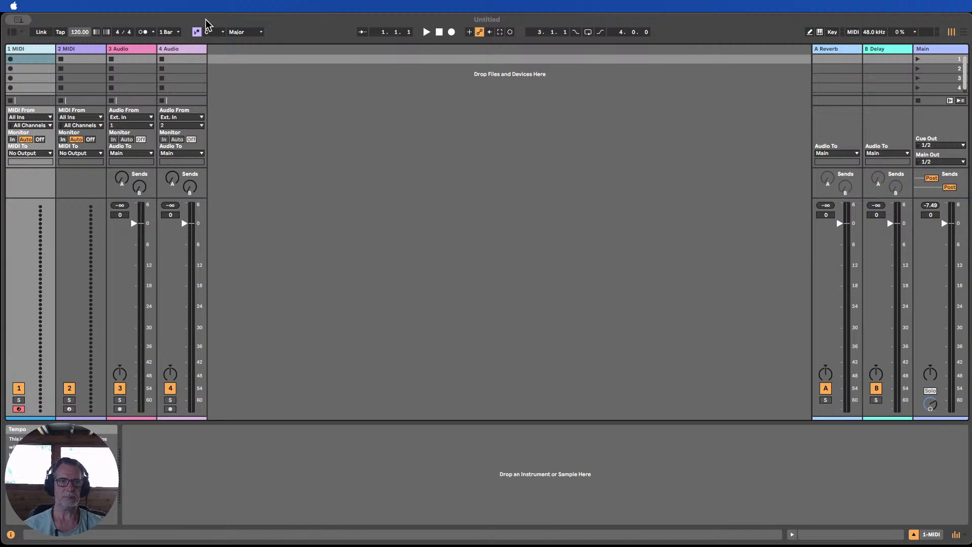
Set the project tempo to 128 BPM.
click(430, 143)
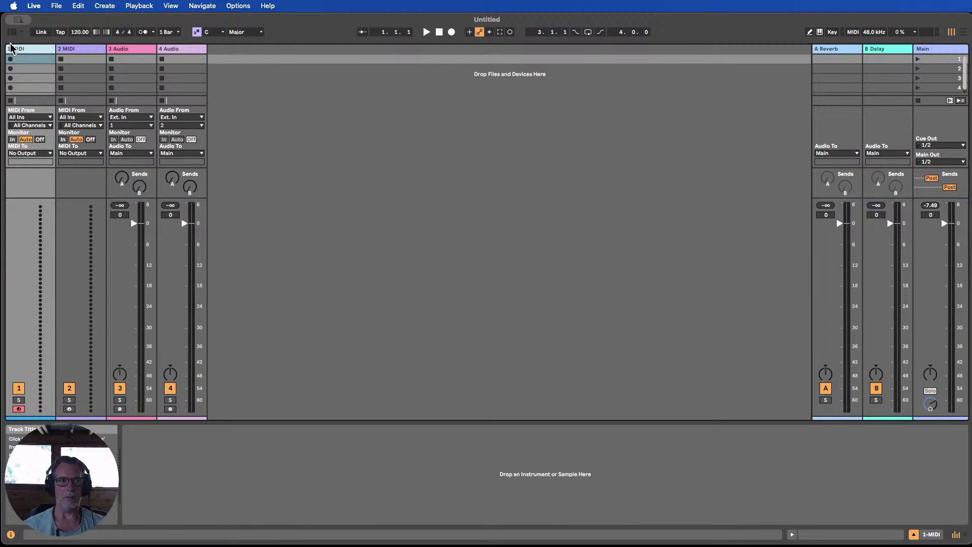
click(80, 32)
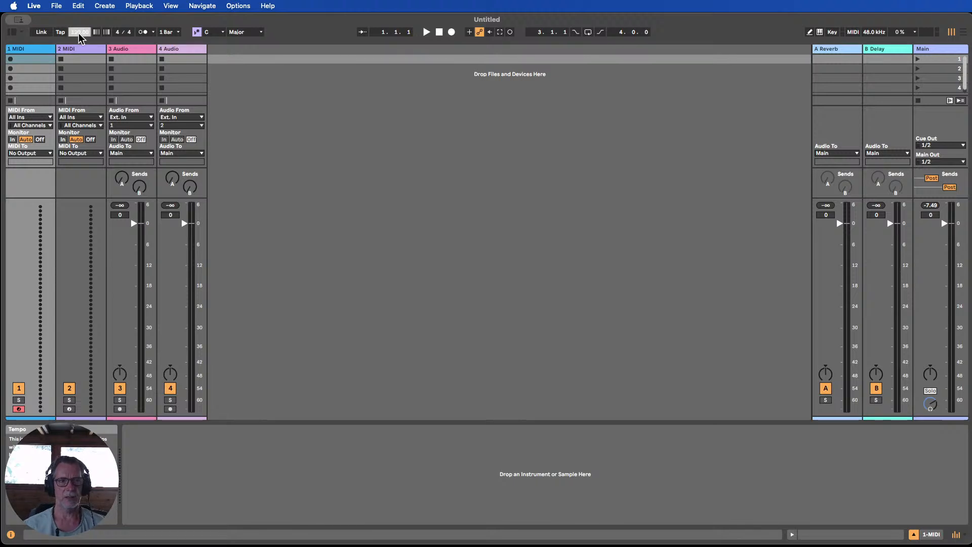
text(1)
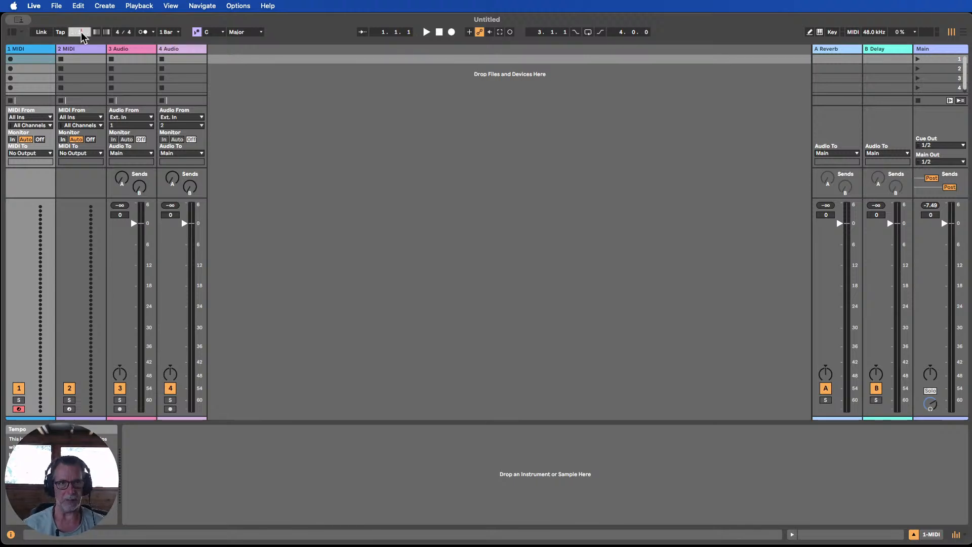
text(28)
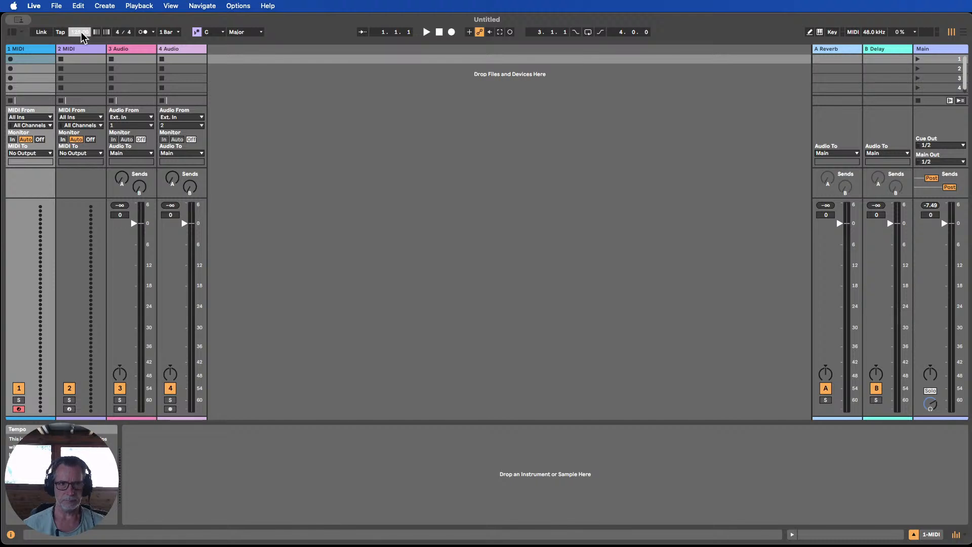
key(Return)
Set the project's scale to G Minor.
click(218, 32)
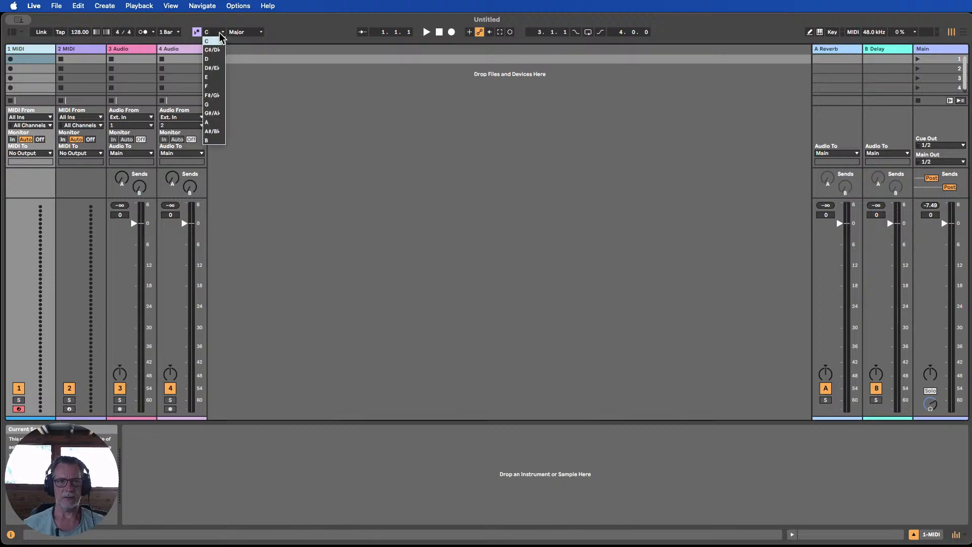
click(255, 34)
click(256, 34)
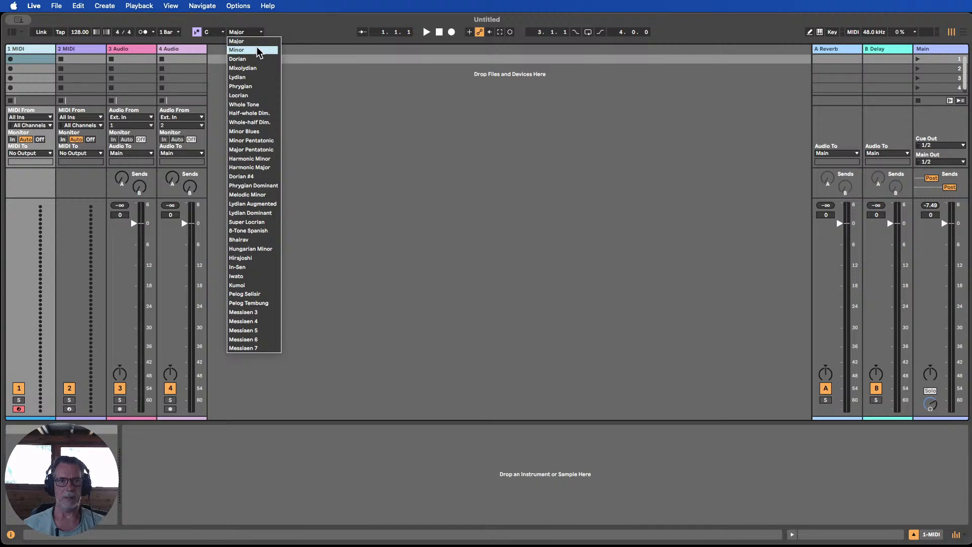
click(258, 51)
click(216, 32)
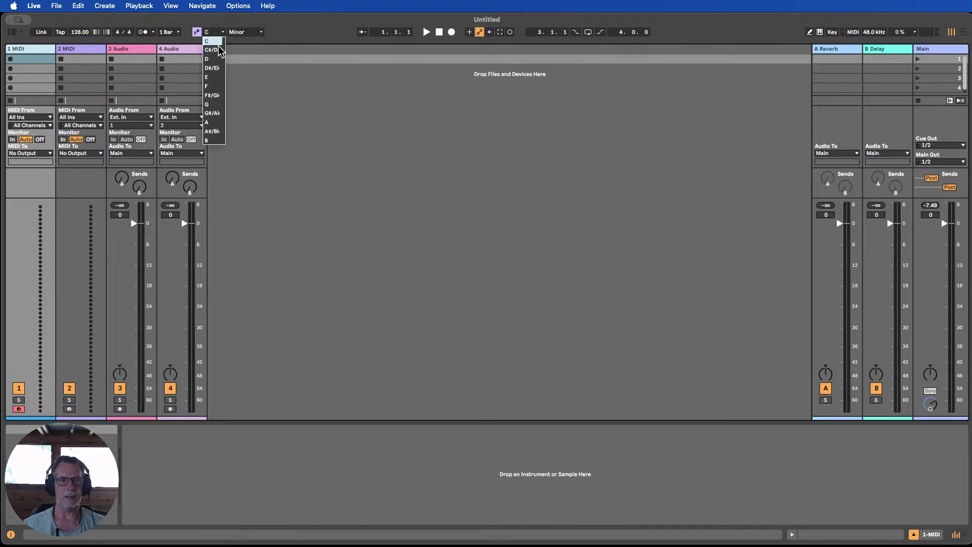
click(212, 104)
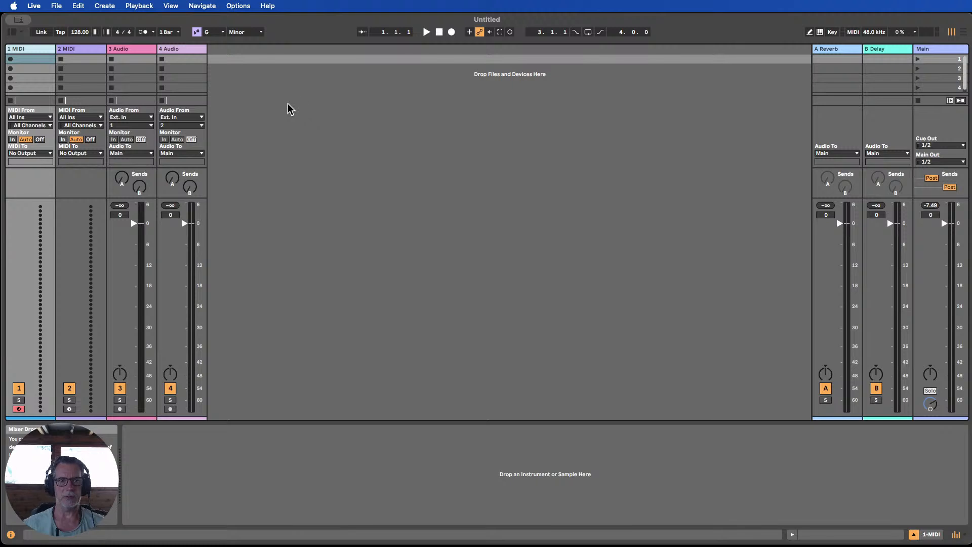
Show the browser and search the whole library for "simple piano".
click(12, 32)
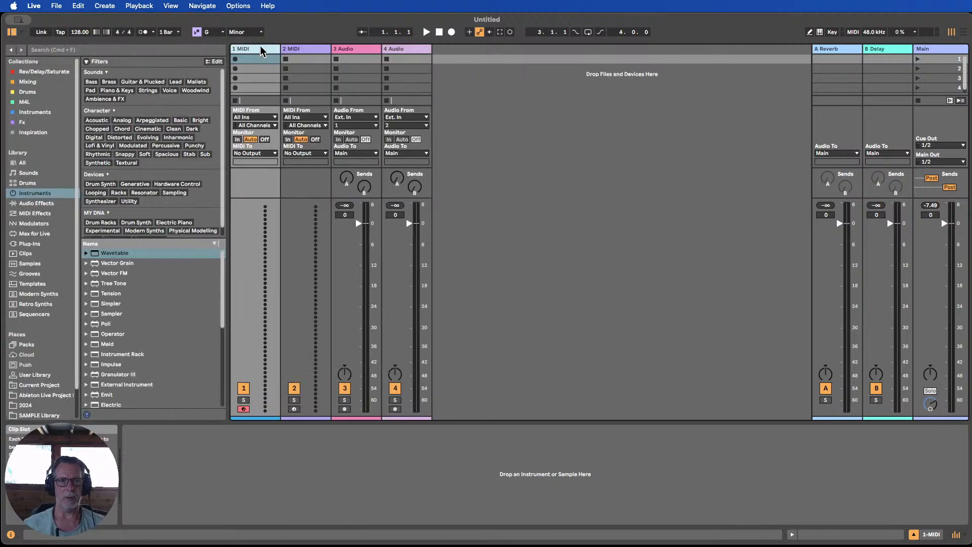
click(46, 49)
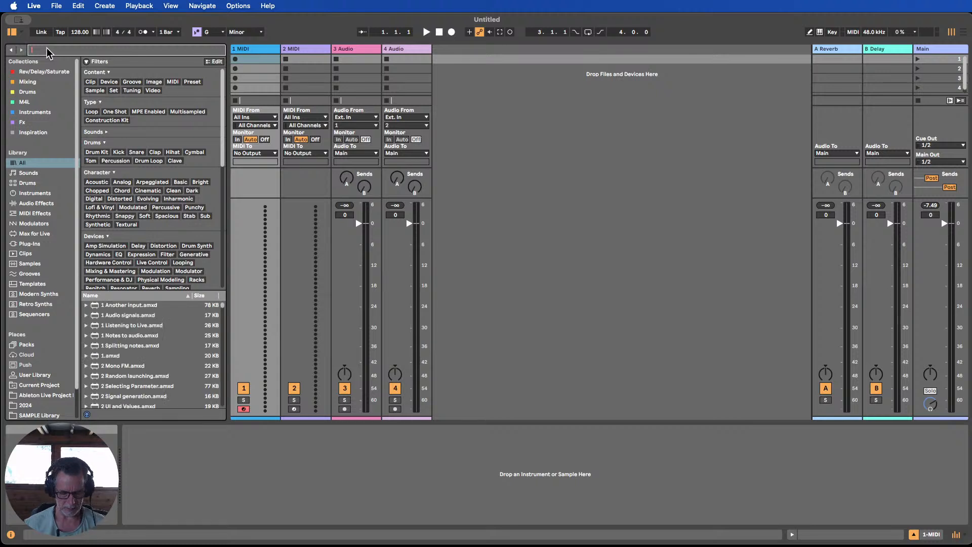
text(slmpl)
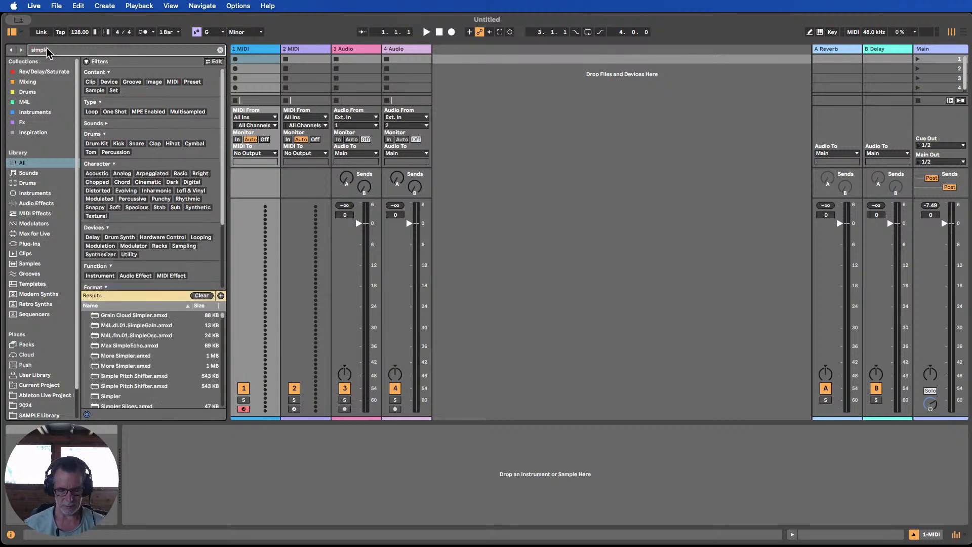
text(e piano)
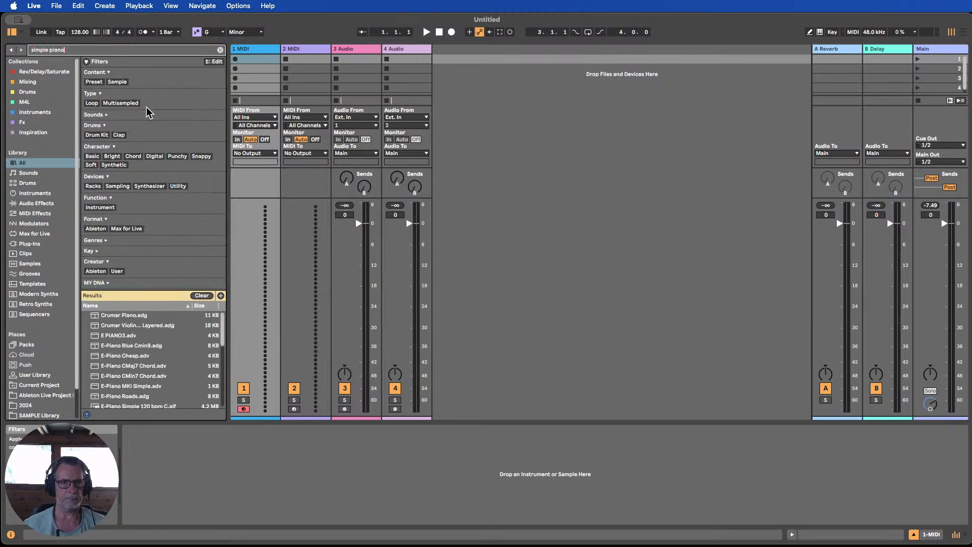
Widen the browser and load the Grand Piano Single Sample.adv preset onto the first MIDI track.
scroll(178, 341, down, 4)
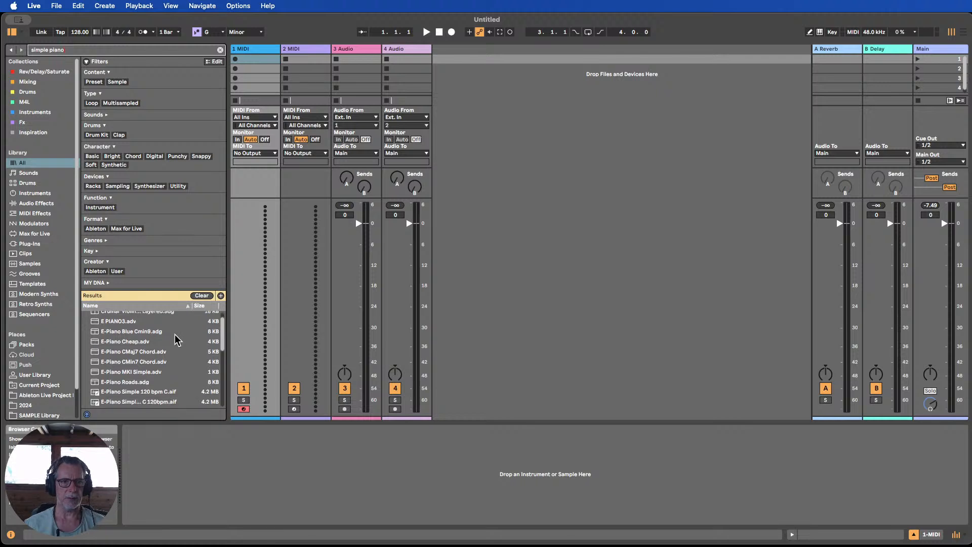
scroll(180, 336, down, 3)
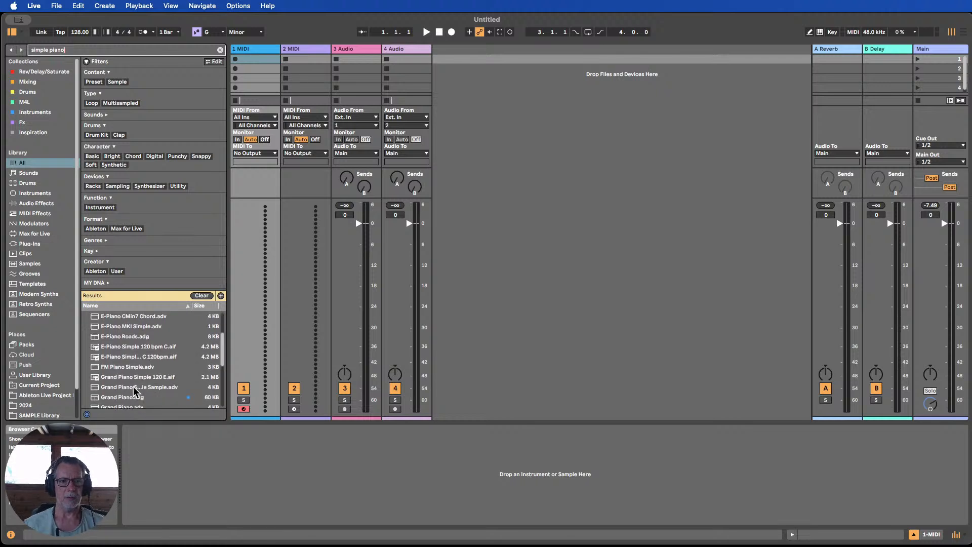
scroll(131, 381, down, 4)
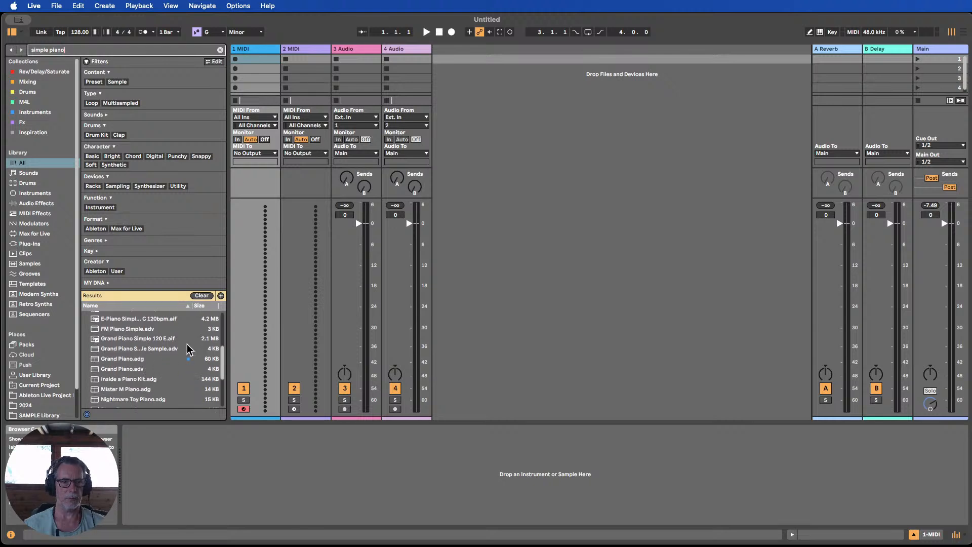
drag(228, 328, 302, 328)
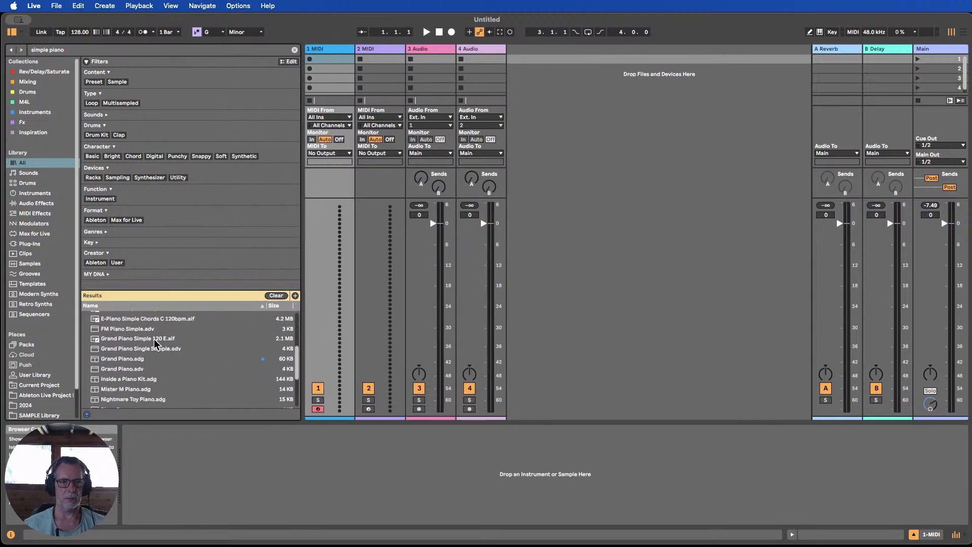
scroll(161, 343, down, 3)
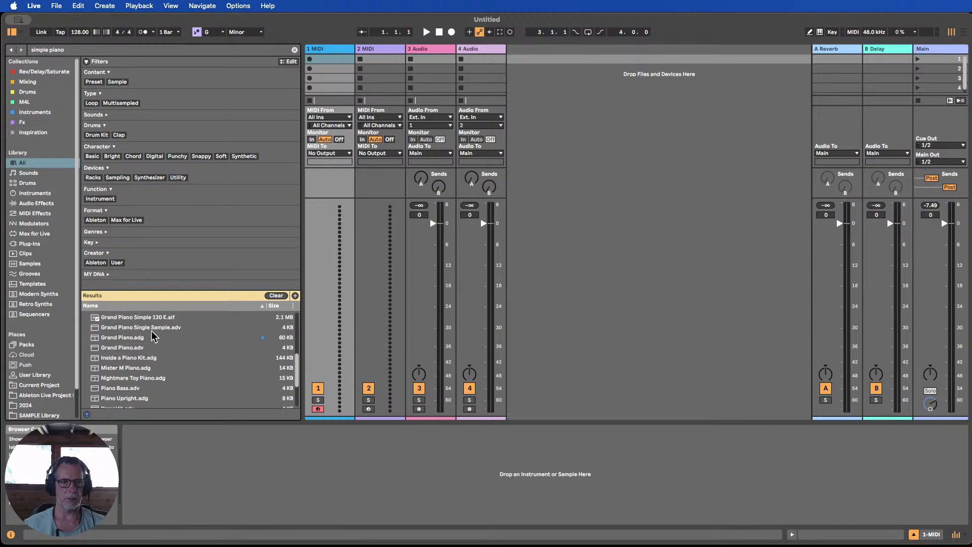
drag(152, 328, 336, 223)
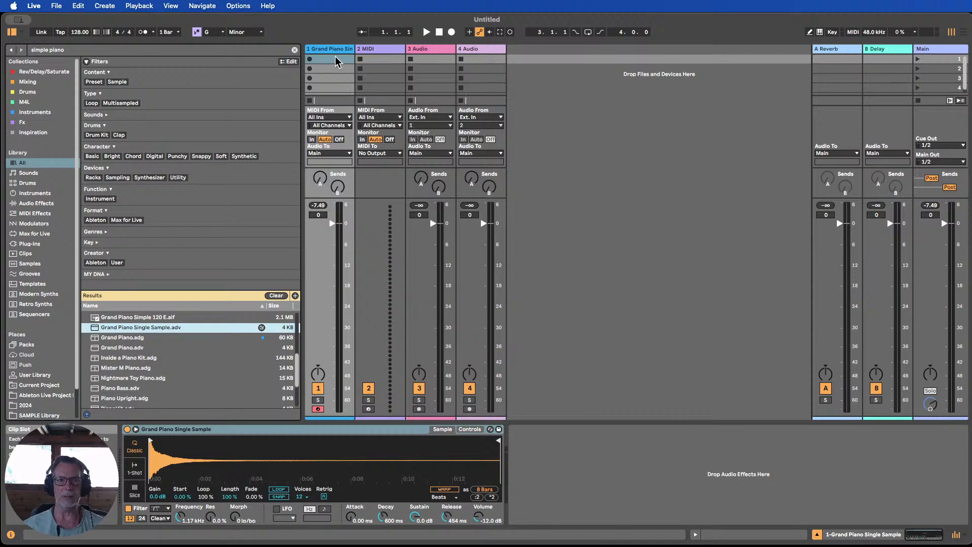
Create an empty MIDI clip in the piano track's first slot and limit its note editor to the scale's notes.
double_click(334, 57)
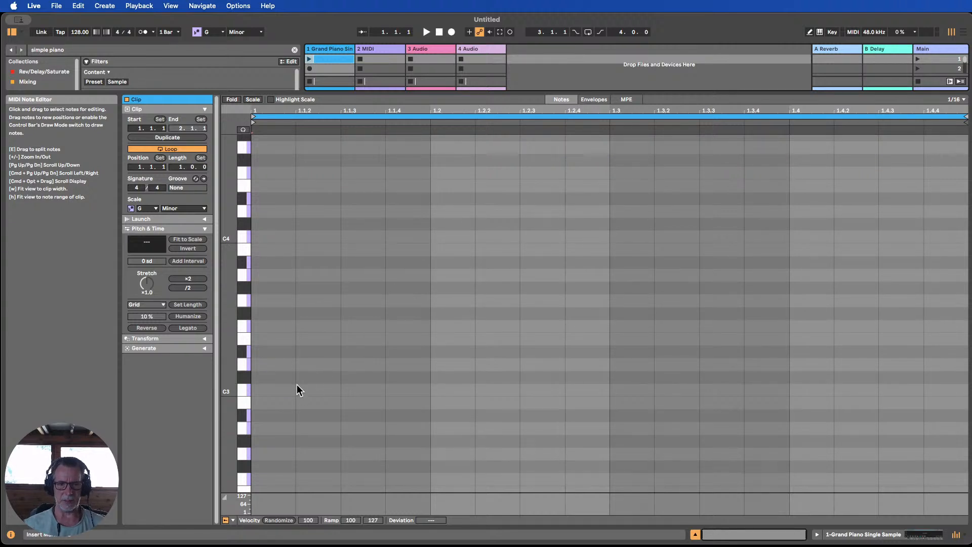
click(253, 99)
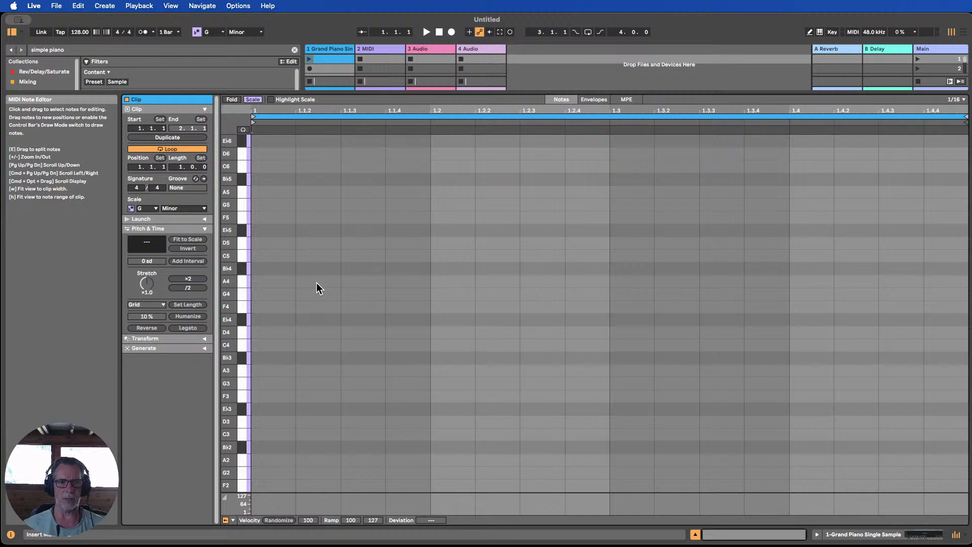
scroll(317, 283, down, 1)
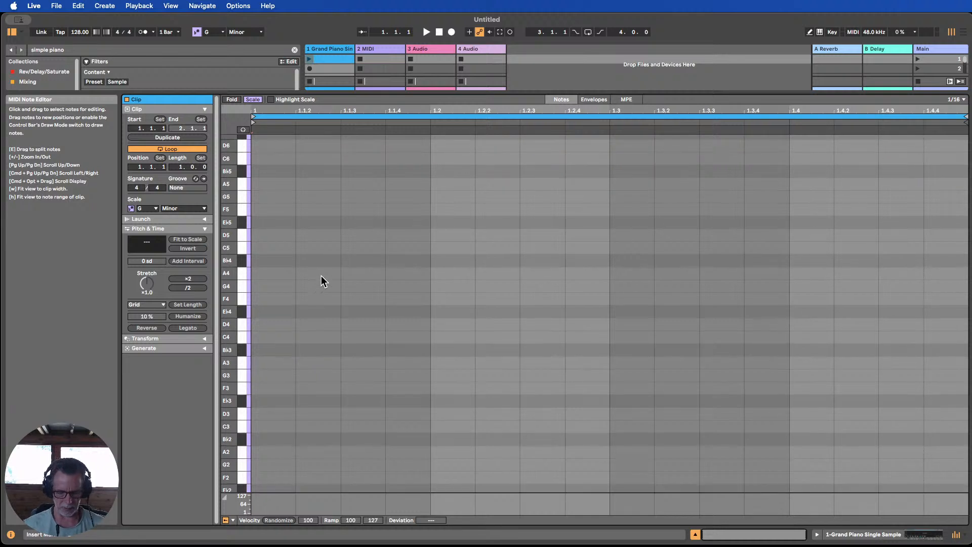
Draw a sixteenth-note G minor chord of G3, B♭3 and D4 at the clip's start and play the clip.
key(b)
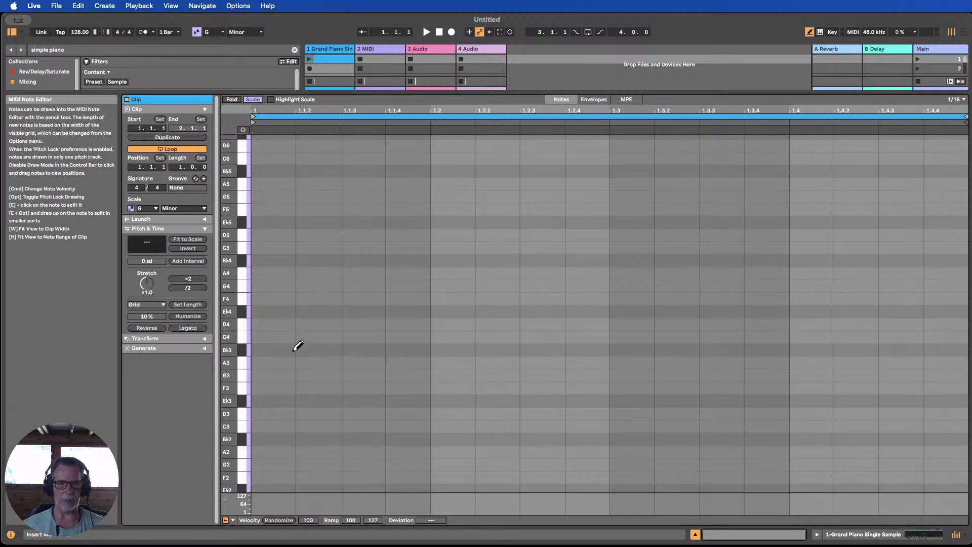
click(274, 375)
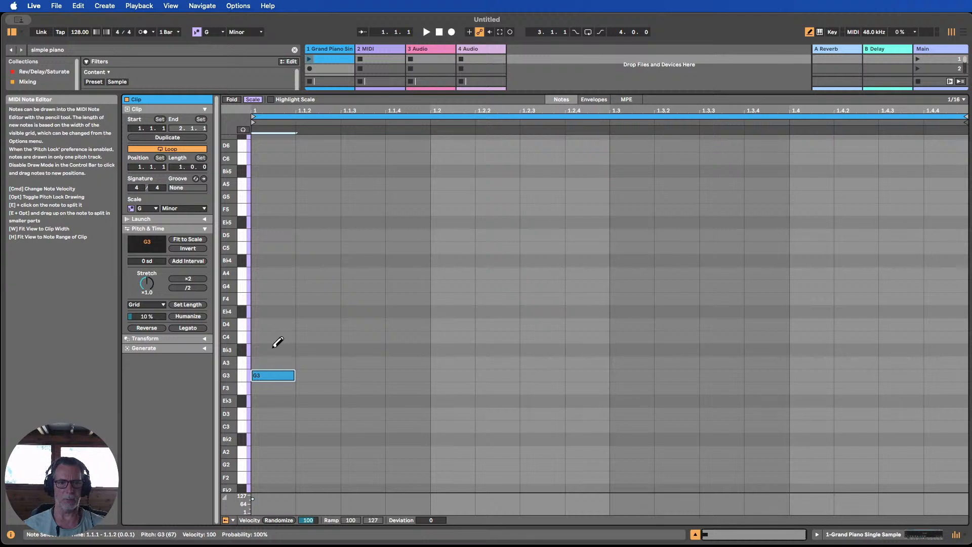
click(275, 348)
click(274, 324)
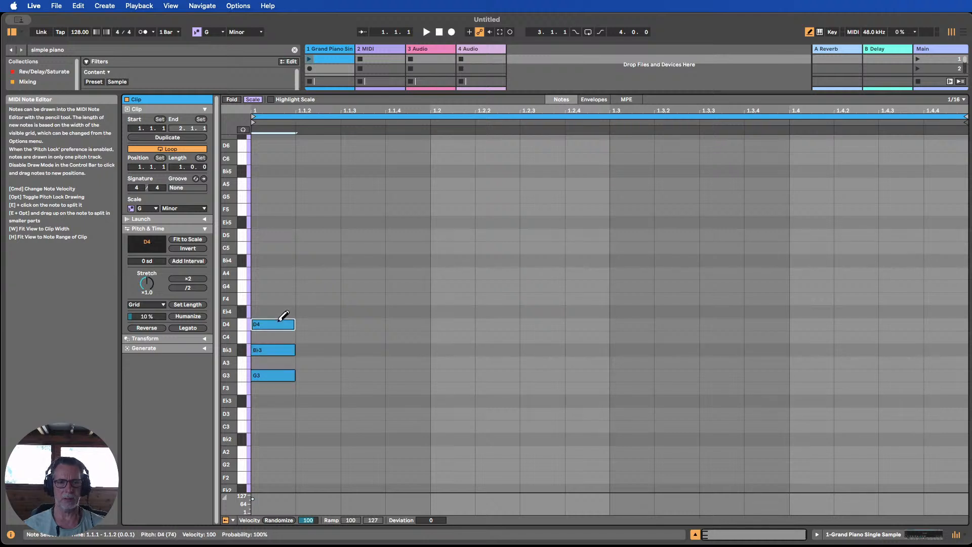
click(308, 59)
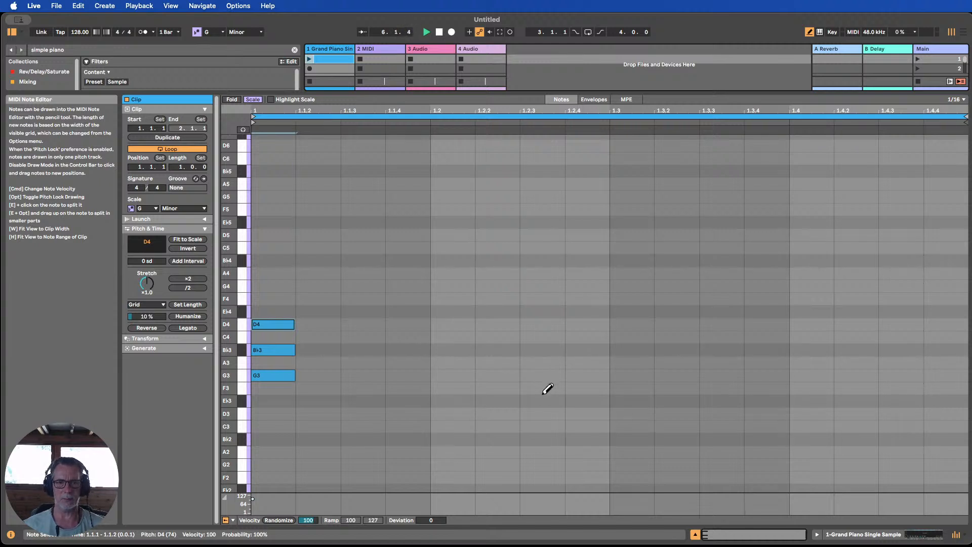
Draw a second sixteenth-note chord of D3, F3 and A3 at position 1.2.3 and play the clip.
click(544, 413)
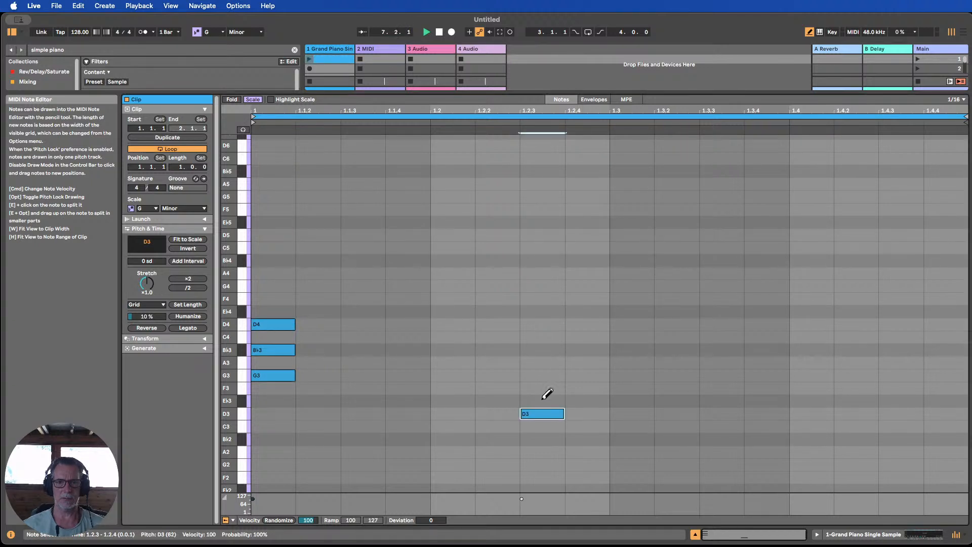
click(548, 387)
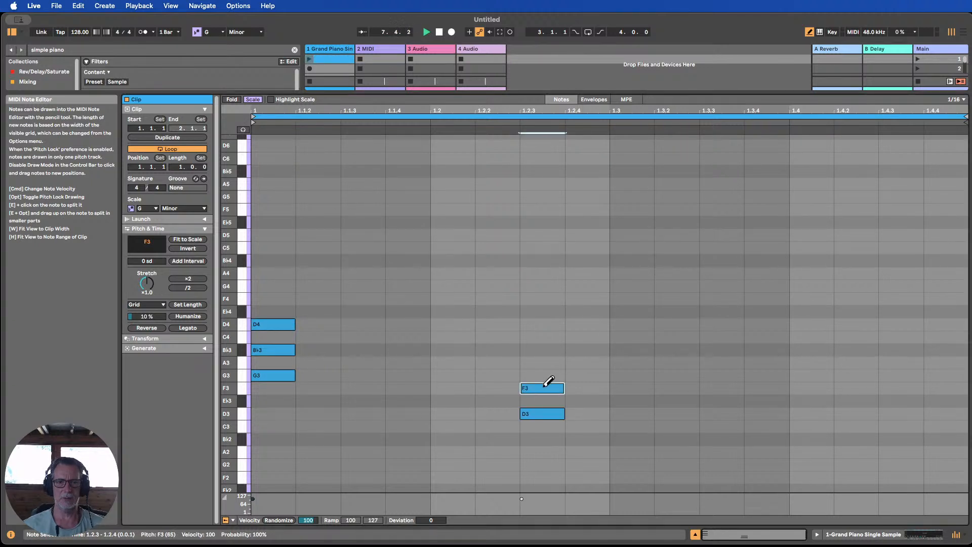
click(557, 362)
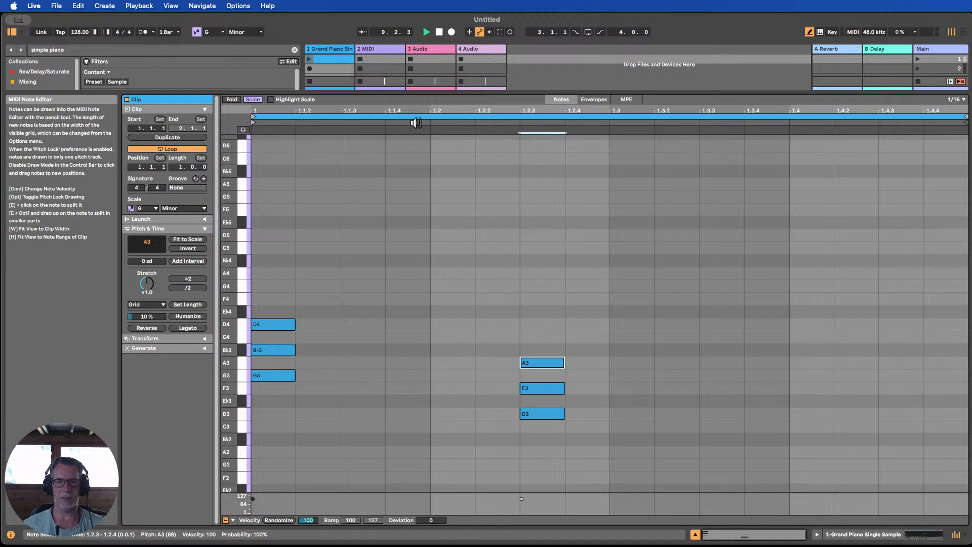
click(351, 61)
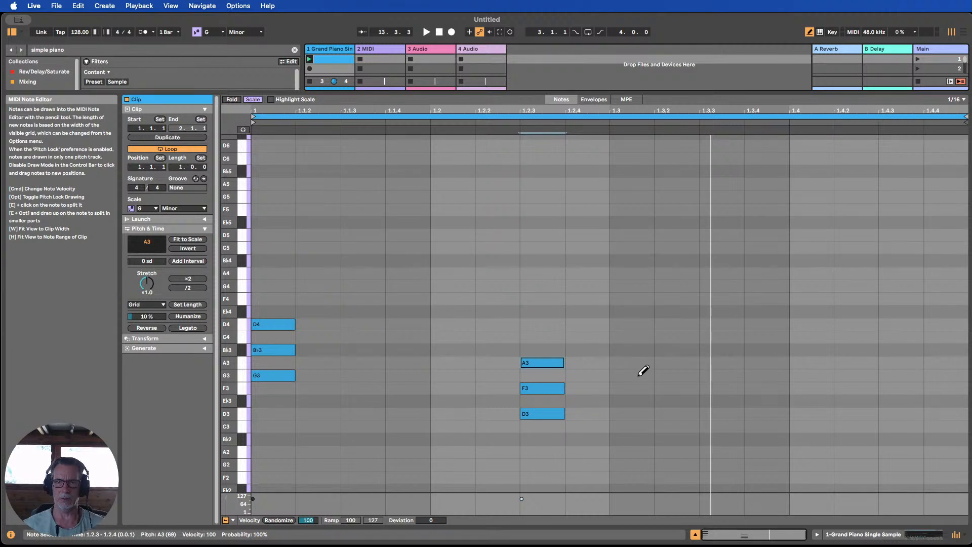
Draw a third chord of B♭2, D3 and F3 at beat 1.3, remove the stray G3, and audition the clip.
click(638, 439)
click(633, 401)
click(633, 401)
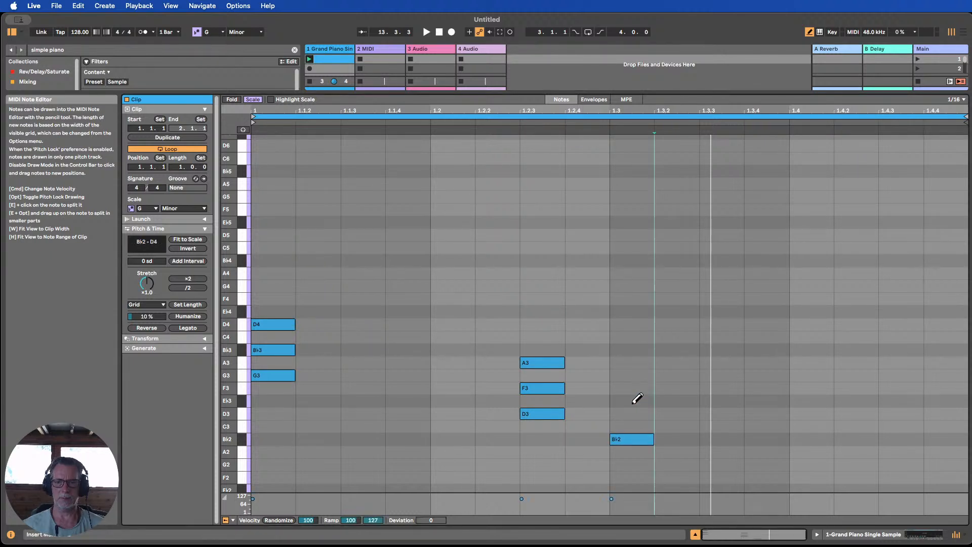
click(630, 412)
click(632, 379)
click(632, 387)
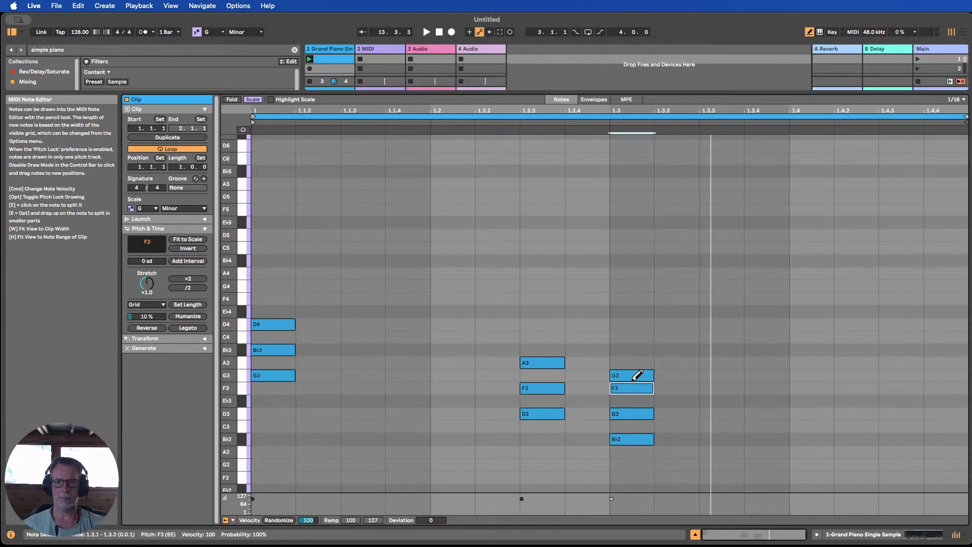
click(633, 379)
click(310, 59)
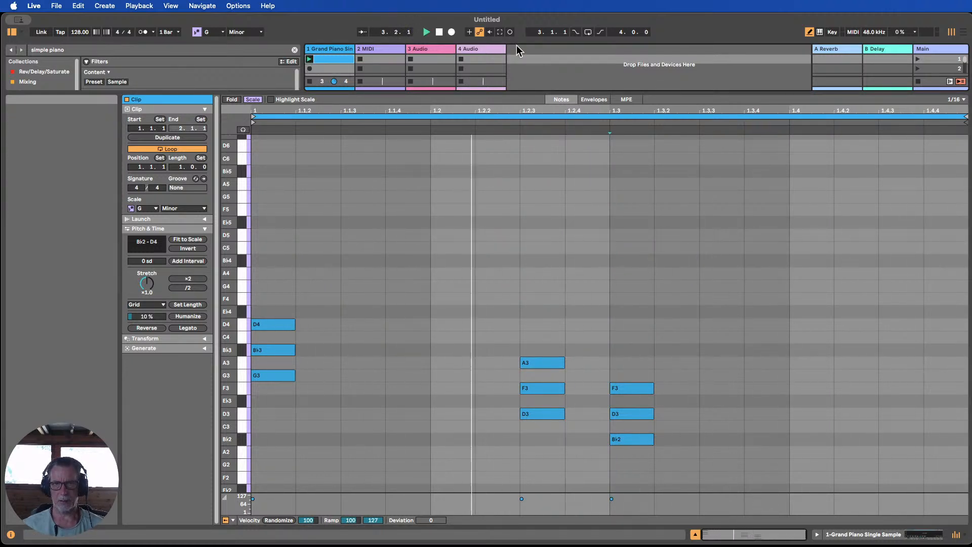
click(435, 32)
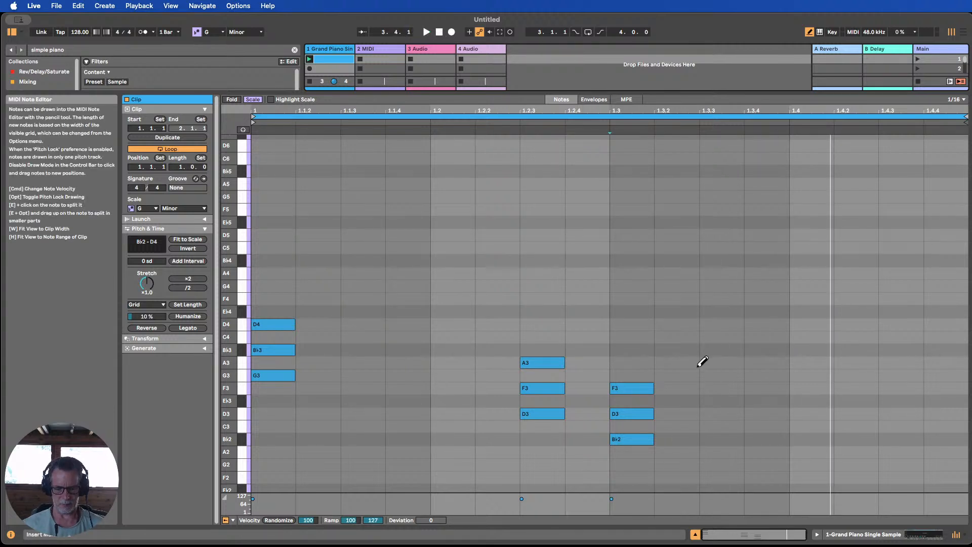
Move the B♭2, D3 and F3 chord to beat 1.4 and play the clip.
drag(683, 466, 800, 386)
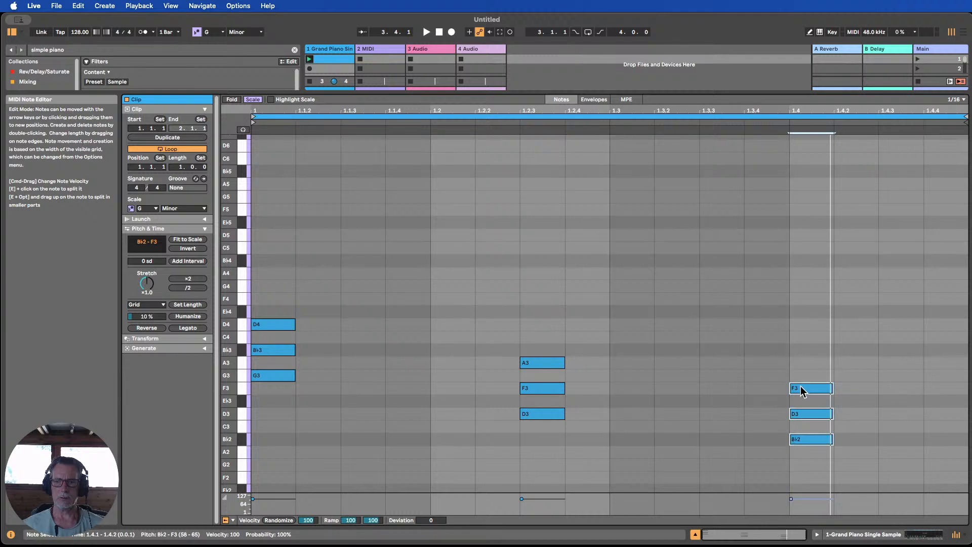
click(310, 60)
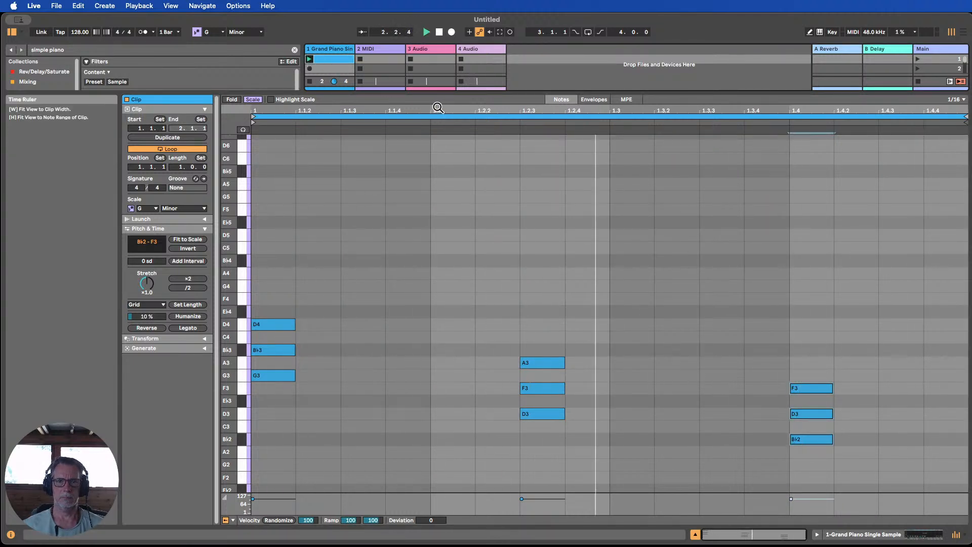
Extend the loop to three bars and add a copy of the B♭2, D3 and F3 chord at bar 2, raised to C3, E♭3 and G3.
click(438, 32)
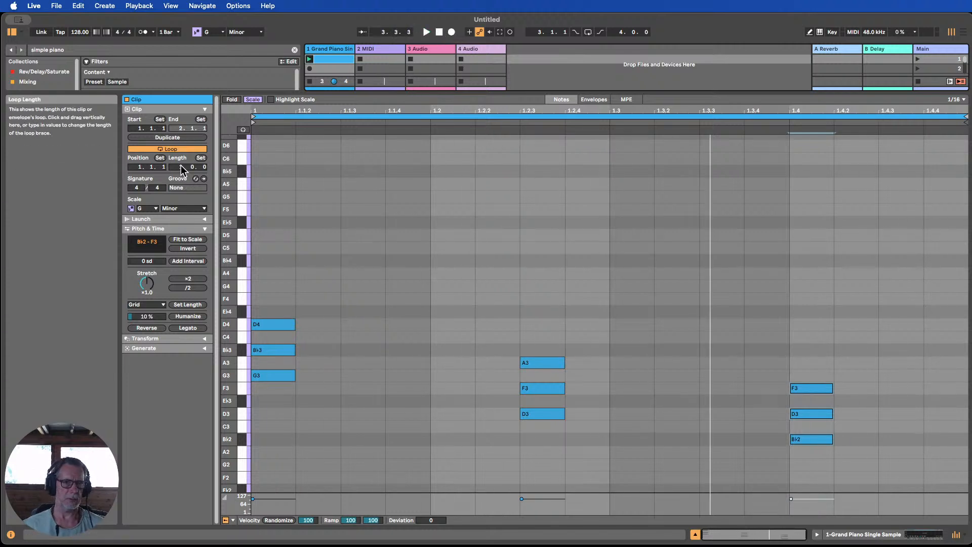
drag(180, 166, 181, 156)
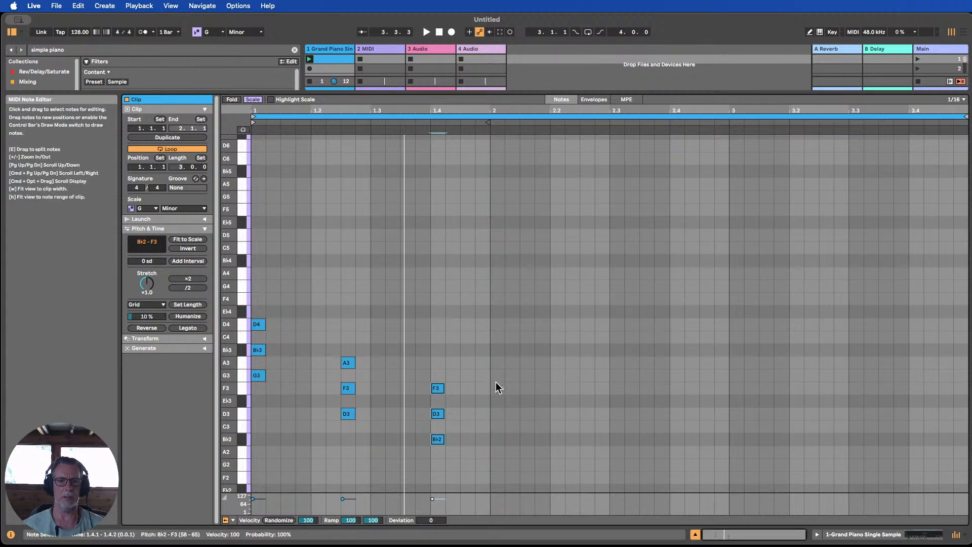
drag(462, 452, 424, 373)
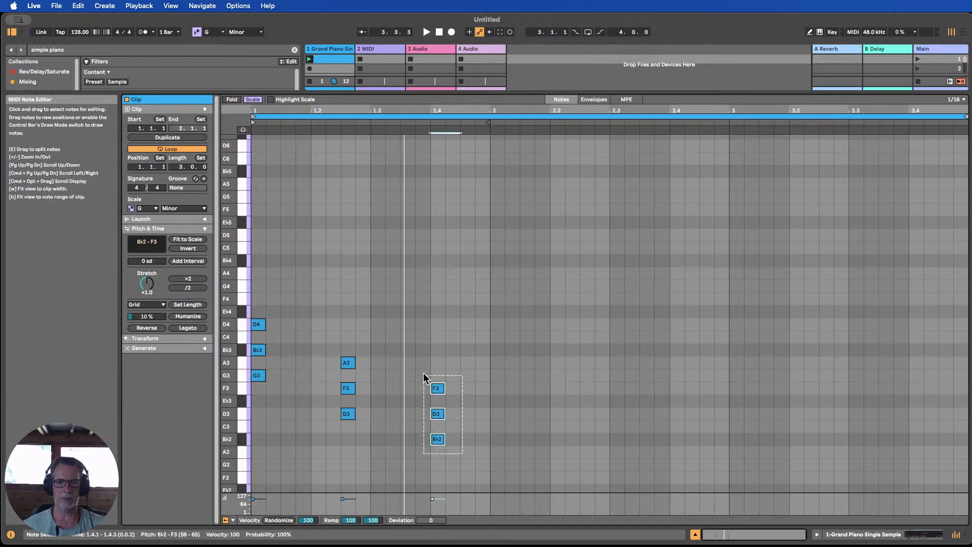
key(super+d)
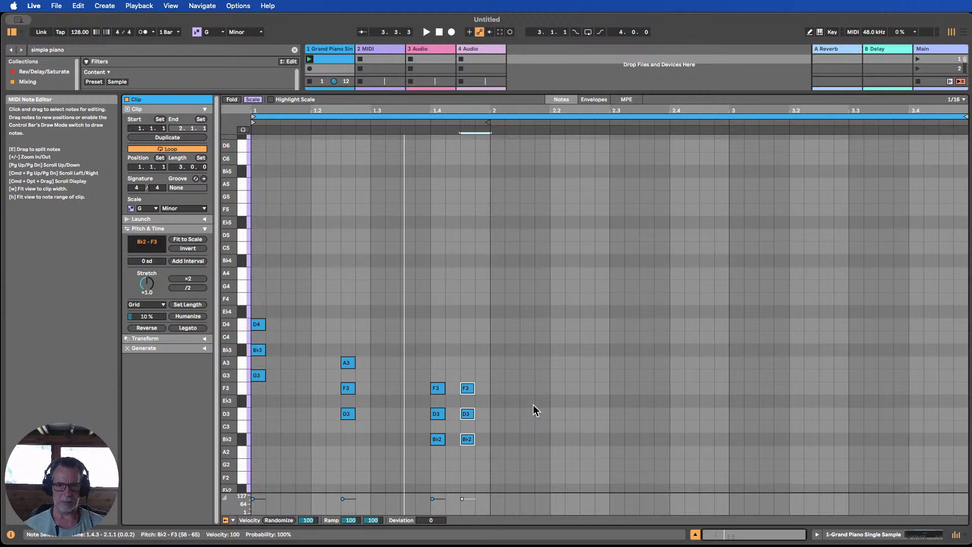
key(Right)
key(Right)
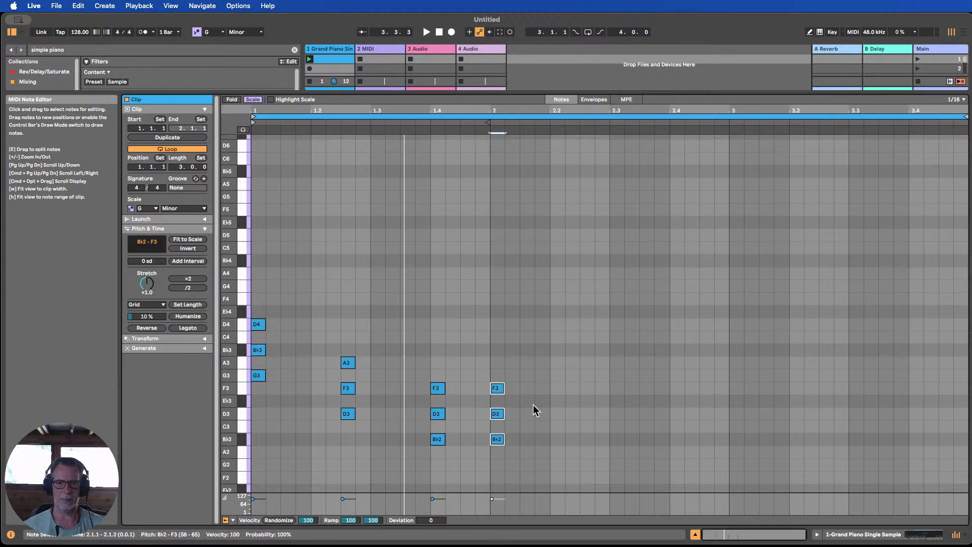
key(Up)
key(Up)
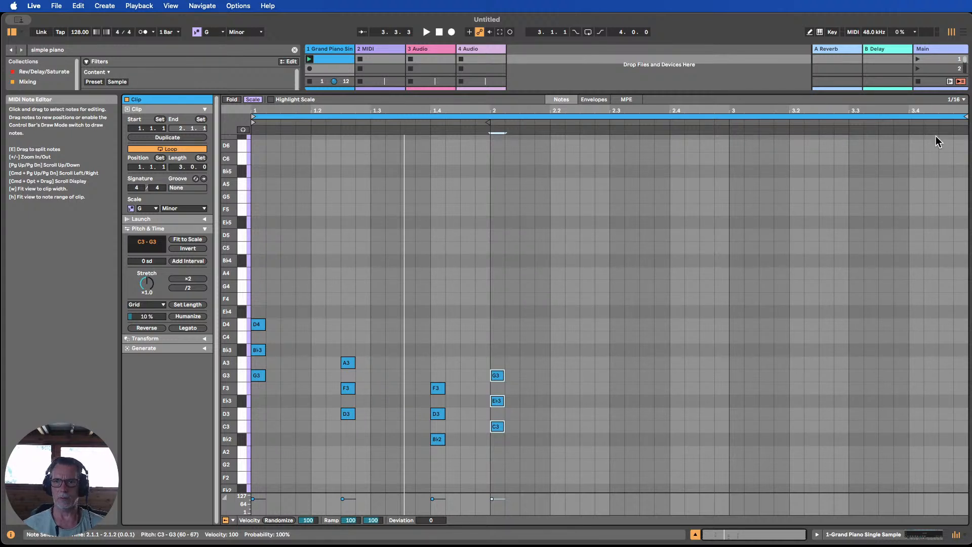
Shorten the clip's loop to two bars and audition the four-chord pattern.
drag(965, 116, 727, 117)
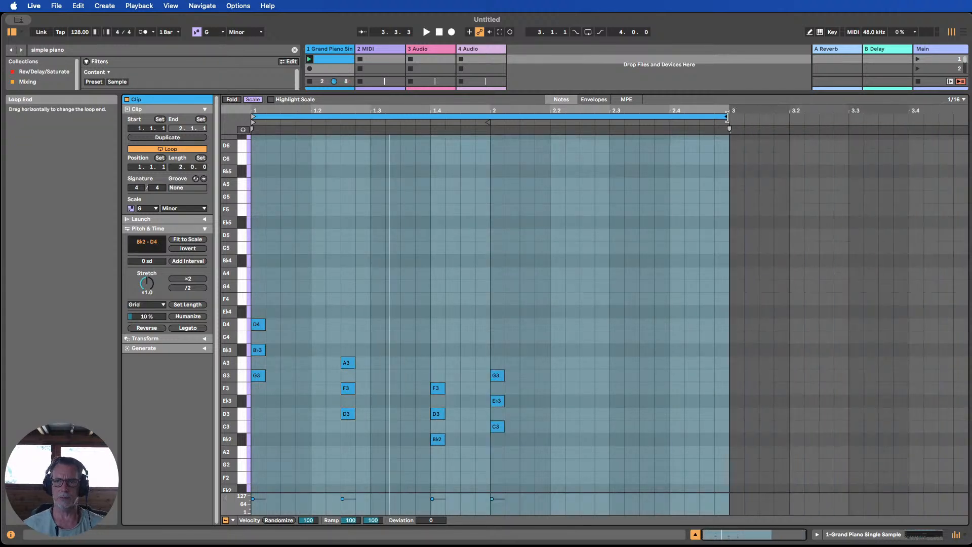
click(310, 59)
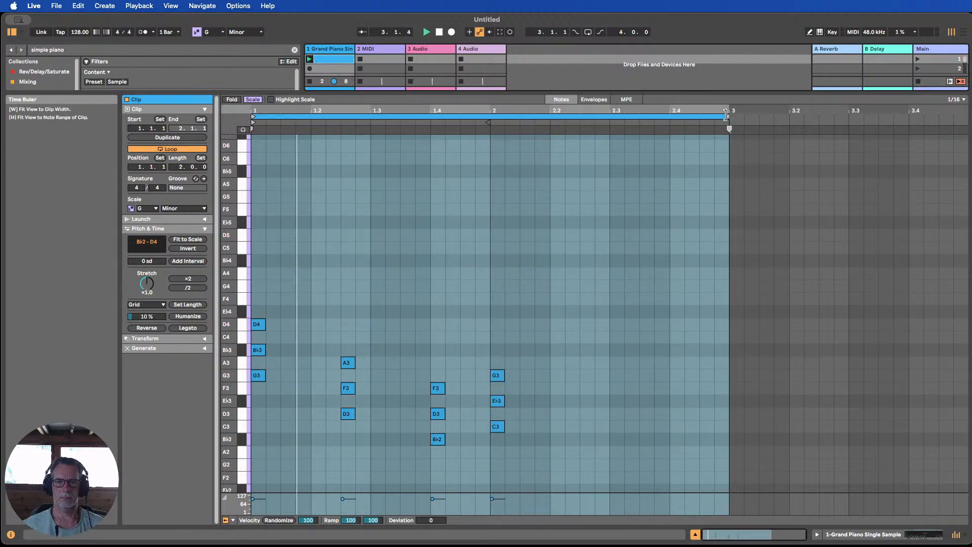
click(439, 32)
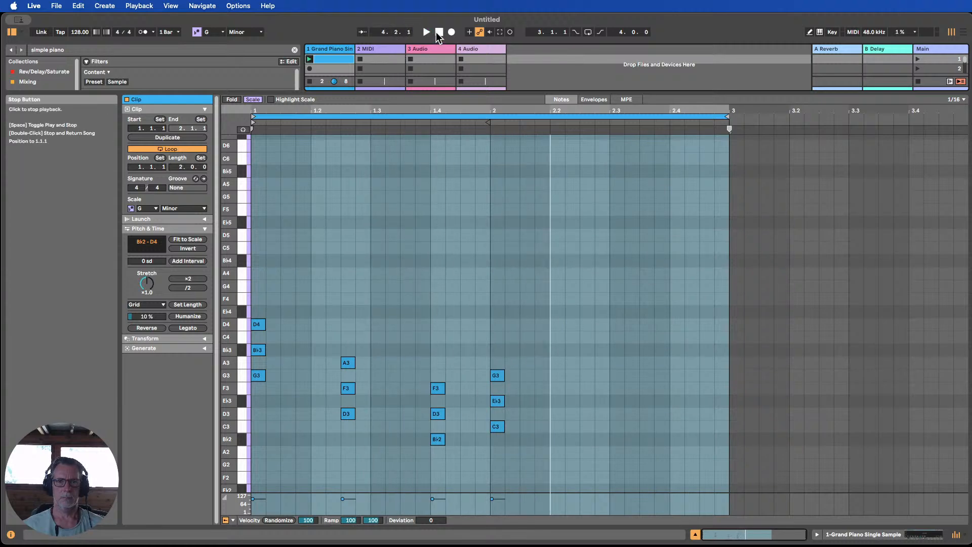
Extend the clip's loop to four bars and move the C3, E♭3 and G3 chord to the start of bar 4.
mouse_move(729, 118)
mouse_down()
mouse_move(942, 122)
mouse_move(969, 134)
mouse_move(904, 129)
mouse_move(919, 129)
mouse_up()
key(w)
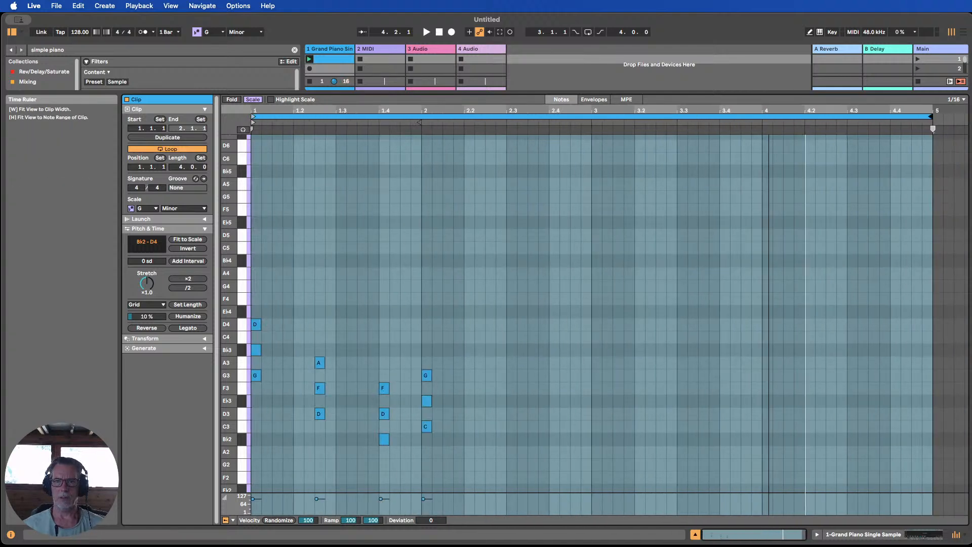
drag(476, 458, 364, 342)
drag(510, 458, 413, 346)
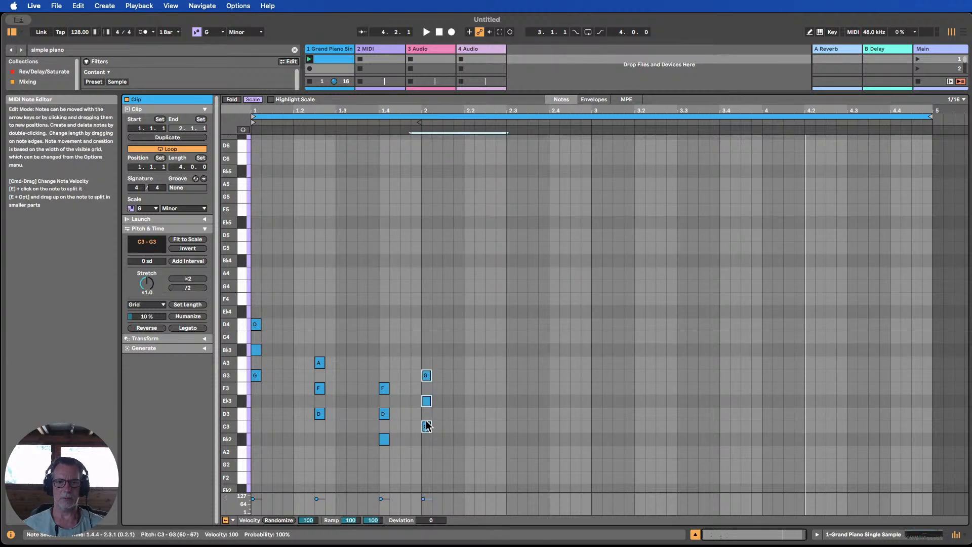
drag(426, 428, 771, 427)
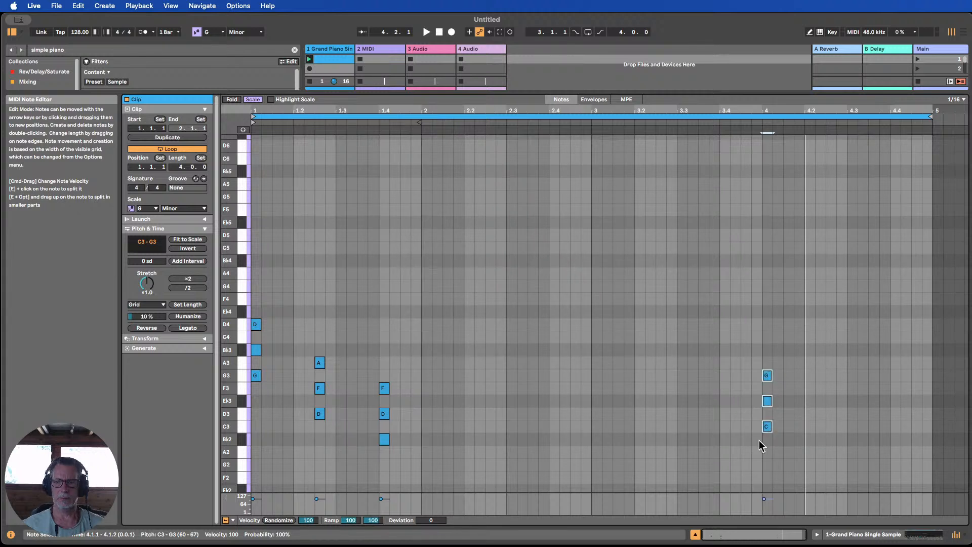
Move the B♭2, D3 and F3 chord to bar 3 and the D3, F3 and A3 chord to position 2.2.3, and audition the clip.
drag(403, 455, 593, 435)
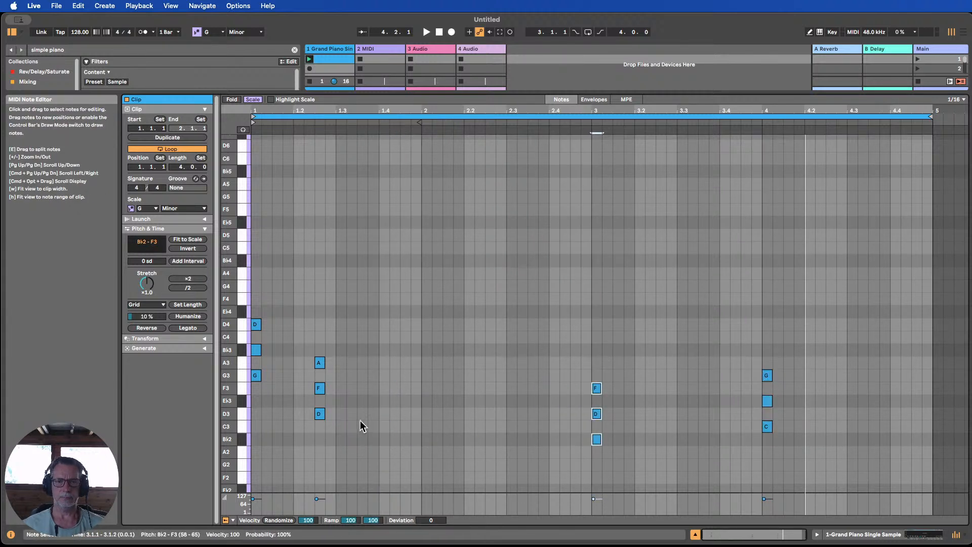
drag(361, 442, 293, 319)
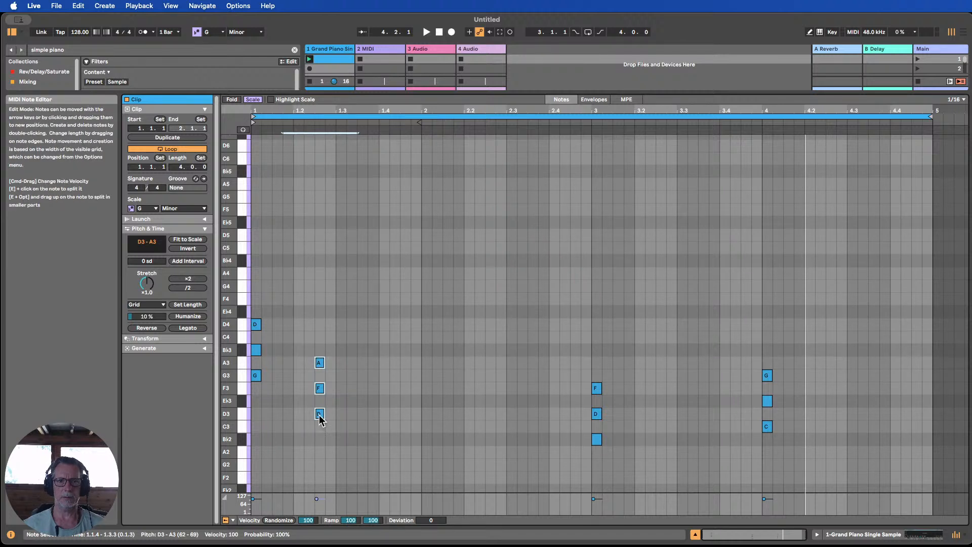
drag(320, 414, 534, 413)
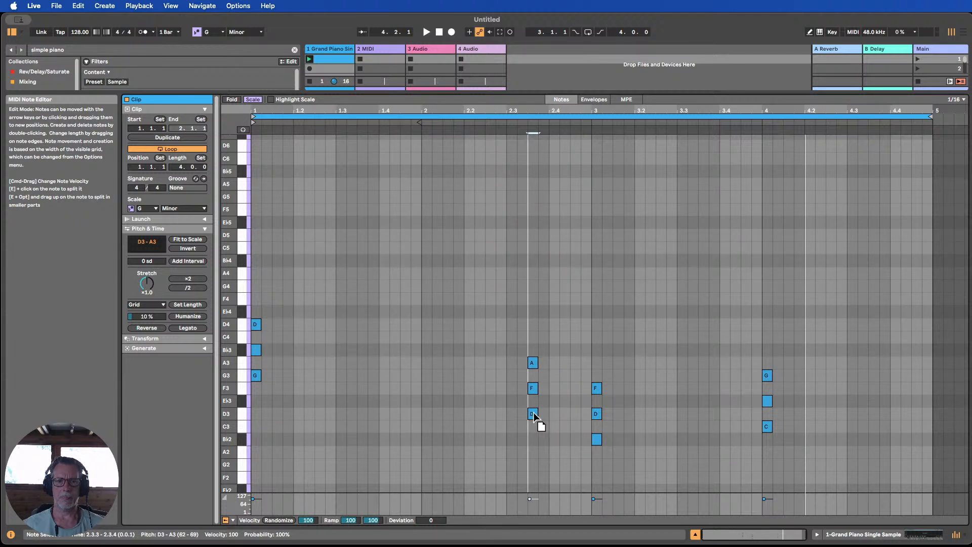
key(super+z)
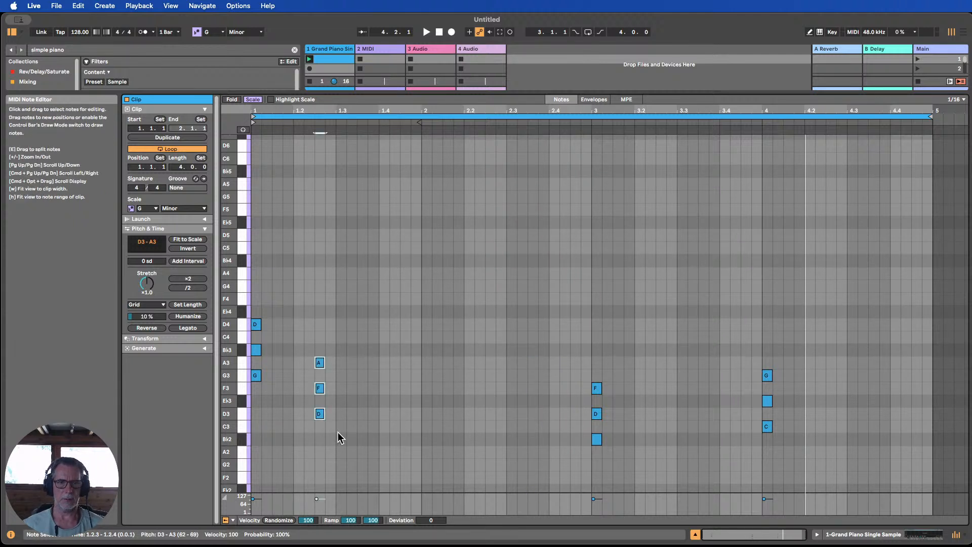
drag(320, 414, 494, 413)
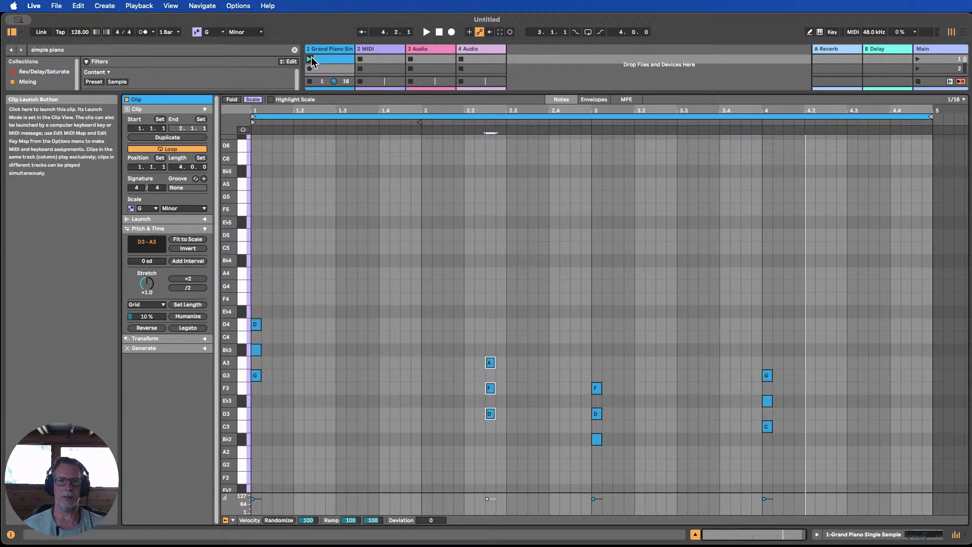
click(310, 58)
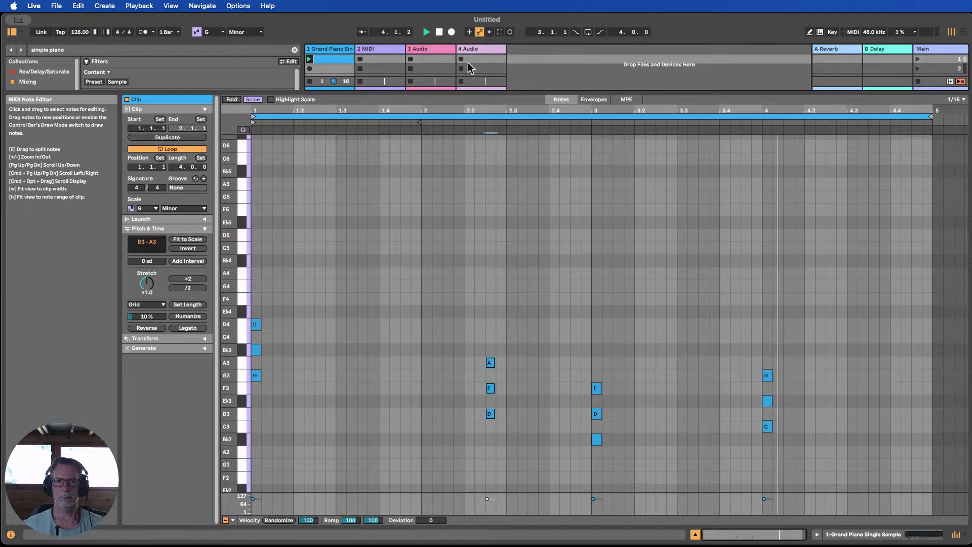
key(space)
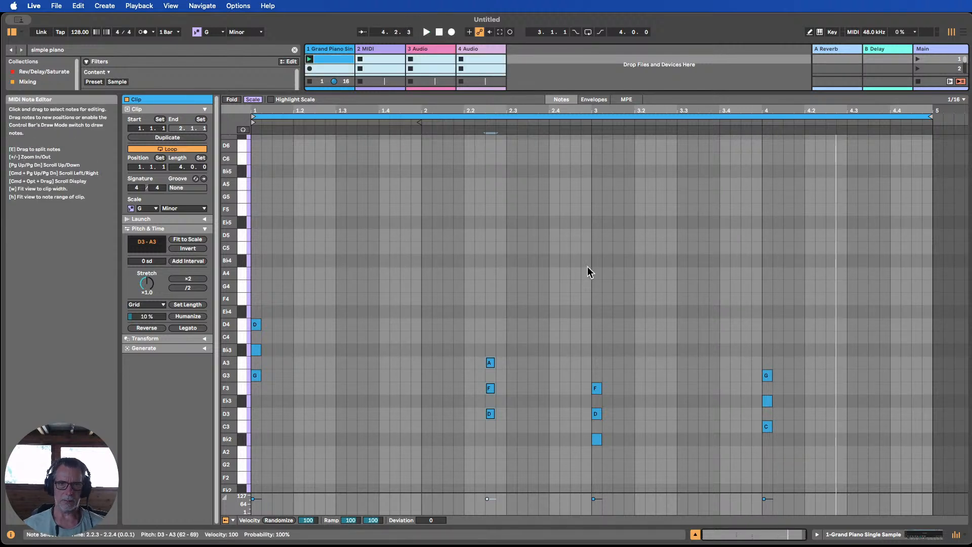
Lengthen the chord notes to one bar, trim the A3 note to end at bar 3, and play the clip.
key(super+a)
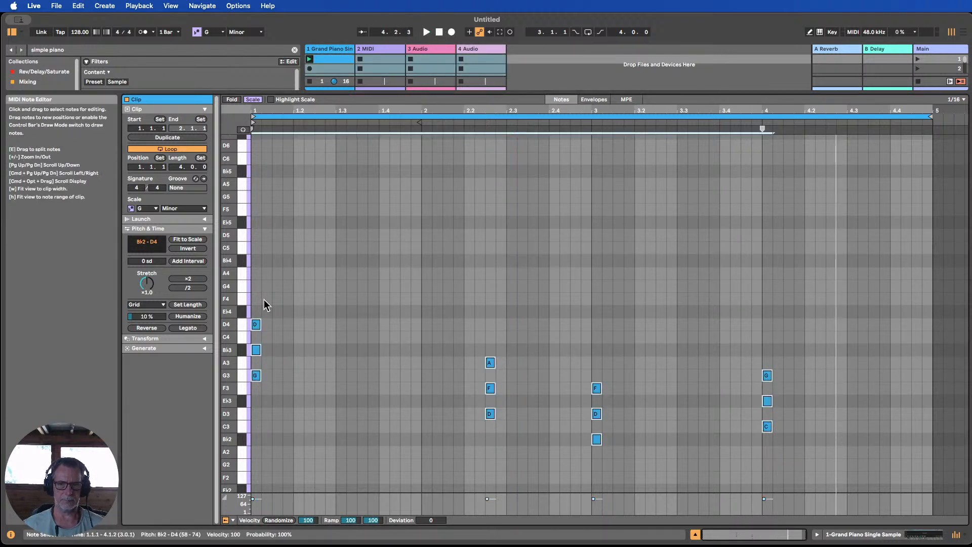
drag(259, 328, 421, 328)
click(614, 348)
mouse_move(652, 363)
mouse_down()
mouse_move(603, 363)
mouse_move(645, 363)
mouse_move(655, 350)
mouse_up()
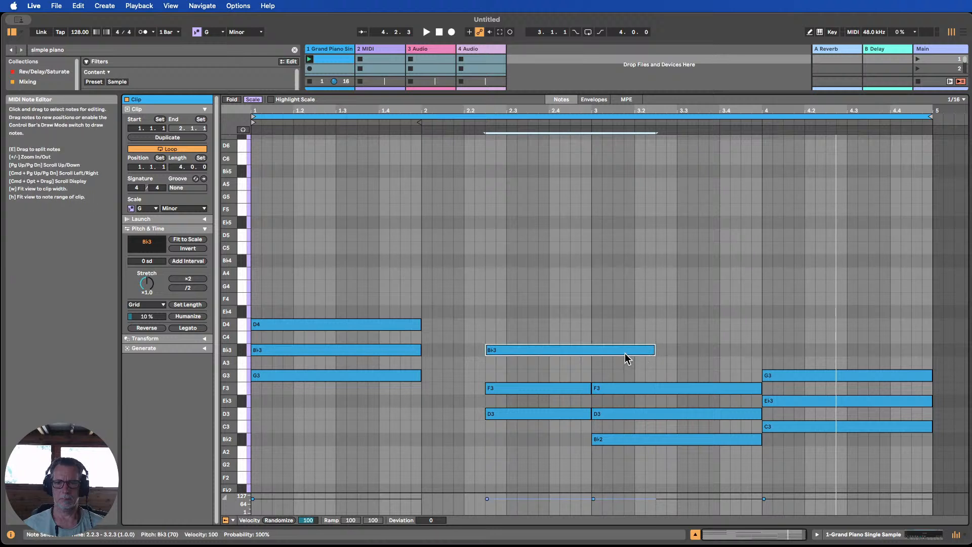
key(Down)
click(676, 352)
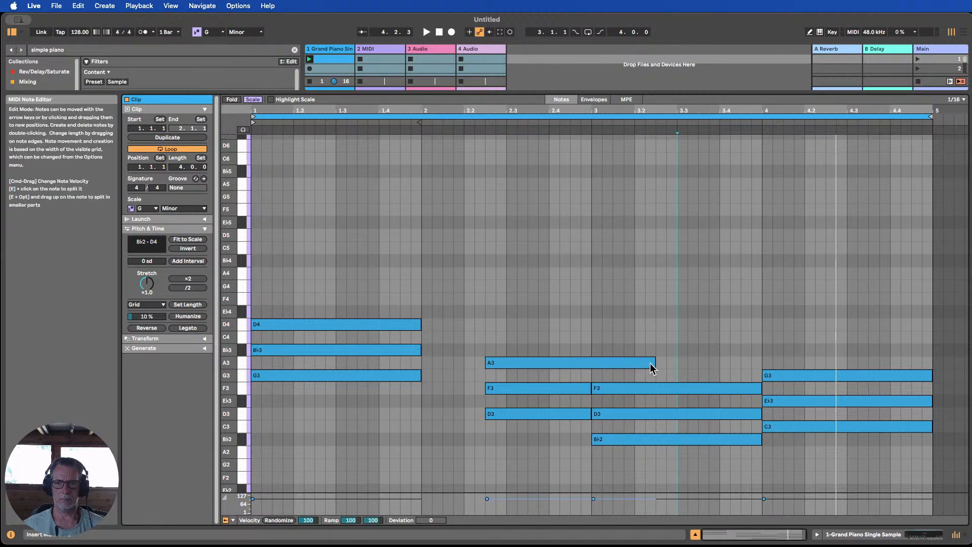
drag(652, 361, 591, 361)
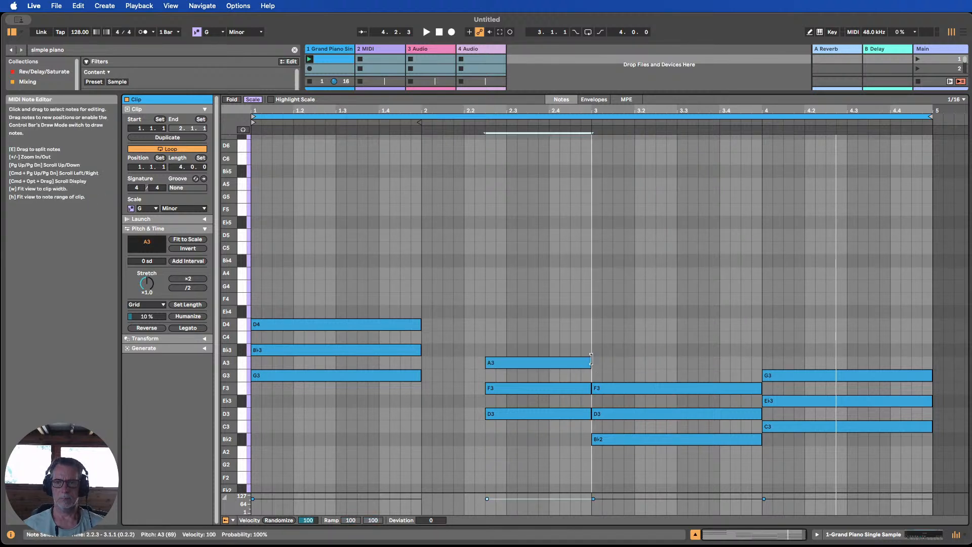
click(307, 63)
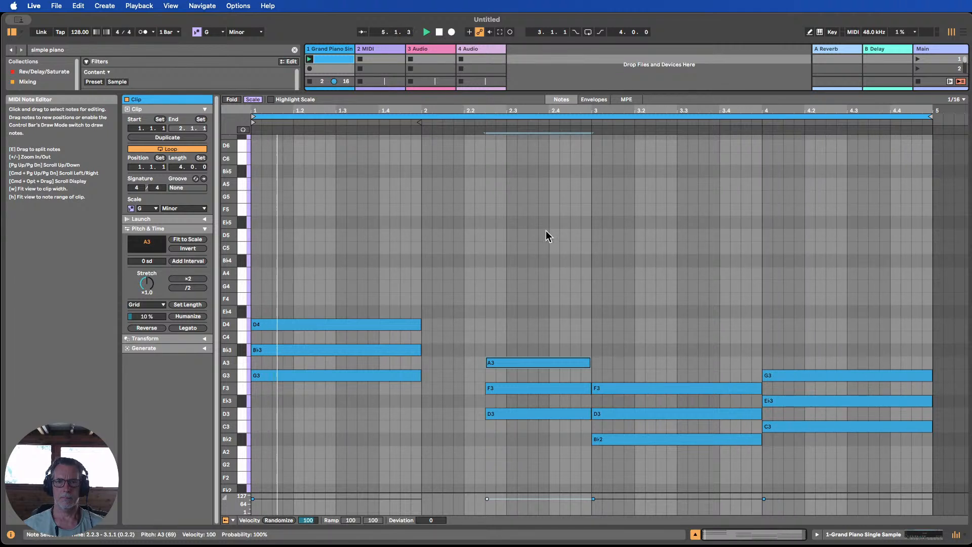
Move the D3, F3 and A3 chord to beat 2.2, shorten it to two beats, and stop playback.
drag(515, 441, 503, 348)
key(Left)
key(Left)
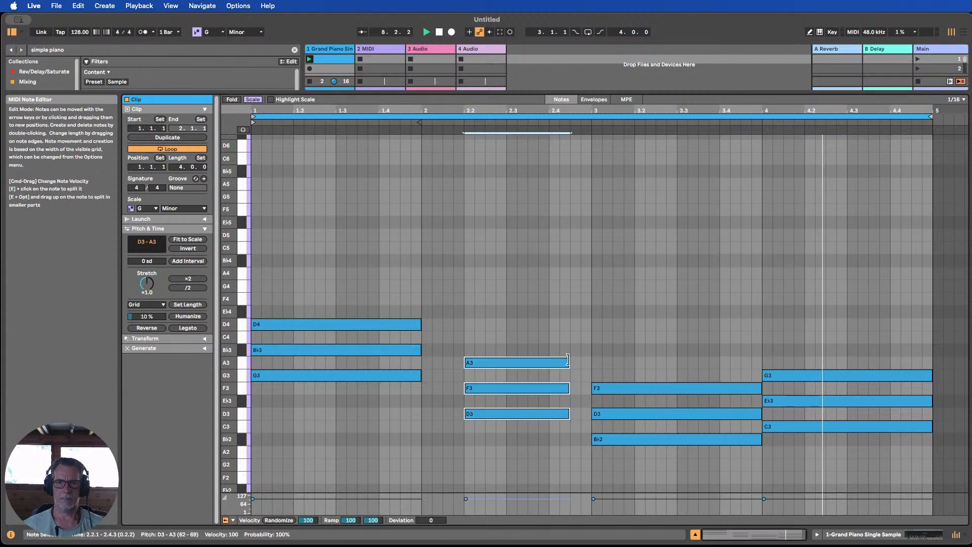
drag(567, 361, 550, 360)
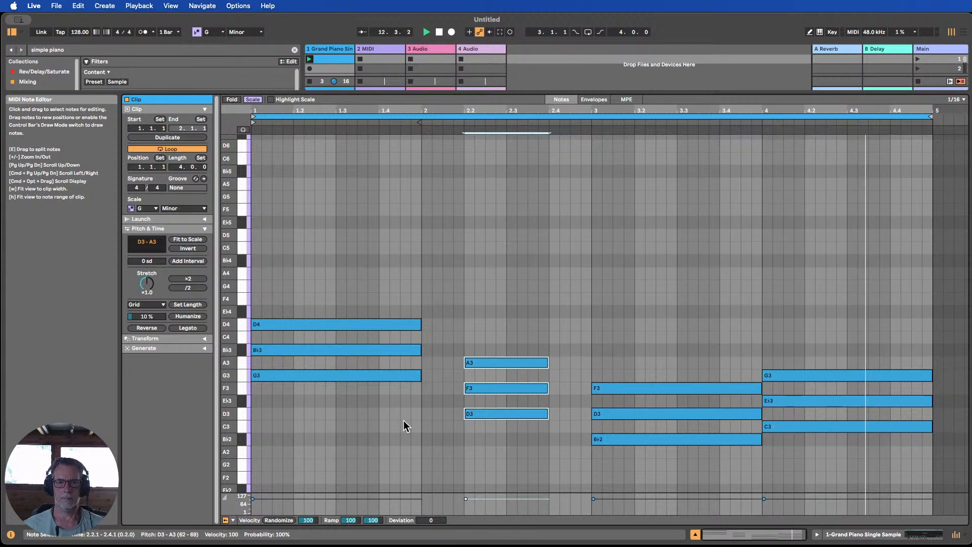
click(439, 33)
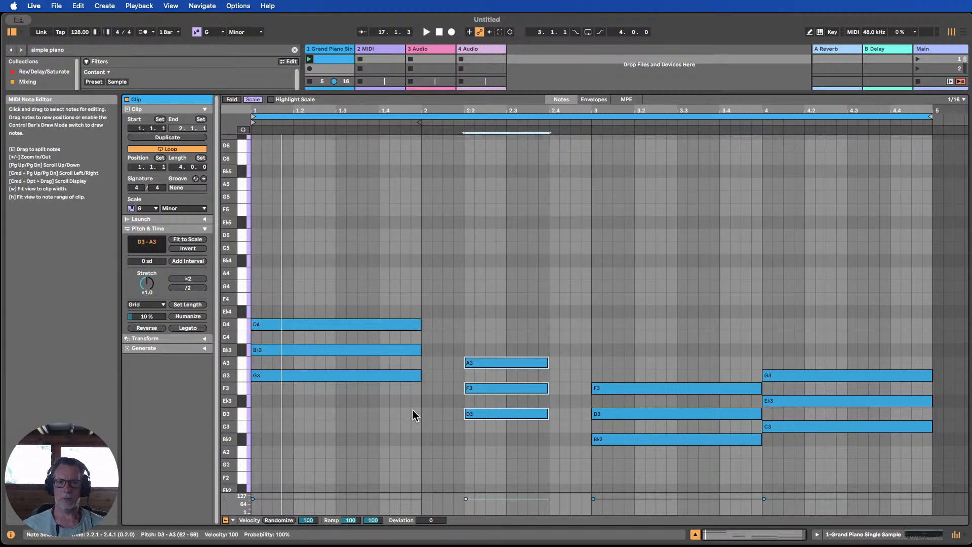
Shorten the opening G minor chord to one beat and make the D3, F3 and A3 chord a one-beat chord starting at 2.3.3.
drag(402, 403, 293, 323)
drag(515, 457, 570, 364)
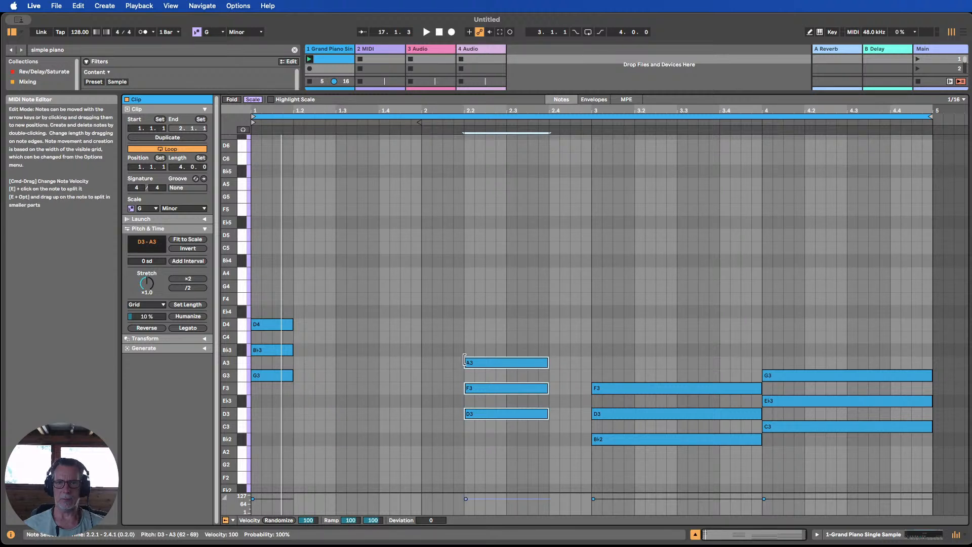
drag(465, 361, 510, 359)
click(510, 360)
drag(522, 433, 551, 361)
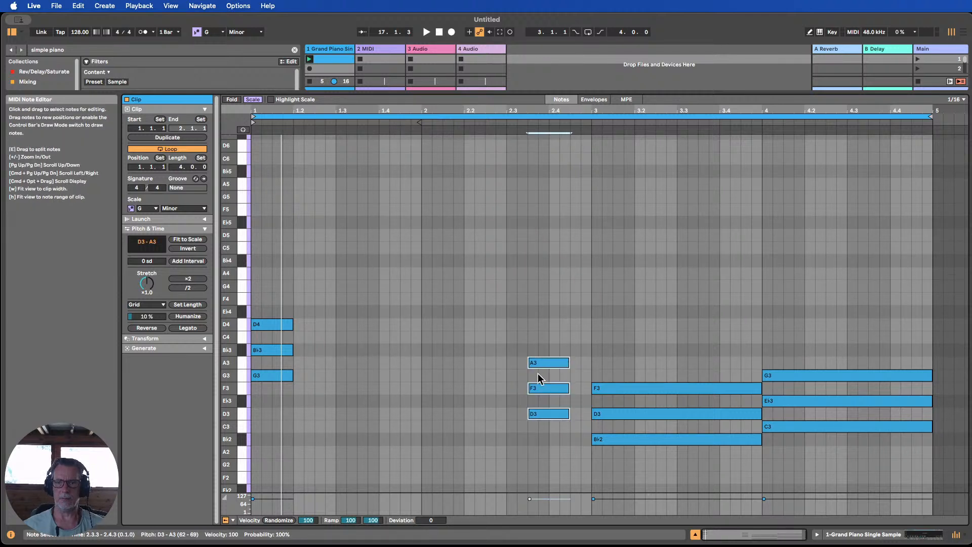
Shorten the chords at bars 3 and 4 to one beat each and audition the clip.
drag(707, 477, 704, 366)
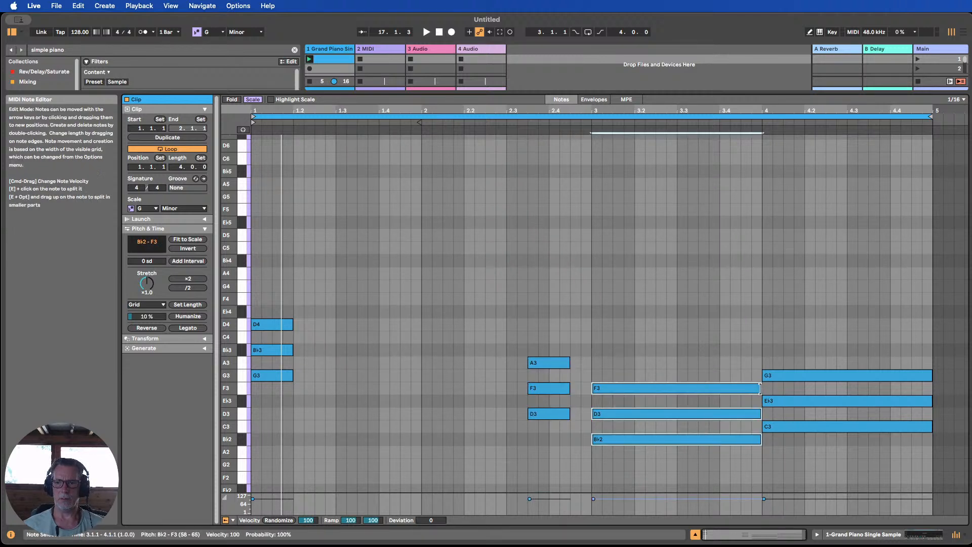
drag(761, 388, 634, 385)
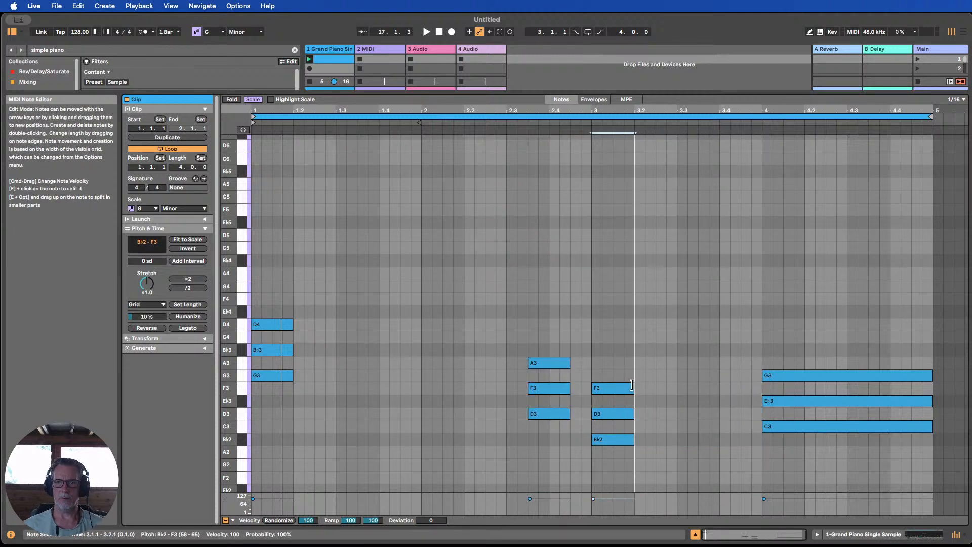
drag(867, 454, 833, 359)
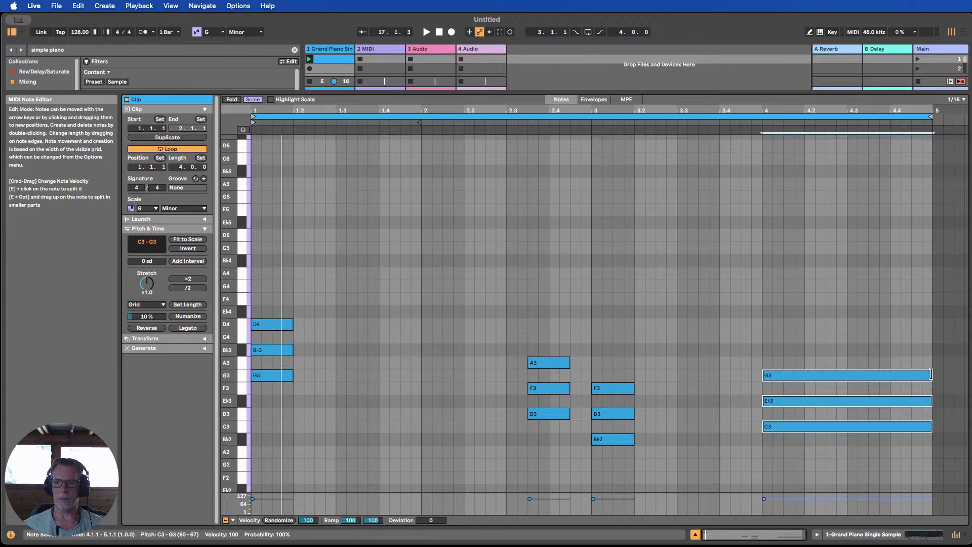
drag(931, 375, 804, 375)
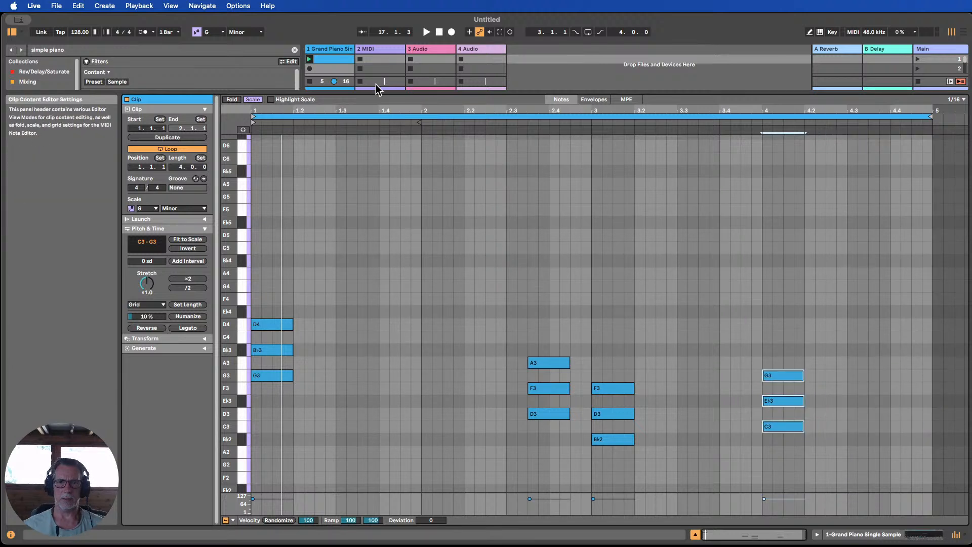
key(space)
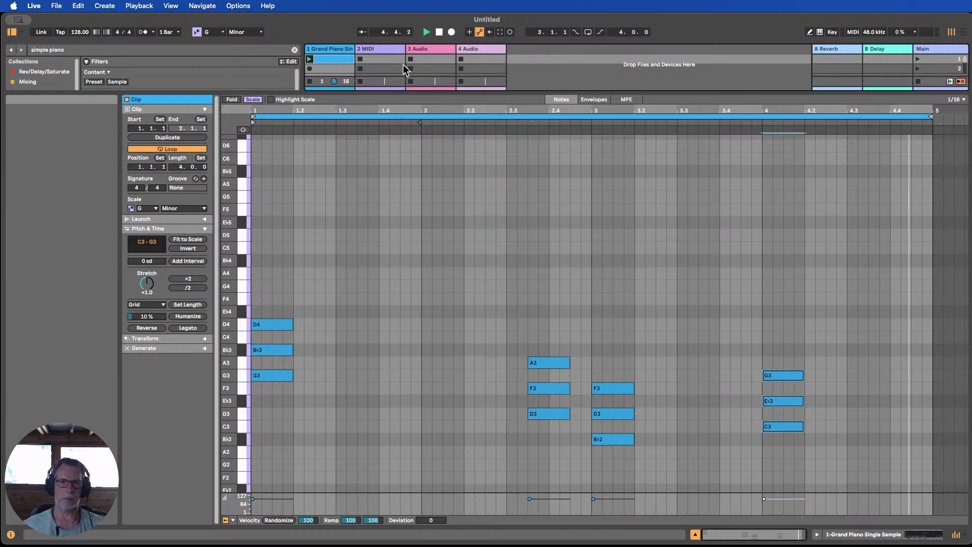
key(space)
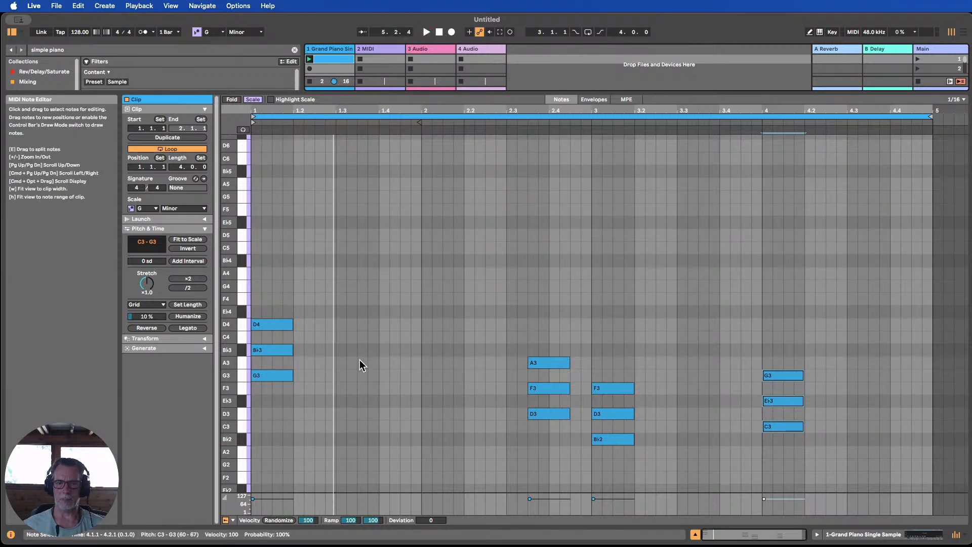
click(440, 365)
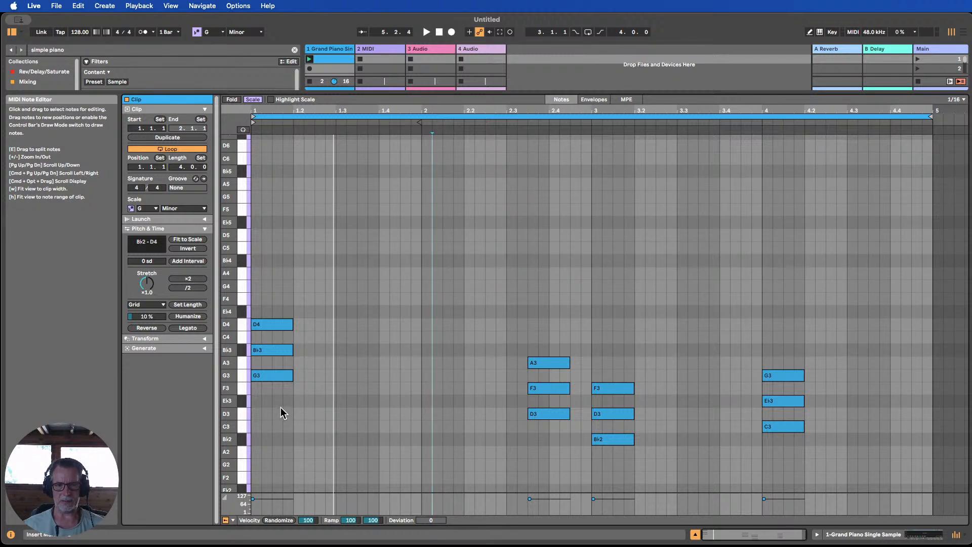
key(super+a)
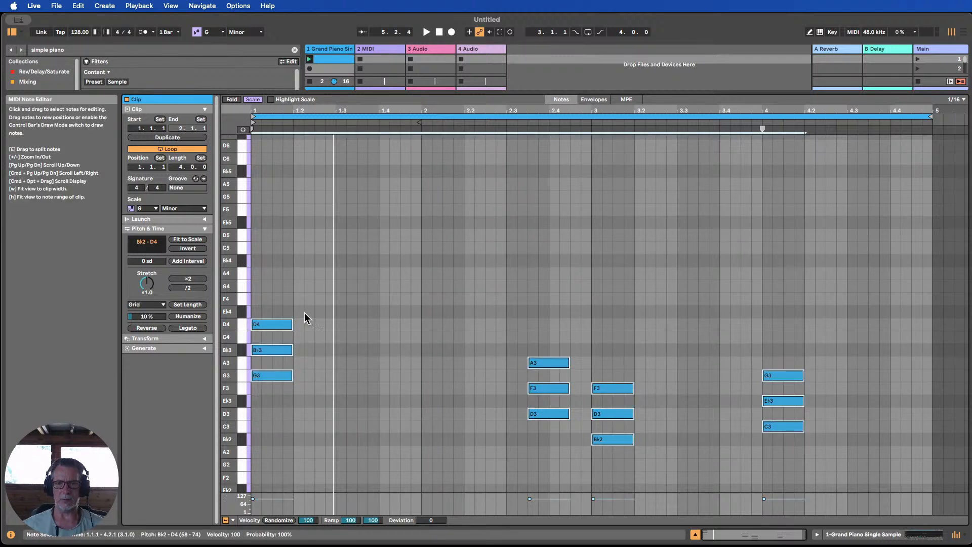
click(517, 425)
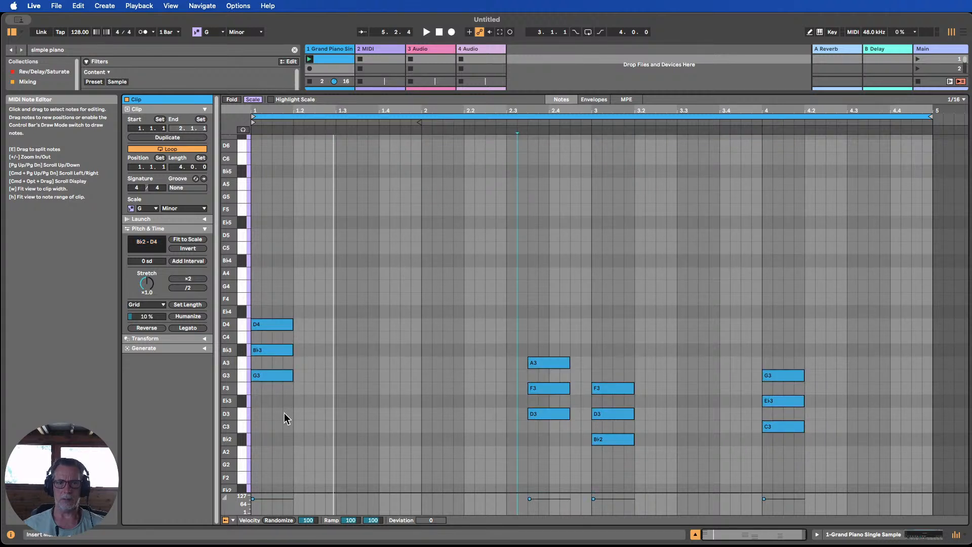
Stretch the four chords to one full bar each, with the D3, F3 and A3 chord starting at bar 2.
drag(282, 416, 425, 326)
drag(536, 434, 422, 355)
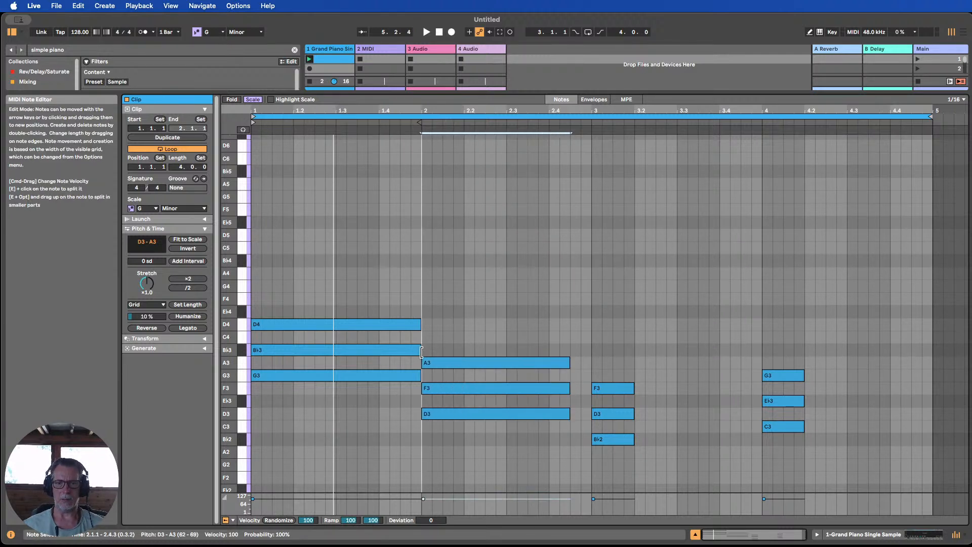
drag(568, 360, 591, 362)
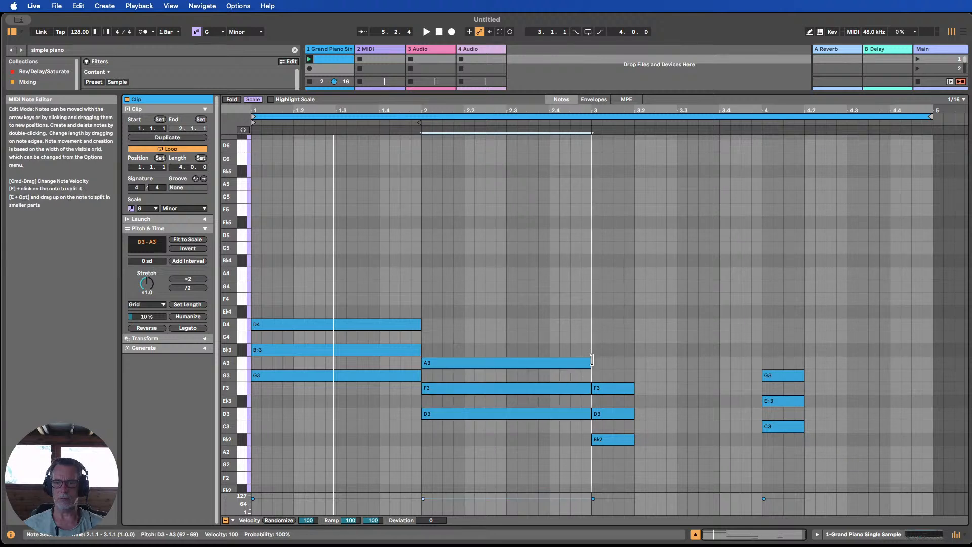
drag(630, 488, 628, 365)
drag(823, 462, 602, 327)
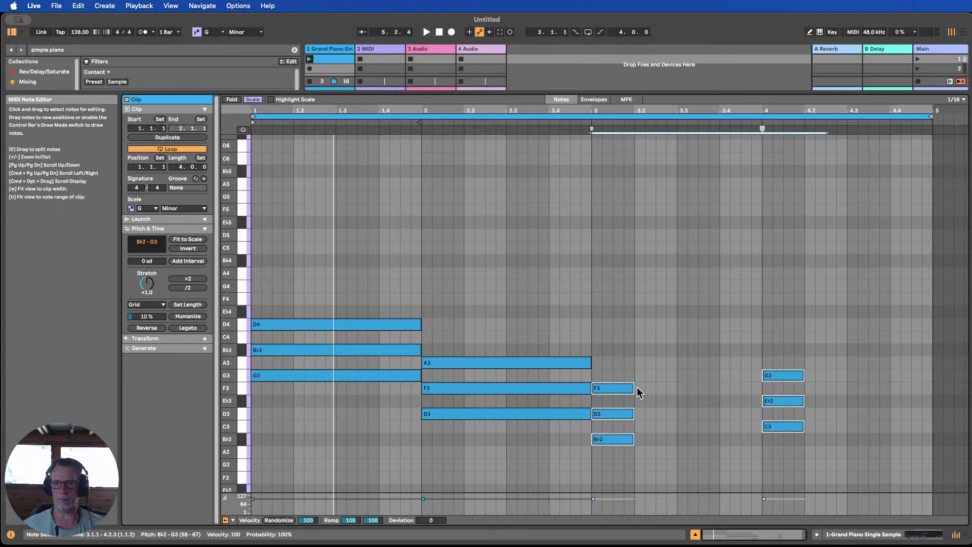
drag(634, 391, 756, 386)
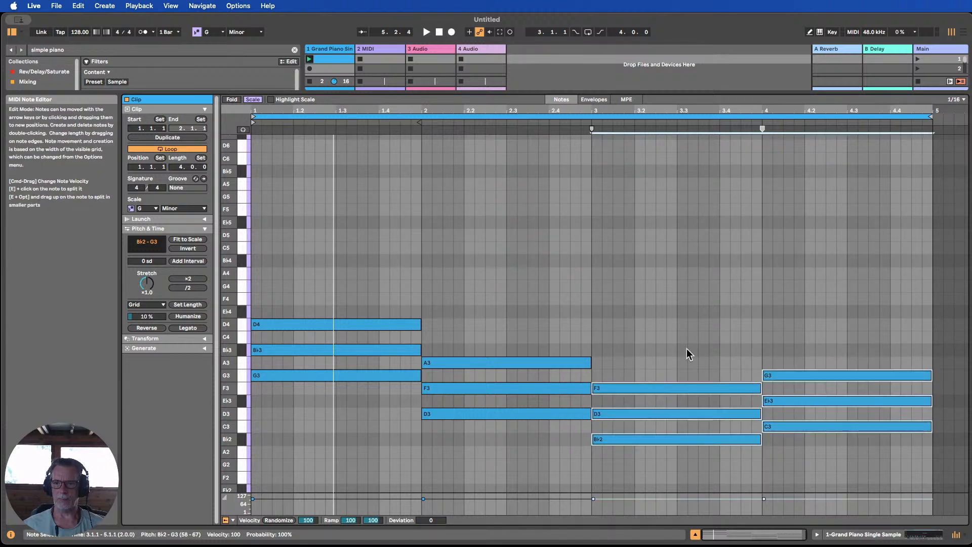
click(675, 334)
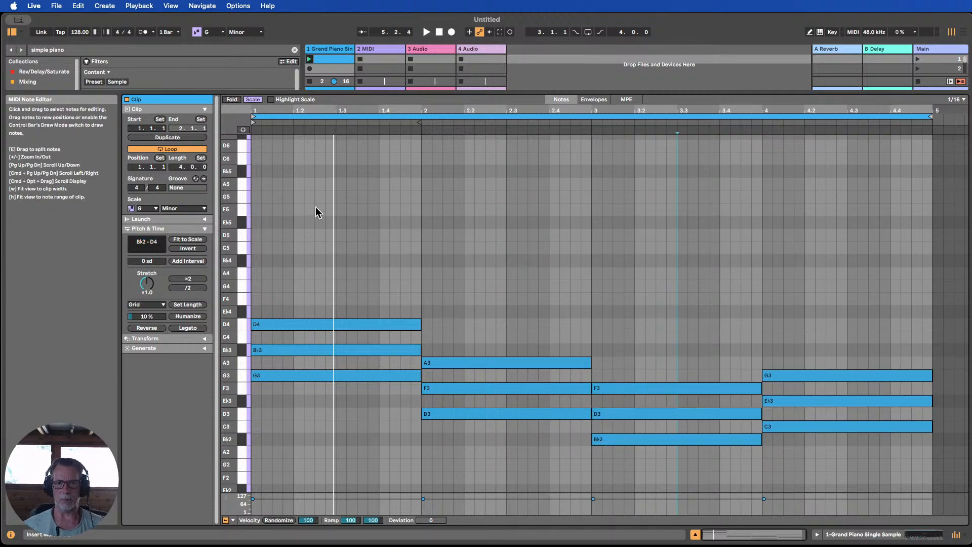
Select the chords in bars 1 to 4 one after another to compare their voicings, and clear the selection.
drag(317, 210, 336, 398)
drag(471, 310, 465, 417)
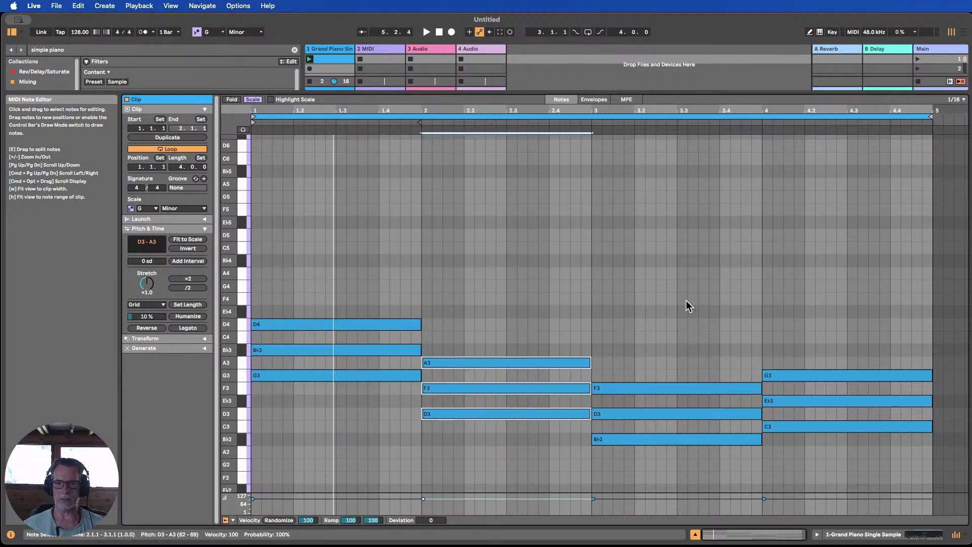
drag(685, 304, 676, 445)
drag(793, 330, 798, 422)
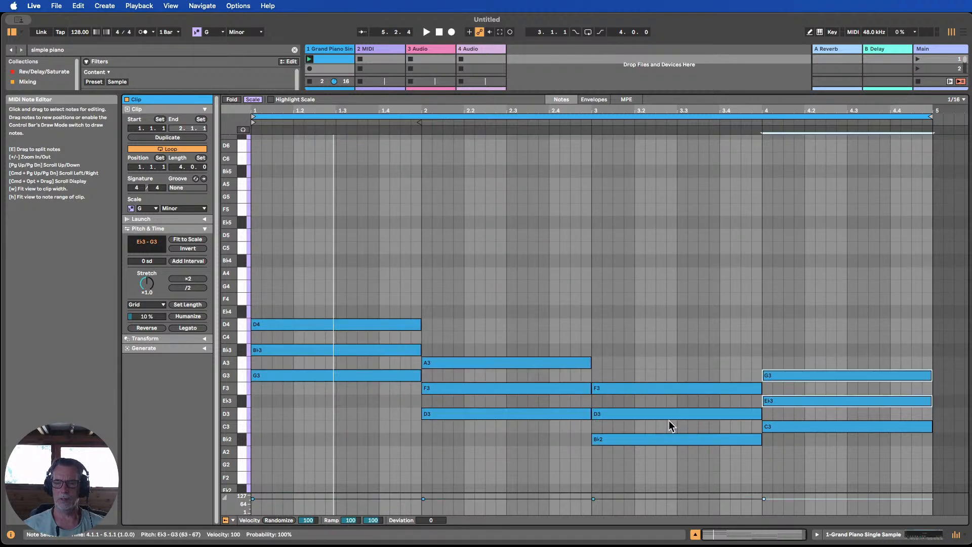
click(541, 443)
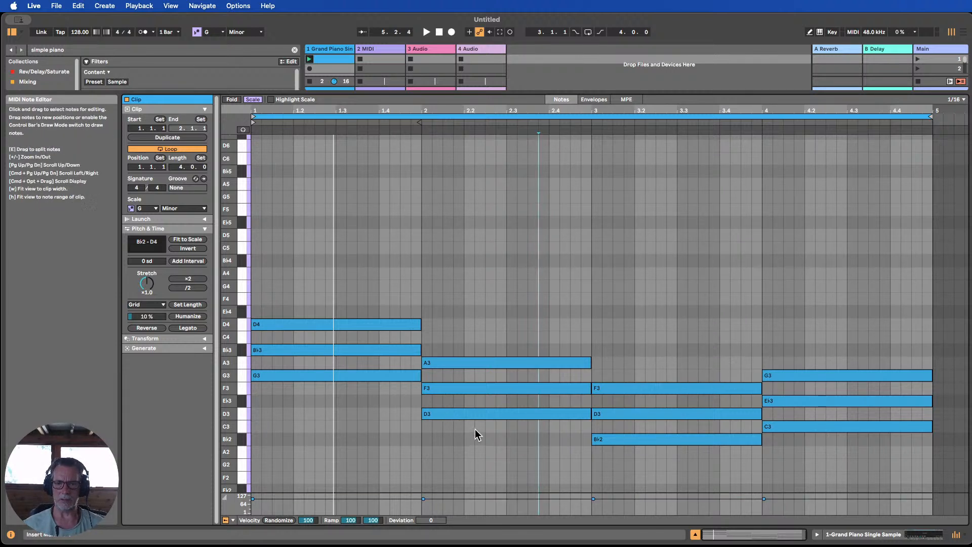
click(360, 404)
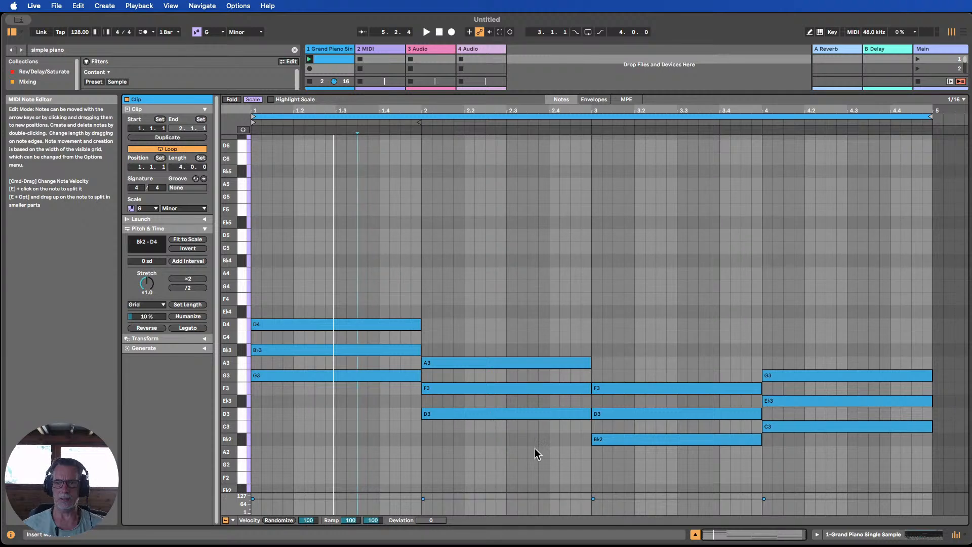
Duplicate the piano clip, move the copy to the track's fourth clip slot and name it "orig voicing".
click(696, 535)
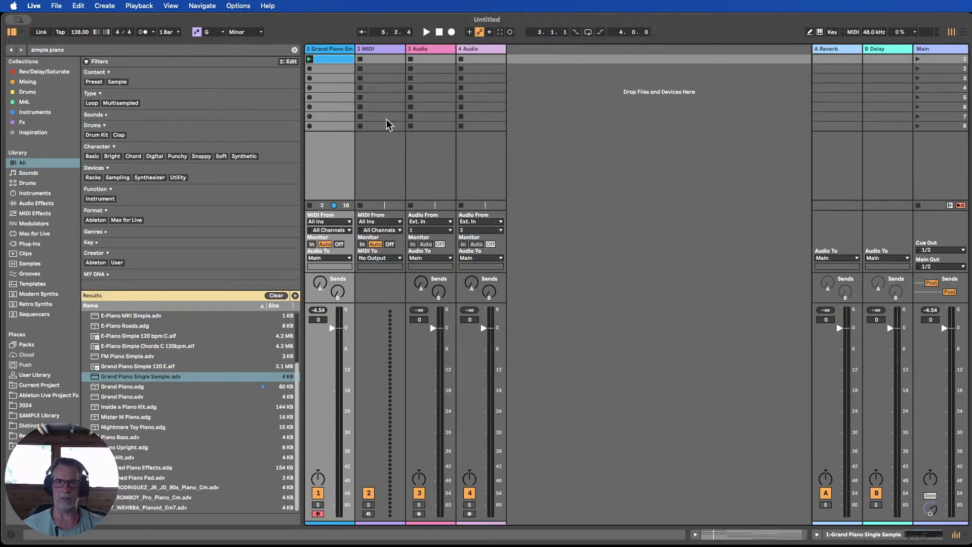
key(super+d)
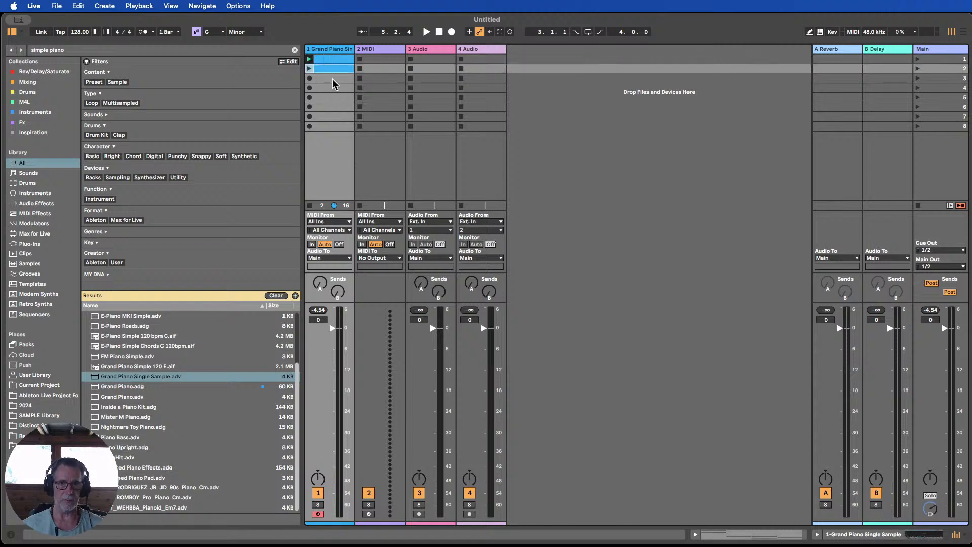
drag(330, 90, 333, 91)
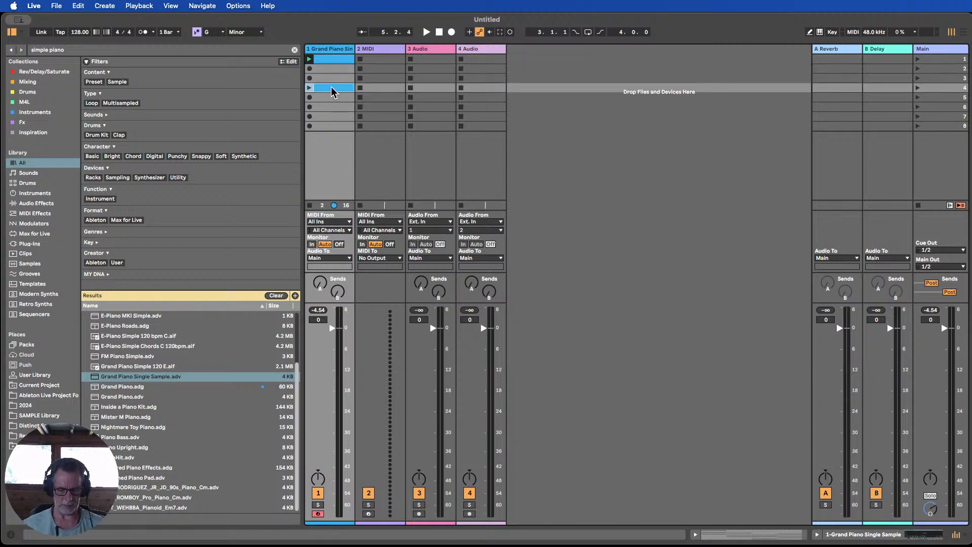
key(super+r)
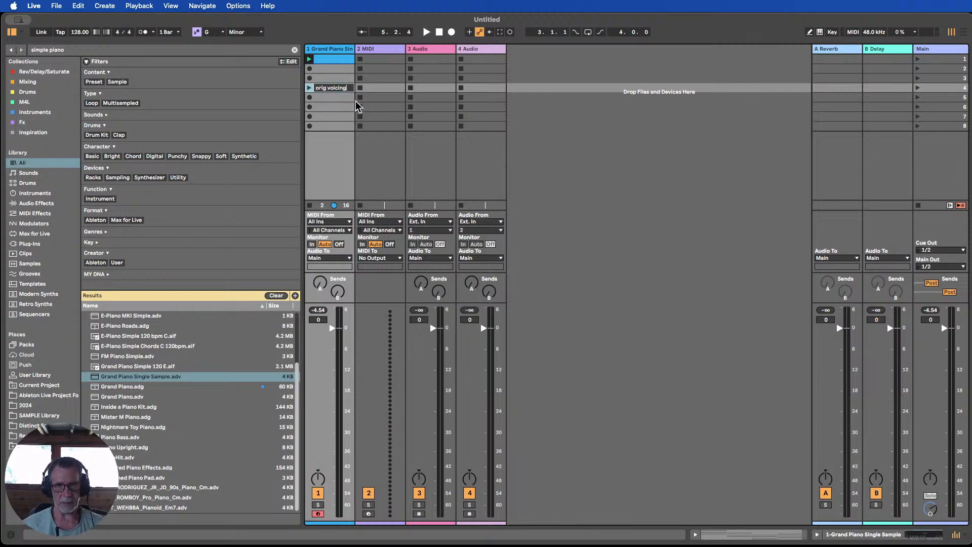
click(333, 97)
Open the piano clip in the first slot and raise the D3 note in bar 2 one octave to D4.
double_click(329, 61)
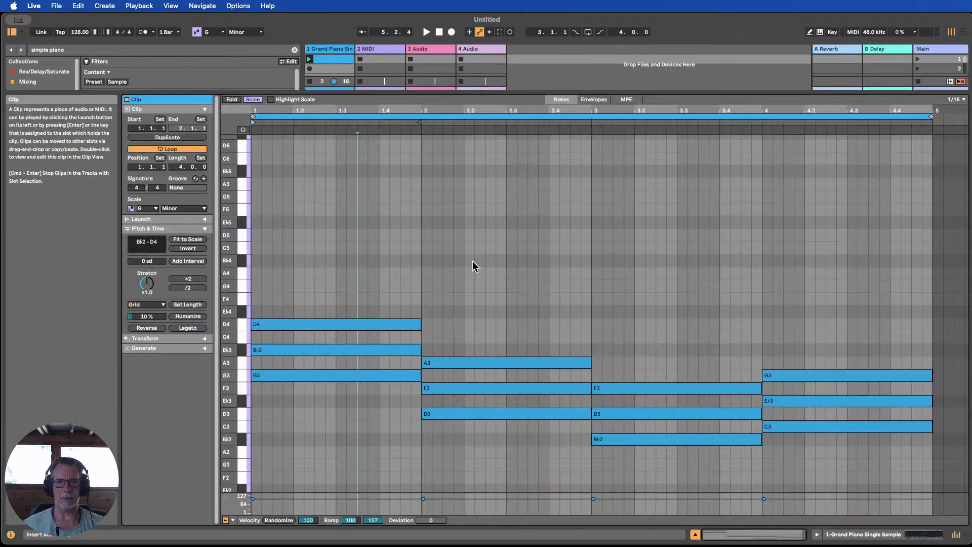
click(475, 363)
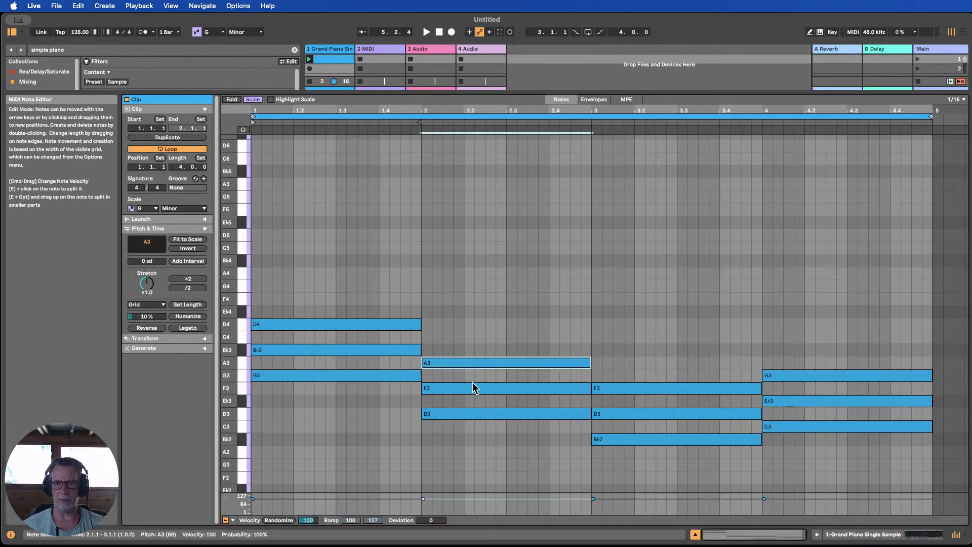
click(471, 415)
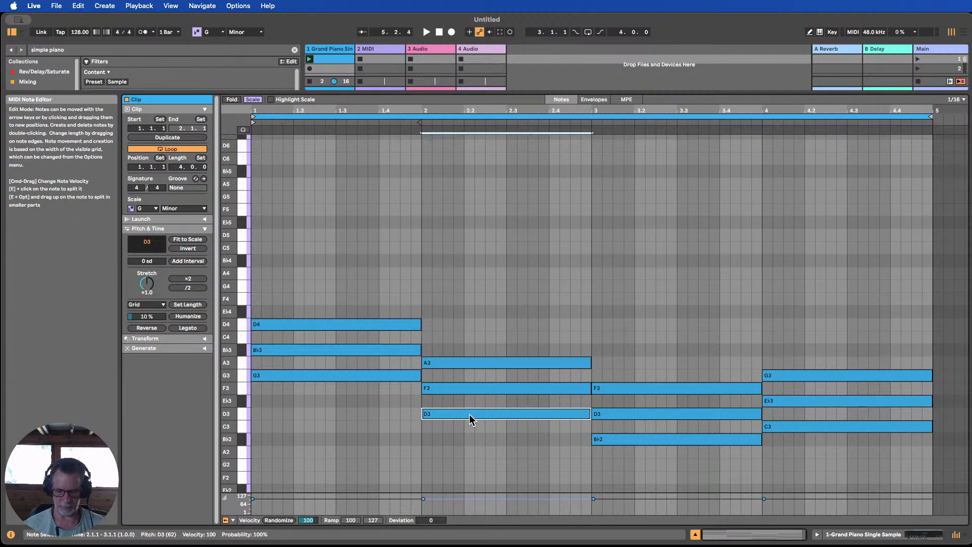
key(shift+Up)
click(450, 230)
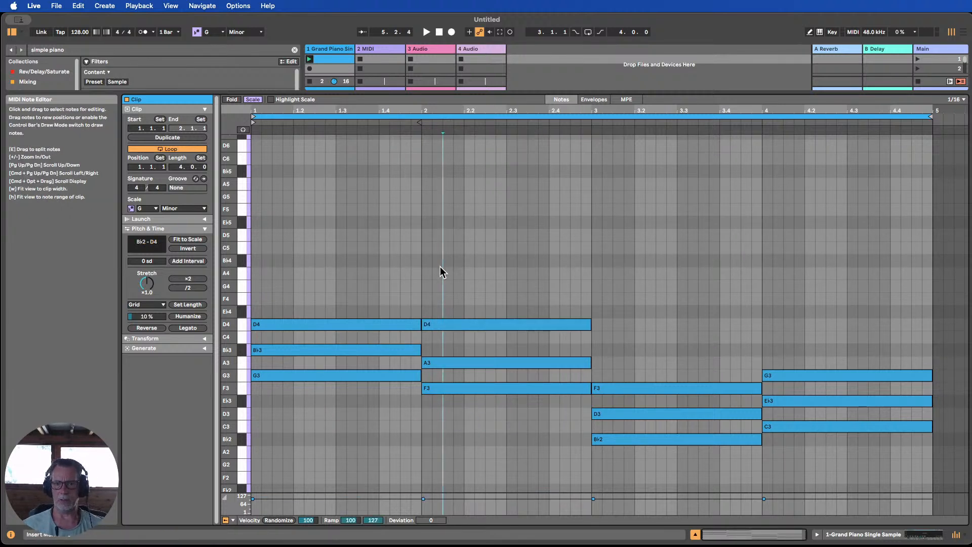
Select the chords in bars 1 and 2 and their shared D4 notes to compare the two voicings.
click(380, 263)
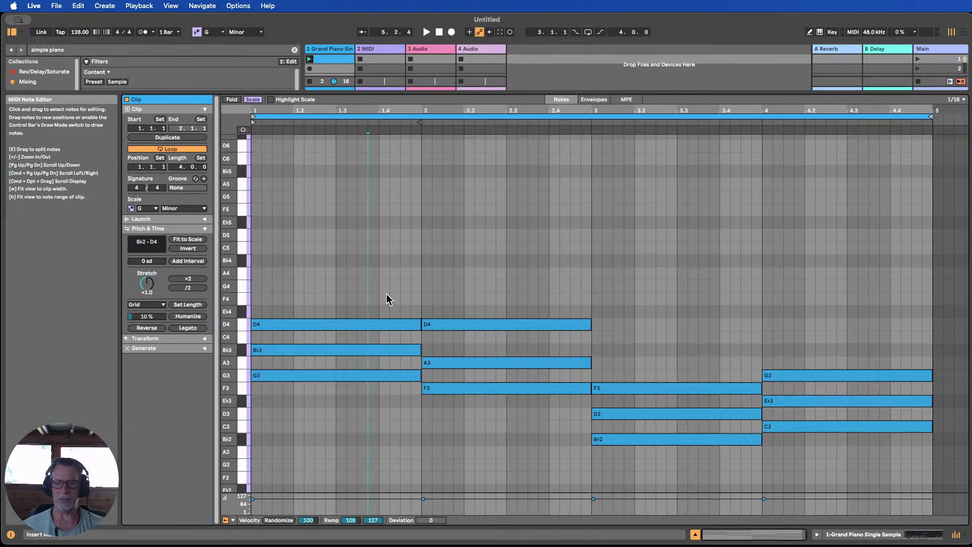
drag(356, 278, 493, 335)
click(440, 273)
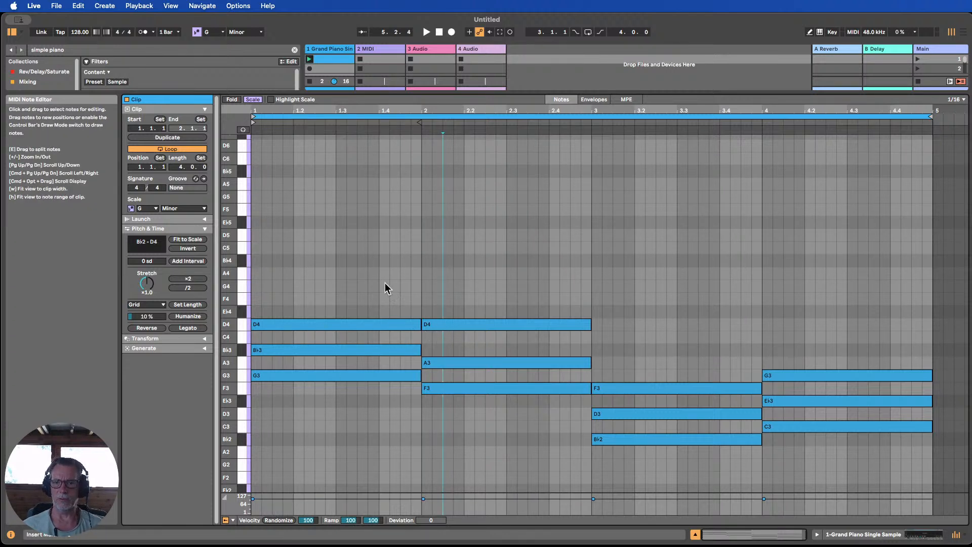
drag(347, 268, 362, 402)
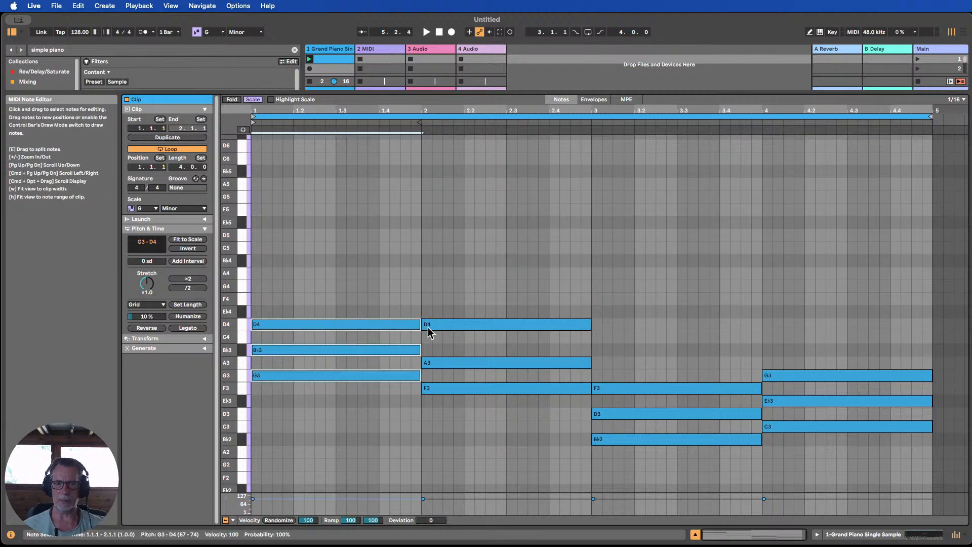
drag(467, 264, 490, 412)
drag(372, 308, 489, 336)
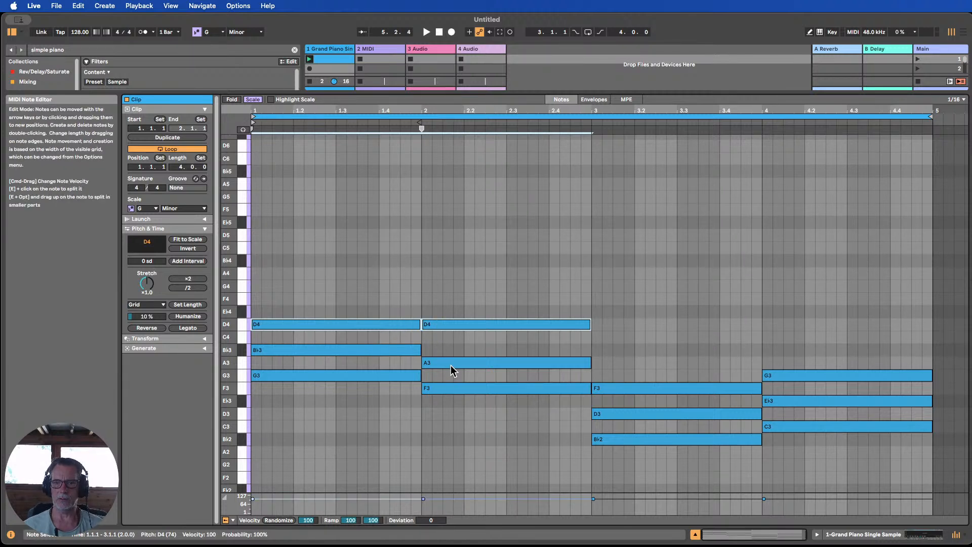
Lower the D4 note in bar 2 one octave to D3 and raise the A3 note in that bar to B♭3.
drag(460, 346, 462, 289)
key(shift+Down)
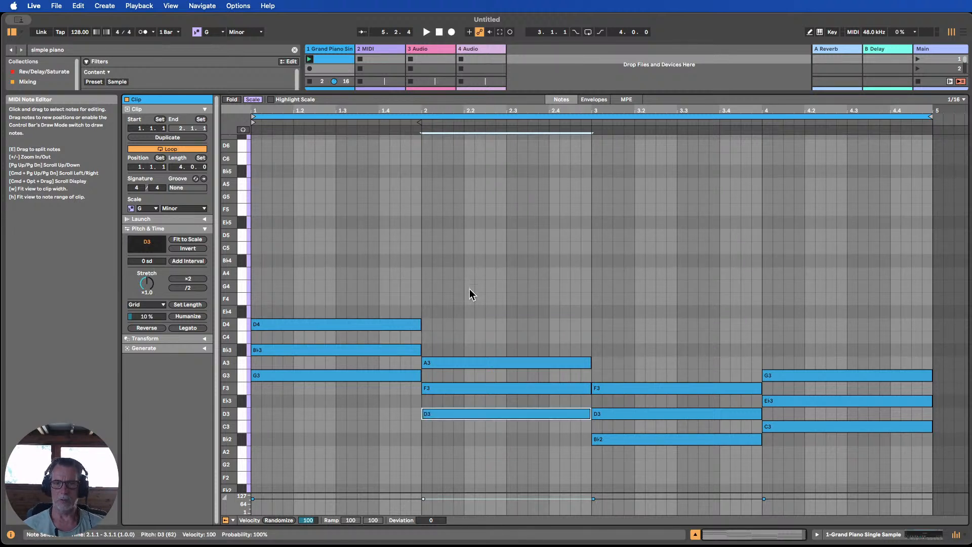
click(471, 361)
drag(471, 360, 470, 352)
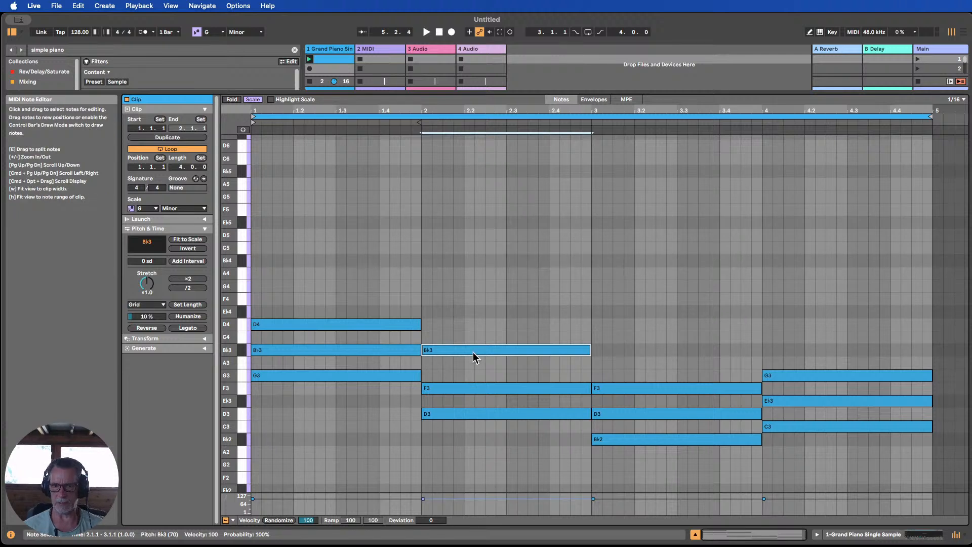
Raise the D3 note in bar 2 to D4 and select the D4 and B♭3 notes shared with bar 1.
click(471, 414)
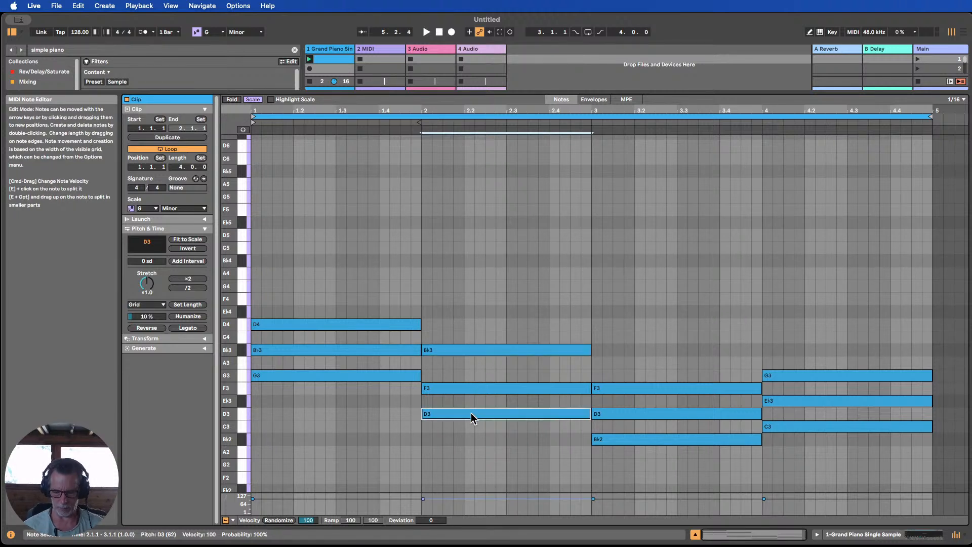
key(shift+Up)
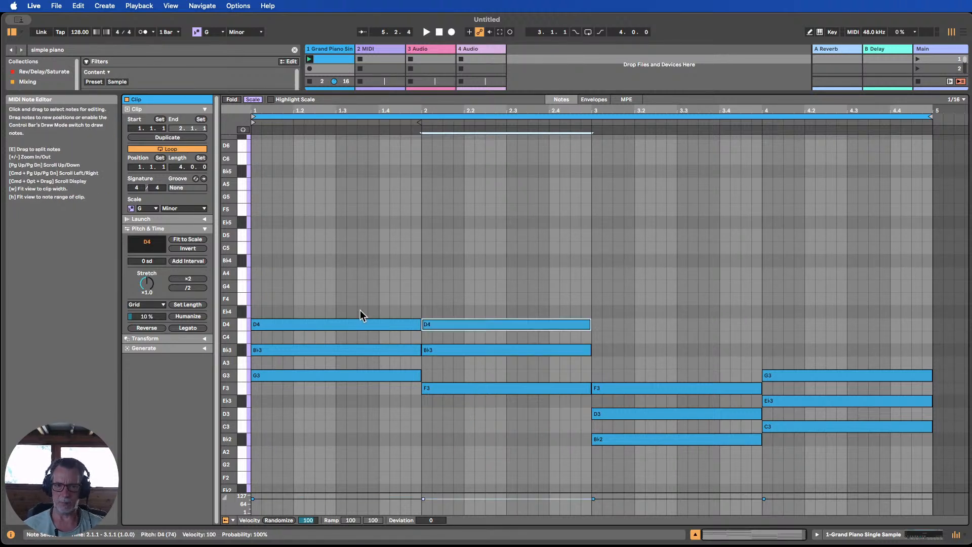
drag(381, 290, 491, 330)
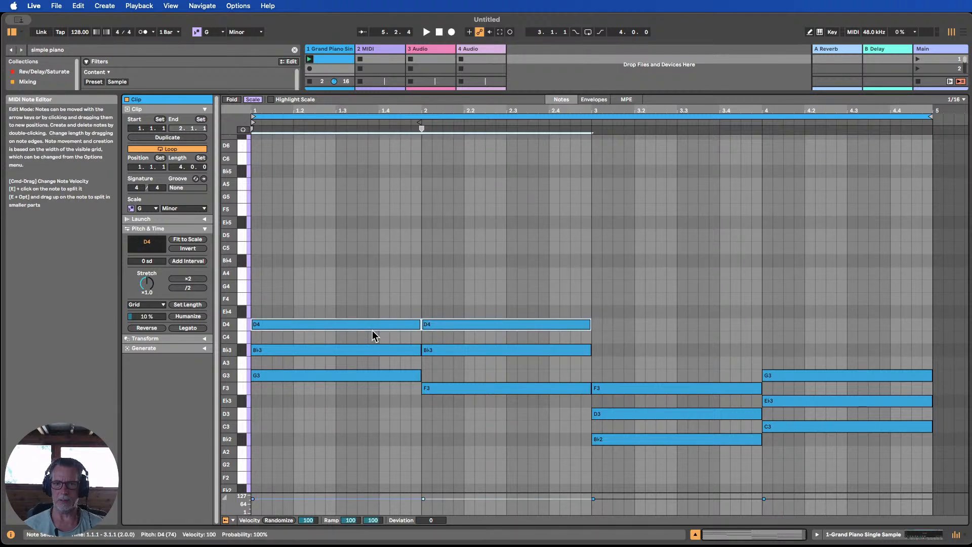
click(373, 351)
shift+click(509, 351)
Undo the B♭3 change to restore A3 in bar 2, and raise that bar's D3 one octave to D4.
key(super+z)
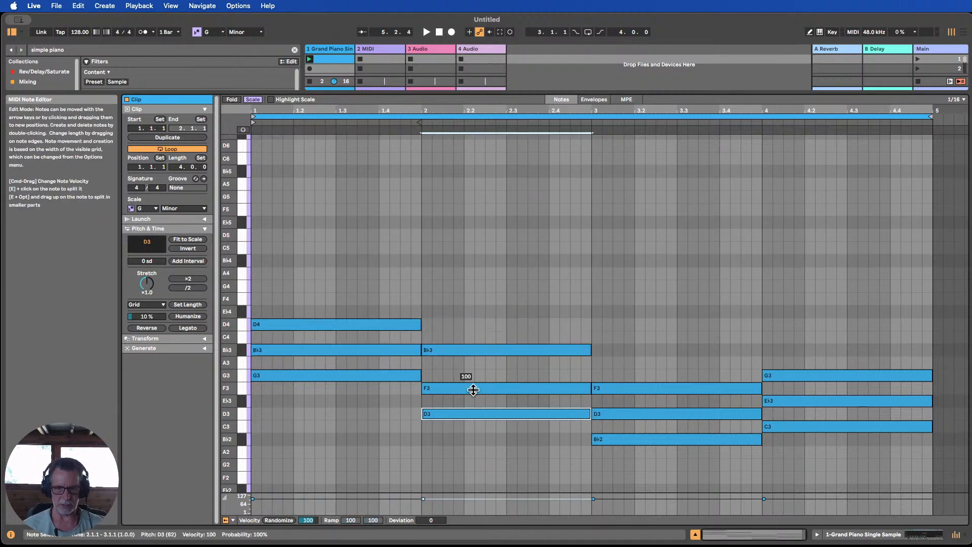
key(super+z)
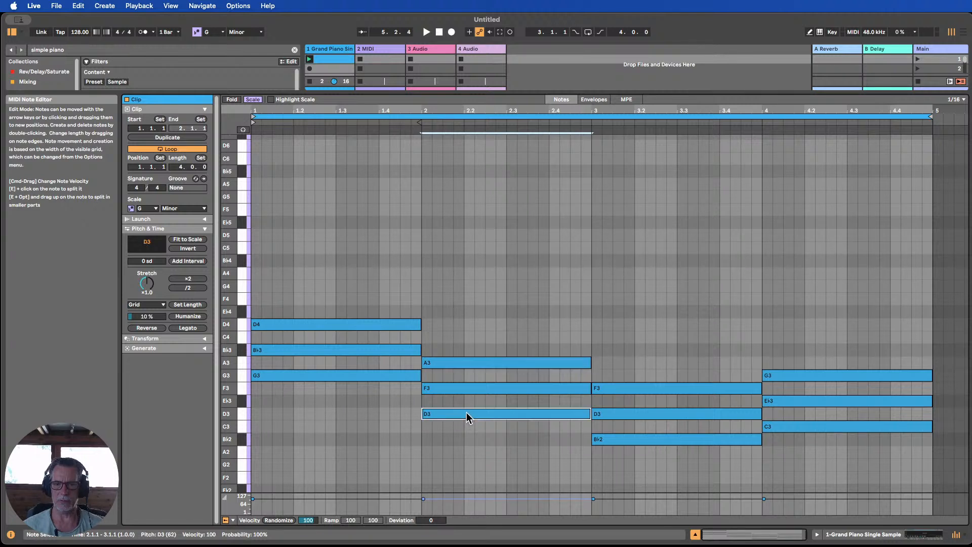
key(shift+Up)
drag(373, 278, 519, 329)
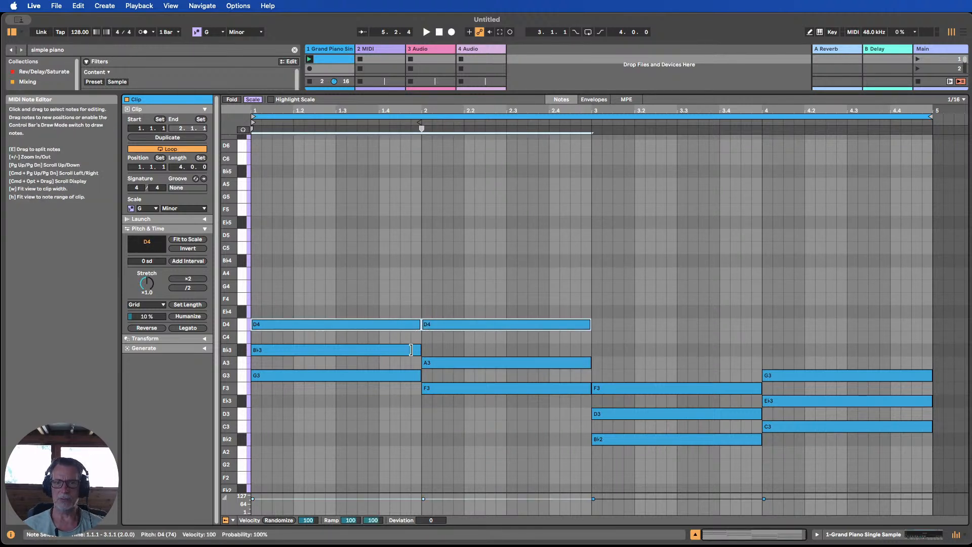
click(399, 296)
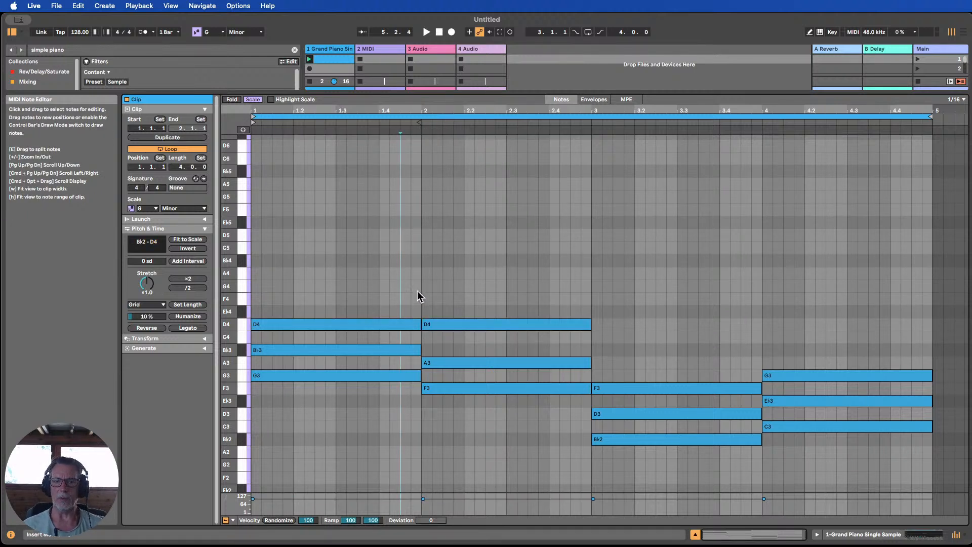
click(474, 421)
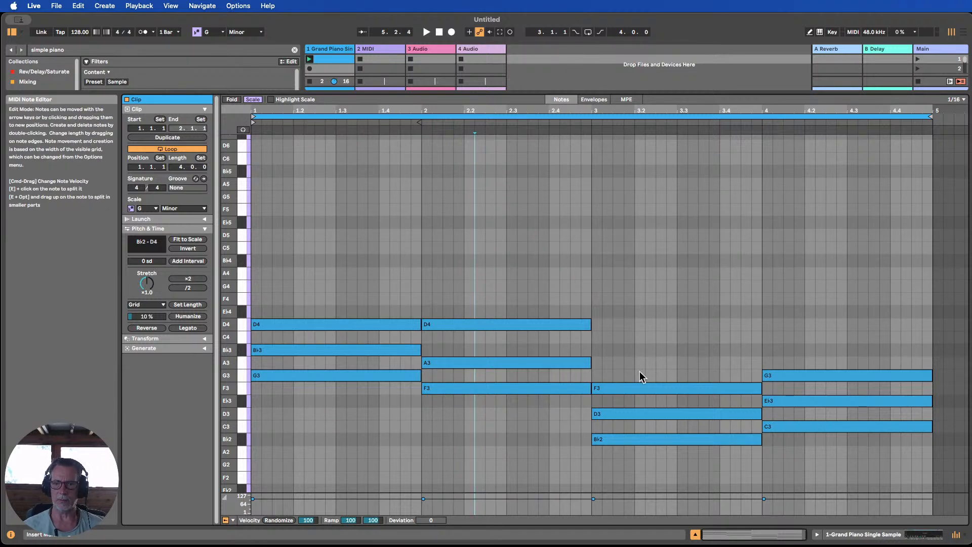
Try raising the B♭2 and D3 notes in bar 3 one octave, and lower both back.
click(628, 440)
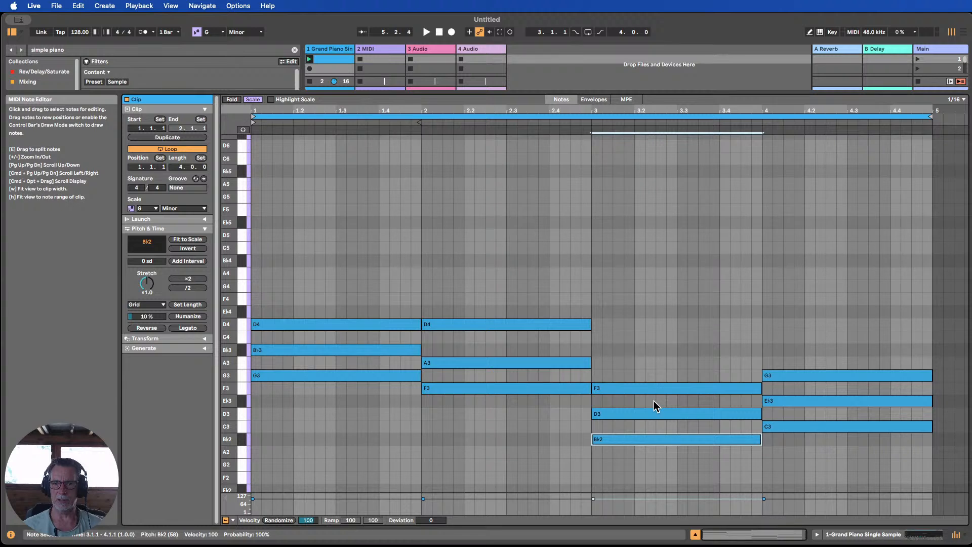
drag(654, 398, 657, 445)
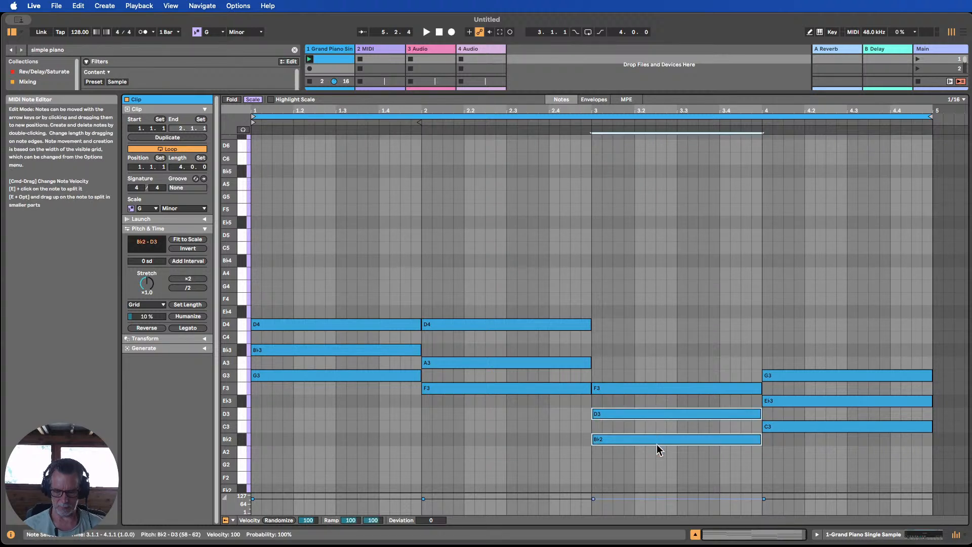
key(shift+Up)
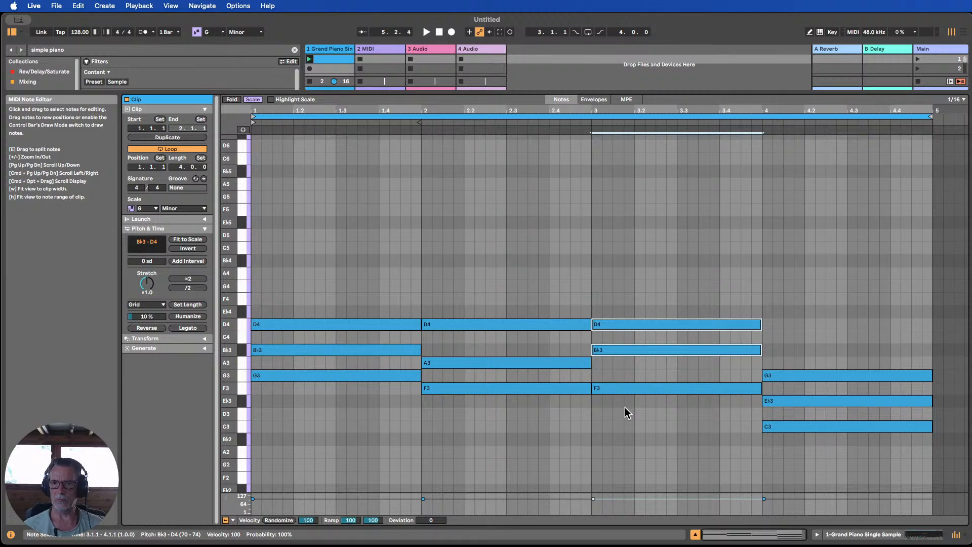
key(shift+Down)
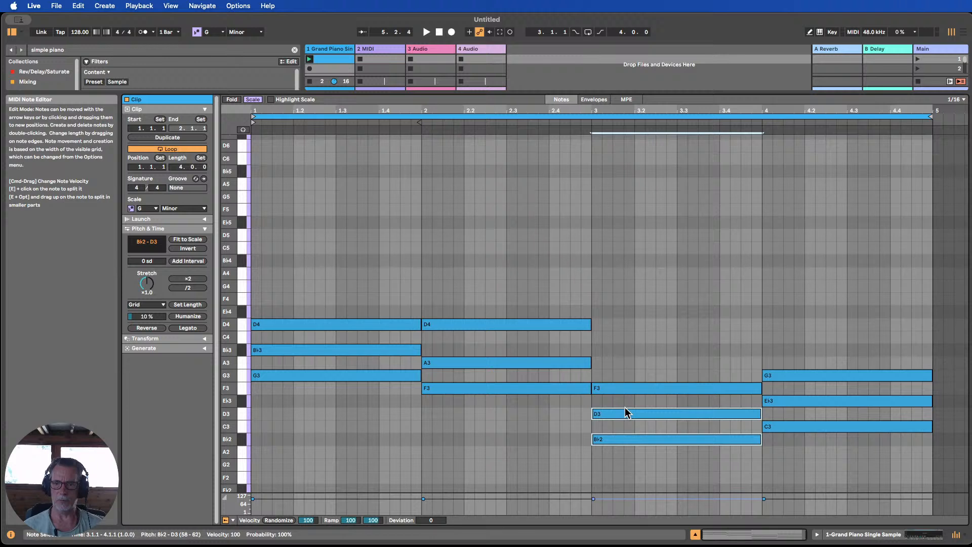
Raise the D3 note in bar 3 one octave to D4 and select the D4 notes shared by bars 1 to 3.
click(625, 412)
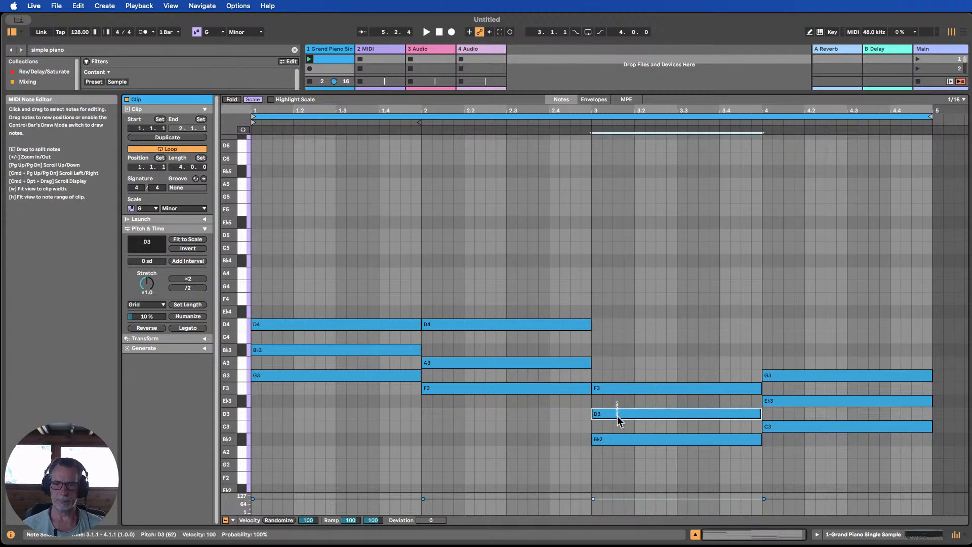
key(shift+Up)
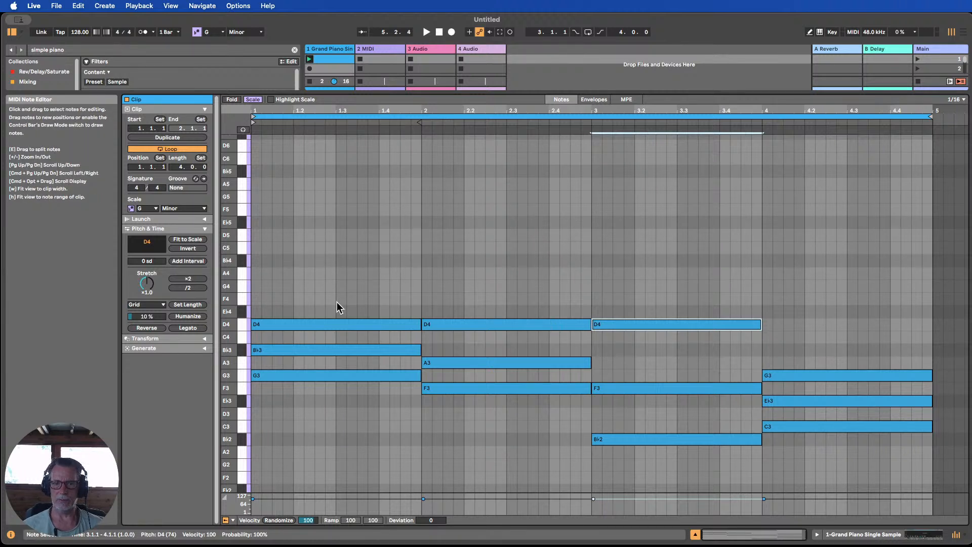
drag(338, 305, 668, 332)
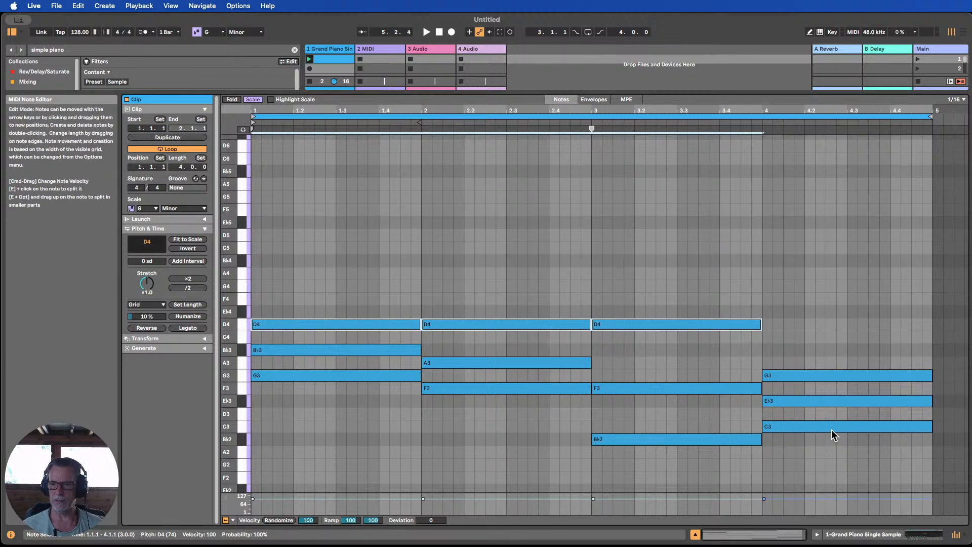
Try raising the C3 note in bar 4 one octave to C4, and lower it back to C3.
click(804, 426)
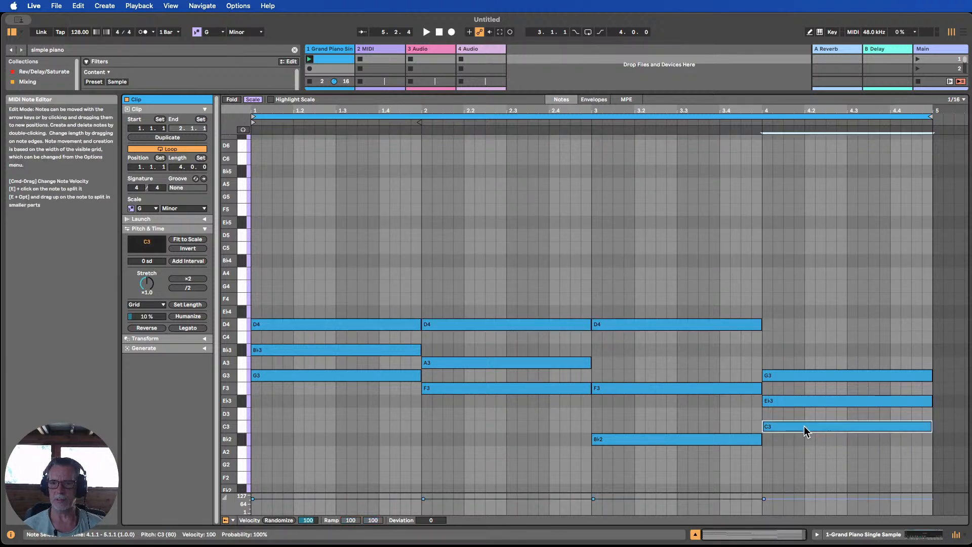
key(shift+Up)
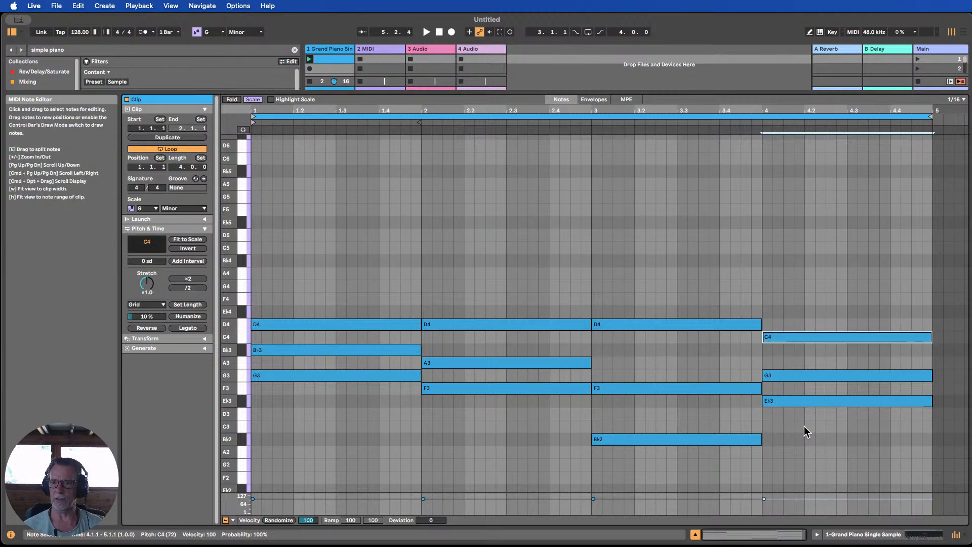
key(shift+Down)
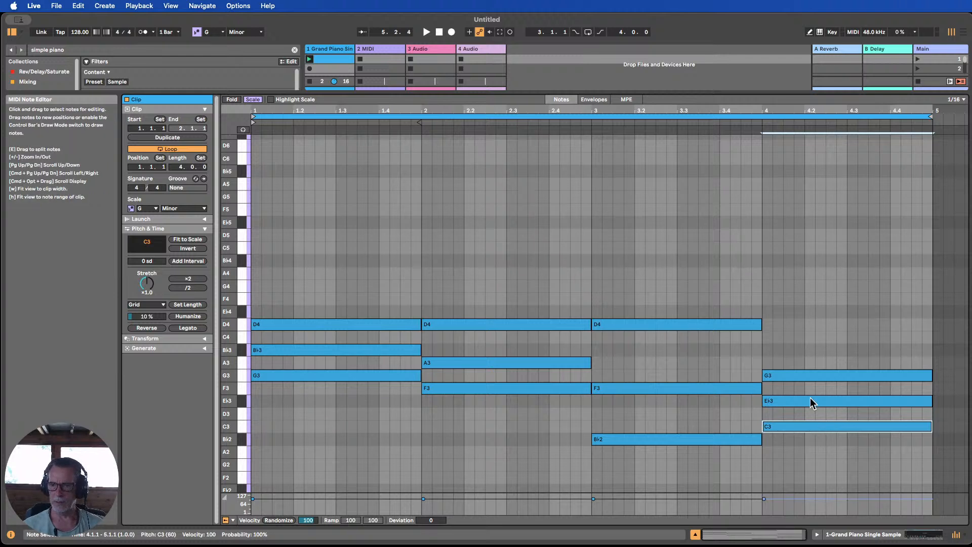
Try E♭4 instead of E♭3 in the bar 4 chord, start the clip playing, and return the note to E♭3.
click(811, 402)
key(shift+Up)
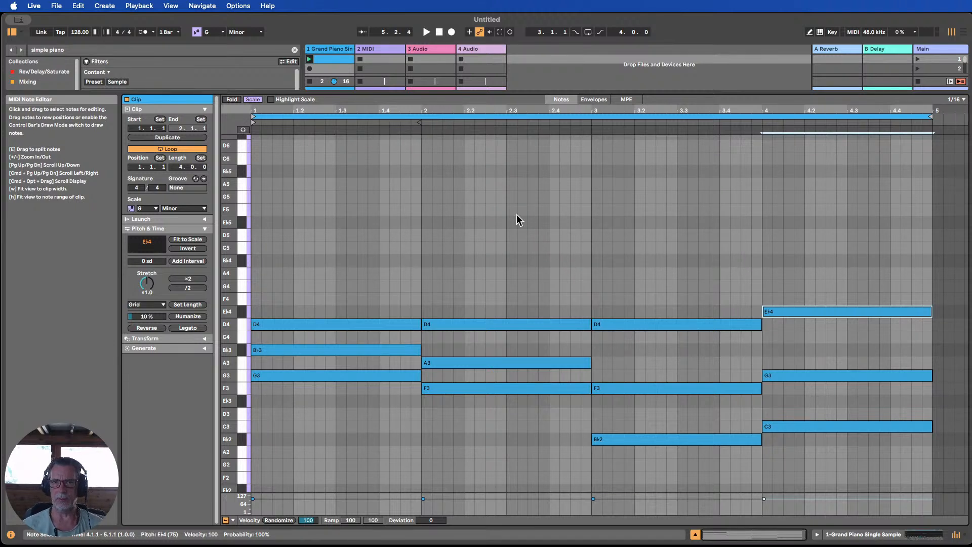
click(306, 59)
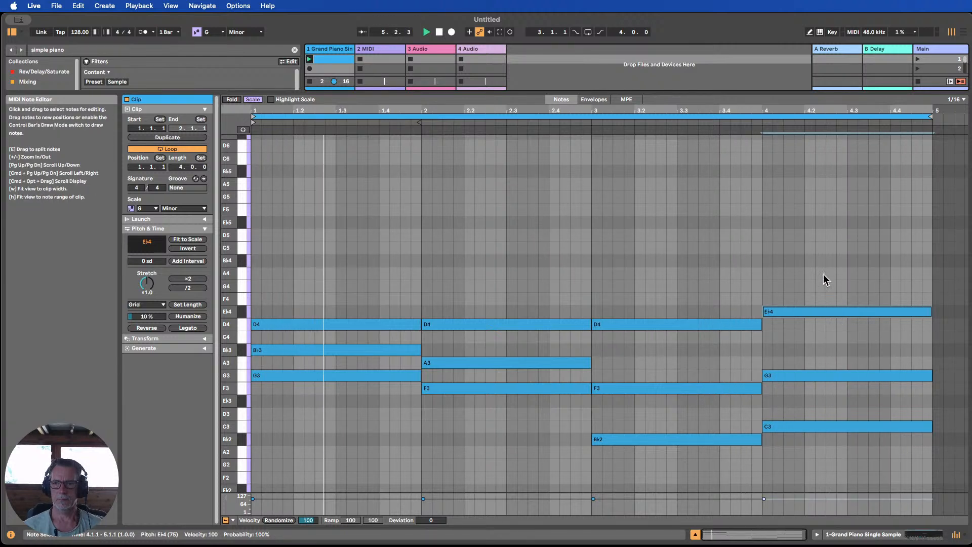
key(shift+Down)
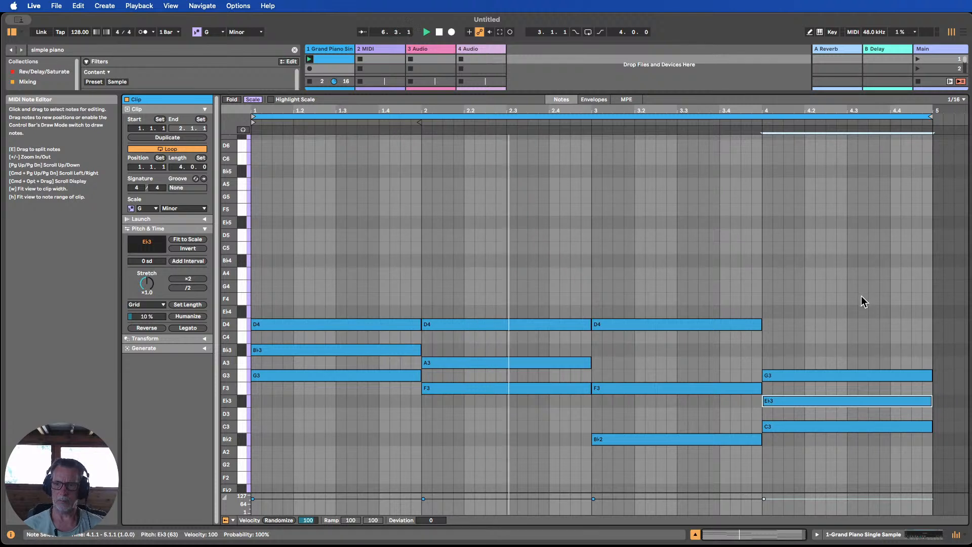
During playback, compare the bar 4 chord with C3 raised to C4 and with E♭3 raised to E♭4, restoring each note.
click(810, 428)
key(shift+Up)
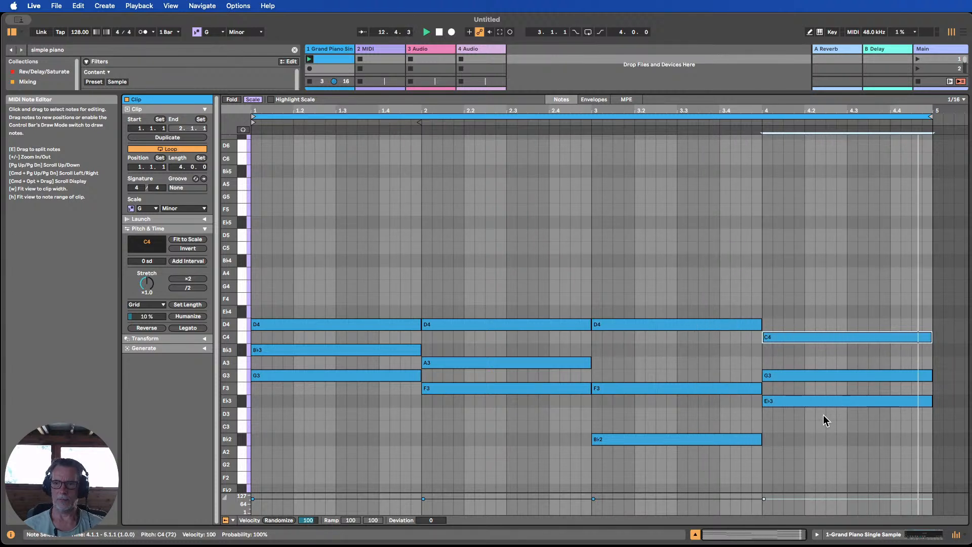
key(shift+Down)
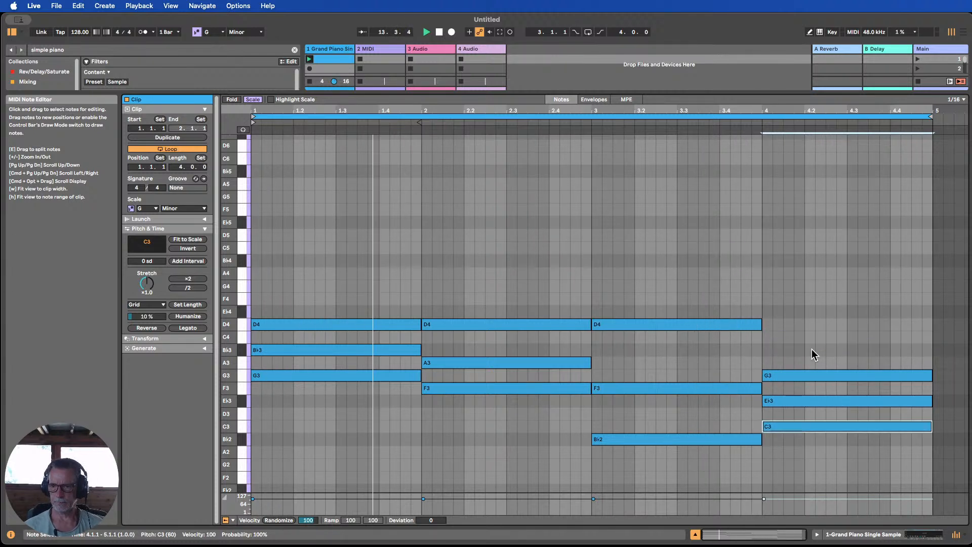
click(861, 400)
key(shift+Up)
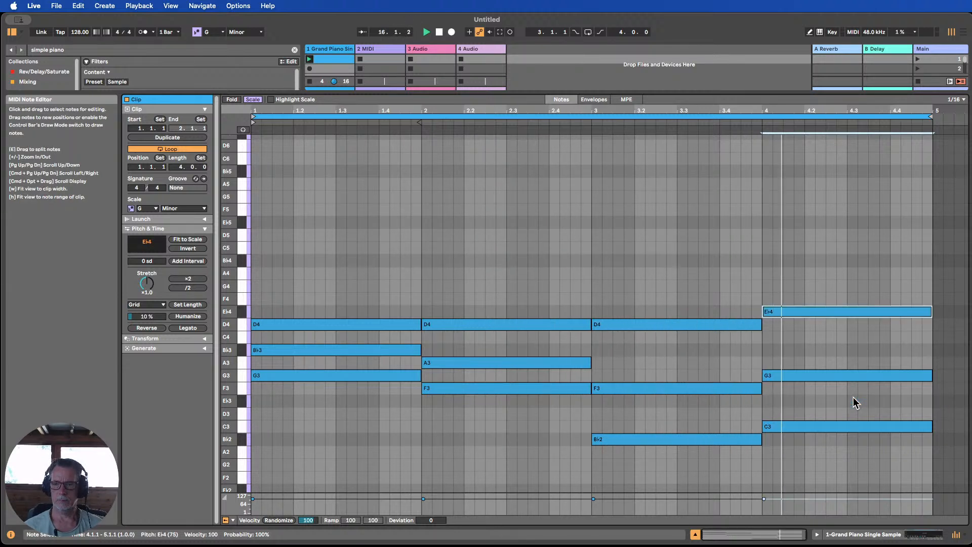
key(shift+Down)
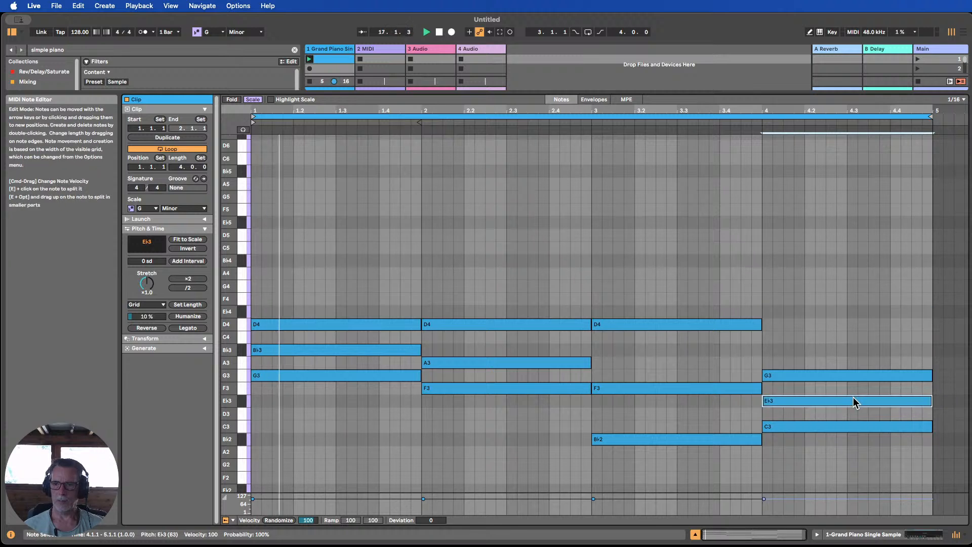
Raise the C3 note in bar 4 one octave to C4 and stop playback.
click(806, 427)
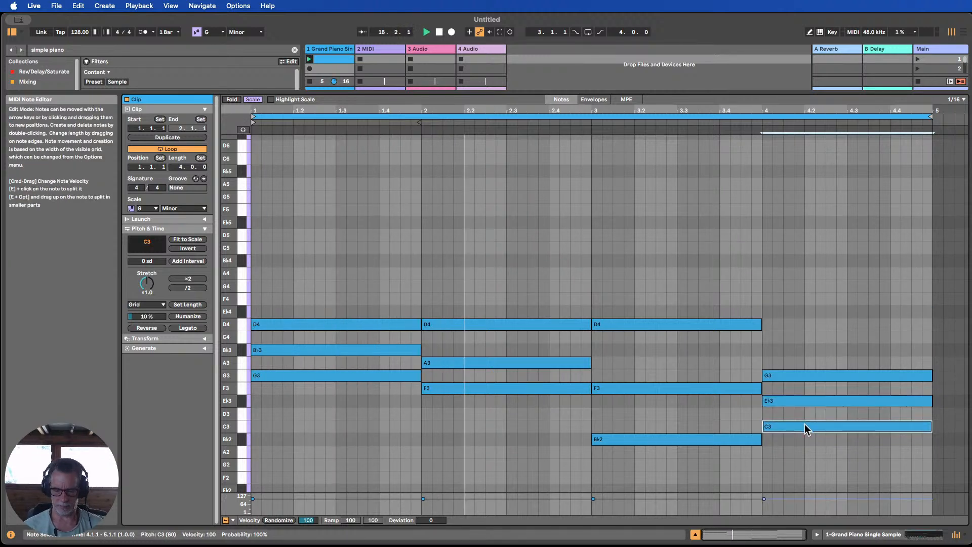
key(shift+Up)
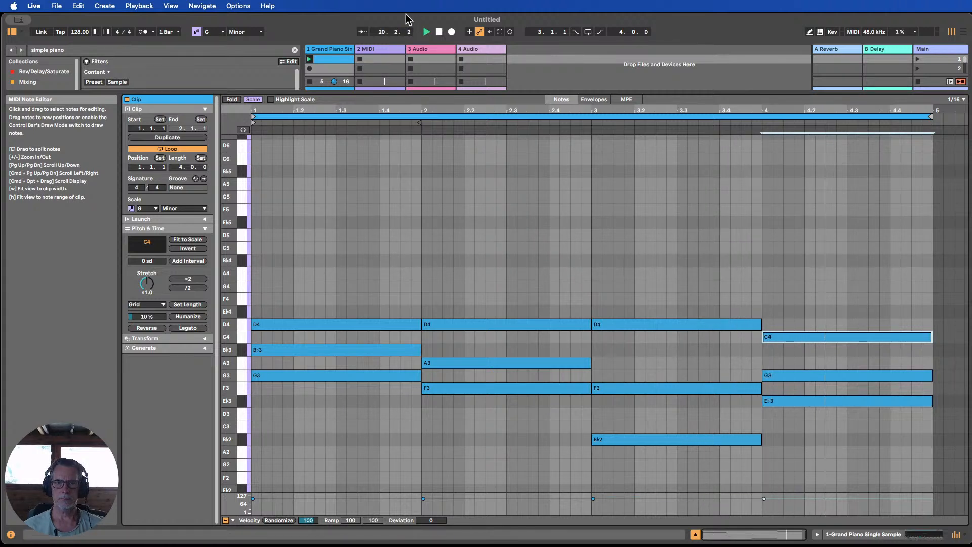
click(439, 32)
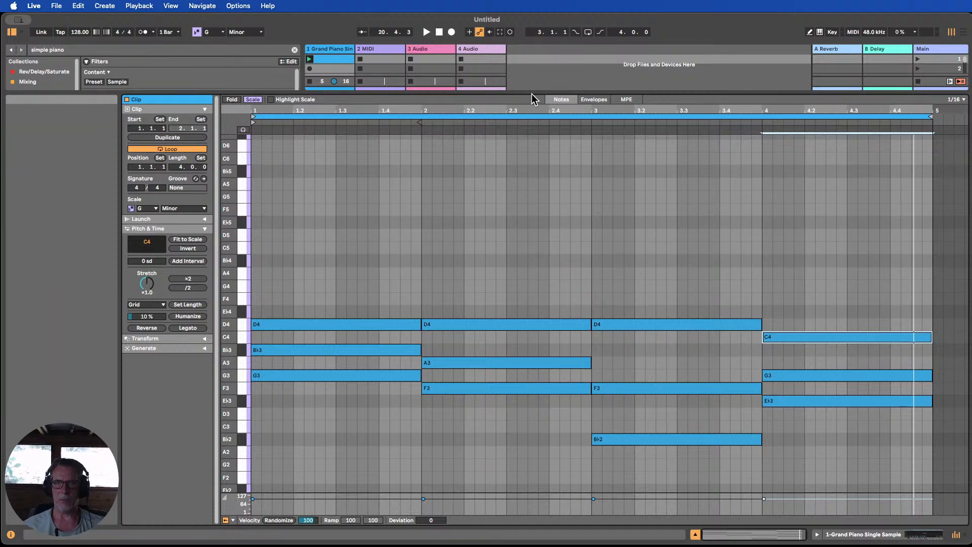
Move the orig voicing clip to the slot directly below the revoiced clip and play both clips in turn for comparison.
drag(533, 89, 528, 269)
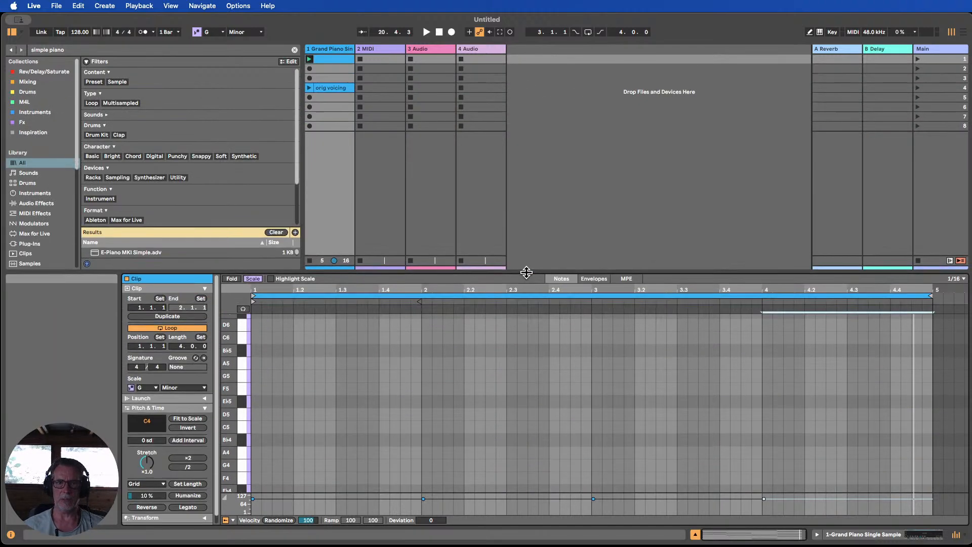
mouse_move(318, 78)
mouse_down()
mouse_move(329, 81)
mouse_move(325, 71)
mouse_up()
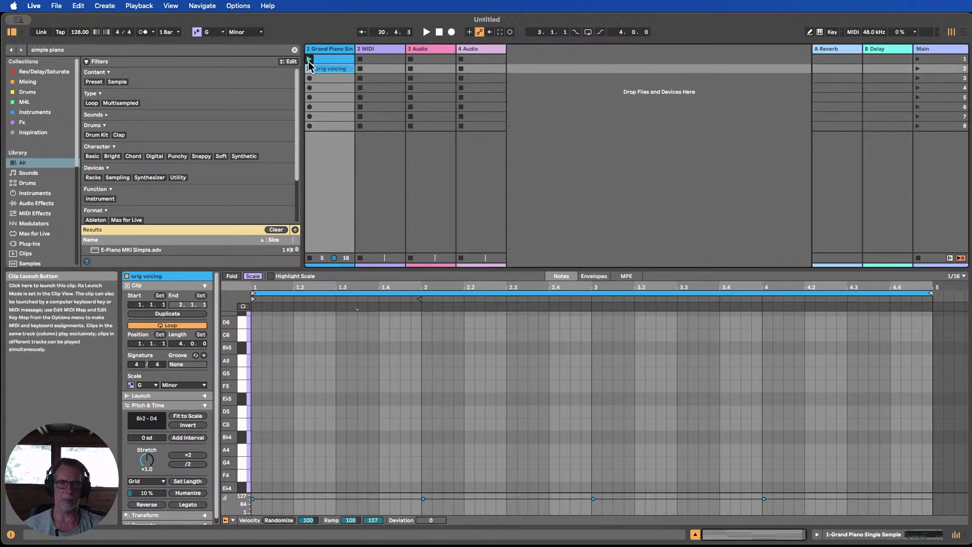
click(309, 68)
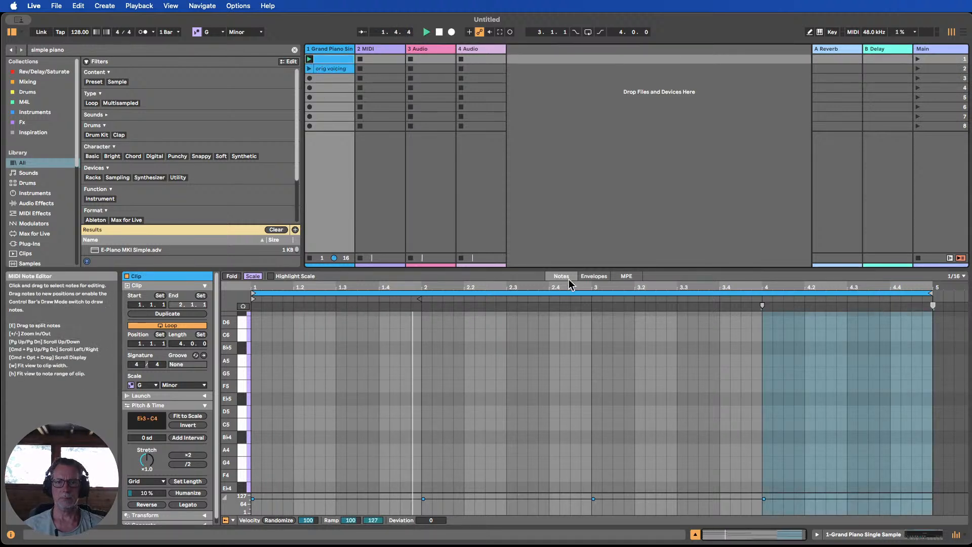
scroll(556, 375, down, 5)
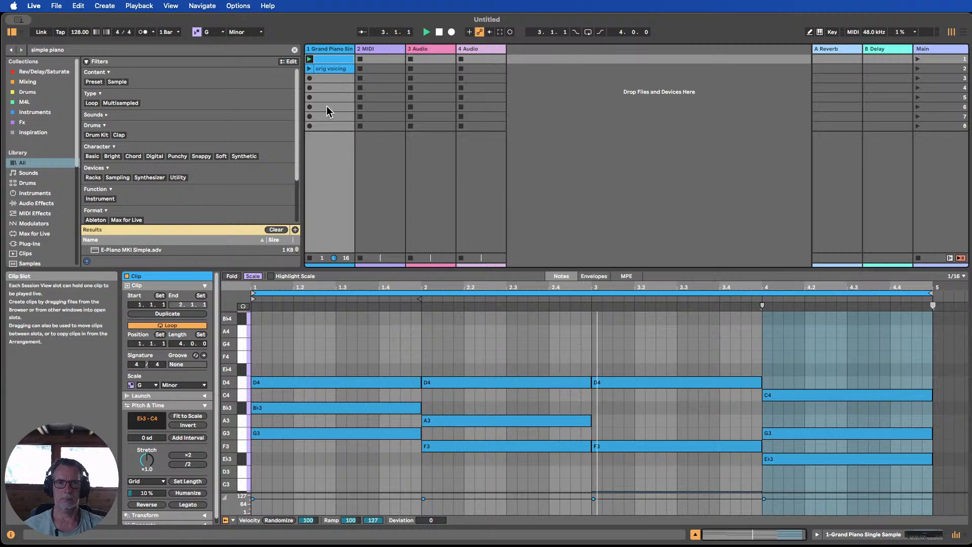
click(309, 69)
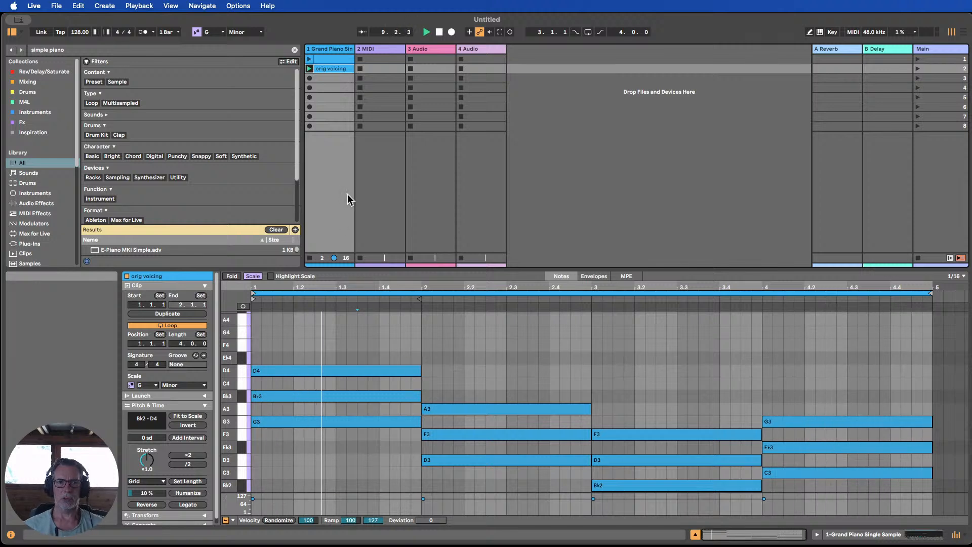
click(309, 59)
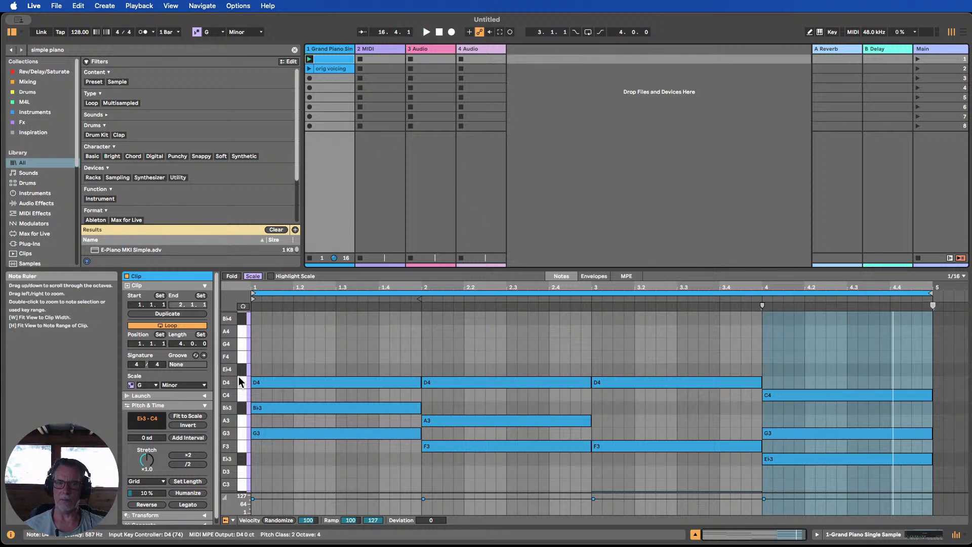
Shorten the chords in all four bars of the revoiced clip to one beat each.
drag(232, 375, 223, 367)
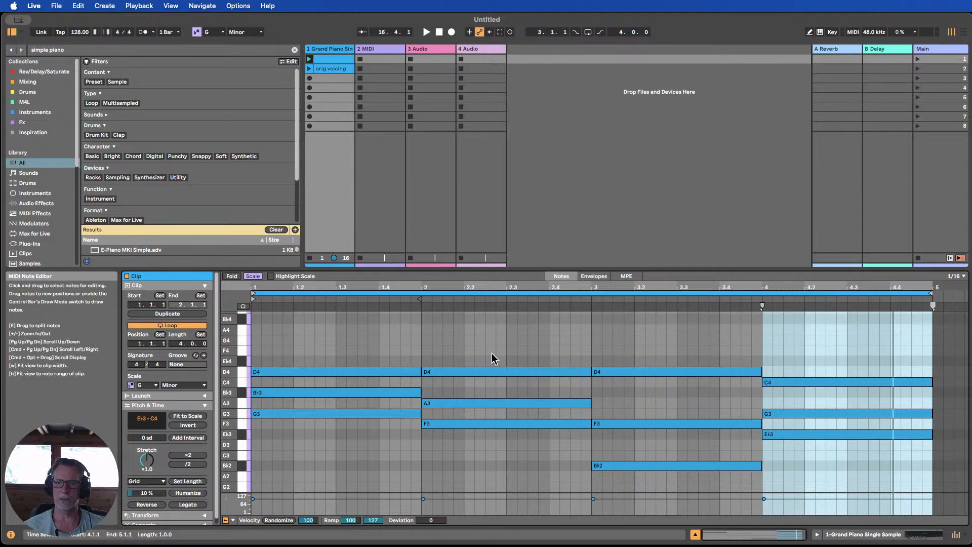
click(518, 337)
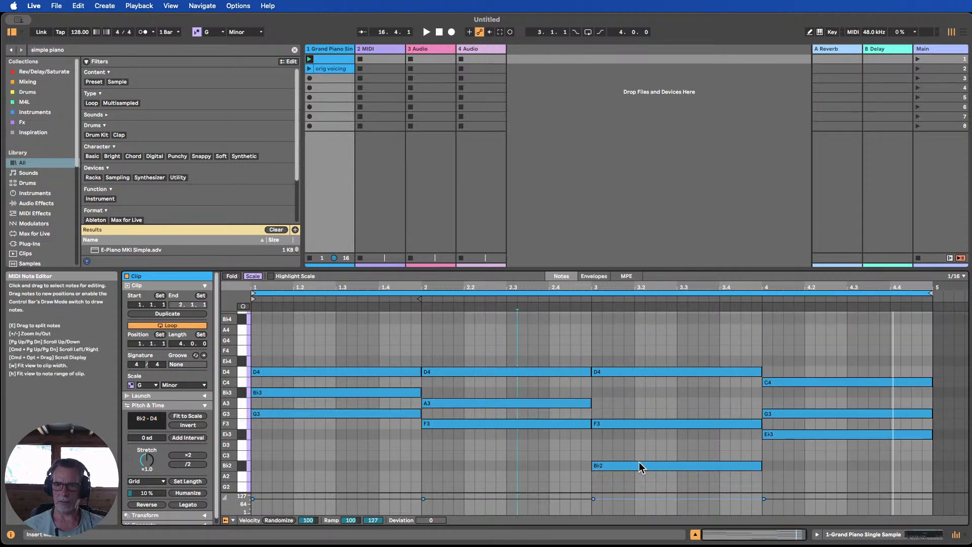
drag(459, 449, 428, 379)
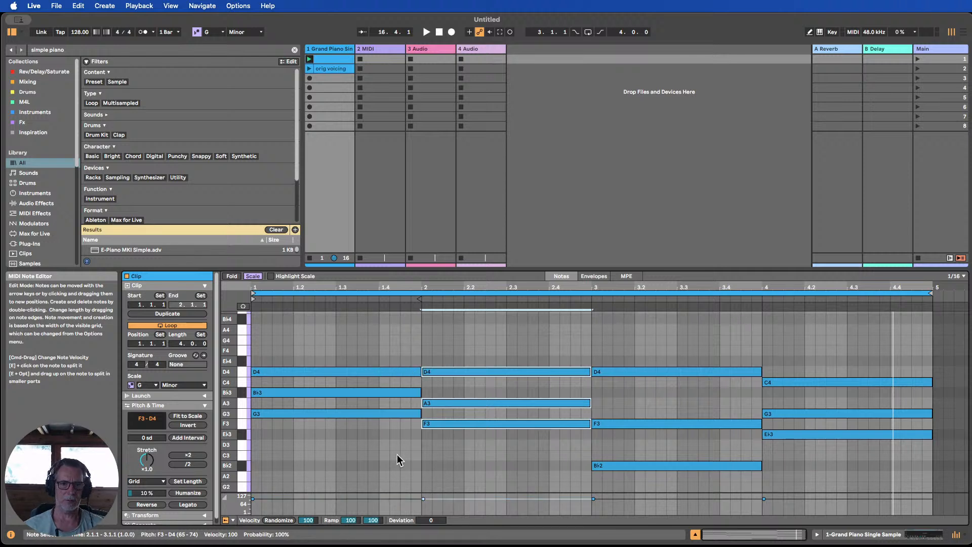
drag(399, 459, 294, 370)
drag(541, 472, 527, 365)
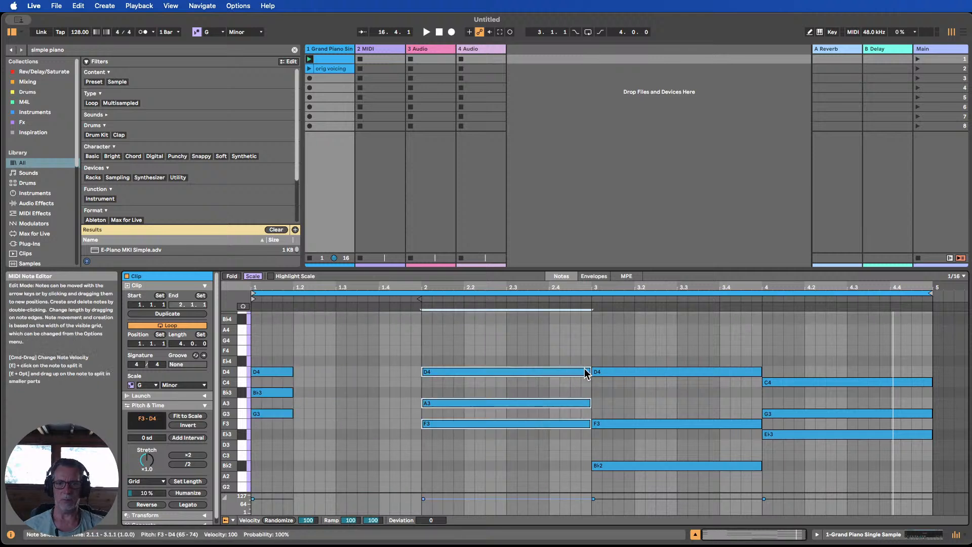
drag(589, 368, 463, 370)
drag(677, 480, 675, 356)
drag(759, 372, 634, 365)
drag(816, 483, 796, 354)
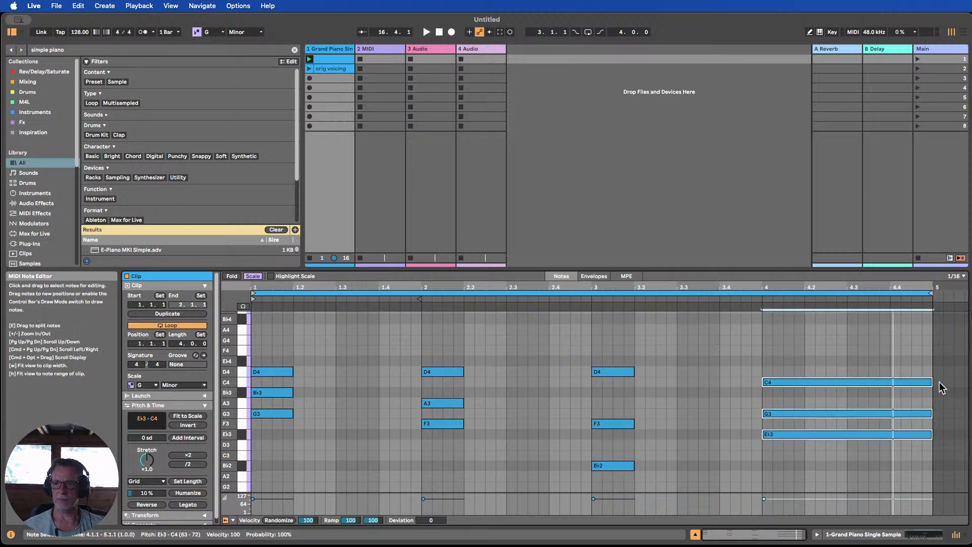
drag(930, 385, 804, 383)
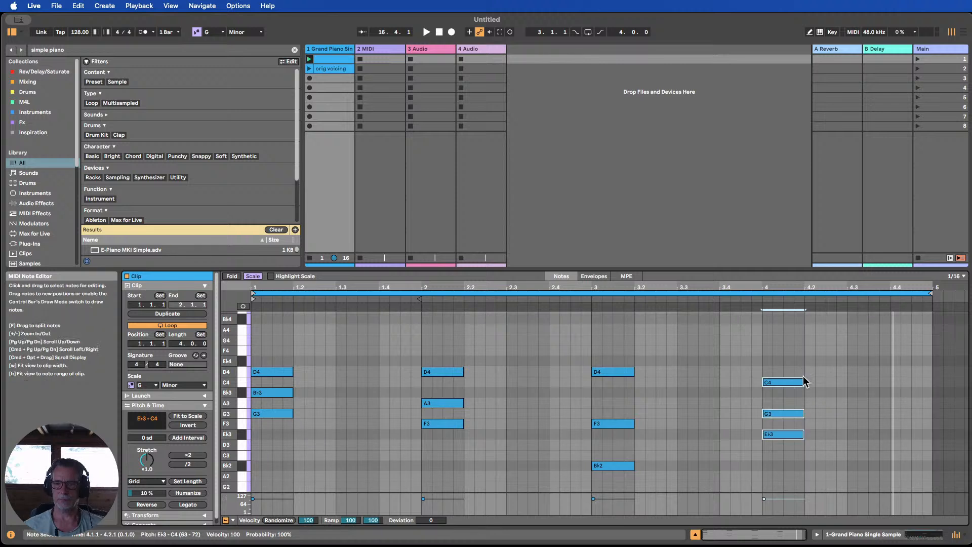
Play the clip and shift the bar 2 chord two sixteenth notes earlier to start at 1.4.3.
click(309, 59)
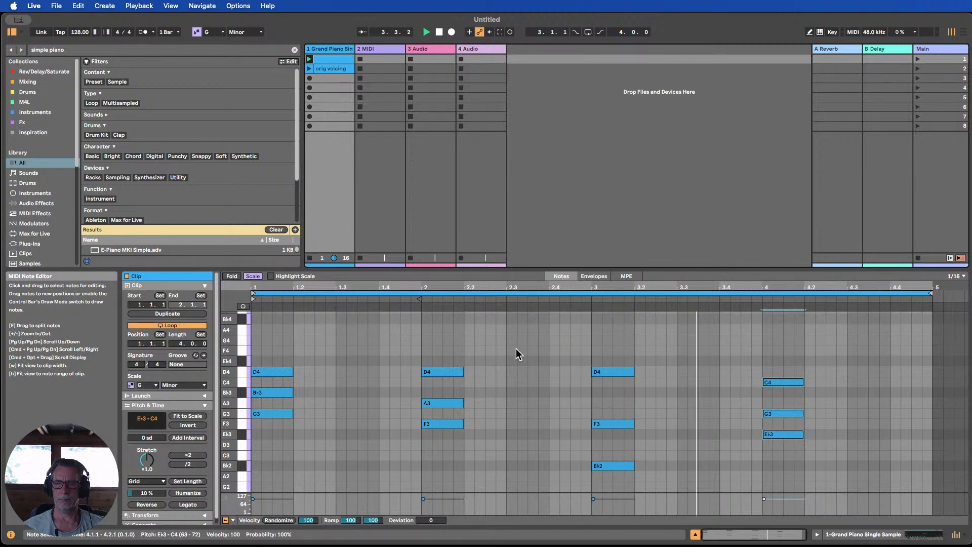
drag(424, 454, 452, 356)
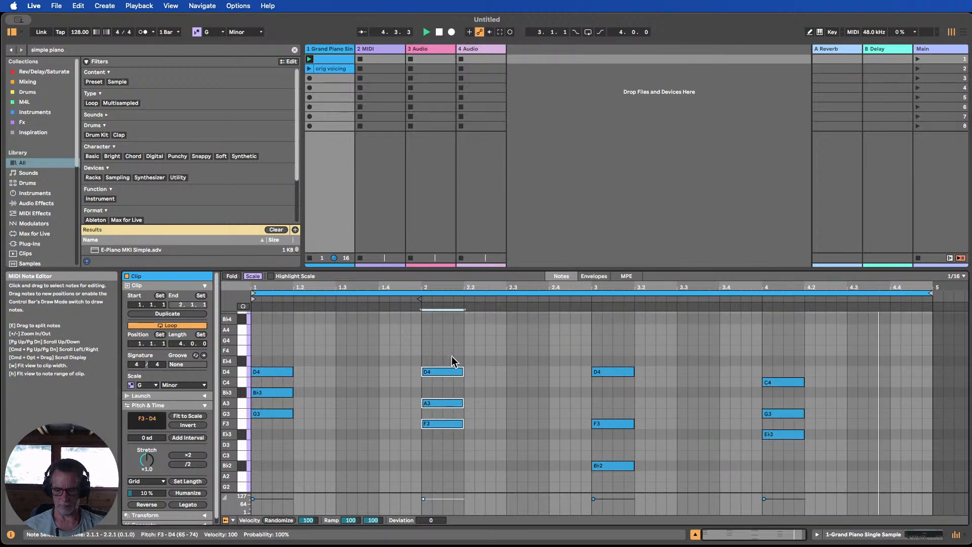
key(Left)
key(Left)
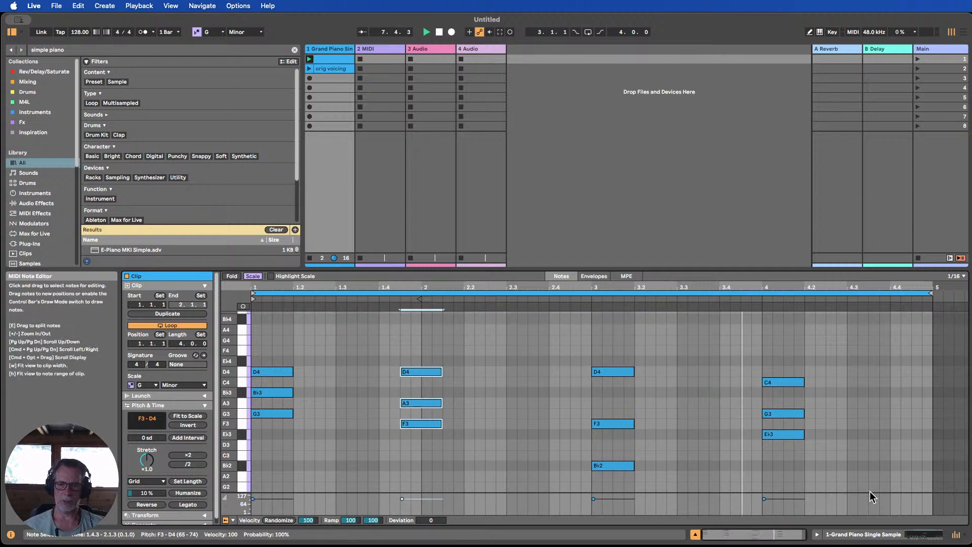
Stop playback, clear the browser search, and replace the piano on track 1 with the Meld instrument.
click(439, 32)
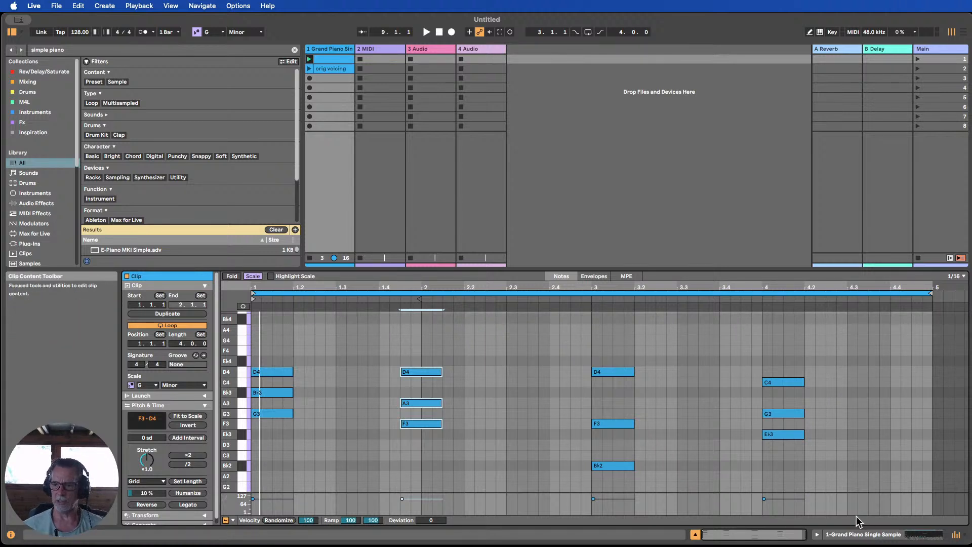
click(852, 536)
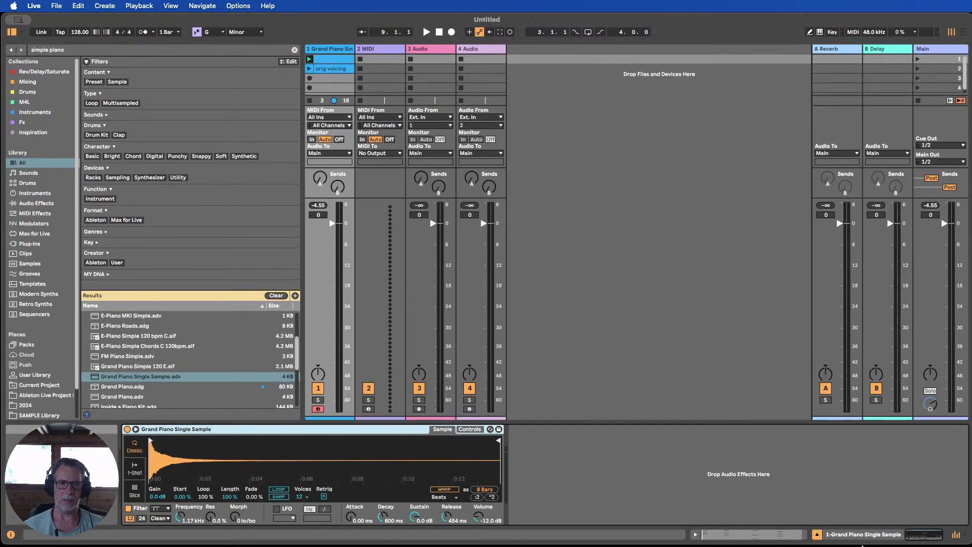
click(37, 195)
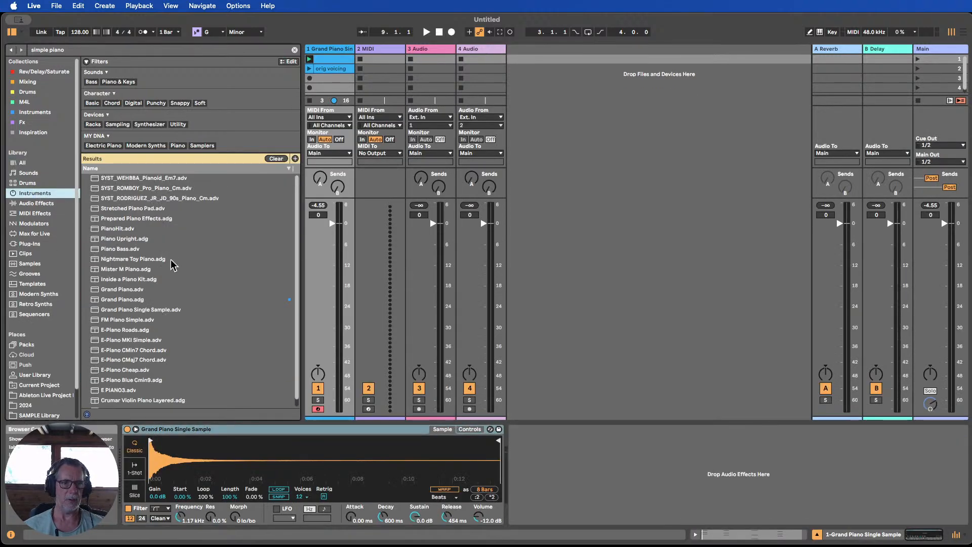
click(269, 159)
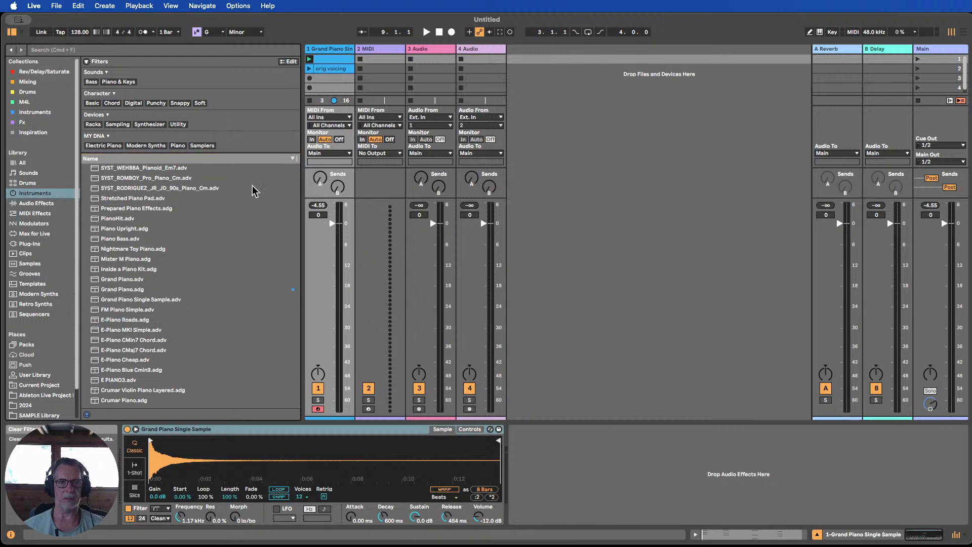
scroll(142, 246, down, 6)
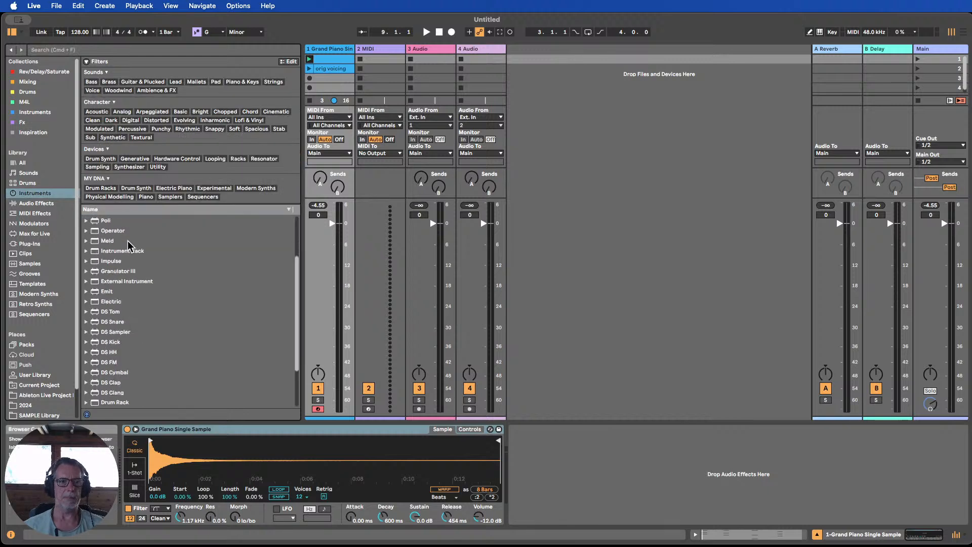
scroll(127, 354, up, 6)
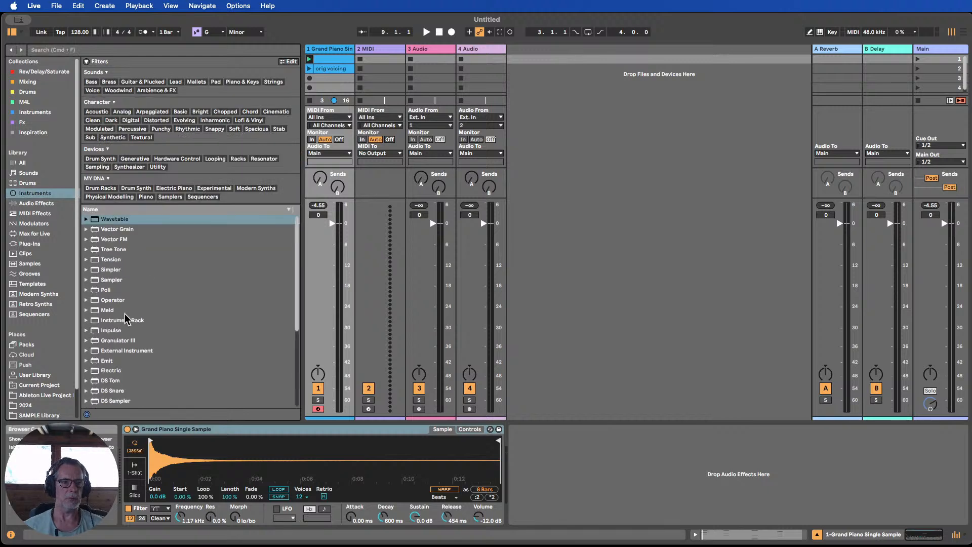
scroll(136, 310, down, 2)
drag(110, 280, 164, 293)
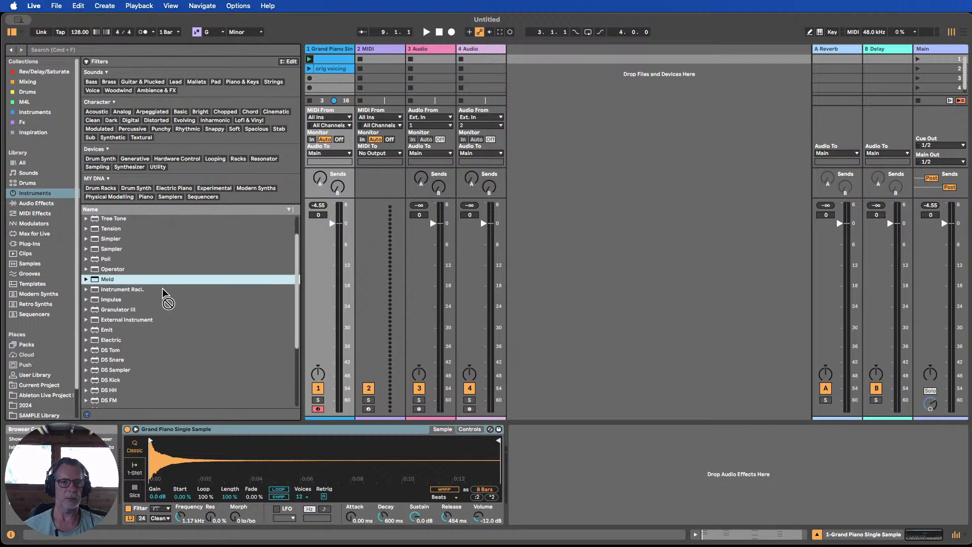
Play the revoiced clip and set the release of Meld's engine A amp envelope to 860 ms.
click(310, 69)
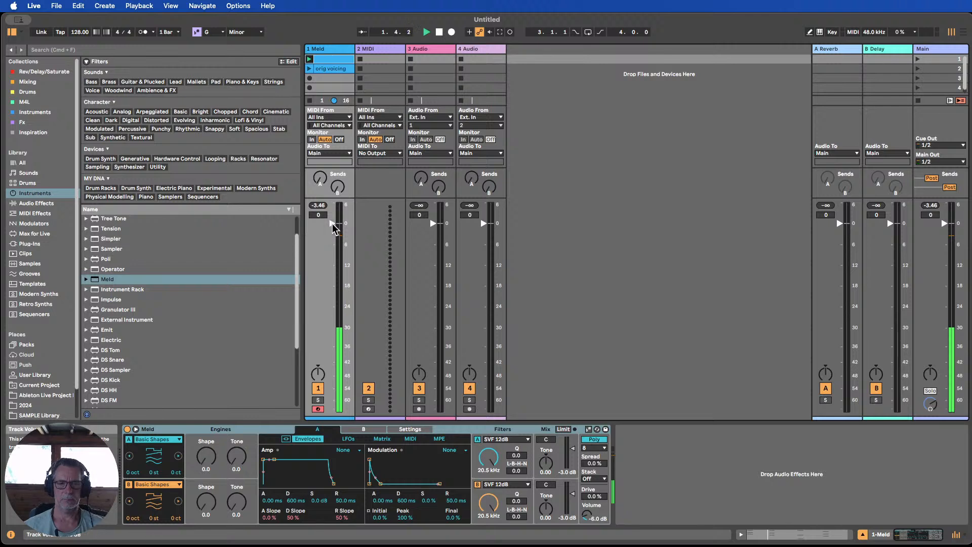
click(336, 501)
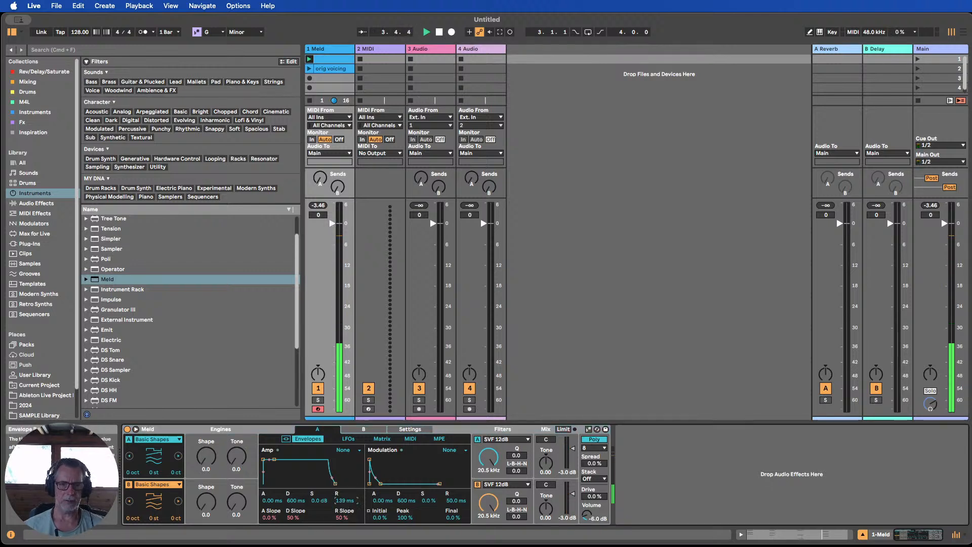
drag(345, 500, 346, 494)
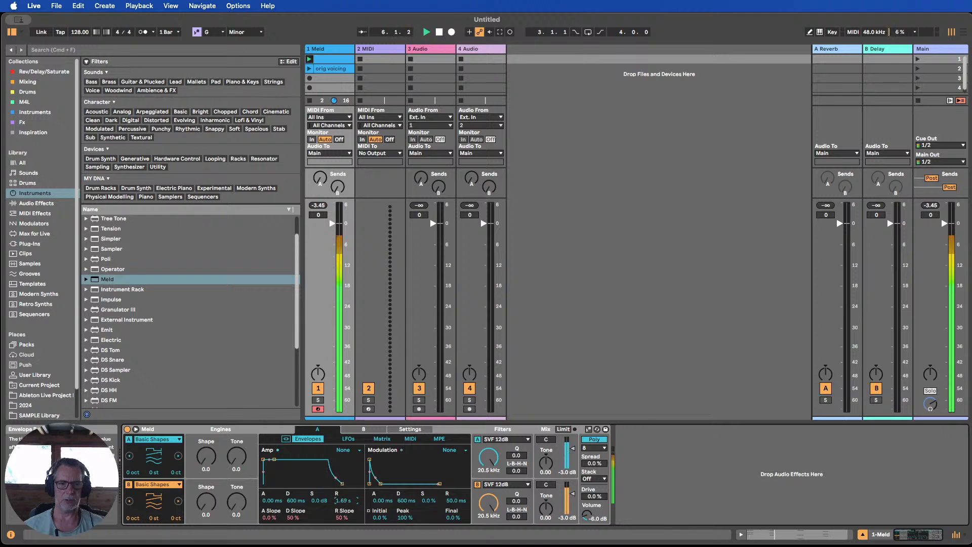
drag(345, 501, 343, 502)
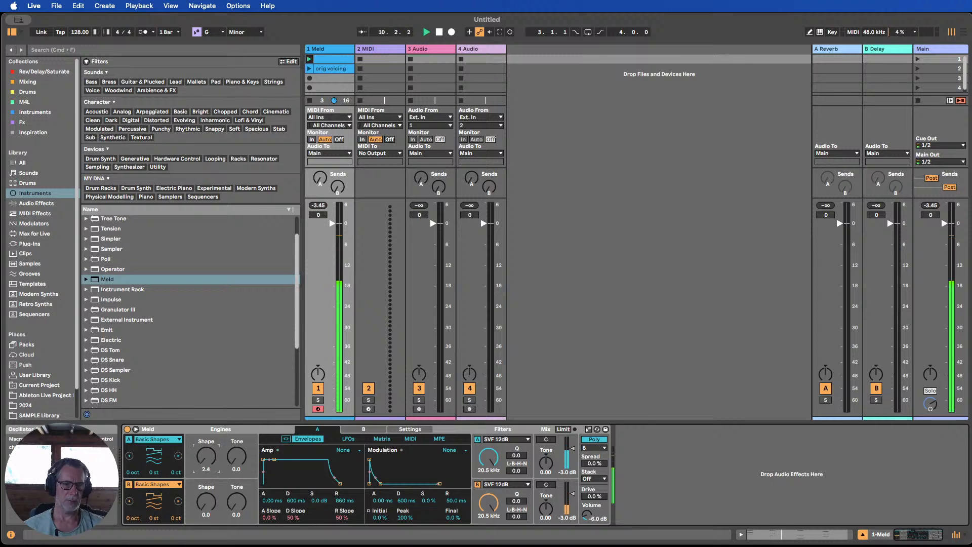
Audition oscillator types for Meld's engine A, settling on Swarm Triangle with Motion at 27.0.
drag(206, 456, 206, 450)
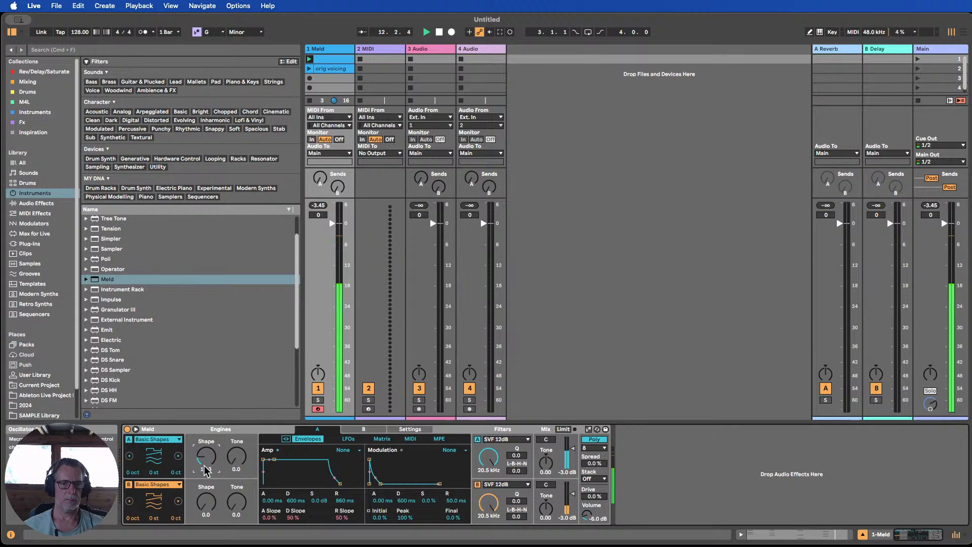
click(157, 439)
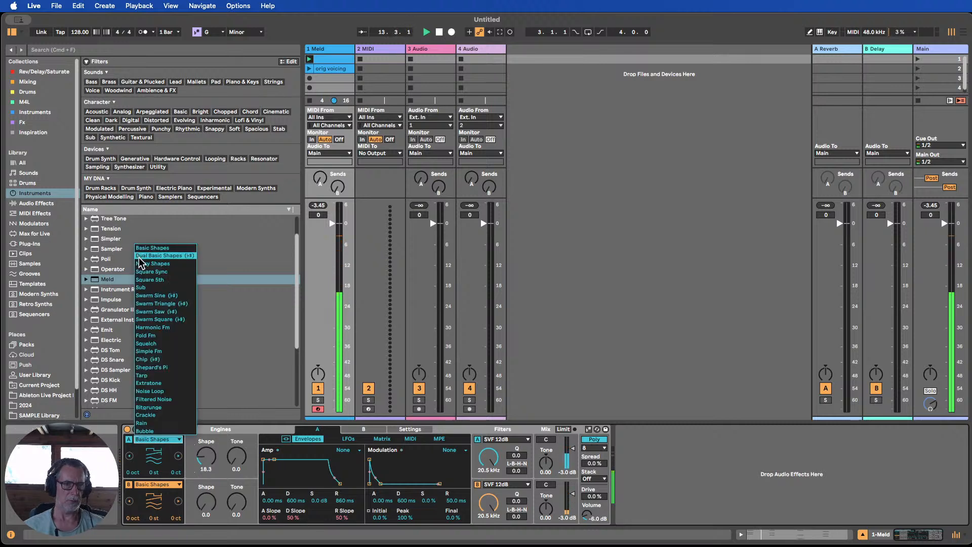
click(160, 296)
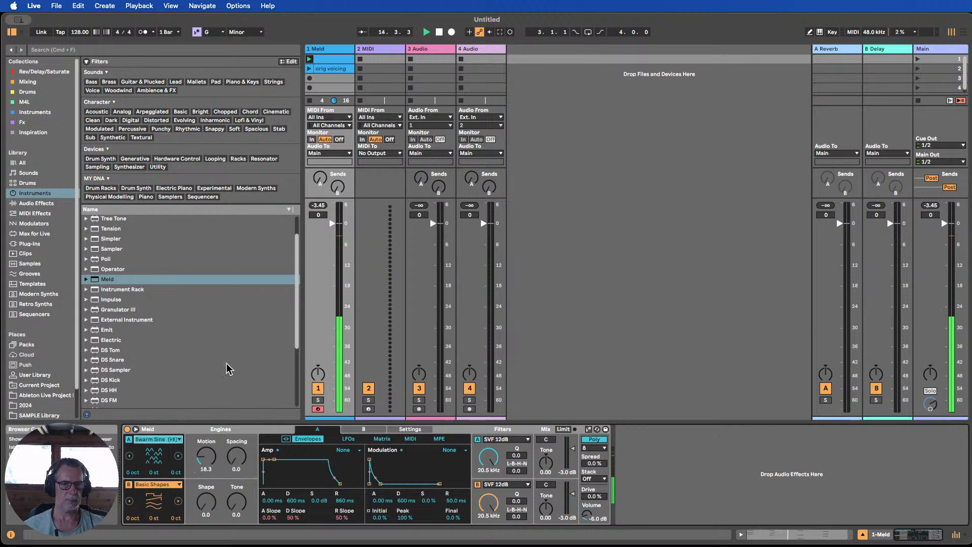
drag(203, 462, 203, 449)
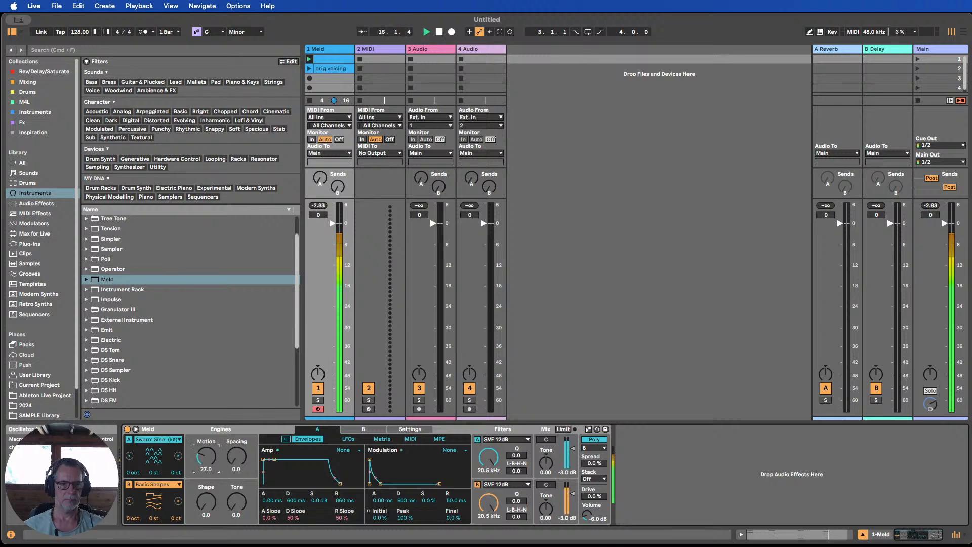
click(179, 456)
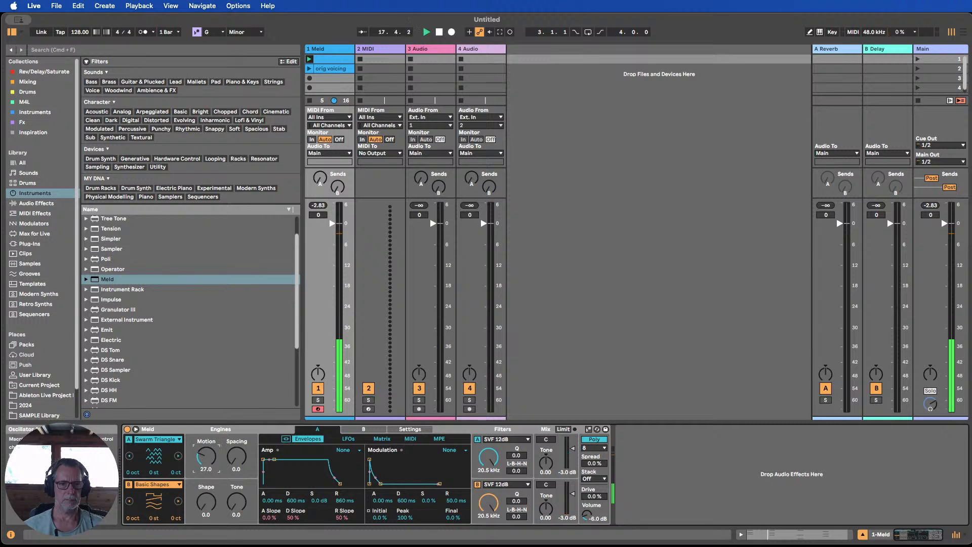
click(178, 457)
click(130, 457)
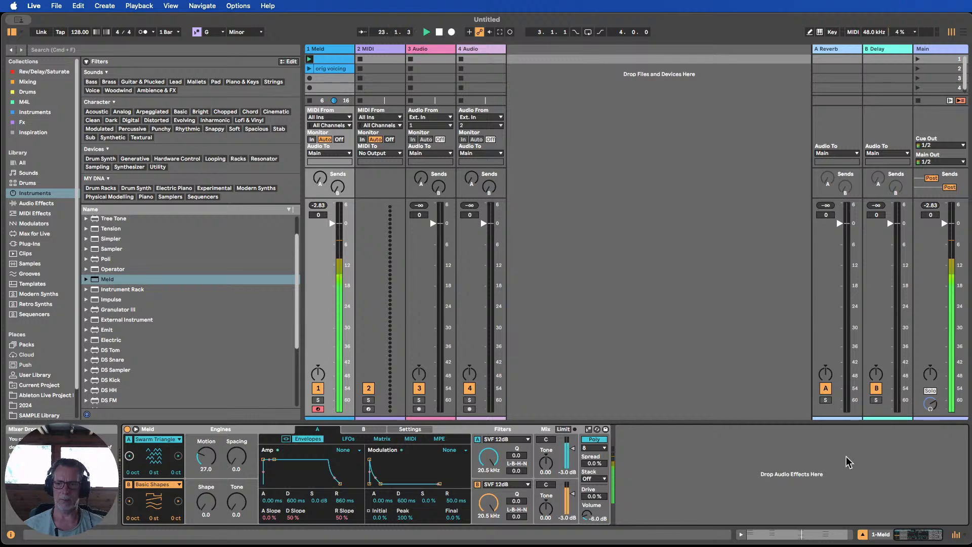
Lower the Meld track's volume to -1.0 dB and stop playback.
click(862, 534)
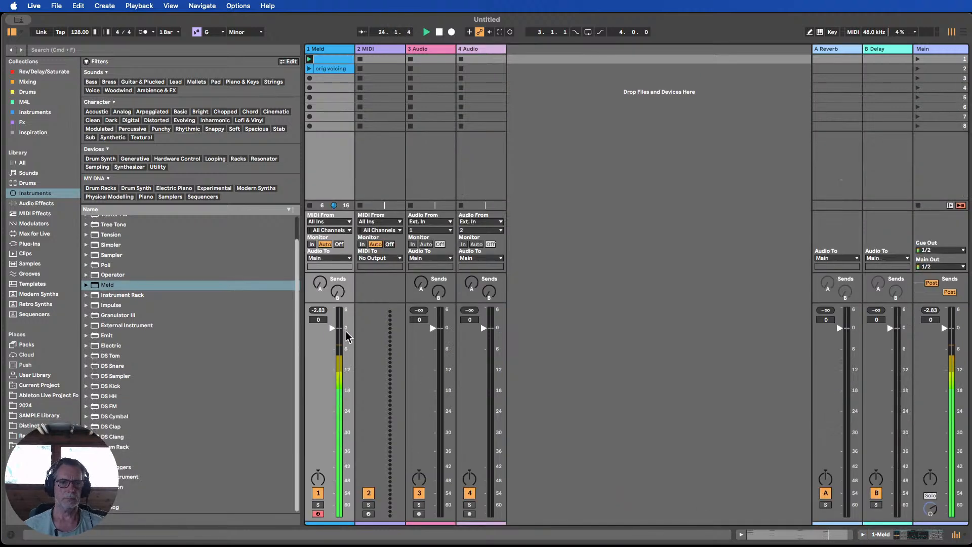
drag(332, 328, 332, 333)
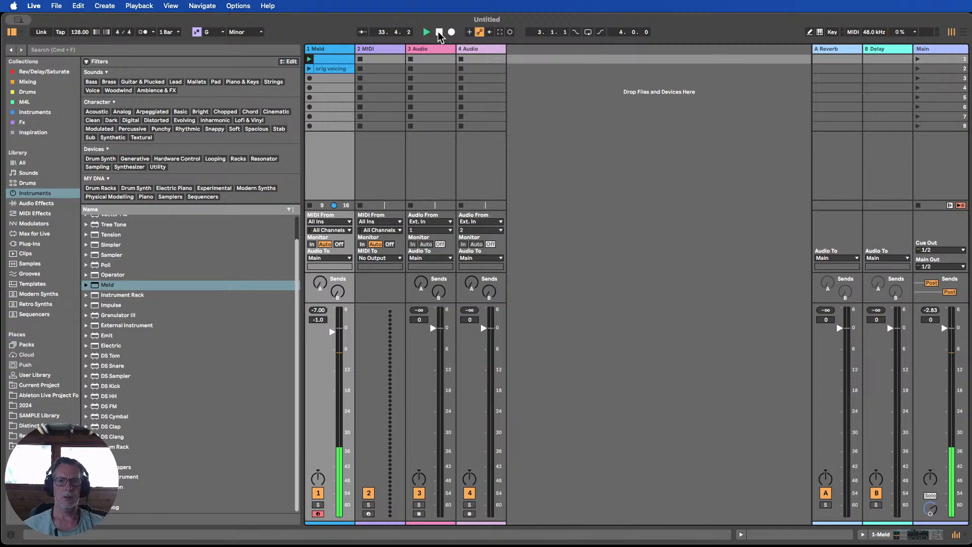
Open the revoiced clip's notes, enlarge the velocity lane, and select the chords in all four bars.
click(329, 58)
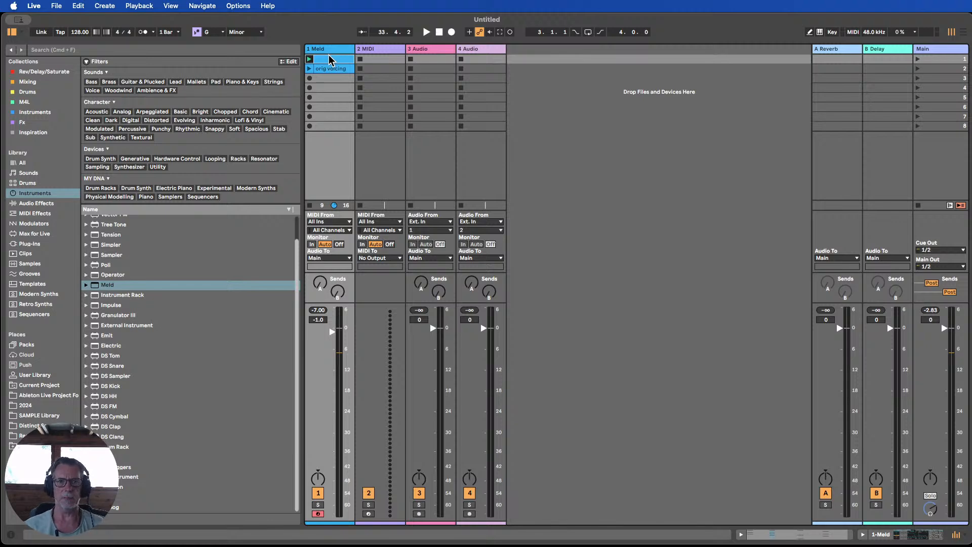
double_click(330, 58)
click(494, 394)
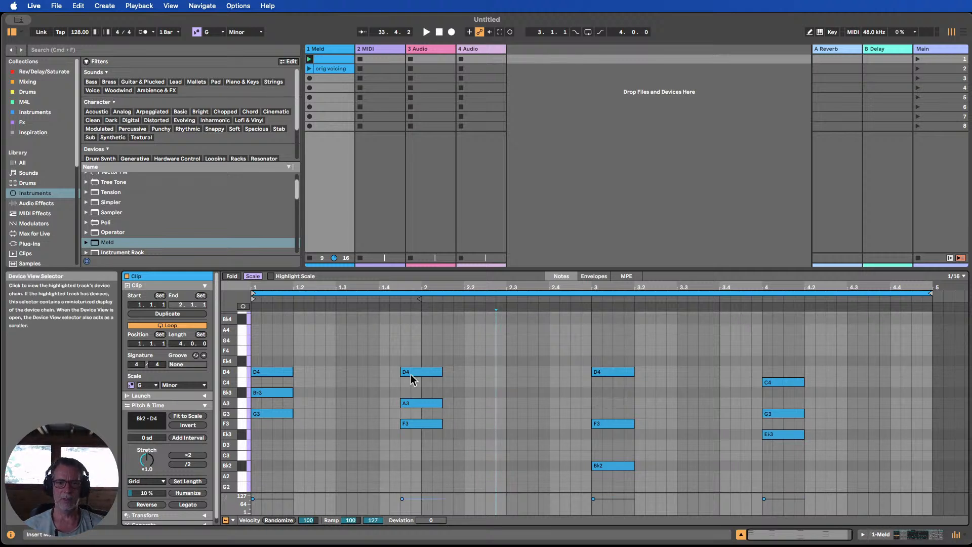
mouse_move(235, 382)
mouse_down()
mouse_move(218, 383)
mouse_move(221, 370)
mouse_up()
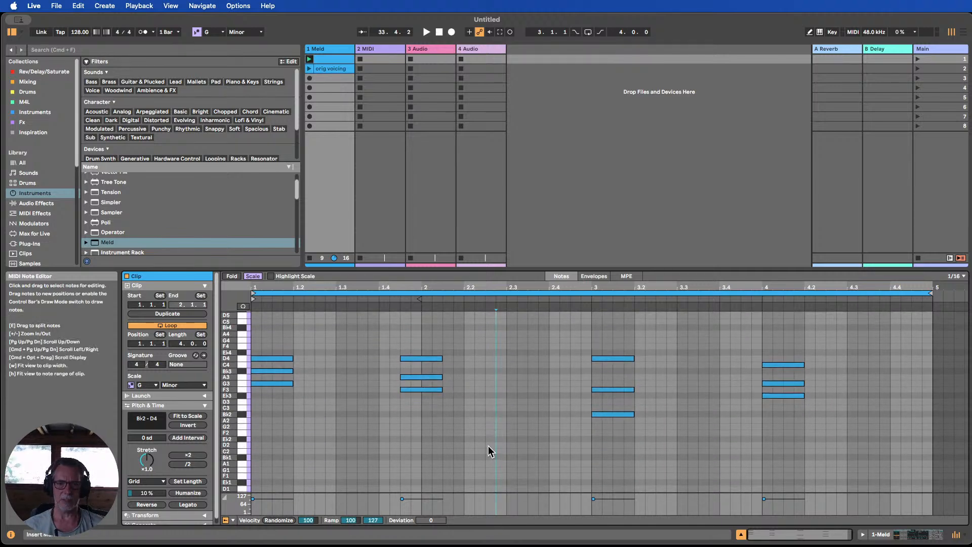
drag(347, 491, 344, 460)
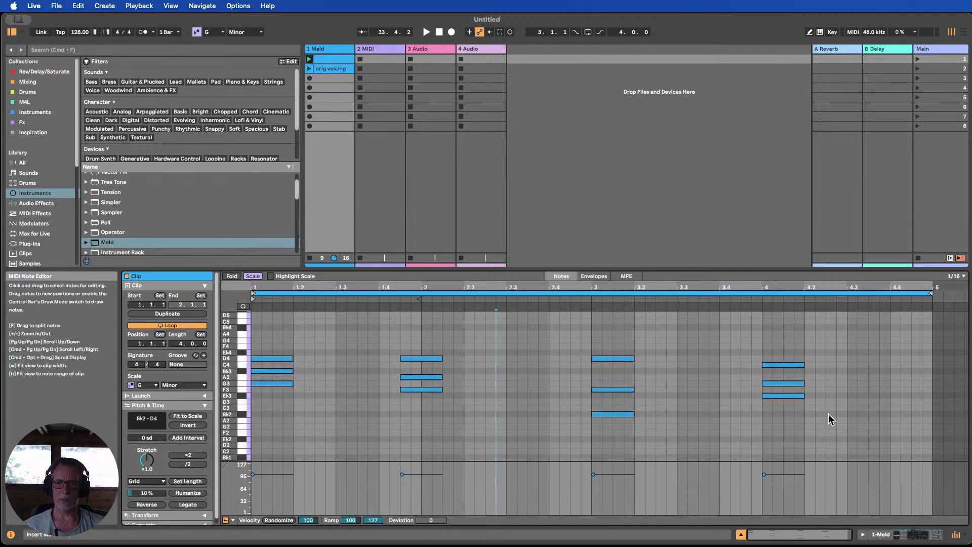
drag(838, 428, 224, 330)
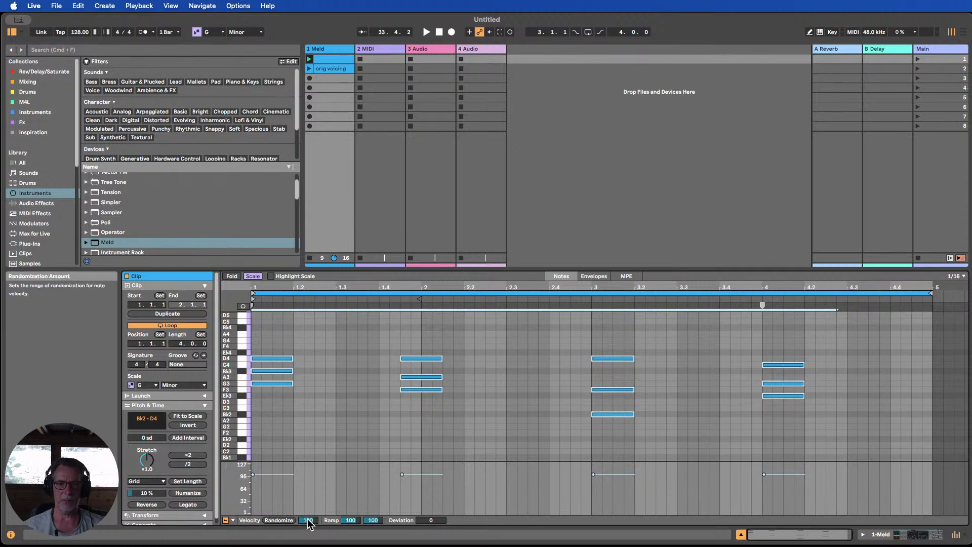
Randomize the selected notes' velocities by 30, play the clip, and randomize them again by 20.
drag(308, 520, 308, 546)
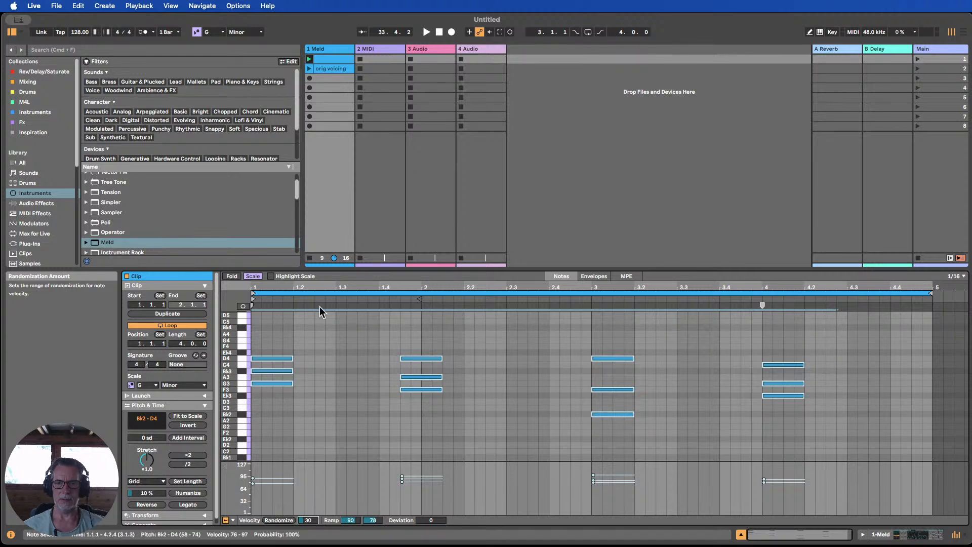
click(310, 60)
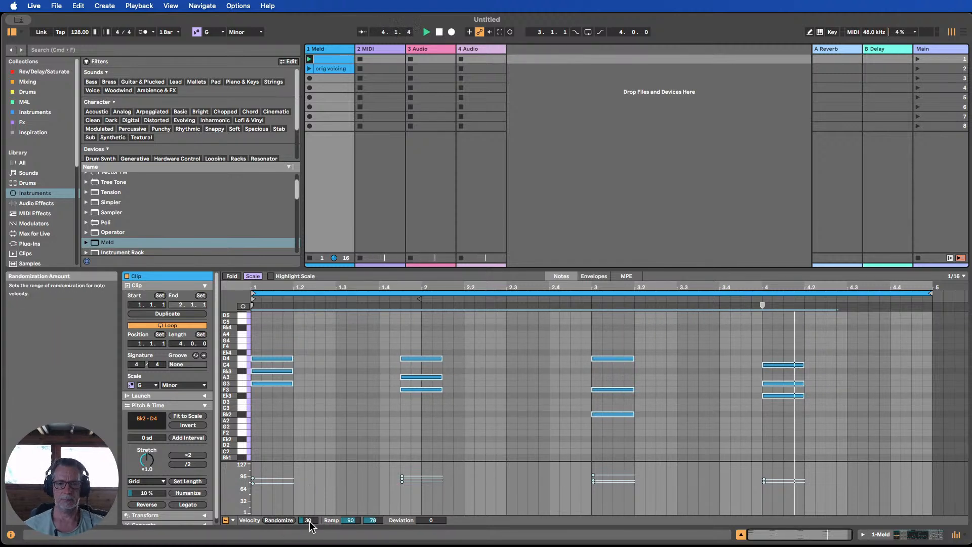
drag(310, 522, 310, 528)
click(279, 520)
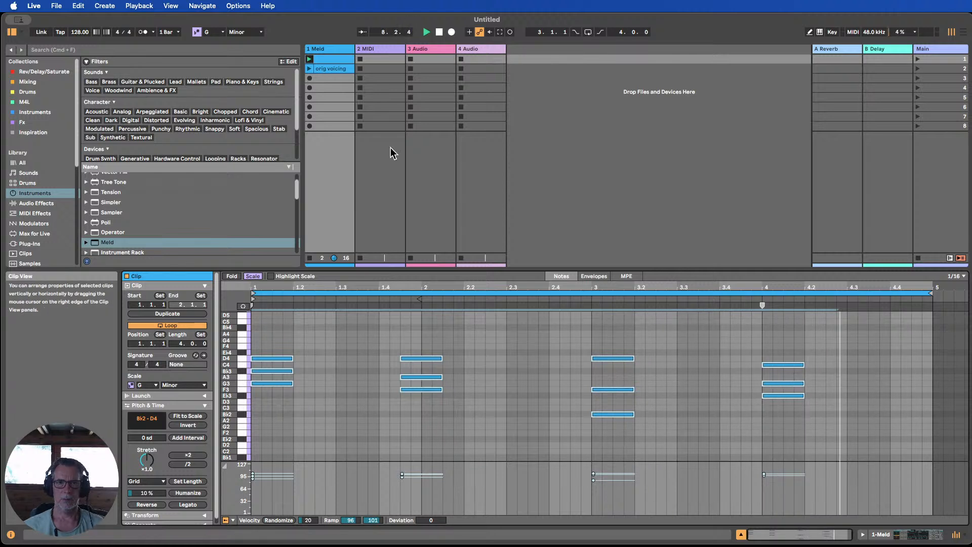
Stop playback, try randomizing the note velocities by 100, and undo the velocity randomization.
click(440, 33)
drag(308, 520, 310, 517)
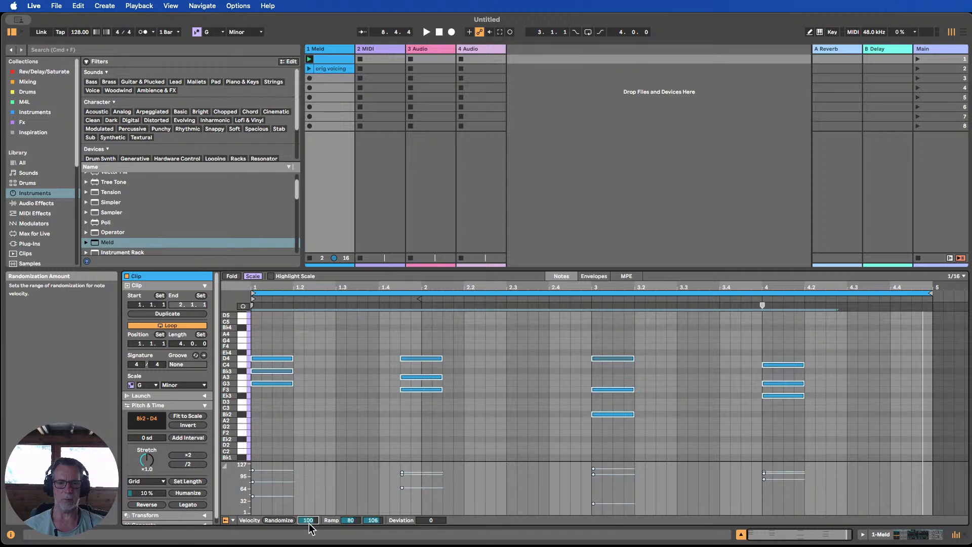
click(279, 520)
key(super+z)
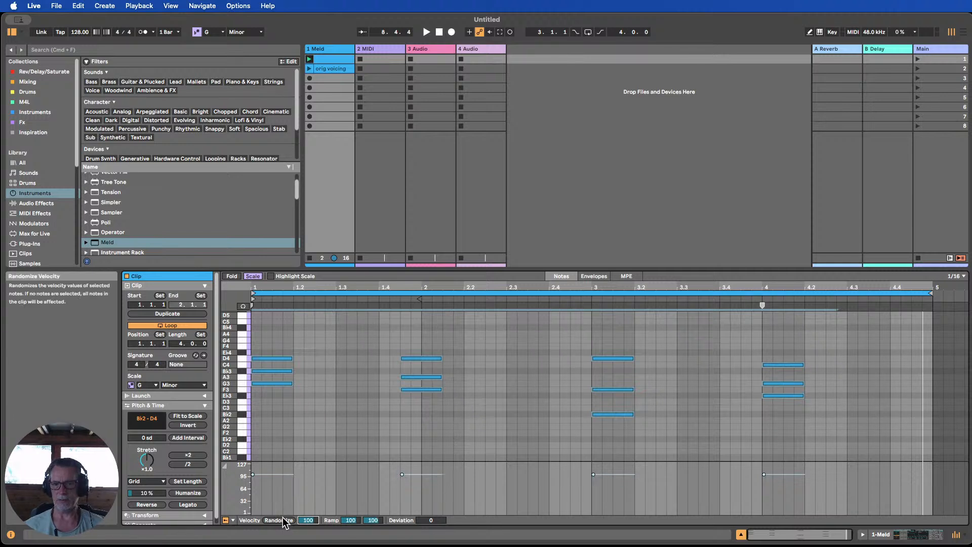
Randomize the velocities again by 100, play the clip to hear the effect, stop playback, and undo the randomization.
click(281, 520)
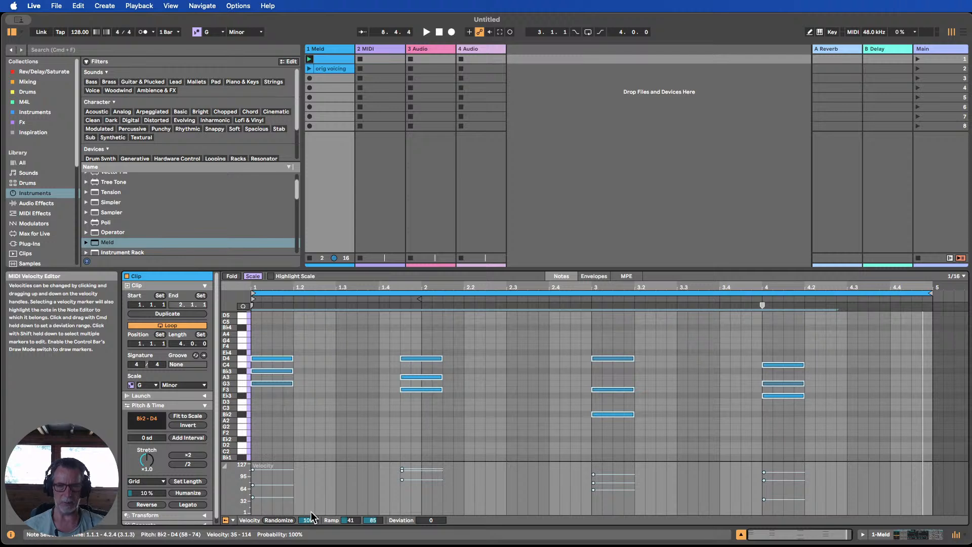
click(308, 60)
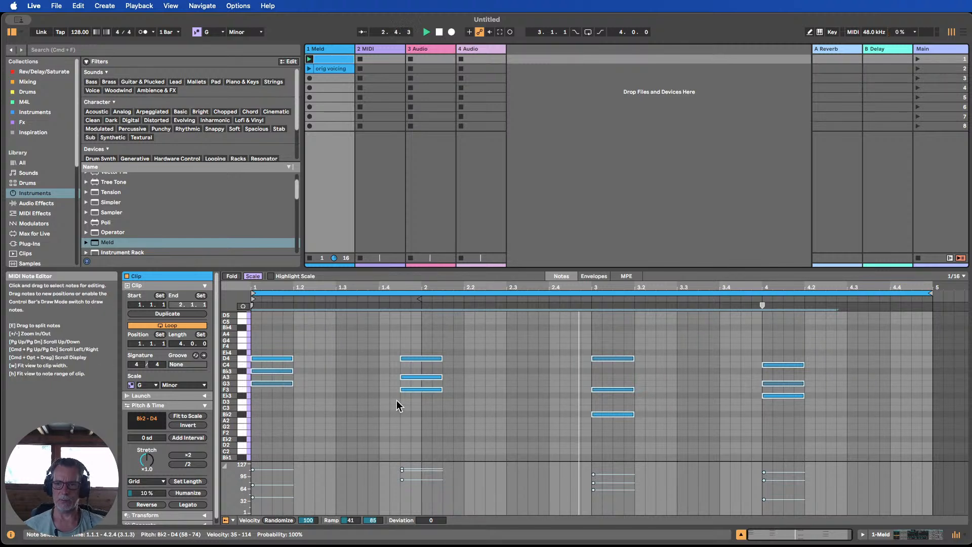
click(440, 33)
key(super+z)
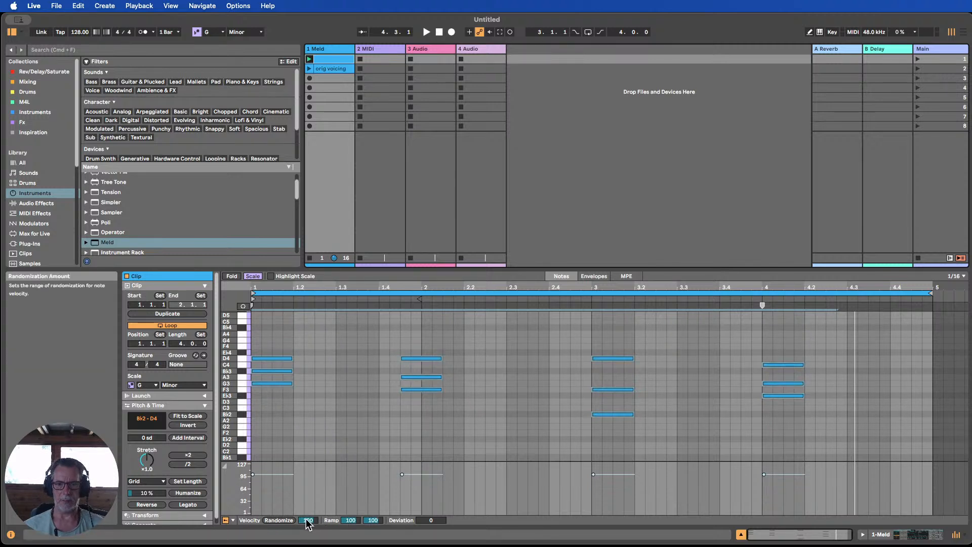
Set the velocity randomization amount to 20 and randomize the selected notes.
drag(308, 520, 308, 546)
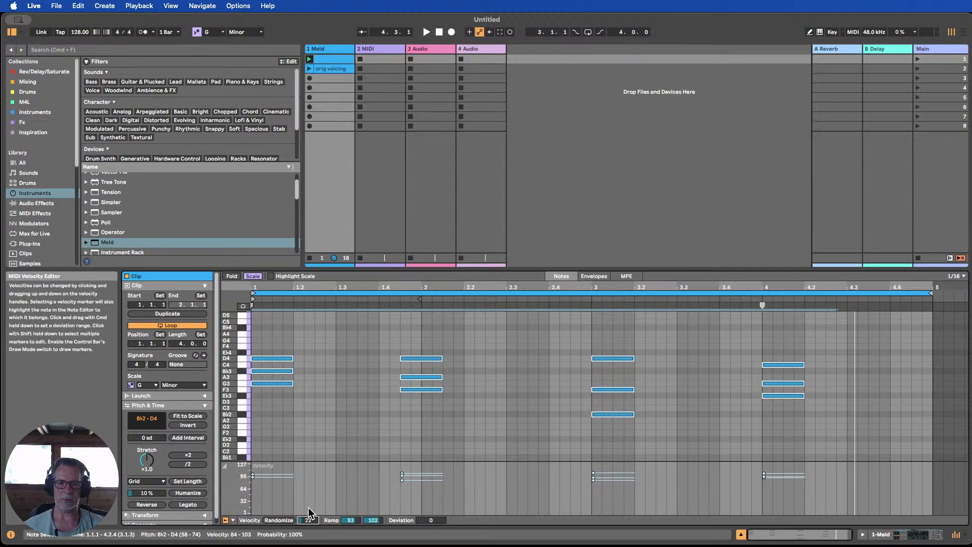
drag(309, 524, 308, 526)
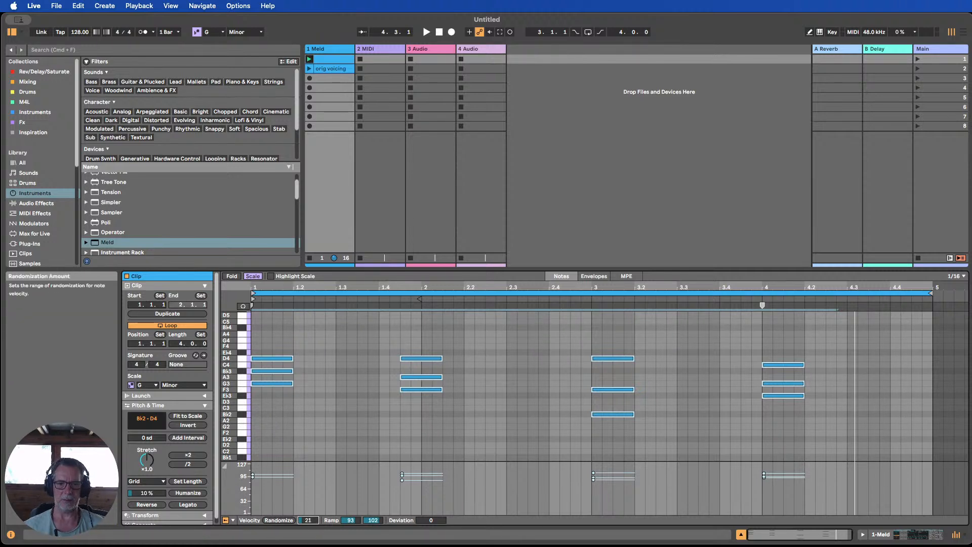
click(278, 520)
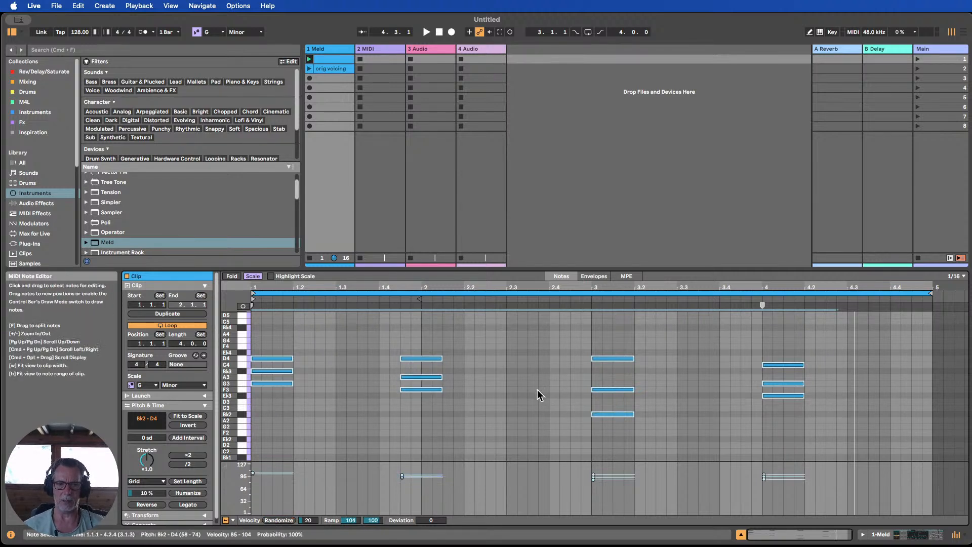
Play the Meld chord clip to hear the randomized velocities, show the mixer, and stop playback.
click(309, 59)
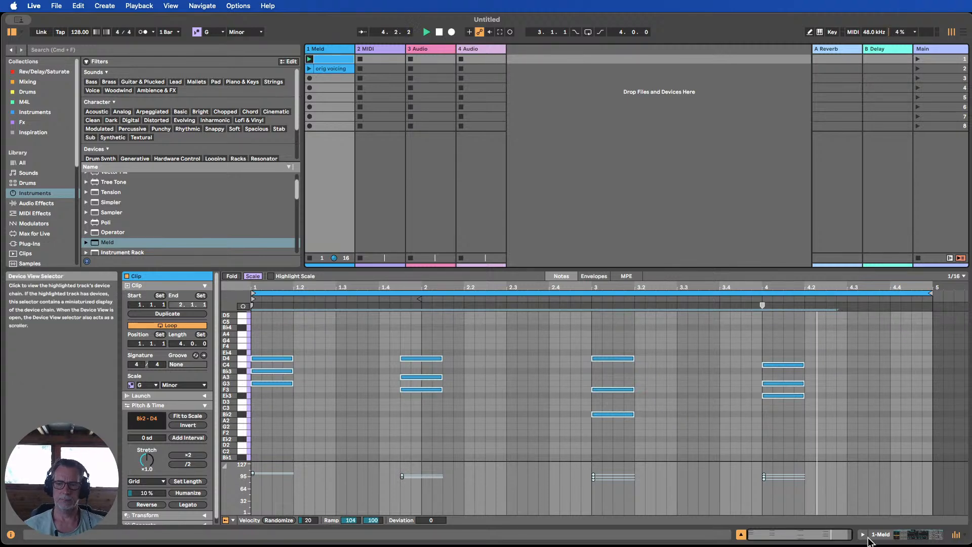
click(741, 535)
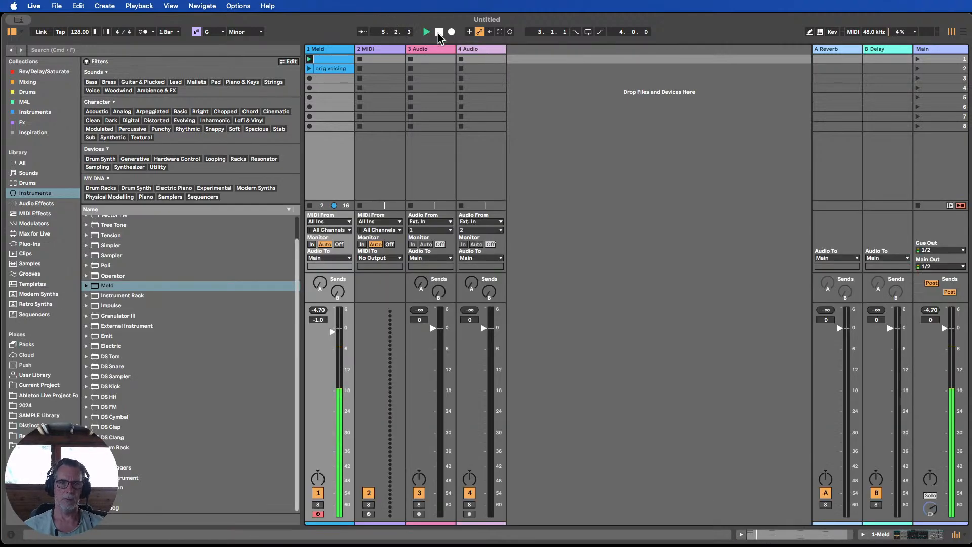
click(439, 32)
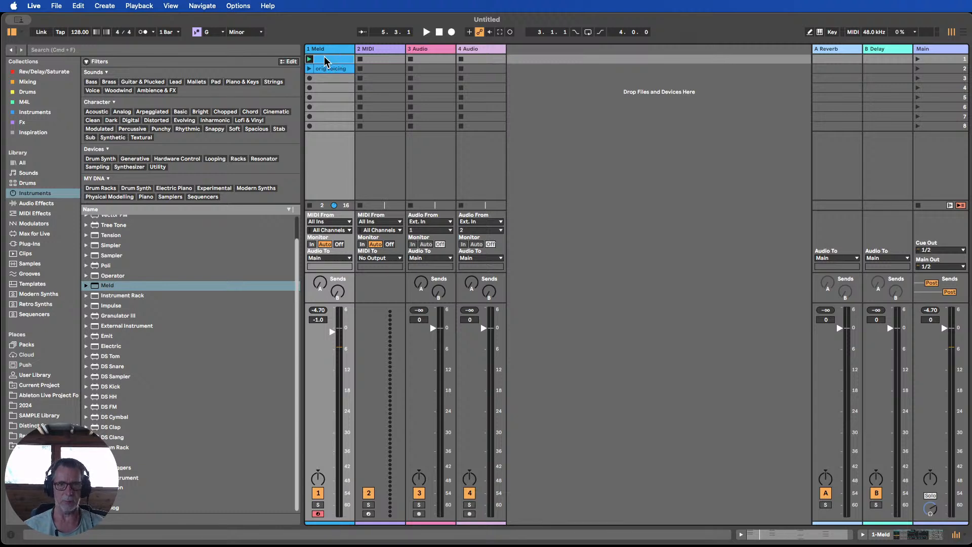
Copy the Meld chord clip to the first slot of the 2 MIDI track and assign the track color to its clips.
click(384, 64)
right_click(375, 51)
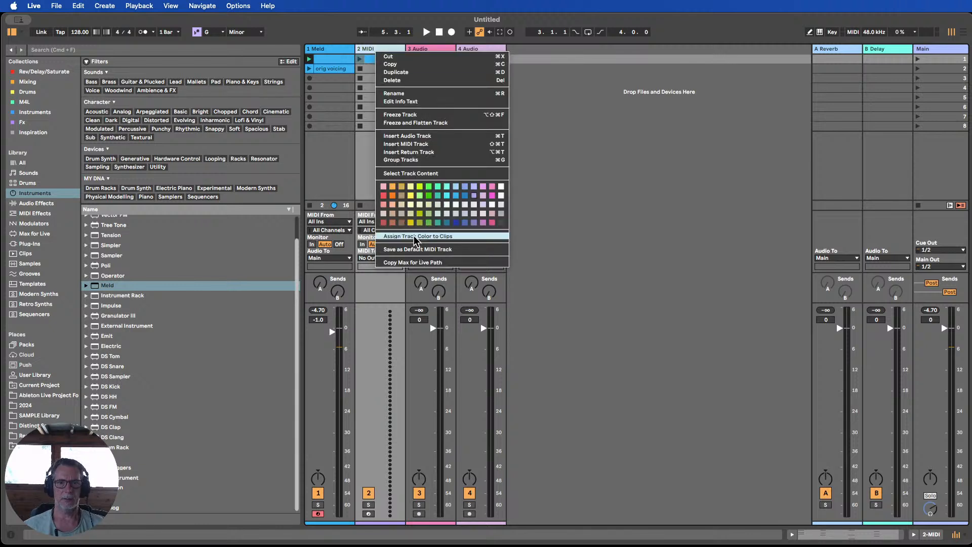
click(414, 236)
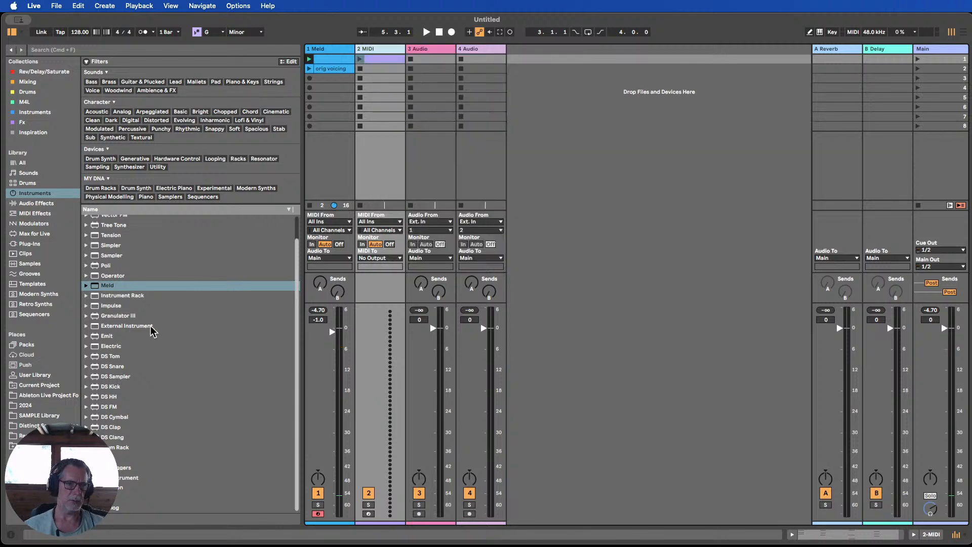
Load the Operator instrument onto the second MIDI track.
scroll(135, 271, up, 2)
scroll(131, 266, down, 2)
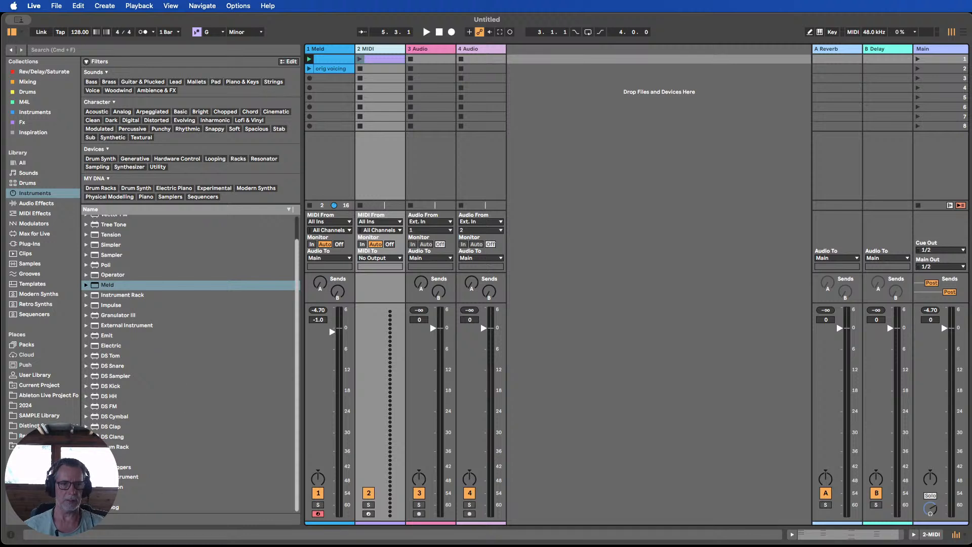
scroll(119, 472, up, 2)
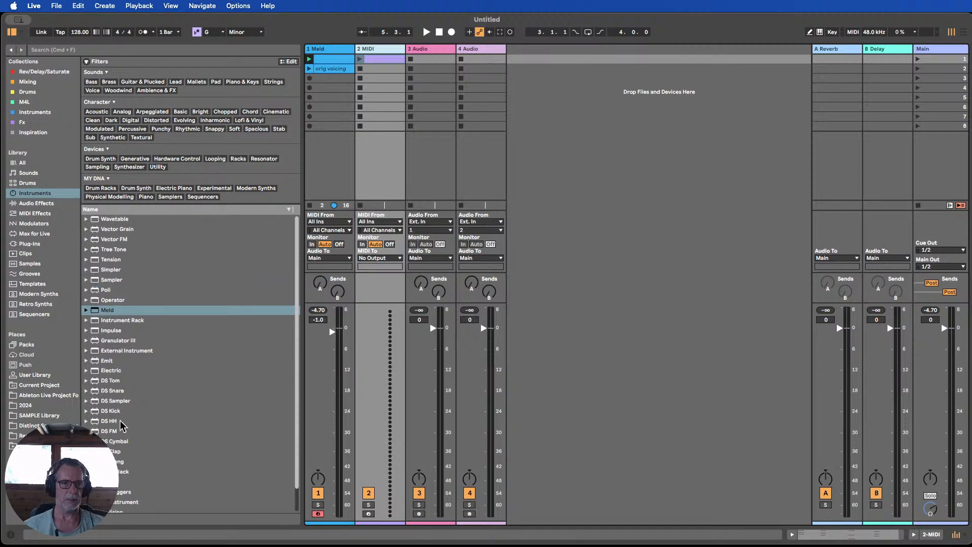
drag(107, 301, 313, 161)
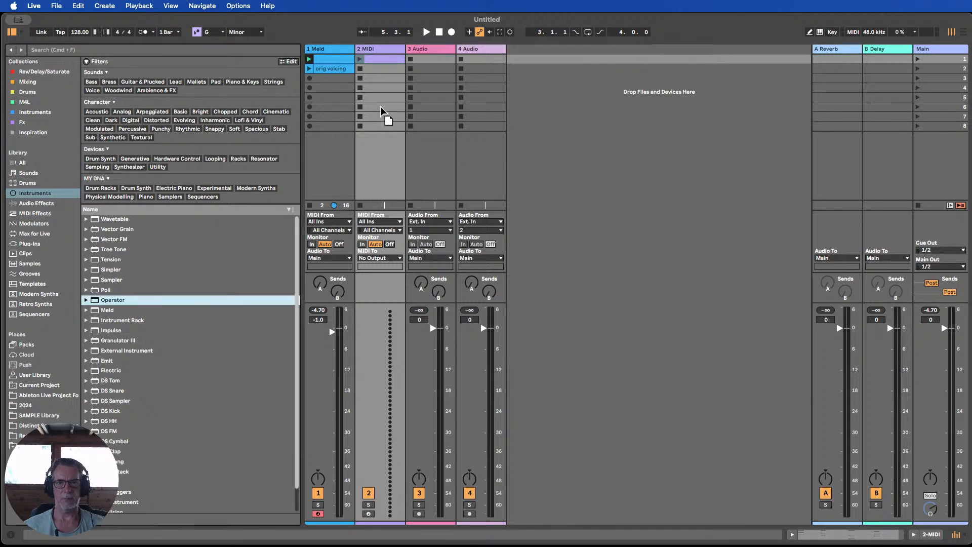
drag(383, 113, 383, 113)
In the Operator clip, deactivate the upper two notes of all four chords, leaving only the lowest note of each active.
double_click(381, 61)
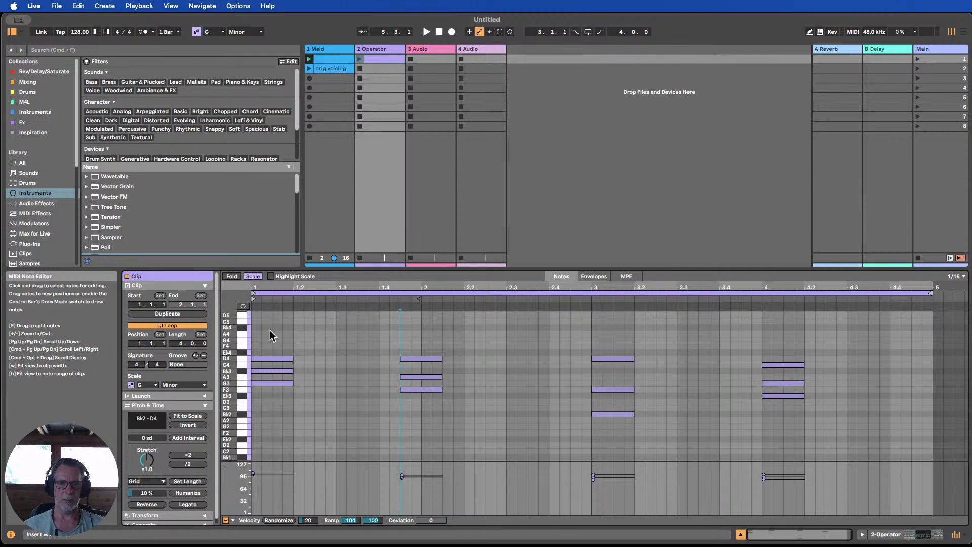
drag(273, 336, 273, 380)
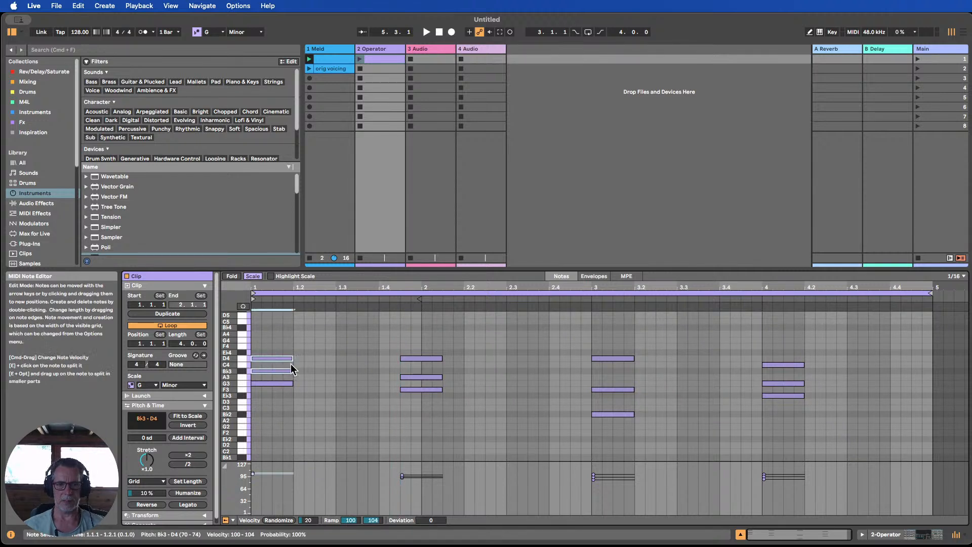
click(326, 348)
drag(437, 342, 432, 381)
drag(628, 337, 620, 391)
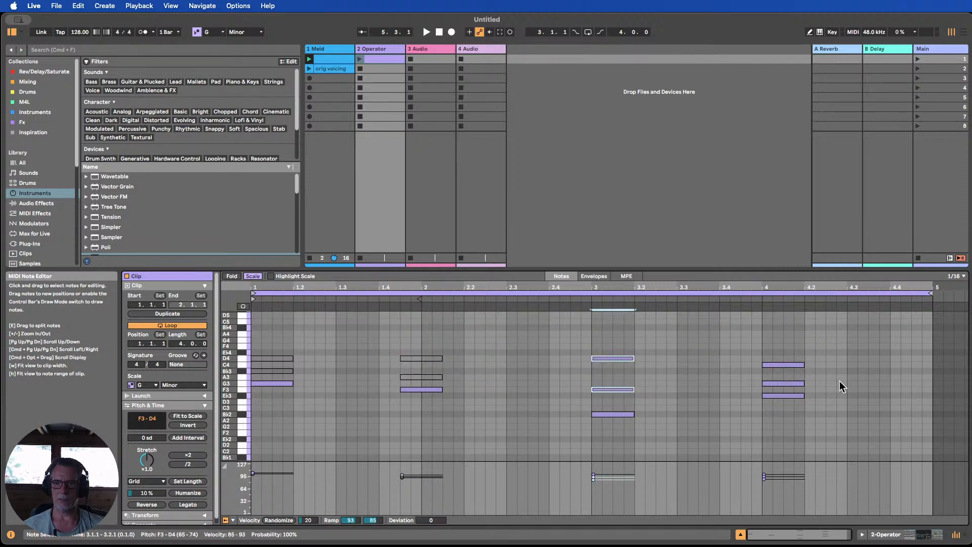
key(0)
drag(781, 333, 788, 390)
key(0)
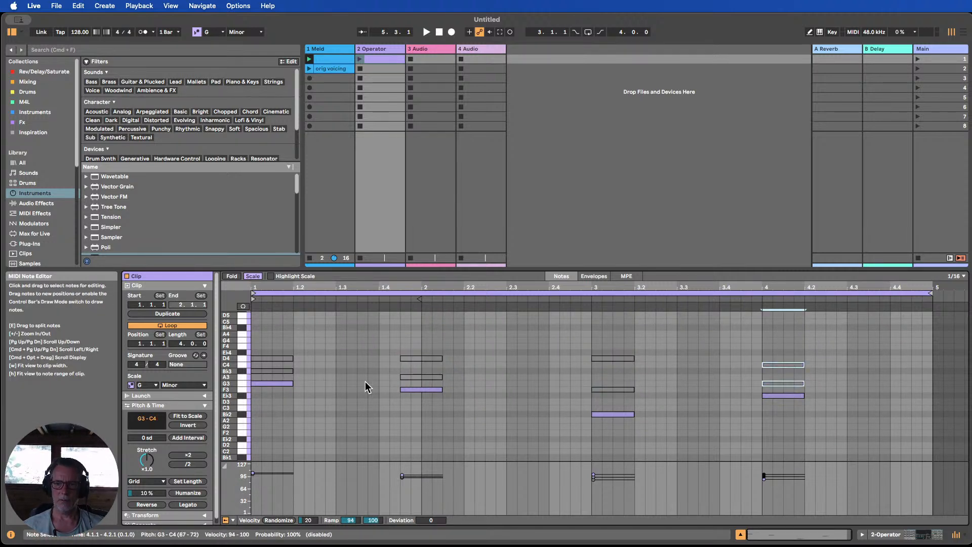
click(476, 365)
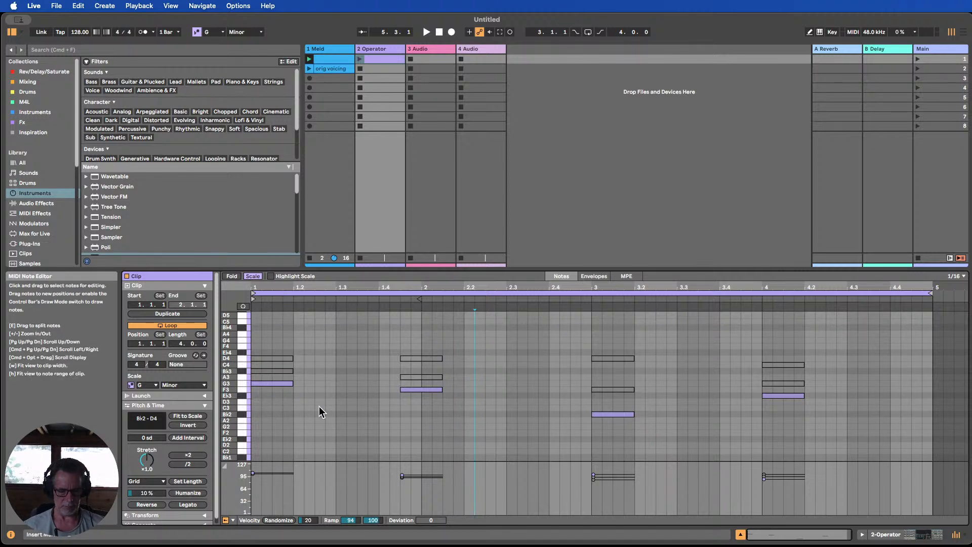
Transpose all notes in the Operator clip down one octave, play it with the Meld clip, and stop playback.
key(super+a)
key(shift+Down)
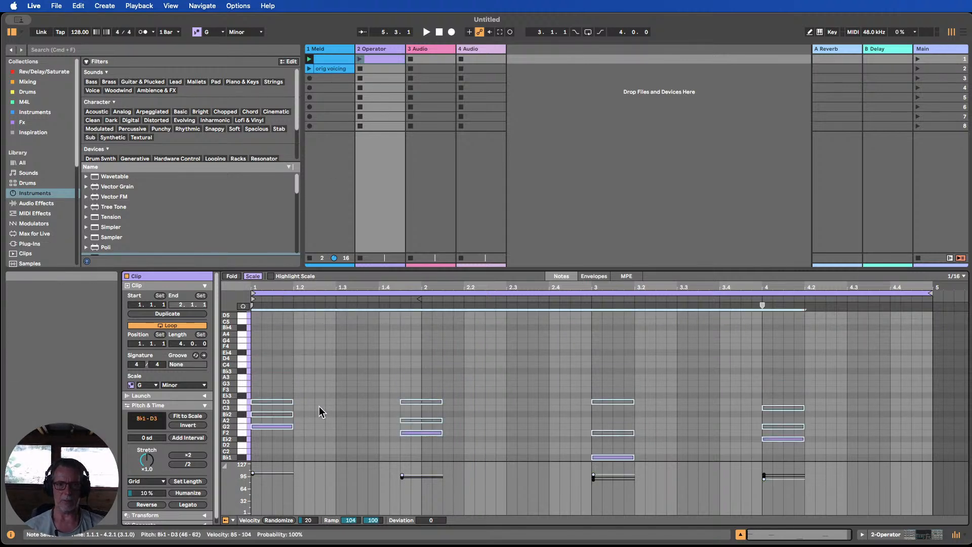
scroll(368, 360, down, 3)
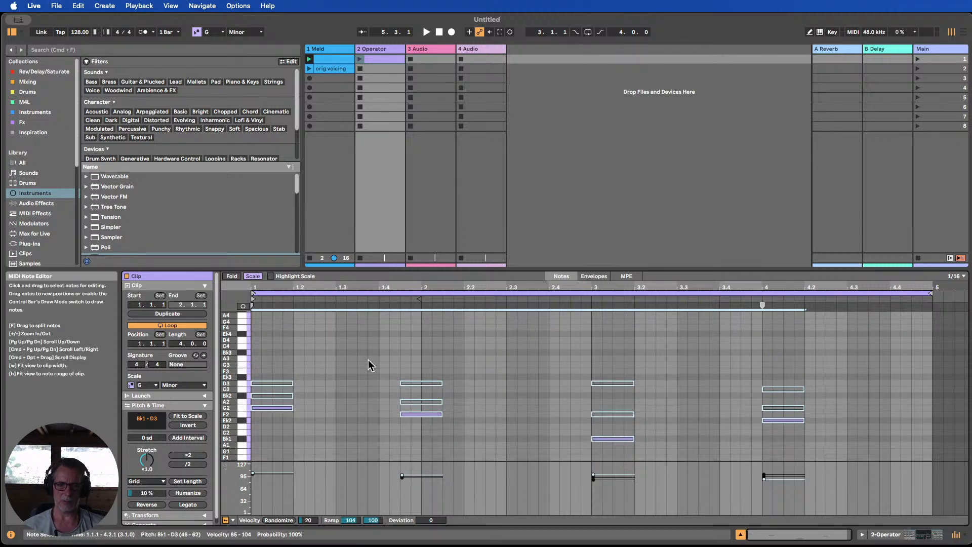
key(space)
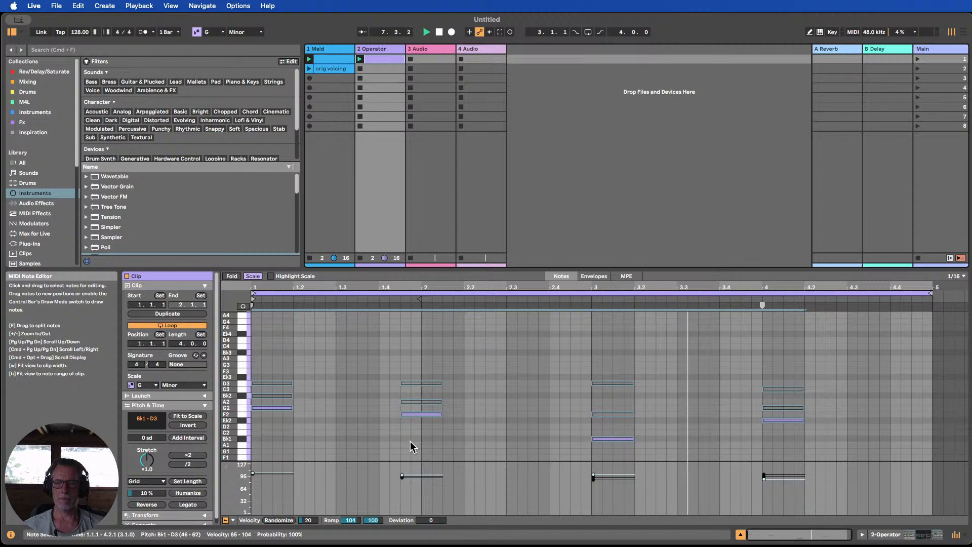
click(889, 534)
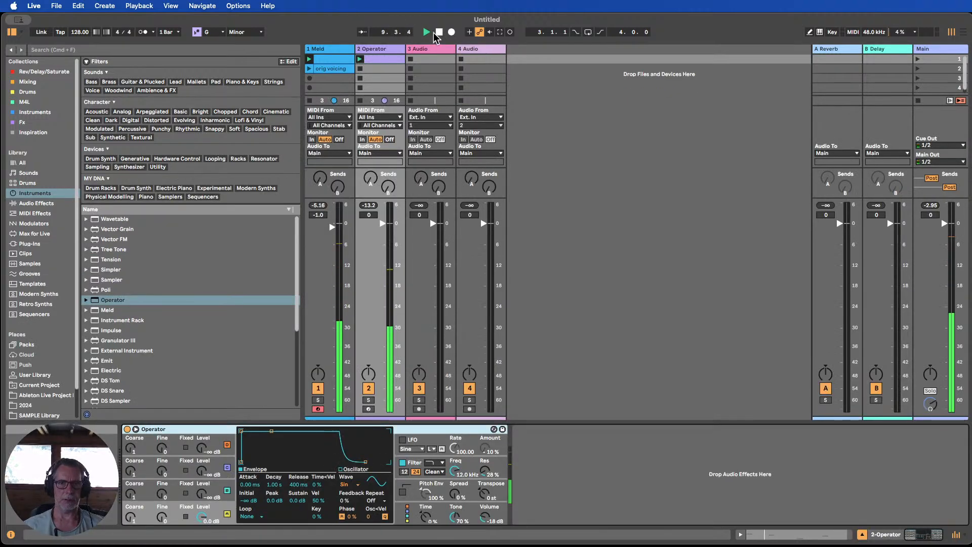
key(space)
Lower the fourth chord's G2 an octave to G1, make it the active note in place of E♭2, and play the clip.
click(387, 59)
click(799, 439)
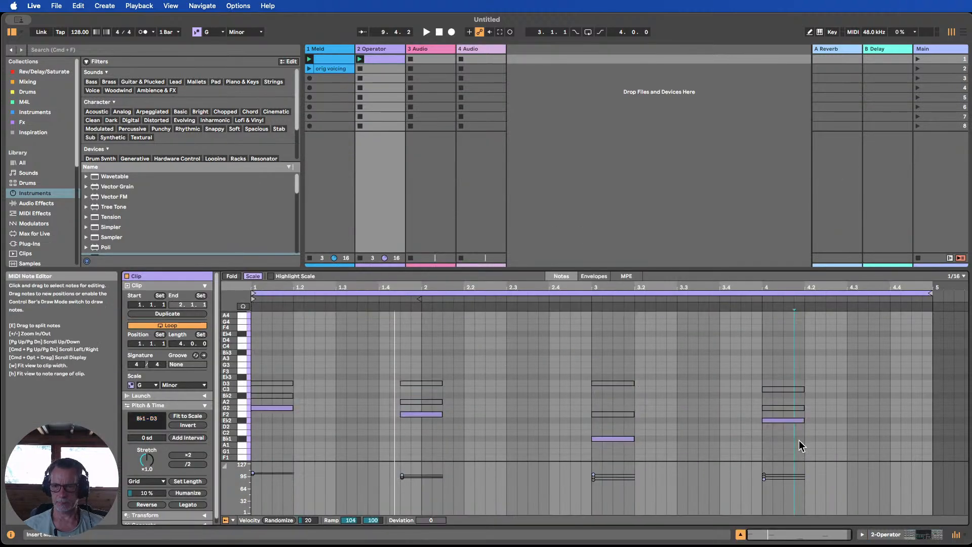
click(780, 408)
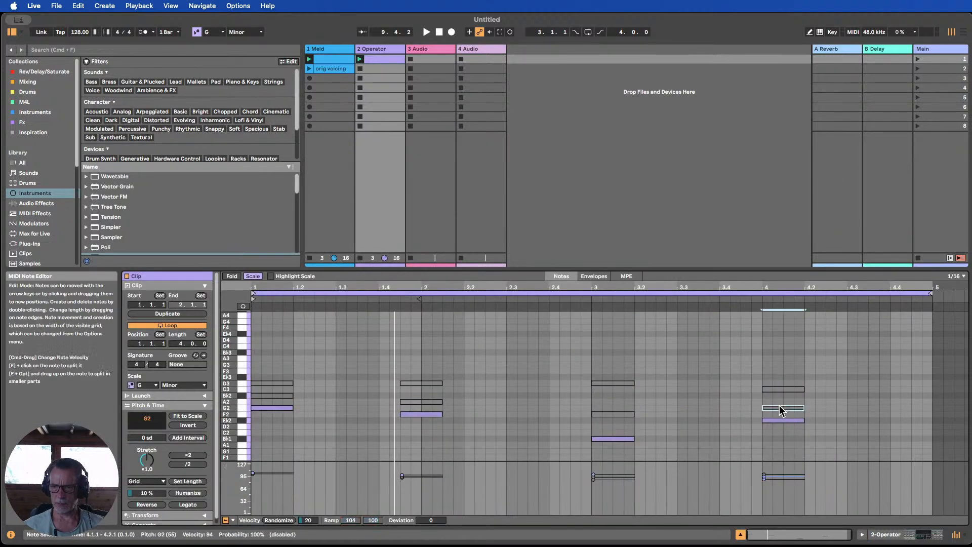
key(shift+Down)
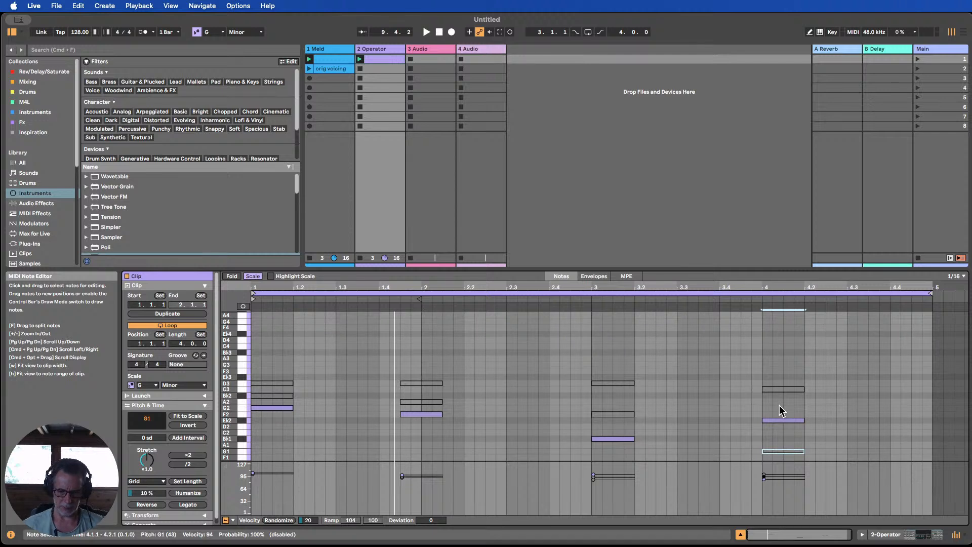
click(783, 416)
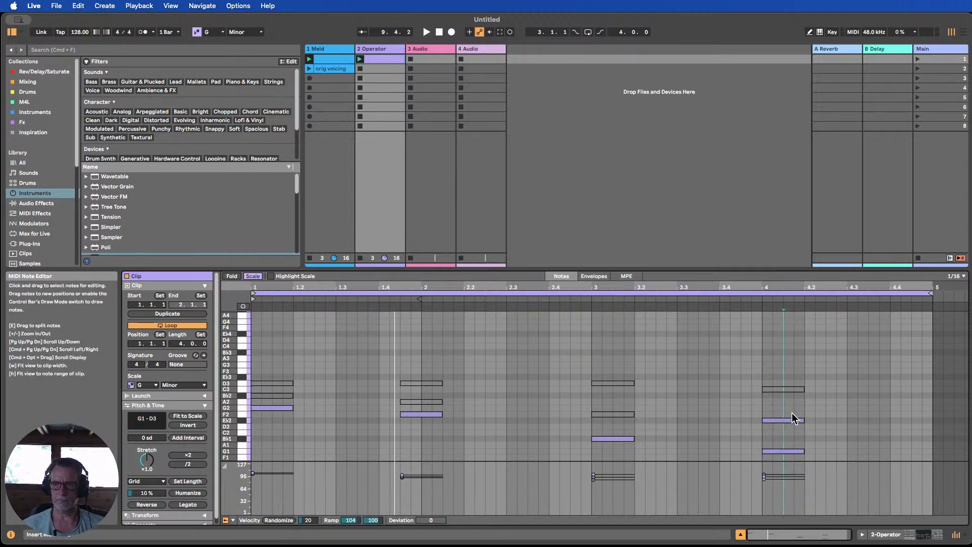
click(794, 420)
click(360, 59)
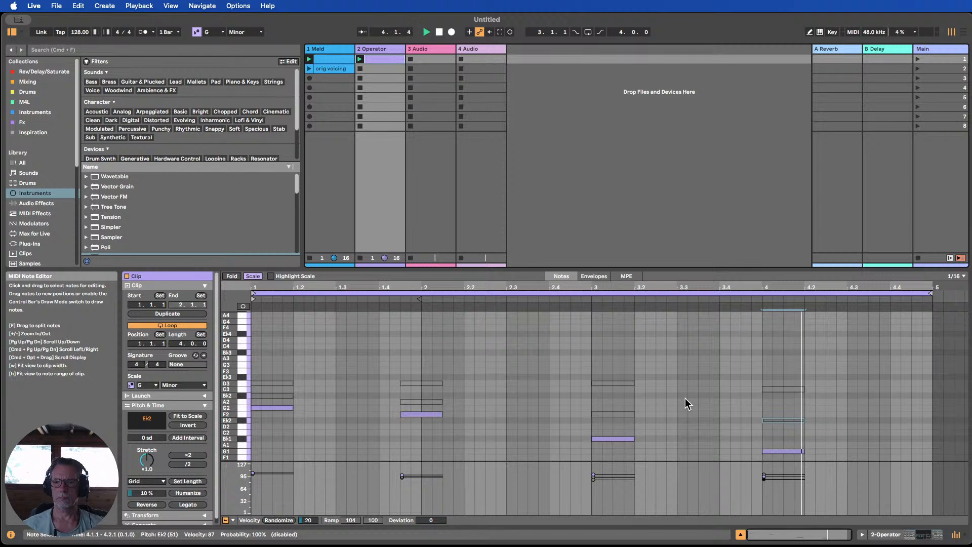
Return the fourth chord's G1 to G2 and deactivate it, making C3 lowered an octave to C2 the active bass note instead.
click(784, 452)
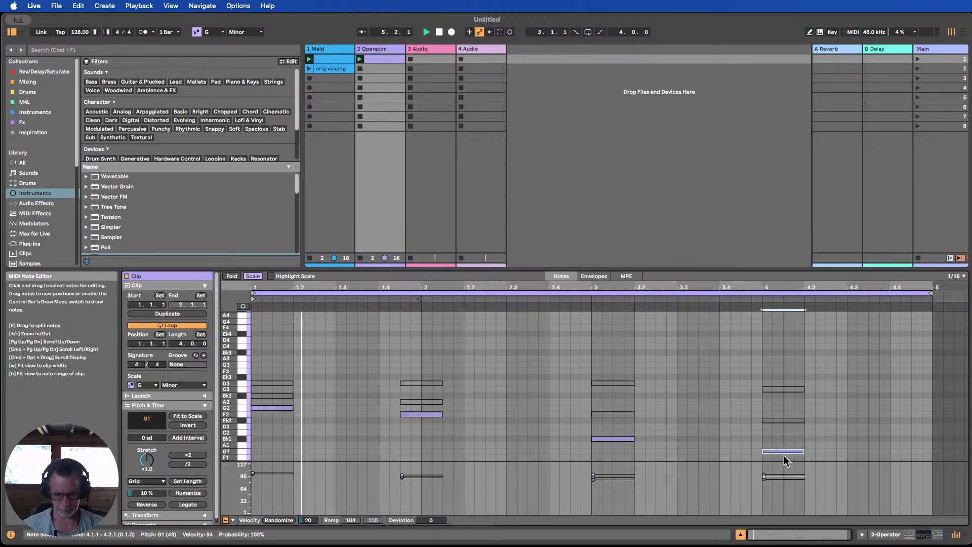
drag(784, 452, 771, 409)
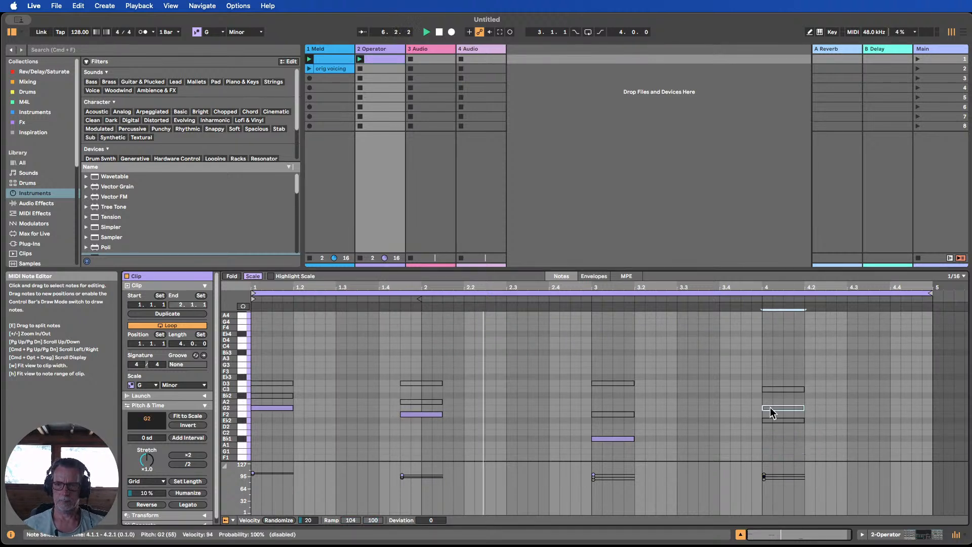
click(787, 389)
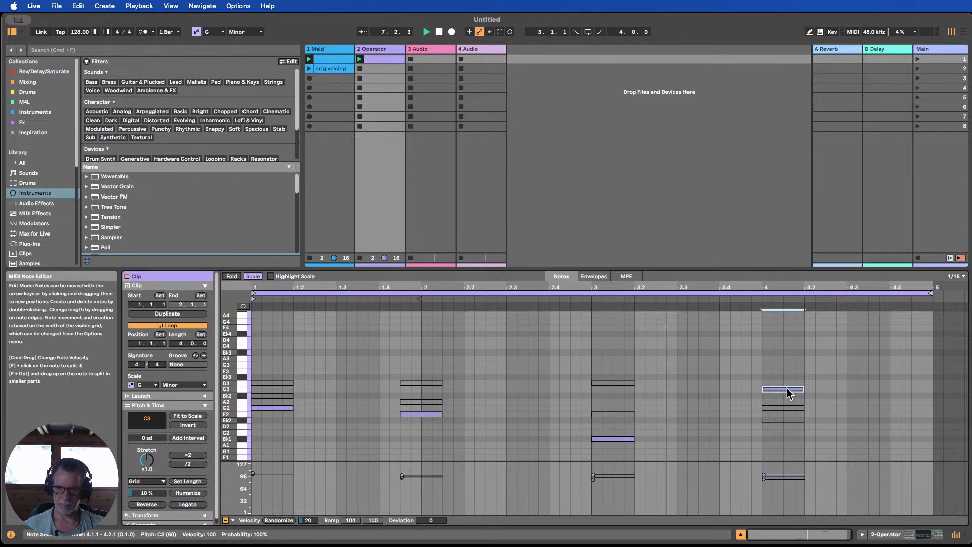
key(shift+Down)
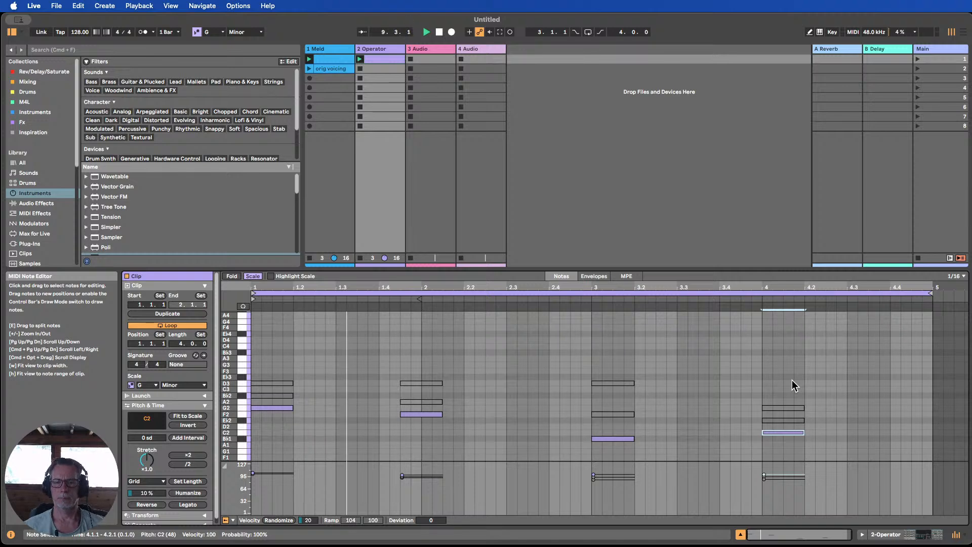
Transpose all notes in the Operator clip down another octave and stop playback.
click(895, 536)
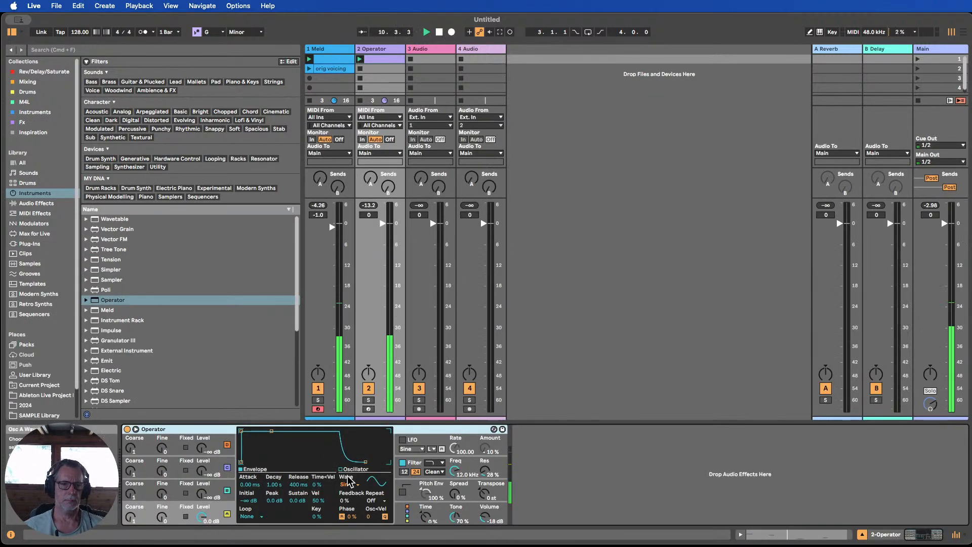
double_click(385, 60)
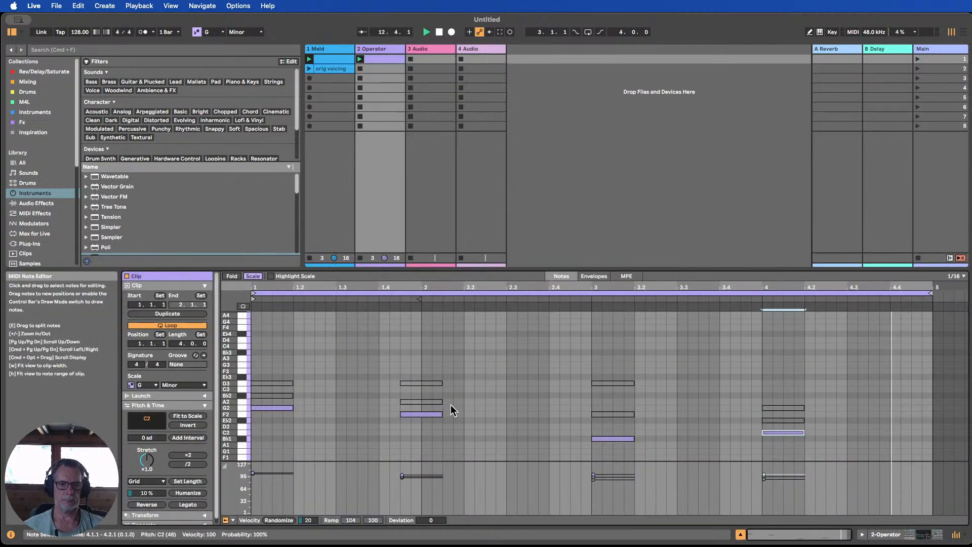
key(super+a)
key(shift+Down)
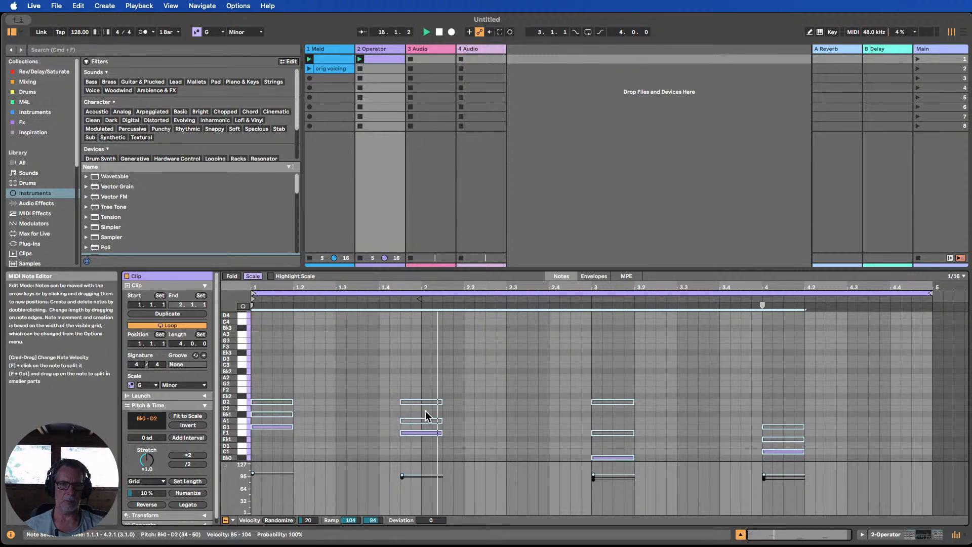
click(440, 32)
scroll(476, 370, down, 3)
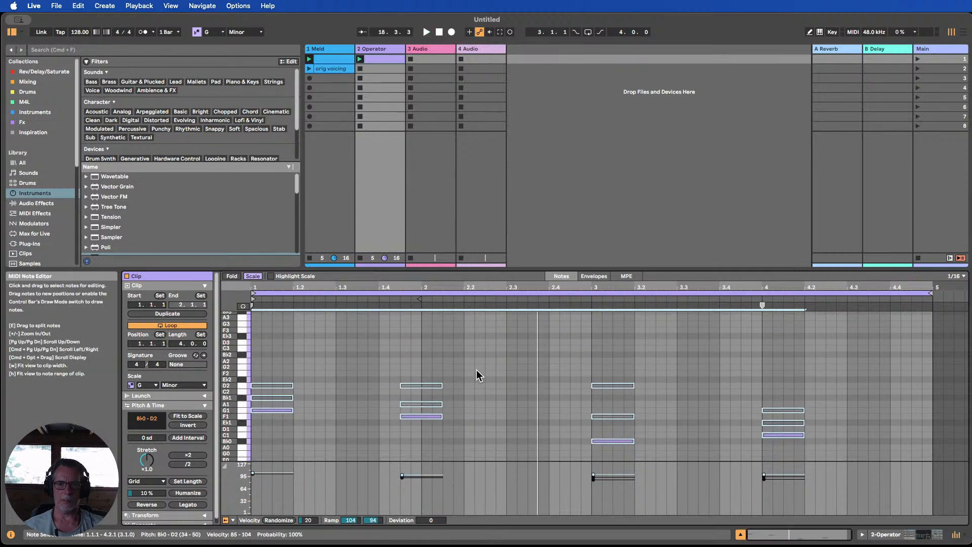
In the Pitch Bend envelope, draw a ramp from 0 down to about -1959 before the second note, play the clip, and add a deeper ramp before the third.
click(587, 277)
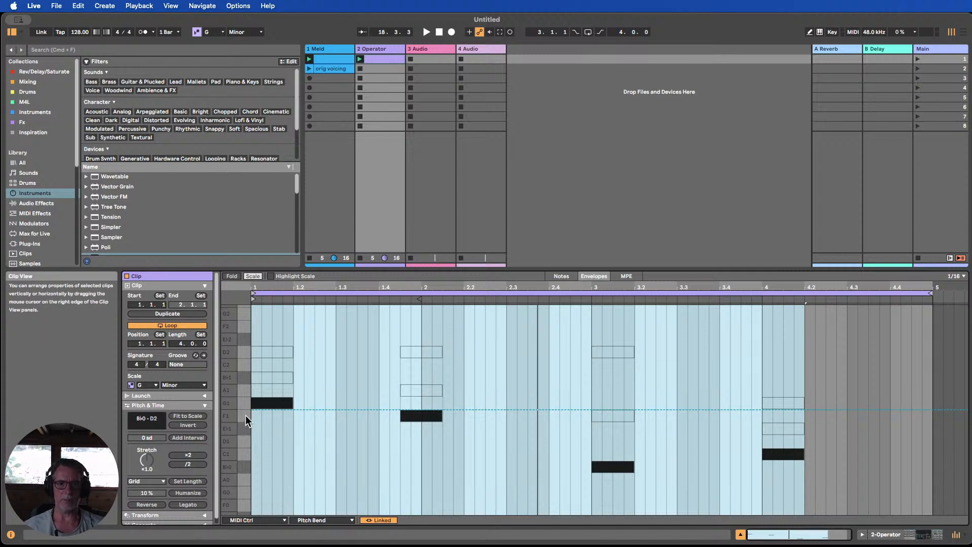
click(260, 409)
drag(261, 409, 251, 409)
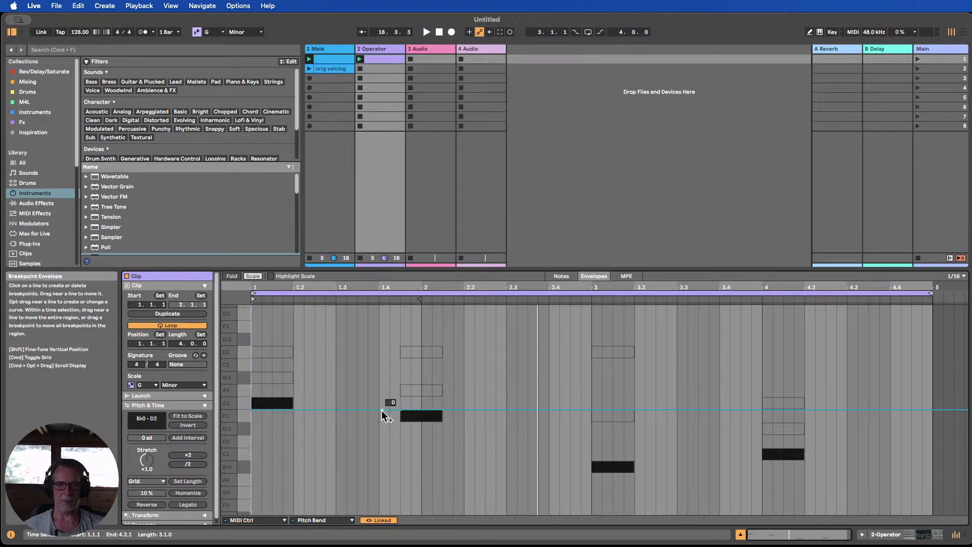
drag(400, 410, 400, 435)
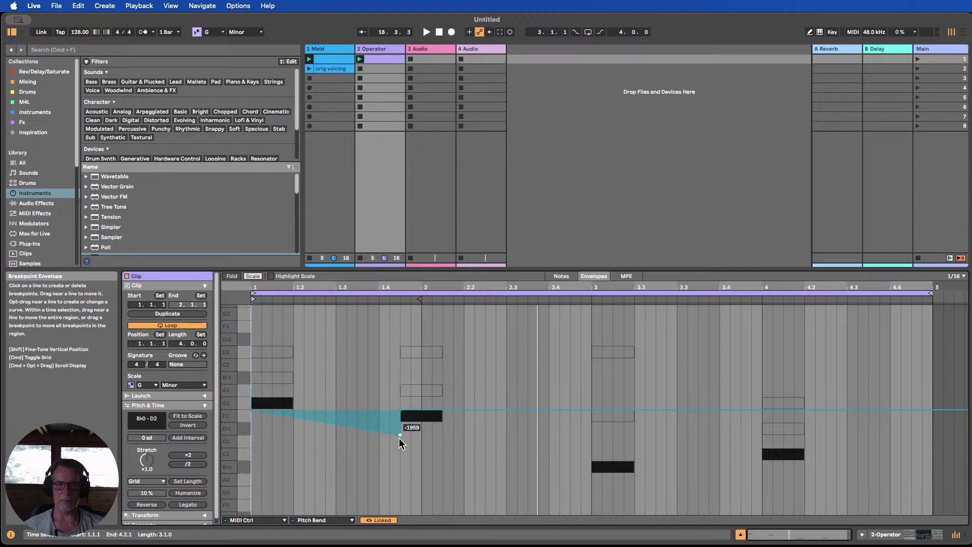
click(360, 58)
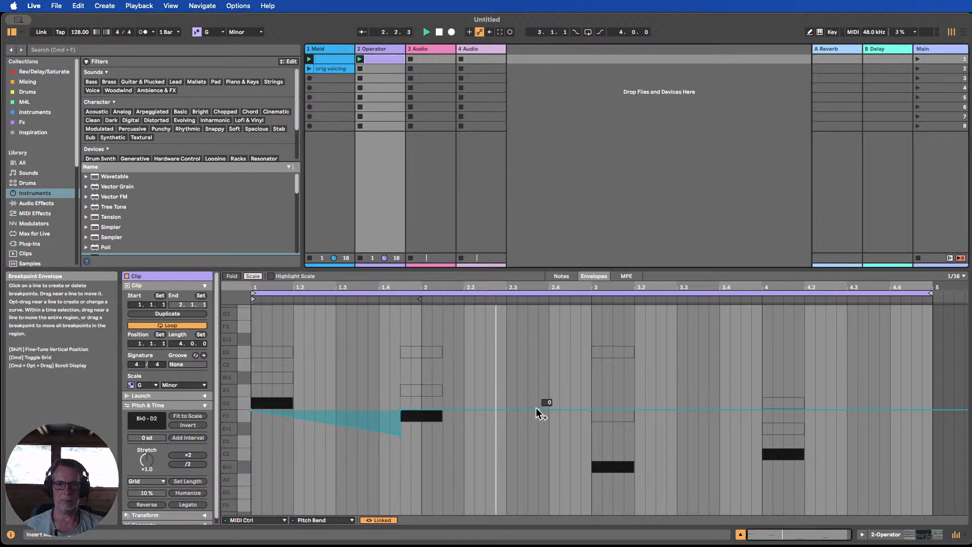
drag(576, 408, 591, 511)
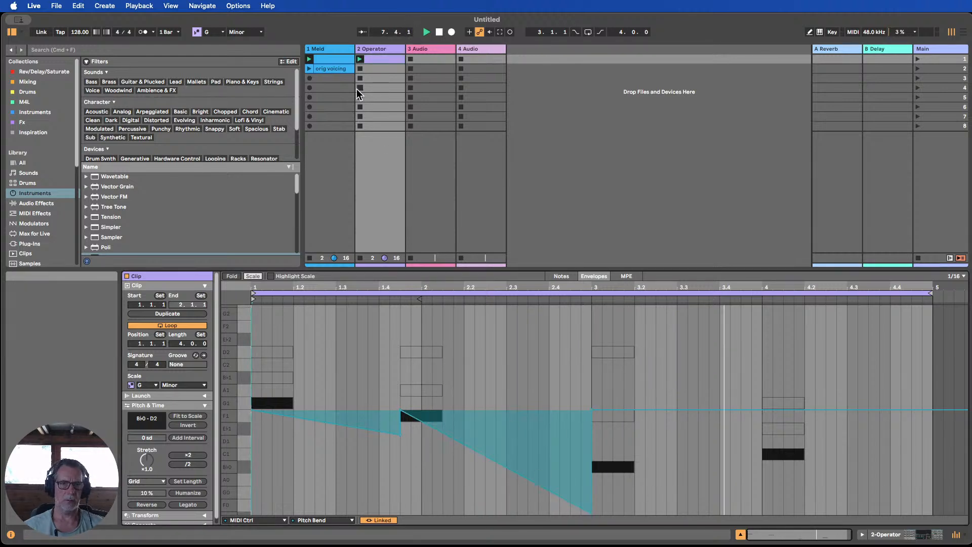
Lengthen all notes in the Operator clip to about two and a half beats, and make the Pitch Bend ramp before the third note shallower.
click(557, 276)
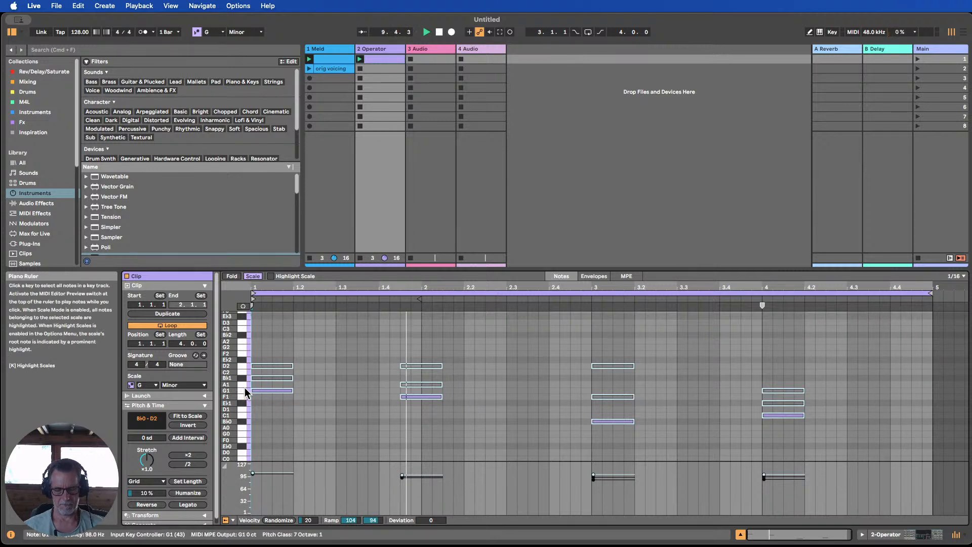
drag(292, 390, 354, 389)
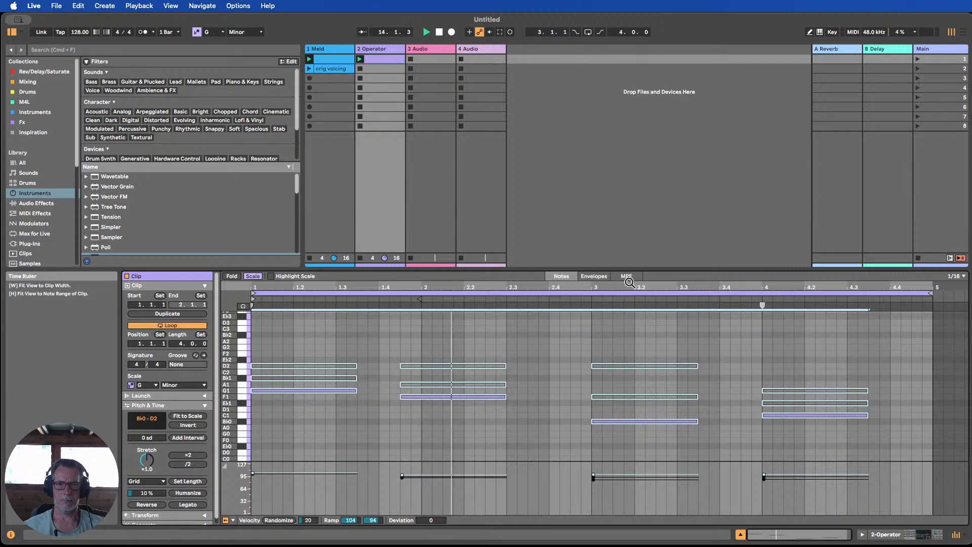
click(595, 276)
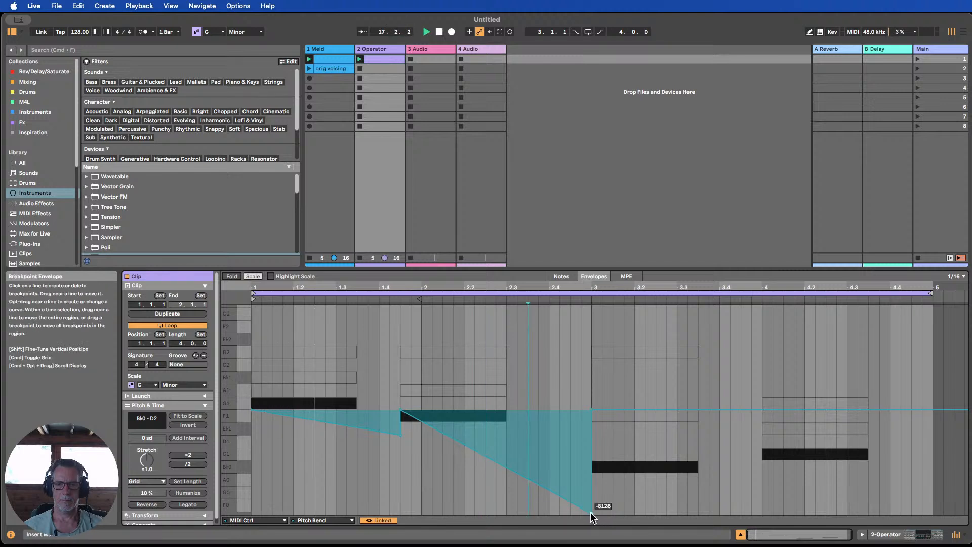
drag(590, 512, 591, 464)
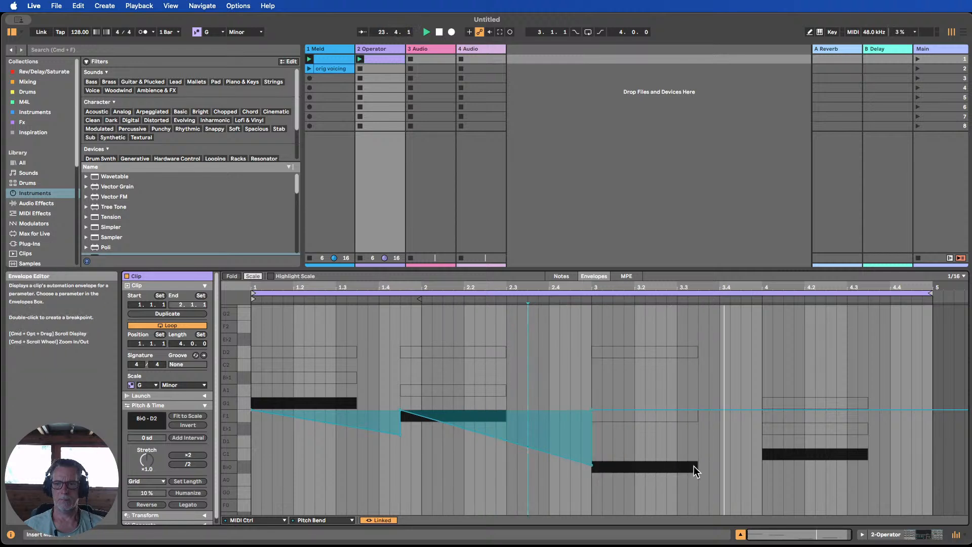
Draw a Pitch Bend ramp from 0 at the third note's end up to about 4252, and extend its peak to the clip's end.
click(709, 409)
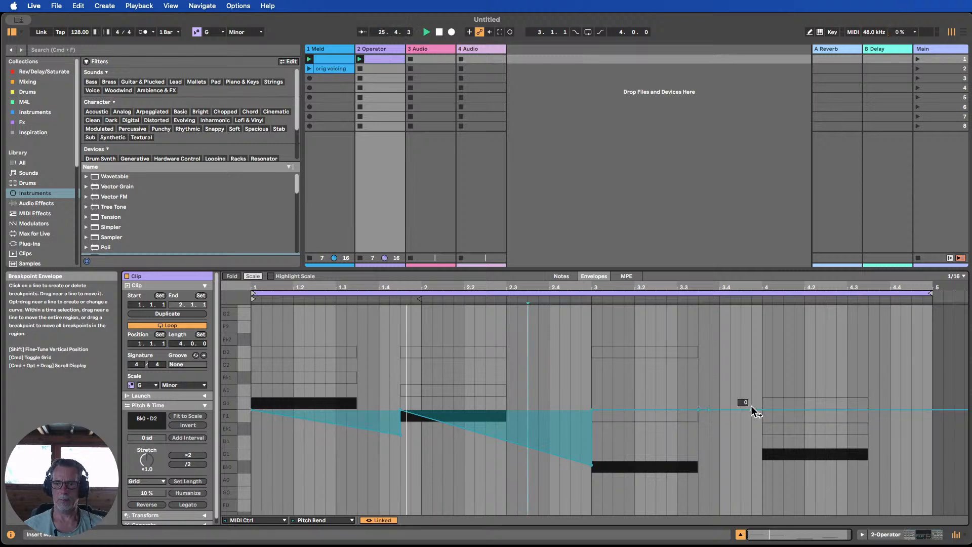
drag(730, 409, 869, 356)
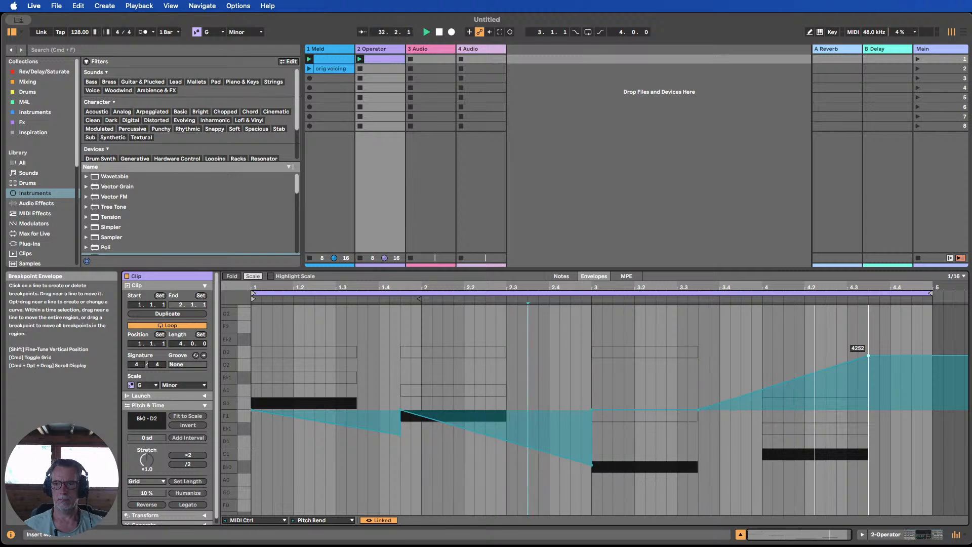
drag(868, 355, 933, 353)
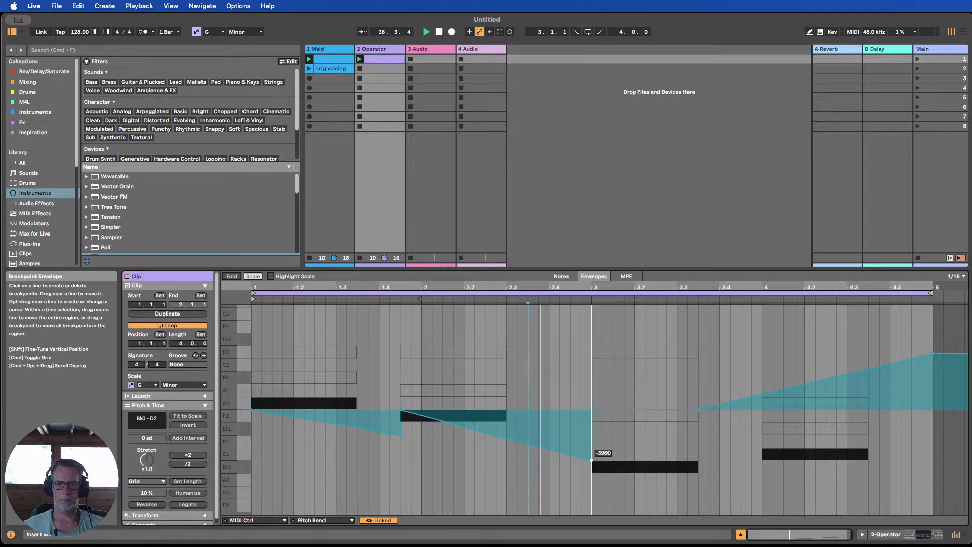
Raise the low point of the Pitch Bend ramp before the third note to about -2918.
drag(591, 463, 592, 454)
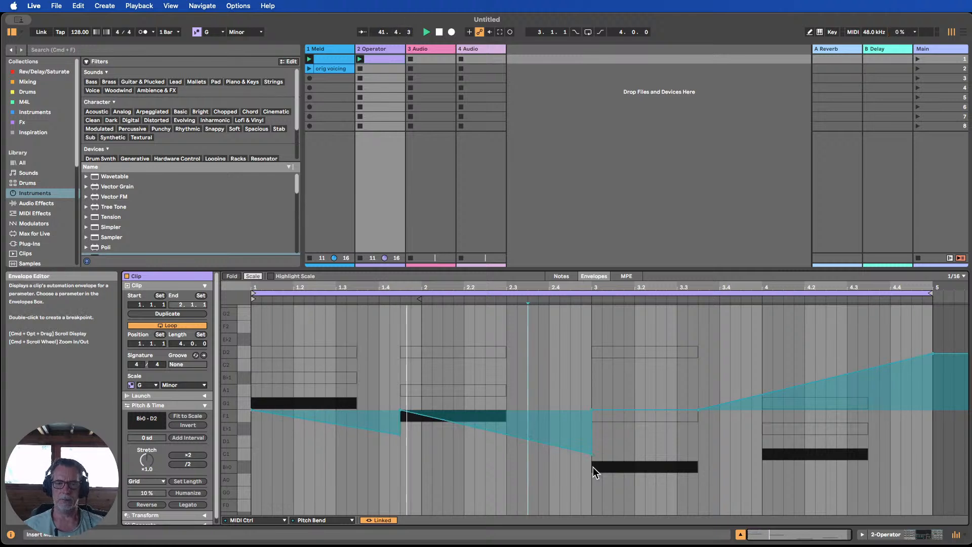
mouse_move(592, 455)
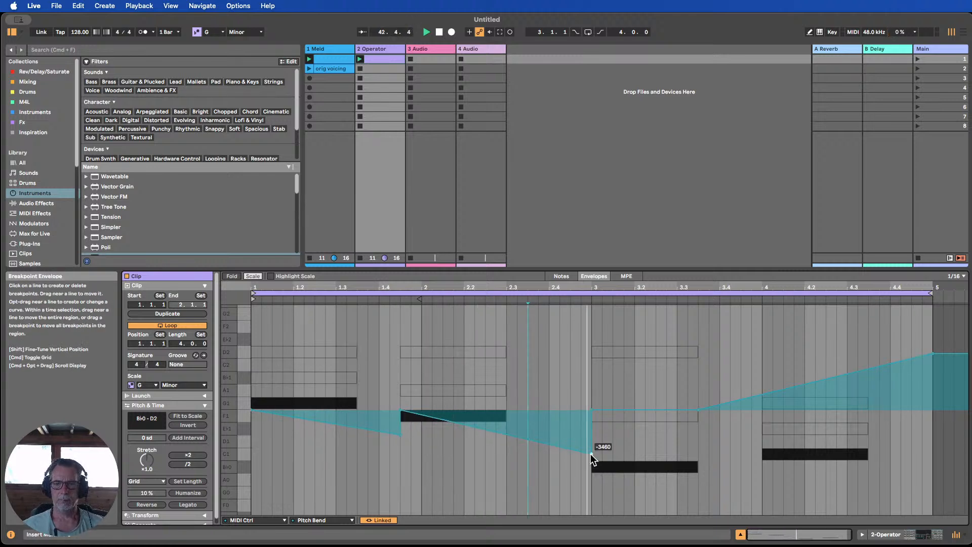
drag(590, 453, 592, 446)
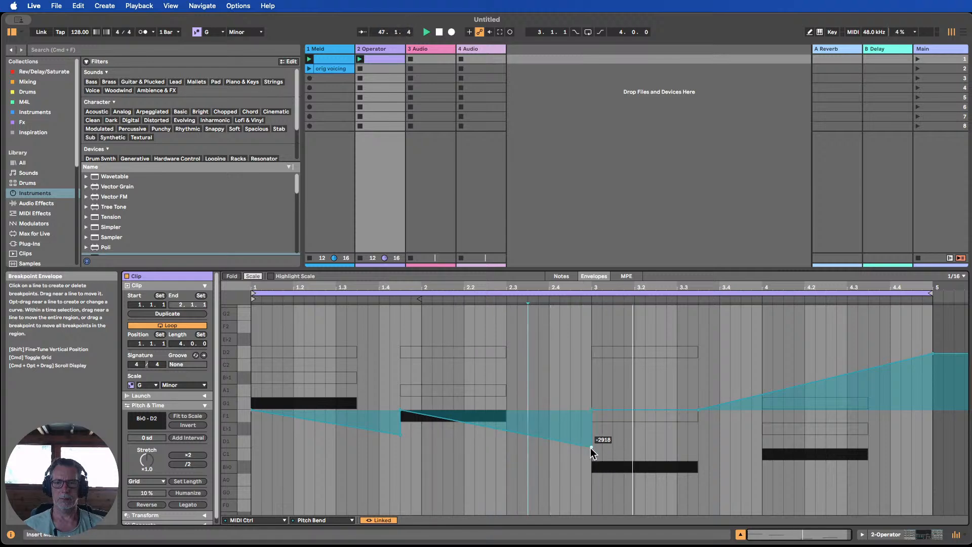
In the Operator device, set oscillator B's level to -15 dB and the filter frequency to 18.5 kHz.
click(900, 535)
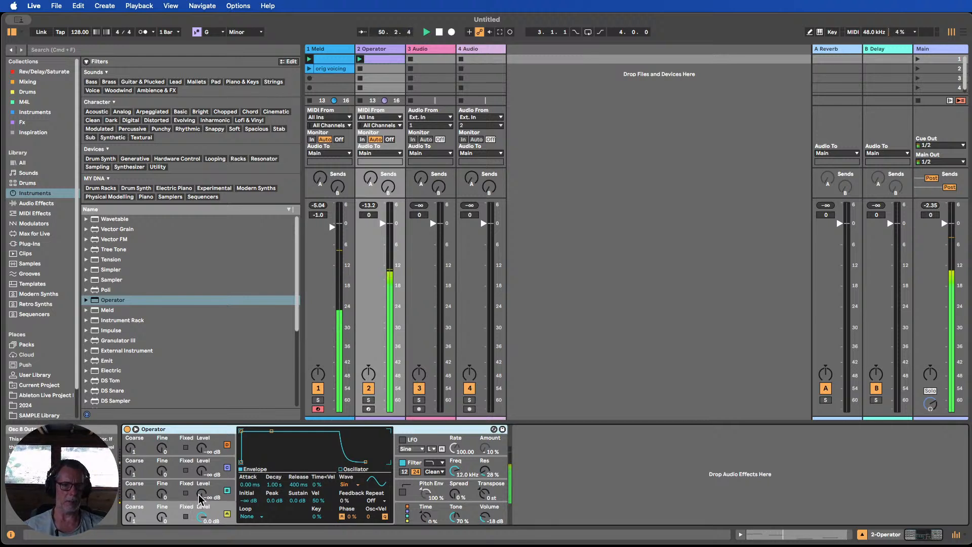
drag(201, 499, 197, 492)
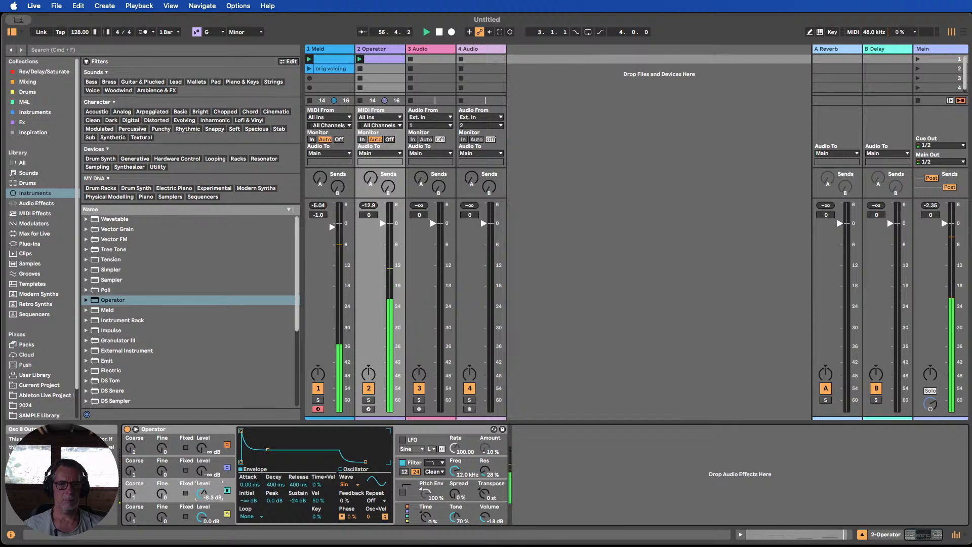
drag(202, 494, 203, 495)
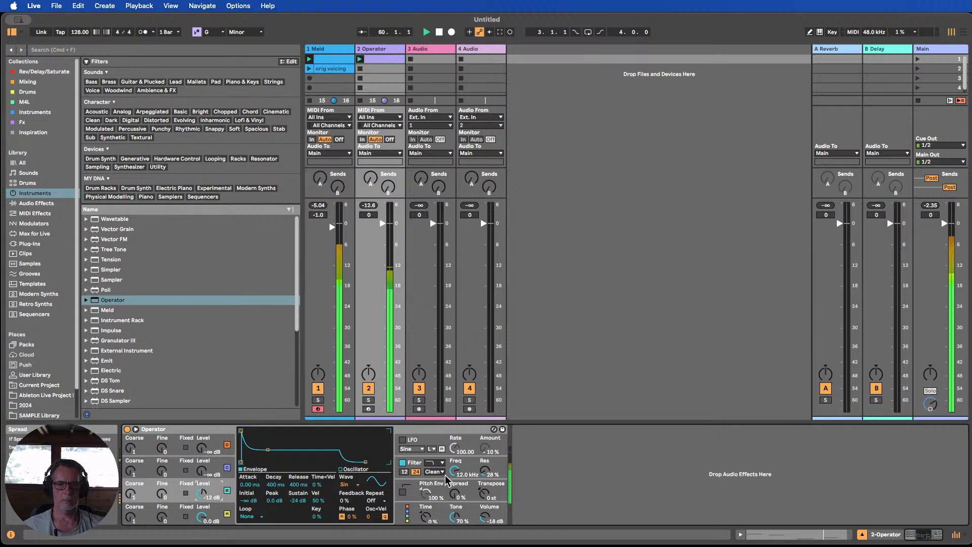
click(459, 470)
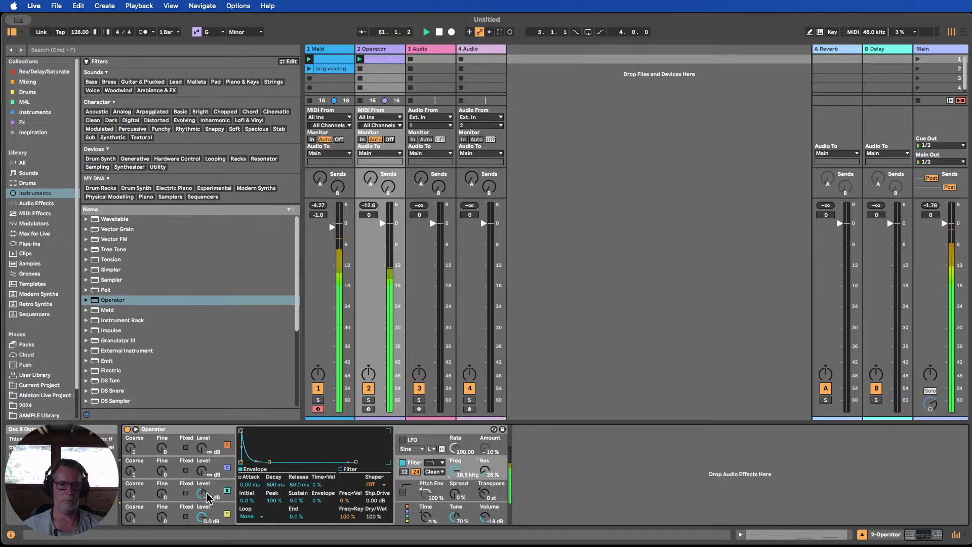
drag(203, 495, 203, 498)
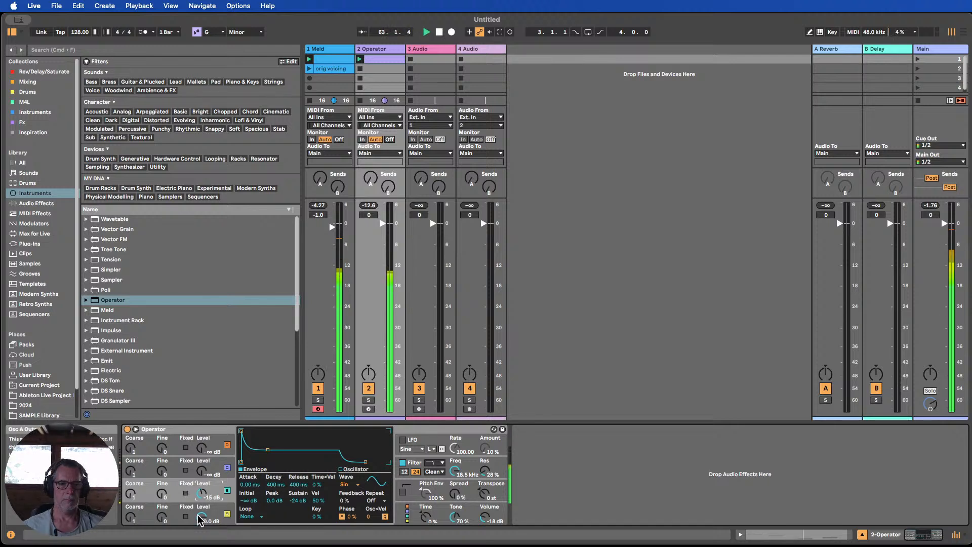
Lower oscillator A's envelope sustain to minimum, set its decay to 12.8 s, and stop playback.
click(219, 507)
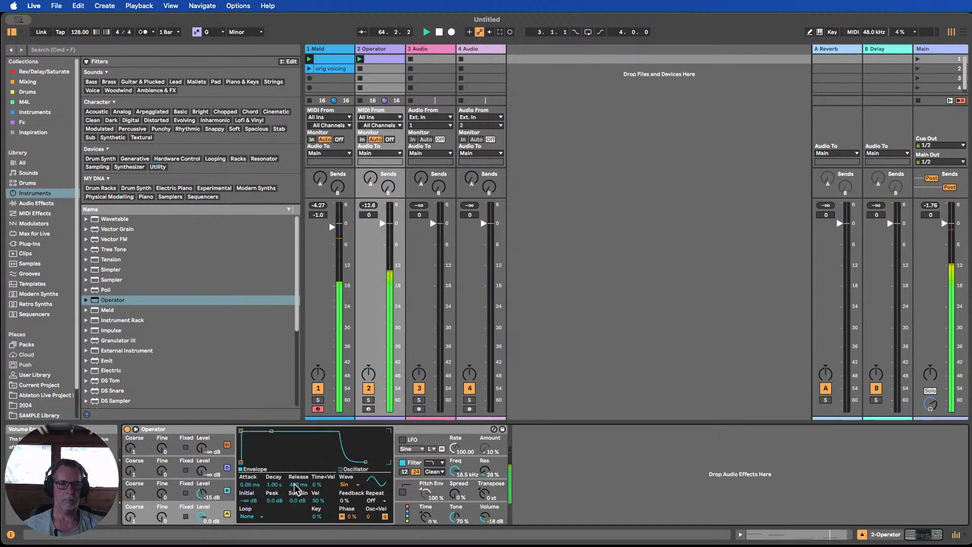
drag(294, 501, 293, 537)
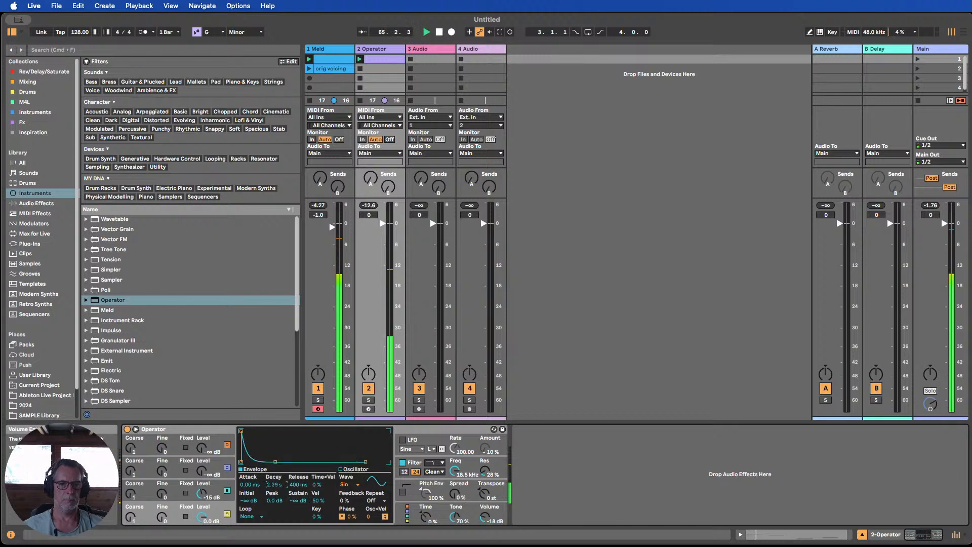
drag(274, 485, 274, 477)
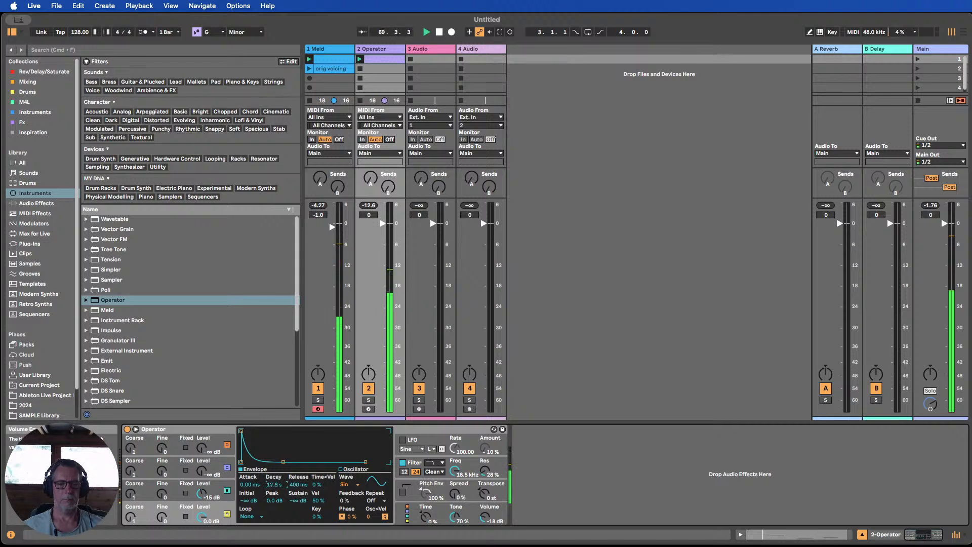
click(439, 31)
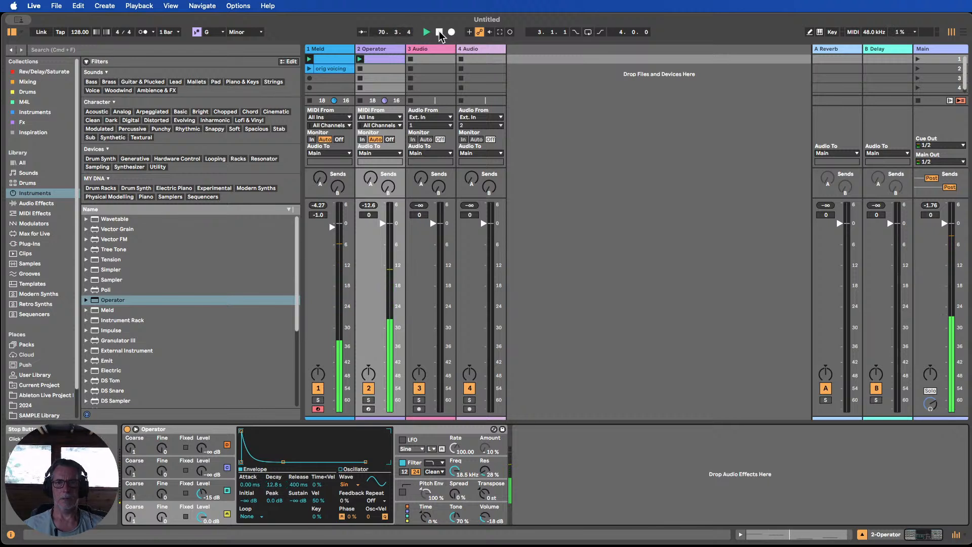
Lower the Operator track's volume to -6.0 dB, playing the clips to check the balance.
drag(383, 223, 382, 232)
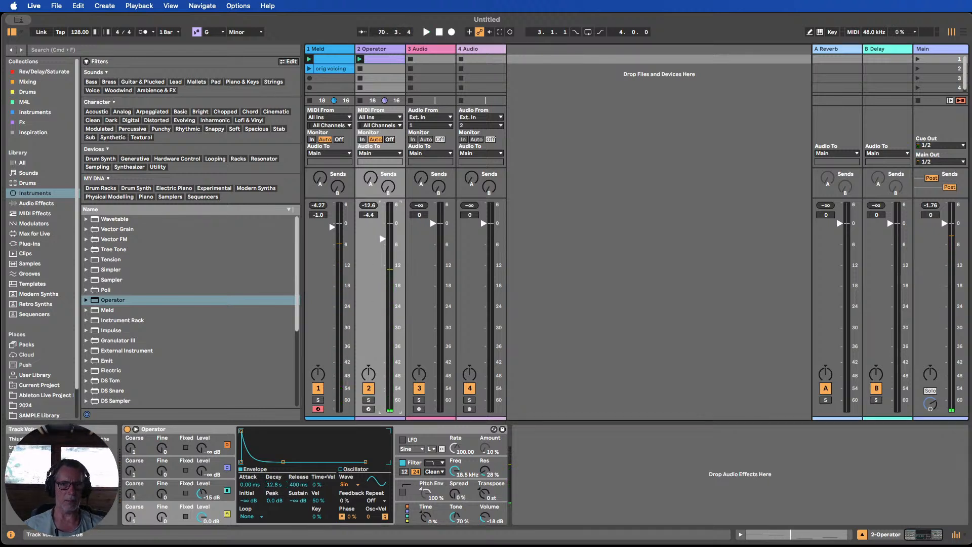
key(space)
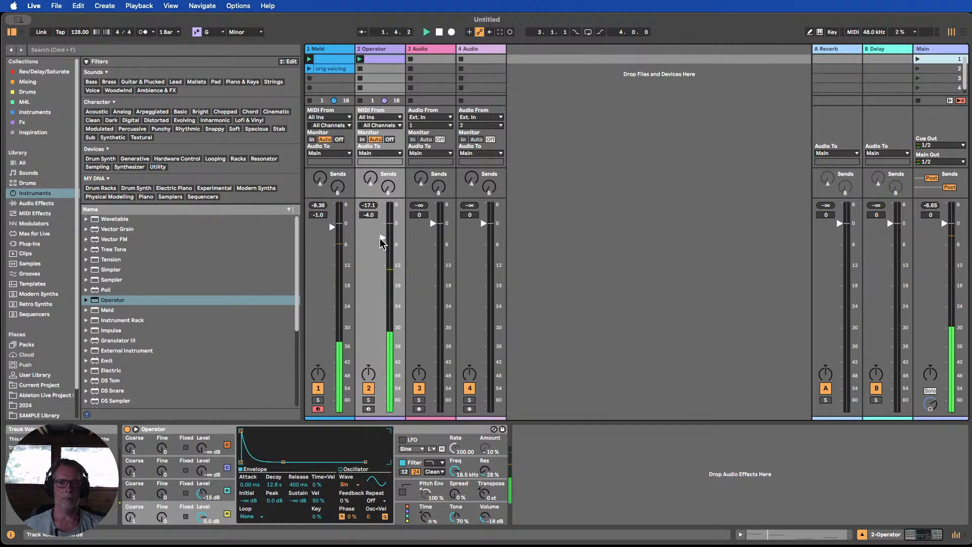
drag(383, 238, 383, 245)
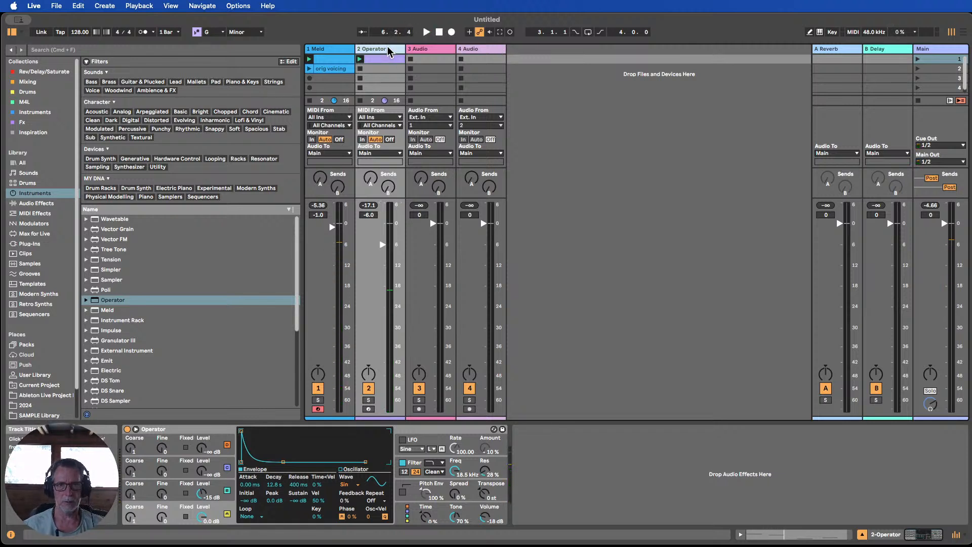
Insert a new MIDI track and place it between the Meld and Operator tracks, narrowing the browser.
key(super+shift+t)
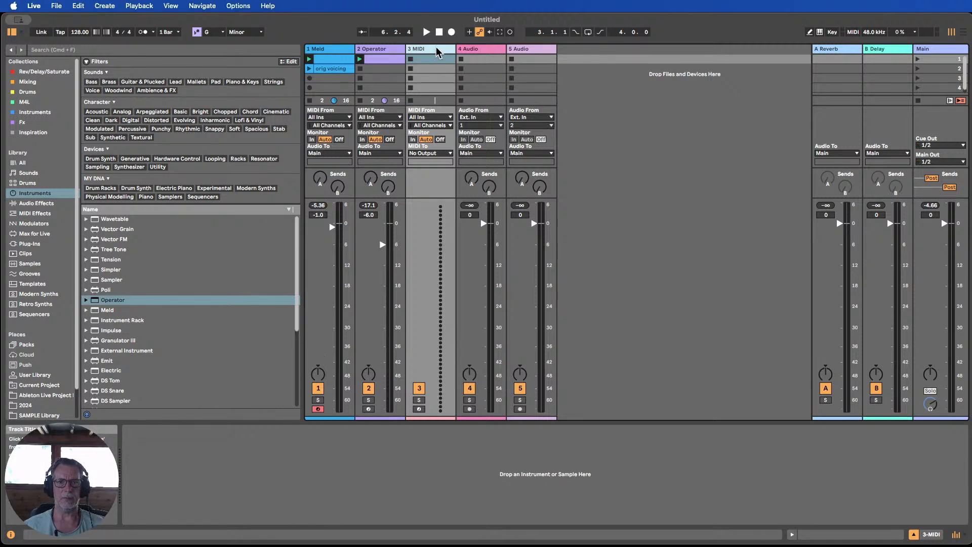
drag(302, 63, 248, 65)
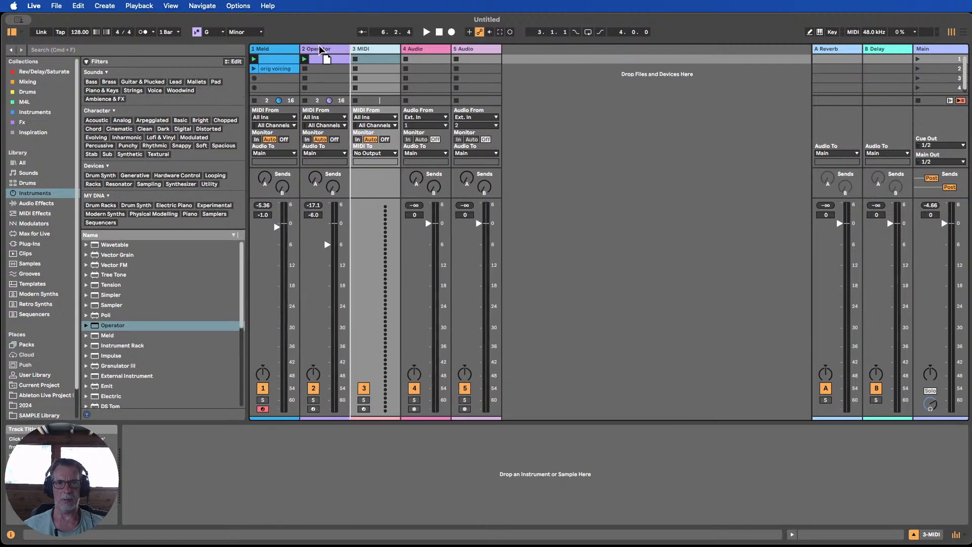
drag(300, 46, 299, 47)
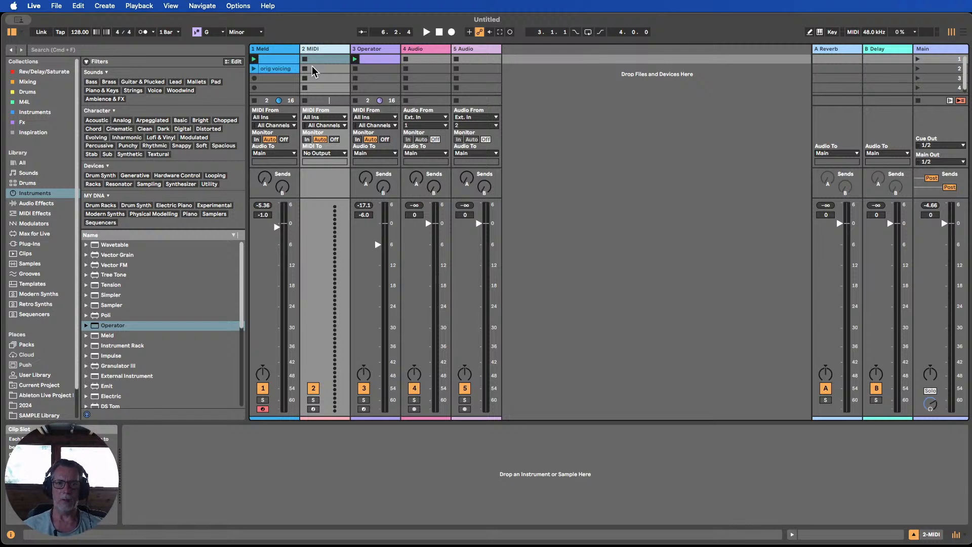
click(280, 60)
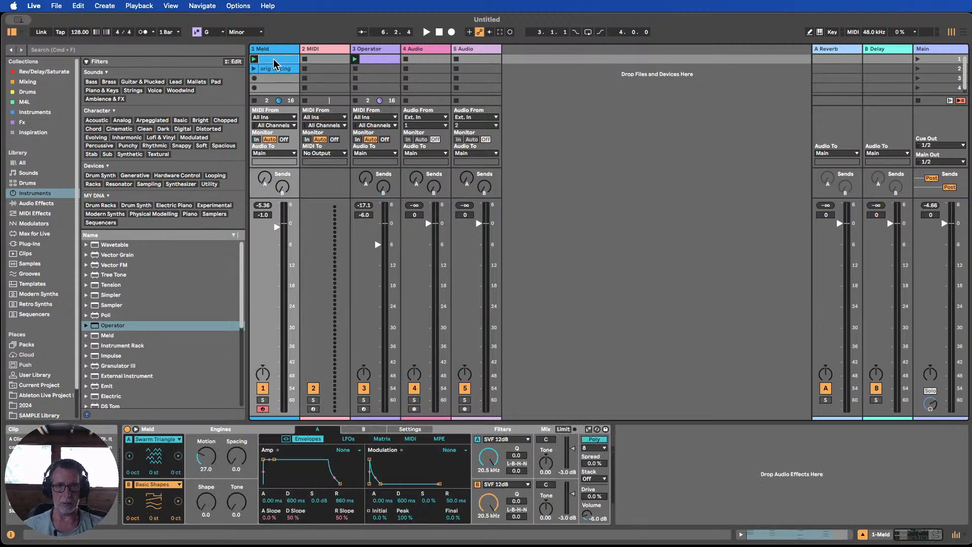
click(323, 60)
right_click(331, 50)
click(604, 106)
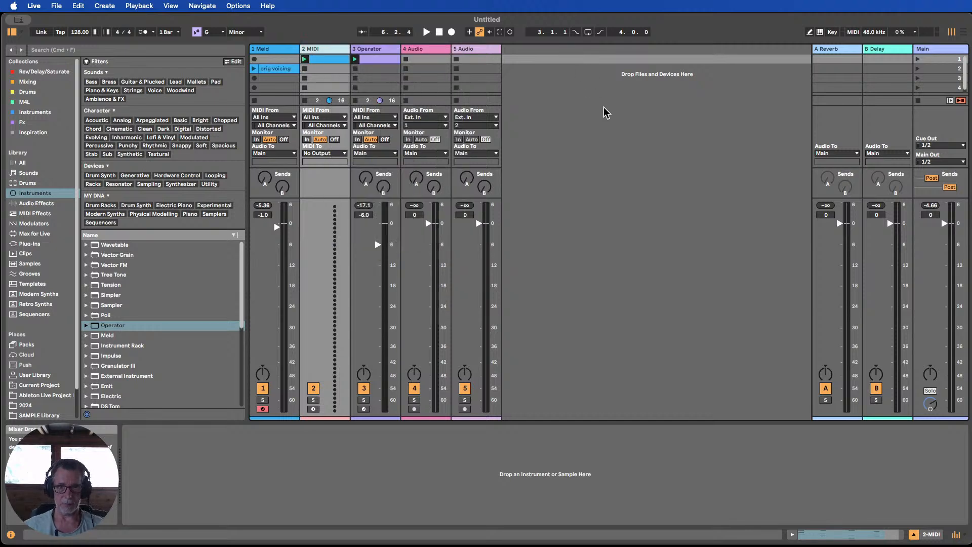
key(super+z)
Copy the first Meld clip into the new MIDI track's first slot and assign the track color to its clips.
click(291, 56)
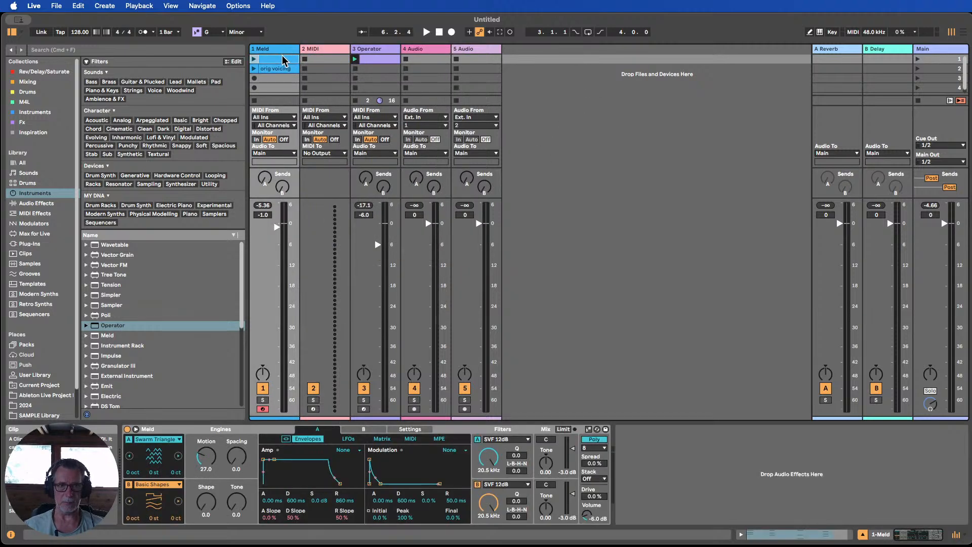
click(332, 61)
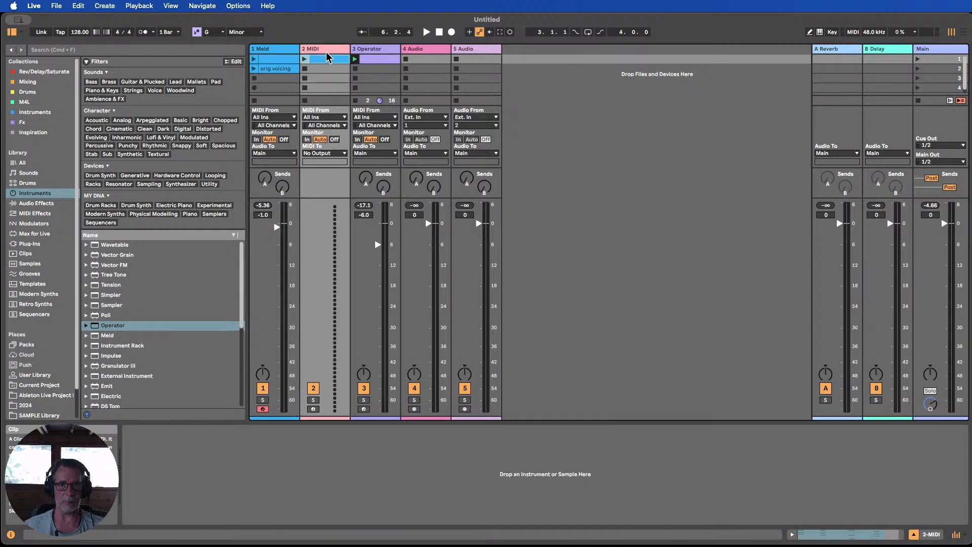
right_click(329, 49)
click(388, 235)
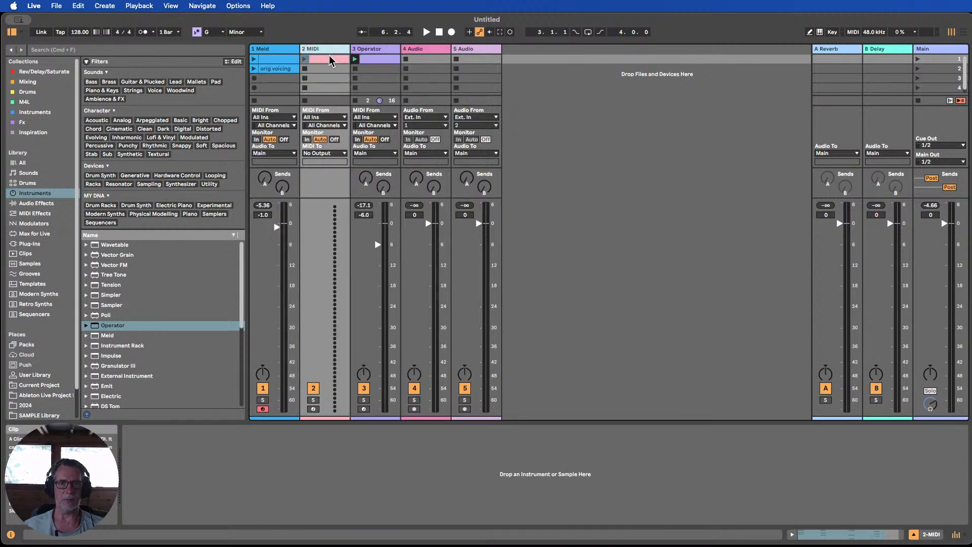
Shorten all notes in the new MIDI track's copied clip to about a sixteenth note.
double_click(329, 59)
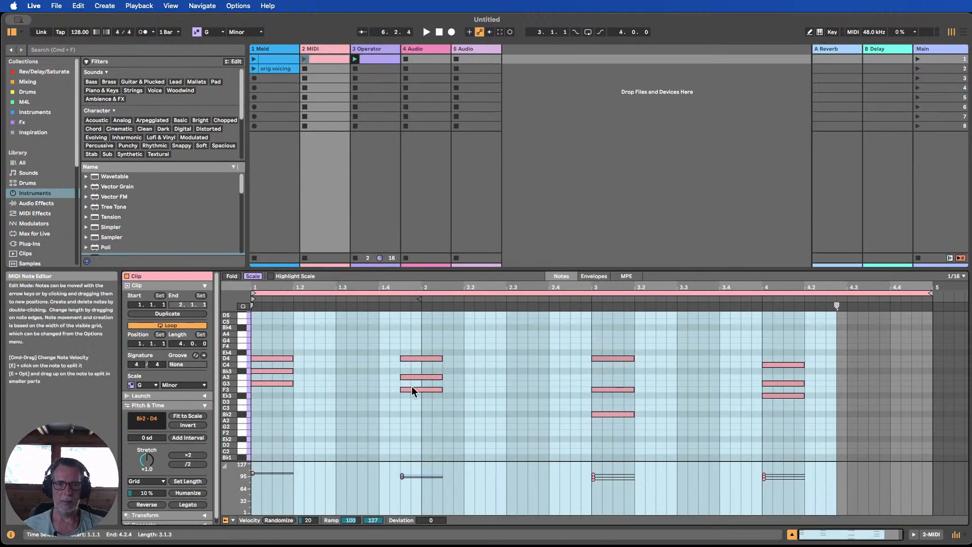
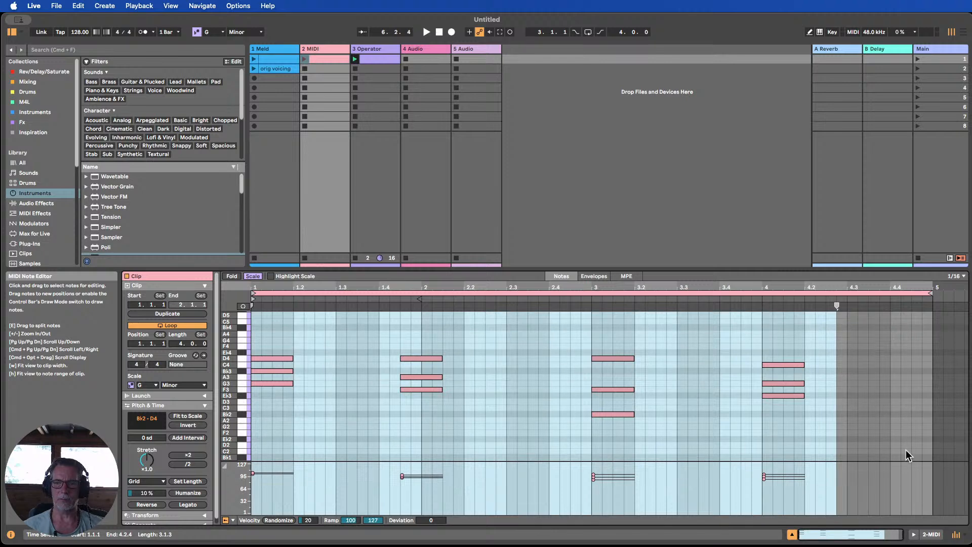
drag(904, 429, 257, 346)
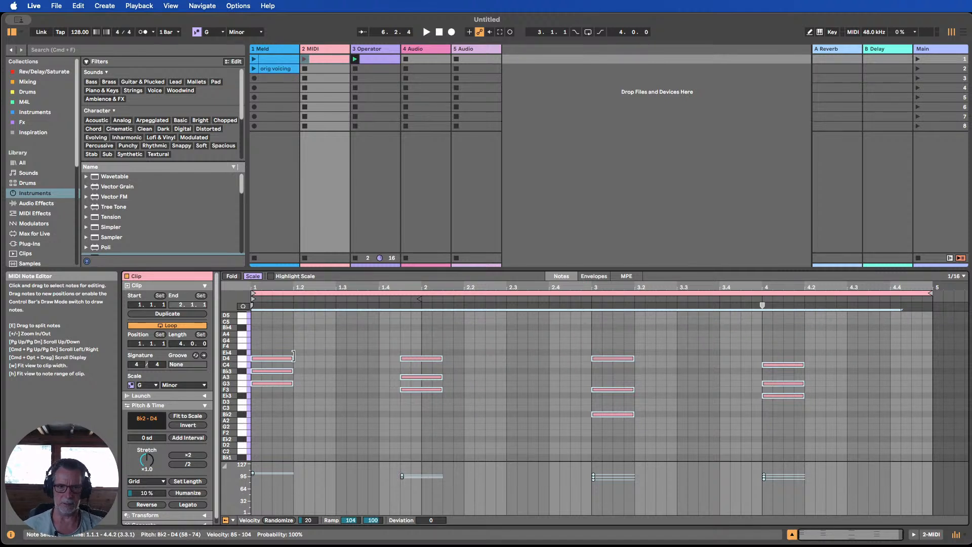
drag(292, 356, 261, 357)
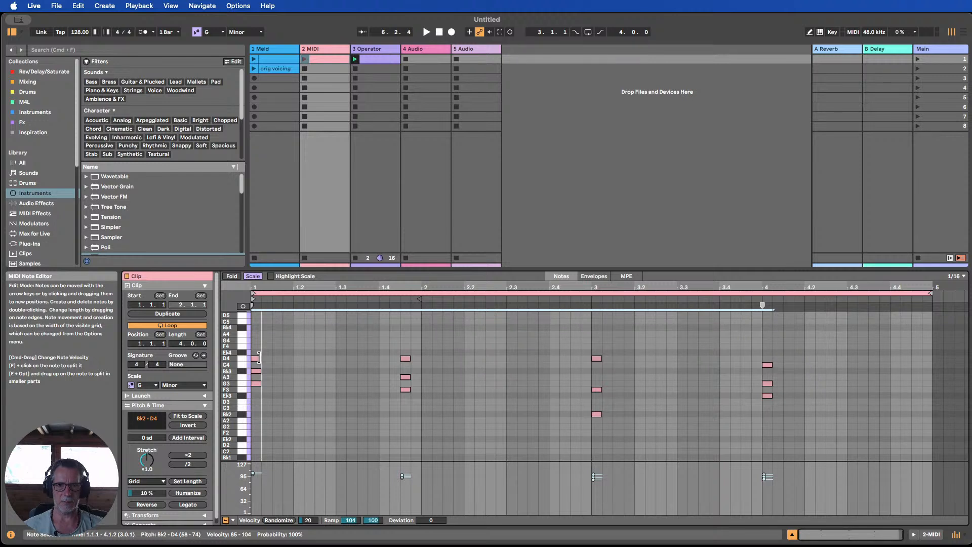
click(315, 374)
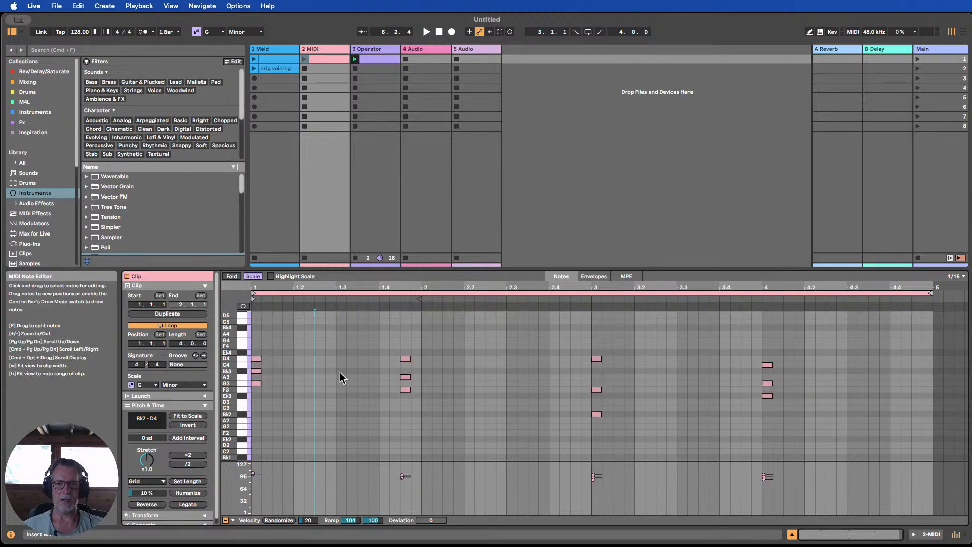
Deactivate the top note of each of the four chords: the three D4 notes and the final C4.
scroll(321, 379, up, 1)
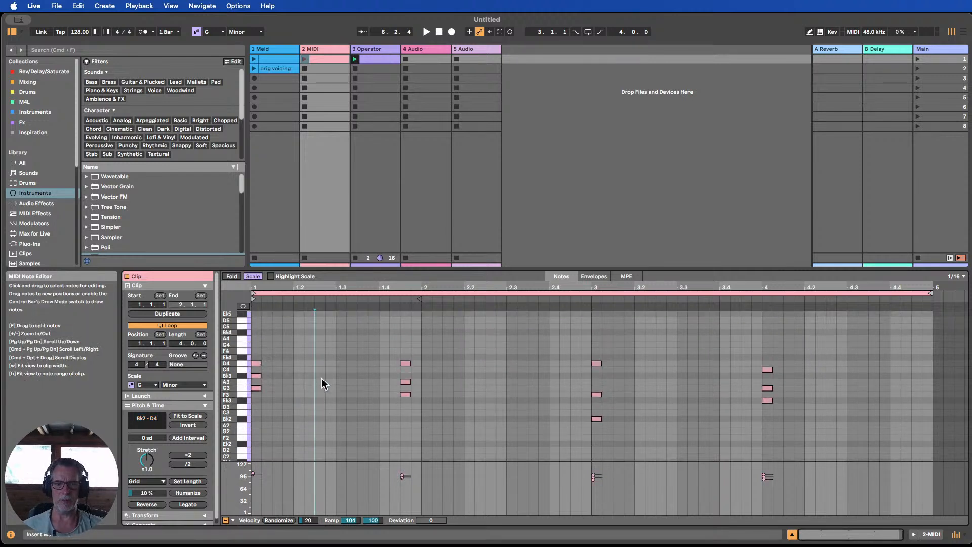
scroll(321, 383, up, 3)
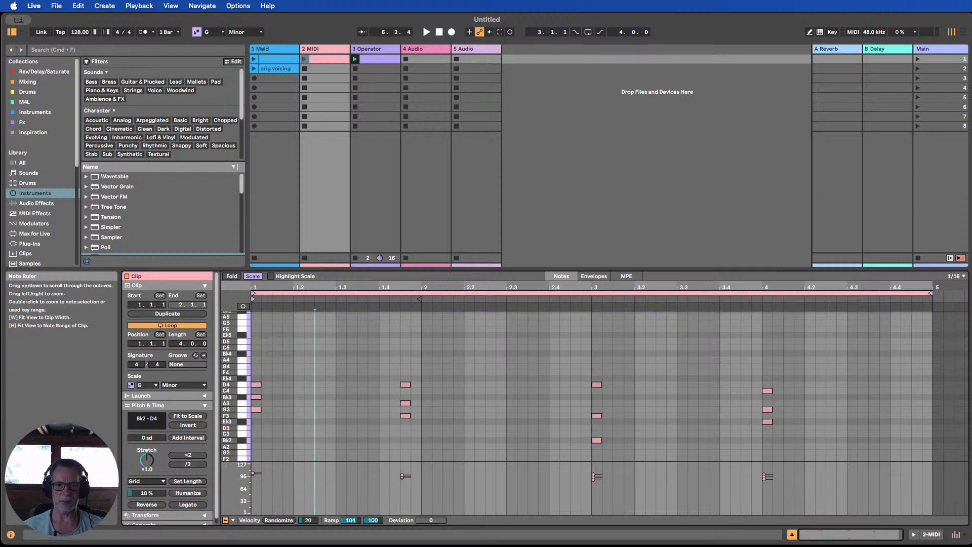
mouse_move(229, 376)
mouse_down()
mouse_move(229, 364)
mouse_move(231, 384)
mouse_up()
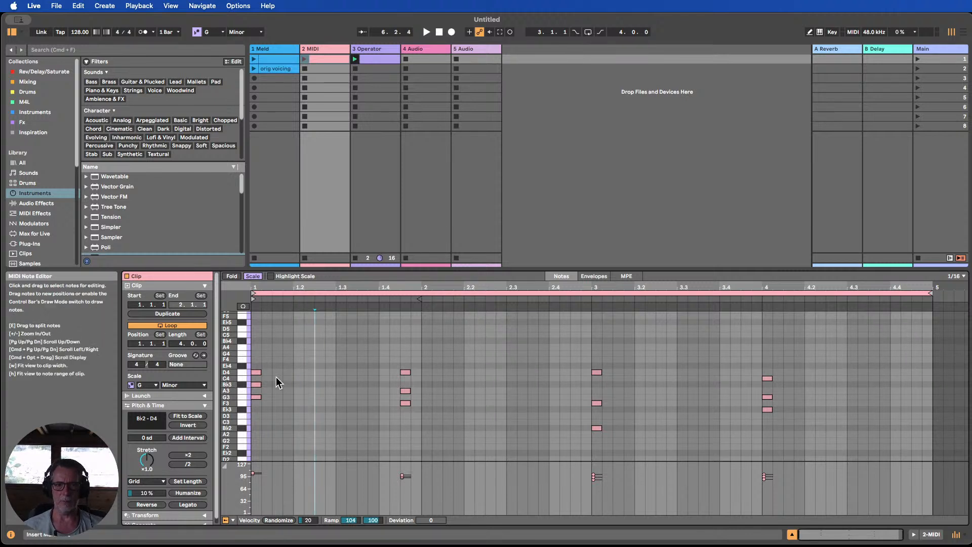
click(257, 373)
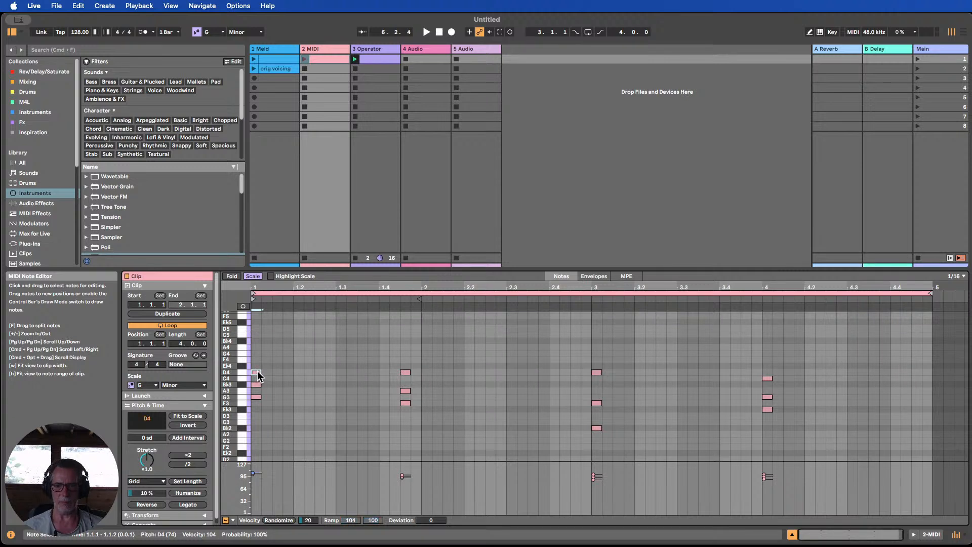
key(0)
click(407, 373)
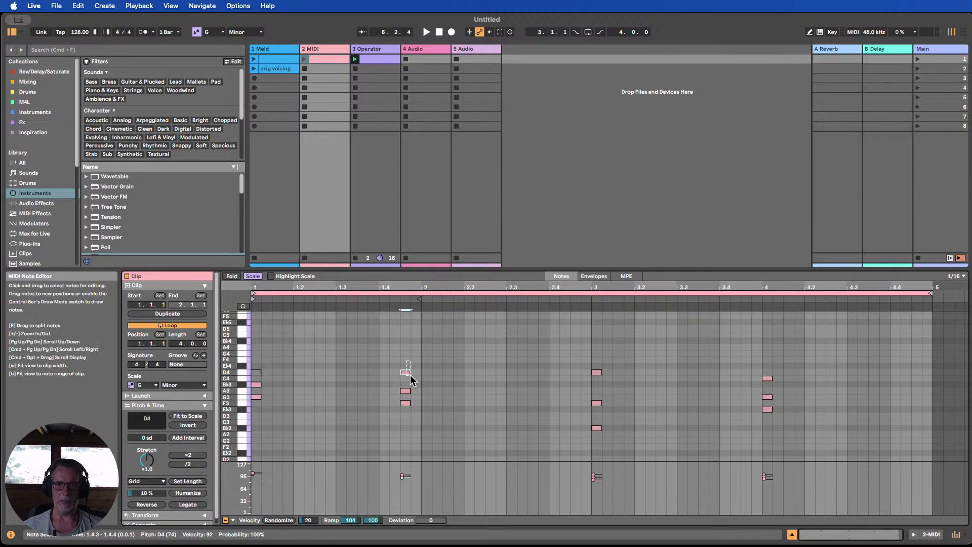
key(0)
click(596, 373)
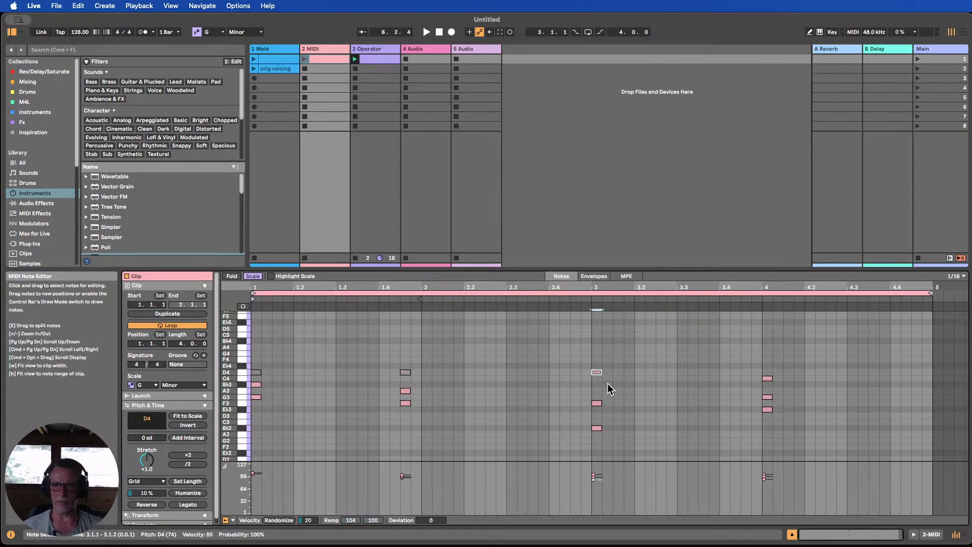
key(0)
click(768, 379)
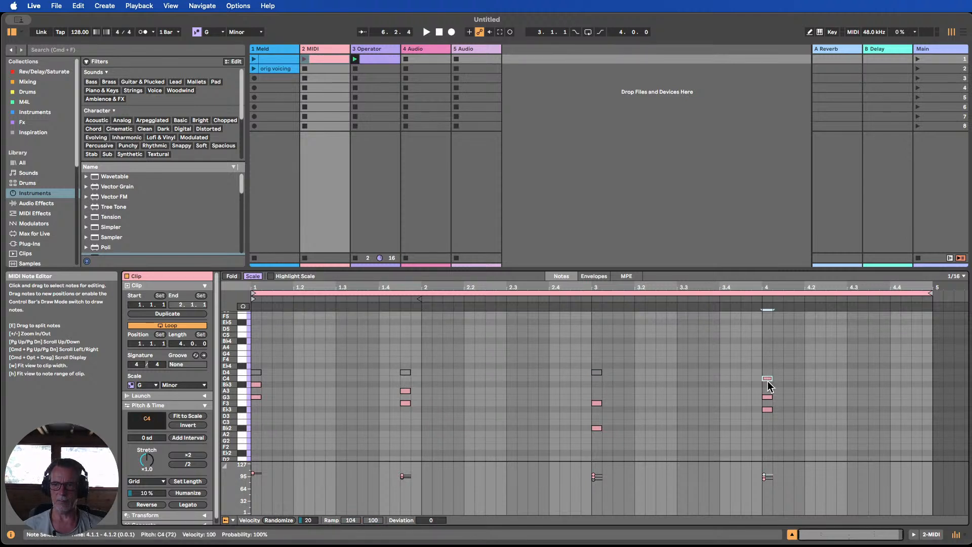
key(0)
Transpose the middle note of all four chords up one octave.
click(255, 384)
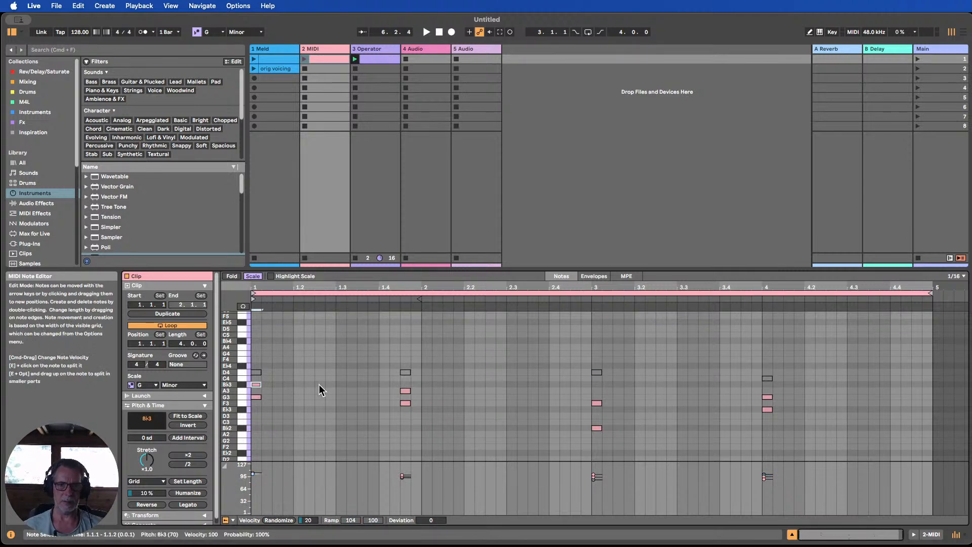
shift+click(409, 390)
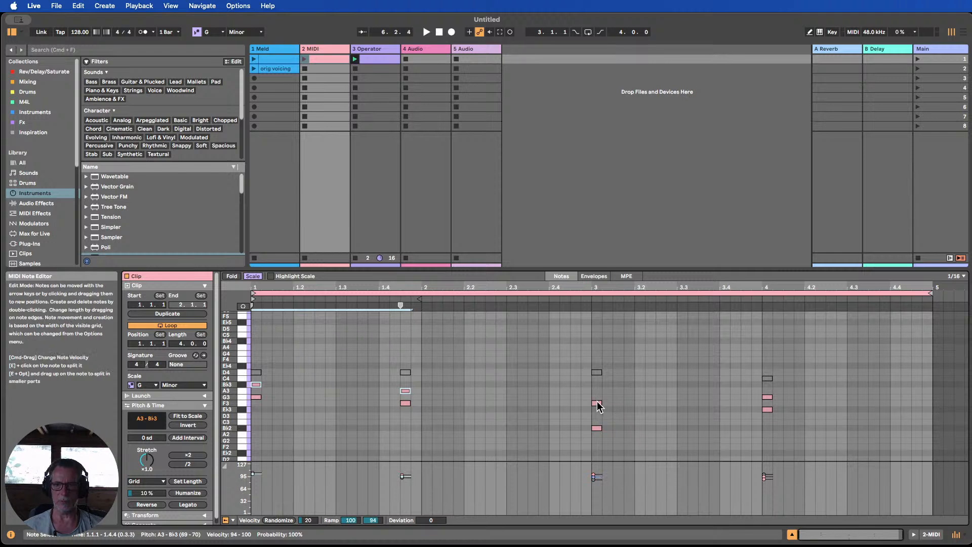
shift+click(596, 404)
shift+click(763, 397)
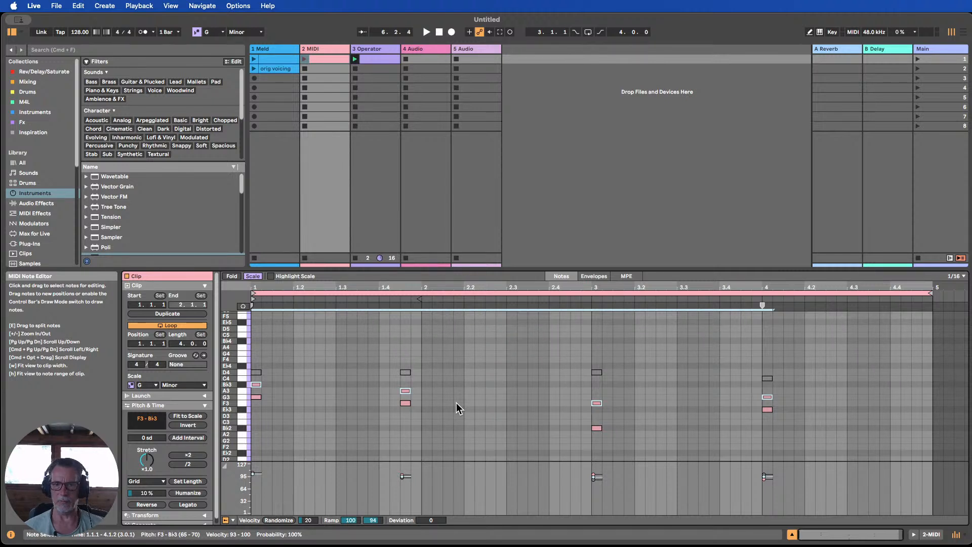
key(shift+Up)
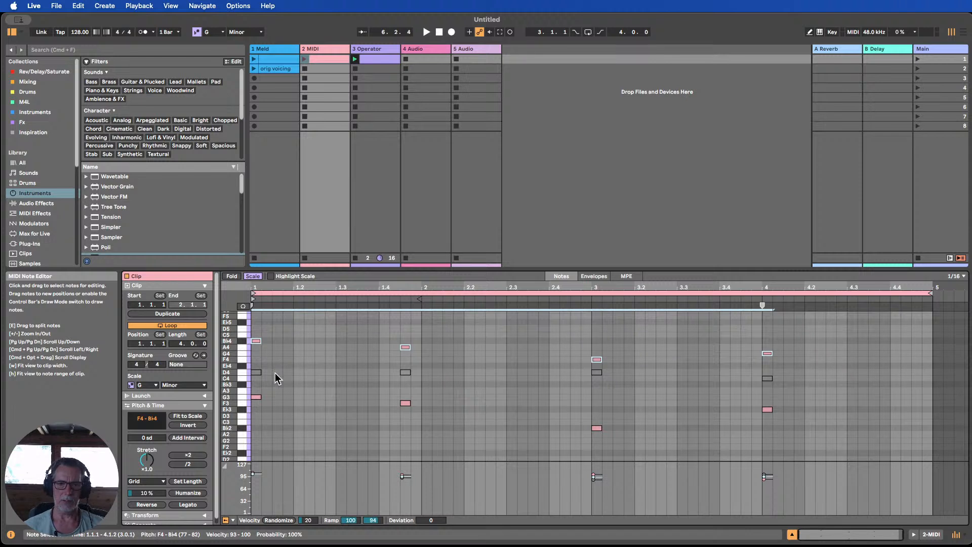
Delete the four deactivated notes, D4 in the first three chords and C4 in the last.
drag(278, 372, 250, 370)
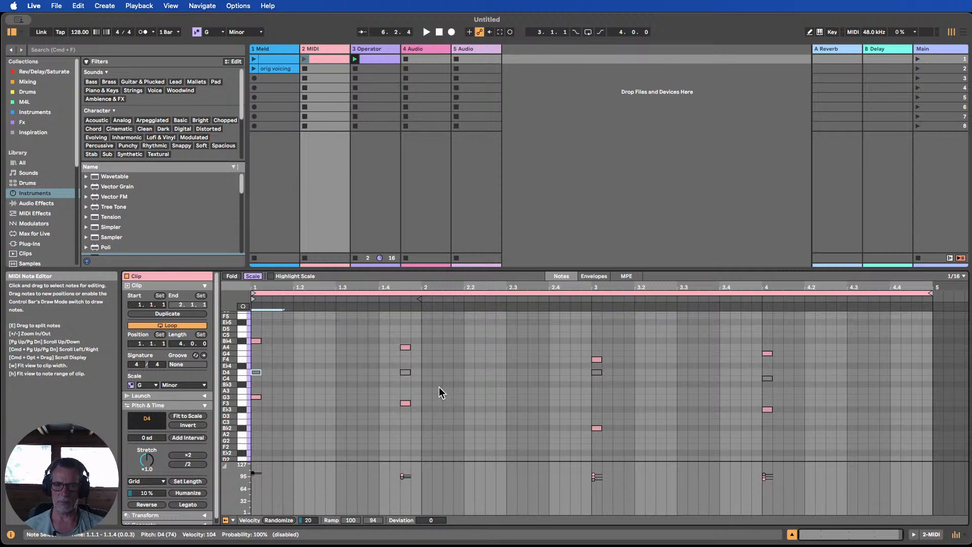
key(Delete)
drag(439, 388, 388, 364)
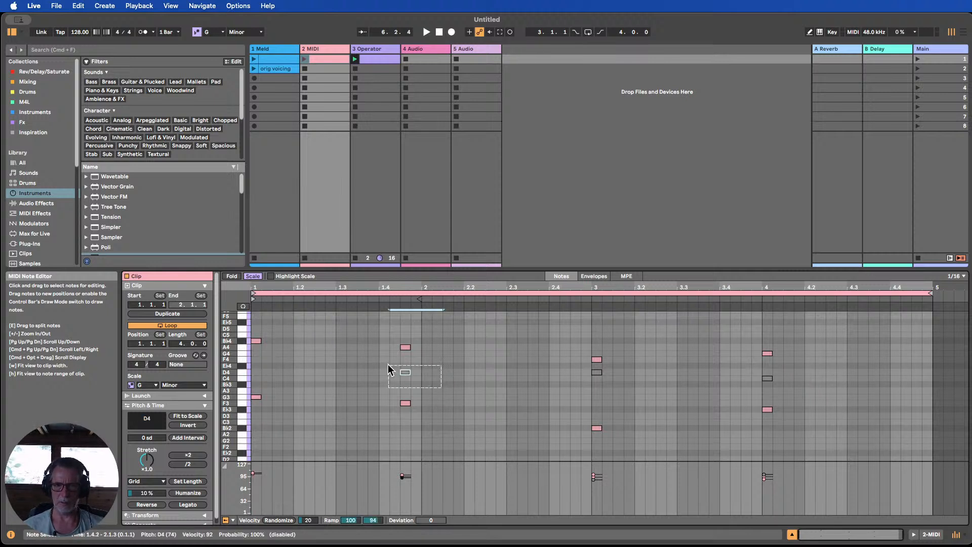
key(Delete)
drag(641, 390, 564, 370)
key(Delete)
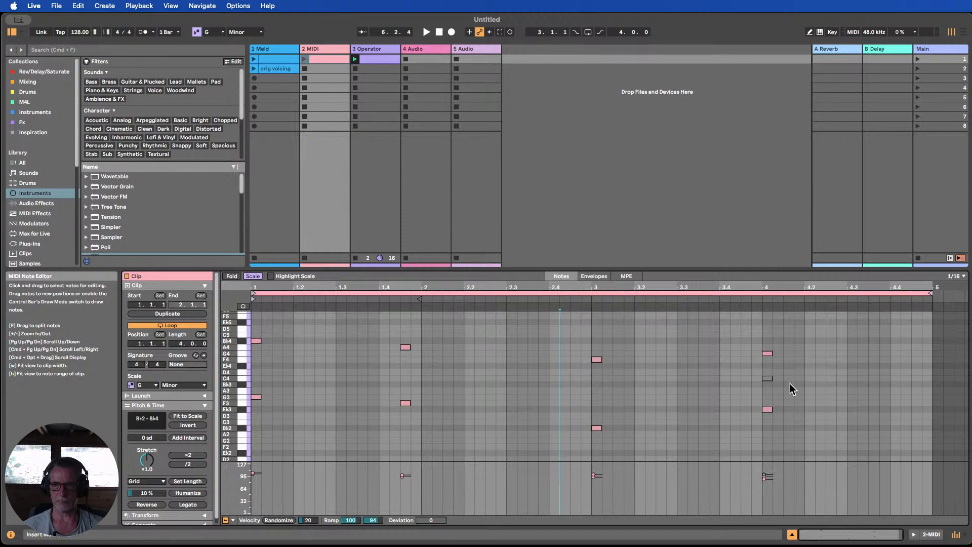
drag(790, 383, 734, 378)
key(Delete)
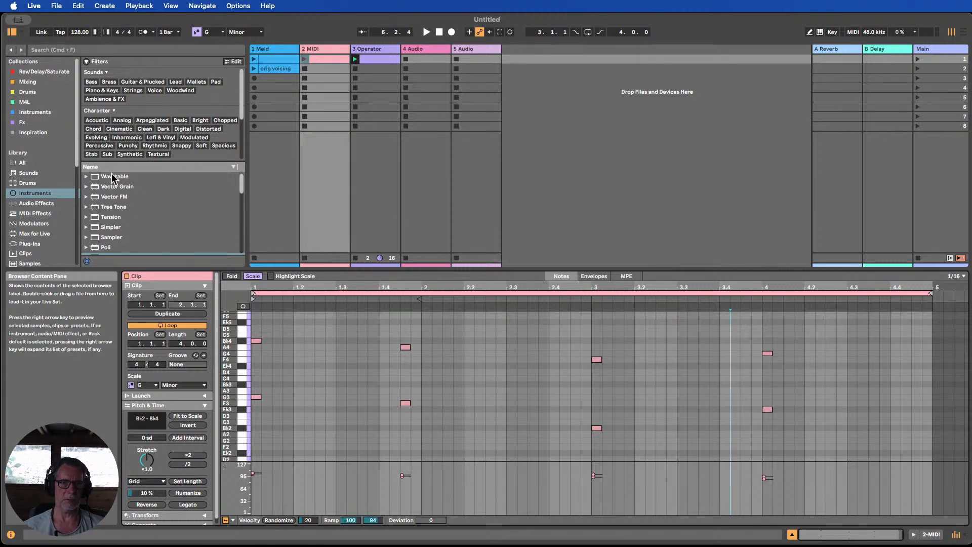
Load Wavetable onto the new MIDI track and lower its volume to -5.0 dB while playing it with the other clips.
drag(112, 176, 316, 138)
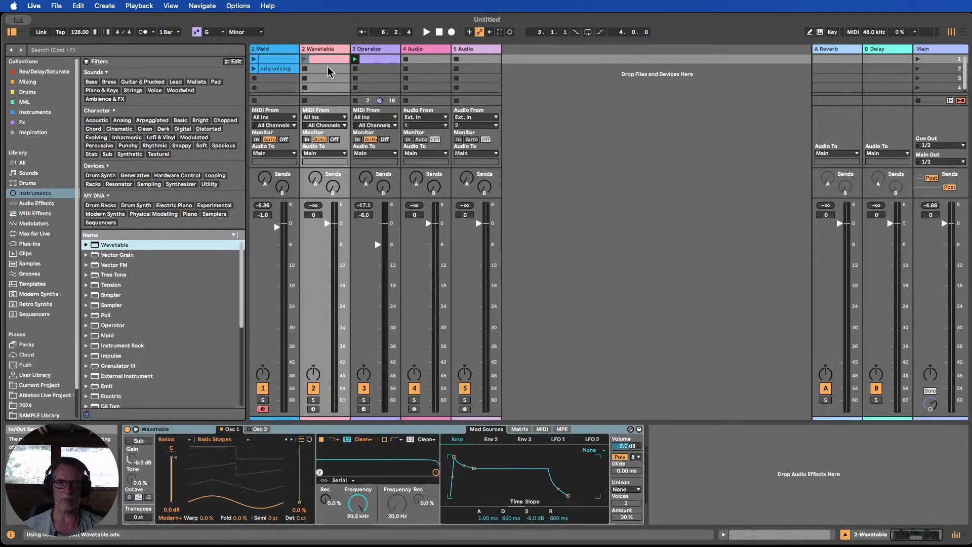
click(304, 58)
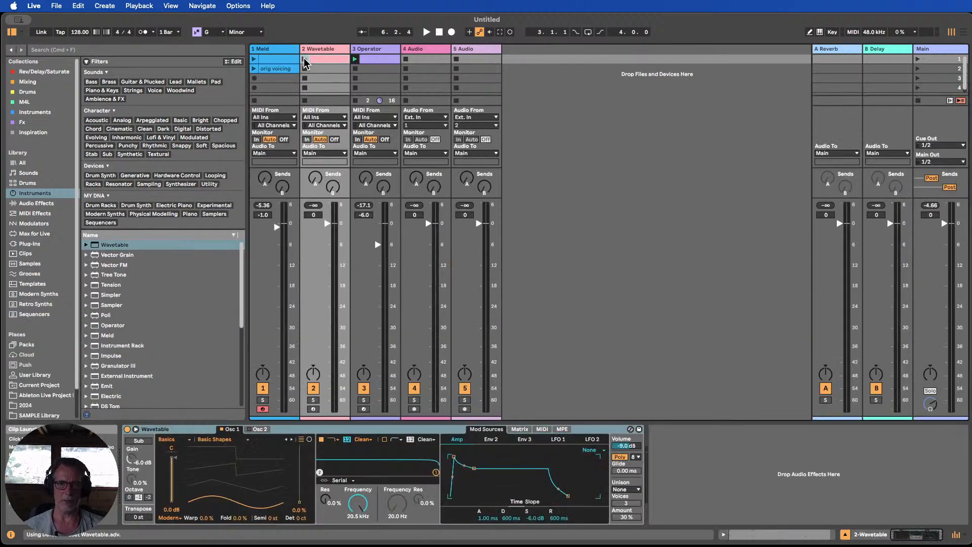
drag(327, 226, 327, 245)
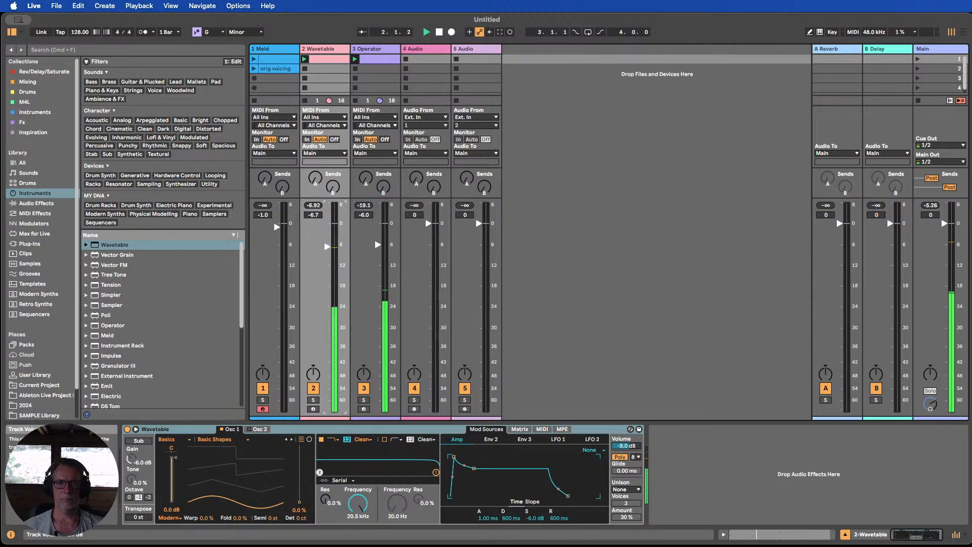
click(254, 59)
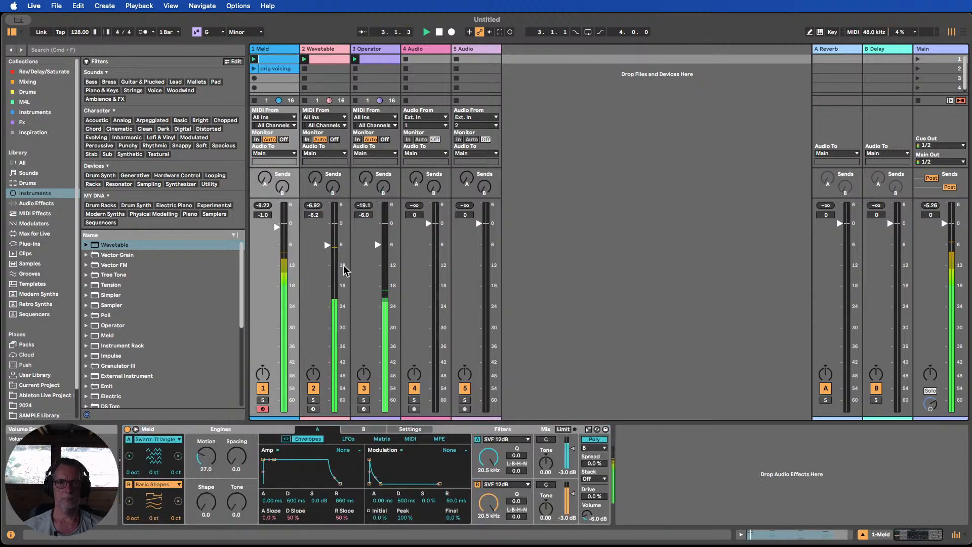
drag(327, 242, 327, 241)
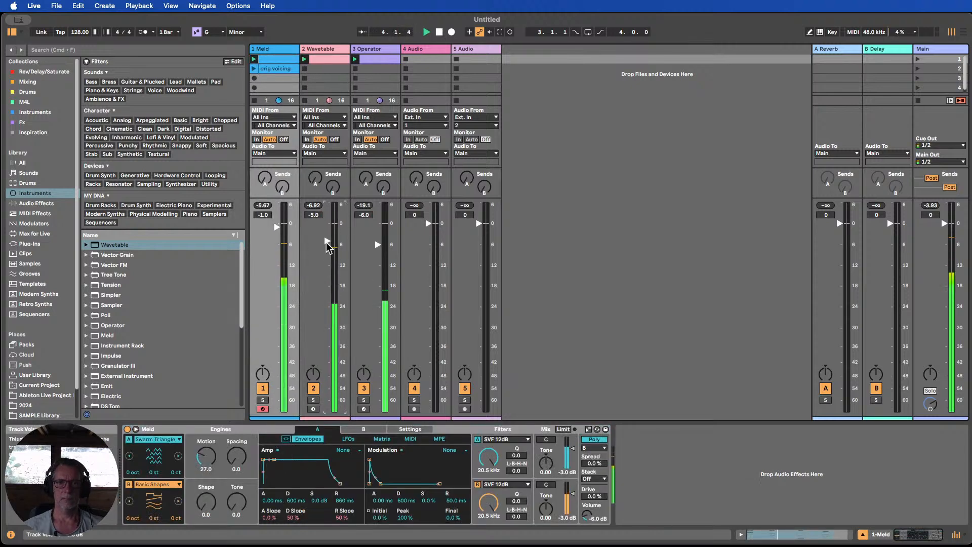
click(439, 32)
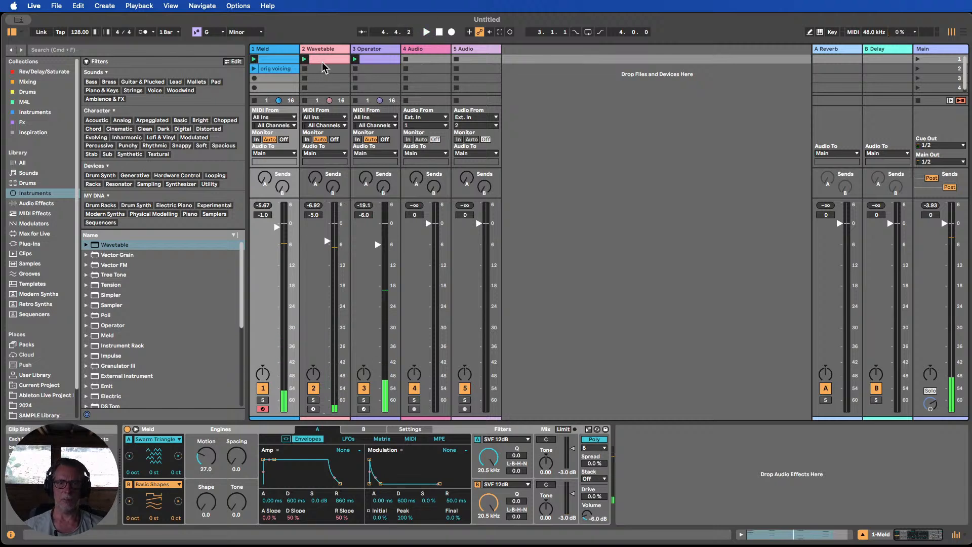
Open the Wavetable clip's notes and examine the note pairs of the chords by selecting them in turn.
double_click(324, 59)
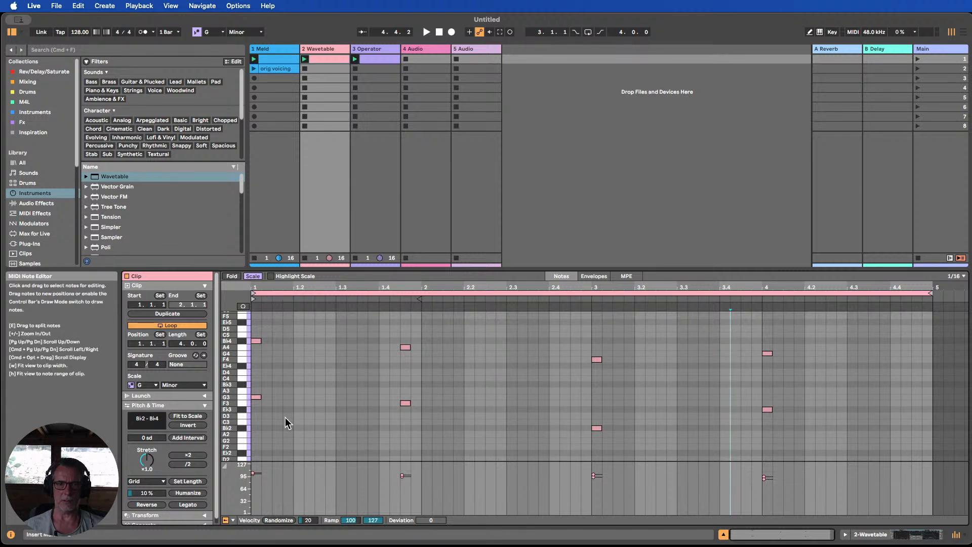
drag(277, 417, 260, 336)
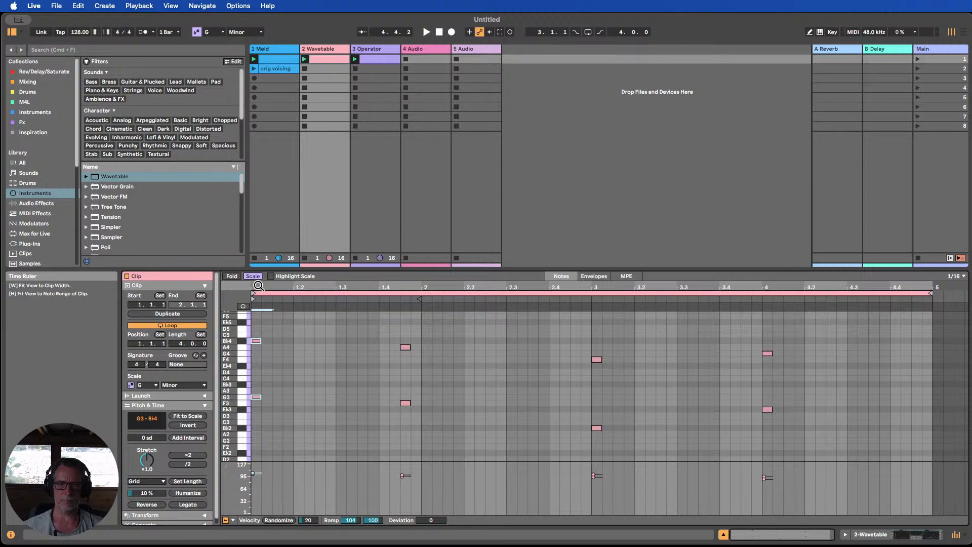
drag(259, 287, 258, 287)
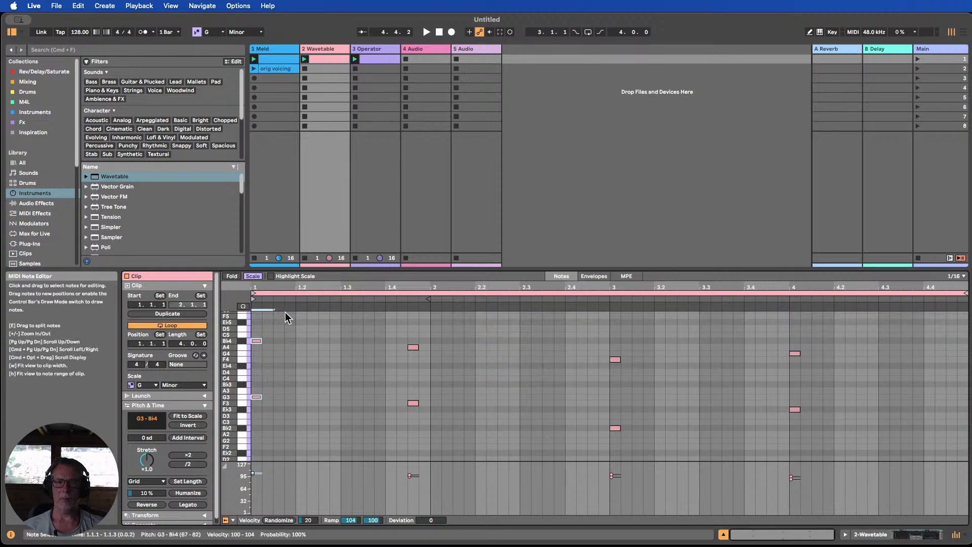
drag(276, 424, 251, 322)
drag(434, 424, 398, 336)
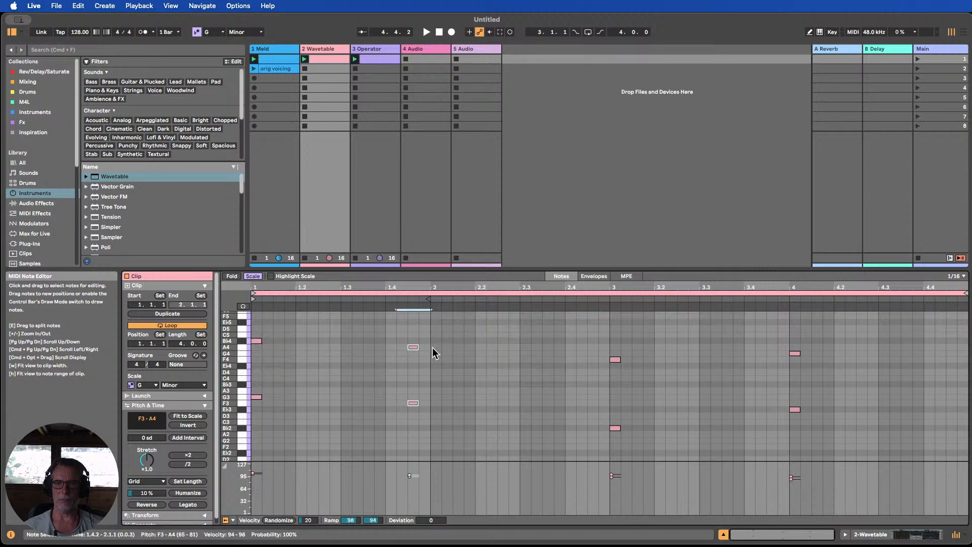
drag(836, 426, 775, 322)
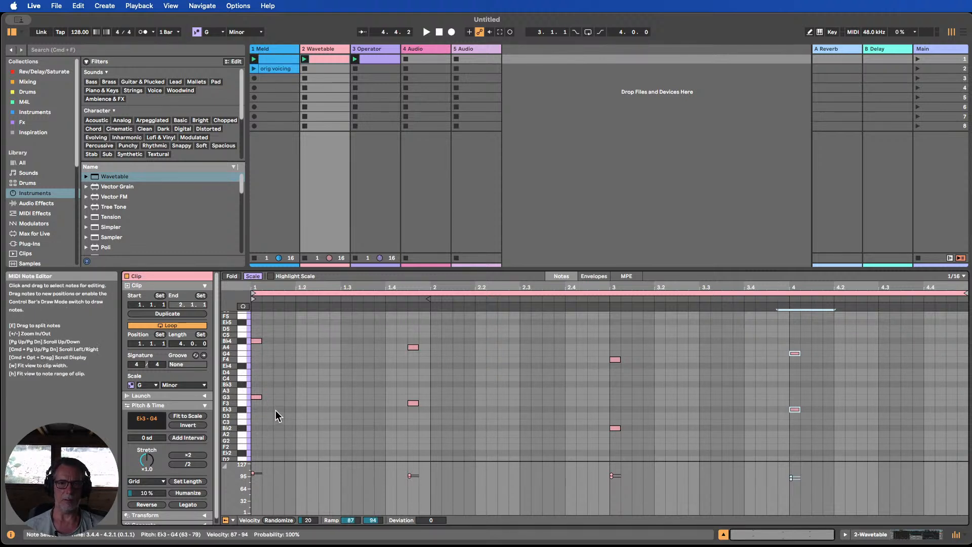
Shift the first chord's two notes, G3 and Bb4, one sixteenth later to 1.1.2.
drag(277, 417, 248, 329)
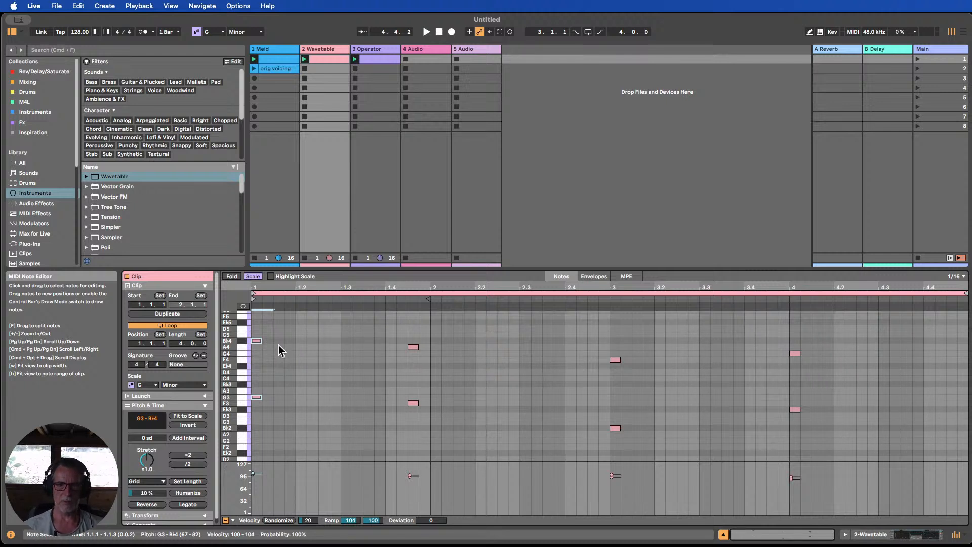
key(Right)
key(Right)
key(Right)
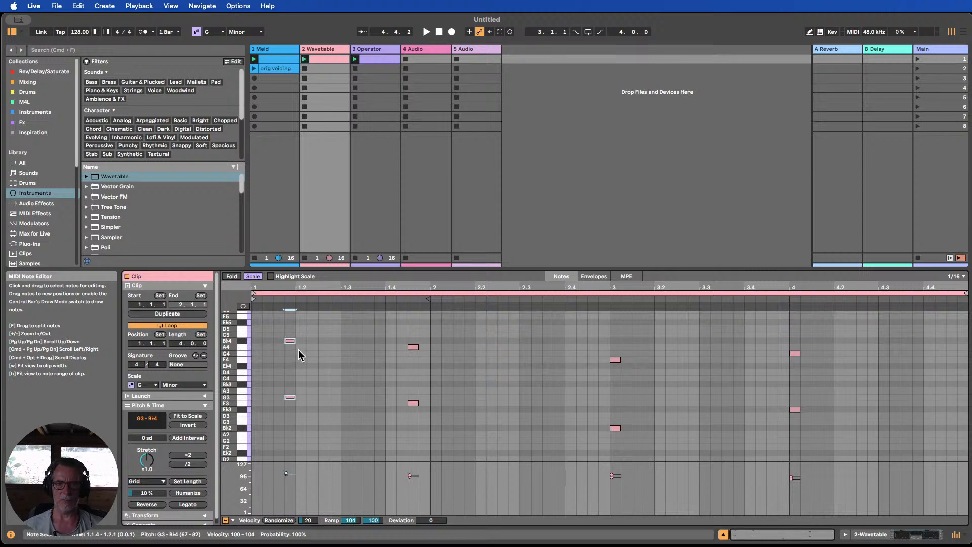
key(Left)
key(Left)
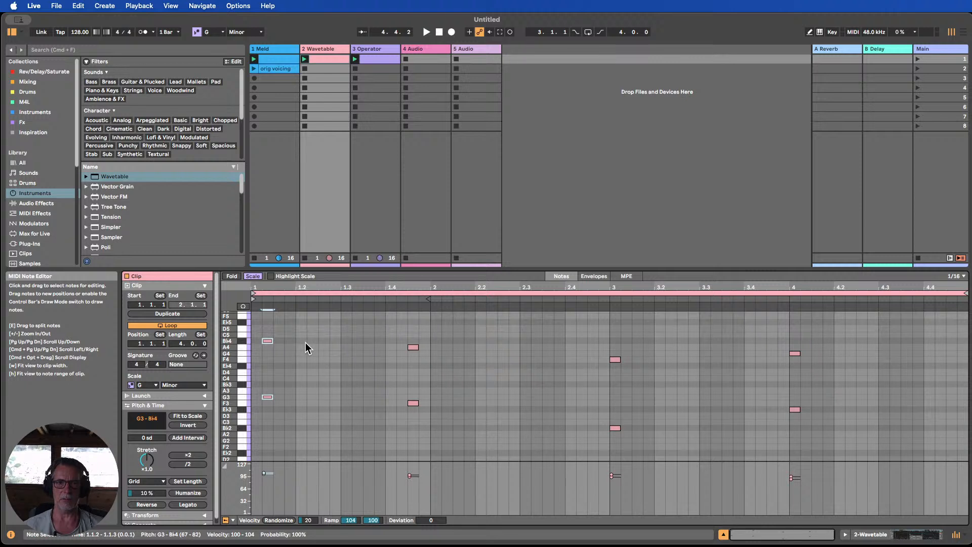
key(Right)
key(Left)
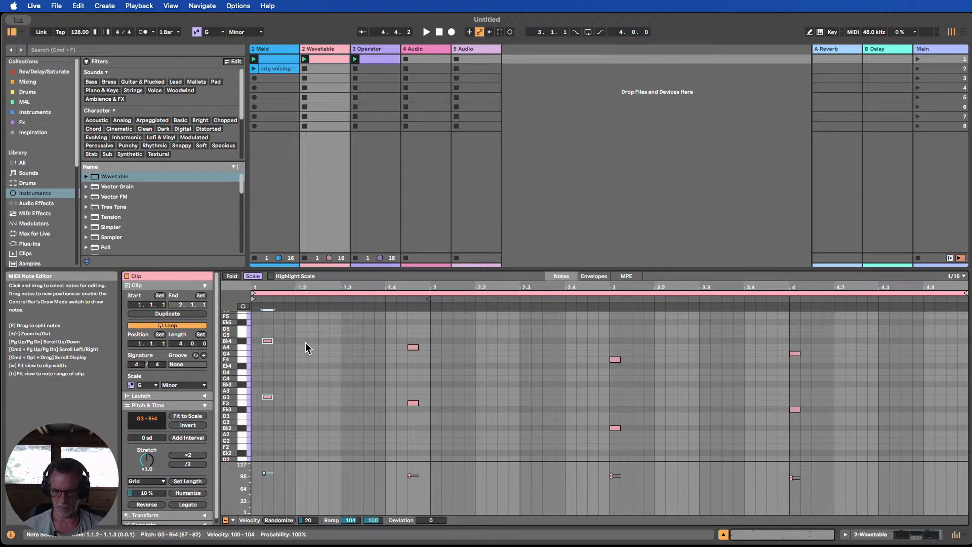
key(Right)
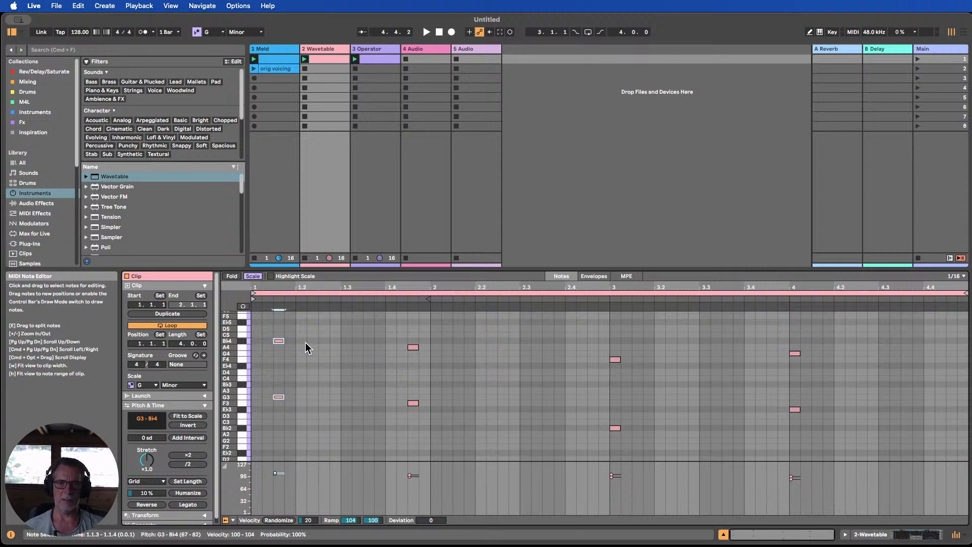
key(Right)
key(Left)
key(Left)
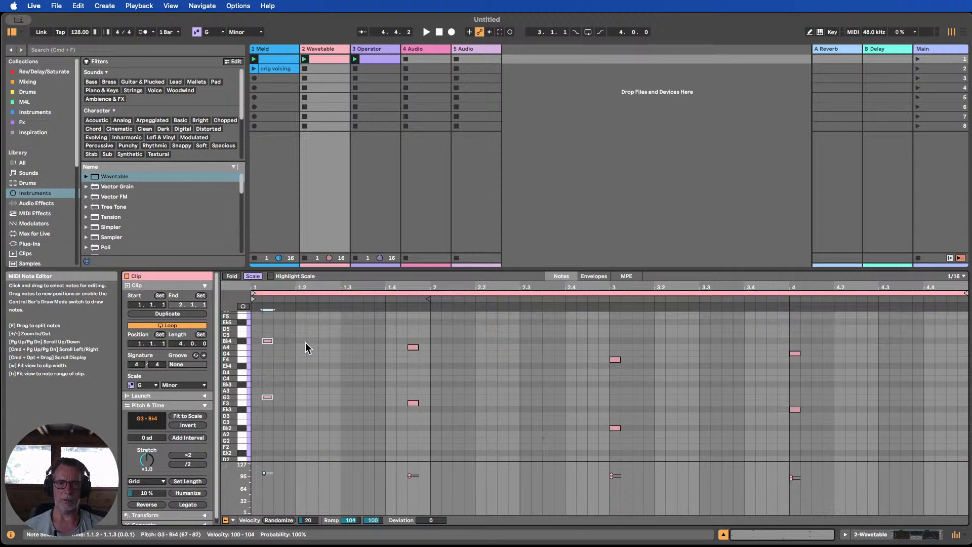
Duplicate the first chord's G3 and Bb4 pair, place the copy at 1.2.3, and play the Wetable clip to check it.
click(305, 59)
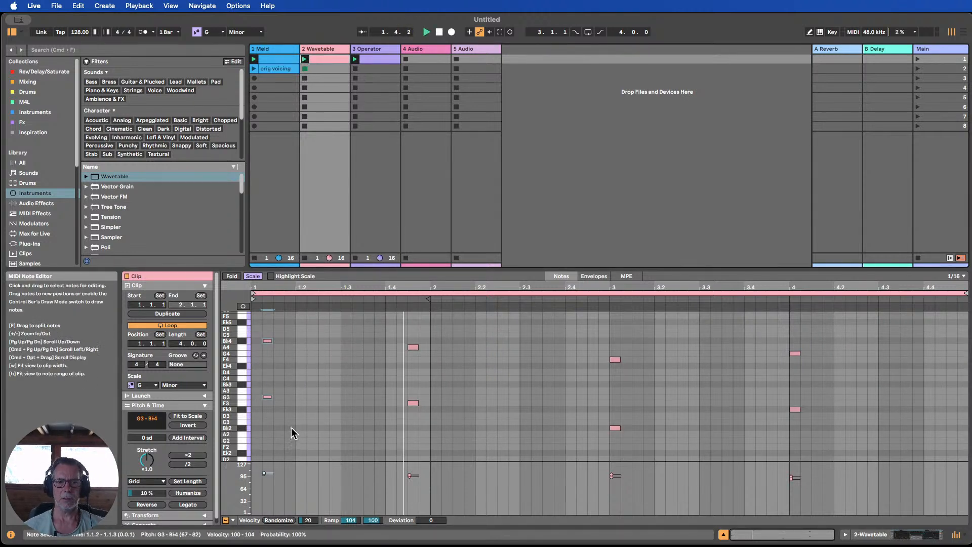
click(439, 32)
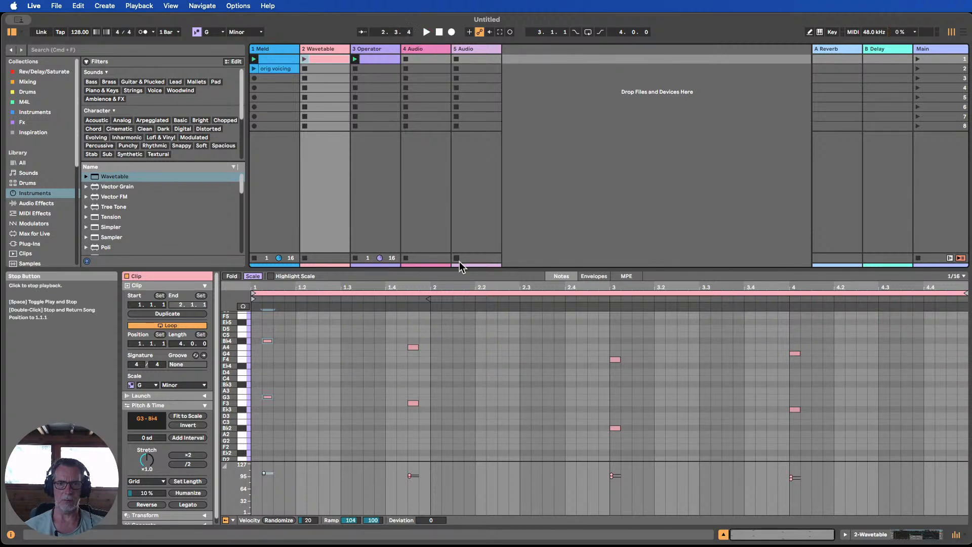
drag(268, 427, 266, 314)
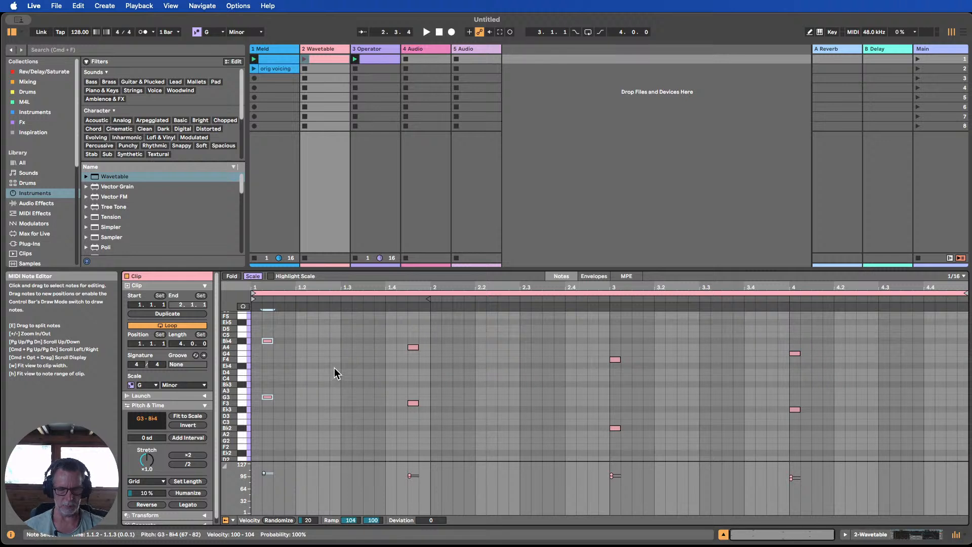
key(super+d)
key(Right)
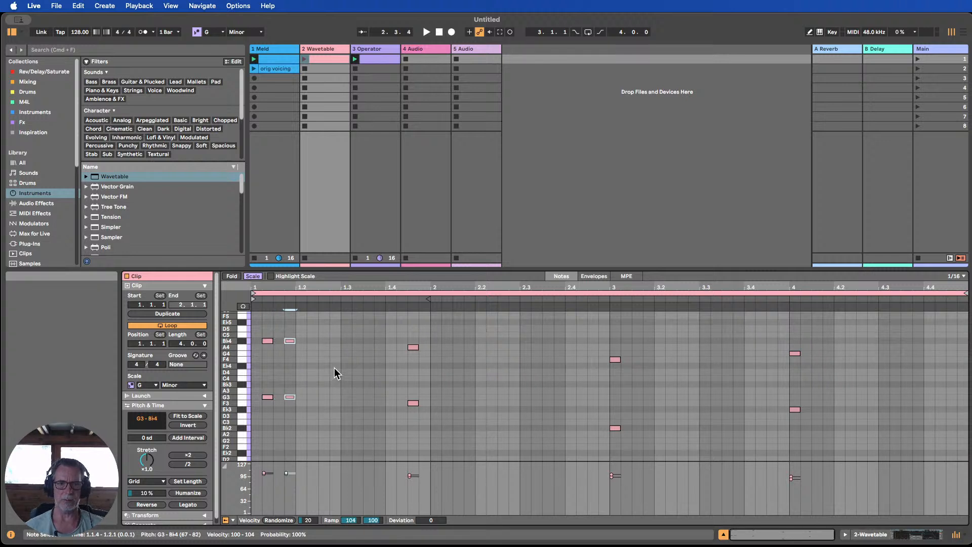
key(Right)
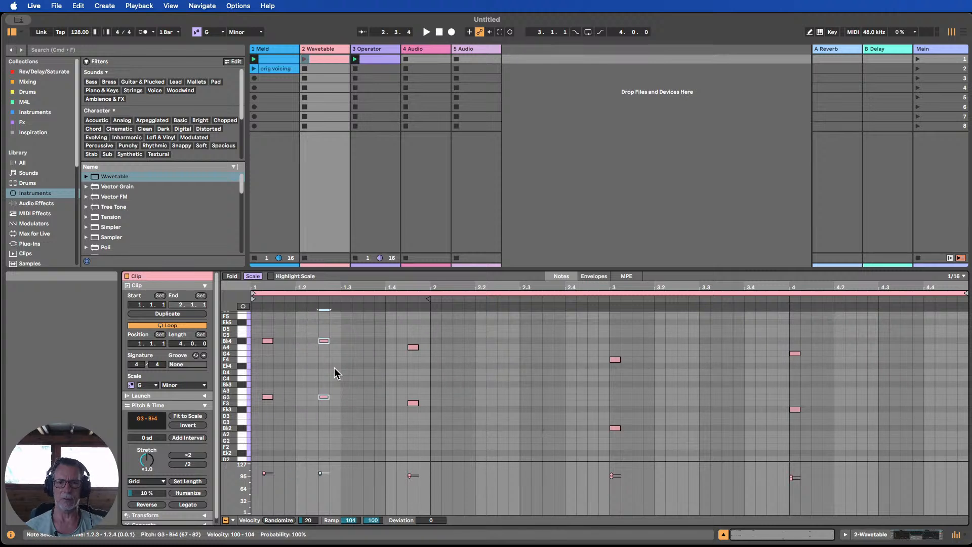
click(304, 59)
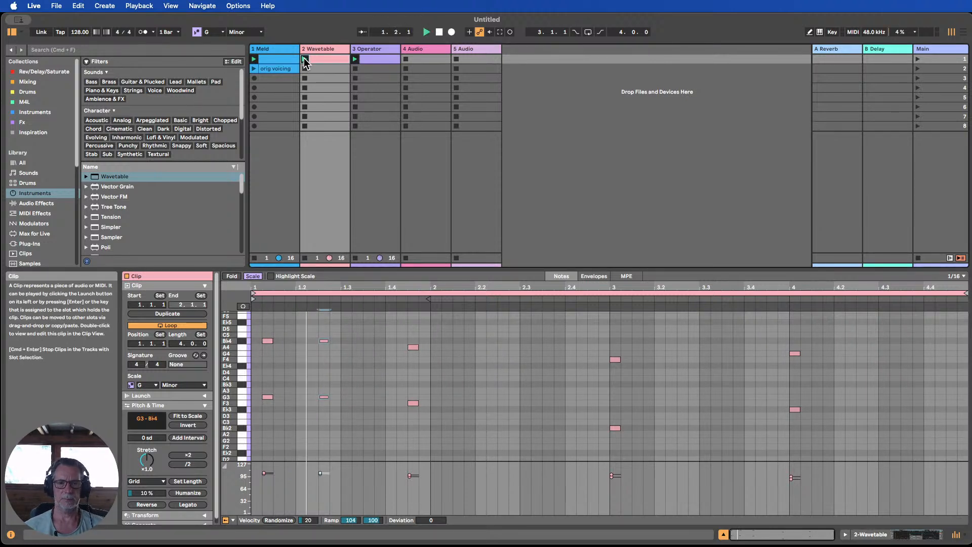
click(439, 32)
Duplicate the G3 and Bb4 pair at 1.2.3, place the copy at 1.3.4, and listen to the result.
drag(344, 412, 318, 324)
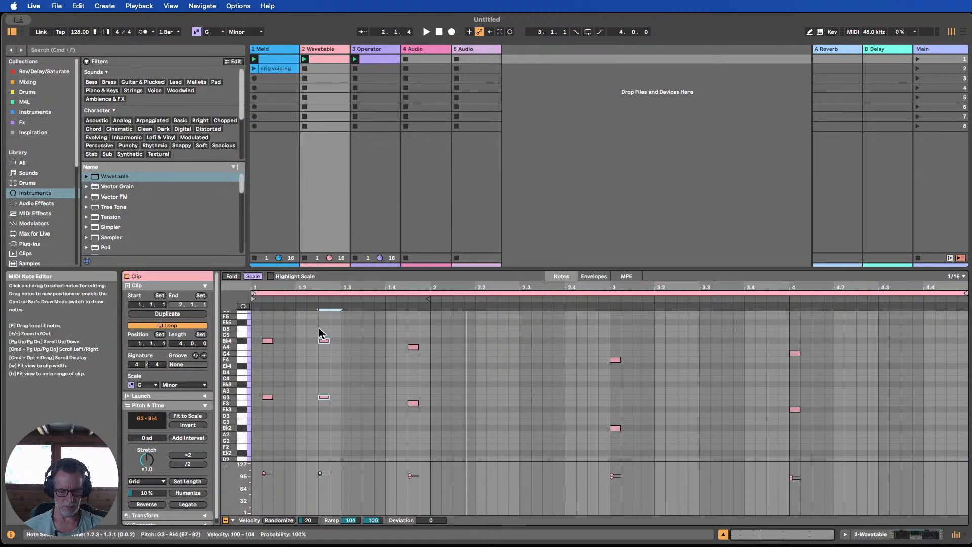
key(super+d)
key(Right)
key(Right)
key(Right)
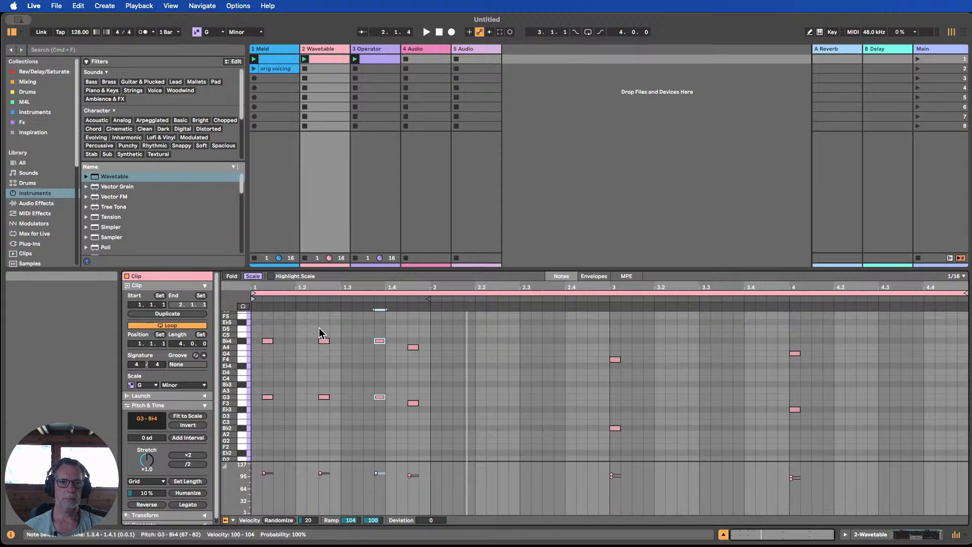
click(429, 210)
key(space)
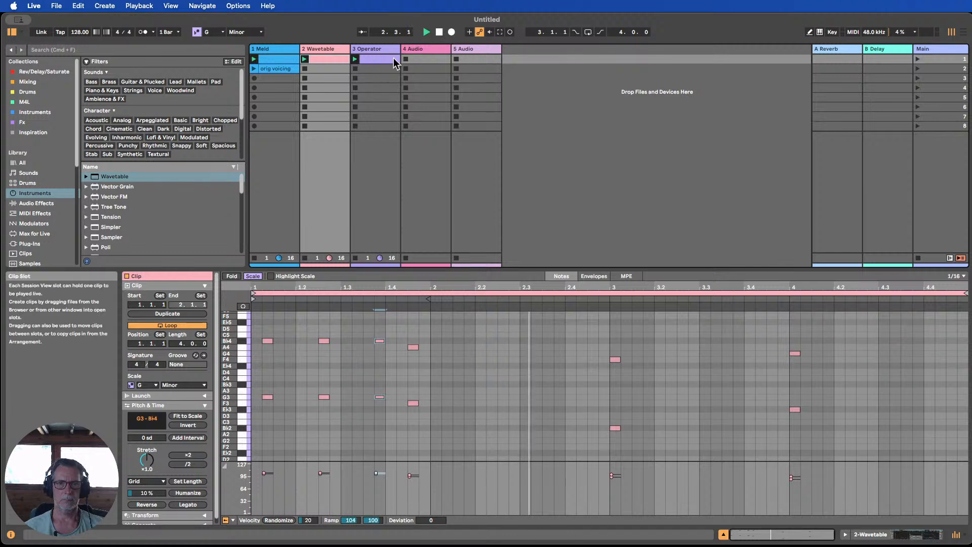
click(440, 32)
Duplicate the second chord's F3 and A4 pair, place the copy at 2.1.3, and play the Wavetable clip to check the timing.
drag(412, 422, 414, 312)
key(super+d)
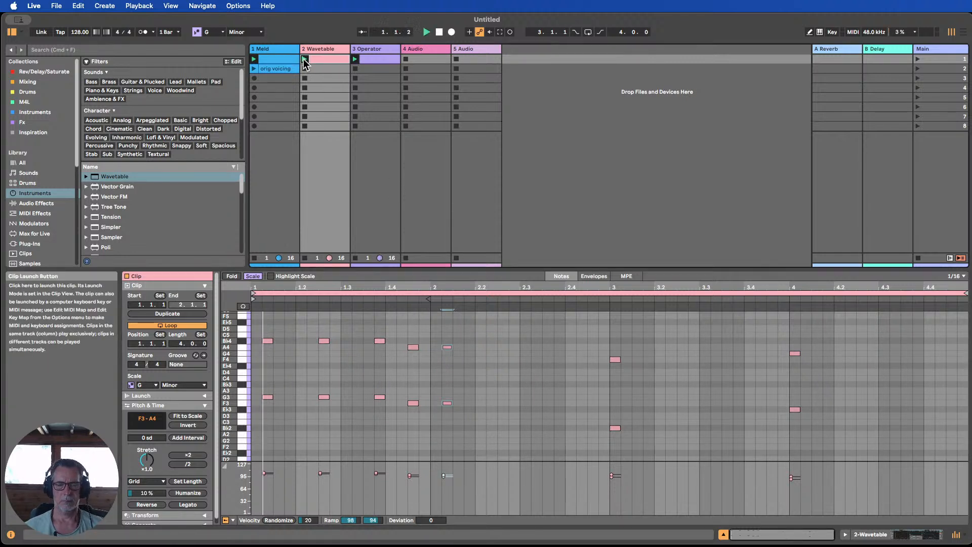
click(328, 138)
key(space)
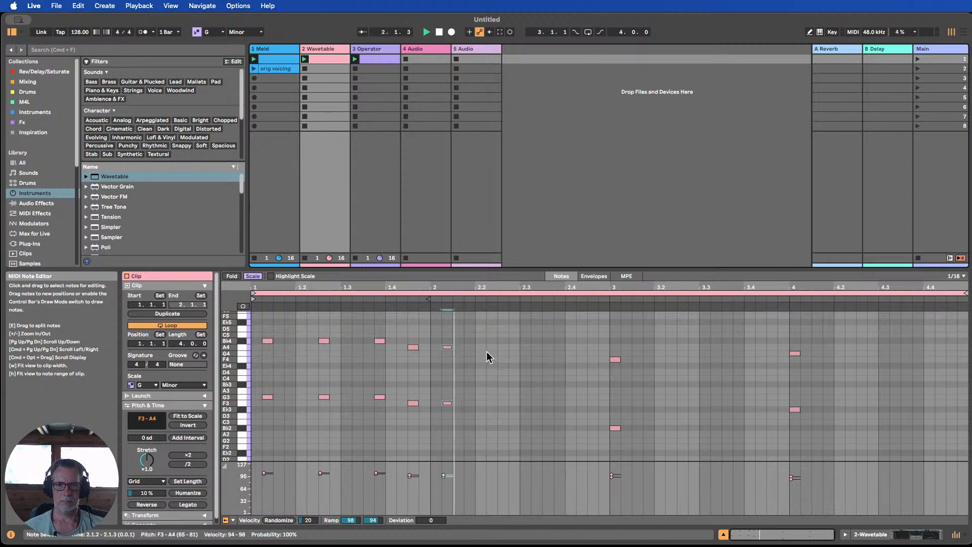
click(398, 157)
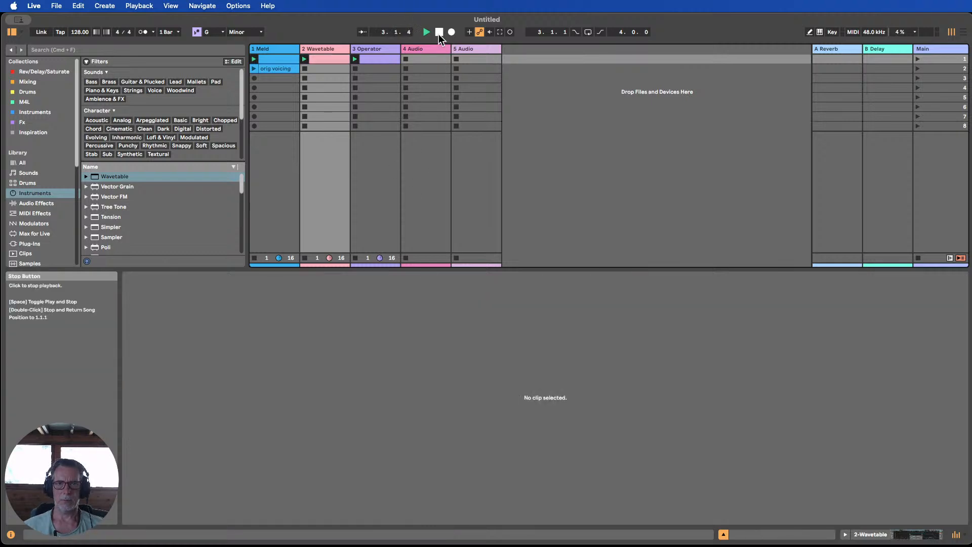
key(space)
click(321, 58)
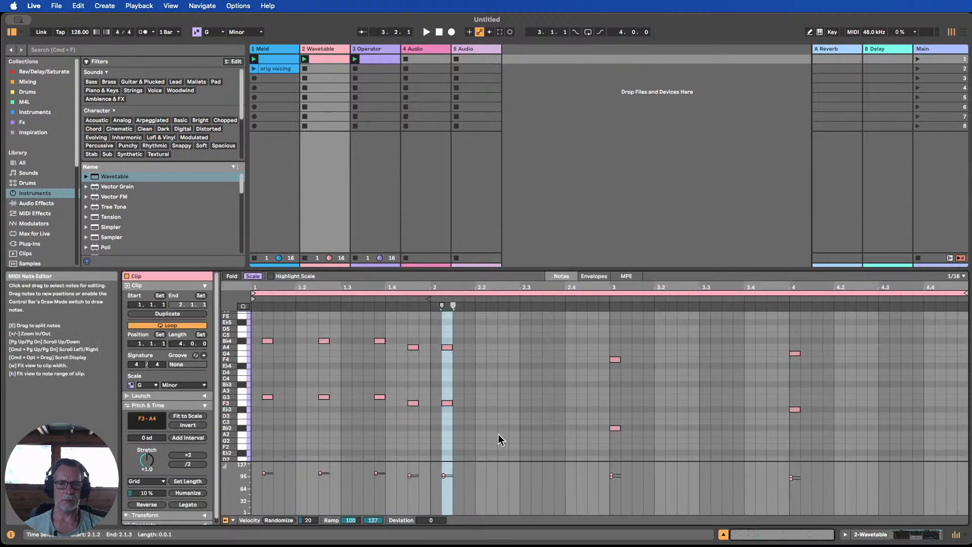
drag(497, 435, 434, 329)
key(Right)
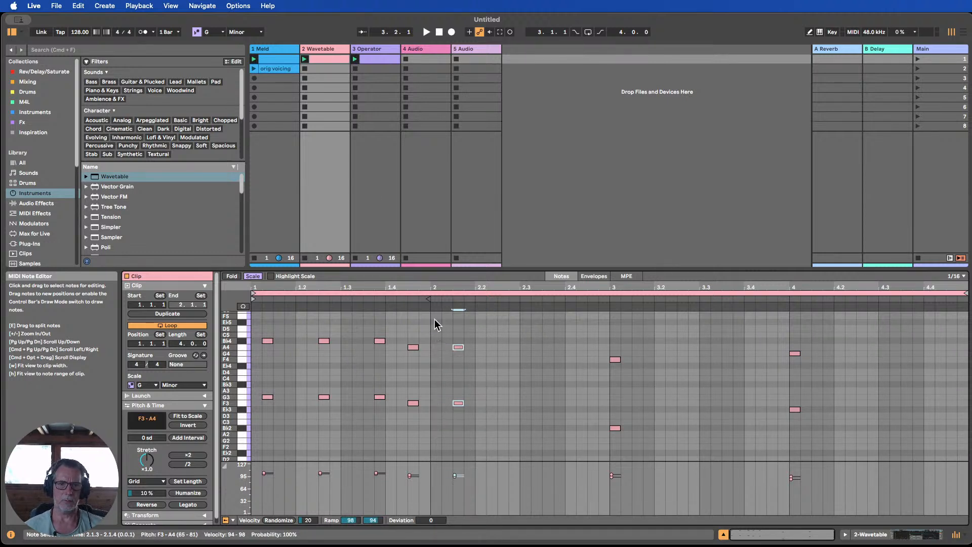
click(305, 59)
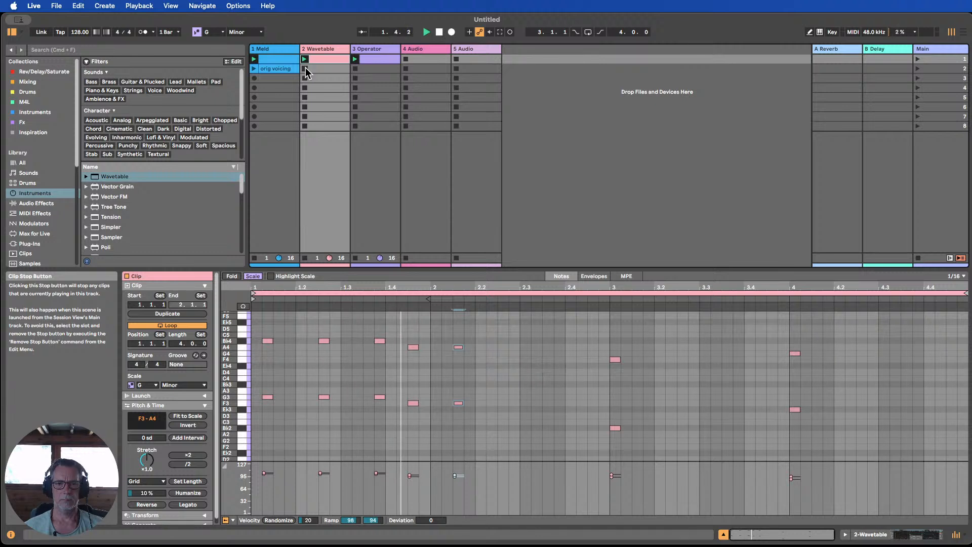
Duplicate the F3 and A4 pair at 2.1.3 and place the copy at 2.2.4 while the clip plays.
drag(476, 428, 453, 344)
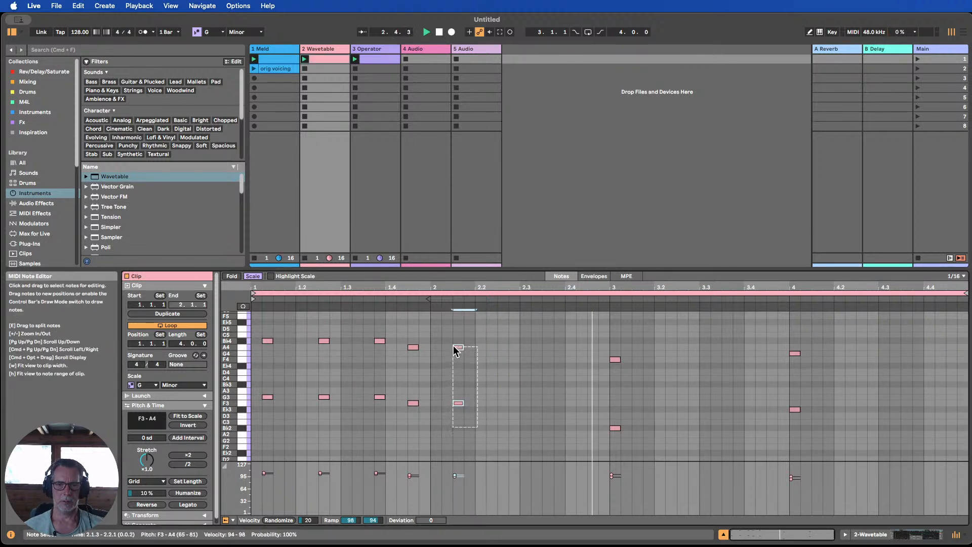
key(super+d)
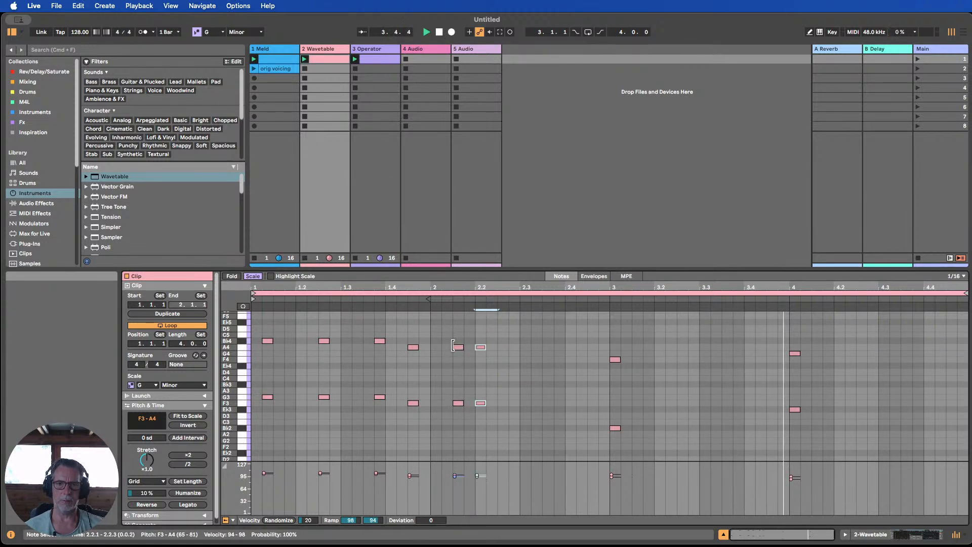
key(Right)
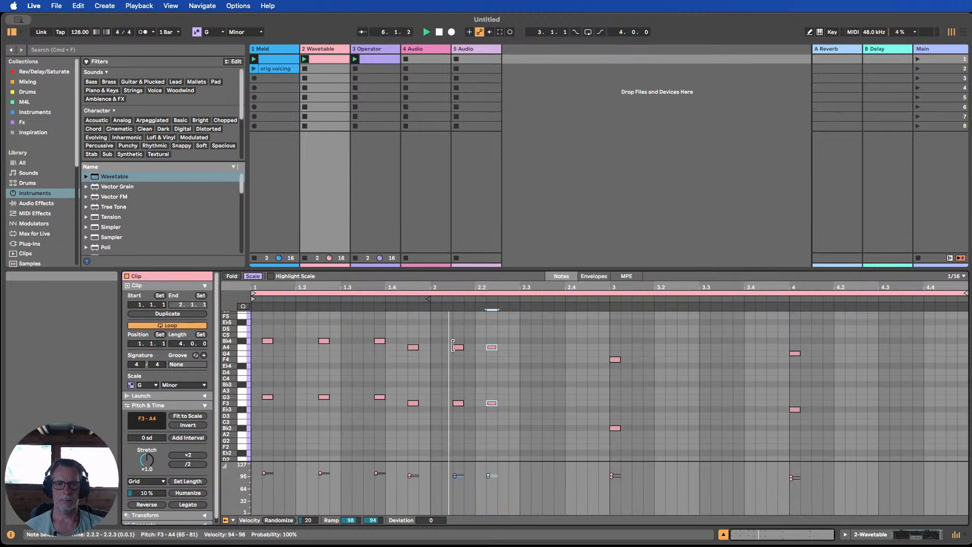
key(Right)
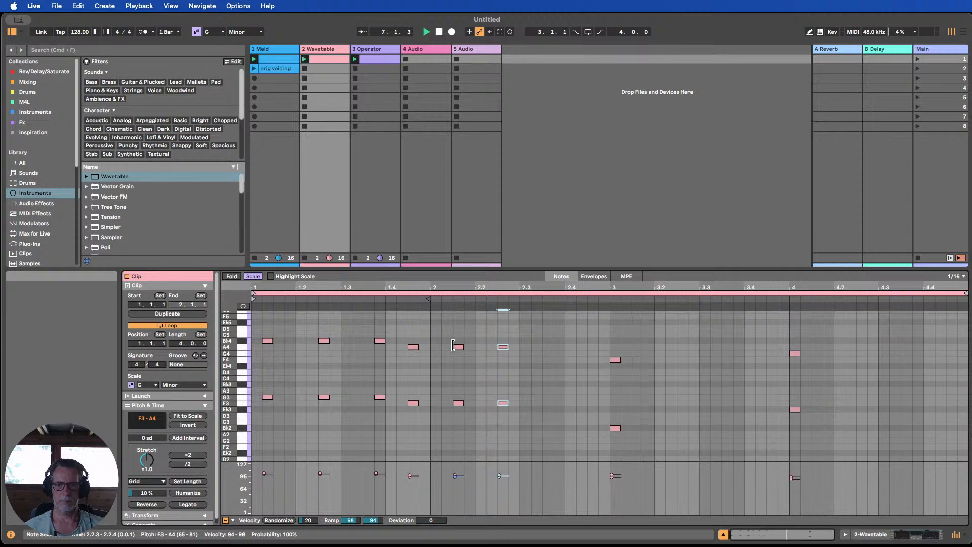
key(Right)
Add two more copies of the F3 and A4 pair at 2.3.3 and 2.4.2.
key(super+d)
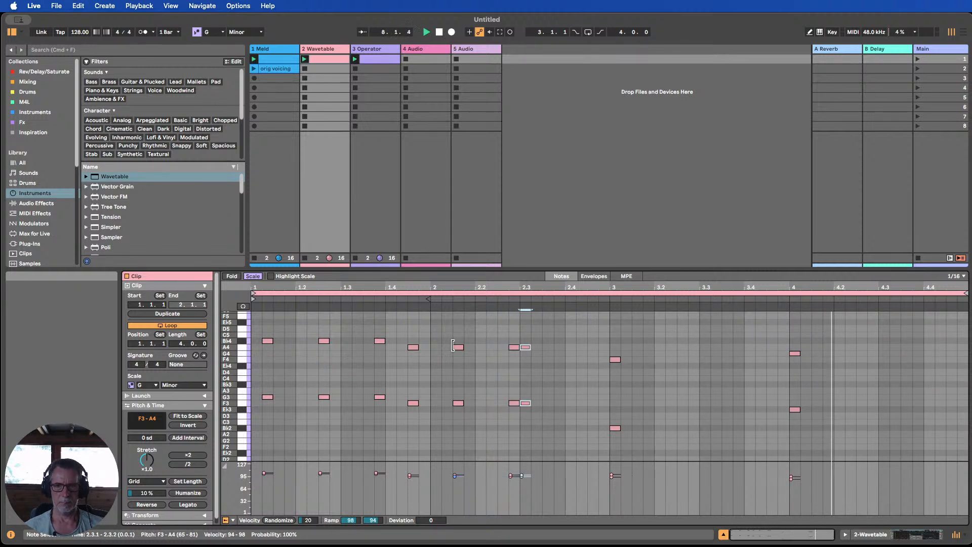
key(Right)
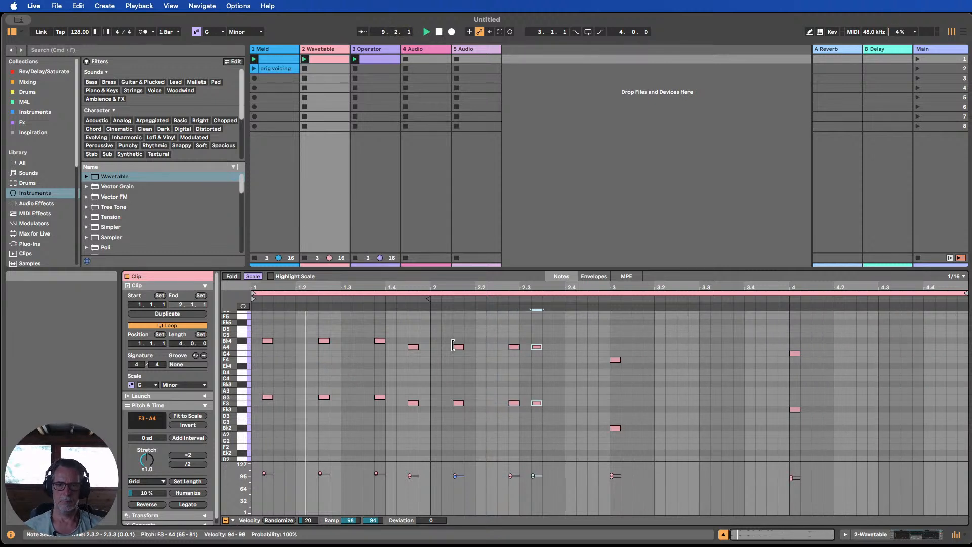
drag(512, 445, 512, 335)
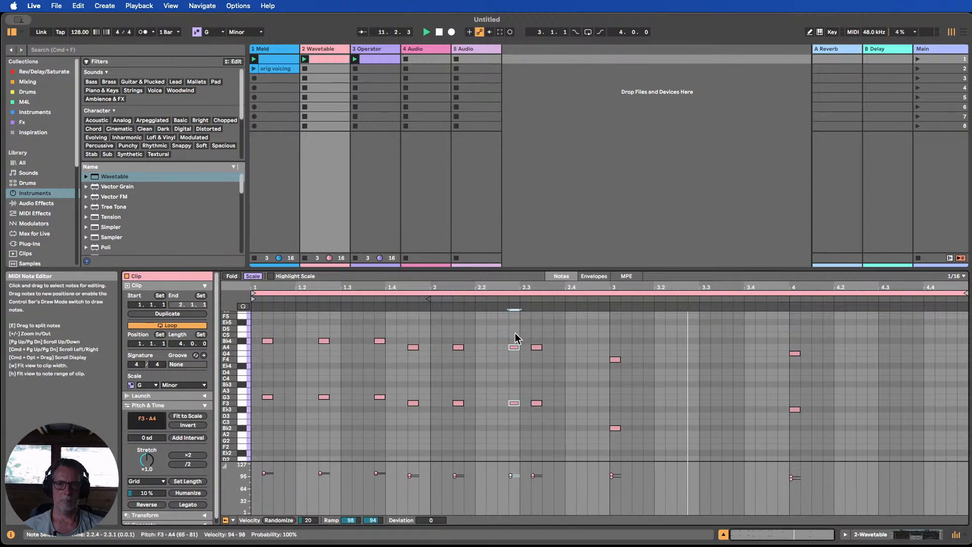
drag(545, 430, 542, 324)
key(Right)
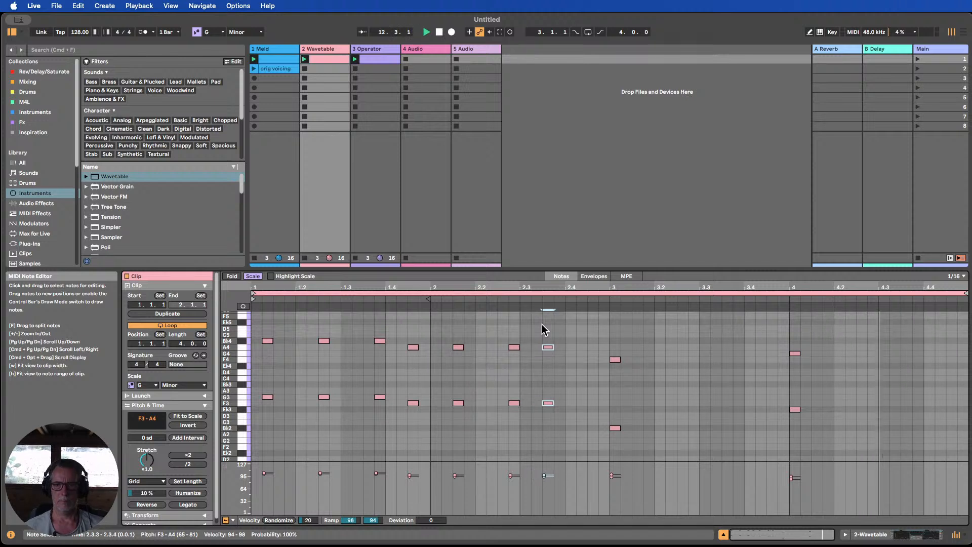
key(super+d)
key(Right)
key(Right)
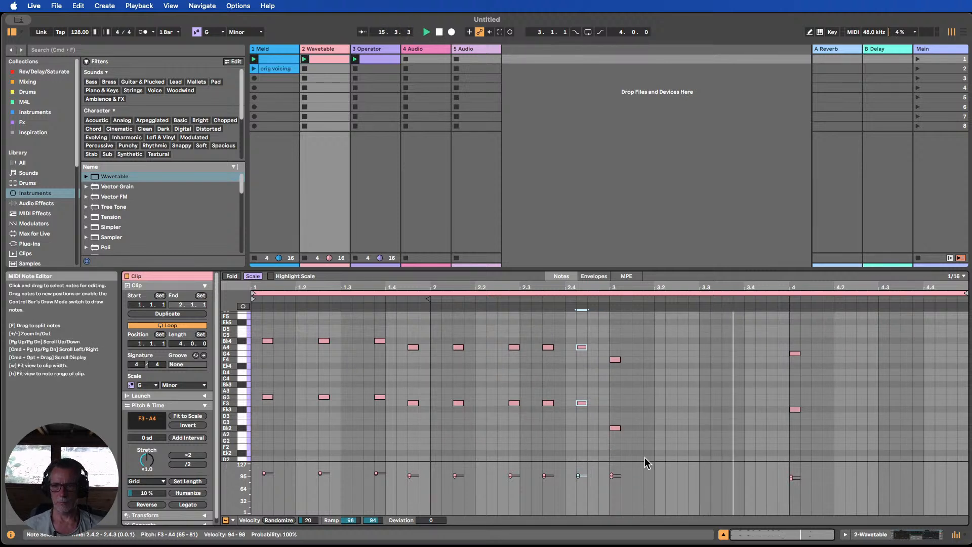
Duplicate the third chord's Bb2 and F4 pair twice, placing the copies at 3.1.4 and 3.2.2.
drag(643, 434, 607, 348)
key(super+d)
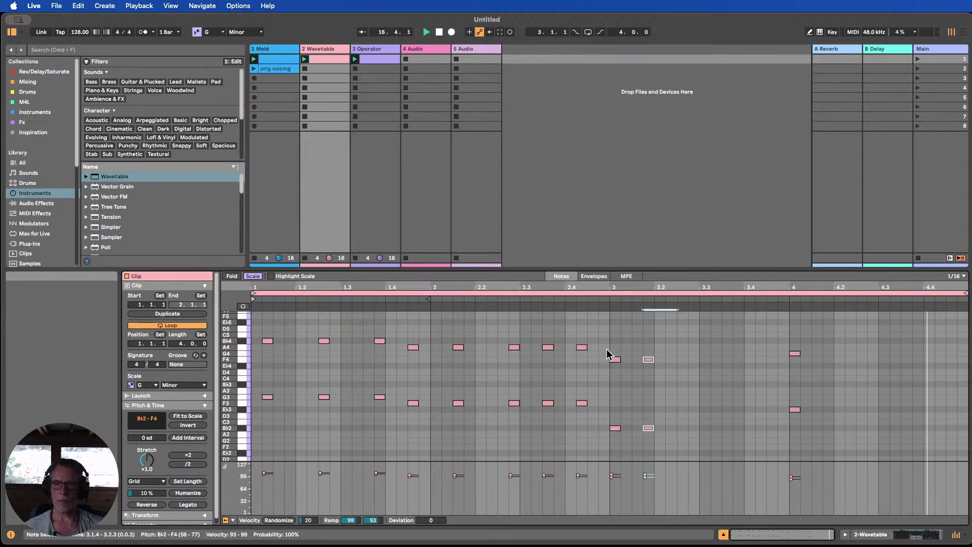
key(super+d)
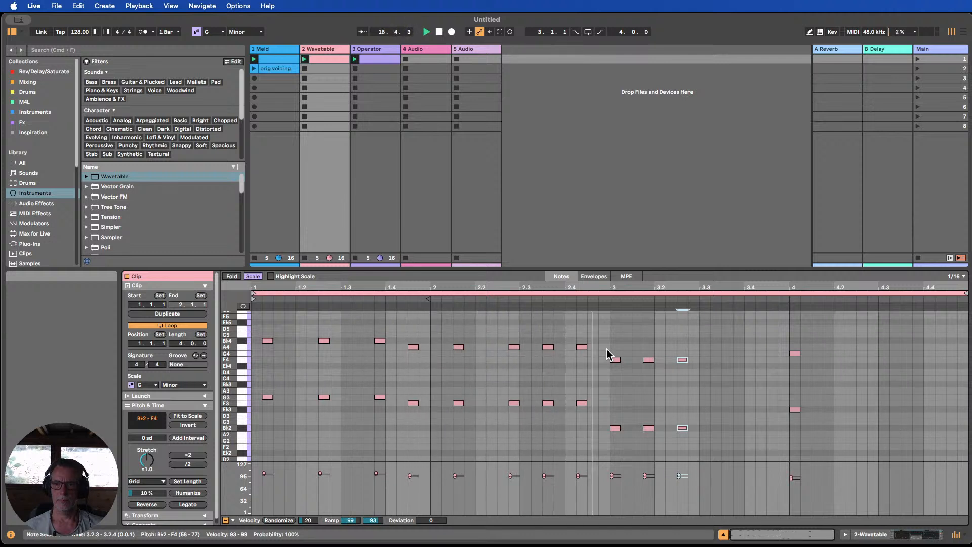
key(Left)
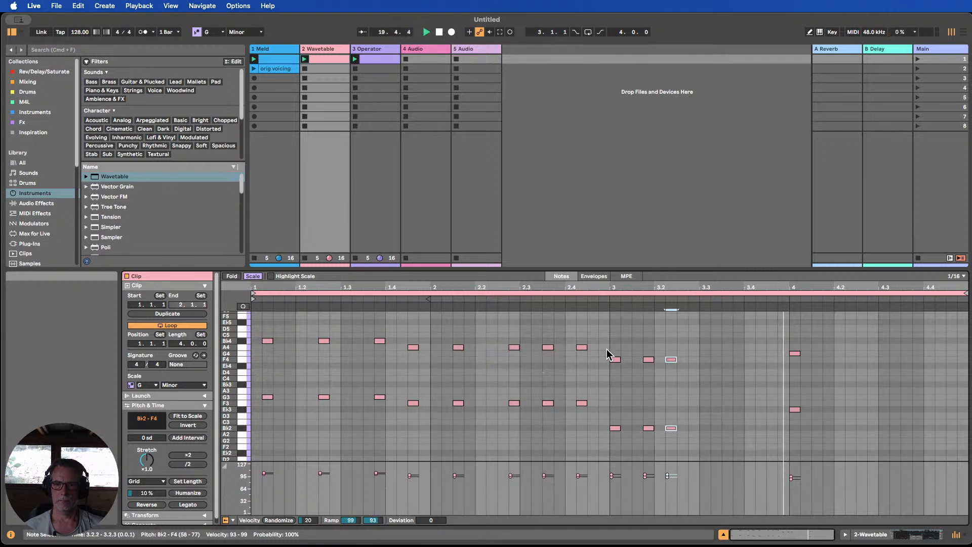
Duplicate the Bb2 and F4 pair at 3.2.2 and place the copy at 3.3.3.
key(super+d)
key(Right)
key(Right)
key(Right)
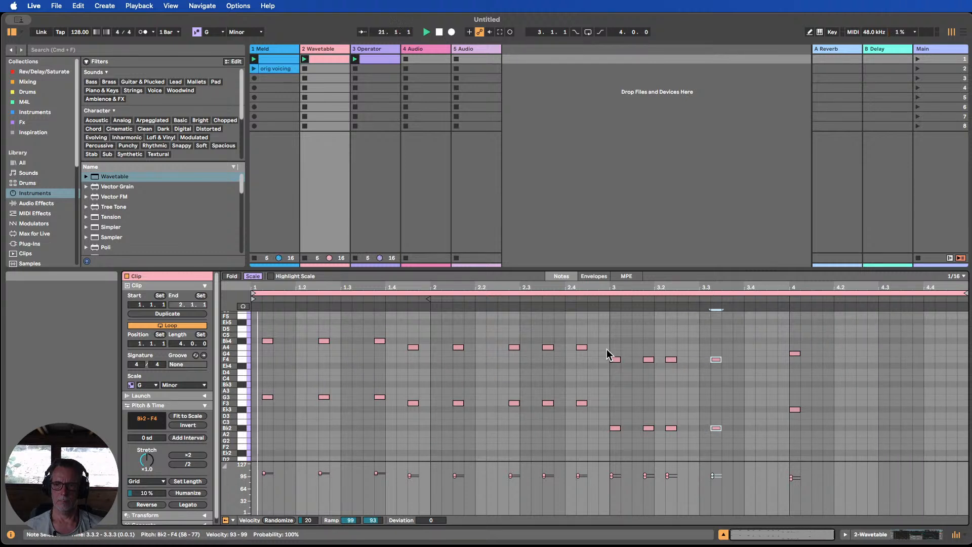
key(Right)
Add another Bb2 and F4 copy at 3.4.2 and shift the pair at 3.2.2 one sixteenth later to 3.2.3.
key(super+d)
key(Right)
key(Right)
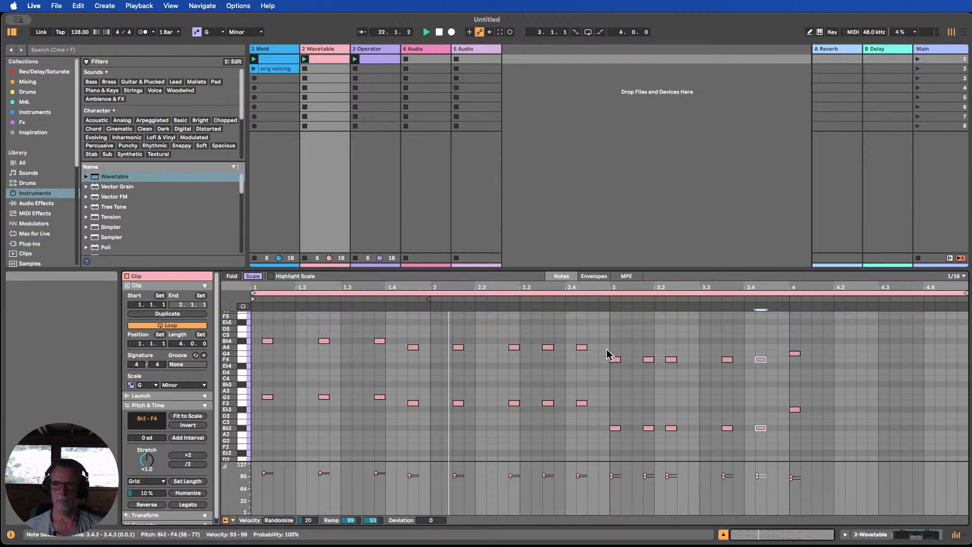
key(Right)
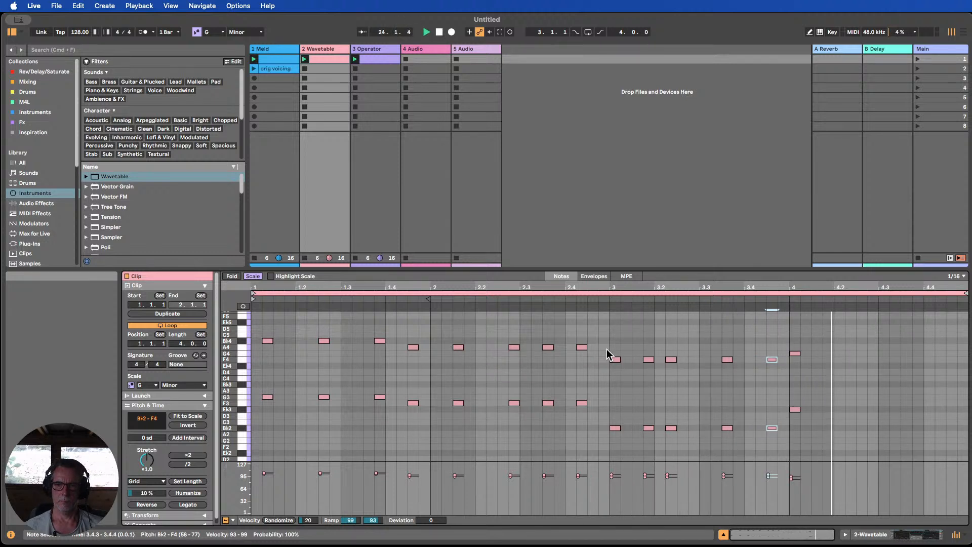
key(Left)
drag(681, 458, 661, 330)
key(Right)
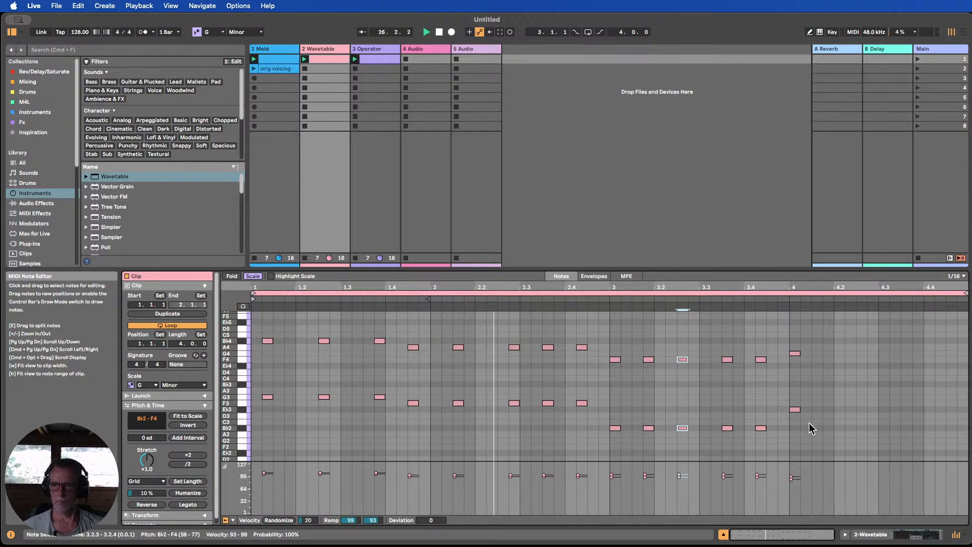
Duplicate the last chord's Eb3 and G4 pair and place the copy at 4.1.3.
drag(809, 423, 792, 336)
key(super+d)
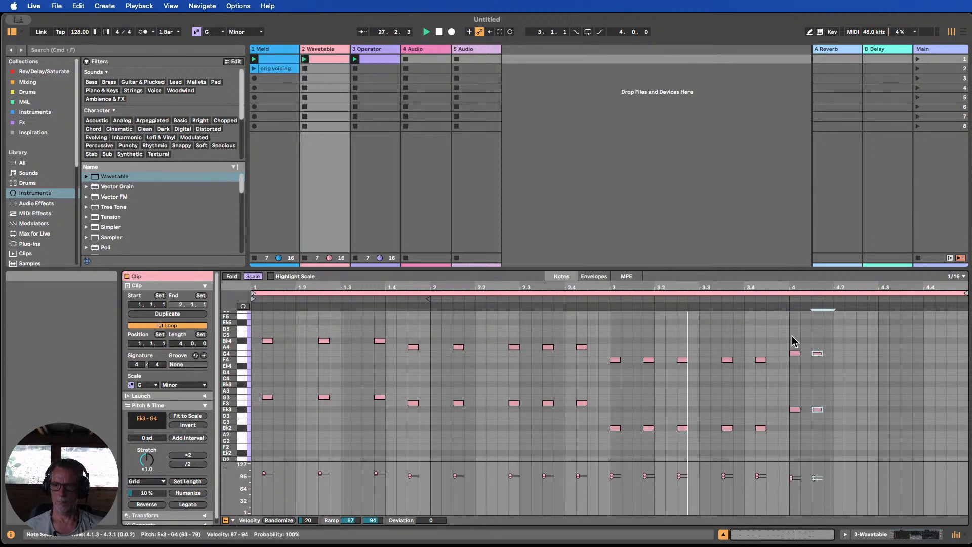
key(Right)
key(Left)
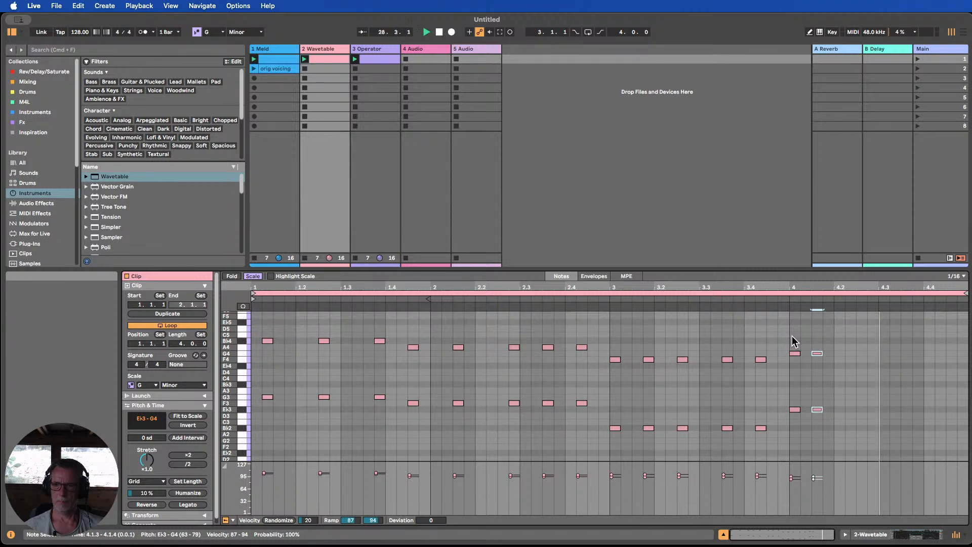
Add two more copies of the Eb3 and G4 pair at 4.2.3 and 4.3.1.
key(super+d)
key(Right)
key(Right)
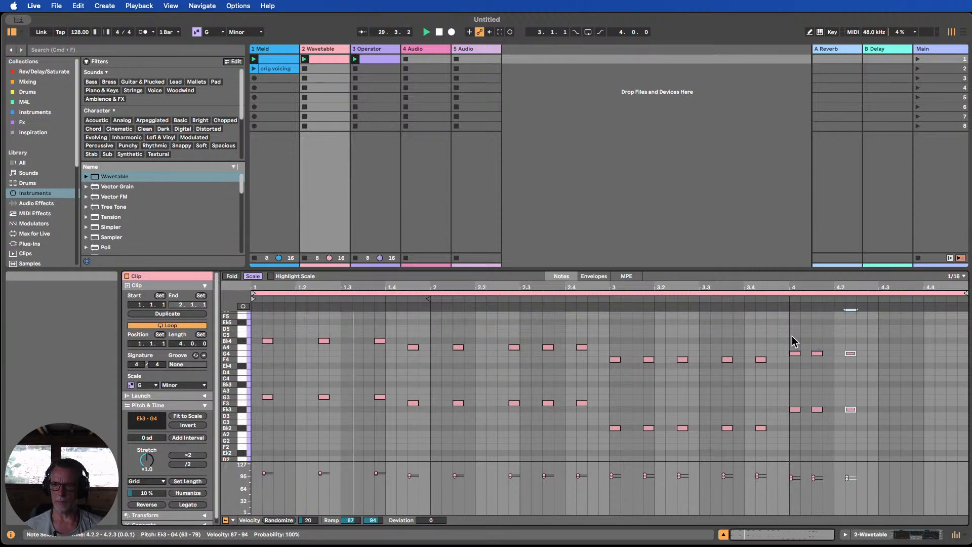
key(Right)
key(super+d)
key(Right)
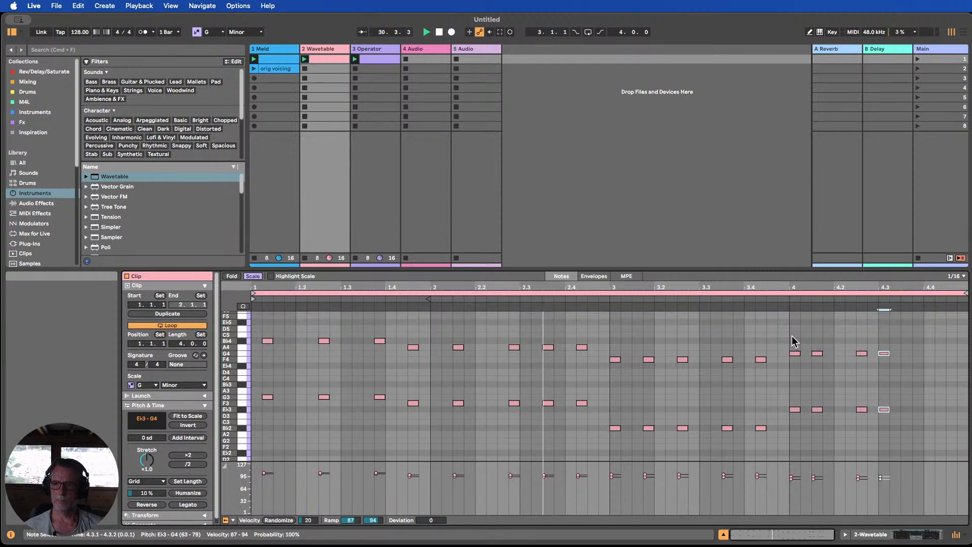
Move the Eb3 and G4 pair at 4.3.1 to 4.3.4 and add a copy of it at 4.4.3.
key(Right)
key(Right)
key(Right)
key(super+d)
key(Right)
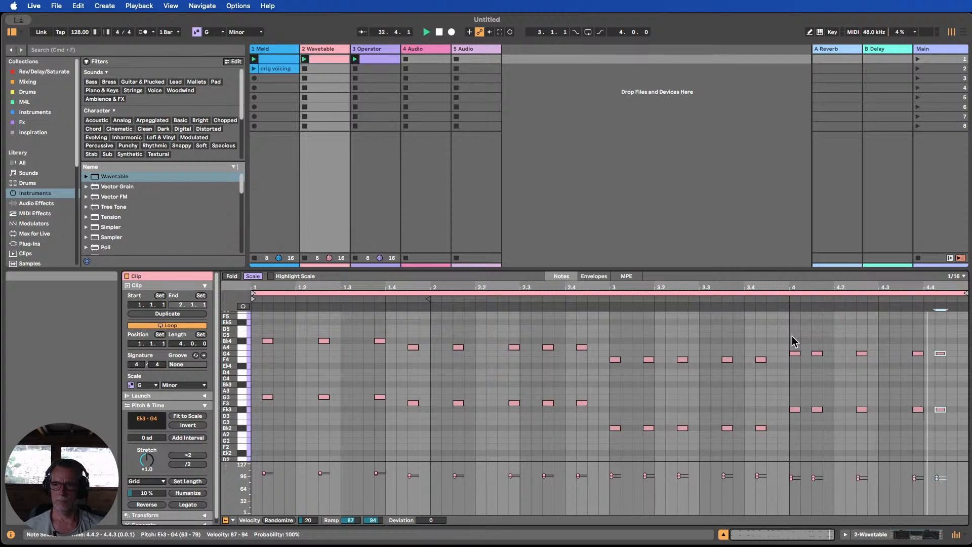
key(Right)
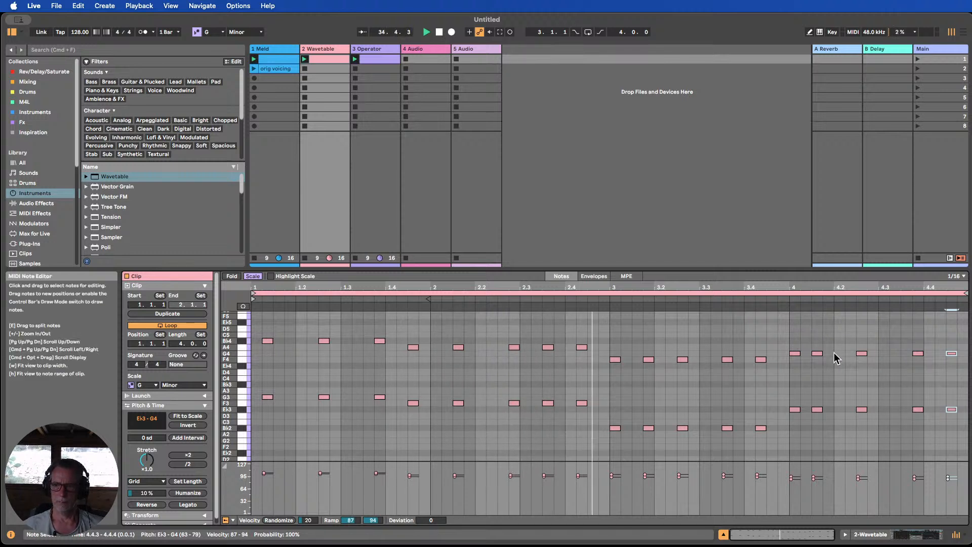
Shift the Eb3 and G4 pair at 4.1.3 to 4.1.4 and the pair at 4.3.4 back to 4.3.2.
drag(826, 446, 807, 326)
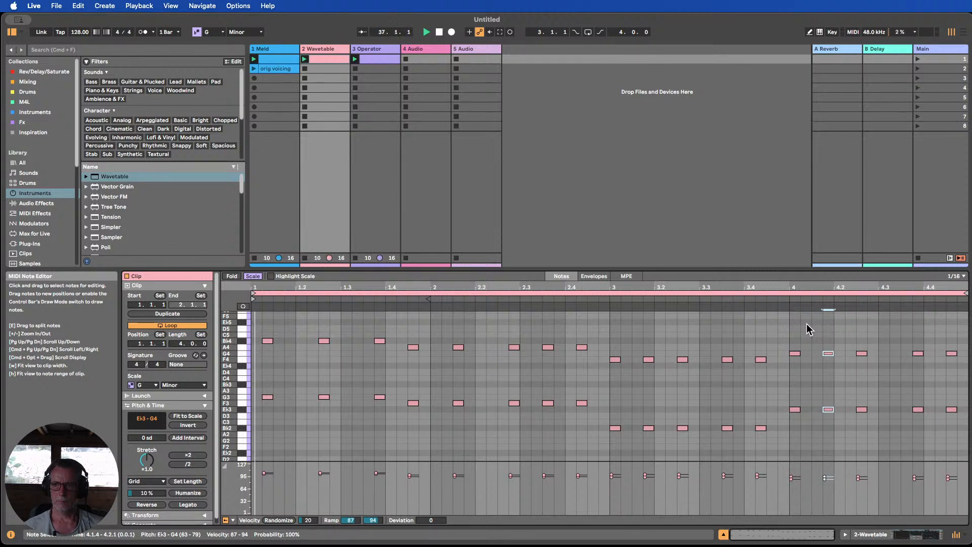
key(Right)
drag(922, 416, 909, 337)
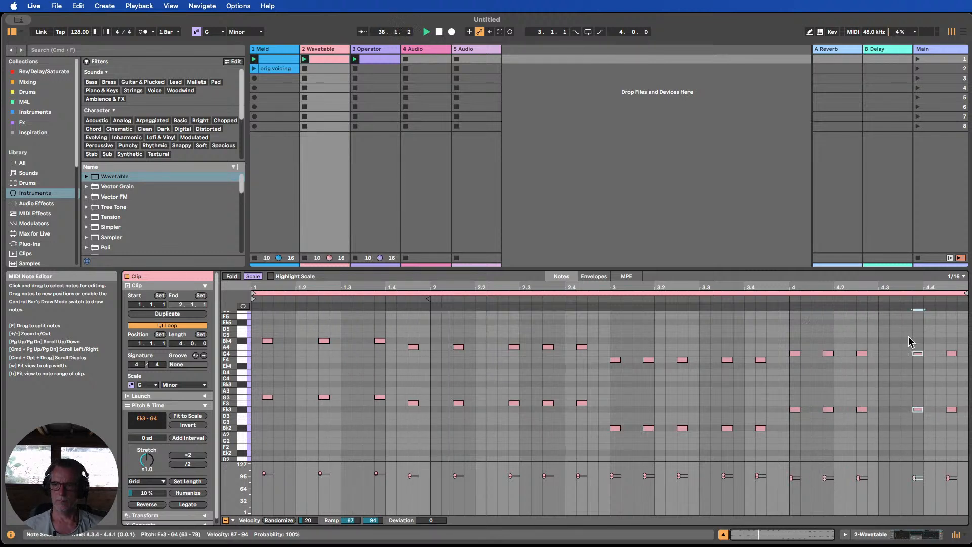
key(Left)
key(Left)
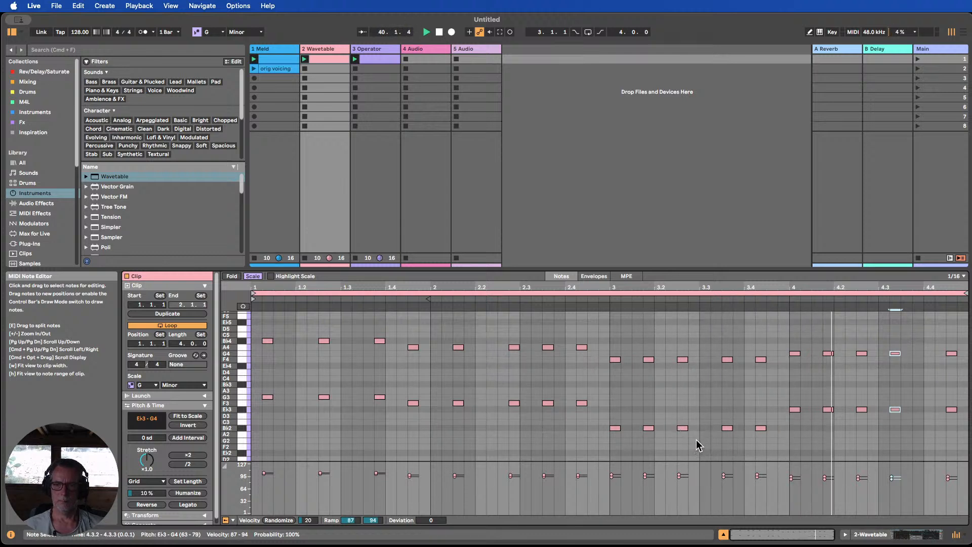
Try the Bb2 and F4 pair at 3.2.3 one sixteenth earlier, at 3.2.2, and move it back.
drag(697, 445, 683, 332)
key(Left)
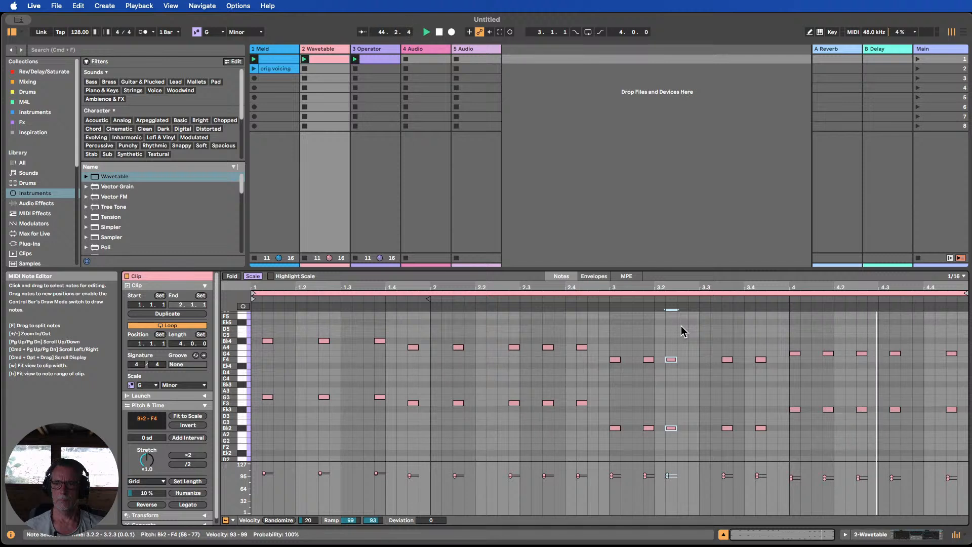
key(Right)
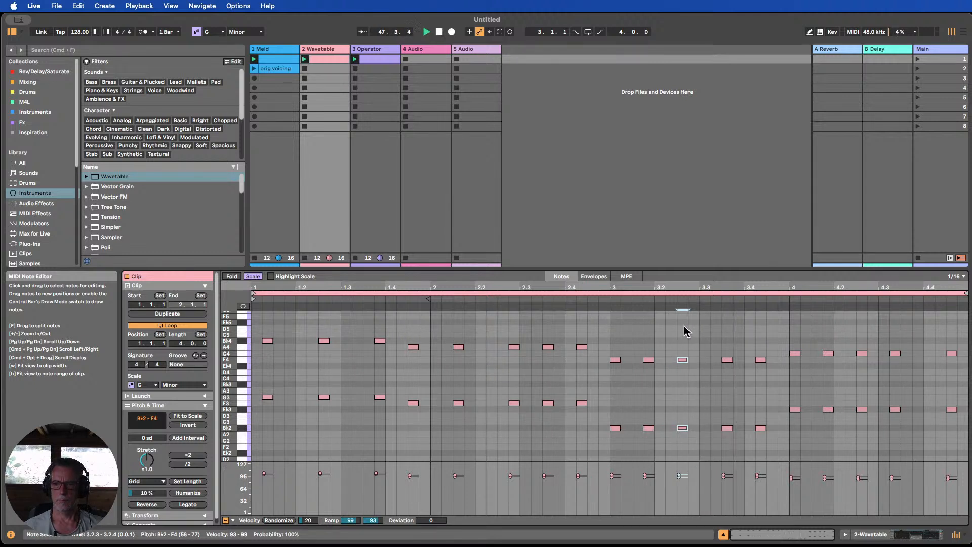
Move the Bb2 and F4 pair at 3.3.3 to 3.3.2 and the pair at 3.4.2 to 3.4.3.
key(Right)
key(Right)
key(Right)
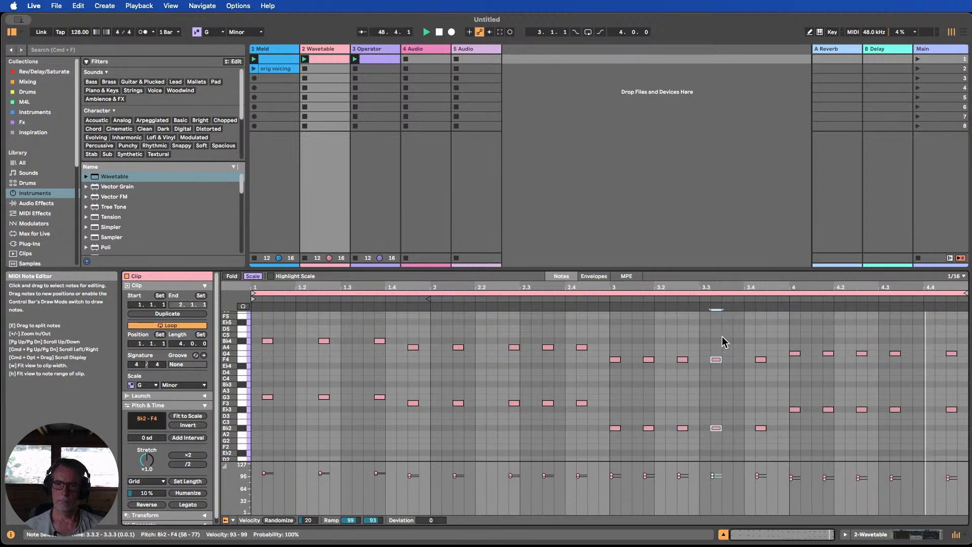
key(Right)
key(Right)
key(Right)
key(Right)
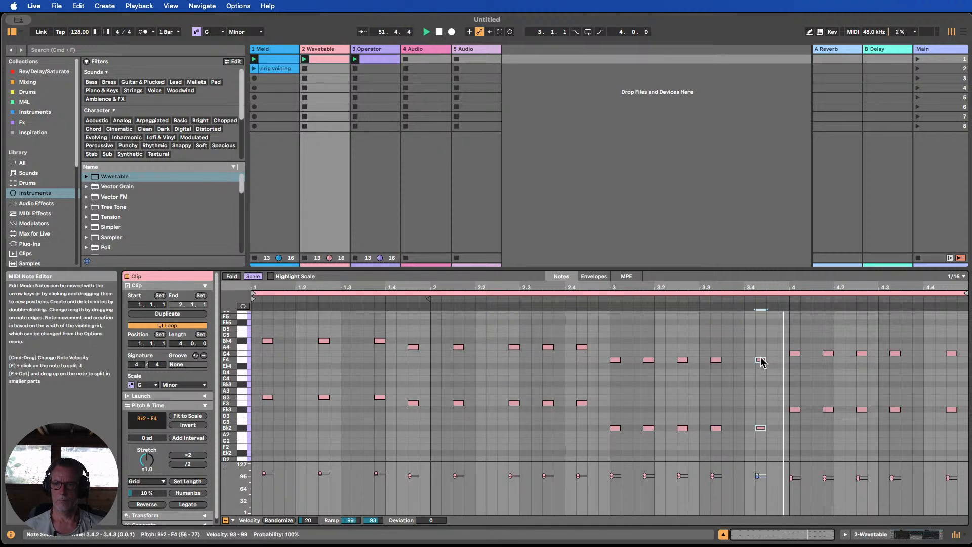
key(Right)
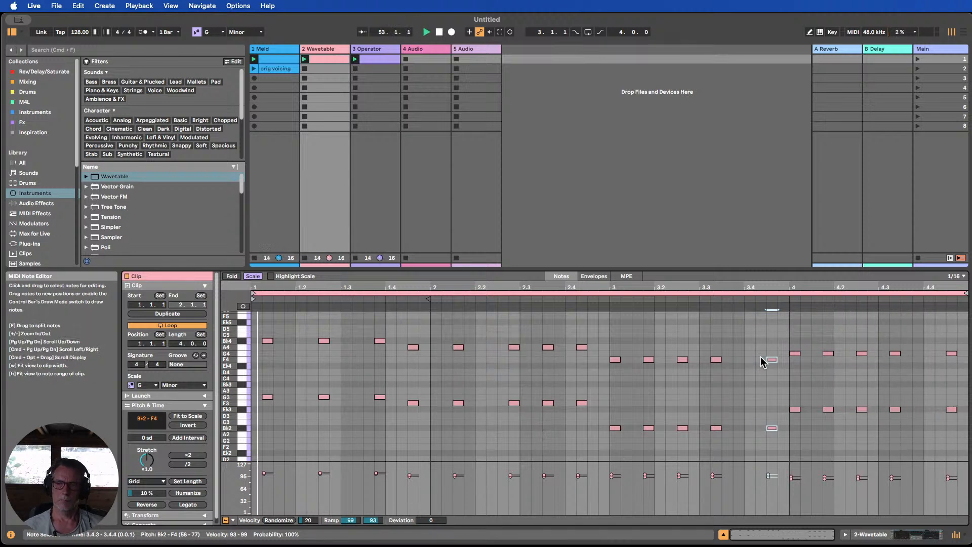
Stop playback and compare the Wavetable clip's notes with the first Meld clip's chords in one note editor.
click(439, 32)
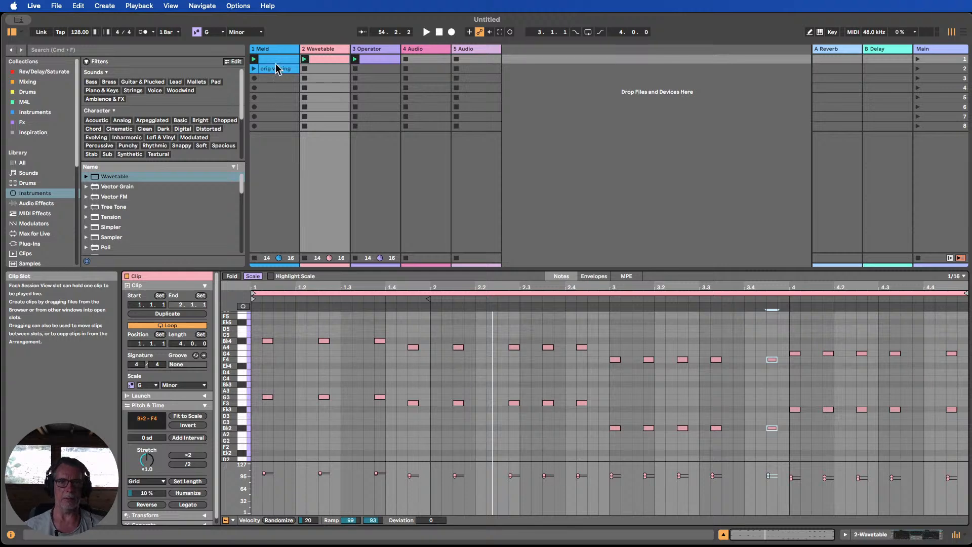
click(294, 60)
shift+click(318, 58)
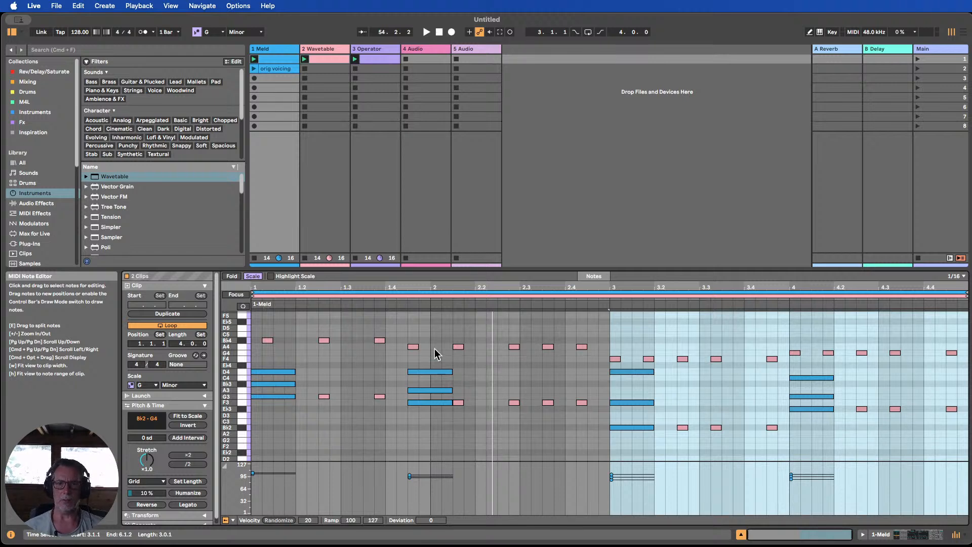
click(319, 59)
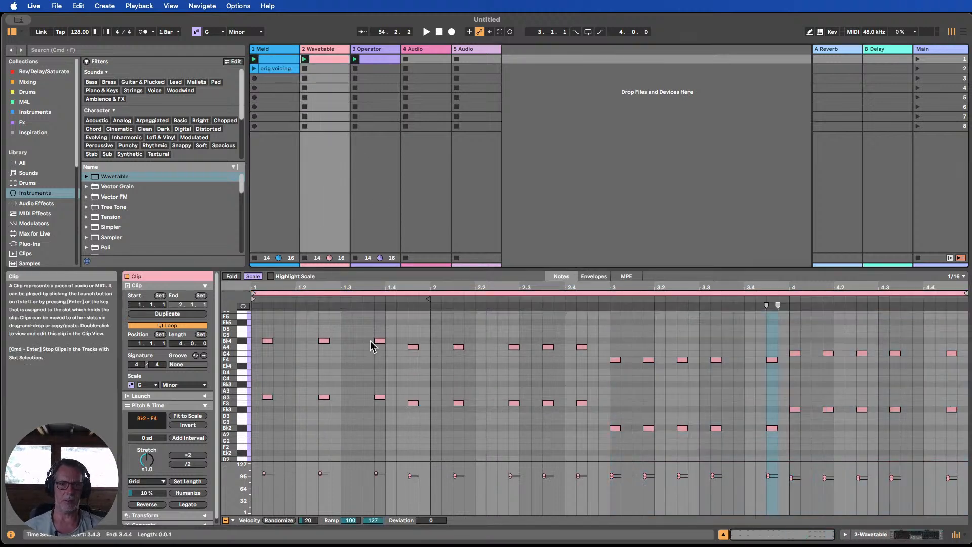
key(super+a)
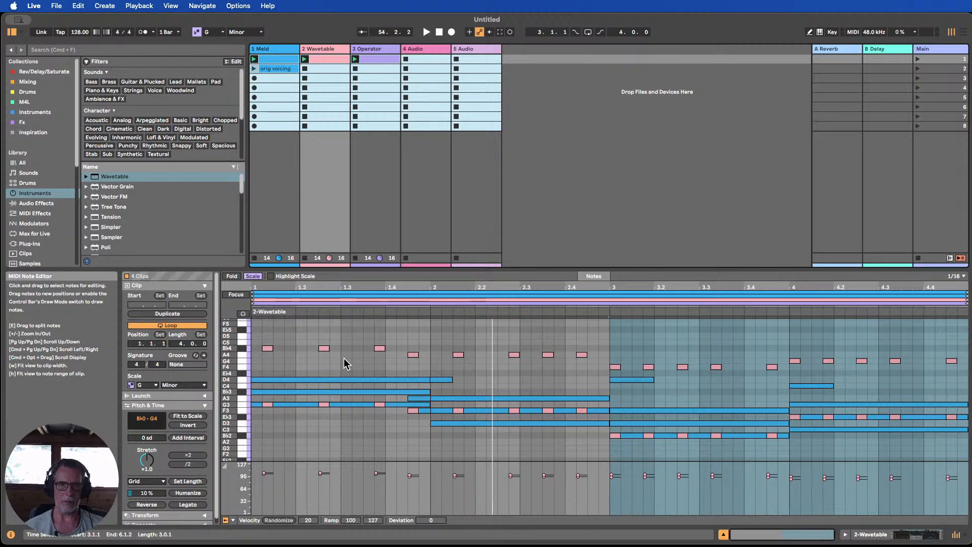
click(324, 61)
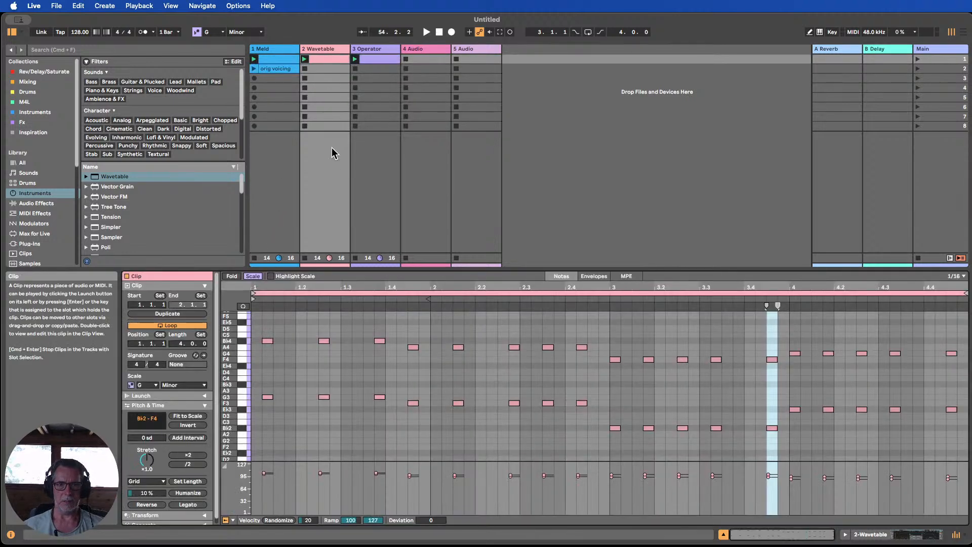
Transpose all notes in the Wavetable clip up one octave.
key(super+a)
key(shift+Up)
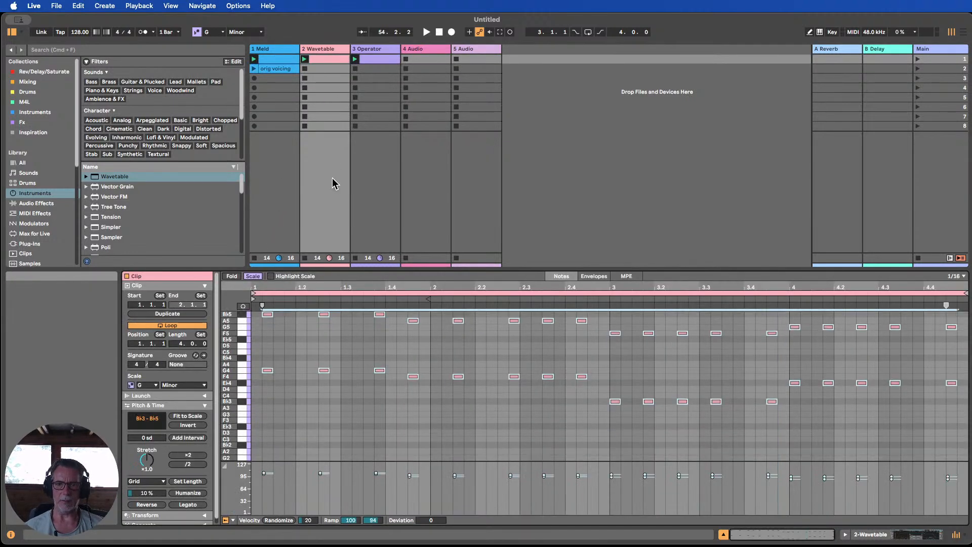
Edit the Meld clip together with the Wavetable clip and trim the second Meld chord to start at 1.4.4.
shift+click(276, 68)
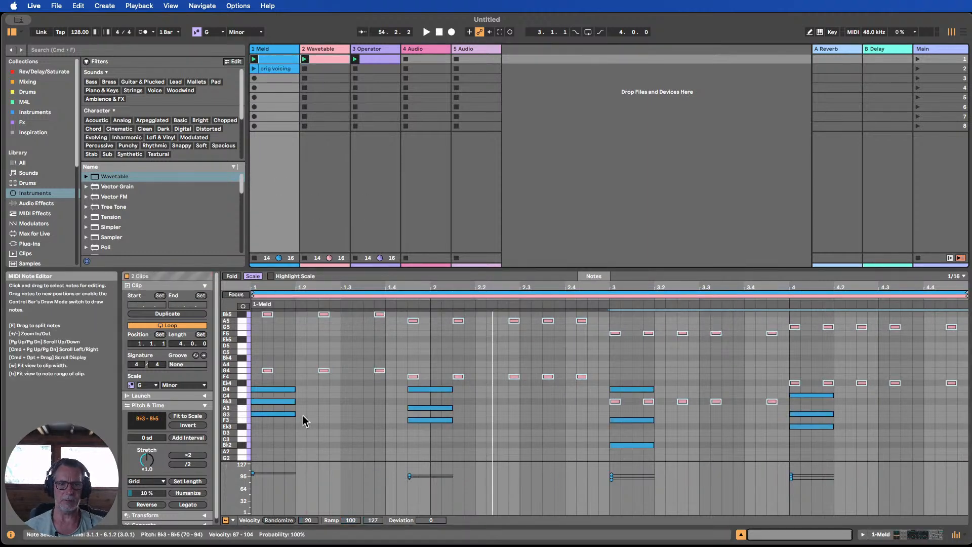
click(293, 292)
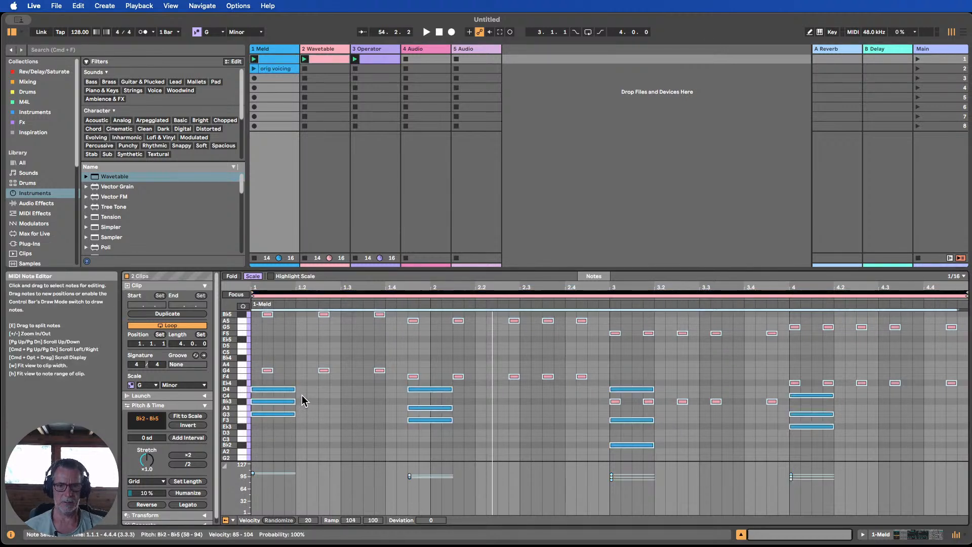
mouse_move(296, 389)
mouse_down()
mouse_move(264, 389)
mouse_move(296, 392)
mouse_up()
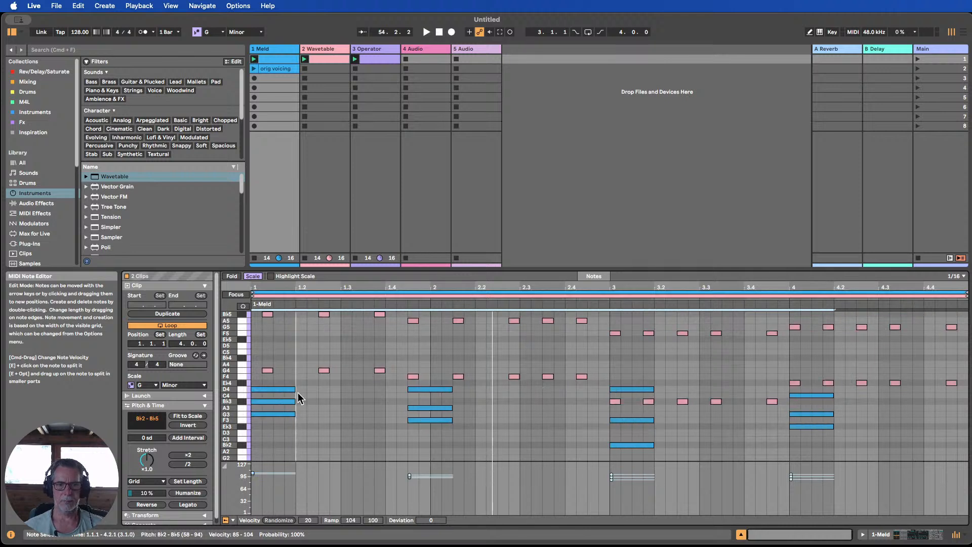
drag(307, 442, 297, 394)
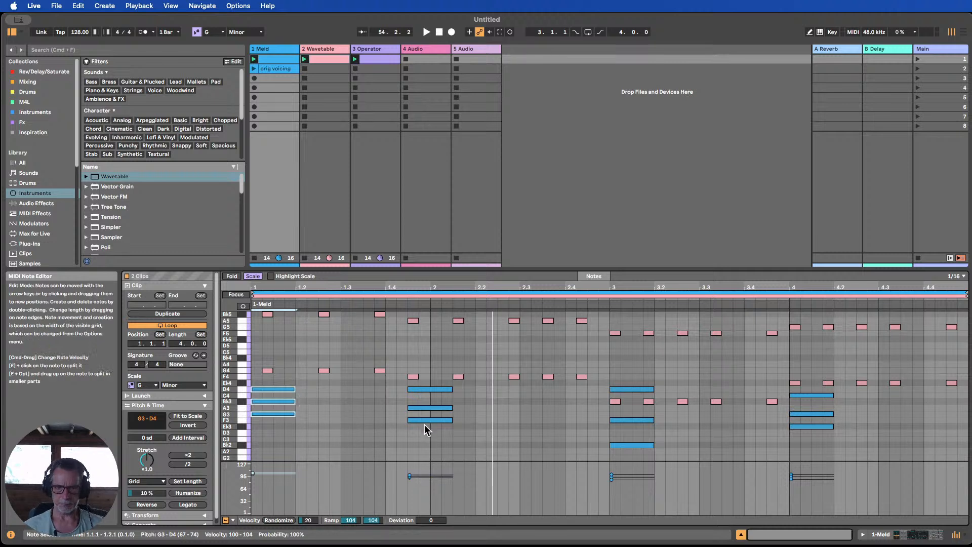
drag(420, 435, 422, 385)
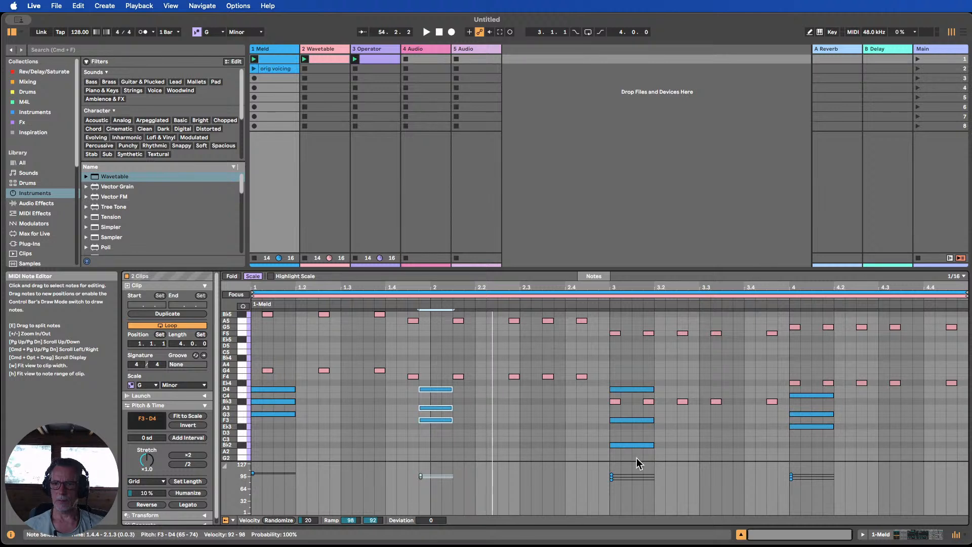
Trim the starts of the third and fourth Meld chords by one sixteenth note, to 3.1.2 and 4.1.2.
drag(633, 457, 626, 390)
key(super+z)
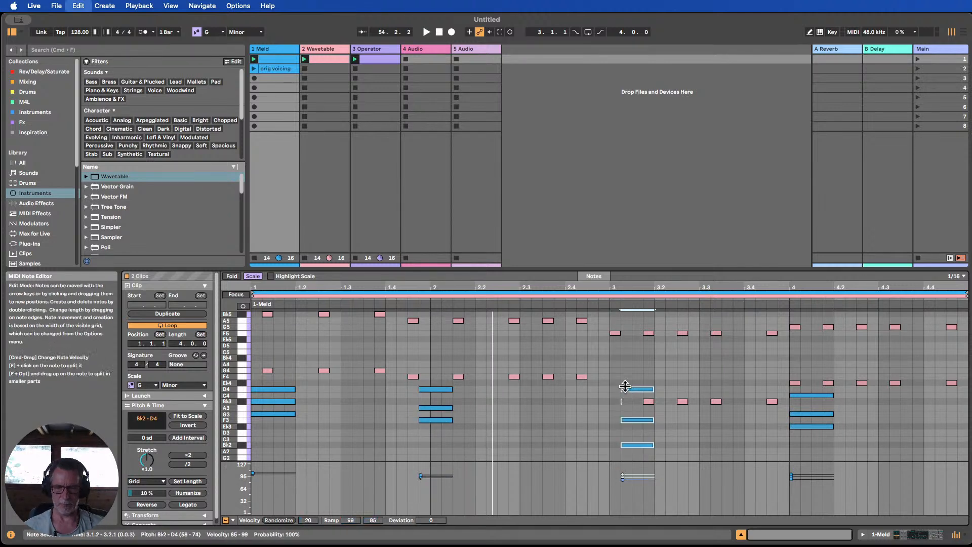
click(632, 404)
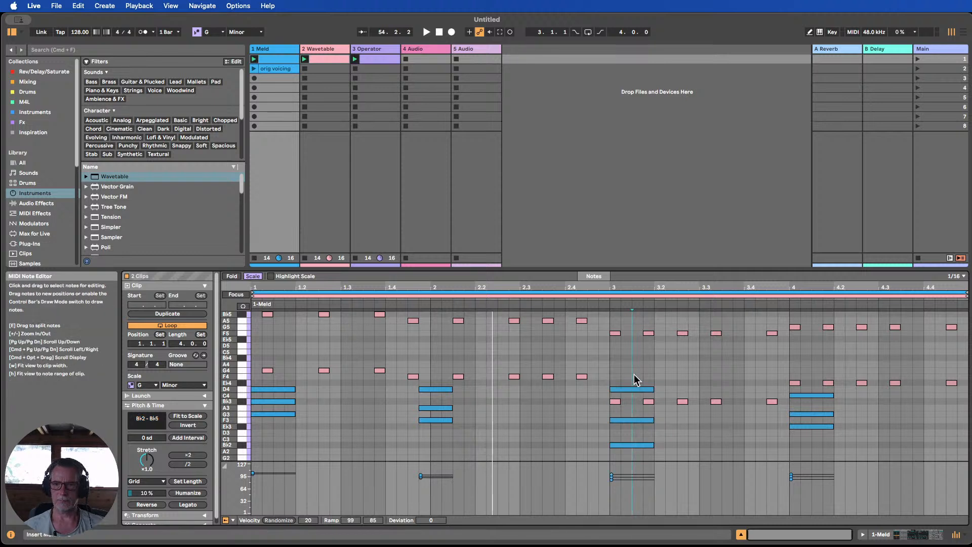
drag(635, 380, 634, 445)
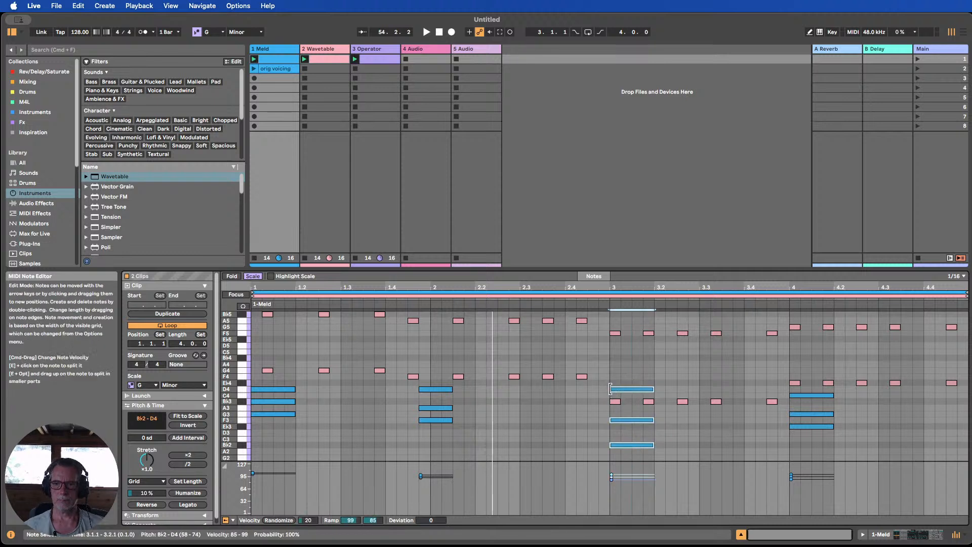
drag(610, 389, 619, 389)
drag(803, 440, 801, 395)
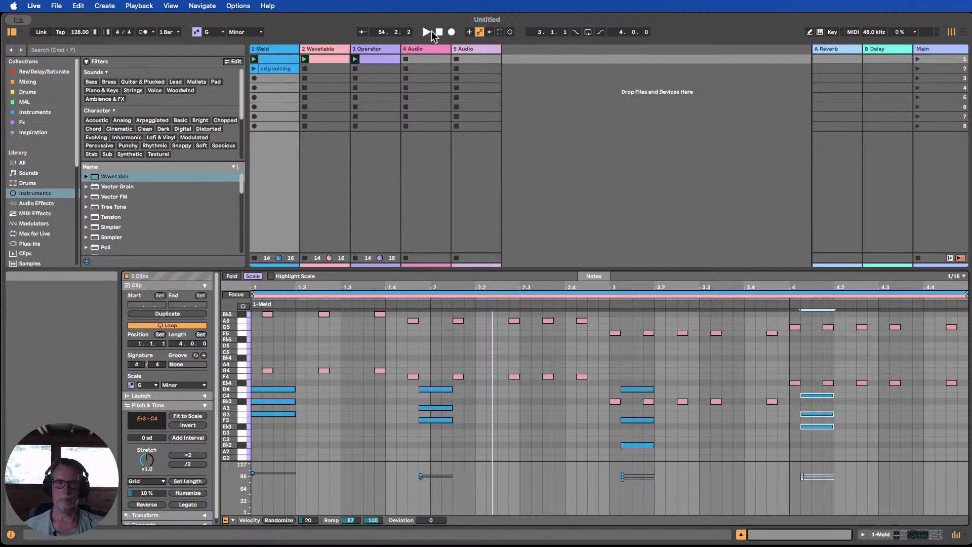
Play the first scene and compare the Wavetable notes with the Meld and Operator clips in the note editor.
click(917, 60)
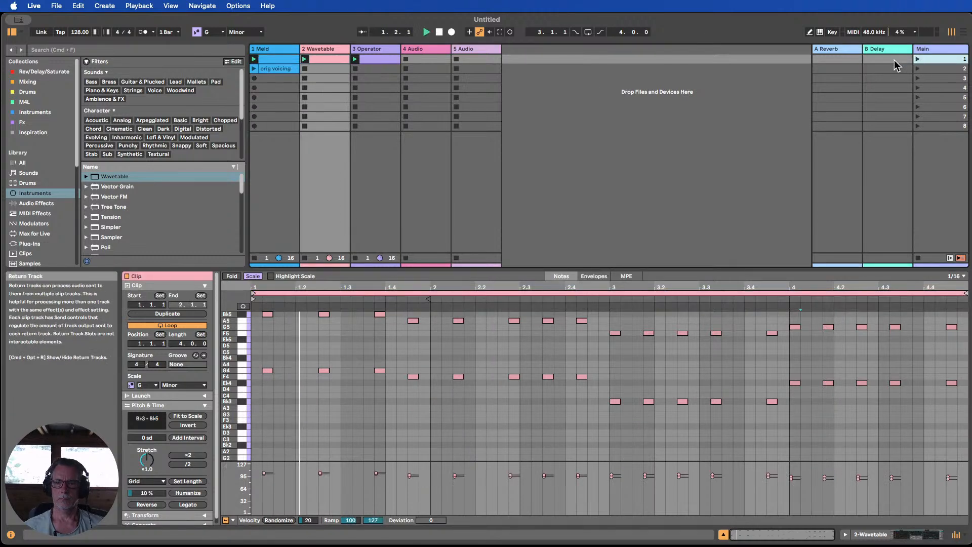
shift+click(290, 60)
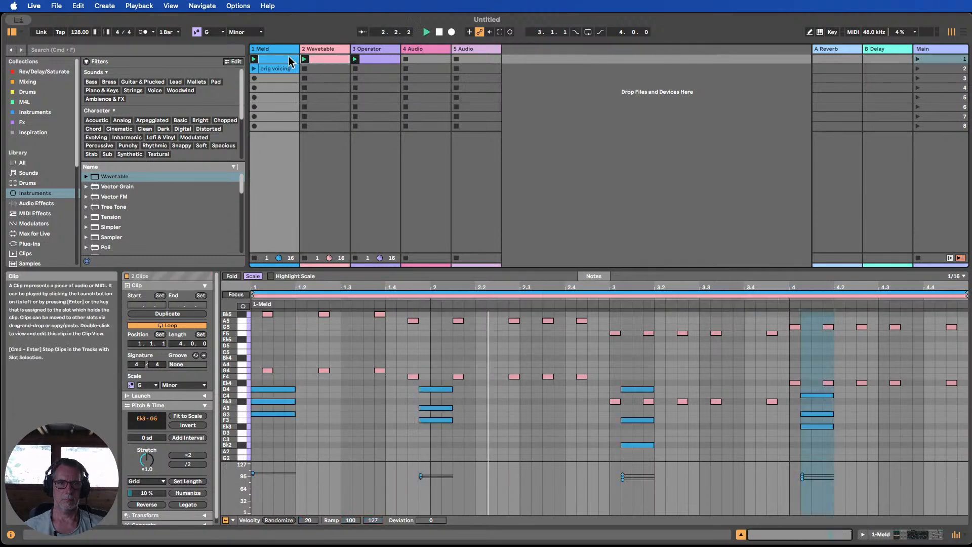
shift+click(374, 59)
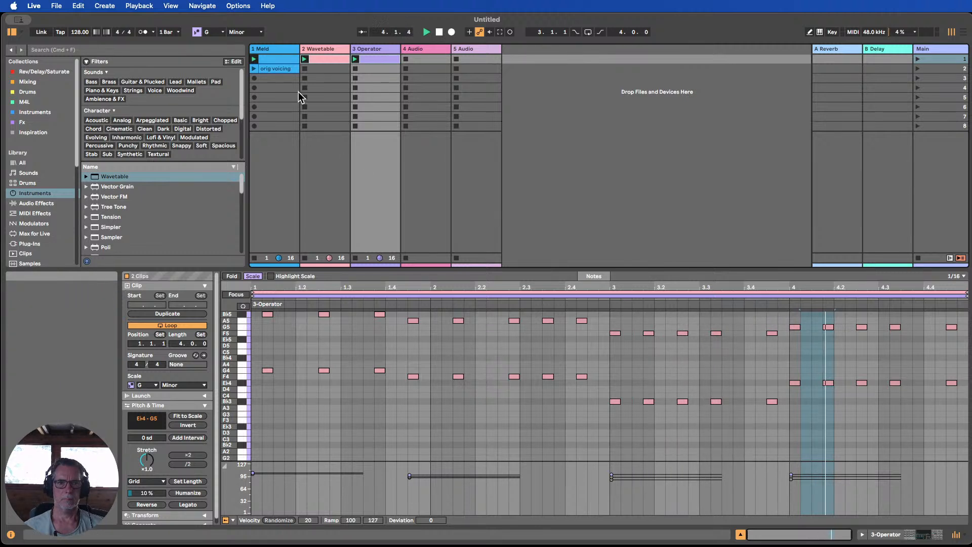
shift+click(286, 59)
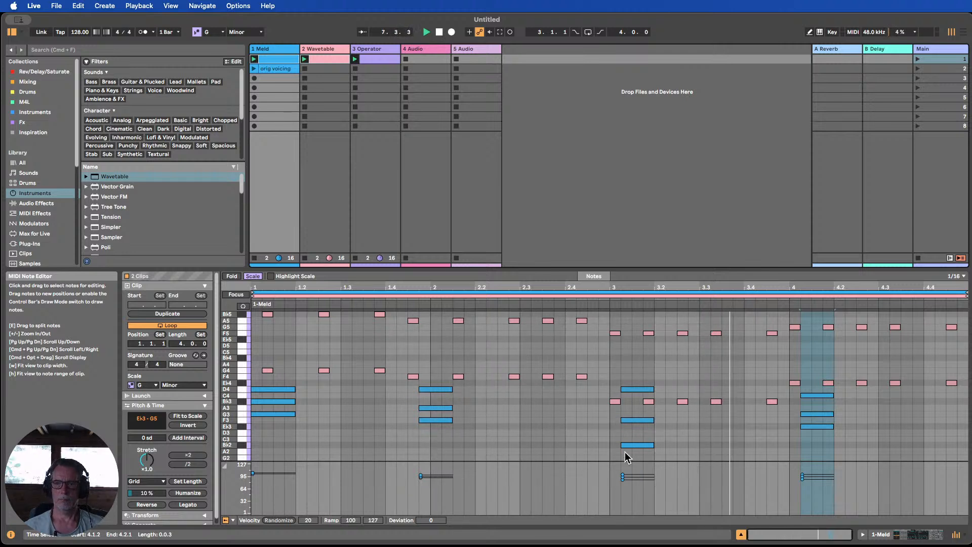
Extend the third and fourth Meld chords back to start at 3.1.1 and 4.1.1, and lengthen the second chord to end at 2.1.4.
drag(630, 369, 611, 444)
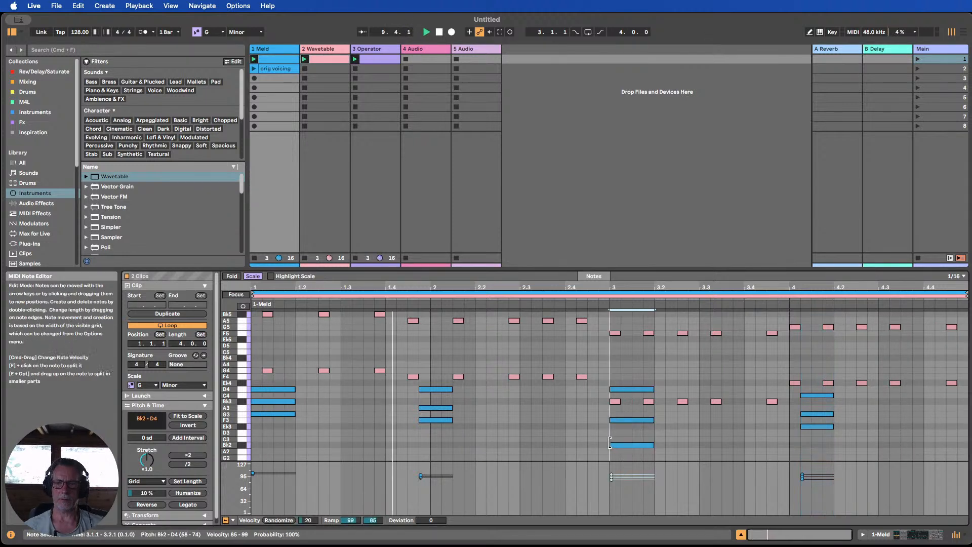
drag(830, 451, 794, 401)
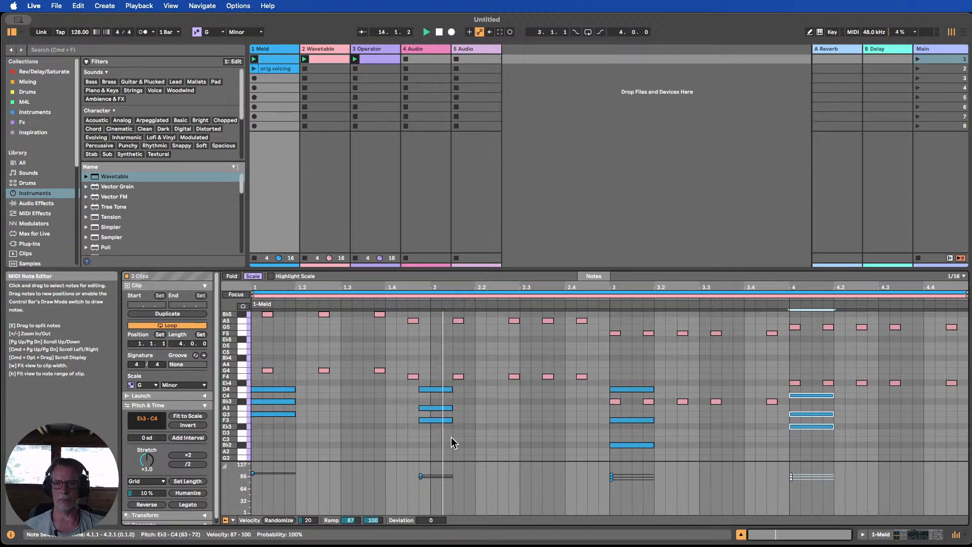
drag(446, 434, 464, 390)
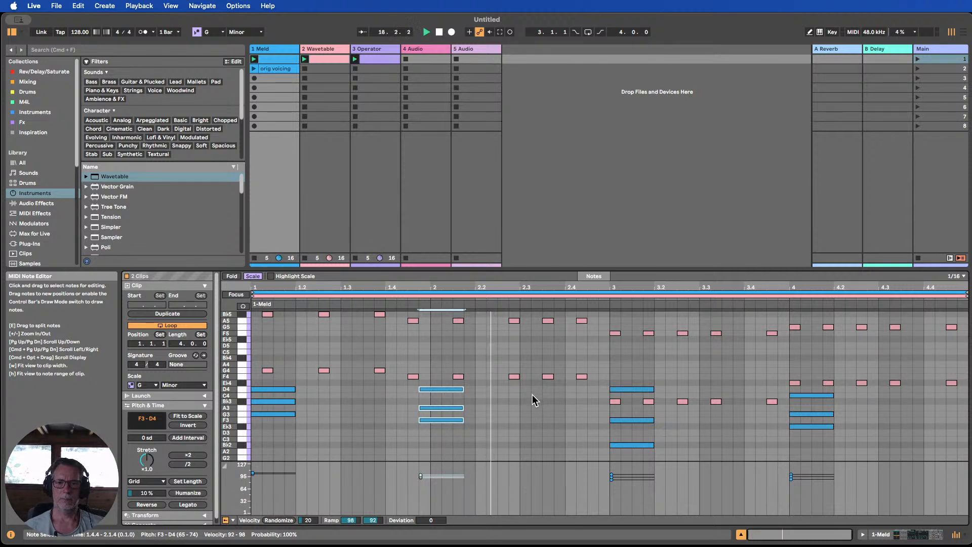
Show the mixer, raise the Operator track's volume to -4.0 dB and stop playback.
scroll(527, 399, down, 5)
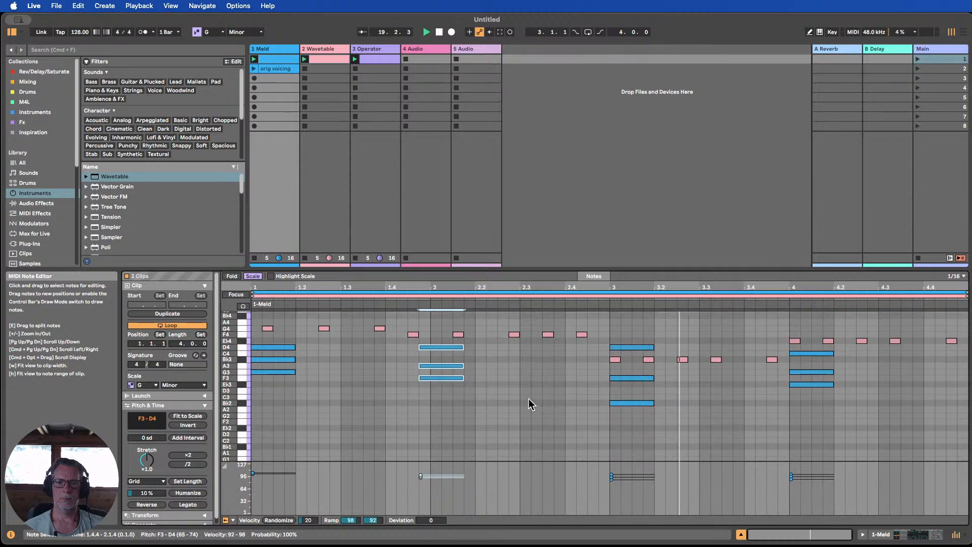
scroll(526, 399, up, 5)
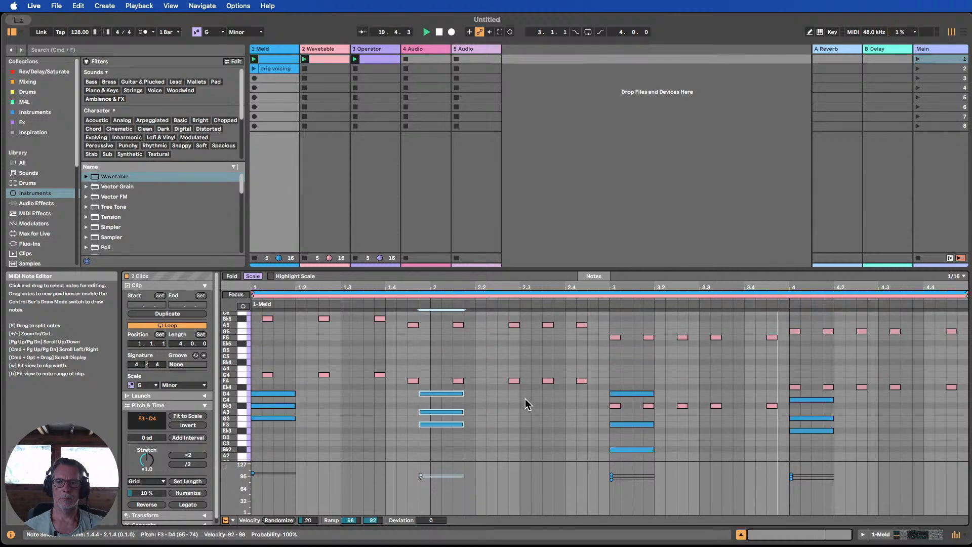
click(741, 534)
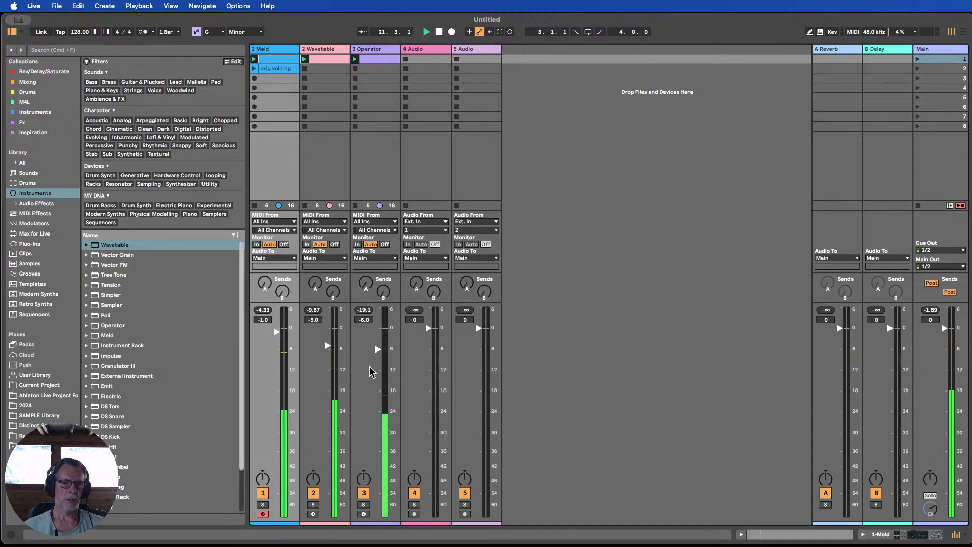
drag(378, 350, 378, 342)
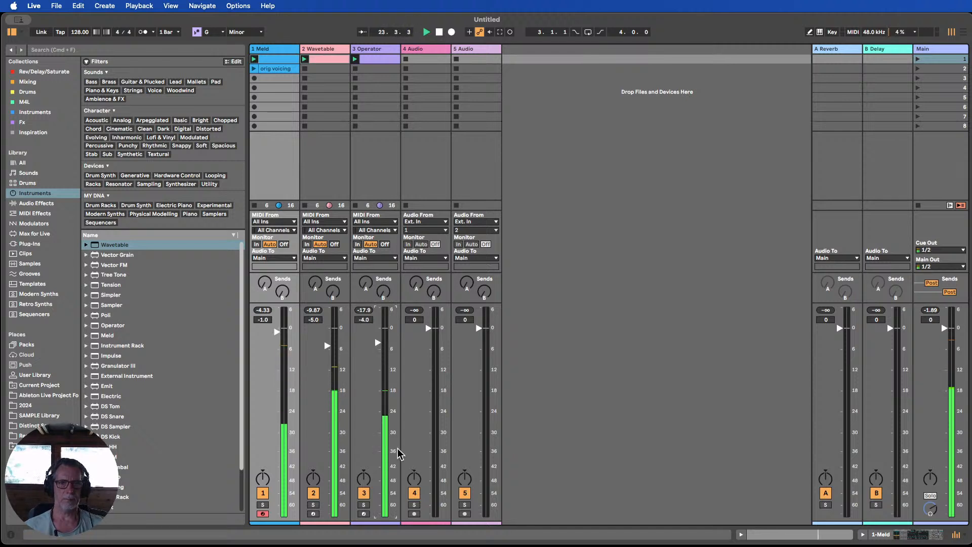
click(439, 32)
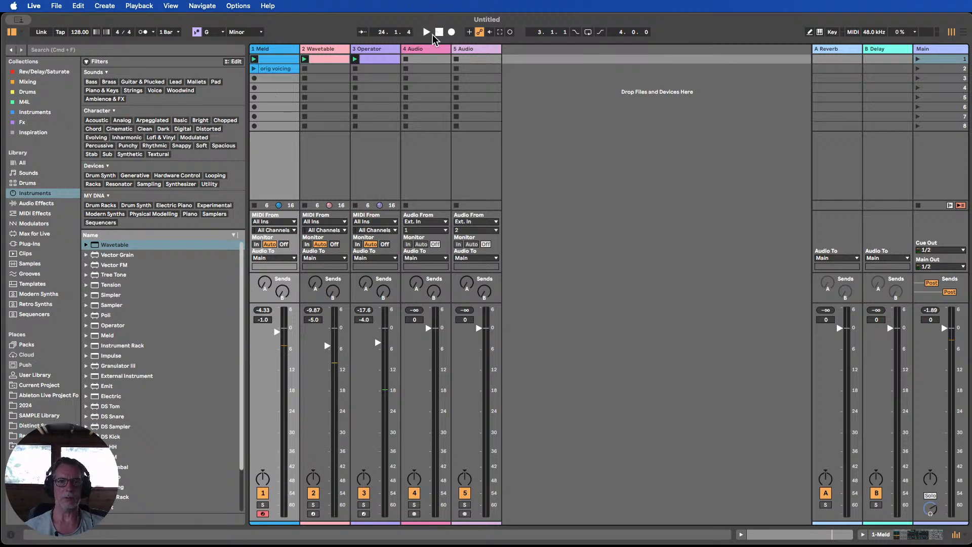
Move the Operator track ahead of the Meld track and rename it Bass.
drag(376, 52, 268, 54)
key(super+r)
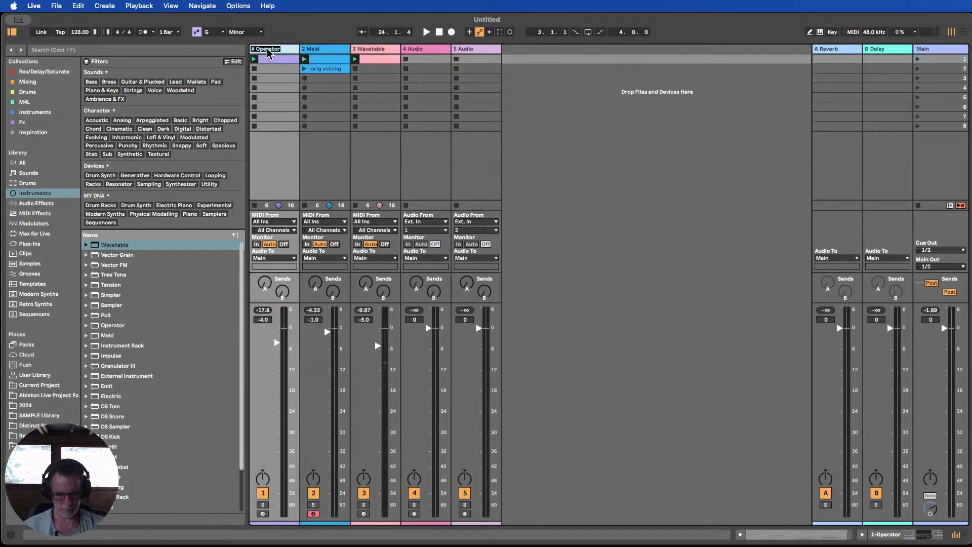
text(Bass)
Rename the Meld track as Chords and the Wavetable track as Syncopated.
click(326, 50)
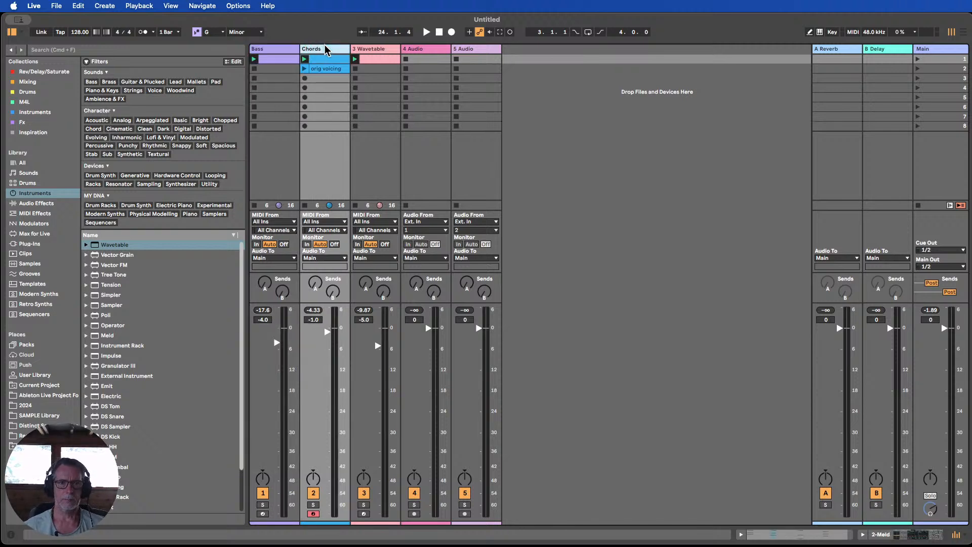
click(372, 50)
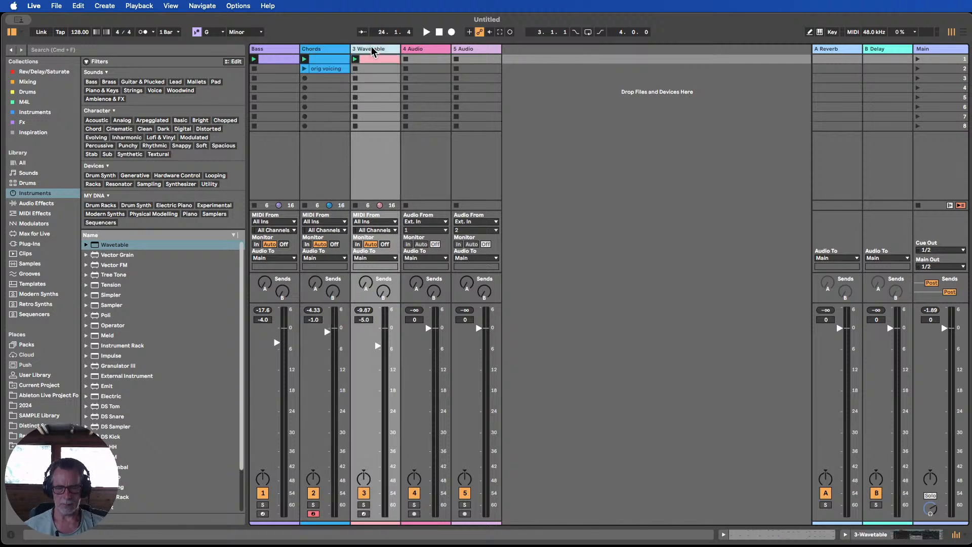
key(super+r)
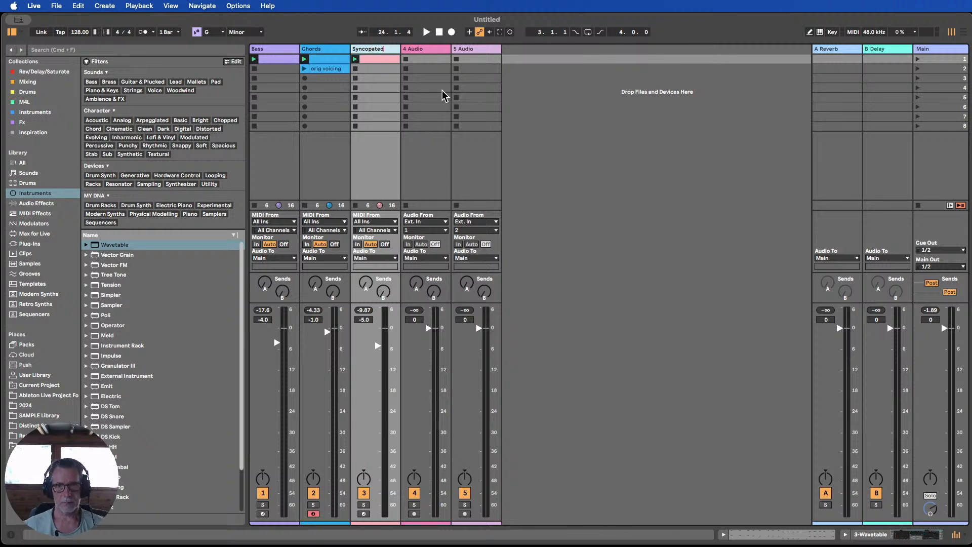
click(385, 69)
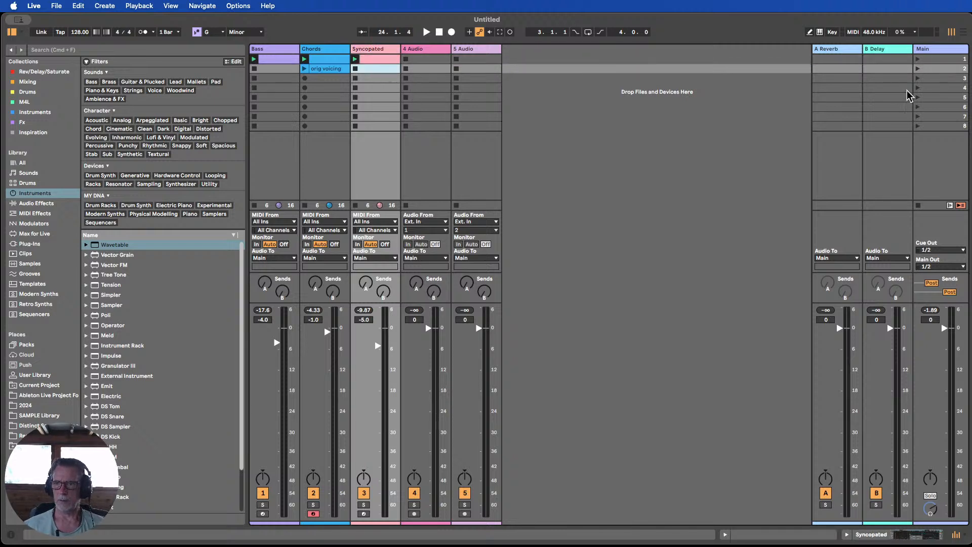
Play the first scene and mute the Chords track.
click(919, 59)
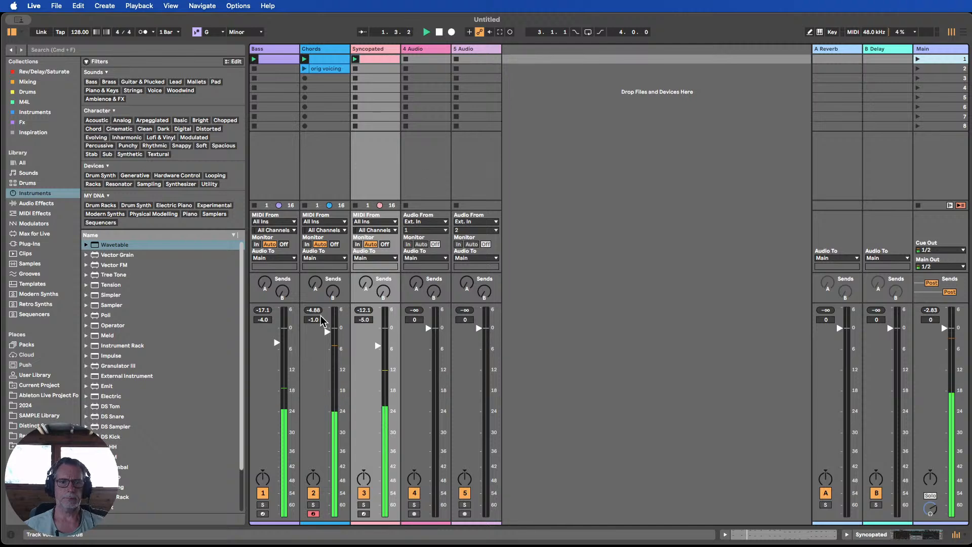
click(313, 492)
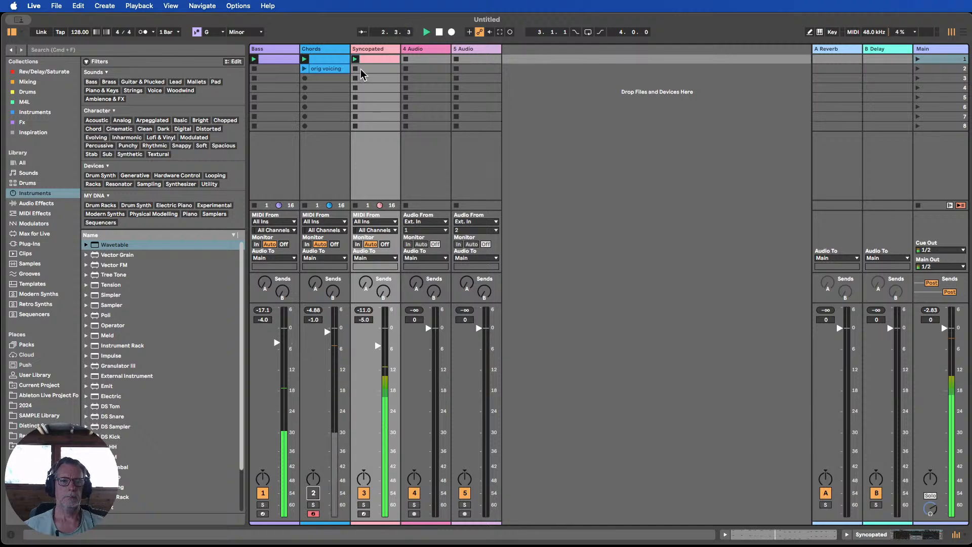
Set the amp envelope of the Syncopated track's Wavetable to 281 ms decay, -inf dB sustain and 904 ms release.
double_click(375, 53)
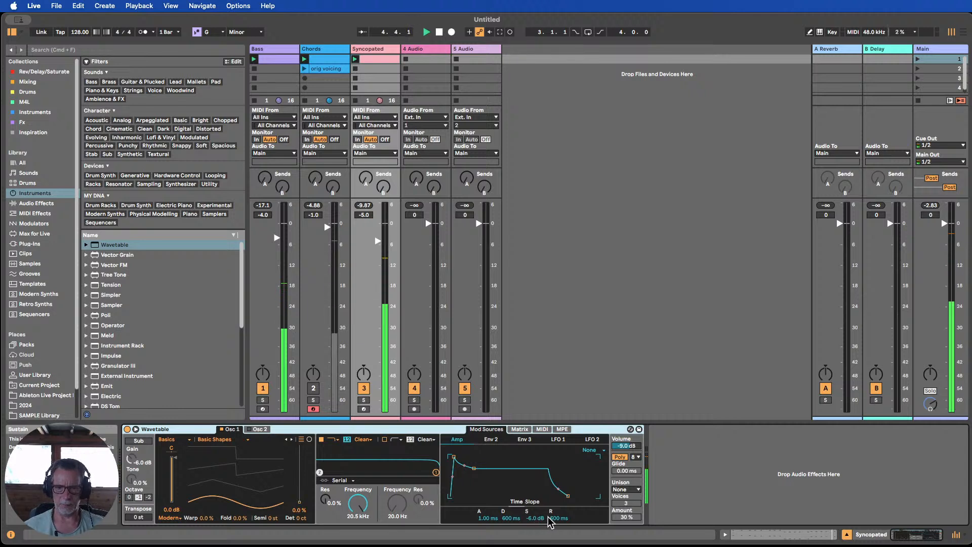
drag(557, 518, 514, 537)
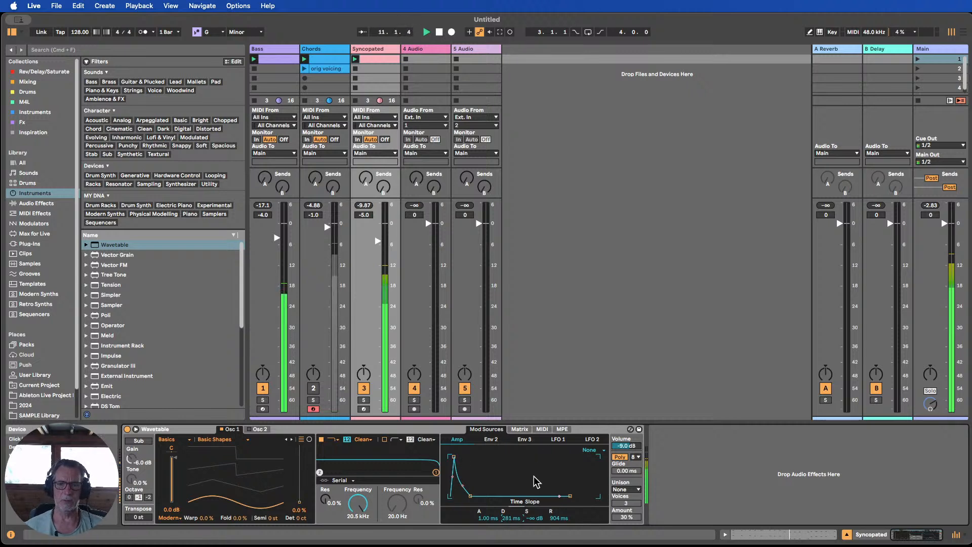
Lower Wavetable's Filter 1 frequency to 88.3 Hz and set its Env 2 modulation amount to 34.
drag(361, 508, 361, 519)
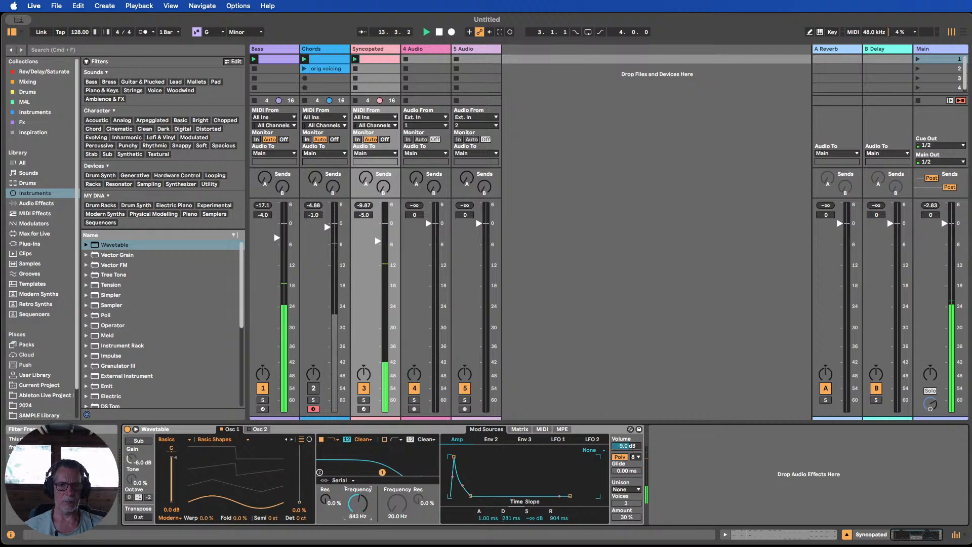
click(520, 429)
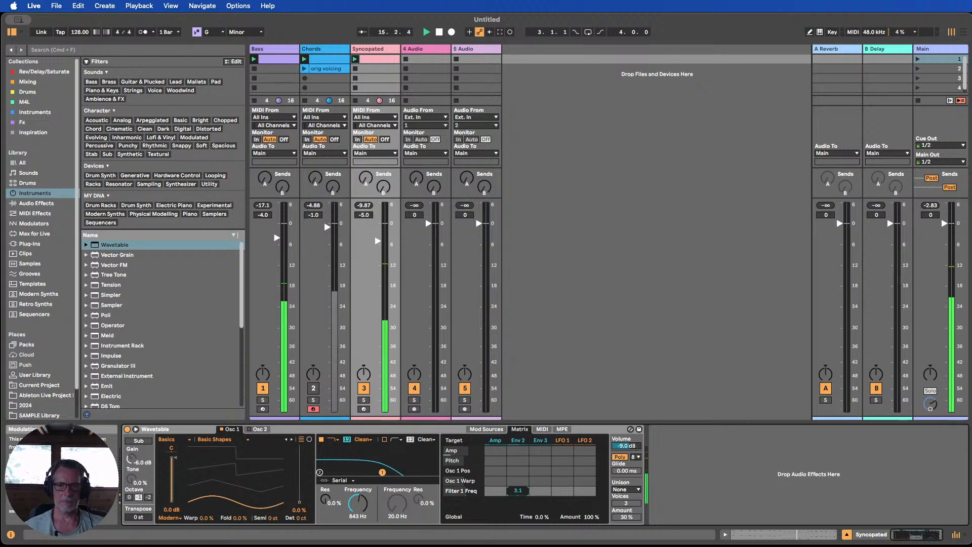
drag(518, 490, 518, 489)
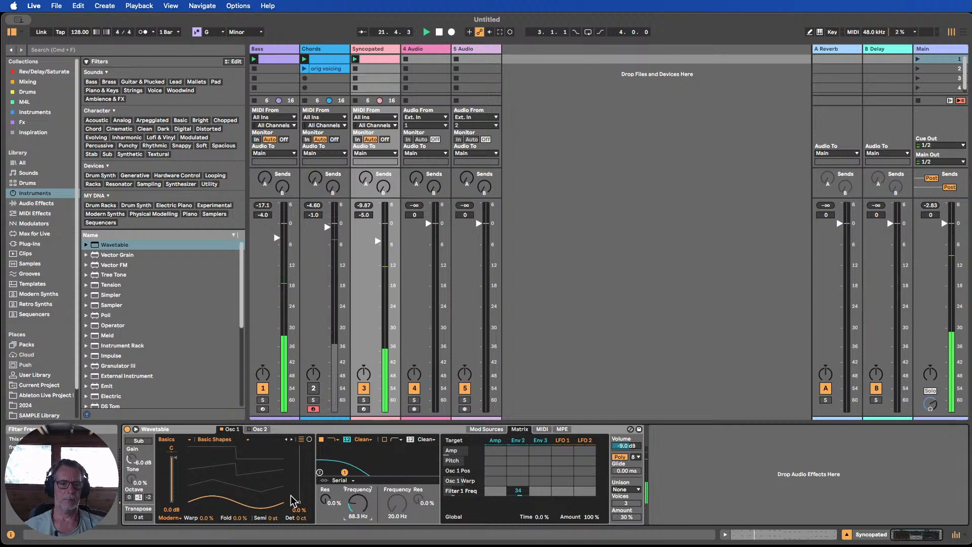
Set the wavetable position of Oscillator 1 to 64%.
drag(299, 501, 299, 463)
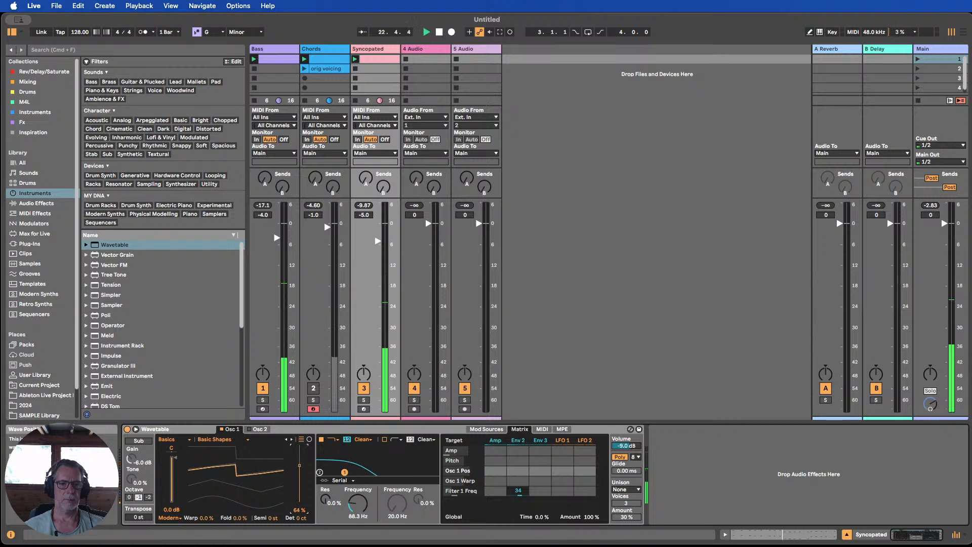
Set the Env 2 modulation amount for Wavetable's Filter 1 frequency to 39.
click(358, 503)
click(518, 491)
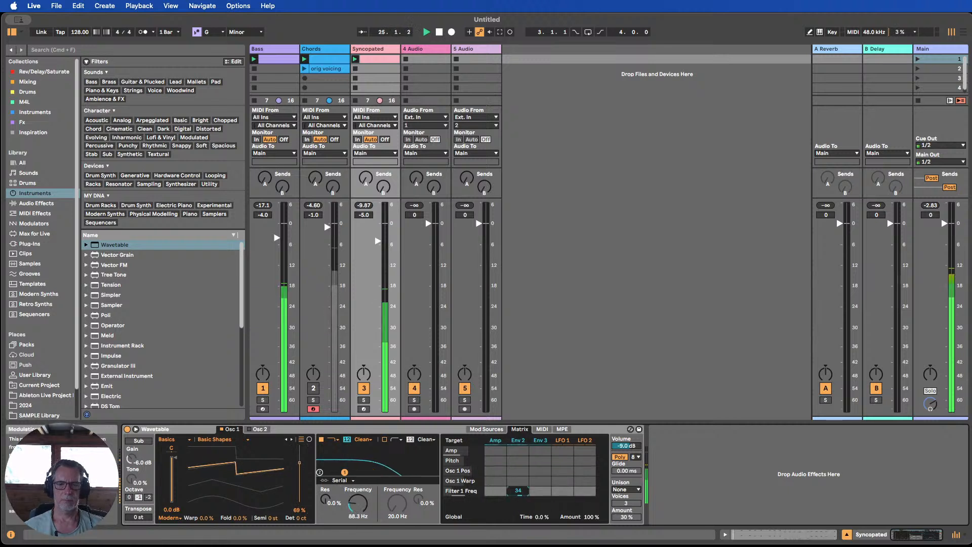
drag(517, 490, 517, 487)
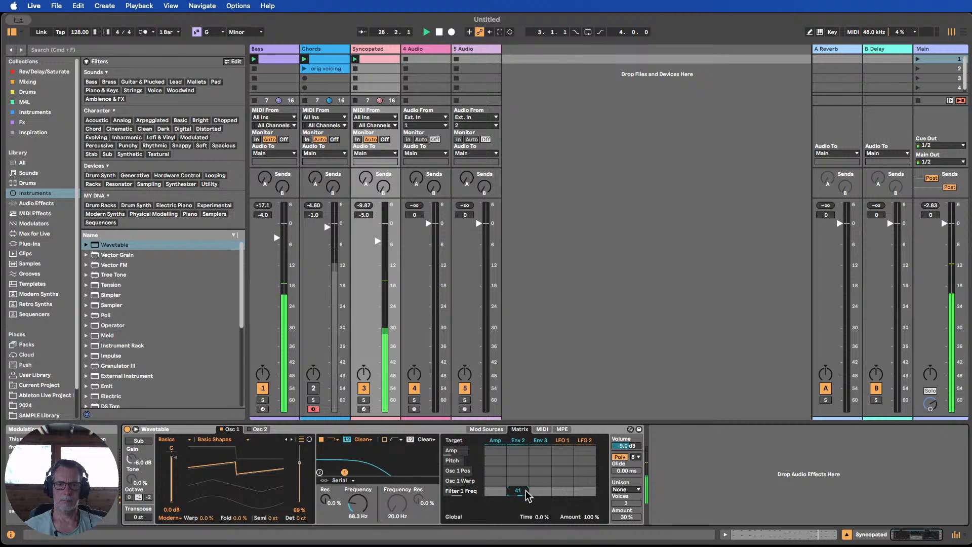
Set Wavetable's unison mode to Shimmer and Oscillator 1's wavetable position to 65%.
click(627, 489)
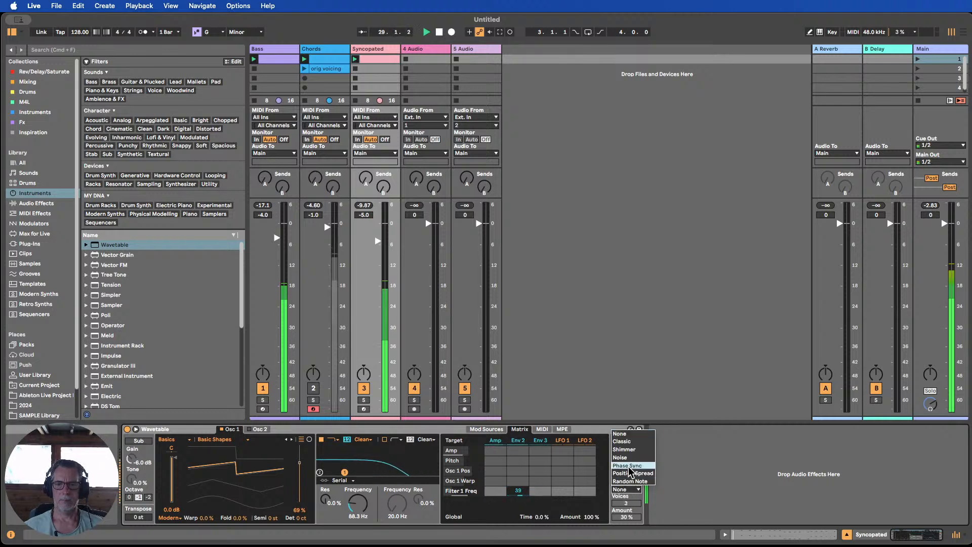
click(626, 454)
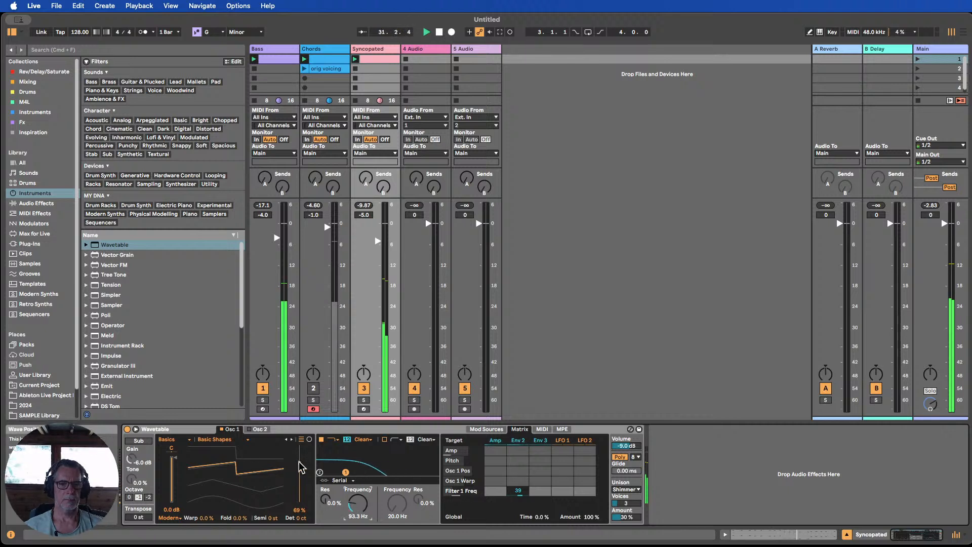
mouse_move(301, 467)
mouse_down()
mouse_move(301, 452)
mouse_move(302, 465)
mouse_up()
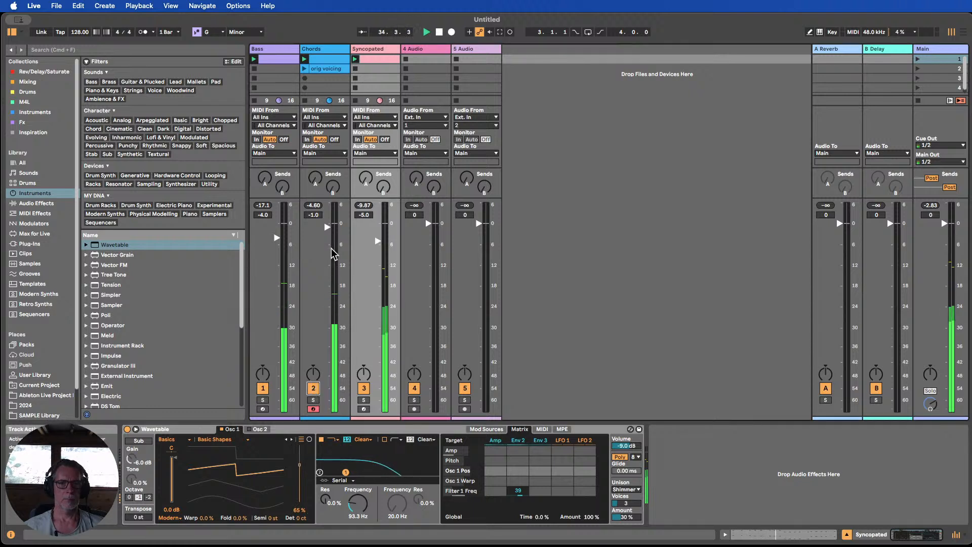
Set the Chords track's volume to -4.0 dB and the Bass track's volume to -3.0 dB.
drag(328, 237, 328, 239)
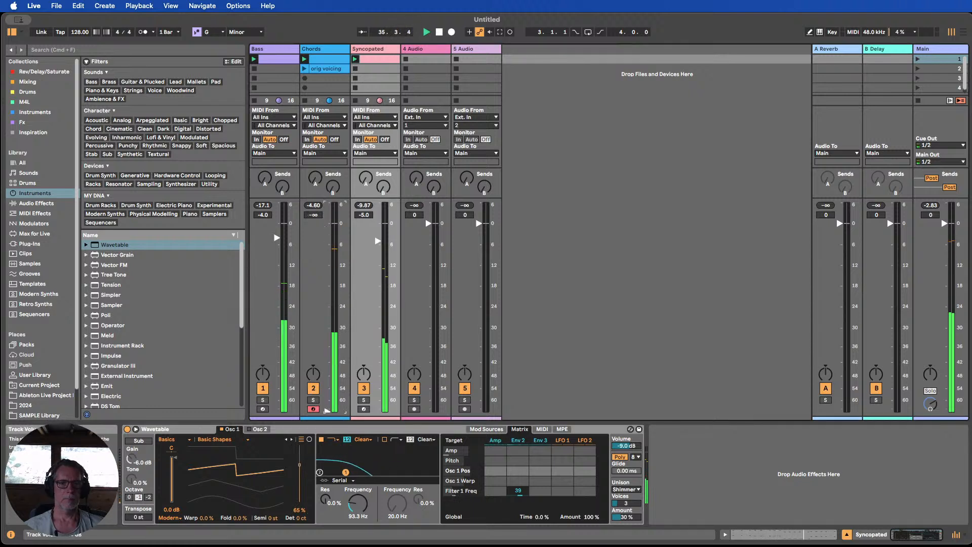
drag(327, 409, 327, 297)
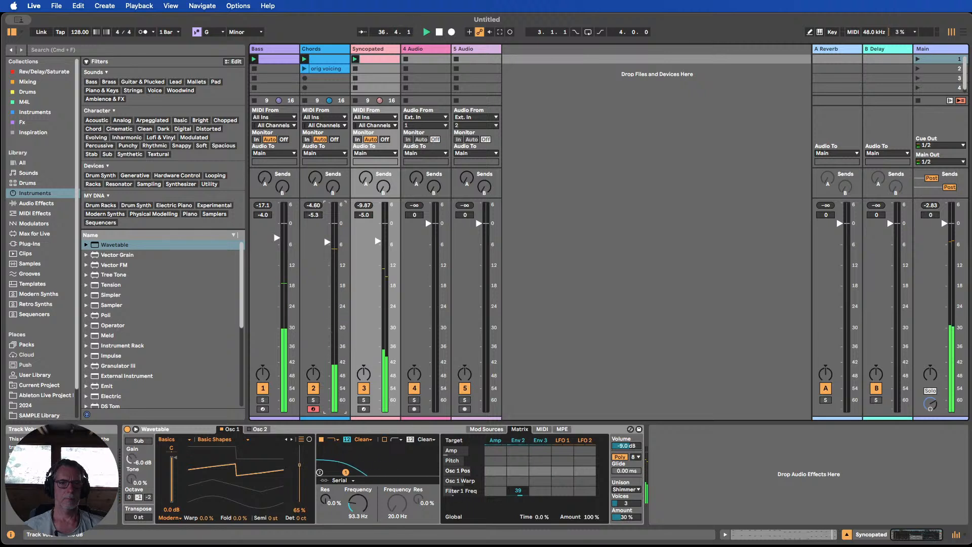
drag(327, 241, 328, 237)
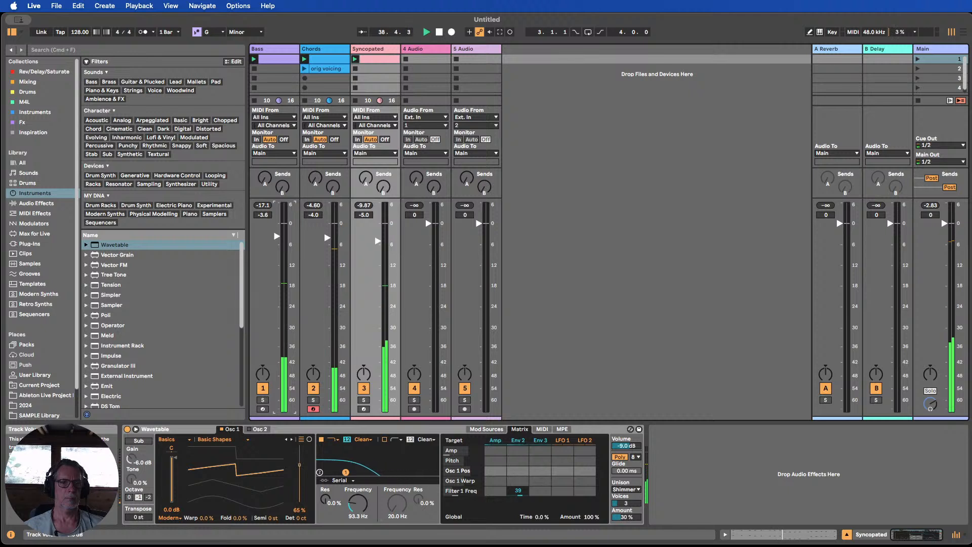
drag(276, 236, 277, 235)
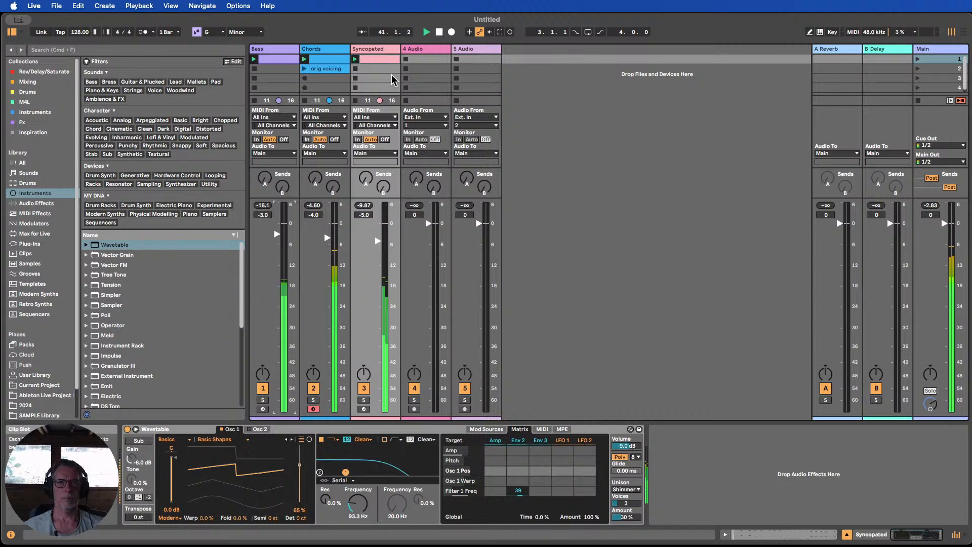
Lower Wavetable's Filter 1 frequency to 74.9 Hz and try the Collection and Harmonics wavetable categories for Oscillator 1.
drag(356, 520, 356, 523)
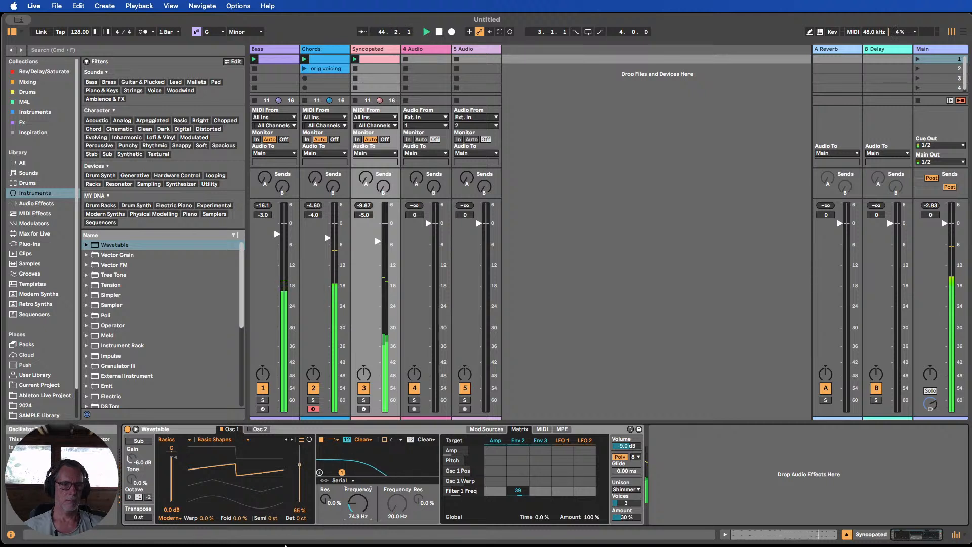
click(177, 440)
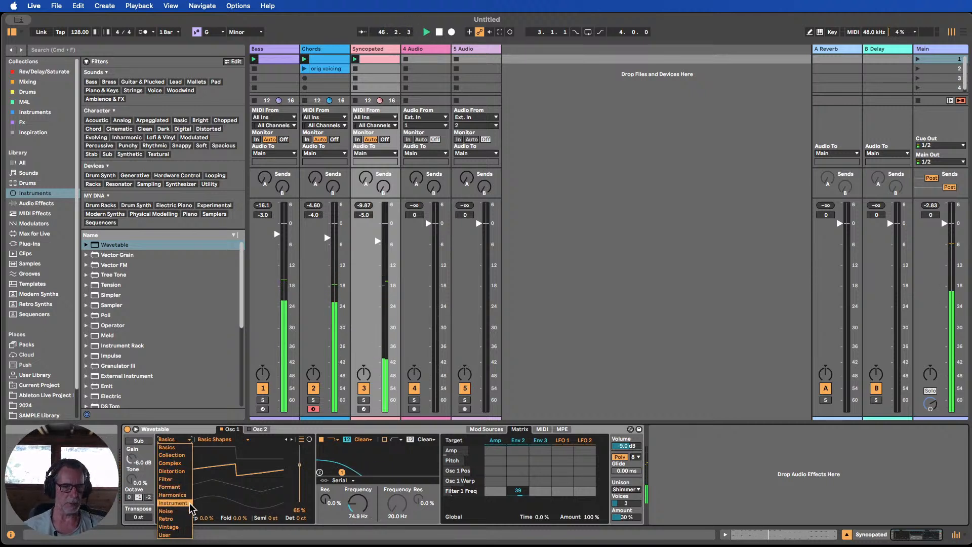
click(174, 455)
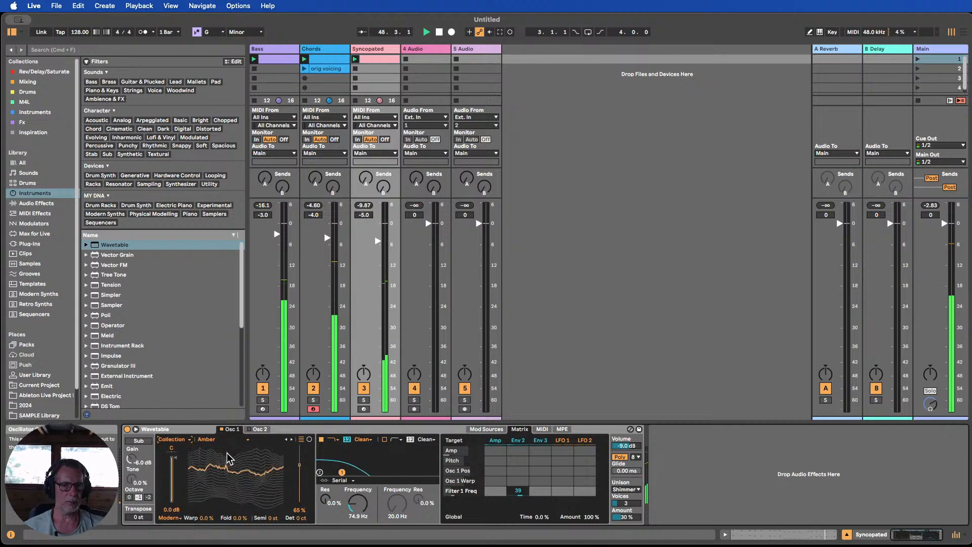
click(173, 439)
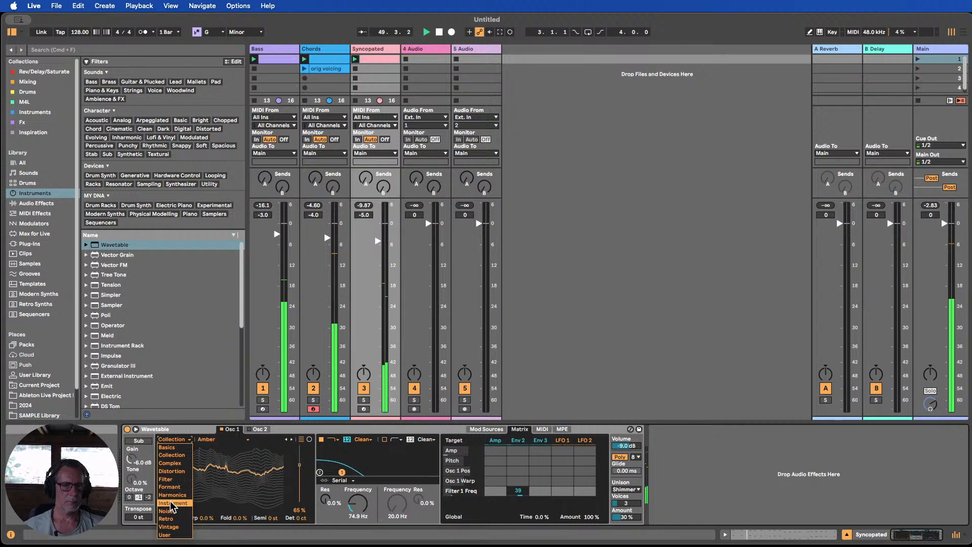
click(172, 495)
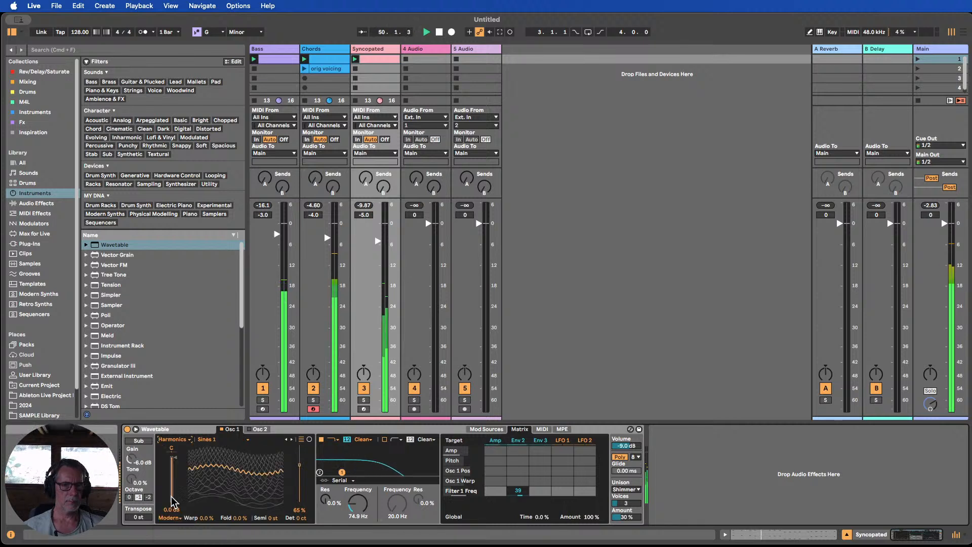
Try the Buzz Bell, Sines 1 and Vocal Sines wavetables for Oscillator 1.
click(214, 443)
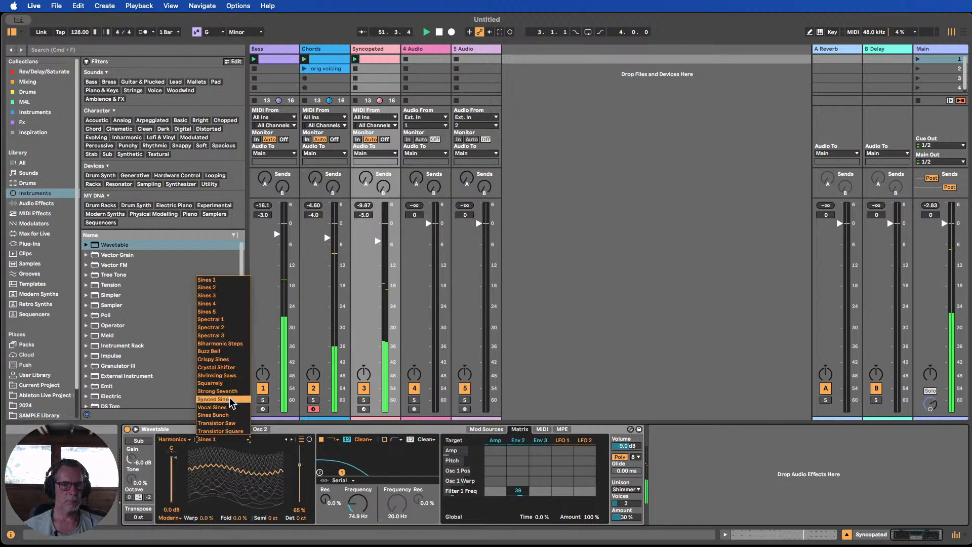
click(221, 350)
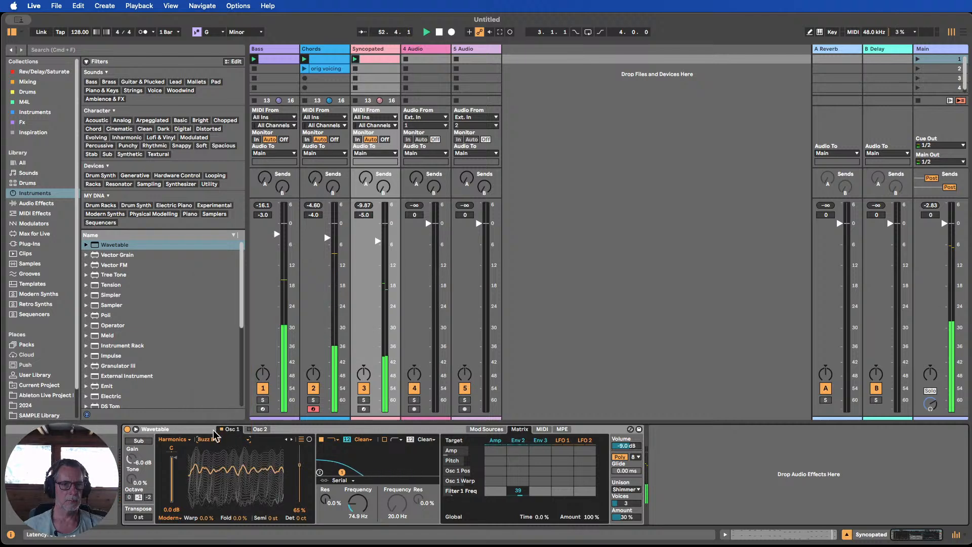
click(214, 440)
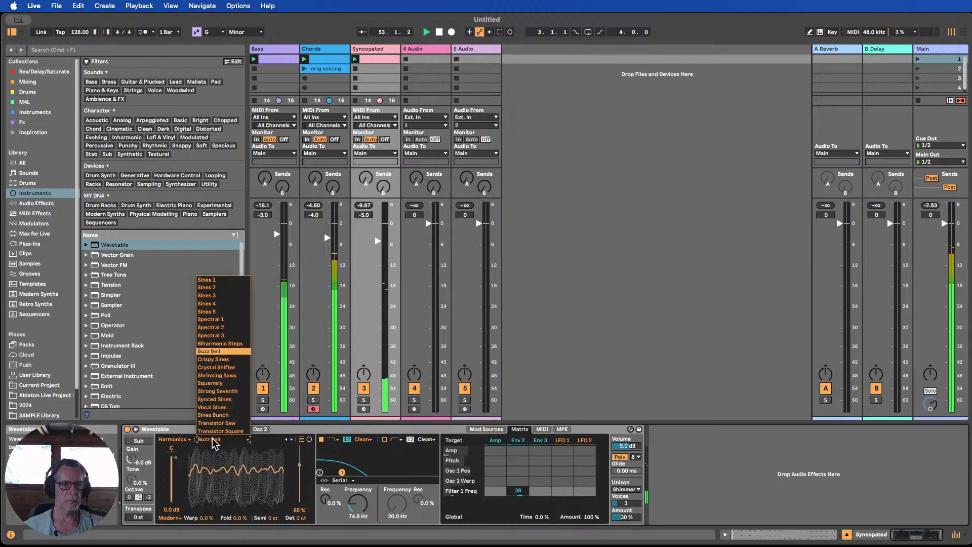
click(208, 280)
click(215, 439)
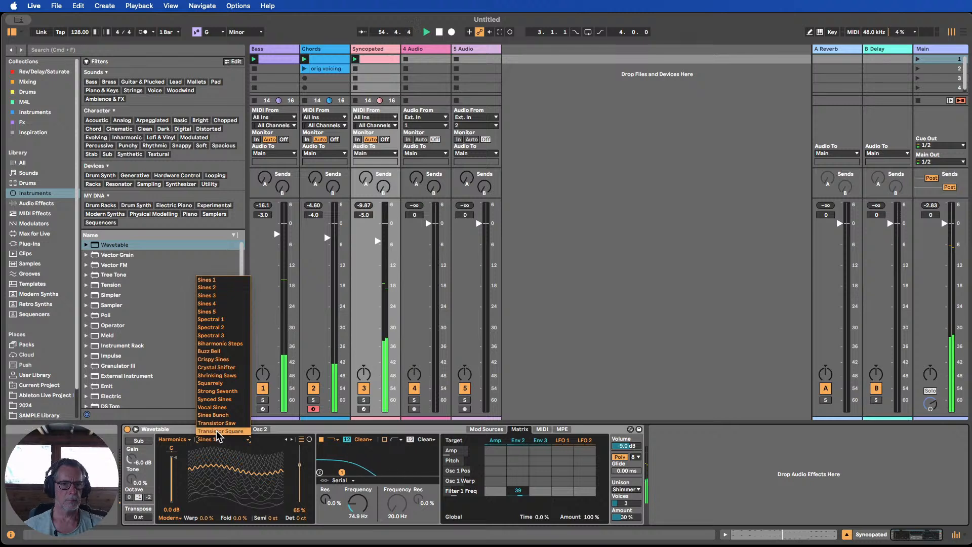
click(216, 408)
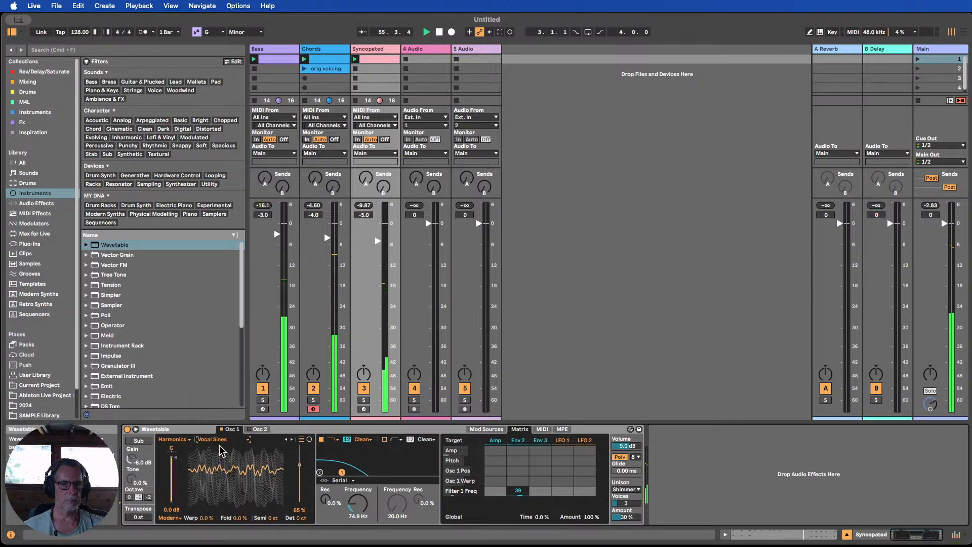
Try the Retro category's Sweep Random wavetable in Oscillator 1 with Filter 1 frequency raised to 265 Hz.
click(175, 441)
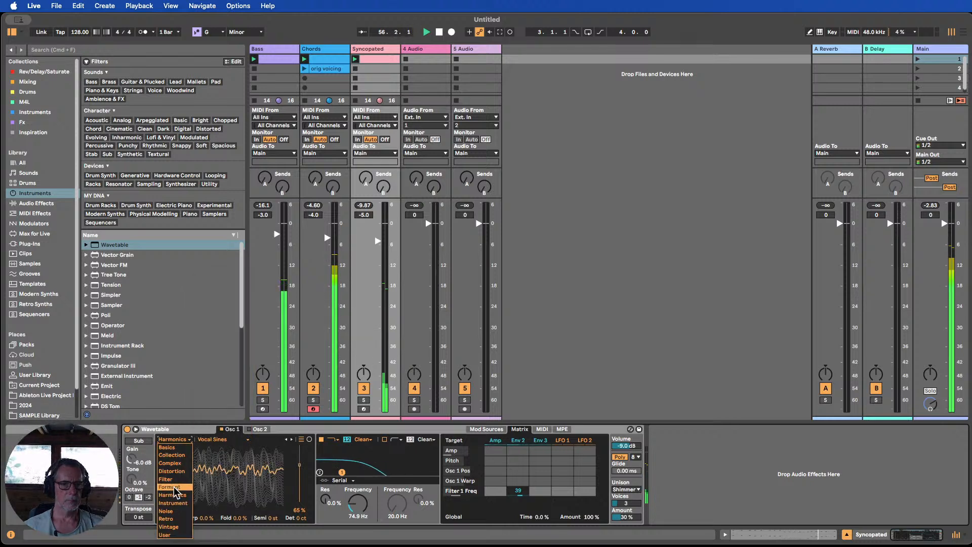
click(168, 519)
click(220, 440)
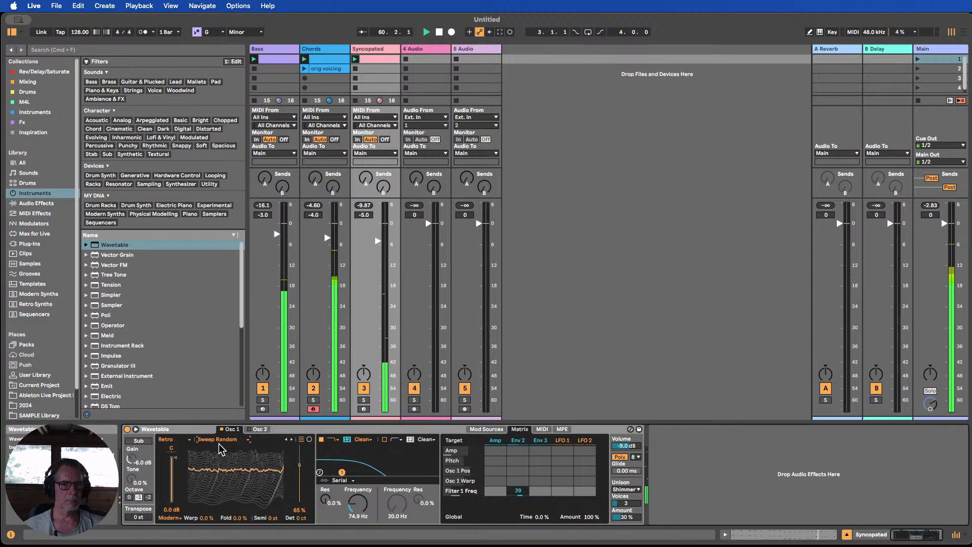
drag(358, 503, 357, 488)
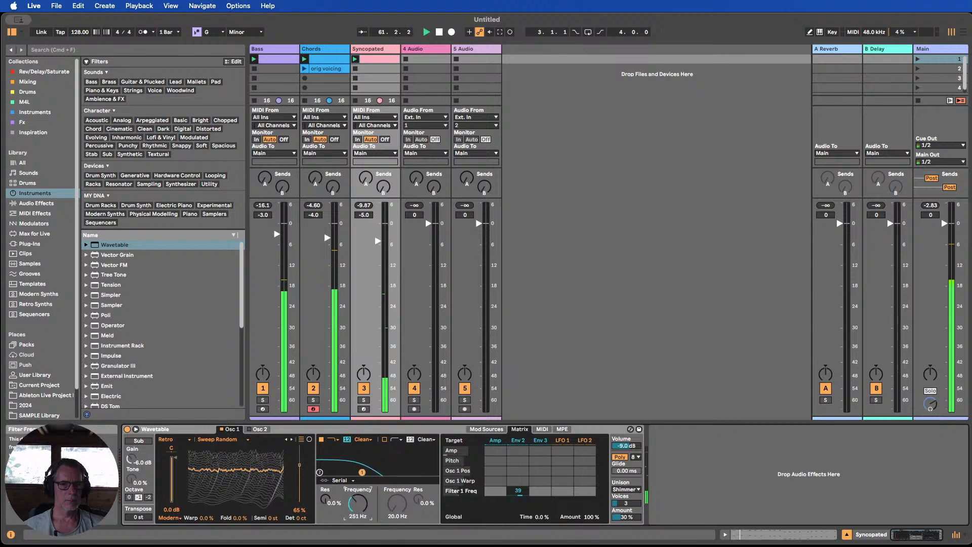
click(225, 440)
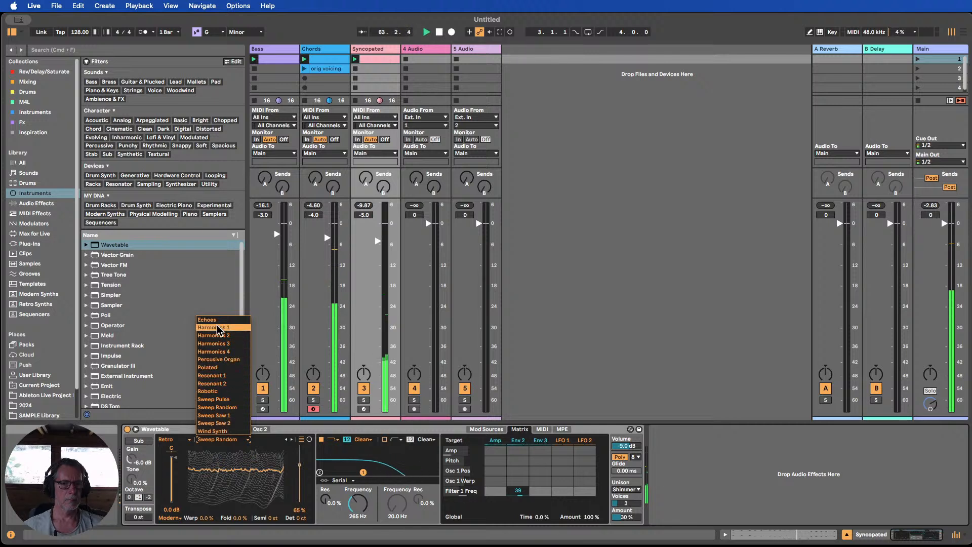
click(187, 453)
Load the Instrument category's Marimba wavetable into Oscillator 1 and raise Filter 1 frequency to 798 Hz.
click(184, 440)
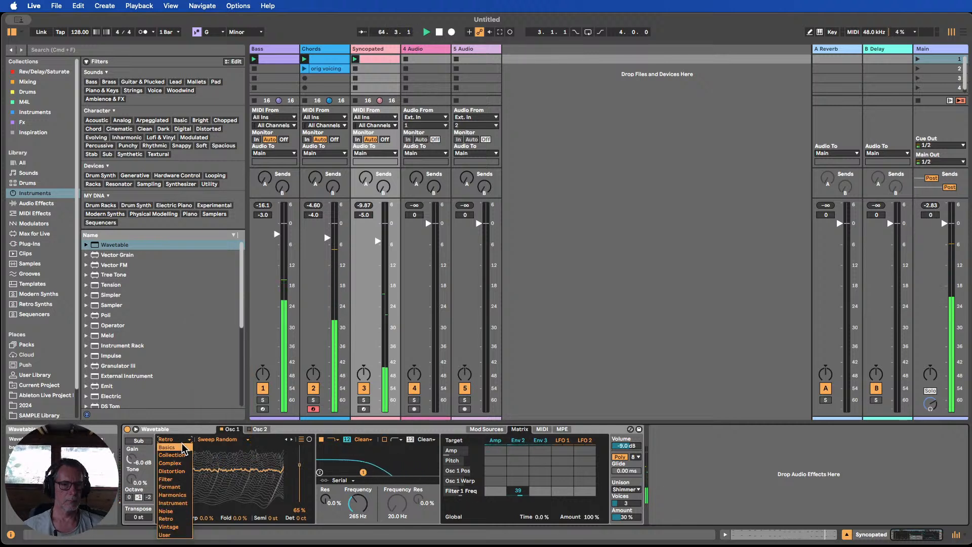
click(172, 503)
click(212, 439)
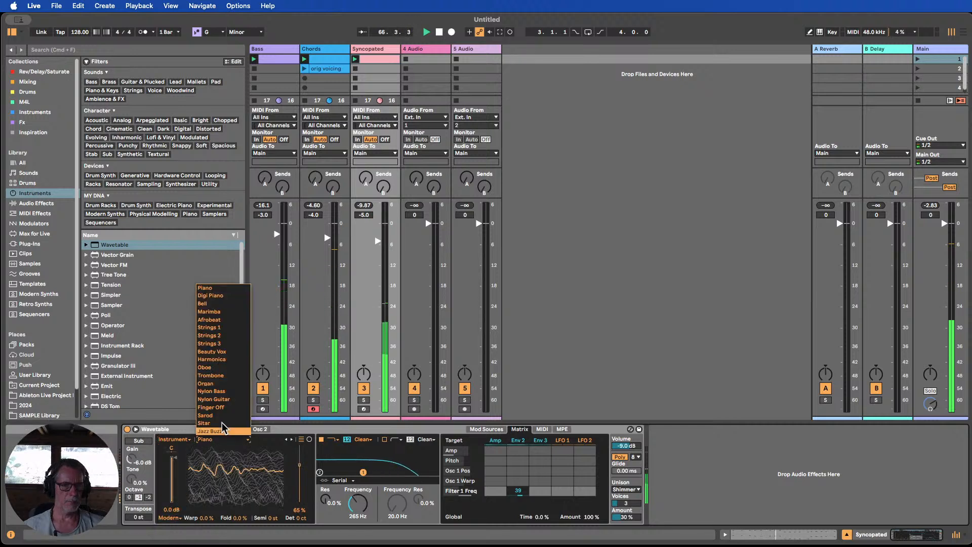
click(230, 309)
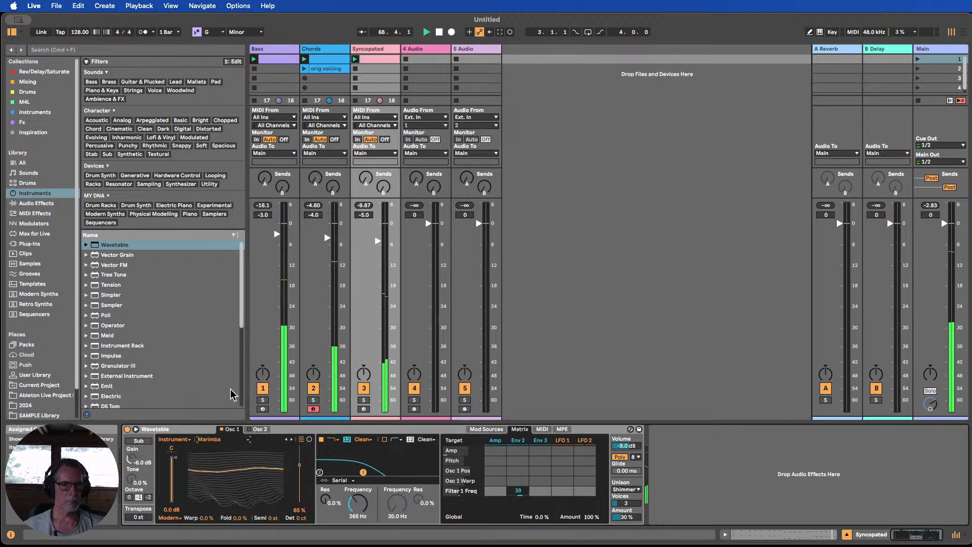
drag(357, 503, 358, 484)
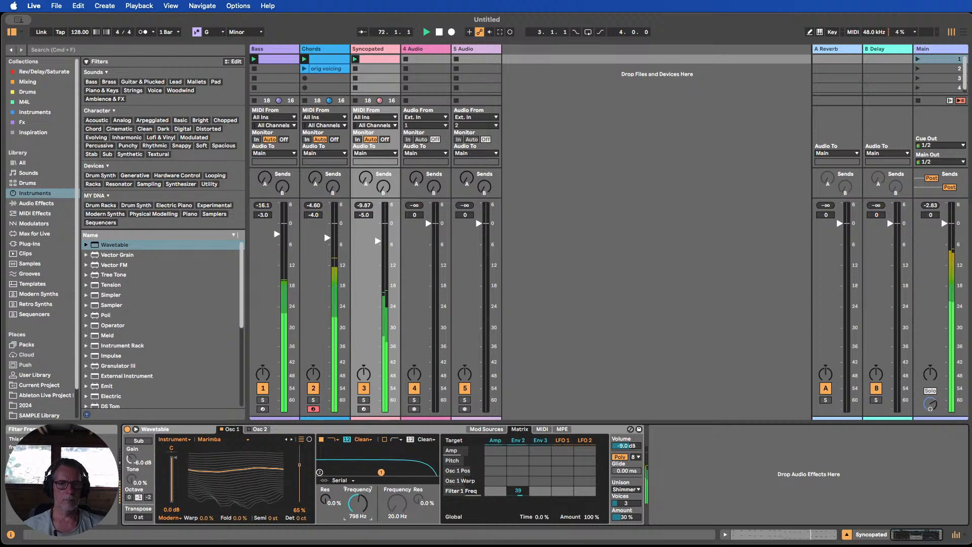
Try doubling and halving the timing of all notes in the first Chords clip, with its loop shortened to 2 bars.
click(334, 61)
double_click(334, 60)
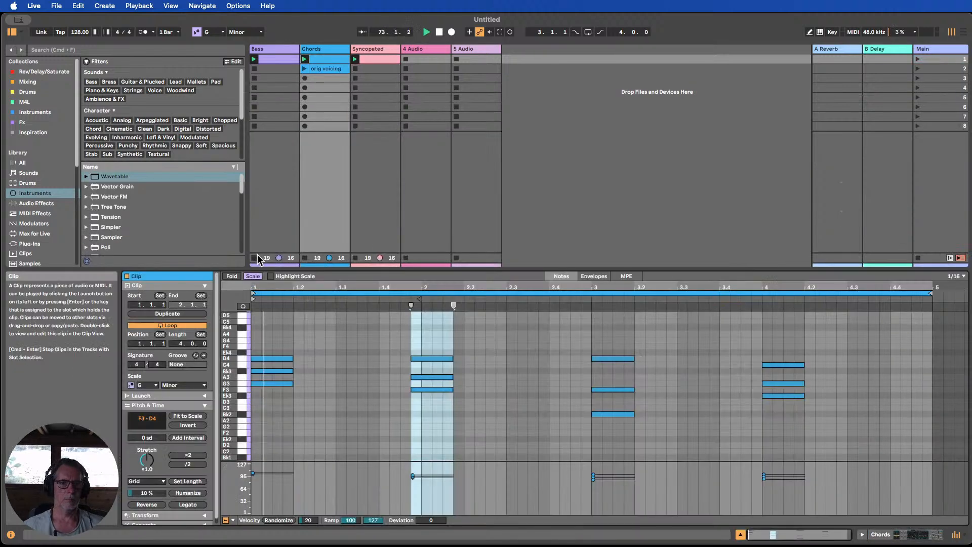
drag(876, 441, 259, 304)
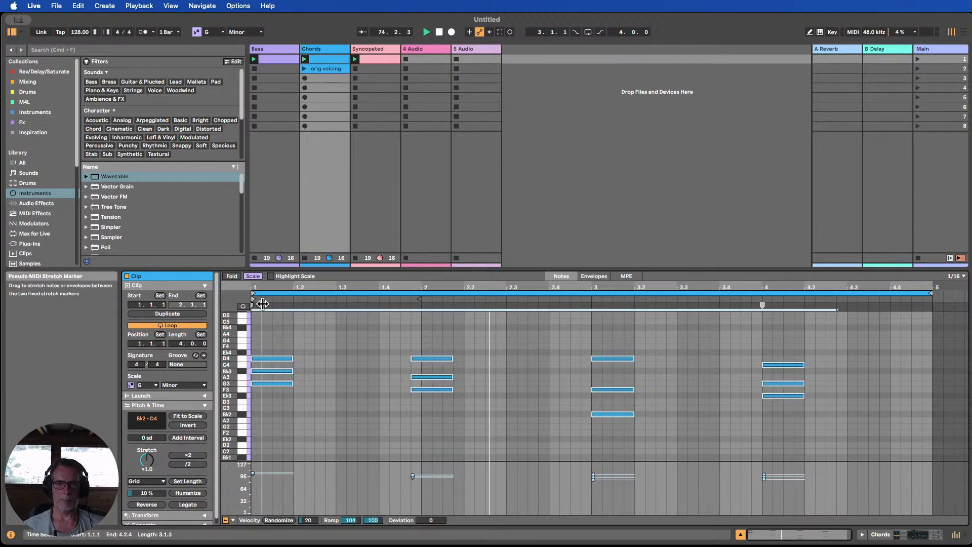
click(188, 456)
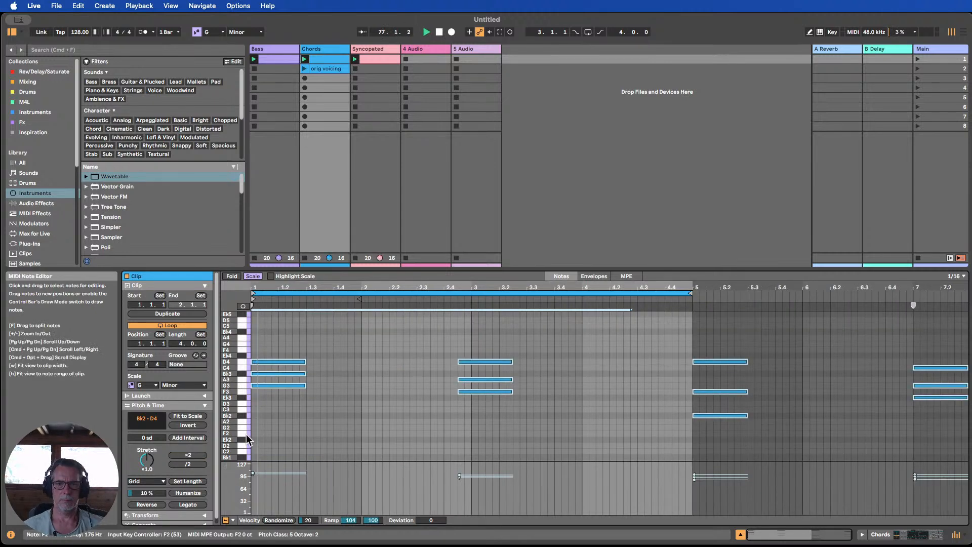
click(191, 464)
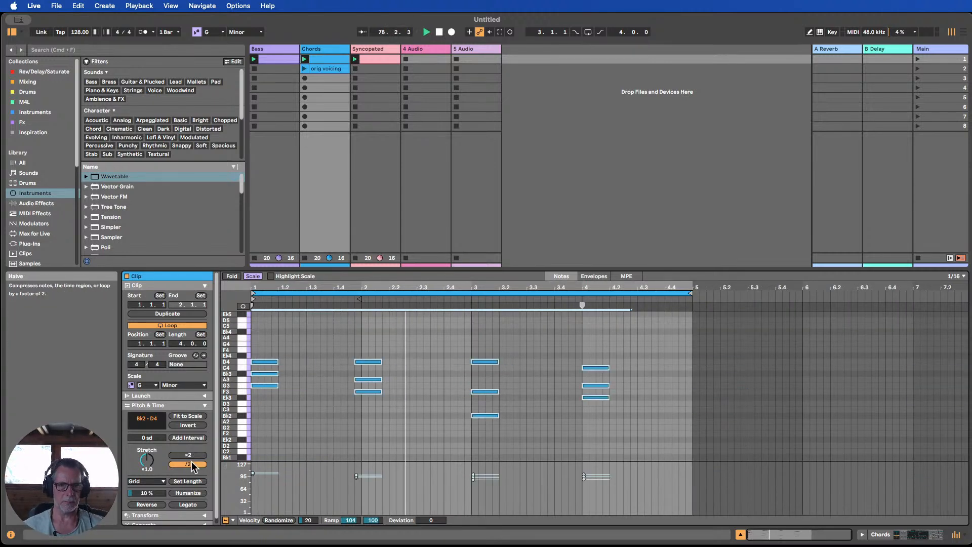
click(192, 464)
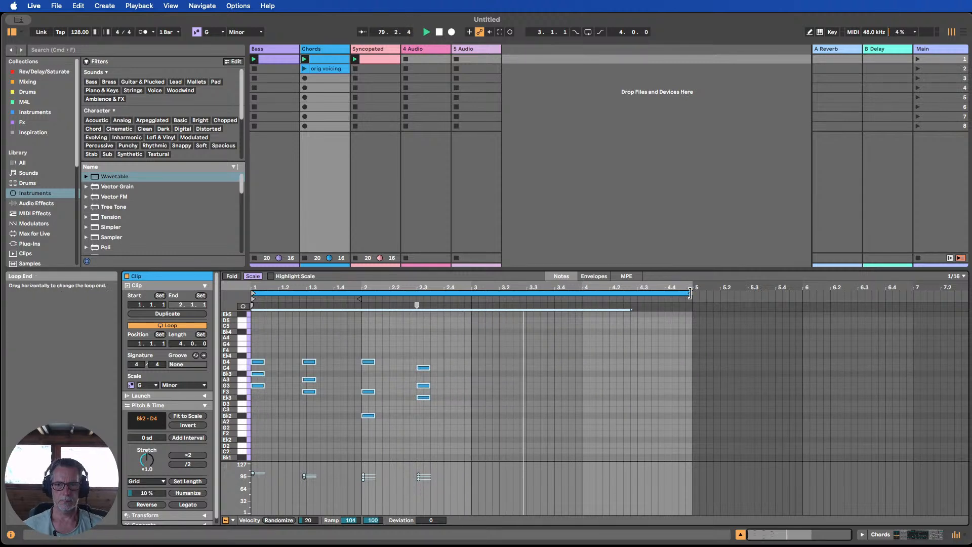
drag(690, 295, 470, 303)
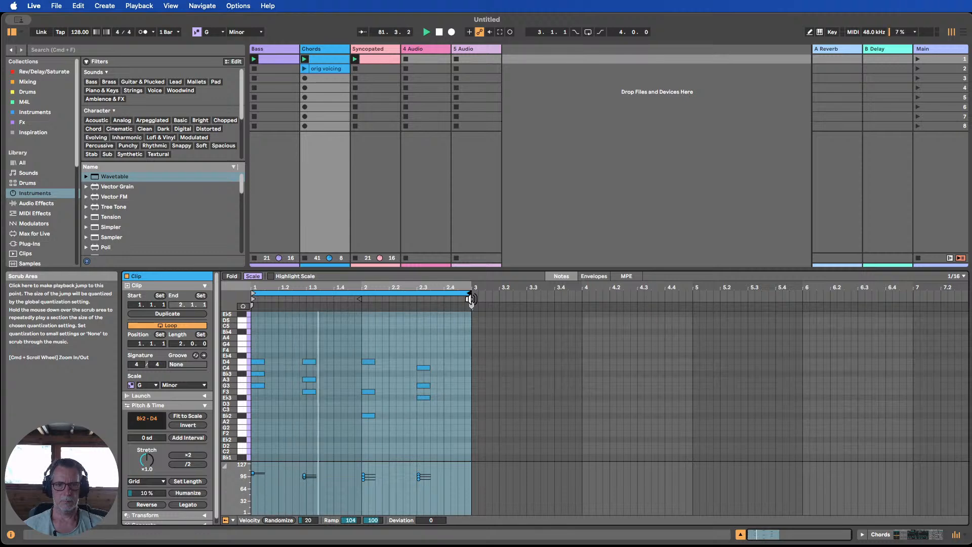
Undo the last halving and loop change in the Chords clip and return to the track's devices.
key(super+z)
key(super+z)
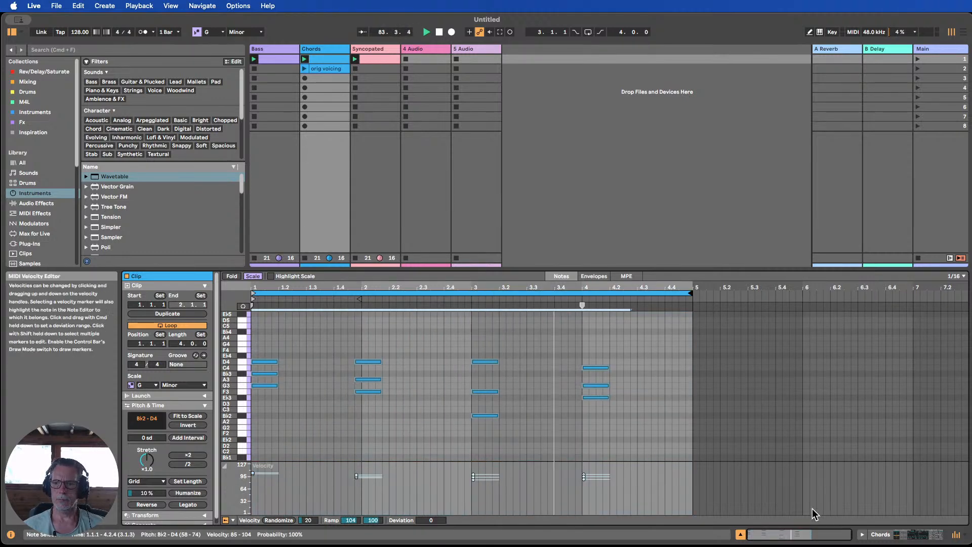
click(886, 536)
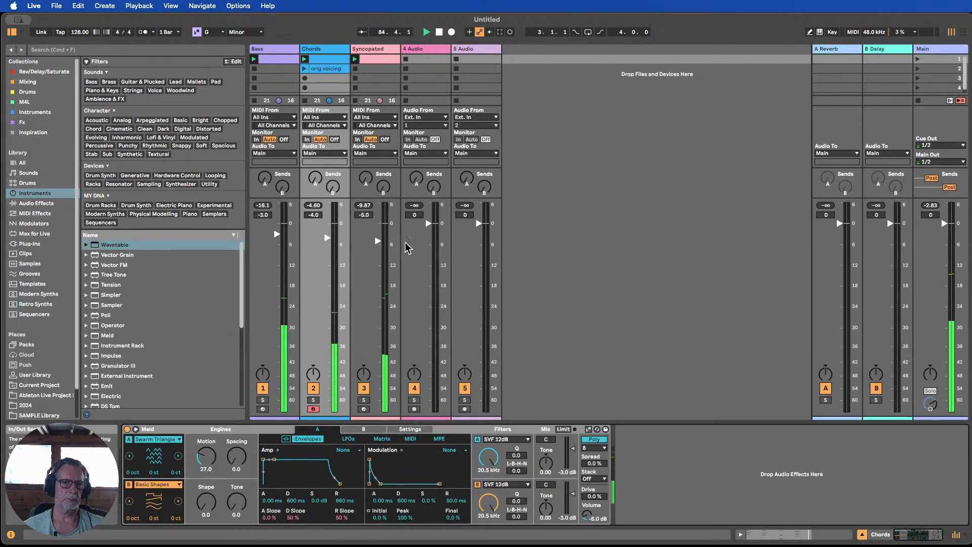
Raise the Syncopated track's volume to -3.9 dB and transpose all notes in the first Chords clip down one octave.
drag(376, 240, 376, 237)
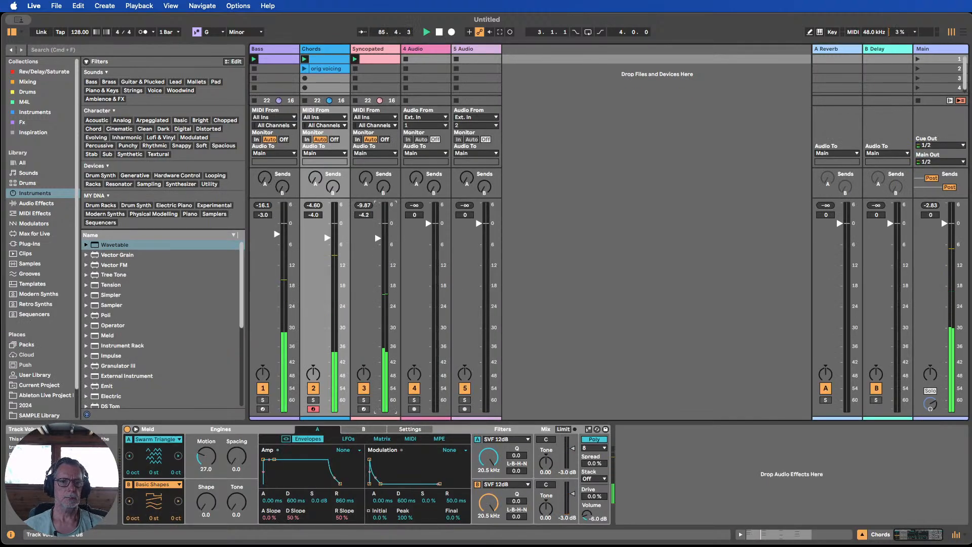
click(315, 62)
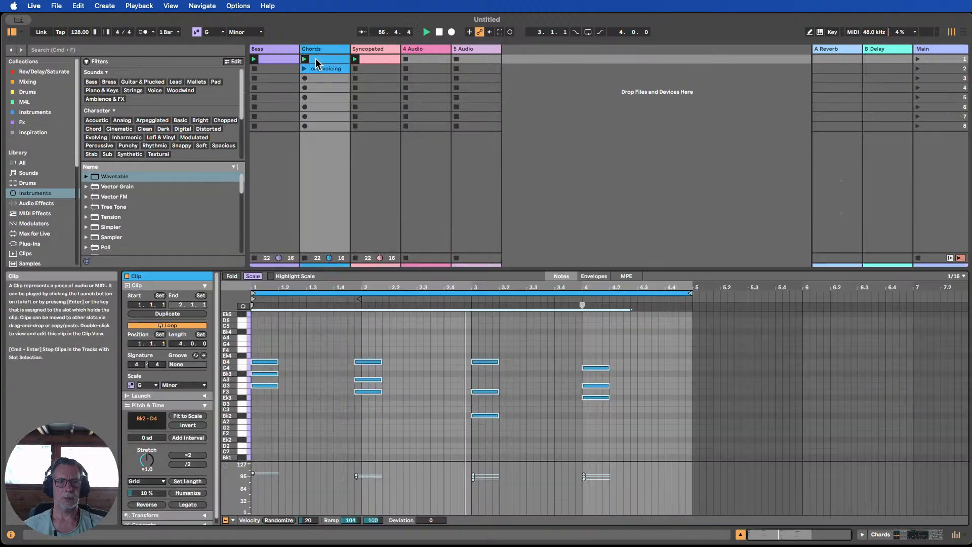
drag(638, 436, 253, 330)
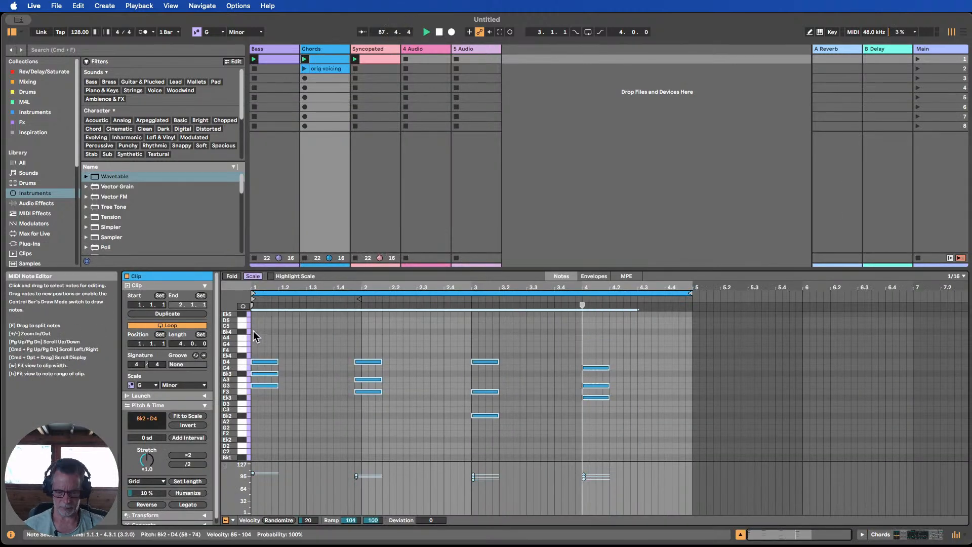
key(shift+Down)
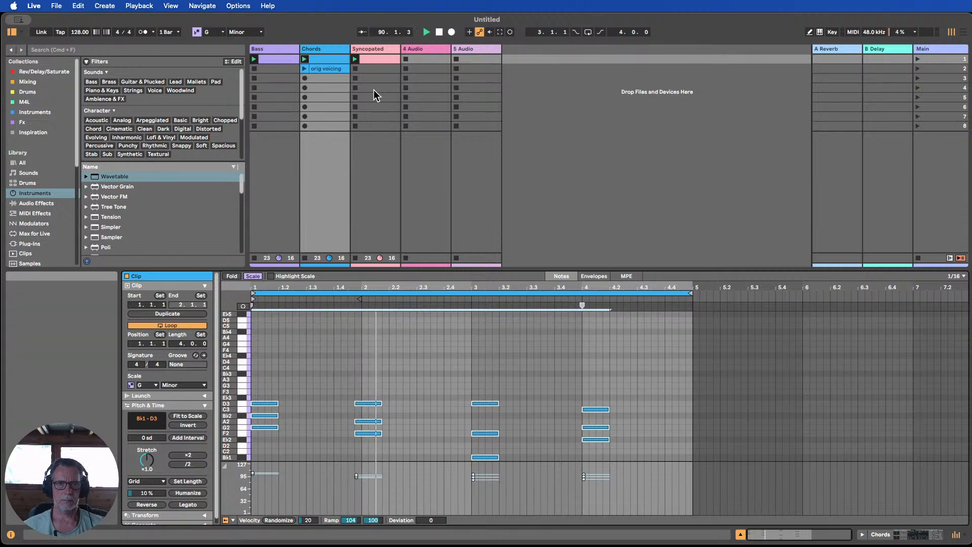
Transpose all notes in the Syncopated clip down one octave and raise the Chords track's volume to -2.0 dB.
click(372, 59)
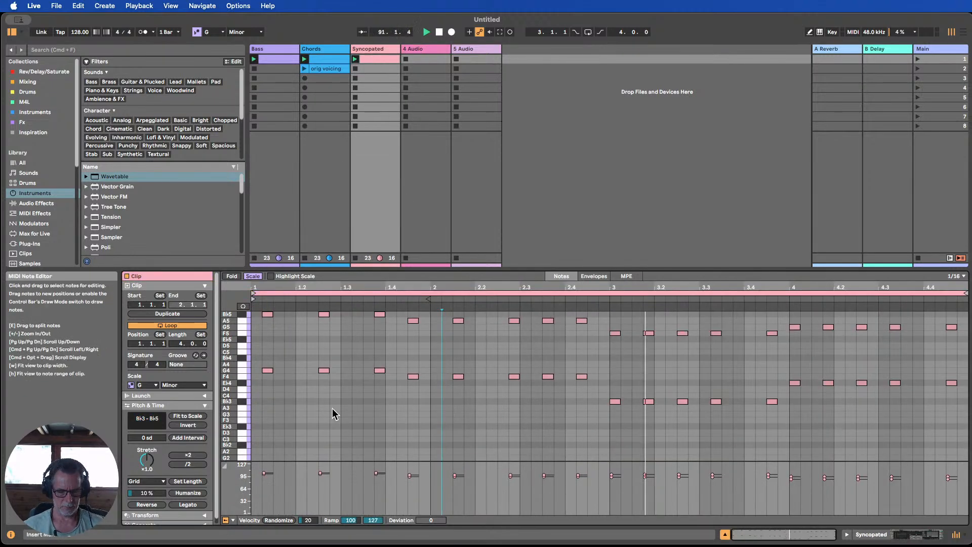
key(super+a)
key(shift+Down)
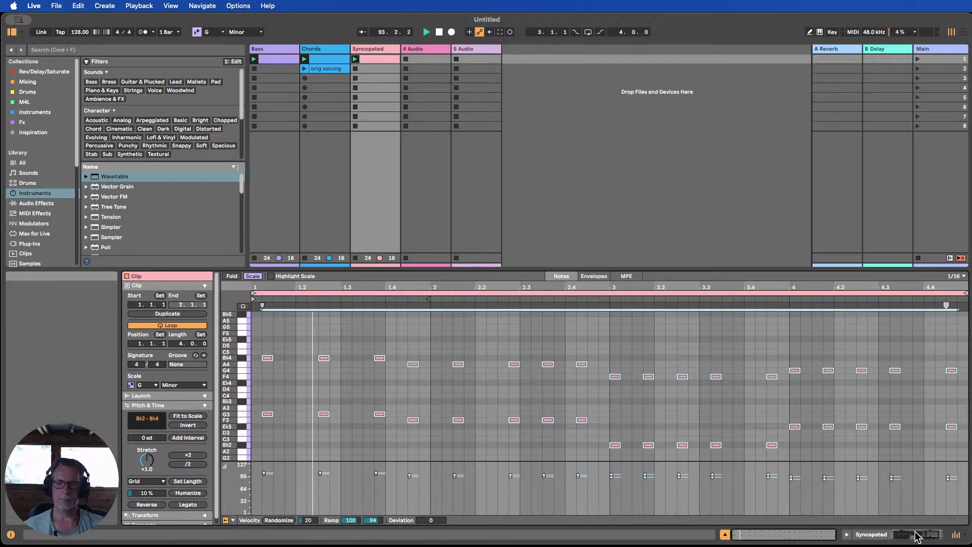
key(shift+Tab)
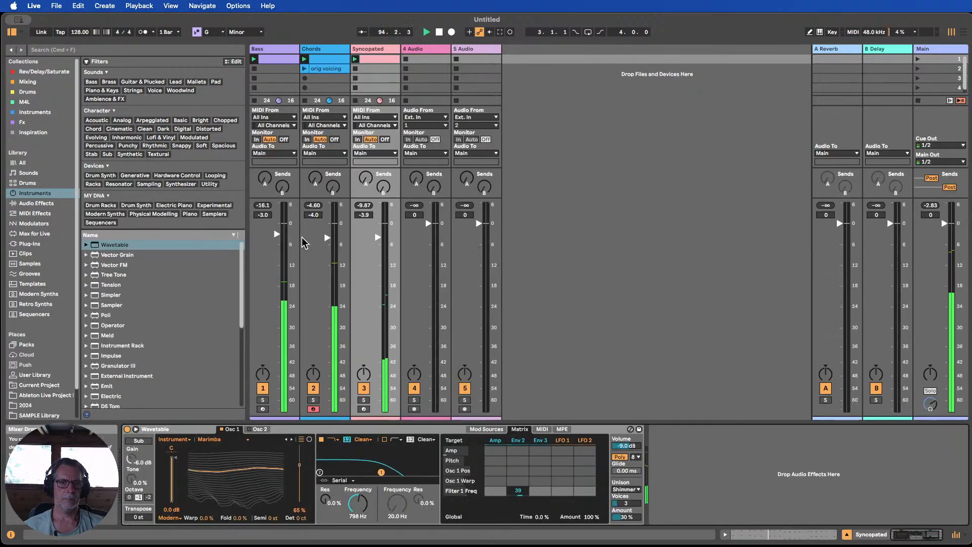
drag(327, 236, 326, 230)
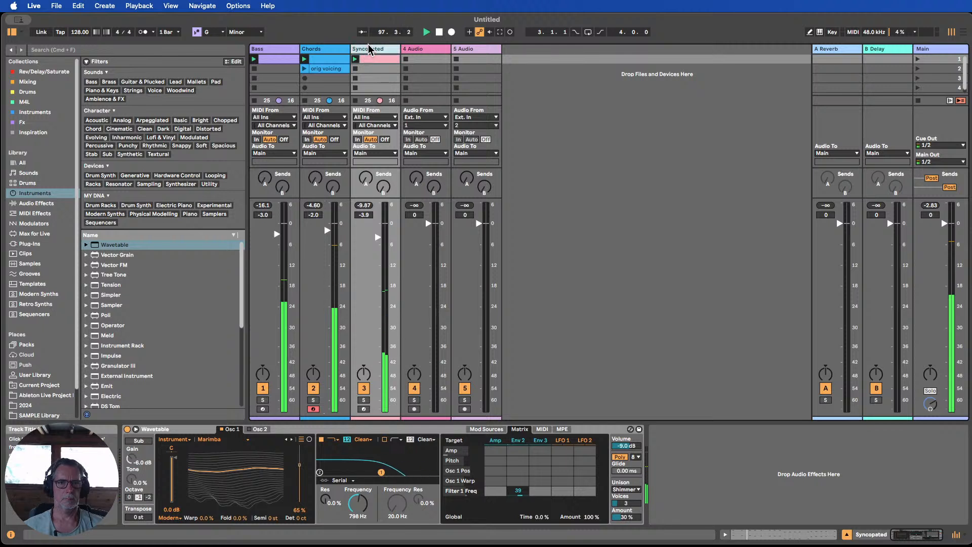
Lower the Syncopated Wavetable's Filter 1 frequency to 238 Hz and Oscillator 1's wavetable position to 0.9%.
drag(357, 502, 357, 523)
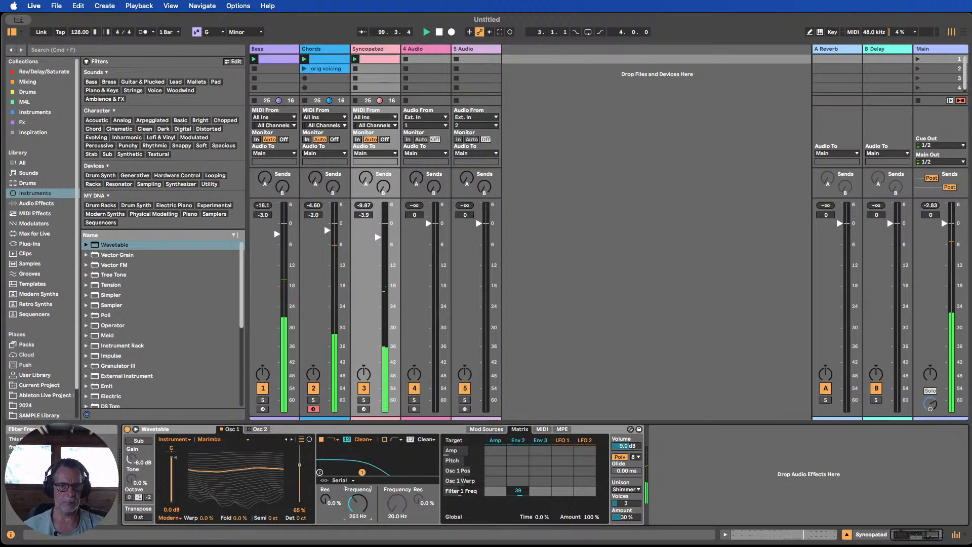
drag(306, 482, 357, 507)
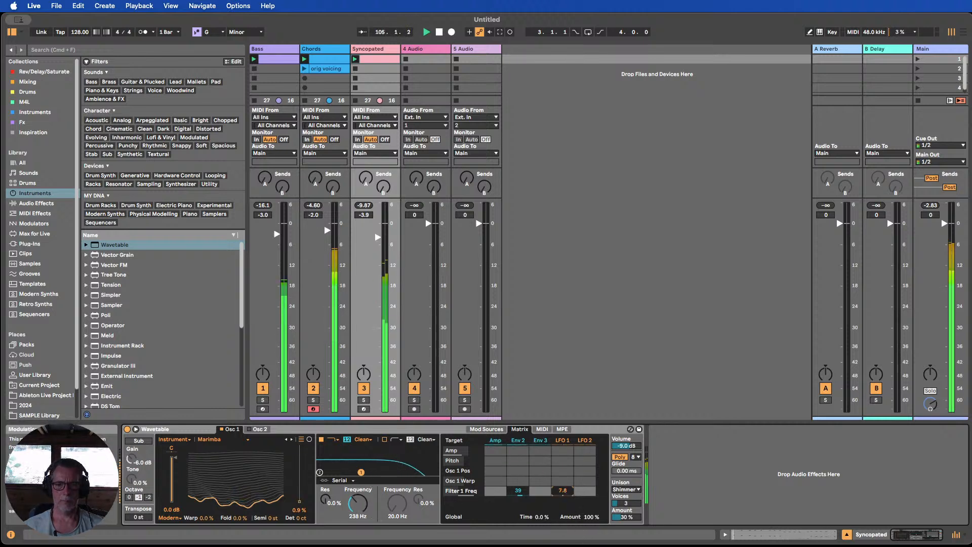
Modulate Osc 1 Pos instead of Filter 1 Freq with LFO 1 at 58, and enable the sub oscillator with Tone at 40%.
double_click(562, 490)
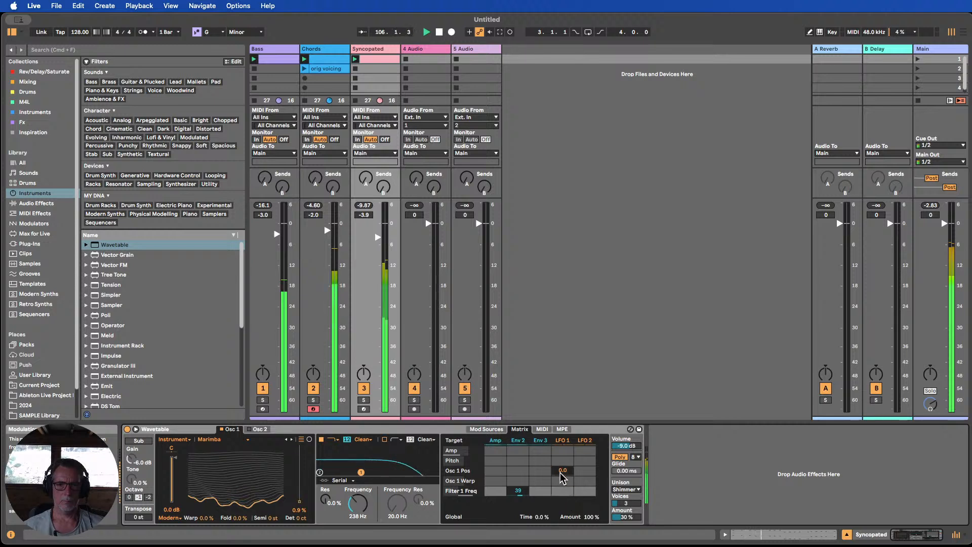
drag(562, 470, 562, 466)
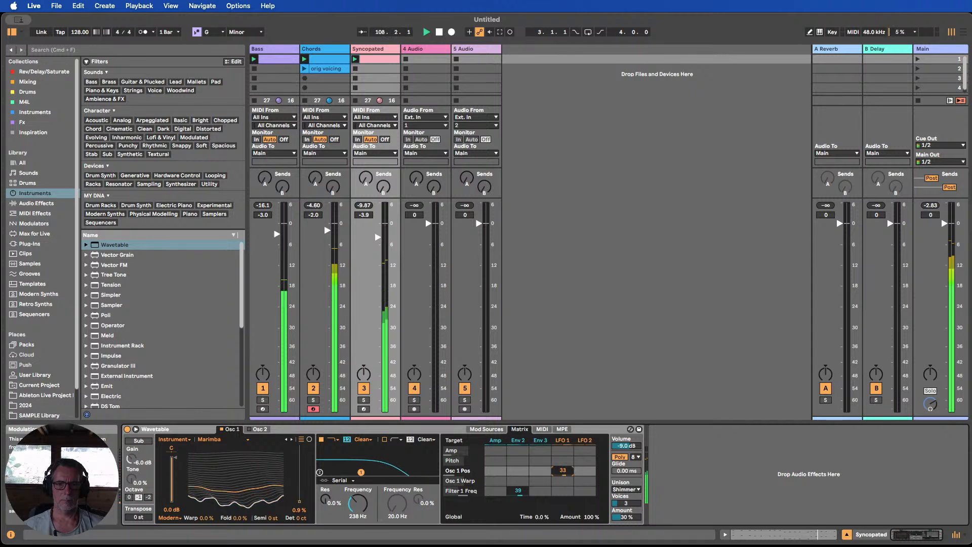
drag(562, 470, 563, 471)
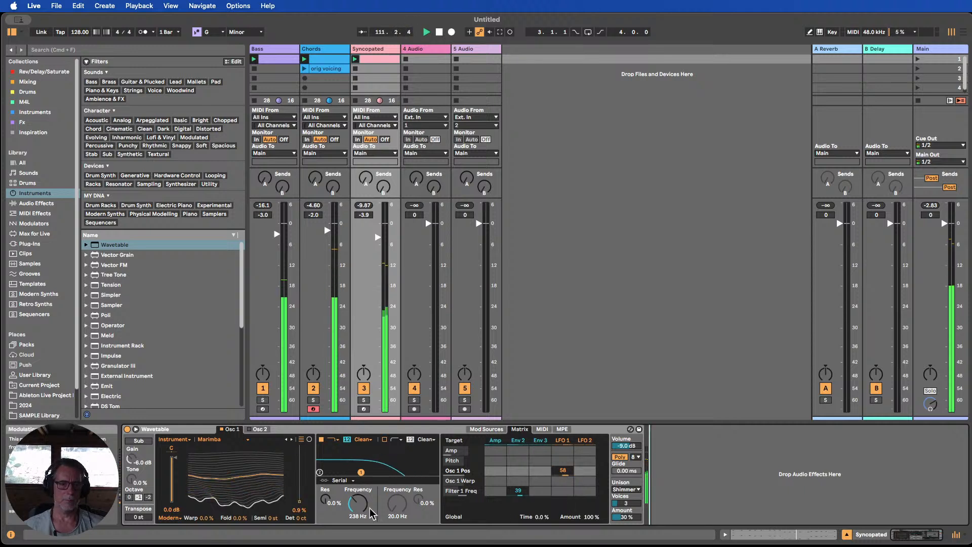
click(139, 441)
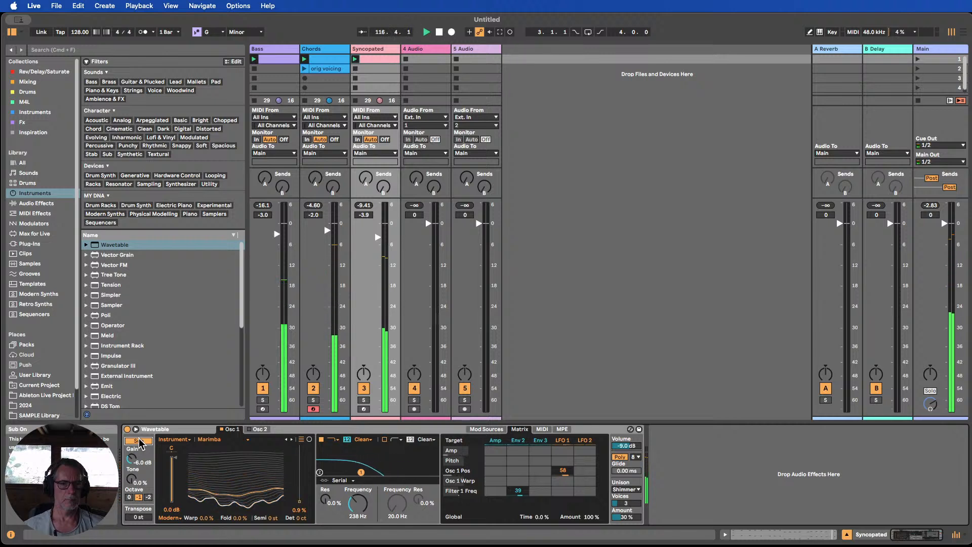
drag(131, 479, 131, 462)
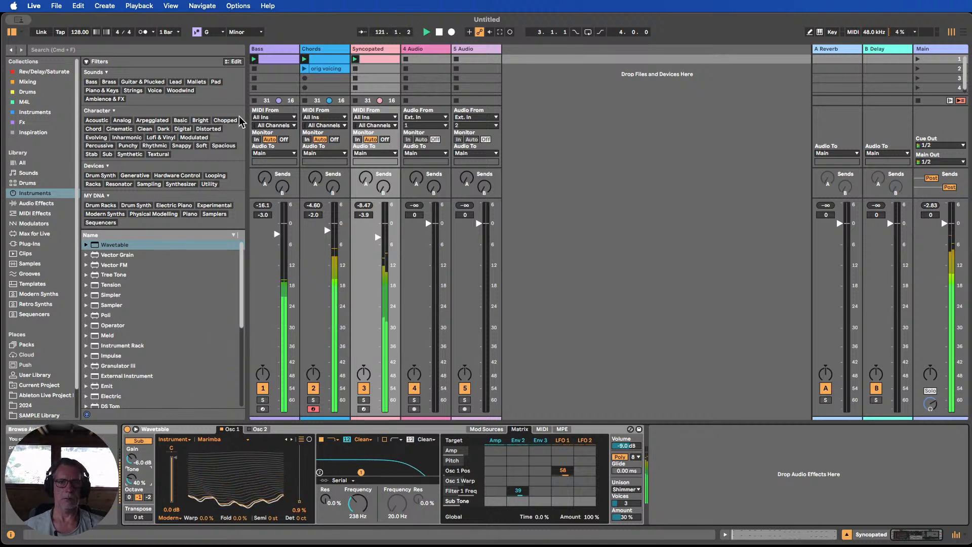
Reset the amp envelope release of Meld on the Chords track to 50 ms.
click(315, 50)
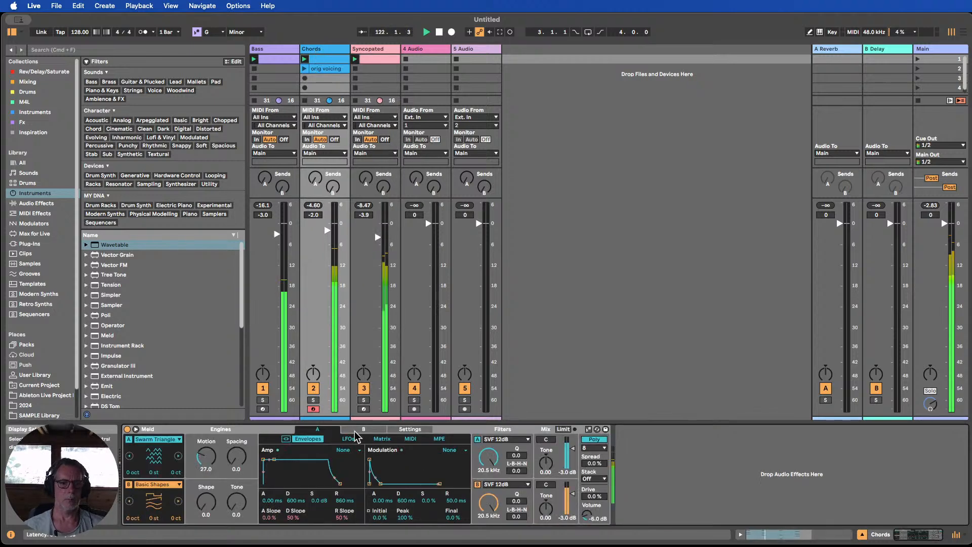
double_click(344, 500)
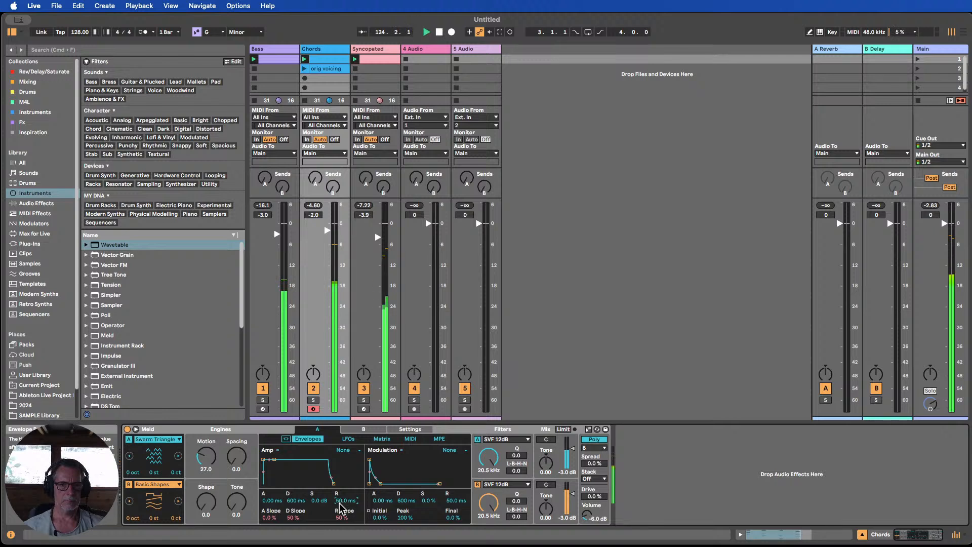
Try Spacing at 12.7 and several oscillator types in Meld's engine A, settling on Swarm Saw with Spacing at 0.0.
drag(236, 457, 208, 468)
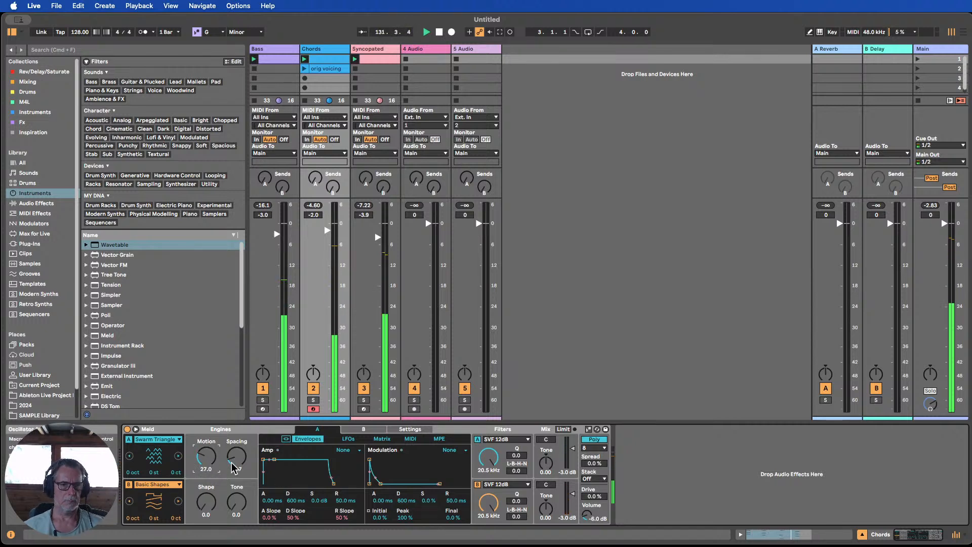
click(178, 456)
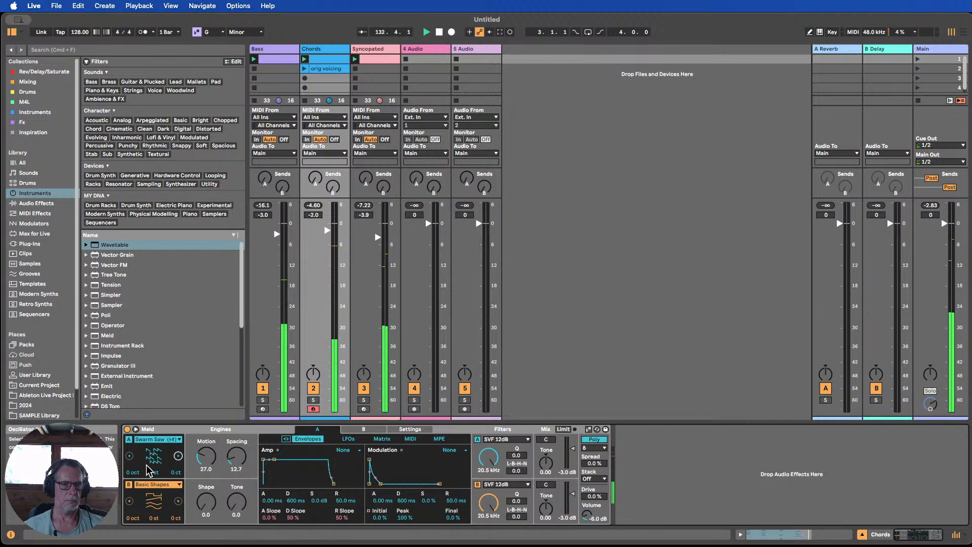
double_click(237, 462)
click(177, 457)
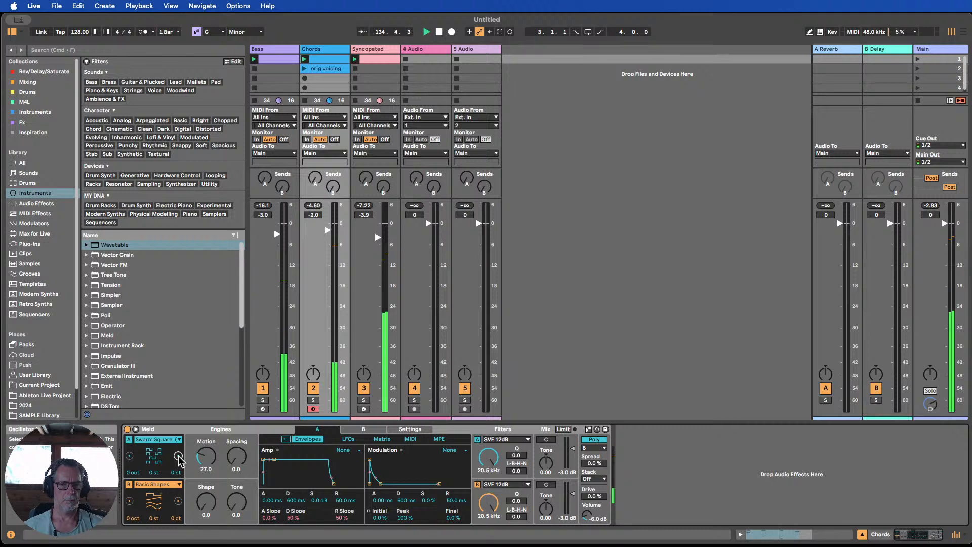
click(178, 457)
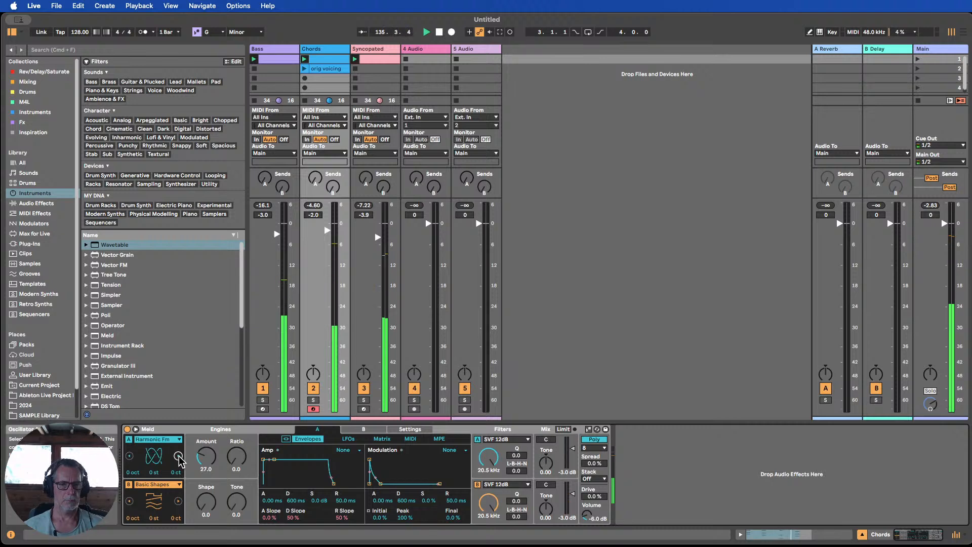
click(131, 458)
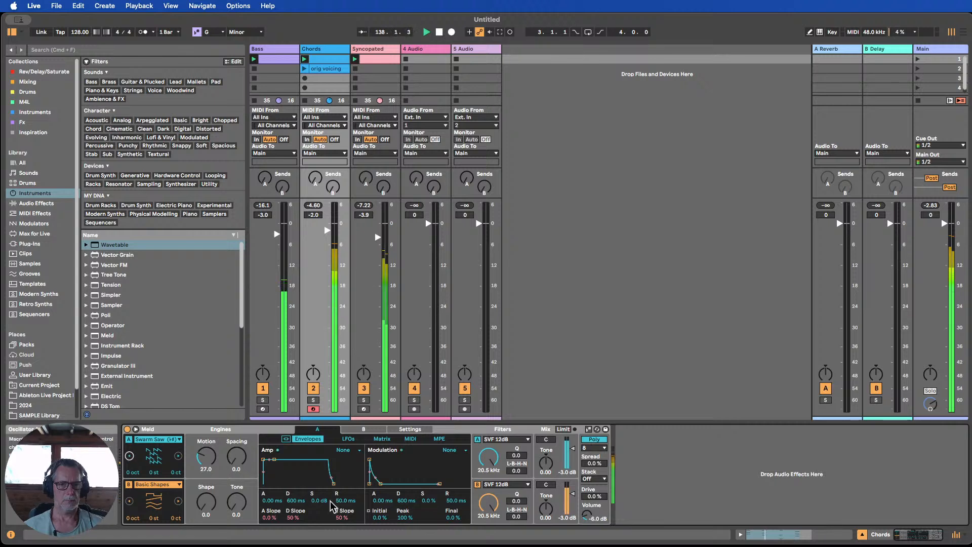
Lengthen the release of Meld's engine A amp envelope to 1.69 s.
drag(346, 500, 346, 494)
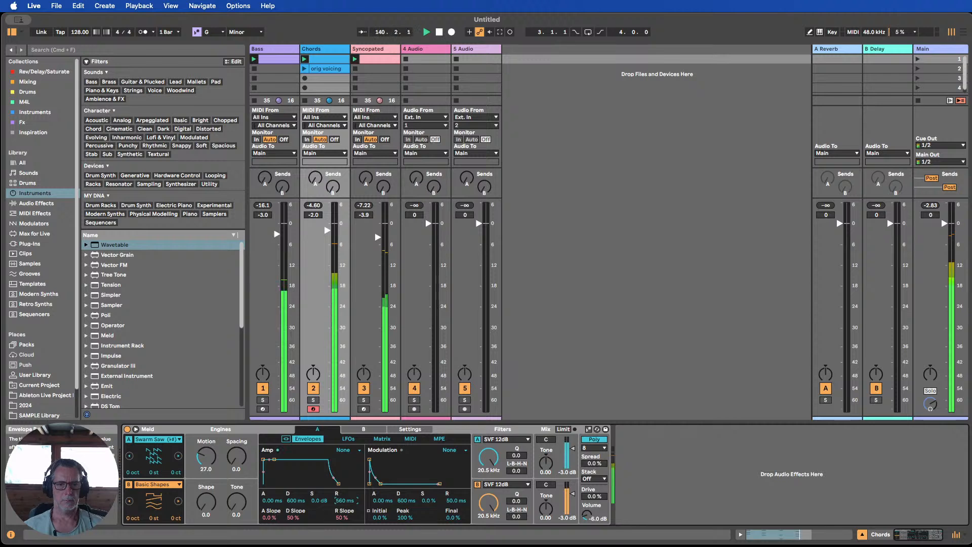
drag(345, 500, 346, 493)
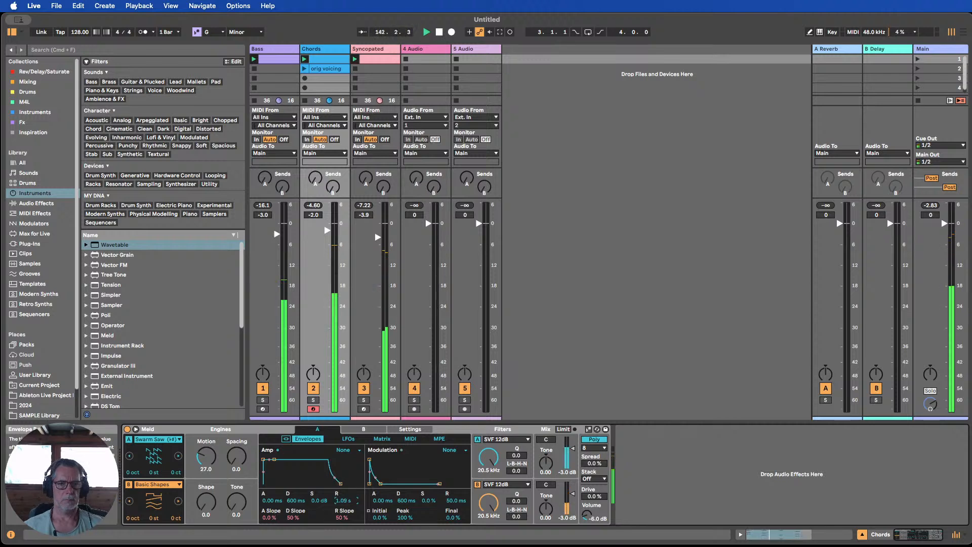
drag(342, 501, 342, 497)
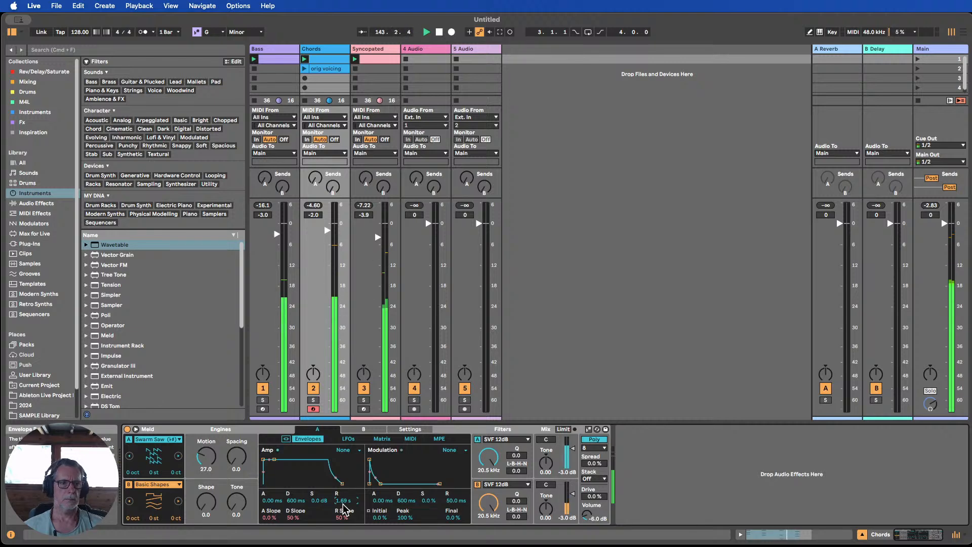
Mute the Chords track and add an Echo audio effect after its Meld instrument.
click(36, 203)
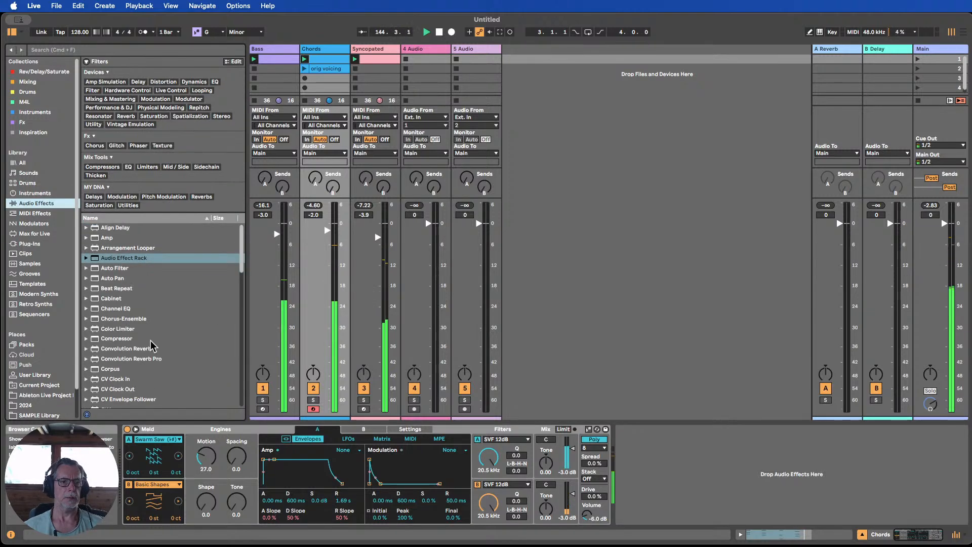
click(314, 388)
scroll(173, 326, down, 3)
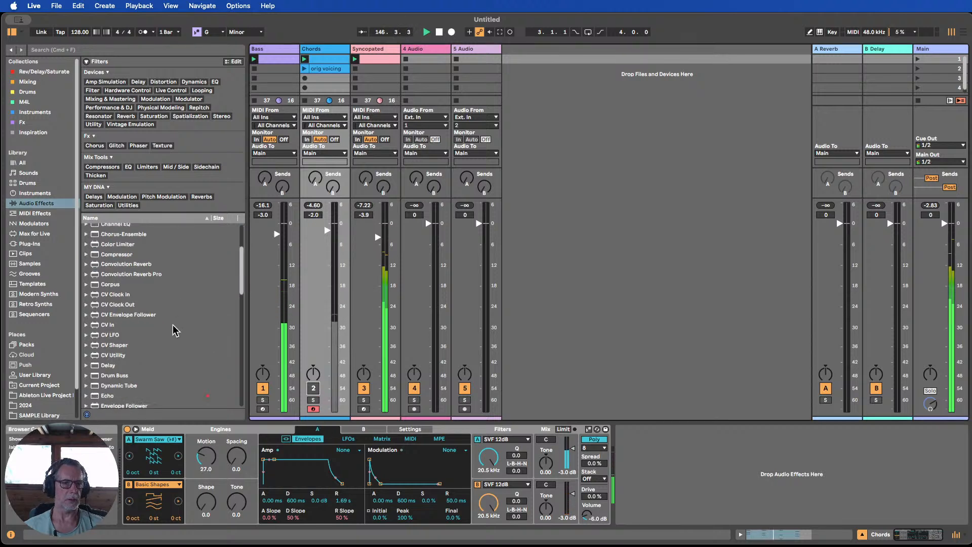
scroll(174, 330, down, 5)
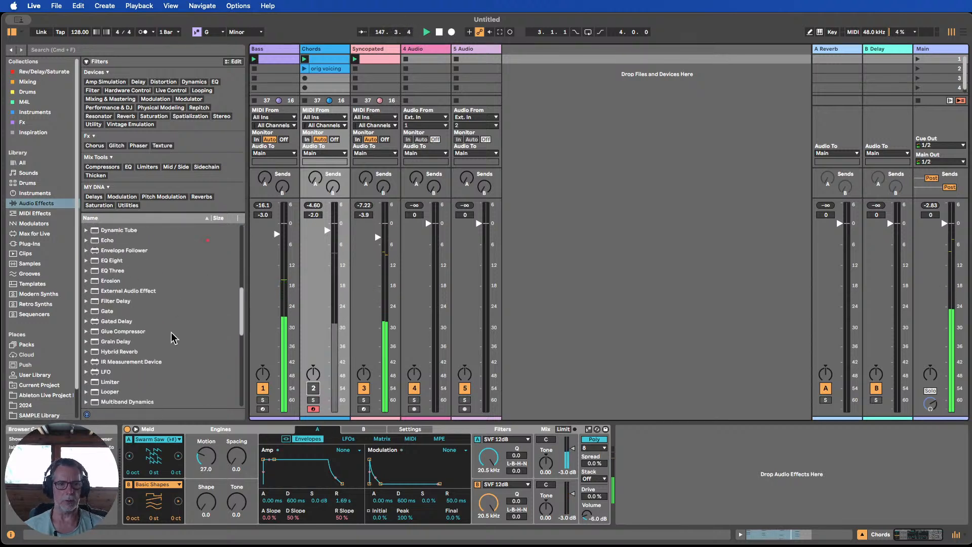
scroll(171, 332, down, 1)
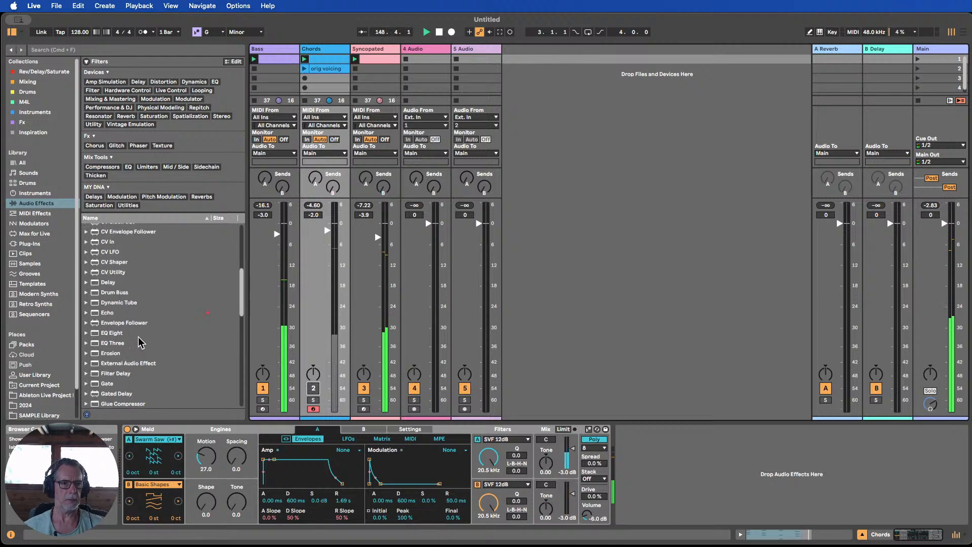
scroll(141, 341, up, 2)
scroll(139, 338, up, 1)
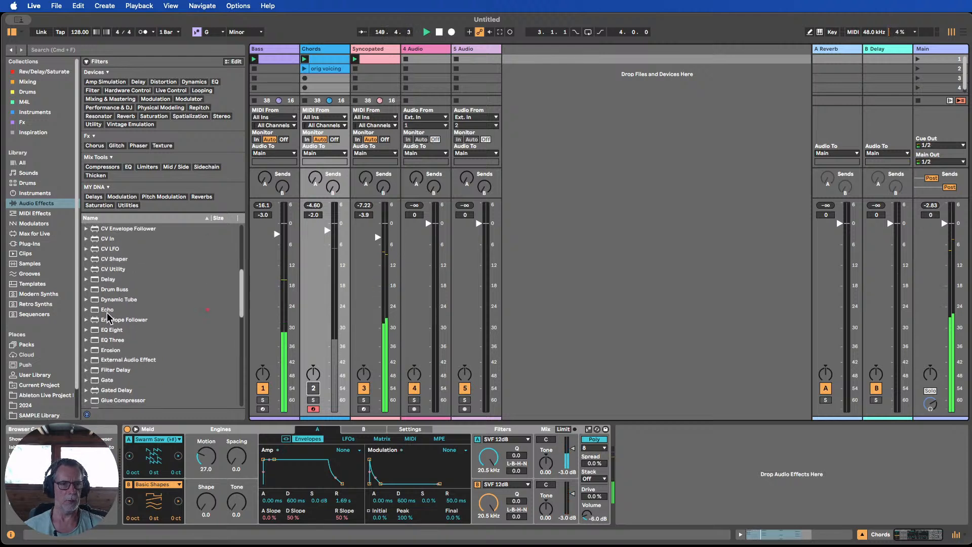
drag(105, 309, 649, 459)
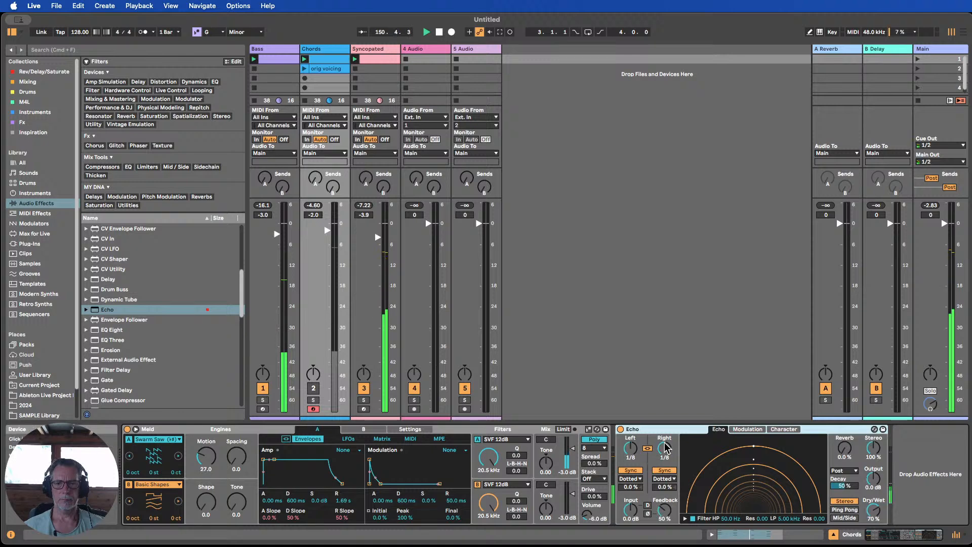
Place Echo after Wavetable on the Syncopated track and reduce its Dry/Wet to 29%.
click(374, 77)
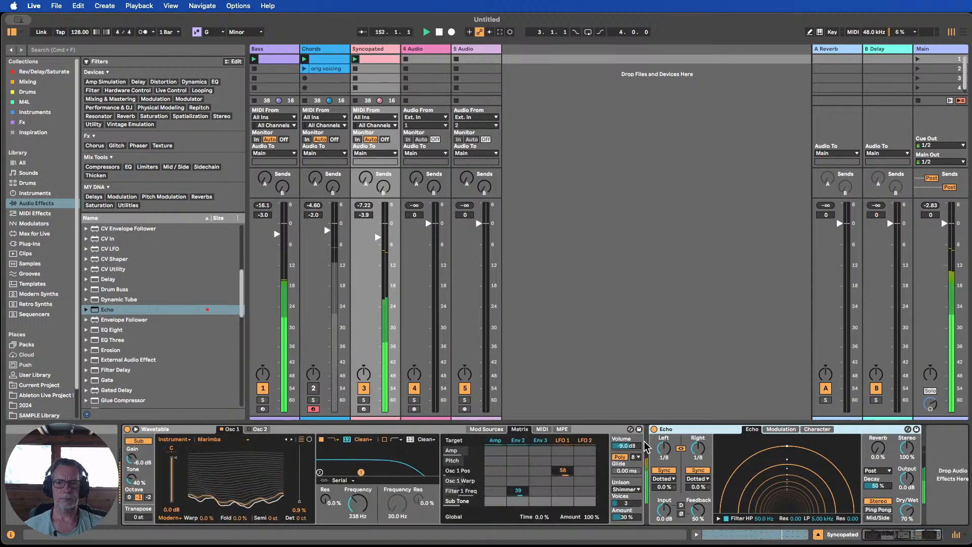
scroll(906, 510, right, 1)
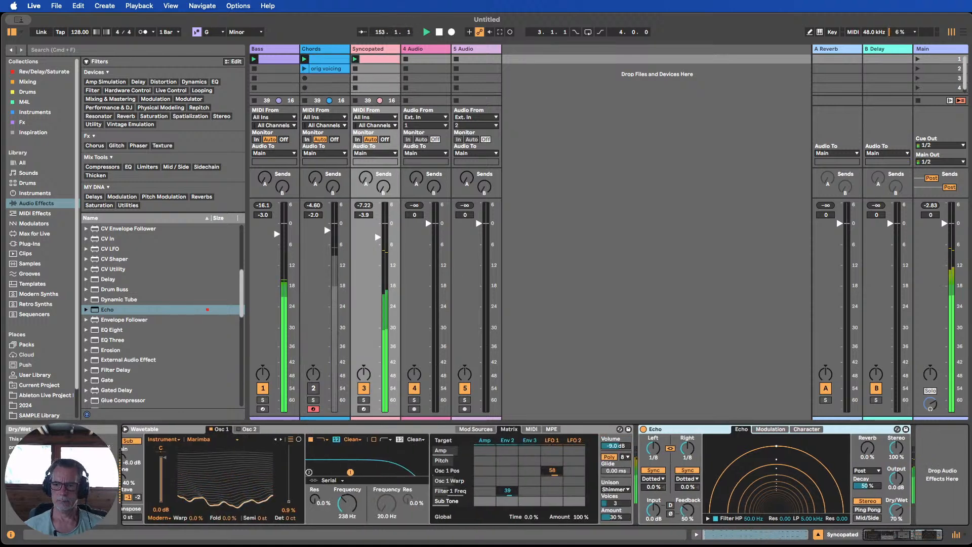
drag(896, 510, 896, 520)
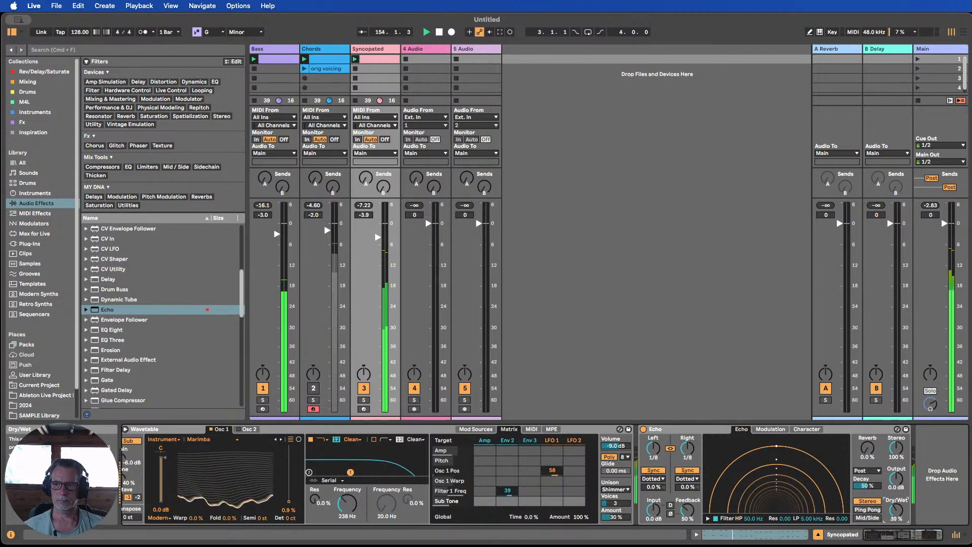
drag(897, 510, 897, 512)
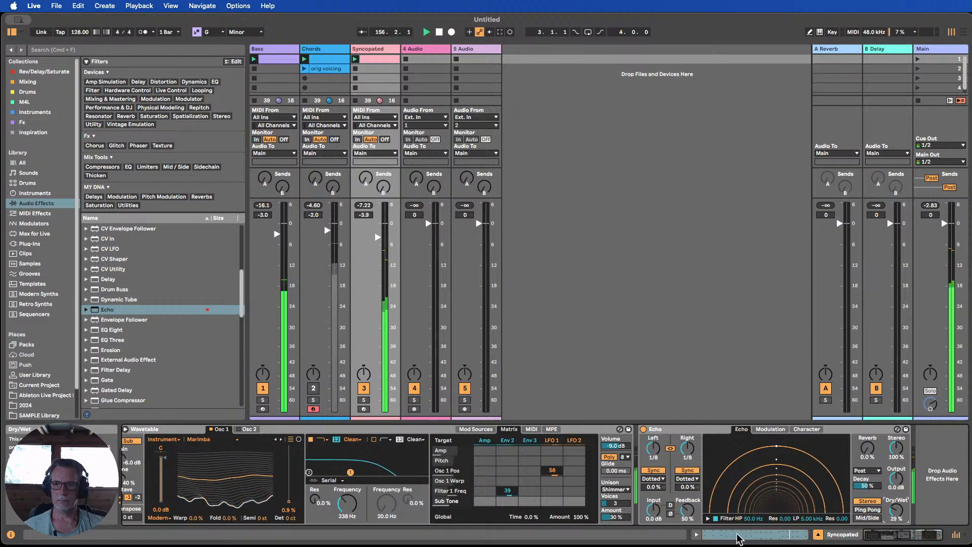
Try a 1/16 division for the linked delay times in Echo on the Syncopated track.
click(686, 450)
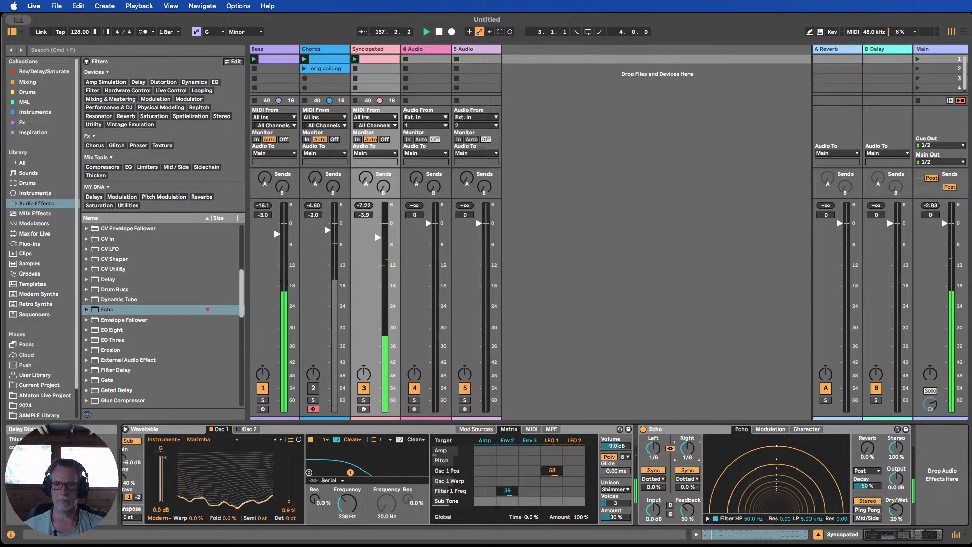
drag(686, 450, 687, 454)
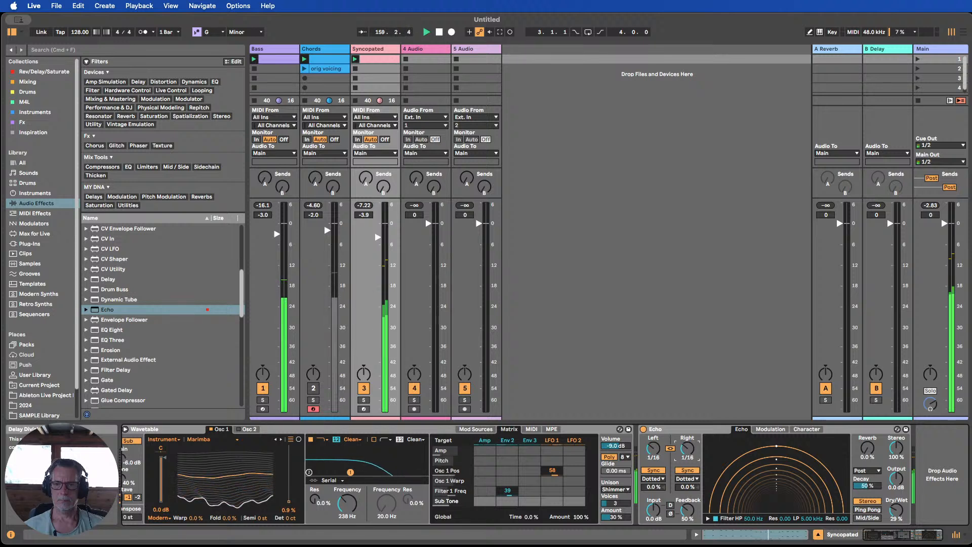
drag(686, 453, 686, 449)
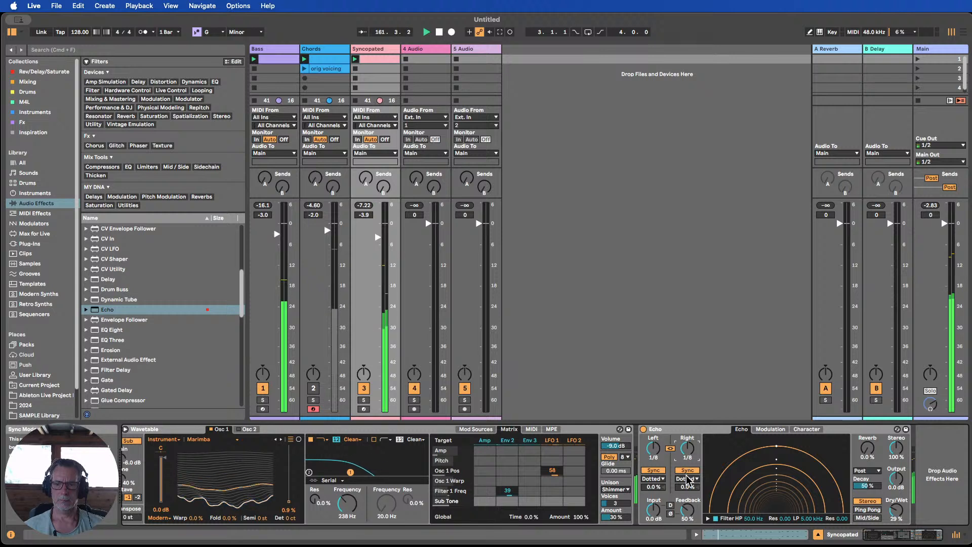
Switch Echo's delay sync mode from Dotted to 16th, audition other delay times, and set both linked channels to 2.
click(688, 480)
click(691, 509)
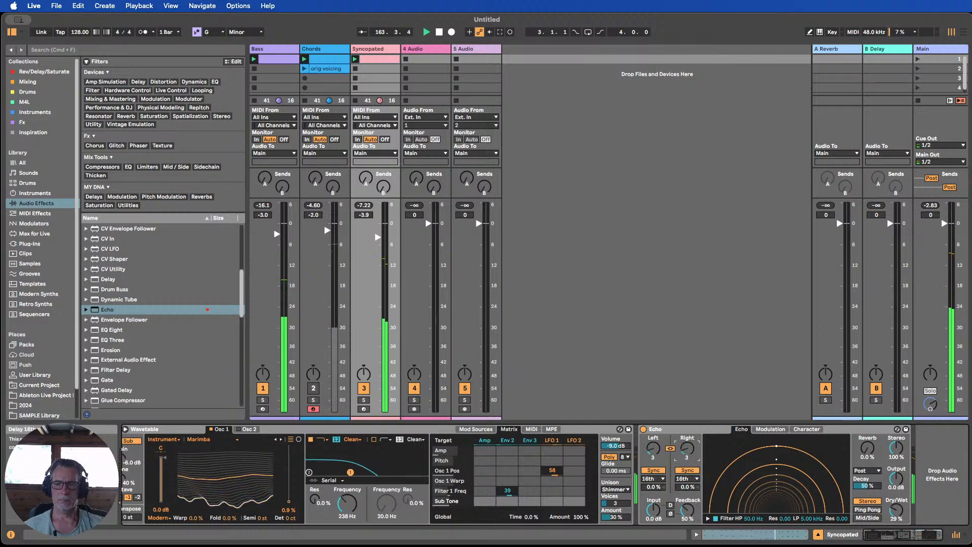
drag(687, 450, 688, 437)
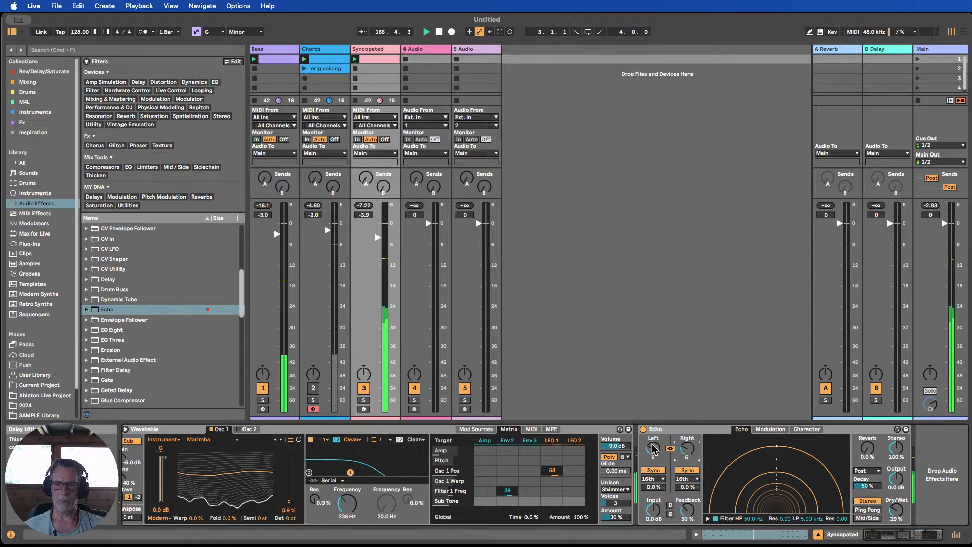
drag(653, 448, 653, 458)
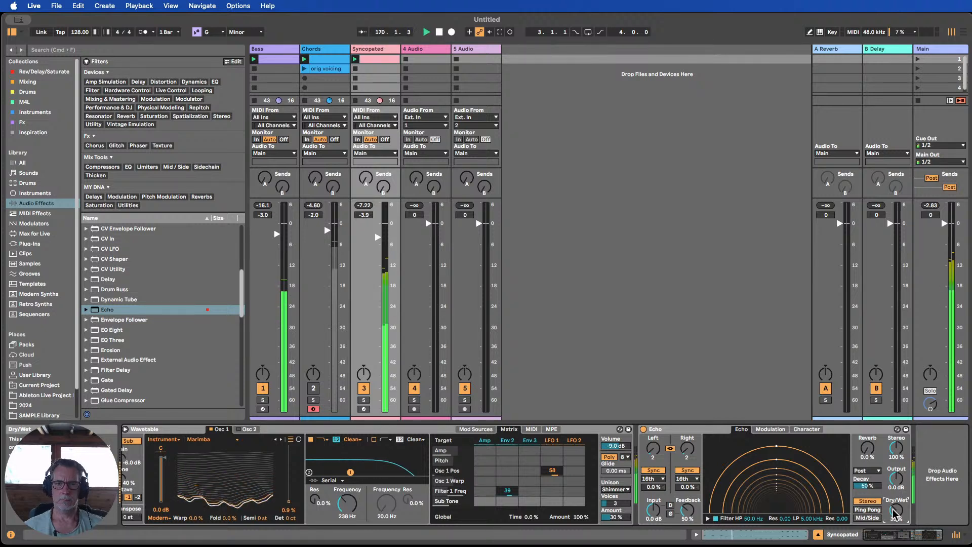
Unmute the Chords track and set the Syncopated track's Echo Dry/Wet to 34%.
click(312, 389)
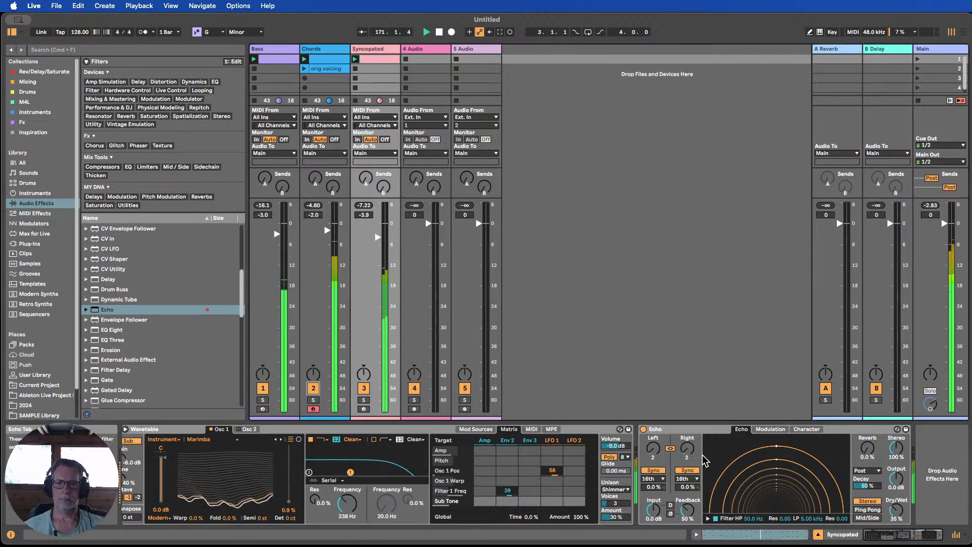
drag(897, 516, 897, 517)
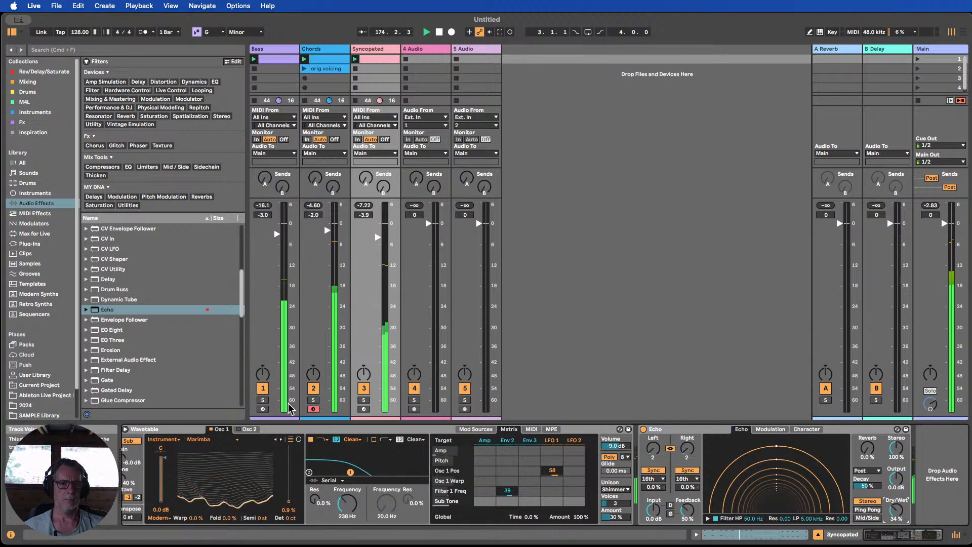
Compare the Syncopated Wavetable with its Sub oscillator off and on, and reduce Echo's Dry/Wet to 7.9%.
drag(906, 535, 872, 536)
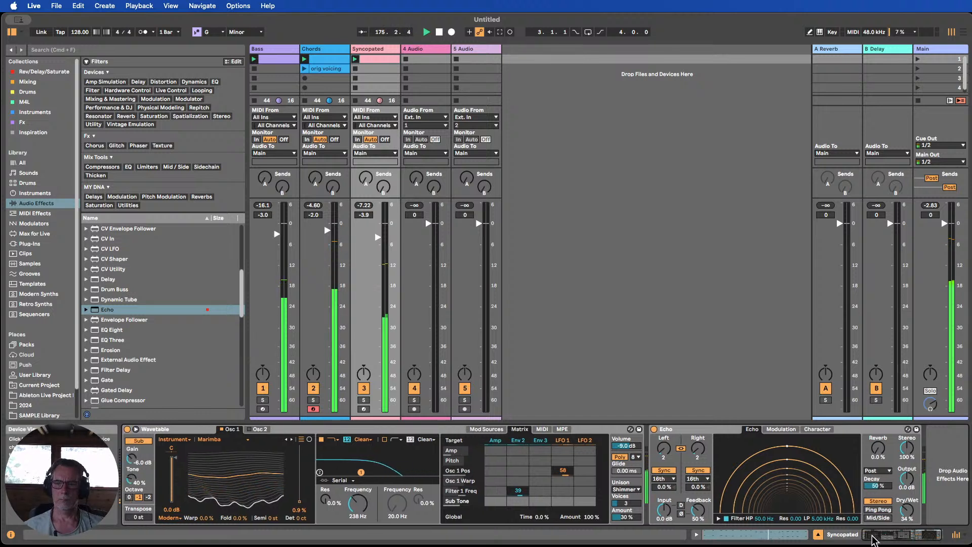
click(142, 443)
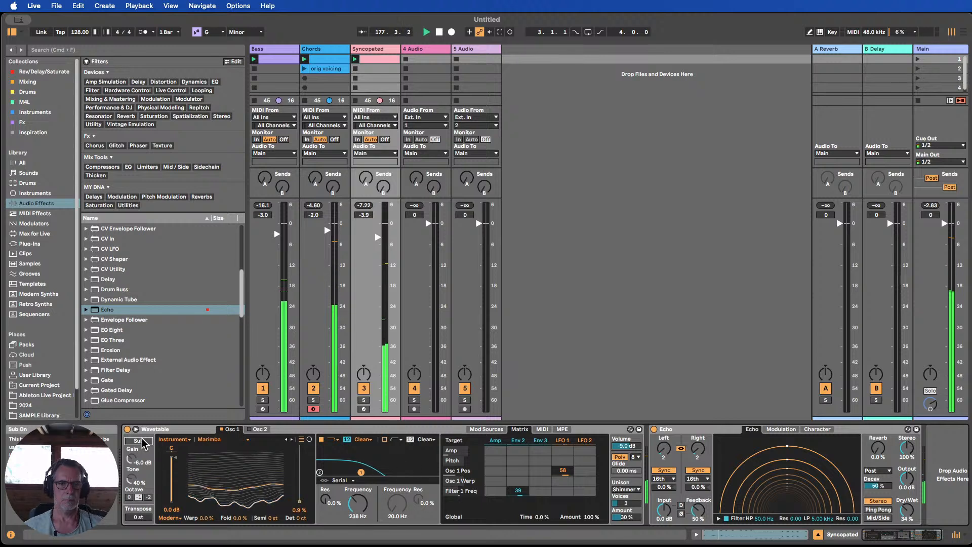
click(137, 442)
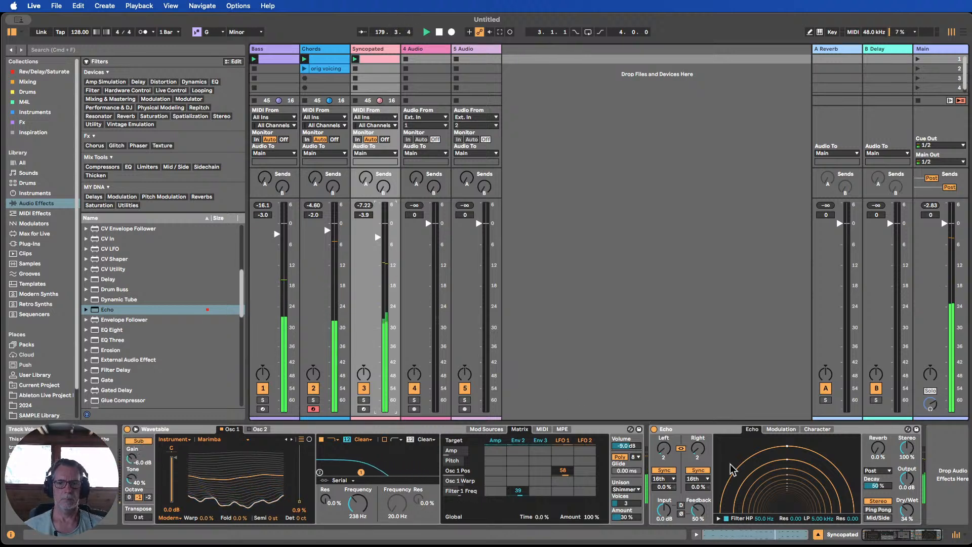
drag(907, 510, 907, 526)
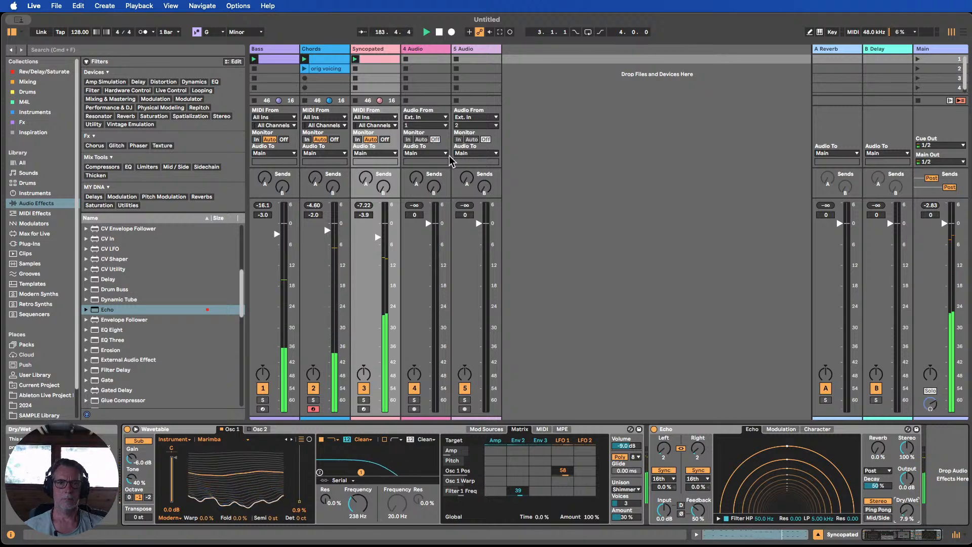
In the Syncopated clip, shift the second G3/Bb4 note pair and the second F3/A4 pair earlier, to 1.2.2 and 2.1.2.
double_click(379, 59)
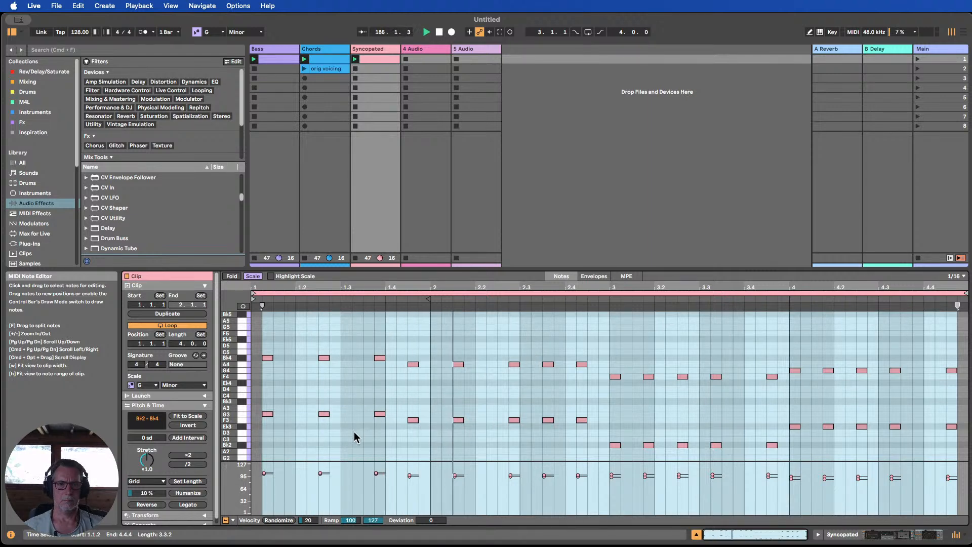
drag(334, 419, 320, 355)
key(Left)
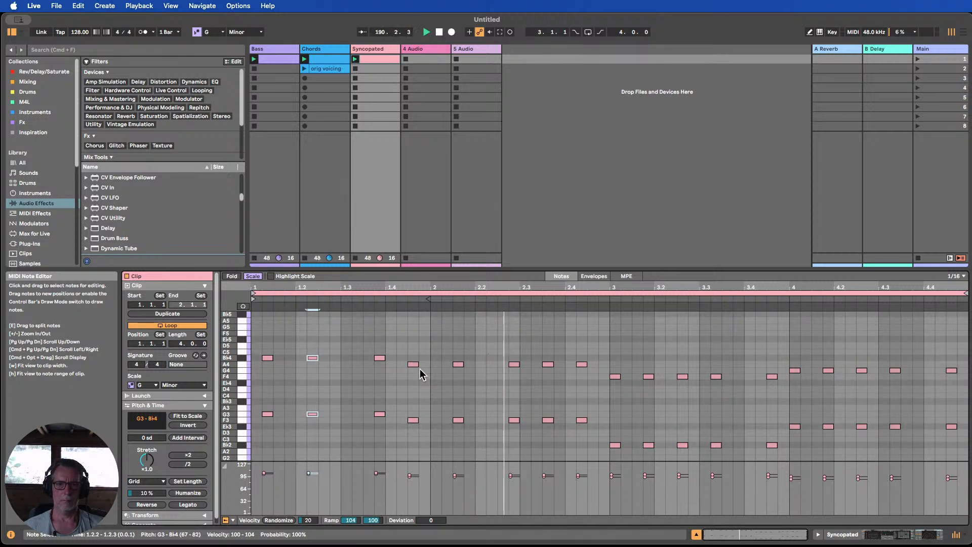
drag(470, 438, 457, 357)
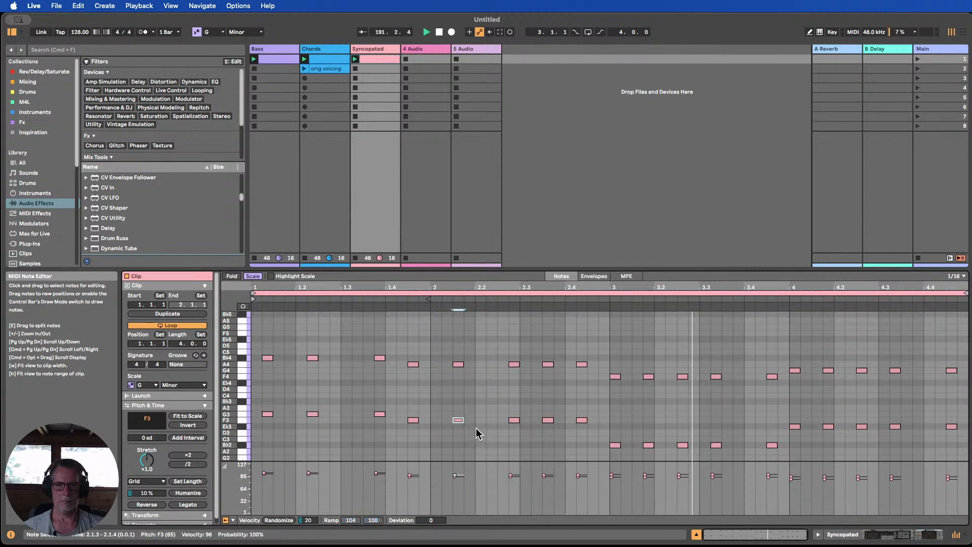
key(Left)
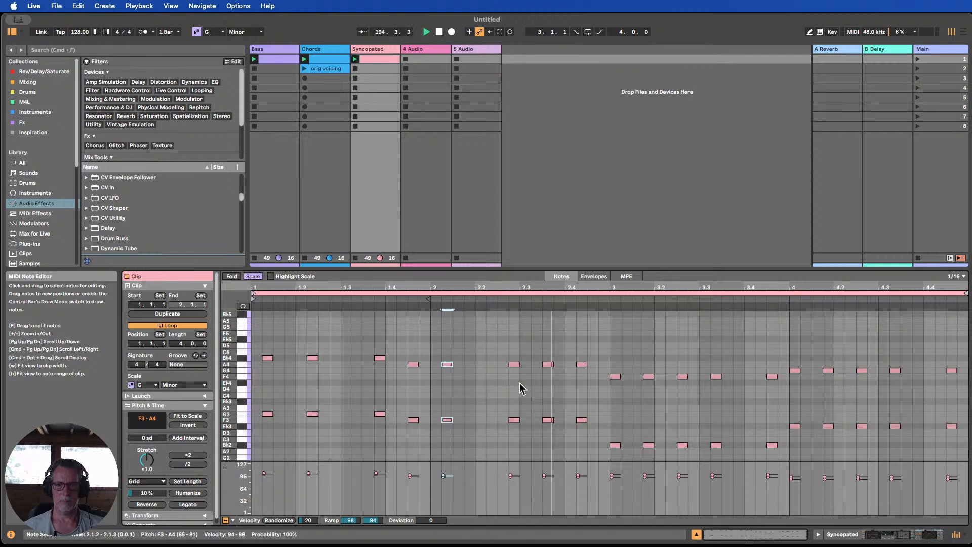
Move the third F3/A4 note pair one sixteenth earlier, to 2.2.3.
key(Right)
key(Right)
key(Right)
key(Right)
key(Right)
key(Right)
key(Left)
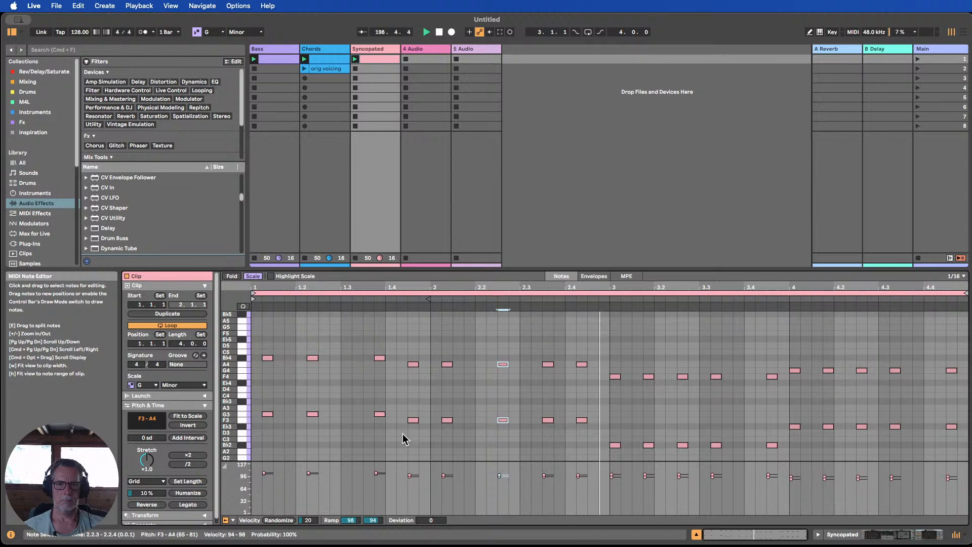
Shift the third G3/Bb4 note pair to 1.3.3 and the fourth F3/A4 pair to 2.3.2.
drag(401, 435, 361, 325)
key(Left)
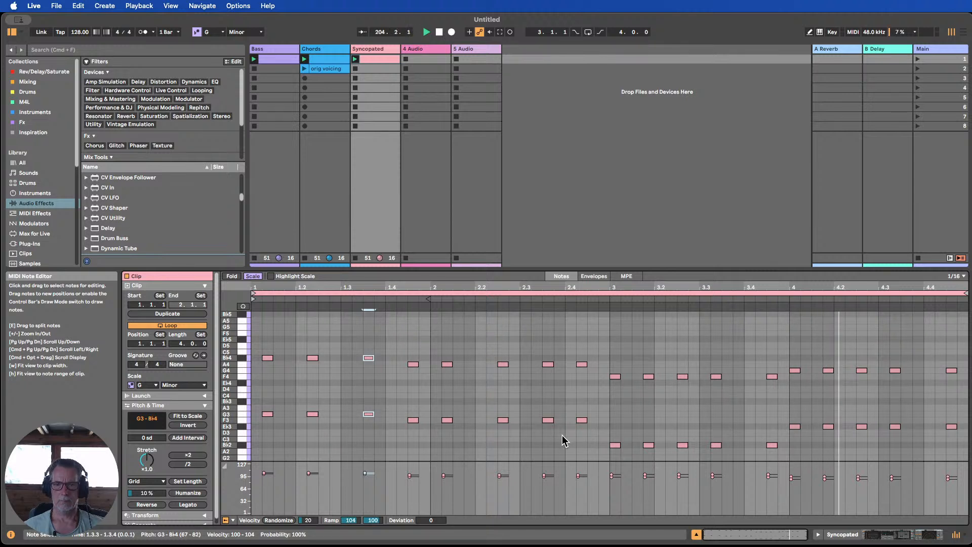
drag(559, 438, 544, 348)
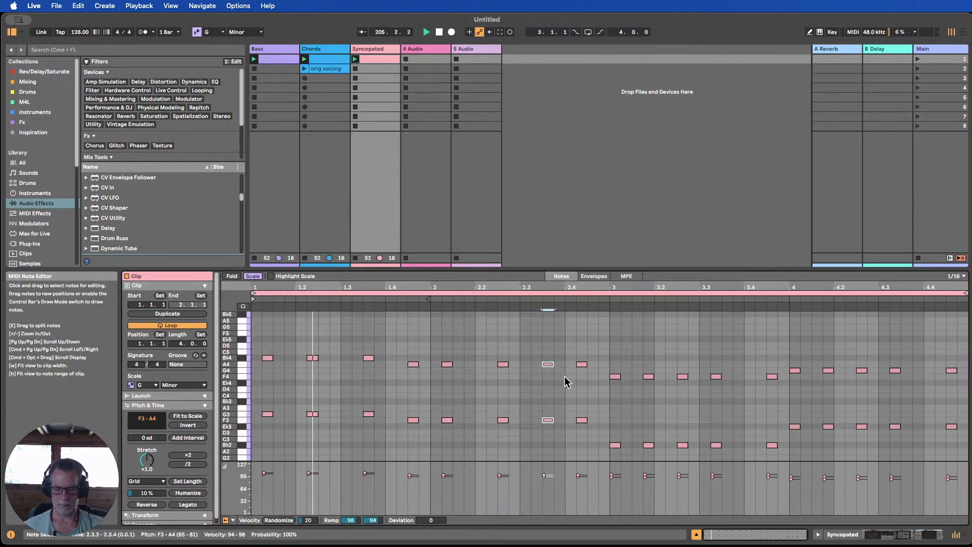
key(Left)
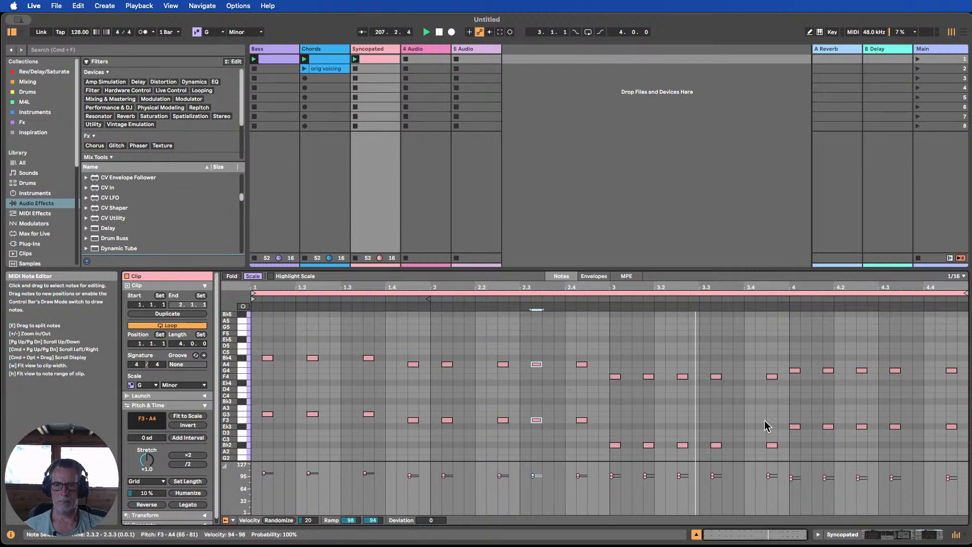
Return to the mixer and devices, mute the Bass track while balancing, and lower the Chords track's volume to -3.0 dB.
click(849, 535)
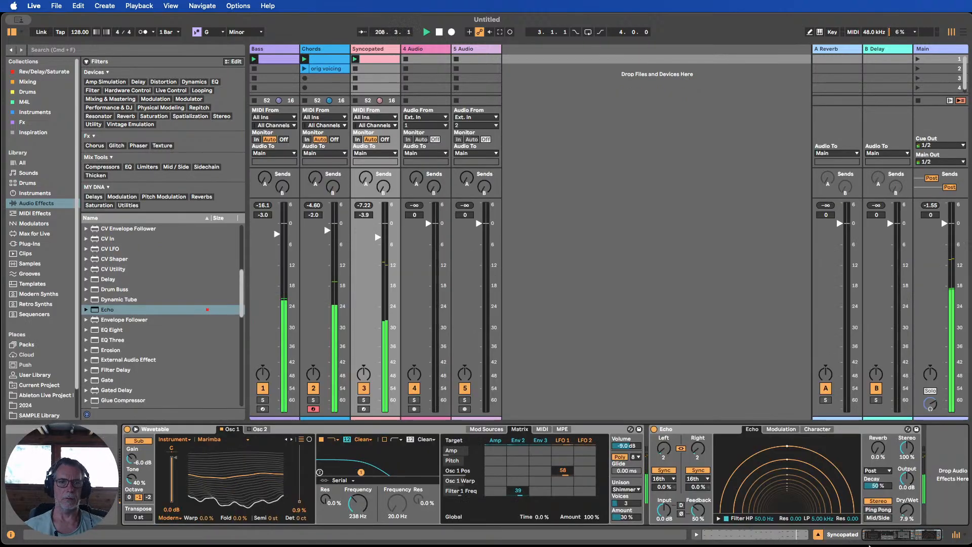
click(263, 388)
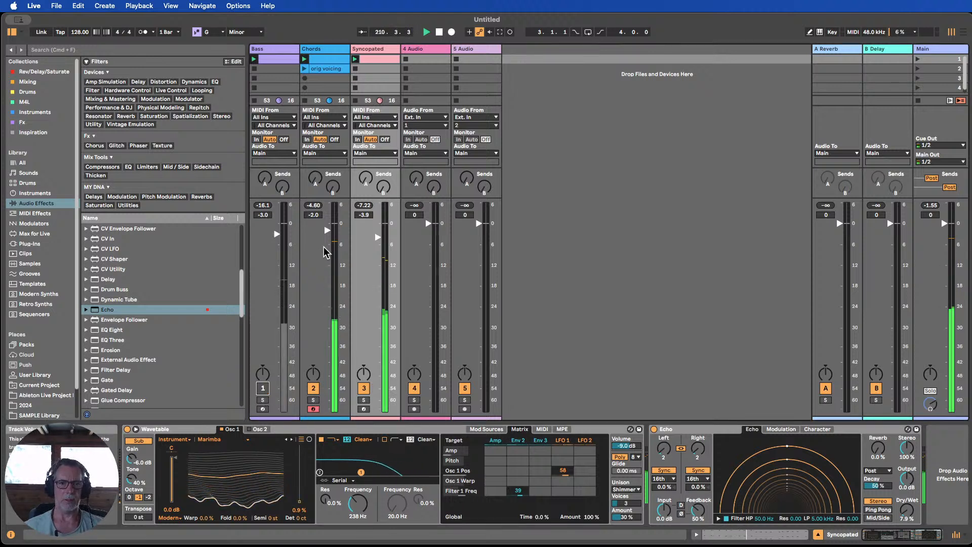
mouse_move(328, 230)
mouse_down()
mouse_move(327, 258)
mouse_move(328, 234)
mouse_up()
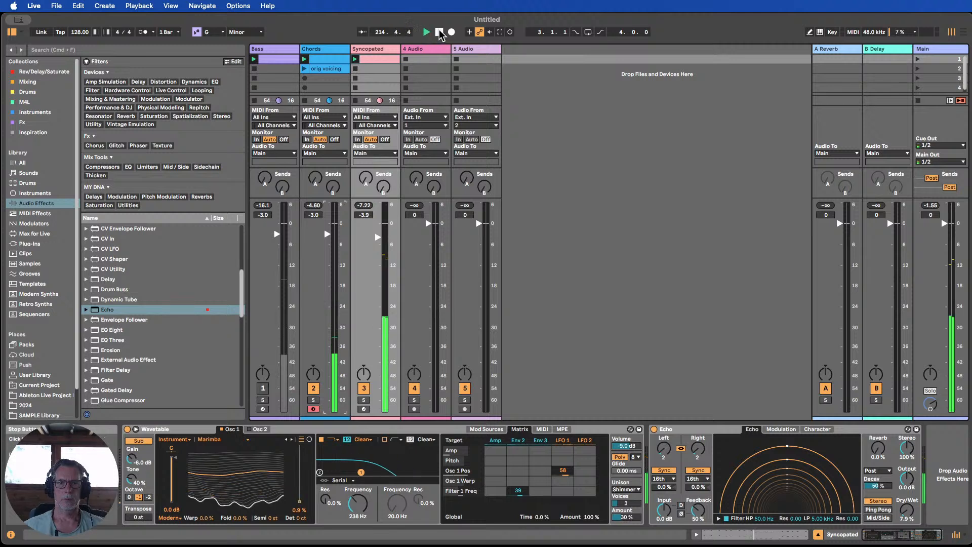
Stop playback, relaunch scene 1 to listen to the full mix, and stop it again.
click(440, 33)
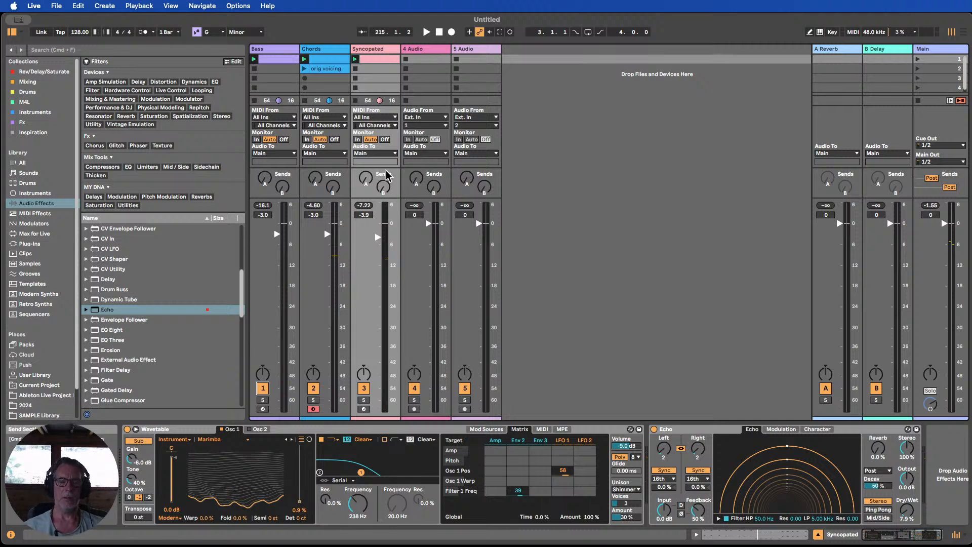
click(918, 59)
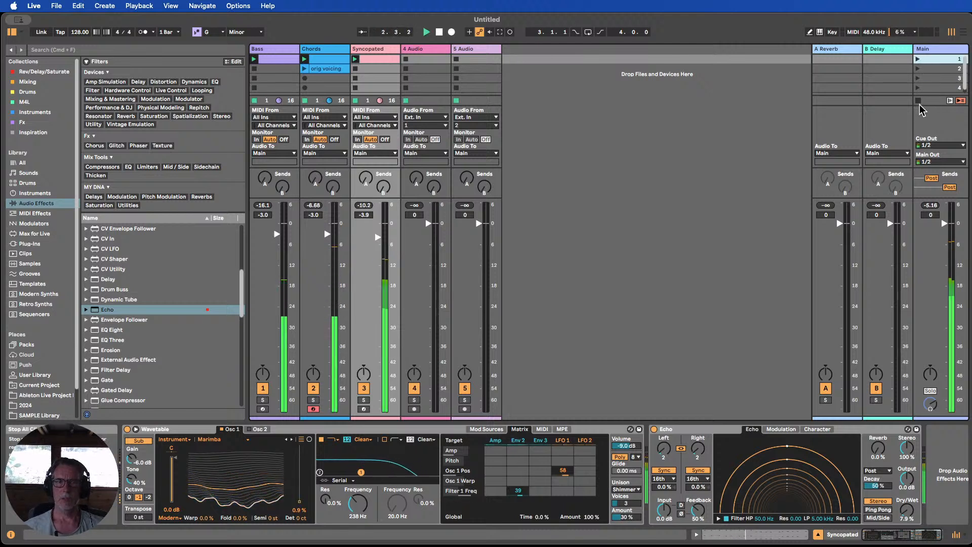
click(439, 32)
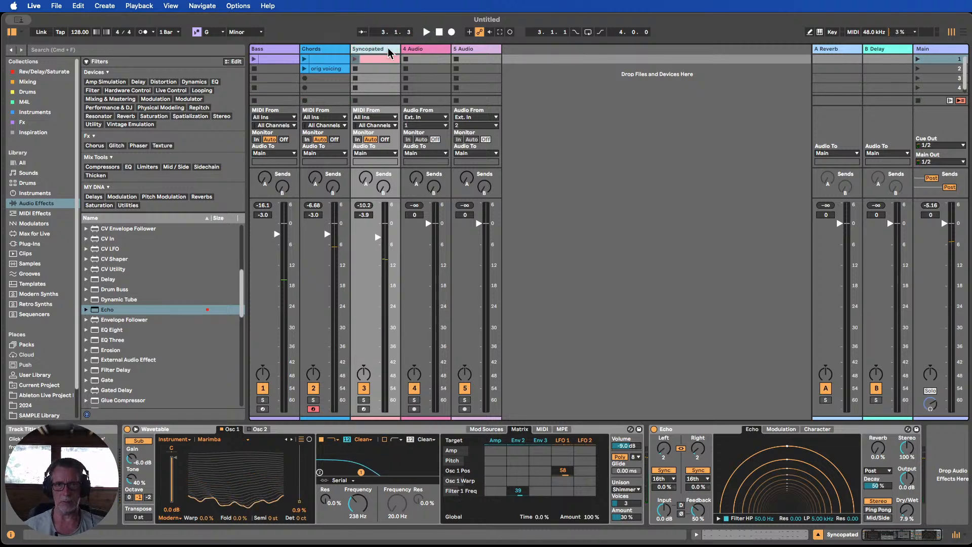
Insert a new MIDI track after Syncopated and load the Operator instrument onto it.
key(super+shift+t)
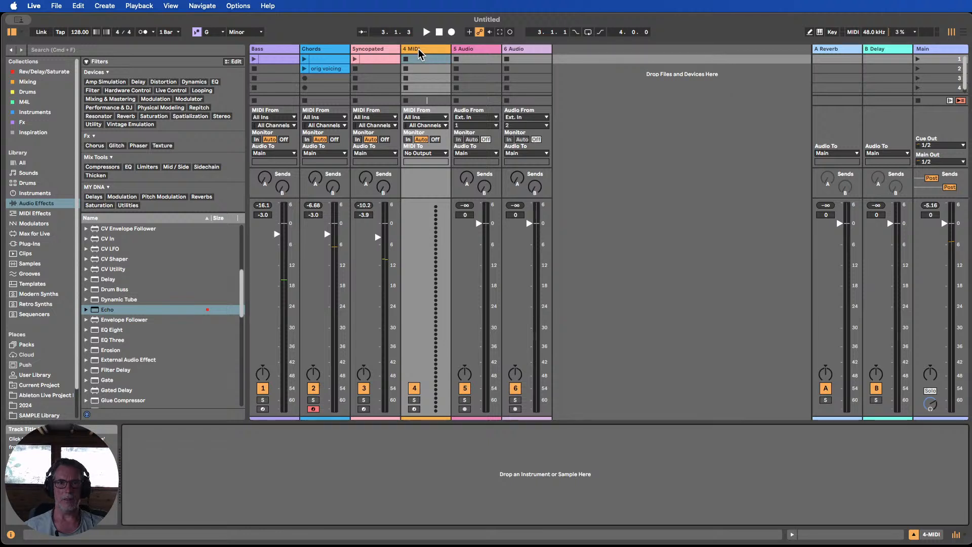
scroll(89, 310, down, 10)
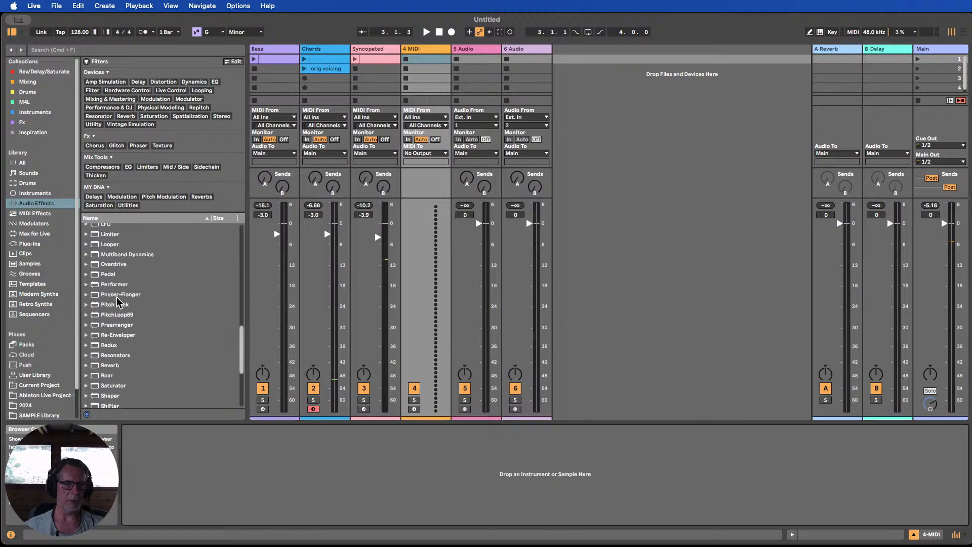
click(33, 193)
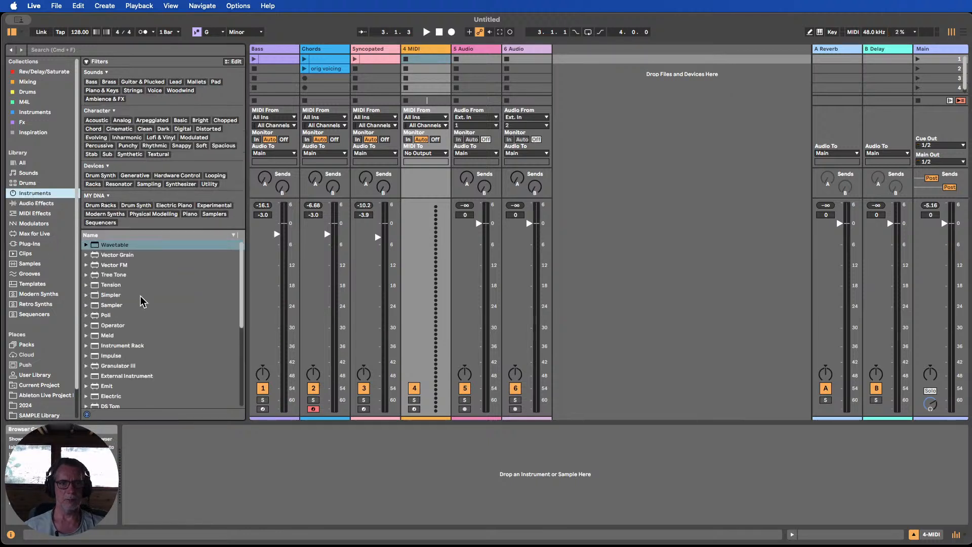
scroll(138, 291, down, 5)
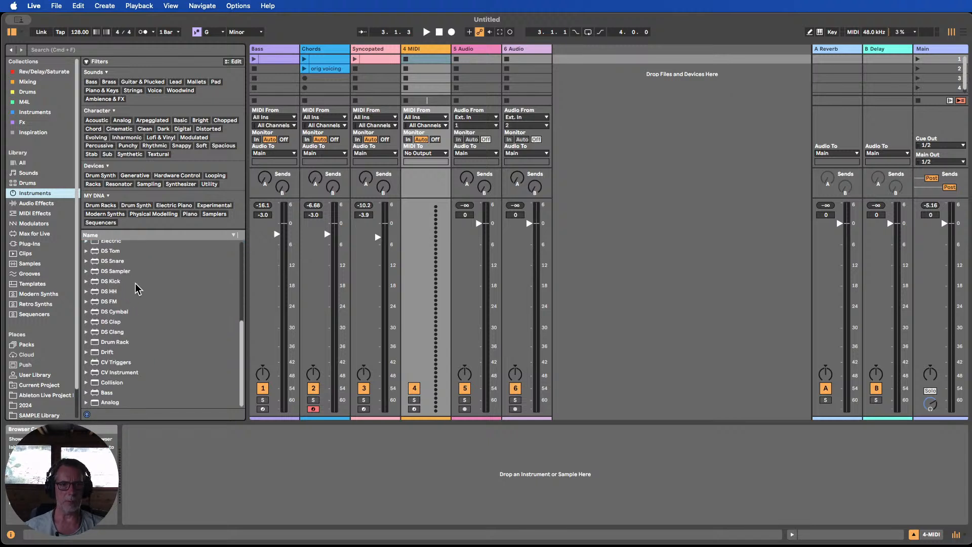
scroll(139, 289, up, 1)
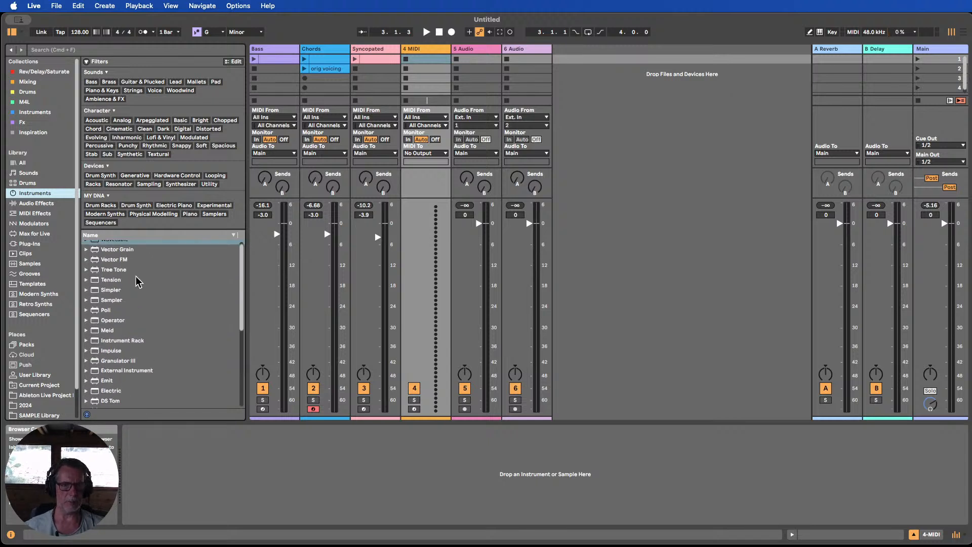
scroll(139, 284, down, 3)
scroll(139, 282, down, 2)
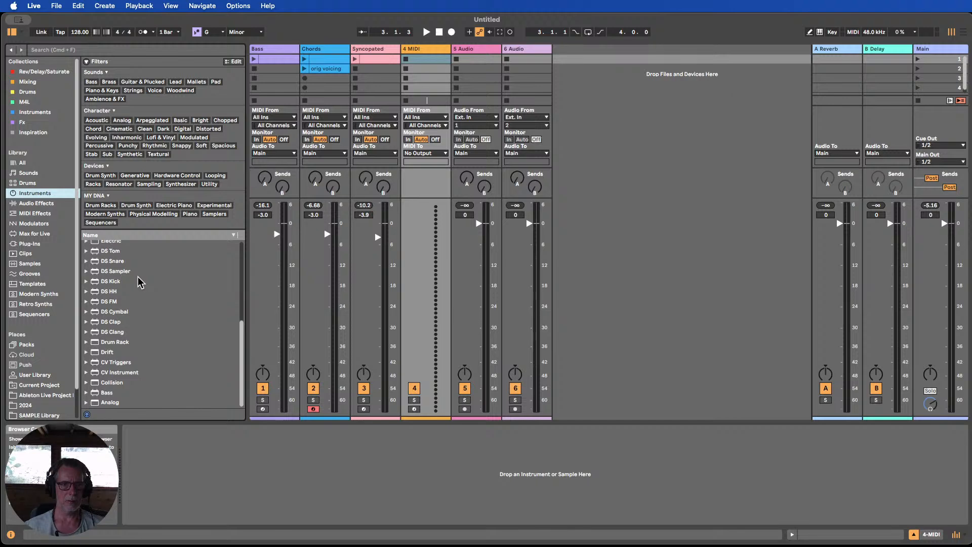
scroll(140, 282, up, 5)
click(113, 262)
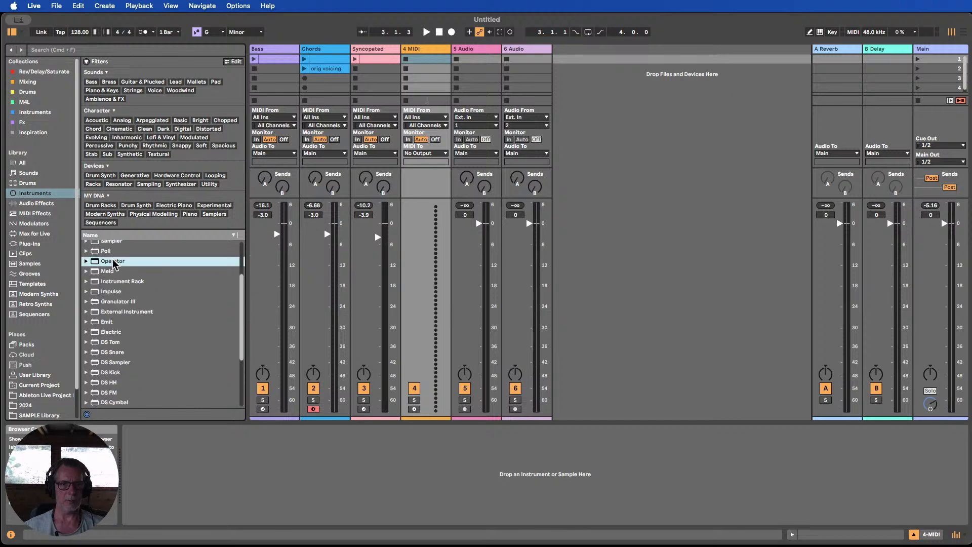
drag(428, 66, 423, 71)
Create a one-bar clip in the Operator track's first slot and draw sixteenth-note C3 notes on all four beats.
double_click(421, 59)
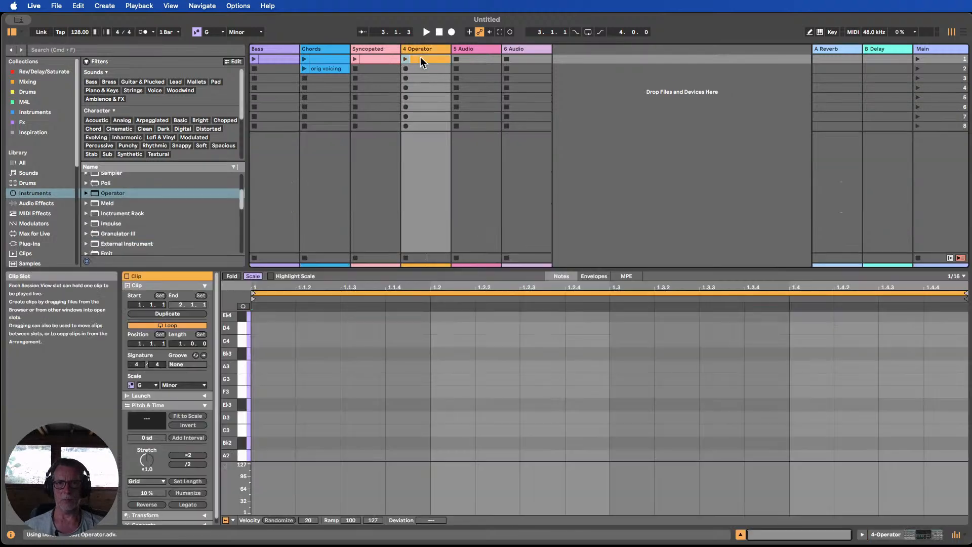
key(b)
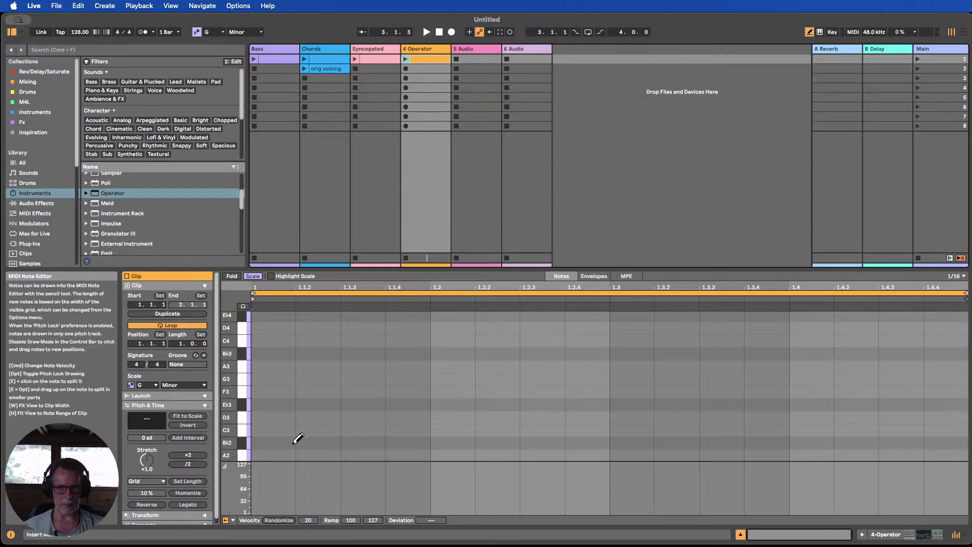
click(276, 430)
drag(436, 430, 511, 430)
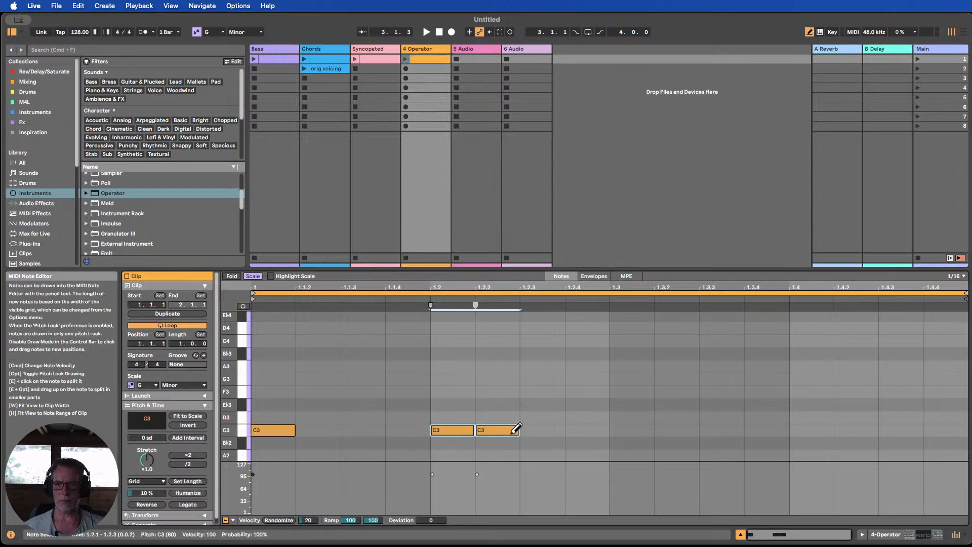
click(514, 430)
click(628, 430)
click(810, 430)
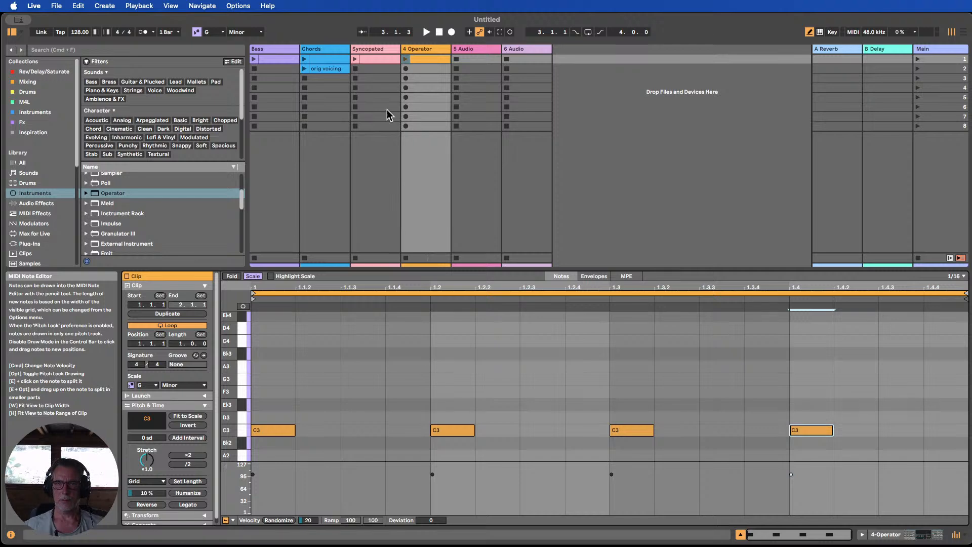
Play the new clip, show the Operator device, and switch oscillator A to a fixed frequency of 49.0 Hz.
click(406, 59)
double_click(426, 49)
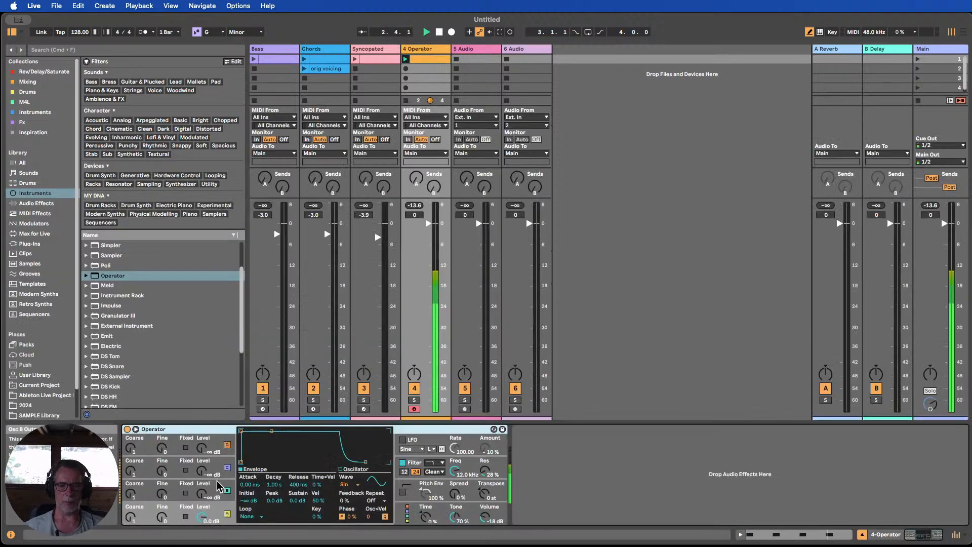
click(186, 517)
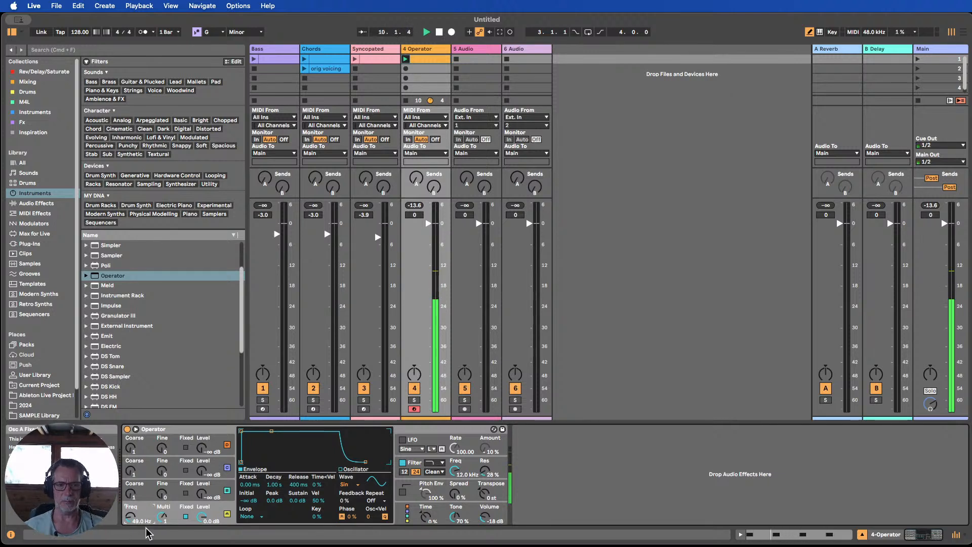
Launch scene 1 and mute the Chords and Syncopated tracks to hear the kick against the bass.
click(918, 59)
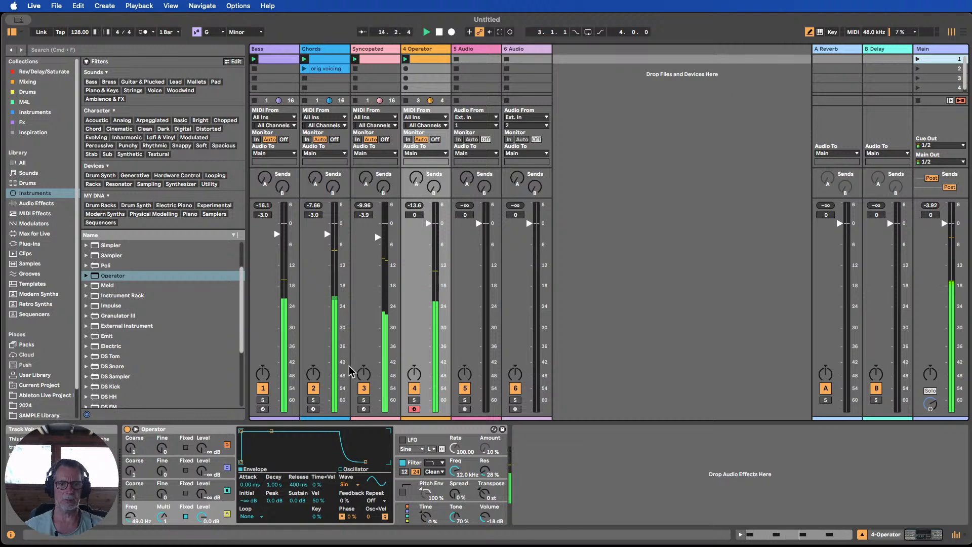
click(314, 388)
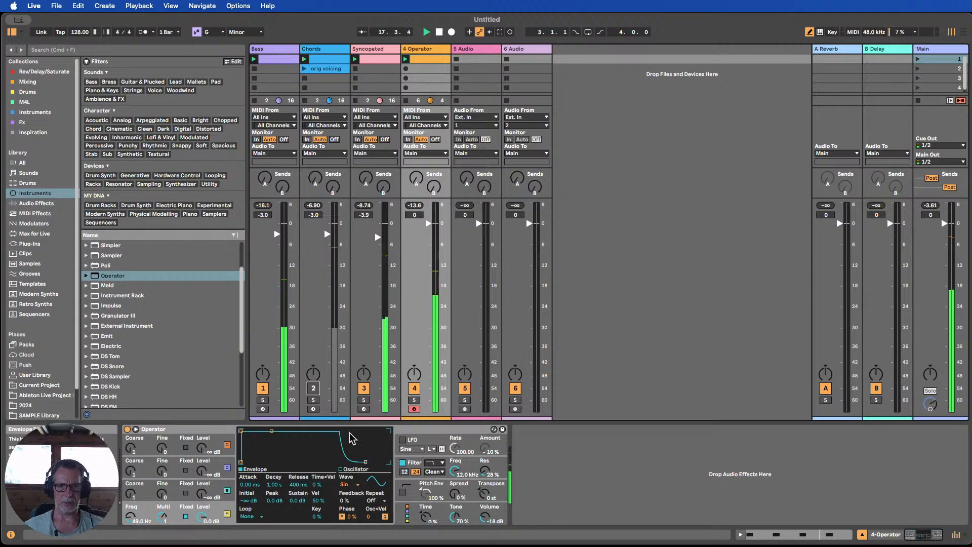
key(F3)
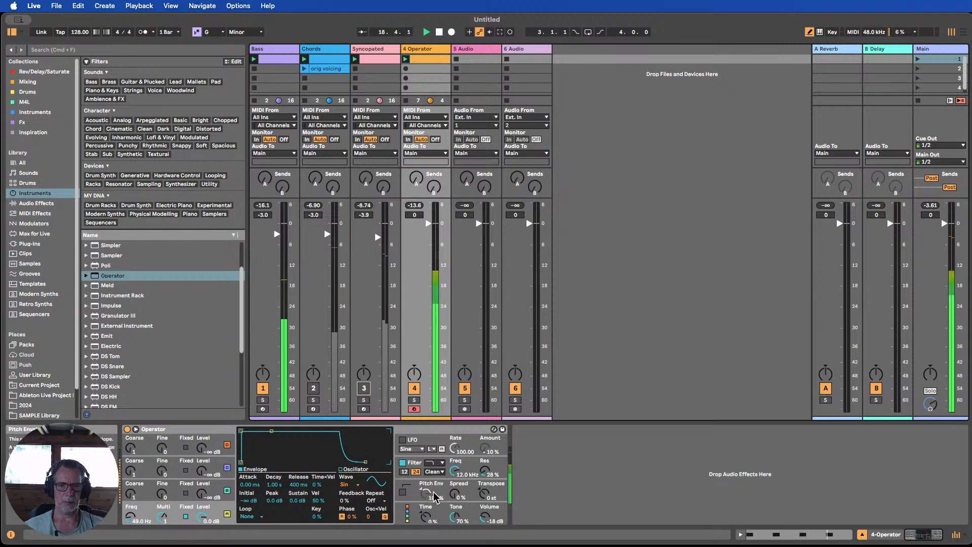
Enable Operator's pitch envelope, raise its initial pitch to +48 st, and lengthen its attack slightly.
key(F3)
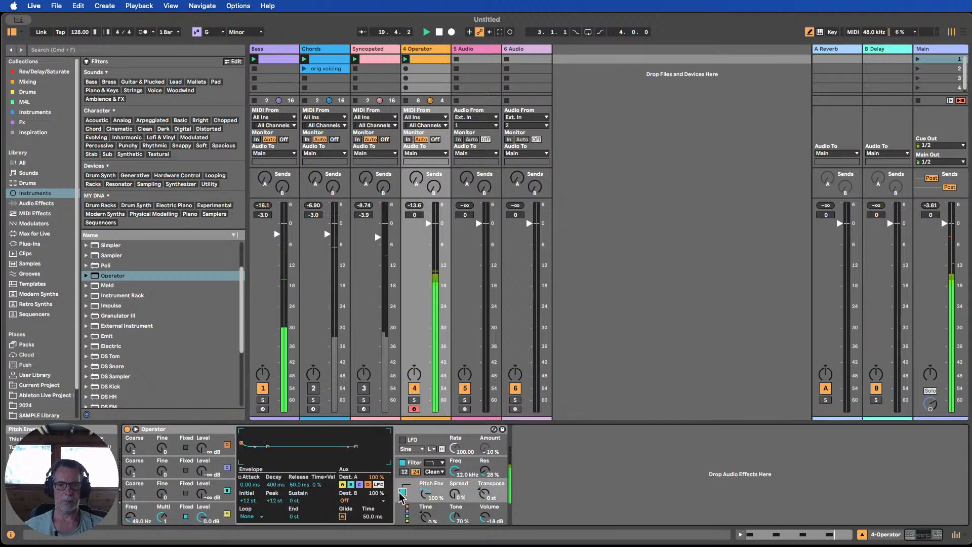
click(402, 492)
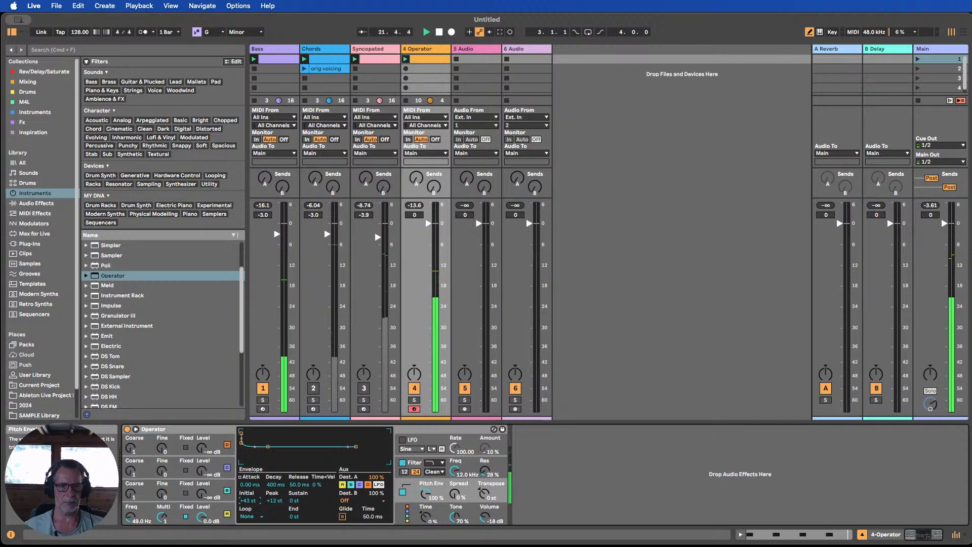
drag(249, 500, 248, 483)
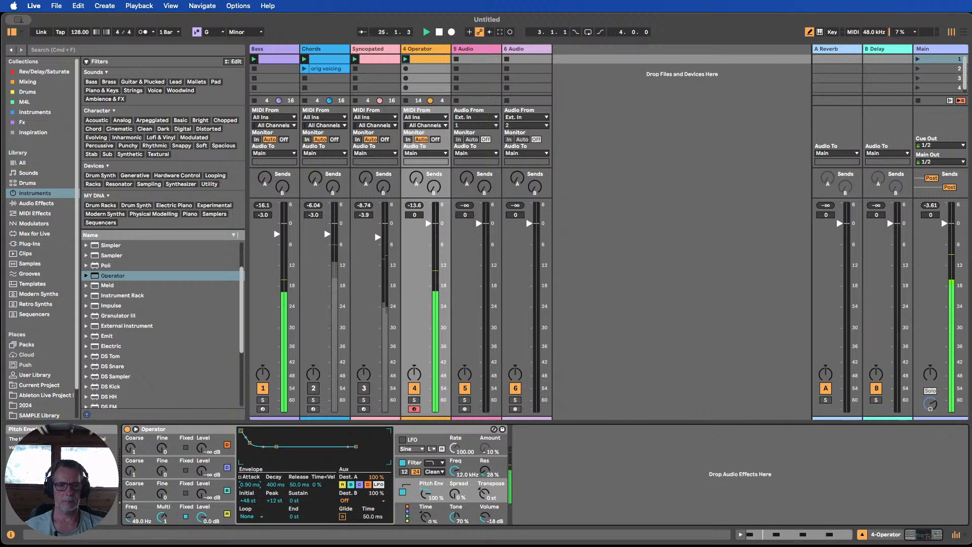
Set oscillator A's envelope to -inf dB sustain, Trigger loop mode and 749 ms decay, and raise the filter frequency to 18.5 kHz.
click(180, 513)
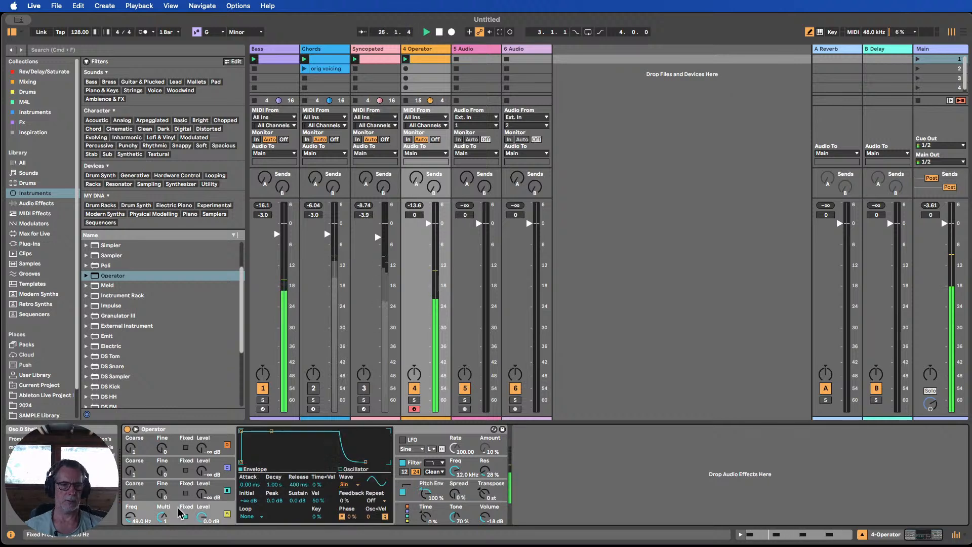
drag(298, 501, 312, 531)
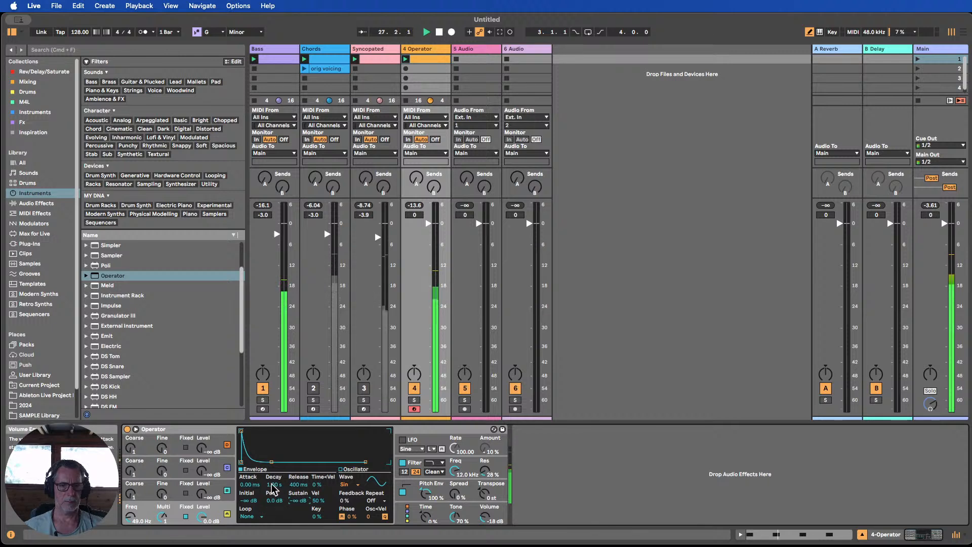
drag(276, 485, 276, 473)
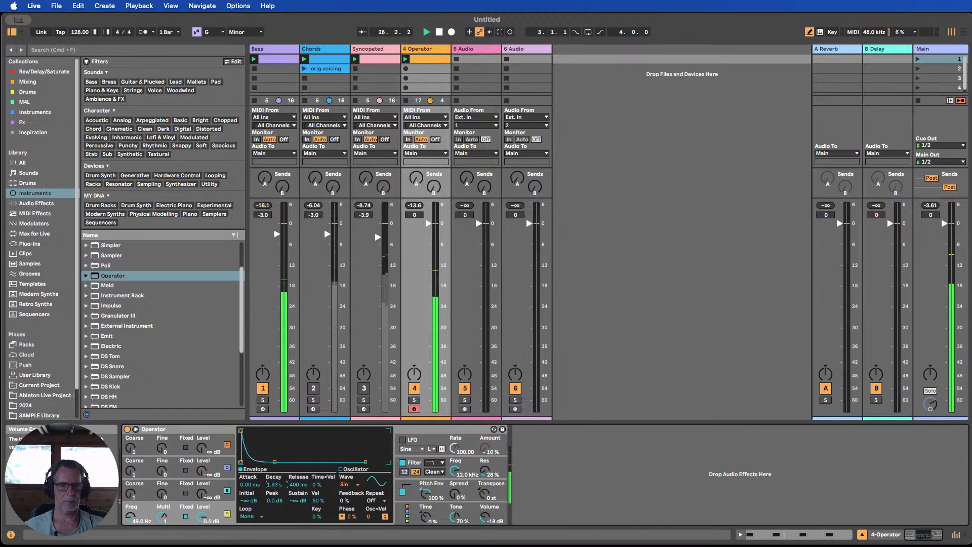
click(248, 516)
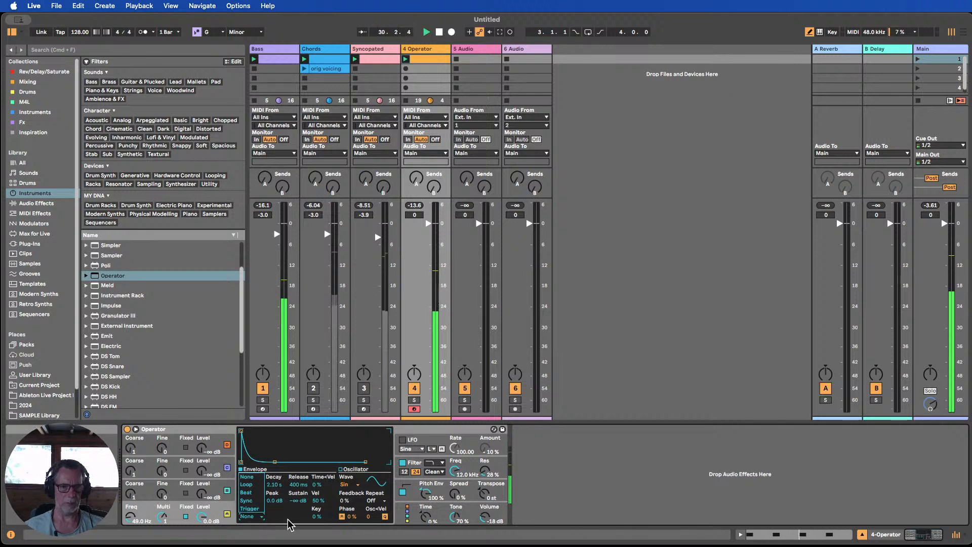
click(249, 508)
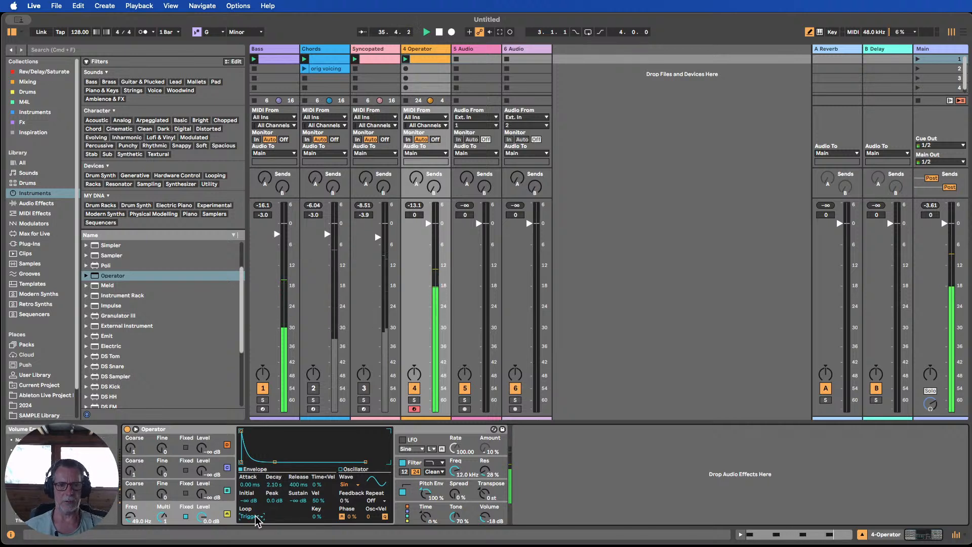
drag(273, 488, 273, 471)
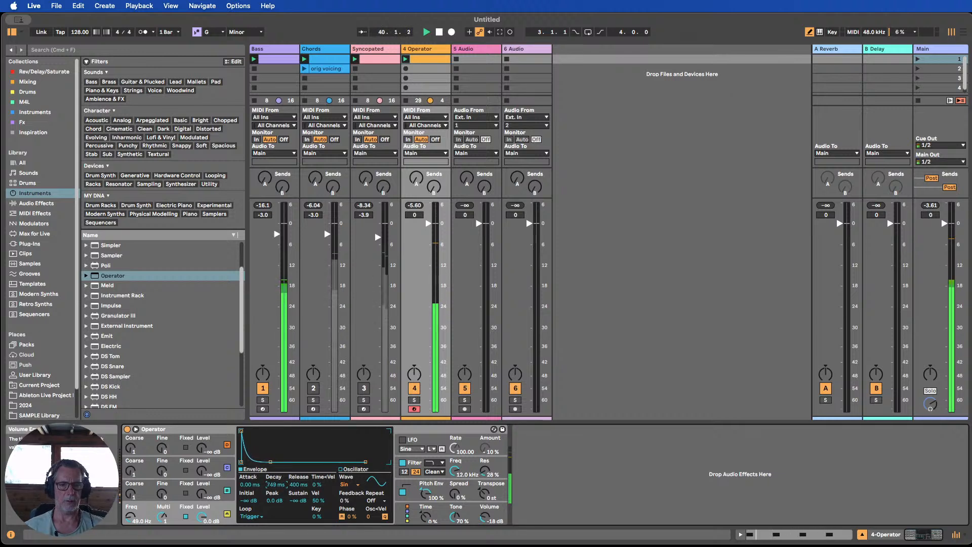
click(454, 473)
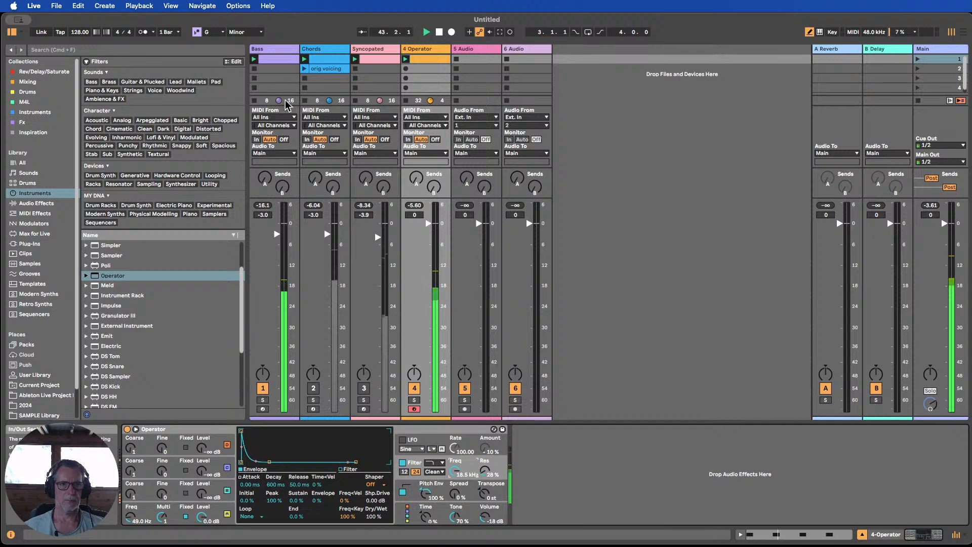
In the Bass clip, shorten all notes by one beat and shift them two sixteenths later, starting at 1.1.3.
double_click(272, 62)
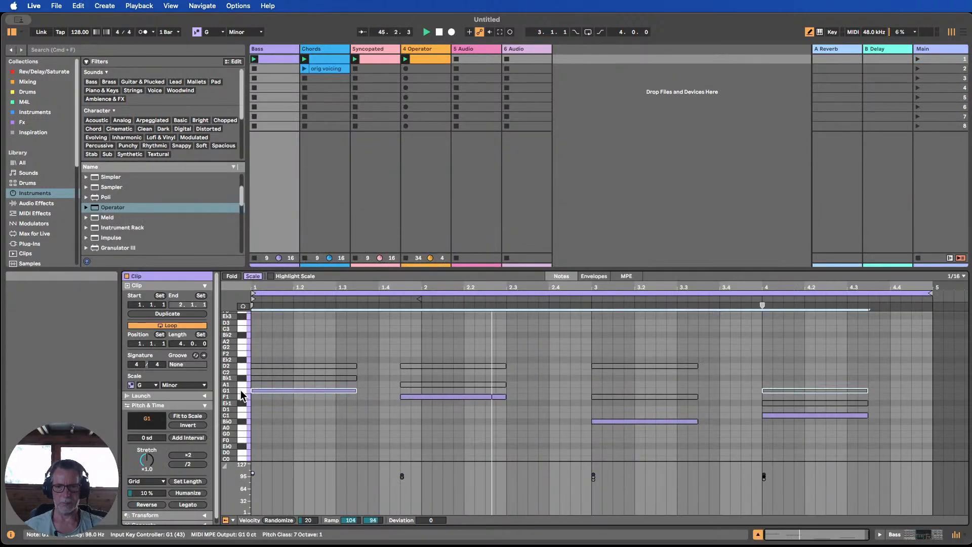
key(super+a)
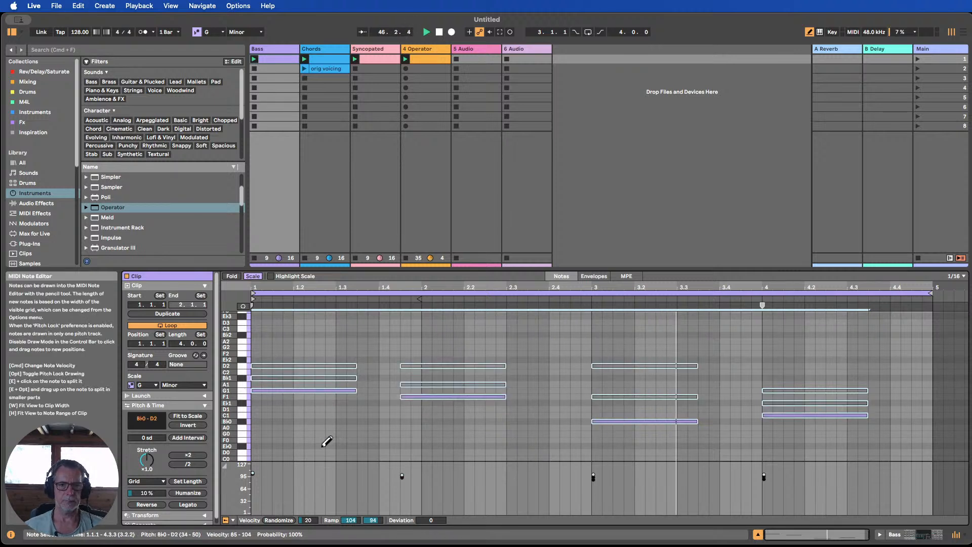
key(b)
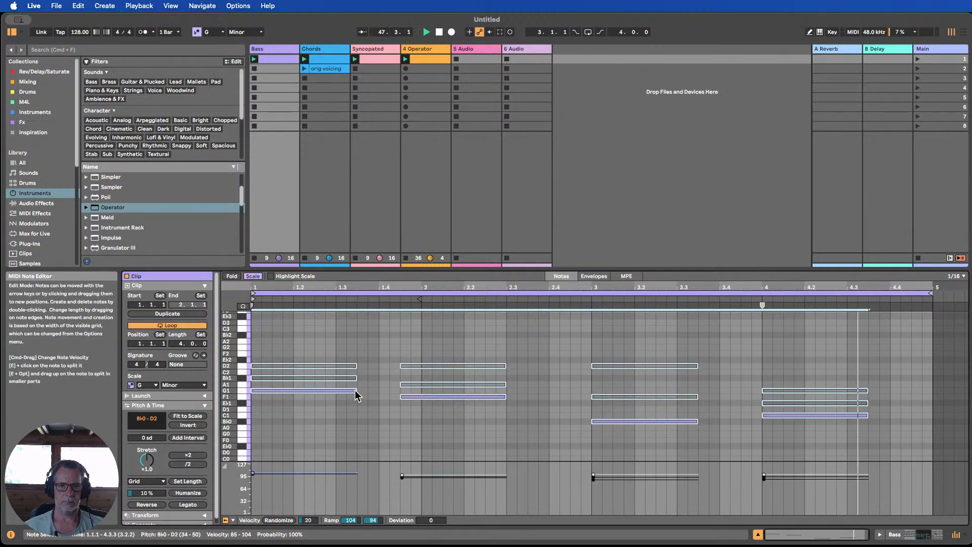
drag(354, 389, 316, 388)
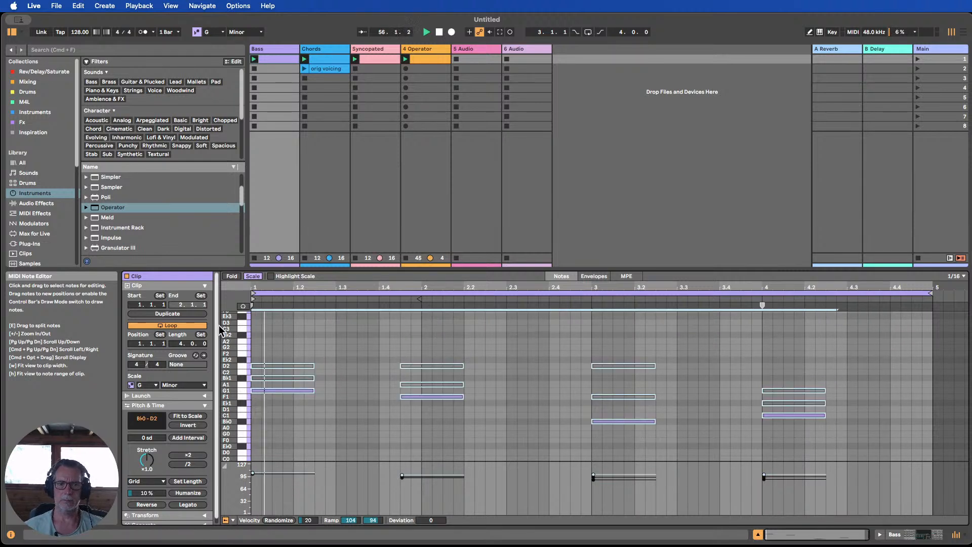
key(Right)
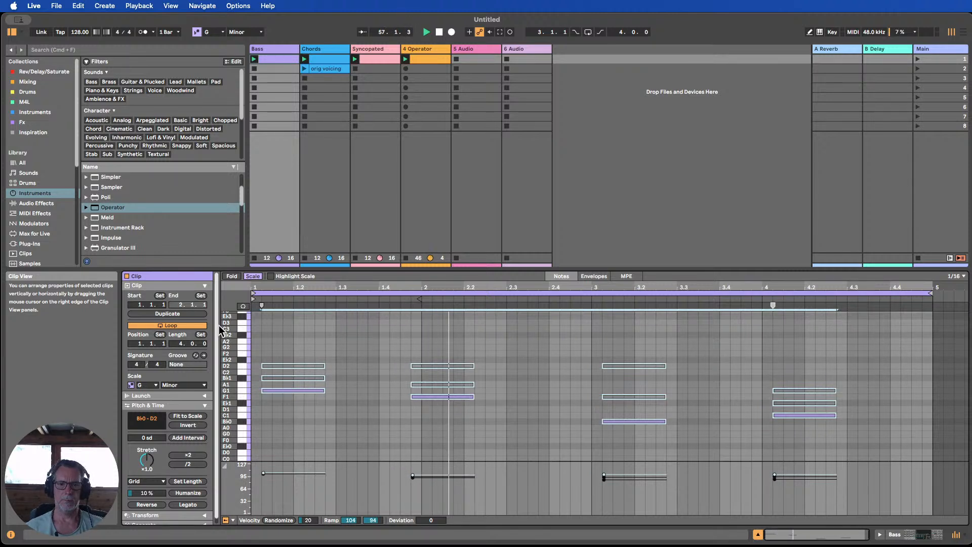
key(Right)
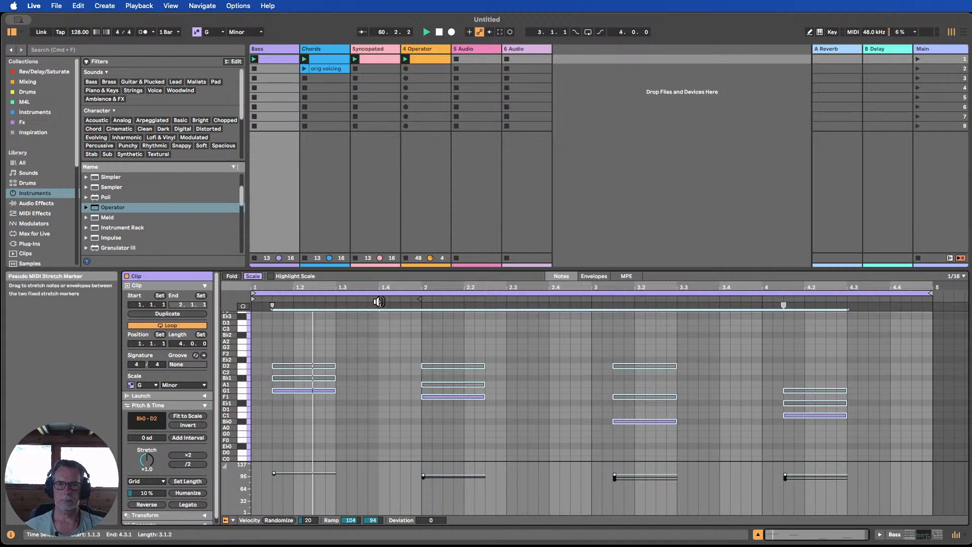
Enlarge the mixer view, unmute the Syncopated and Chords tracks, and lower the Chords volume to -13.0 dB.
drag(420, 271, 383, 403)
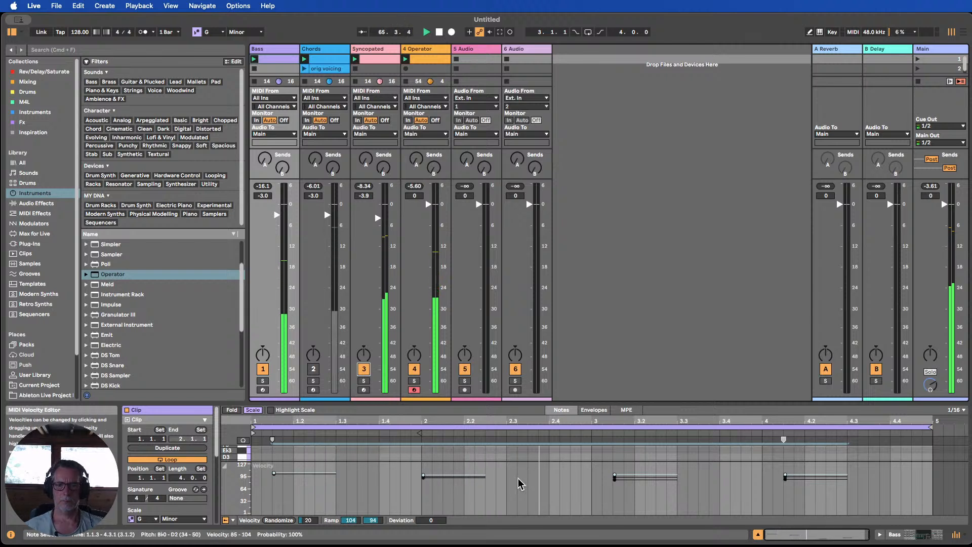
click(314, 369)
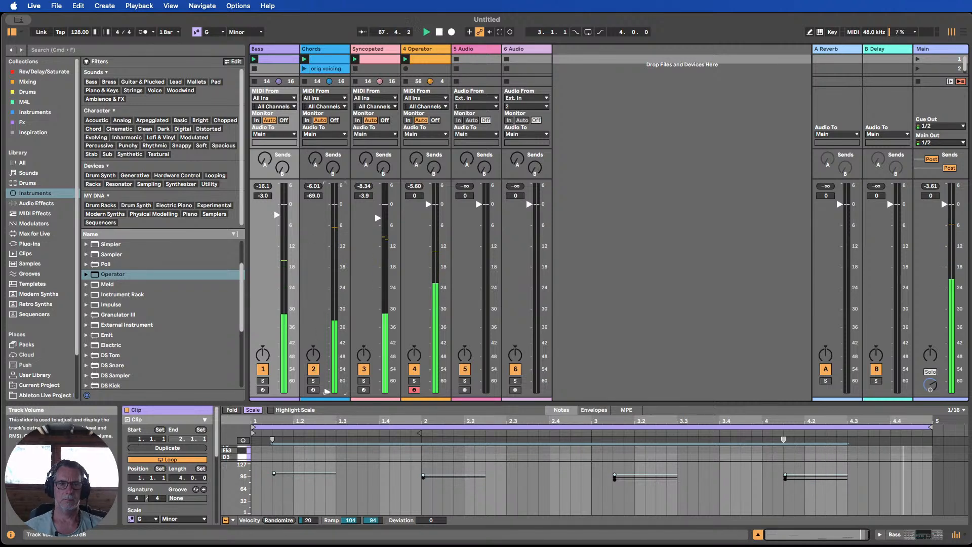
drag(328, 214, 327, 249)
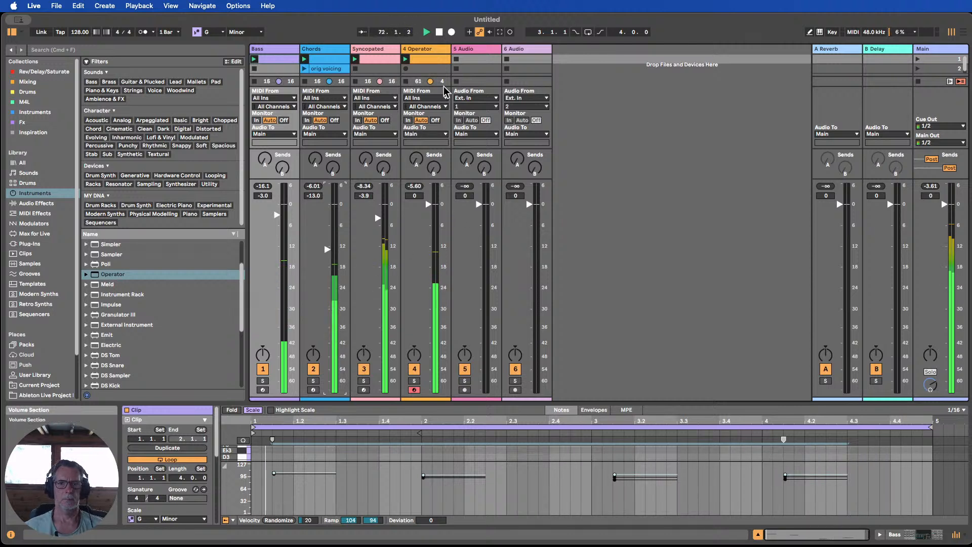
Show the Operator track's device, mute the Bass track, and set the Chords volume to -11.0 dB.
click(422, 51)
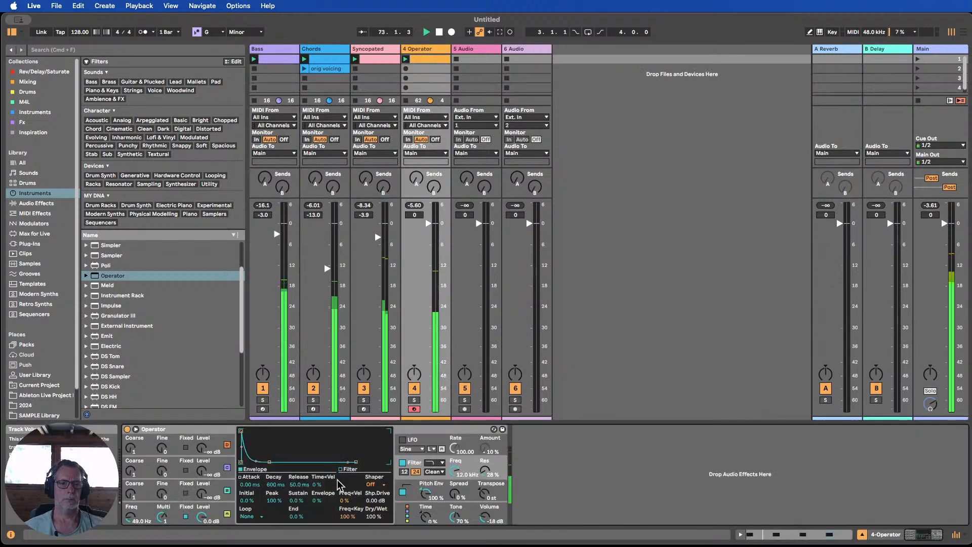
click(262, 388)
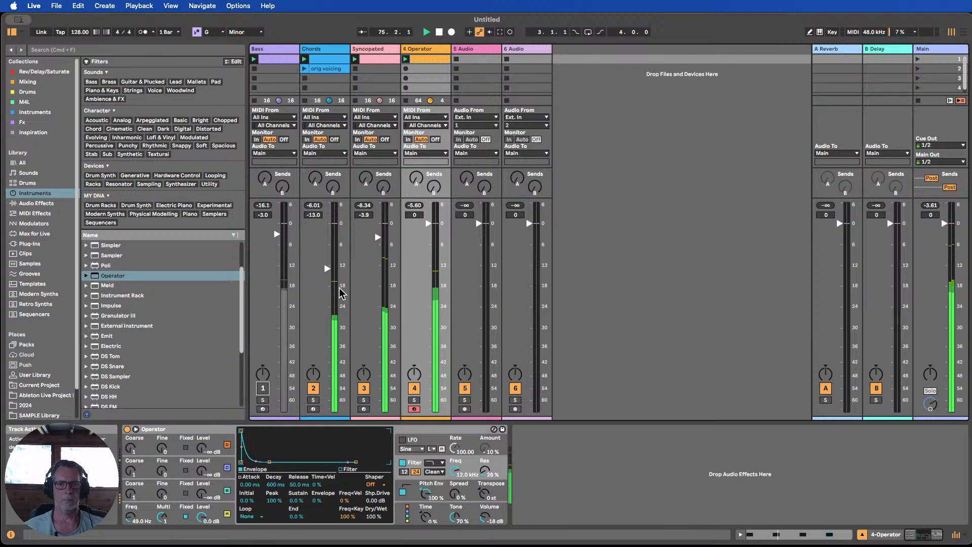
drag(327, 267, 328, 262)
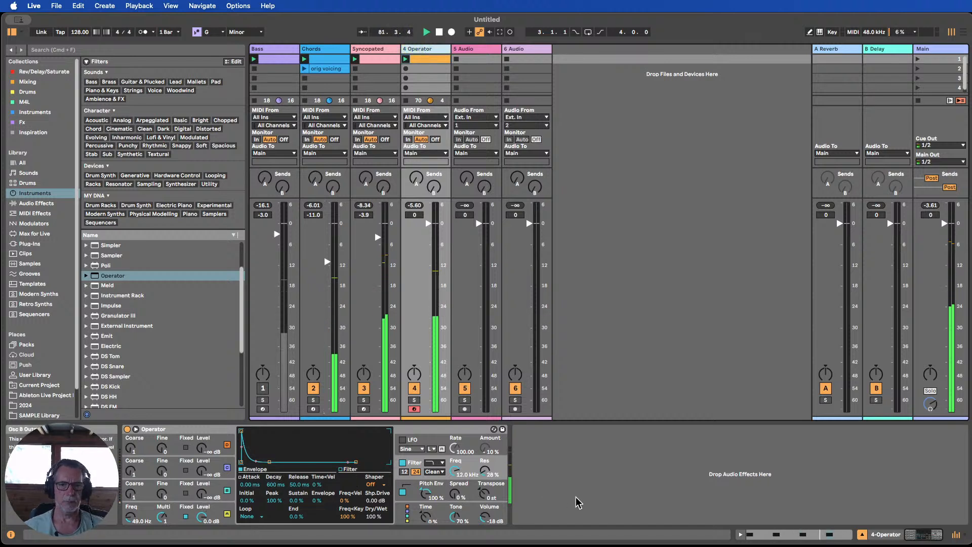
Mute the Chords track, and set Operator's filter frequency to 18.5 kHz and its voice count to 1.
drag(459, 473, 458, 462)
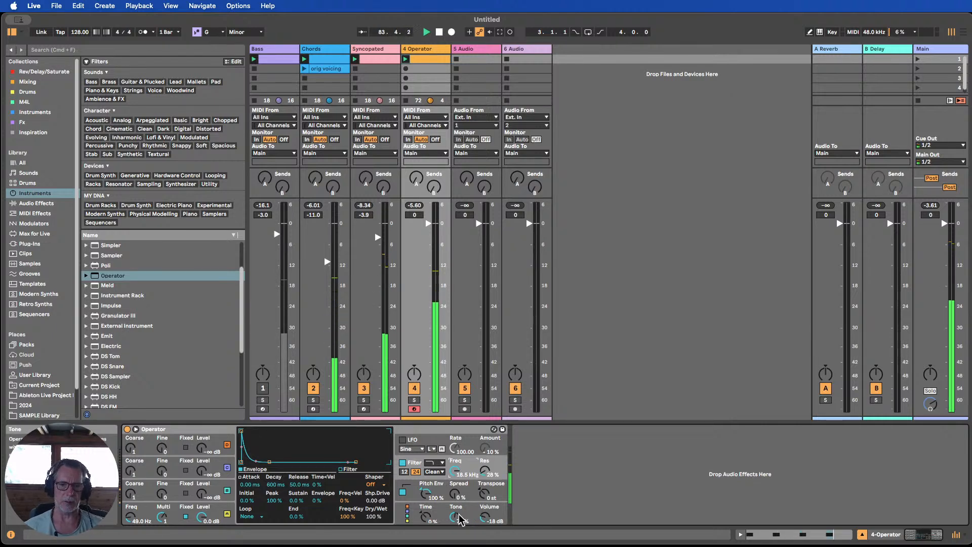
click(314, 389)
click(439, 511)
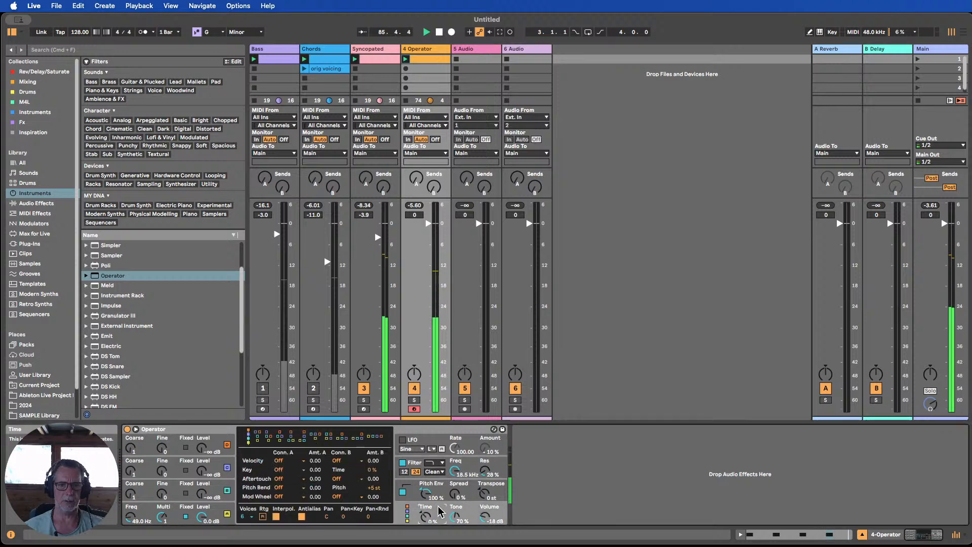
click(248, 516)
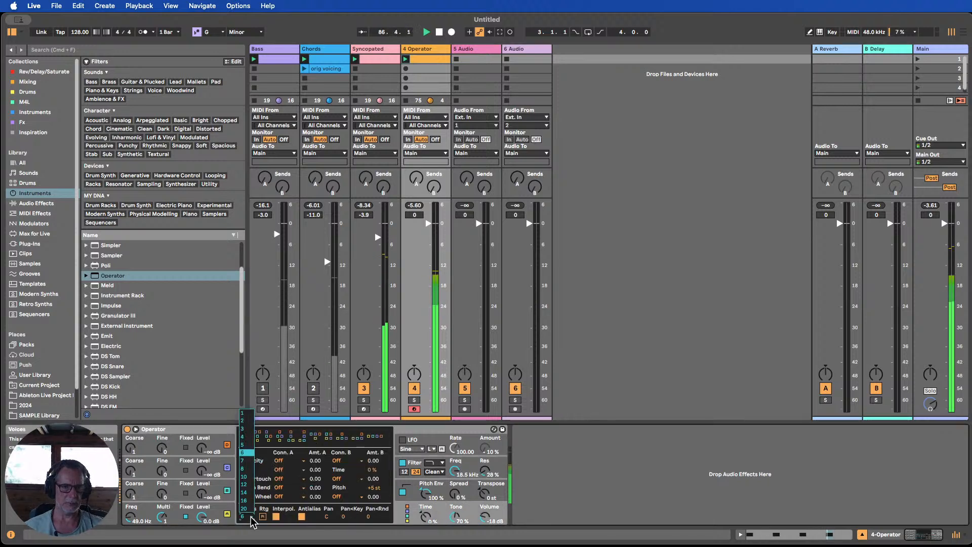
click(245, 414)
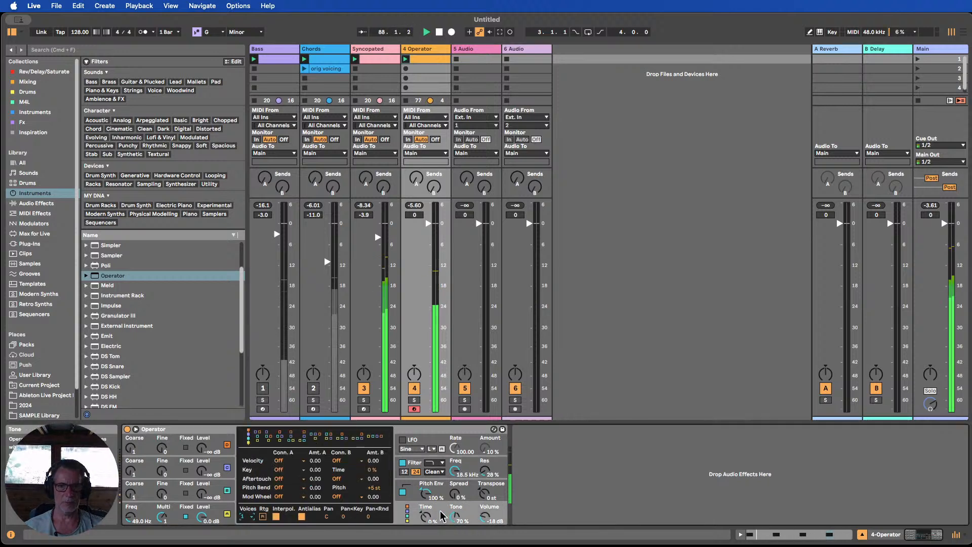
Set Operator's pitch envelope to 5.49 ms attack and 600 ms decay at 100 %, then unmute Chords at -10.3 dB.
drag(428, 496, 428, 526)
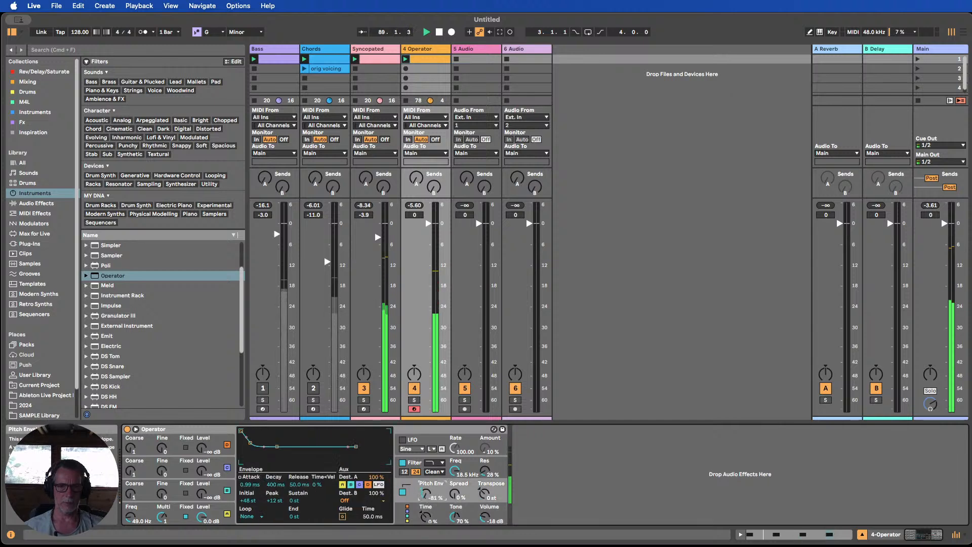
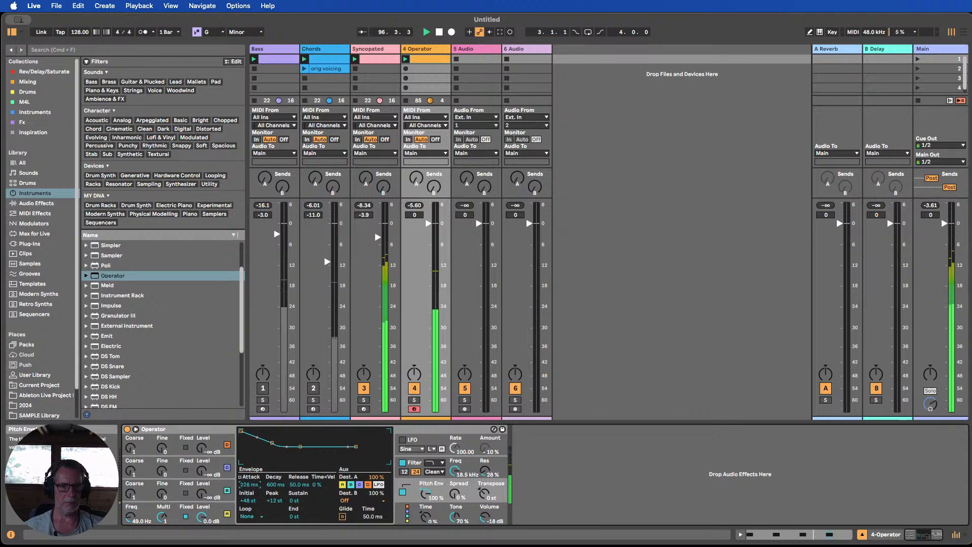
mouse_move(250, 484)
mouse_down()
mouse_move(250, 494)
mouse_move(250, 484)
mouse_up()
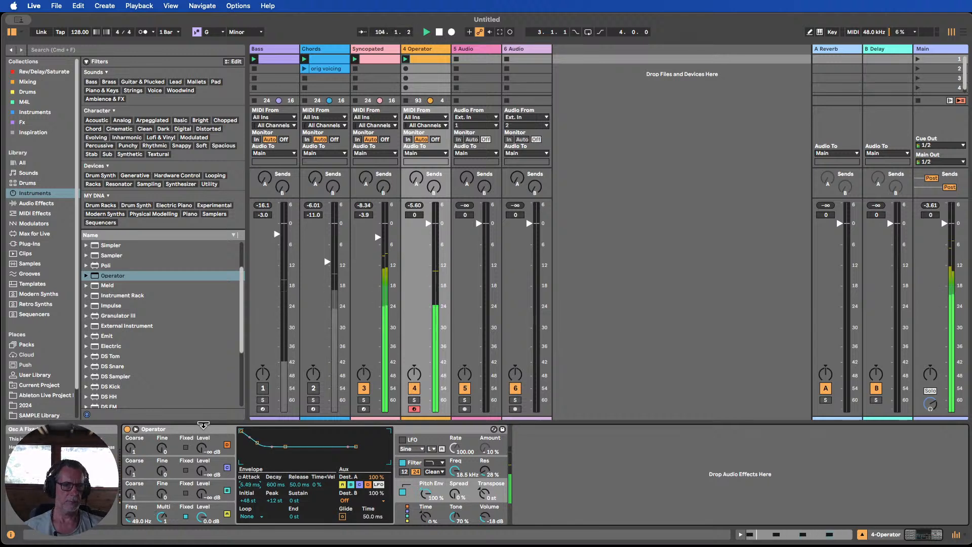
click(313, 388)
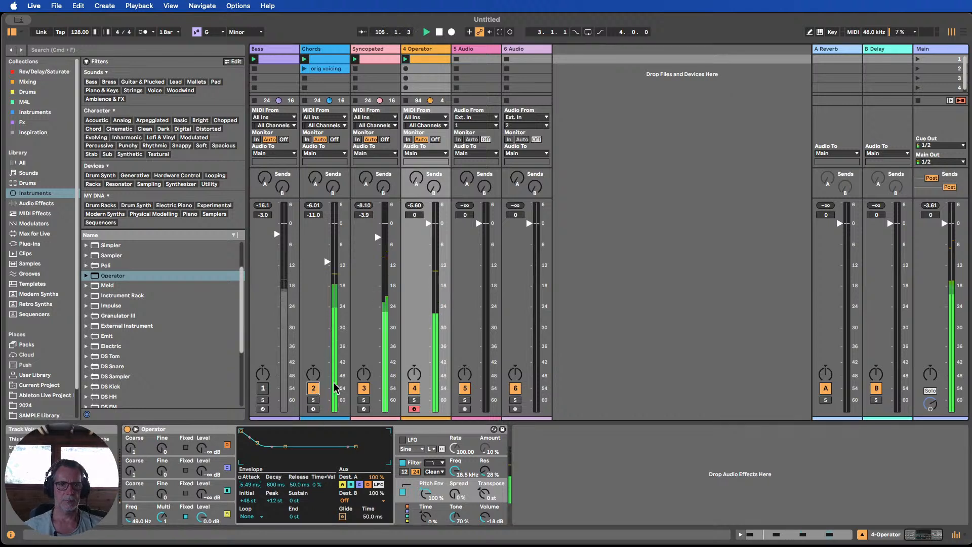
drag(320, 266, 323, 265)
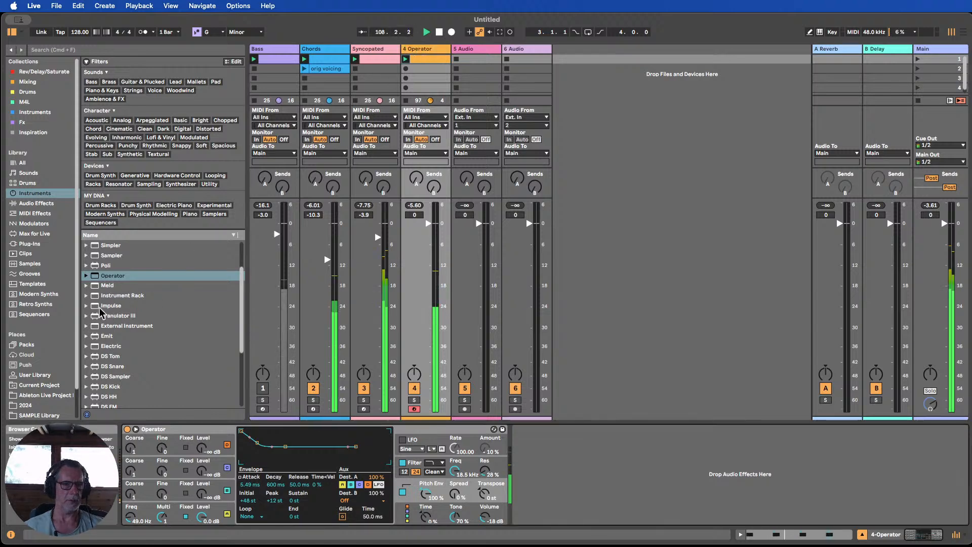
Add the Roar audio effect after Operator on the Operator track.
click(37, 203)
scroll(141, 315, down, 5)
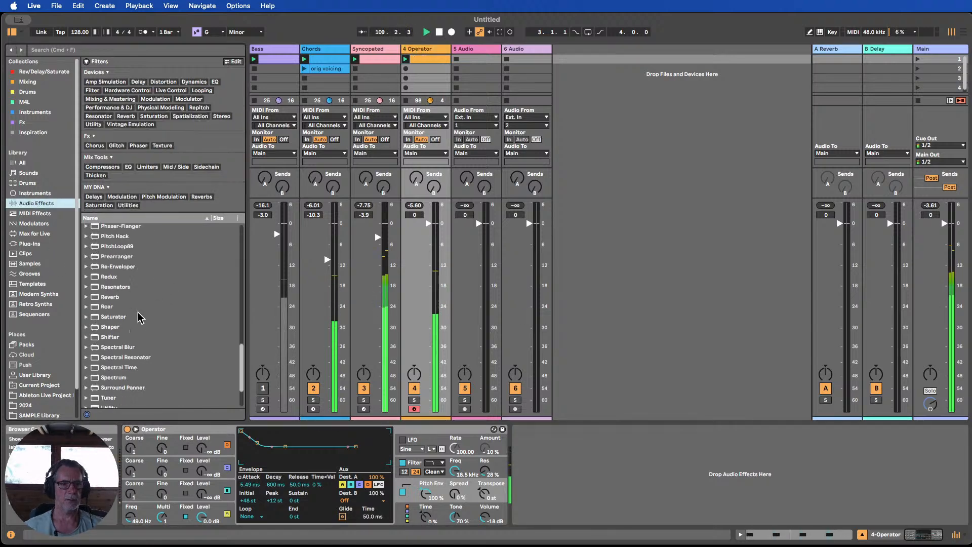
click(140, 311)
scroll(141, 312, down, 5)
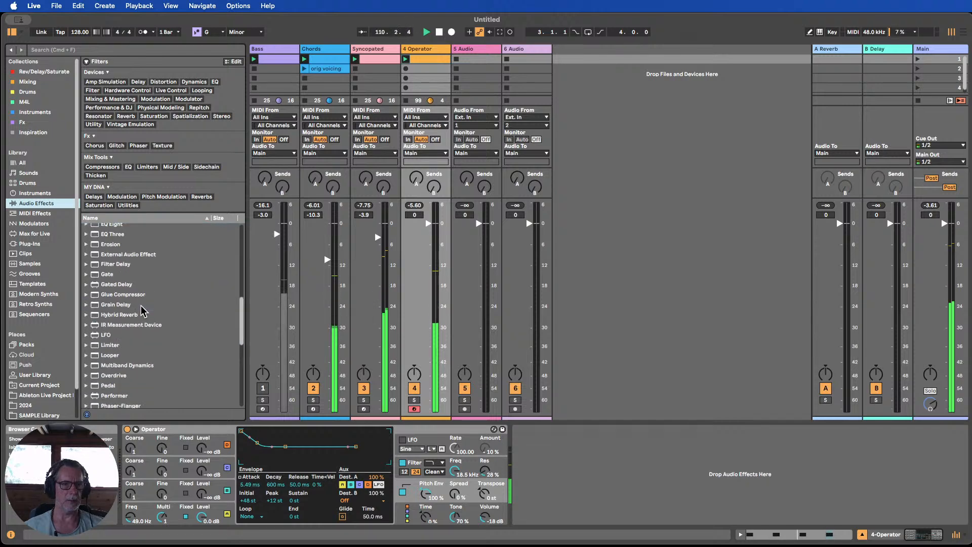
scroll(142, 310, down, 5)
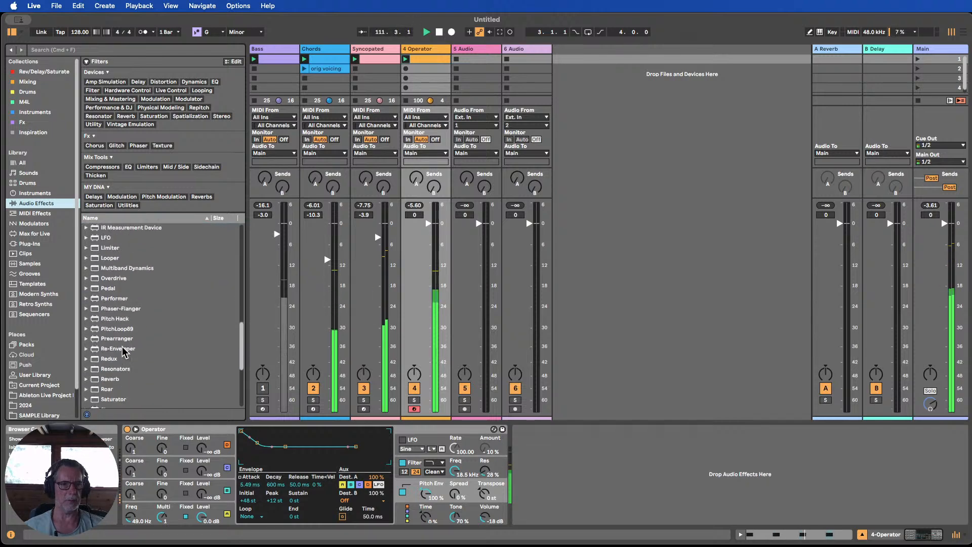
drag(106, 391, 639, 455)
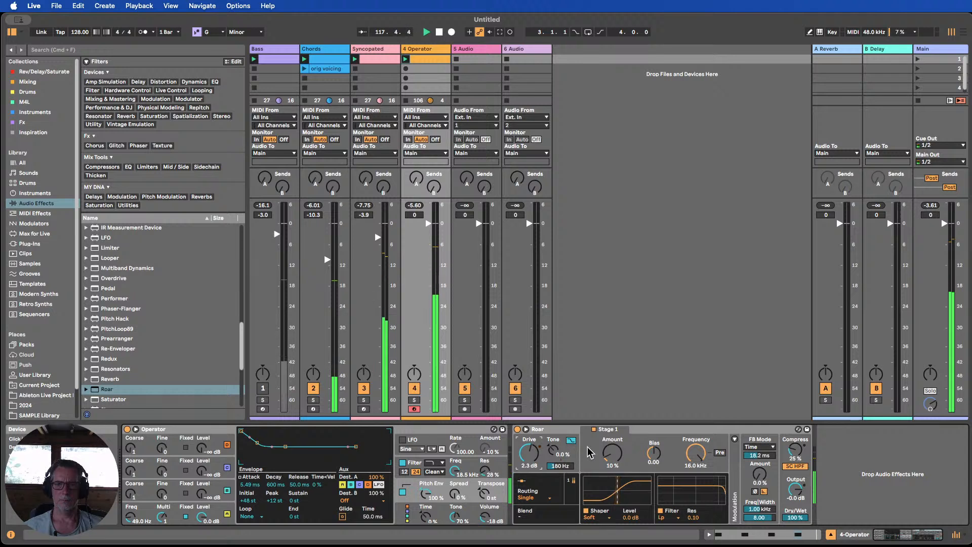
Audition the Diode Clipper, Digital Clip, Bit Crusher, Tube Preamp and Polynomial shapers in Roar, and choose Fractal.
click(597, 517)
click(602, 447)
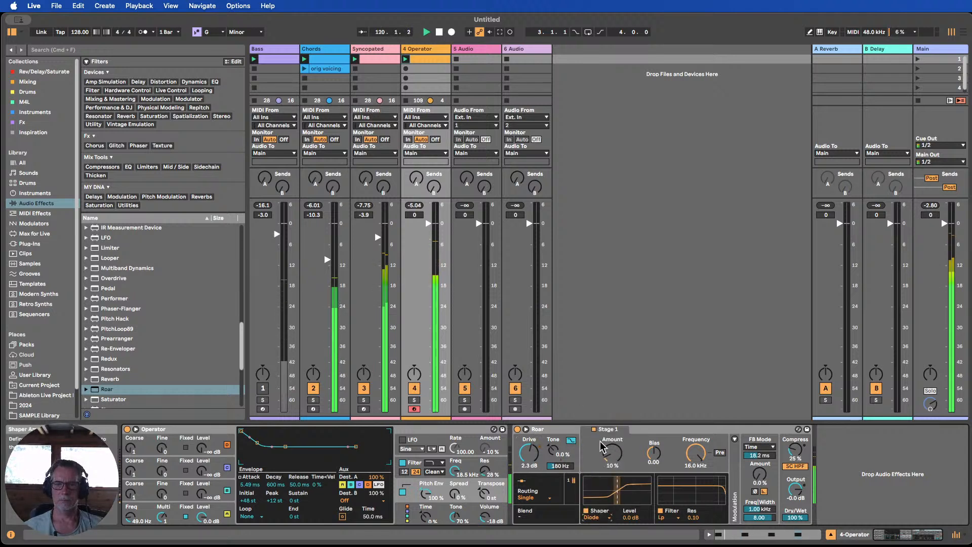
click(603, 518)
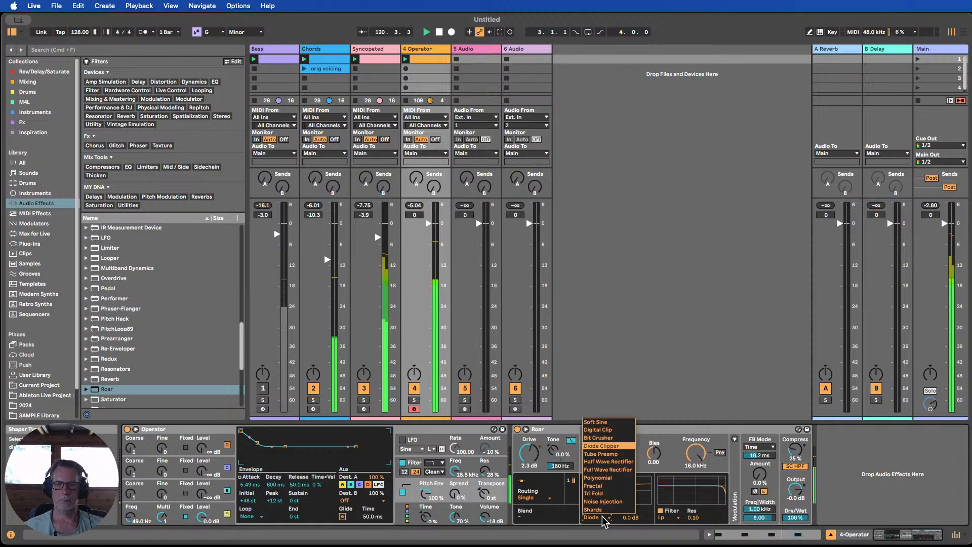
click(596, 433)
click(594, 519)
click(600, 443)
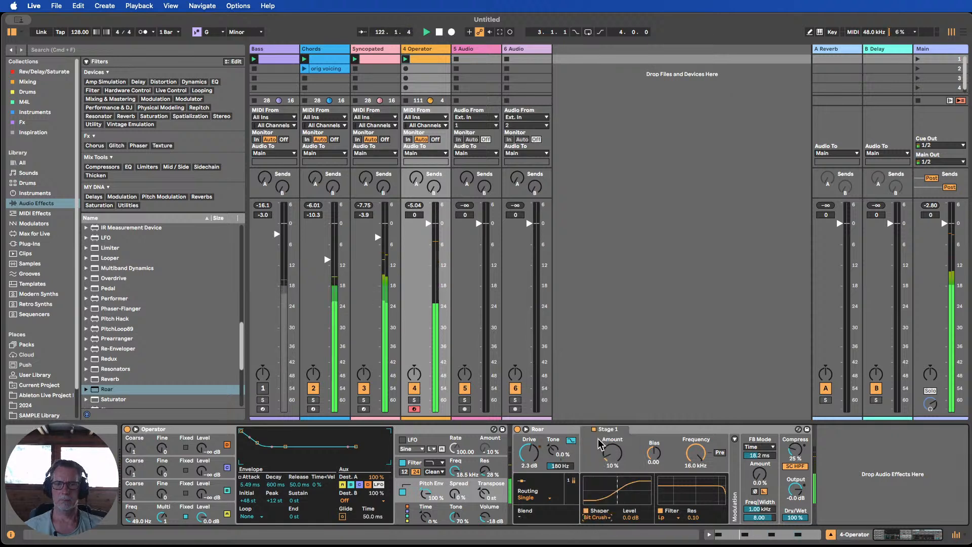
click(597, 517)
click(601, 448)
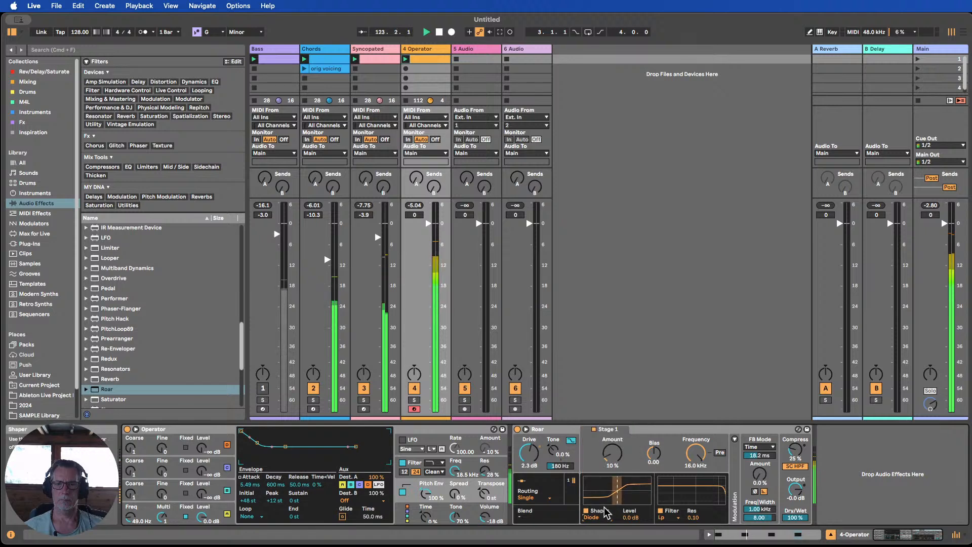
click(602, 518)
click(599, 456)
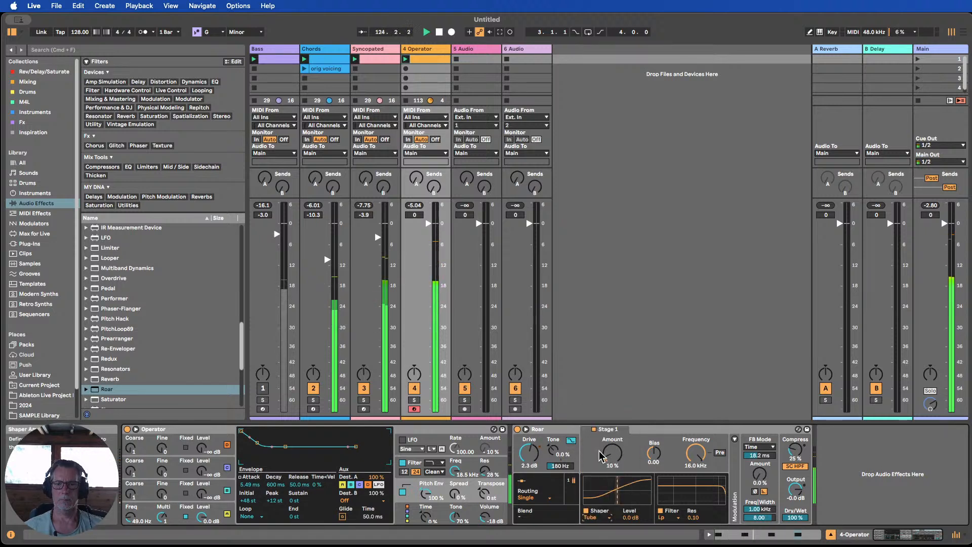
click(599, 516)
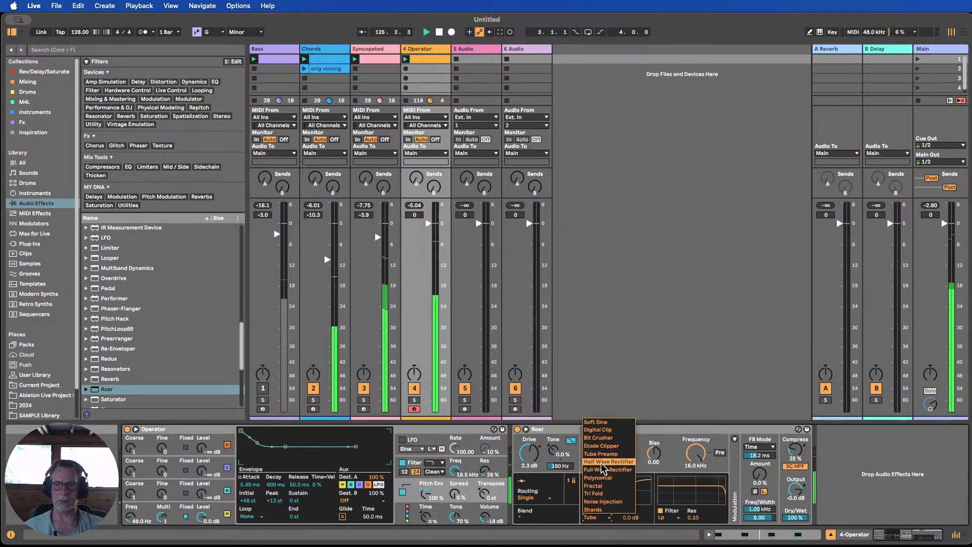
click(598, 478)
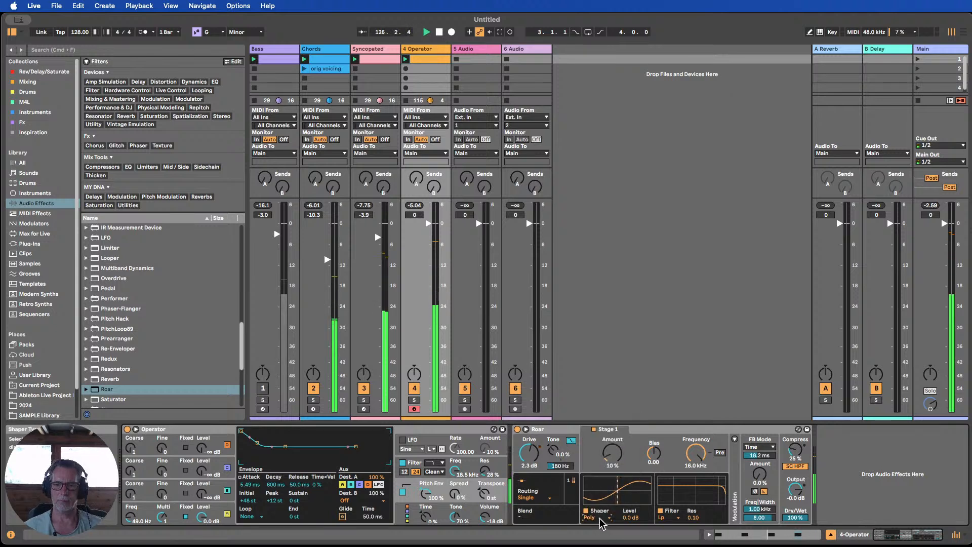
click(601, 517)
click(597, 484)
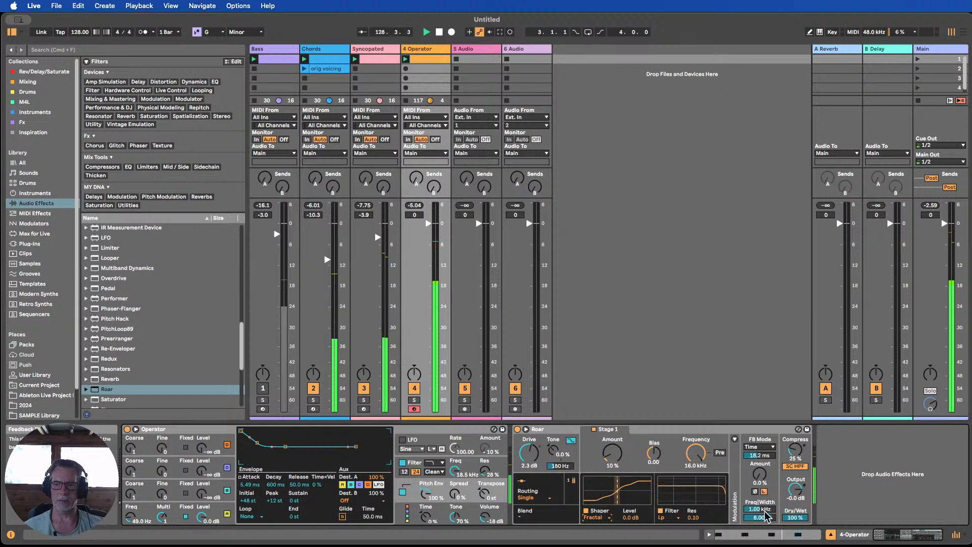
Compare the kick with Roar bypassed and active, reset the Operator track's peak level, and set Roar's Dry/Wet to 48 %.
click(518, 429)
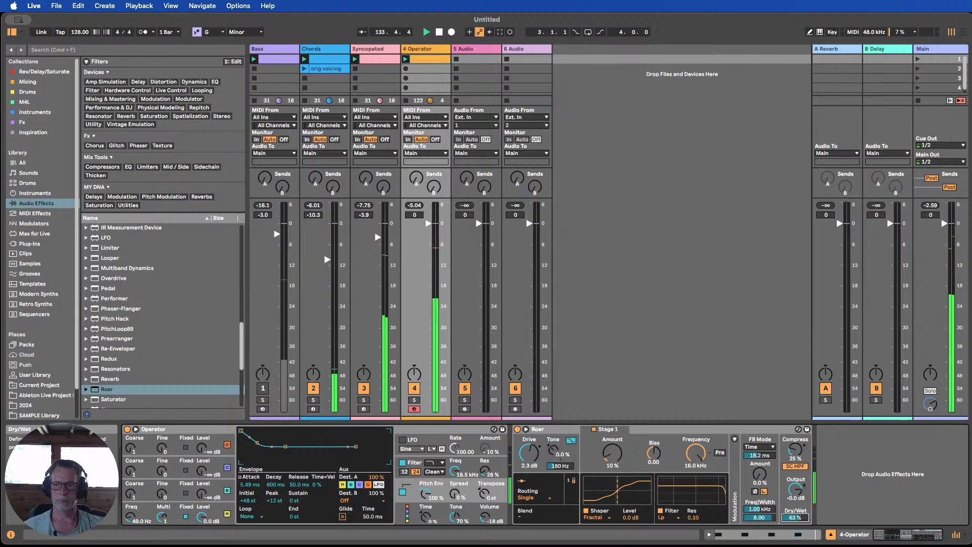
drag(795, 517, 795, 519)
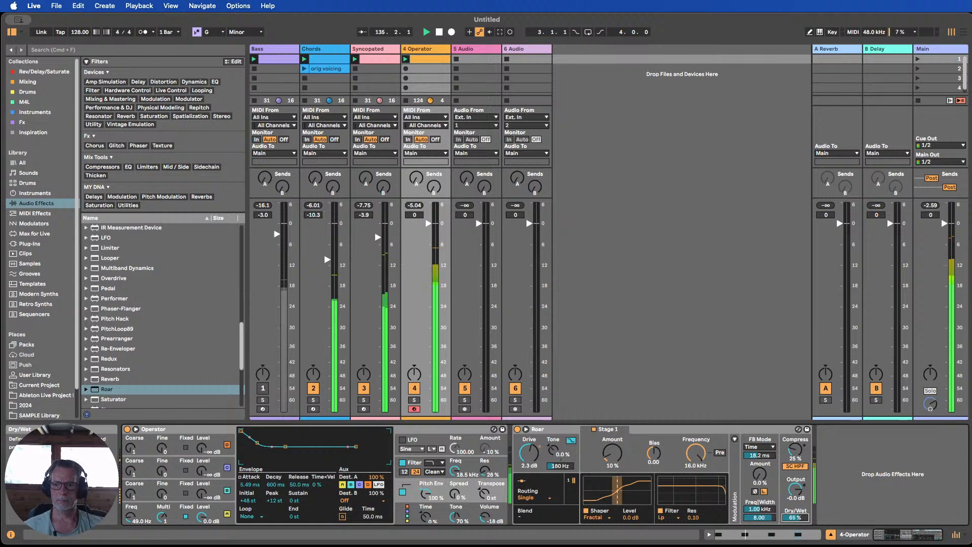
click(517, 429)
click(517, 429)
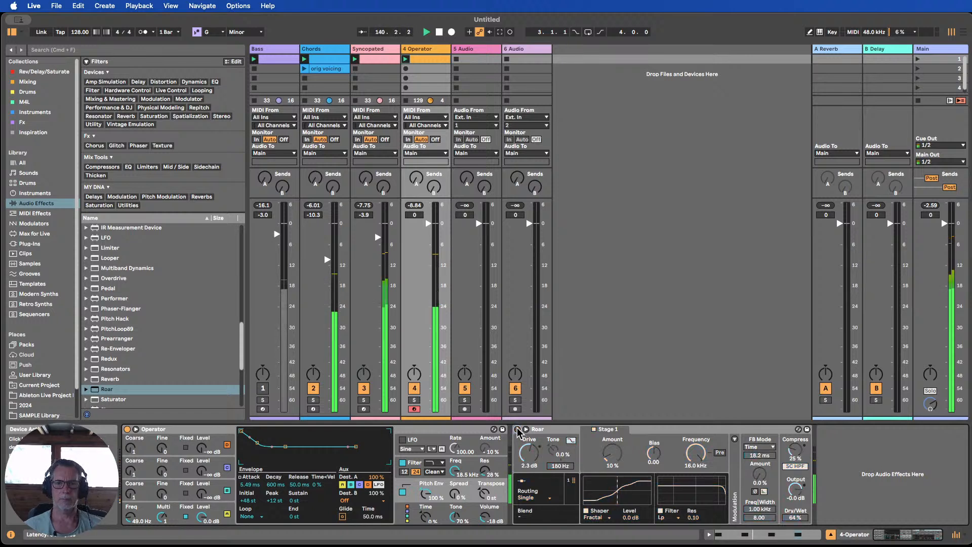
click(413, 206)
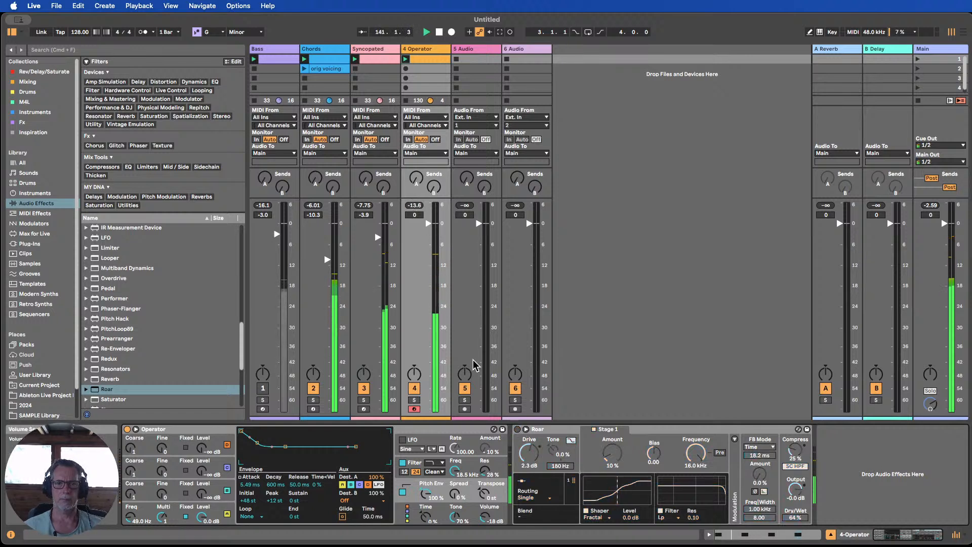
click(517, 430)
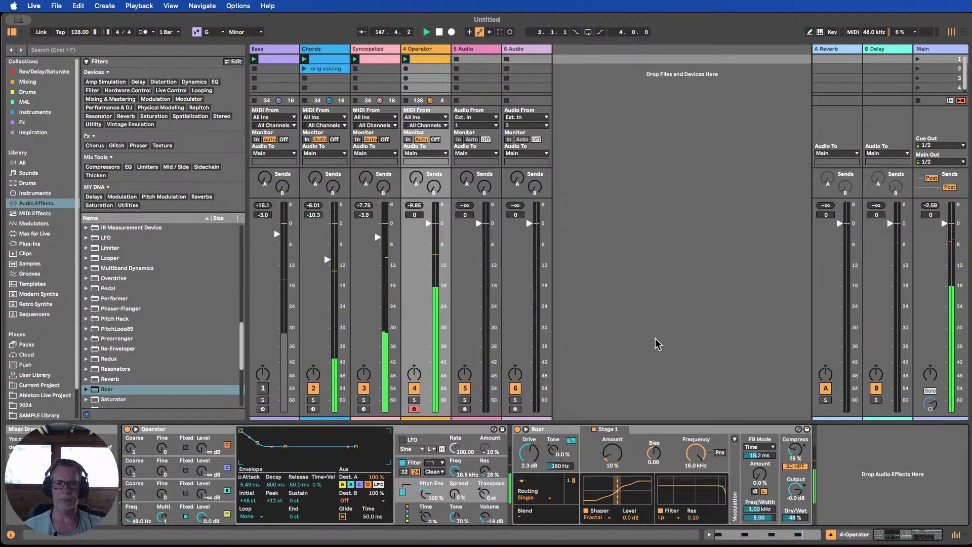
Turn off Operator's filter after comparing it on and off, and briefly unmute the Bass track to check it in the mix.
click(403, 464)
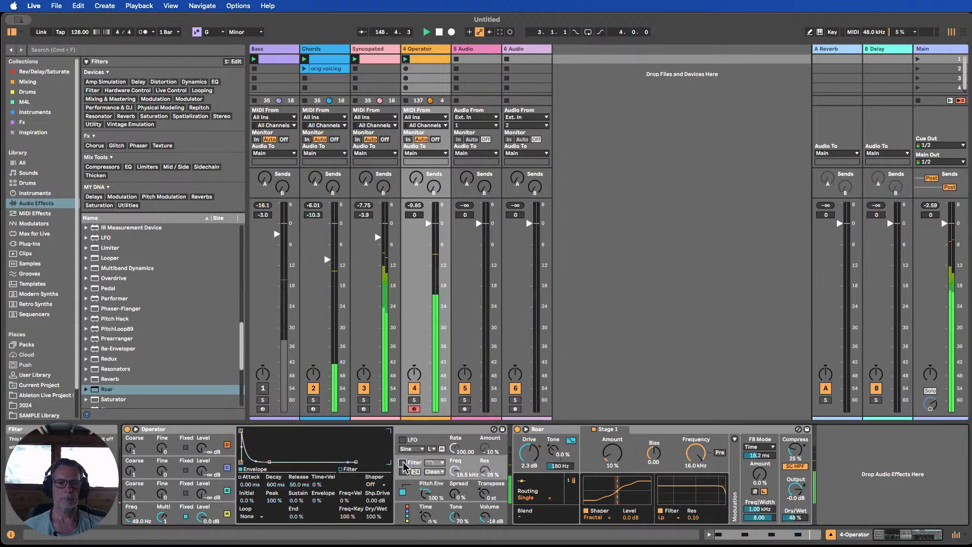
click(403, 463)
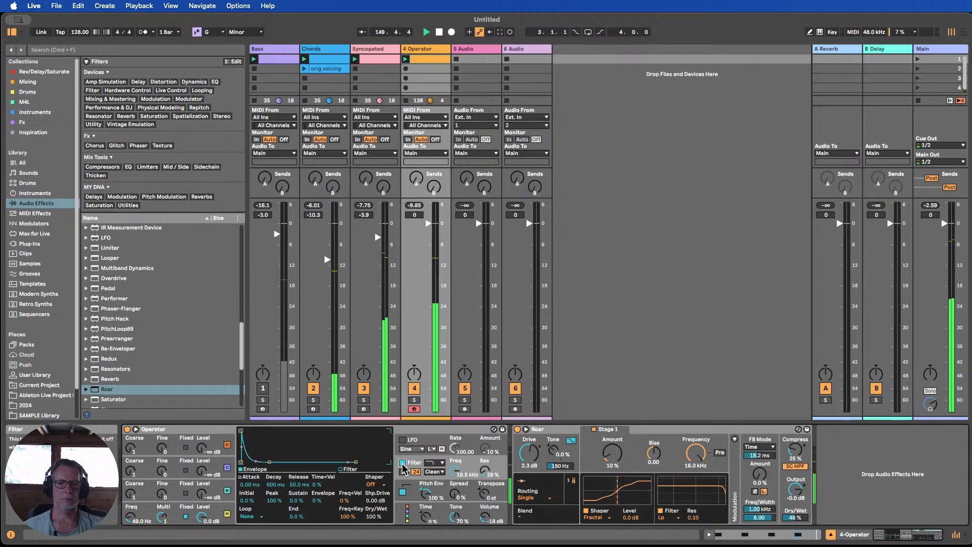
click(403, 464)
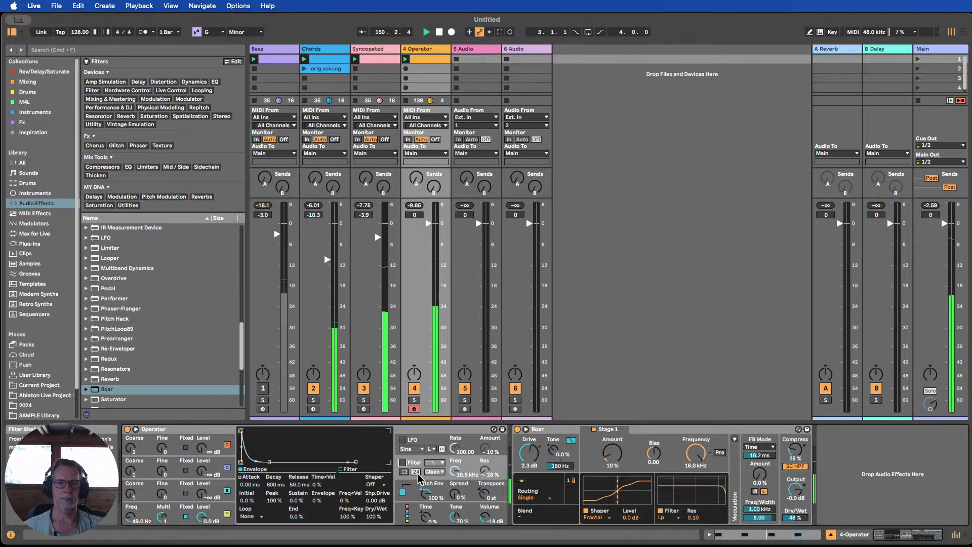
click(263, 388)
click(262, 389)
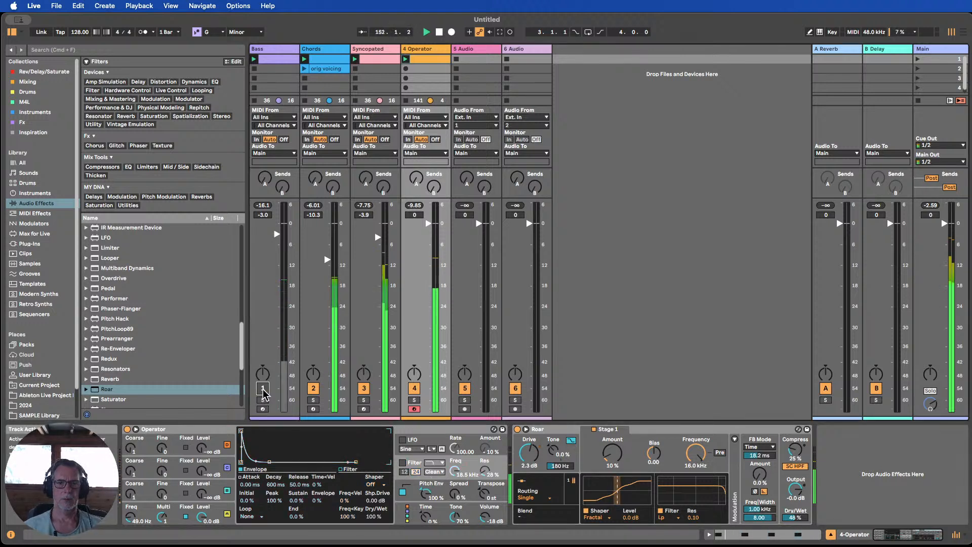
Stop playback and reorder the tracks as Operator, Chords, Syncopated, Bass.
click(440, 32)
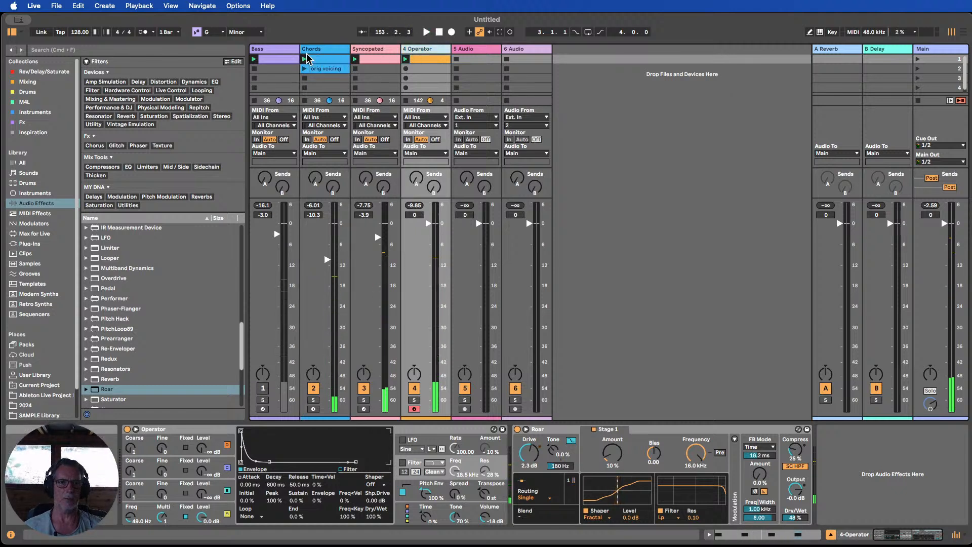
drag(334, 52, 309, 53)
click(419, 51)
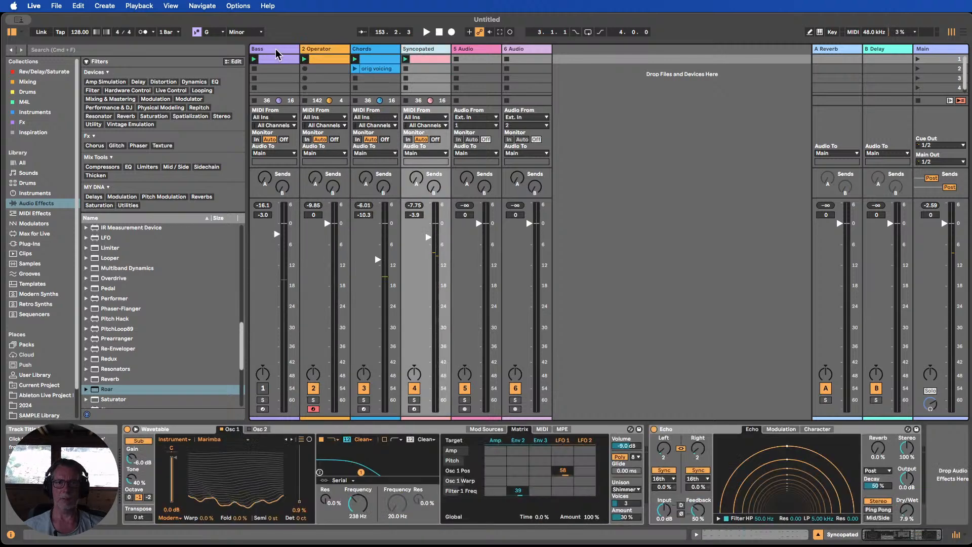
drag(273, 54, 449, 52)
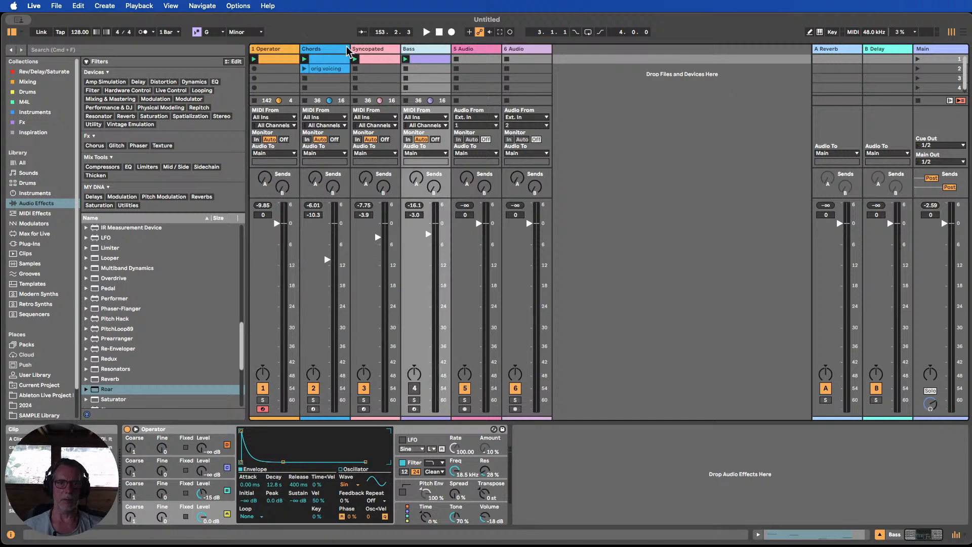
Enlarge the note editor and compare the Syncopated clip's notes with the Chords clip's notes, and inspect the Bass clip's rhythm.
click(377, 60)
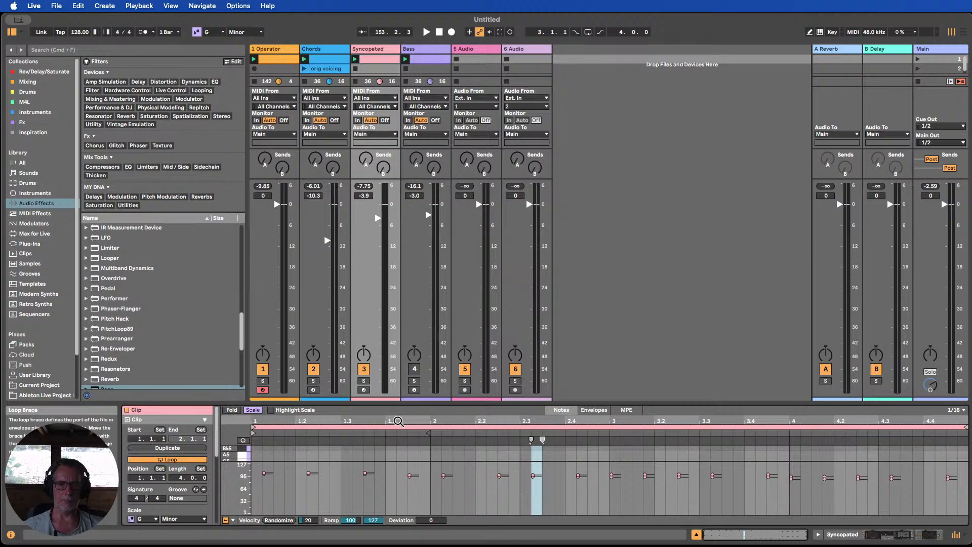
drag(393, 403, 393, 140)
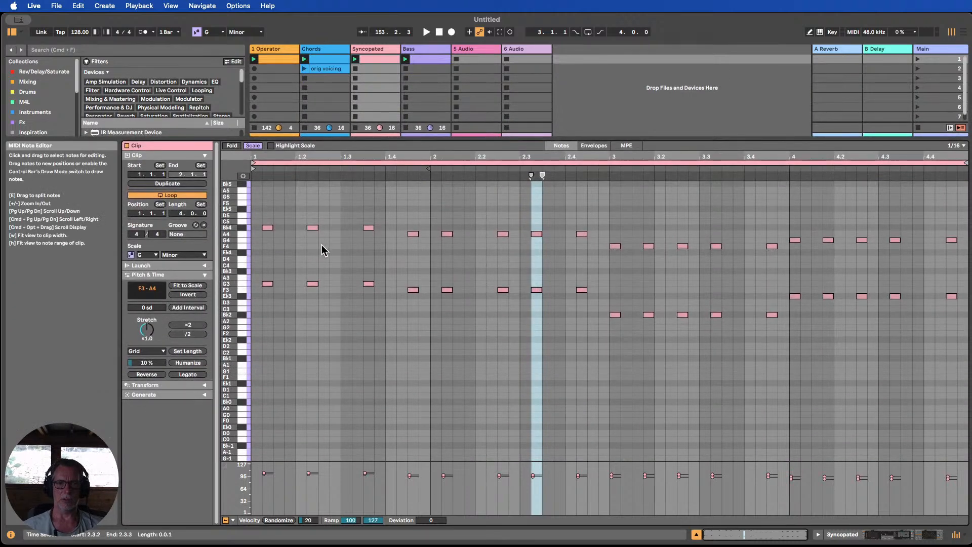
click(341, 261)
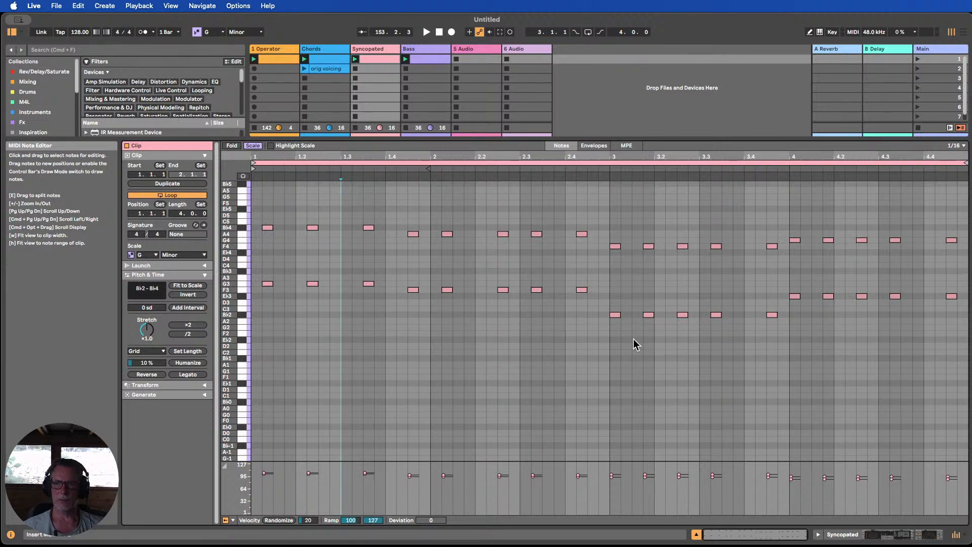
drag(268, 213, 264, 298)
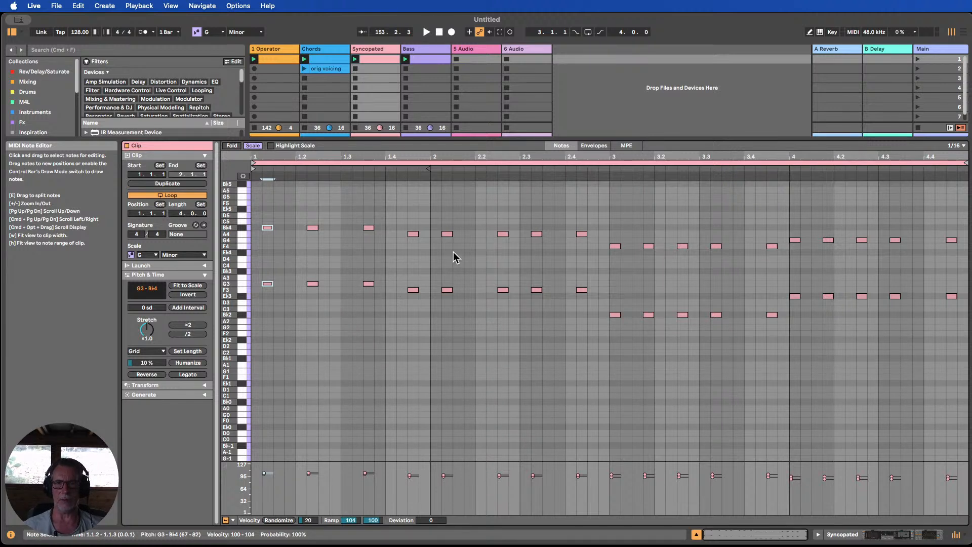
shift+click(323, 60)
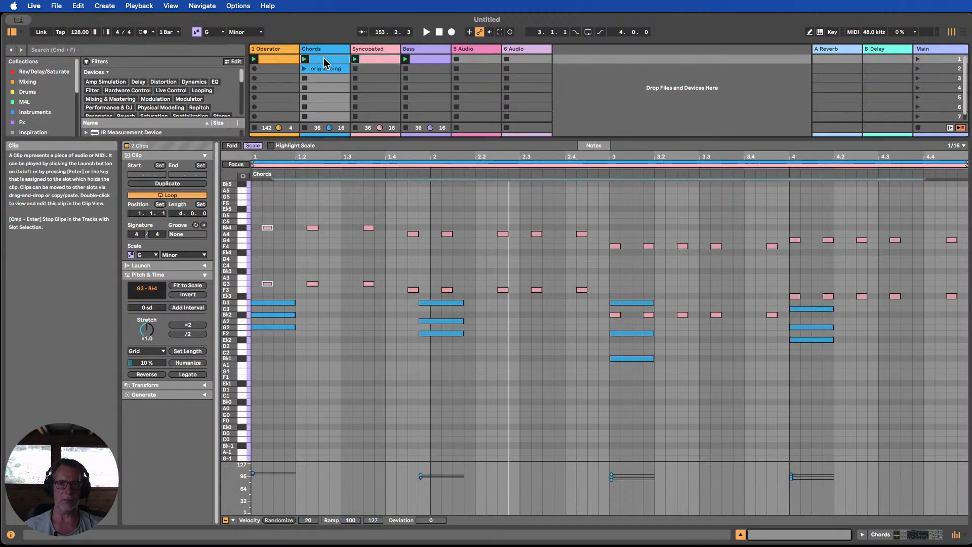
click(426, 68)
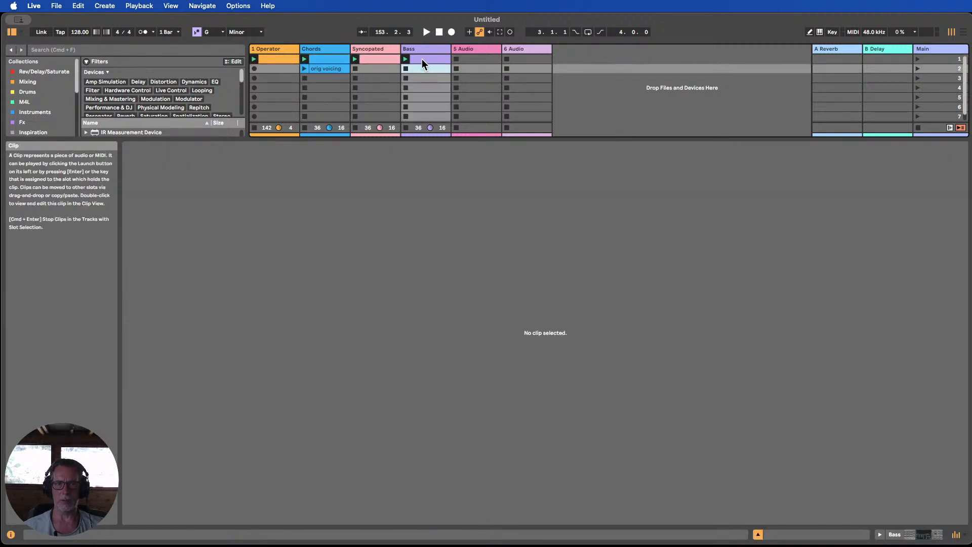
click(428, 61)
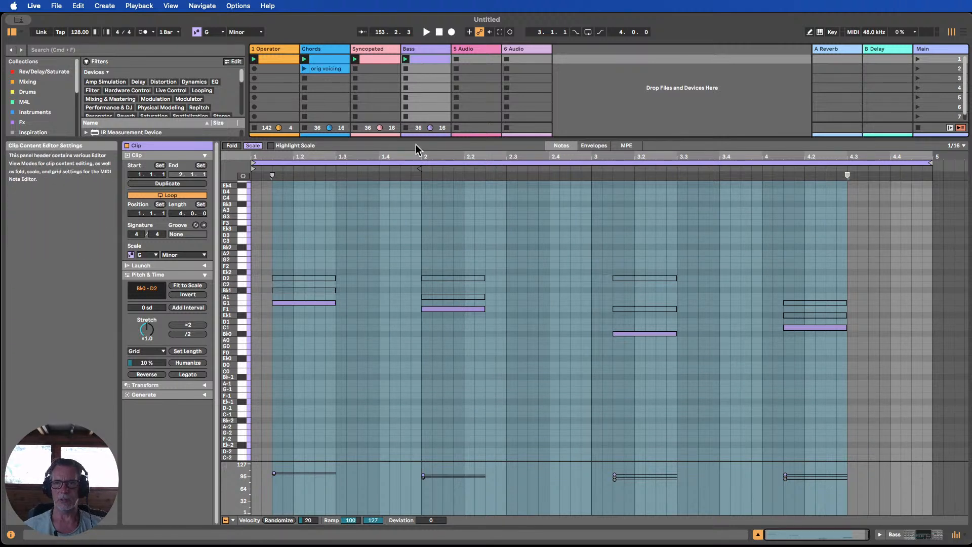
click(758, 535)
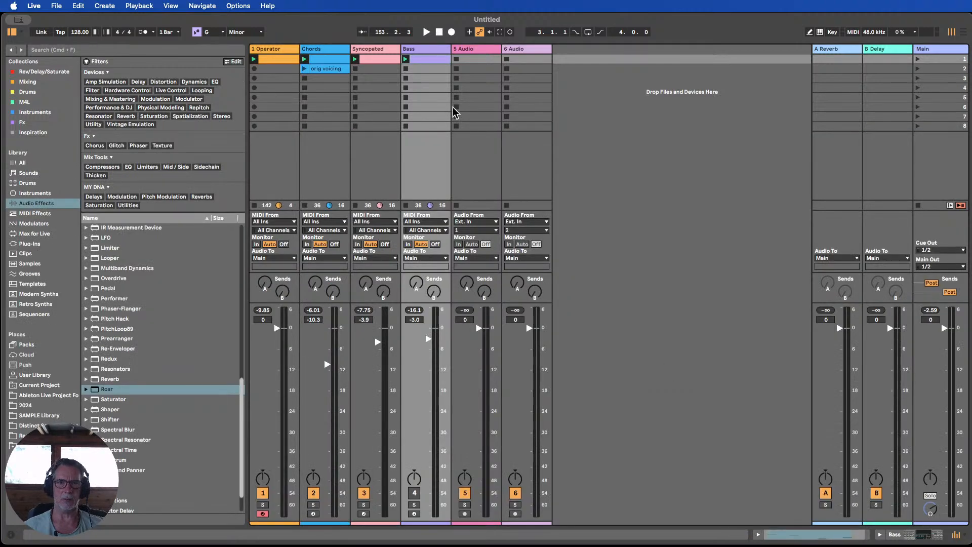
Copy the first Chords clip to the second slot of the Bass track and open the copy's notes.
click(322, 60)
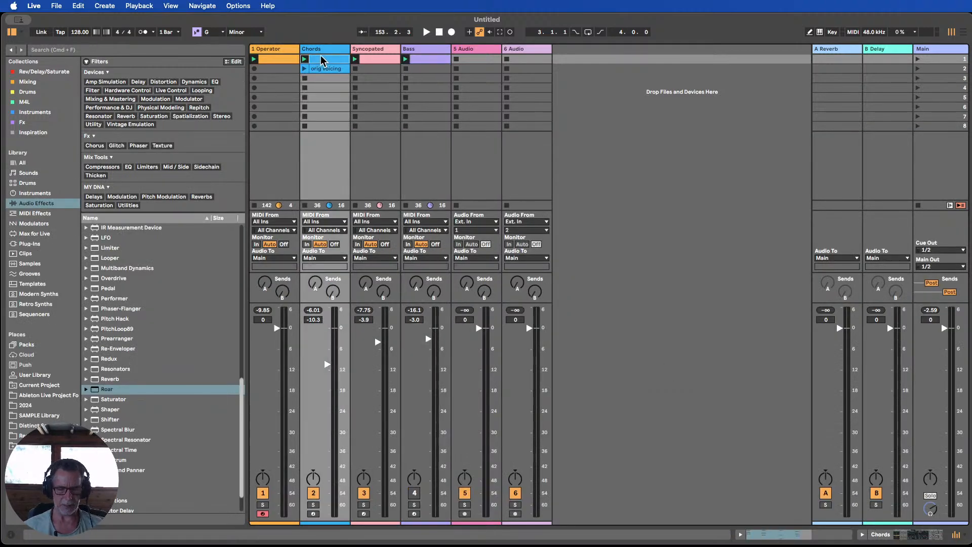
drag(322, 57, 424, 71)
double_click(424, 71)
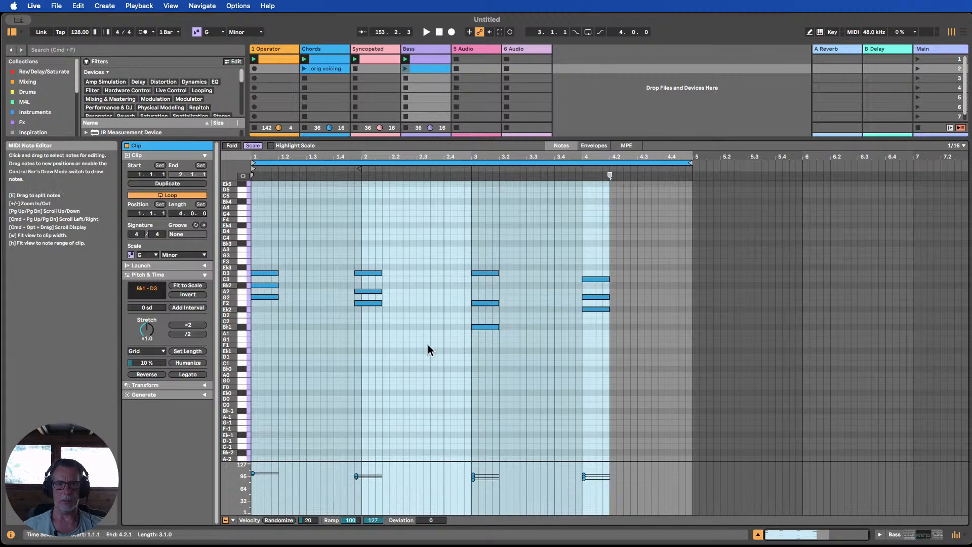
click(451, 360)
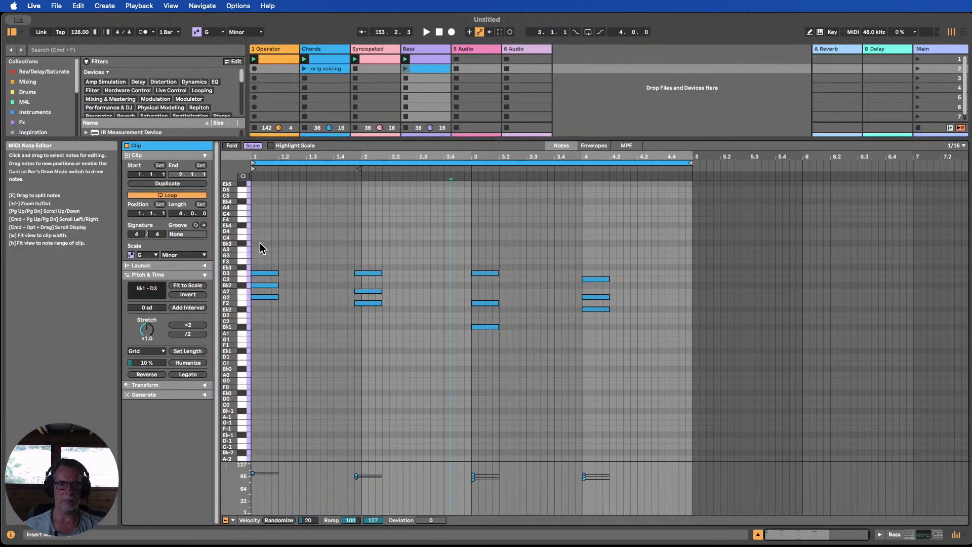
Deactivate the upper two notes of each of the four chords in the copied clip.
drag(260, 245, 269, 292)
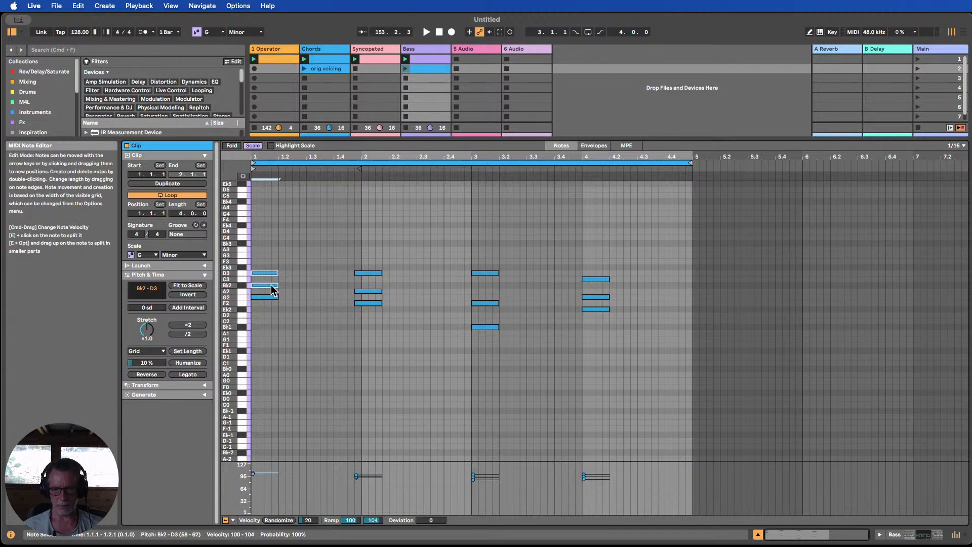
drag(361, 248, 368, 296)
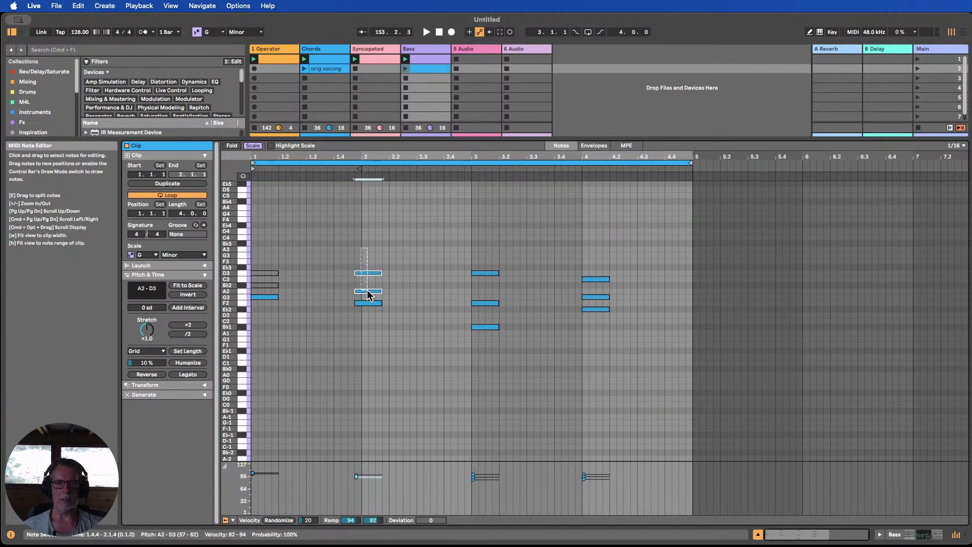
drag(486, 247, 497, 307)
key(0)
drag(582, 258, 593, 299)
key(0)
Transpose the lowest note of each chord down two octaves, putting the first one on G0.
drag(607, 333, 385, 336)
click(267, 298)
shift+click(369, 304)
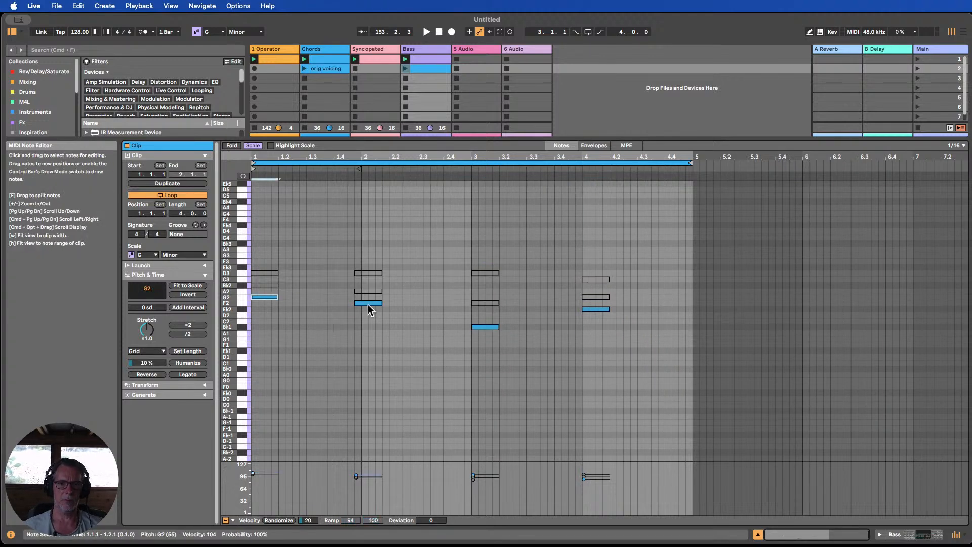
shift+click(487, 327)
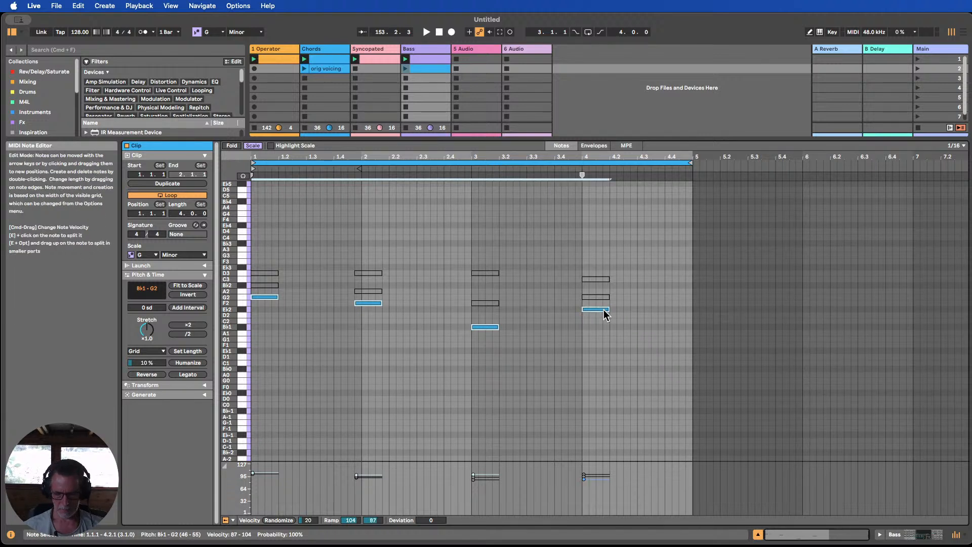
key(shift+Down)
key(shift+Down)
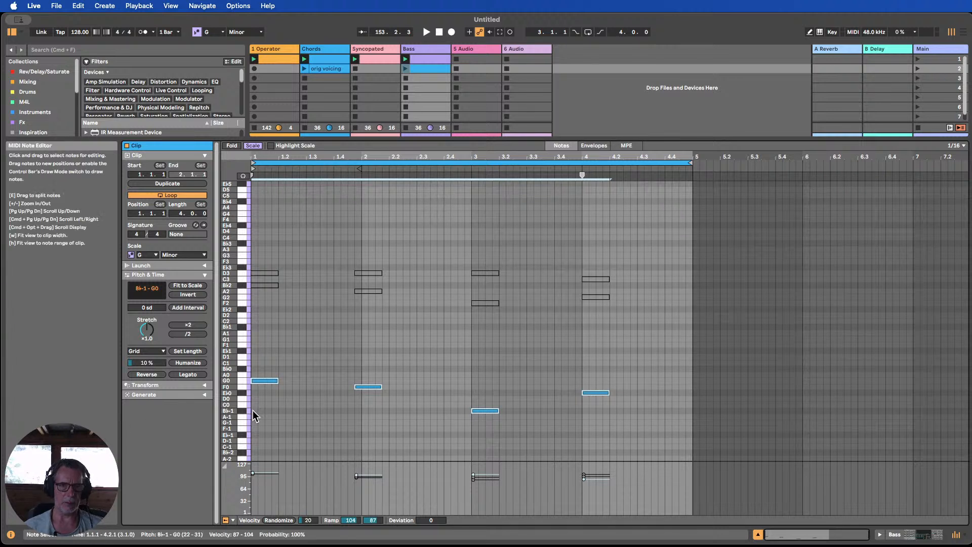
Duplicate the G0 note and the F0 note three times each to fill the first two bars.
click(267, 381)
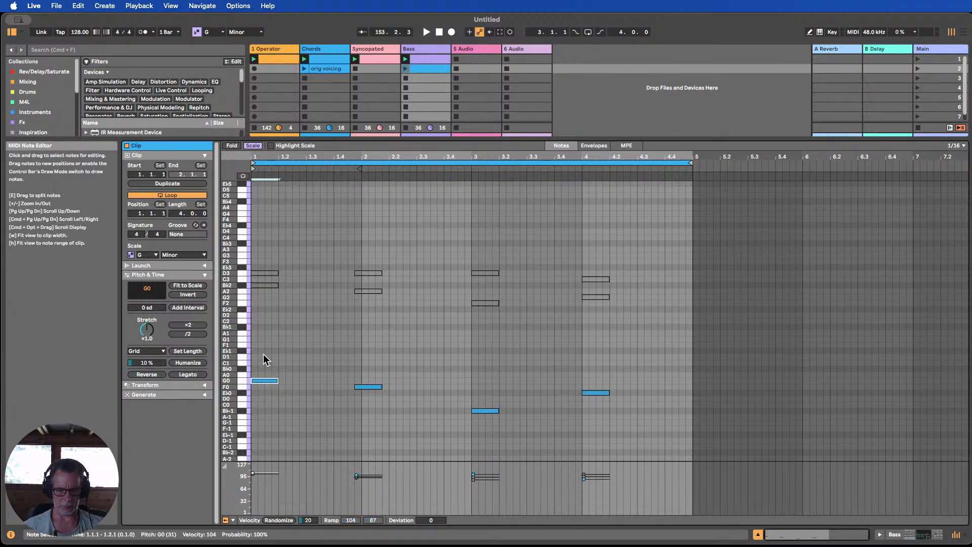
key(super+d)
key(super+d)
key(super+d)
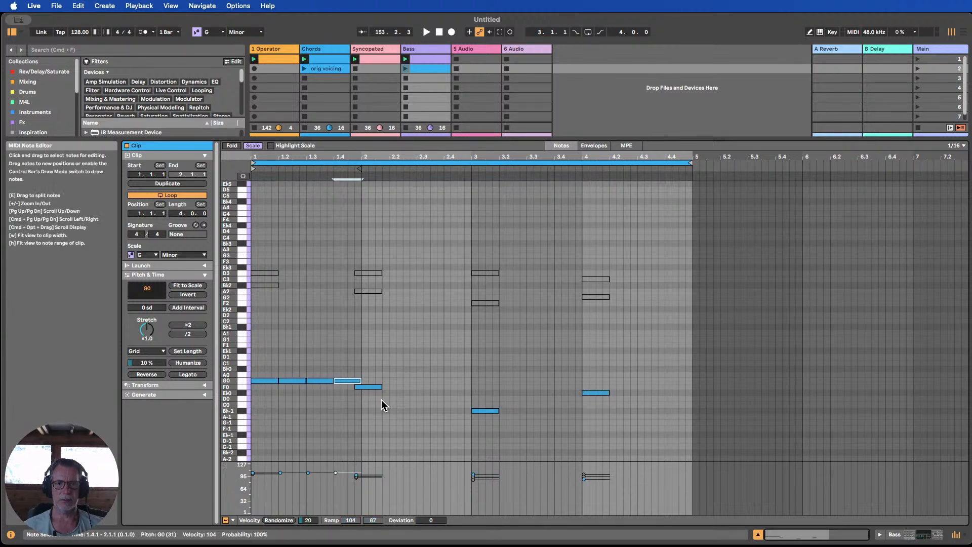
click(376, 387)
key(super+d)
key(super+d)
key(super+d)
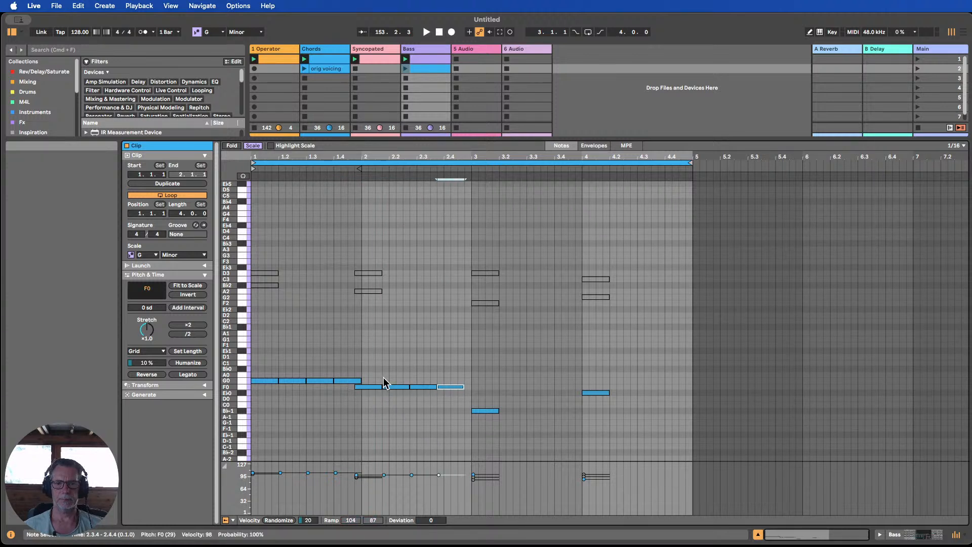
Duplicate the B♭-1 note and the E♭0 note three times each to fill bars 3 and 4.
click(471, 411)
key(super+d)
key(super+d)
key(super+d)
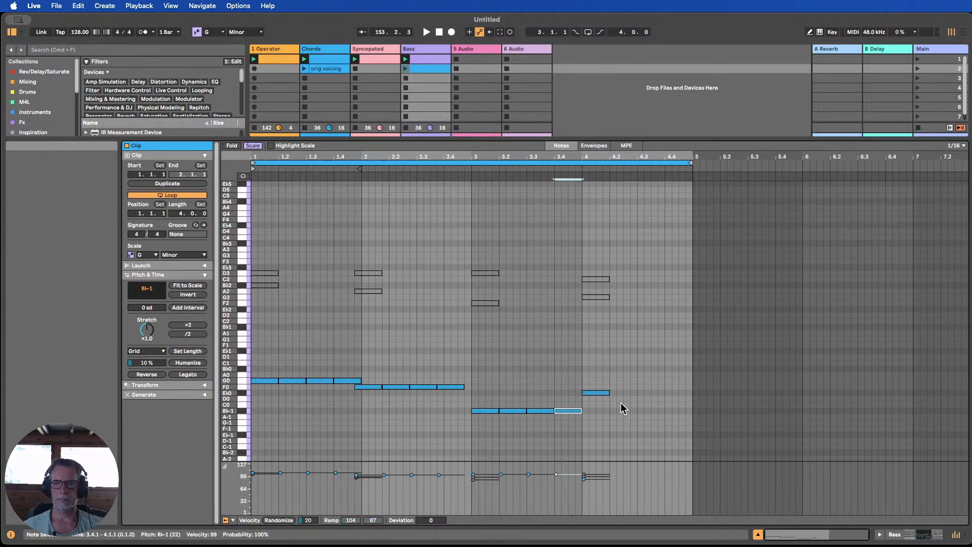
click(596, 392)
key(super+d)
key(super+d)
key(super+d)
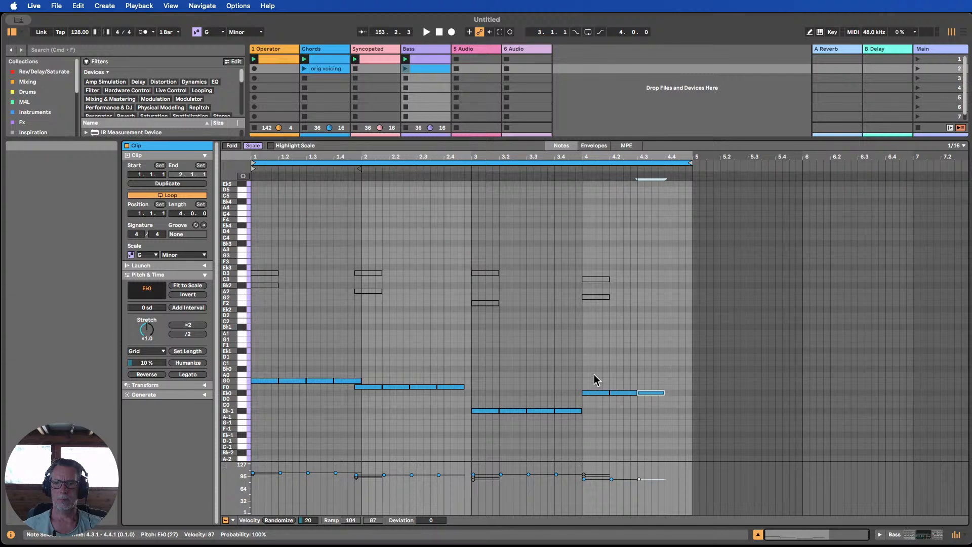
Launch the new bass clip, unmute the Bass track and set its volume to -2.9 dB.
click(406, 68)
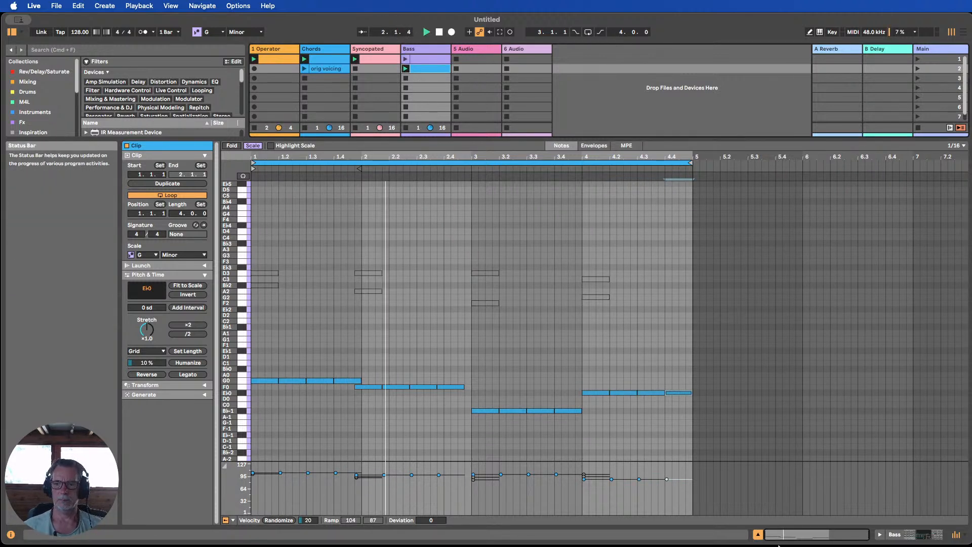
click(758, 534)
click(414, 493)
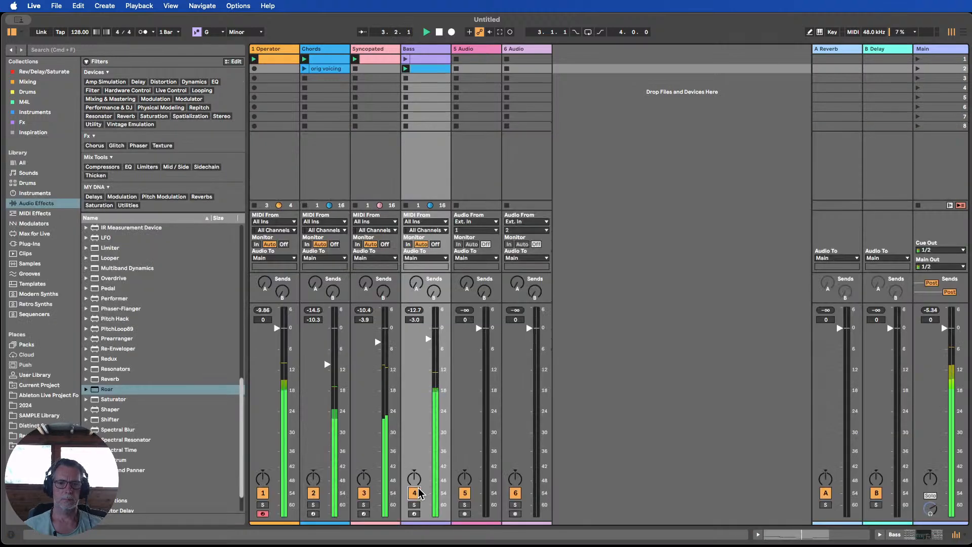
drag(427, 338, 427, 340)
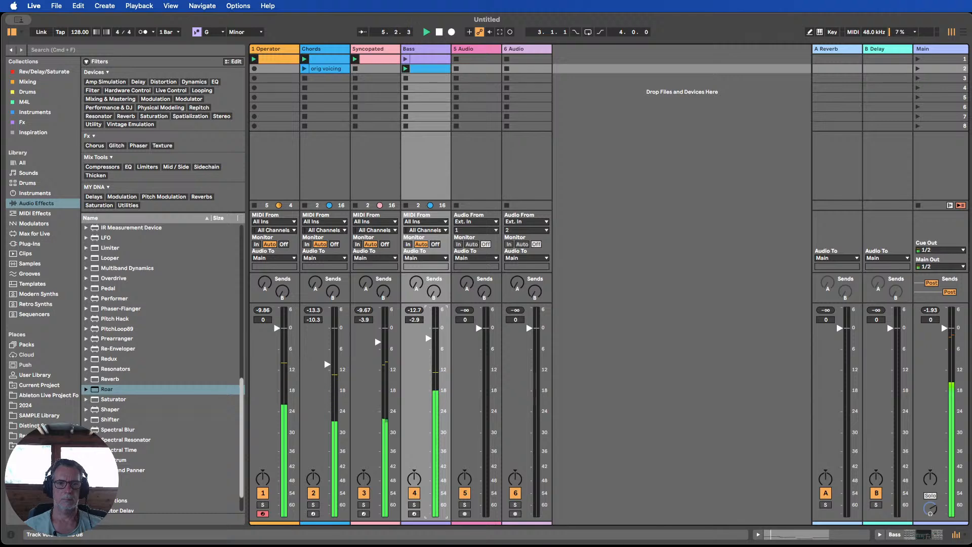
Check the last root note in the original Bass clip and lower the new clip's four bar-4 notes to C0.
double_click(418, 69)
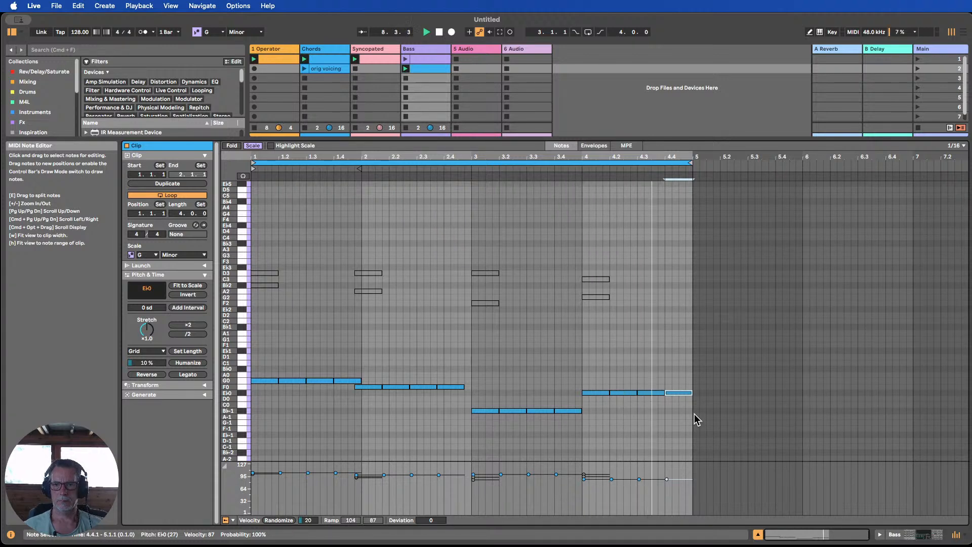
click(431, 60)
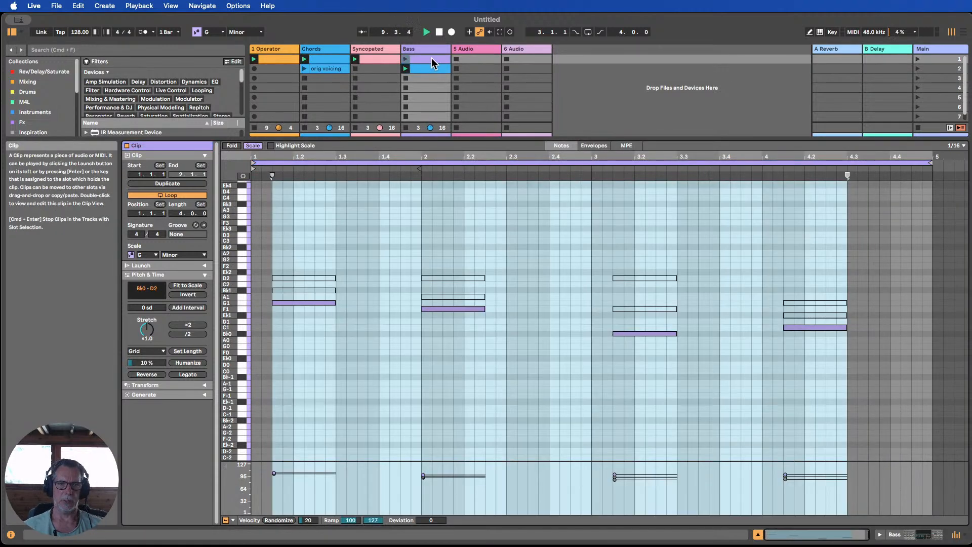
click(242, 327)
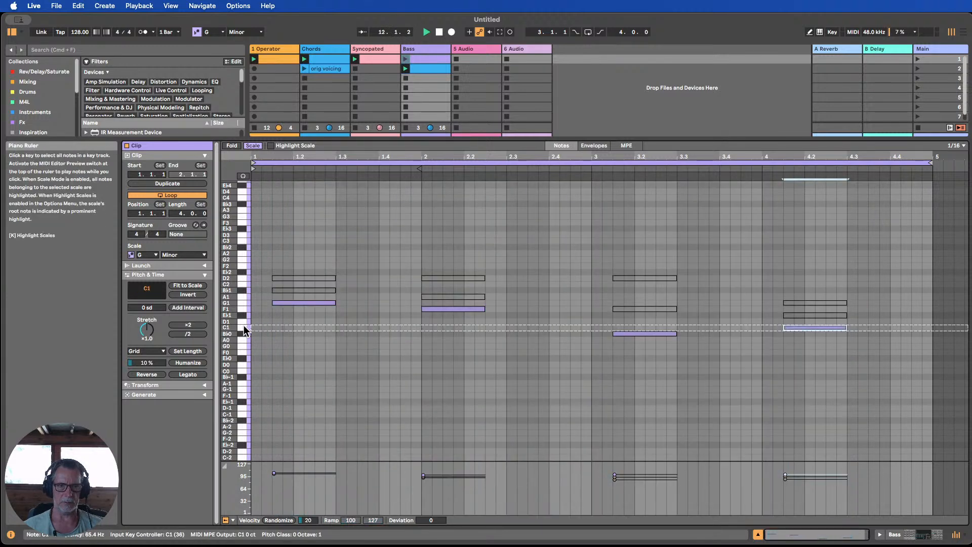
click(427, 70)
drag(679, 412, 586, 384)
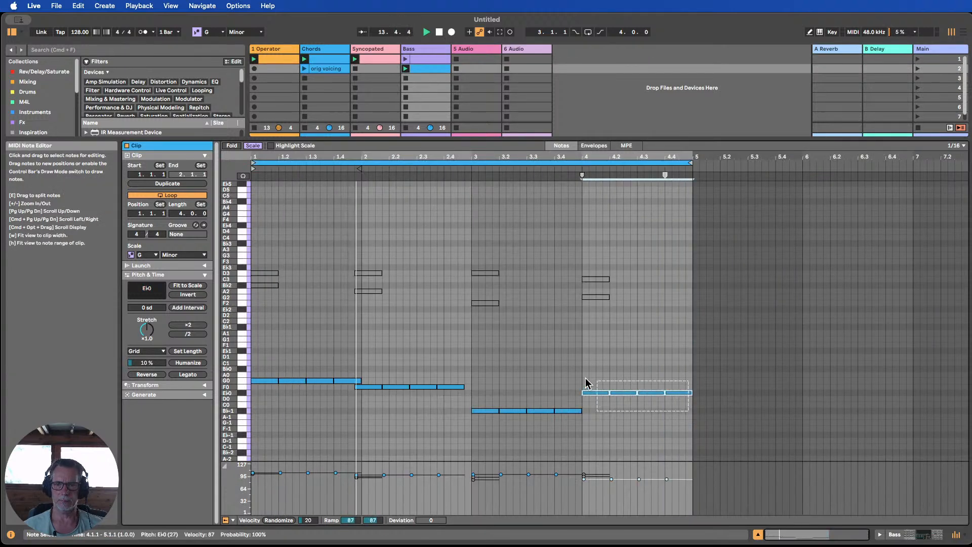
key(Down)
key(Down)
key(Down)
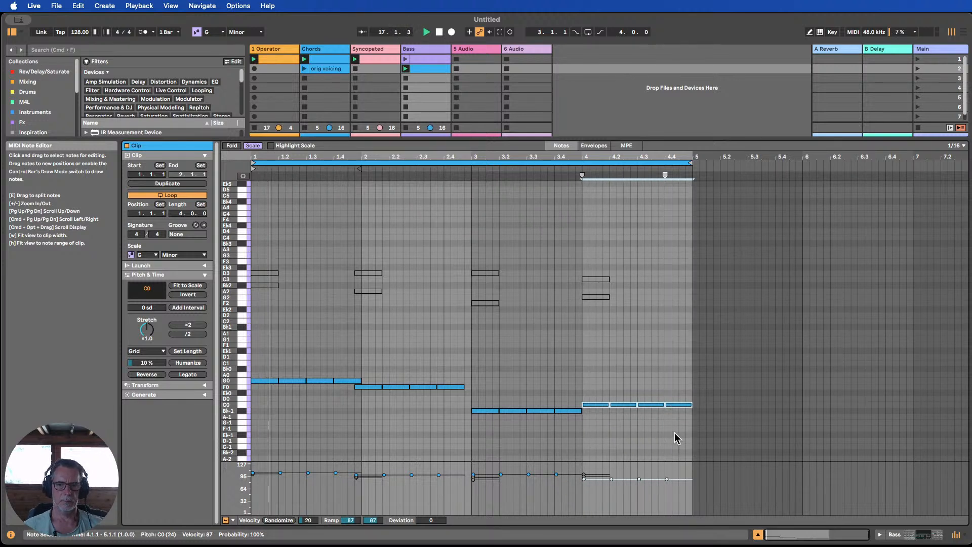
Shorten all active bass notes to two sixteenths and fill bar 1 with continuous repeated G0 notes.
drag(690, 429, 264, 379)
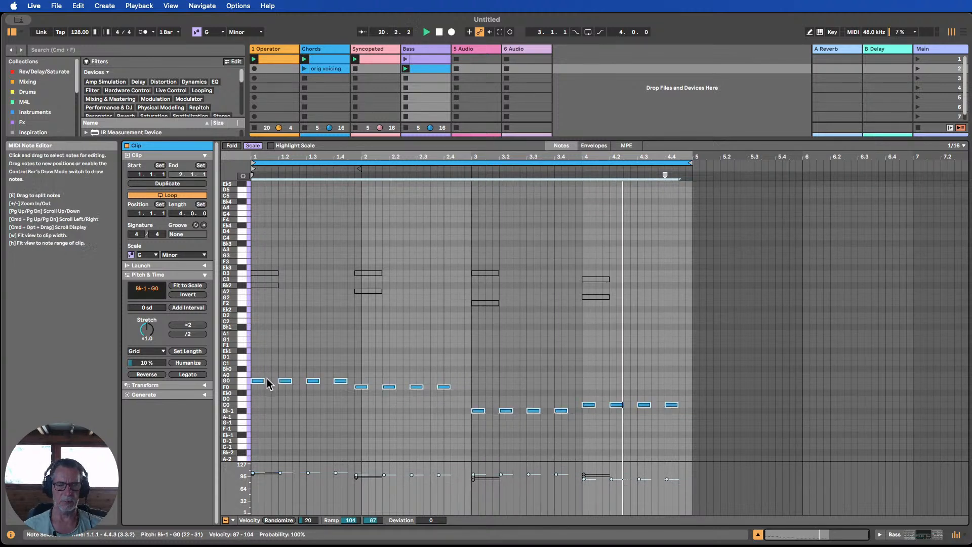
drag(274, 413, 254, 367)
key(super+d)
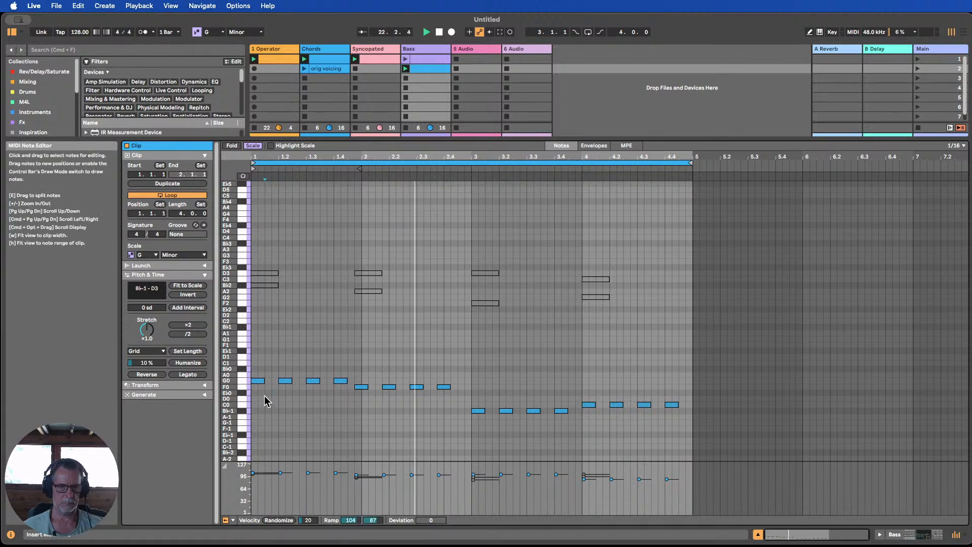
key(super+z)
key(super+d)
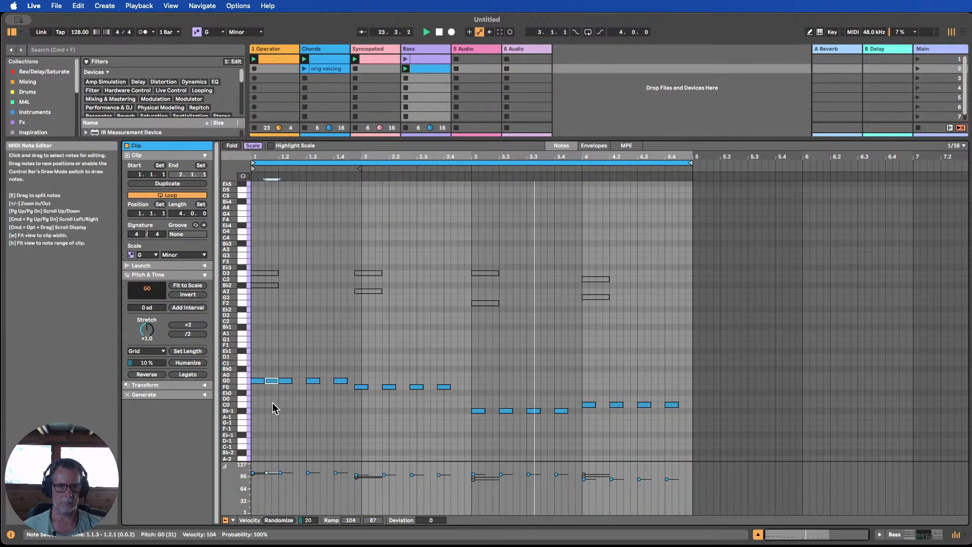
drag(272, 403, 258, 360)
key(super+d)
key(super+d)
key(super+d)
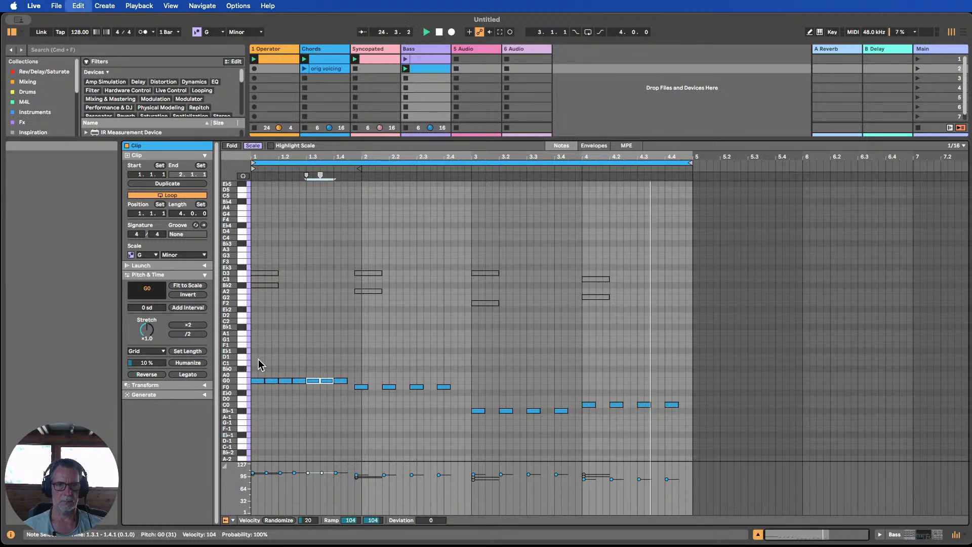
Duplicate the shortened F0 notes to fill the gaps between them across bar 2.
click(362, 387)
key(super+d)
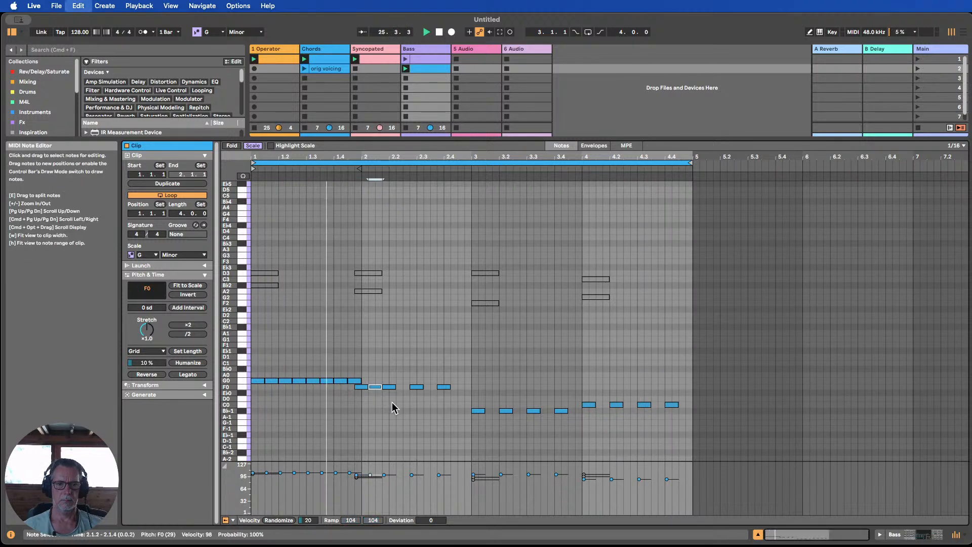
click(390, 387)
key(super+d)
key(super+d)
key(super+d)
key(super+d)
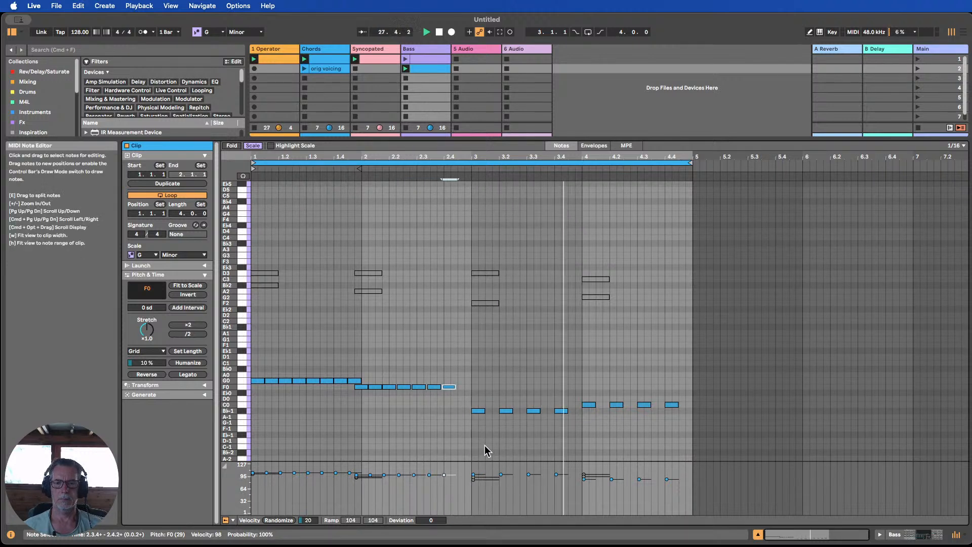
Complete the F0 run in bar 2 and duplicate the B♭-1 notes to fill the gaps across bar 3.
key(super+d)
drag(484, 429, 479, 393)
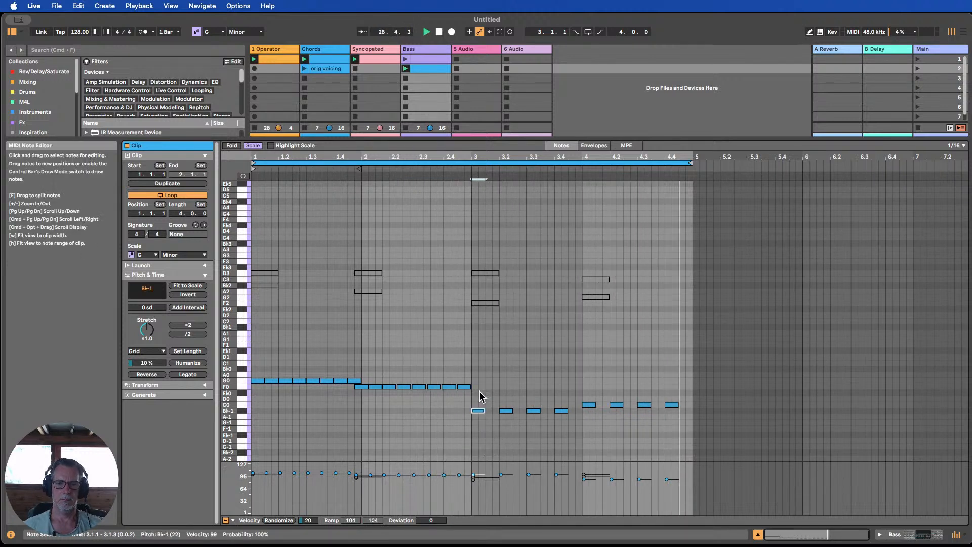
key(super+d)
drag(513, 428, 508, 402)
key(super+d)
key(super+d)
key(super+d)
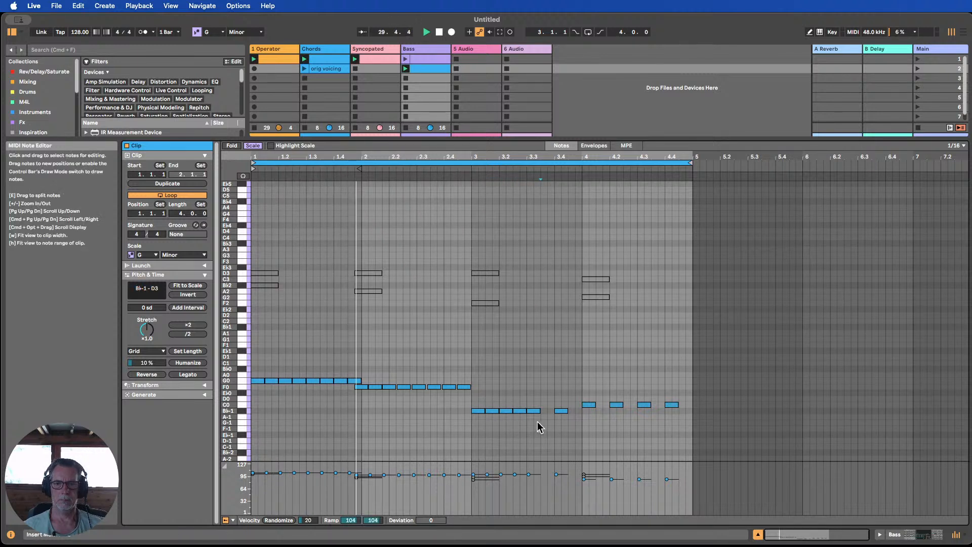
key(super+d)
key(super+d)
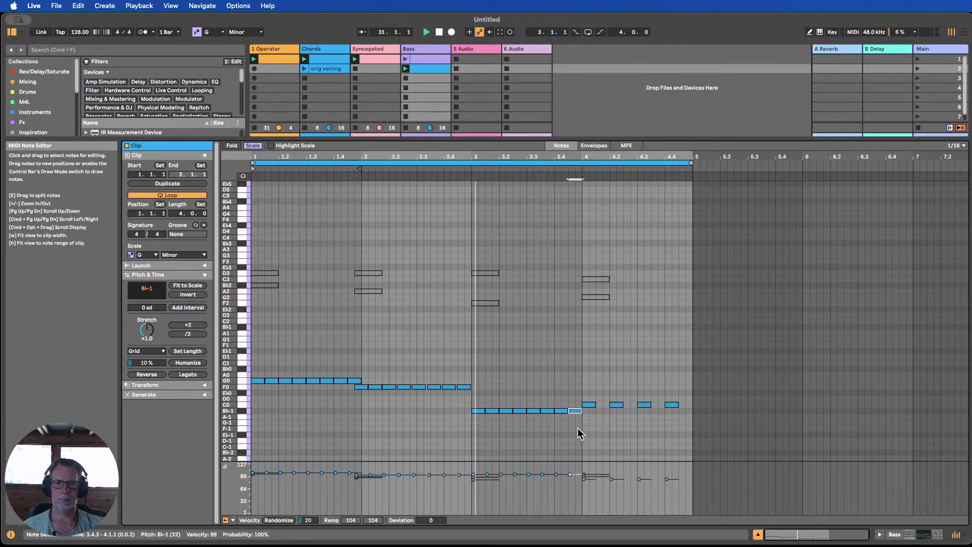
Duplicate the two-sixteenth C0 notes to fill bar 4 through to the end of the clip.
drag(590, 430, 594, 377)
key(super+d)
key(super+d)
key(super+d)
key(super+d)
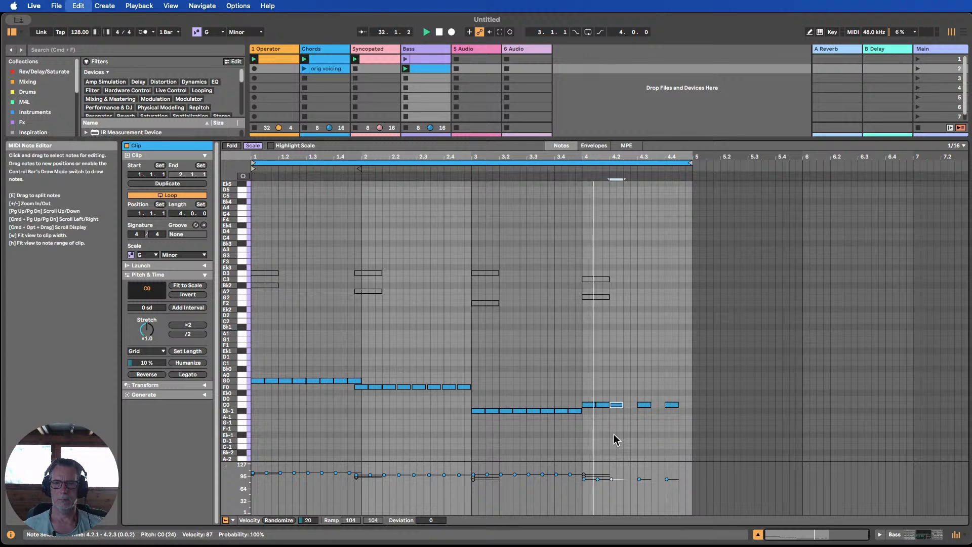
key(super+d)
key(super+d)
key(super+d)
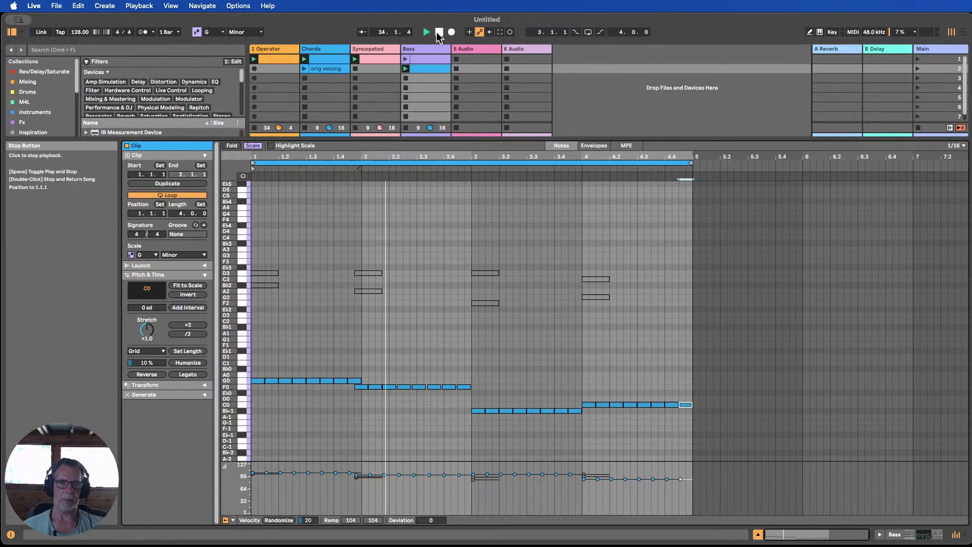
Replace the unevenly spaced F0 notes with contiguous duplicates aligned from 2.1.1 to 3.1.1, and relaunch the bass clip.
click(364, 411)
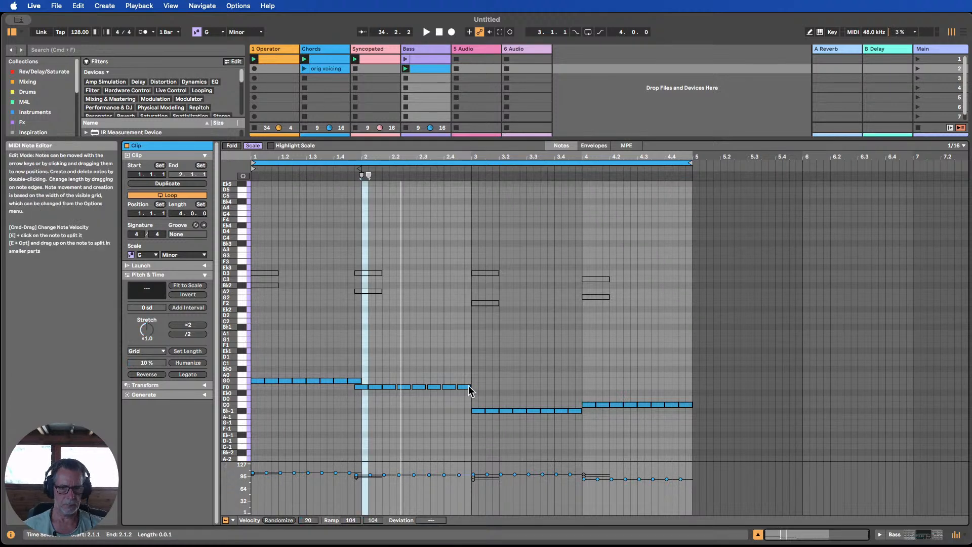
drag(482, 394, 393, 375)
key(Delete)
key(super+d)
key(super+d)
key(super+d)
key(super+d)
key(super+d)
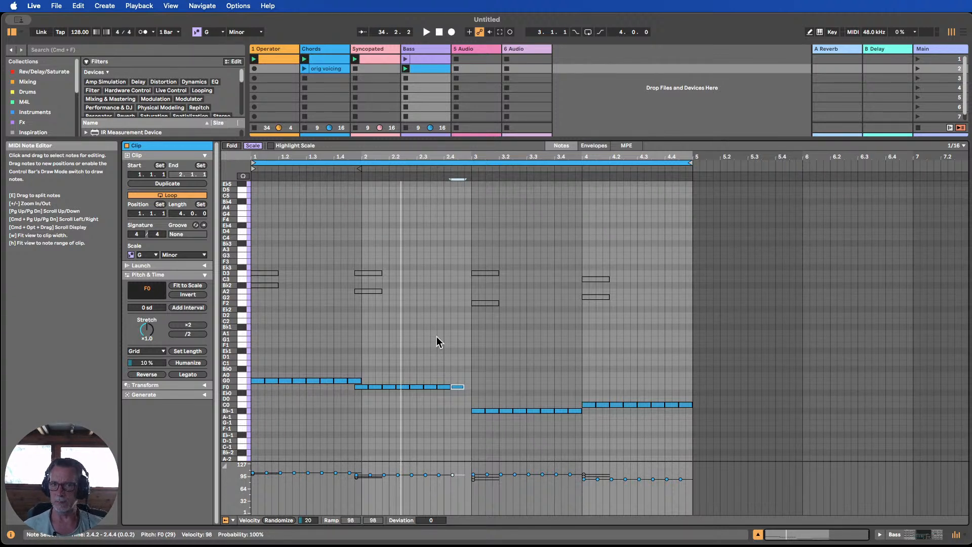
click(409, 71)
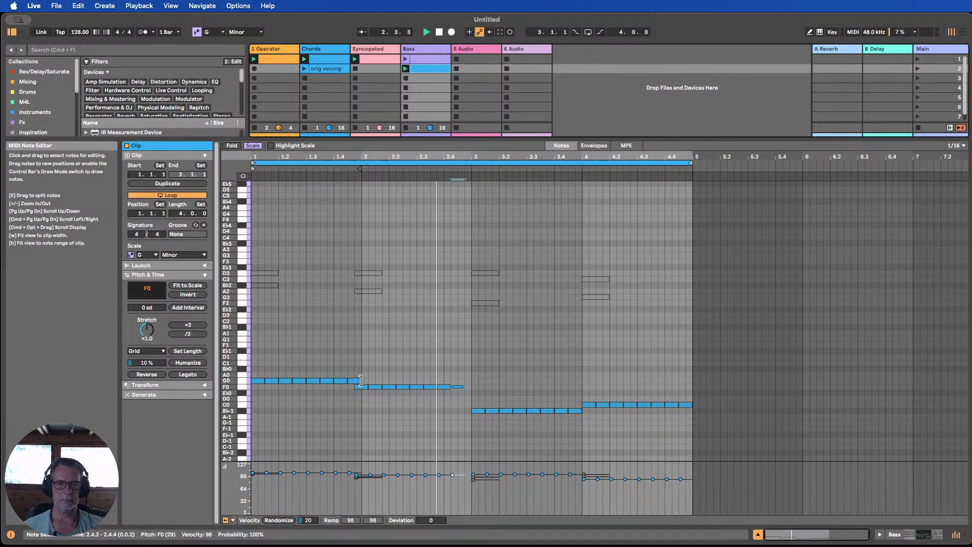
drag(472, 401, 361, 391)
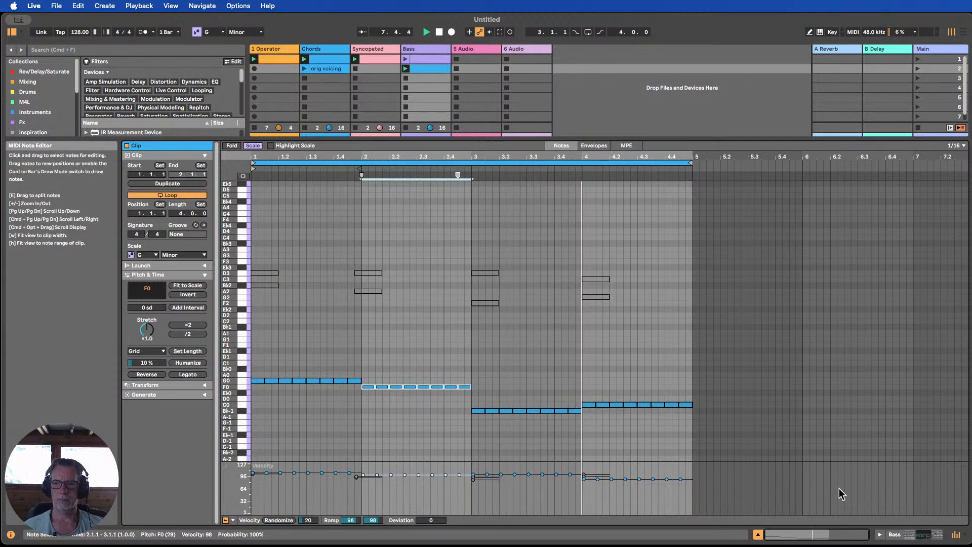
Raise oscillator B's level to -12 dB in the Bass track's Operator.
click(895, 535)
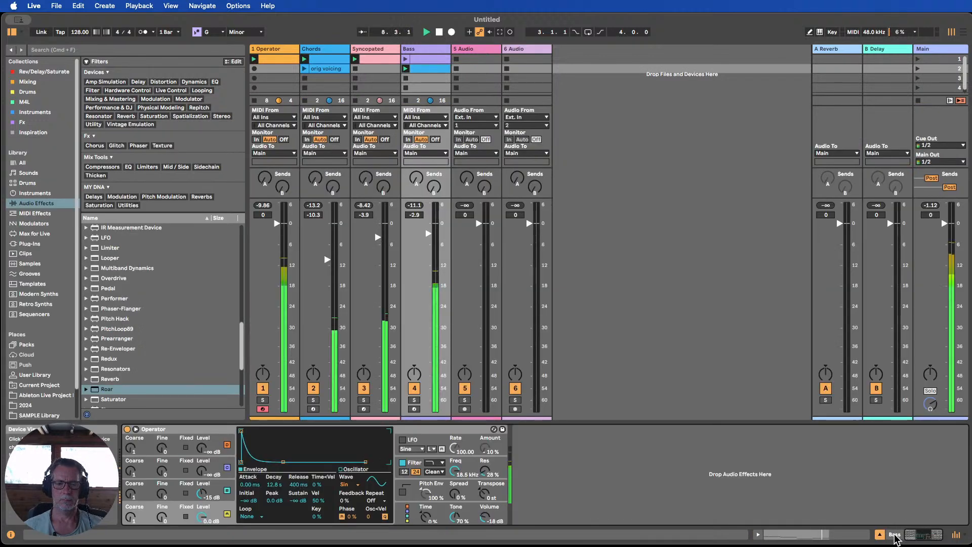
click(213, 502)
drag(201, 492, 214, 513)
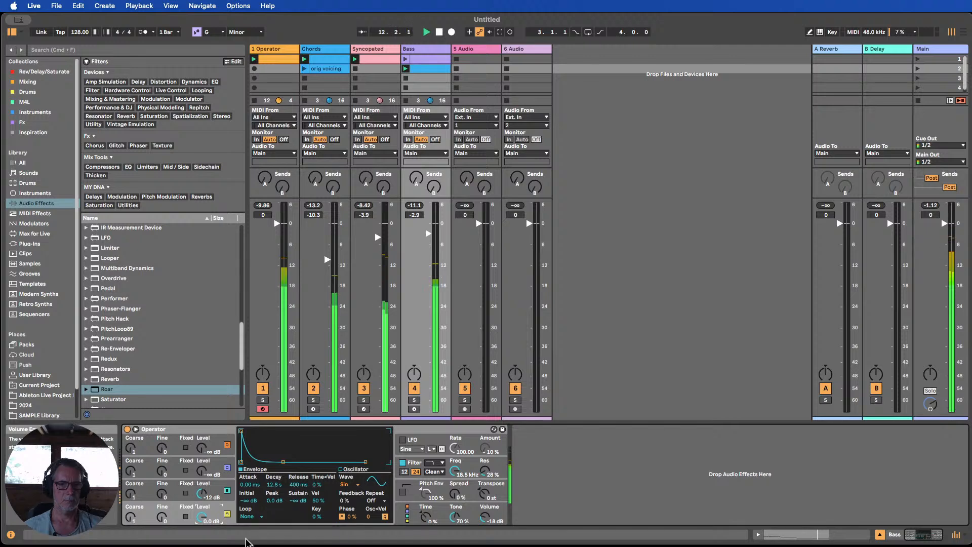
Reopen the new bass clip and transpose all of its active bass notes up one octave.
double_click(420, 70)
drag(703, 439, 253, 354)
key(shift+Up)
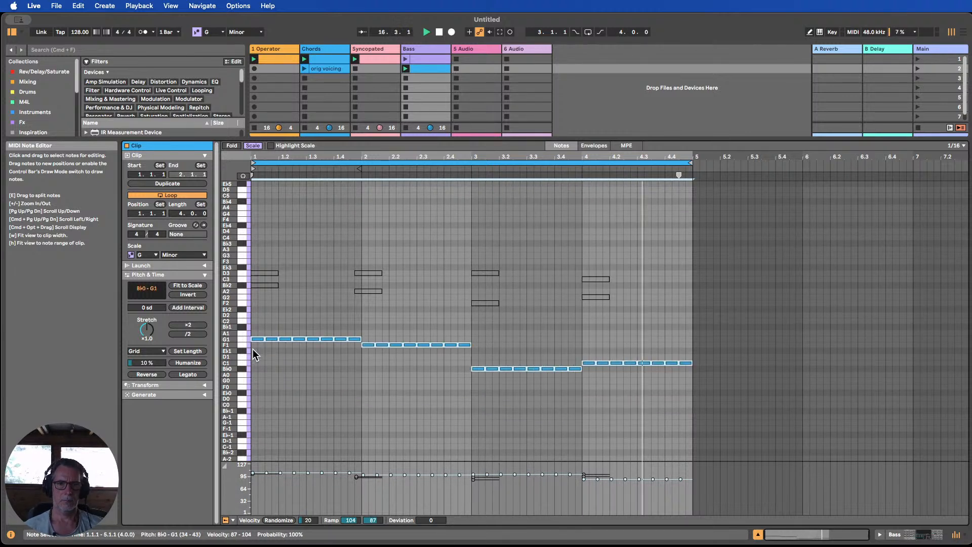
Audition the bar 1 bass notes at scale pitches from G0 up to D1 and back, and return them to G1.
click(354, 351)
drag(354, 349, 240, 316)
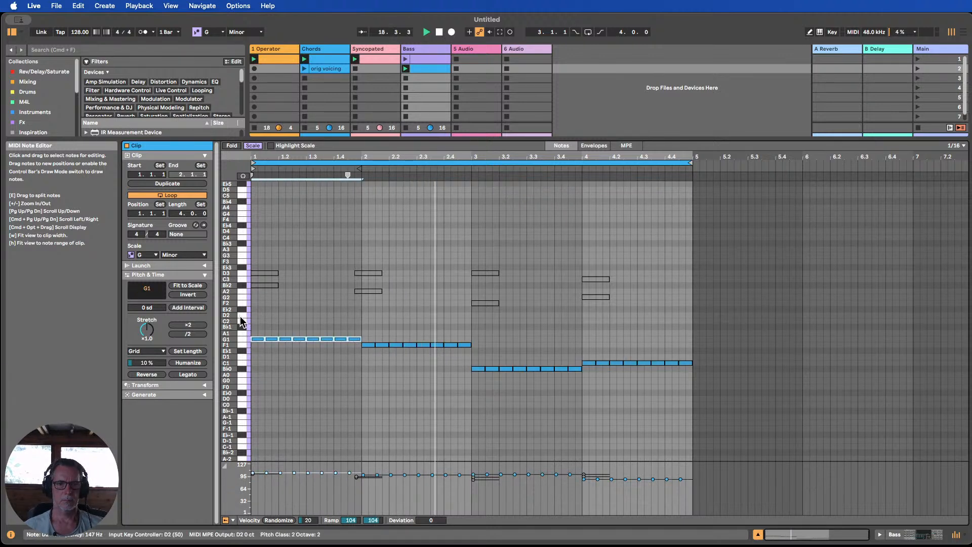
key(shift+Down)
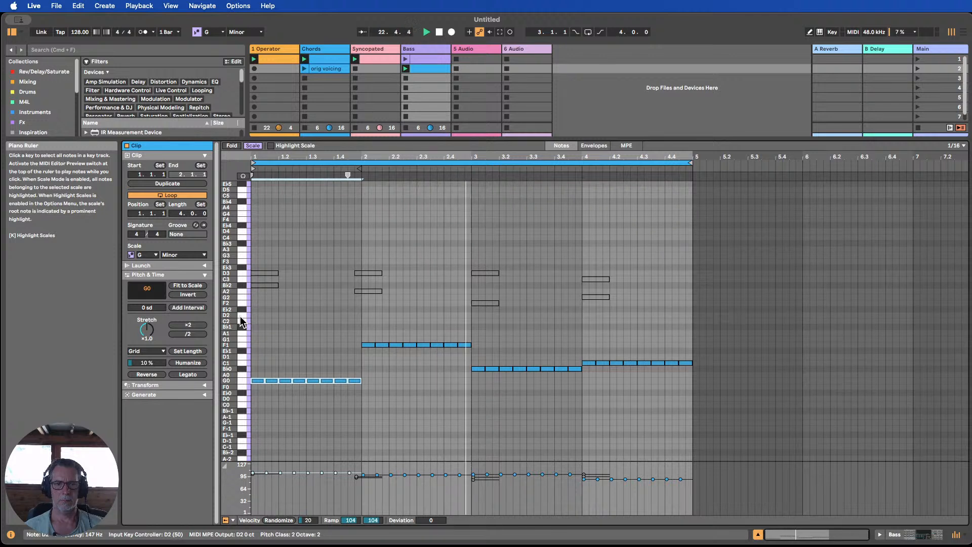
key(Up)
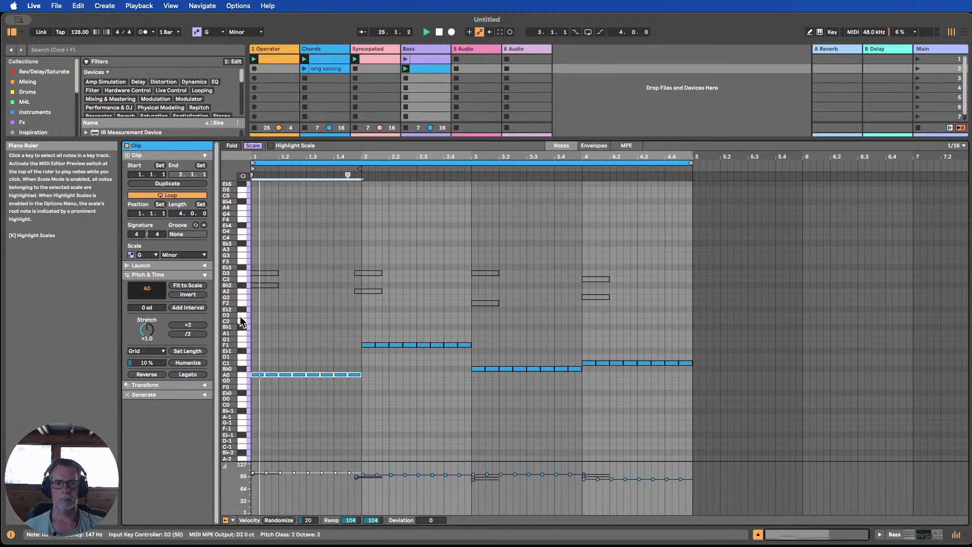
key(Up)
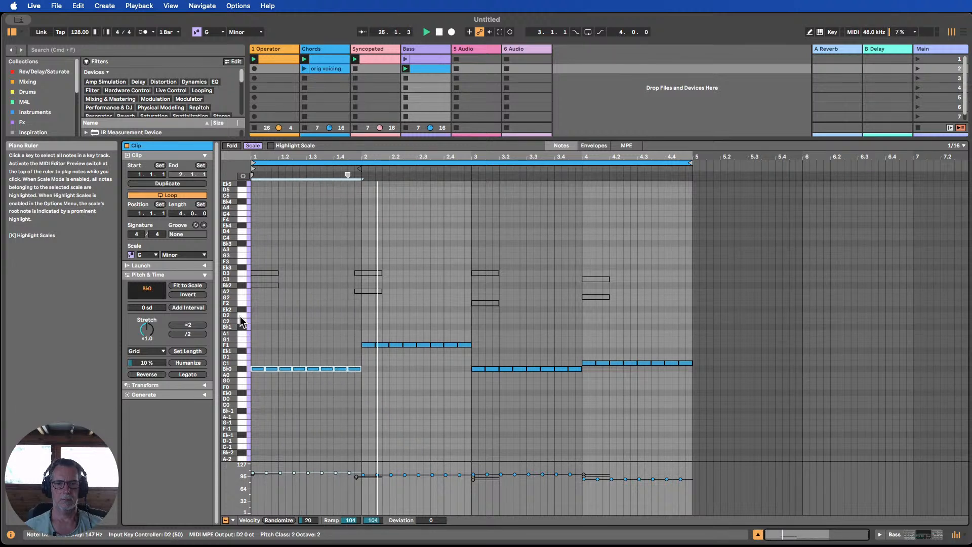
key(Up)
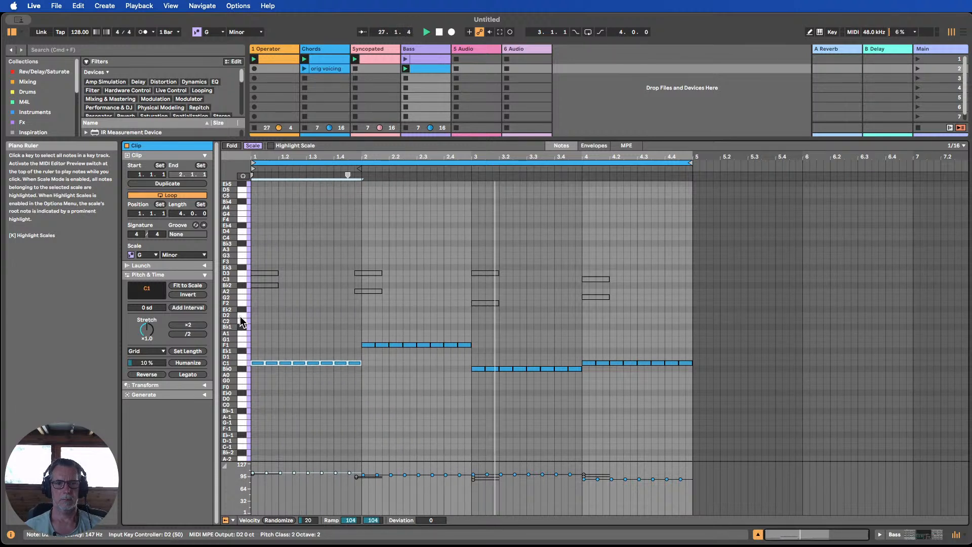
key(Up)
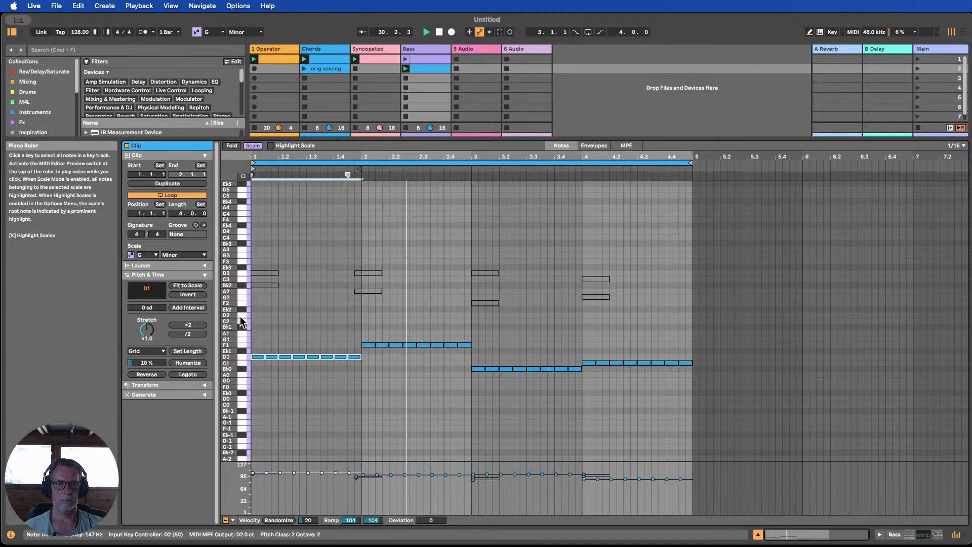
key(Down)
key(Down)
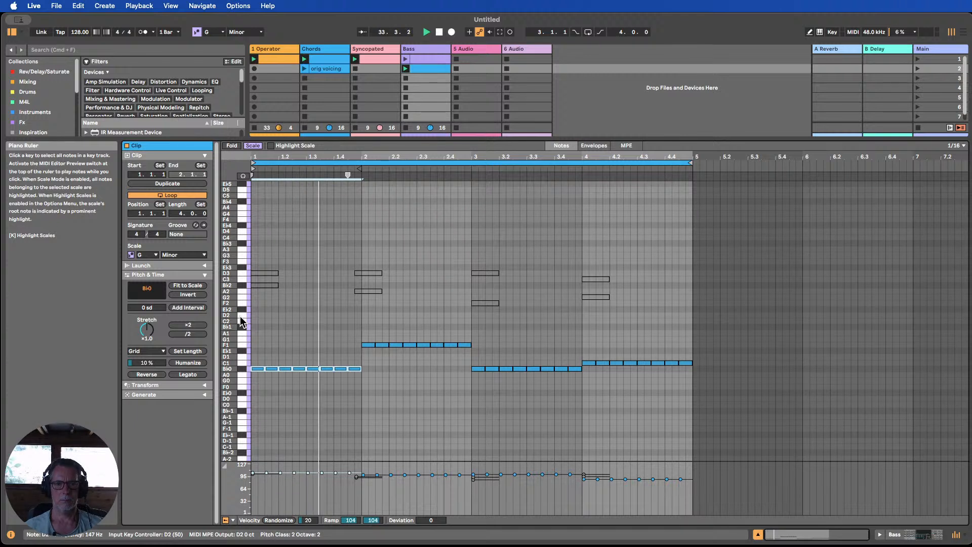
key(Down)
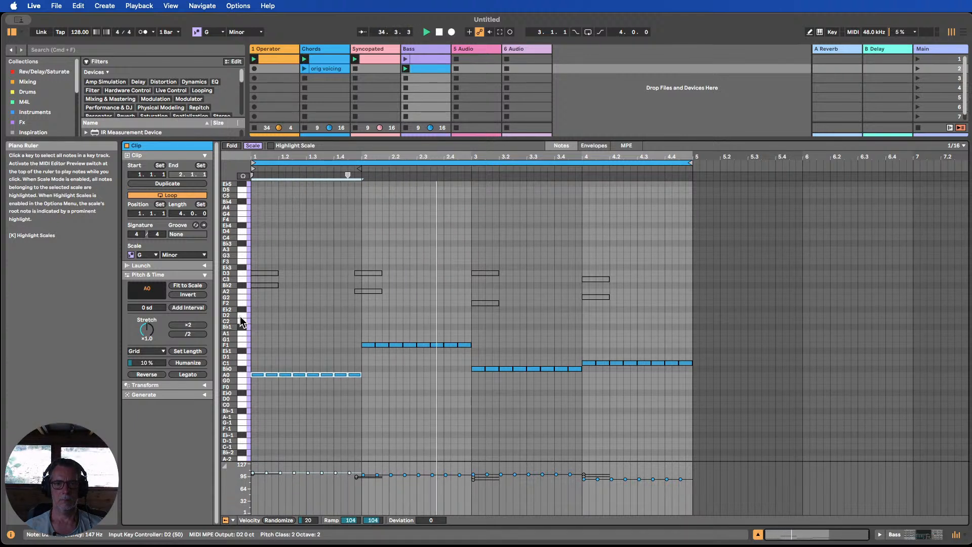
key(Down)
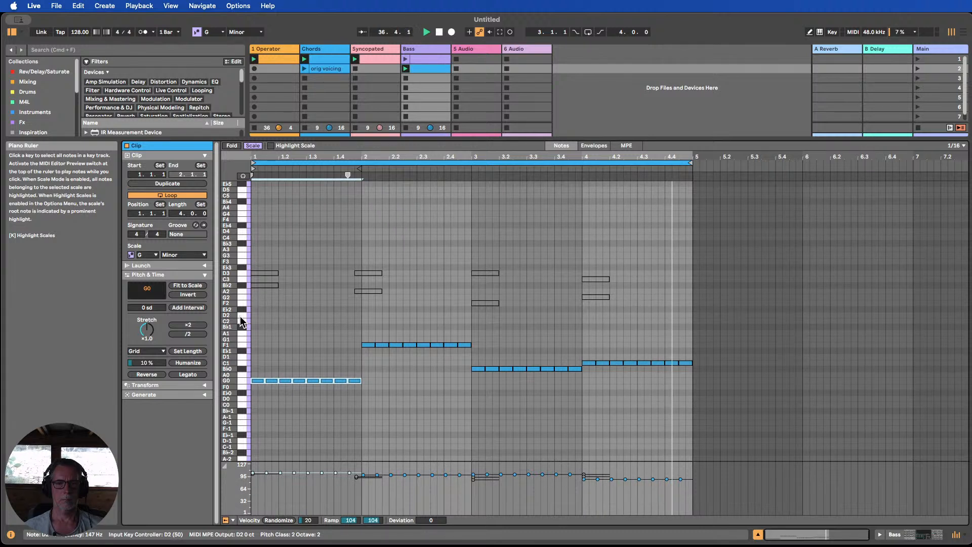
key(shift+Up)
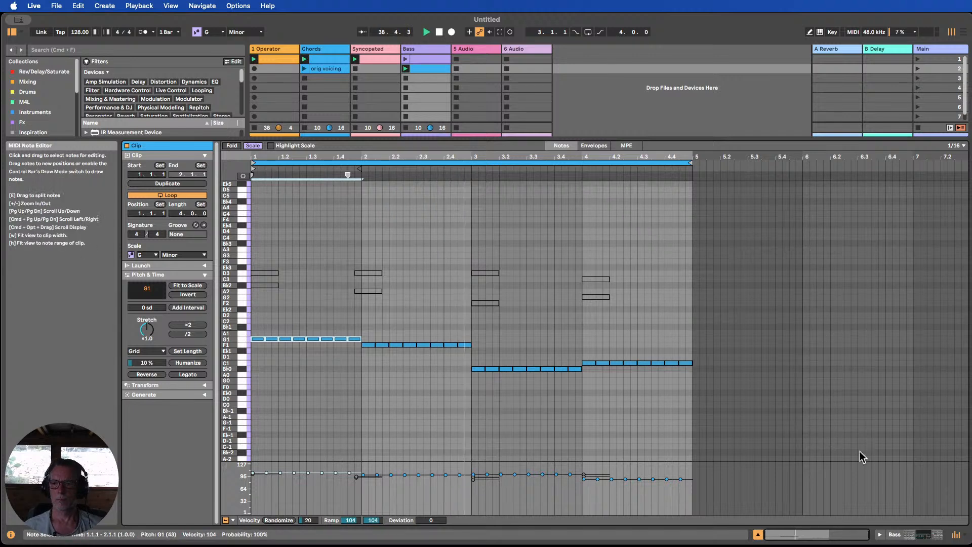
Turn oscillator B's level in the Bass Operator down to -∞ dB and set oscillator A's envelope decay to 2.96 s.
click(895, 535)
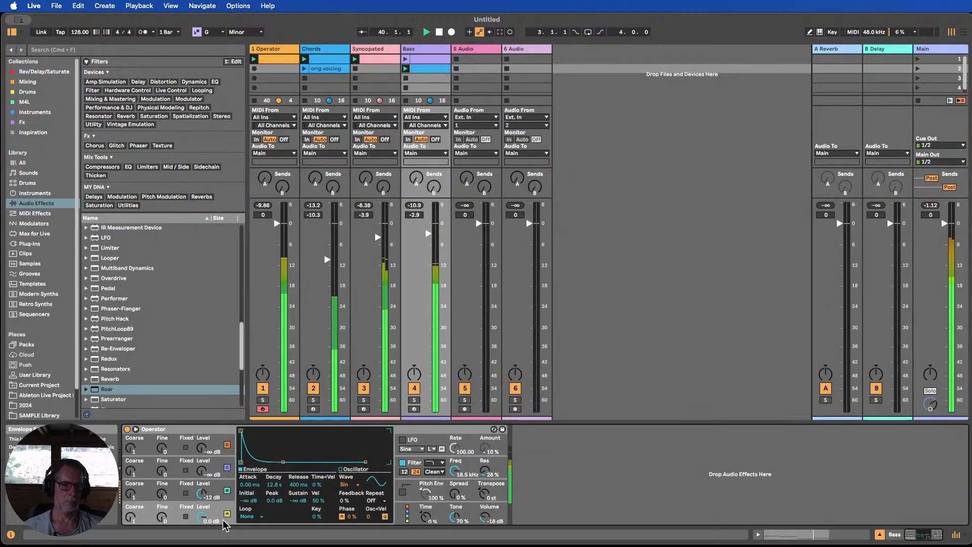
double_click(201, 493)
click(227, 516)
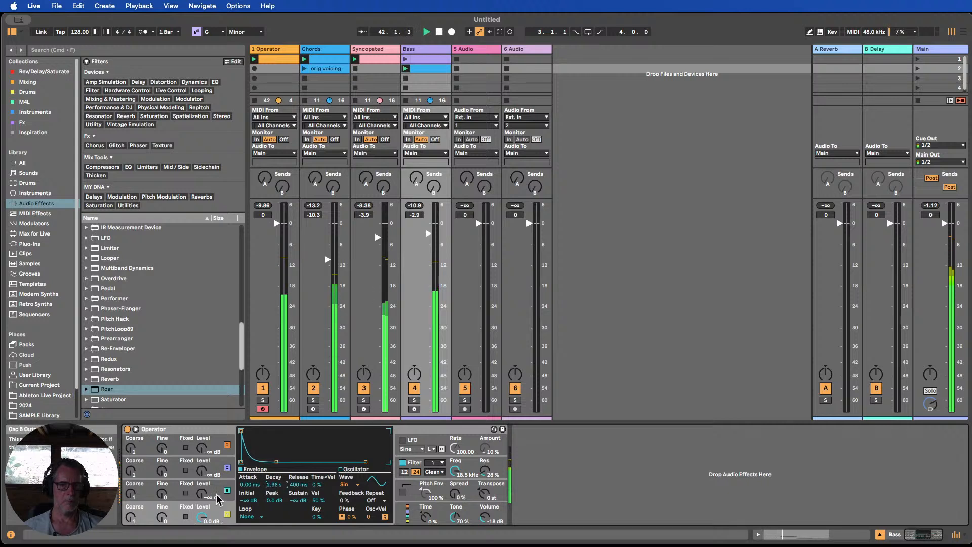
Set oscillator B's level to -10 dB and its envelope to 317 ms decay with -∞ dB sustain.
drag(201, 494, 201, 492)
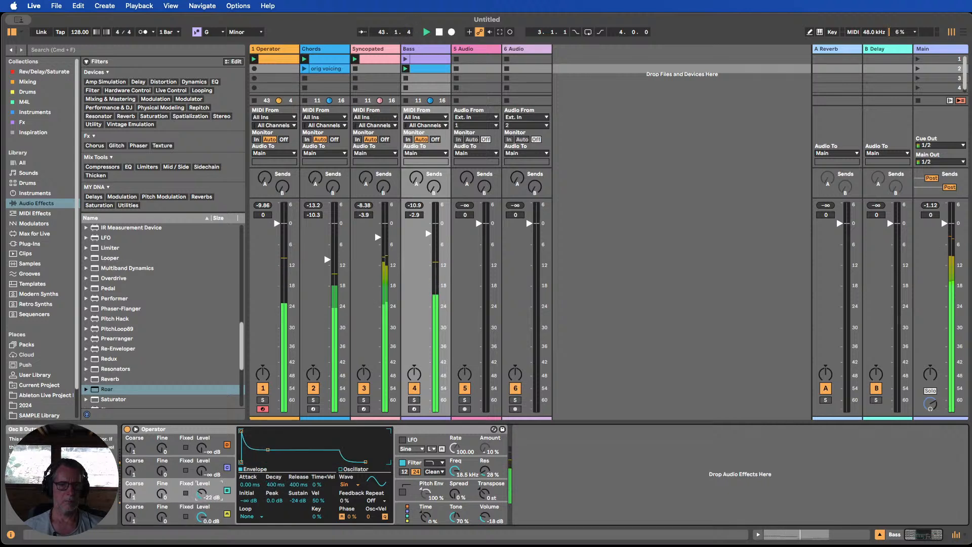
drag(201, 494, 202, 491)
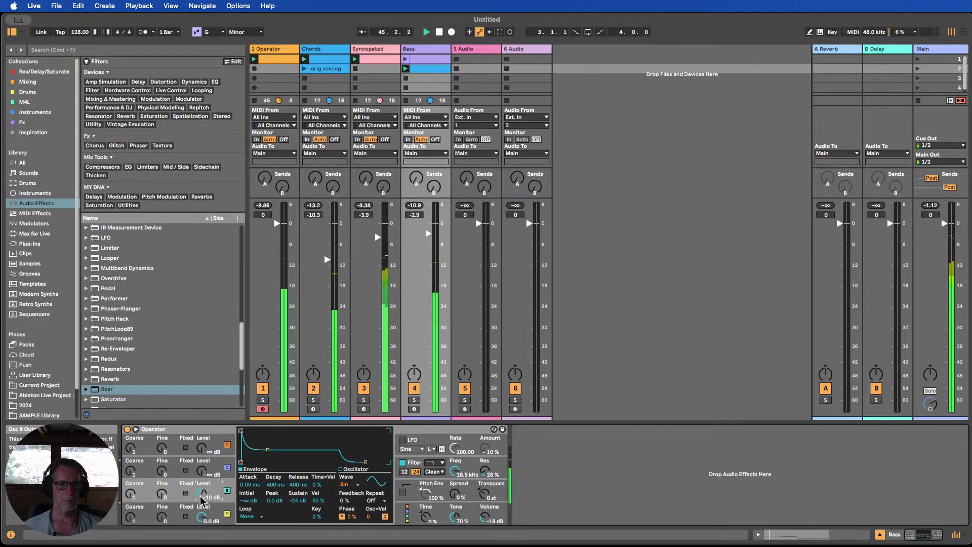
drag(298, 500, 299, 514)
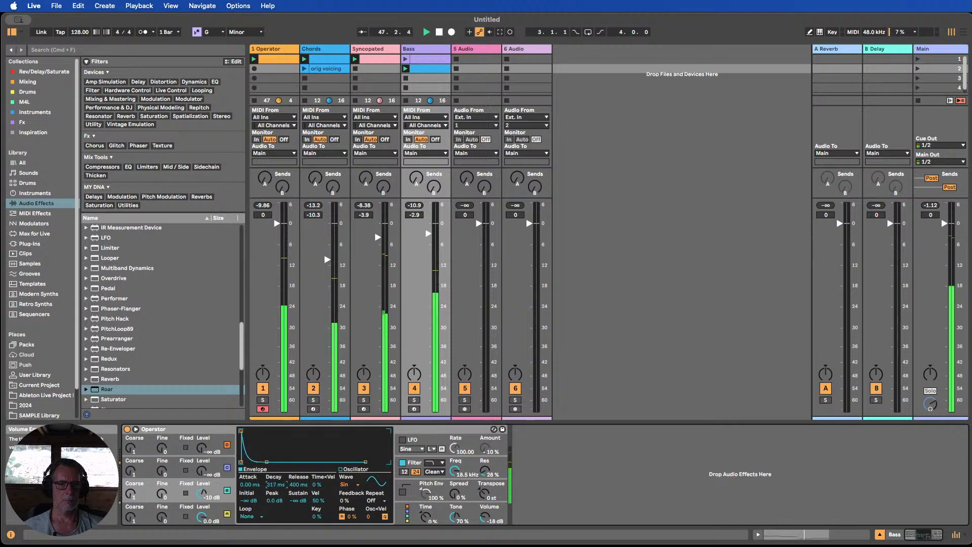
Set the Bass Operator's filter envelope amount to 60 % and oscillator A's envelope decay to 969 ms.
click(483, 463)
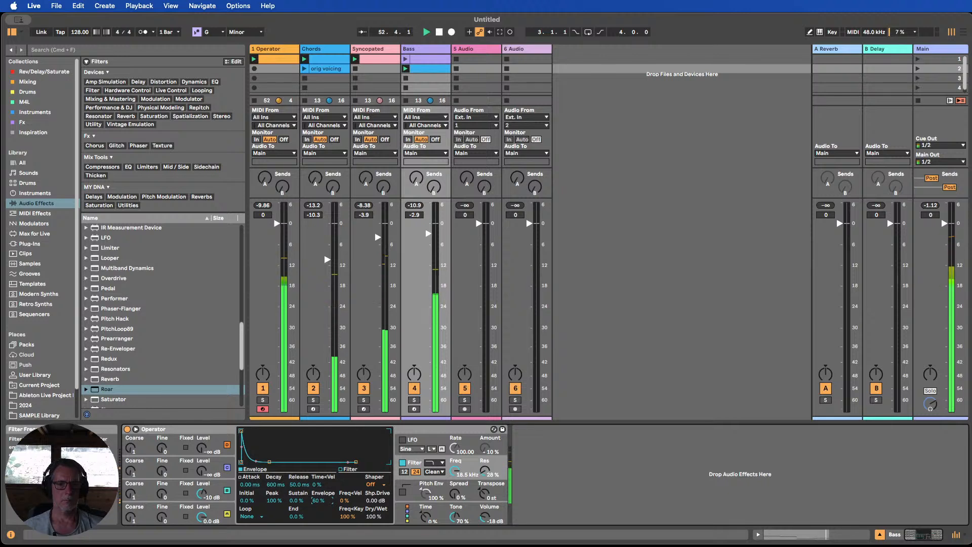
click(205, 521)
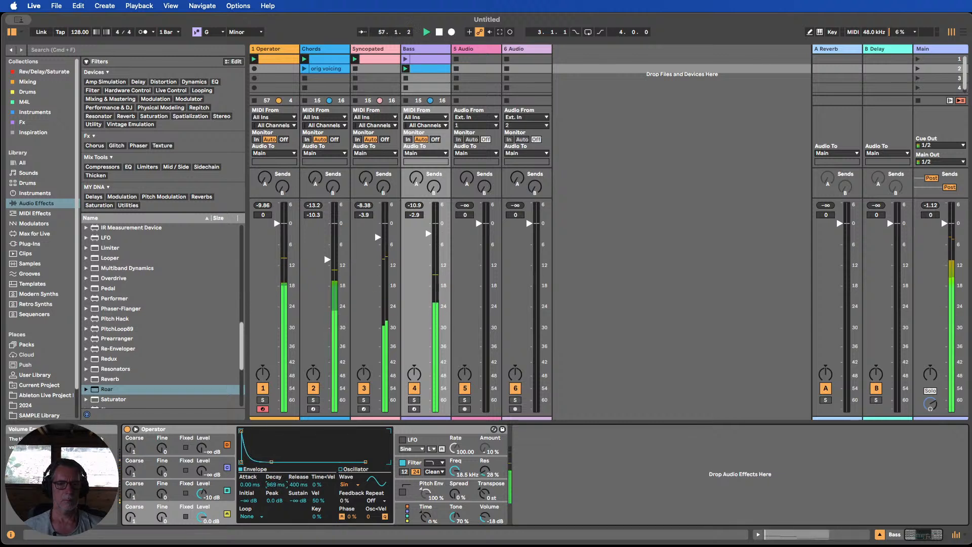
Mute the Chords track and set the Syncopated volume to -3.0 dB and the Bass volume to -2.0 dB.
click(311, 393)
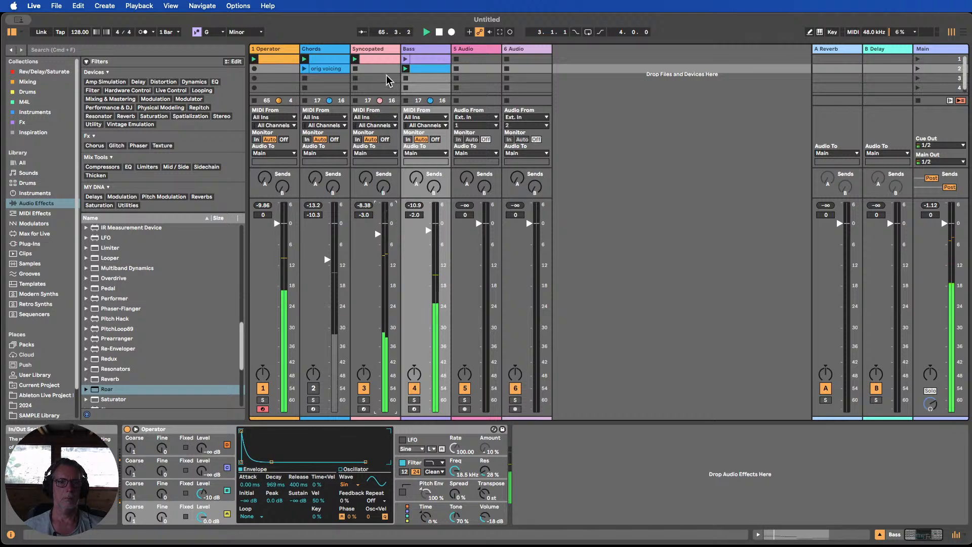
Find Hybrid Reverb among the audio effects and add it after Echo on the Syncopated track.
click(379, 61)
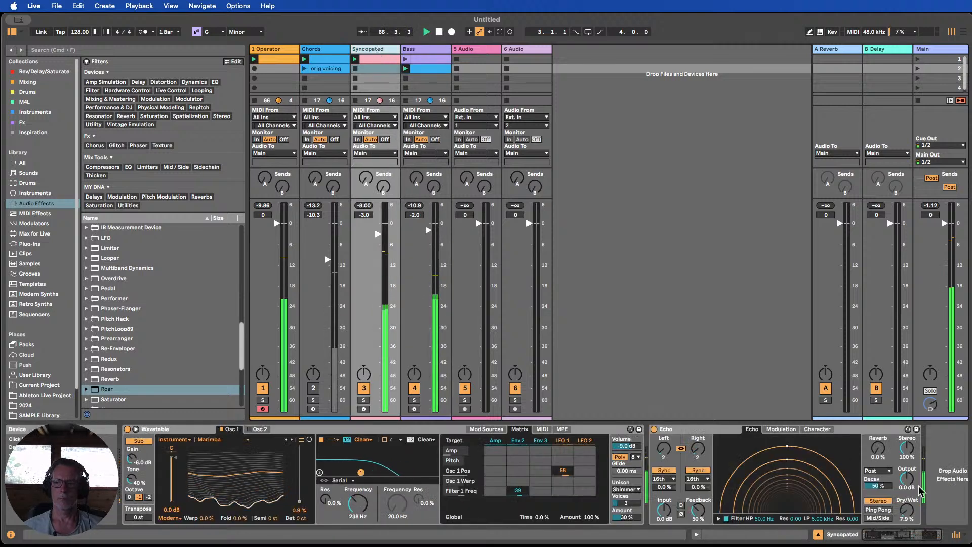
click(644, 429)
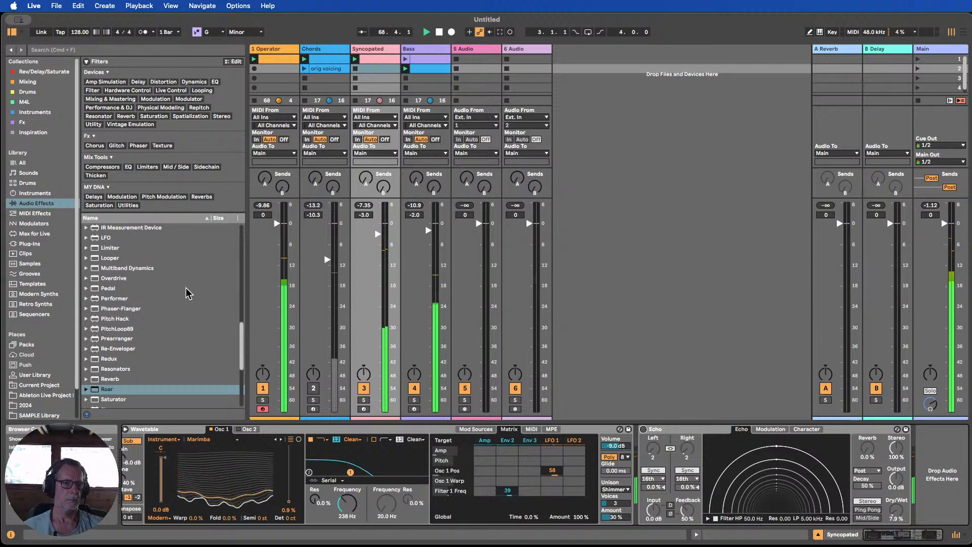
scroll(172, 288, down, 5)
scroll(170, 298, up, 10)
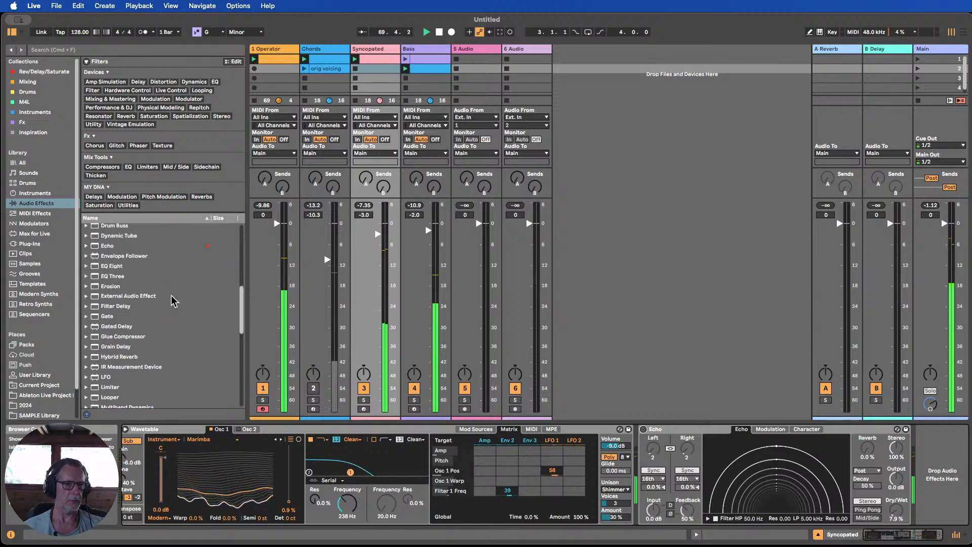
scroll(173, 296, down, 1)
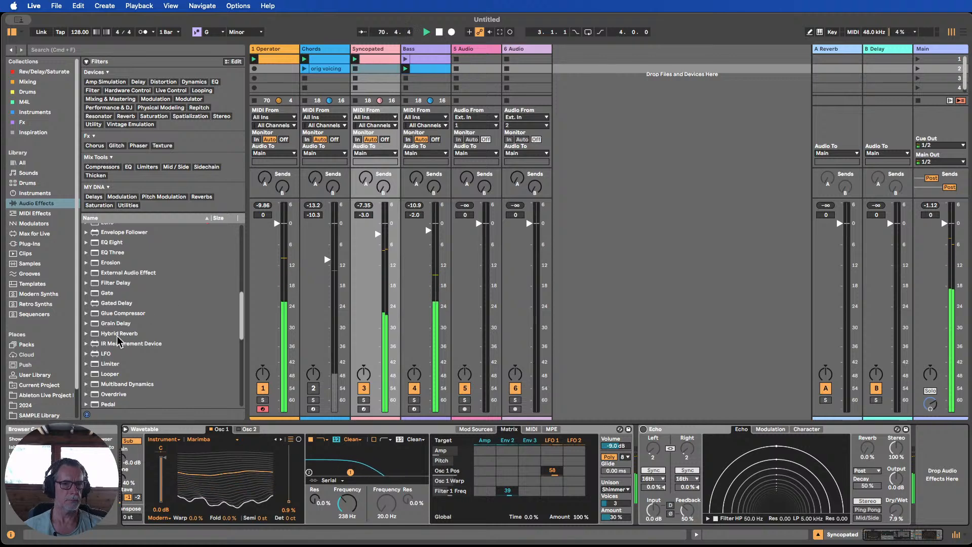
drag(117, 334, 919, 450)
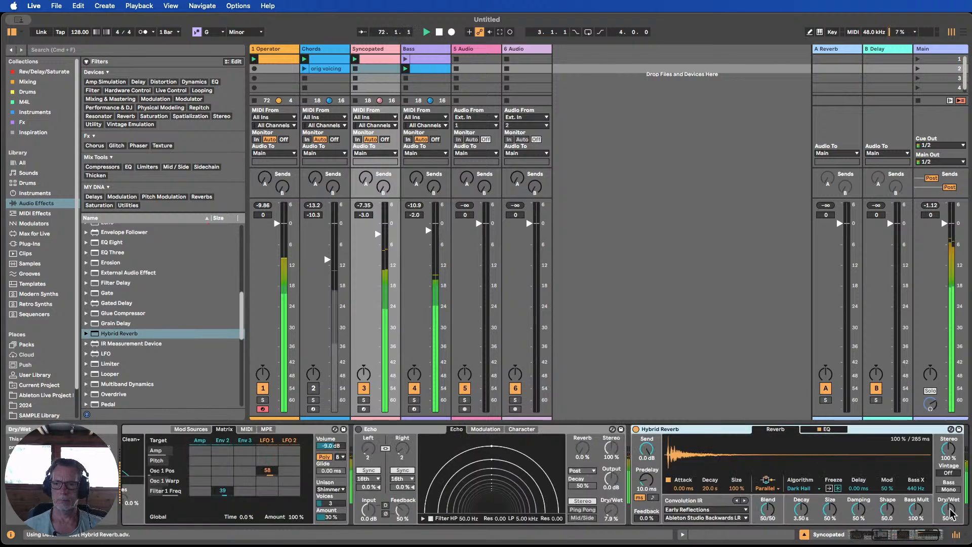
Set Hybrid Reverb's dry/wet to 24 % and Wavetable's Env 2 modulation of Filter 1 Freq to 39 on the Syncopated track.
drag(951, 522, 951, 538)
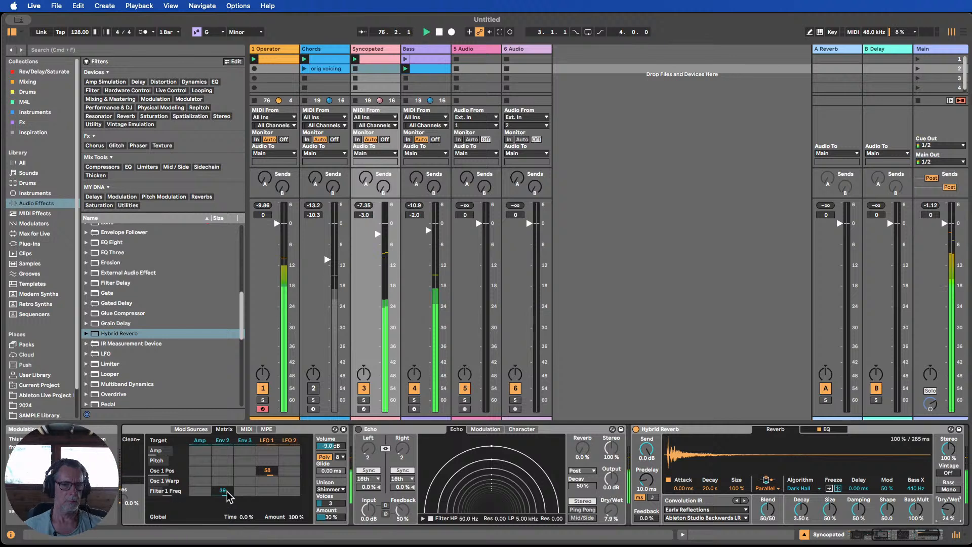
drag(223, 490, 222, 496)
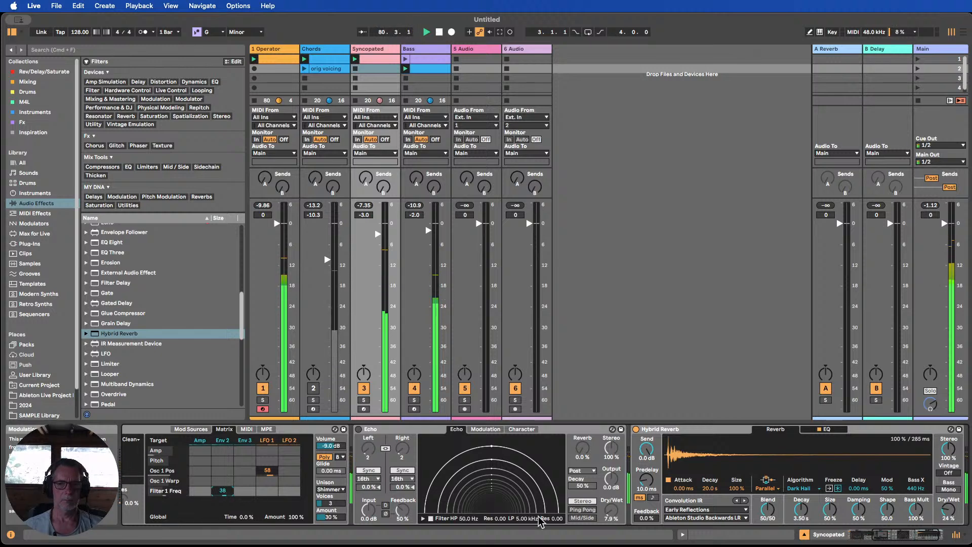
drag(894, 533, 748, 532)
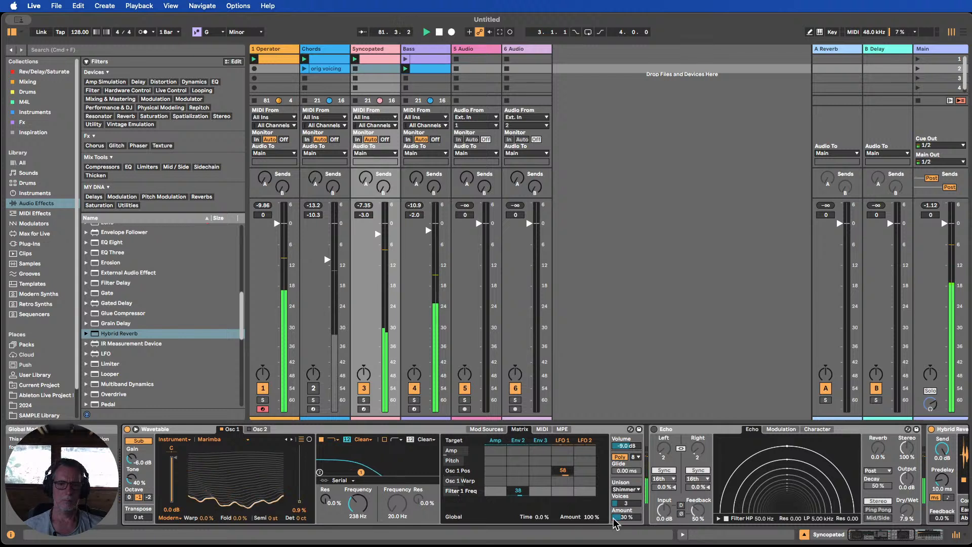
drag(618, 518, 619, 521)
key(super+z)
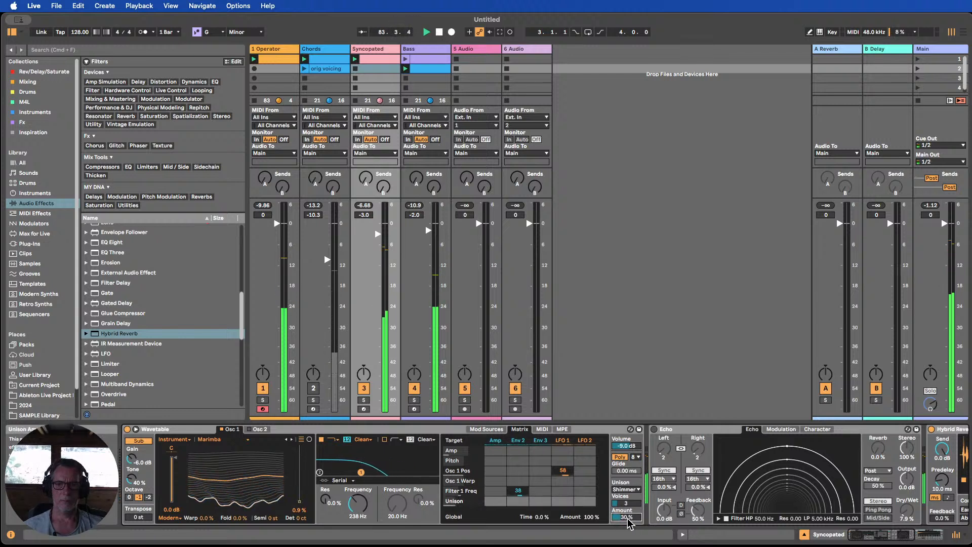
mouse_move(517, 493)
mouse_down()
mouse_move(517, 516)
mouse_move(517, 487)
mouse_up()
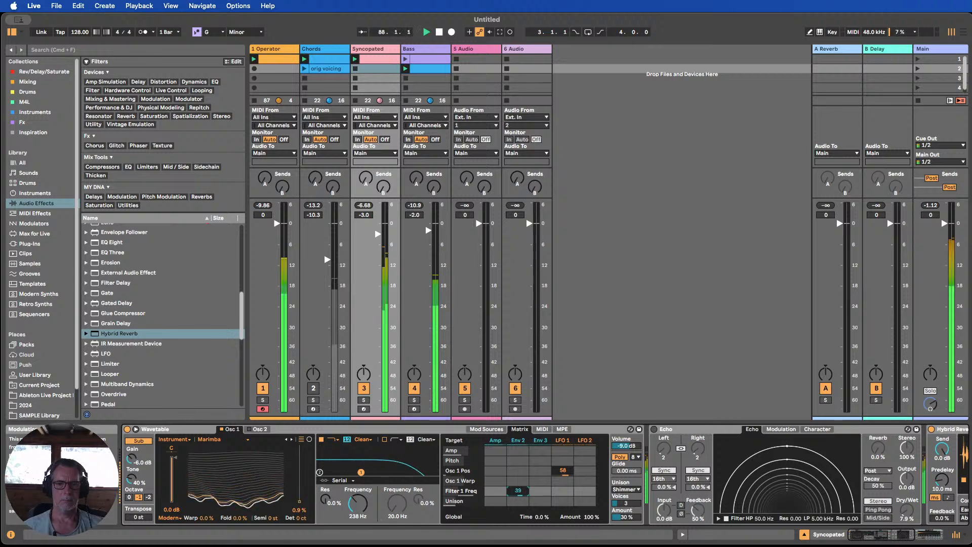
Turn off Wavetable's sub oscillator and set oscillator 2 to the Brown Noise wavetable at a 0.0 % position.
click(137, 442)
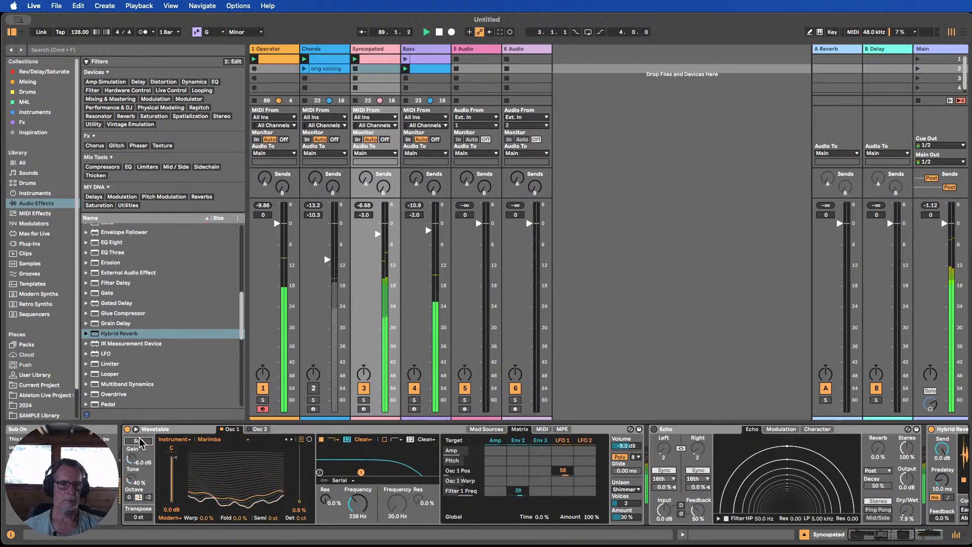
click(256, 429)
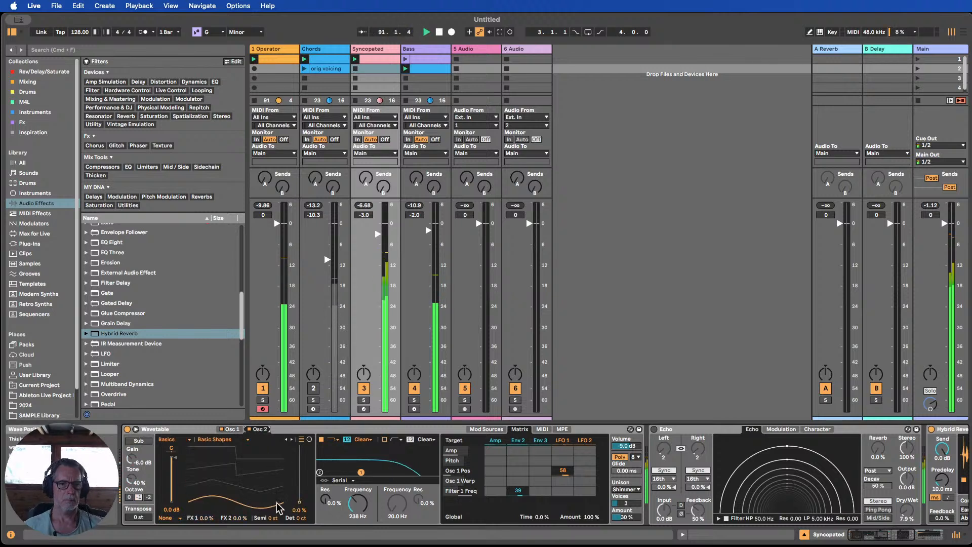
click(179, 442)
click(171, 516)
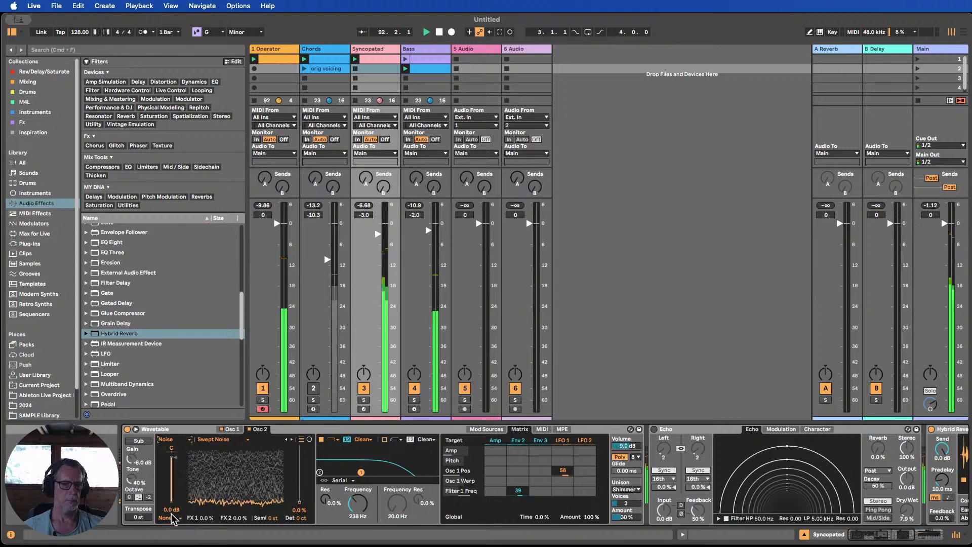
drag(299, 507, 299, 498)
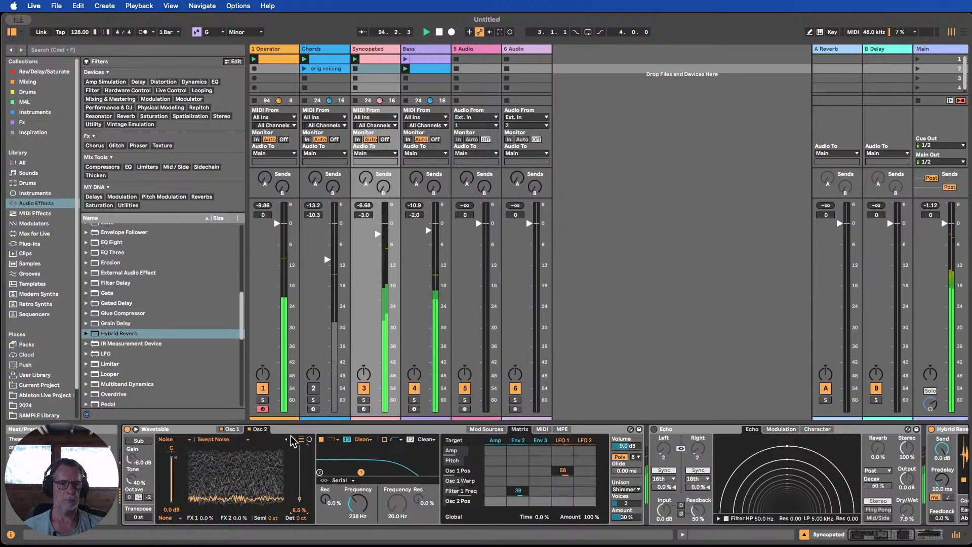
click(292, 441)
click(291, 440)
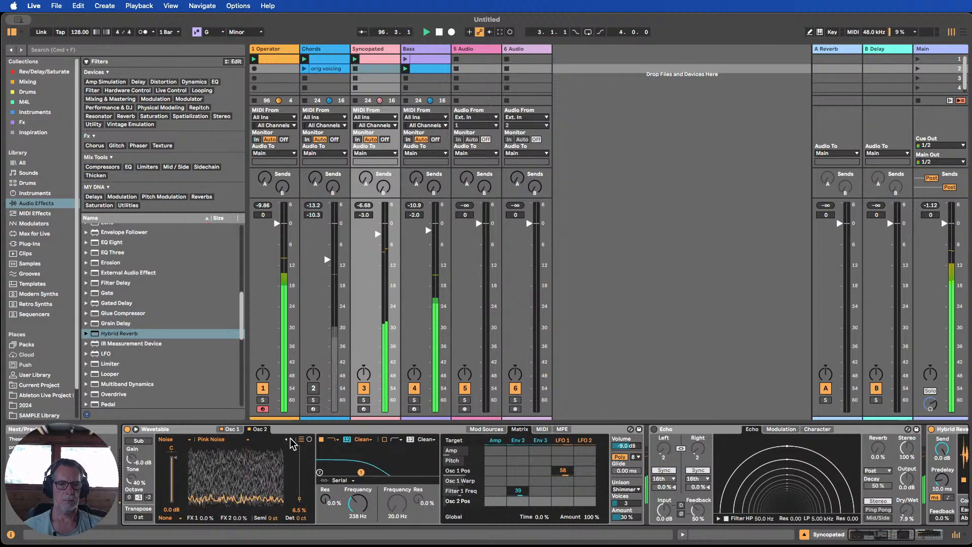
click(291, 440)
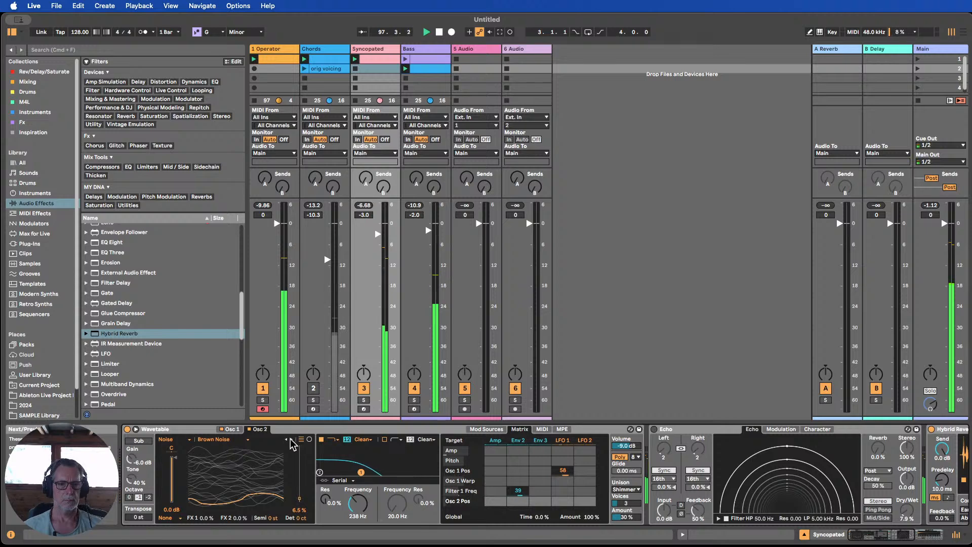
drag(301, 500, 300, 514)
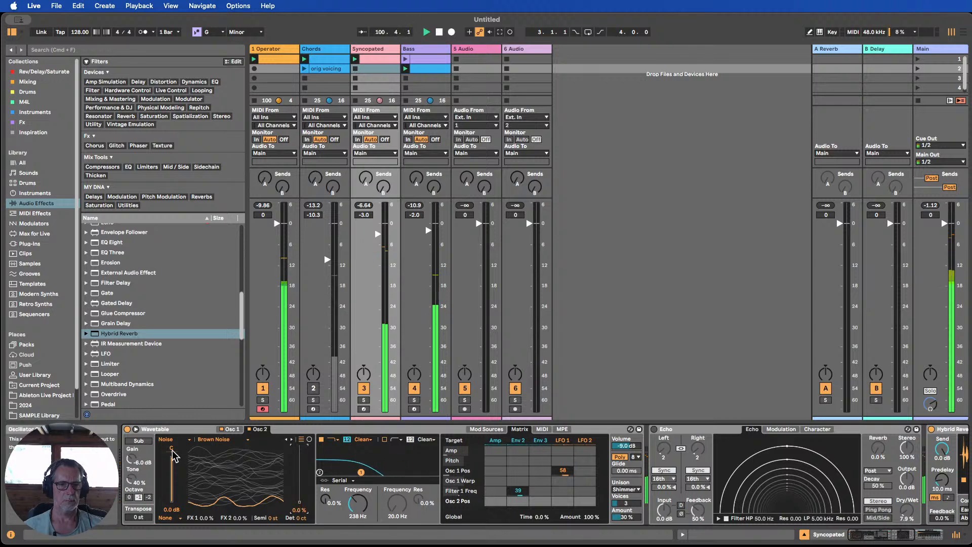
Turn Wavetable's sub oscillator back on with a 46 % tone and set the first filter's frequency to 191 Hz.
click(133, 440)
drag(132, 479, 132, 475)
drag(358, 503, 358, 507)
Unmute the Chords track and set its volume to -4.0 dB.
click(317, 393)
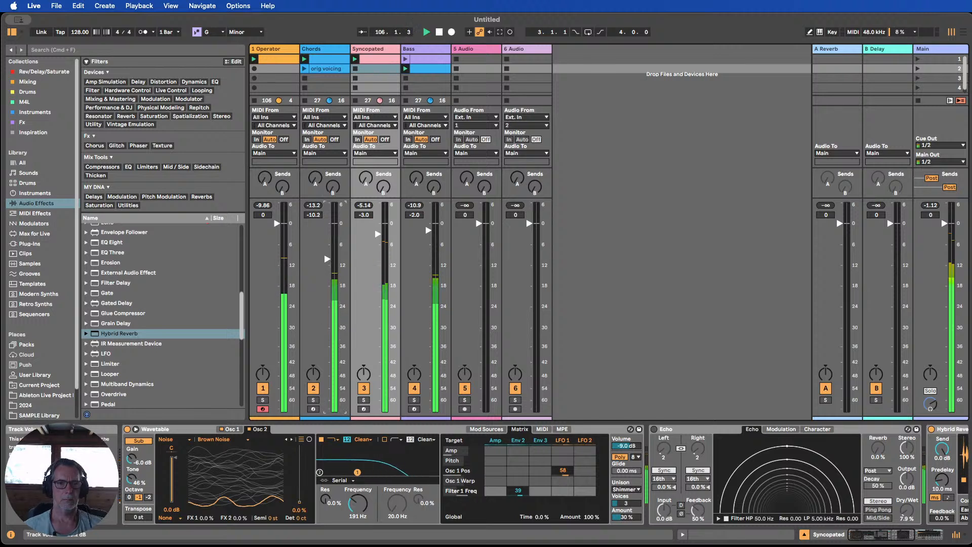
drag(330, 261, 328, 240)
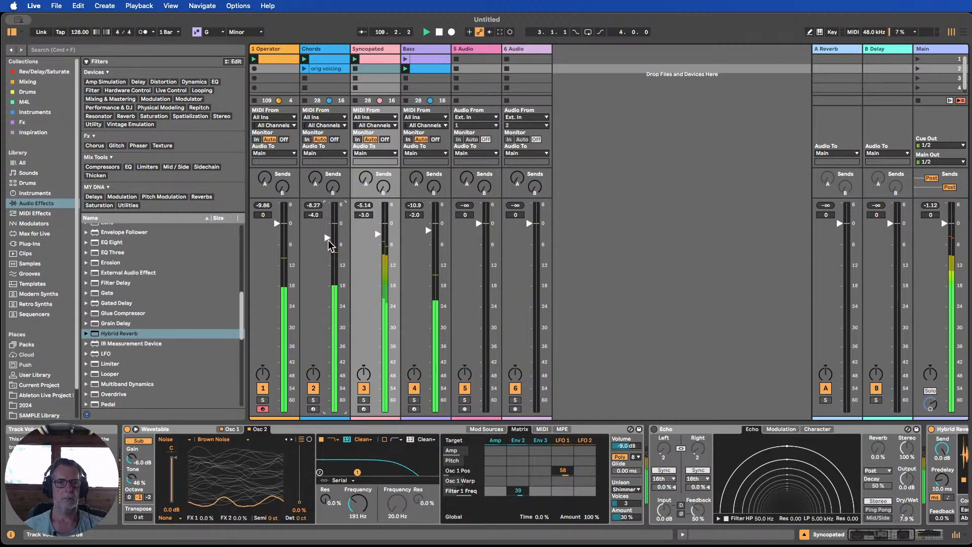
In the Chords track's Meld, set engine A's filter to 18.3 kHz and its LFO 1 modulation of Filter Freq to 59.
click(332, 49)
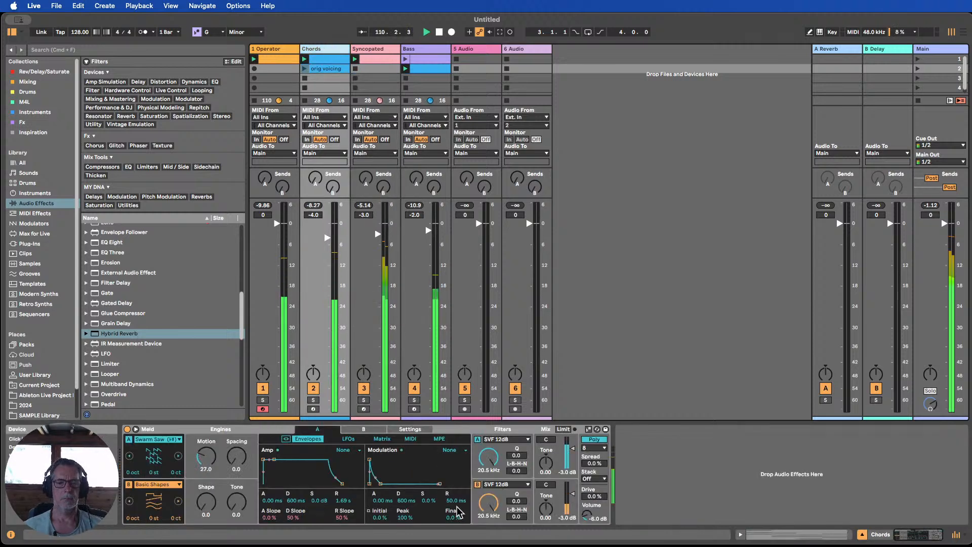
drag(489, 458, 489, 497)
mouse_move(490, 459)
mouse_down()
mouse_move(489, 478)
mouse_move(489, 451)
mouse_up()
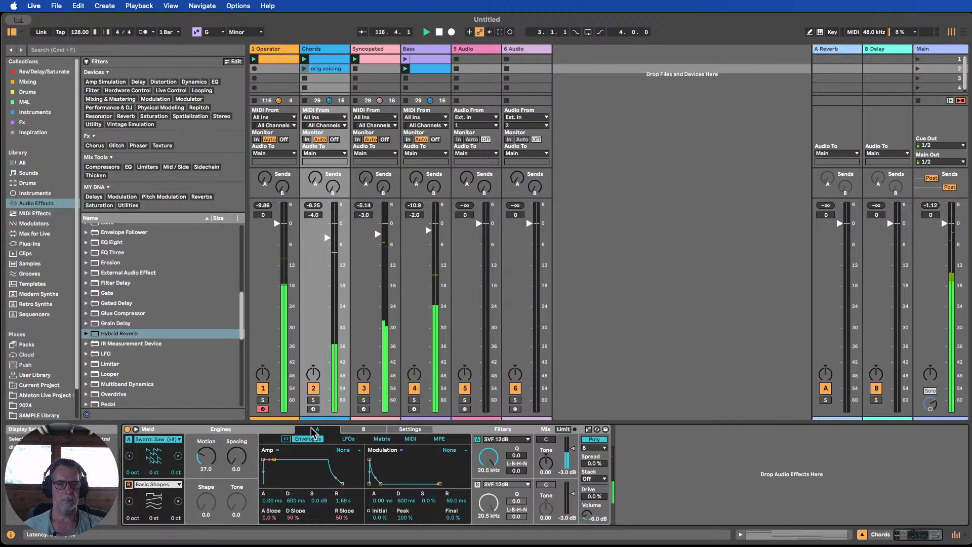
click(135, 430)
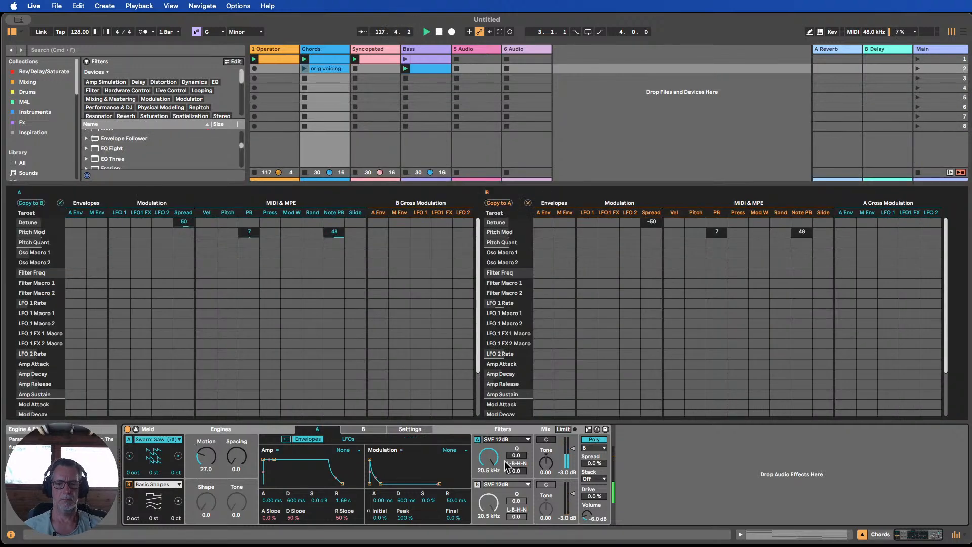
drag(492, 459, 491, 461)
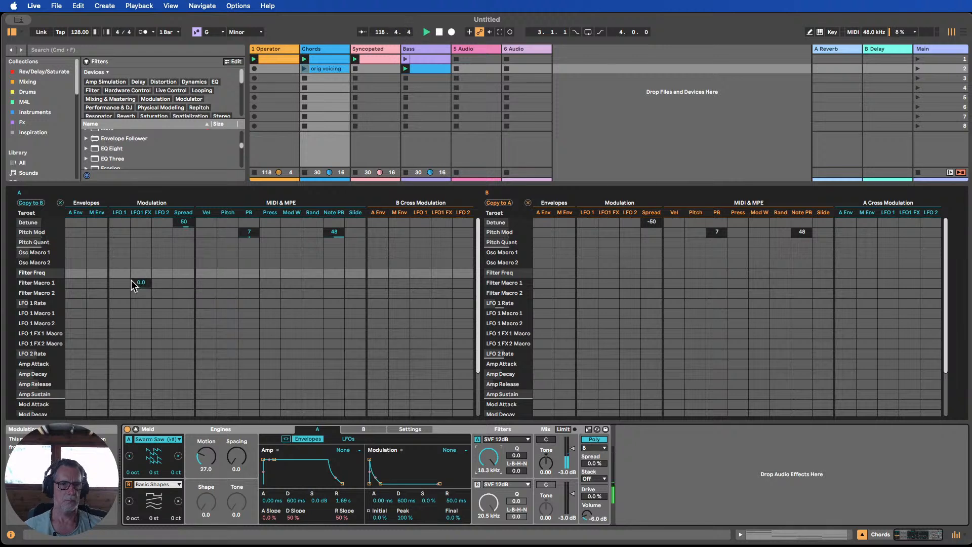
drag(121, 278, 122, 259)
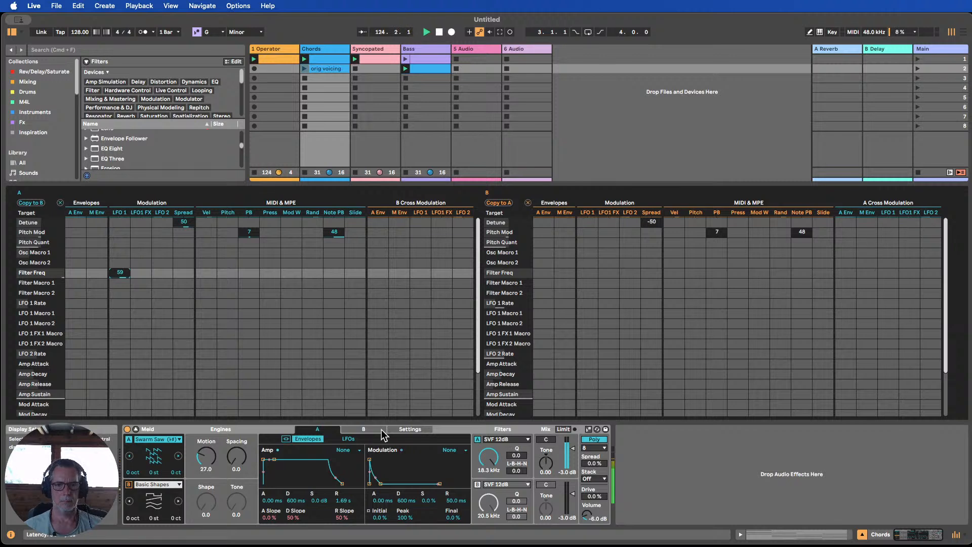
Sync Meld engine A's LFO 1 to the tempo at a 1/16 rate, keeping its shape and fold at 0.0.
click(358, 440)
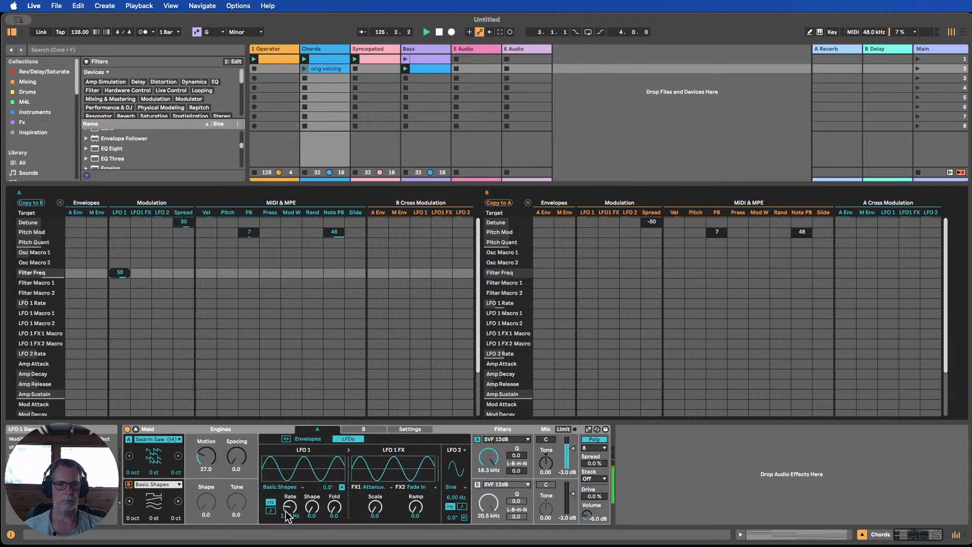
click(270, 511)
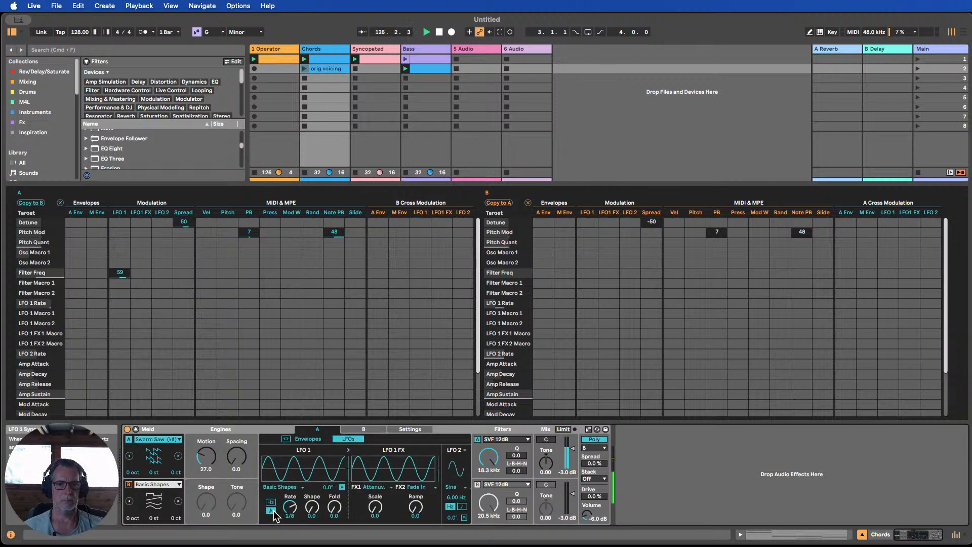
drag(293, 512, 292, 504)
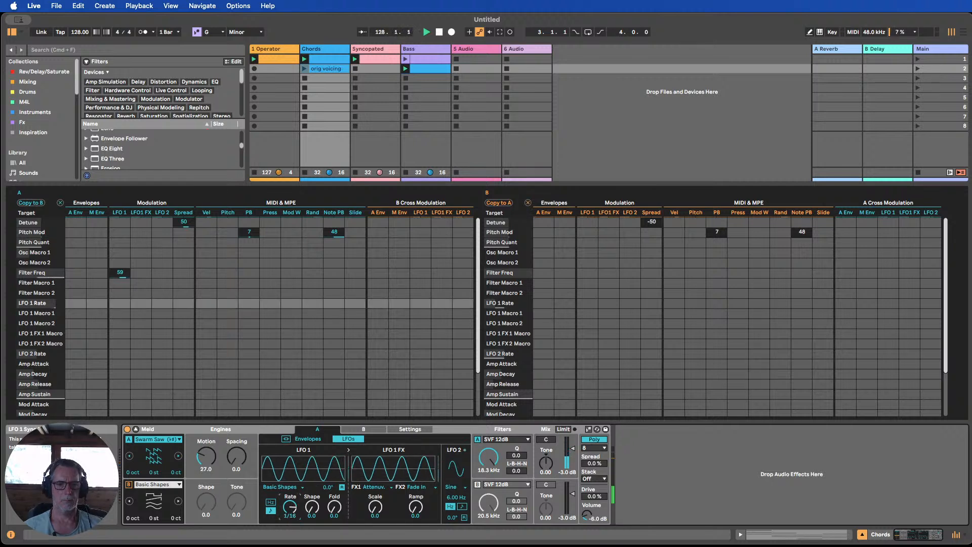
click(311, 509)
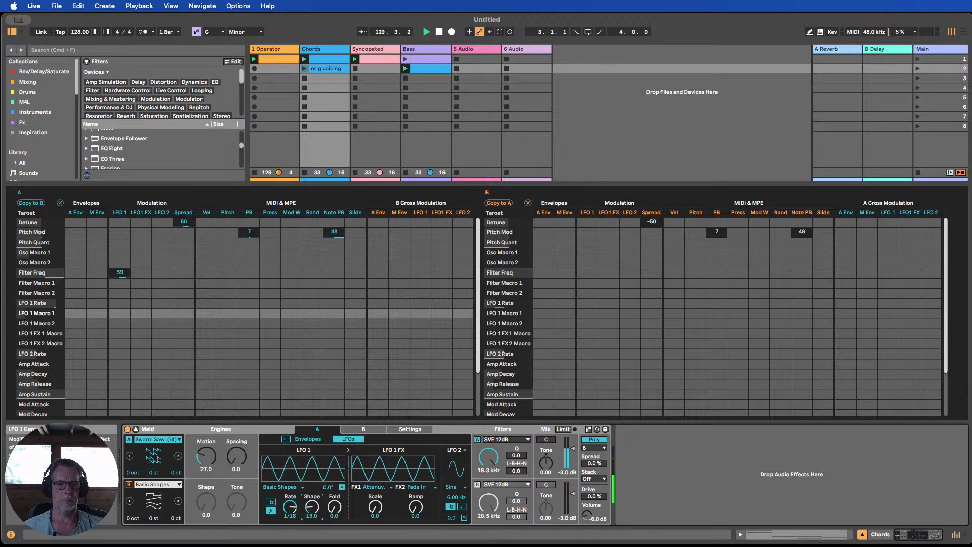
click(333, 509)
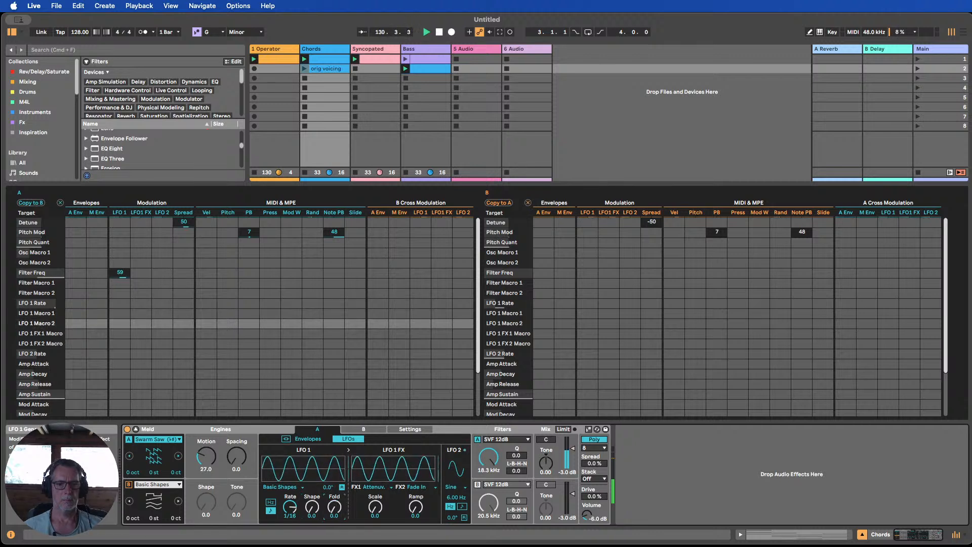
Change engine A's LFO 1 waveform to Ramp and set its slope to 31.0.
click(282, 486)
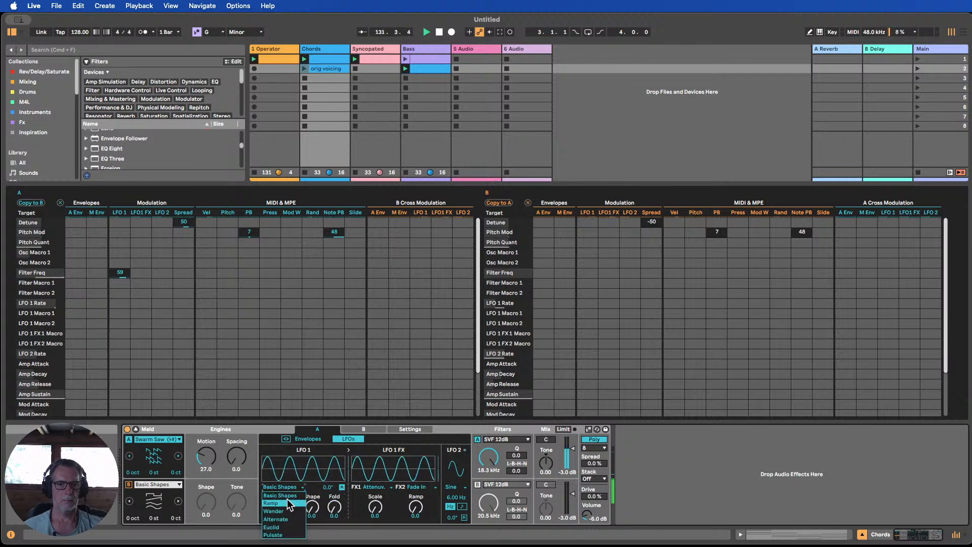
click(289, 503)
drag(334, 511, 335, 498)
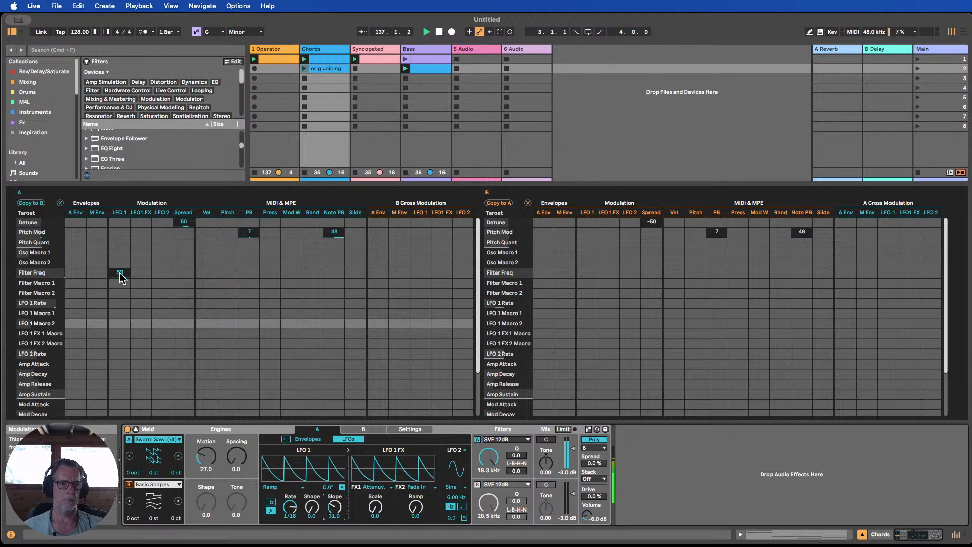
Reduce LFO 1's Filter Freq modulation to 4.7 and set the LFO to a 1/16 rate with a slope of 19.0.
drag(120, 272, 120, 288)
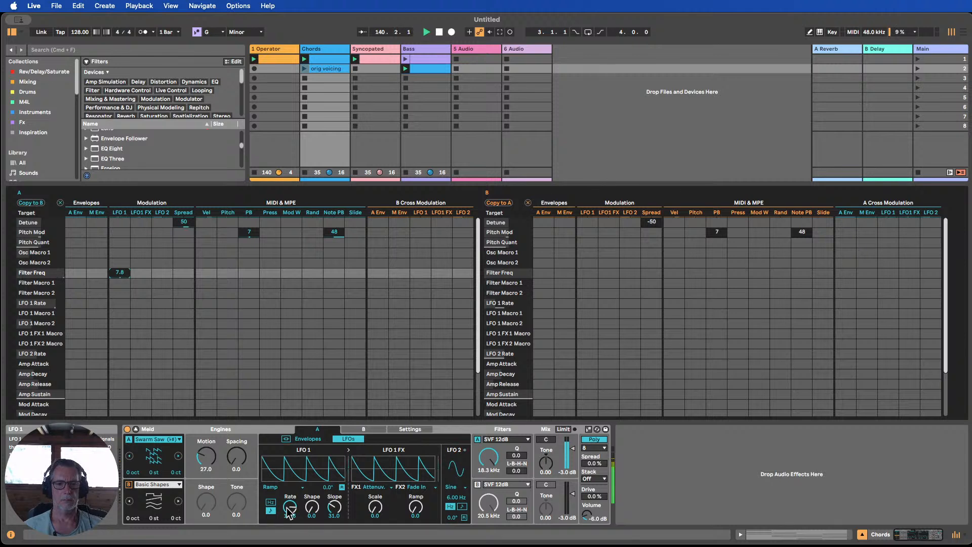
drag(288, 509, 288, 507)
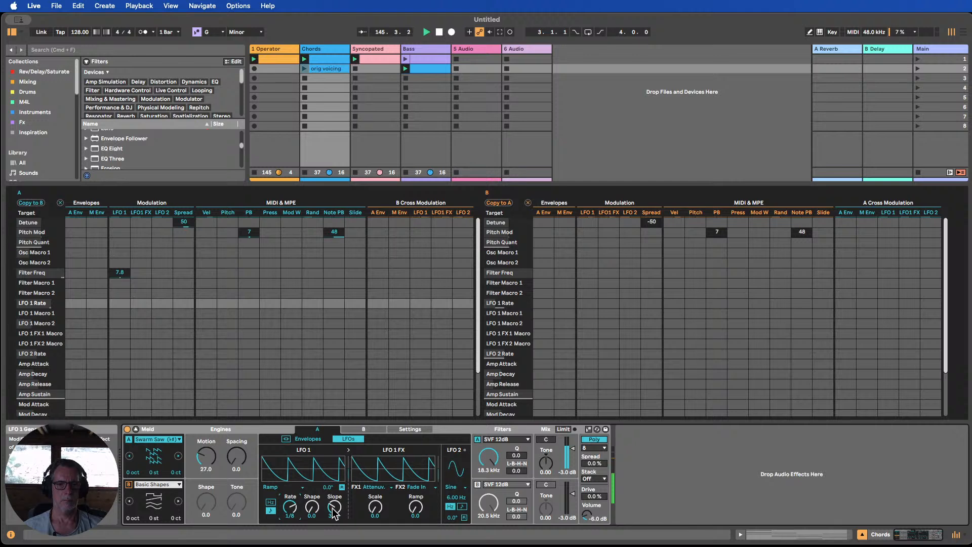
drag(120, 272, 121, 277)
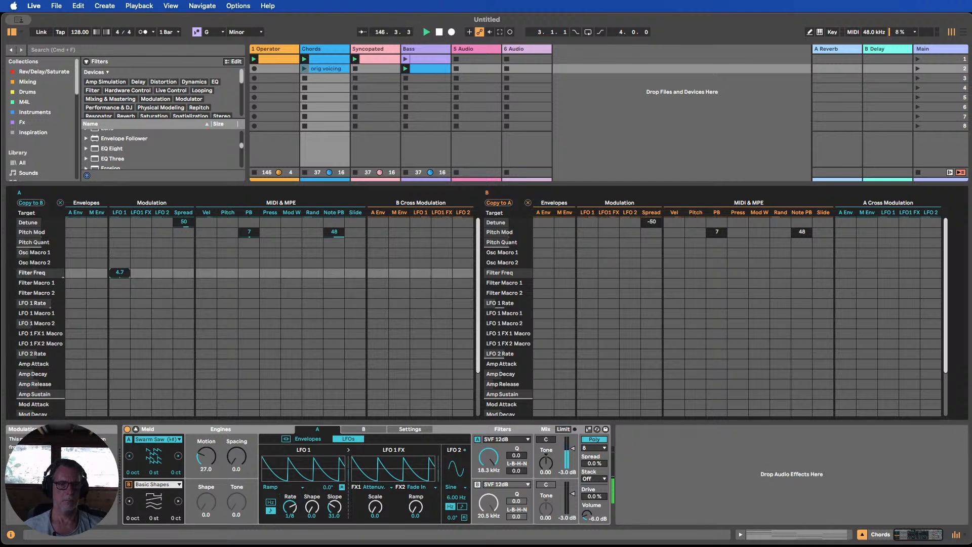
drag(290, 506, 334, 519)
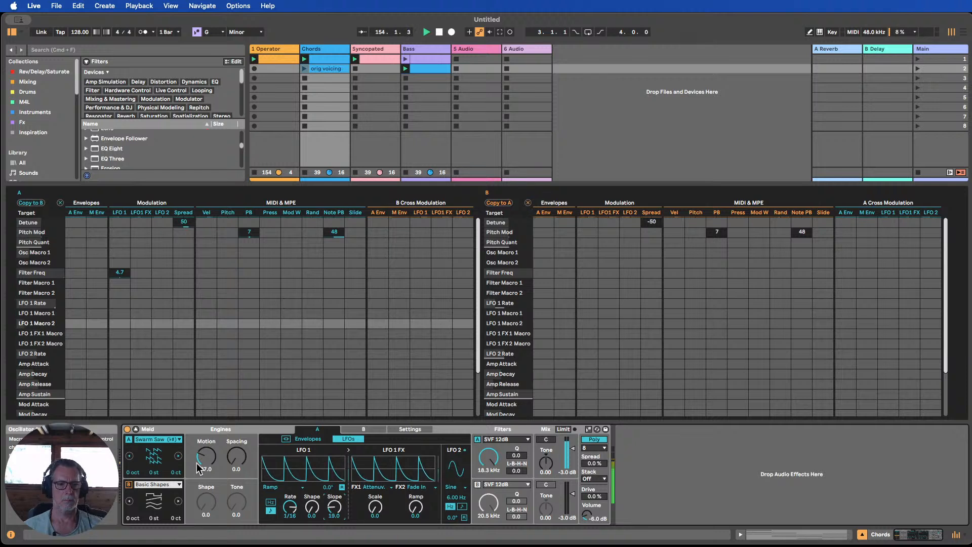
Set Meld's Swarm Saw engine to motion 20.6 and spacing 19.0, and the Basic Shapes engine's shape to 42.1.
drag(232, 465, 202, 462)
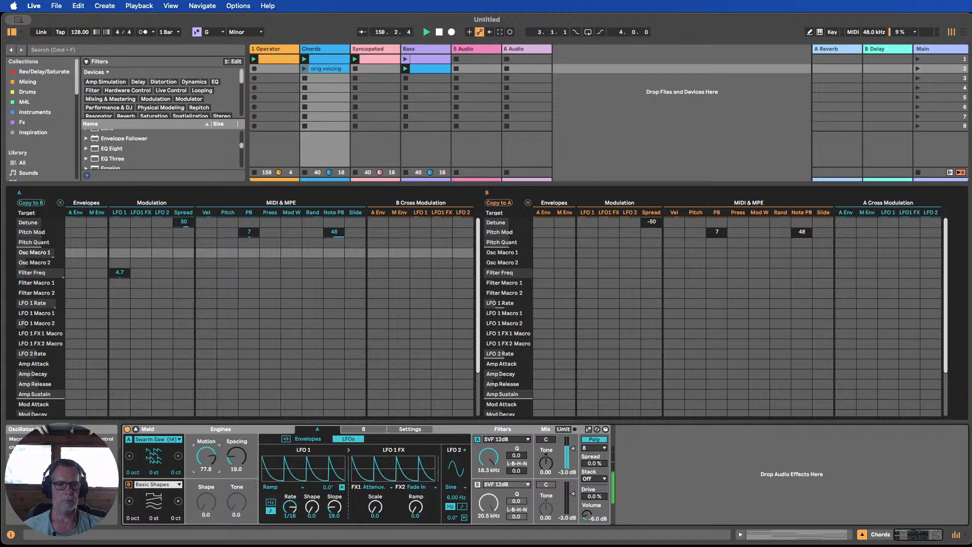
drag(201, 463, 201, 473)
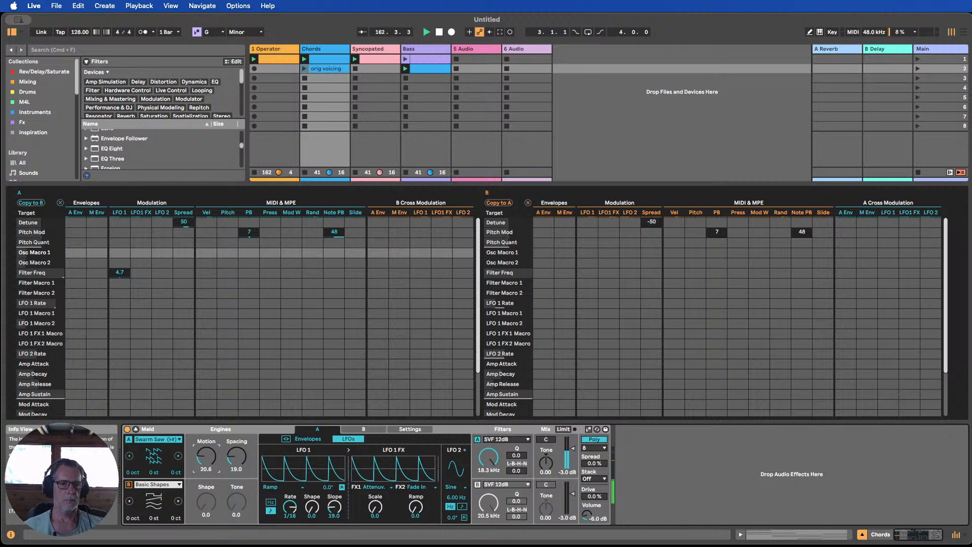
click(201, 516)
drag(202, 516, 201, 504)
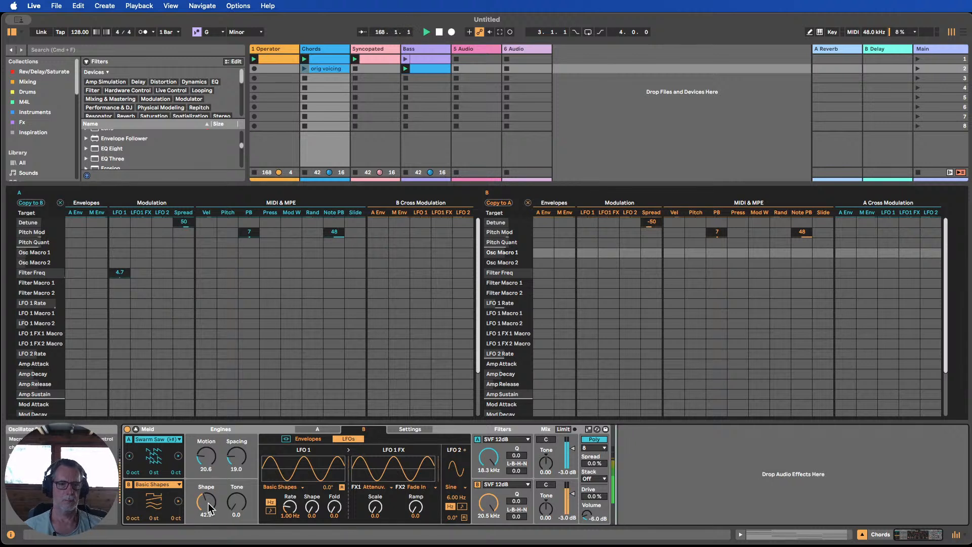
drag(207, 501, 207, 501)
Set Meld's voice stack to 2.
click(594, 479)
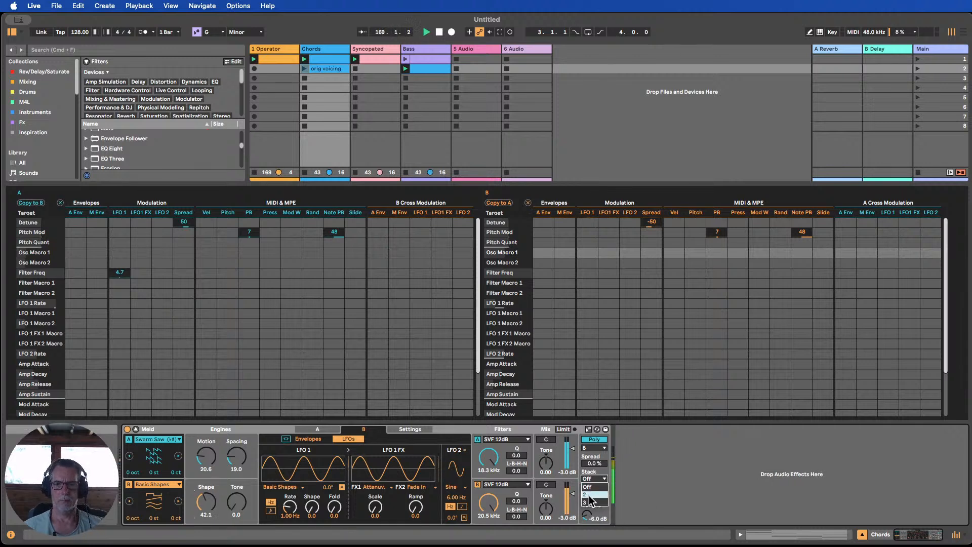
click(592, 487)
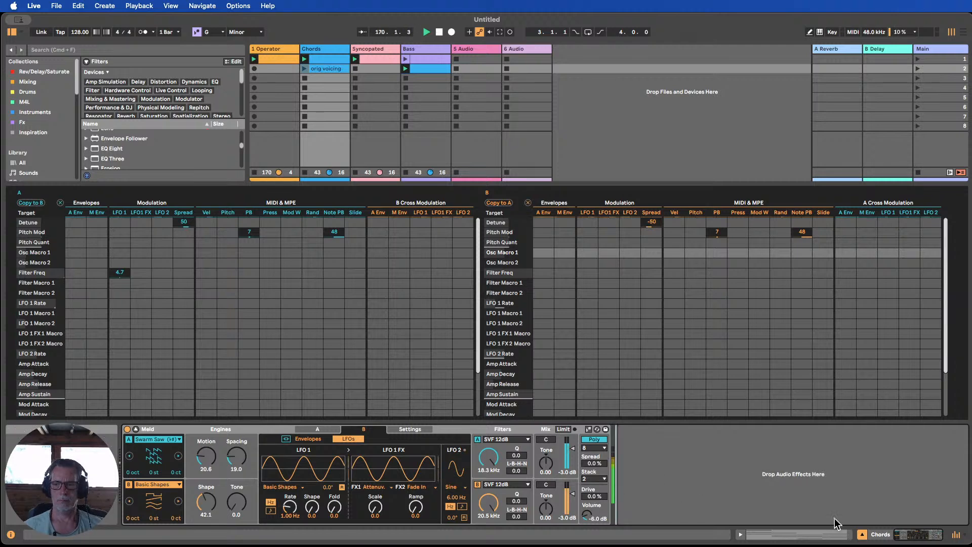
Add a Hybrid Reverb after Meld on the Chords track and set its Dry/Wet to 20%.
click(135, 429)
scroll(114, 323, down, 1)
drag(107, 328, 674, 464)
drag(933, 509, 932, 528)
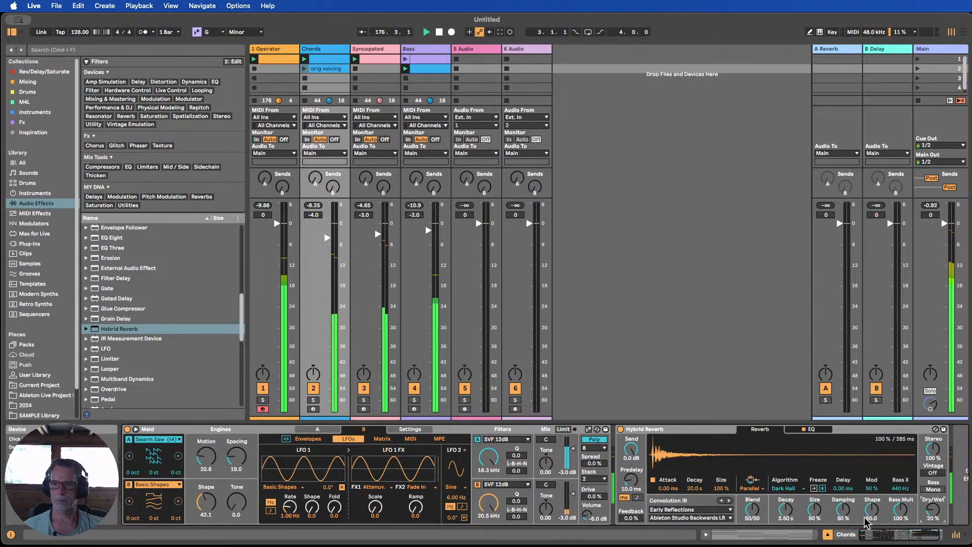
Transpose all notes of the first Chords clip up one octave.
click(894, 535)
double_click(322, 60)
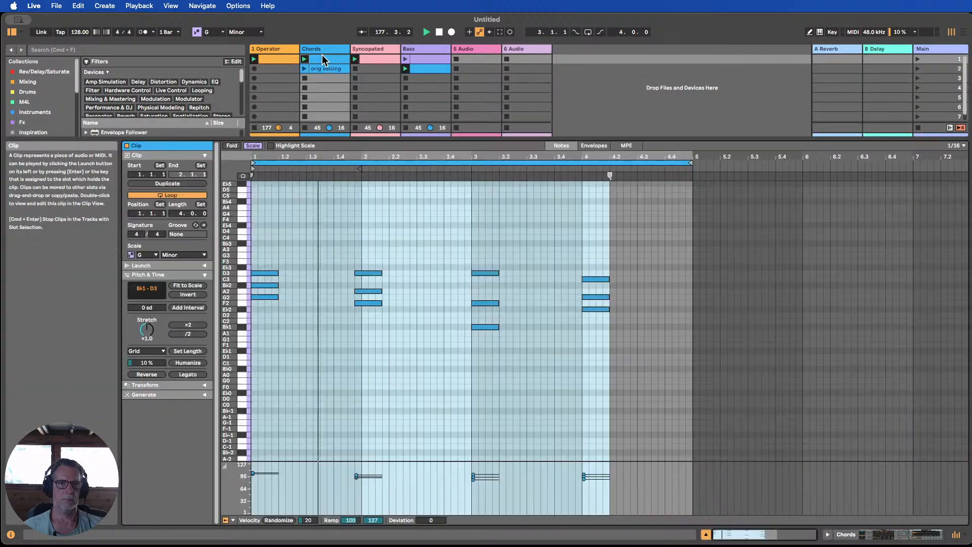
drag(681, 358, 211, 252)
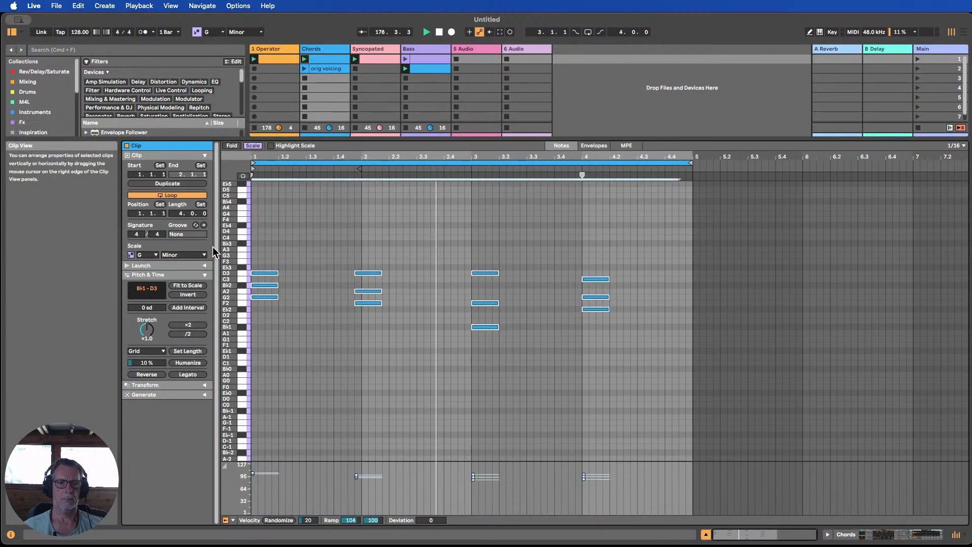
key(shift+Up)
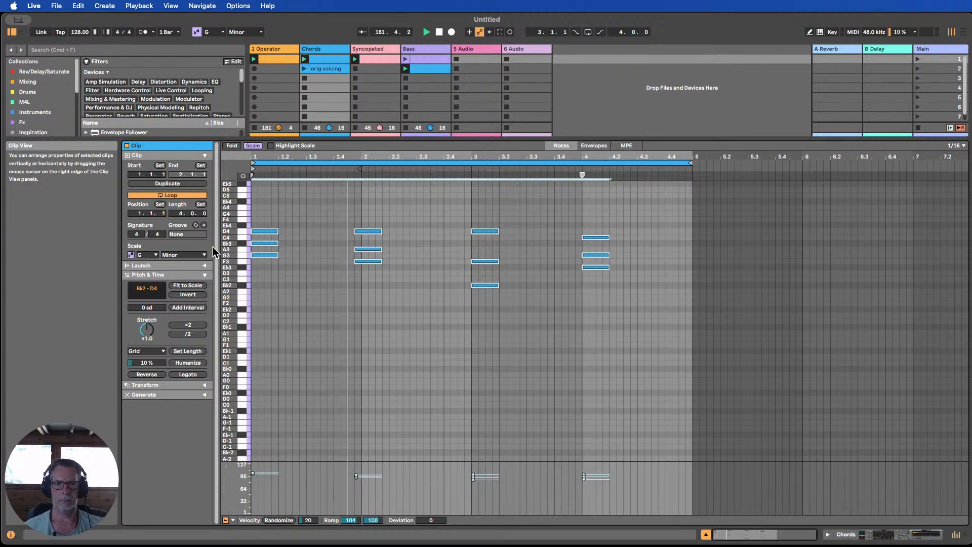
Transpose all notes of the Syncopated clip up one octave and return to the full mixer view.
click(376, 62)
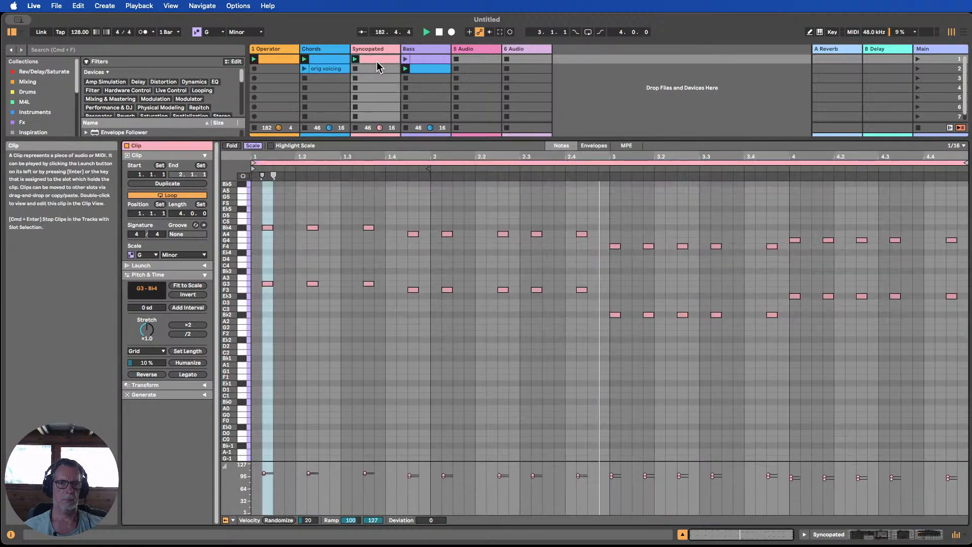
key(super+a)
key(shift+Up)
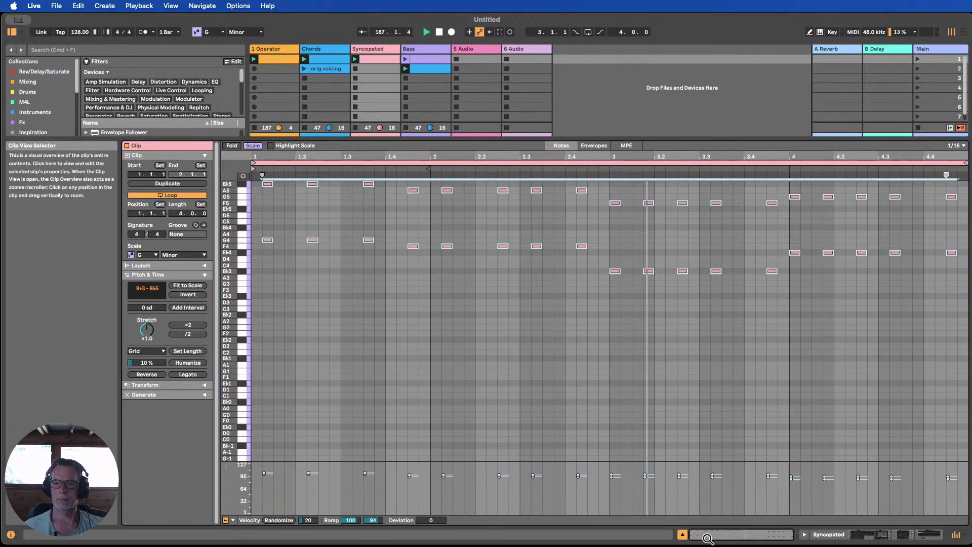
click(682, 535)
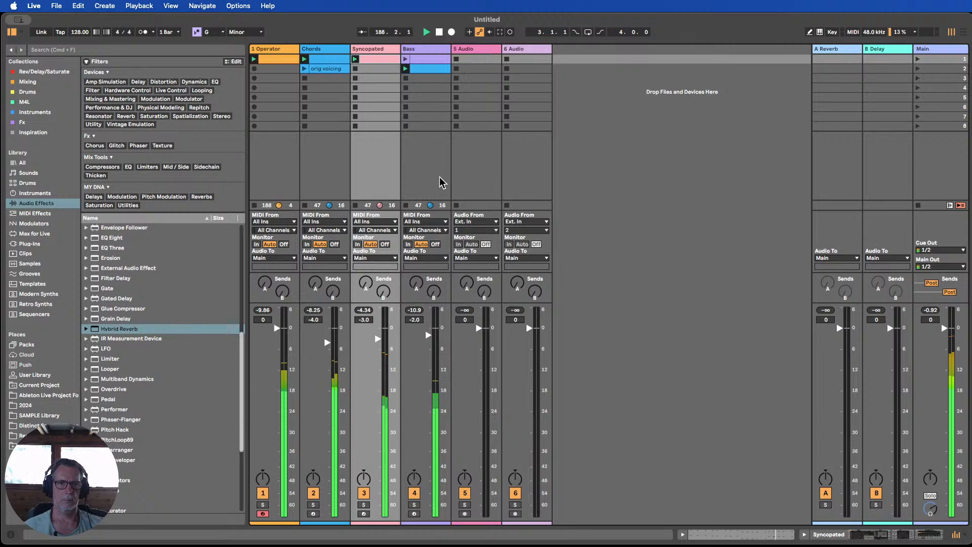
Mute the Syncopated, Chords and Bass tracks, and move the Bass track directly after the 1 Operator track.
click(364, 492)
click(414, 492)
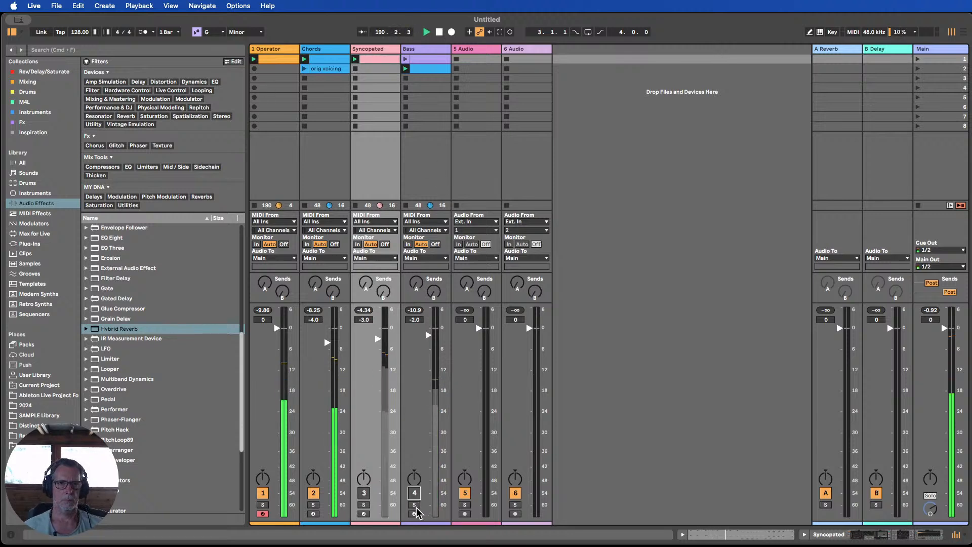
click(313, 492)
click(414, 493)
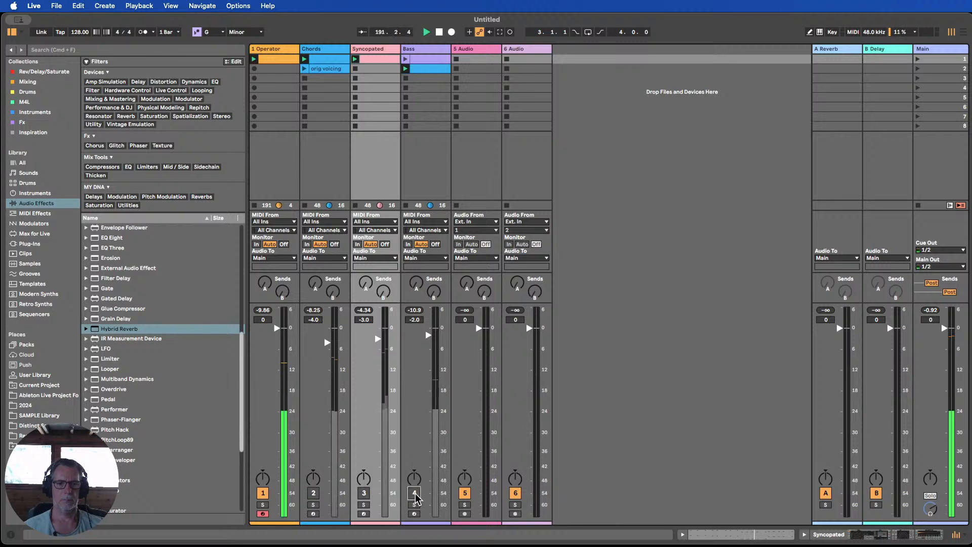
drag(412, 49, 301, 50)
click(313, 493)
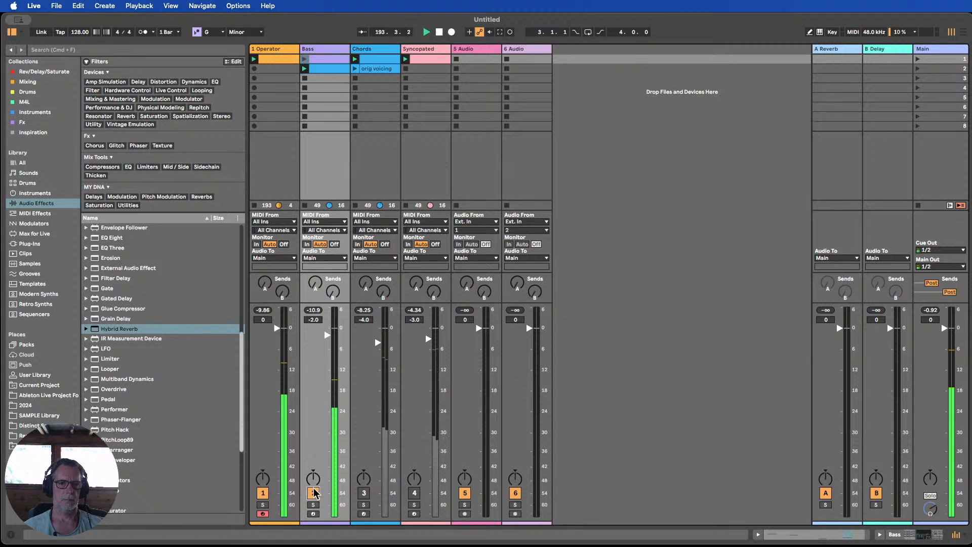
Display the 1 Operator track's devices, then unmute the Bass track and display its Operator device.
double_click(259, 49)
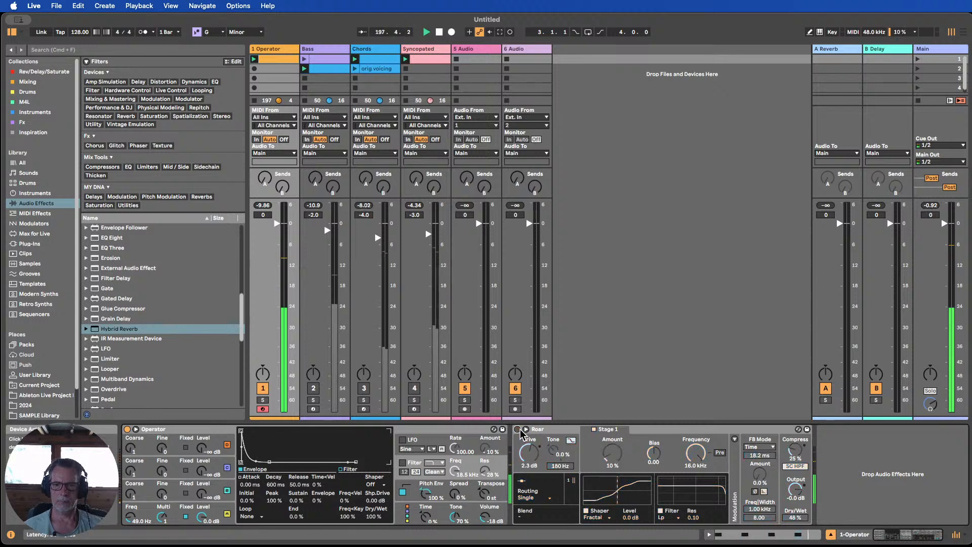
click(313, 388)
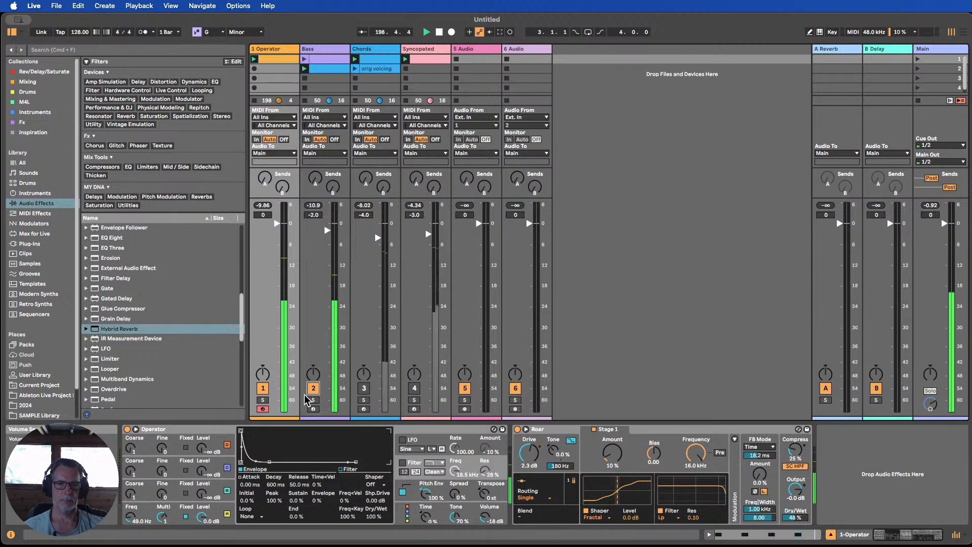
click(321, 49)
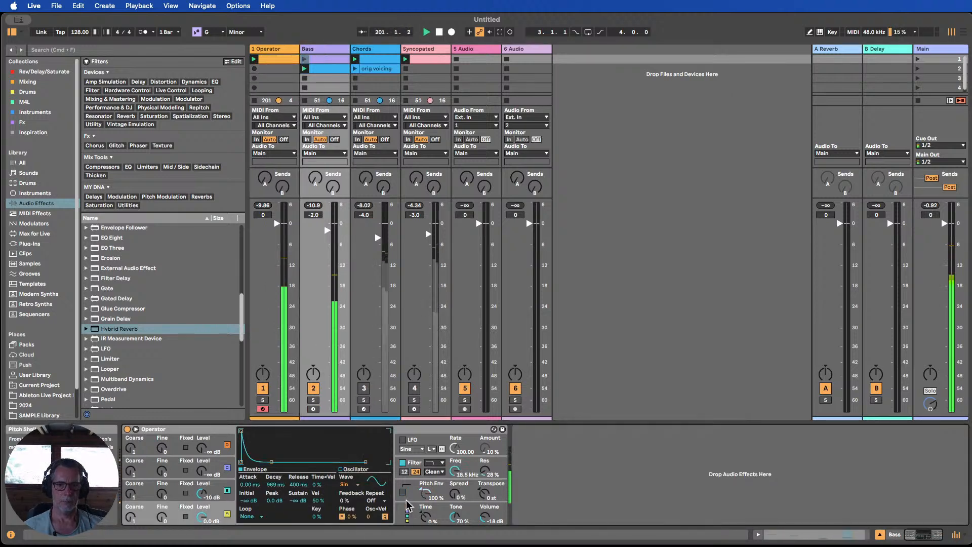
Lower oscillator B's level to -20 dB in the Bass track's Operator.
drag(426, 517, 426, 524)
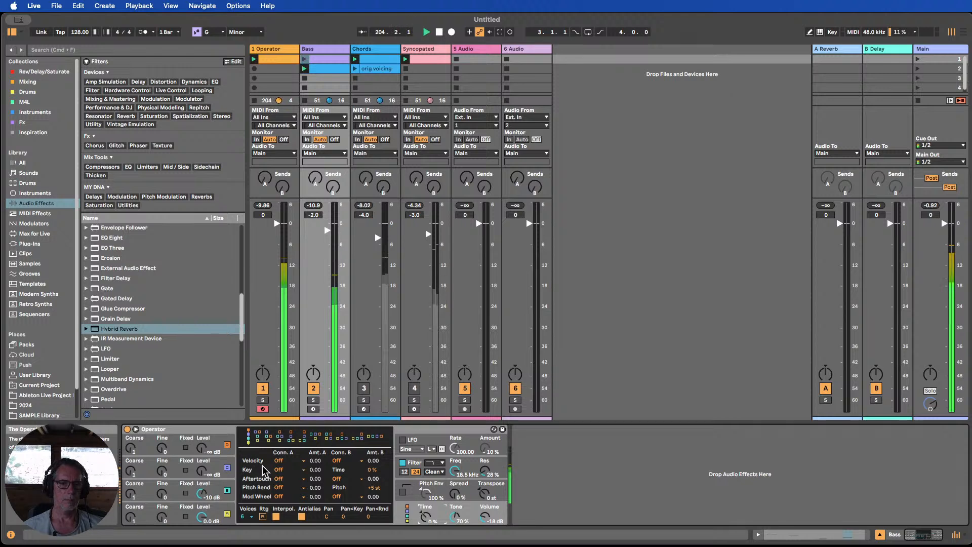
click(227, 492)
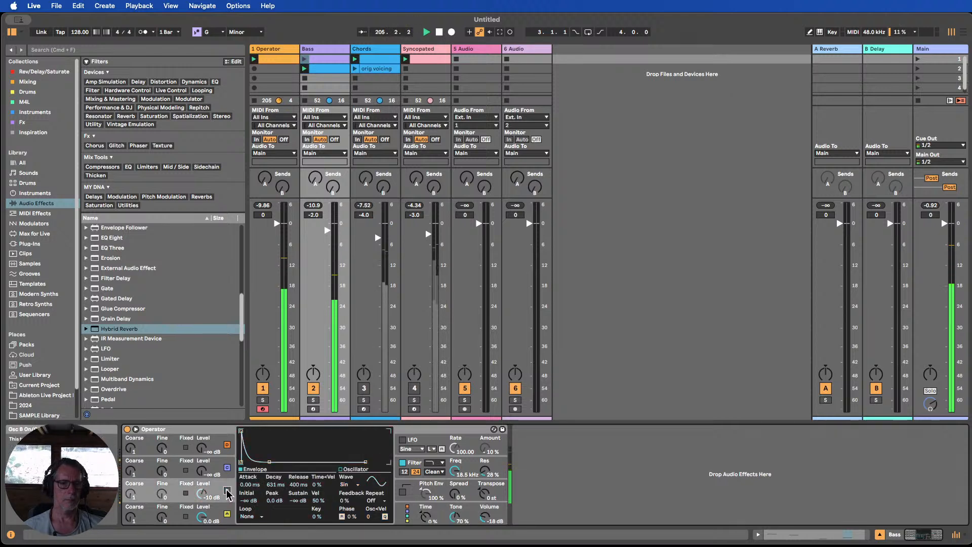
click(227, 491)
drag(204, 493, 204, 496)
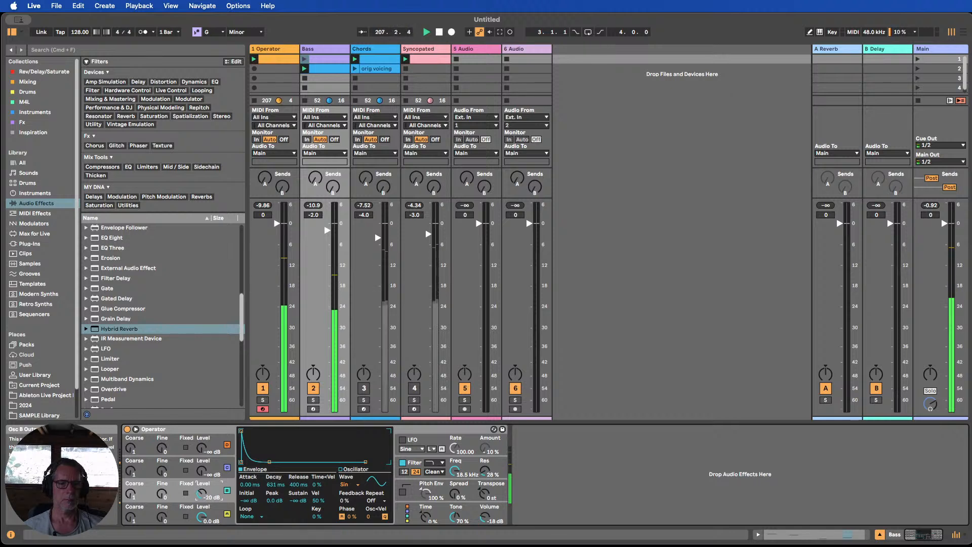
Lengthen oscillator A's envelope decay to 1.37 s in the Bass track's Operator, and display oscillator B's envelope.
click(212, 515)
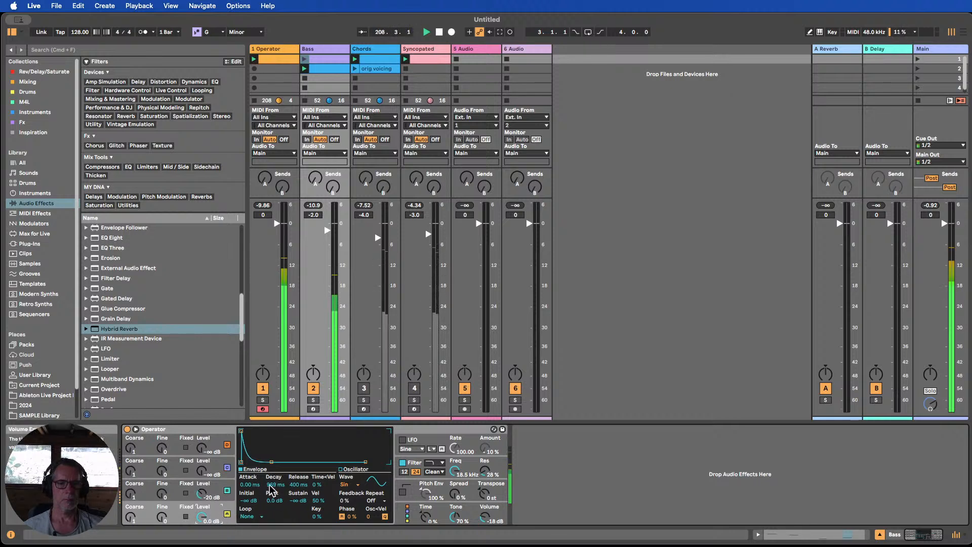
drag(276, 485, 276, 499)
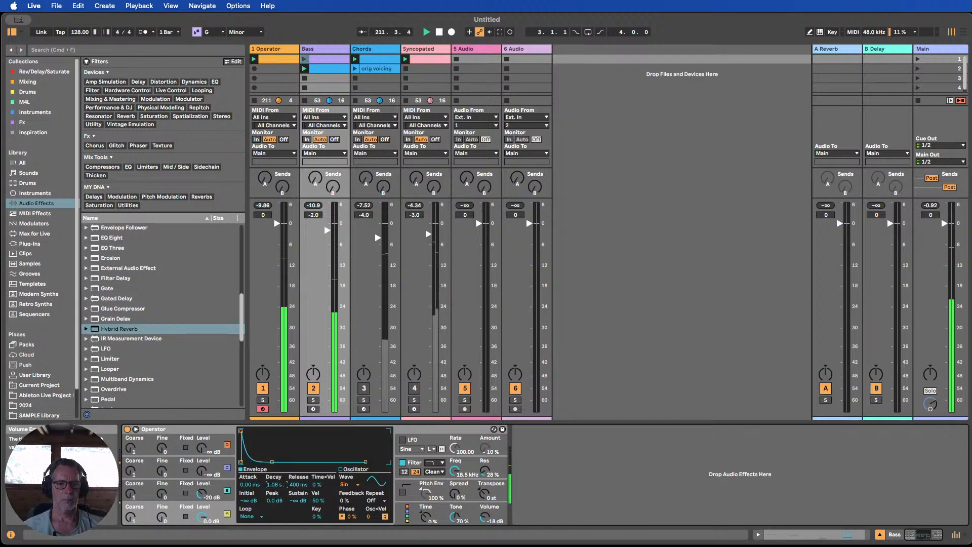
drag(274, 484, 274, 483)
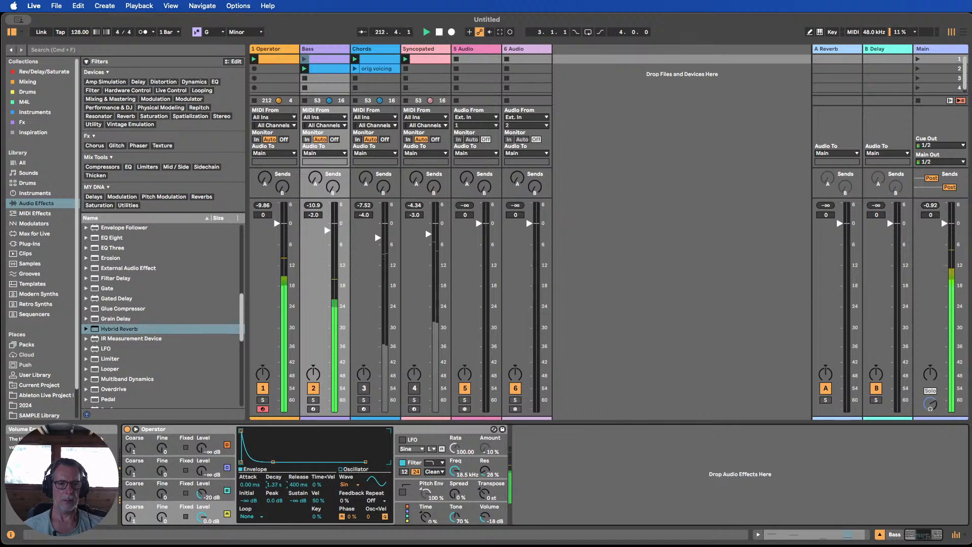
click(211, 489)
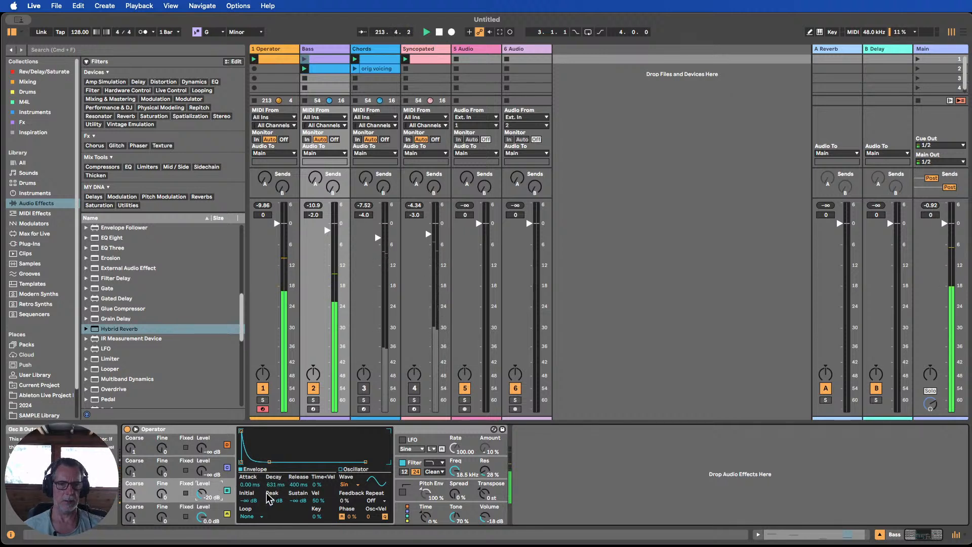
Set oscillator B in the Bass track's Operator to a 291 ms decay, coarse 4 and a level of -30 dB.
drag(273, 486, 272, 492)
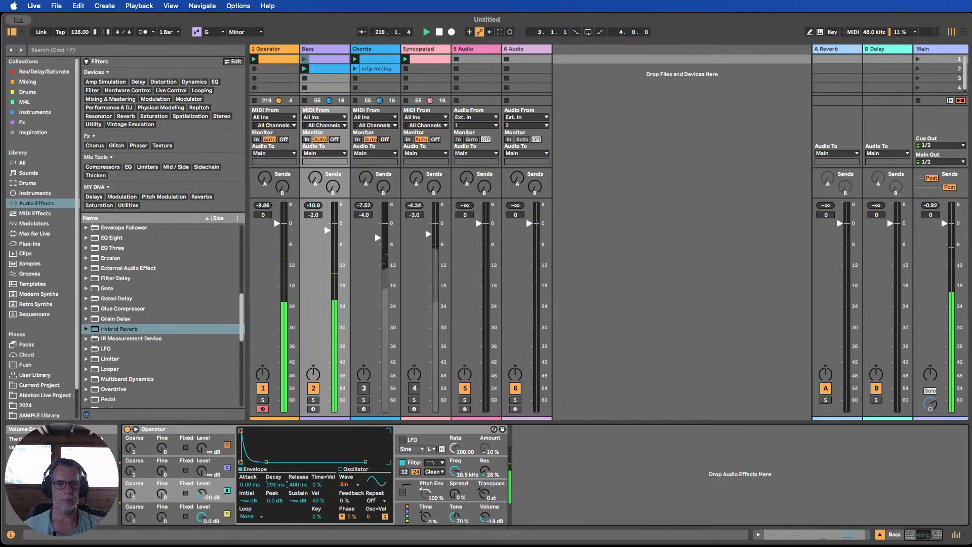
drag(131, 494, 130, 489)
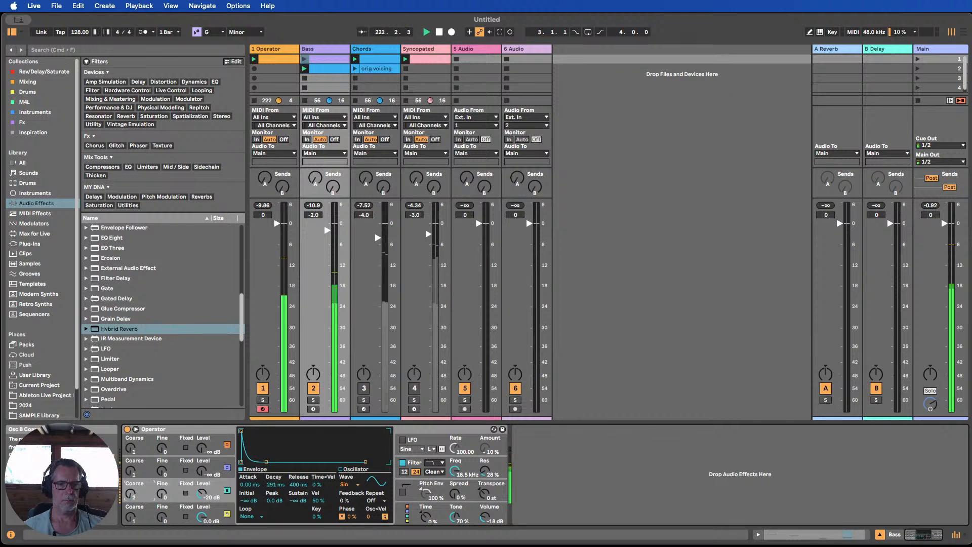
drag(130, 489, 131, 494)
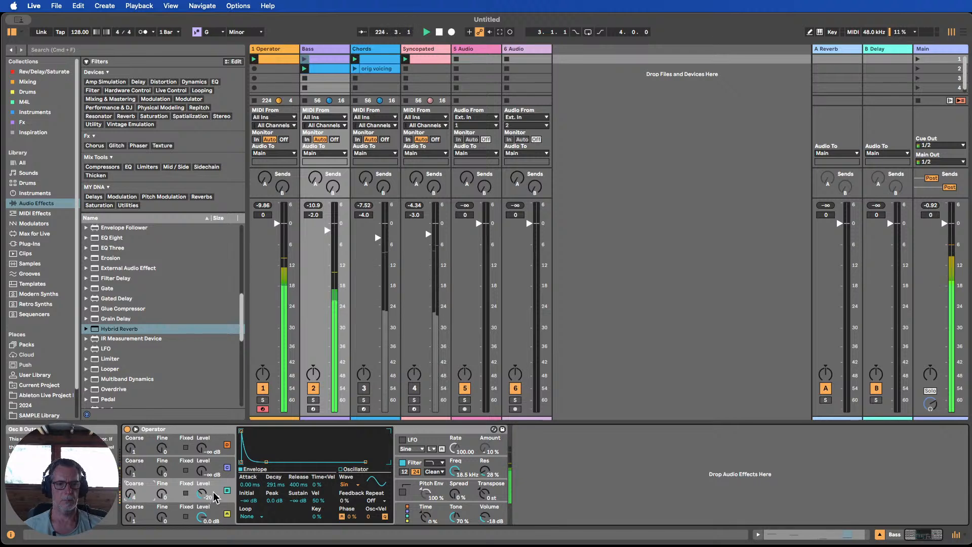
drag(201, 494, 201, 496)
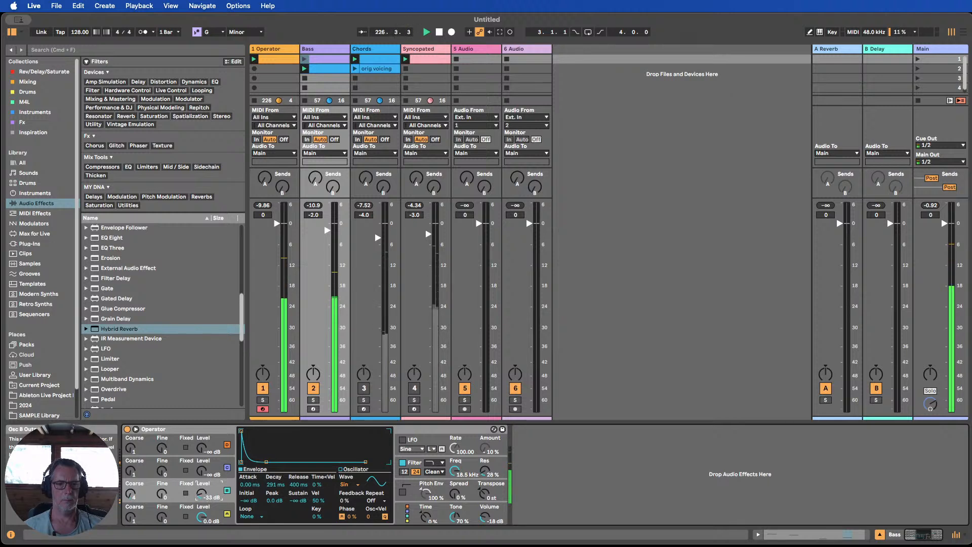
Unmute the Chords track and set the coarse tuning of the Bass Operator's oscillator B to 2.
click(363, 388)
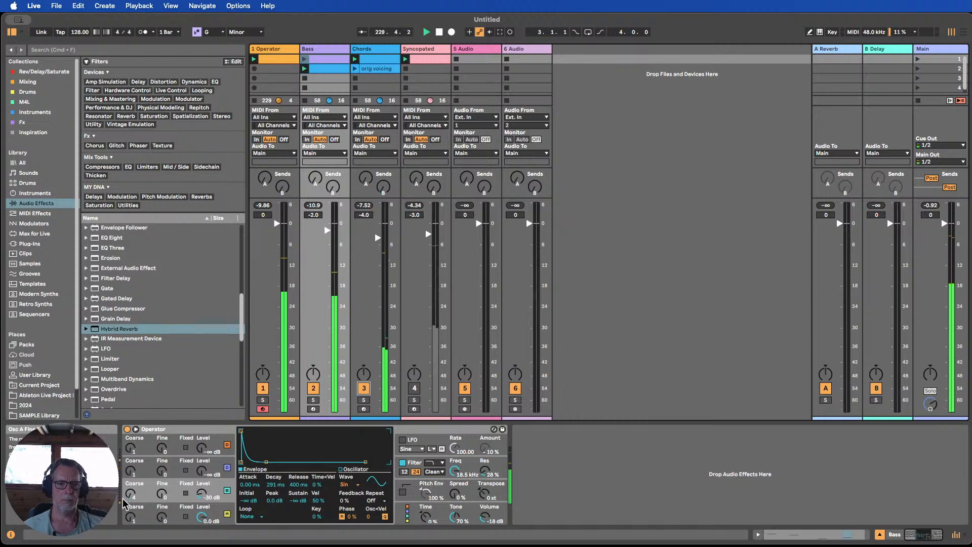
drag(123, 498, 123, 505)
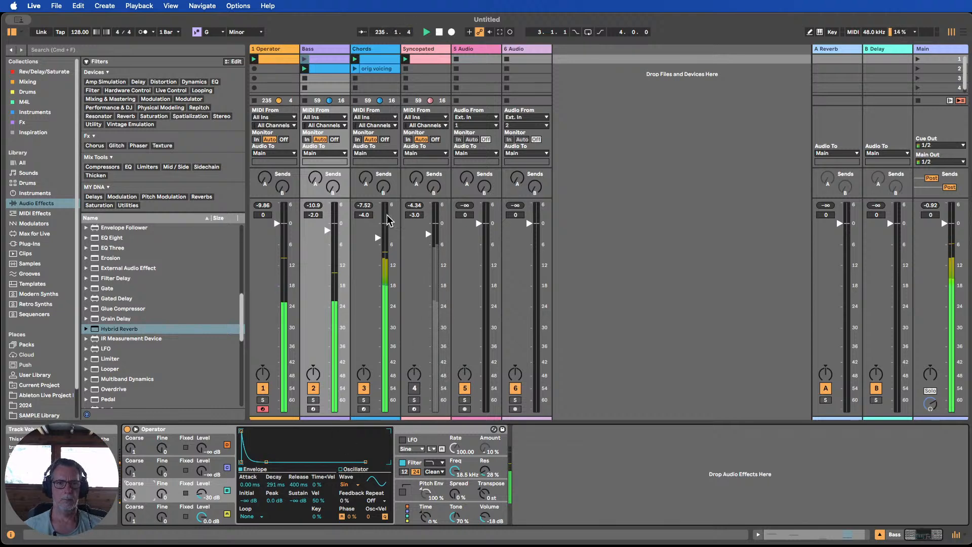
Collapse Hybrid Reverb on the Chords track and insert an EQ Eight between Meld and the reverb.
click(367, 49)
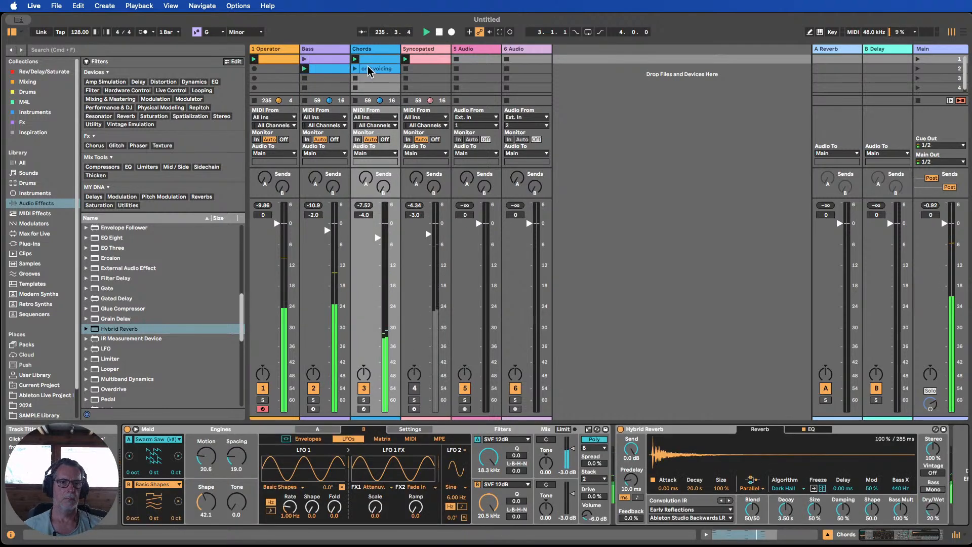
double_click(651, 430)
scroll(109, 299, up, 10)
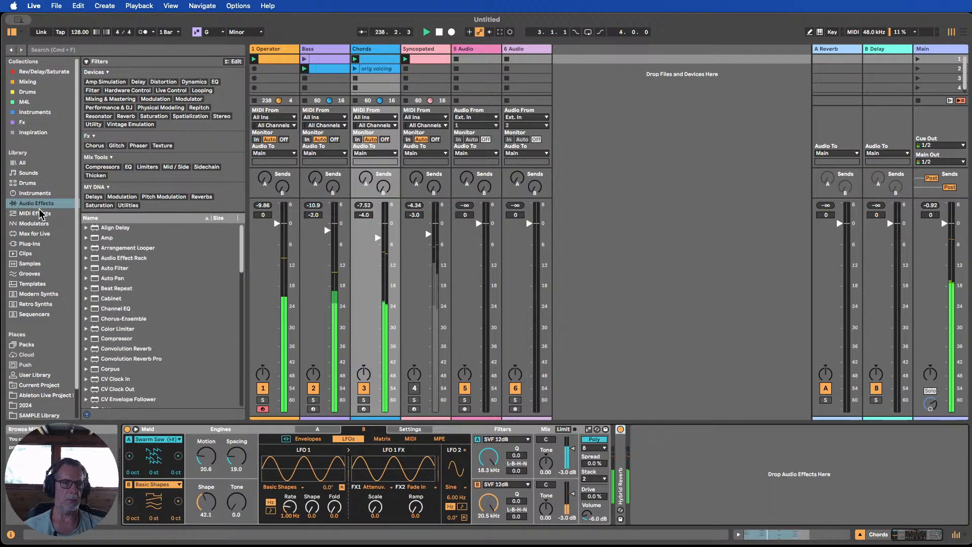
scroll(127, 294, down, 5)
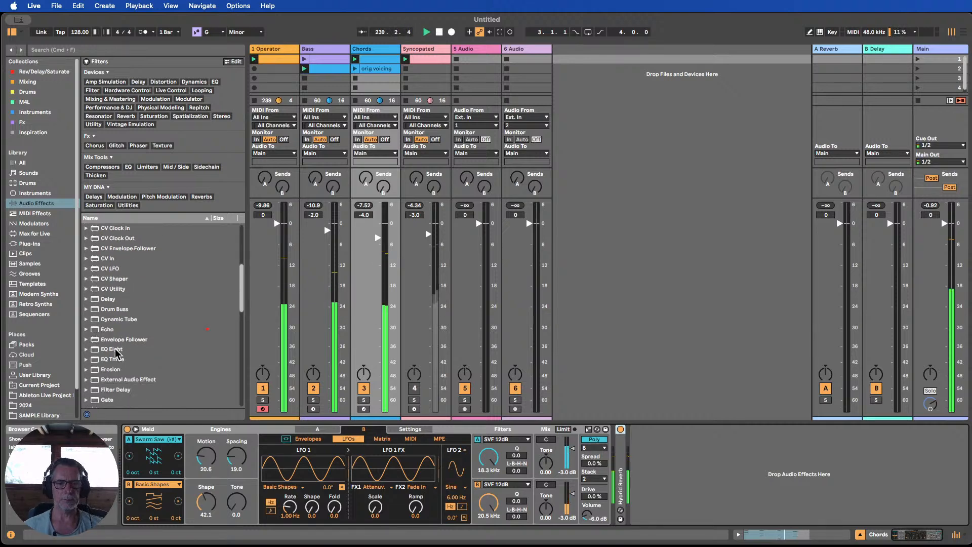
drag(112, 349, 600, 459)
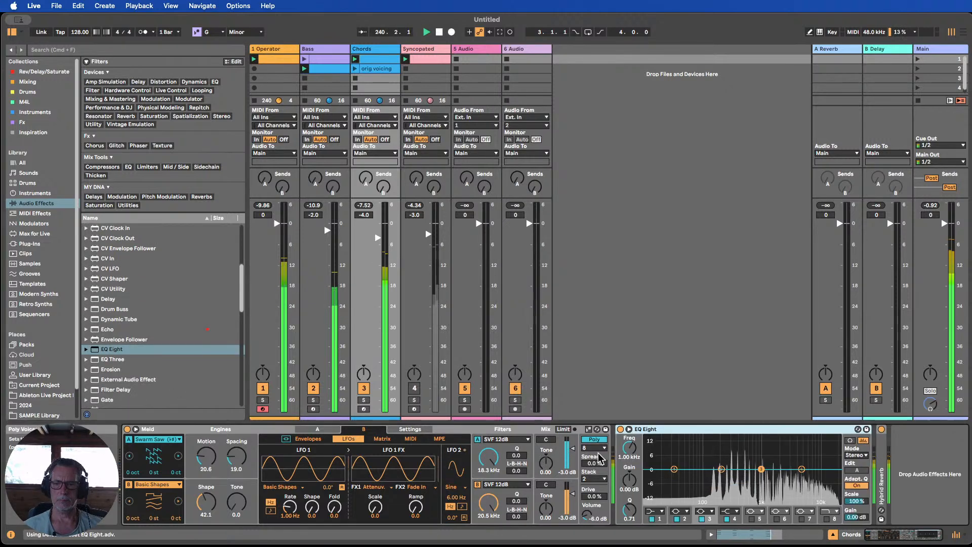
Apply a low cut with the first band of the Chords track's EQ Eight, and set the track volume to -4.0 dB.
click(657, 511)
click(648, 460)
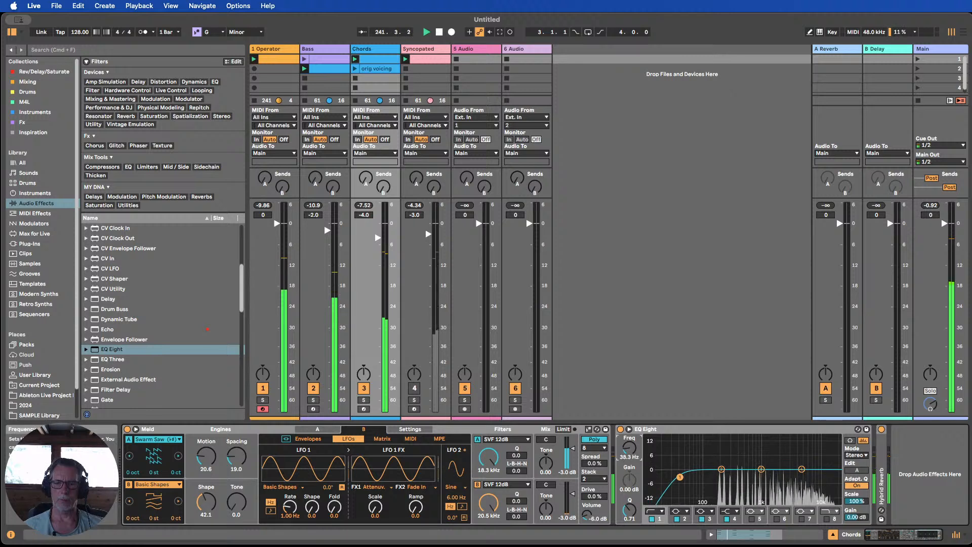
drag(674, 477, 724, 477)
drag(629, 448, 629, 450)
double_click(647, 430)
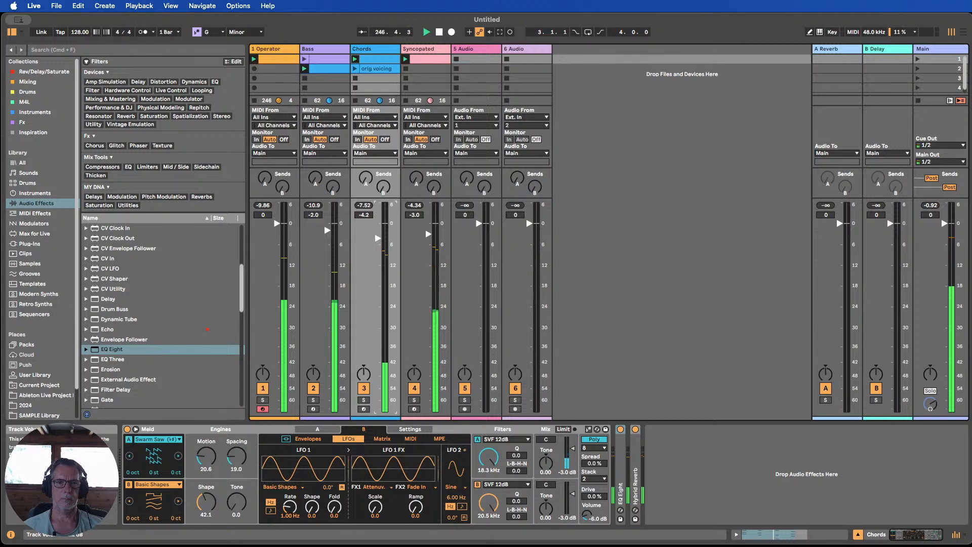
drag(378, 238, 378, 237)
Open the Syncopated track's clip and lengthen all of its notes to about an eighth note.
click(447, 181)
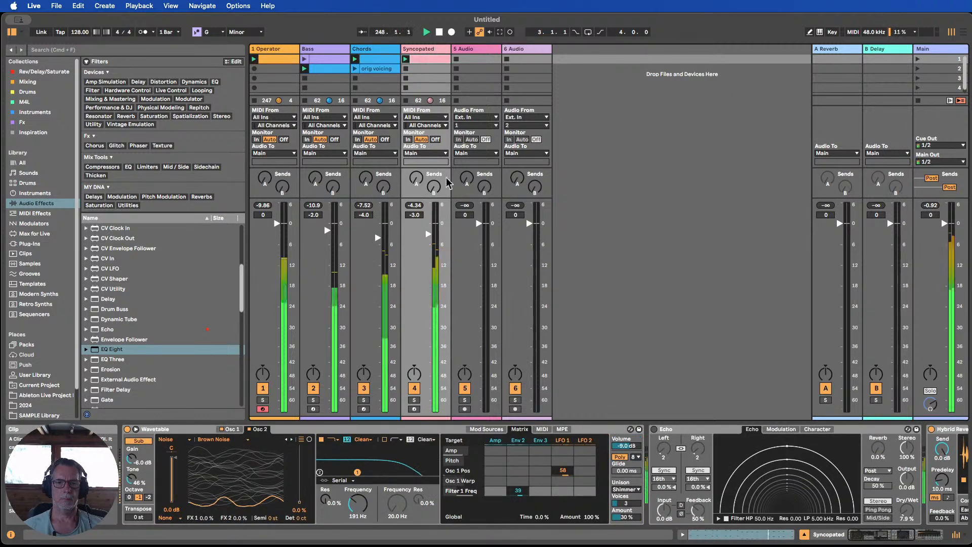
double_click(428, 59)
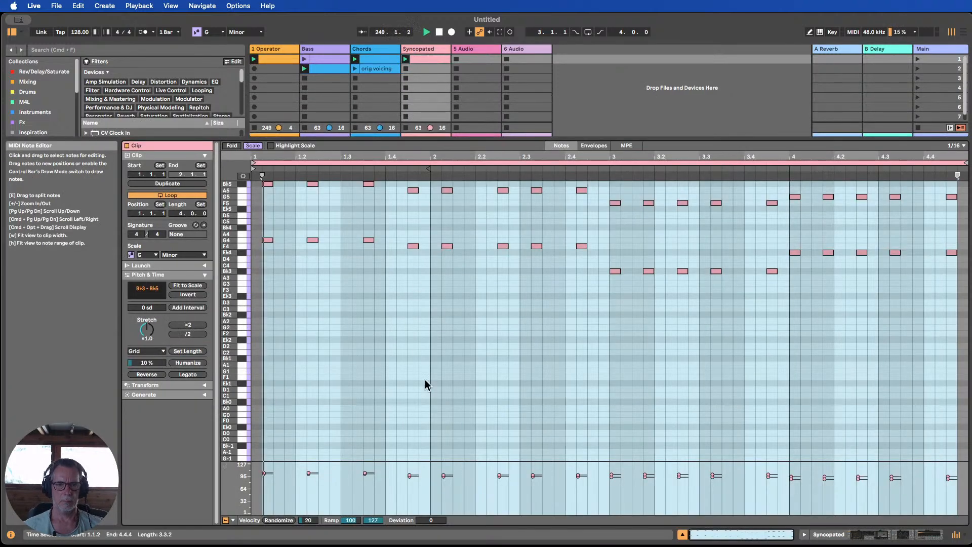
key(super+a)
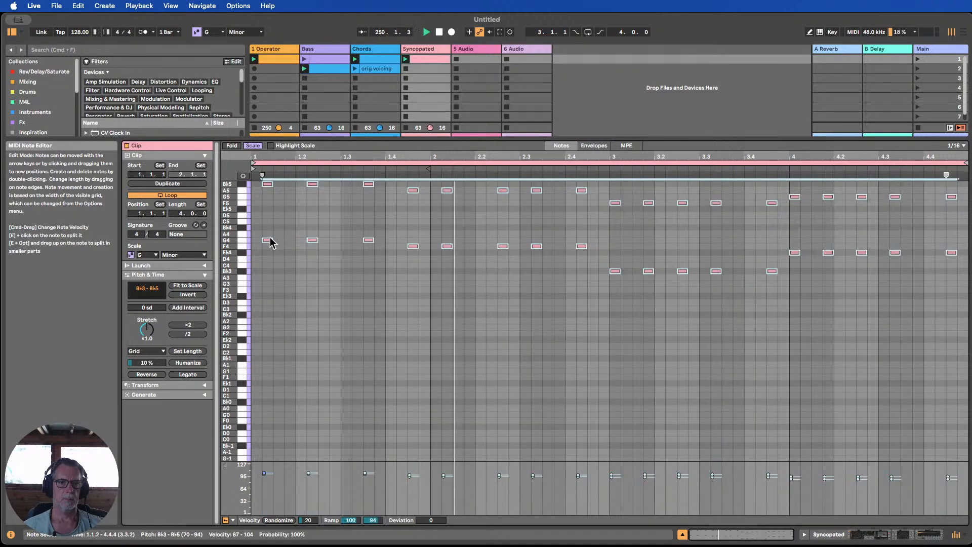
drag(271, 240, 282, 237)
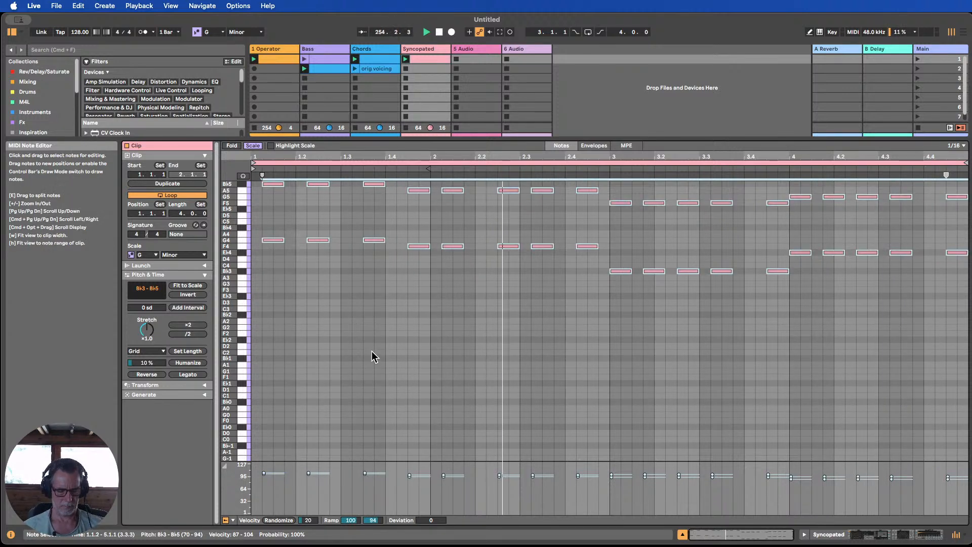
Humanize the timing of the Syncopated notes by 10 % and randomize their velocities by 20.
click(190, 364)
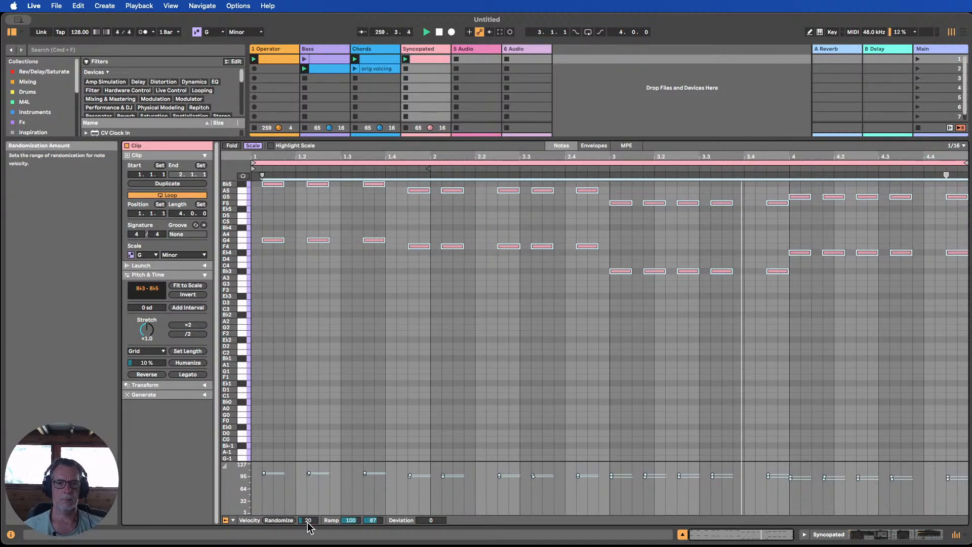
click(279, 521)
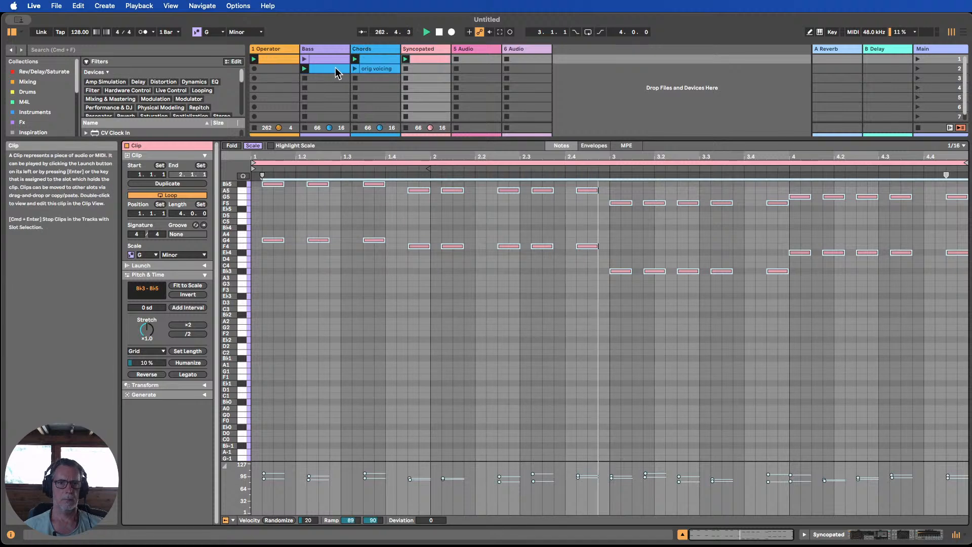
Humanize all notes in the first Chords clip by 10 % and close the clip editor.
click(372, 59)
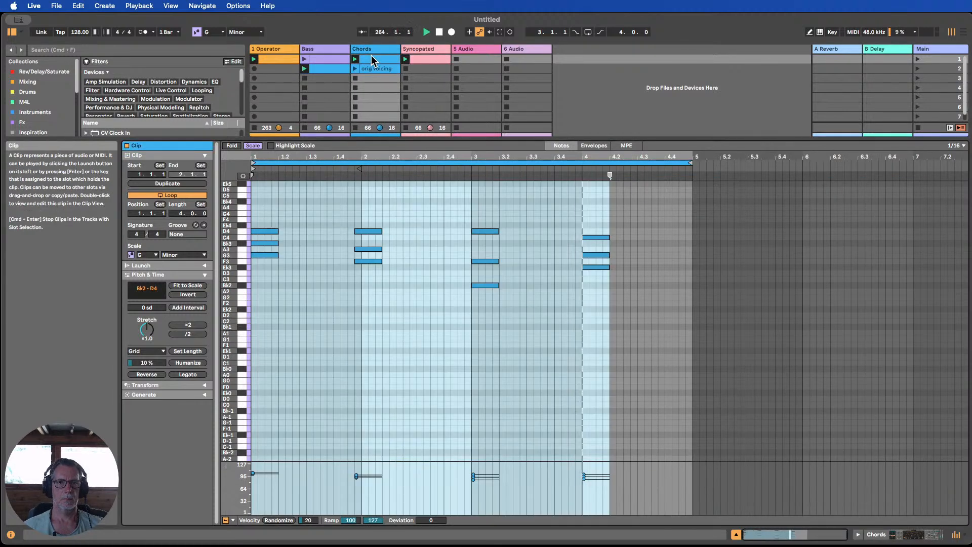
drag(637, 303, 256, 221)
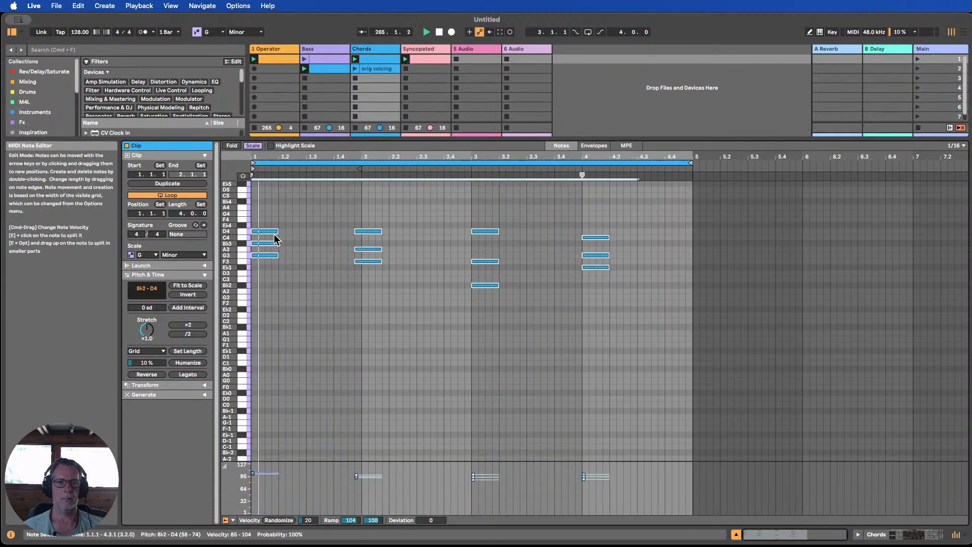
click(190, 363)
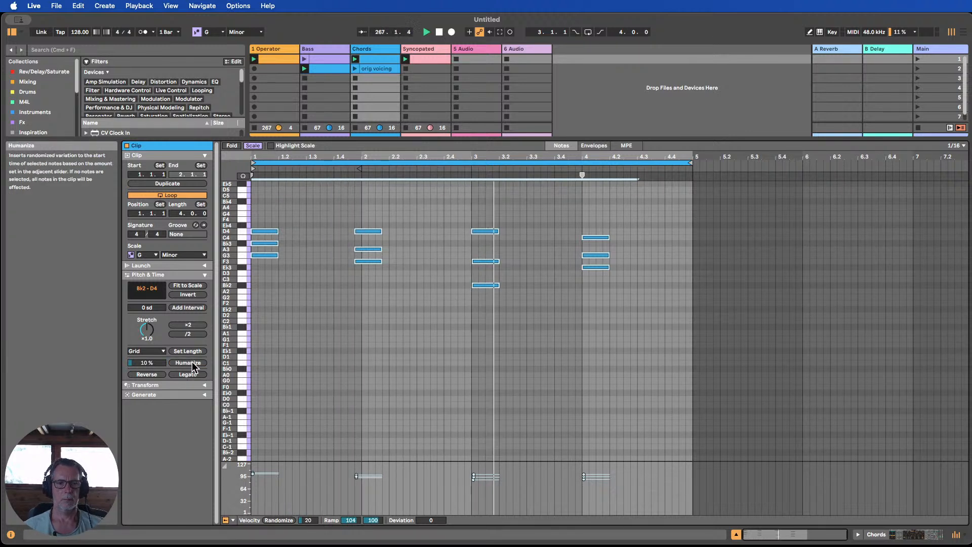
click(735, 534)
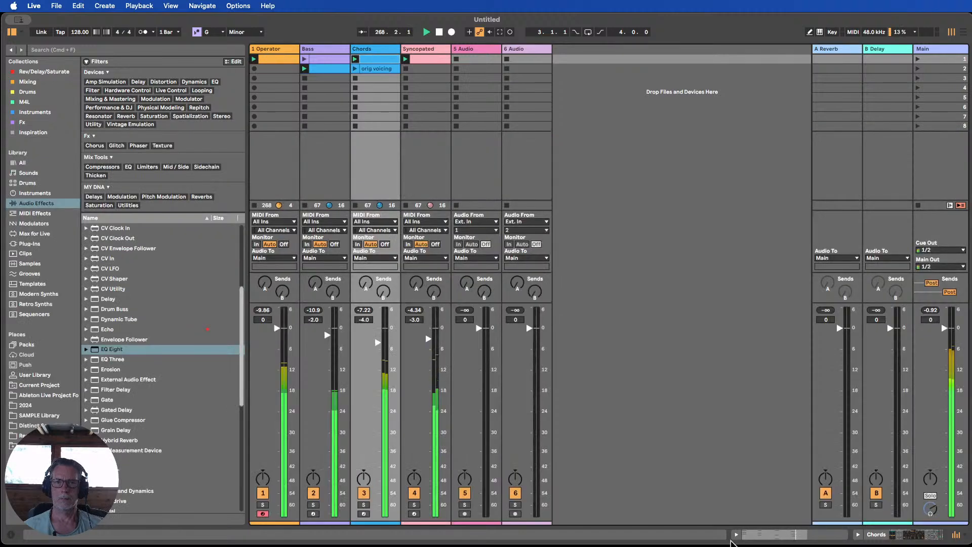
Assign the Bass track's color to its clips and replace the first Bass clip with the second one.
right_click(318, 49)
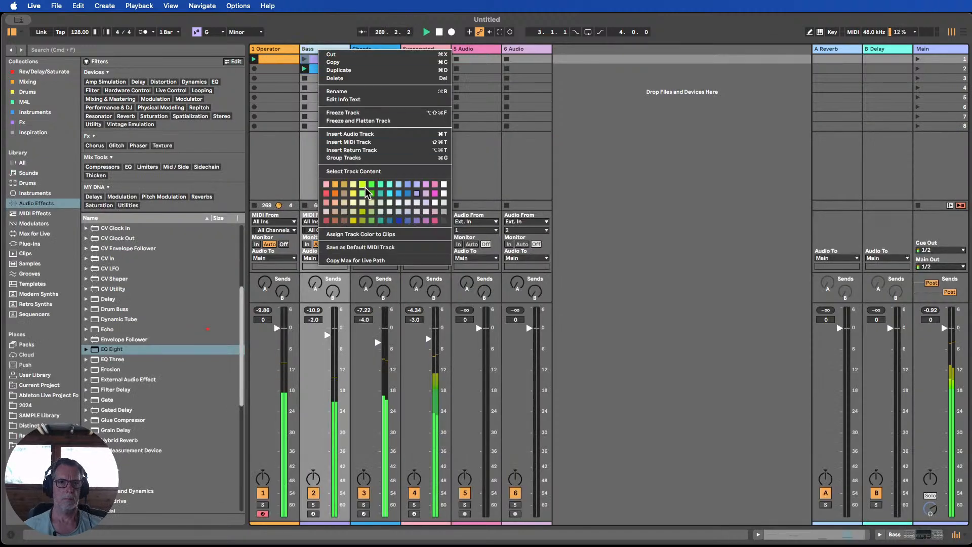
click(373, 234)
click(318, 59)
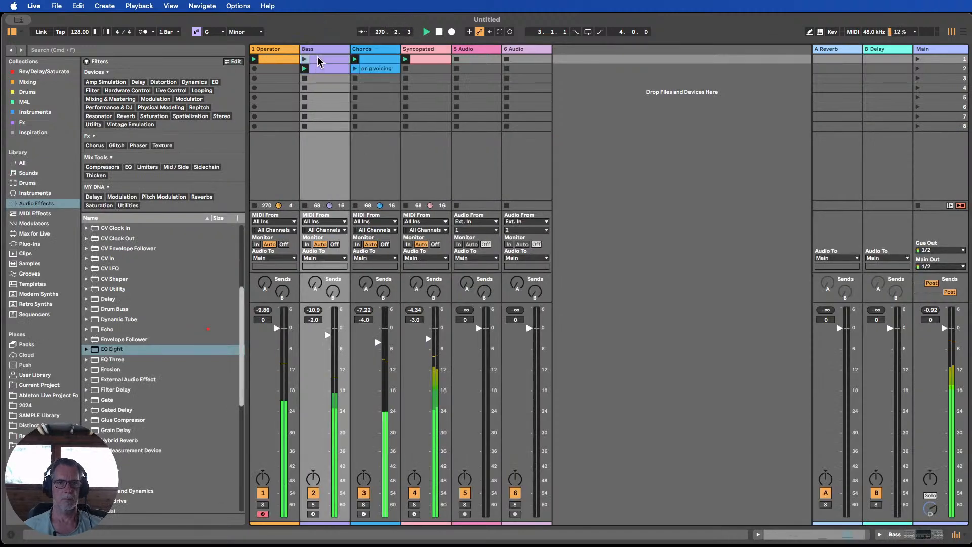
drag(315, 68, 319, 61)
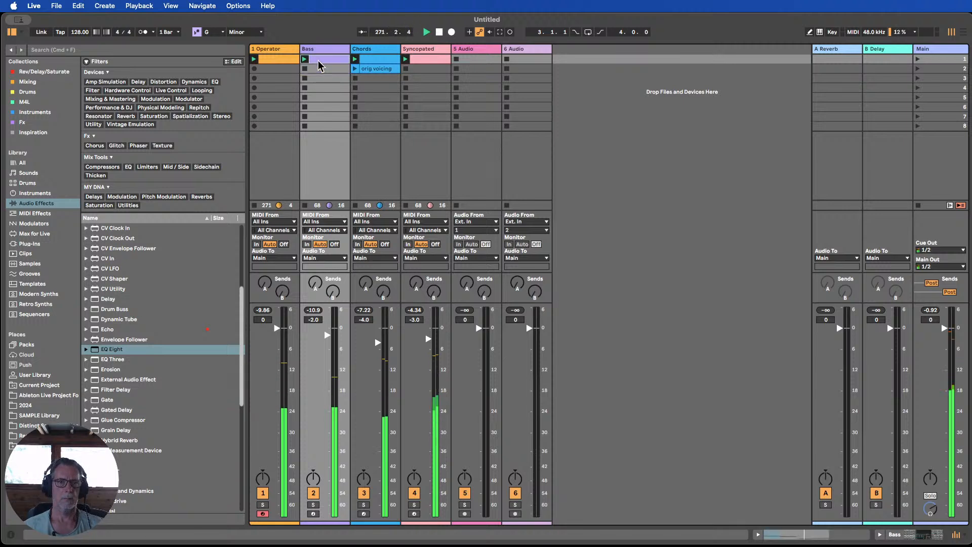
Stop playback and rename the Operator track as kick.
click(598, 80)
click(440, 32)
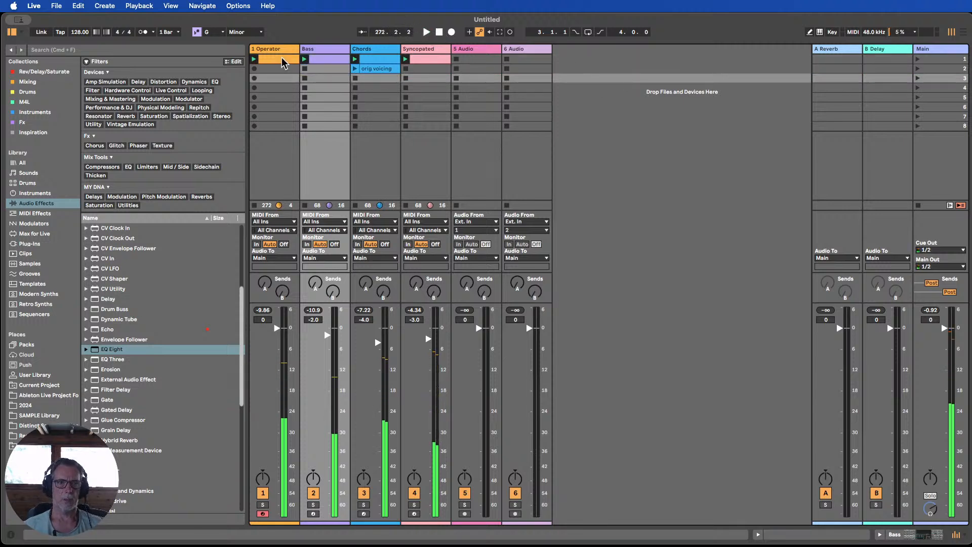
click(282, 49)
key(super+r)
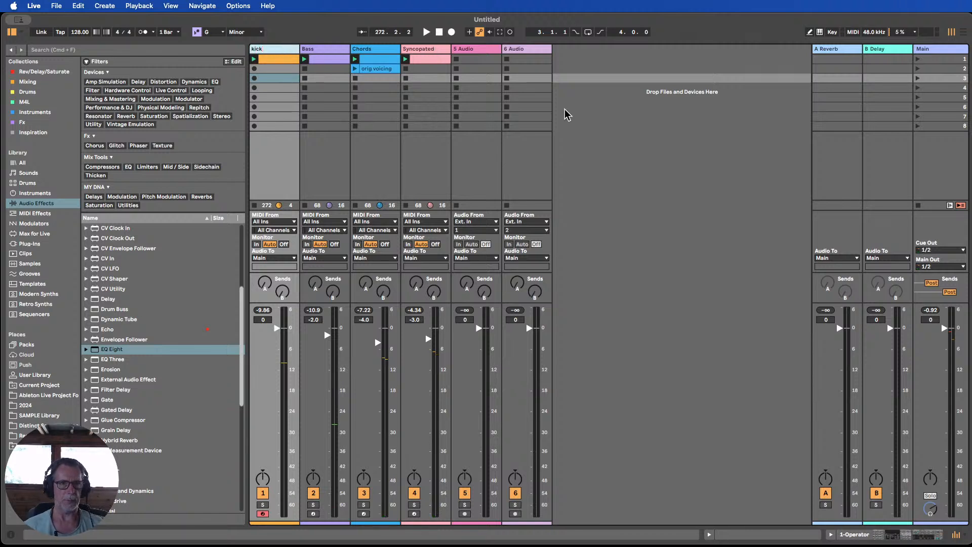
click(606, 118)
Color the kick track red and assign that track color to its clip.
click(324, 49)
click(280, 51)
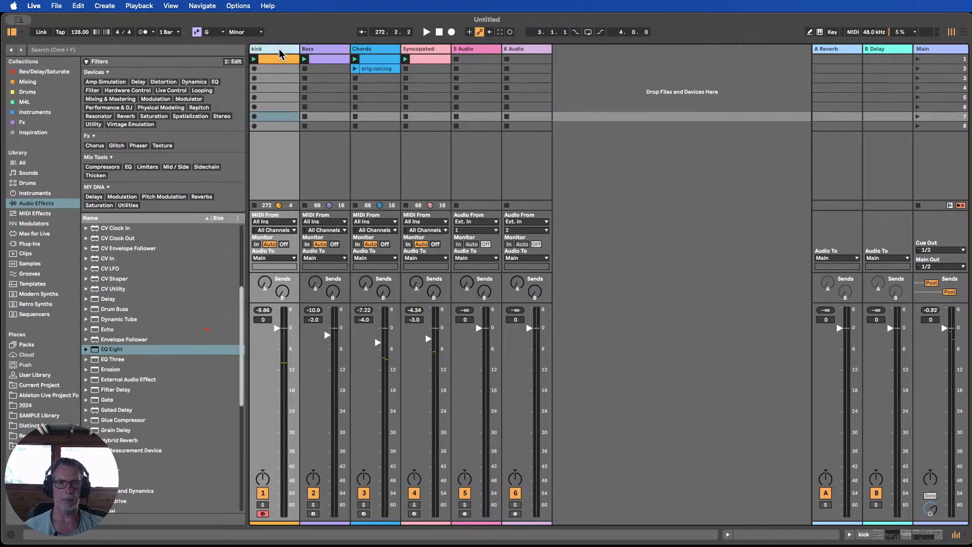
right_click(278, 57)
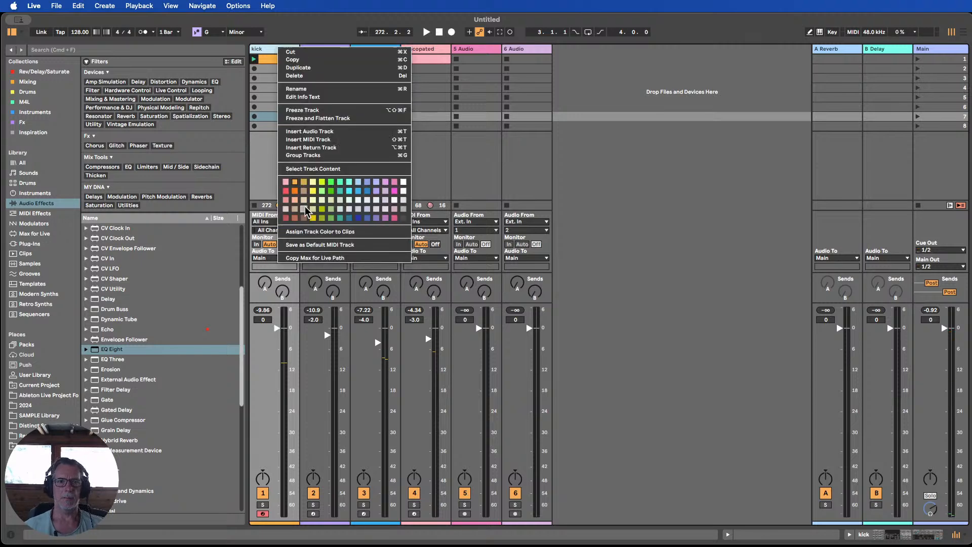
click(287, 192)
right_click(273, 51)
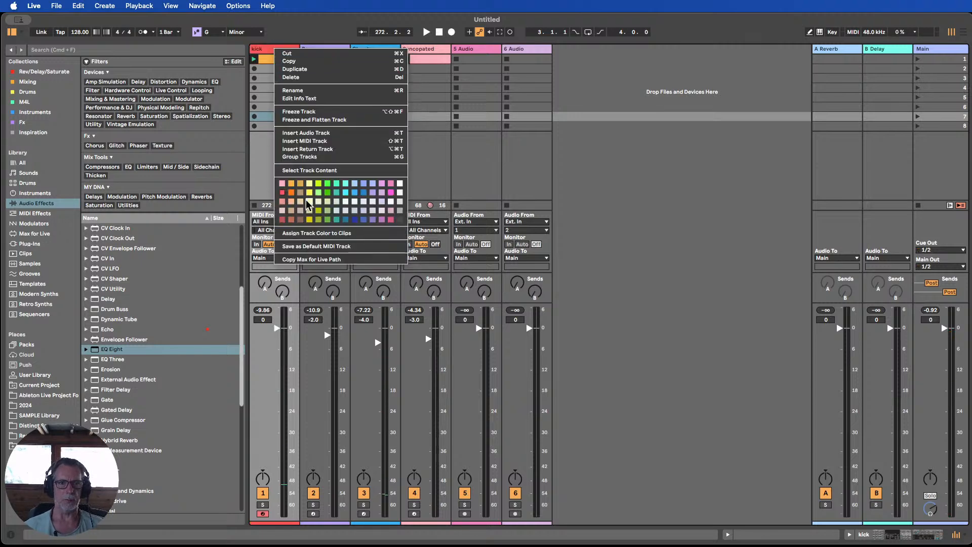
click(320, 233)
click(279, 70)
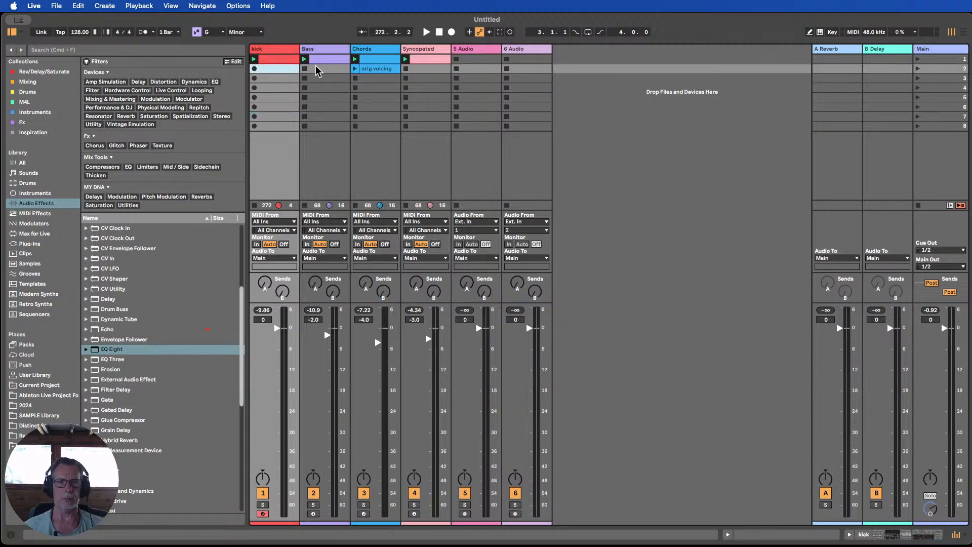
Color the Syncopated track cyan, assign that track color to its clip, and select the Bass clip.
click(325, 58)
click(432, 49)
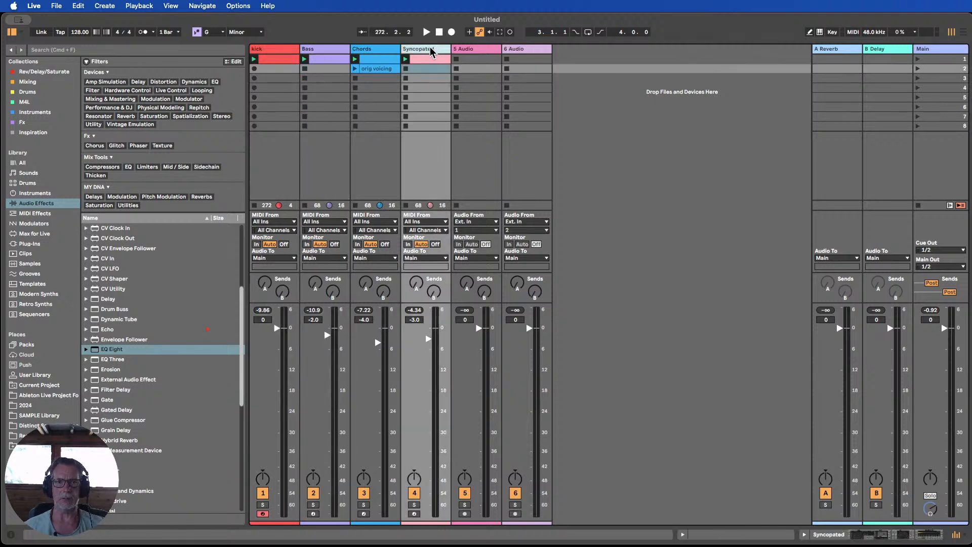
right_click(430, 48)
click(503, 194)
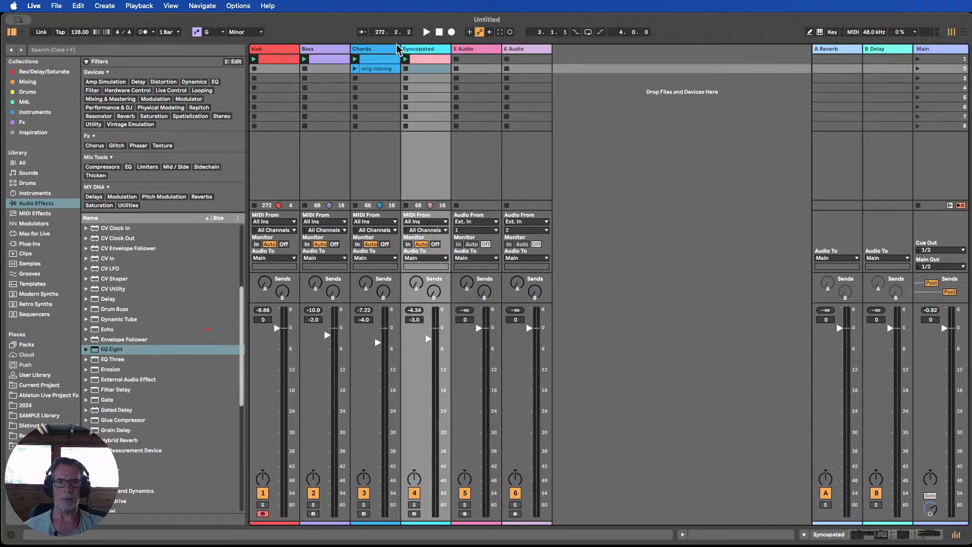
right_click(424, 50)
click(473, 234)
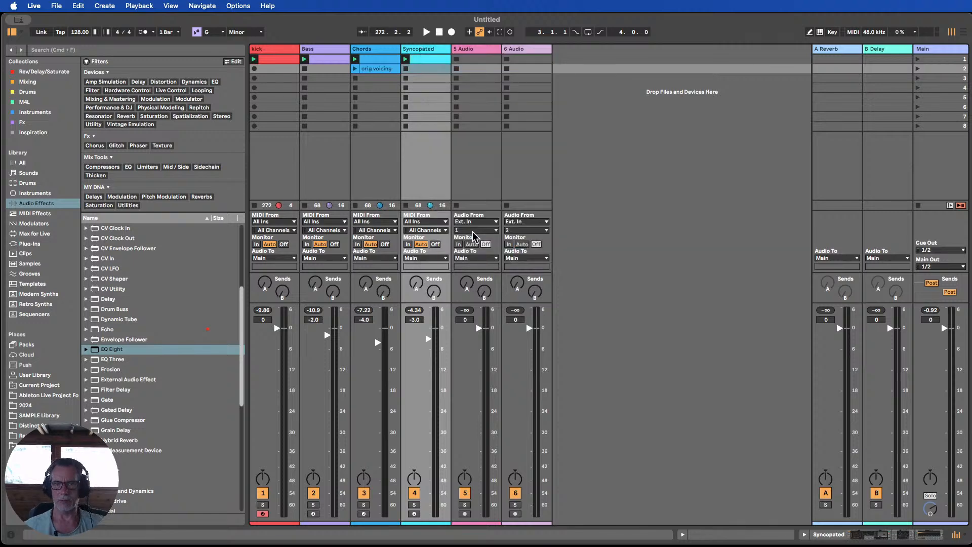
click(337, 59)
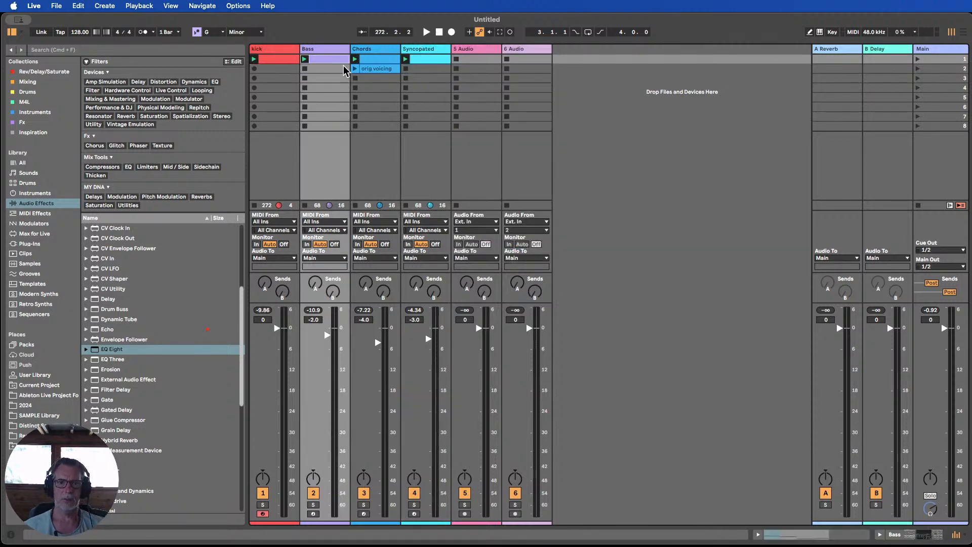
Inspect the Bass clip's notes, including the fourth-bar C1 notes and the deactivated notes above them.
double_click(324, 58)
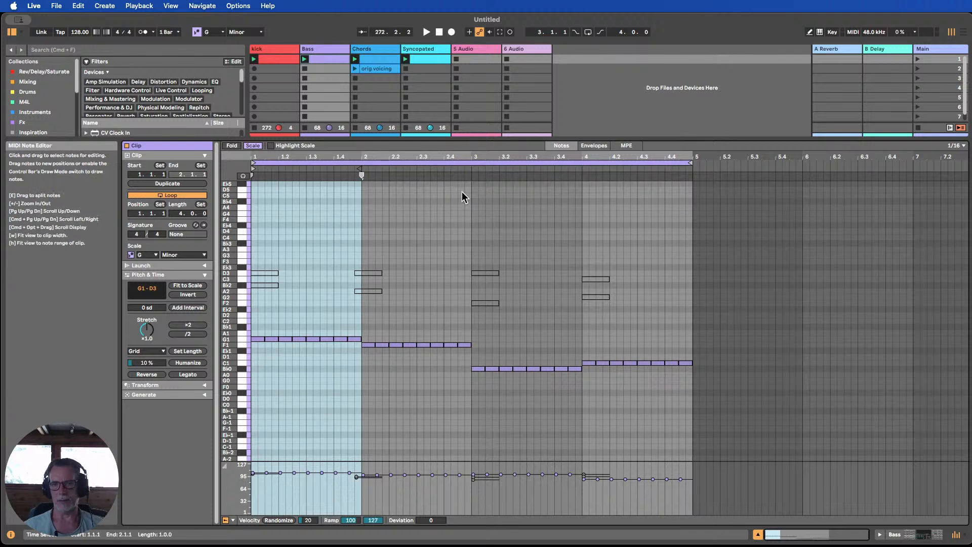
click(568, 405)
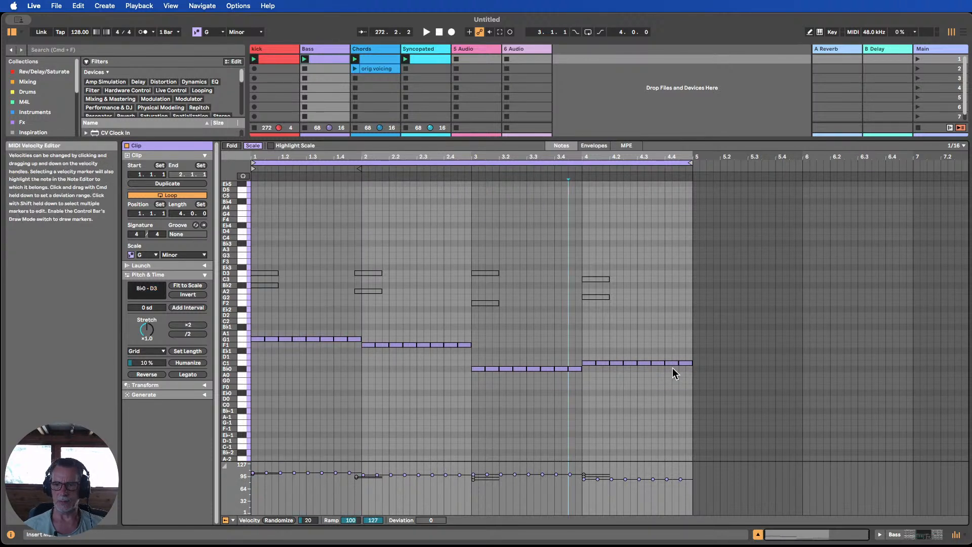
drag(690, 382, 588, 336)
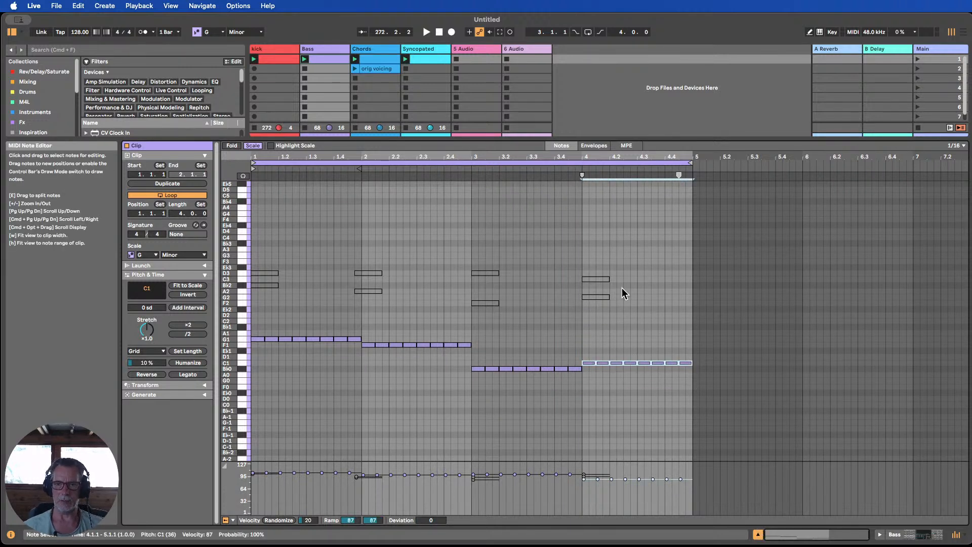
drag(627, 301, 576, 261)
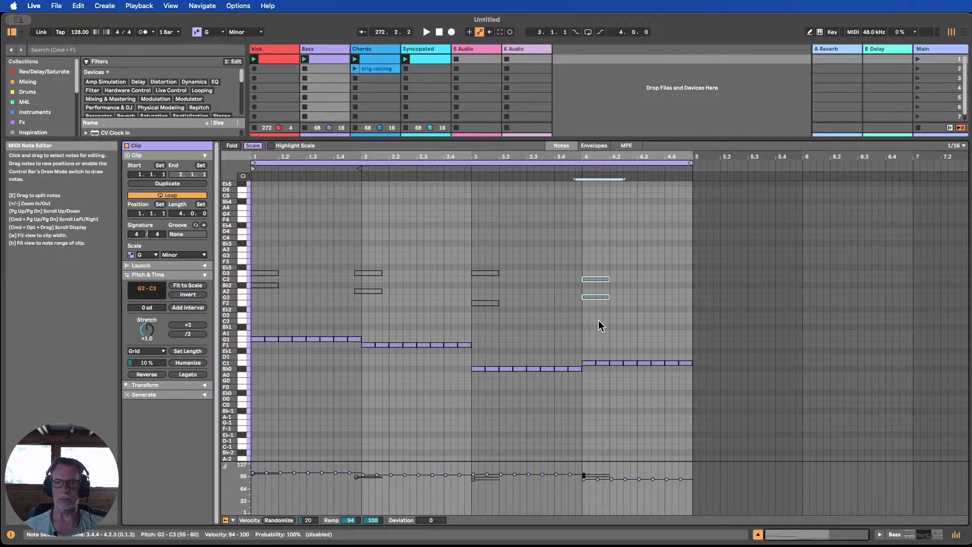
click(622, 320)
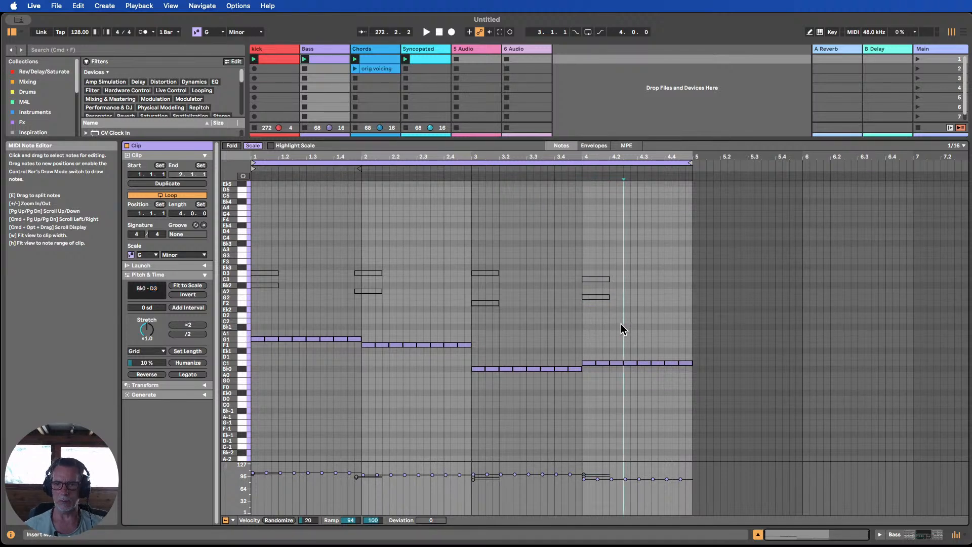
click(758, 535)
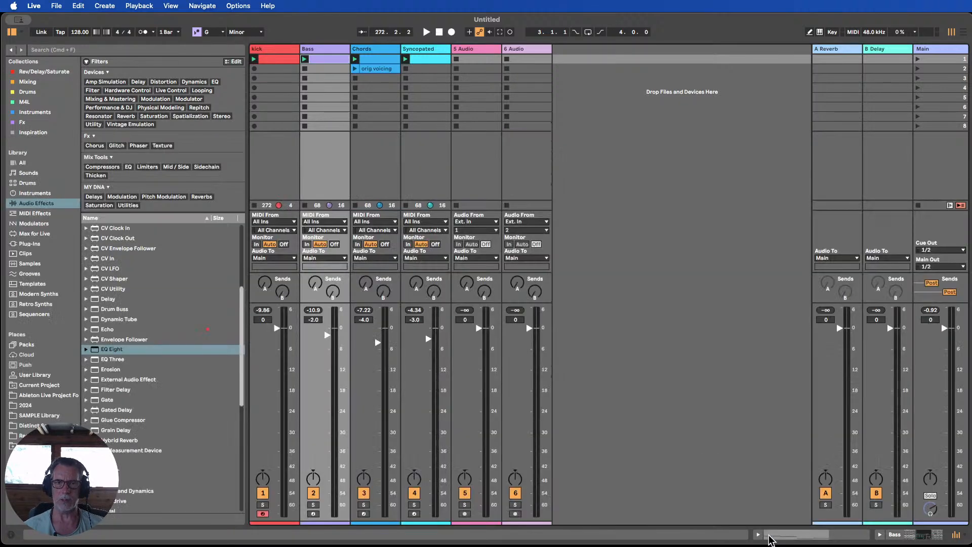
Move the orig voicing clip on the Chords track down to the seventh scene.
click(380, 71)
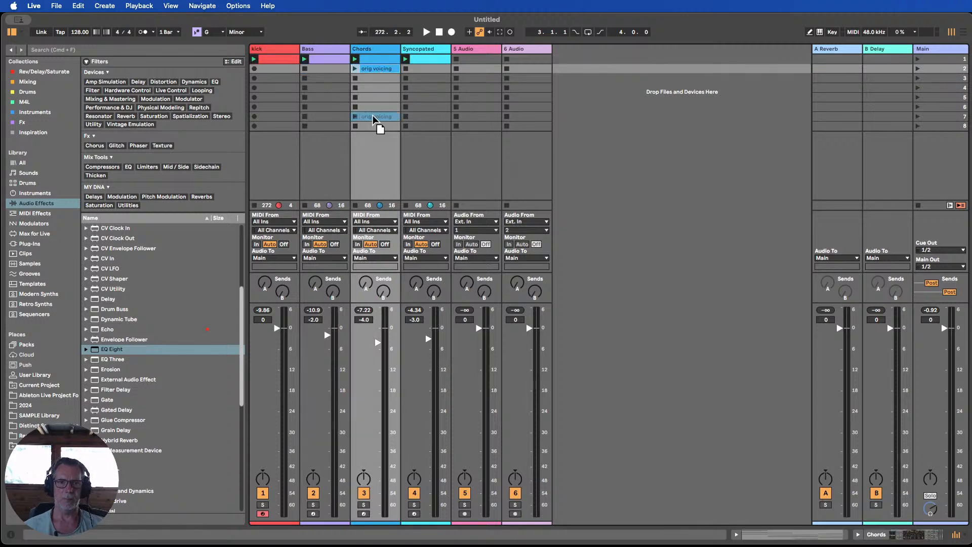
drag(372, 118, 375, 119)
click(433, 48)
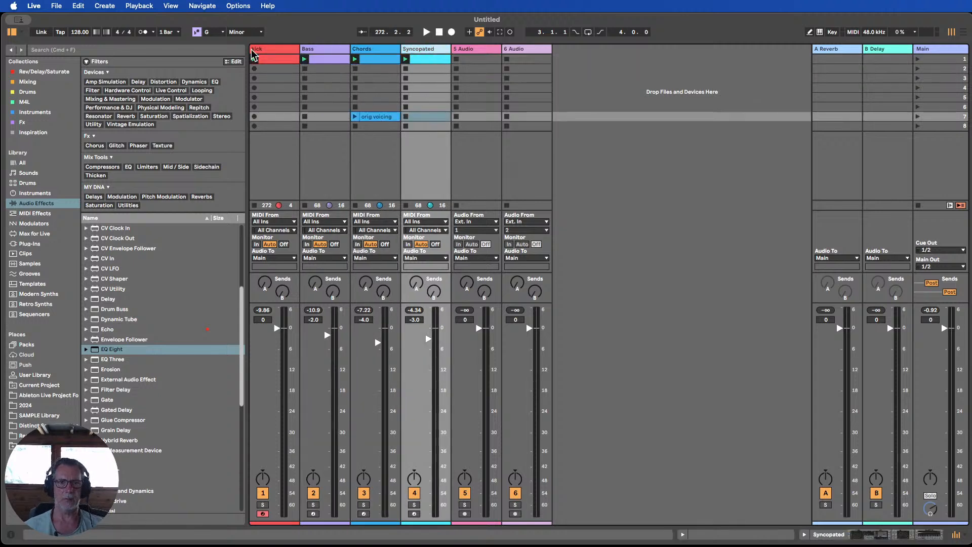
Insert a MIDI track after the kick track and create an empty one-bar clip in its first slot.
click(282, 53)
key(super+shift+t)
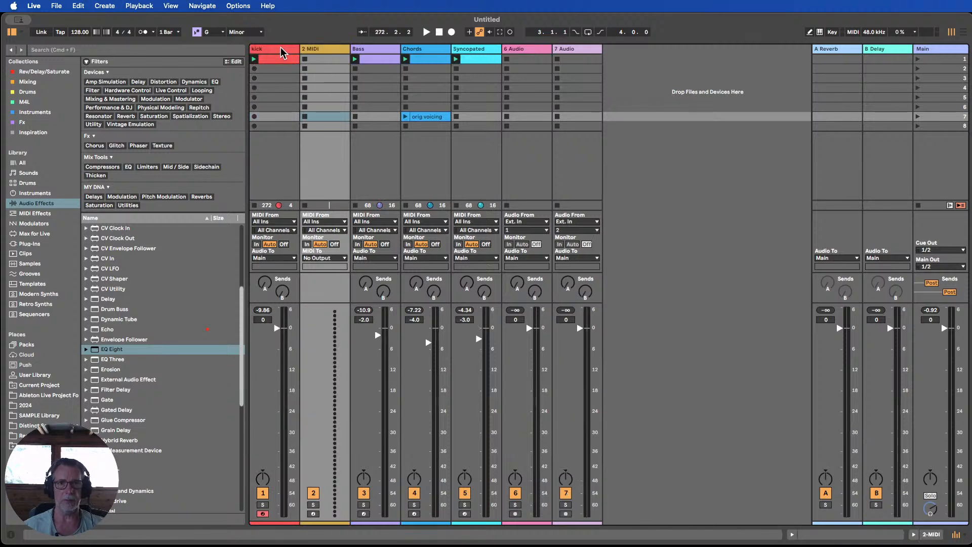
click(324, 59)
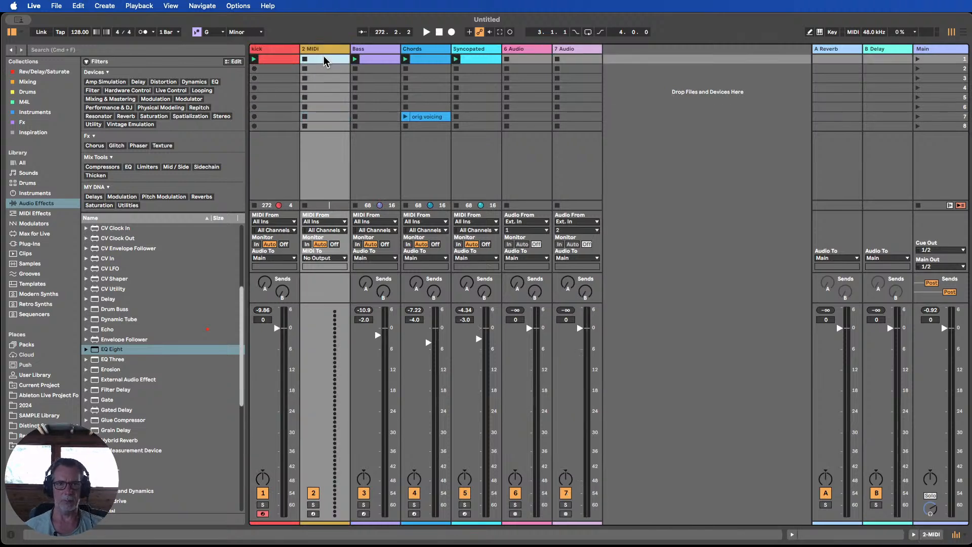
double_click(324, 59)
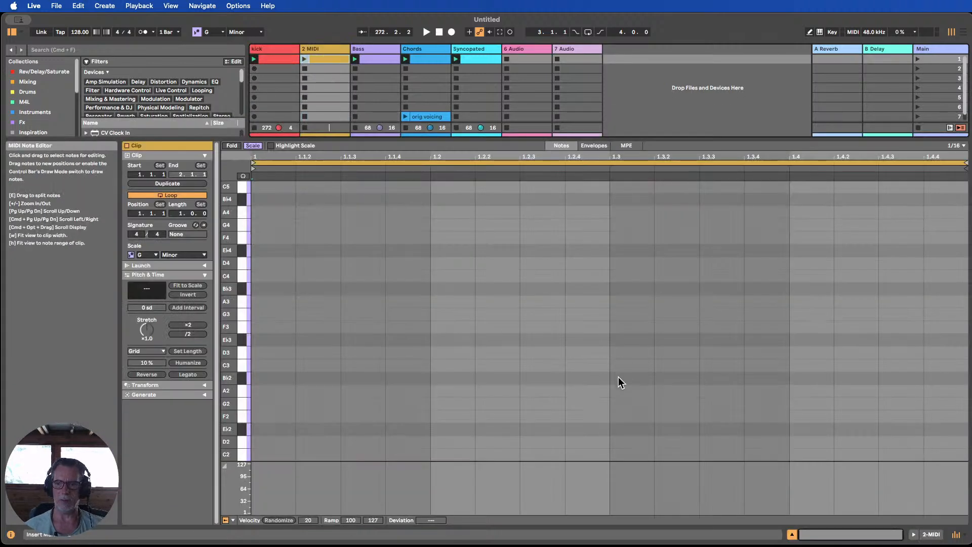
Draw sixteenth-note C3 notes on the four offbeats of the new clip, at 1.1.3, 1.2.3, 1.3.3 and 1.4.3.
key(b)
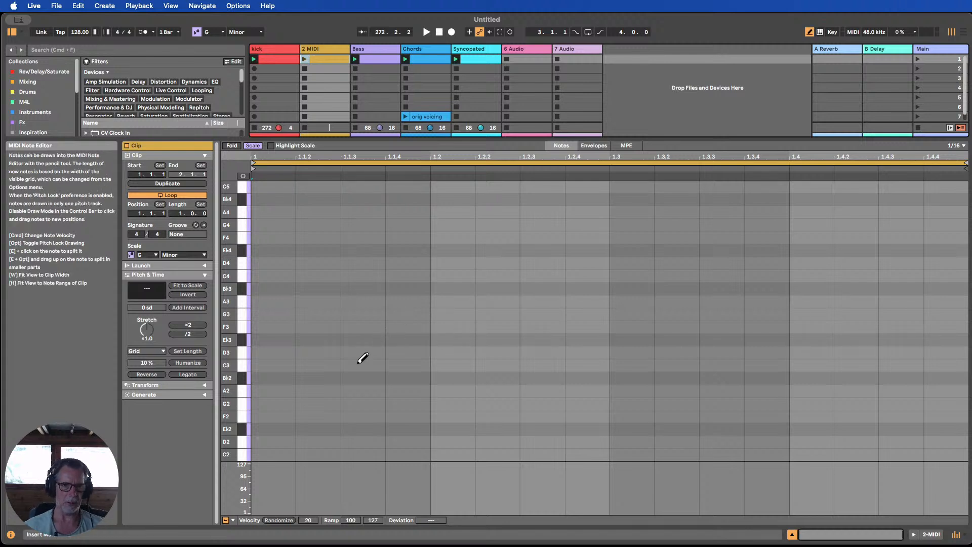
click(363, 365)
click(541, 365)
click(722, 365)
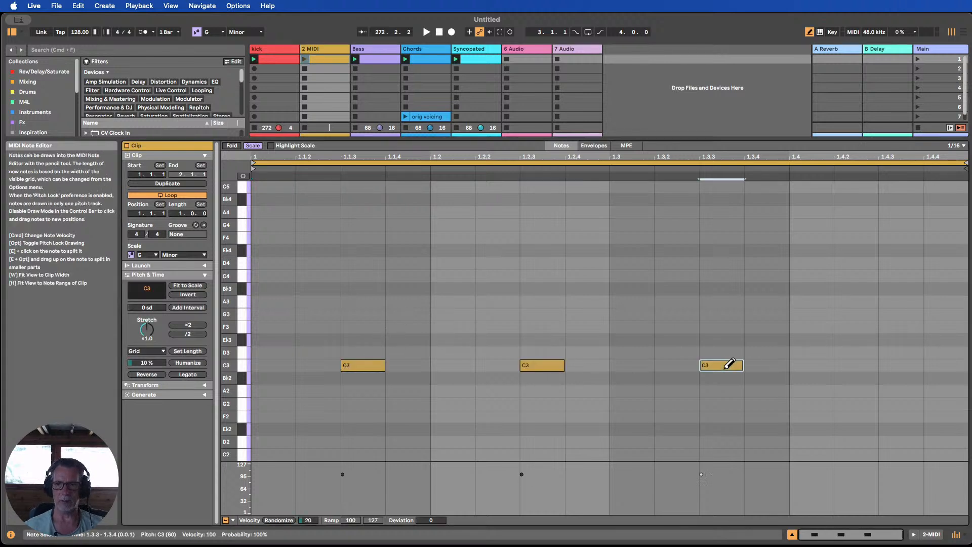
click(912, 366)
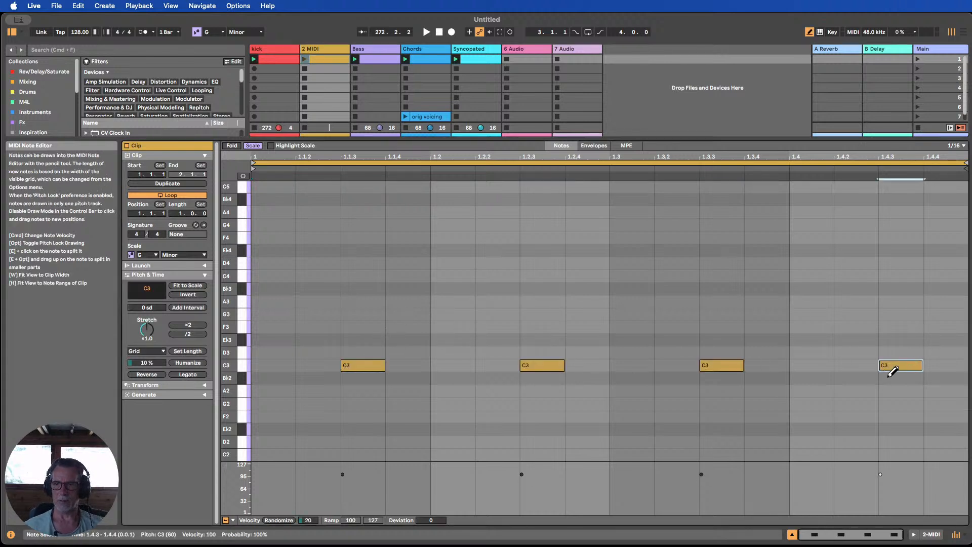
Load the Operator instrument onto the new MIDI track.
click(914, 535)
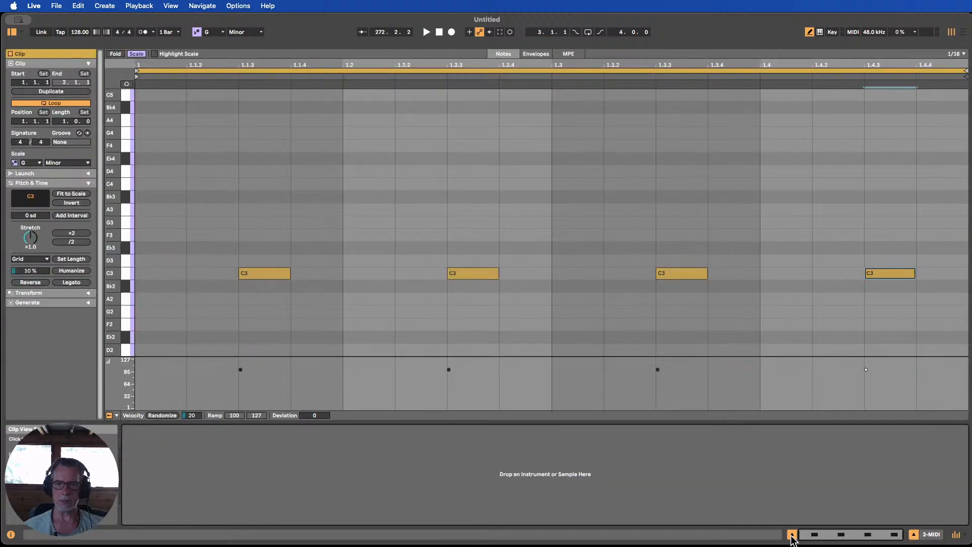
click(792, 535)
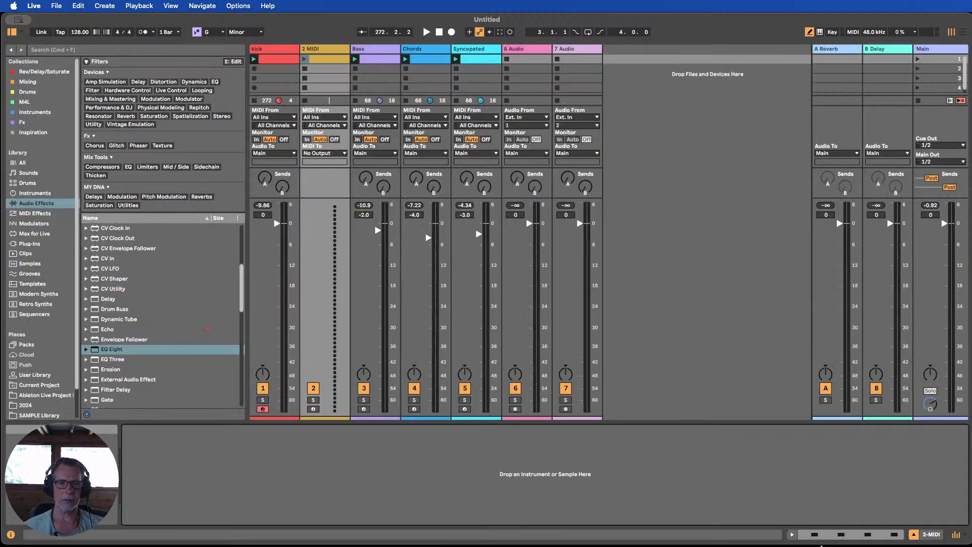
click(28, 194)
scroll(127, 276, down, 2)
click(118, 272)
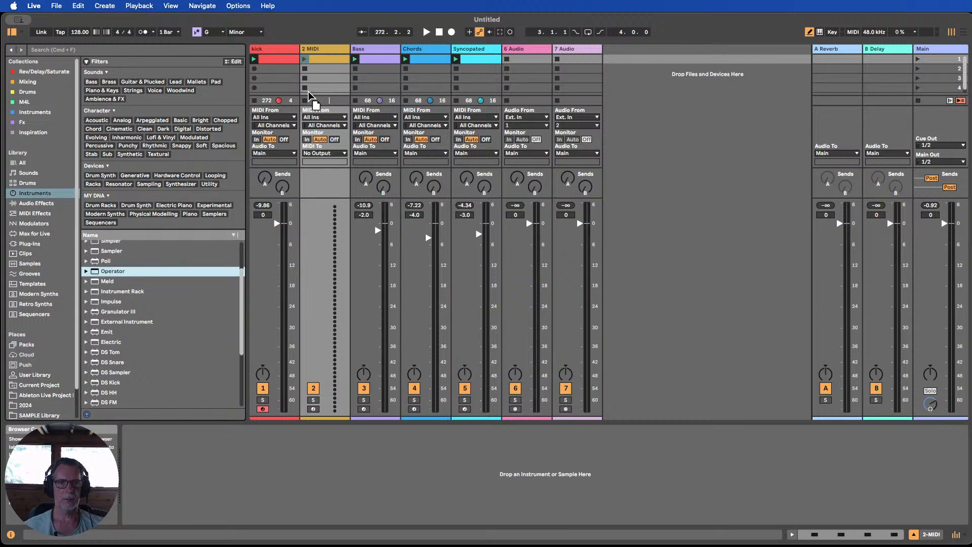
drag(308, 93, 312, 77)
Color the new Operator track yellow and assign that track color to its clip.
right_click(327, 49)
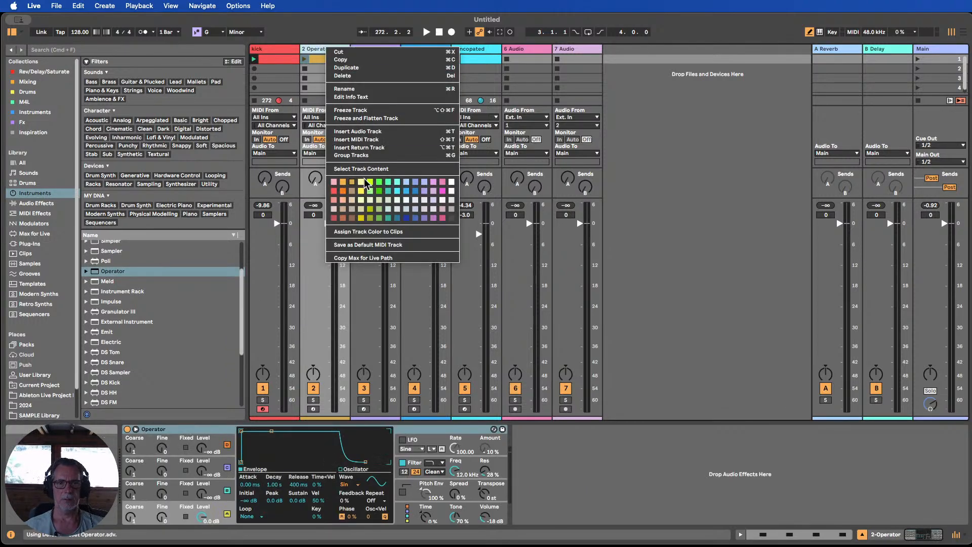
click(365, 193)
right_click(336, 50)
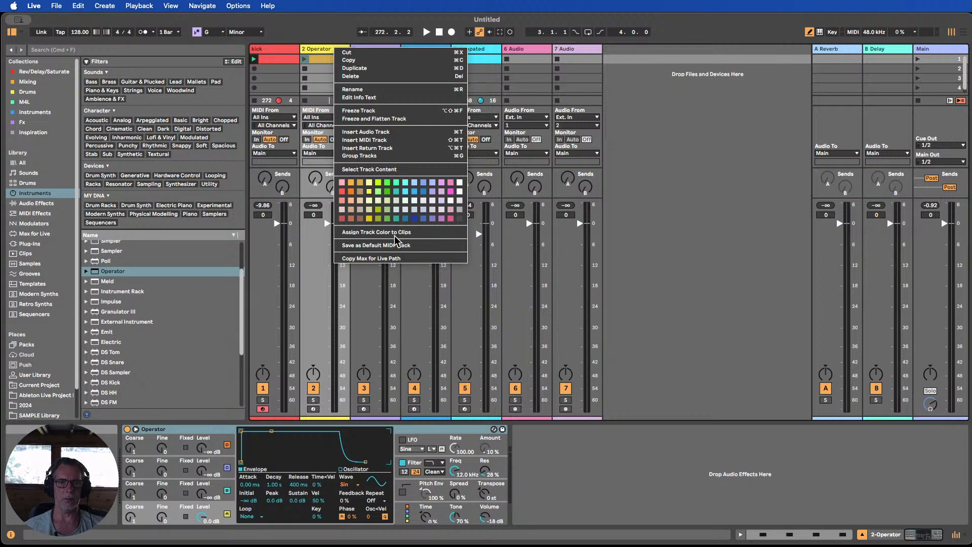
click(395, 233)
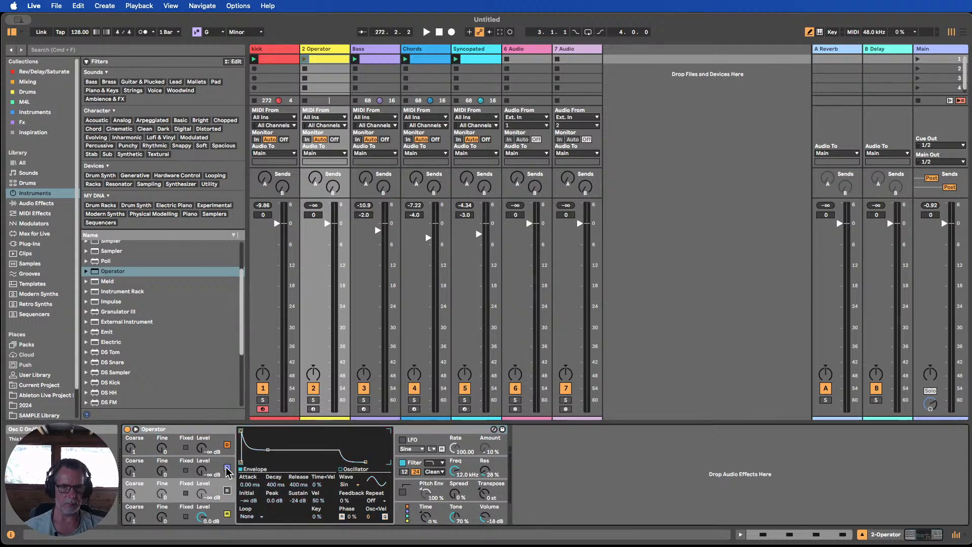
Examine Operator's oscillators and the waveform choices available for oscillator A.
click(227, 468)
click(218, 508)
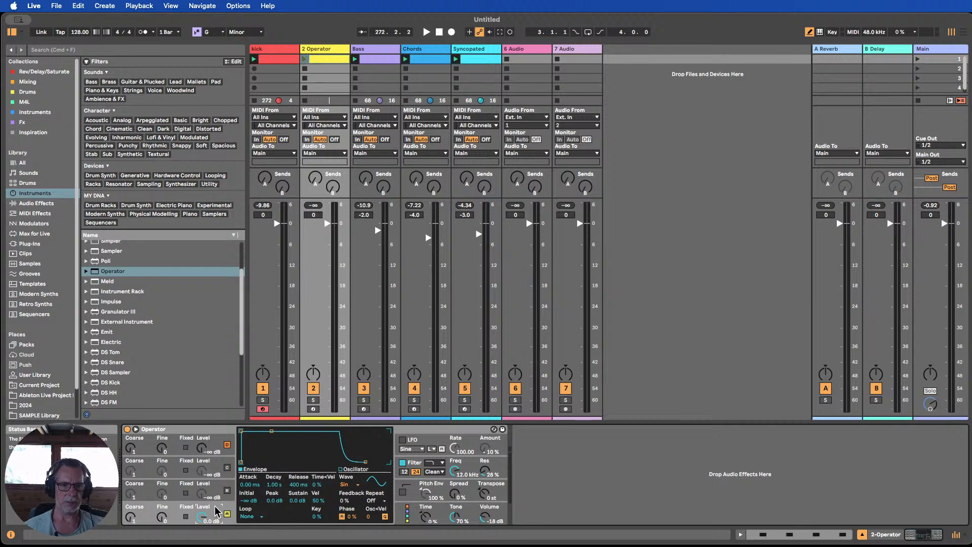
click(348, 486)
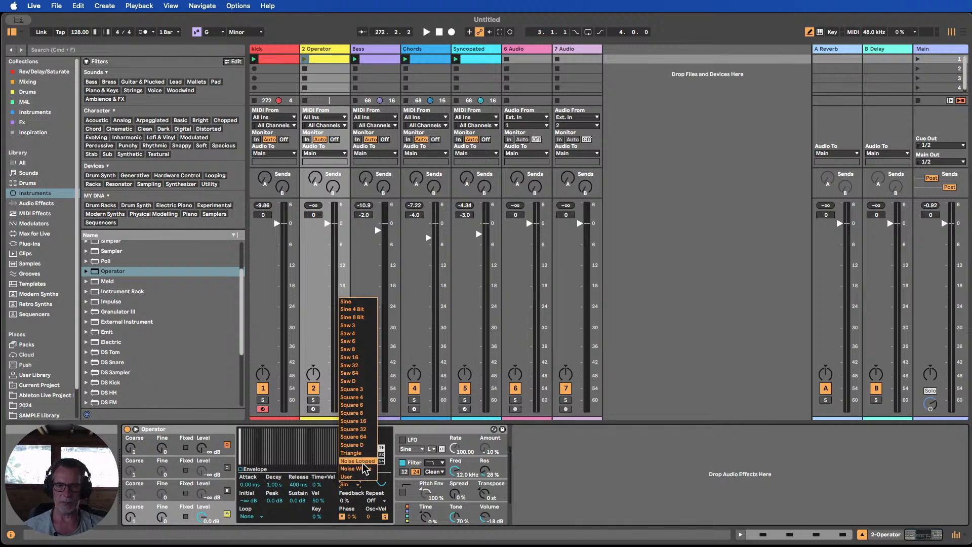
click(326, 75)
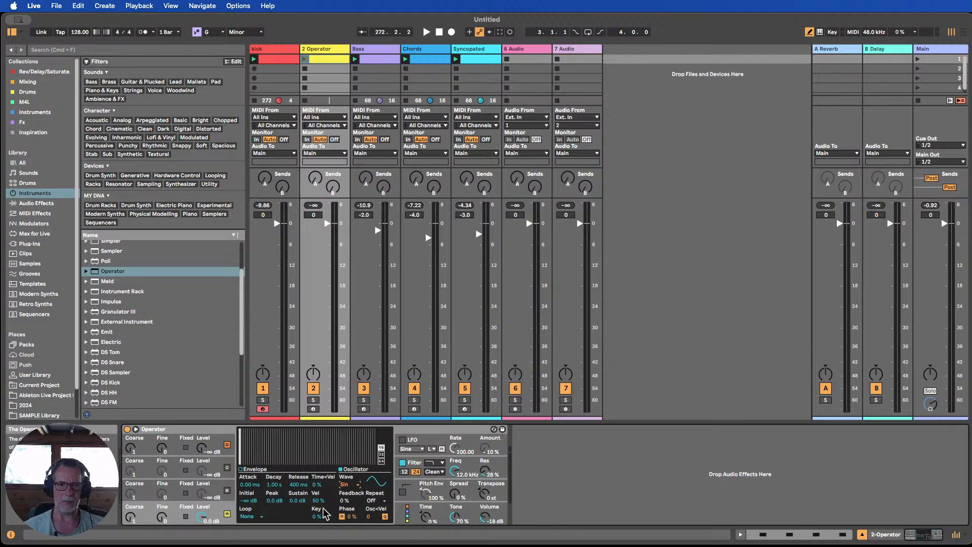
click(351, 486)
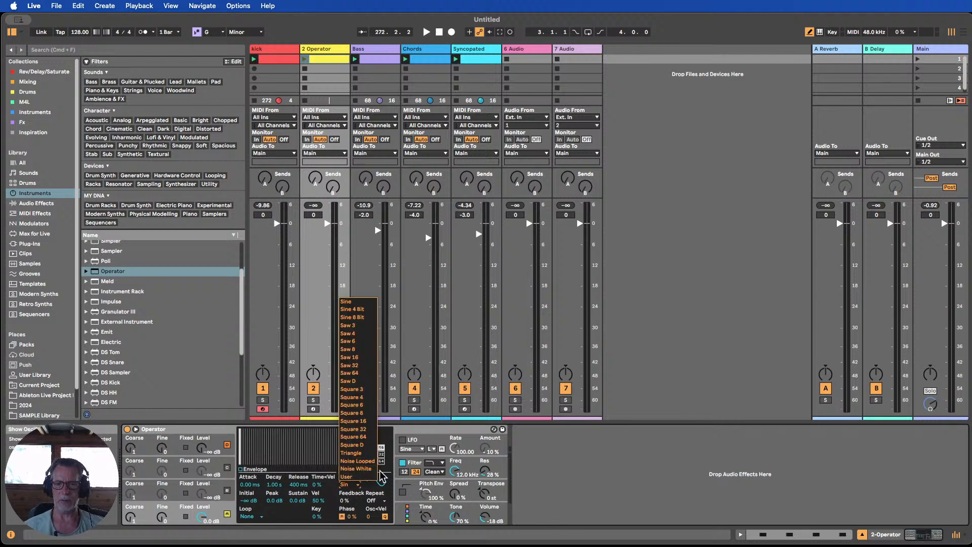
click(555, 492)
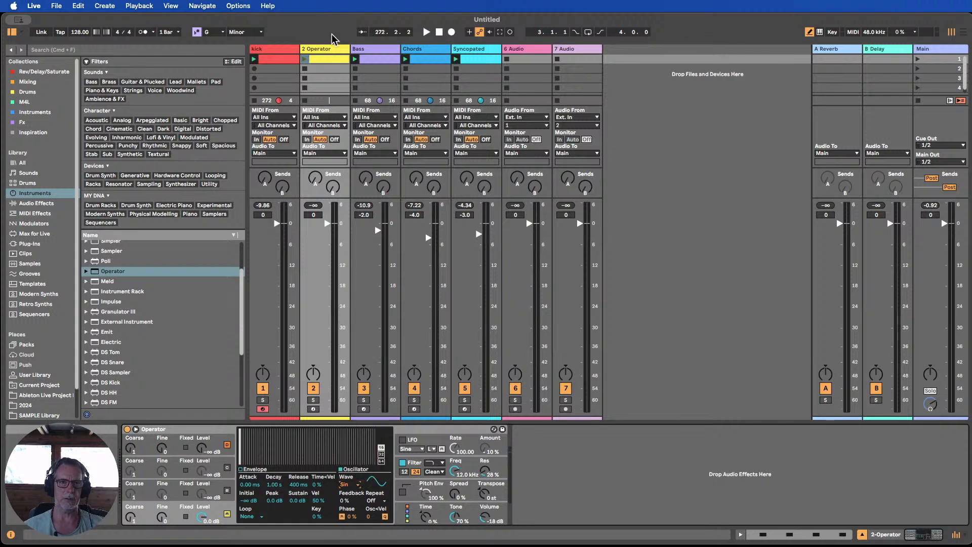
Launch the Operator track's clip and mute the Bass, Chords and Syncopated tracks.
click(304, 60)
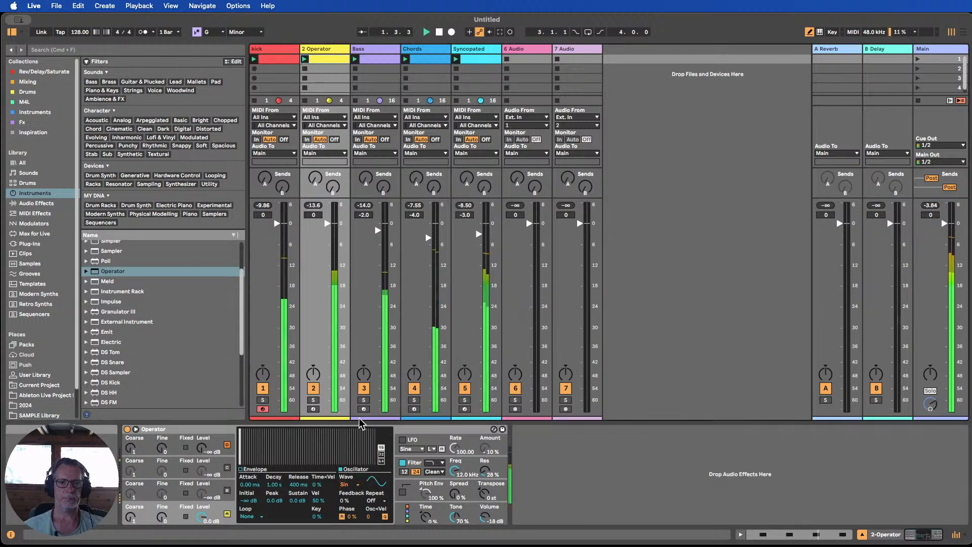
click(363, 389)
click(414, 389)
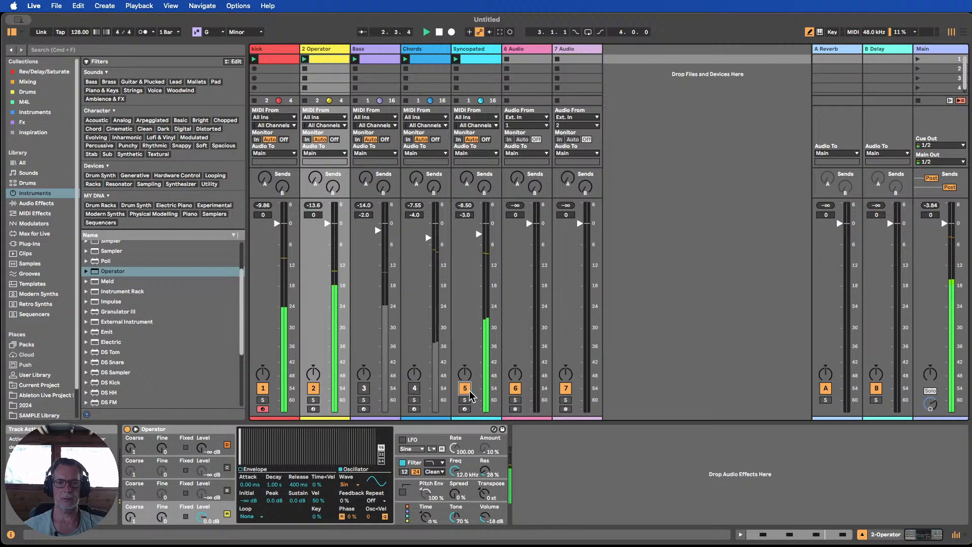
click(464, 389)
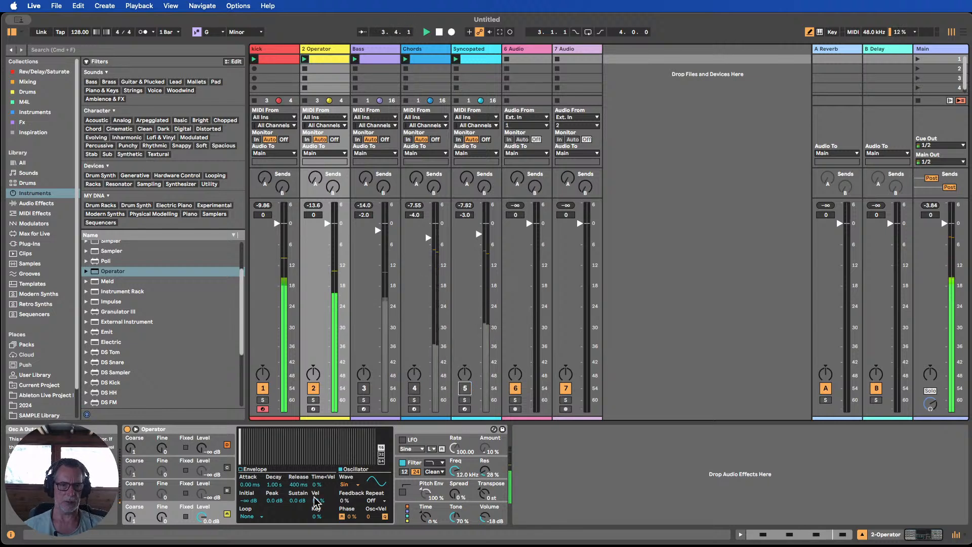
Set the waveform of Operator's oscillator A to Noise Looped.
click(360, 485)
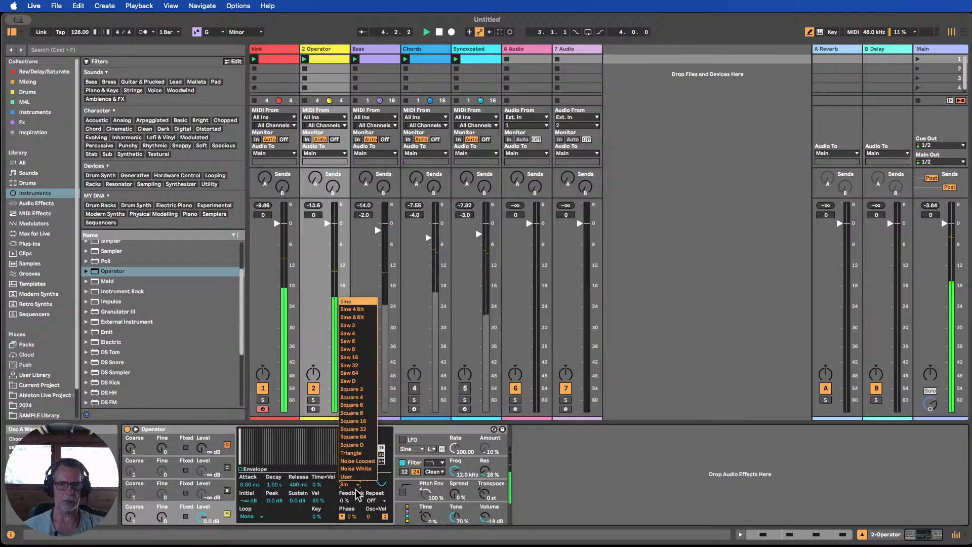
click(361, 462)
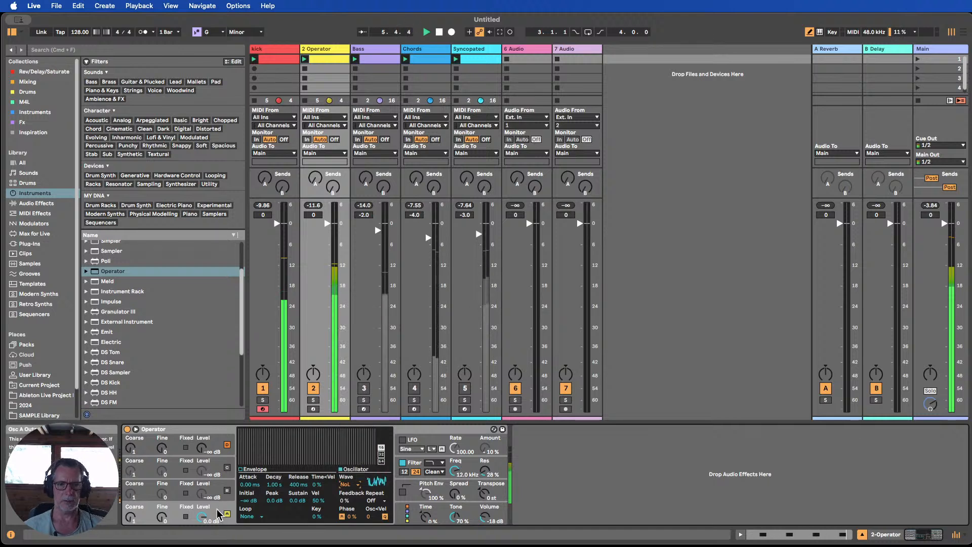
Set oscillator A's volume envelope to a sustain of -inf dB and a decay of about 317 ms.
click(241, 470)
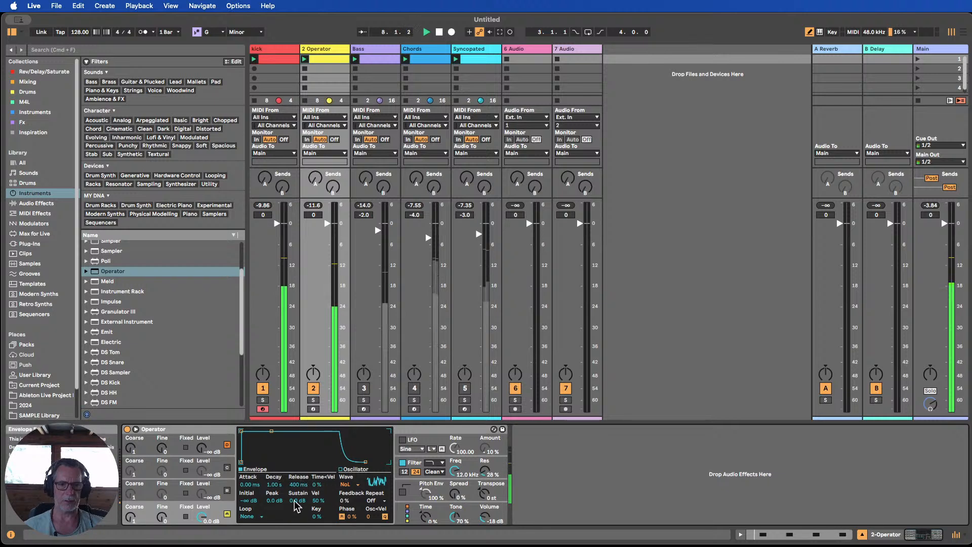
drag(298, 500, 313, 540)
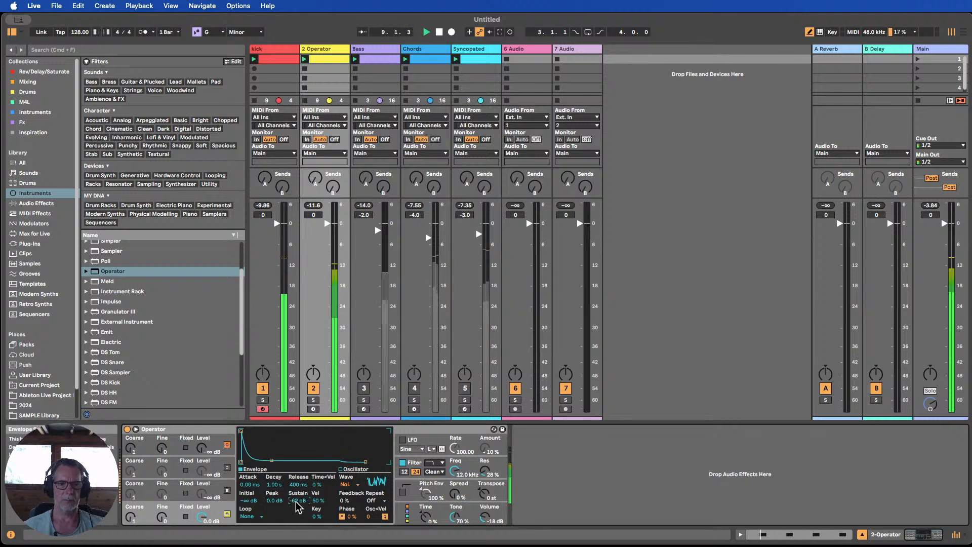
drag(293, 501, 292, 527)
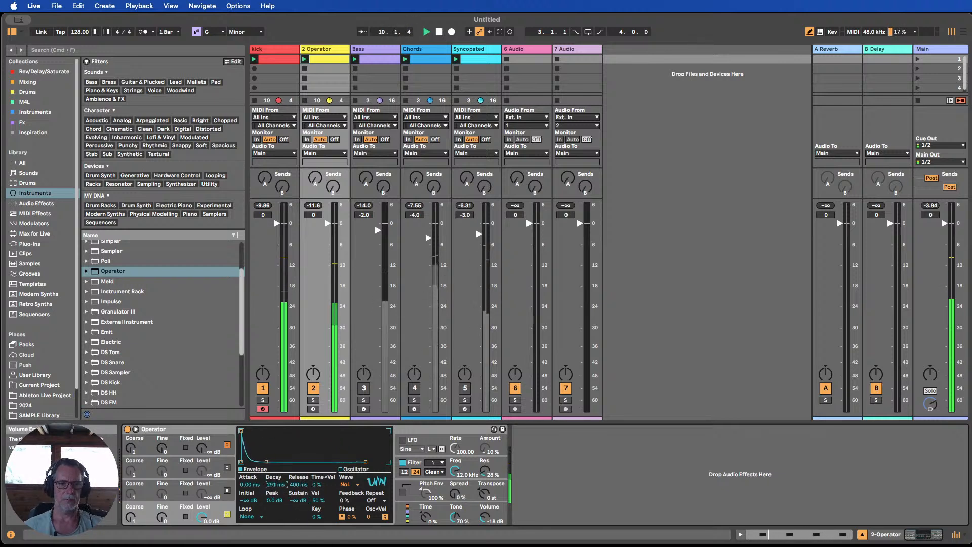
drag(276, 485, 276, 482)
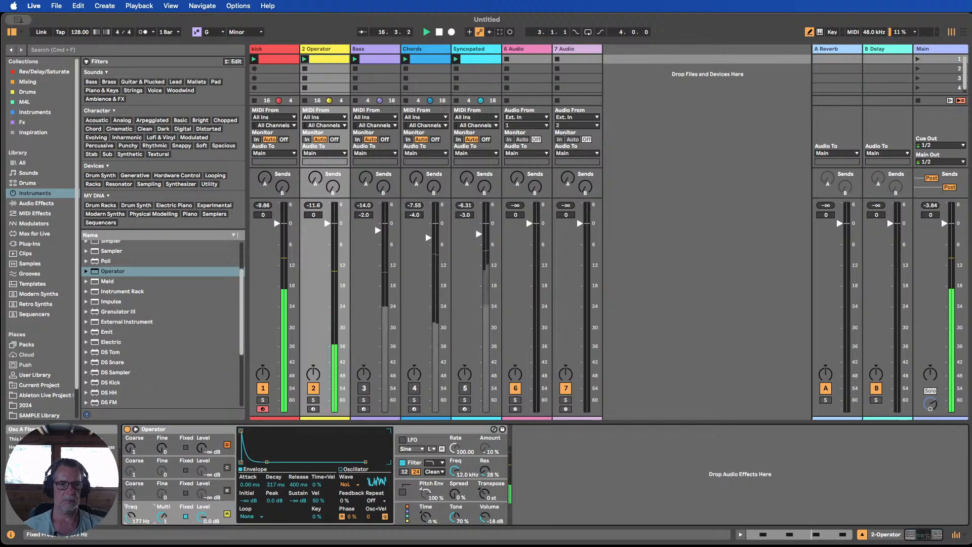
Raise oscillator A's fixed frequency to about 708 Hz.
drag(130, 516, 130, 511)
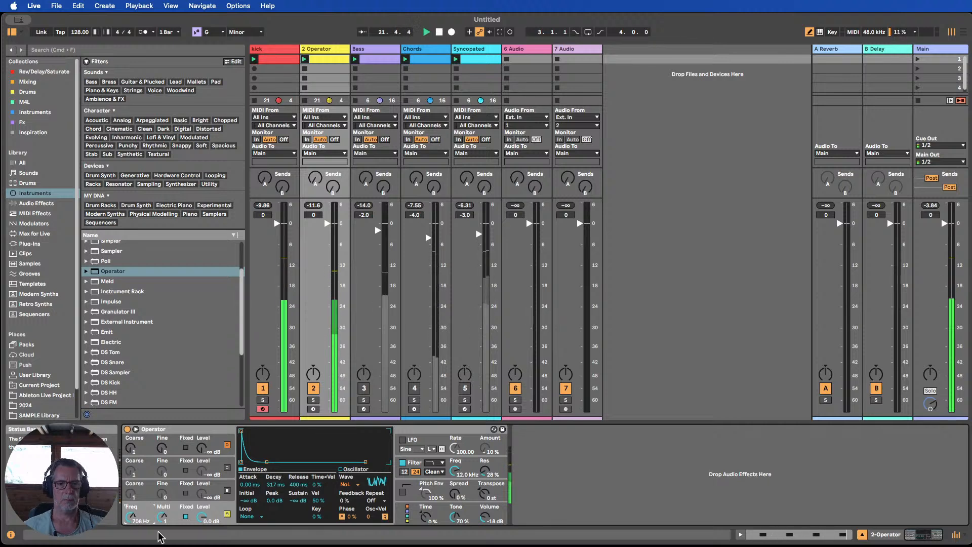
Raise Operator's filter frequency to about 18.5 kHz and its resonance to 60%.
drag(485, 472, 484, 469)
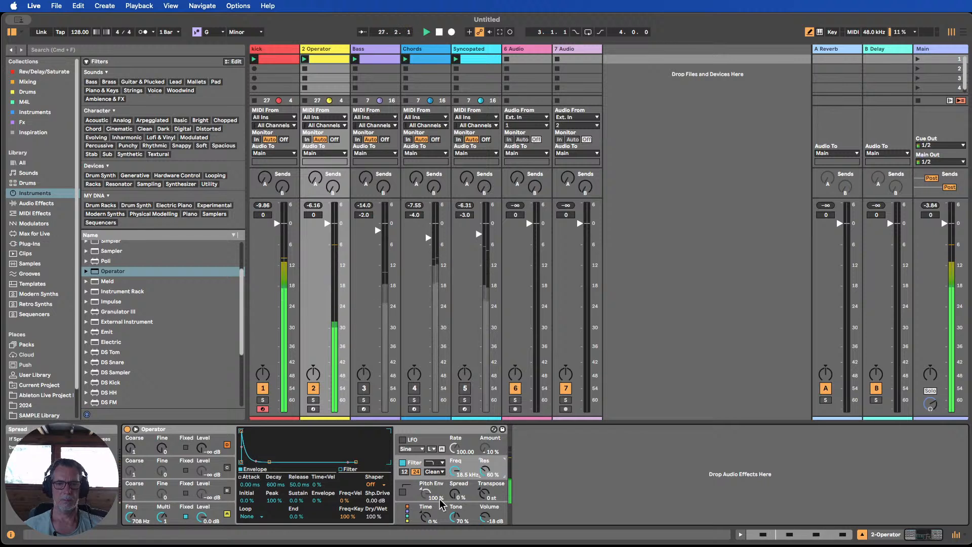
Turn on Operator's pitch envelope with an attack of about 7.31 ms, and unmute the Bass track.
click(403, 493)
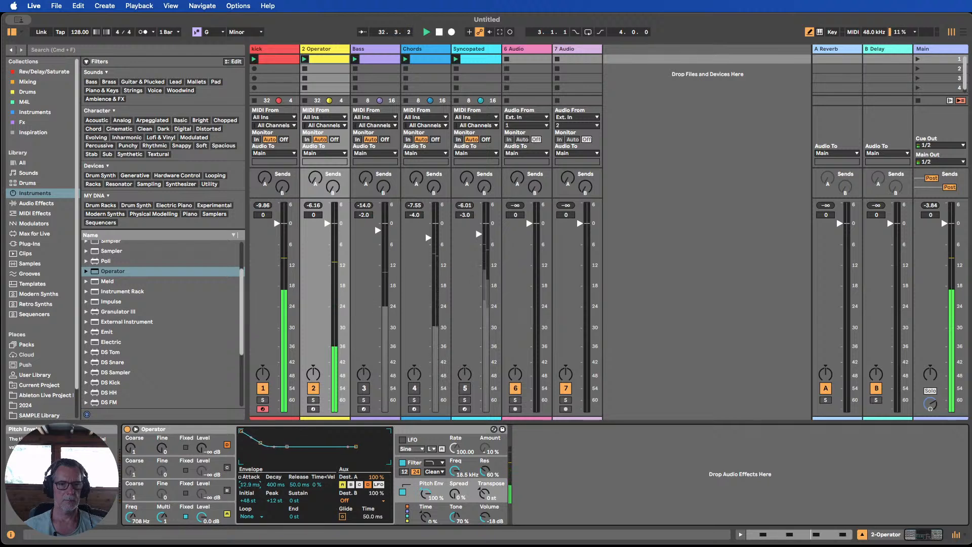
drag(250, 485, 250, 490)
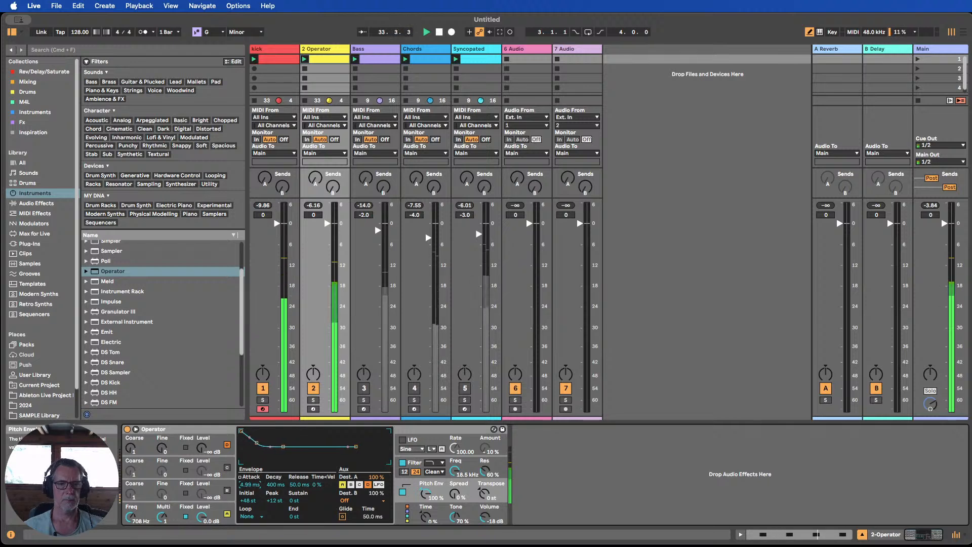
click(364, 389)
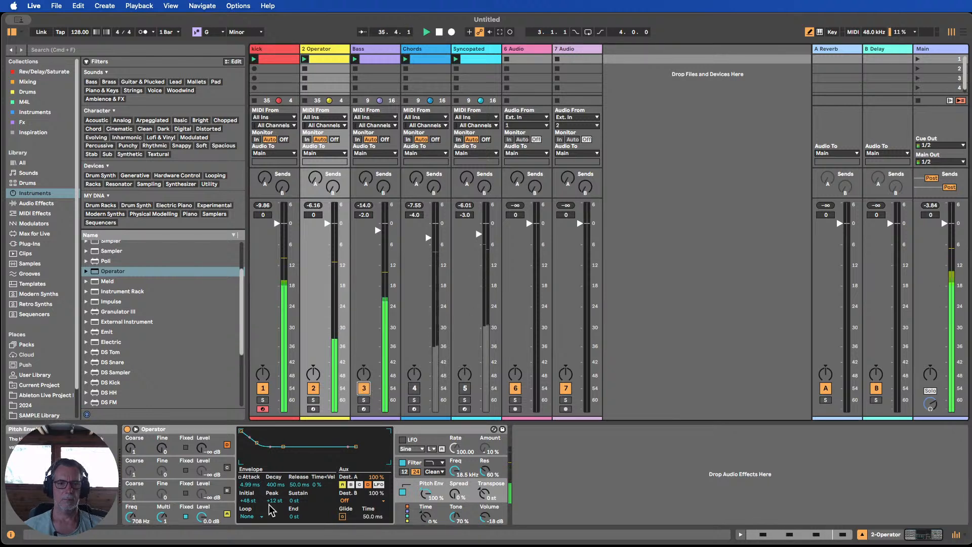
drag(251, 488, 251, 480)
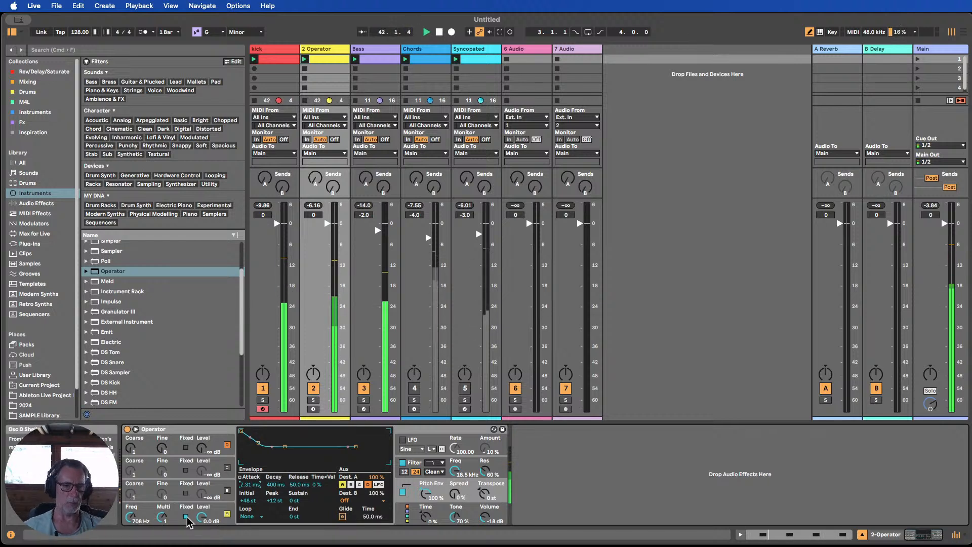
Change the waveform of Operator's oscillator A to Noise White.
click(207, 516)
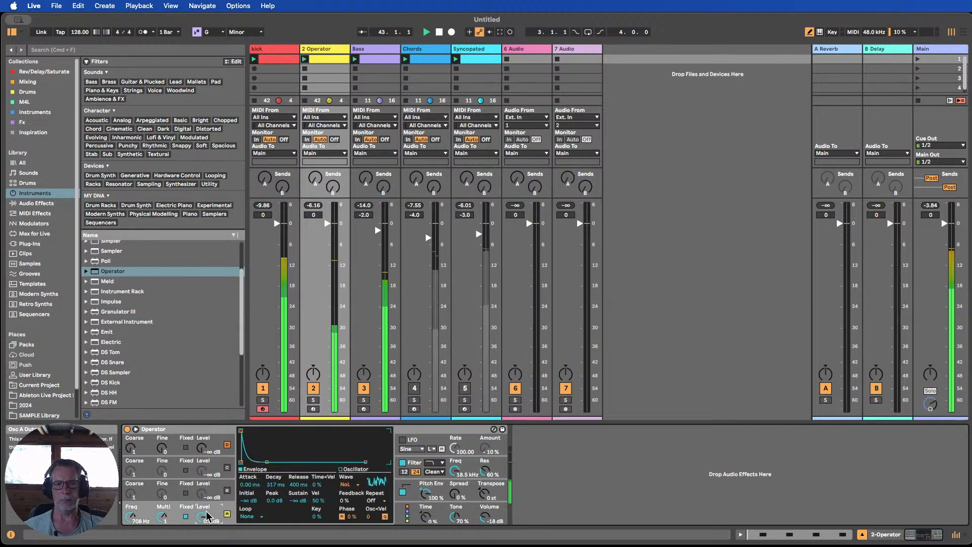
click(356, 484)
click(356, 470)
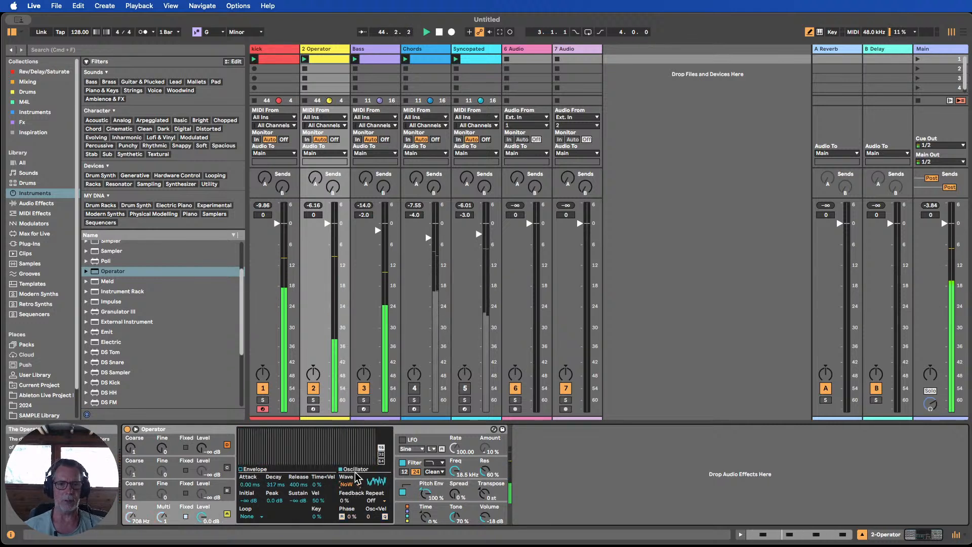
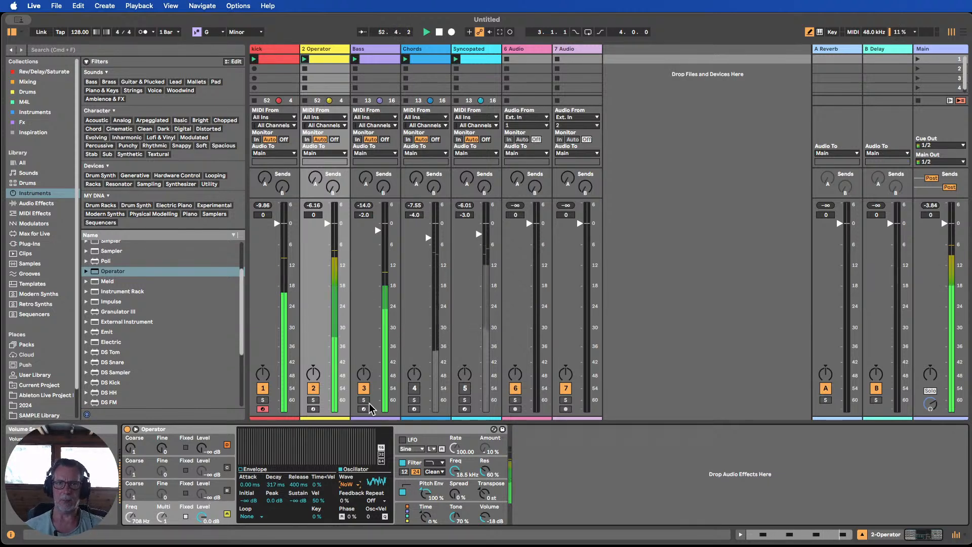
Audition all notes of the Operator clip transposed up to C5 and down to G2, finishing back on C3.
double_click(328, 63)
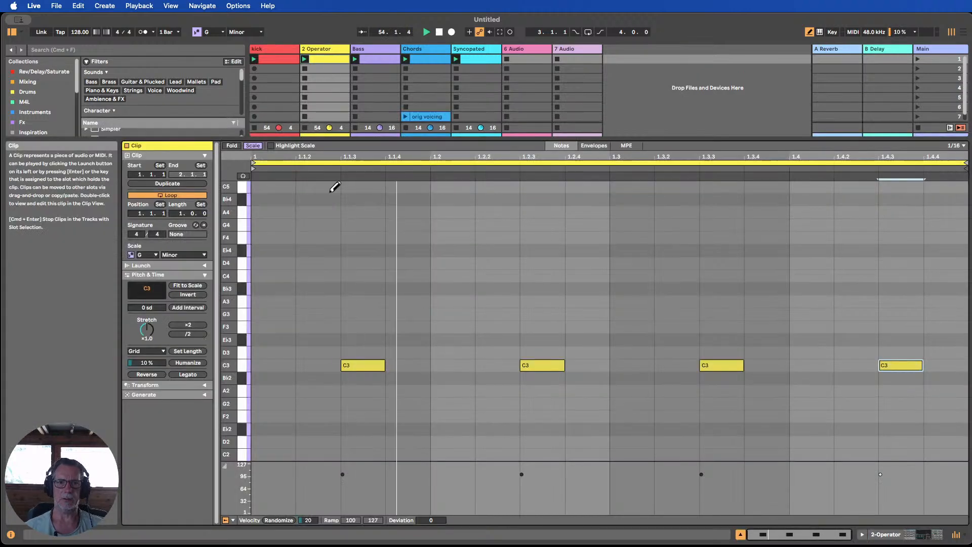
click(241, 365)
key(shift+Up)
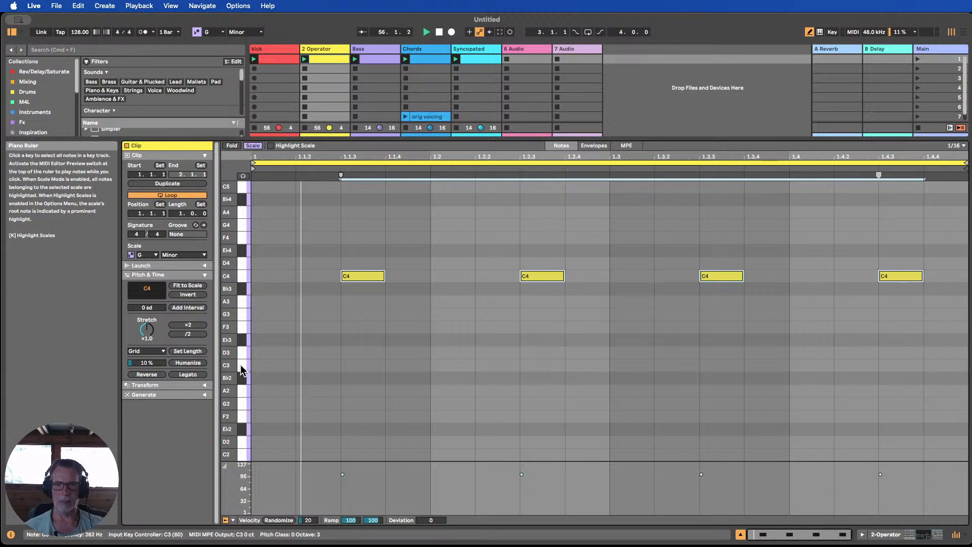
key(shift+Up)
key(shift+Down)
key(Down)
key(shift+Down)
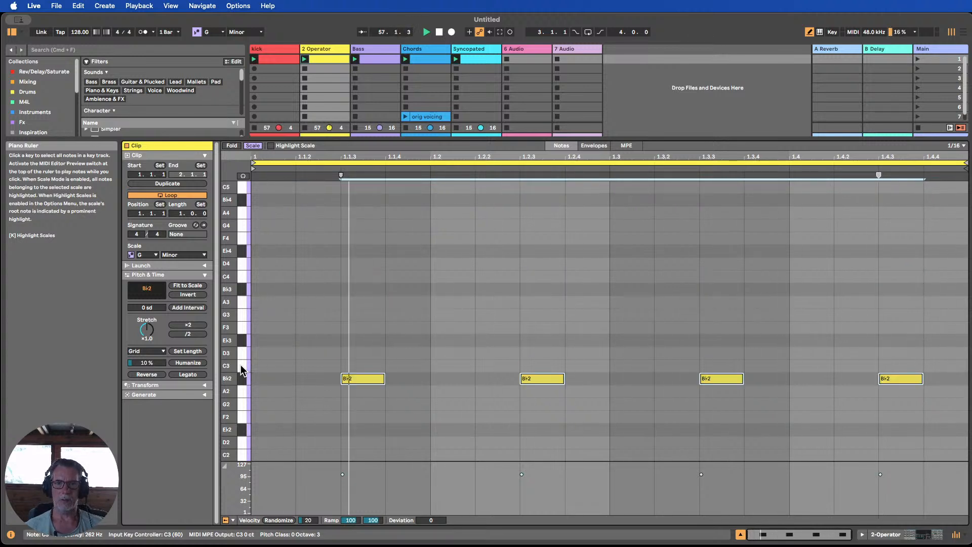
key(Down)
key(Down)
key(Up)
key(Up)
key(Up)
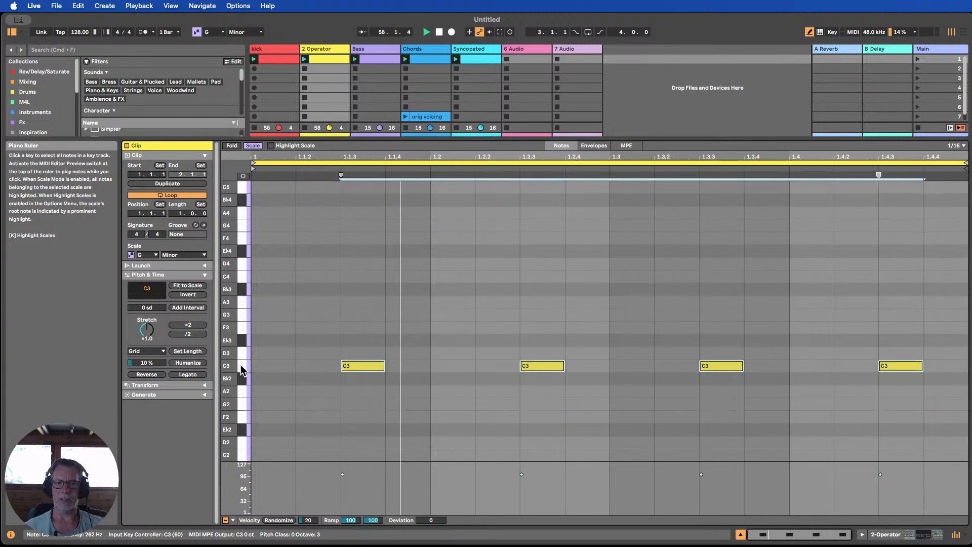
Return to the Operator device and switch oscillator A's waveform back to Noise Looped.
click(881, 535)
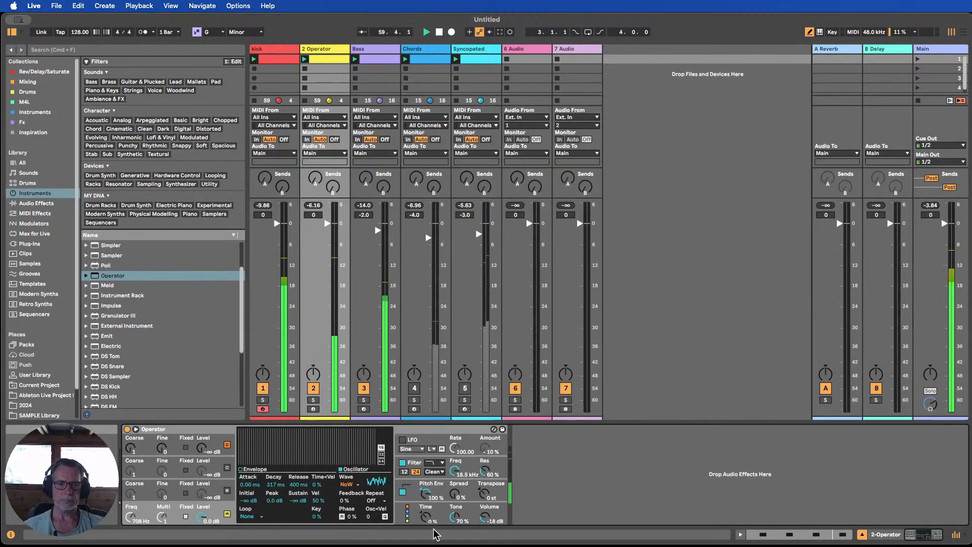
click(346, 489)
click(348, 478)
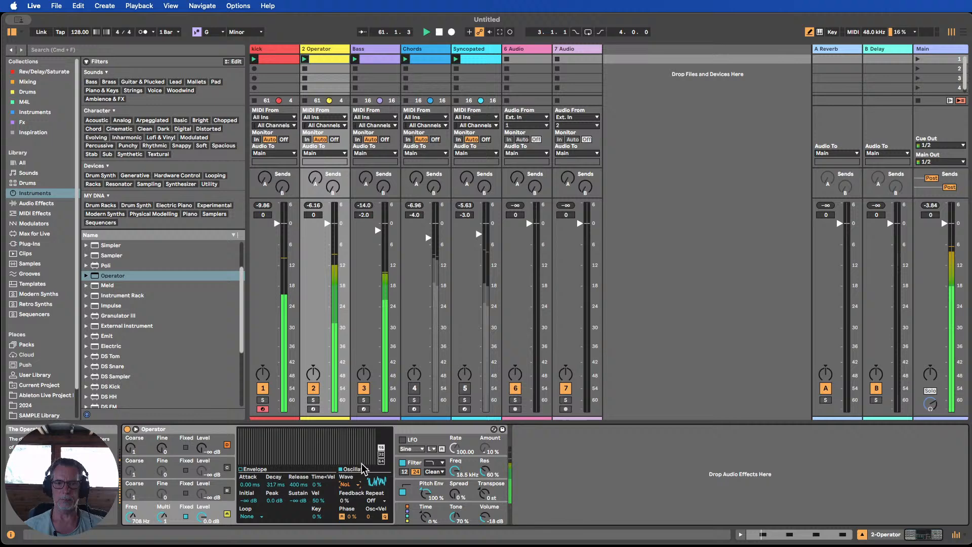
Transpose all notes of the Operator clip up by an octave and scale steps to F5 to audition the looped noise.
double_click(321, 59)
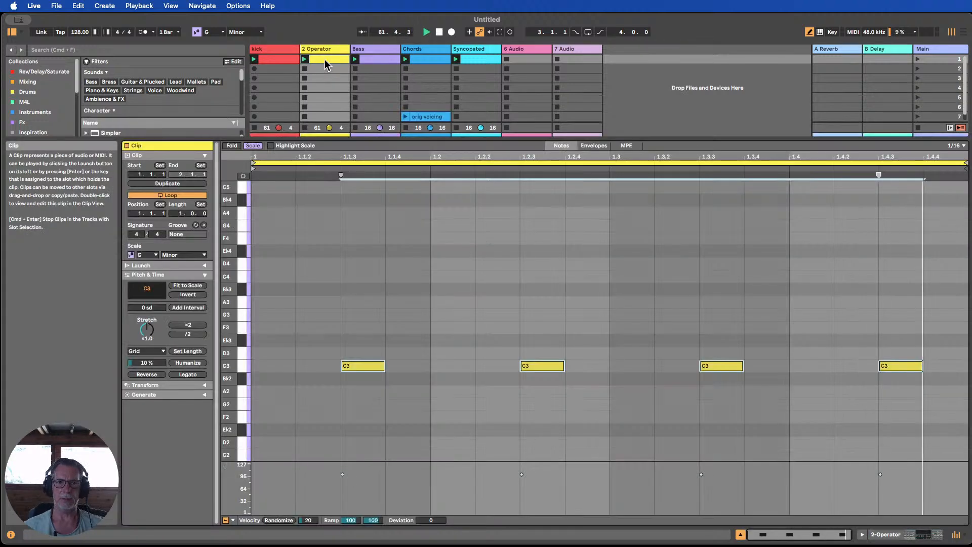
click(245, 367)
key(shift+Up)
key(Up)
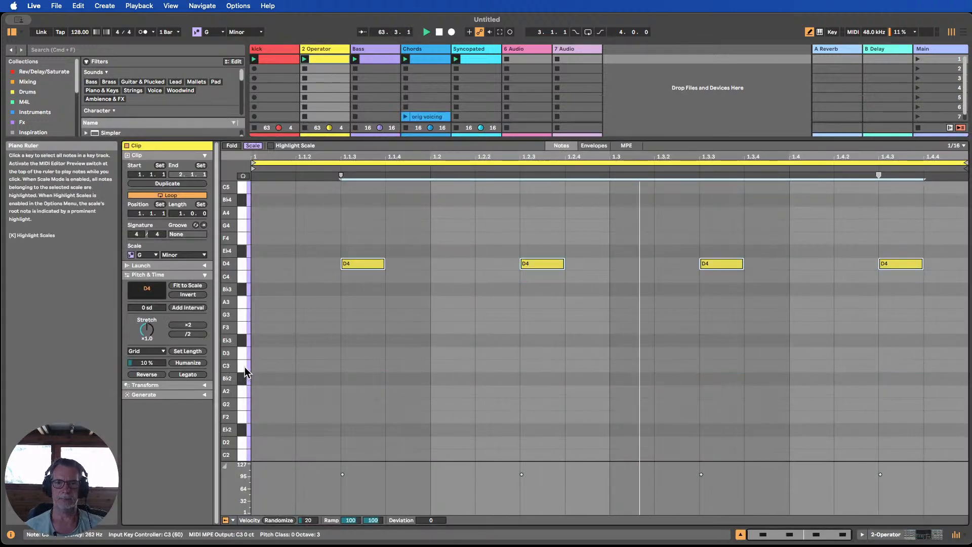
key(Up)
key(Up)
key(Up)
key(Up)
key(Up)
key(Up)
key(Up)
key(Up)
key(Up)
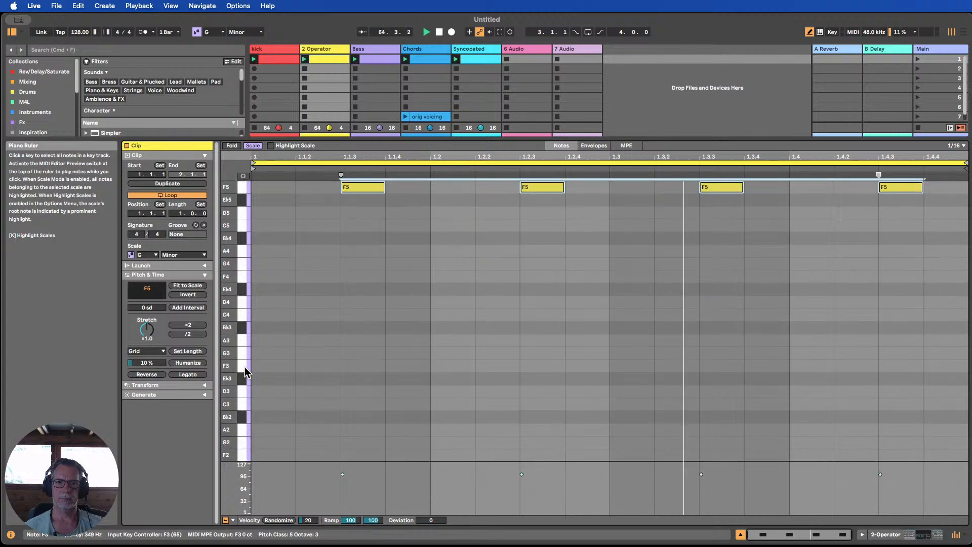
Lower the clip's notes through the scale to G3 and an octave further to G2, and bring them back to C3.
key(Down)
key(Down)
key(Down)
key(Down)
key(Down)
key(Down)
key(Down)
key(Down)
key(Down)
key(Down)
key(Down)
key(Down)
key(Down)
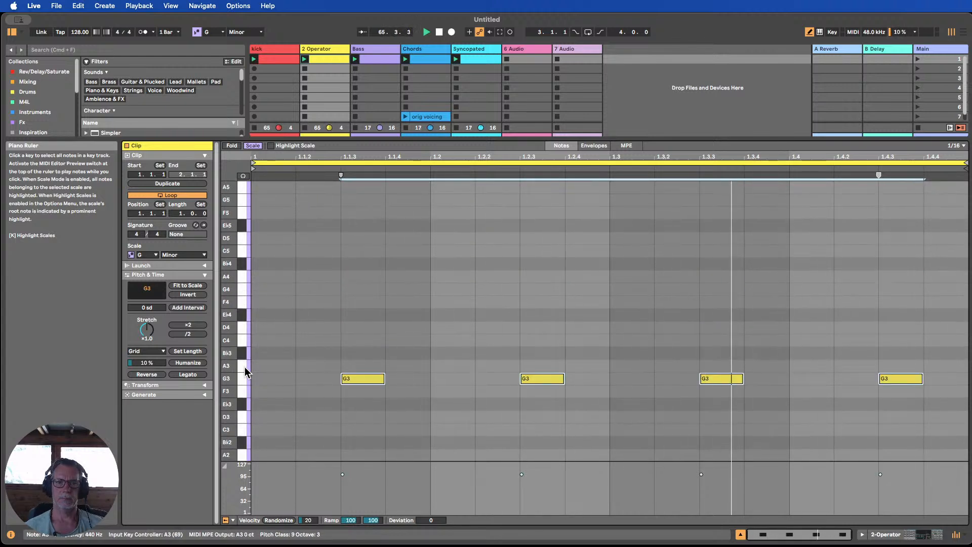
key(shift+Down)
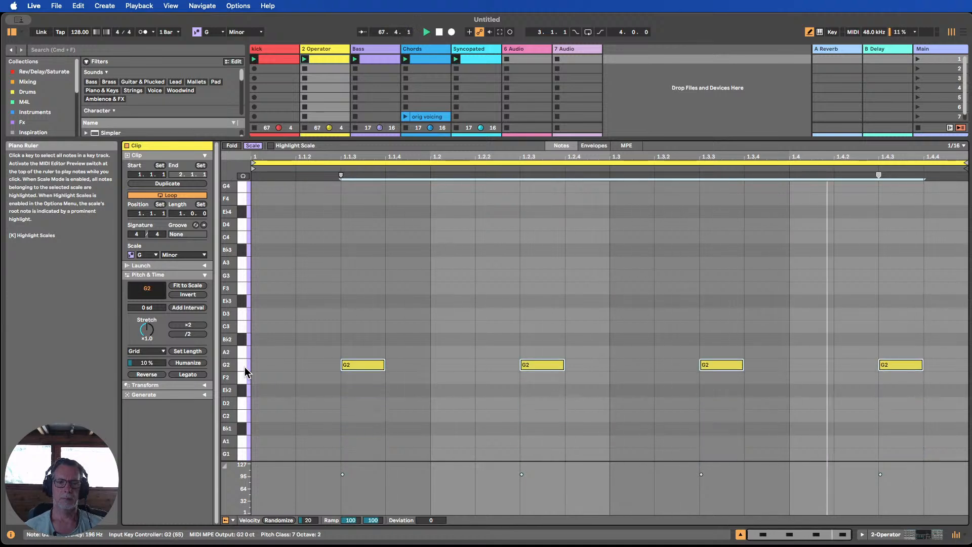
key(Up)
key(Up)
key(Up)
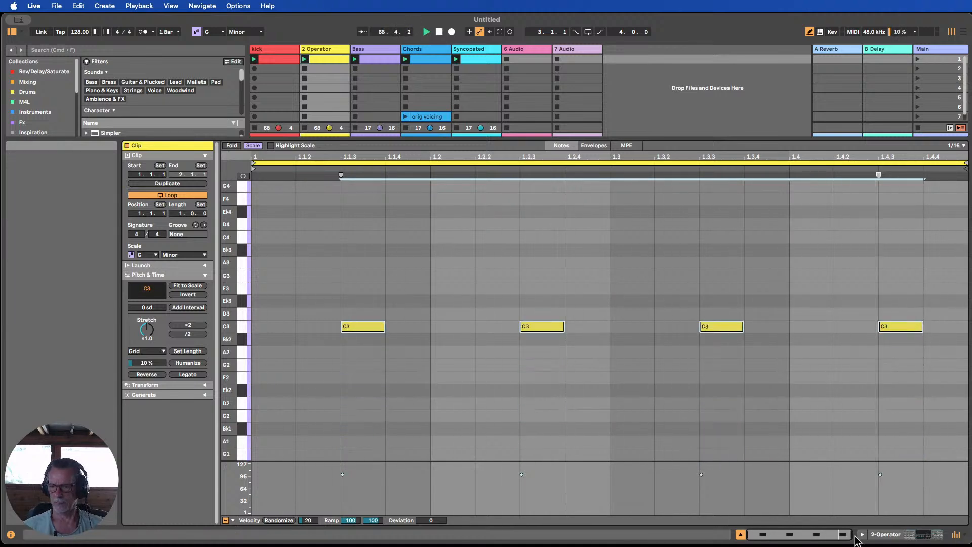
Raise oscillator A's fixed frequency to about 1.19 kHz and set its waveform to Noise White.
click(880, 535)
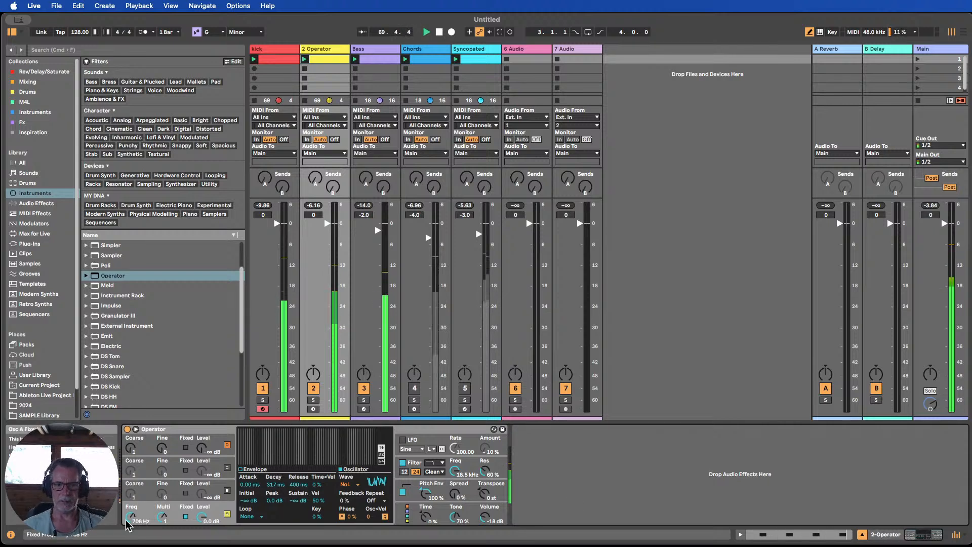
mouse_move(130, 516)
mouse_down()
mouse_move(130, 542)
mouse_move(131, 502)
mouse_move(131, 516)
mouse_up()
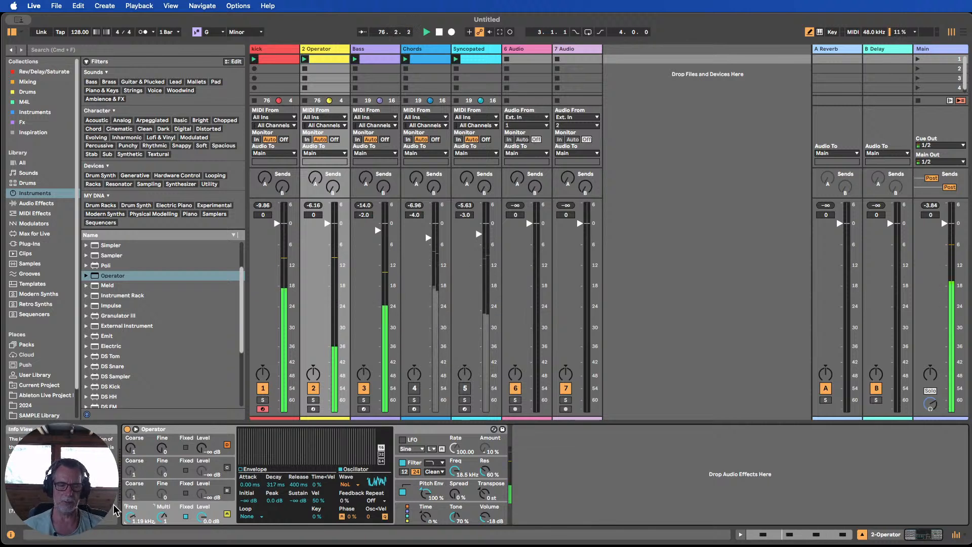
click(348, 484)
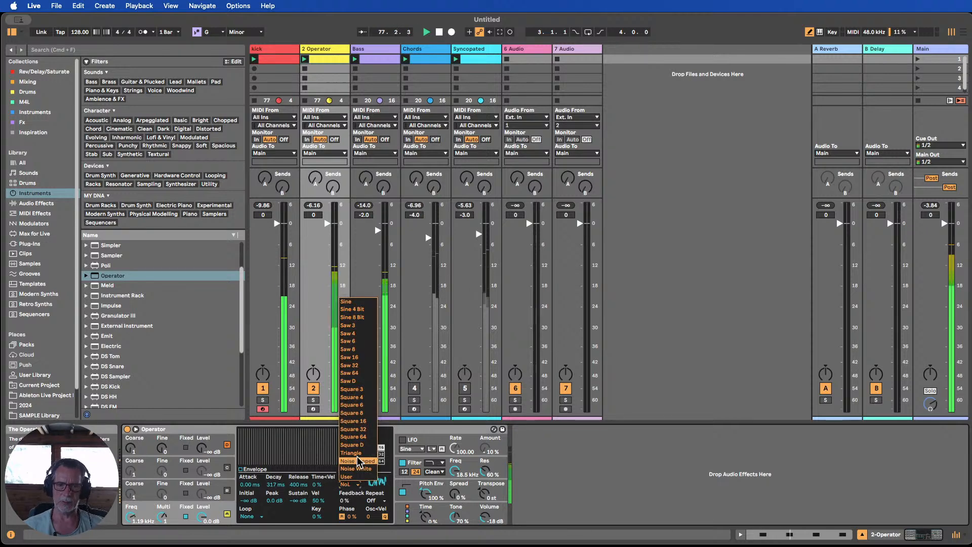
click(355, 474)
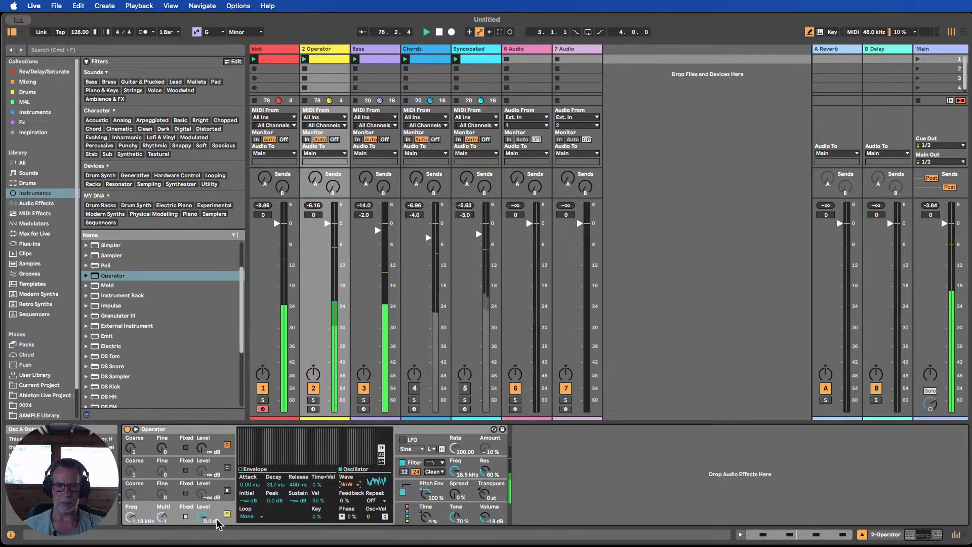
Transpose the Operator clip's notes up in octaves to C7 to audition the white noise.
double_click(316, 59)
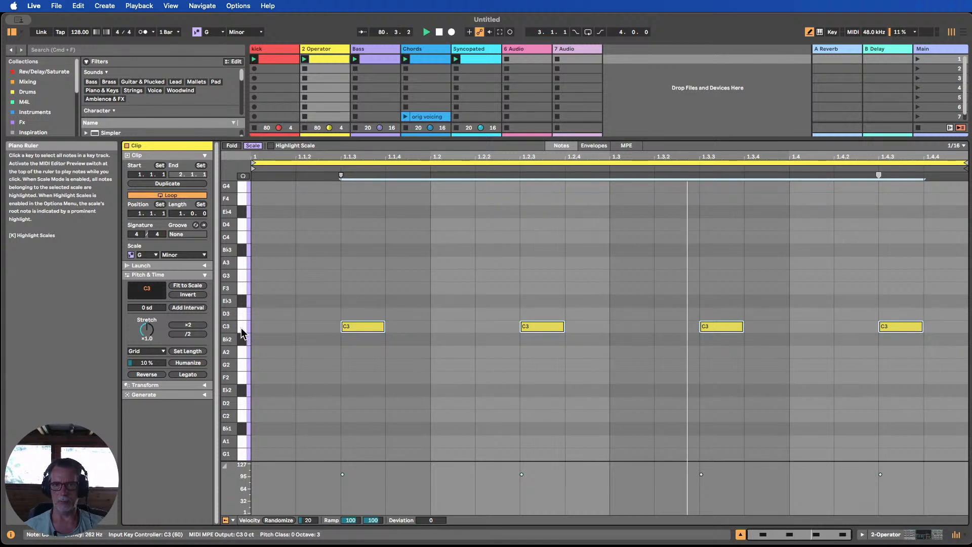
key(shift+Up)
key(shift+Up)
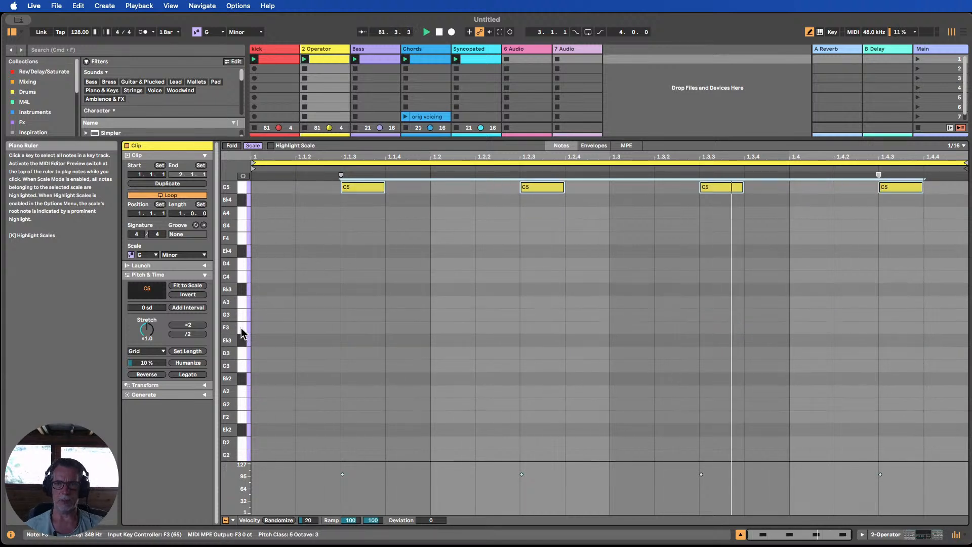
key(shift+Up)
key(shift+Up)
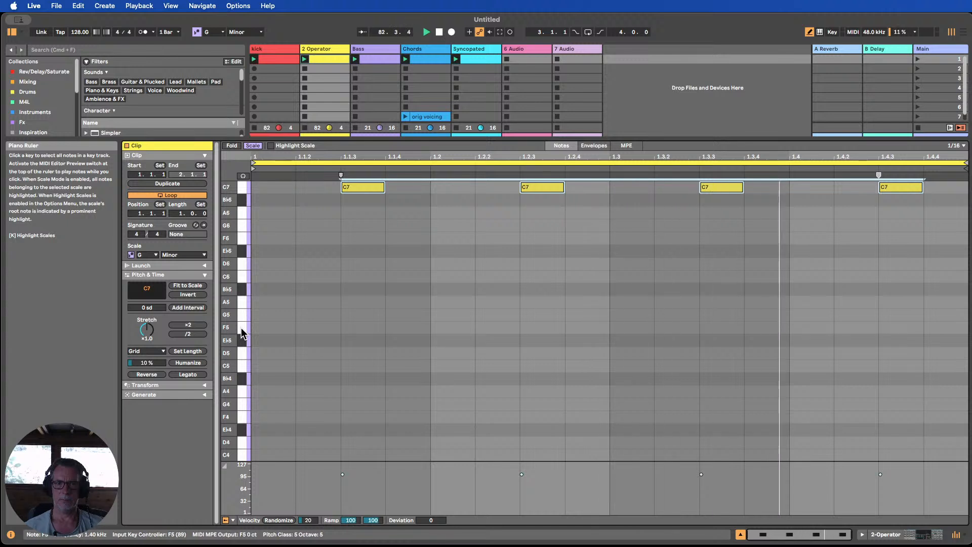
Lower the clip's notes in octaves to C0 and raise them back to C3.
key(shift+Down)
key(shift+Down)
key(shift+Down)
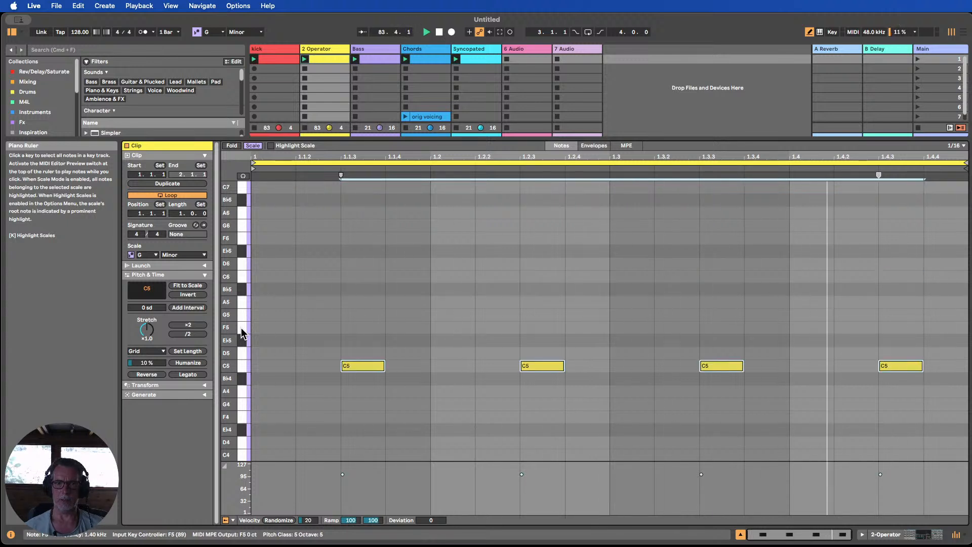
key(shift+Down)
key(shift+Down)
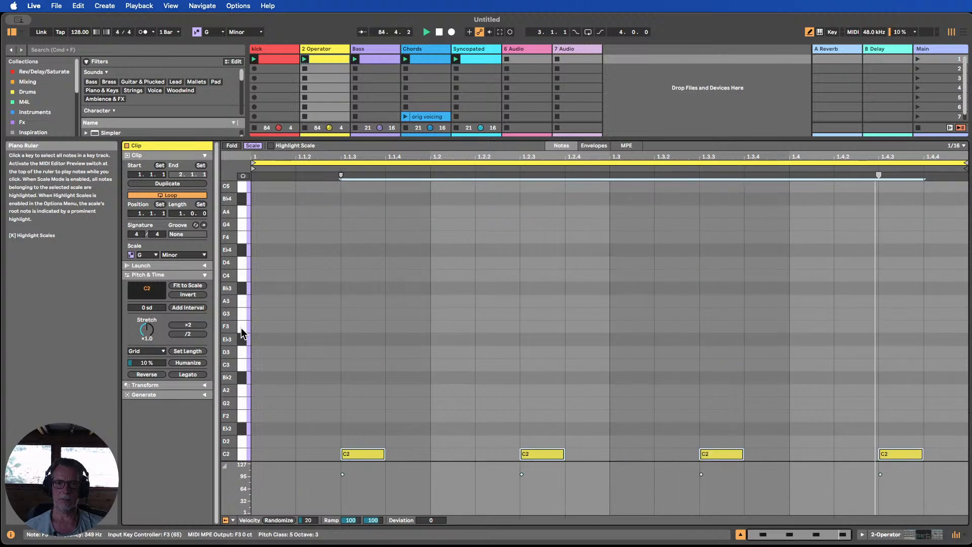
key(shift+Down)
key(shift+Down)
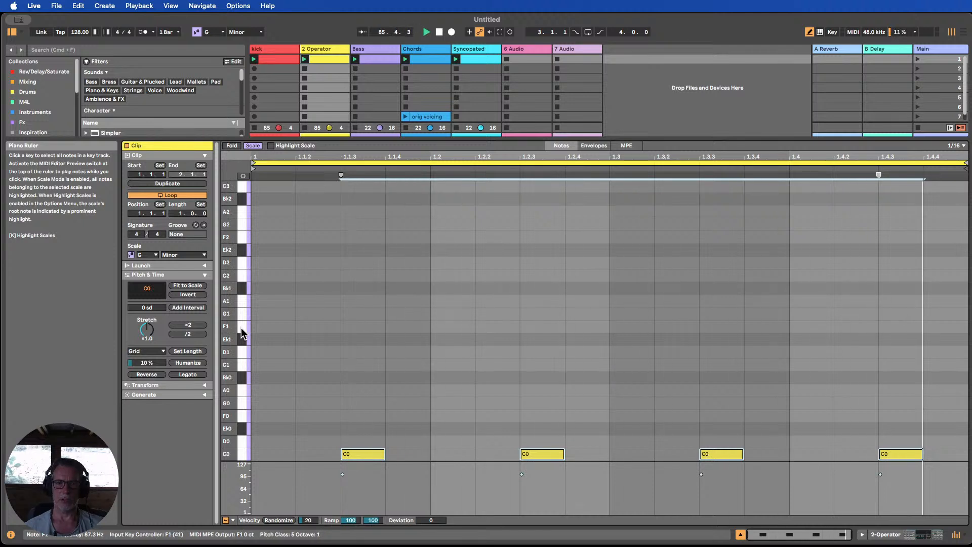
key(shift+Up)
key(shift+Up)
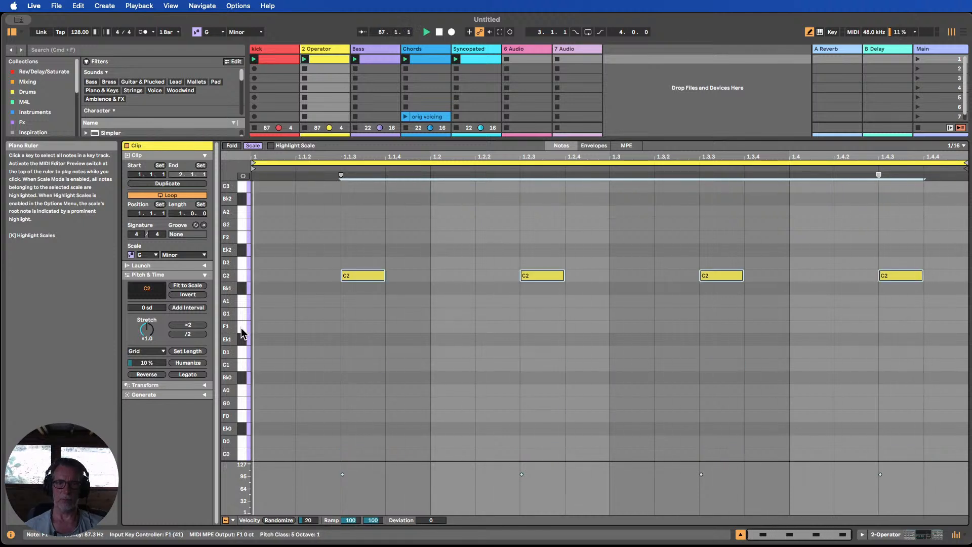
key(shift+Up)
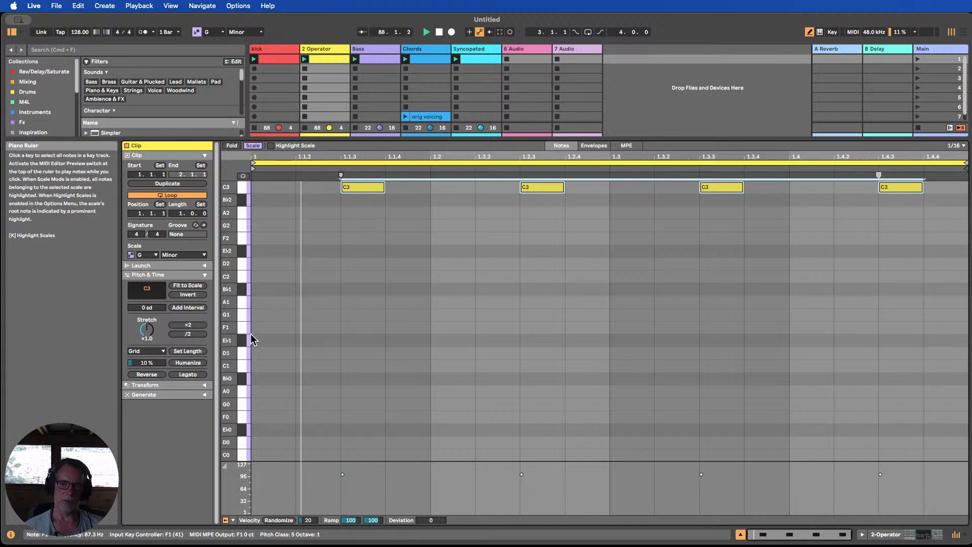
Return to the Operator device and set oscillator A's waveform to Noise Looped.
click(740, 534)
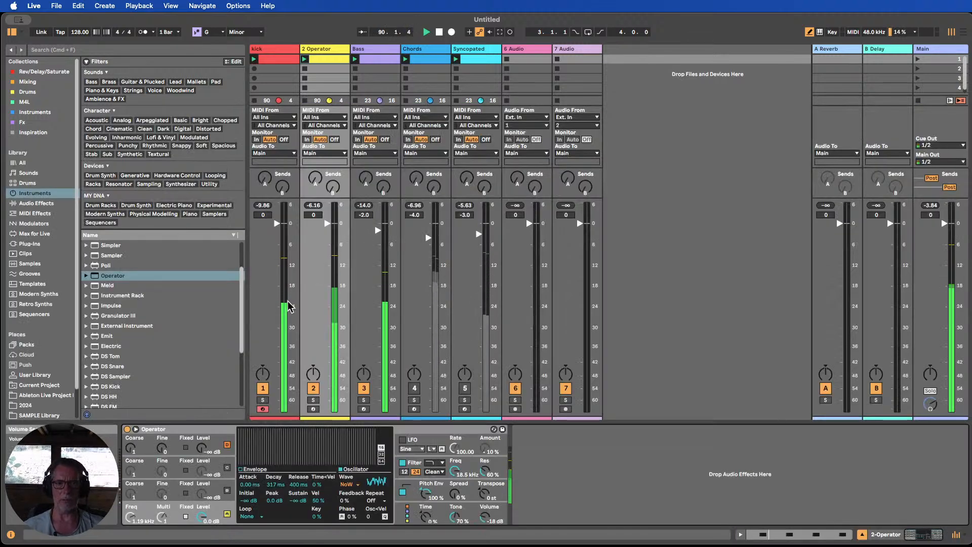
click(347, 485)
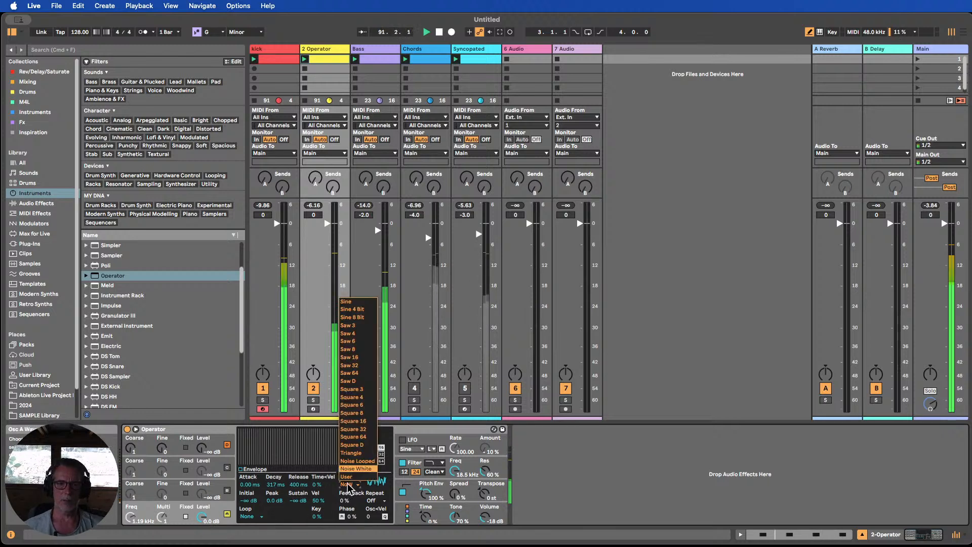
click(355, 461)
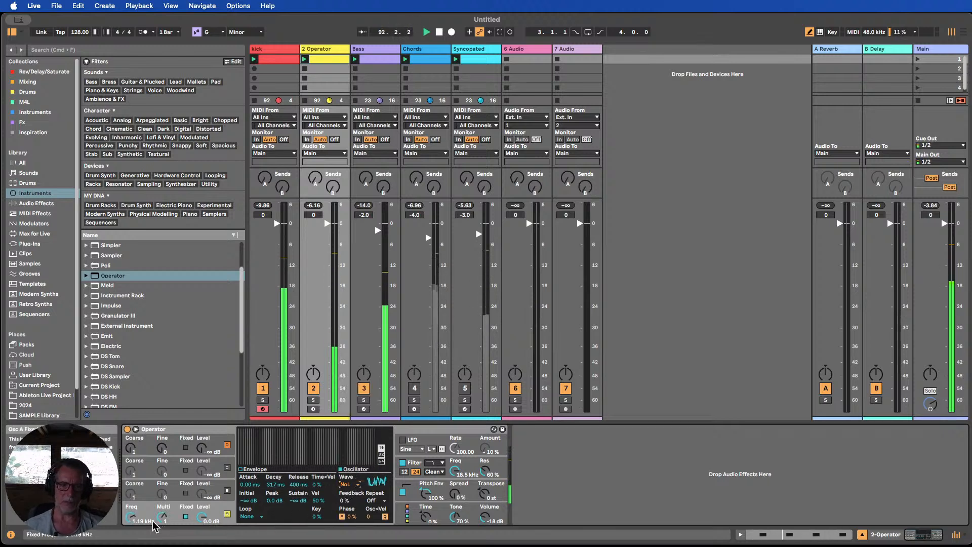
Open the Operator clip and raise its notes step by step from C3 to A5 to audition the looped noise.
double_click(321, 58)
scroll(617, 286, up, 3)
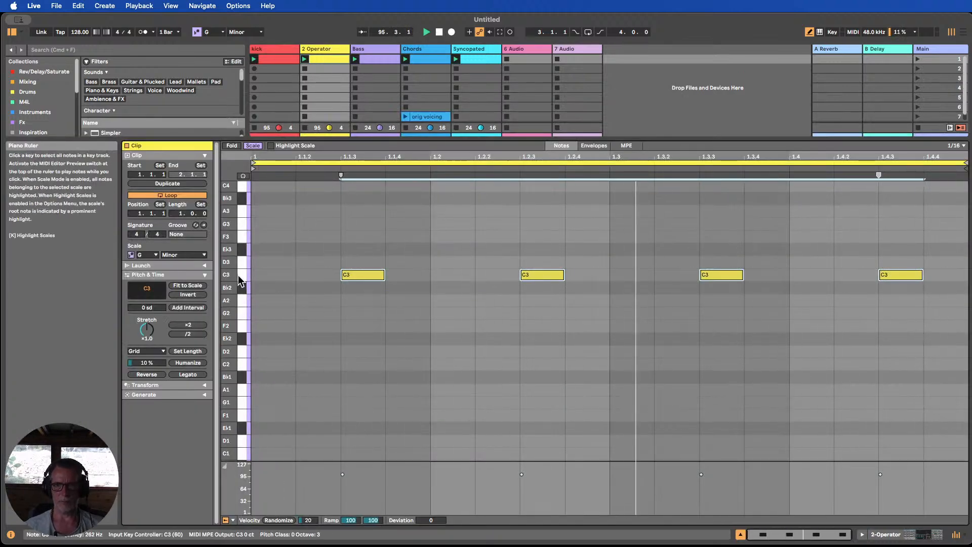
key(Up)
key(Up)
key(Up)
key(Up)
key(Up)
key(Up)
key(Up)
key(Up)
key(Up)
key(Up)
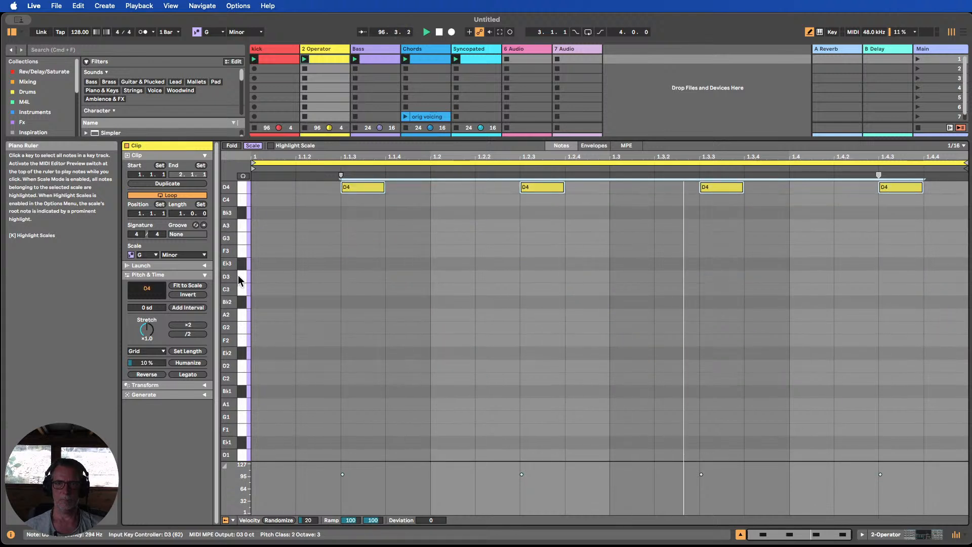
key(Up)
key(Up)
key(Up)
key(Up)
key(Up)
key(Up)
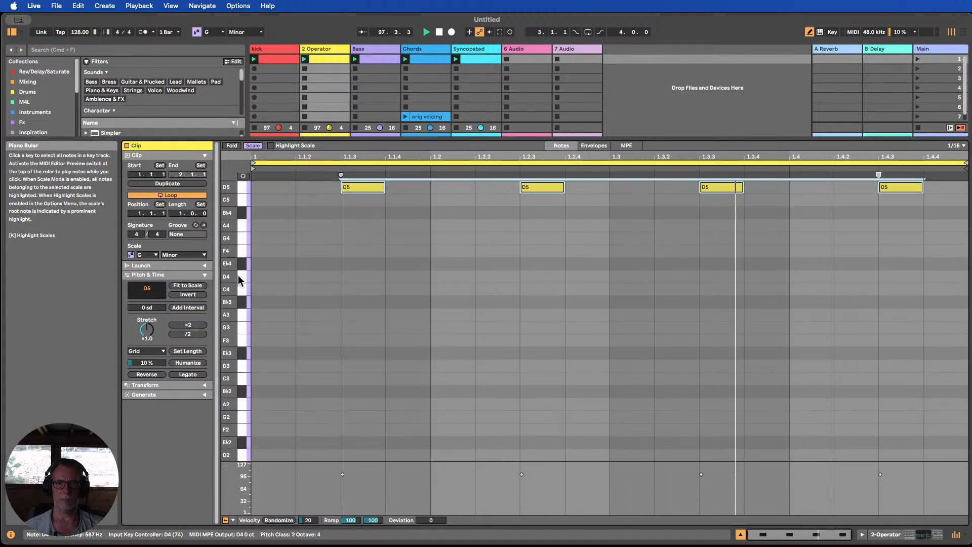
key(Up)
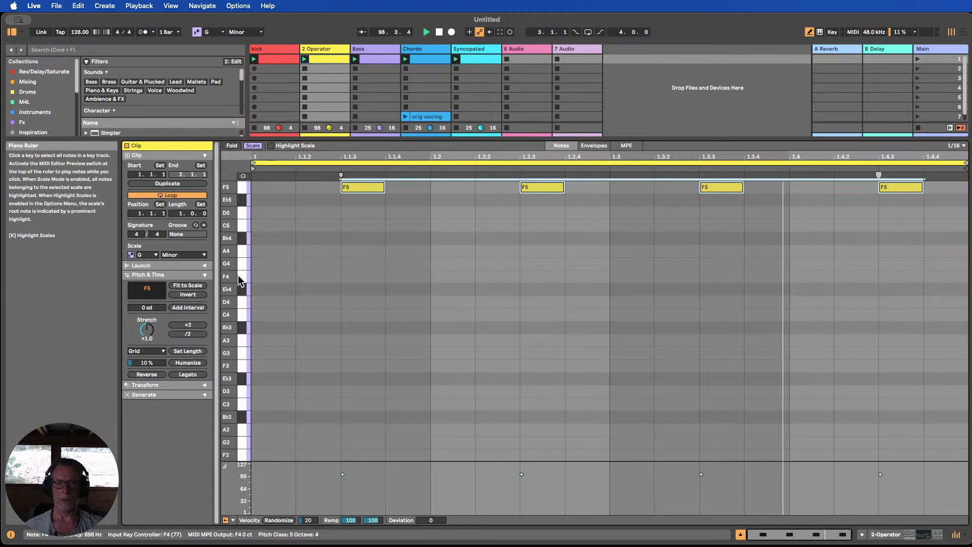
key(Up)
key(Up)
Lower the clip's notes in octaves to audition the low range, and bring them back to C3.
key(shift+Down)
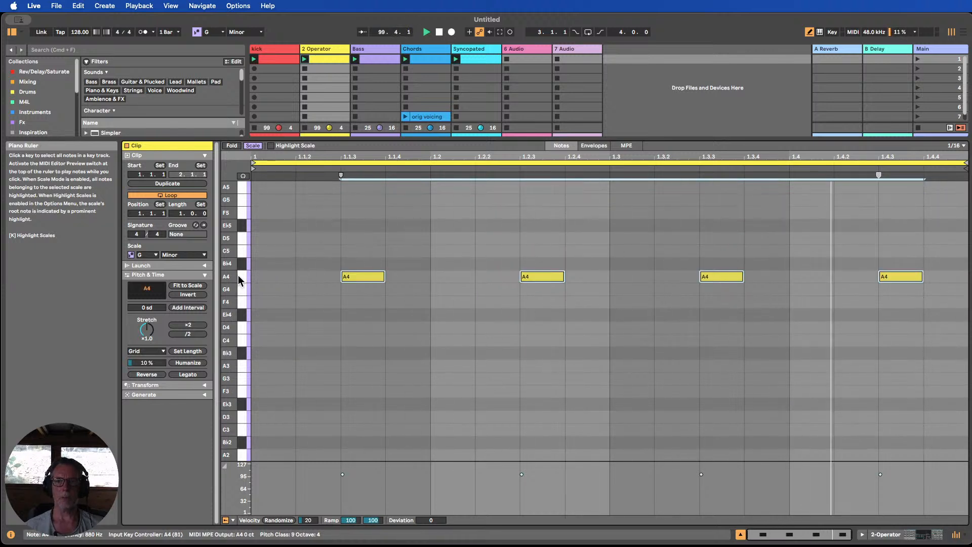
key(shift+Down)
key(shift+Down)
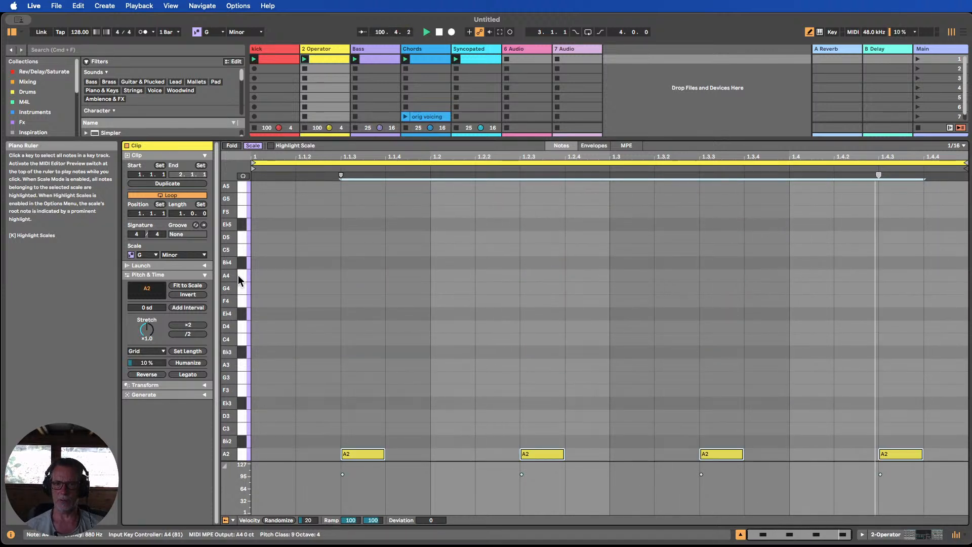
key(Up)
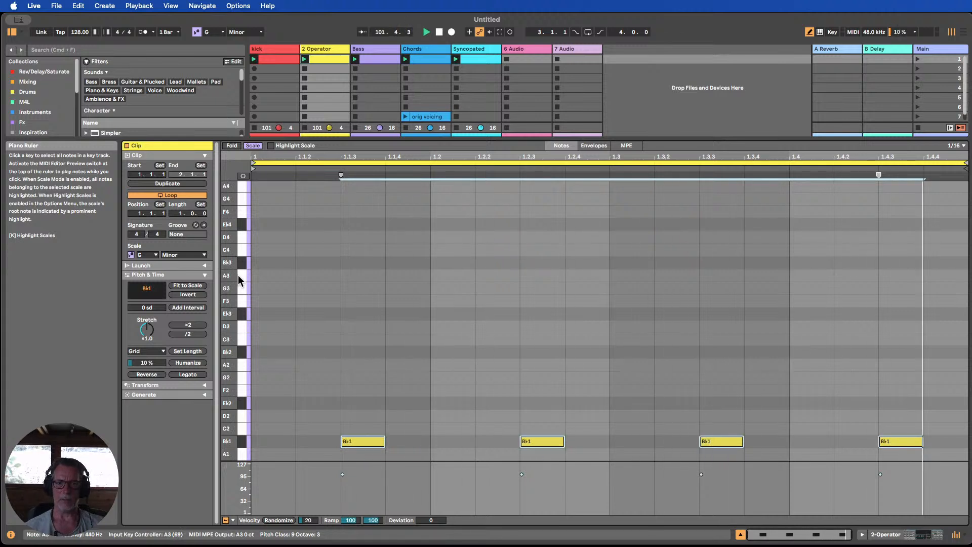
key(shift+Up)
key(Down)
key(Down)
key(Down)
key(Down)
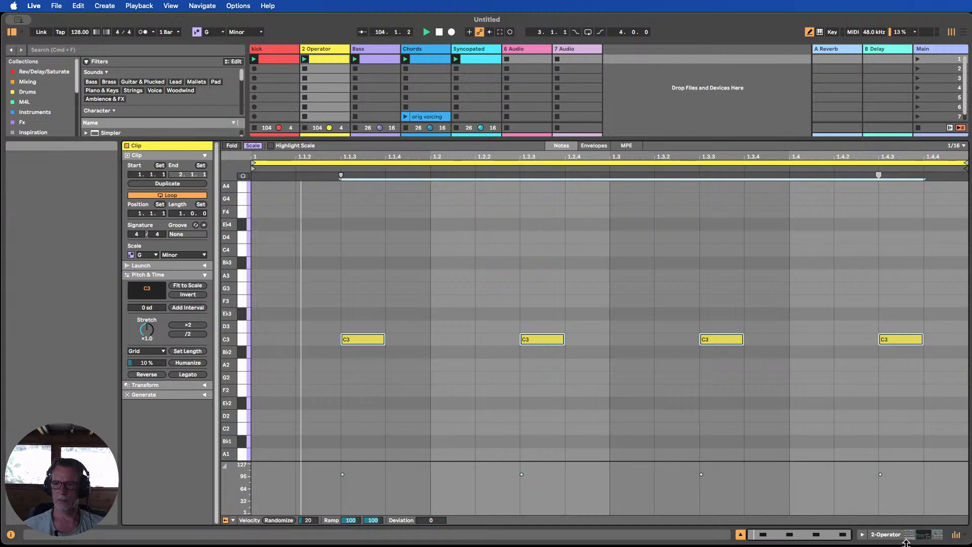
Turn off Fixed on Operator's oscillator A and raise the clip's notes in octaves to C6.
click(891, 536)
click(185, 517)
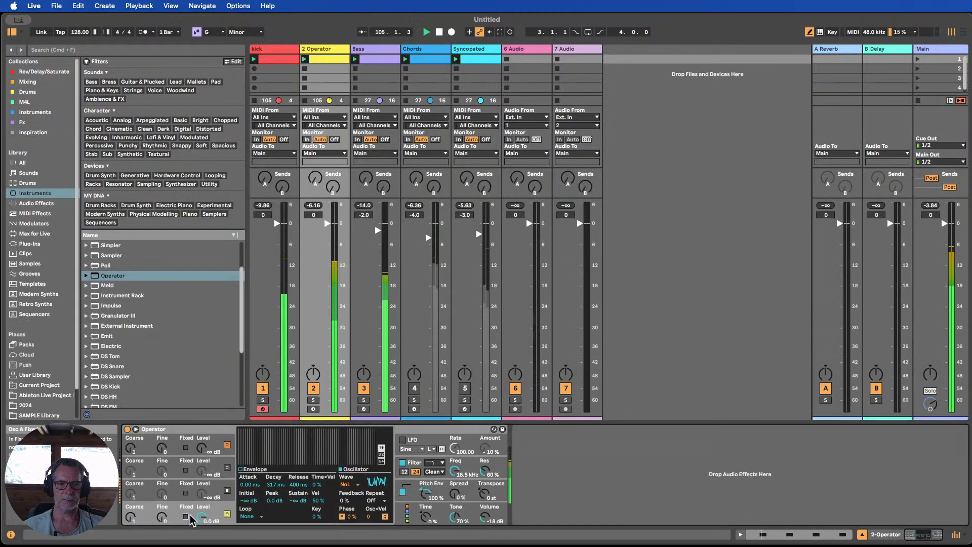
double_click(324, 59)
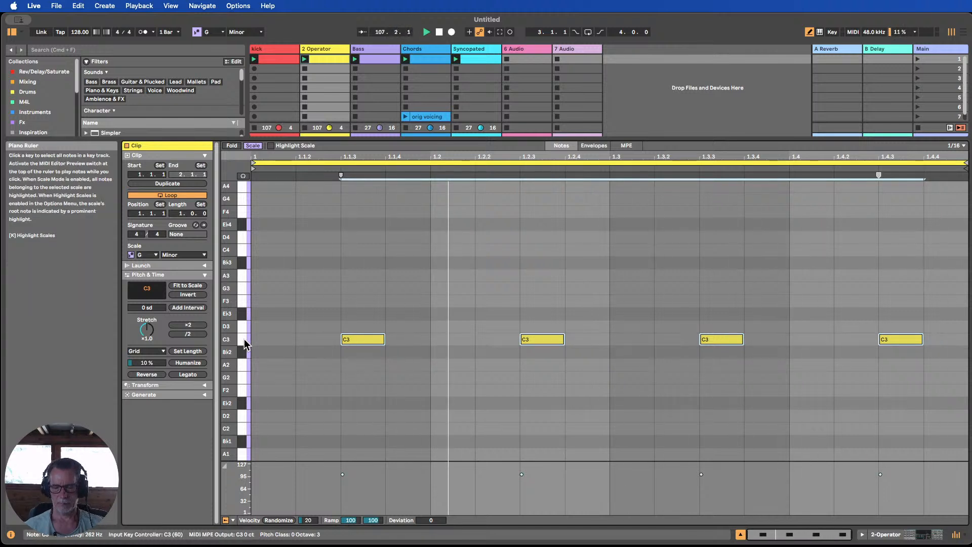
key(shift+Up)
key(shift+Up)
key(shift+Up)
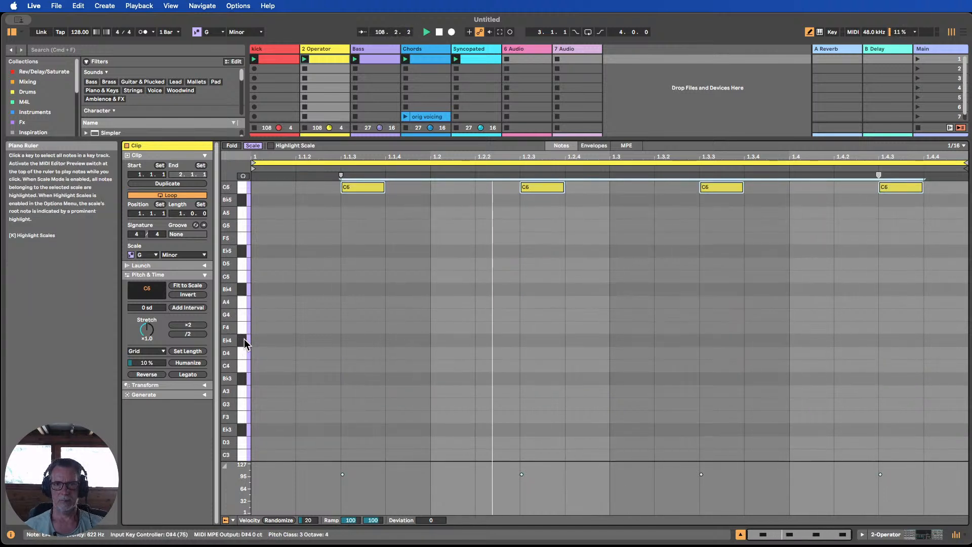
Lower the clip's notes in octaves to C2 and raise them back to C3.
key(shift+Down)
key(shift+Down)
key(shift+Down)
key(shift+Down)
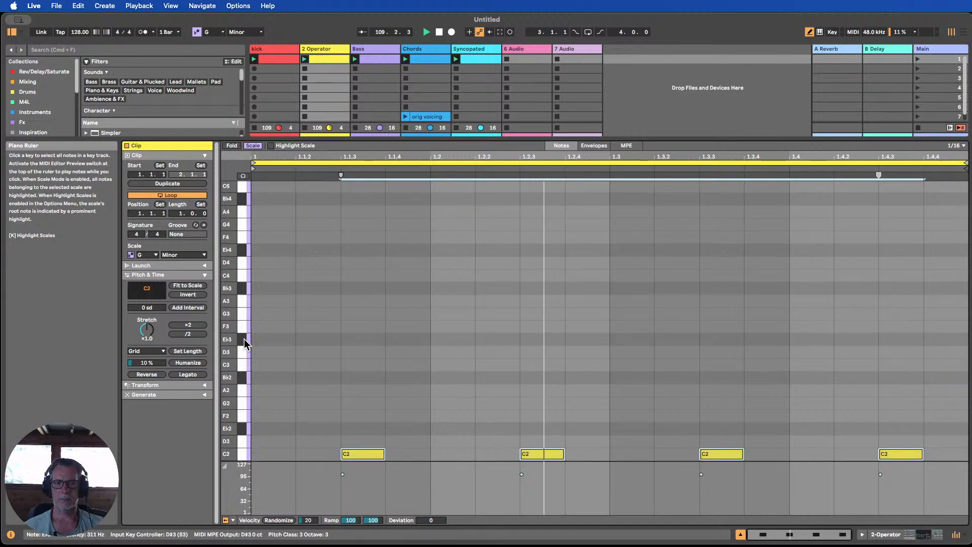
key(shift+Up)
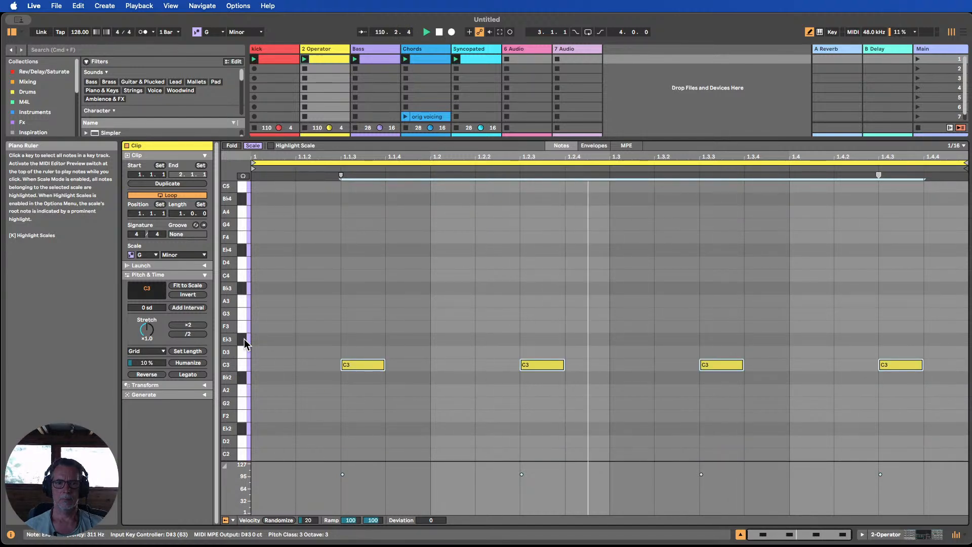
Show Operator's volume envelope and unmute the Chords and Syncopated tracks, setting Syncopated's volume to -5.0 dB.
click(884, 534)
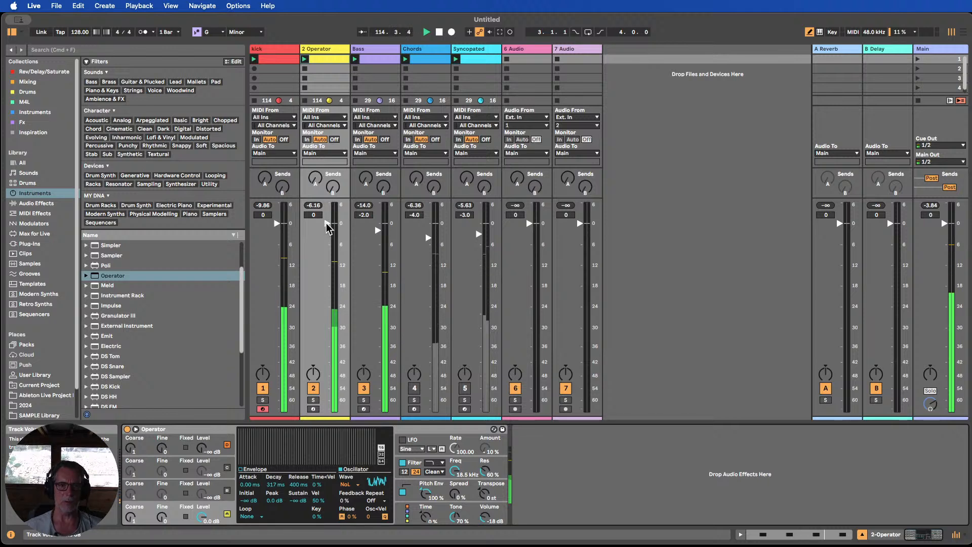
click(241, 471)
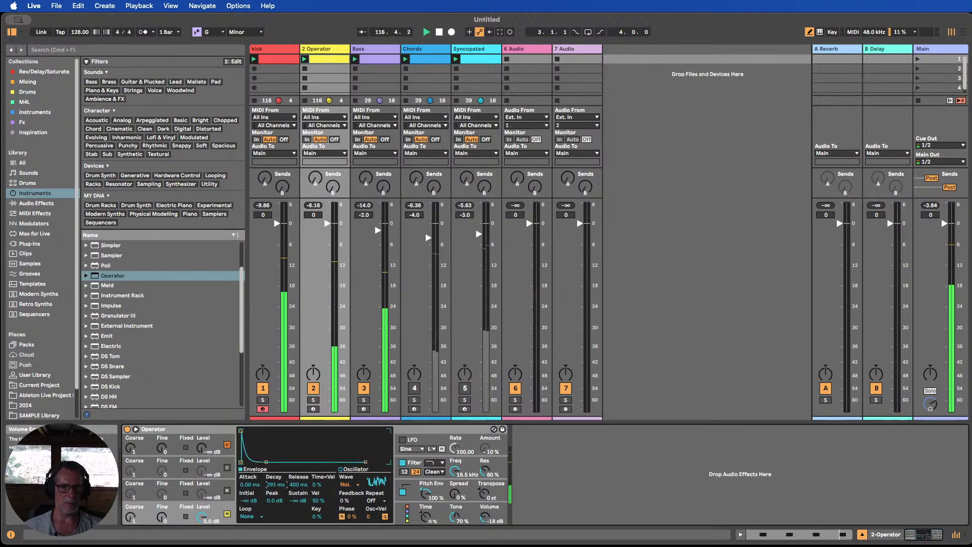
click(414, 388)
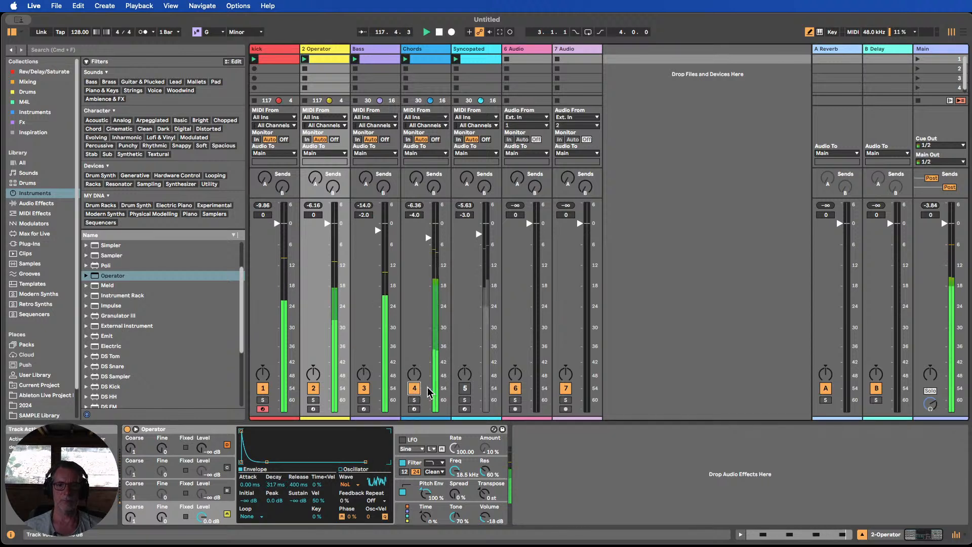
click(465, 388)
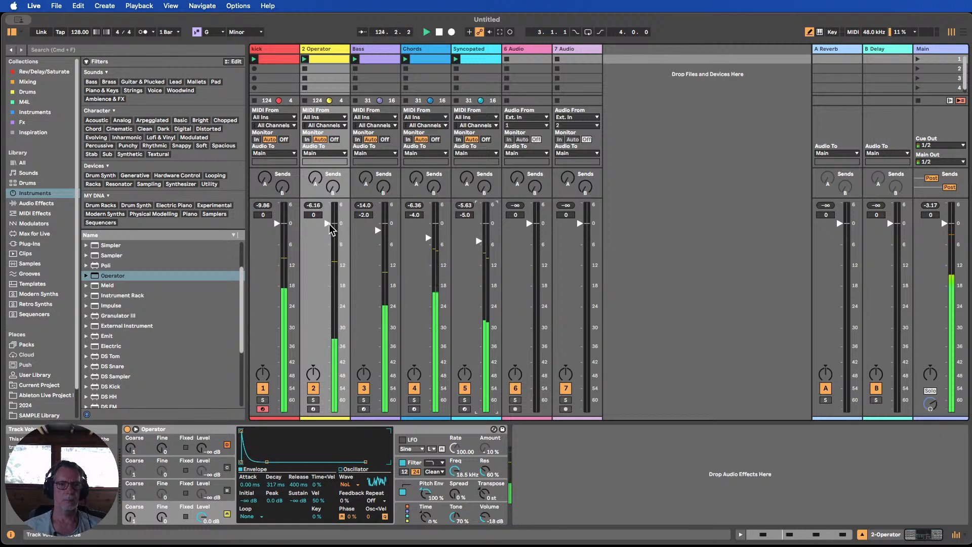
click(315, 205)
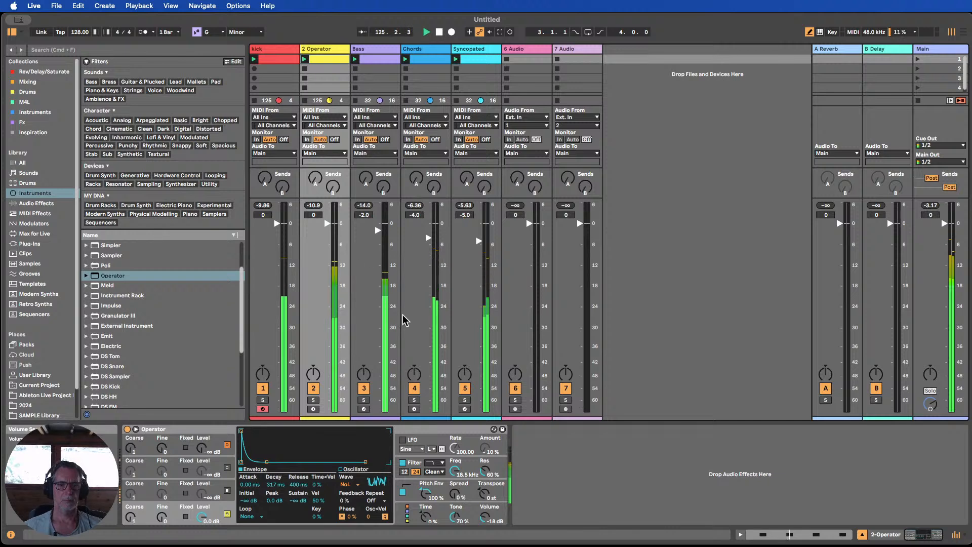
Adjust the decay of oscillator A's envelope by ear between shorter and longer times, settling on 631 ms.
drag(270, 486, 270, 501)
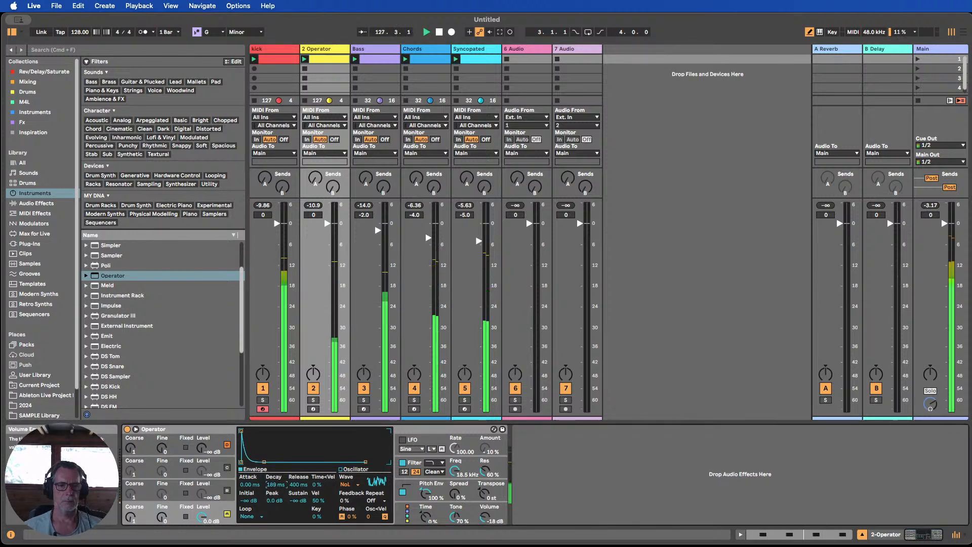
mouse_move(275, 484)
mouse_down()
mouse_move(275, 467)
mouse_move(276, 498)
mouse_up()
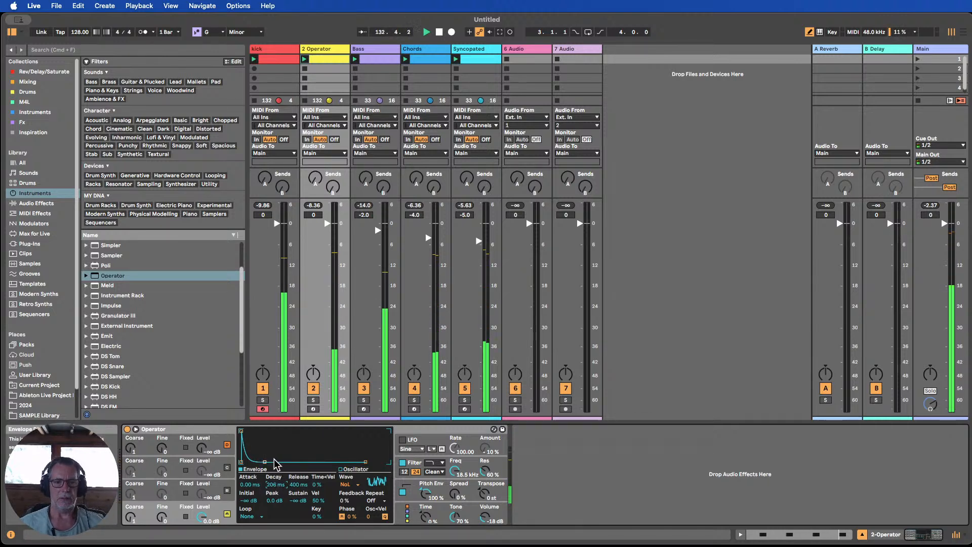
drag(274, 487, 274, 446)
drag(274, 485, 274, 494)
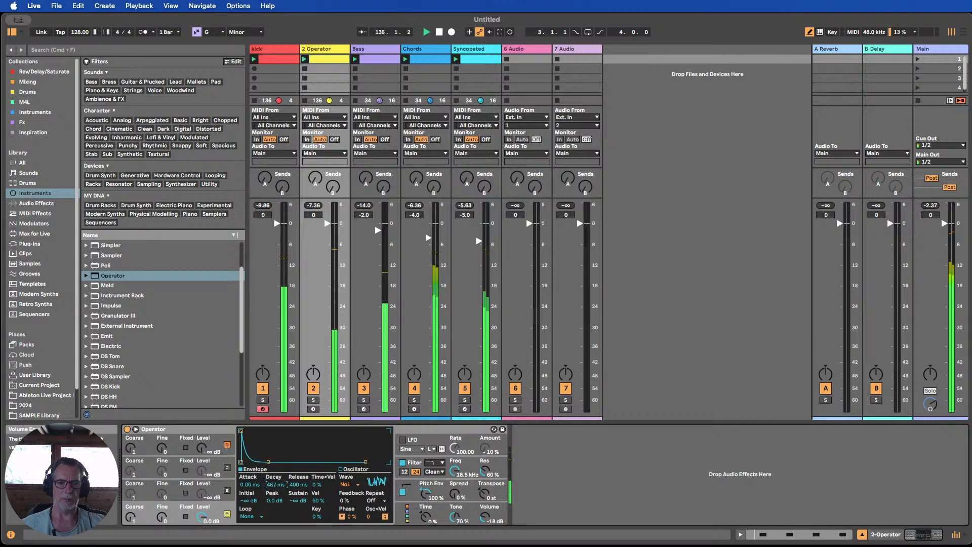
drag(274, 493, 274, 499)
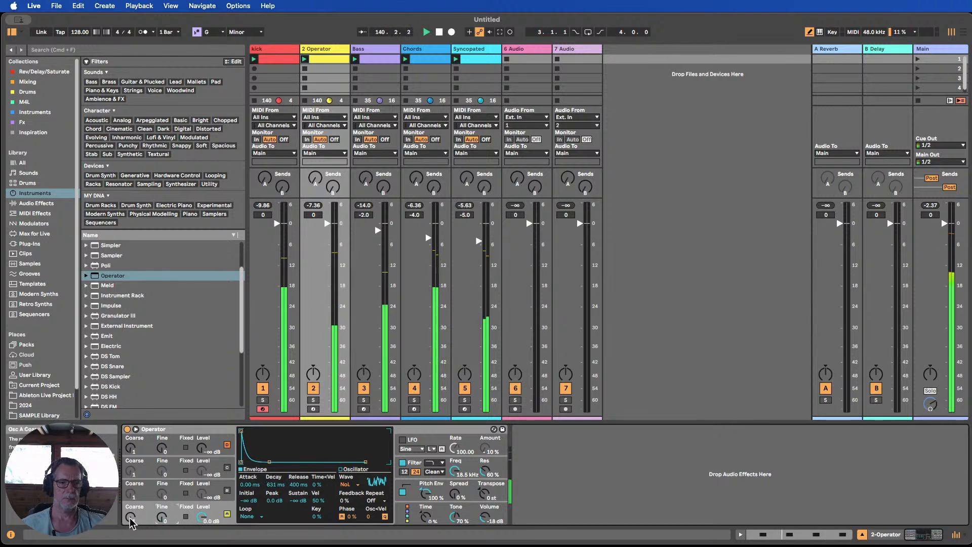
Try a higher fine tuning on oscillator A, and turn Fixed back on with a frequency of about 1.02 kHz.
drag(172, 519, 172, 507)
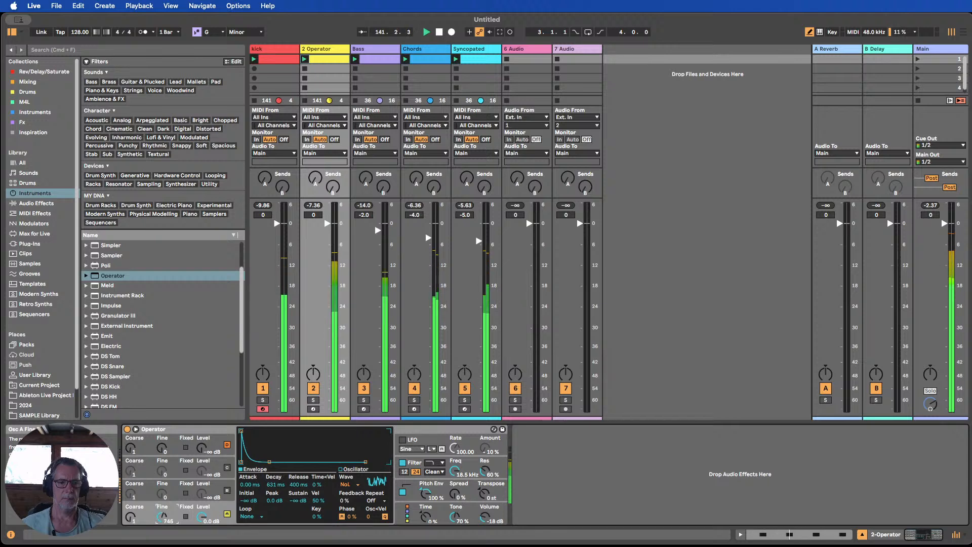
click(185, 517)
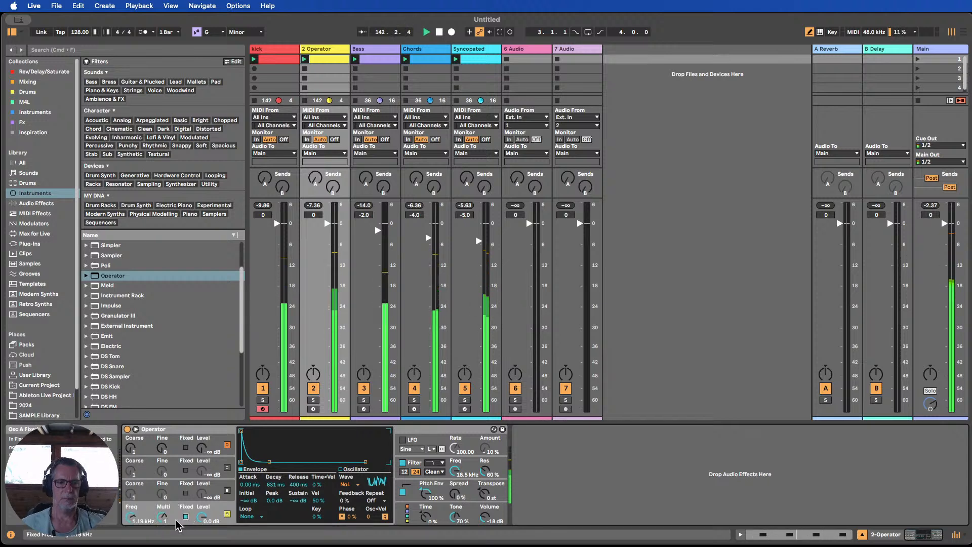
mouse_move(130, 516)
mouse_down()
mouse_move(130, 544)
mouse_move(131, 523)
mouse_up()
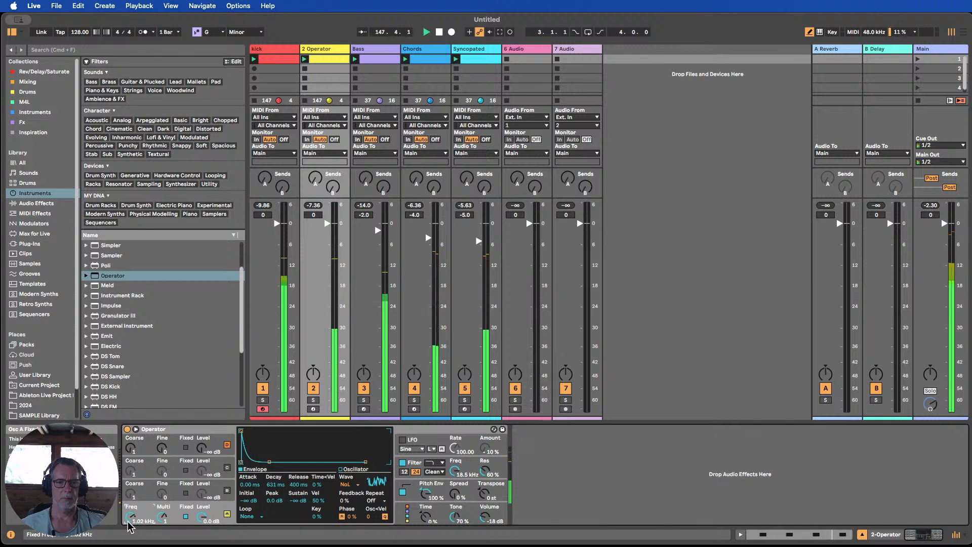
Mute the Chords track and rename the Operator track as Hihat-open.
click(415, 388)
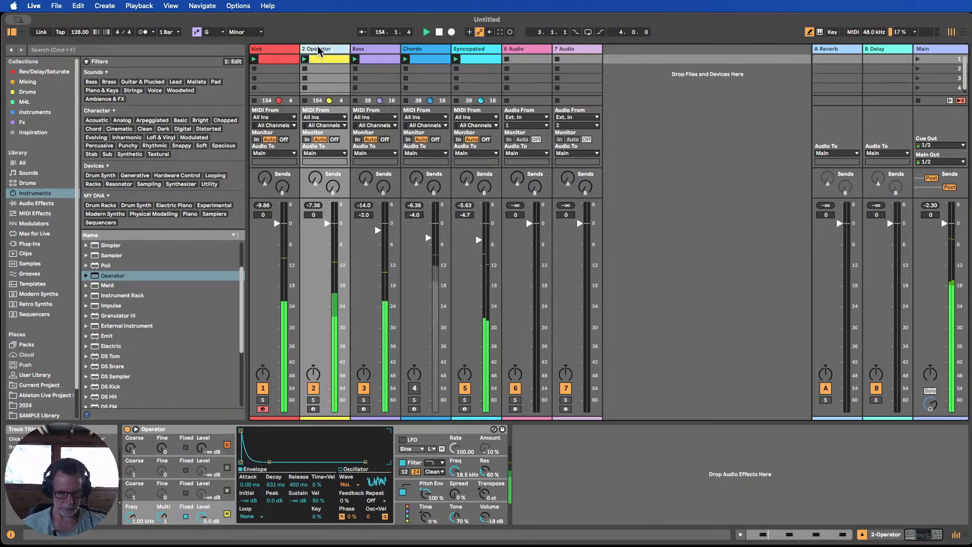
key(super+r)
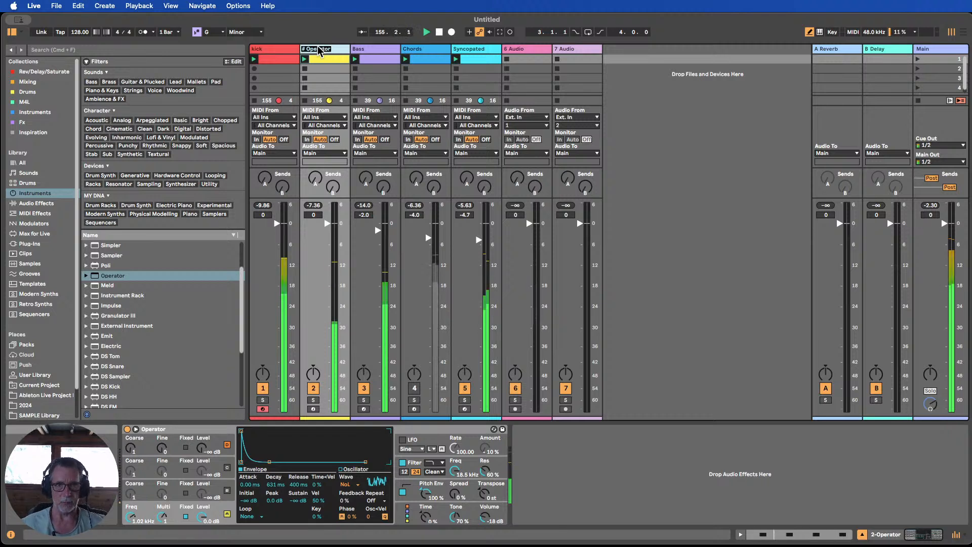
text(Hihat-open)
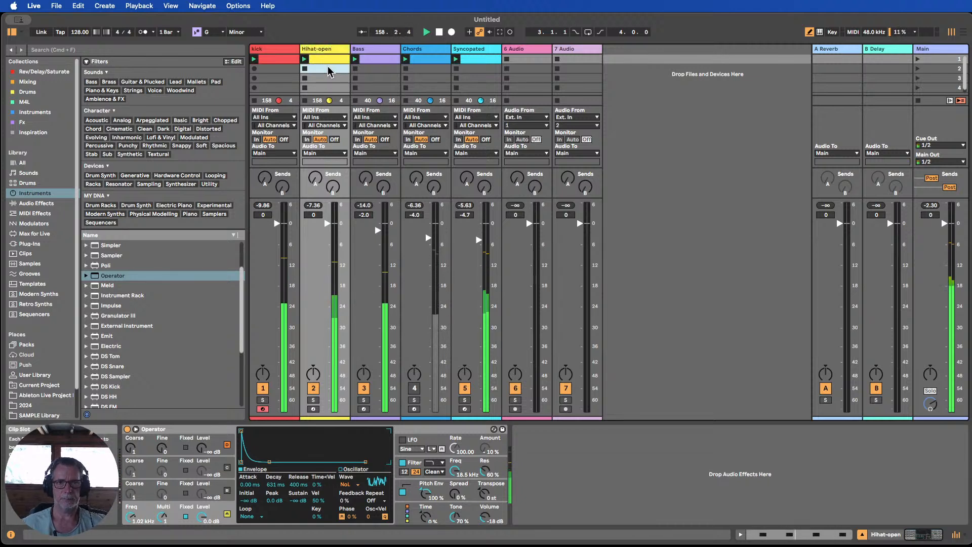
Insert a MIDI track after Hihat-open and search the whole library for "shaker", filtered to One Shot samples.
click(323, 69)
key(super+shift+t)
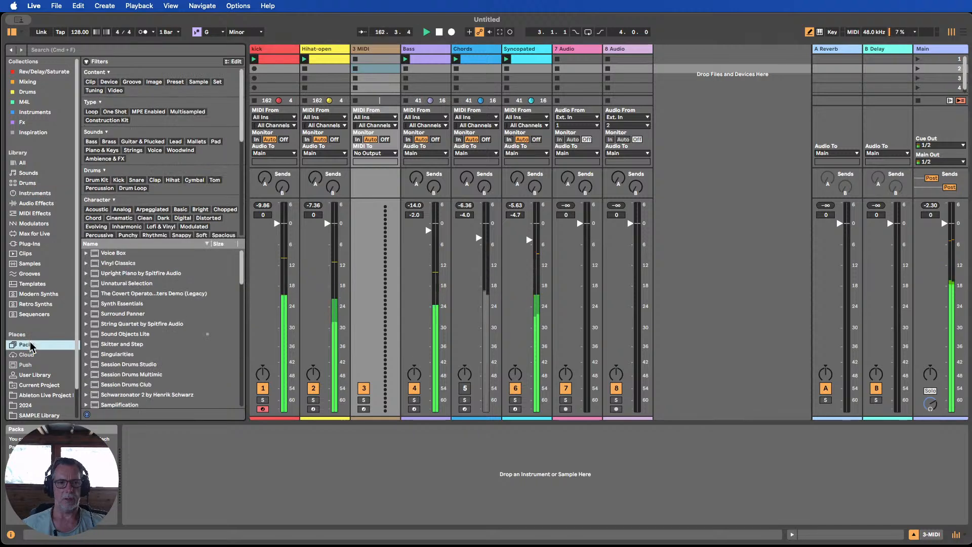
click(107, 50)
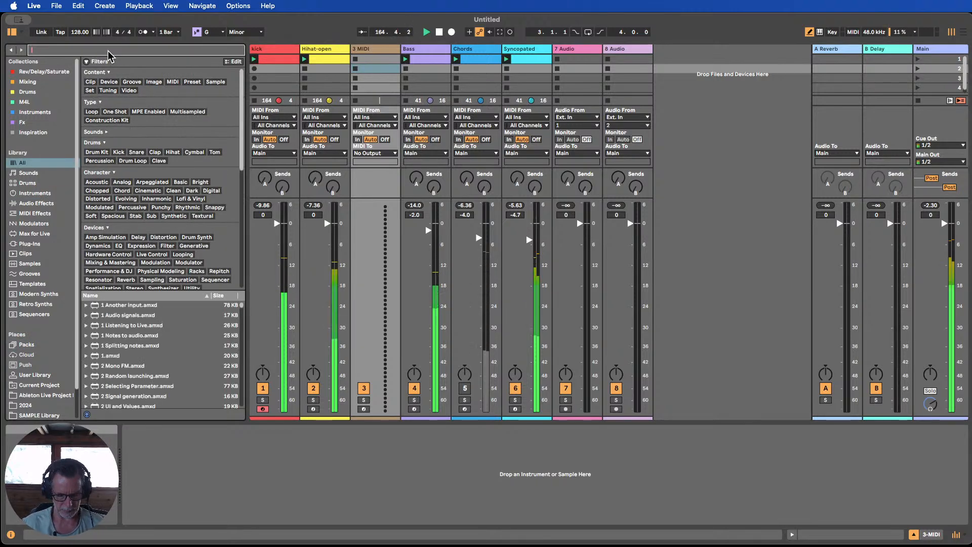
text(shaker)
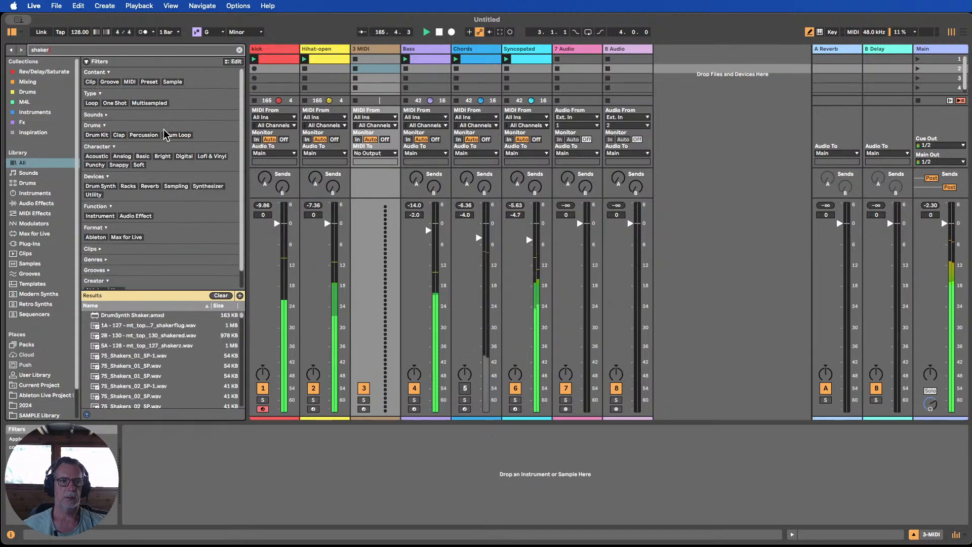
click(117, 103)
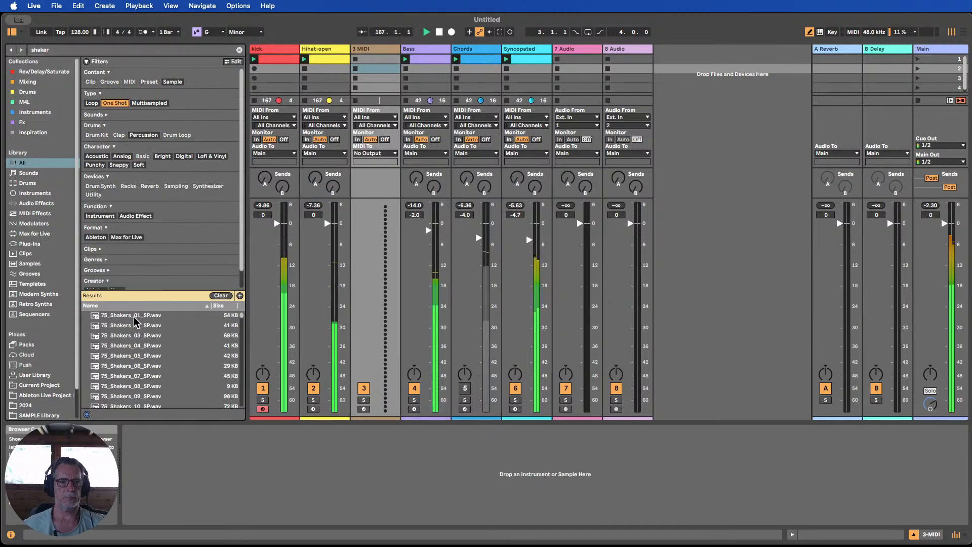
Audition the first five shaker samples and load 75_Shakers_03_SP.wav onto the new MIDI track.
click(120, 319)
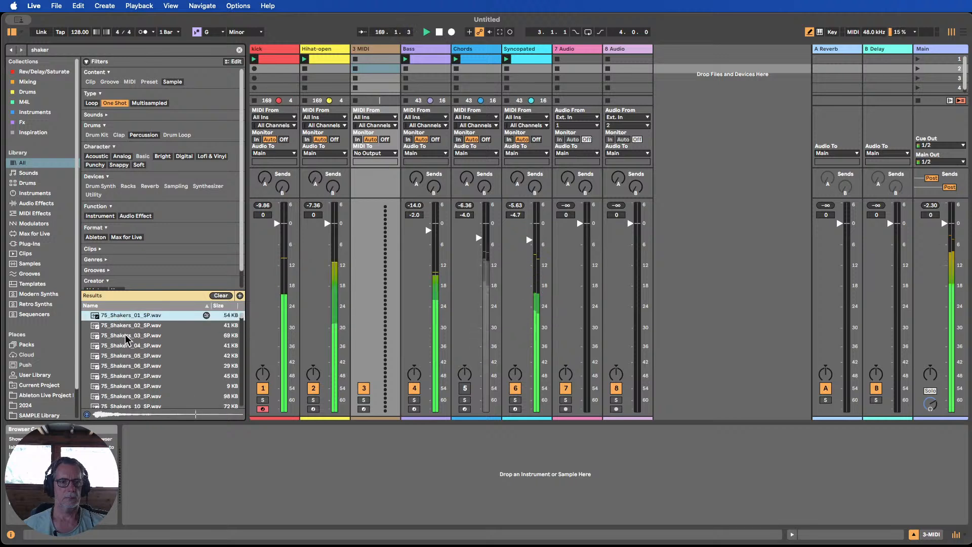
click(123, 324)
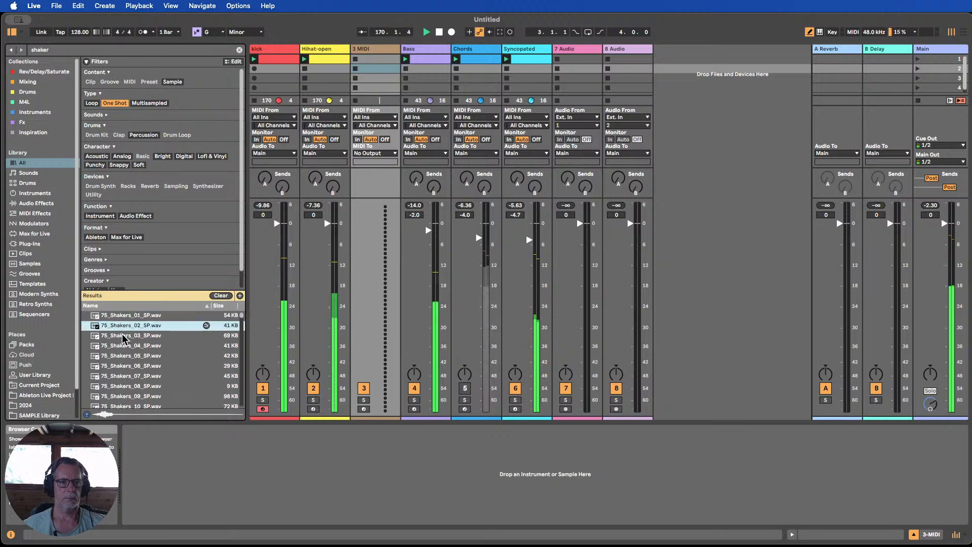
click(125, 335)
click(125, 345)
click(126, 355)
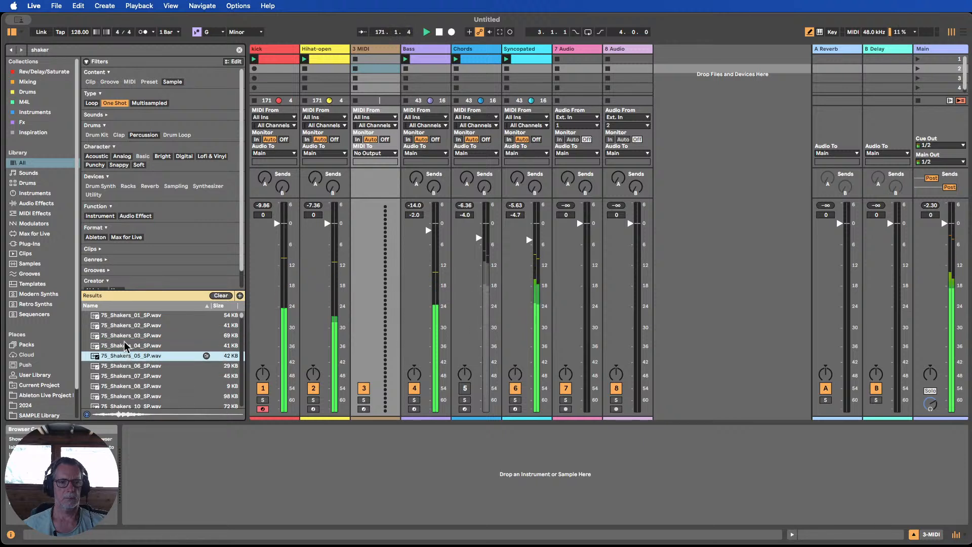
click(124, 338)
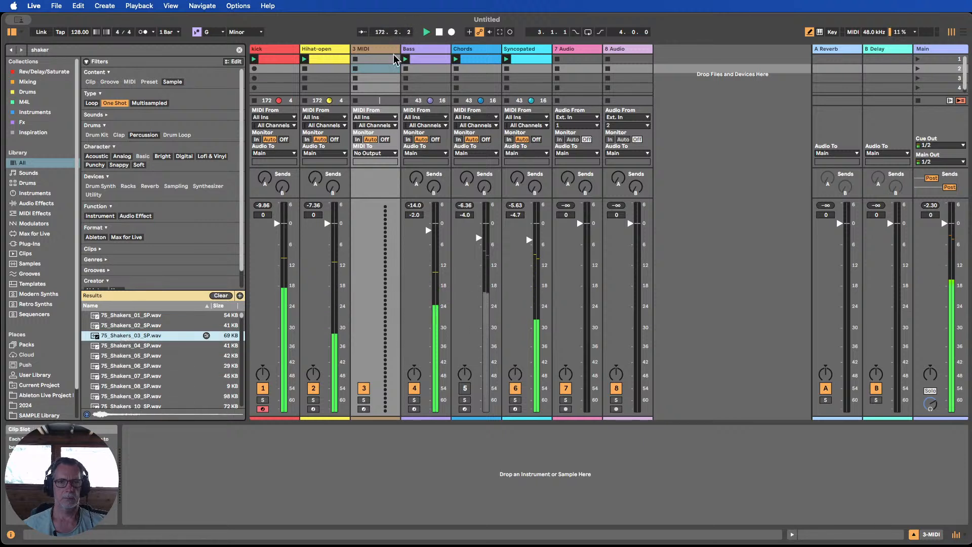
drag(124, 336, 182, 491)
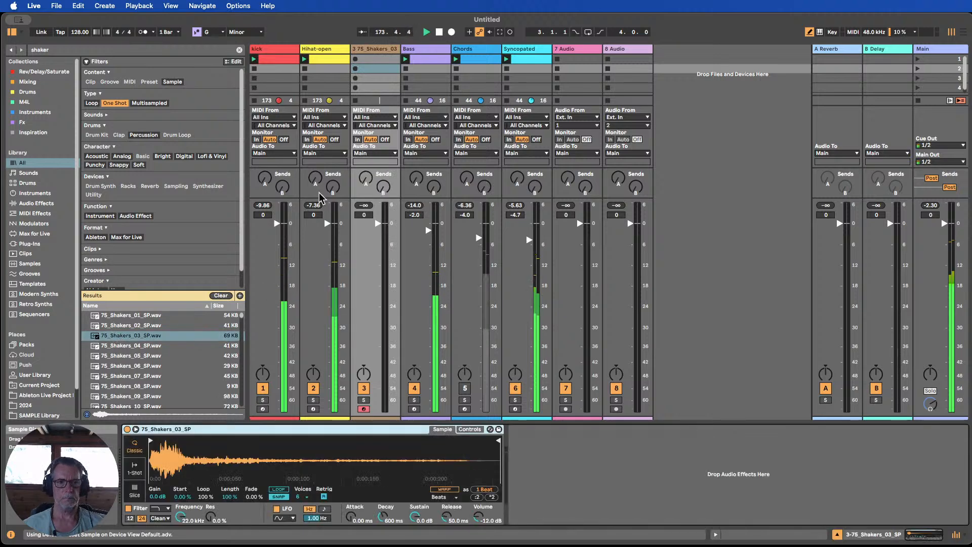
Generate a Rhythm pattern with a 1/16 step duration in a new shaker-track clip and transpose its notes up two octaves to C3.
double_click(366, 62)
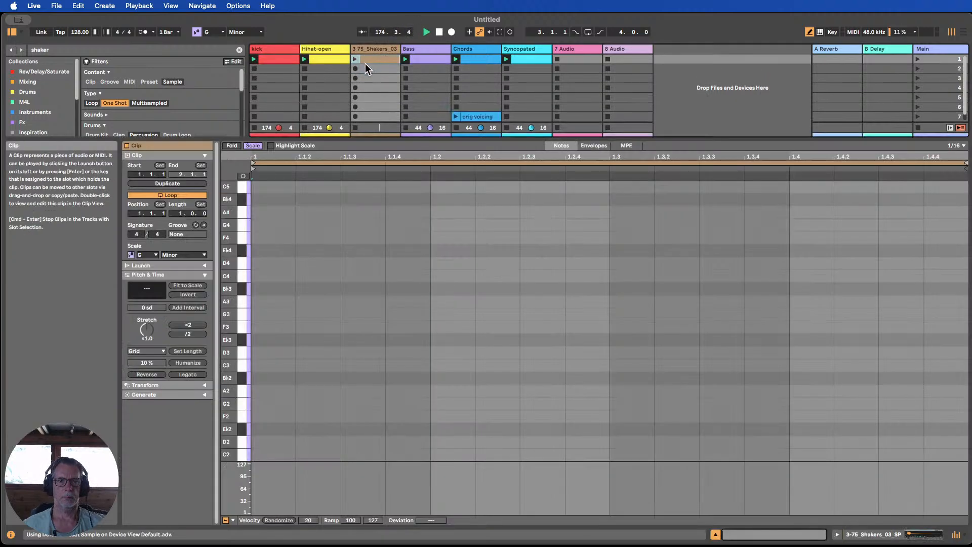
click(204, 395)
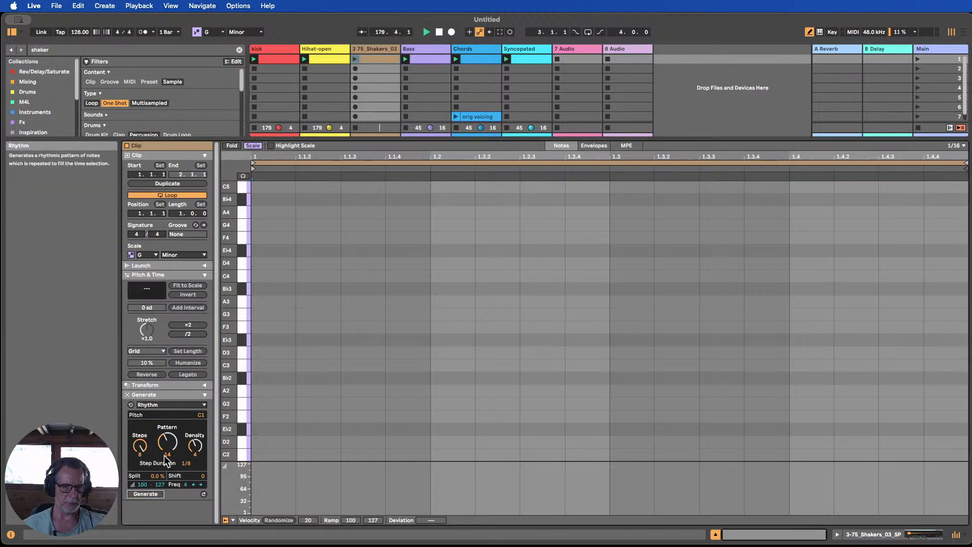
drag(186, 463, 186, 457)
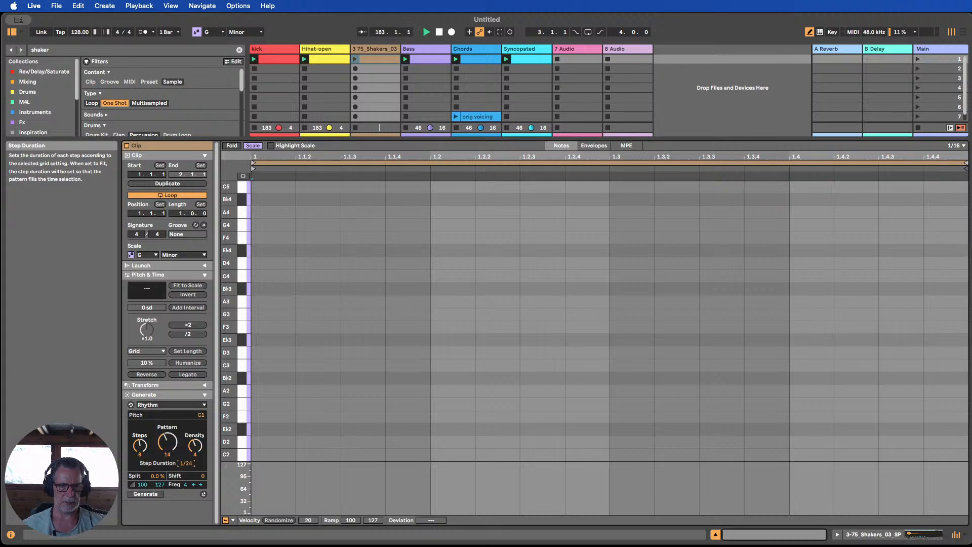
click(145, 495)
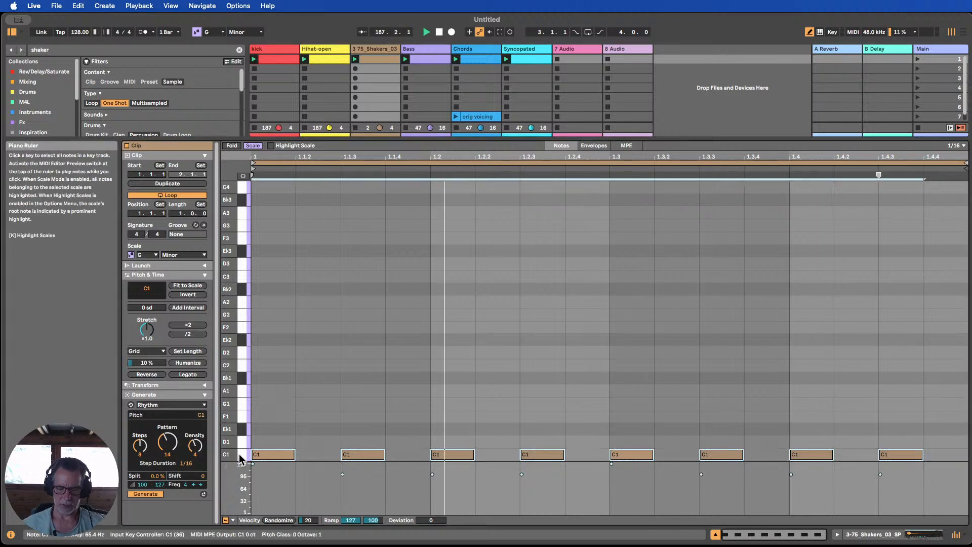
key(shift+Up)
key(shift+Up)
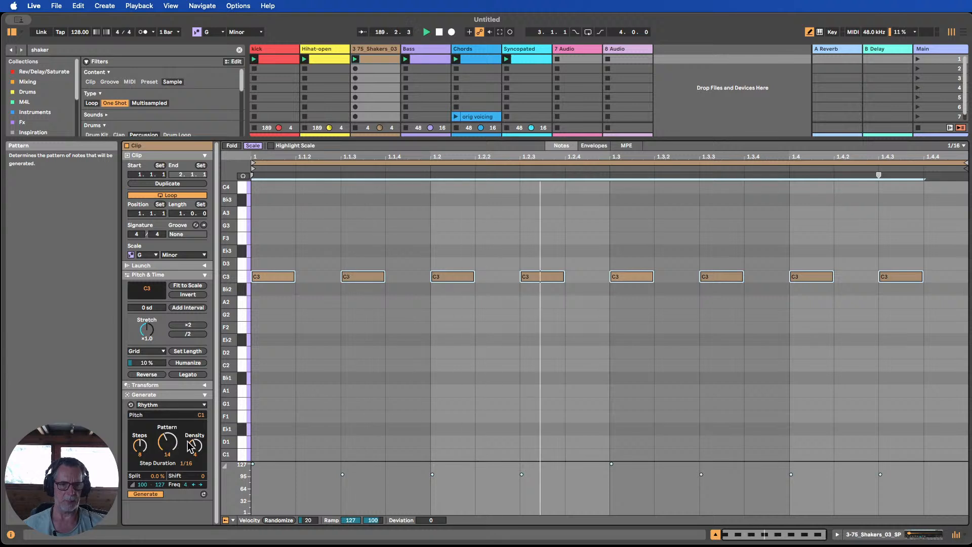
Try rhythm patterns 10 and 20 for the shaker, transposing the regenerated notes up two octaves to C3.
drag(171, 447, 171, 457)
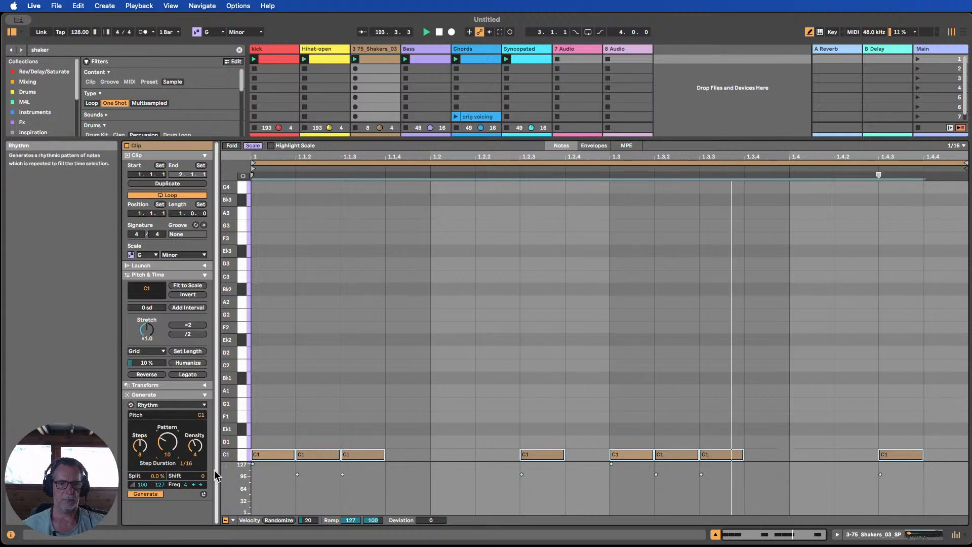
text(20)
key(Return)
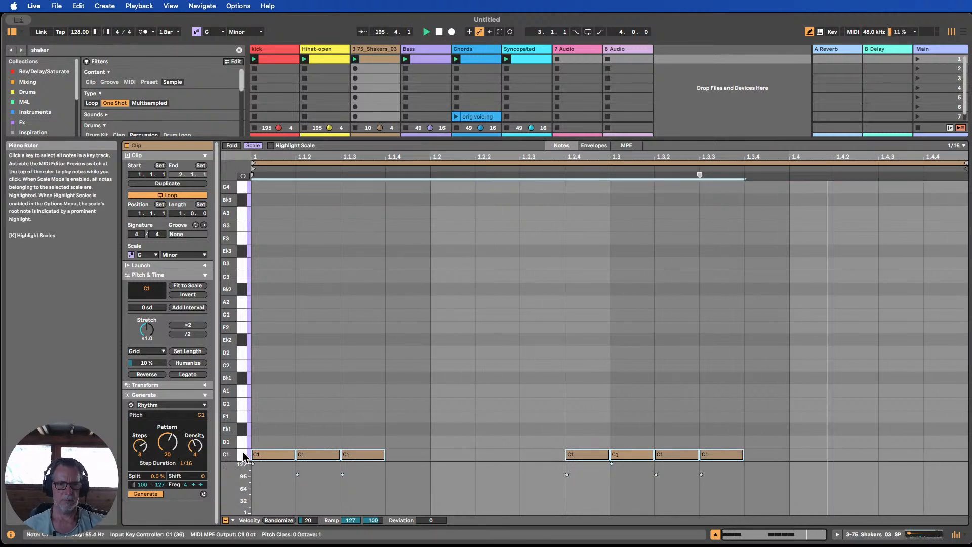
key(shift+Up)
key(shift+Up)
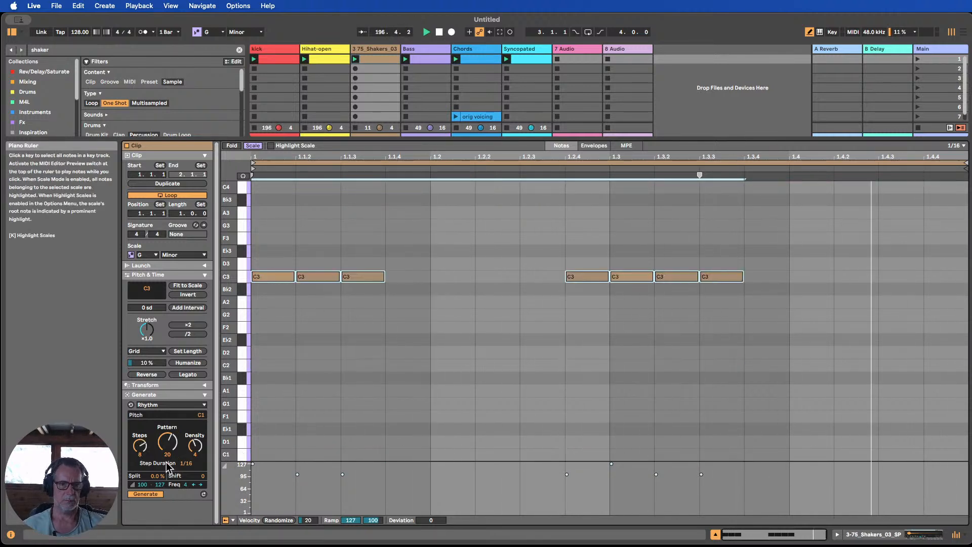
Set the shaker rhythm's density to 5 and transpose the regenerated notes up to C3.
drag(196, 447, 137, 451)
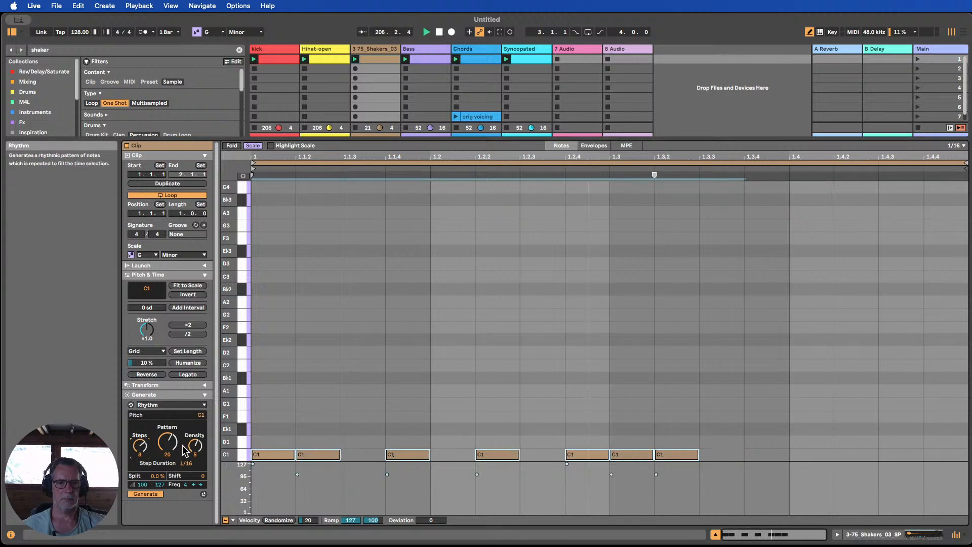
key(shift+Up)
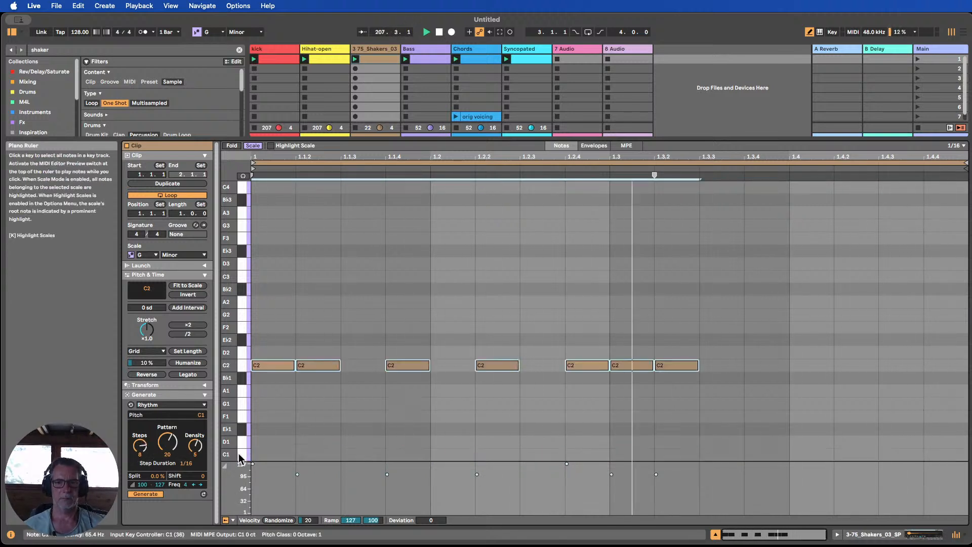
key(shift+Up)
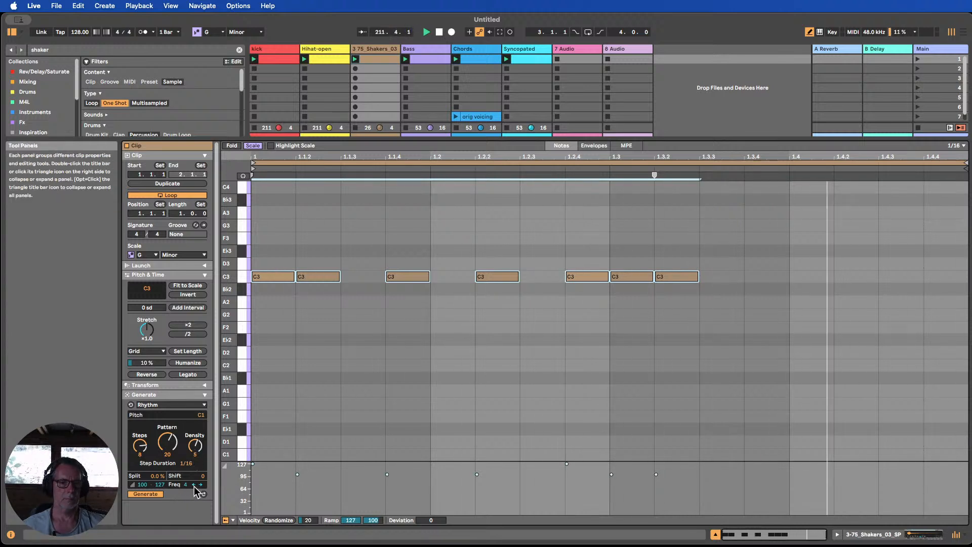
Try the shaker rhythm with pattern 0, 5 steps and density 5.
mouse_move(200, 476)
mouse_down()
mouse_move(201, 463)
mouse_move(200, 476)
mouse_up()
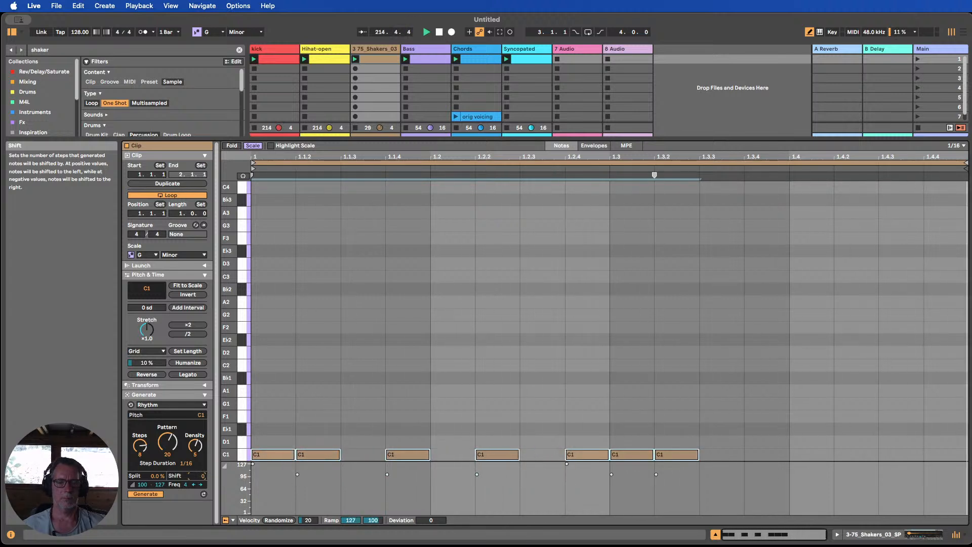
drag(168, 443, 141, 458)
drag(139, 447, 140, 471)
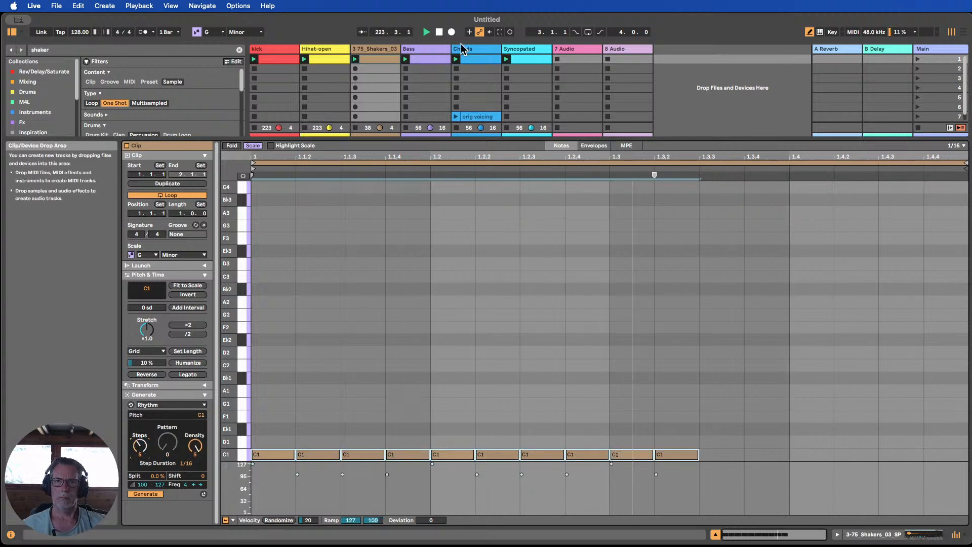
Delete the shaker clip and create a new empty clip in the same slot.
click(379, 57)
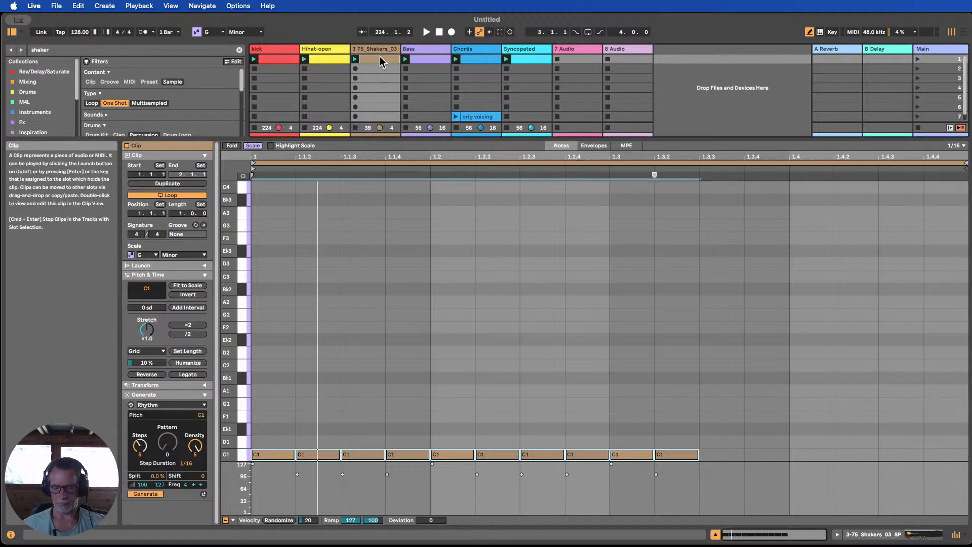
key(Delete)
double_click(381, 59)
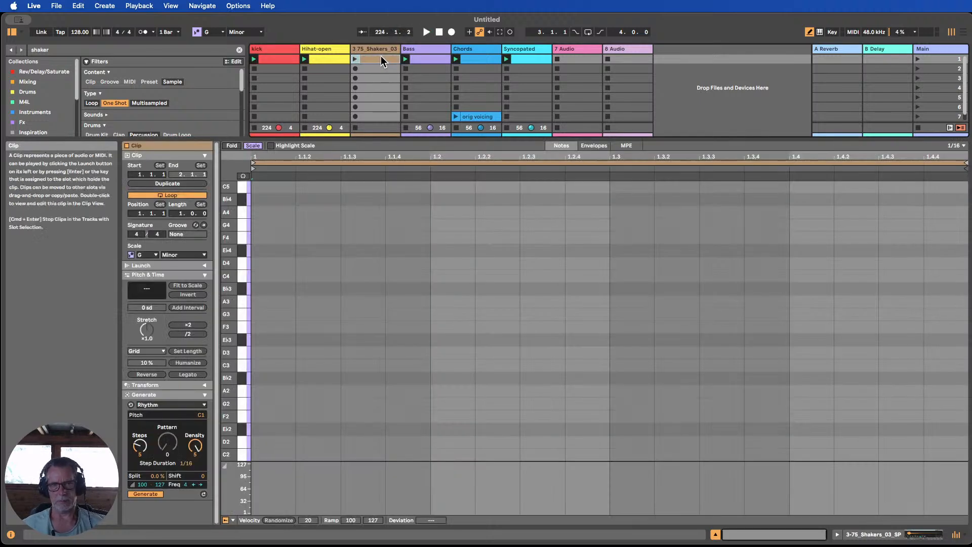
Generate a 1/16 rhythm with 8 steps, pattern 20 and density 5, and transpose it up two octaves to C3 during playback.
click(153, 494)
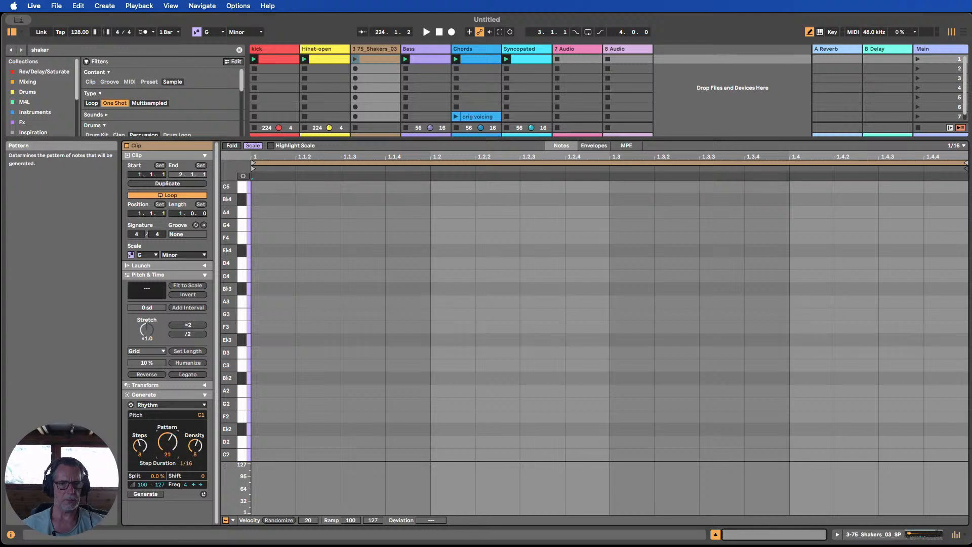
click(145, 494)
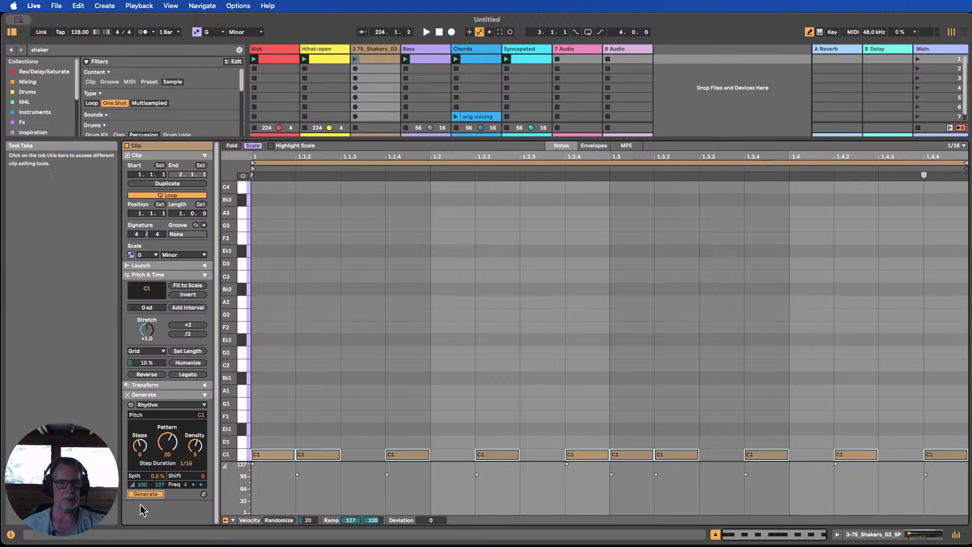
key(space)
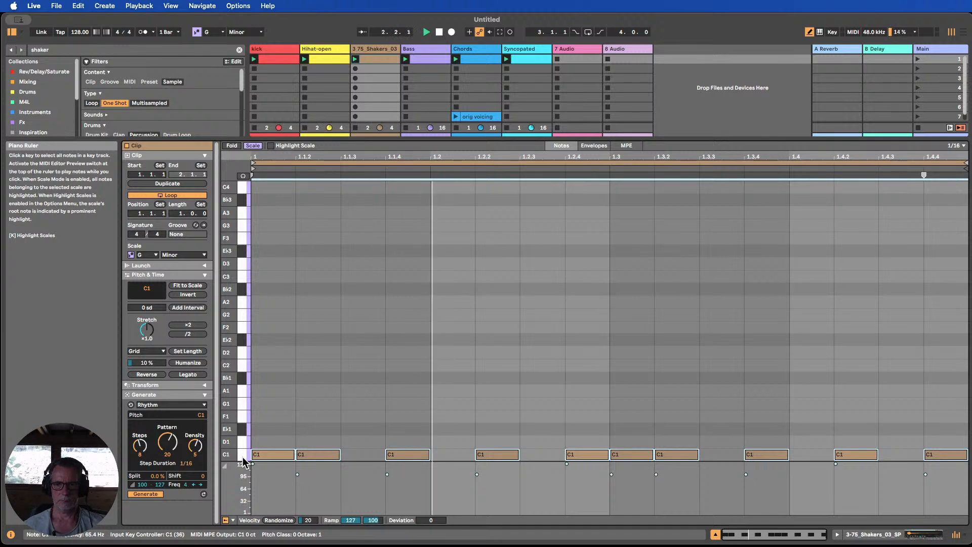
key(shift+Up)
key(shift+Up)
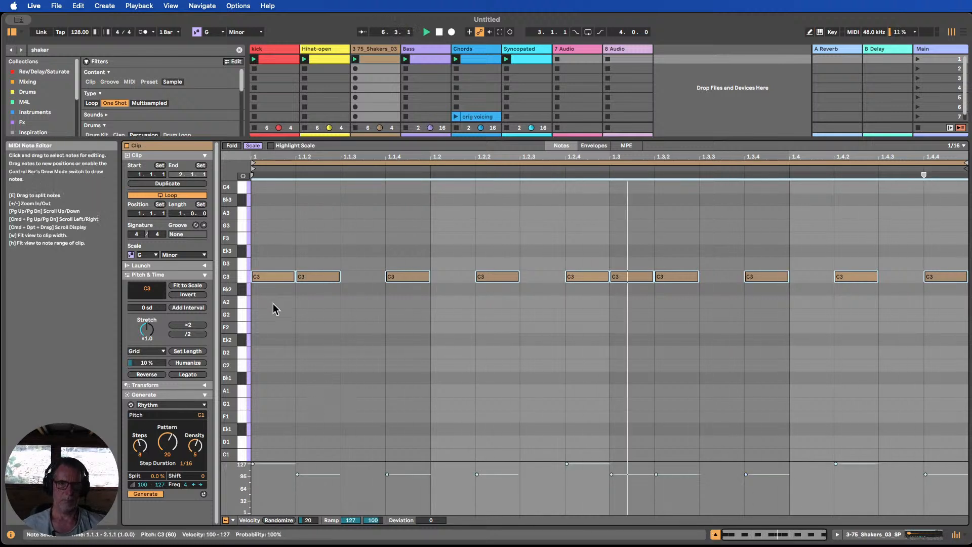
Try deactivating the shaker notes on beats 1 and 3 and raising the beat 3 note to D3, restoring each one.
click(271, 277)
key(0)
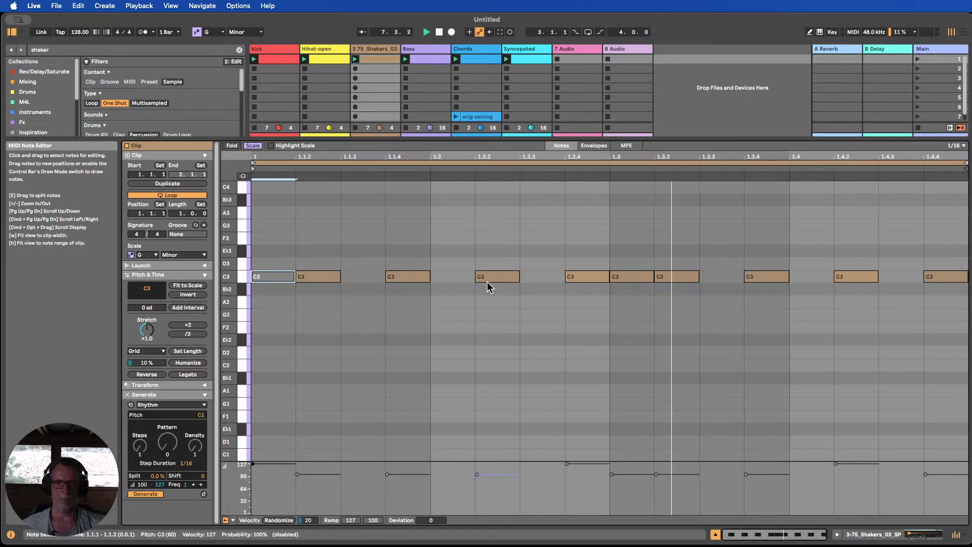
click(619, 277)
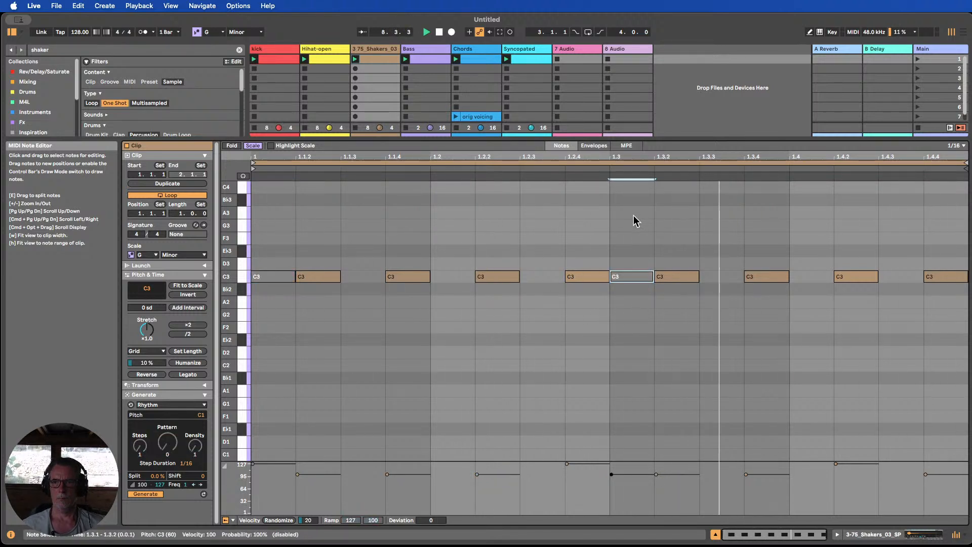
click(273, 277)
key(0)
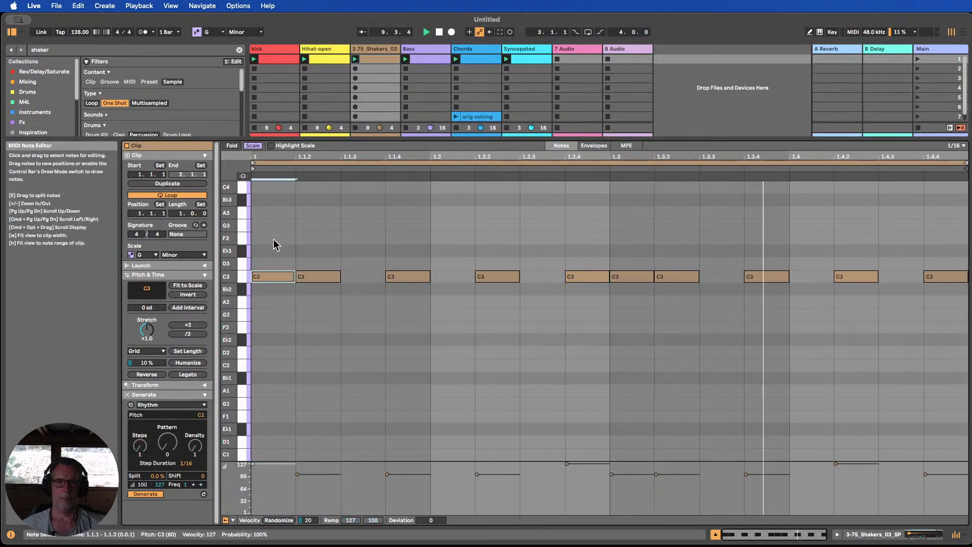
click(635, 277)
key(Up)
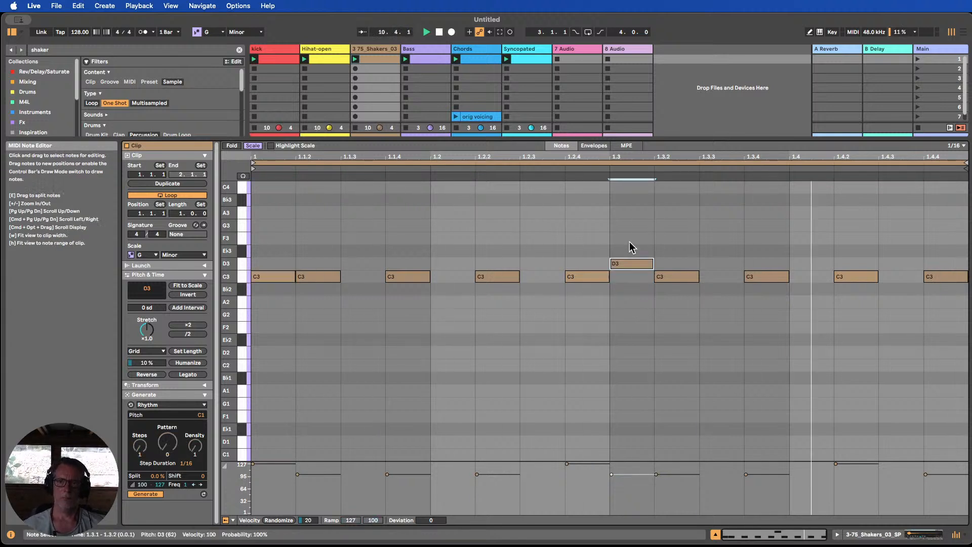
key(Down)
Try higher pitches for the shaker note at 1.2.4 and settle on D3.
key(alt+Left)
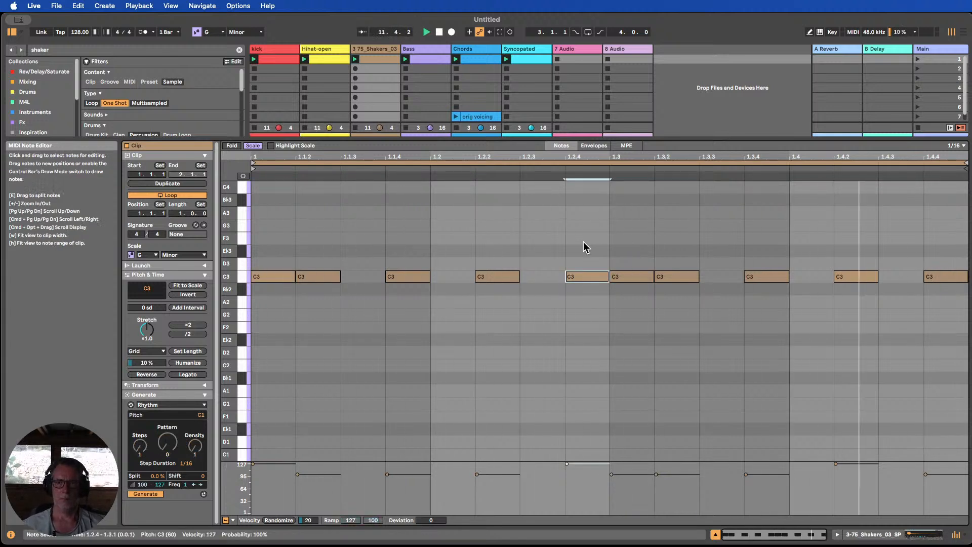
key(Up)
key(Up)
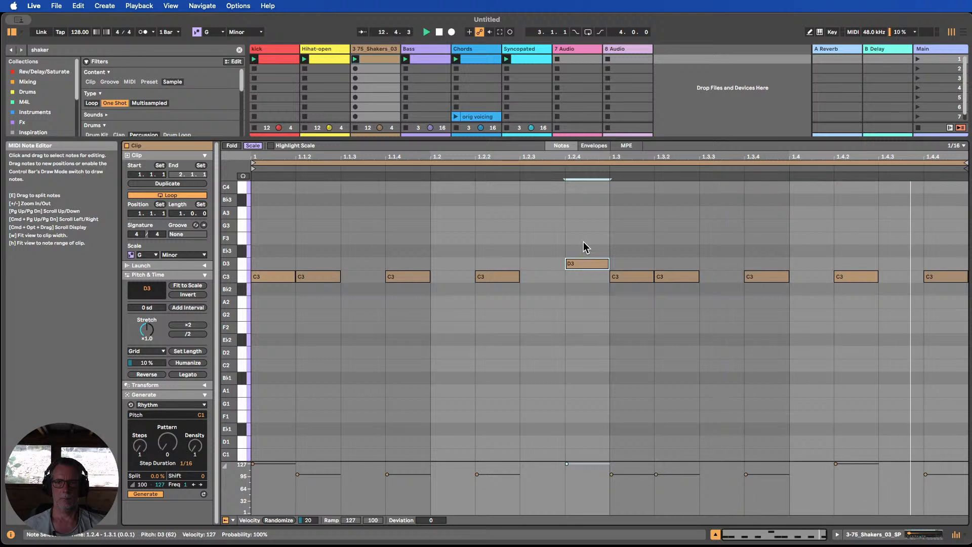
key(Up)
key(Down)
key(Down)
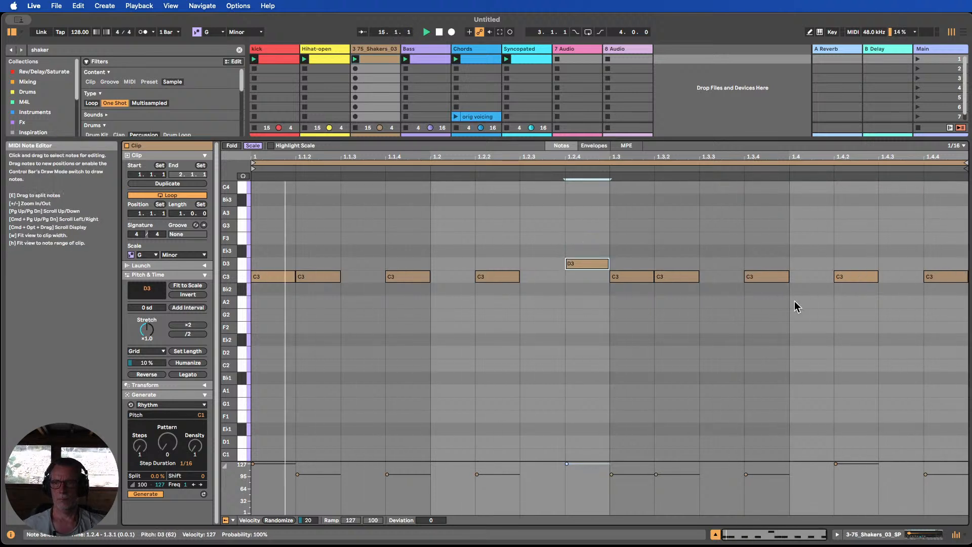
Raise the shaker note at 1.3.4 to F3.
click(774, 277)
key(Up)
key(Up)
key(Up)
key(Up)
key(Up)
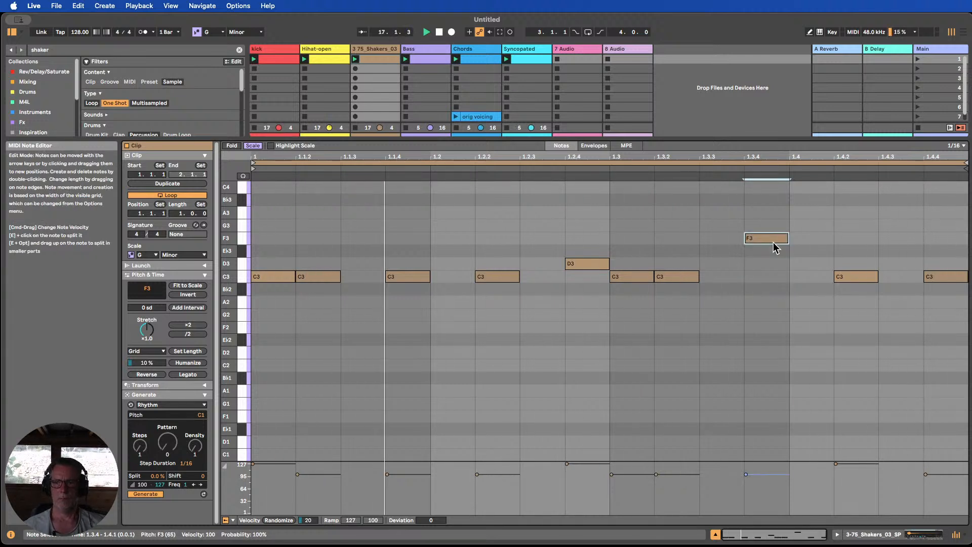
click(706, 282)
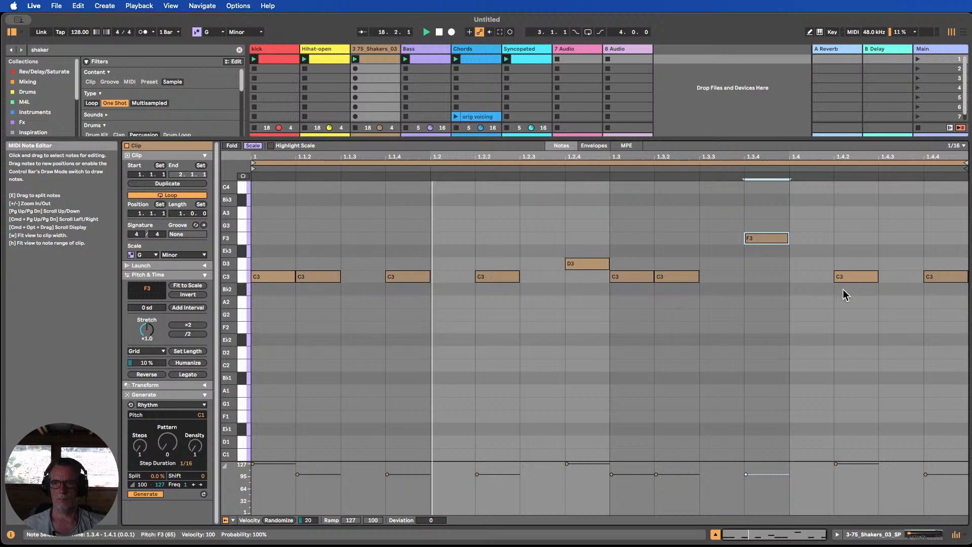
Raise the shaker note at 1.4.2 to D3 and select the note at 1.1.2.
click(855, 276)
key(Up)
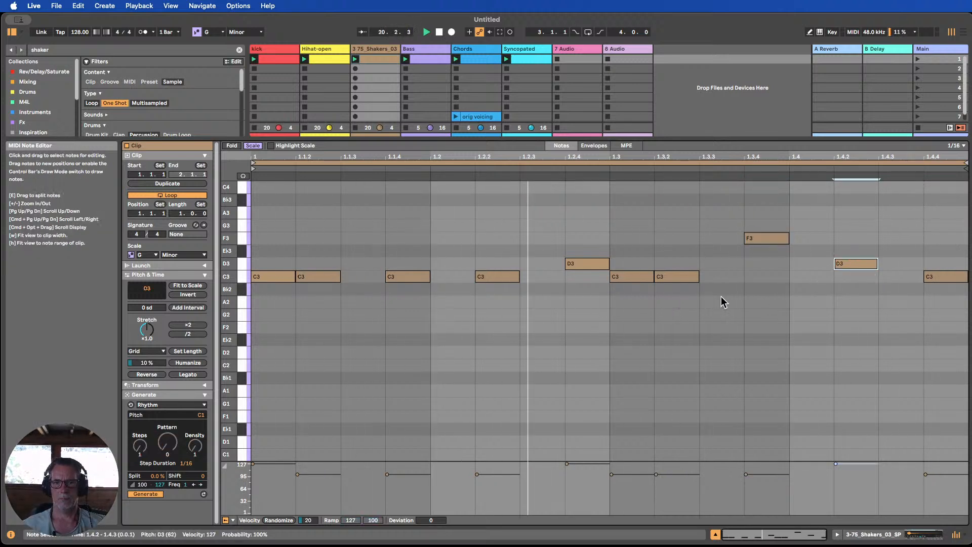
click(317, 276)
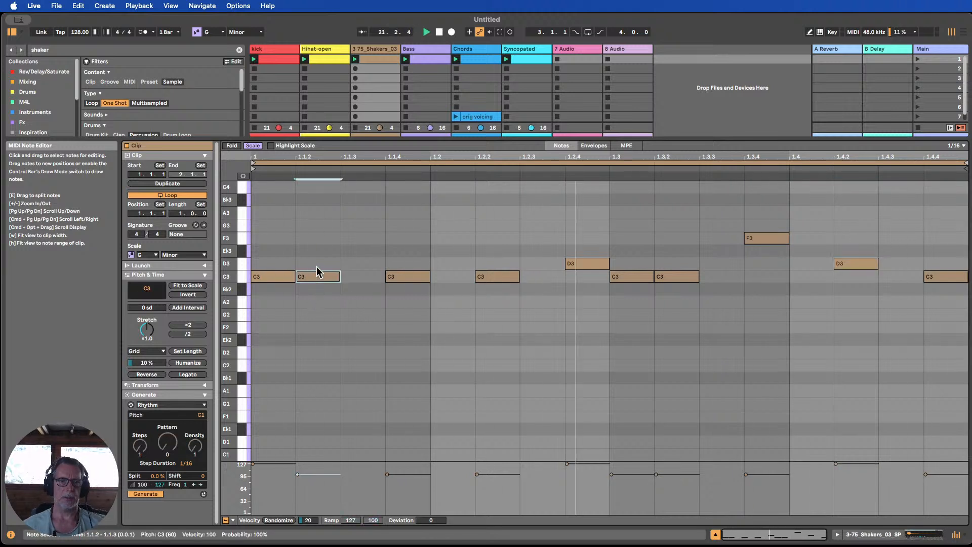
Raise the shaker note at 1.1.2 to D3 and lower the shaker track's volume to -3.0 dB.
key(Up)
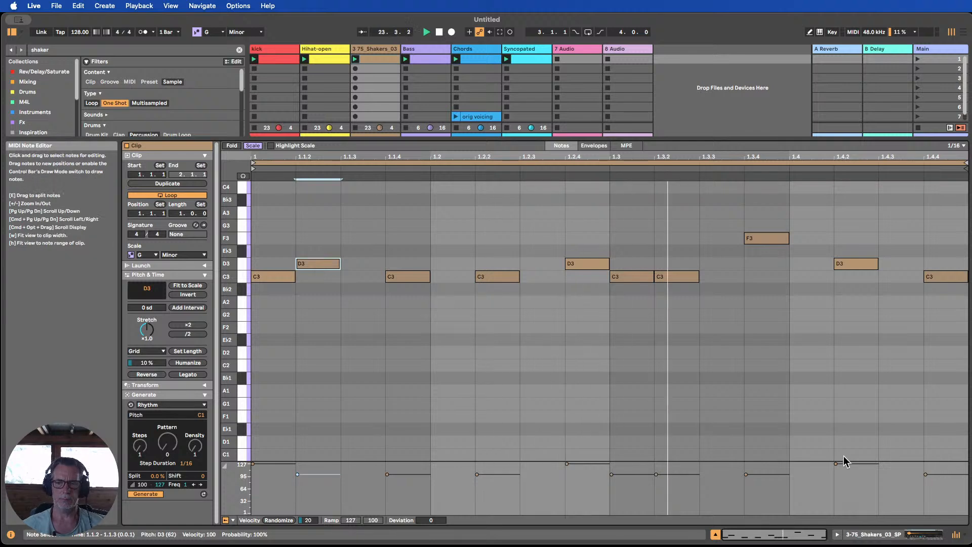
key(shift+Tab)
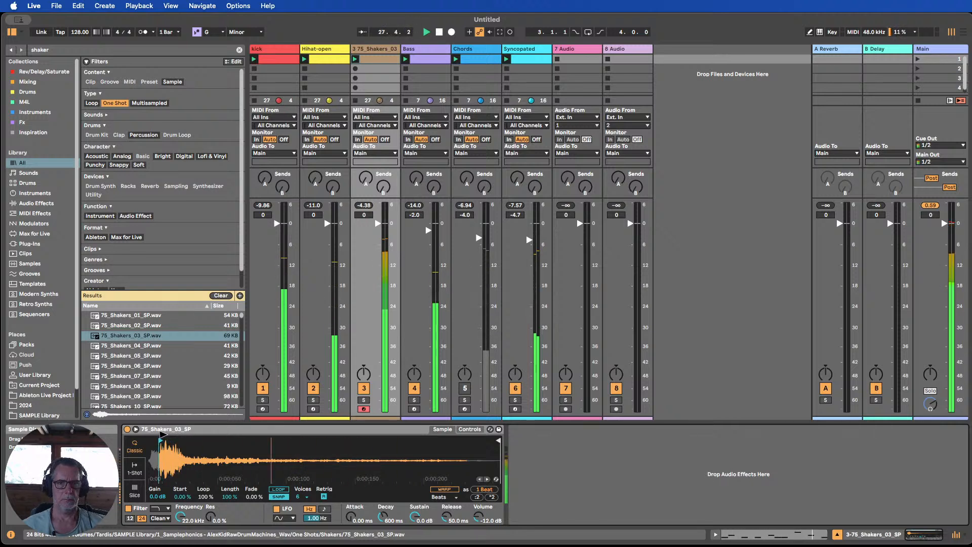
mouse_move(378, 223)
mouse_down()
mouse_move(377, 412)
mouse_move(377, 235)
mouse_up()
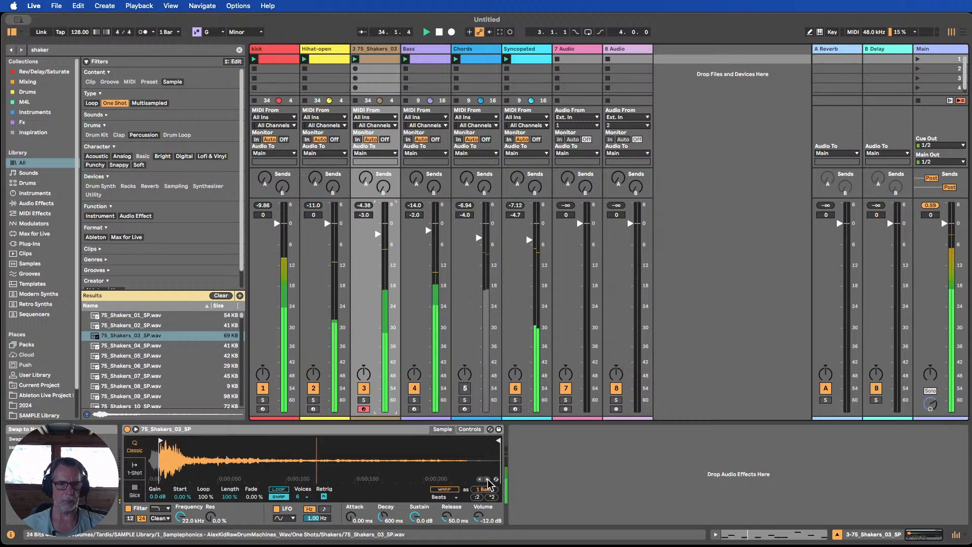
Audition similar samples in the shaker sampler by swapping through them during playback, ending on Shaker Electrified 02.
click(487, 481)
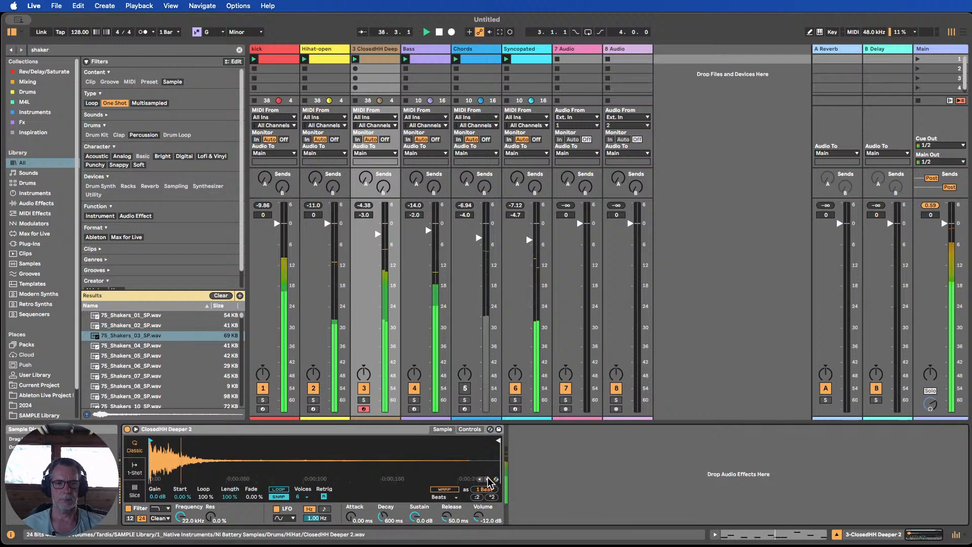
click(487, 479)
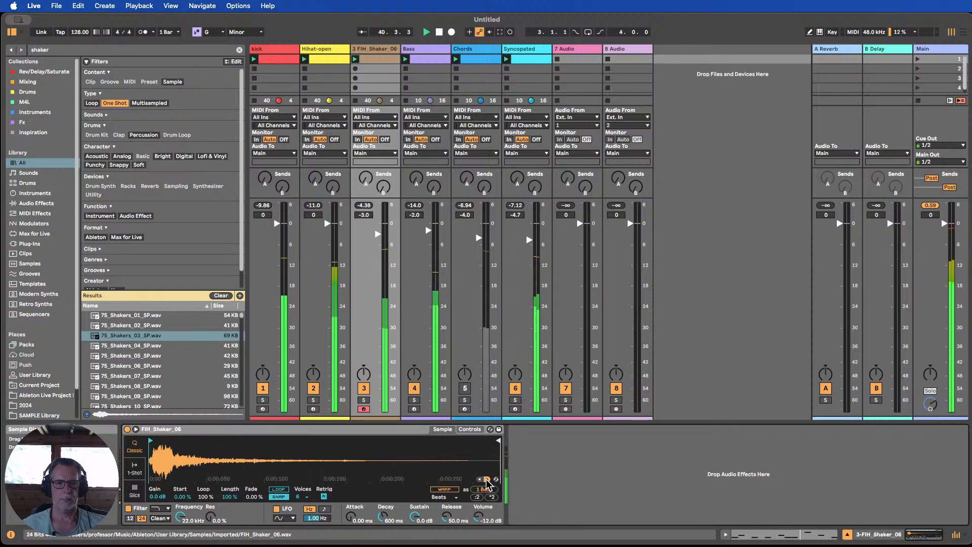
click(488, 479)
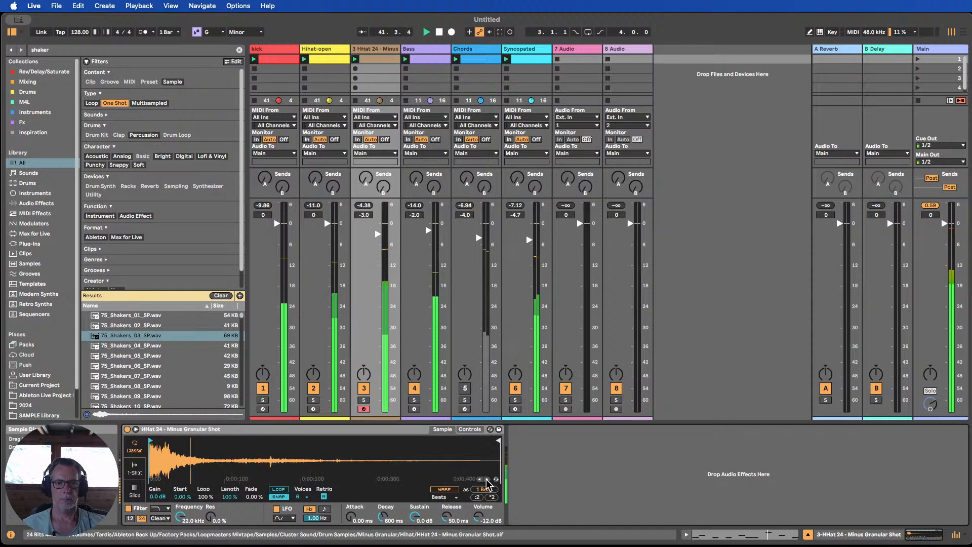
click(487, 479)
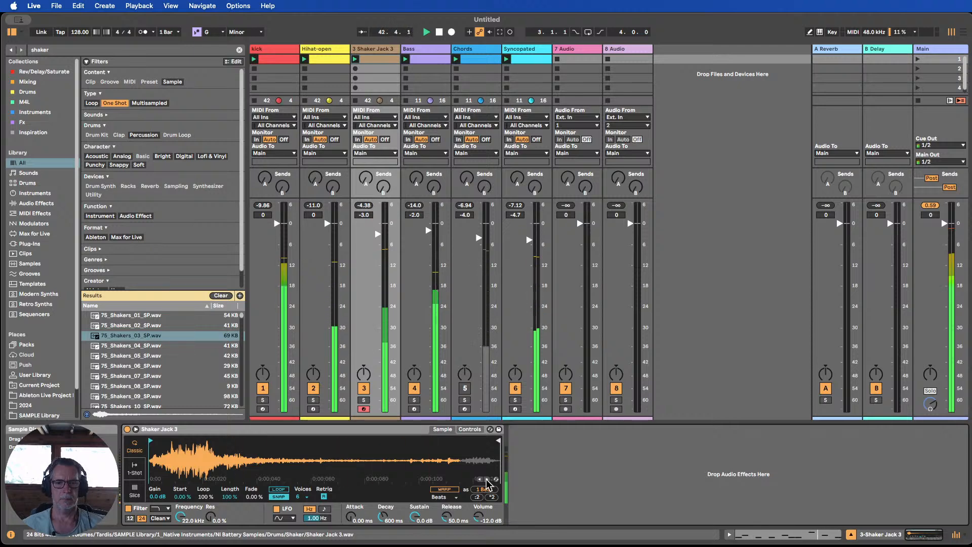
click(488, 479)
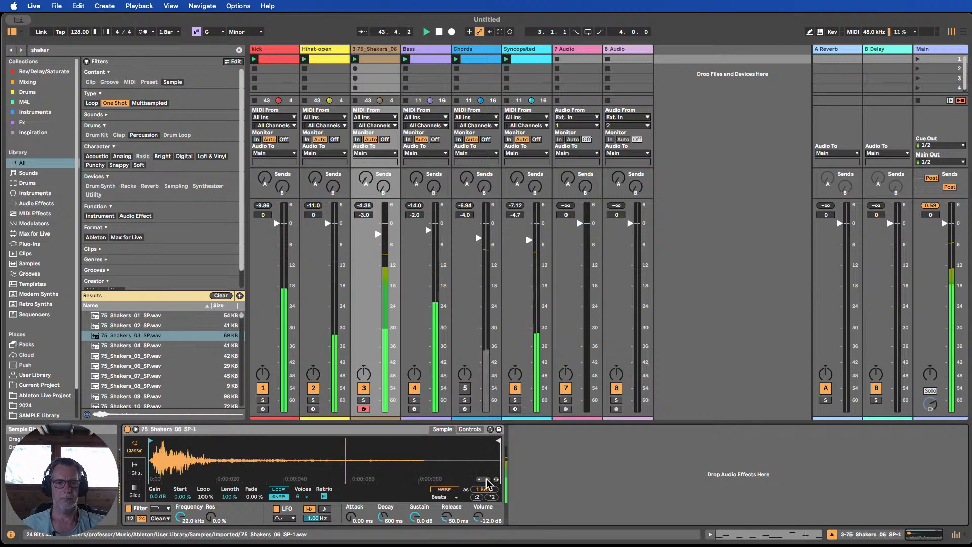
click(488, 479)
click(487, 479)
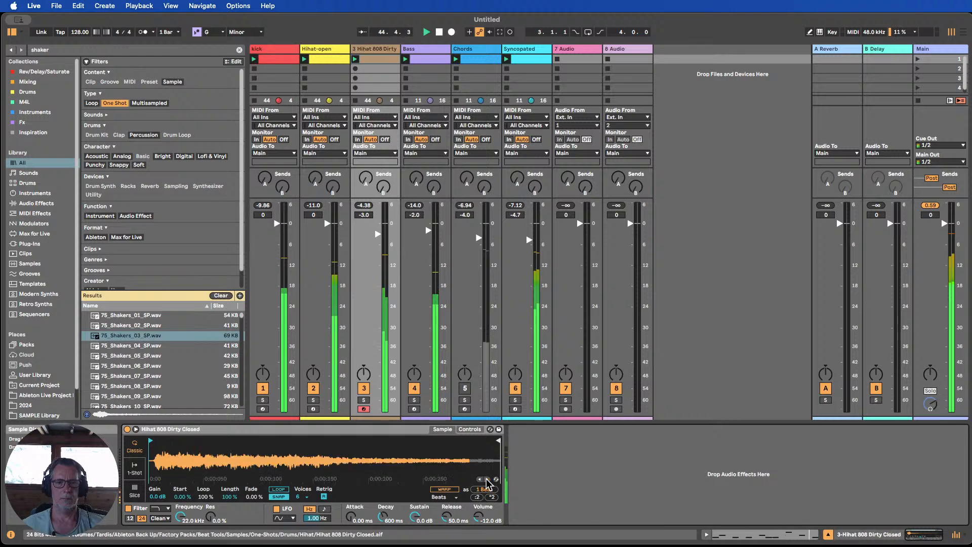
click(487, 479)
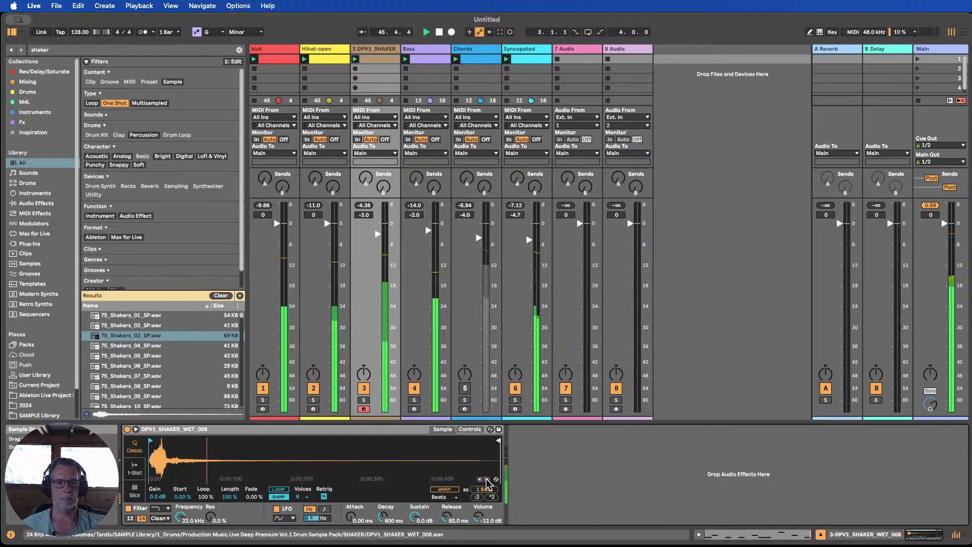
click(488, 479)
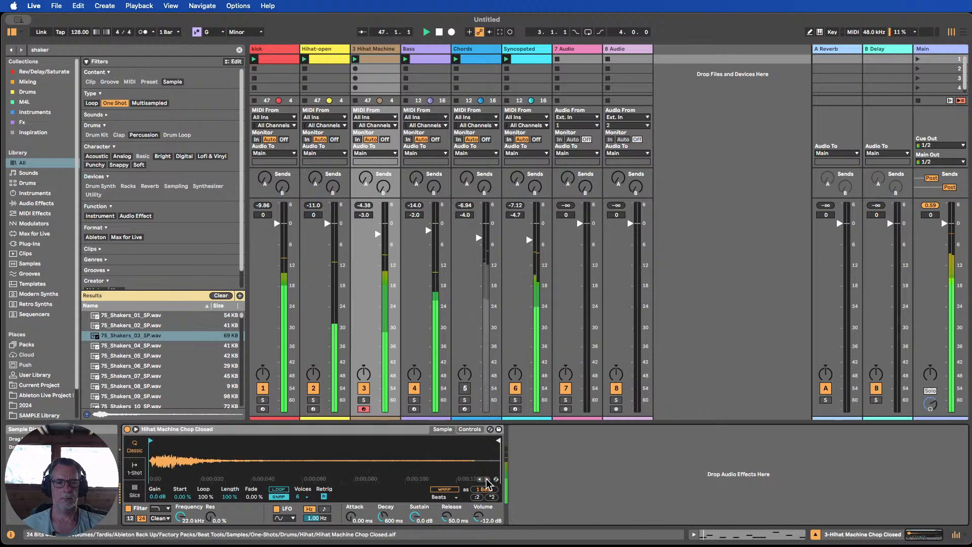
click(488, 479)
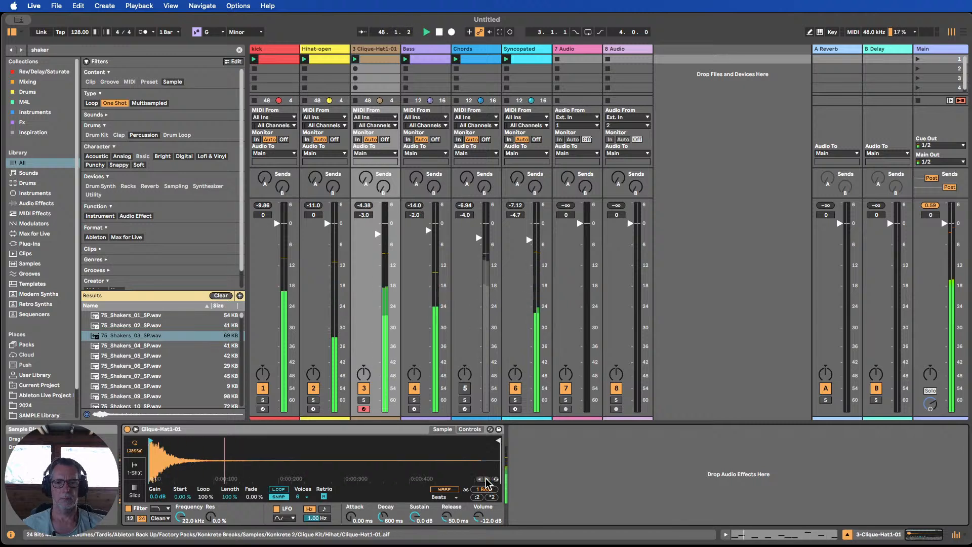
click(488, 480)
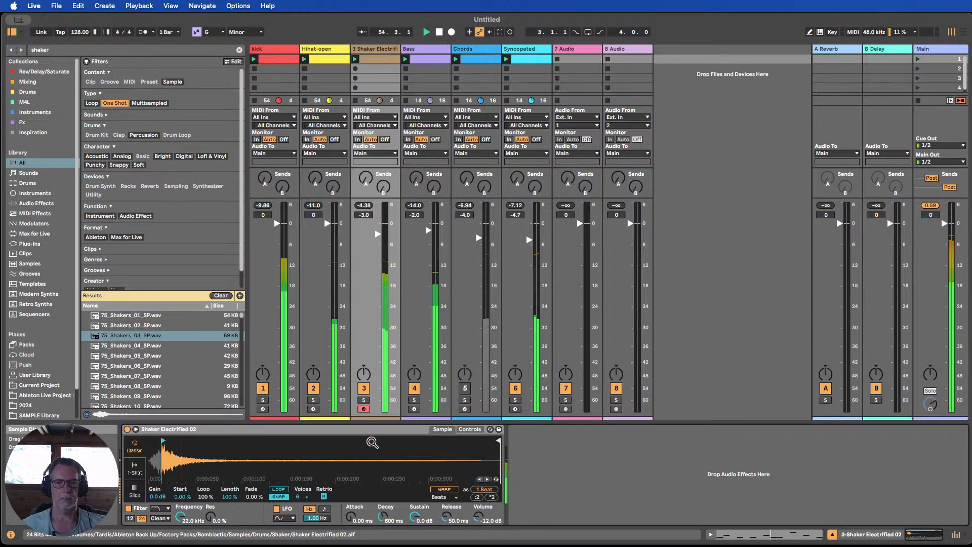
Unmute the Chords track and lower its volume to -6.0 dB, with playback stopped once the balance is set.
click(465, 389)
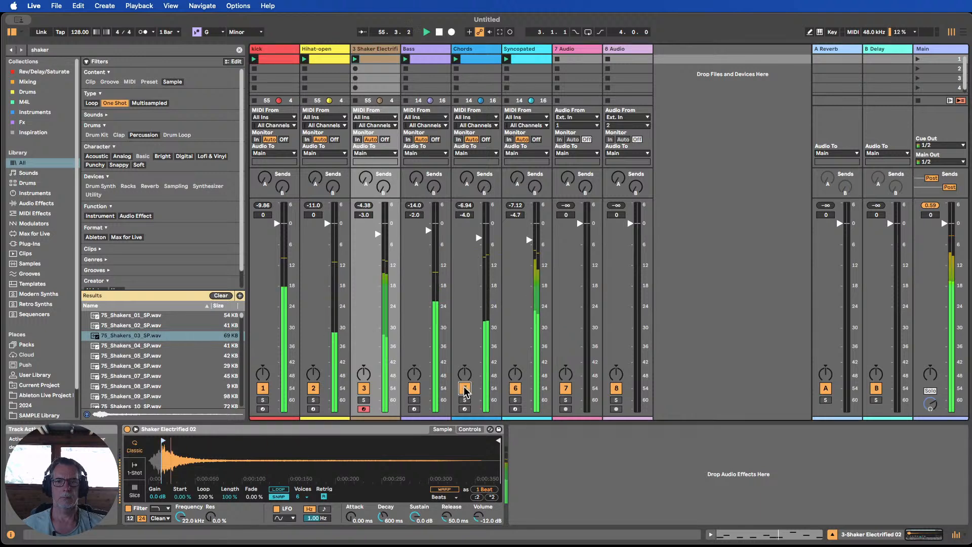
mouse_move(479, 240)
mouse_down()
mouse_move(478, 279)
mouse_move(478, 250)
mouse_up()
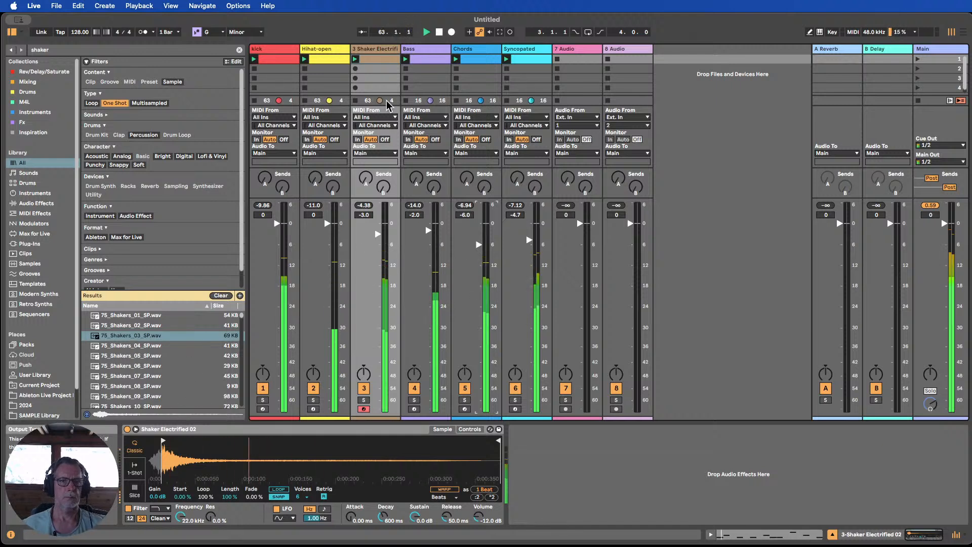
key(space)
Audition the shaker one-shots in the search results, from 75_Shakers_01_SP.wav through ALN_Shaker_018.wav.
click(126, 315)
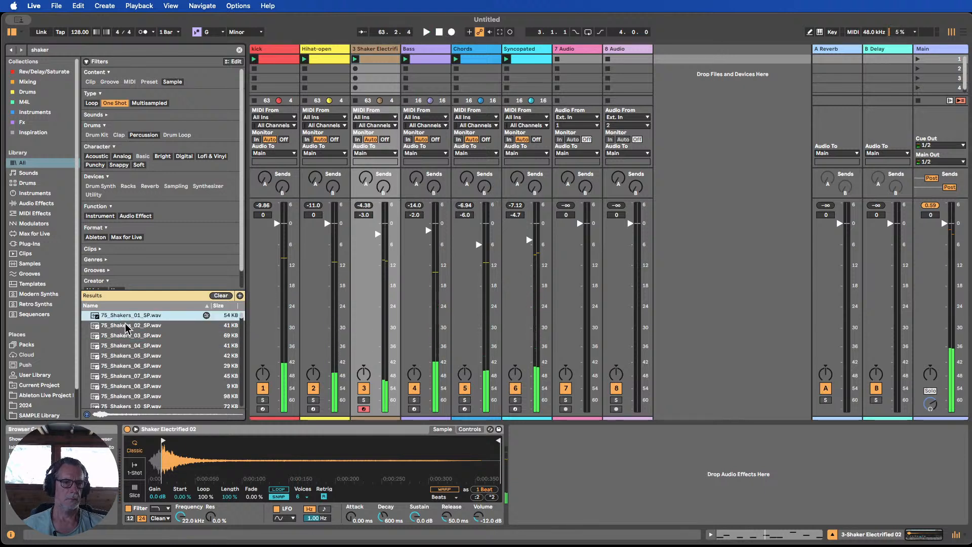
click(127, 326)
click(125, 335)
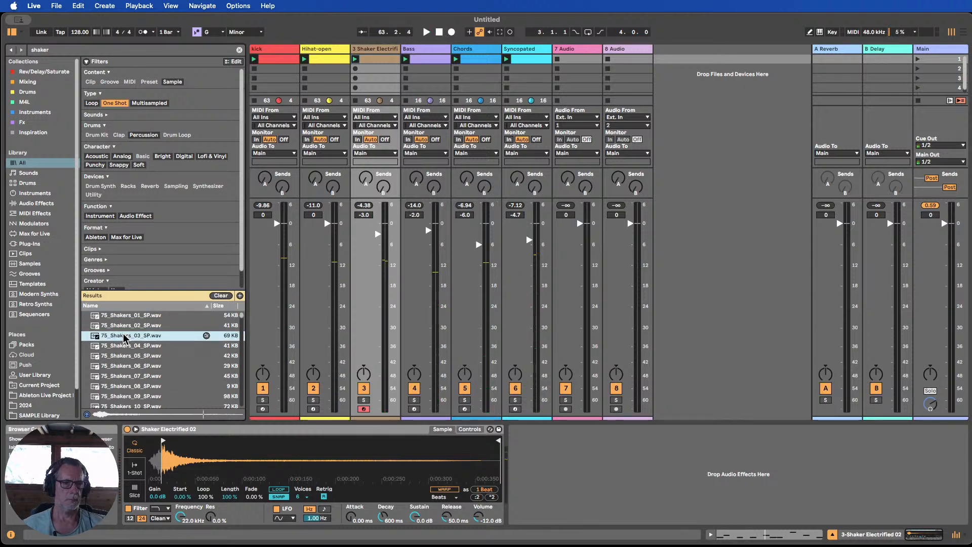
click(122, 346)
click(122, 356)
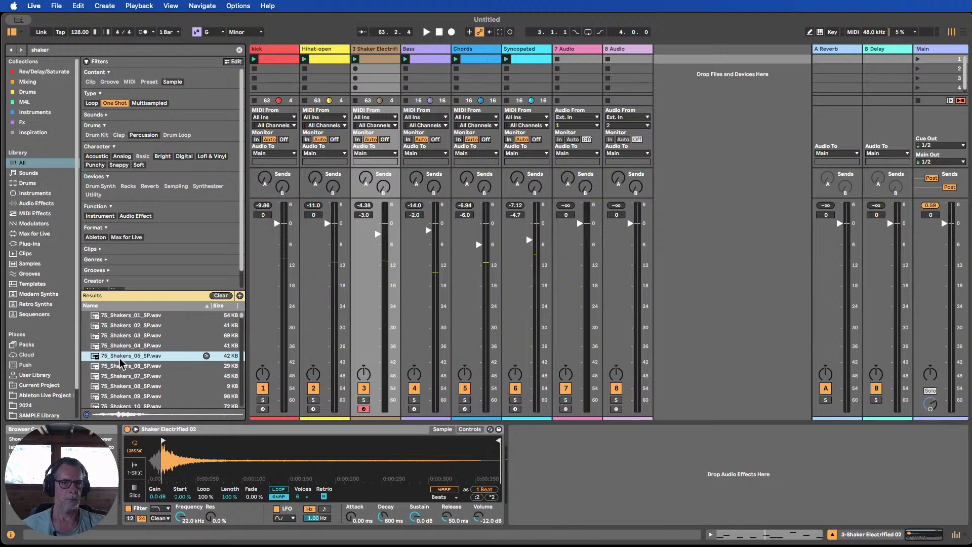
click(122, 365)
click(127, 377)
click(127, 386)
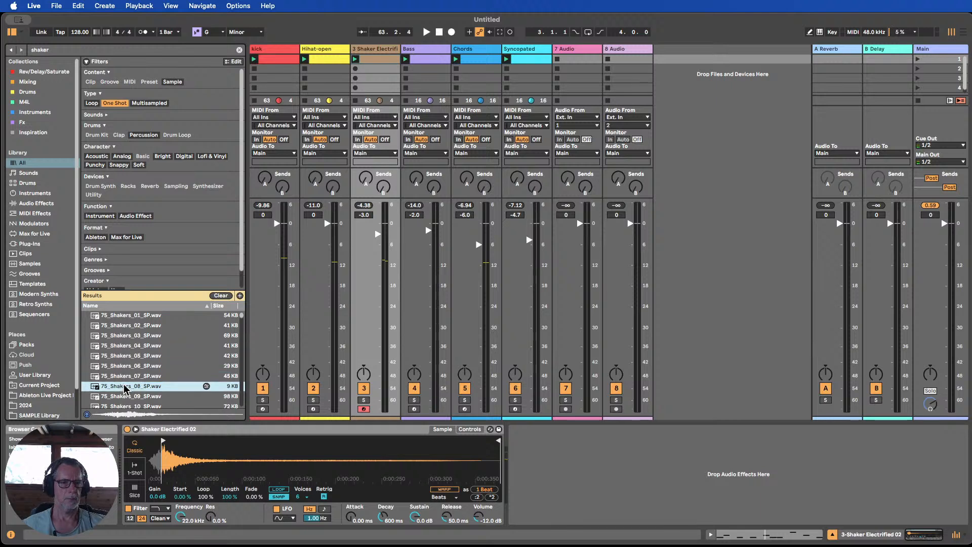
scroll(124, 388, down, 2)
click(118, 372)
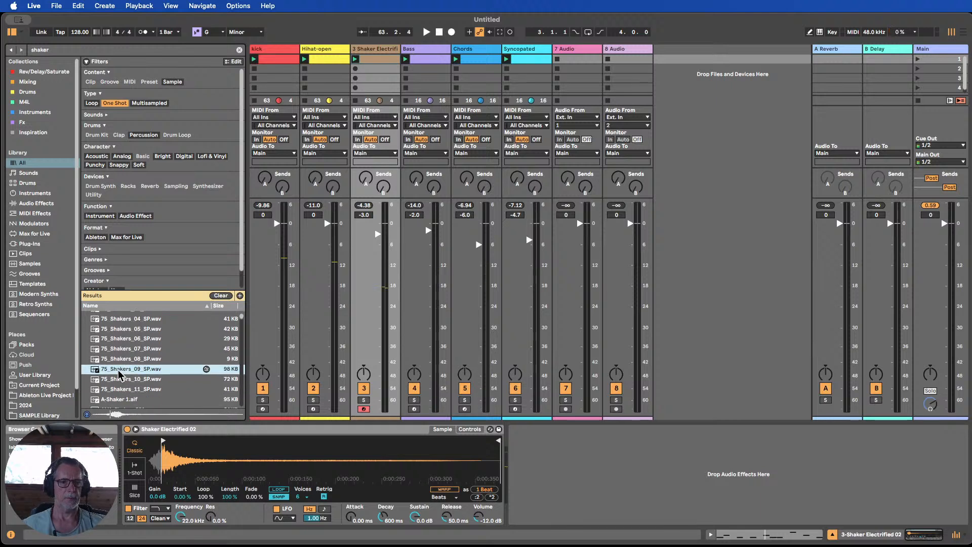
scroll(123, 377, down, 2)
click(122, 358)
click(124, 370)
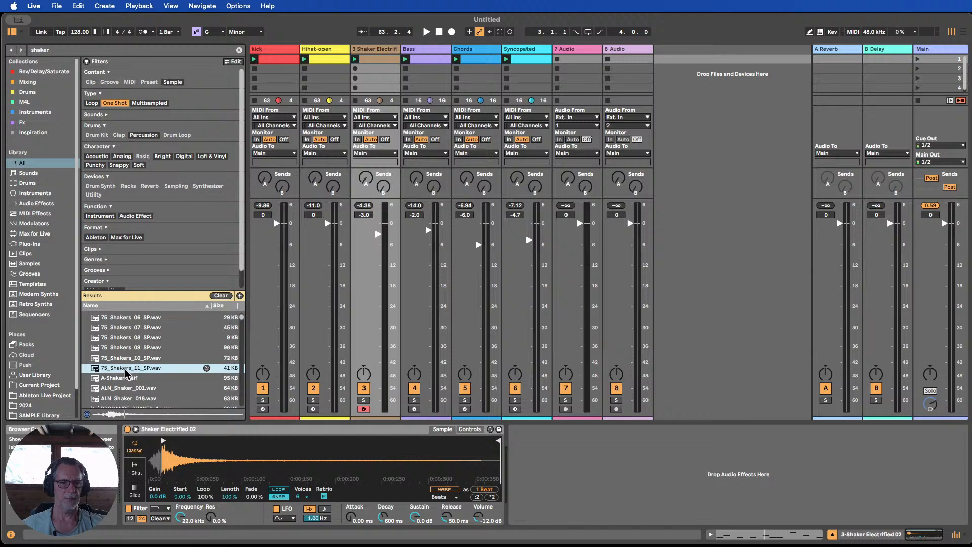
scroll(123, 374, down, 1)
click(122, 376)
scroll(125, 374, down, 1)
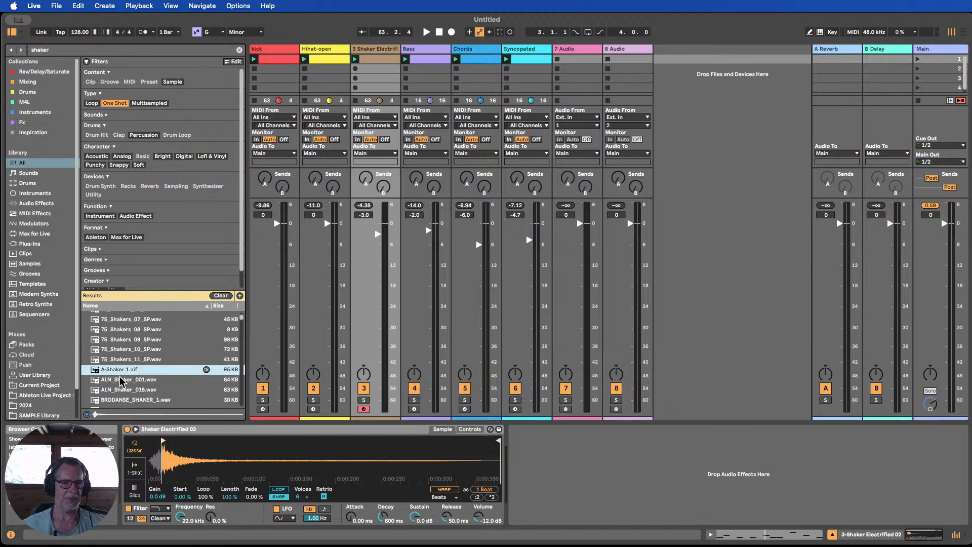
click(123, 378)
scroll(122, 375, down, 2)
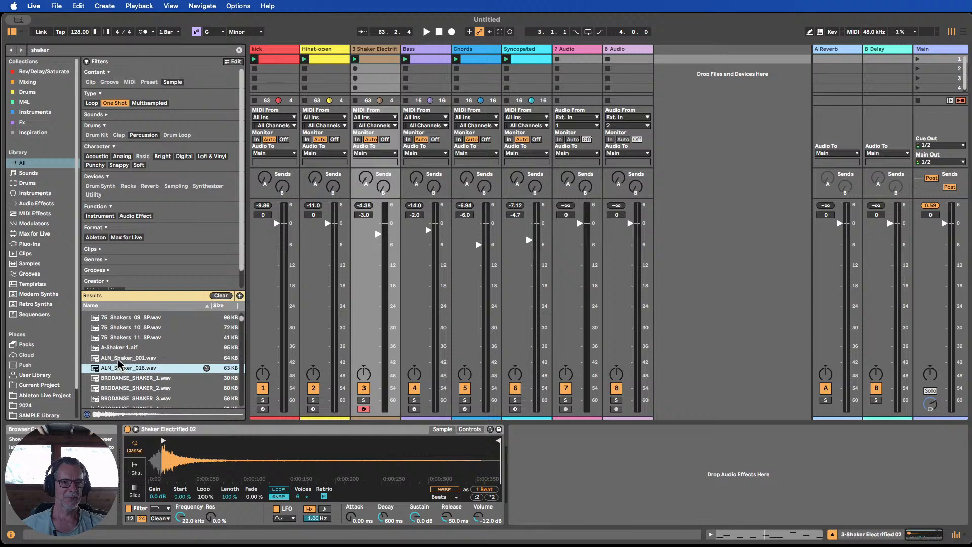
Load ALN_Shaker_001.wav into the shaker sampler, list samples similar to it and restart the shaker clip.
drag(137, 388, 197, 458)
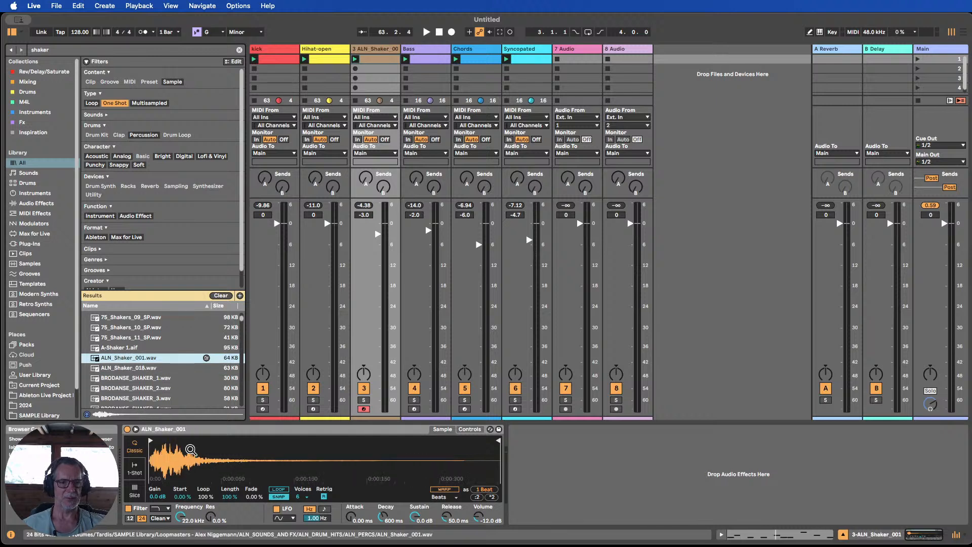
click(206, 358)
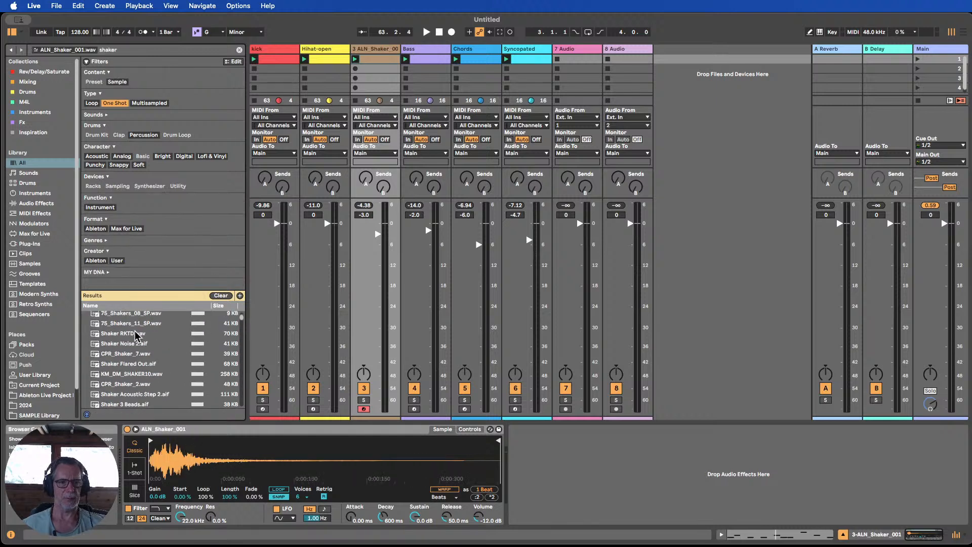
click(355, 59)
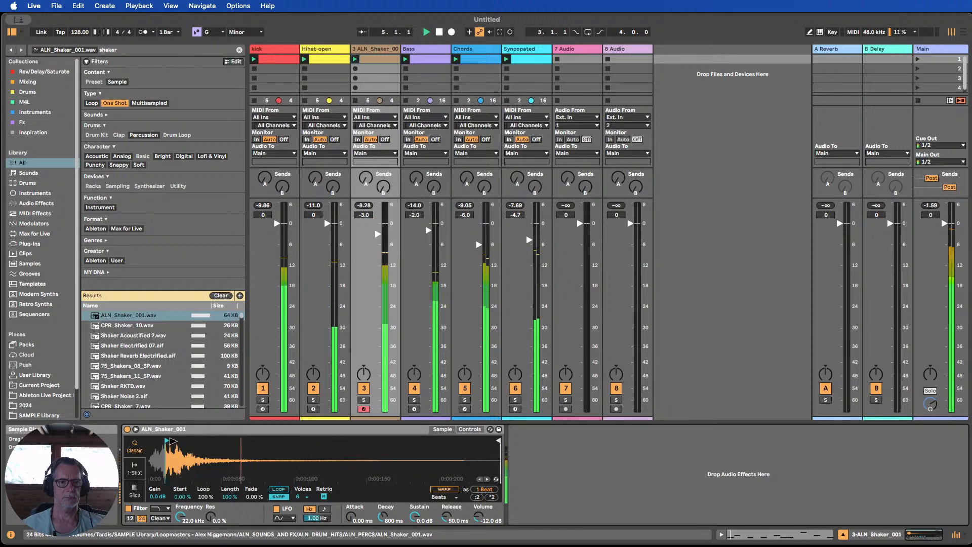
Enable the shaker sampler's LFO with a random stepped waveform, 7.48% pitch modulation and a rate of 0.06 Hz.
click(471, 430)
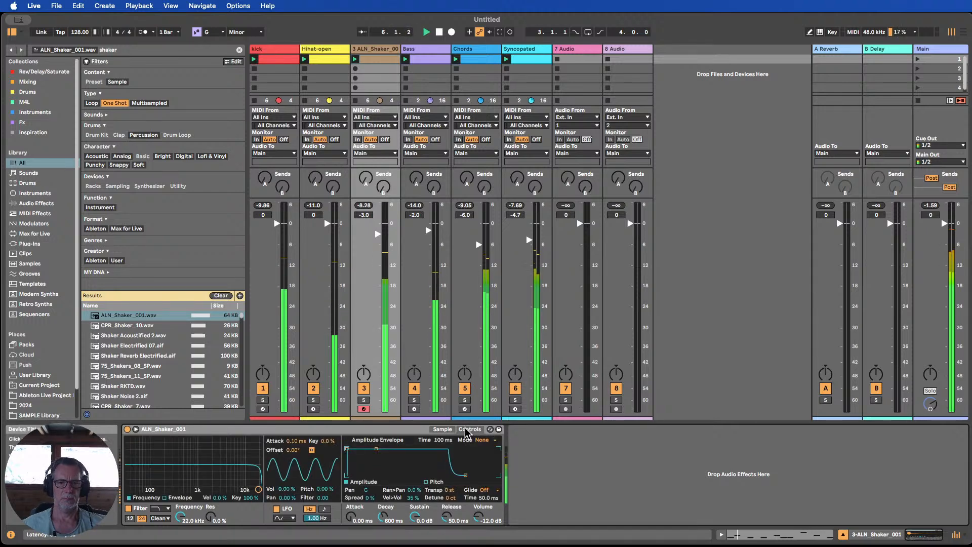
mouse_move(415, 516)
mouse_down()
mouse_move(415, 536)
mouse_move(415, 516)
mouse_up()
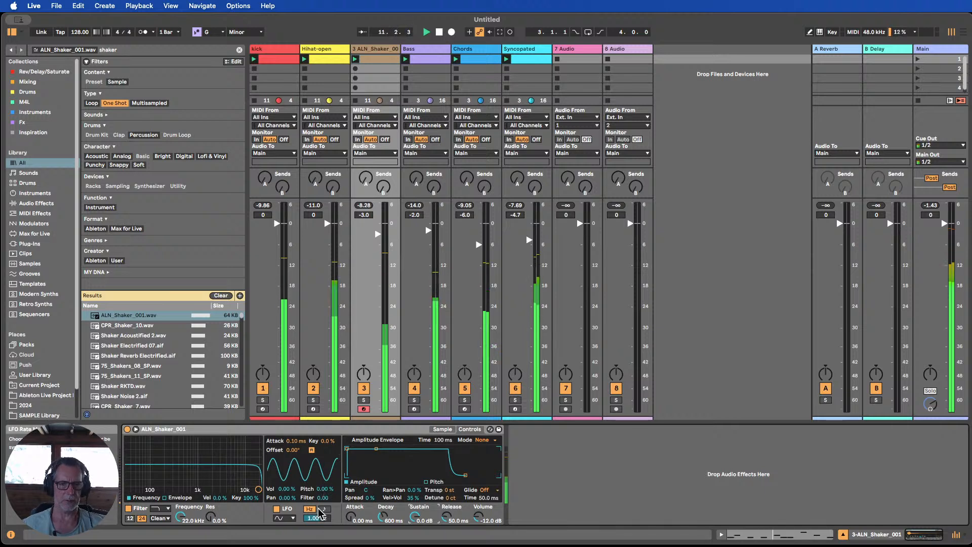
click(289, 519)
click(287, 511)
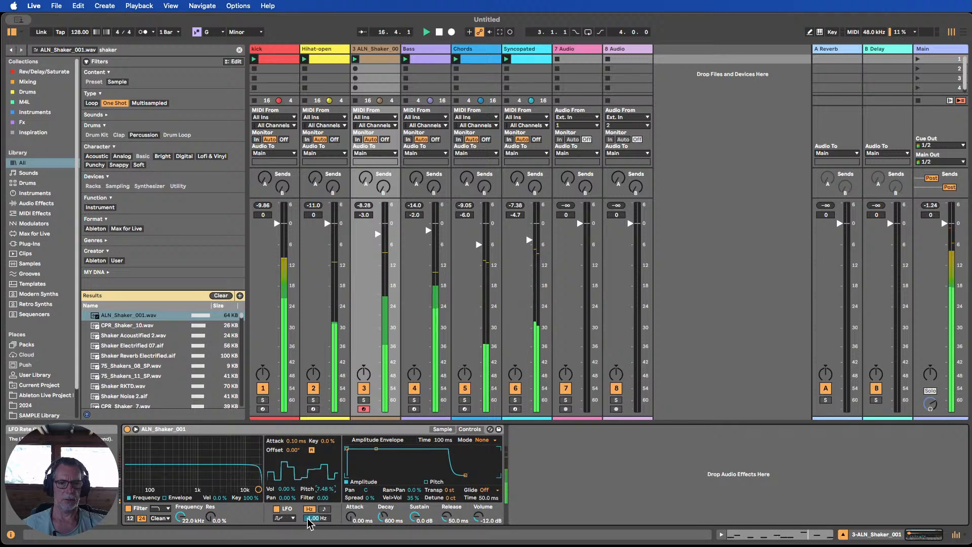
drag(317, 518, 317, 533)
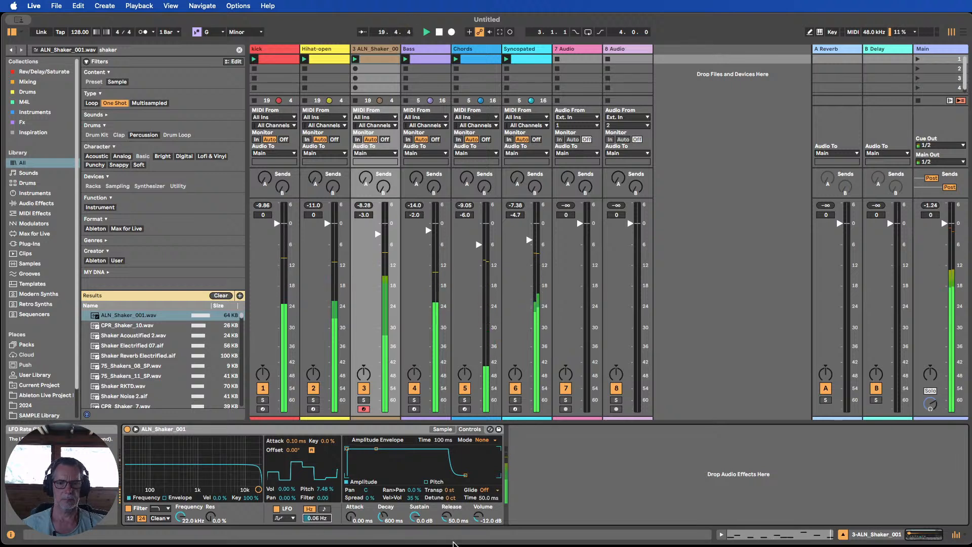
Set the shaker's amplitude envelope to 1.08 s decay and 0.18 ms attack, trying minimum sustain and restoring it to full.
drag(419, 518, 374, 499)
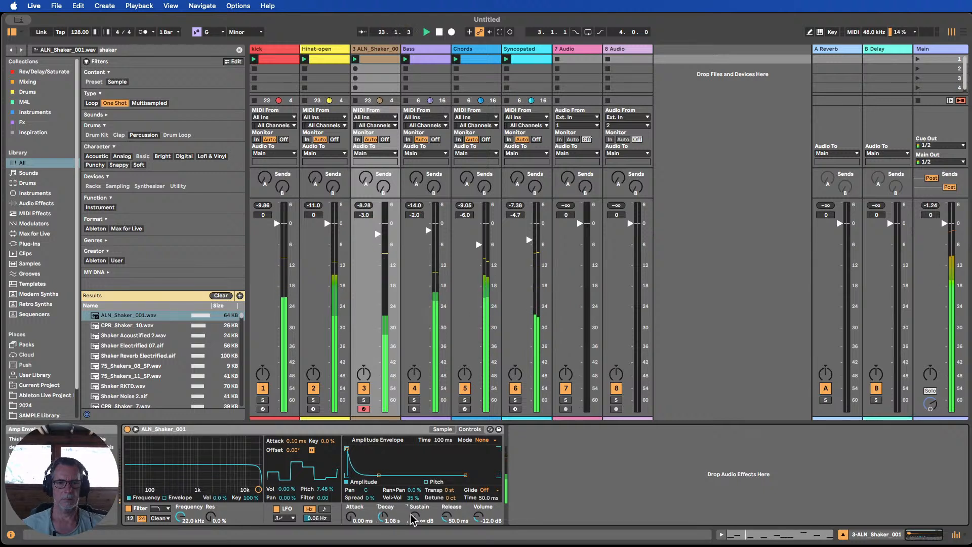
drag(412, 516, 412, 466)
drag(353, 517, 353, 511)
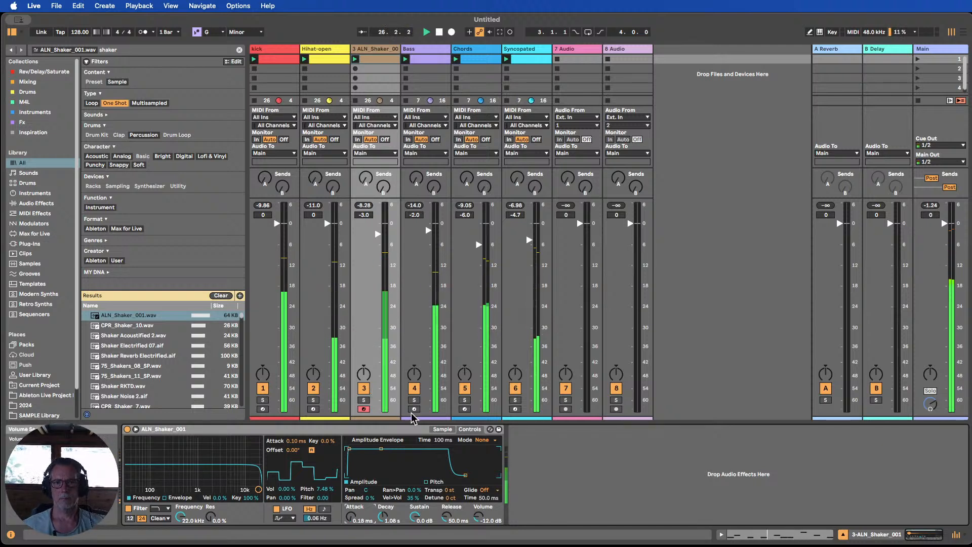
Try a much quieter Chords track, settle its volume at -7.0 dB and mute the Syncopated track.
drag(478, 244, 479, 316)
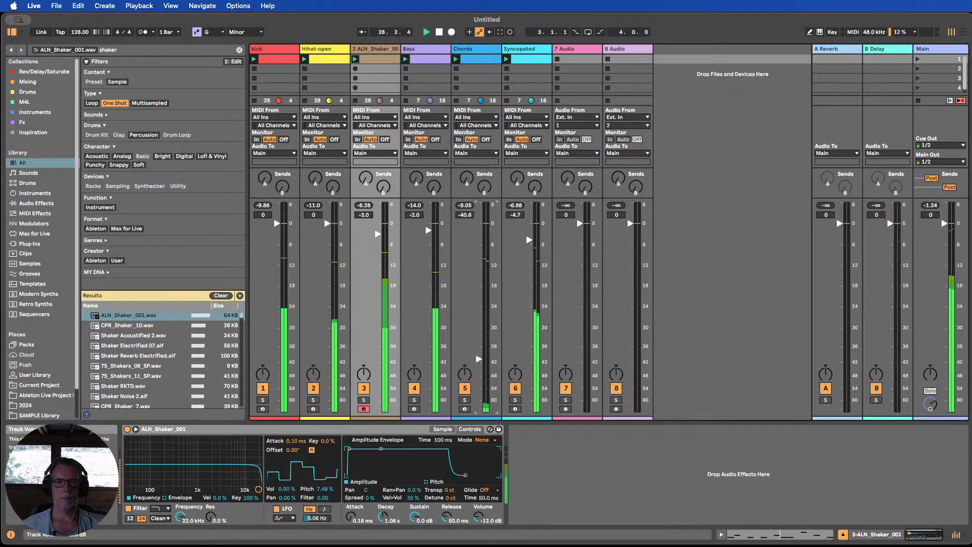
drag(479, 269, 479, 254)
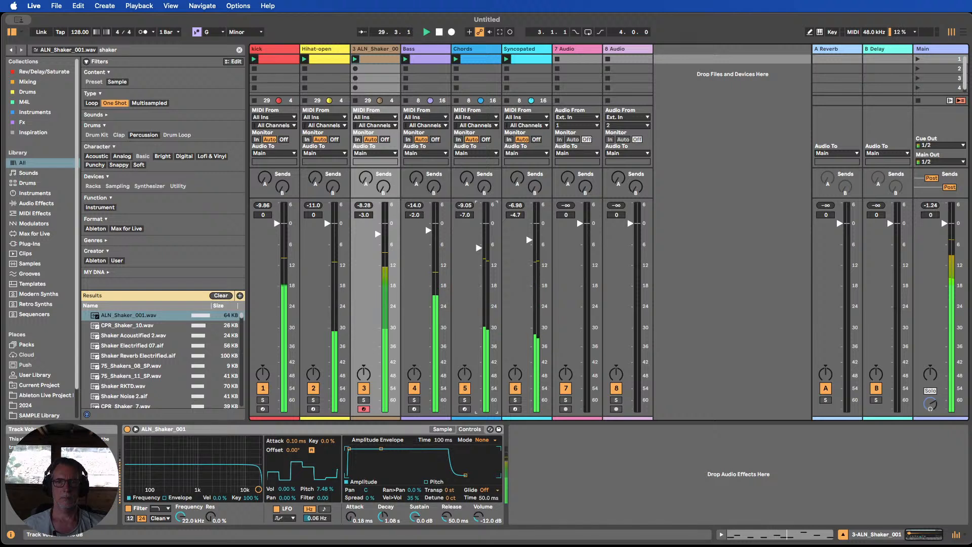
click(515, 388)
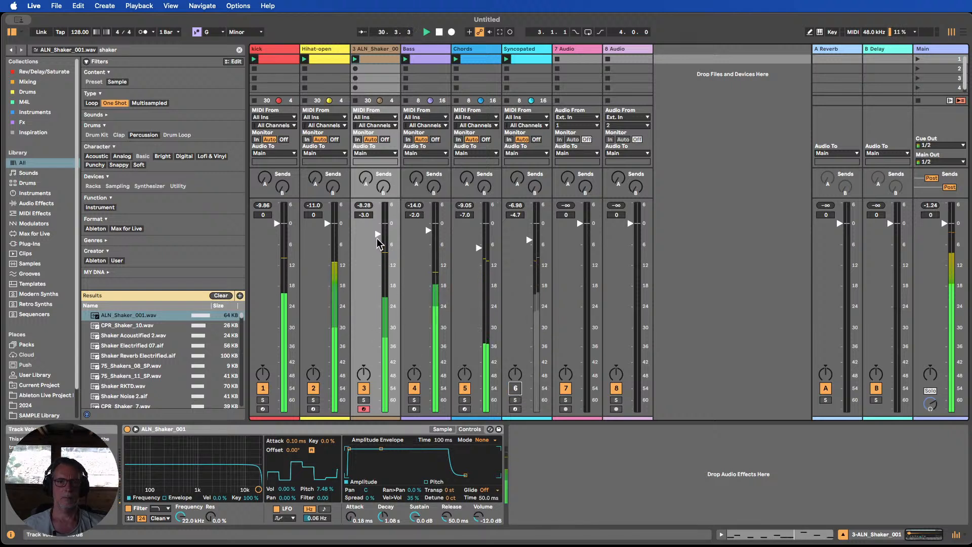
Set the shaker track's volume to -2.9 dB and add EQ Eight with a low cut on band 1 at 199 Hz.
drag(380, 238, 378, 412)
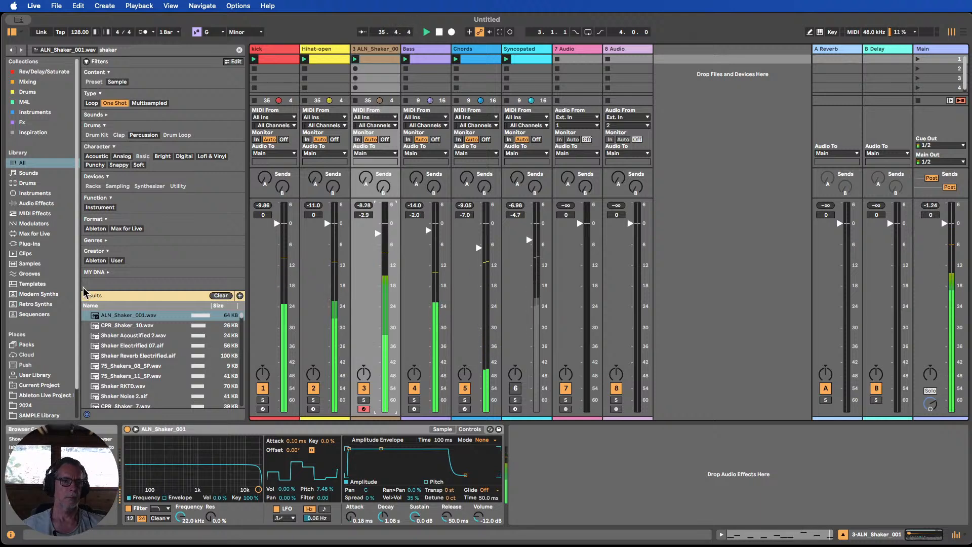
click(38, 205)
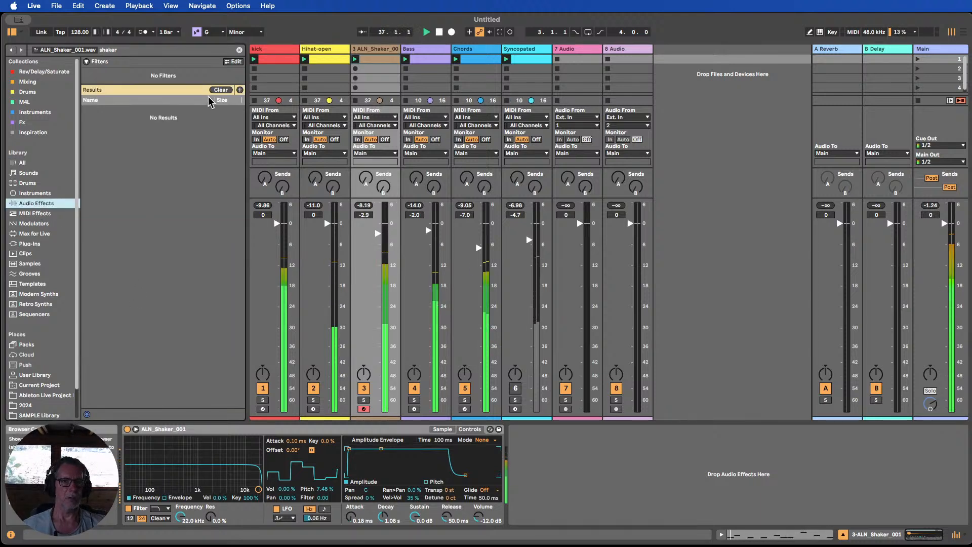
click(221, 91)
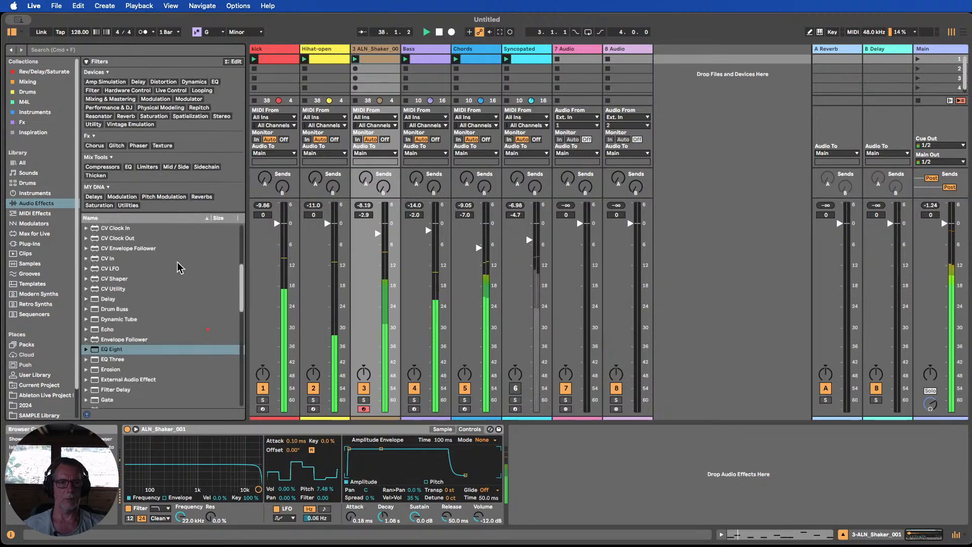
drag(105, 351, 602, 481)
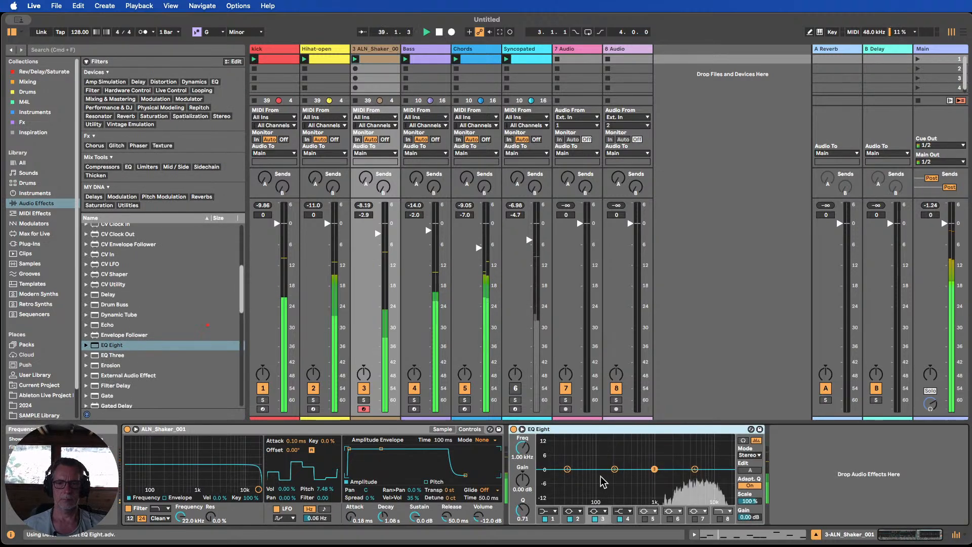
click(553, 512)
click(545, 460)
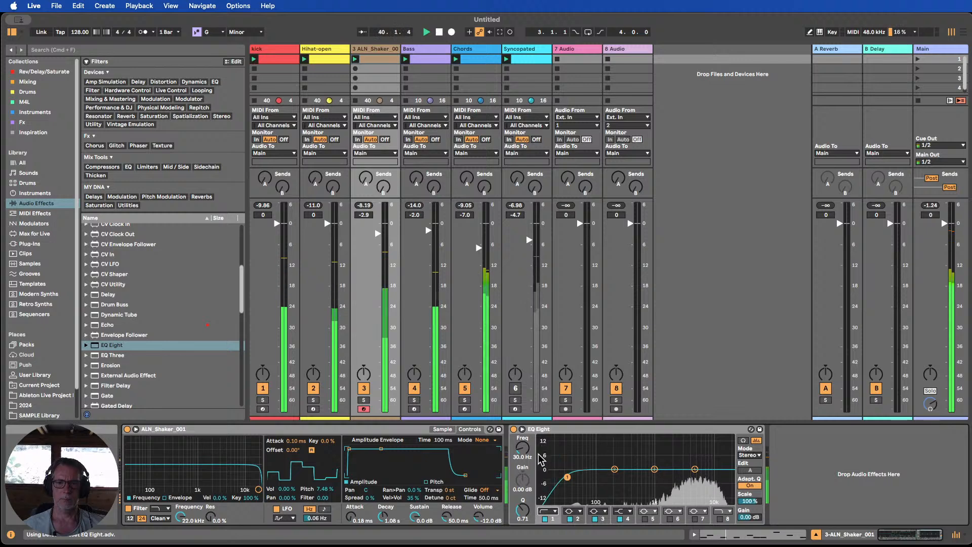
drag(524, 449, 524, 435)
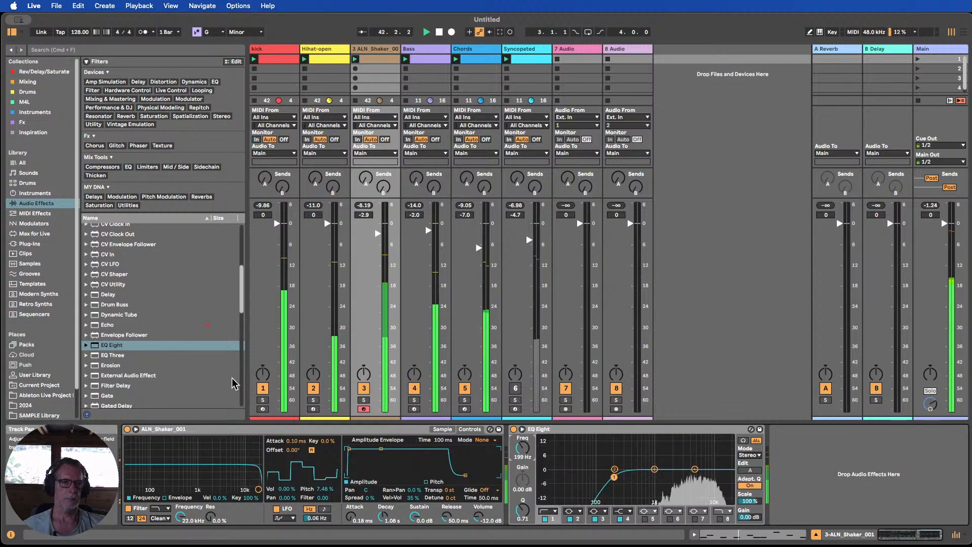
Add Erosion after the shaker's EQ Eight, in Noise mode with the amount at 11.7.
scroll(161, 323, up, 5)
scroll(160, 319, down, 7)
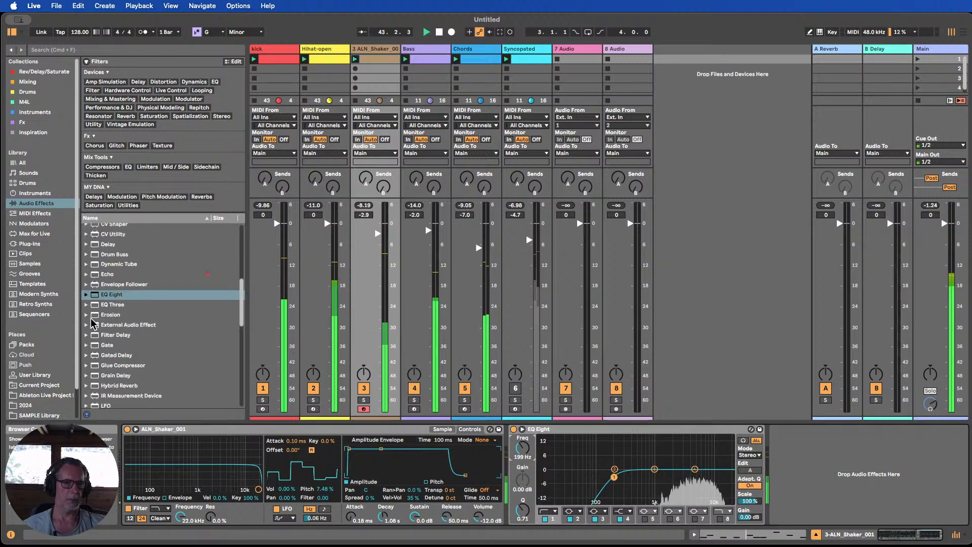
drag(109, 315, 783, 468)
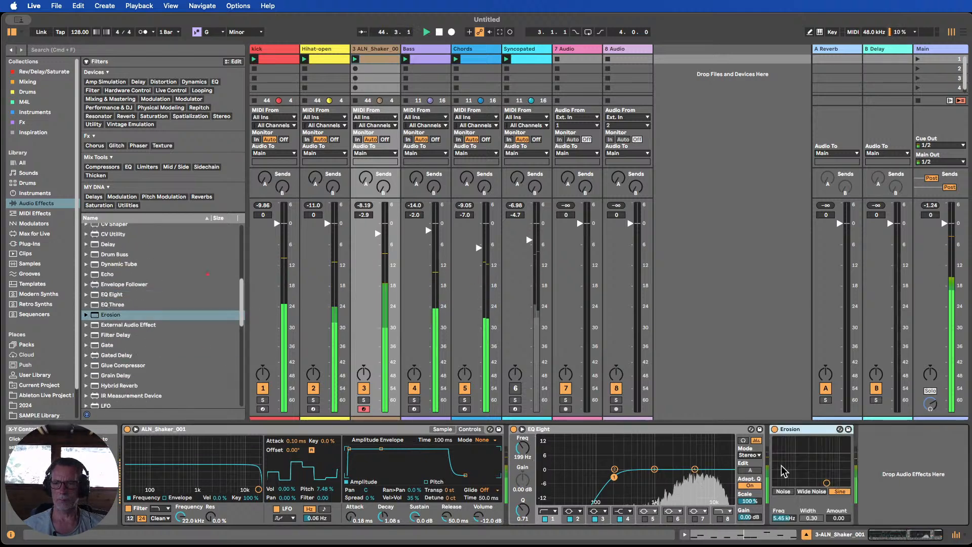
click(785, 491)
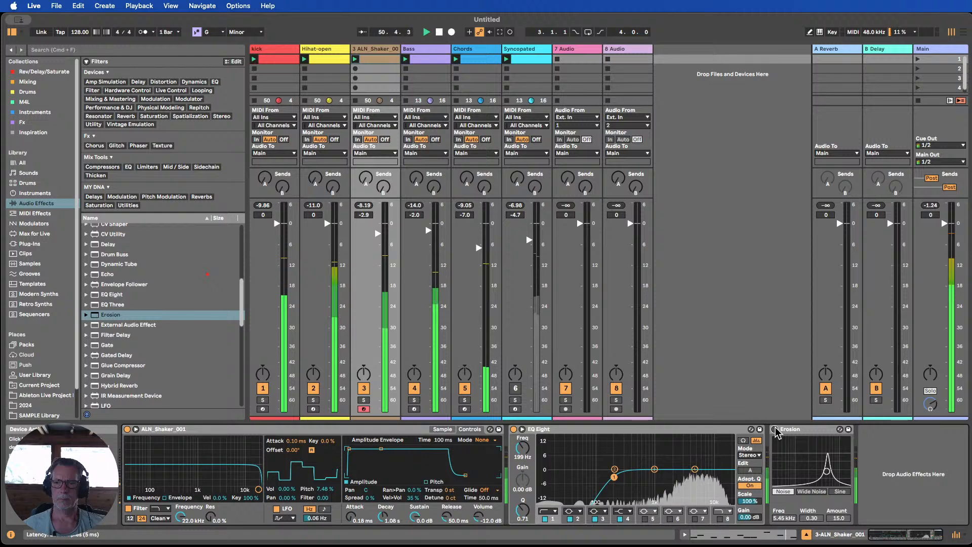
drag(838, 517, 838, 530)
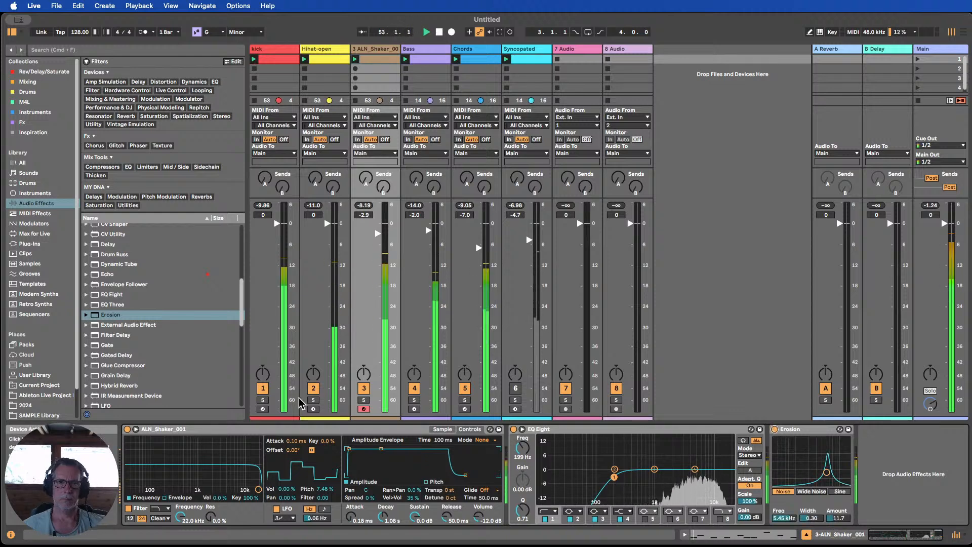
Solo the shaker to compare its sound with Erosion bypassed and active, leaving Erosion on and the solo off.
click(364, 400)
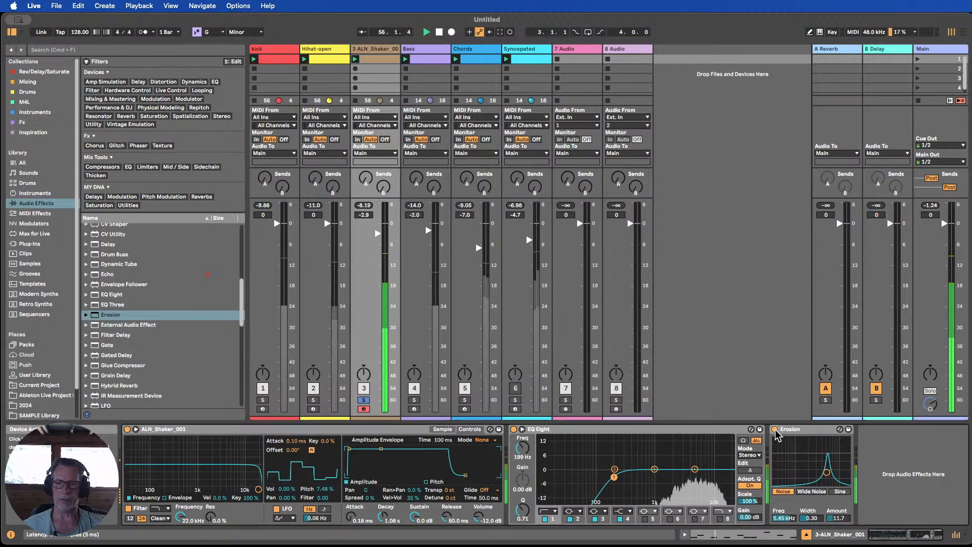
click(775, 430)
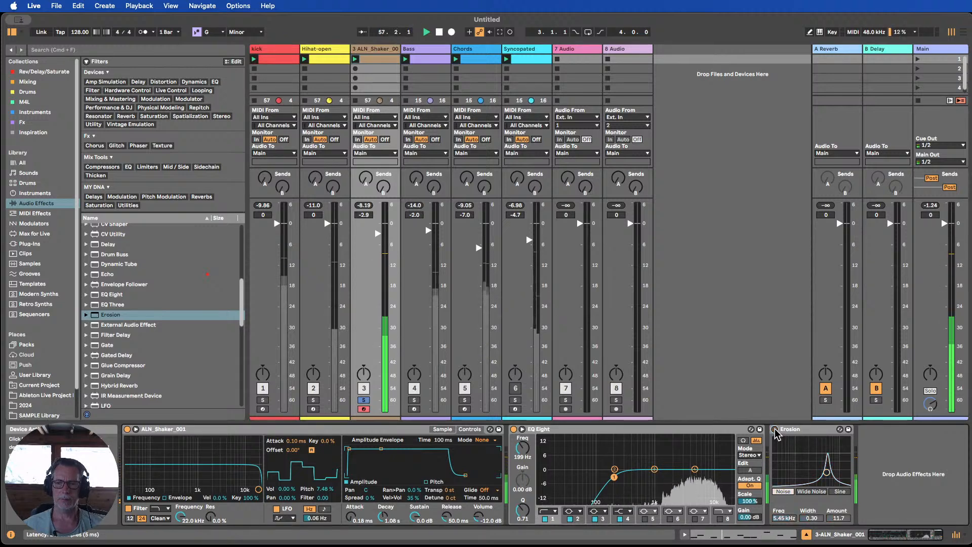
click(775, 430)
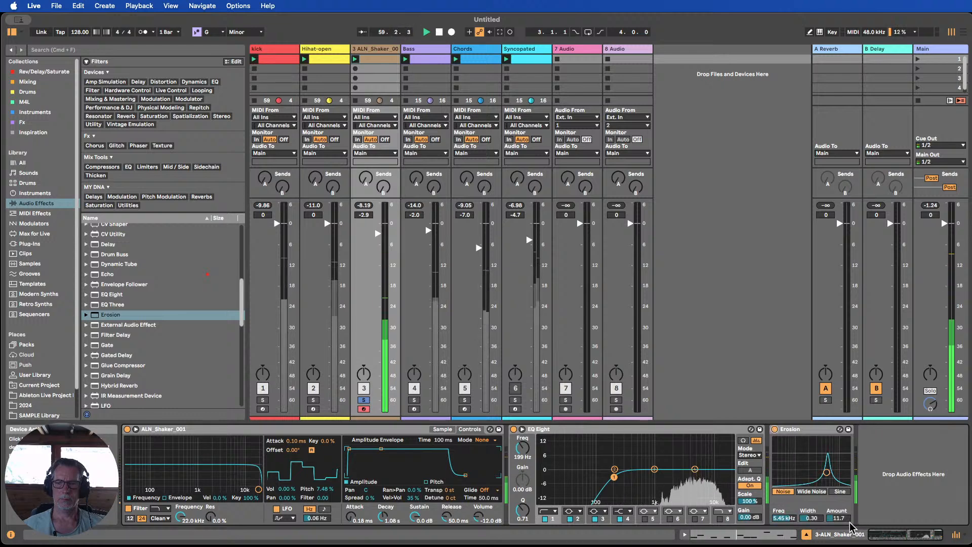
drag(839, 518, 839, 525)
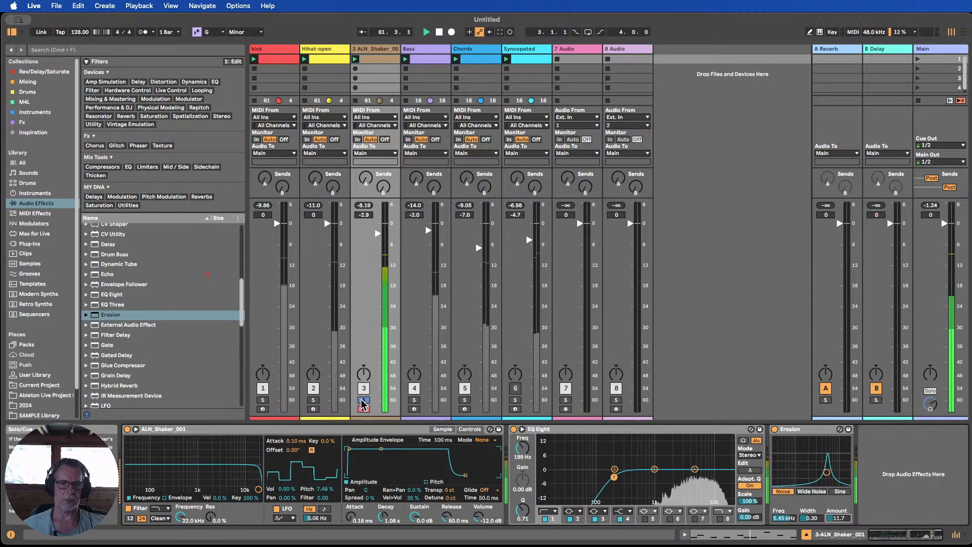
click(775, 430)
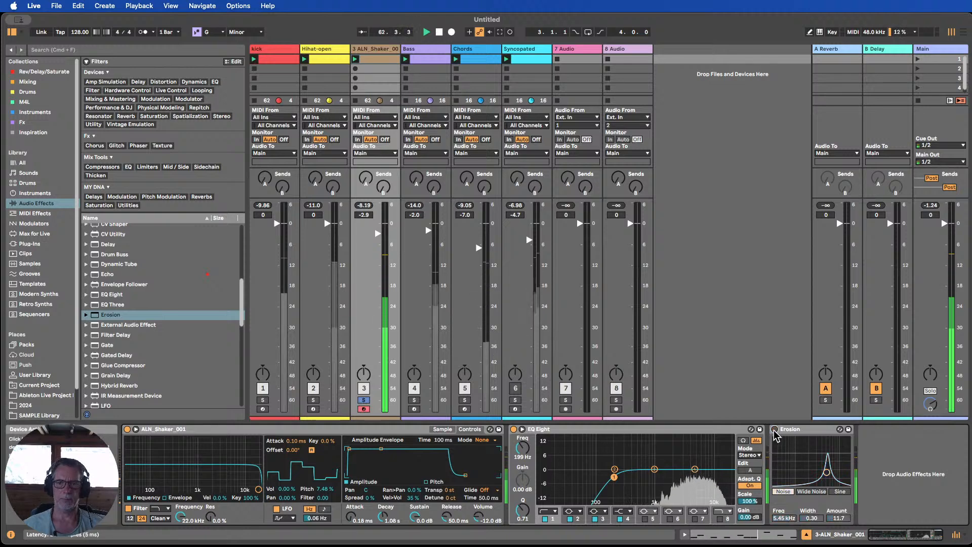
click(775, 430)
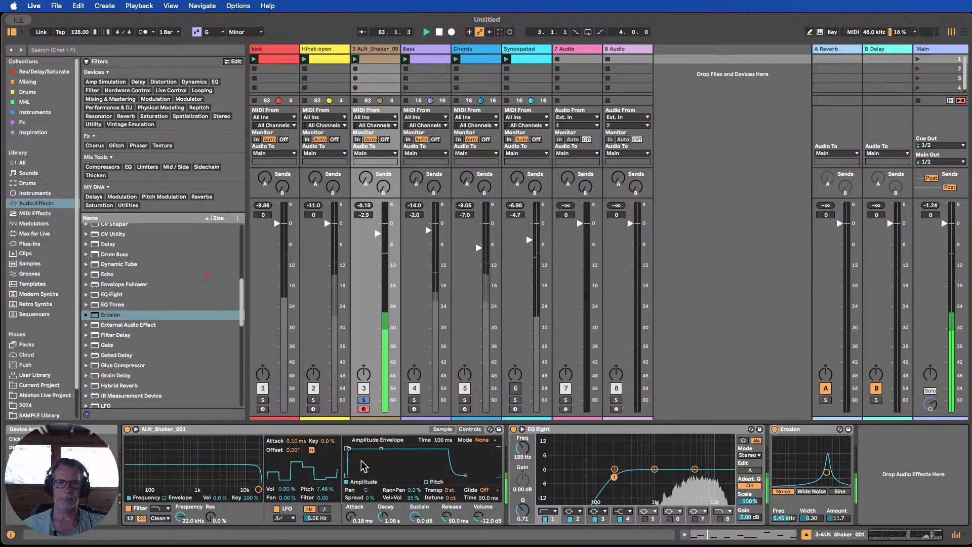
click(364, 400)
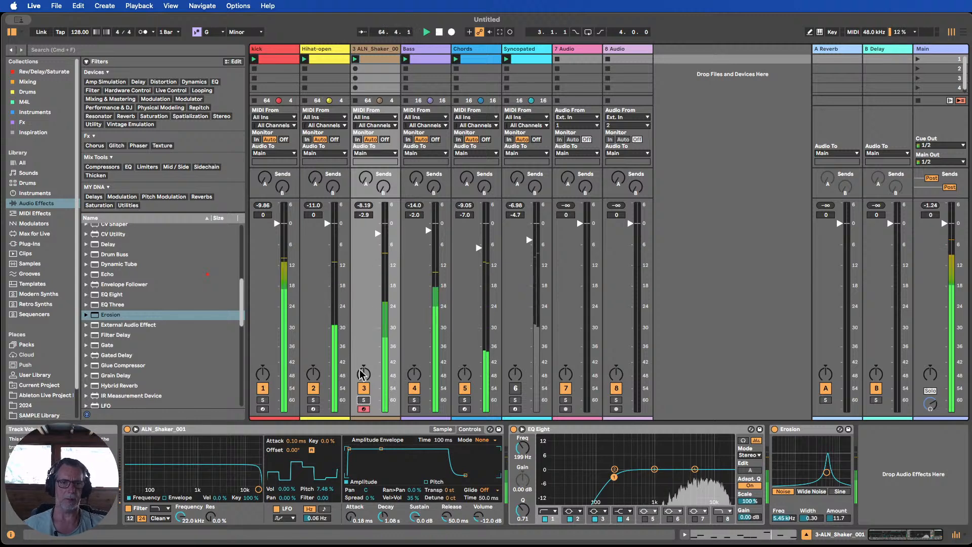
Mute the Hihat-open track, unmute the Syncopated track and stop playback.
click(314, 389)
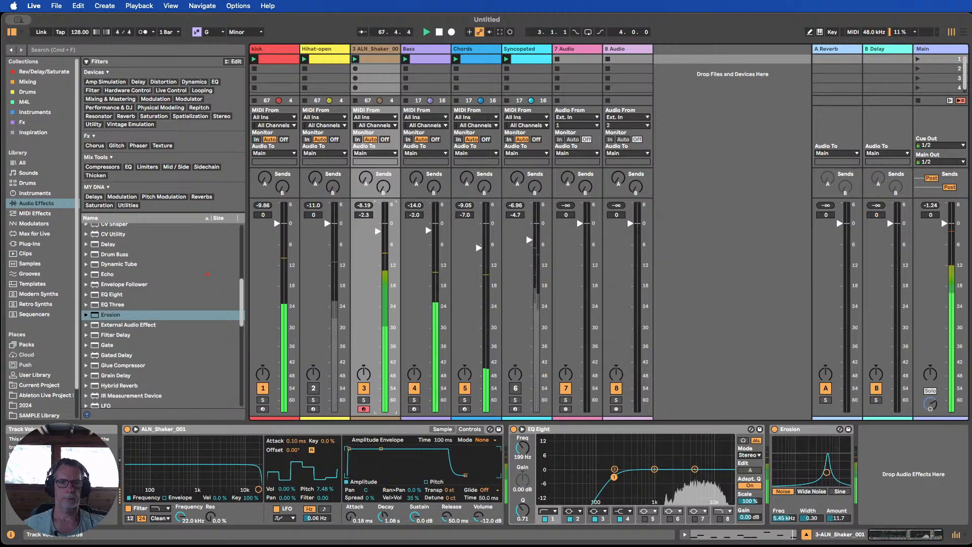
click(516, 388)
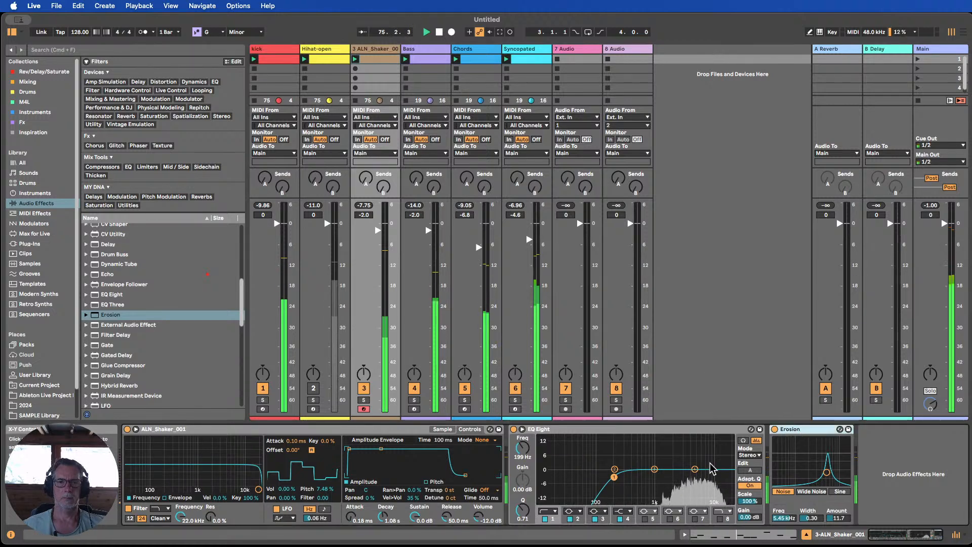
key(space)
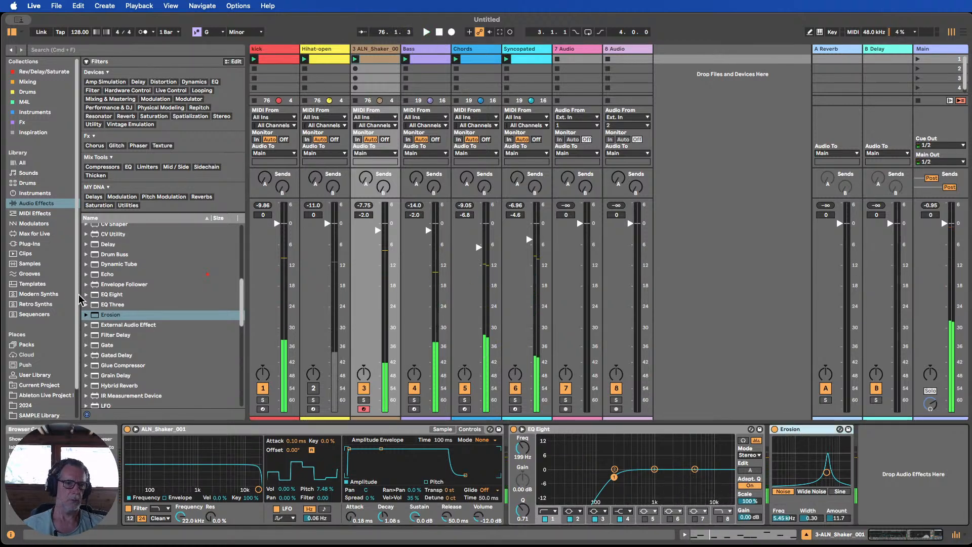
Search the SAMPLE Library folder for "rim" and filter the results to one-shots.
scroll(36, 374, down, 2)
scroll(35, 387, down, 1)
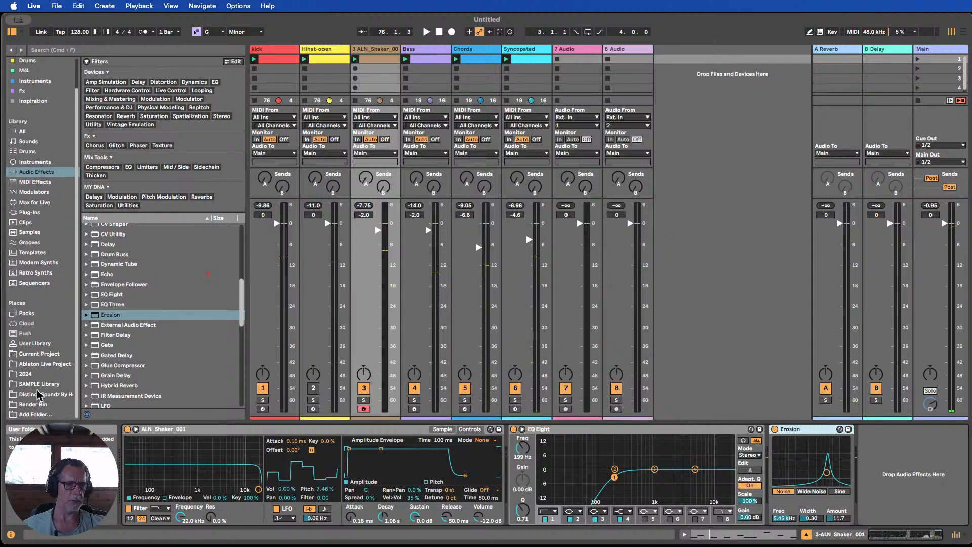
click(39, 384)
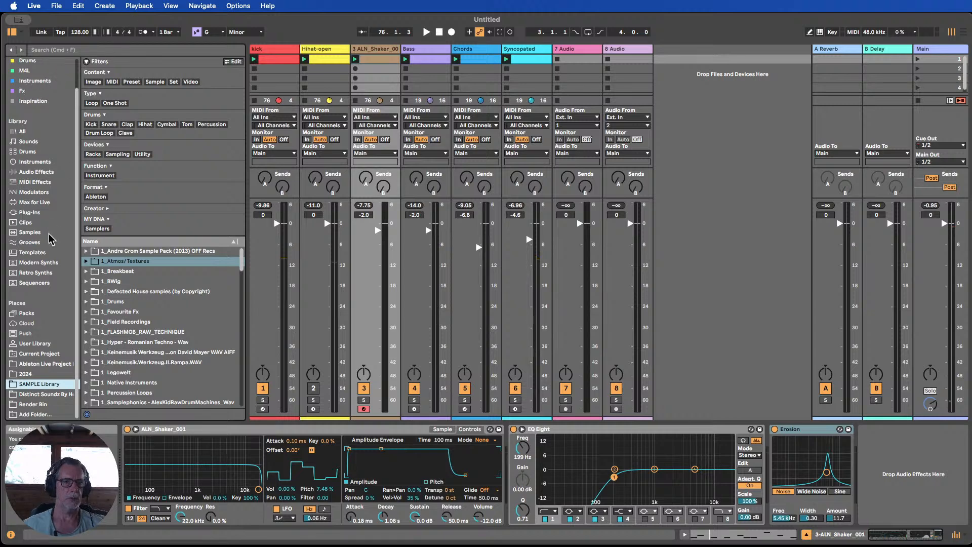
click(51, 50)
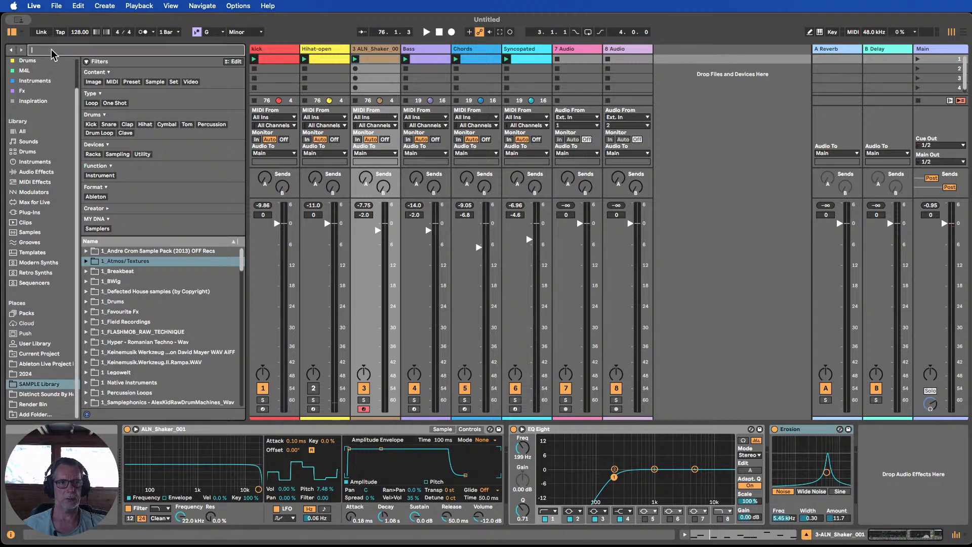
text(rim)
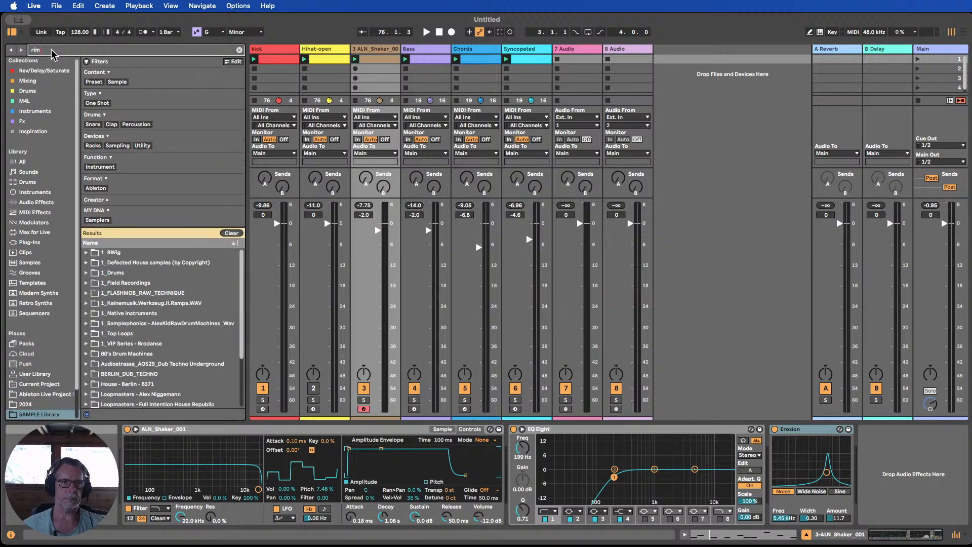
click(97, 103)
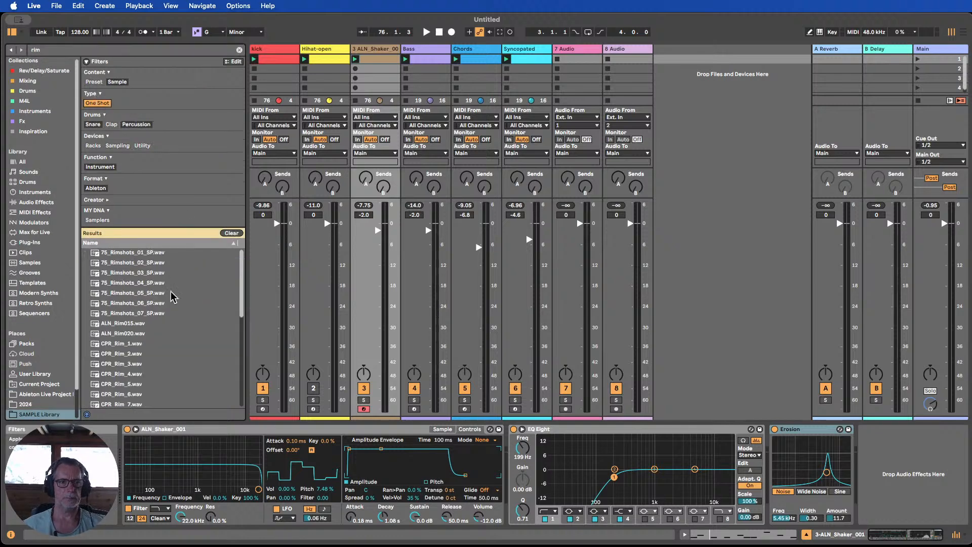
Audition the 75_Rimshots samples from 02 to 05 and select 75_Rimshots_04_SP.wav.
click(131, 263)
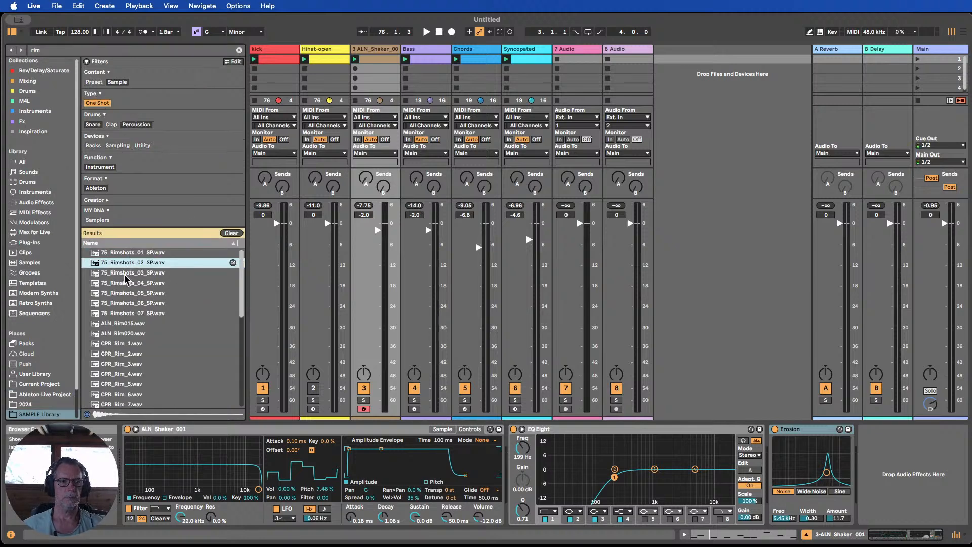
key(Down)
key(Down)
key(Down)
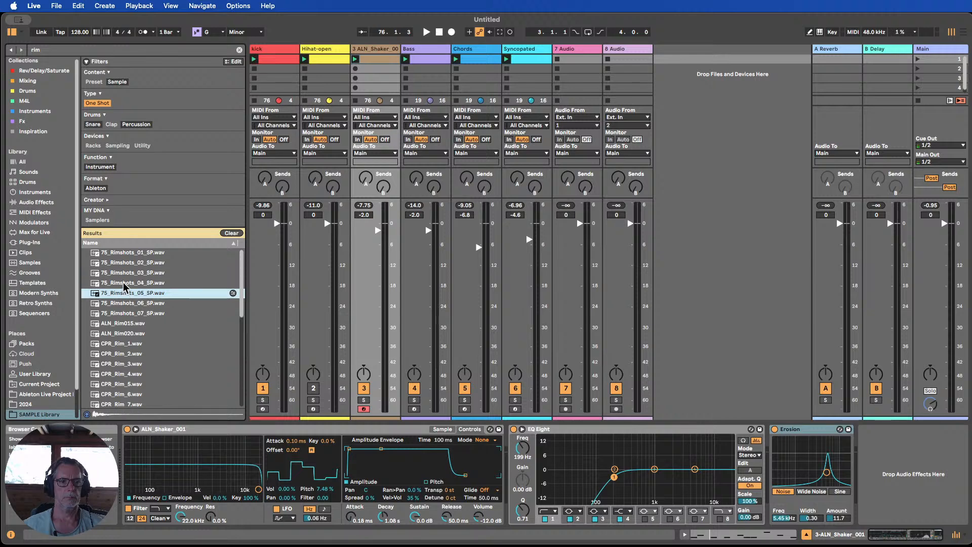
key(Up)
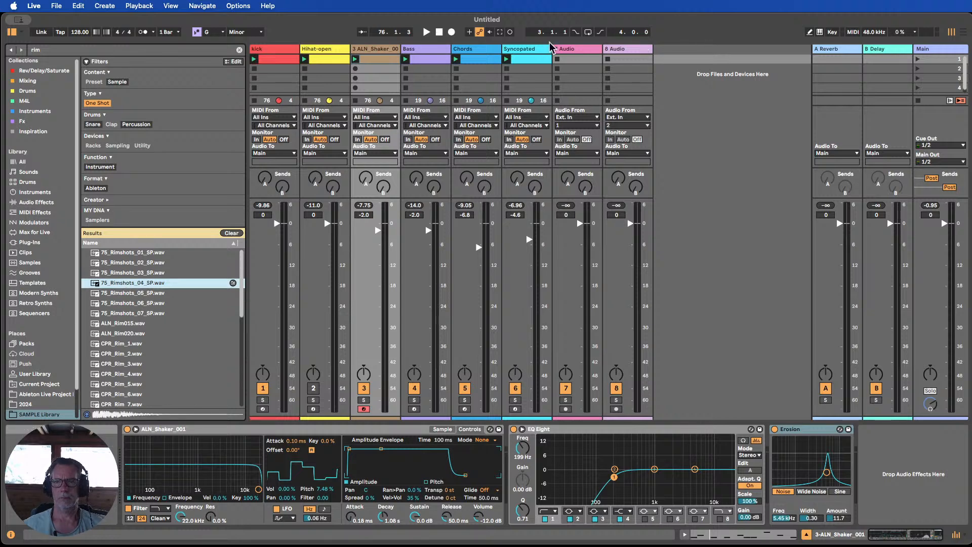
Insert a MIDI track after Syncopated and draw sixteenth C3 notes on beats 2 and 4 of a new one-bar clip.
click(537, 49)
key(super+shift+t)
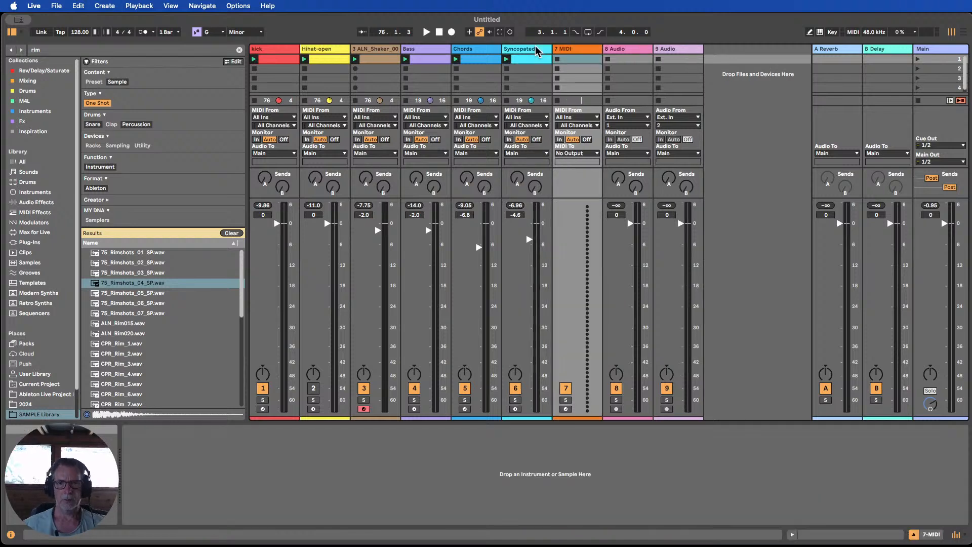
double_click(595, 60)
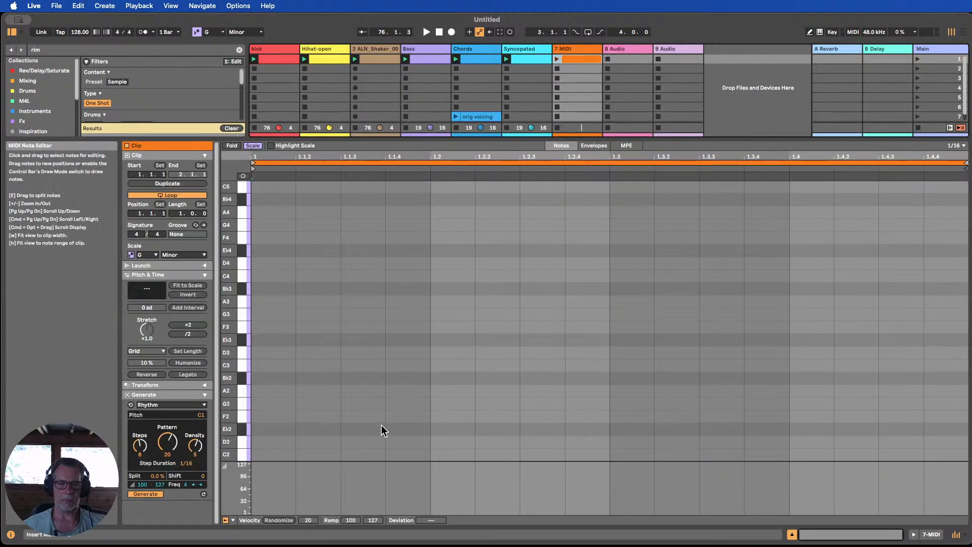
key(b)
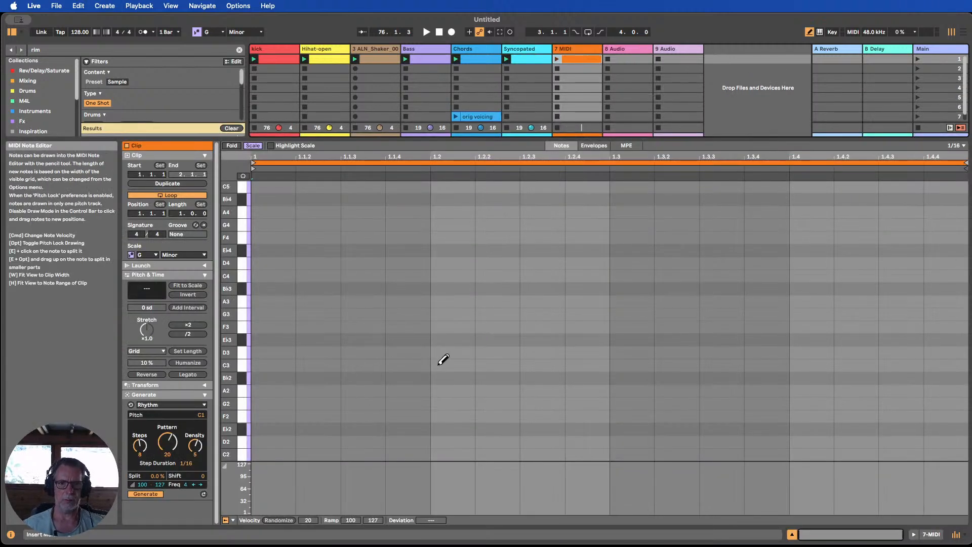
click(439, 365)
click(804, 364)
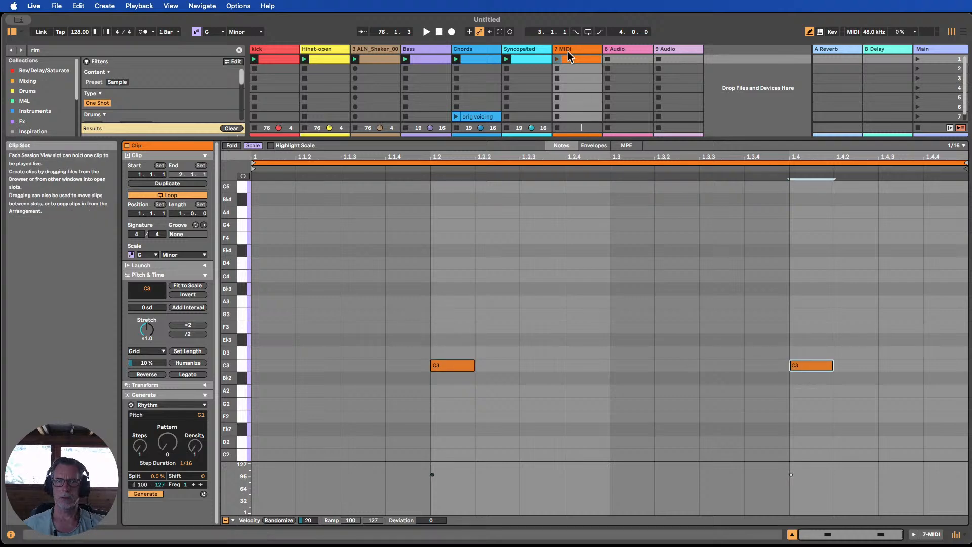
Load 75_Rimshots_04_SP.wav onto the new MIDI track and launch the first scene.
key(Tab)
double_click(107, 286)
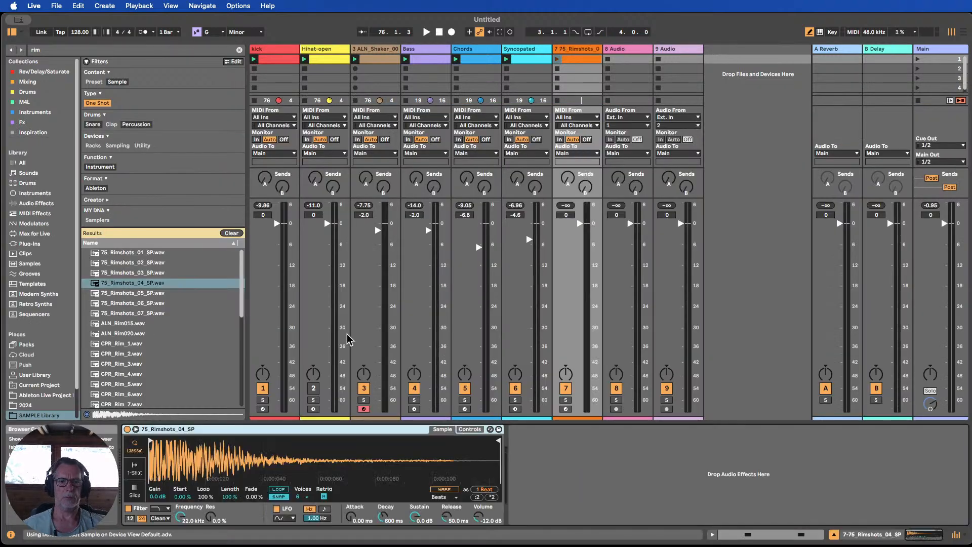
click(916, 61)
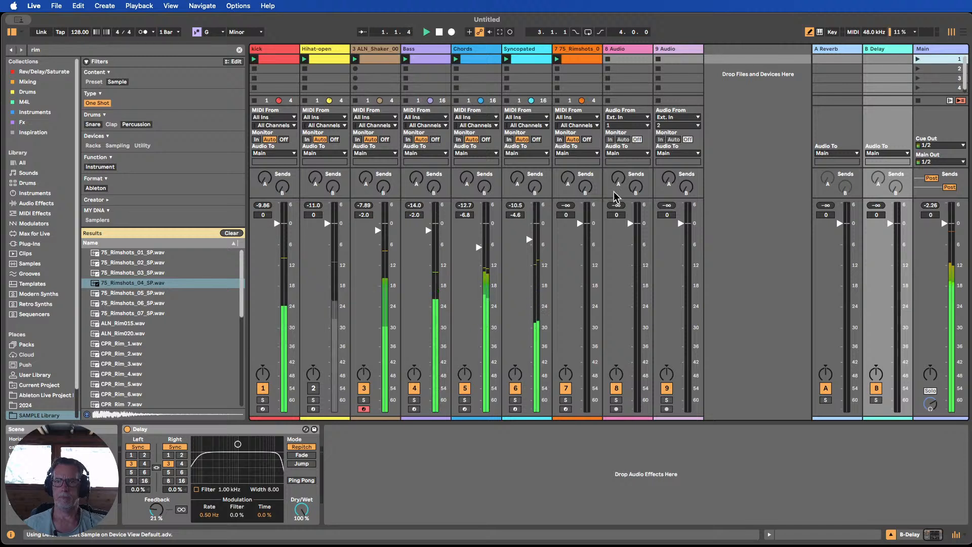
Lower the rimshot track's volume to -15.0 dB and mute the Chords track.
drag(581, 224, 580, 276)
key(F5)
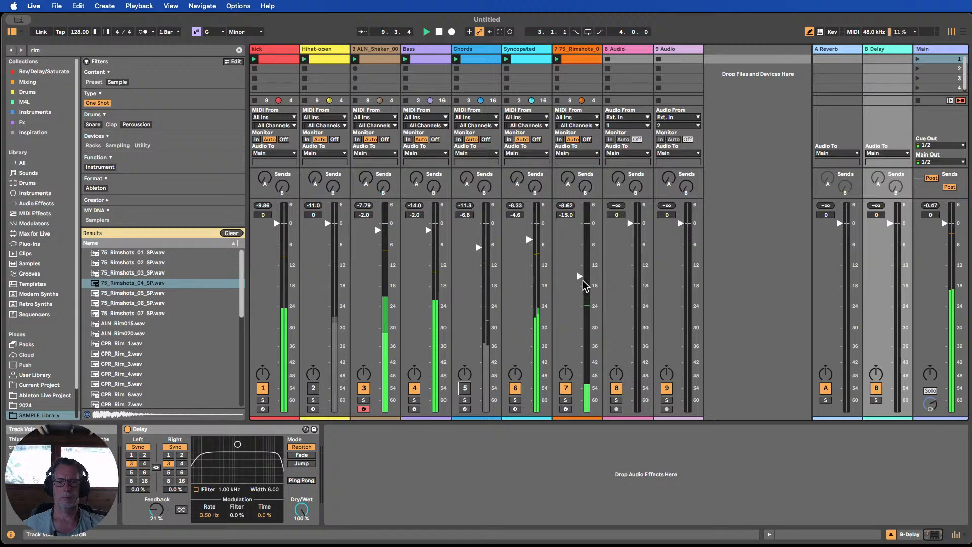
Trim the start of the rimshot sample to skip its initial part and set the rimshot track's volume to -14.8 dB.
drag(581, 278, 581, 279)
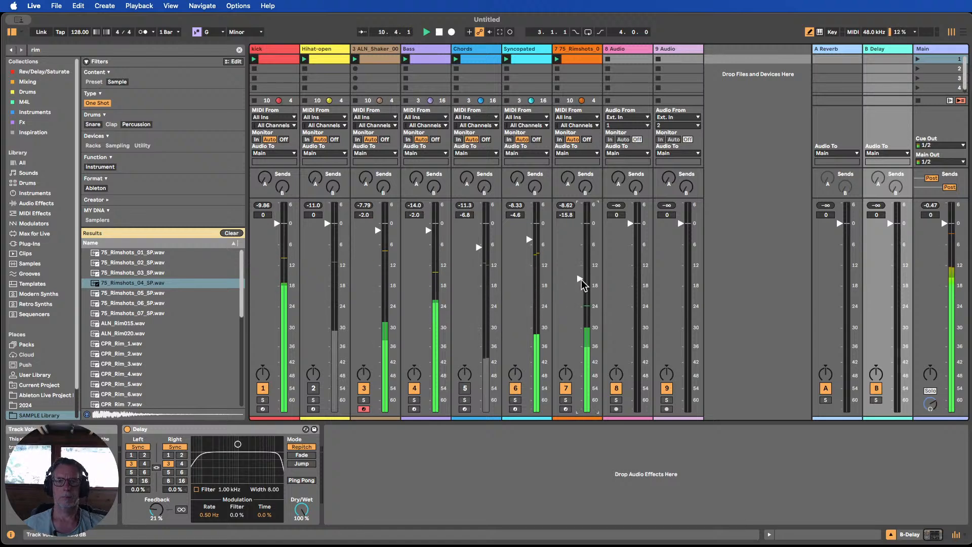
click(579, 59)
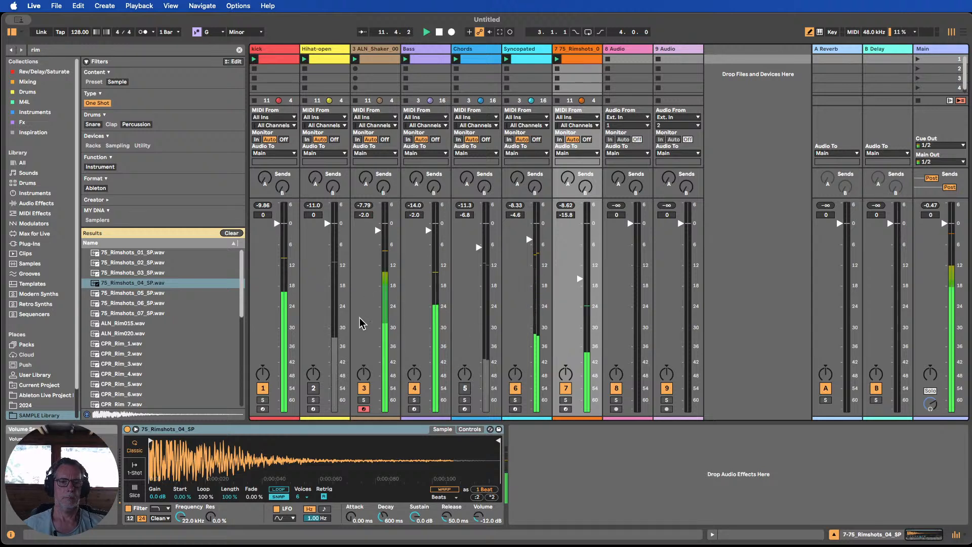
mouse_move(148, 447)
mouse_down()
mouse_move(298, 447)
mouse_move(189, 446)
mouse_up()
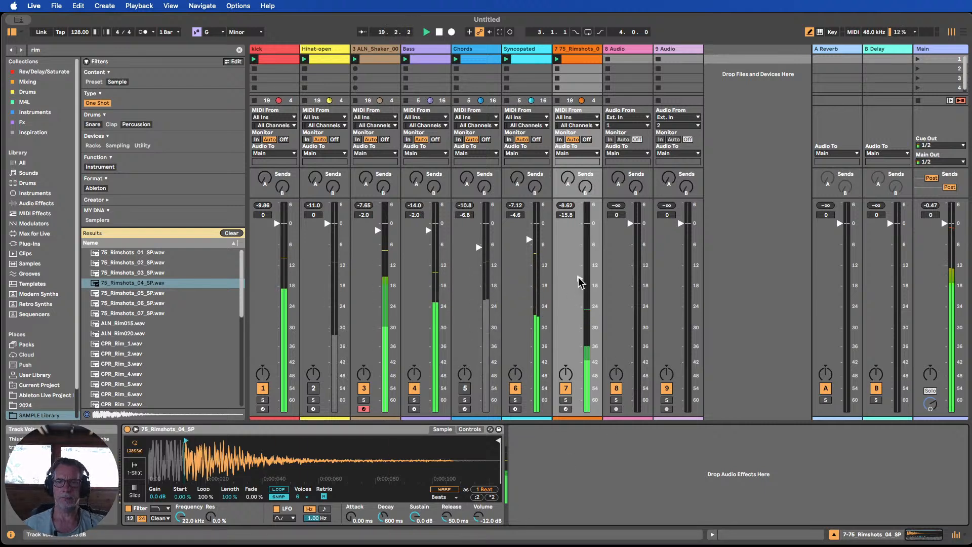
drag(578, 280, 579, 276)
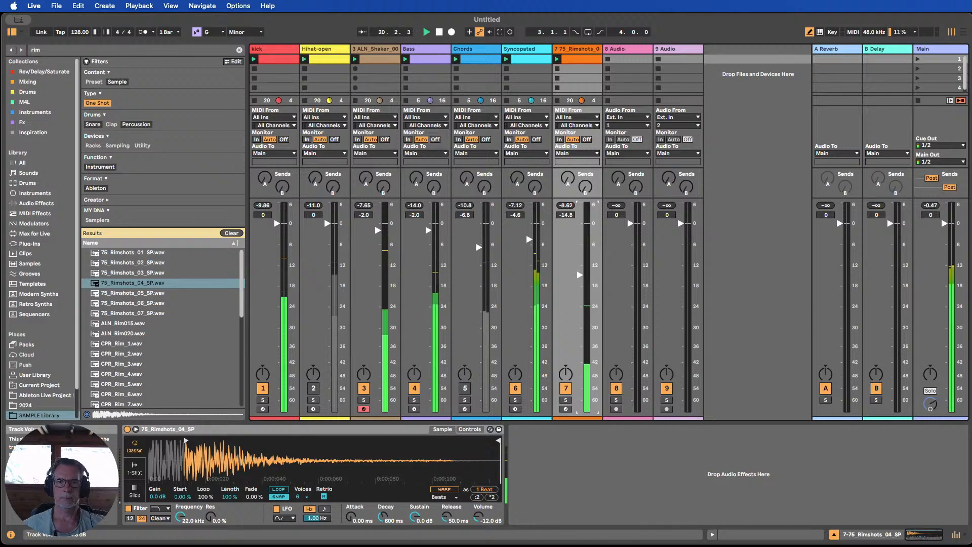
Shape the rimshot's amplitude envelope with a 3.08 s decay and the sustain at -inf dB.
click(471, 430)
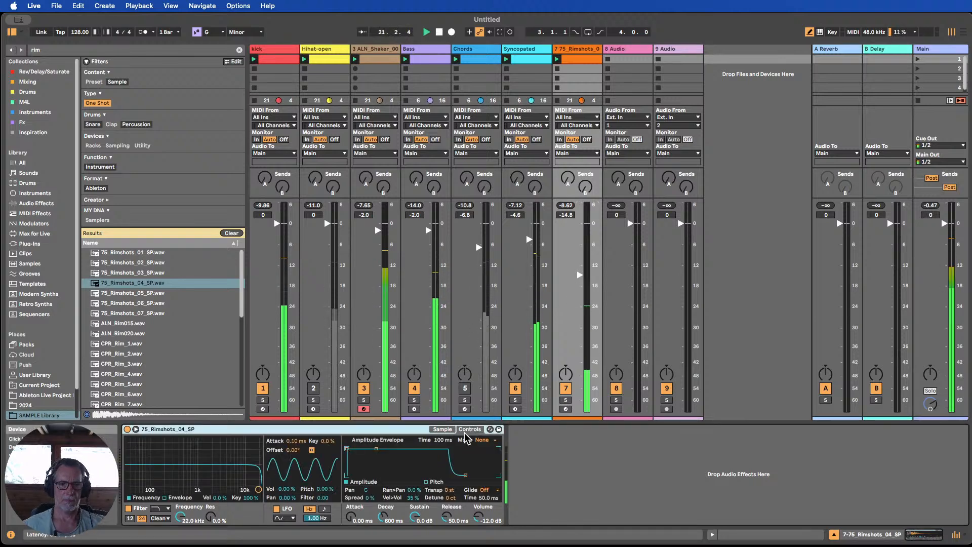
drag(416, 517, 385, 499)
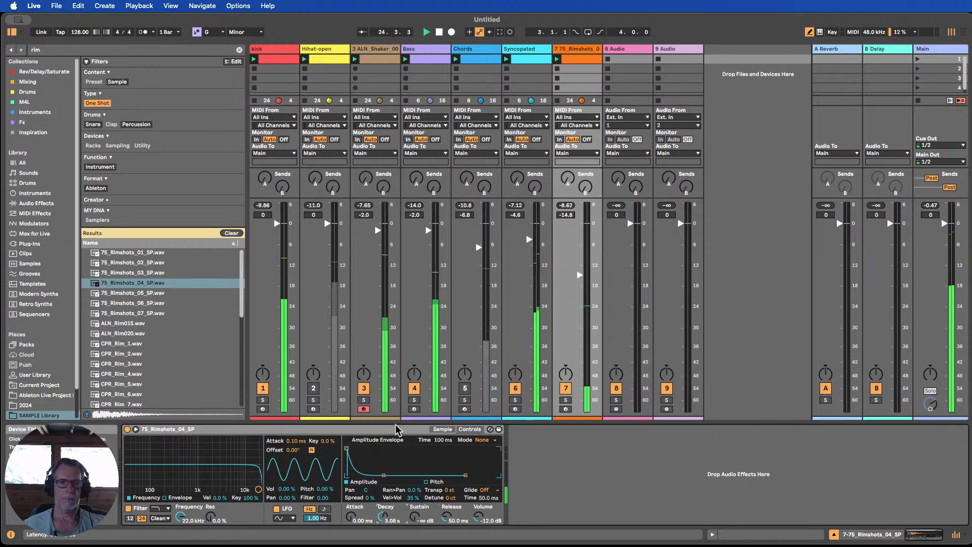
Unmute Hihat-open and raise the rimshot track's volume to -9.0 dB, keeping Syncopated muted only during the adjustment.
click(515, 389)
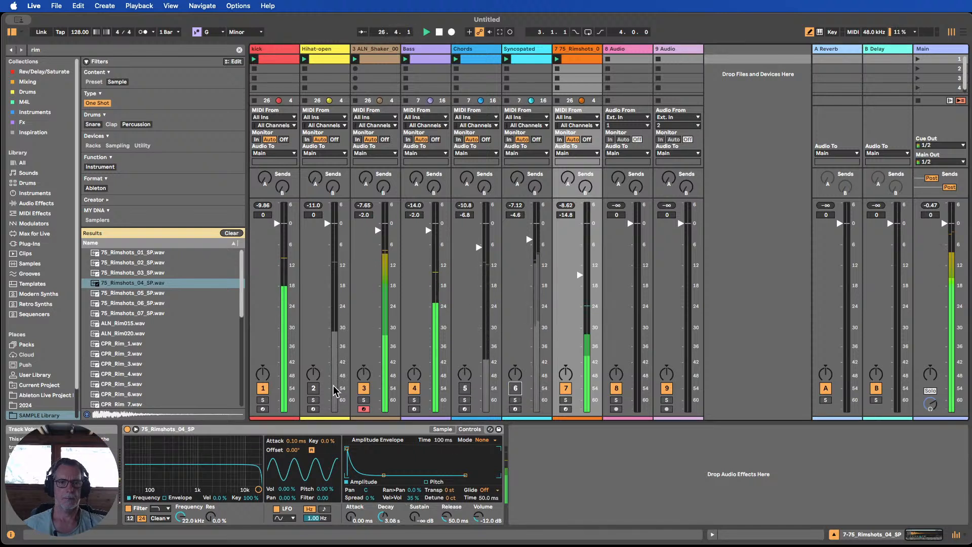
click(313, 388)
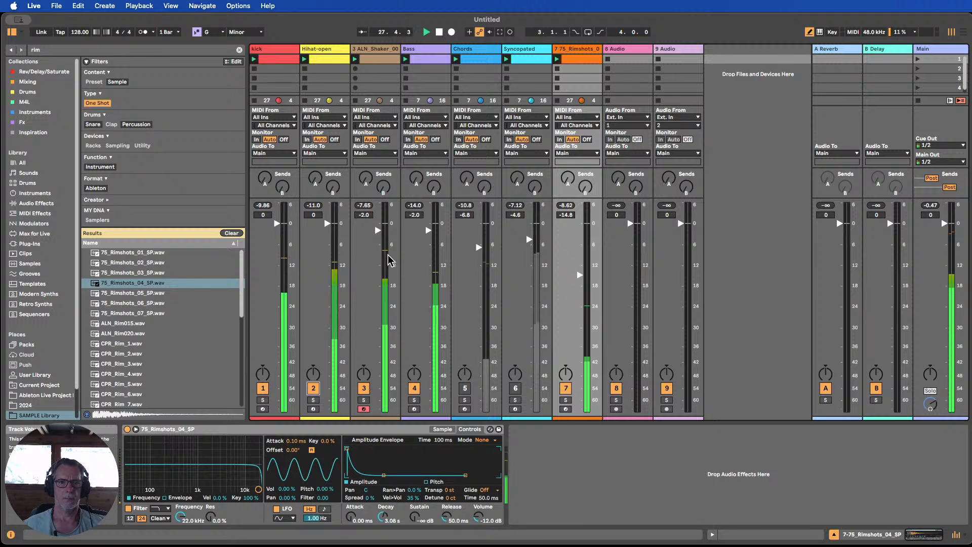
click(378, 232)
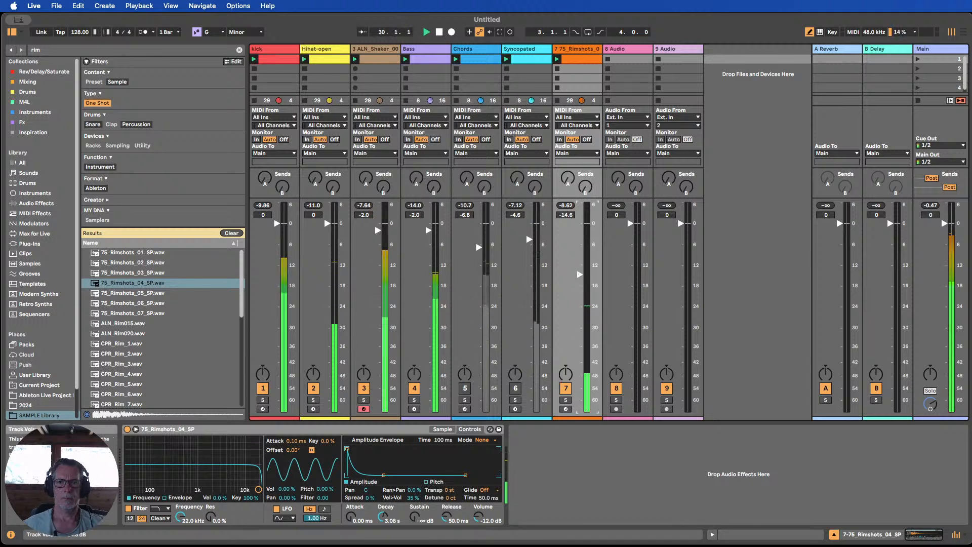
drag(578, 278, 580, 255)
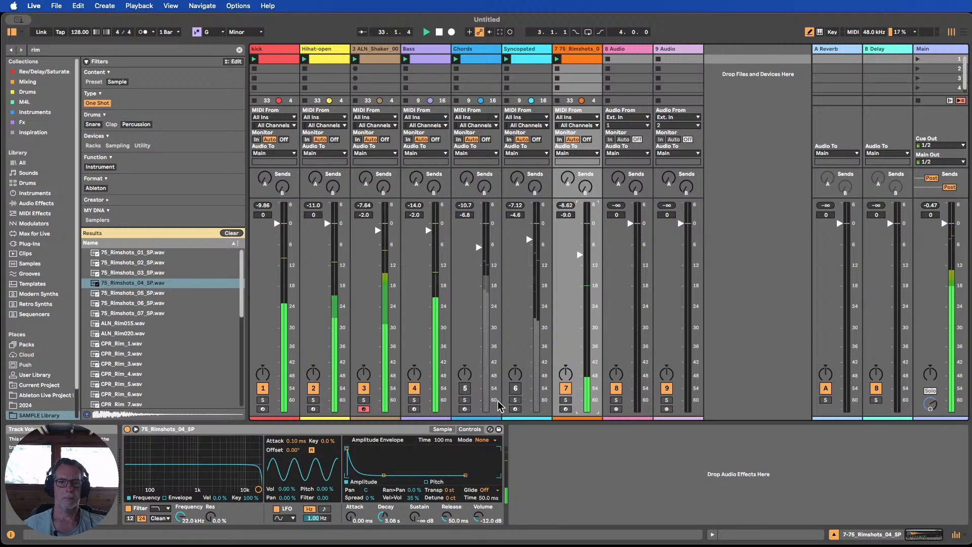
click(515, 389)
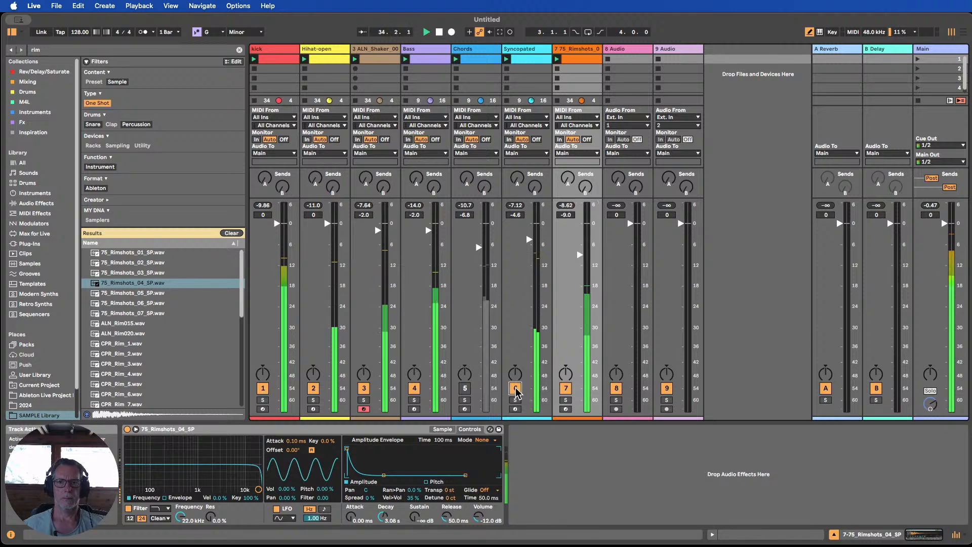
Transpose all notes in the Syncopated clip down one octave.
double_click(528, 58)
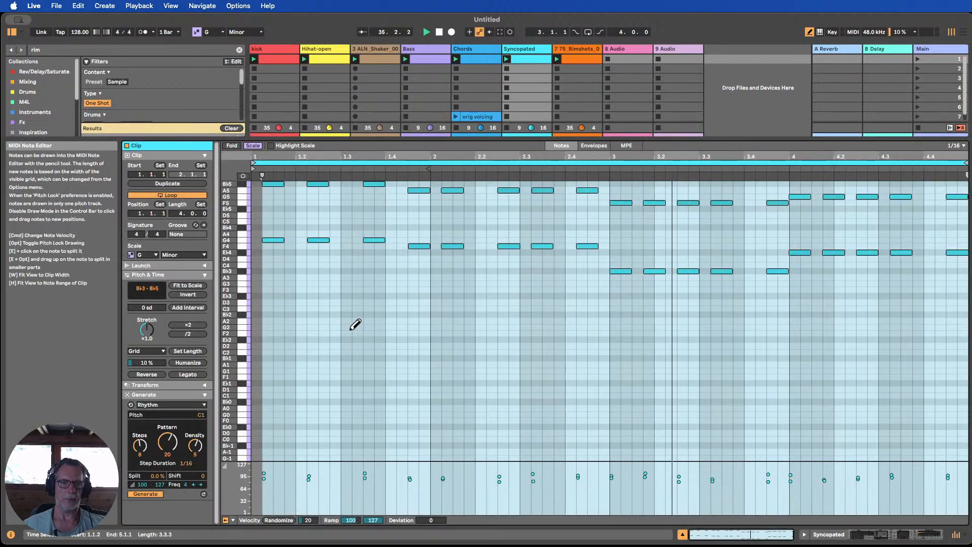
key(super+a)
key(shift+Down)
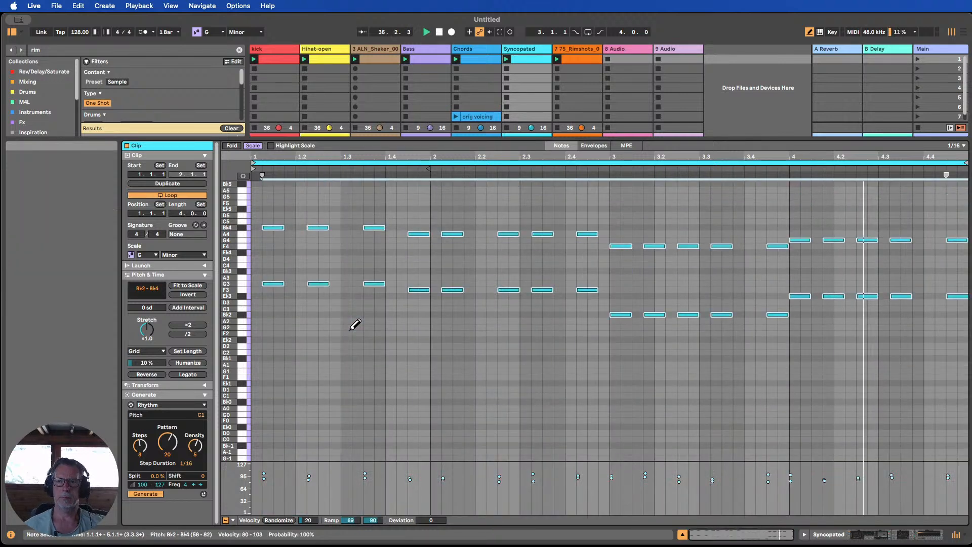
click(683, 535)
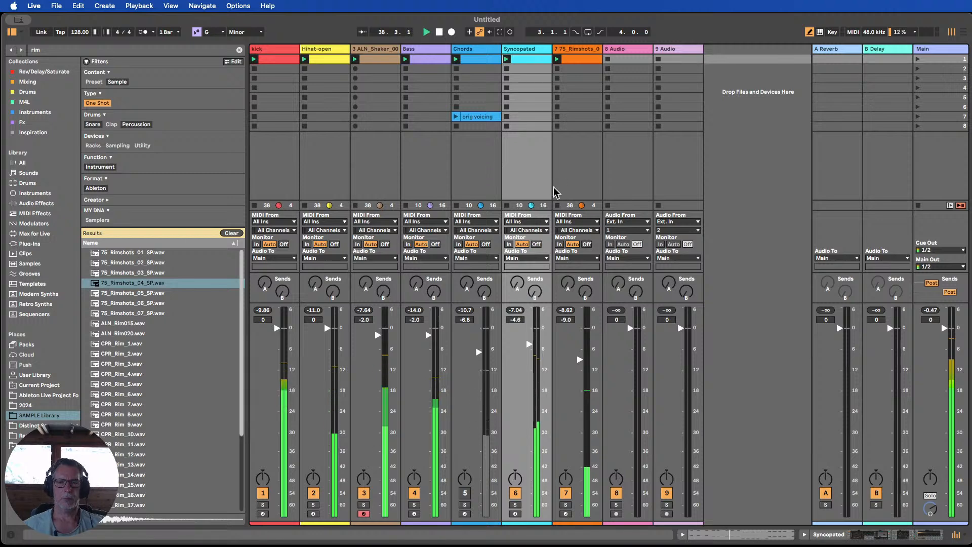
Transpose all notes in the first Chords clip down one octave and unmute the Chords track.
click(473, 61)
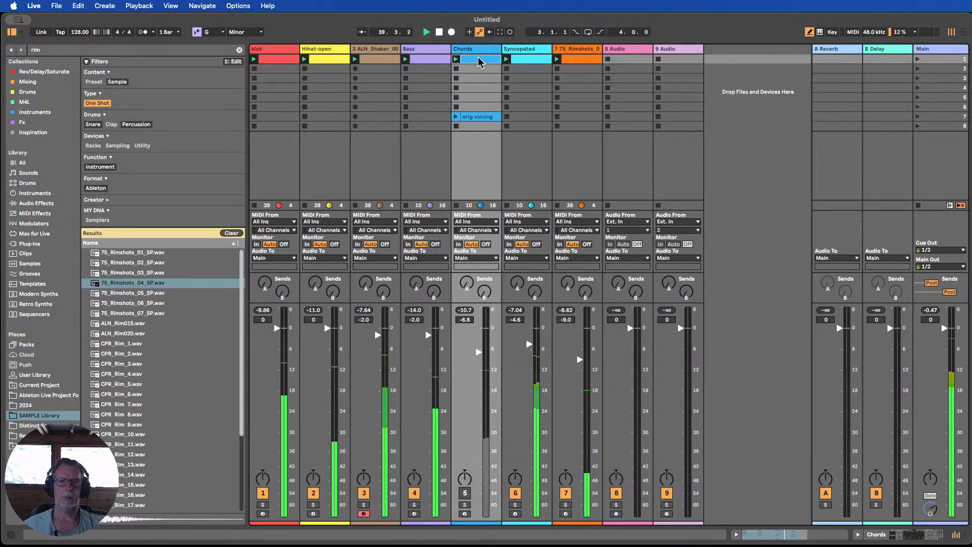
double_click(480, 60)
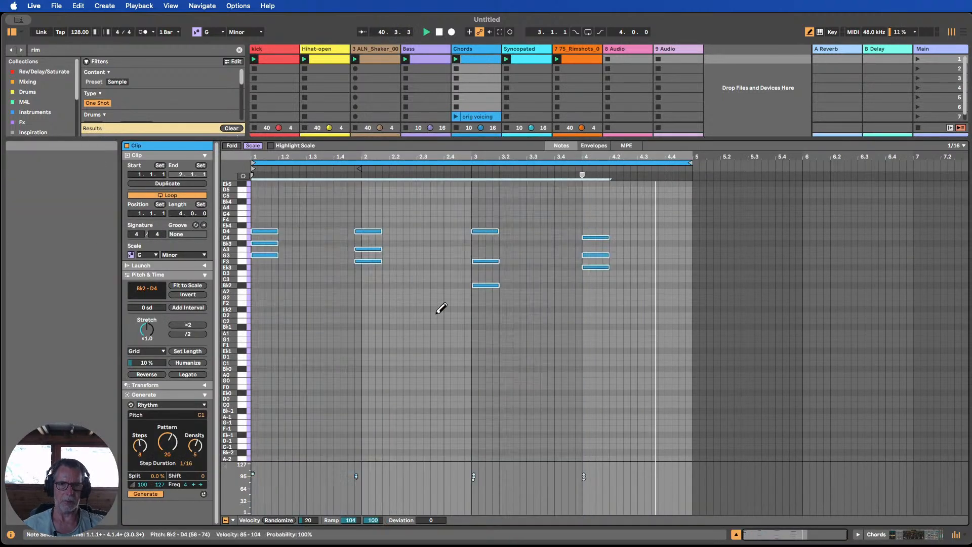
key(super+a)
key(shift+Down)
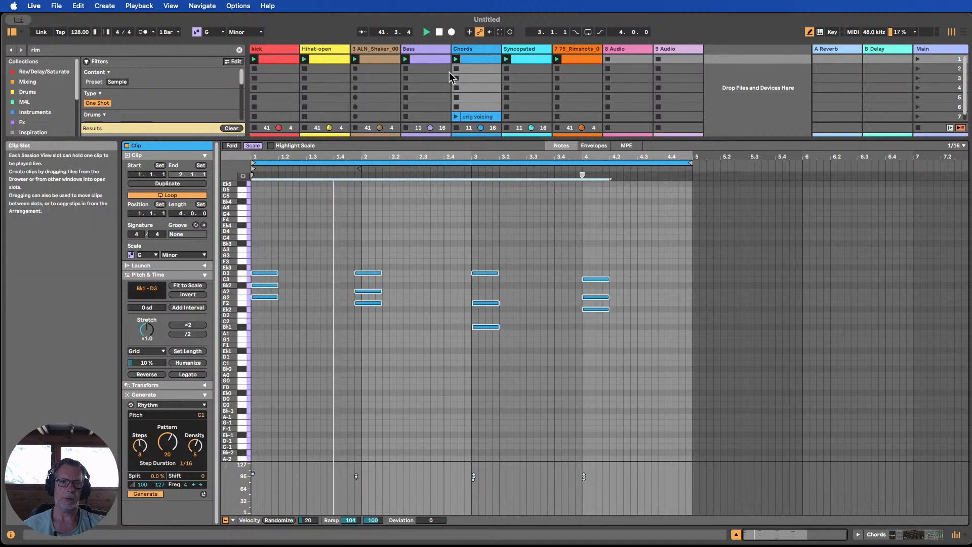
click(736, 535)
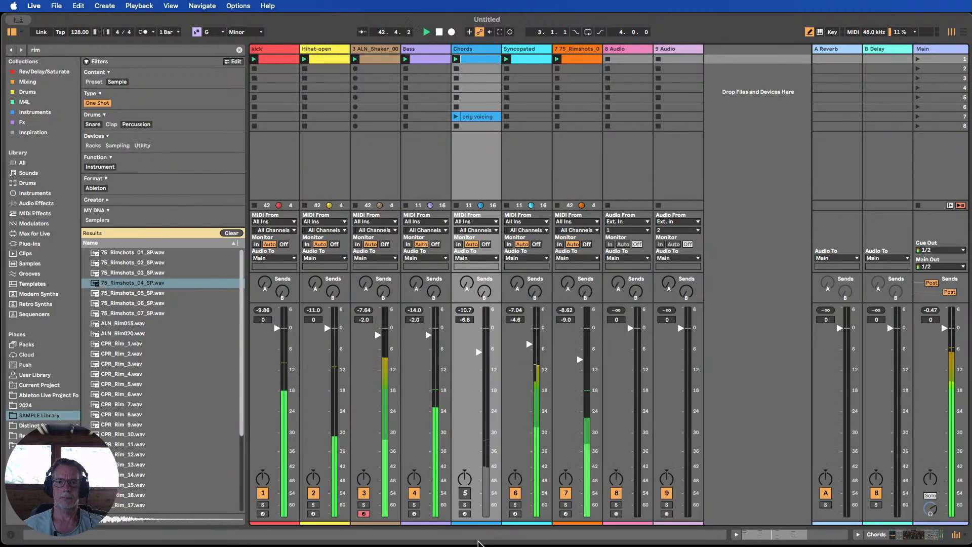
click(465, 494)
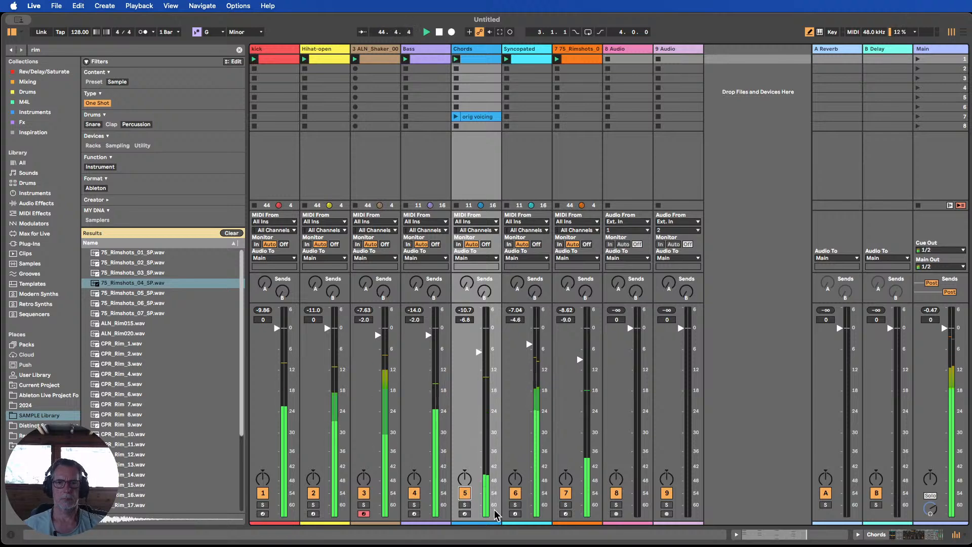
Briefly mute the kick for comparison, mute Hihat-open, and lower the shaker track's volume to -6.0 dB.
click(467, 121)
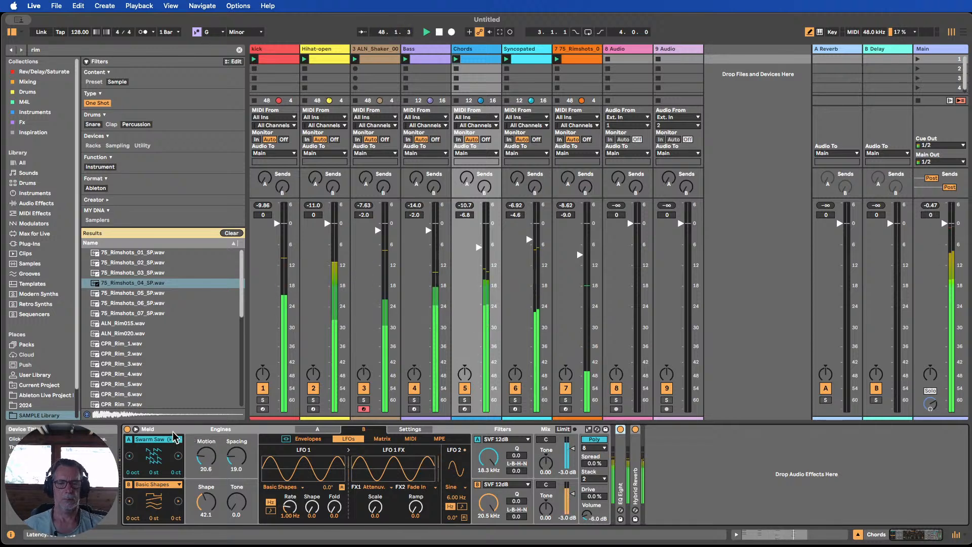
click(263, 388)
click(263, 388)
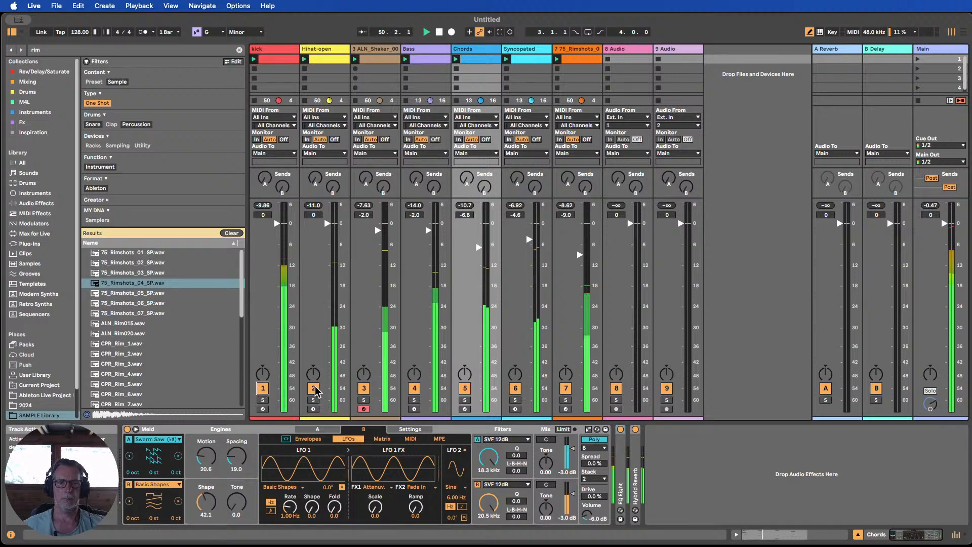
click(313, 388)
click(313, 388)
mouse_move(378, 230)
mouse_down()
mouse_move(378, 257)
mouse_move(378, 245)
mouse_up()
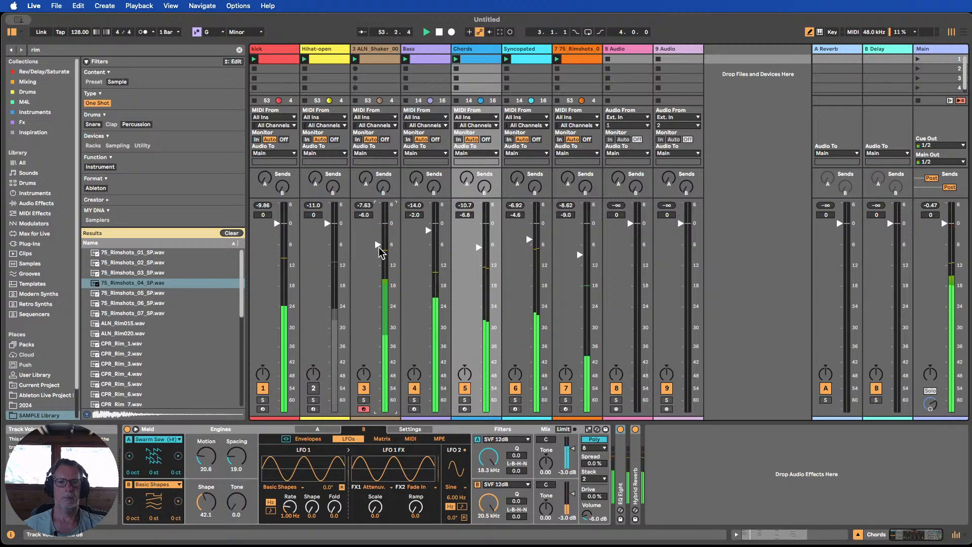
Transpose all shaker notes up one octave, and step them back down within the scale to the range Eb3 to A3.
double_click(371, 59)
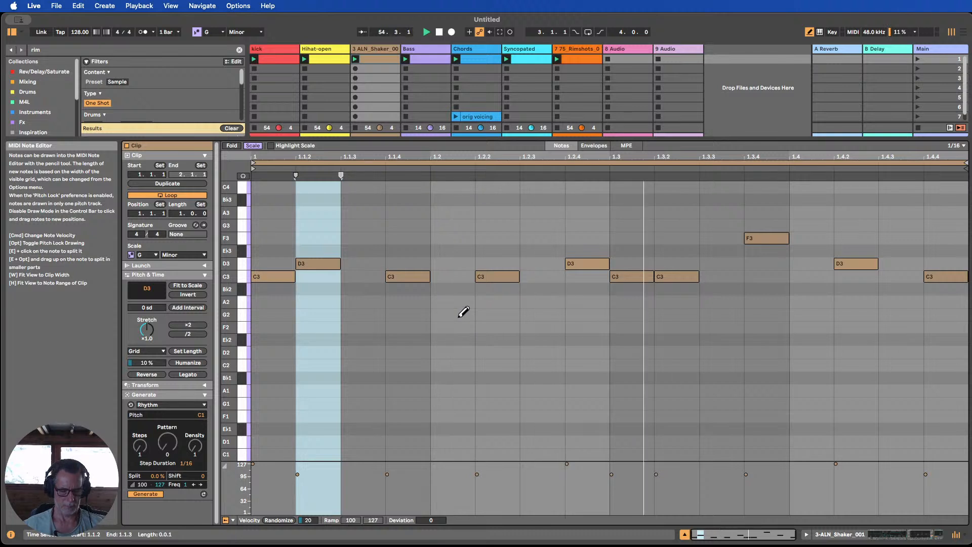
key(super+a)
key(shift+Up)
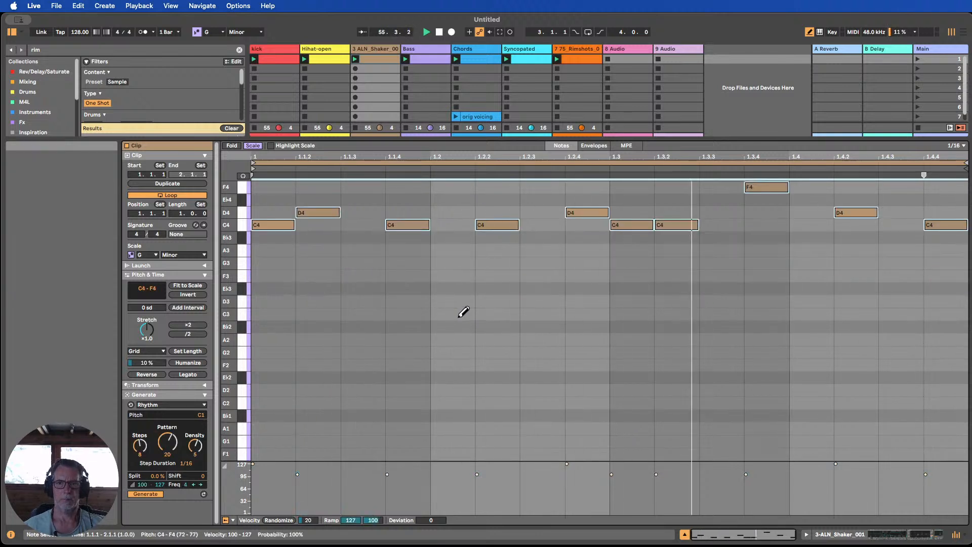
key(Down)
key(Down)
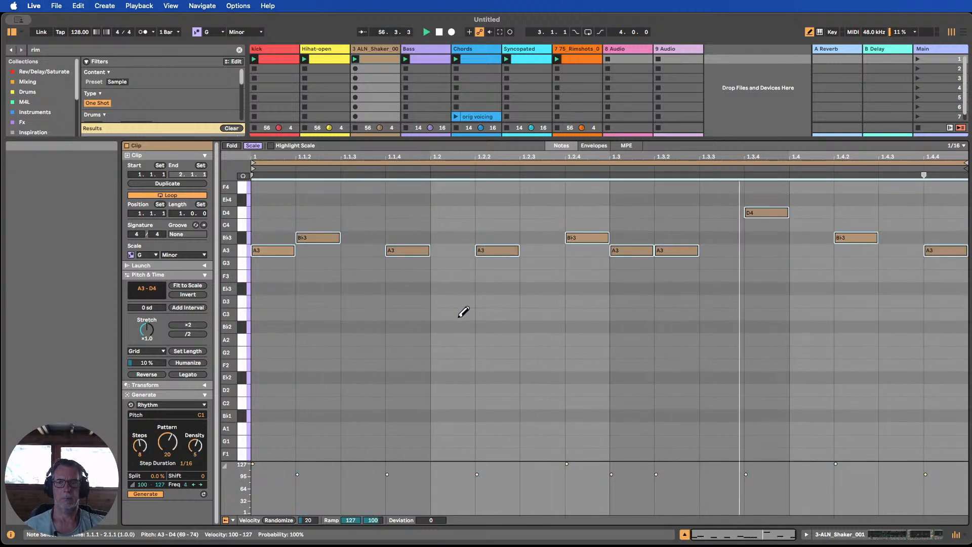
key(Down)
key(Down)
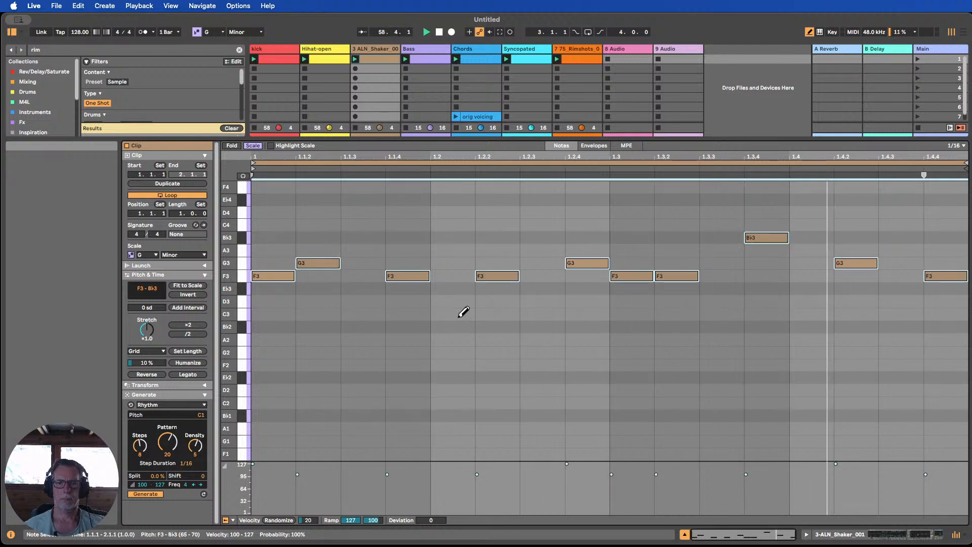
key(Down)
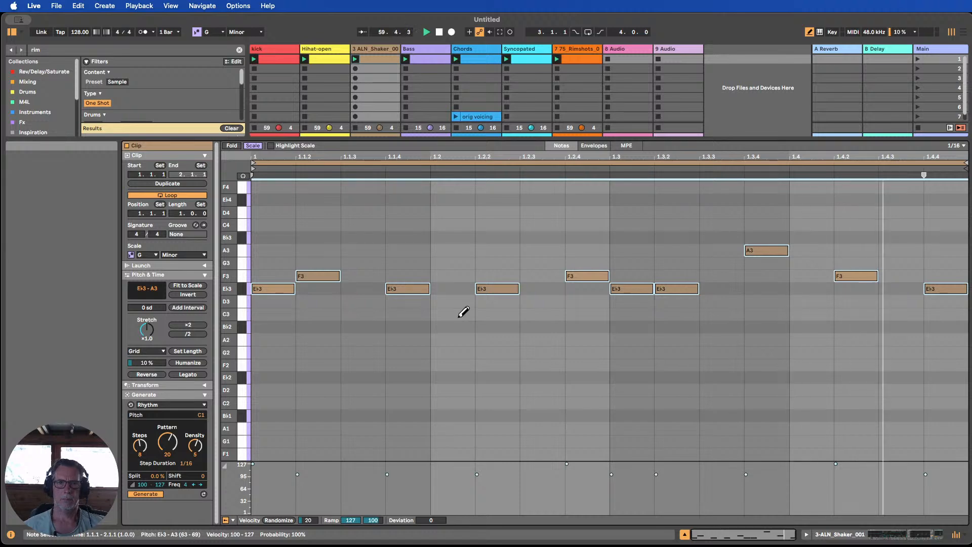
click(685, 535)
Unmute the Hihat-open track and lower its volume to -6.0 dB.
click(313, 493)
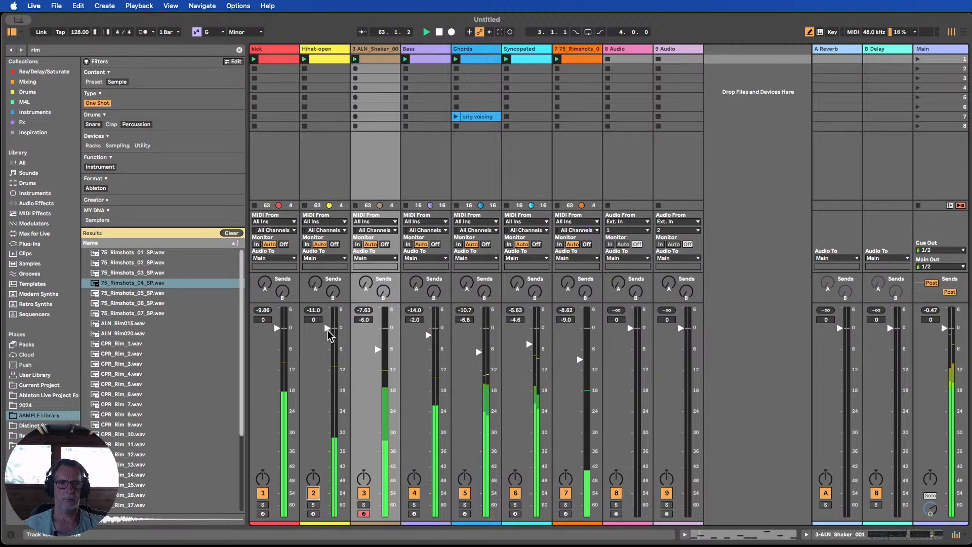
mouse_move(329, 332)
mouse_down()
mouse_move(327, 385)
mouse_move(327, 349)
mouse_up()
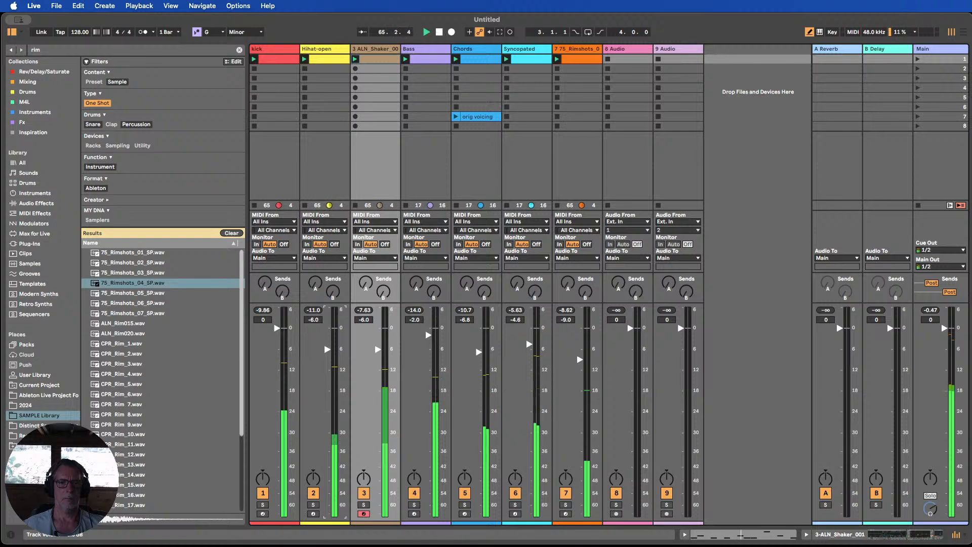
Randomize the velocities of all C3 notes in the Hihat-open clip.
double_click(332, 59)
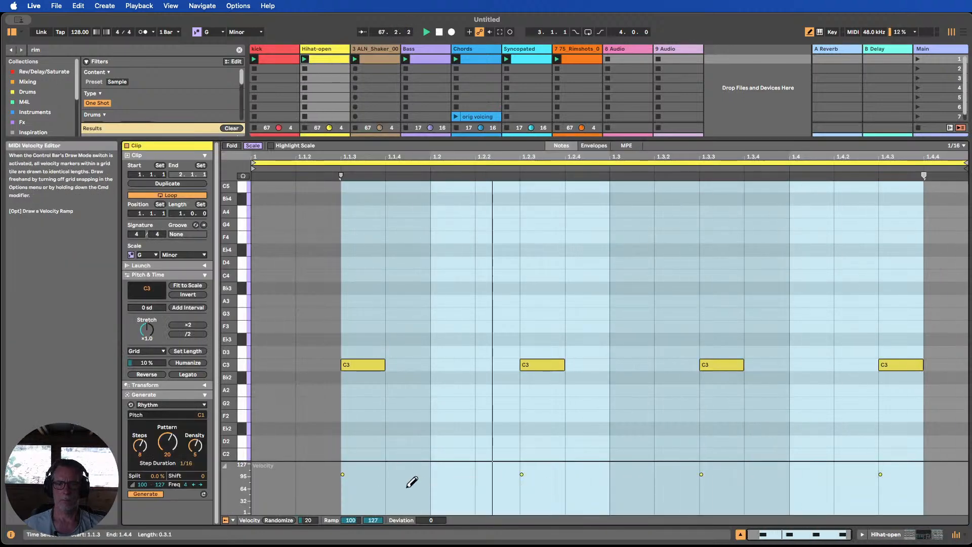
click(241, 367)
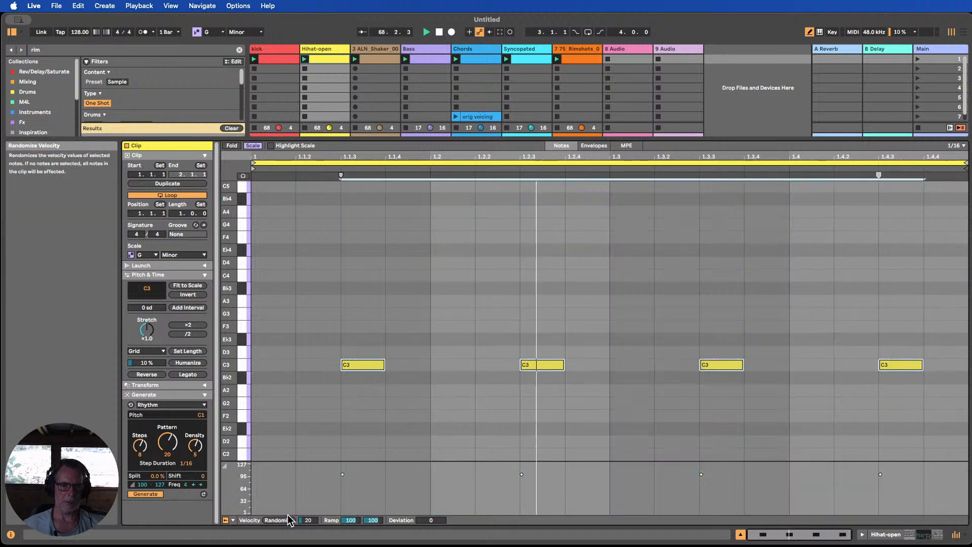
click(274, 521)
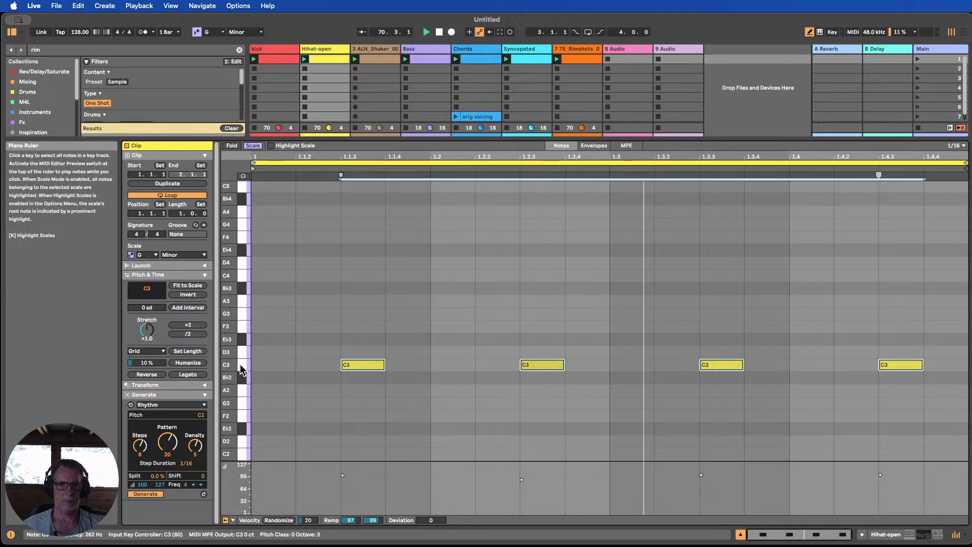
Add a sixteenth C3 ghost note at 1.4.2 in the Hihat-open clip with a velocity of 30.
click(847, 365)
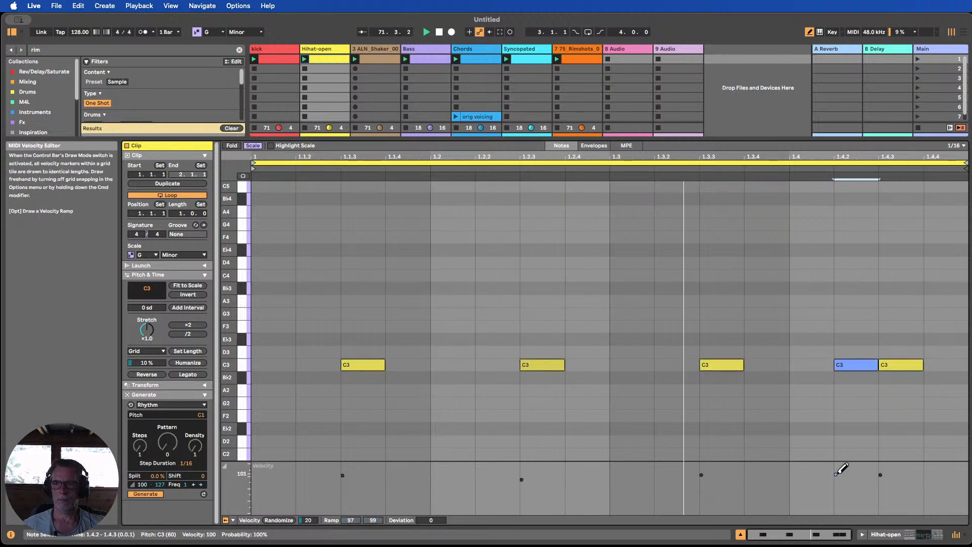
drag(842, 463, 848, 498)
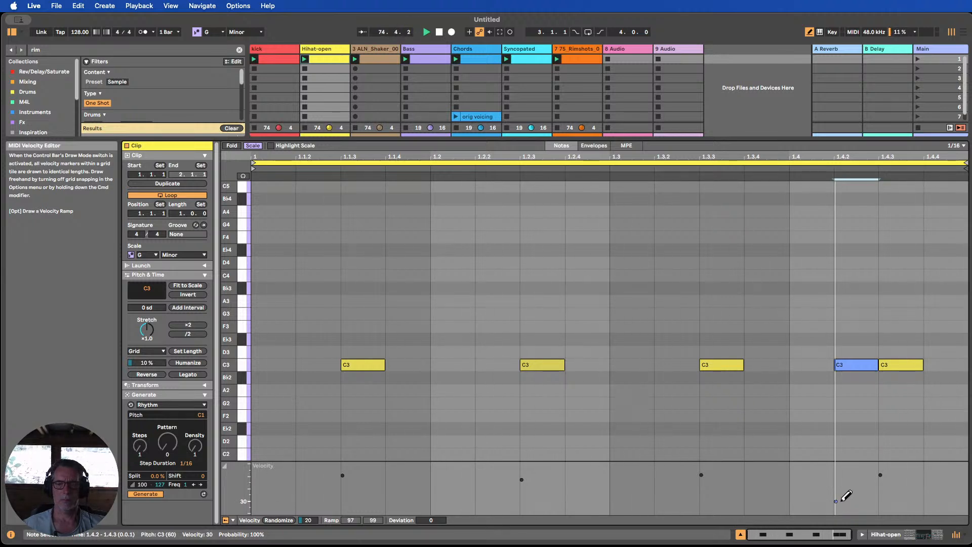
click(740, 534)
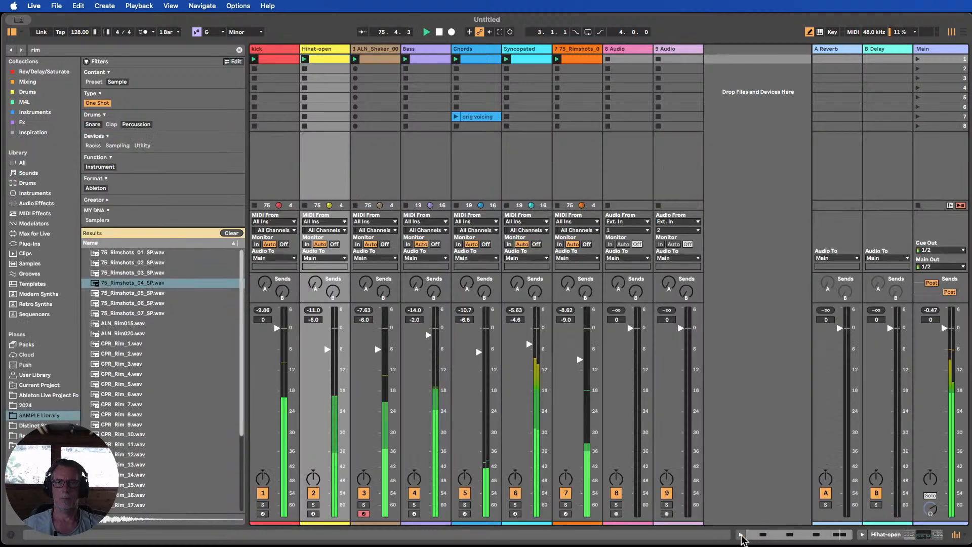
Open the Syncopated clip and lower the last two upper-line notes of bar 2 together to D4.
double_click(527, 59)
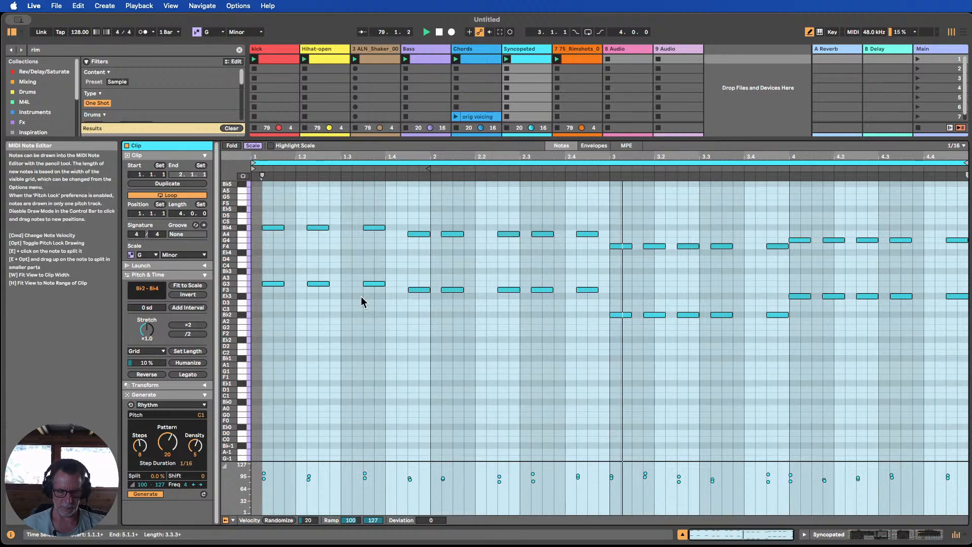
key(b)
drag(597, 249, 535, 222)
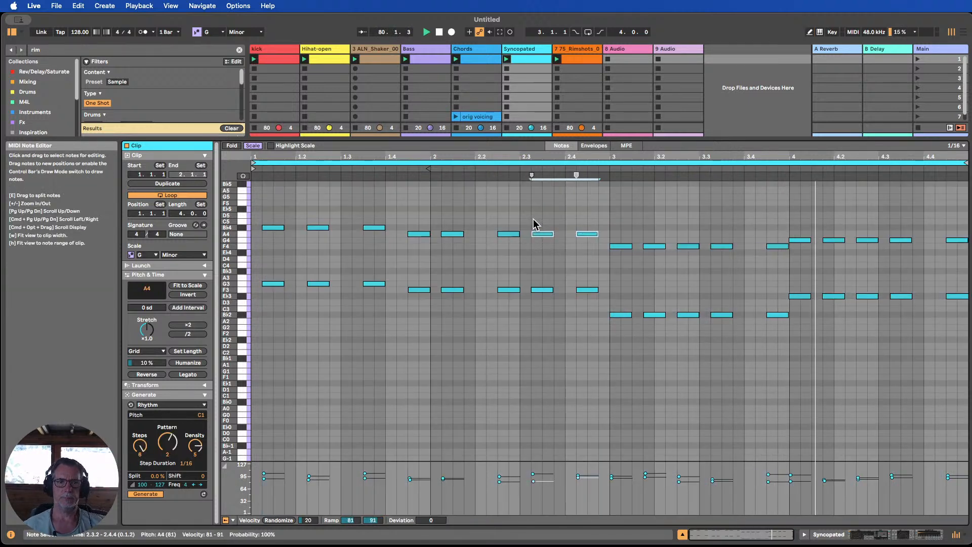
key(Down)
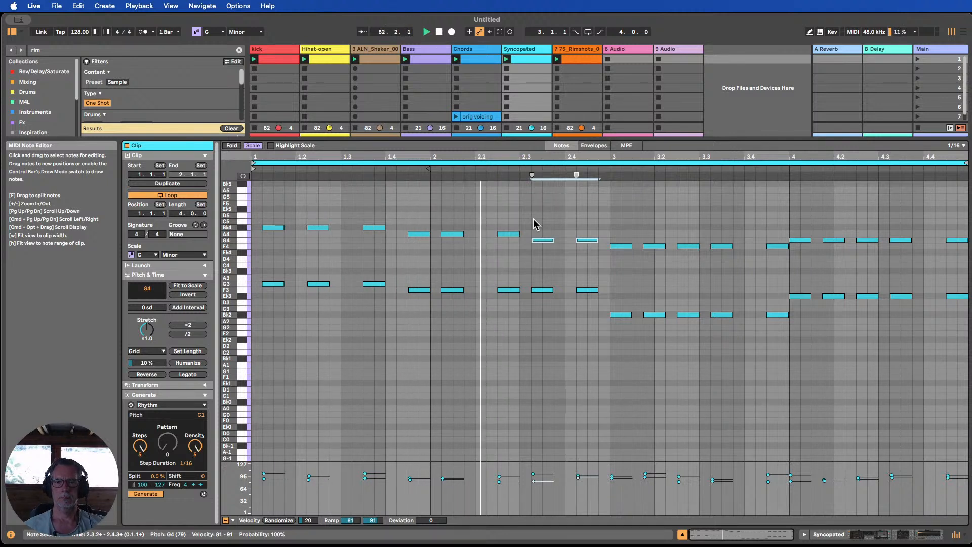
key(Down)
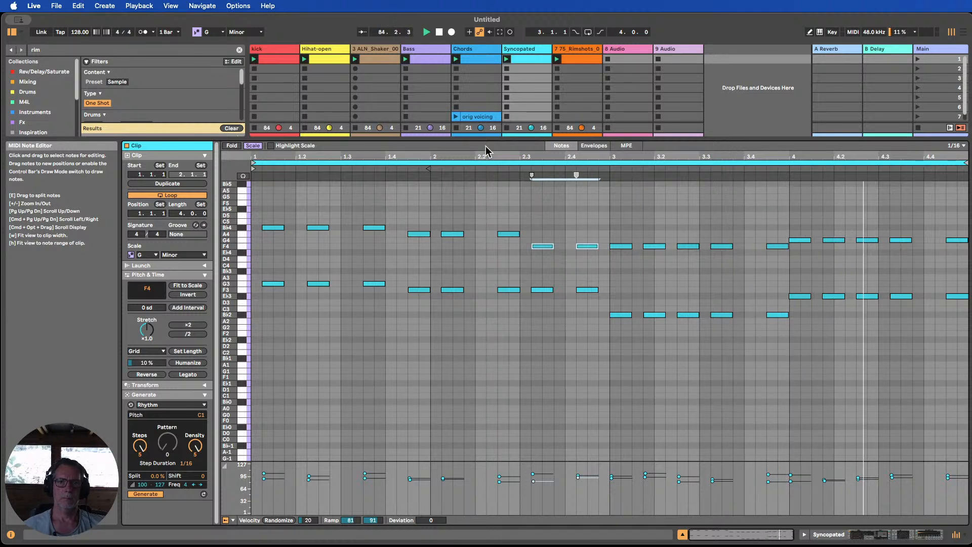
key(Down)
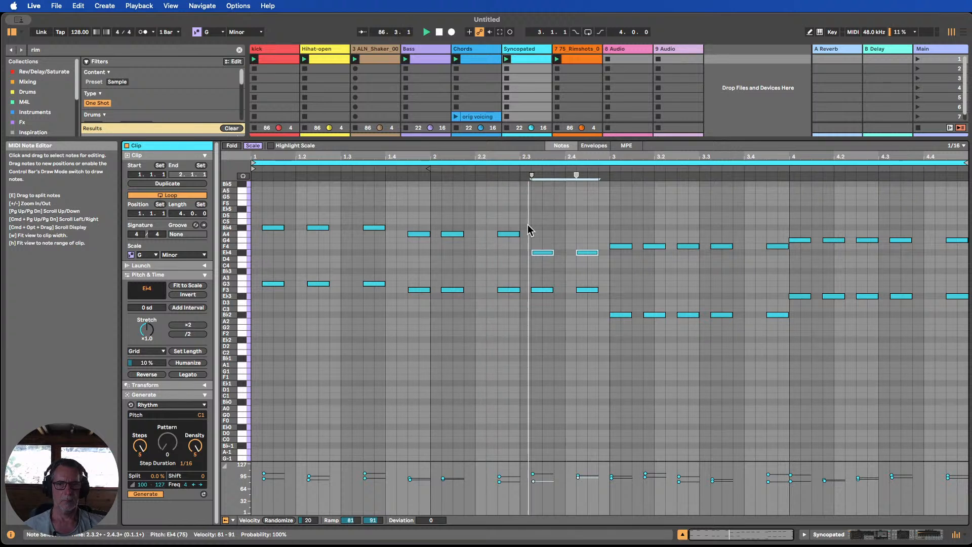
key(Down)
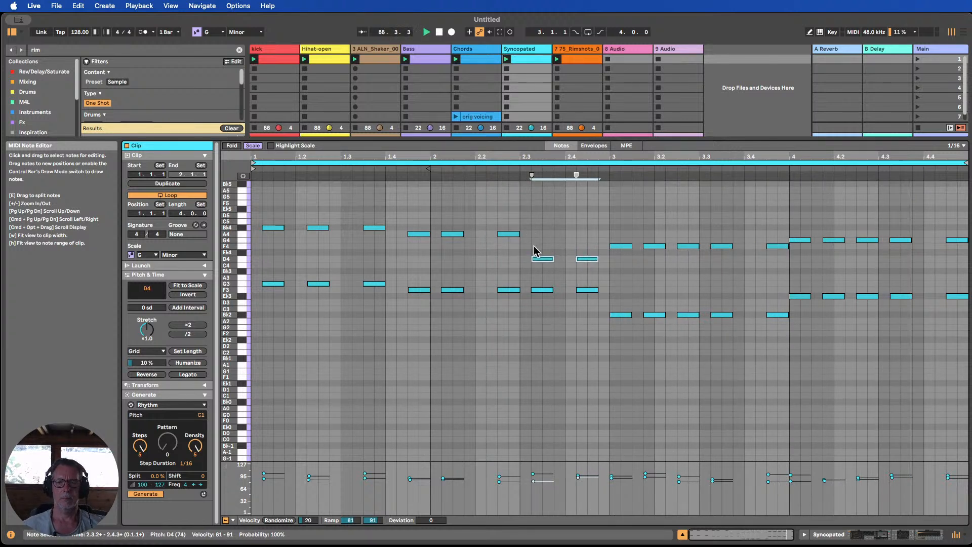
drag(542, 259, 540, 233)
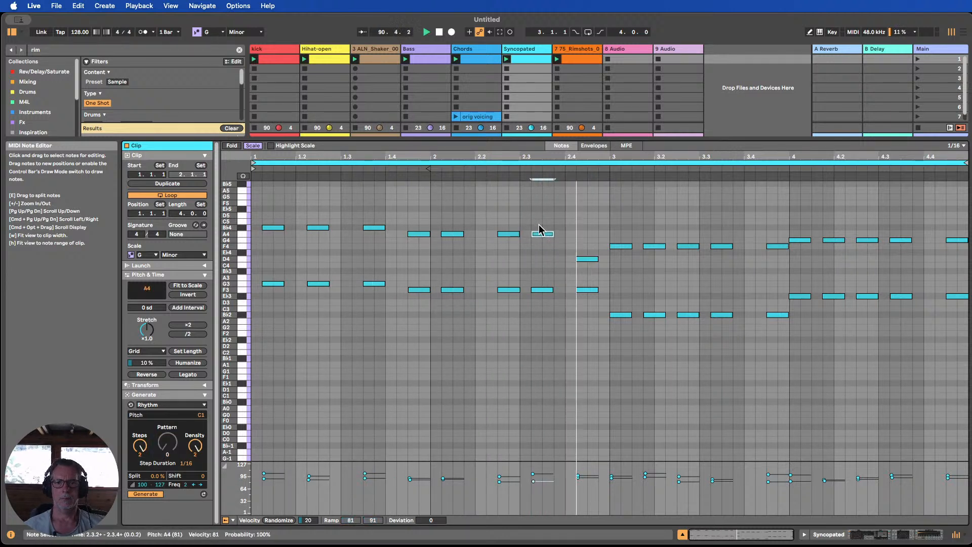
key(super+z)
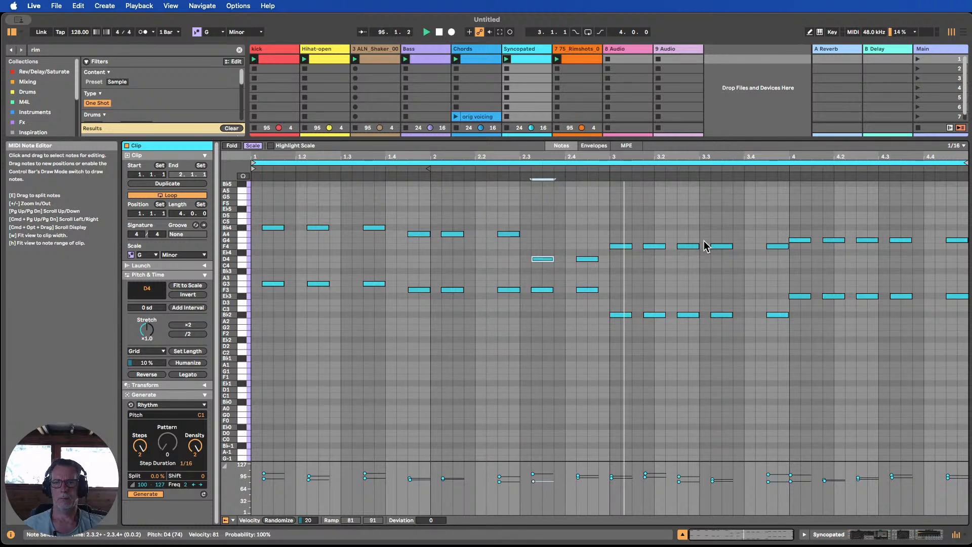
Turn on note preview for the Syncopated clip and audition D4 and C4 on the piano ruler.
click(597, 268)
click(594, 259)
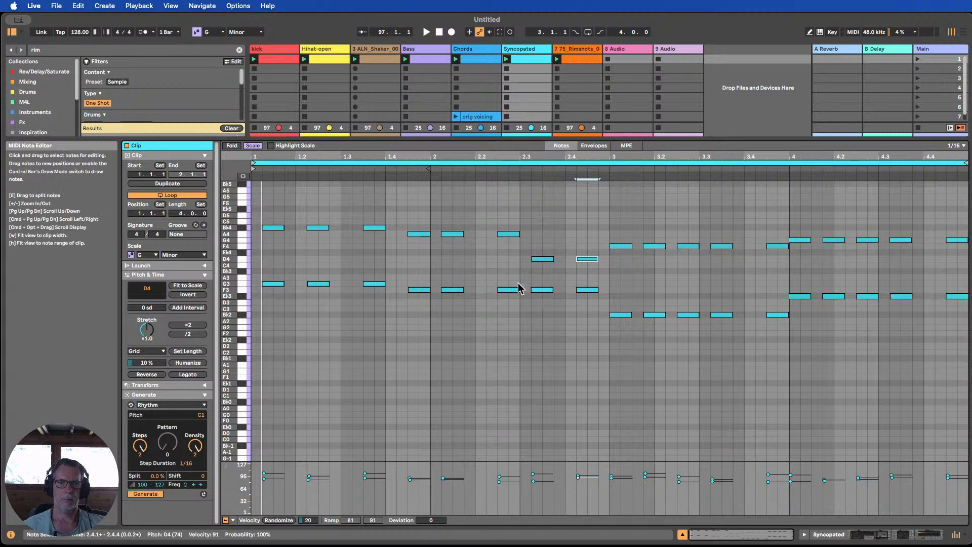
click(243, 259)
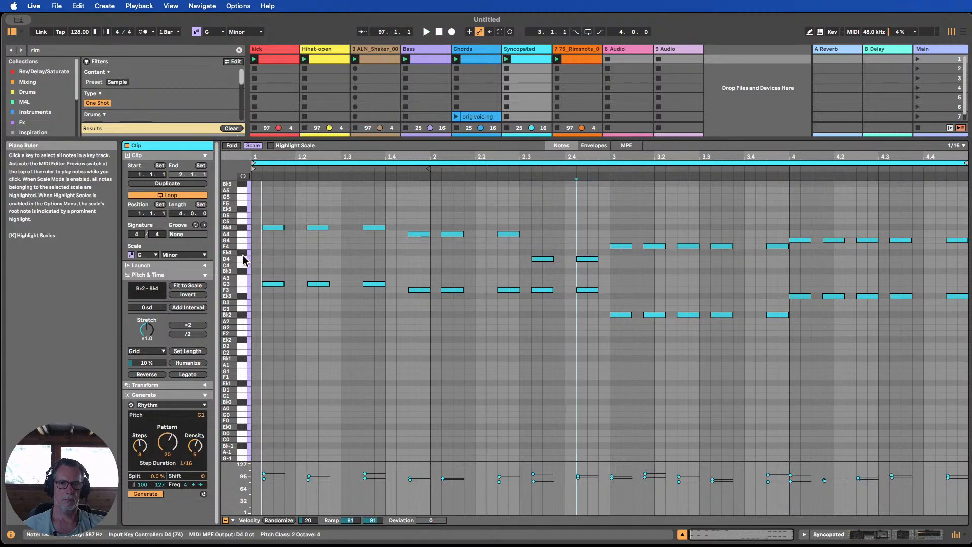
click(244, 259)
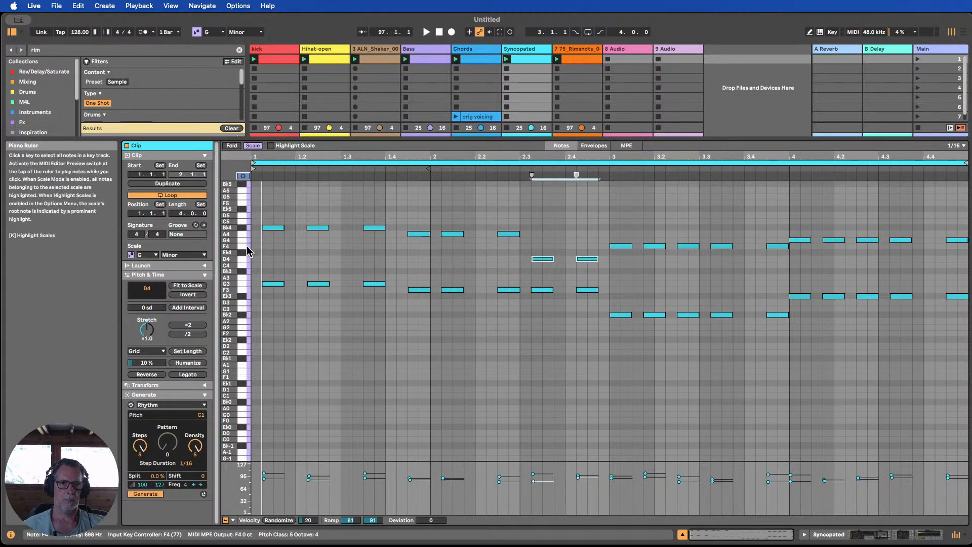
click(244, 258)
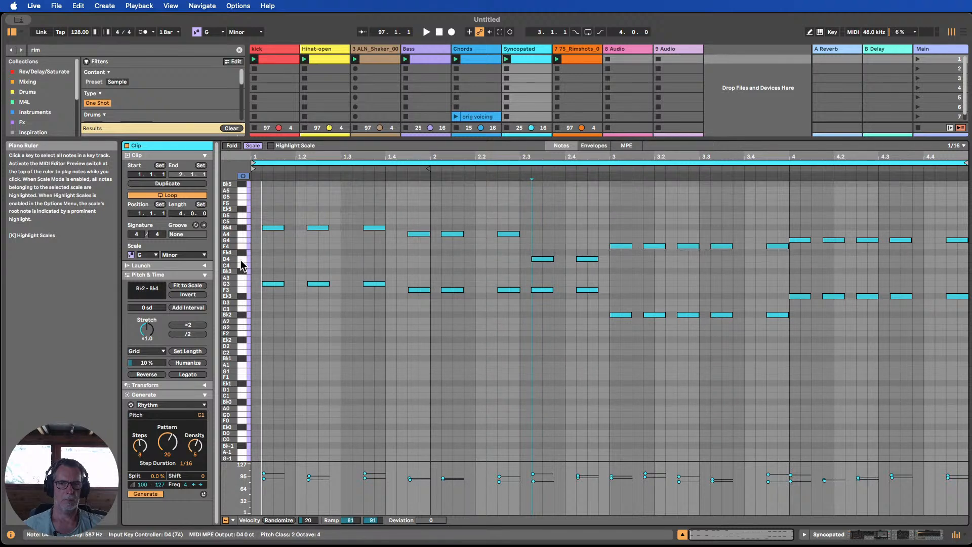
click(241, 259)
click(242, 265)
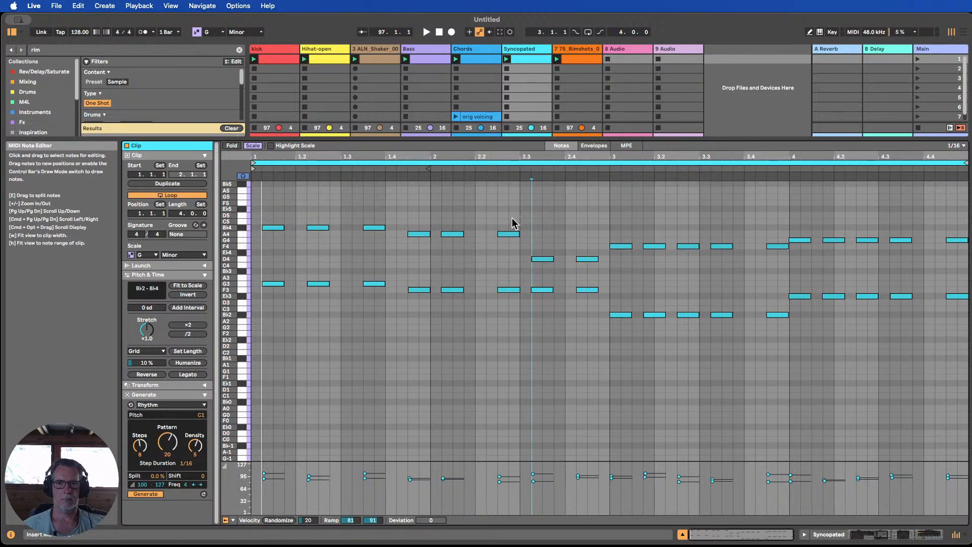
Lower the last upper note of bar 2 to C4 and audition the neighbouring note pairs up to the start of bar 3.
drag(511, 219, 503, 262)
drag(597, 252, 596, 287)
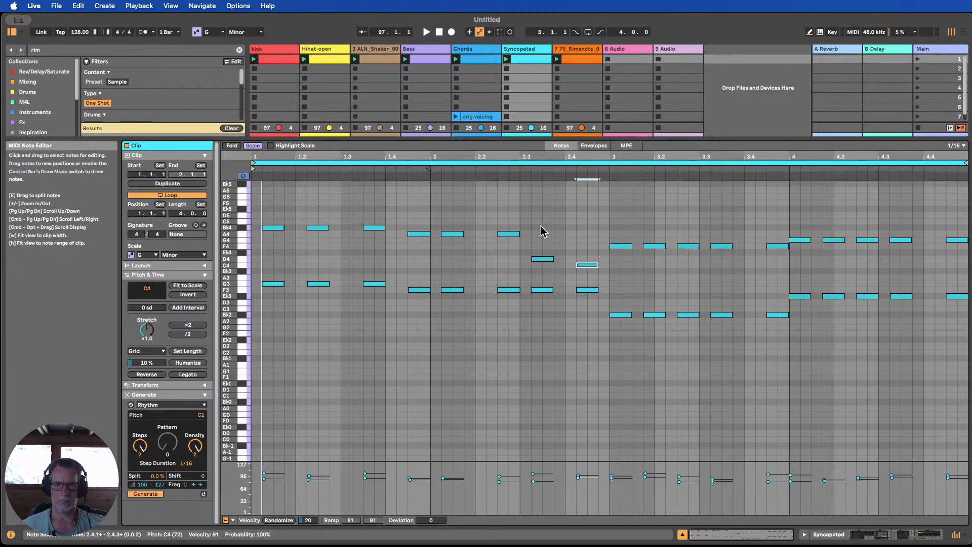
click(503, 238)
click(506, 233)
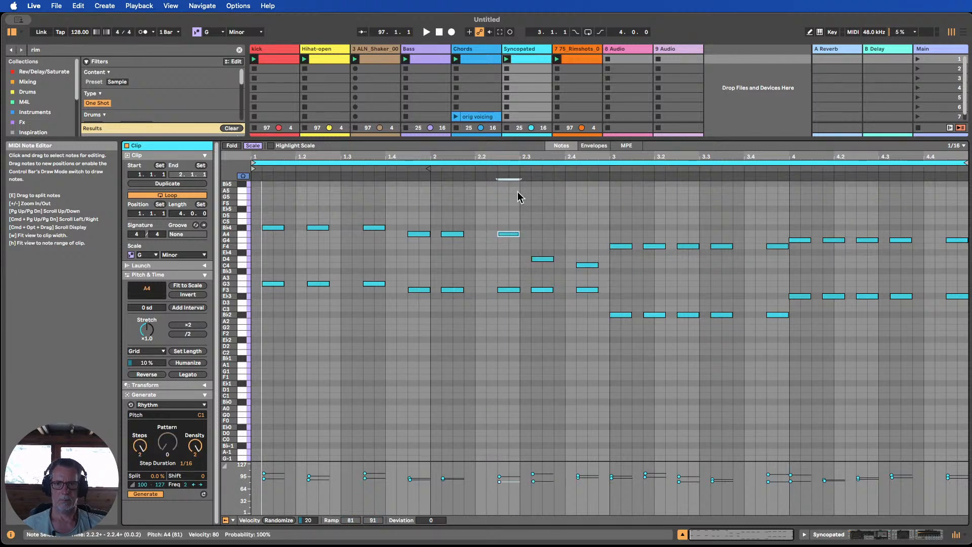
drag(514, 208, 512, 325)
drag(533, 252, 551, 321)
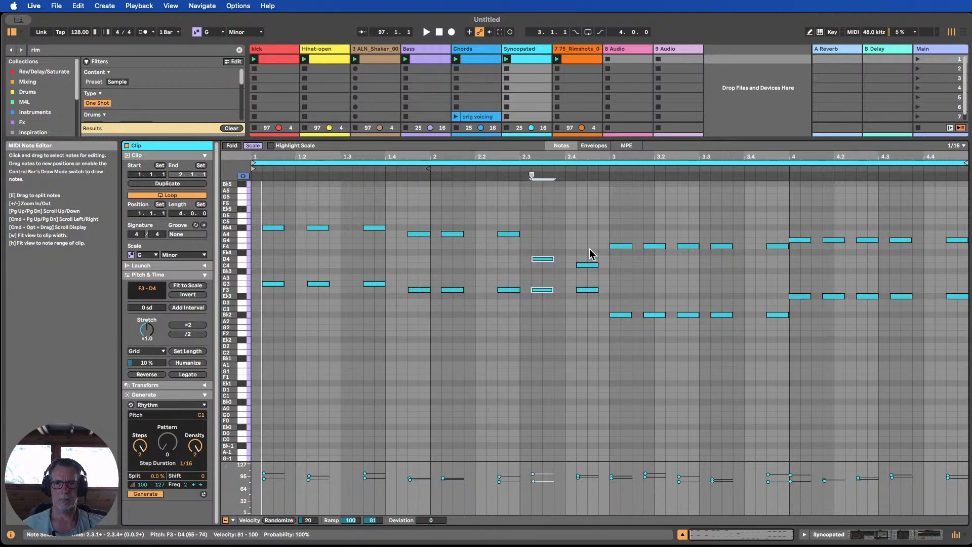
click(618, 245)
shift+click(616, 310)
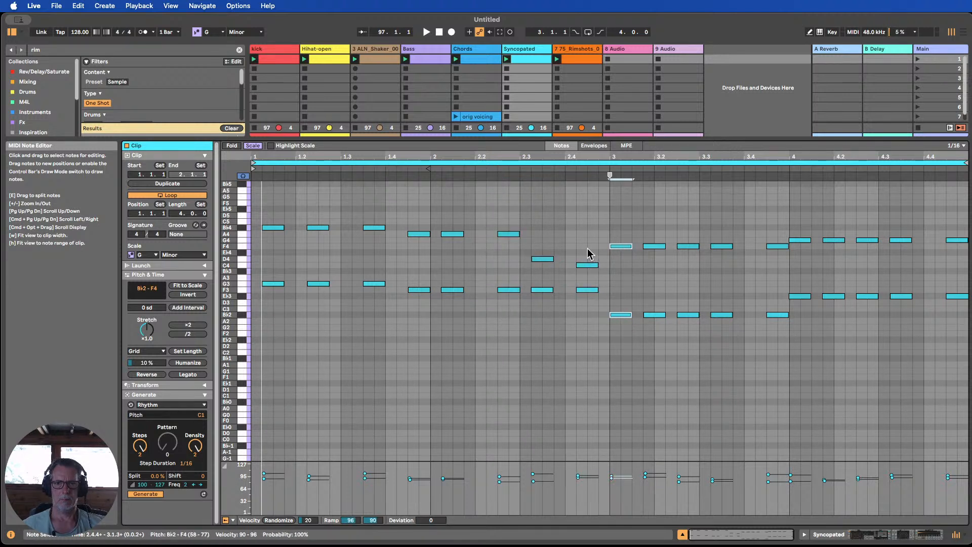
Lower the last upper note of bar 2 to Bb3 and audition the last three note pairs of bar 2 plus bar 3's first.
drag(587, 265, 586, 275)
drag(506, 219, 508, 318)
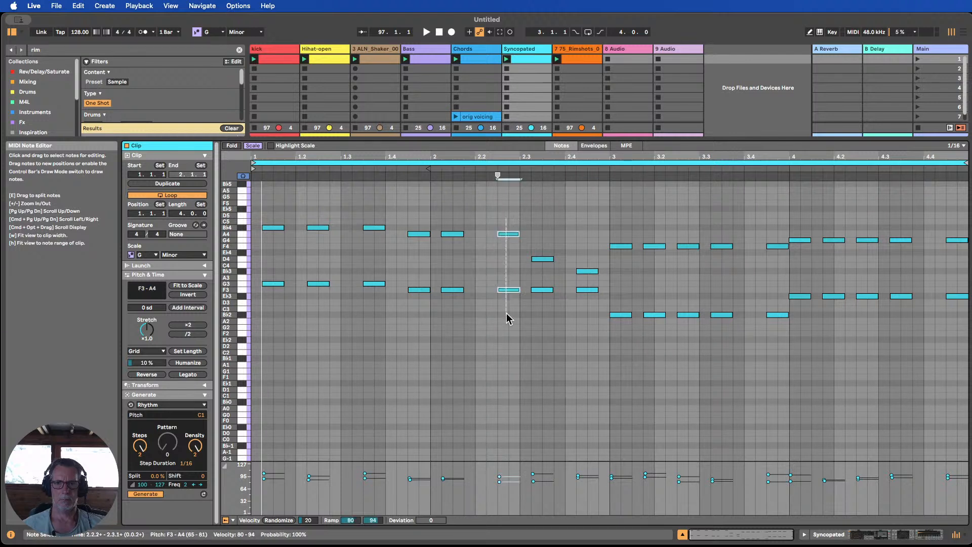
drag(538, 239, 550, 314)
drag(584, 262, 598, 314)
drag(618, 226, 626, 339)
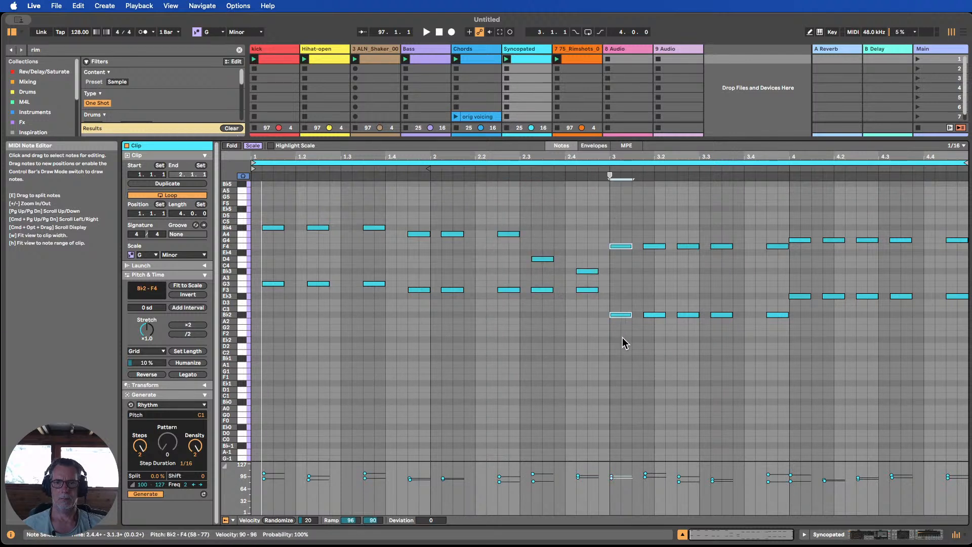
Relaunch the Syncopated clip and raise the last upper note of bar 2 to Eb4.
click(507, 60)
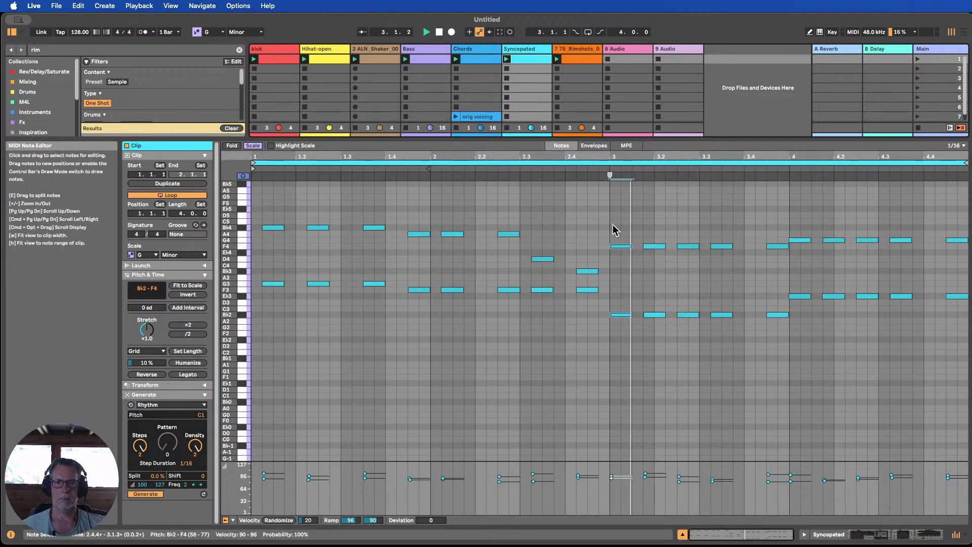
click(589, 279)
drag(589, 272, 602, 261)
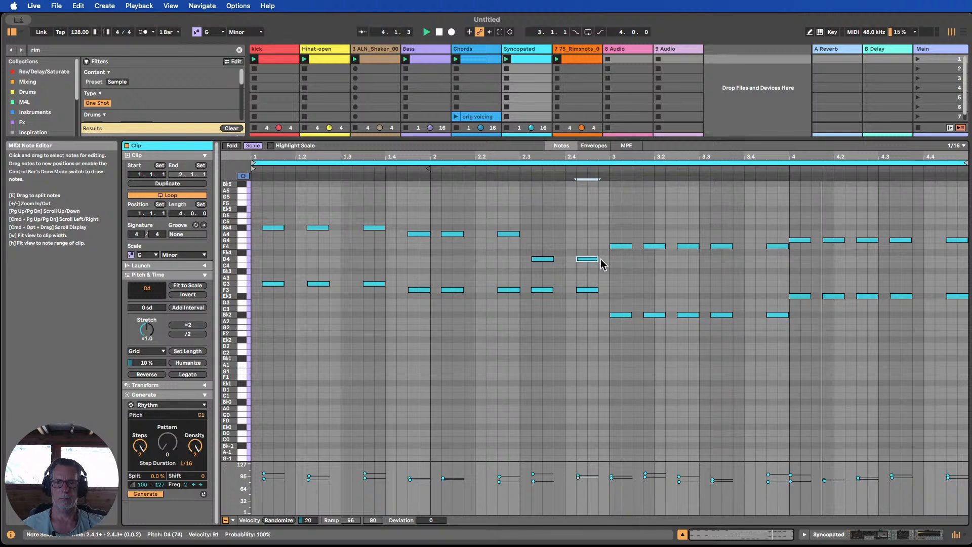
key(Up)
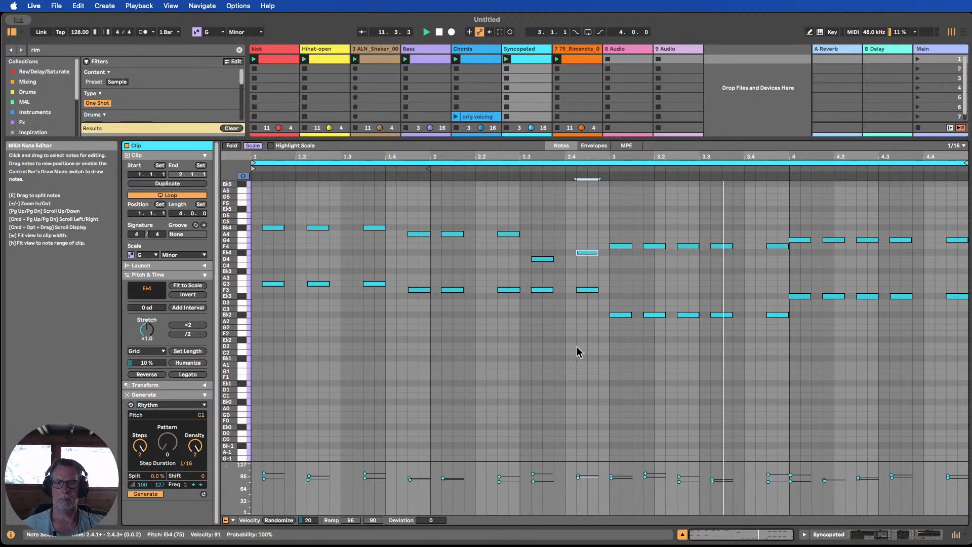
Step the upper note at 2.3.2 down within the scale to A3, and raise it an octave and one scale step to Bb4.
click(542, 259)
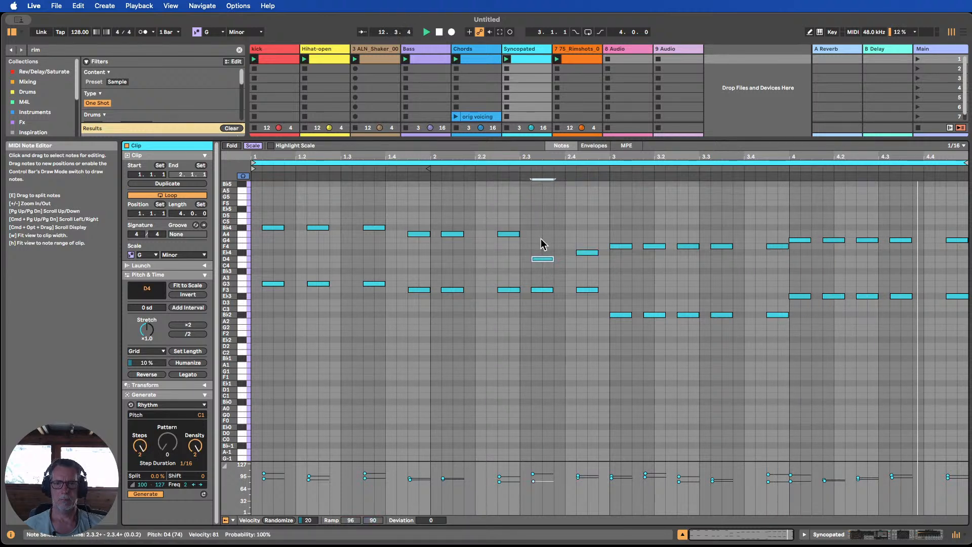
key(Down)
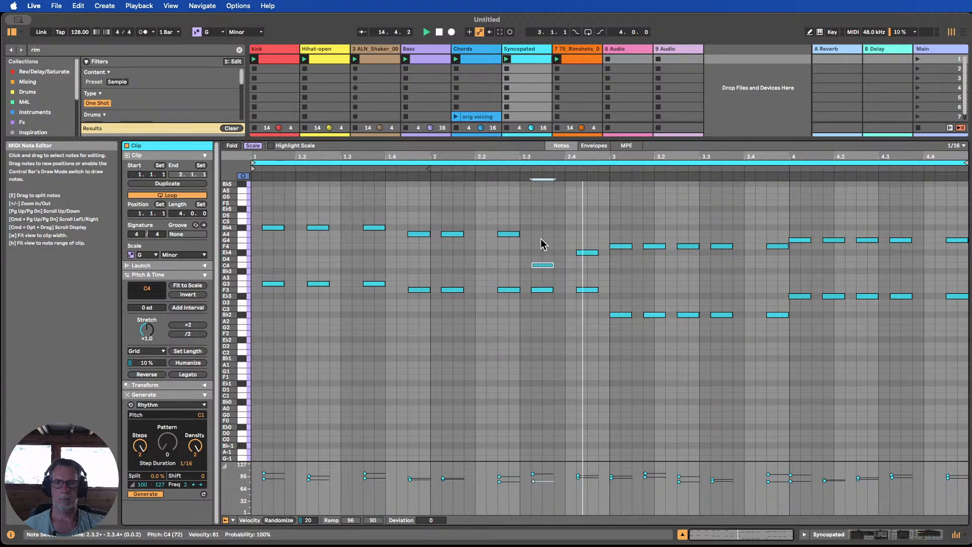
key(Down)
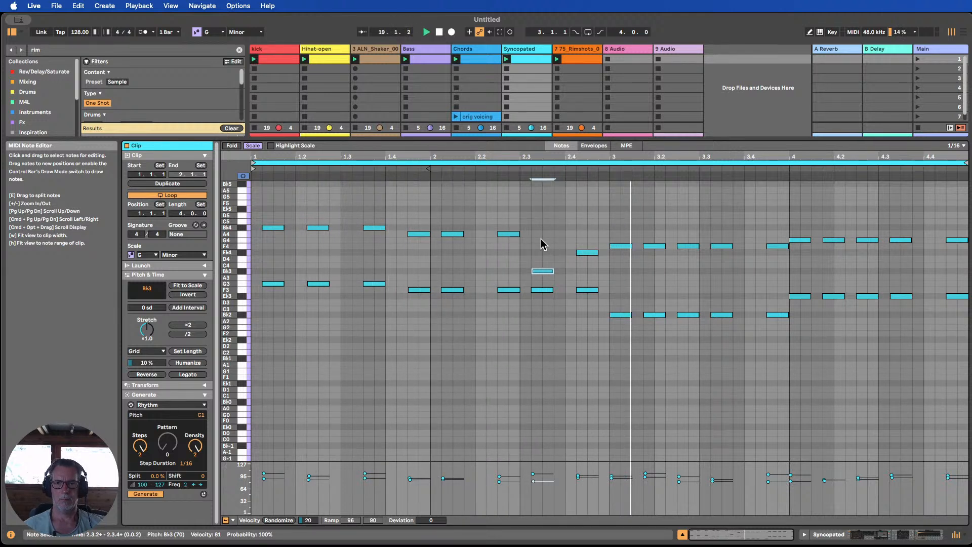
key(Up)
key(Down)
key(Down)
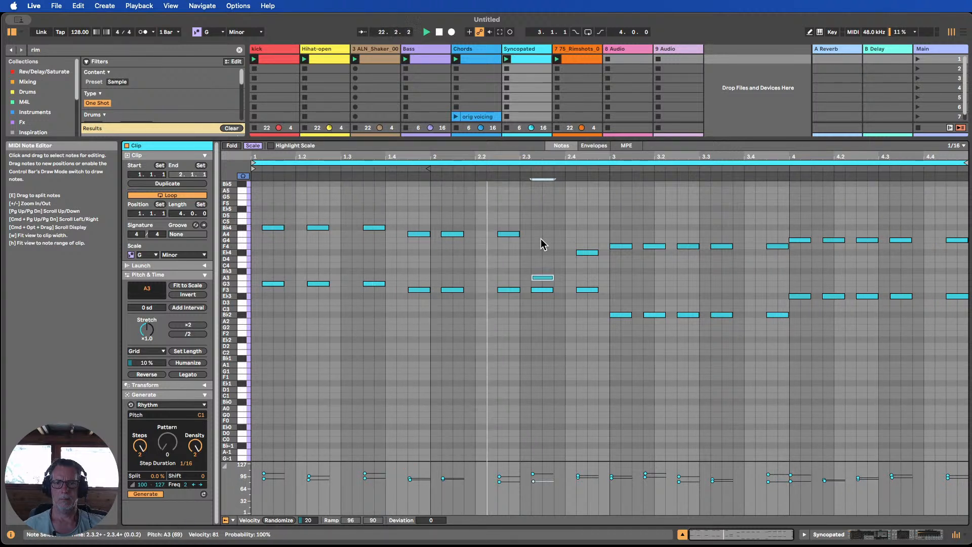
key(shift+Up)
key(Up)
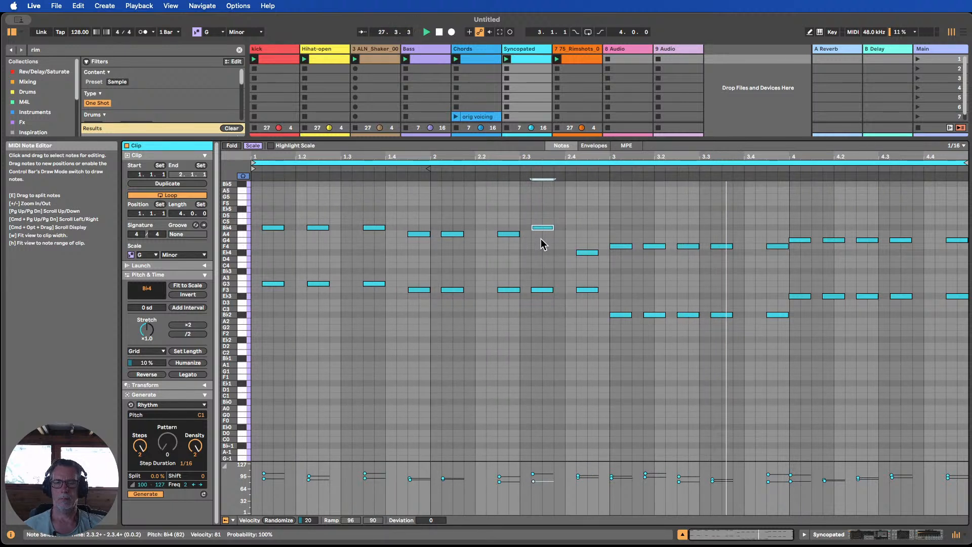
Lower the last upper note of bar 2 to D4, and shorten all notes in the Syncopated clip to one sixteenth.
click(583, 252)
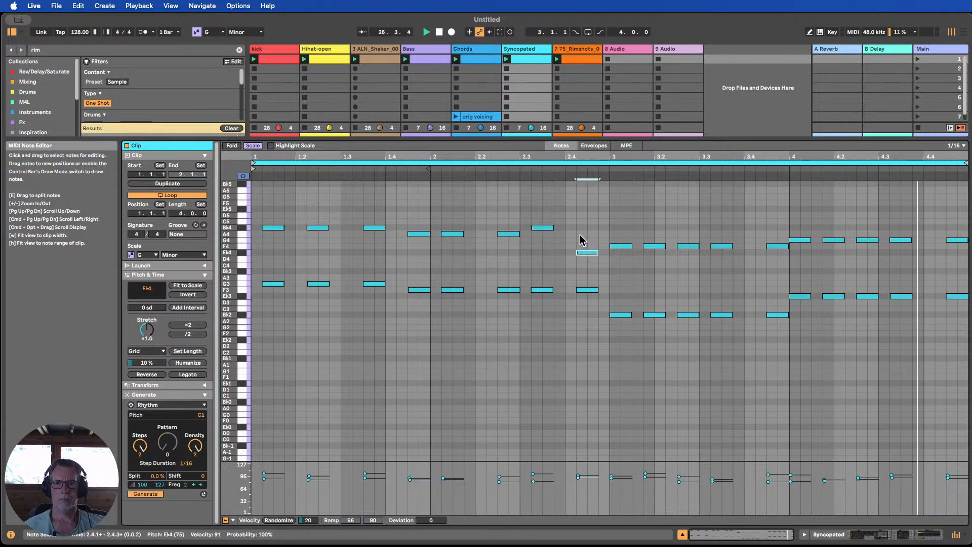
key(Down)
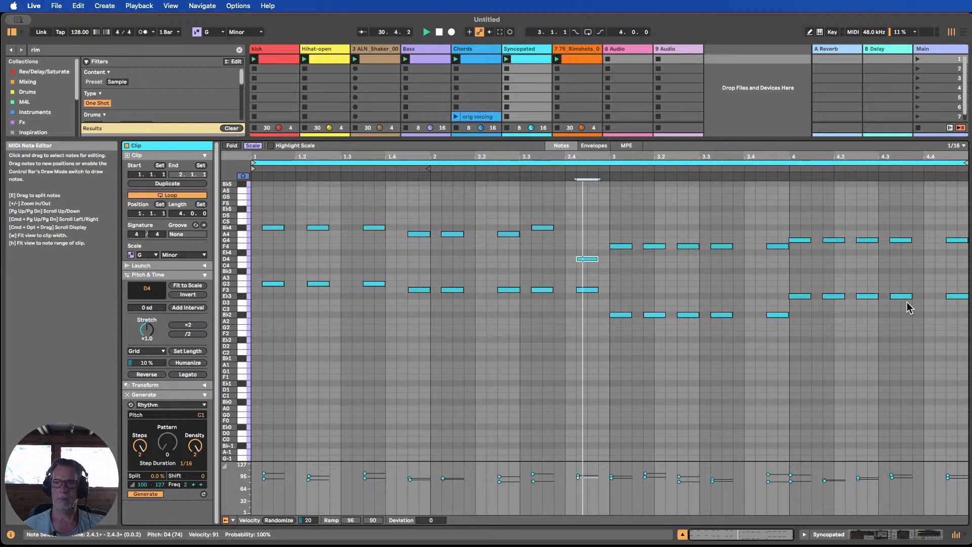
drag(960, 327, 271, 224)
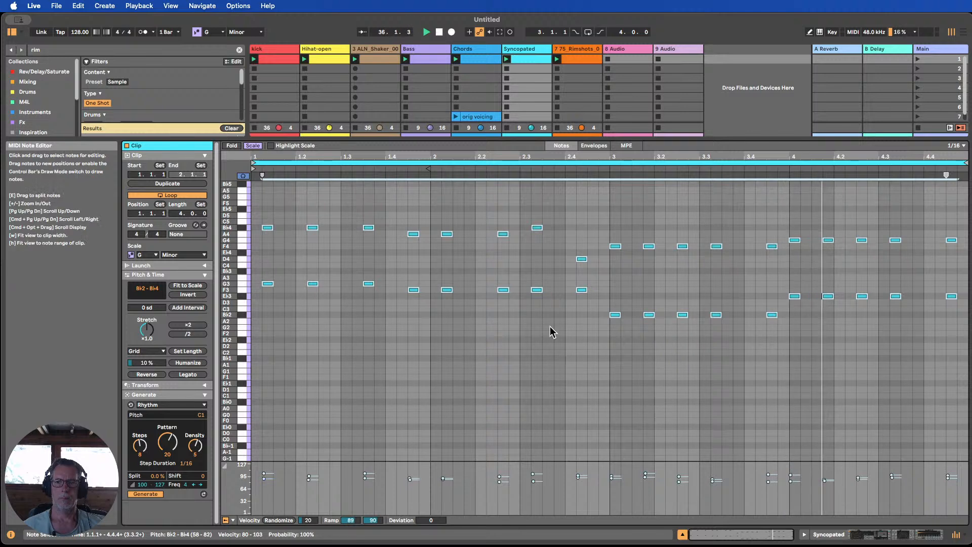
Return to the full mixer and mute the kick track.
click(684, 535)
click(683, 535)
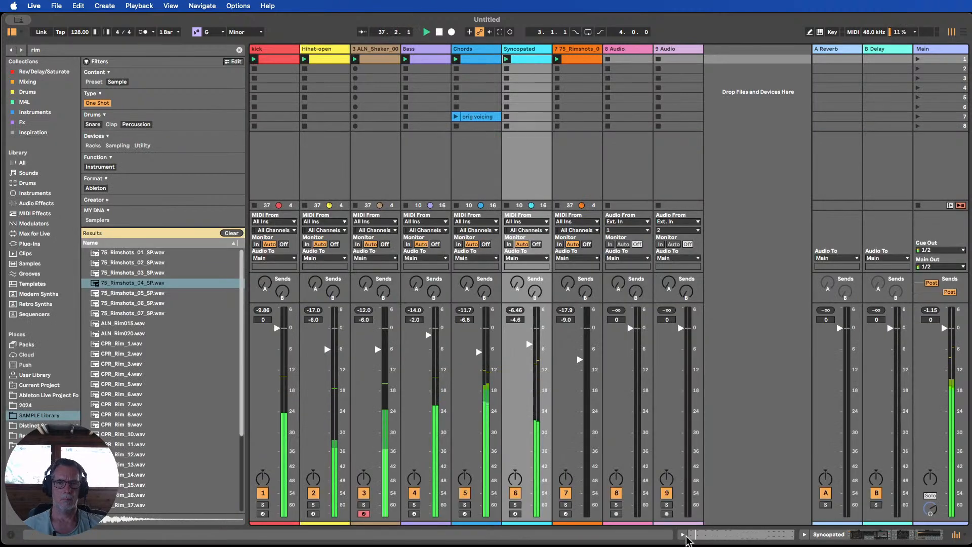
click(266, 491)
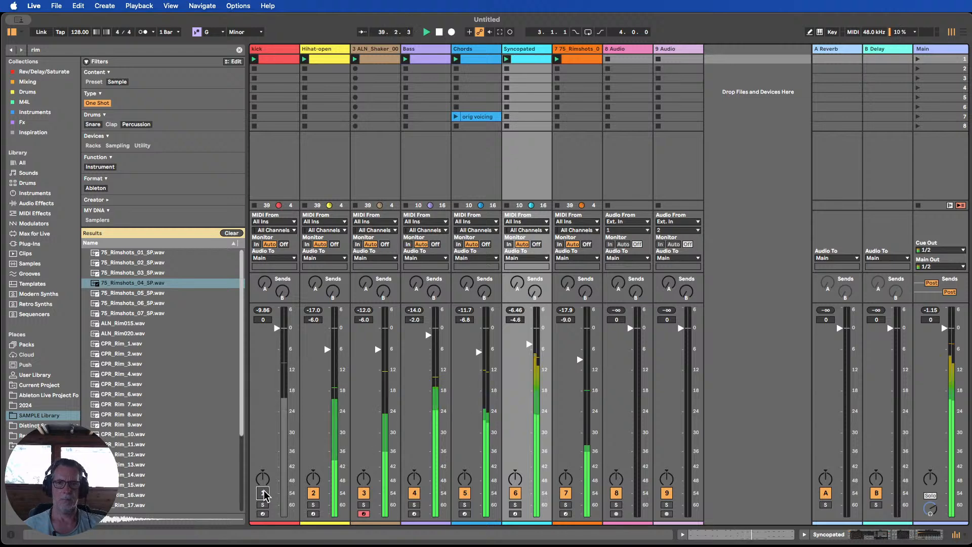
Reopen the Syncopated clip and lower the upper note at 2.3.2 to A4.
double_click(522, 60)
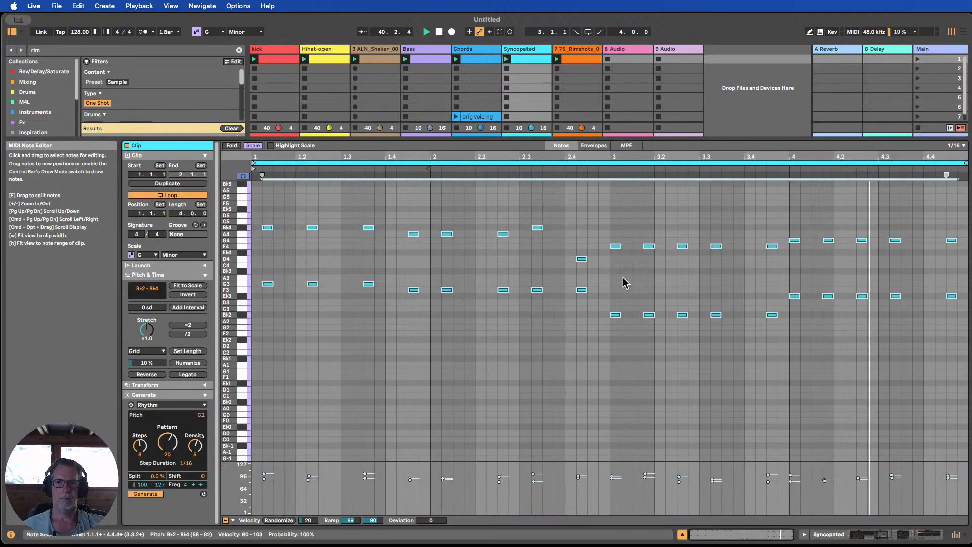
click(537, 227)
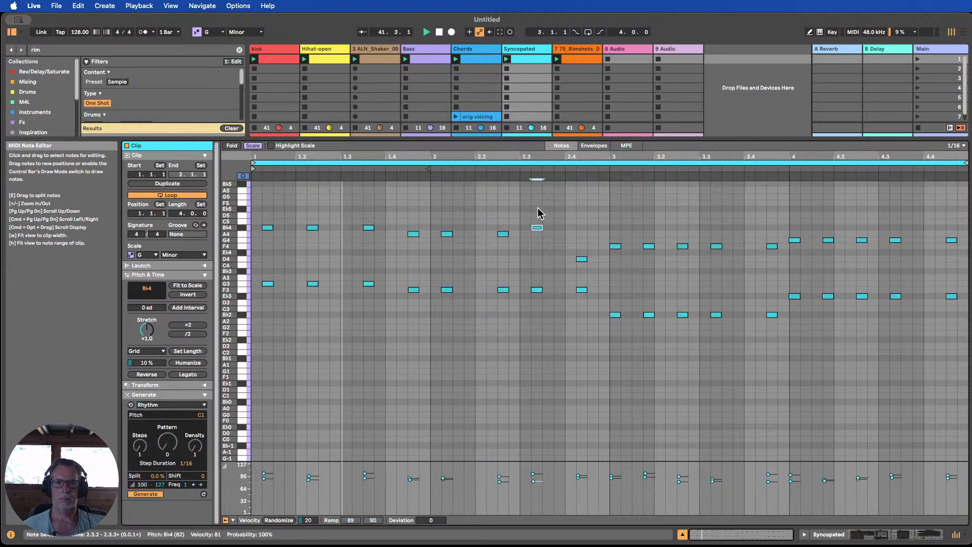
key(Down)
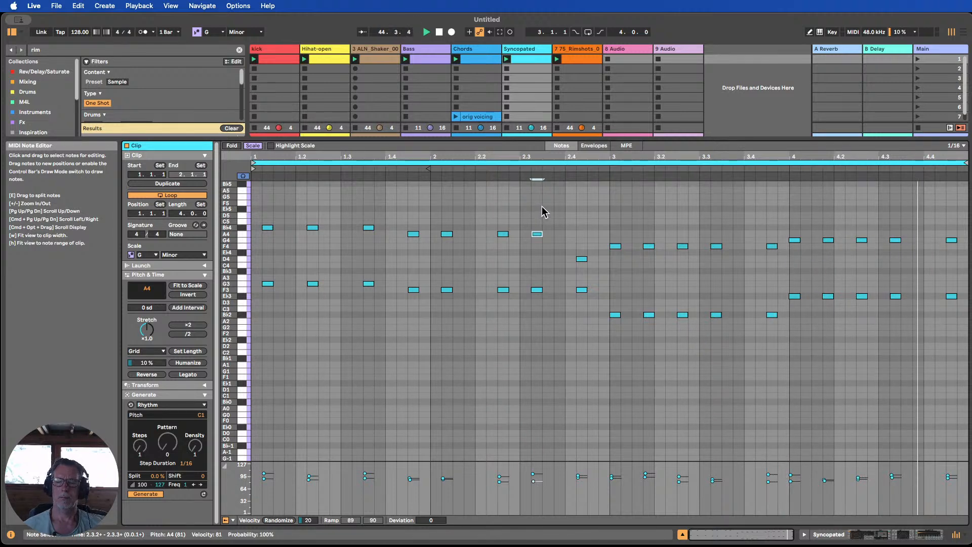
Return to the full mixer, colour the ALN_Shaker track pale yellow and apply that colour to its clip.
click(682, 536)
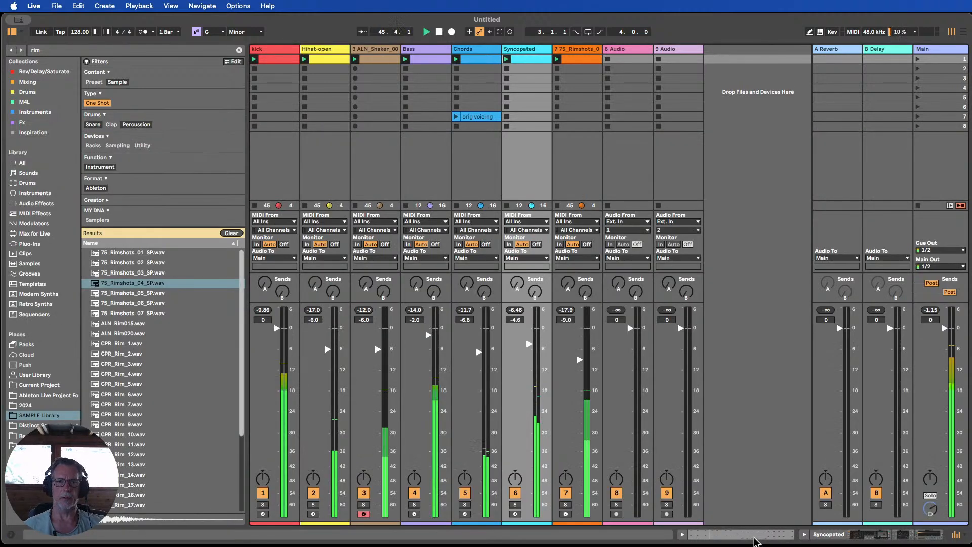
right_click(371, 51)
click(408, 187)
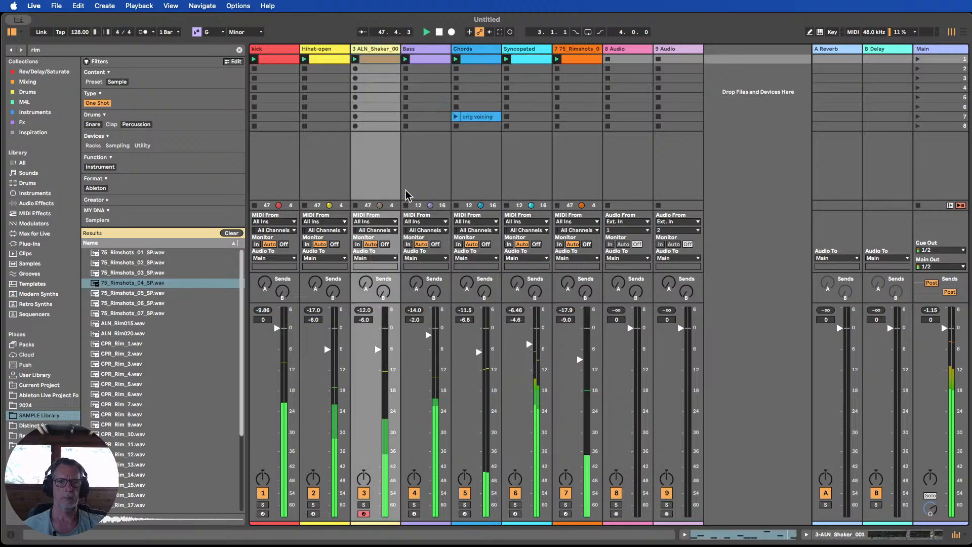
right_click(373, 50)
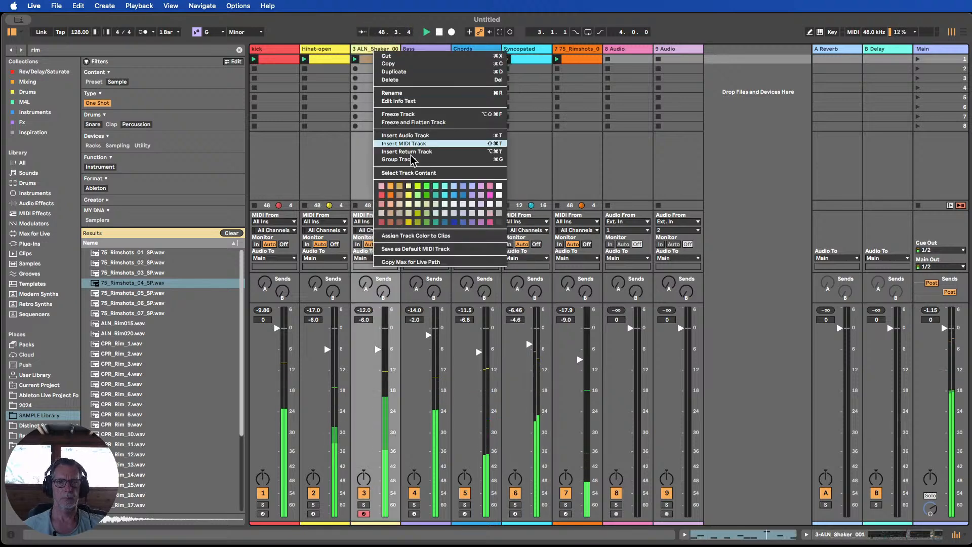
click(421, 236)
right_click(369, 60)
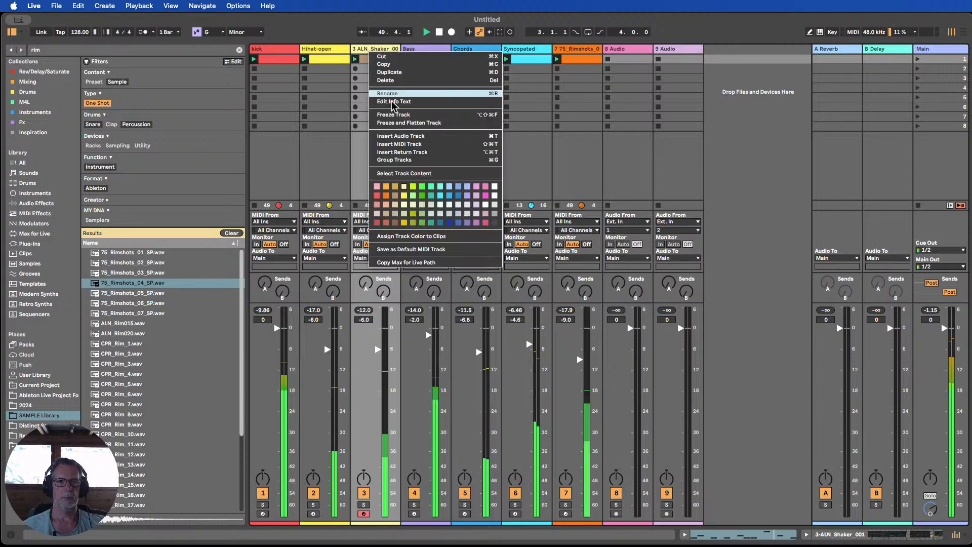
click(425, 237)
Rename the pale yellow ALN_Shaker track as shaker.
key(super+r)
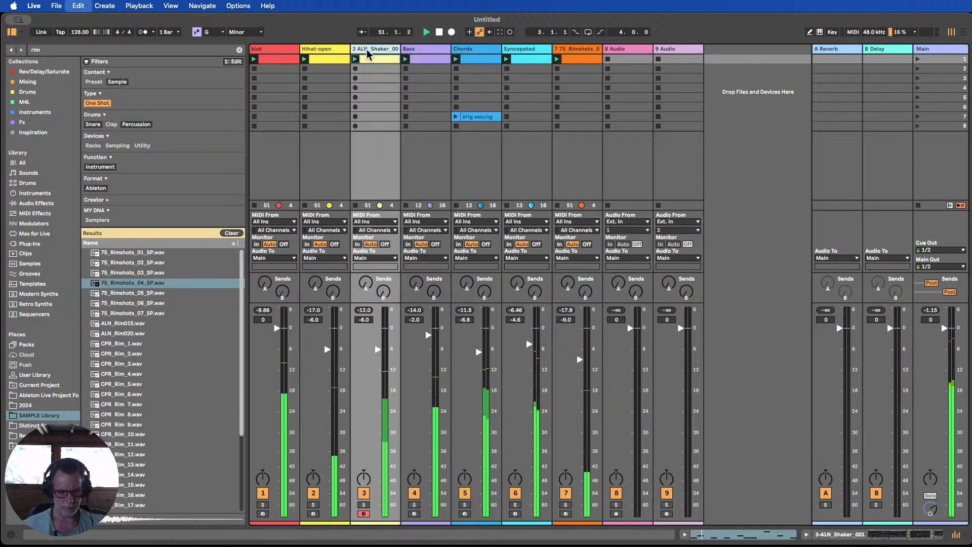
text(shaker)
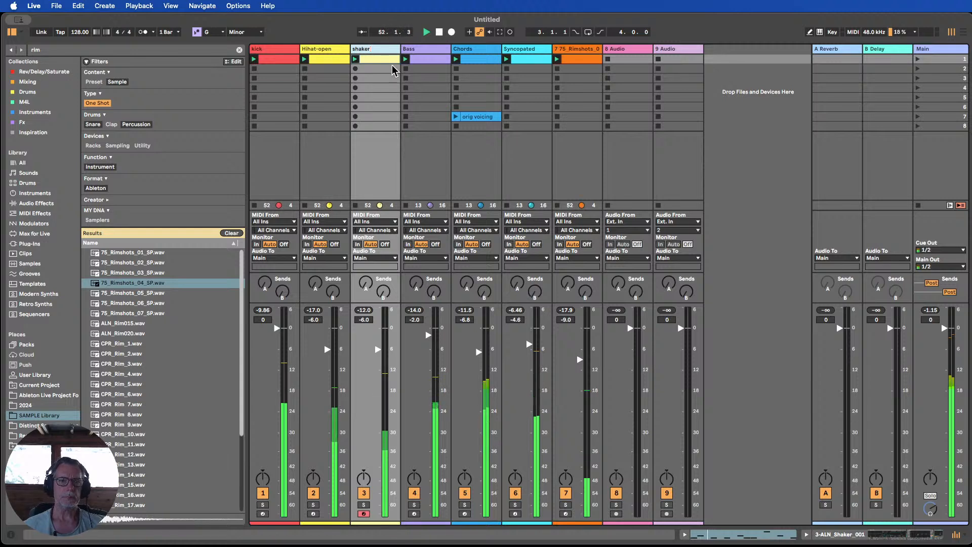
click(393, 68)
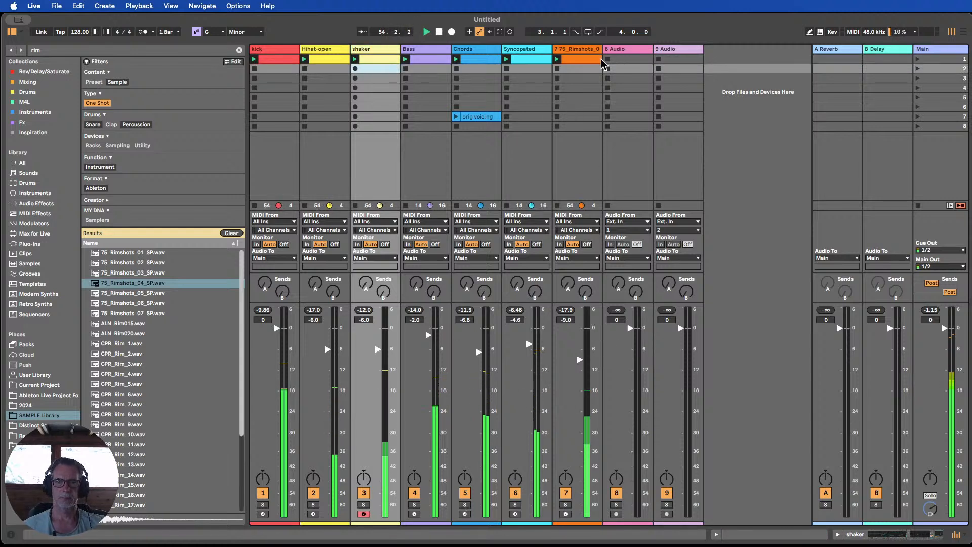
Move the Rimshots track between shaker and Bass, and colour the track and its clip green.
drag(593, 49, 425, 54)
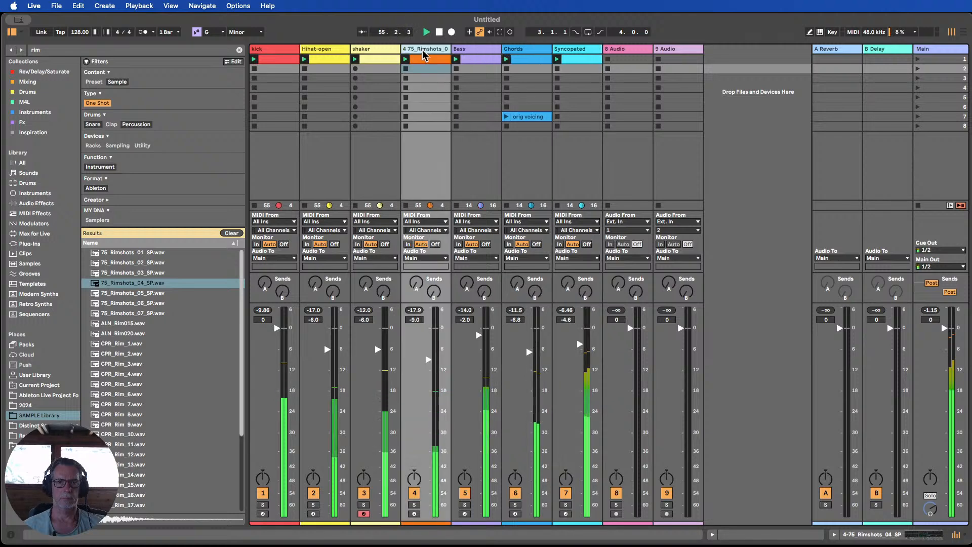
right_click(423, 54)
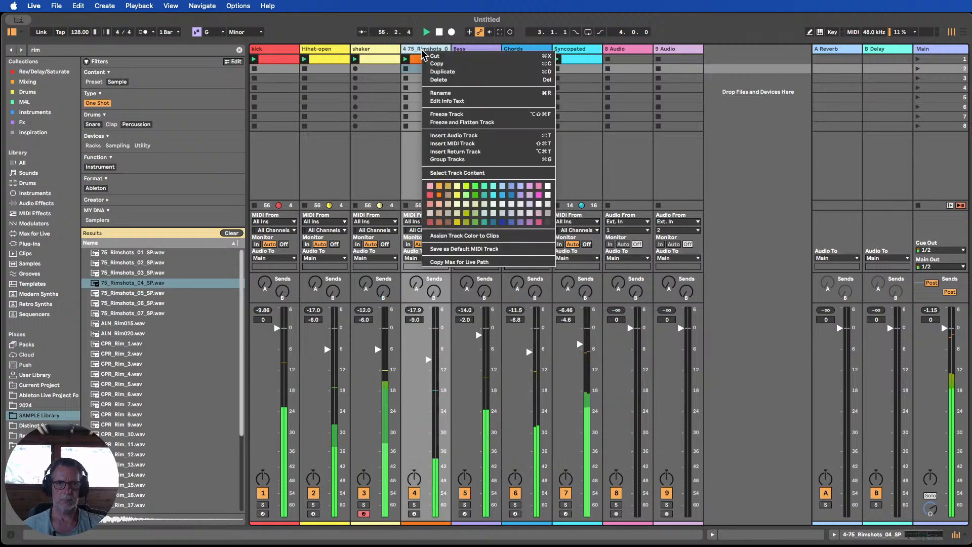
click(475, 195)
right_click(419, 51)
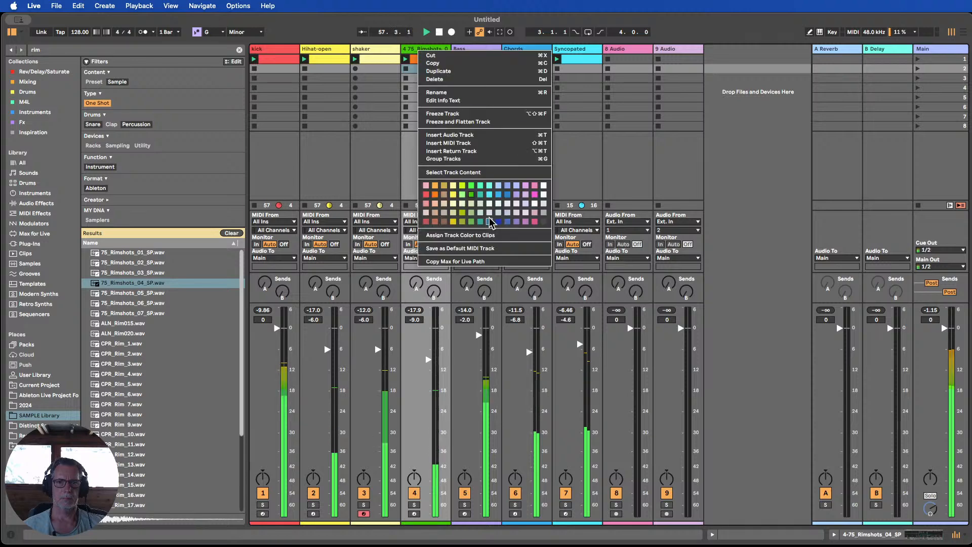
click(481, 250)
right_click(427, 50)
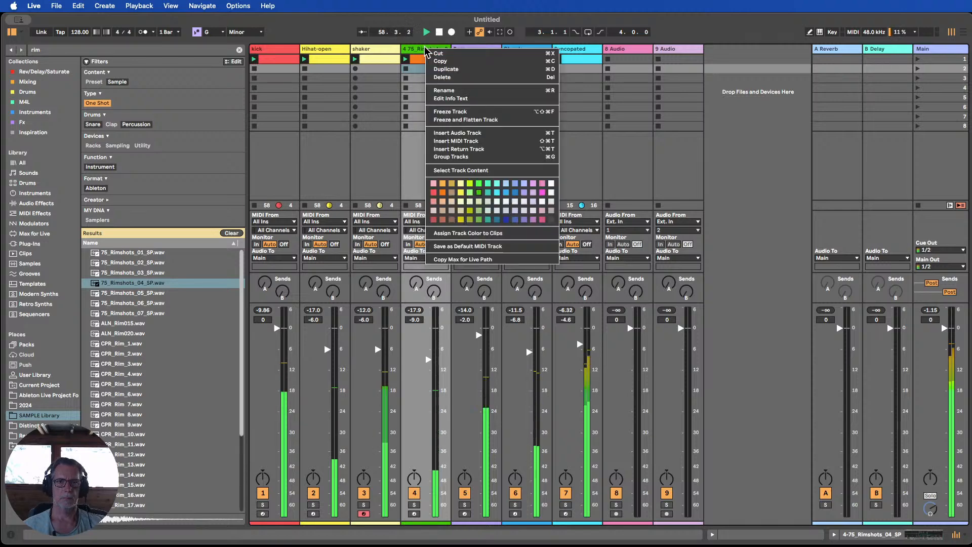
click(492, 234)
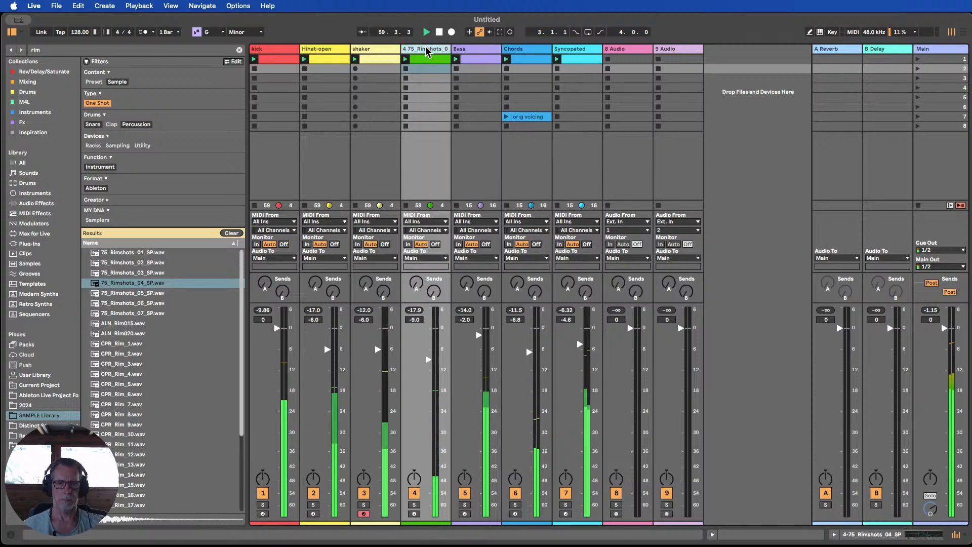
Rename the green Rimshots track as rim.
key(super+r)
text(rims)
key(BackSpace)
key(BackSpace)
key(BackSpace)
key(BackSpace)
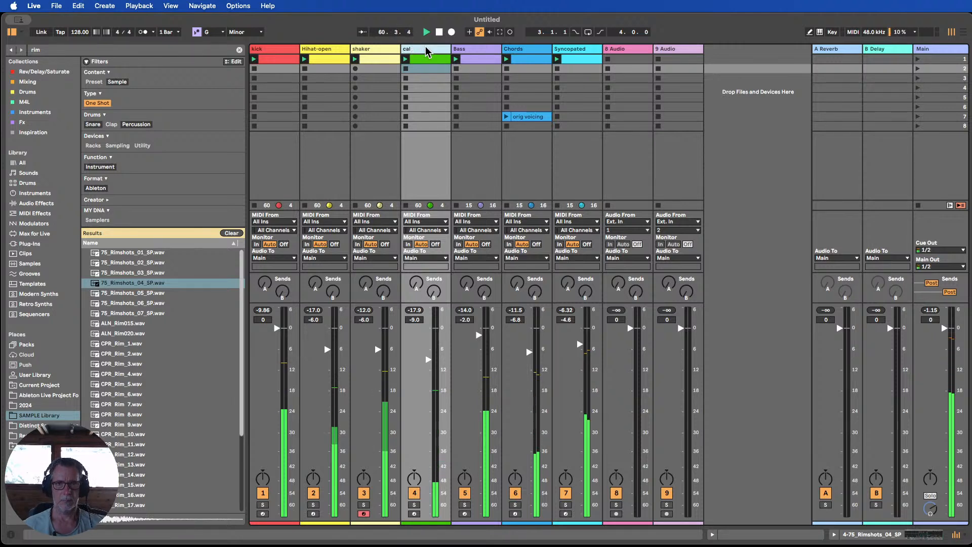
text(rim)
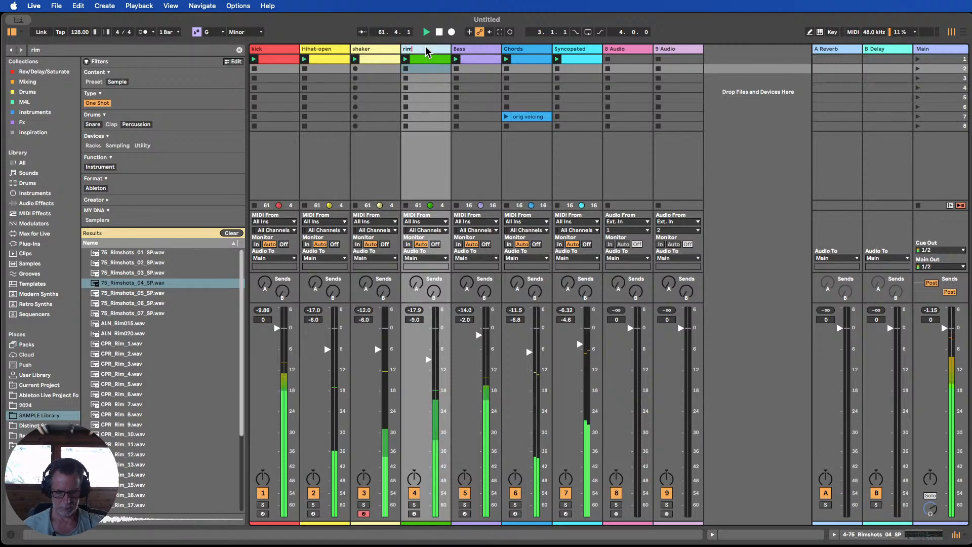
Rename the rim track to rim/clap and open its MIDI clip in the note editor.
text(/clap)
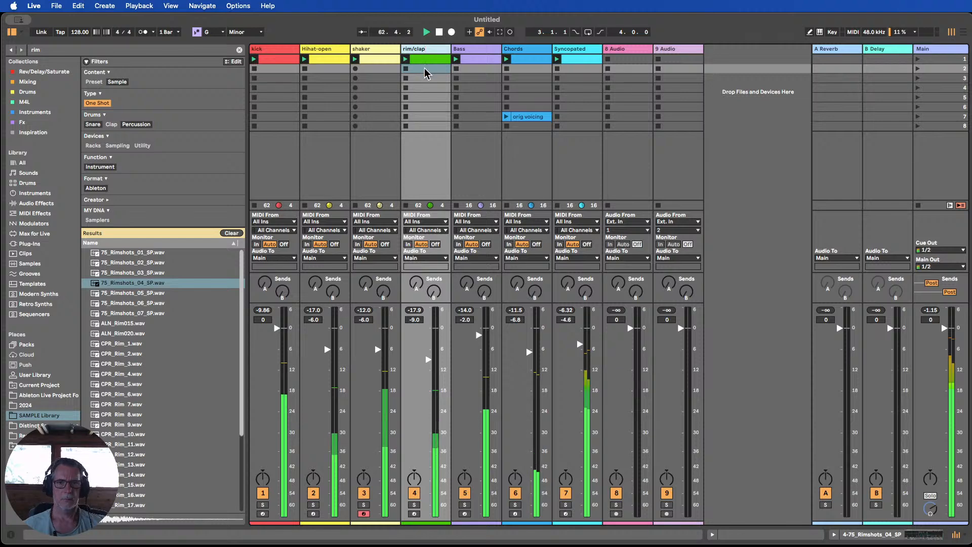
key(Return)
double_click(425, 62)
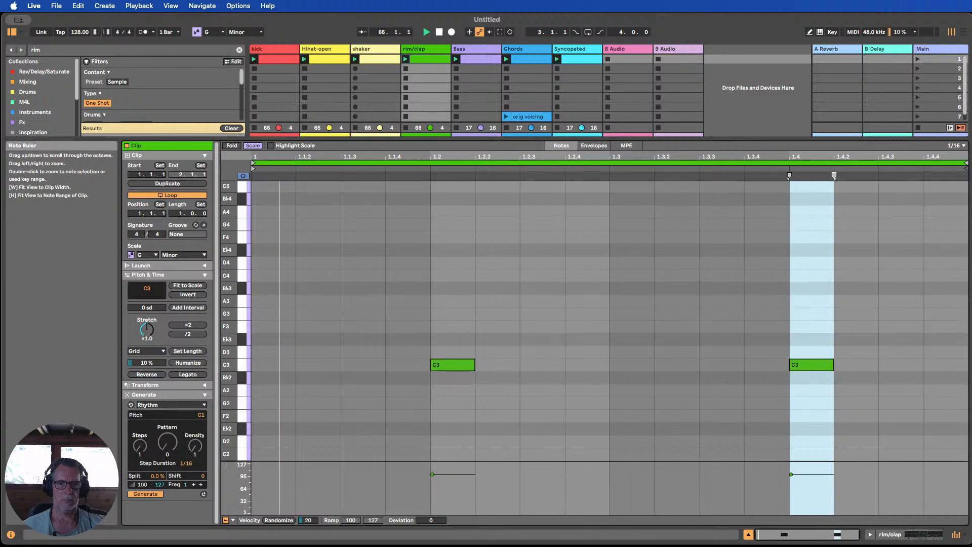
Nudge the last C3 note slightly ahead of beat 1.4 and adjust its velocity to about 108.
drag(229, 360, 228, 365)
drag(808, 367, 806, 368)
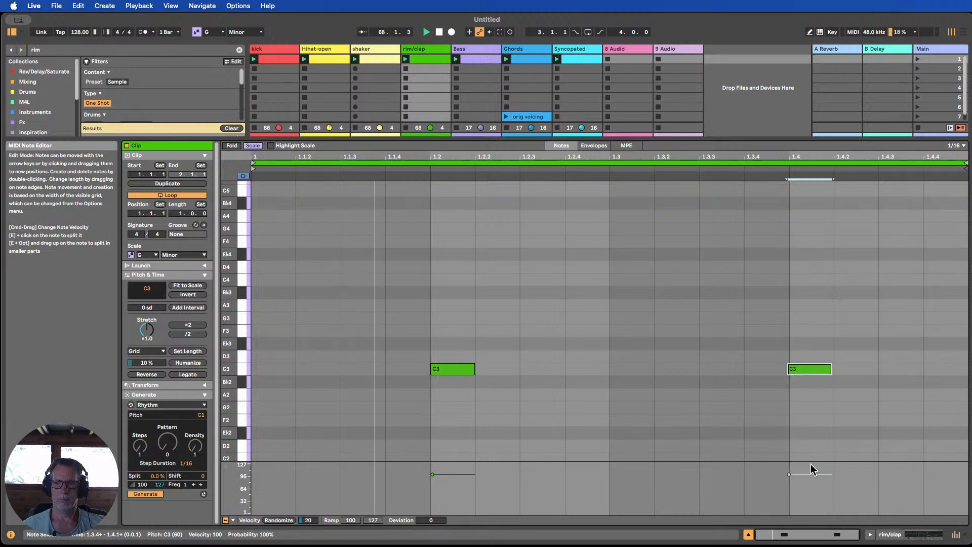
drag(789, 475, 789, 471)
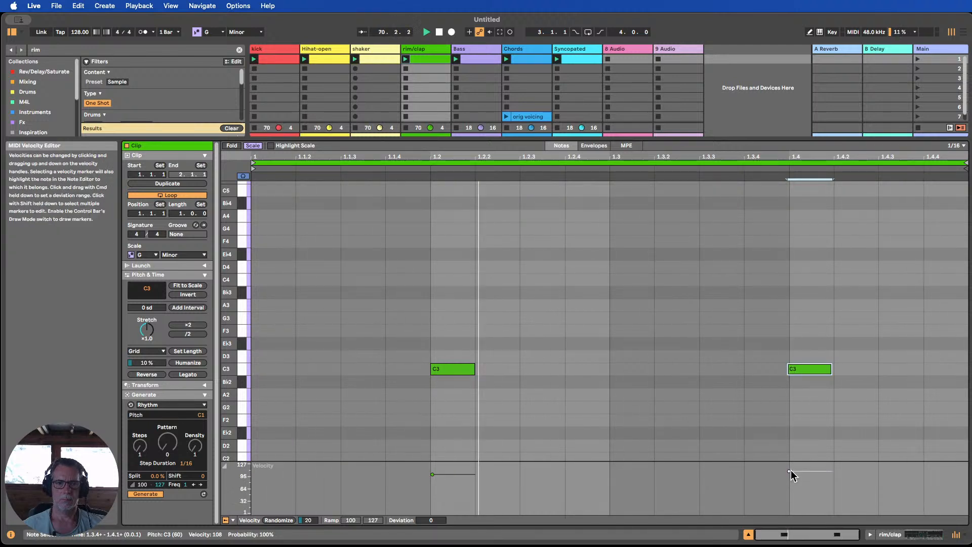
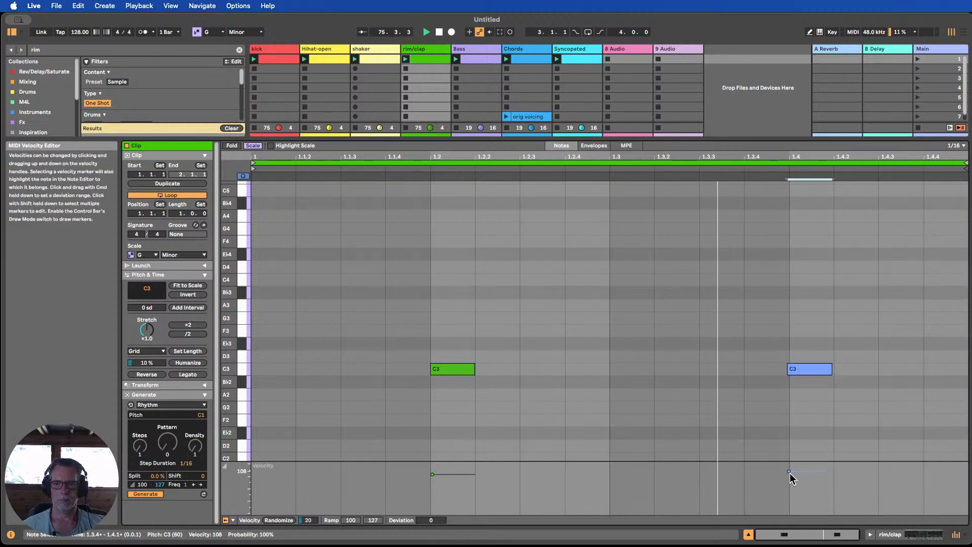
drag(789, 471, 790, 474)
Show the rim/clap track's device chain and search the sample library for clap.
click(891, 535)
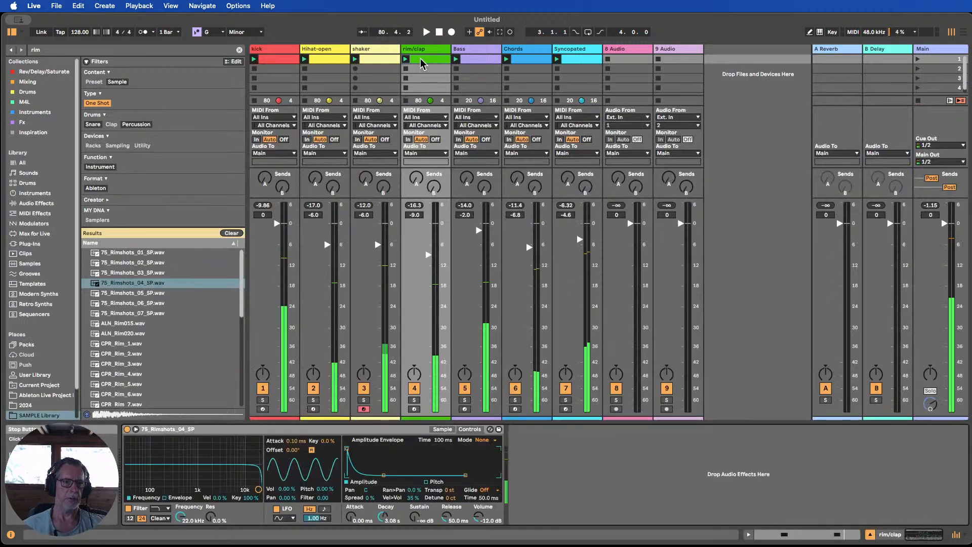
scroll(159, 273, down, 5)
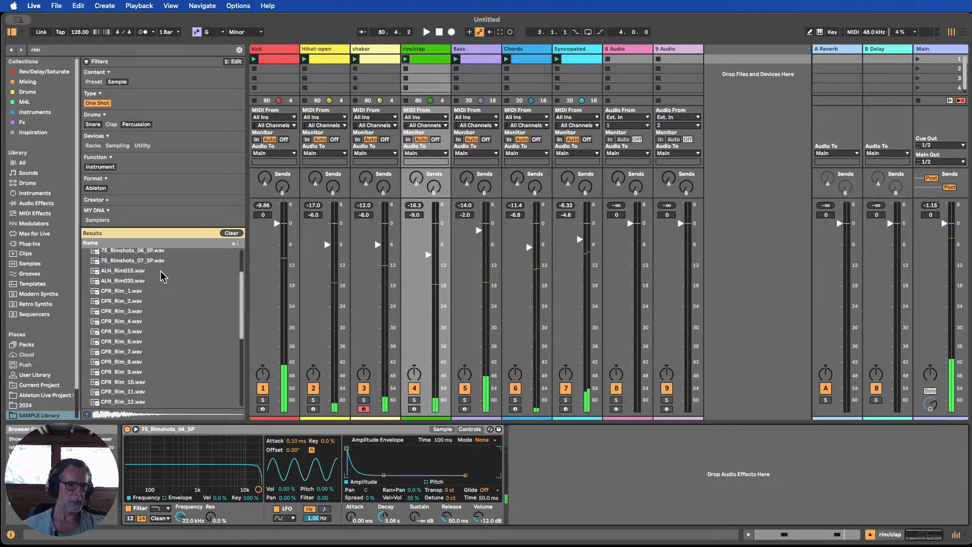
click(44, 51)
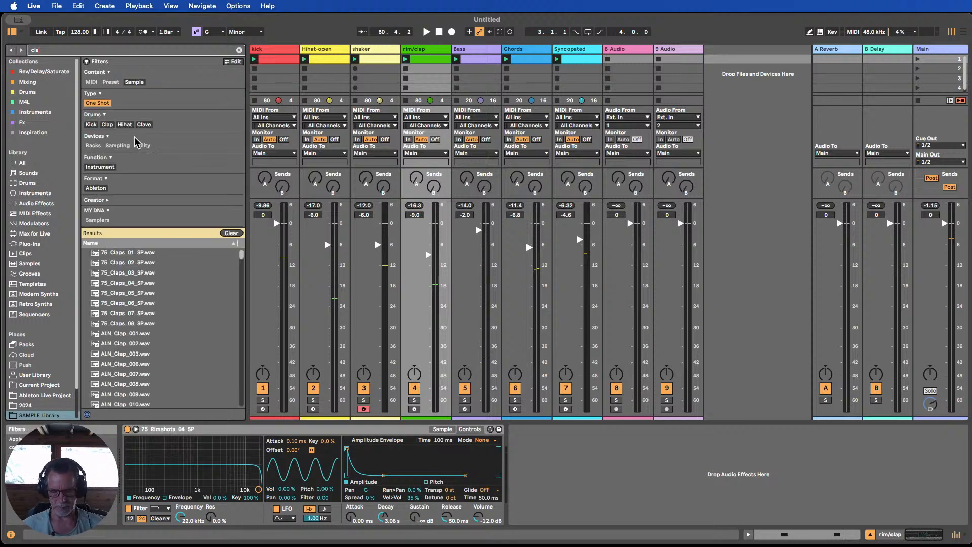
Audition several 75_Claps and ALN_Clap one-shots in the results, ending on ALN_Clap_003.wav.
click(137, 262)
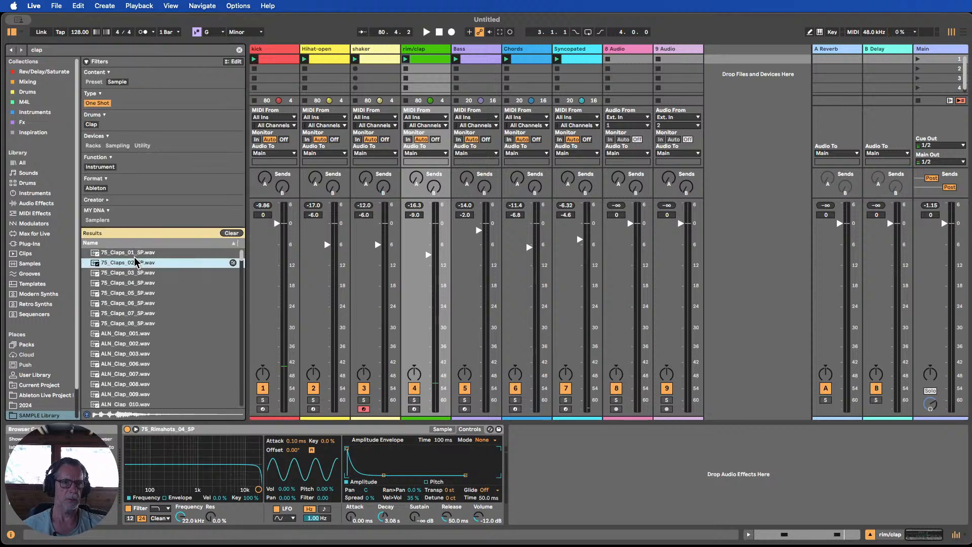
key(Up)
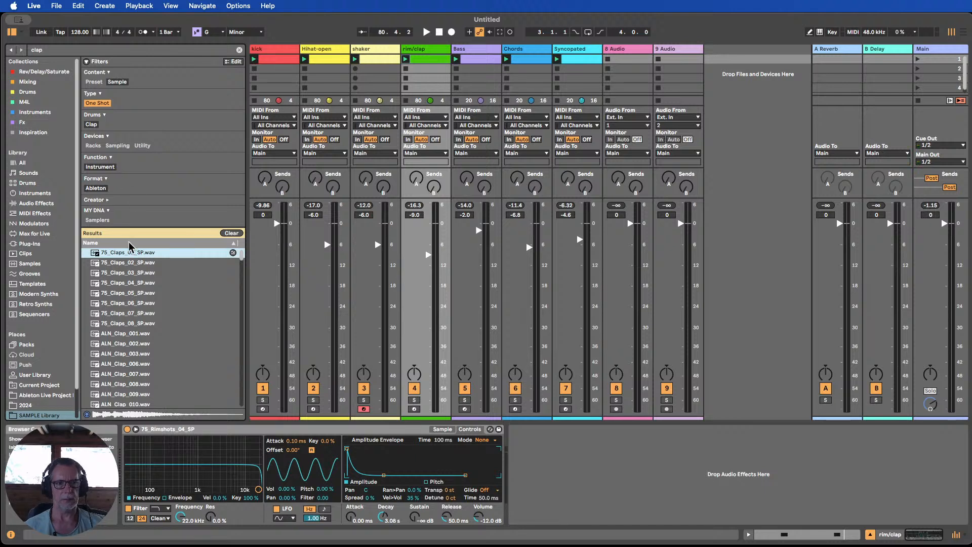
click(111, 264)
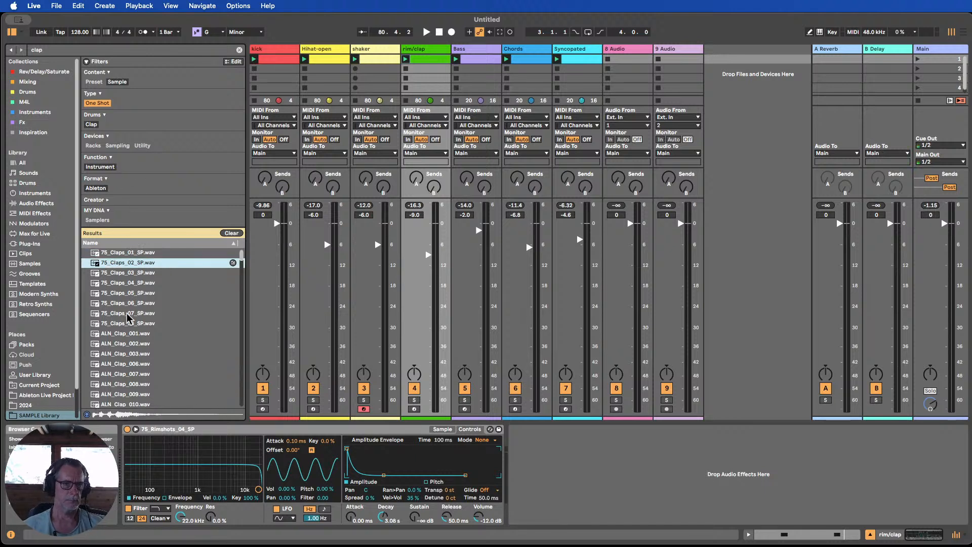
scroll(114, 271, down, 1)
click(119, 326)
key(Up)
click(124, 338)
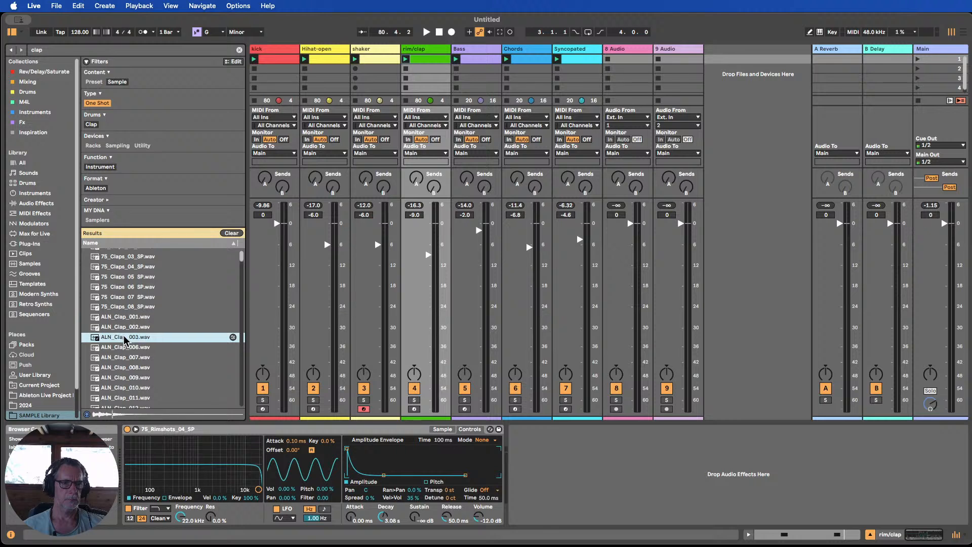
key(Up)
key(Up)
click(118, 340)
Group the 75_Rimshots_04_SP instrument into an Instrument Rack with its chain list showing.
click(183, 434)
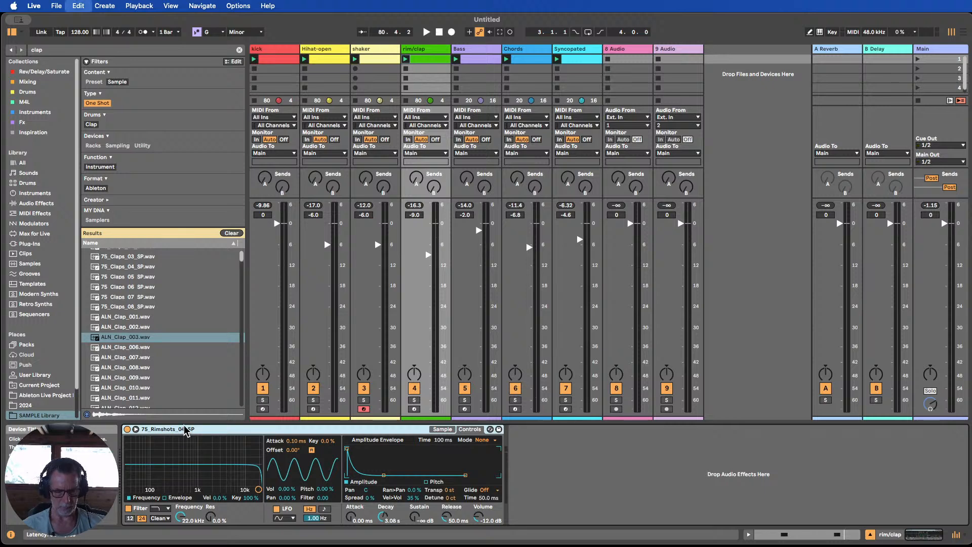
key(super+g)
click(128, 467)
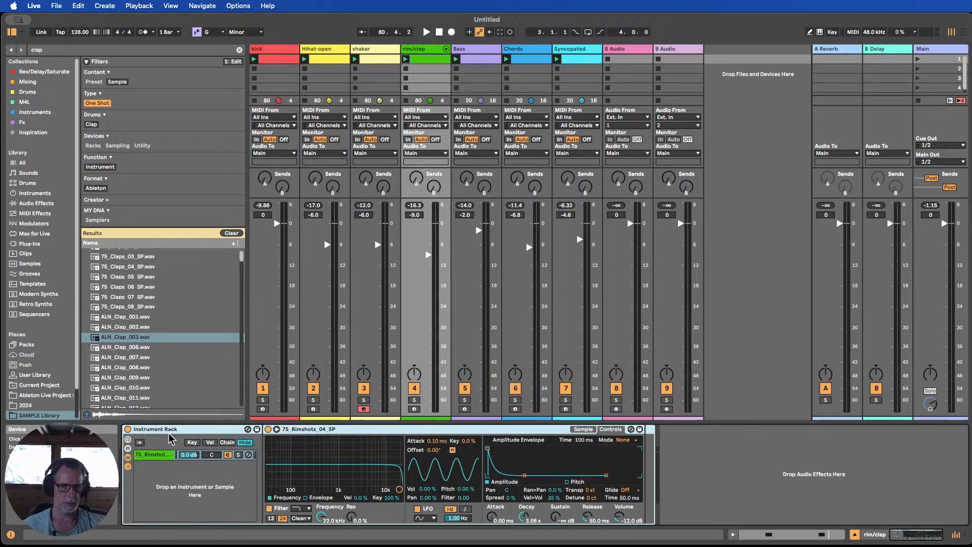
click(127, 466)
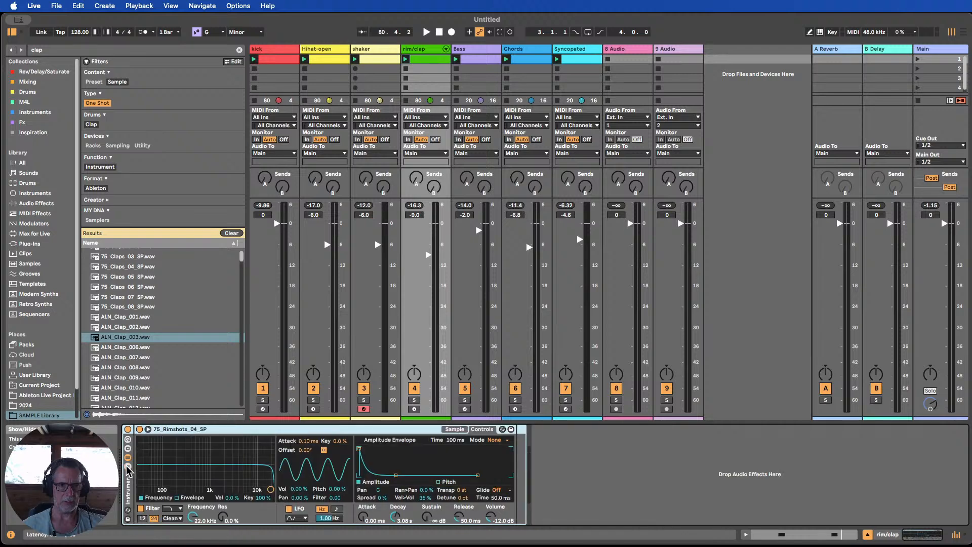
click(128, 467)
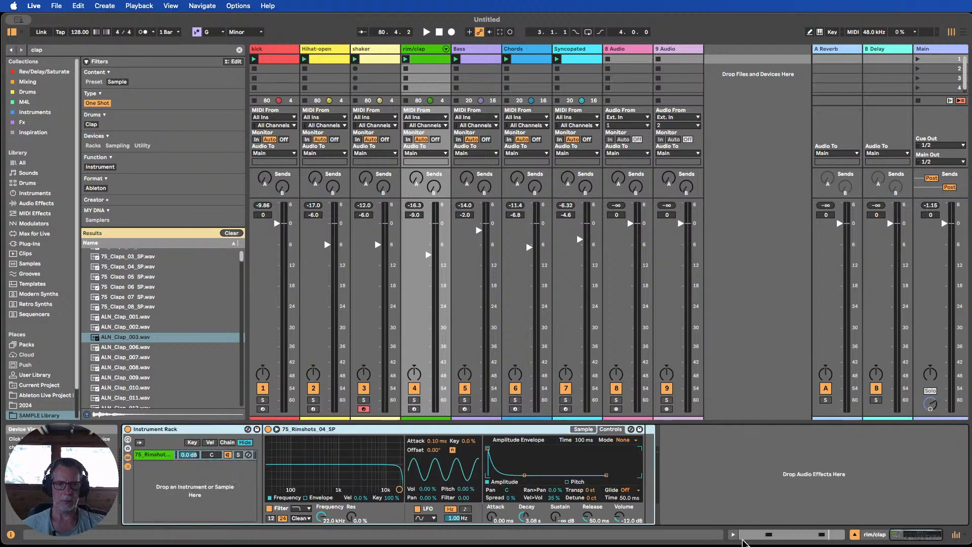
click(217, 488)
Add ALN_Clap_003.wav as a second chain in the Instrument Rack and play the rim/clap track soloed.
click(120, 336)
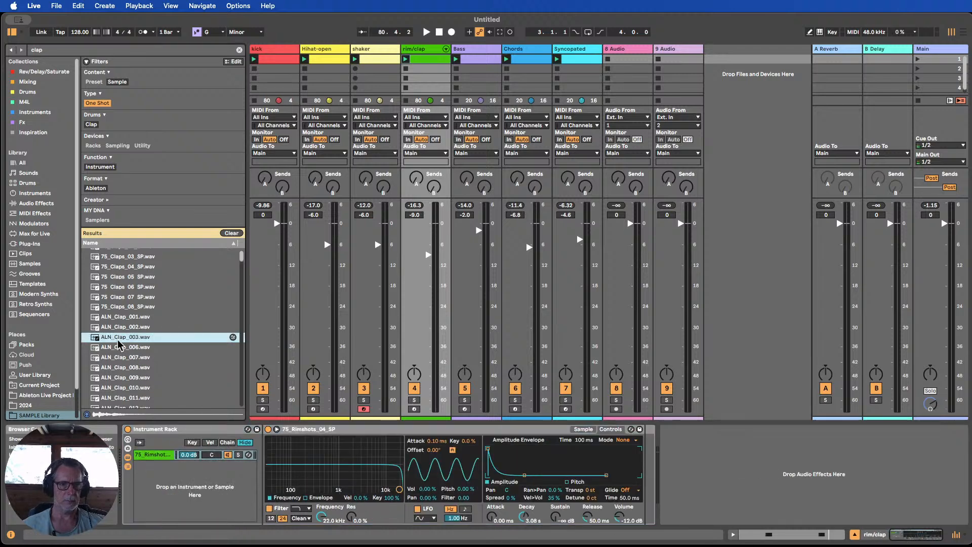
drag(119, 341, 165, 472)
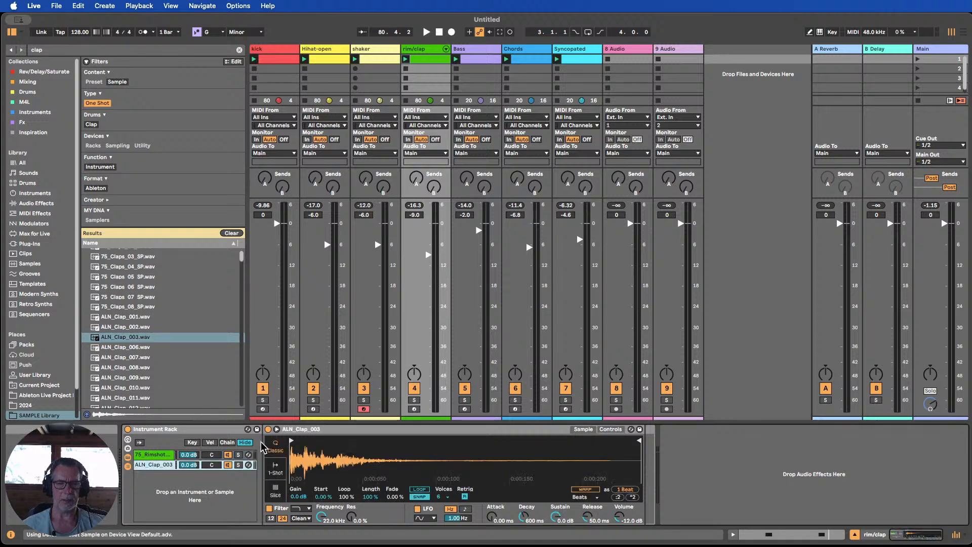
click(414, 400)
click(405, 59)
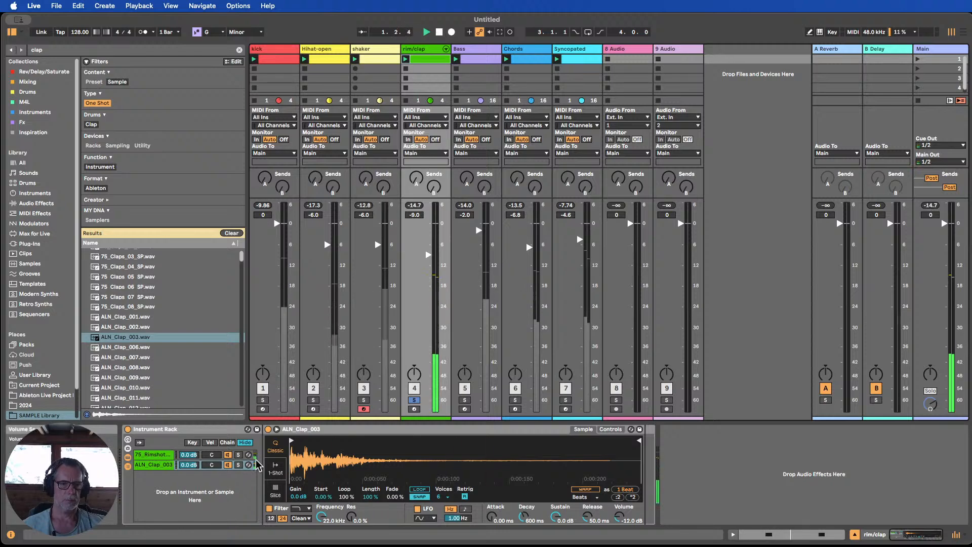
Try the rimshot chain at -6.0 dB and switched off against the clap chain, then restore it to 0.0 dB.
click(229, 455)
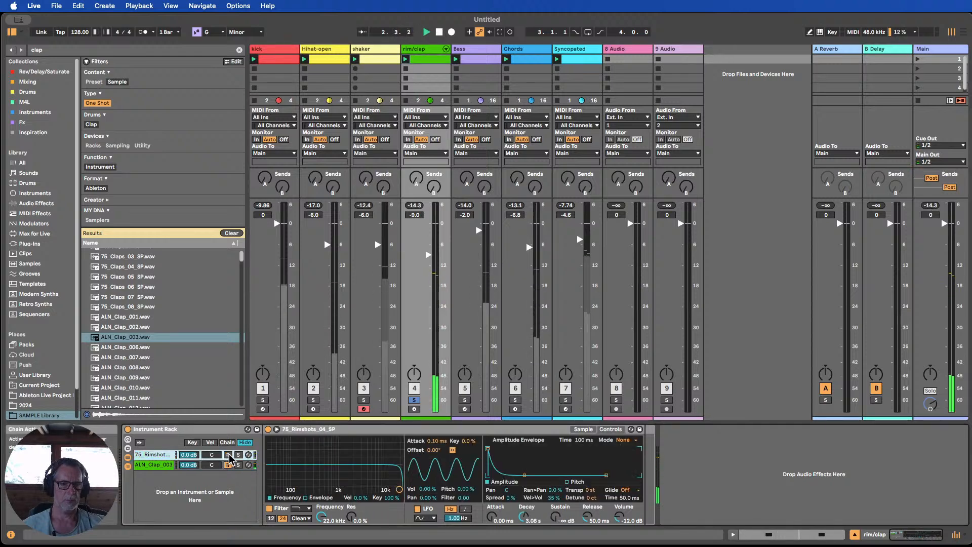
click(164, 466)
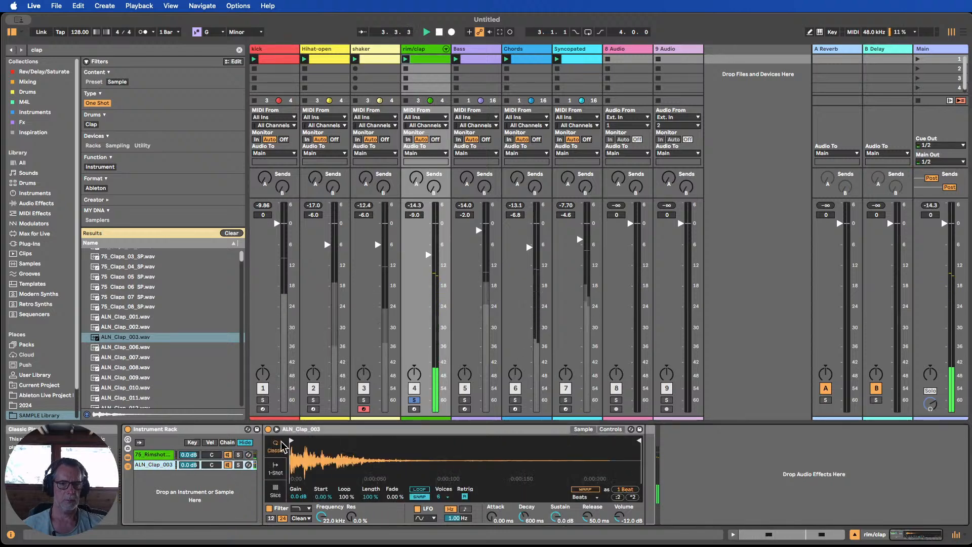
mouse_move(189, 455)
mouse_down()
mouse_move(189, 493)
mouse_move(189, 464)
mouse_up()
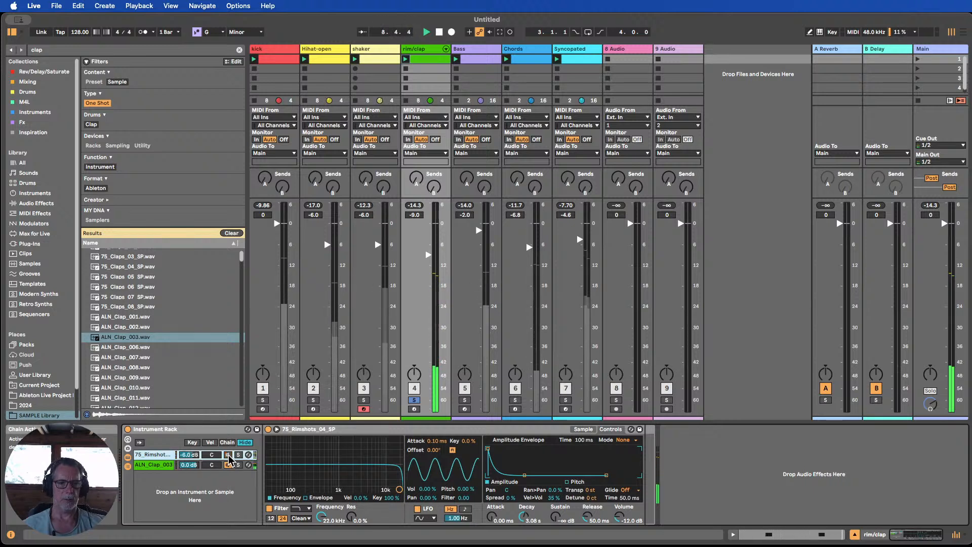
click(161, 467)
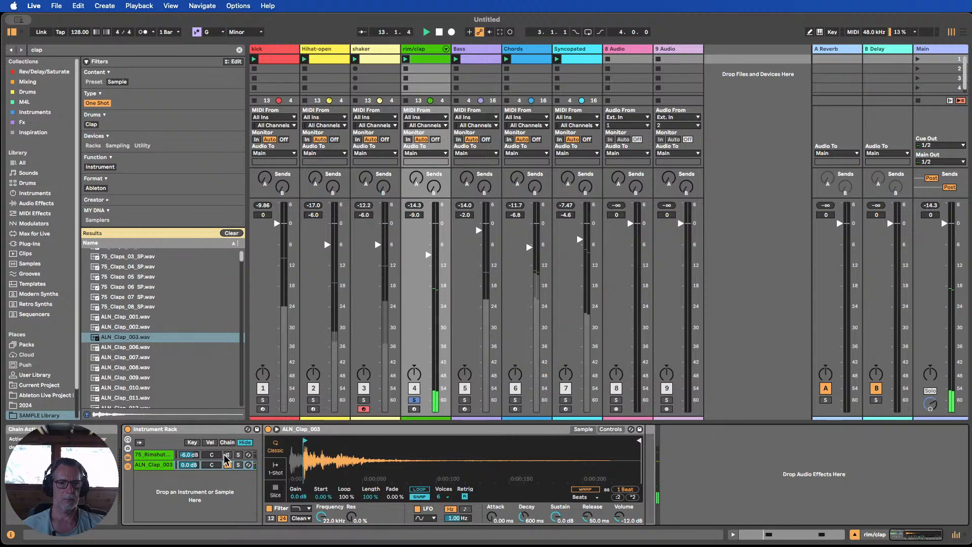
click(207, 455)
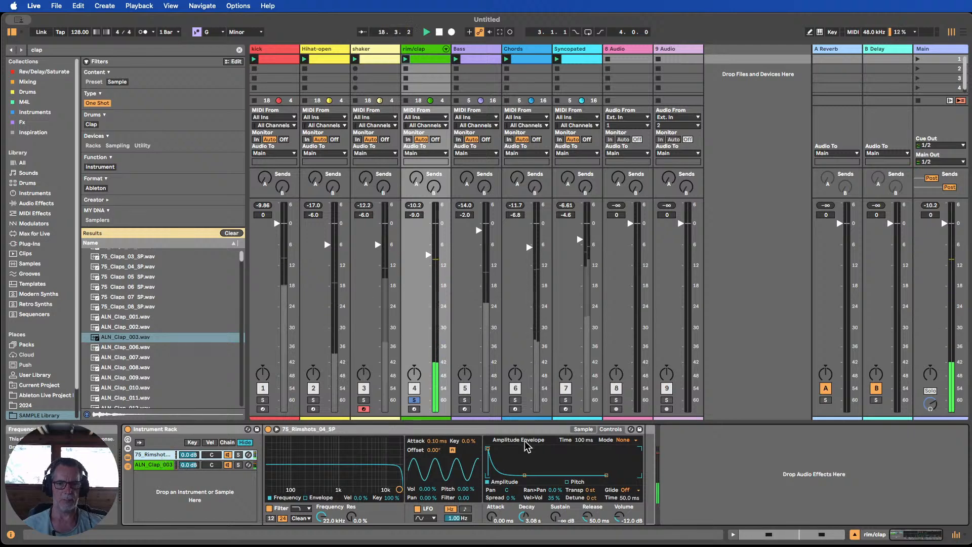
Return the ALN_Clap_003 start marker to the sample's beginning and pull its end marker in to remove the silent tail.
click(583, 429)
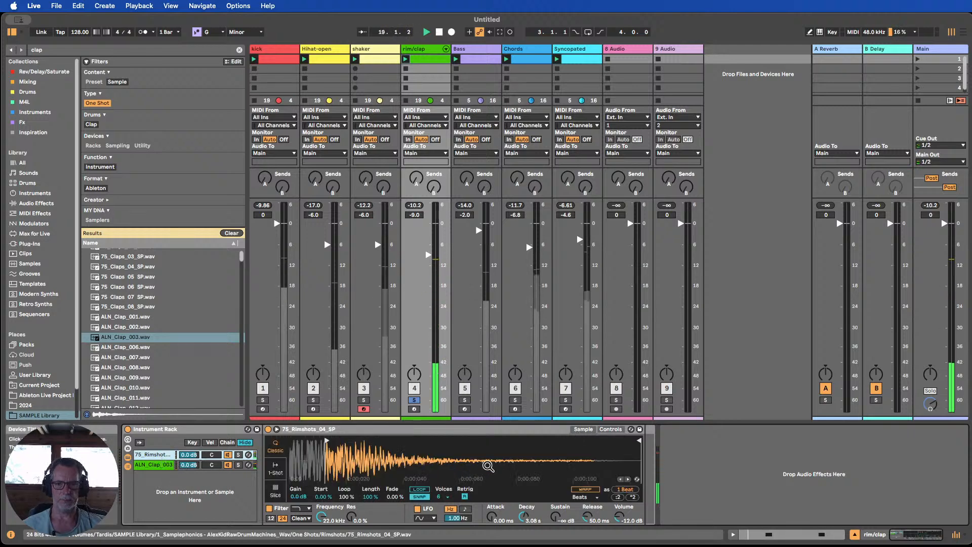
click(154, 464)
drag(305, 441, 289, 442)
drag(639, 440, 346, 444)
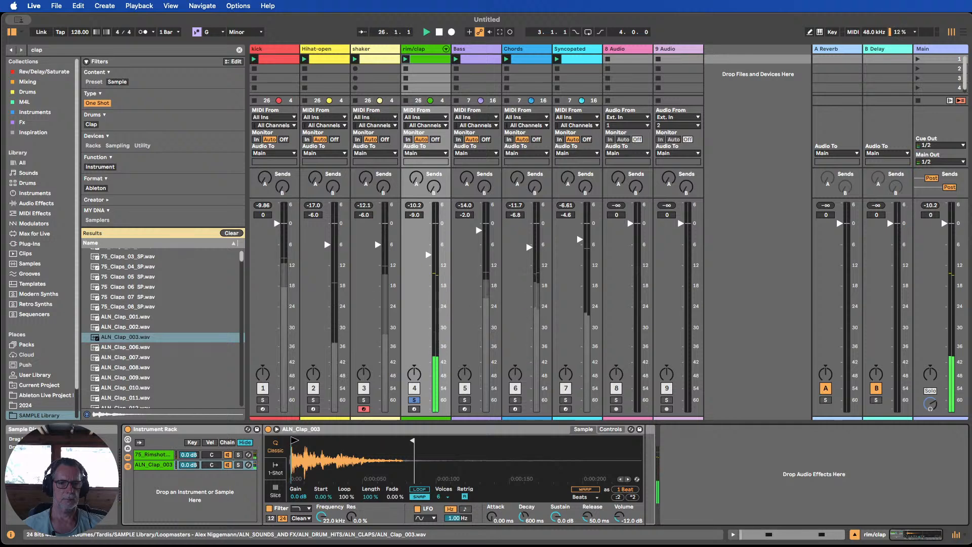
Lower the rimshot chain's volume to -3.0 dB and normalize the volume of the ALN_Clap_003 sample.
drag(185, 455, 186, 461)
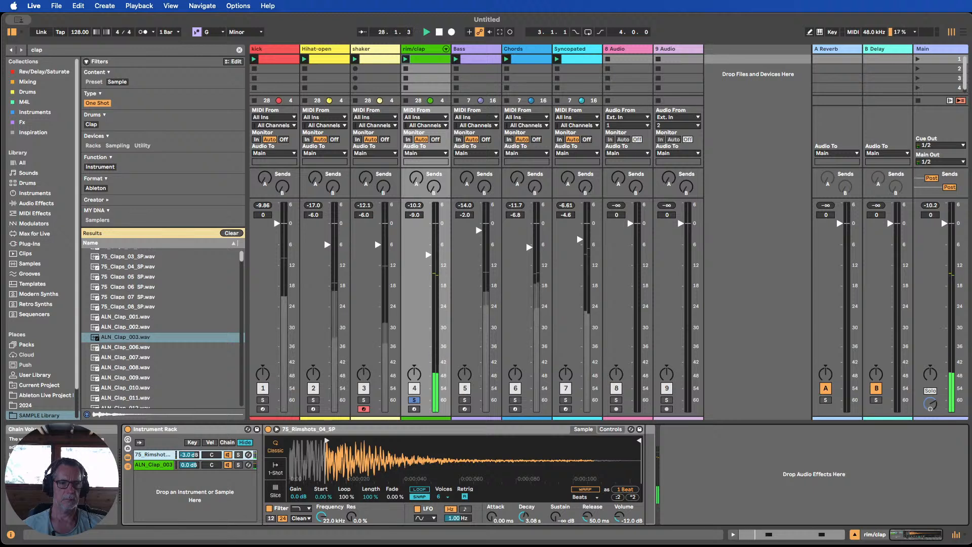
click(153, 465)
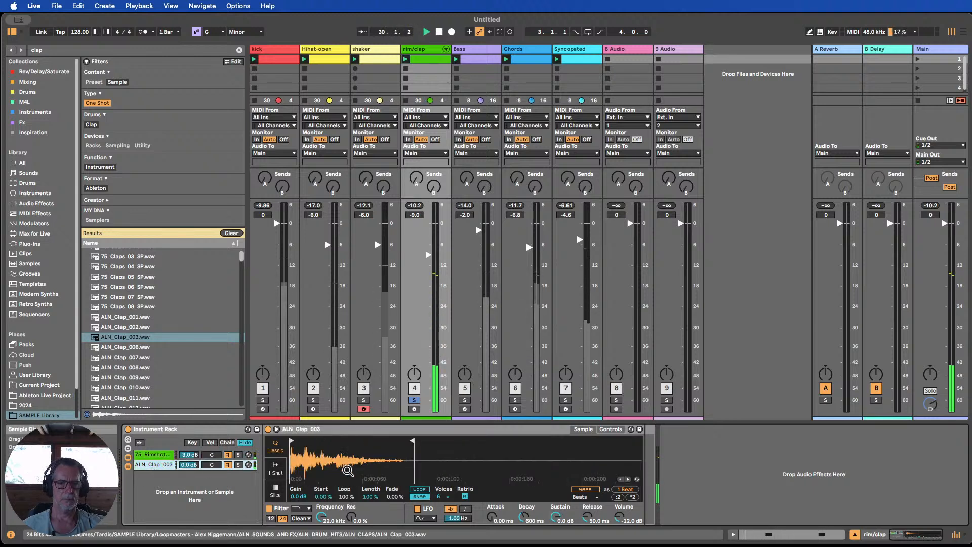
right_click(342, 469)
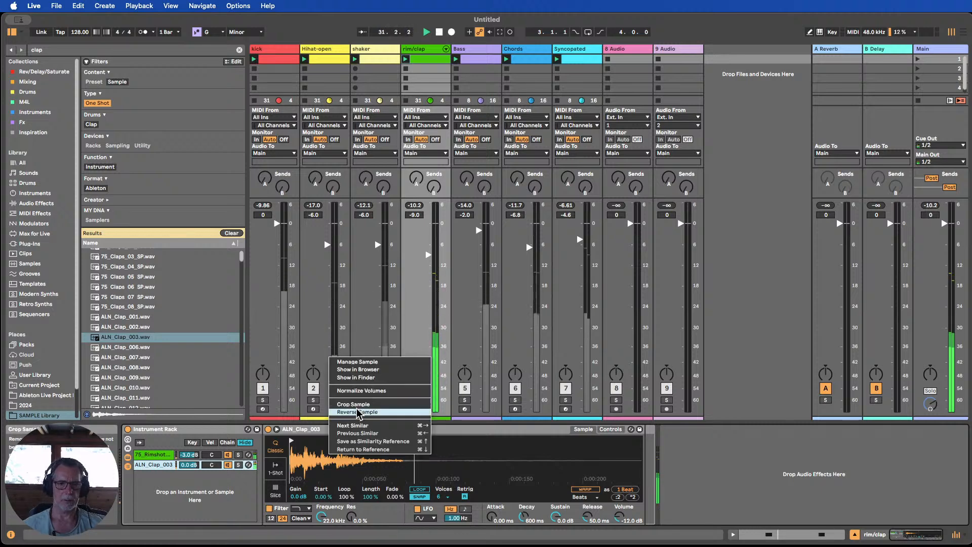
click(362, 390)
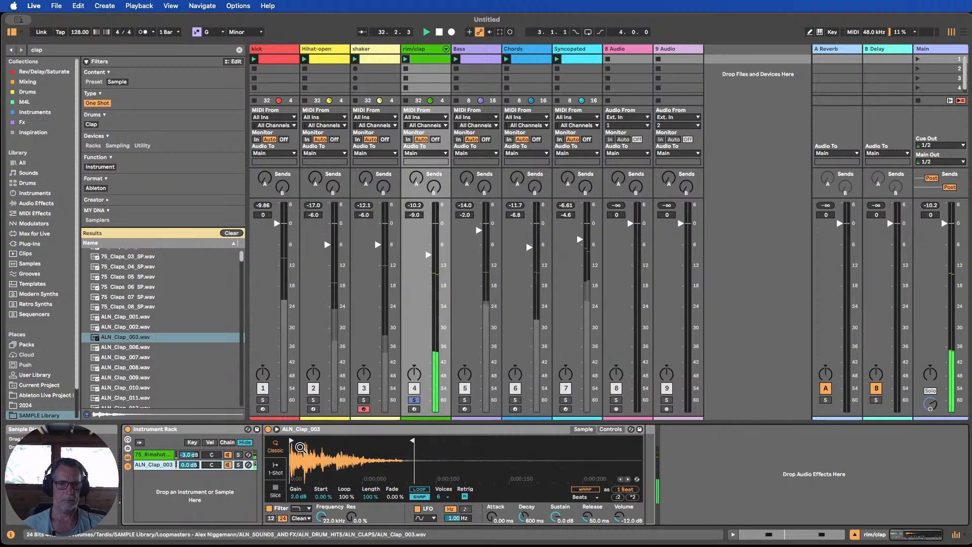
Compare the layers with the rimshot chain off and on, set its volume to -2.4 dB, and unsolo the rim/clap track.
click(228, 455)
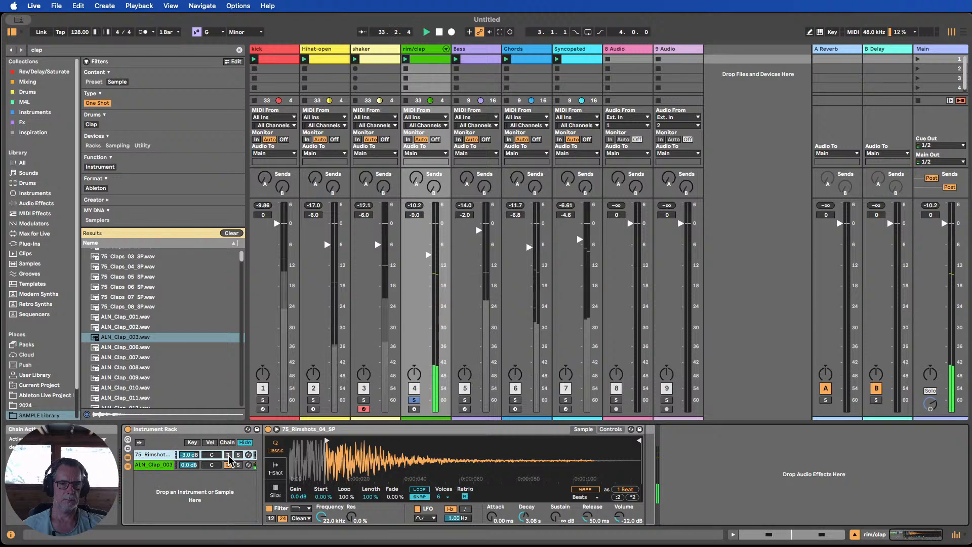
click(228, 455)
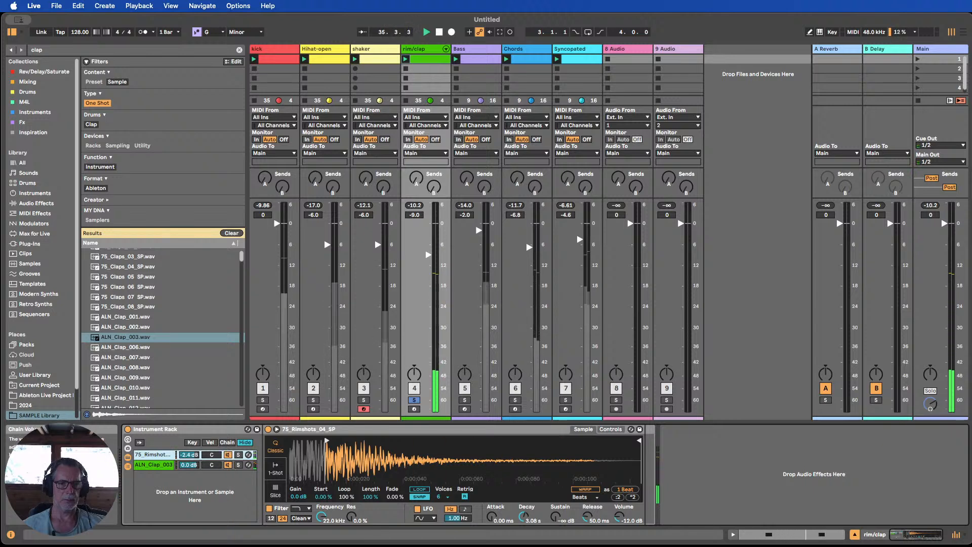
click(415, 401)
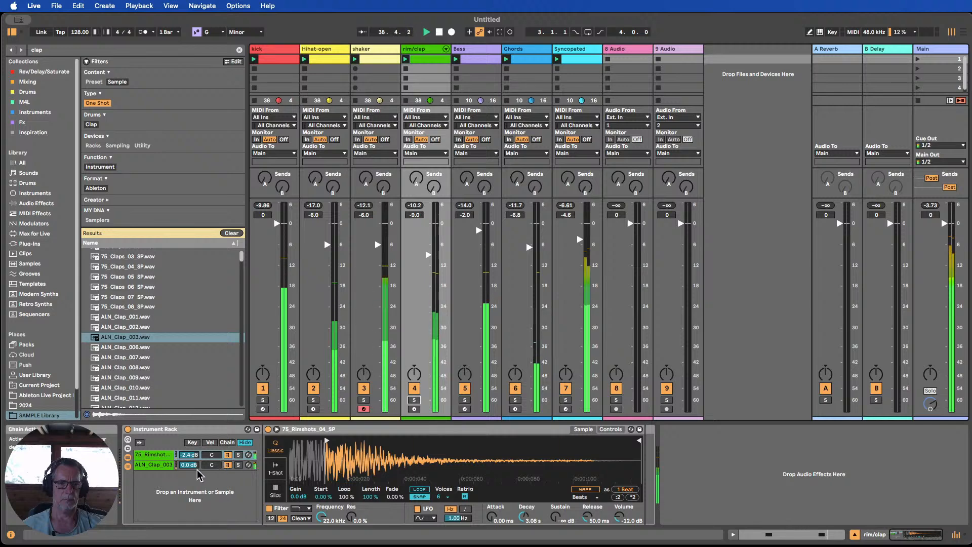
Transpose the ALN_Clap_003 sample in the rim/clap rack up by 4 semitones.
click(152, 464)
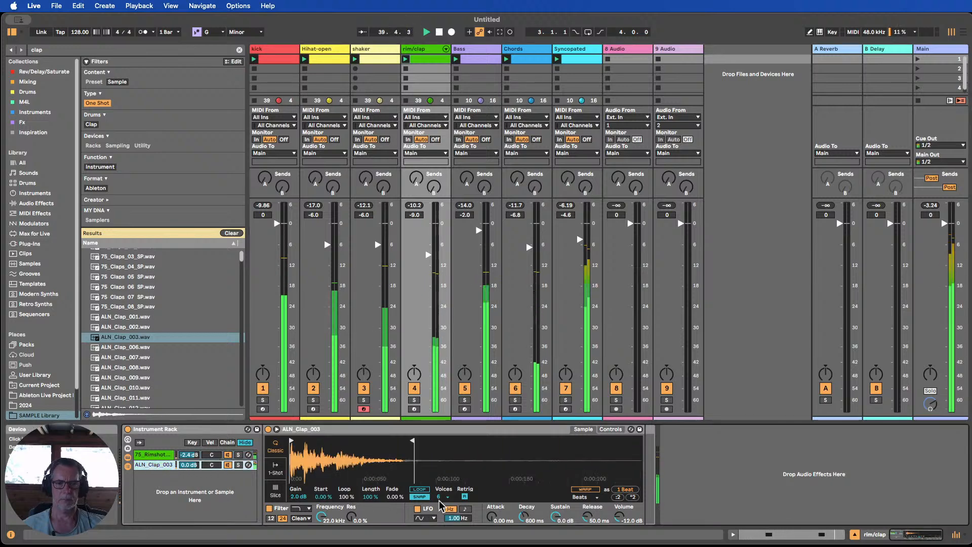
click(611, 429)
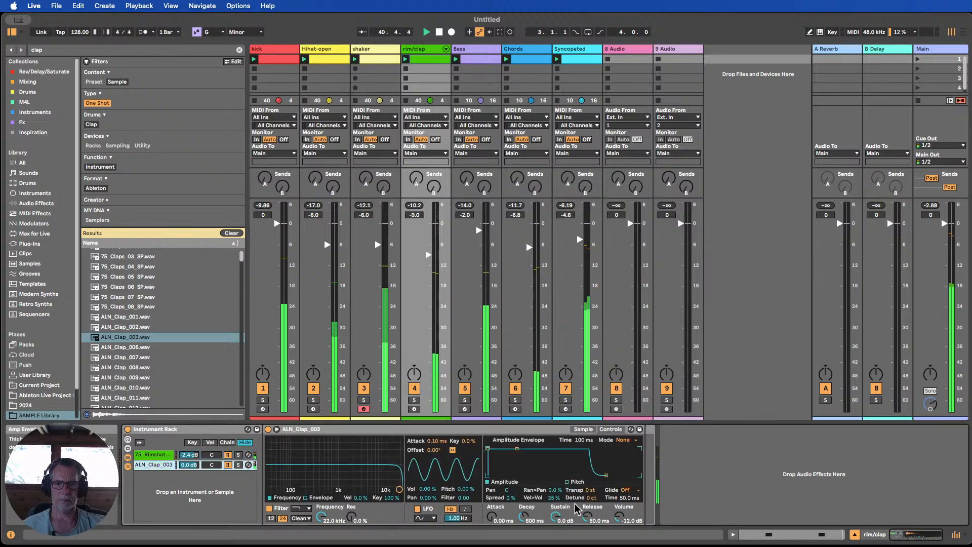
drag(590, 490, 591, 480)
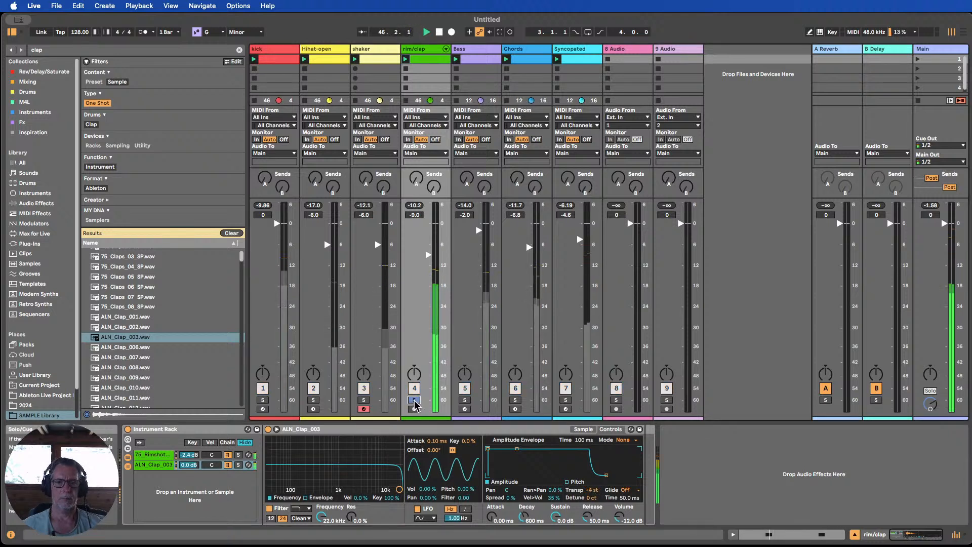
Set the rim/clap track to -6.0 dB with Chords temporarily muted, and the Chords track to -6.0 dB with Syncopated muted.
click(519, 388)
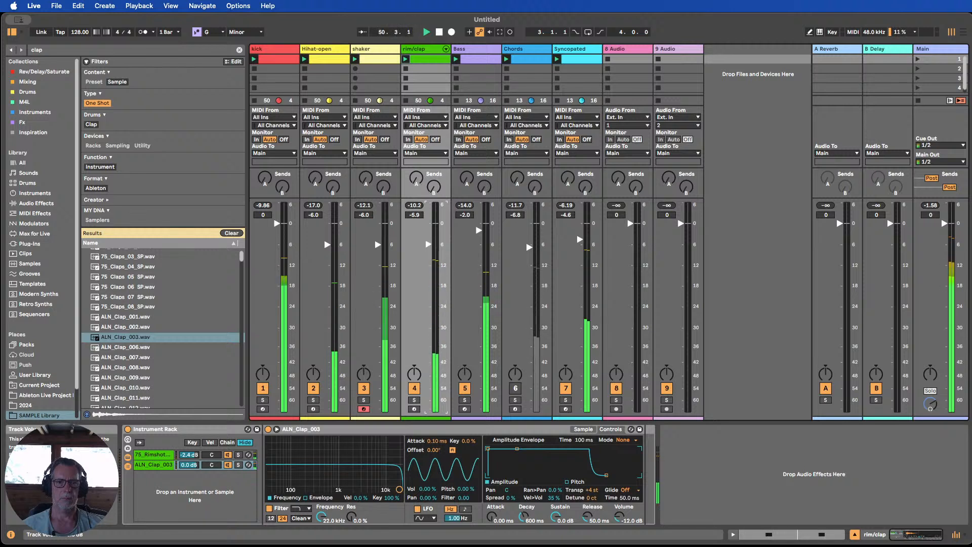
mouse_move(428, 245)
mouse_down()
mouse_move(428, 220)
mouse_move(429, 244)
mouse_up()
click(516, 388)
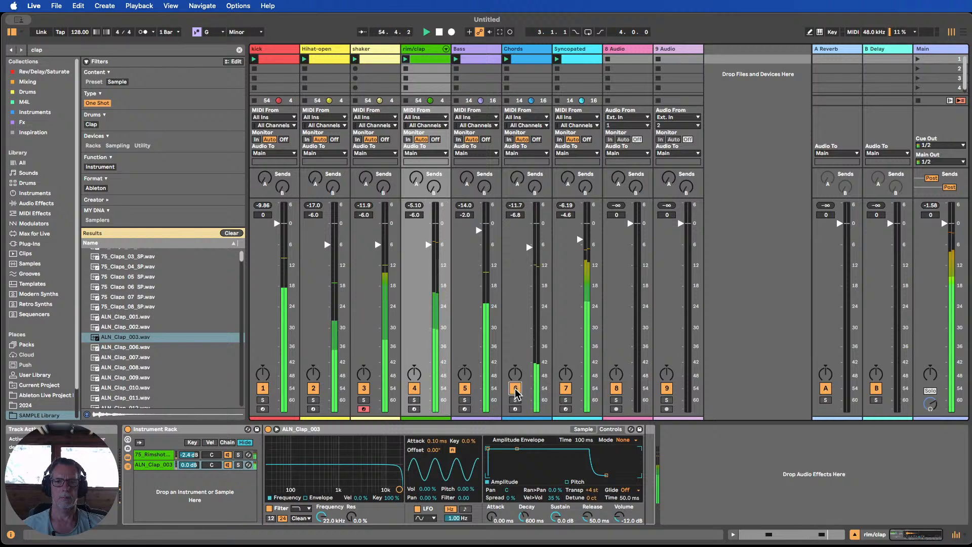
click(566, 388)
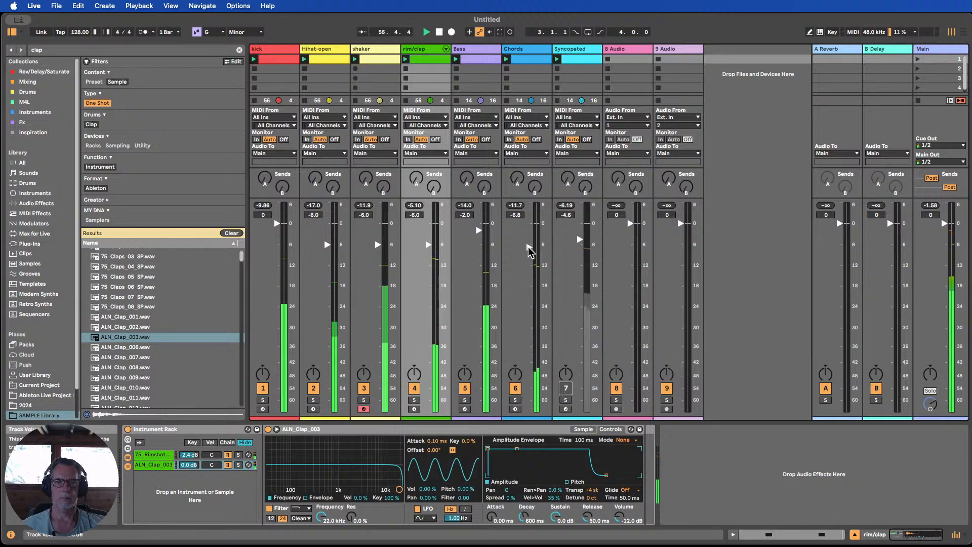
drag(529, 250, 529, 249)
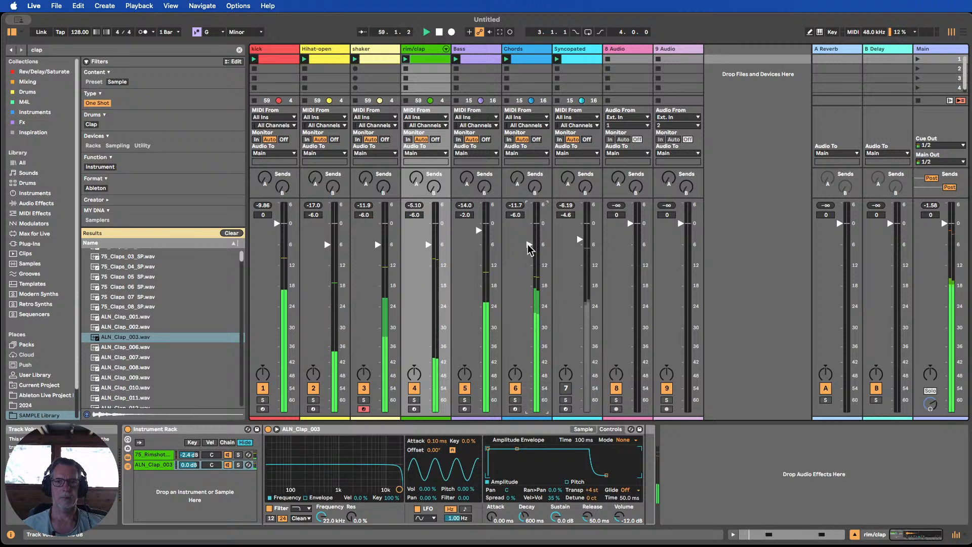
Audition the mix with the Bass and kick tracks briefly muted in turn, and mute the Hihat-open track.
click(465, 389)
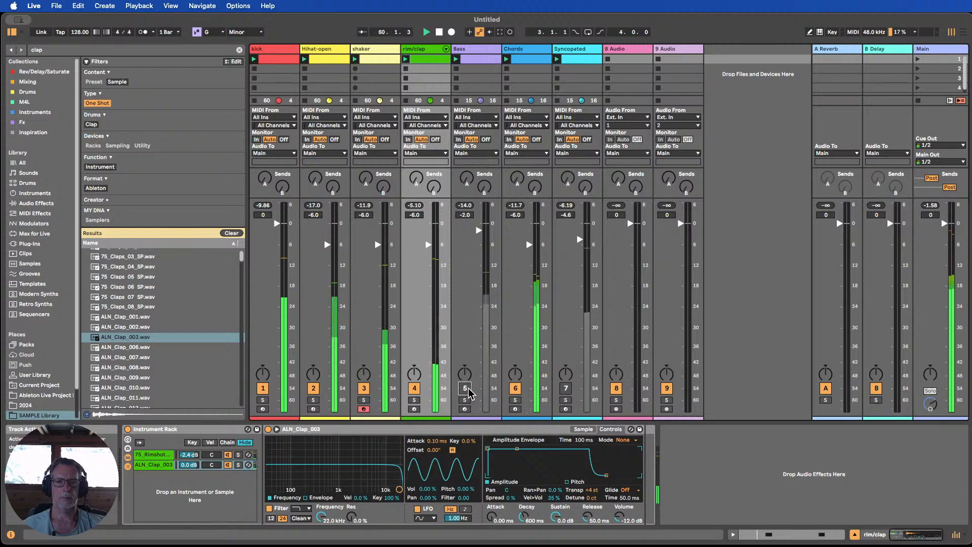
click(465, 388)
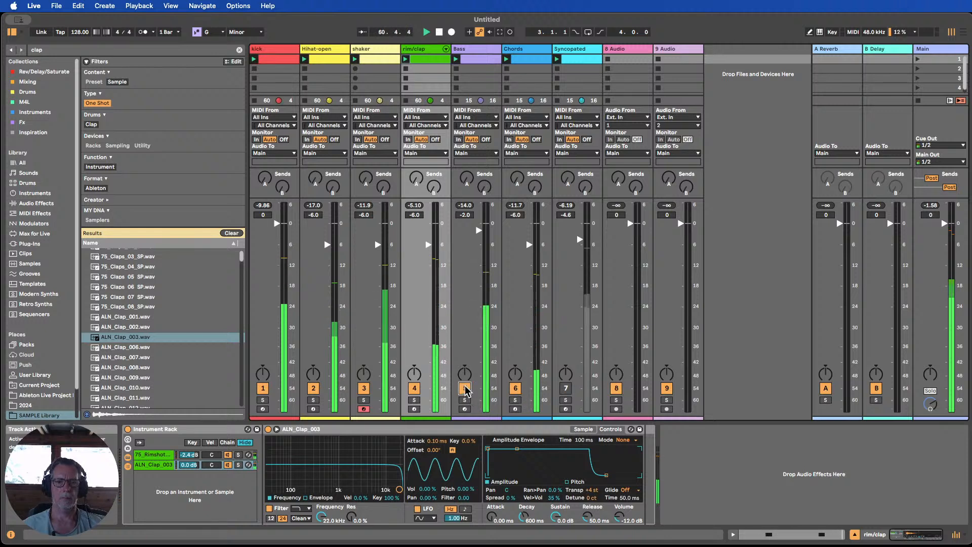
click(264, 388)
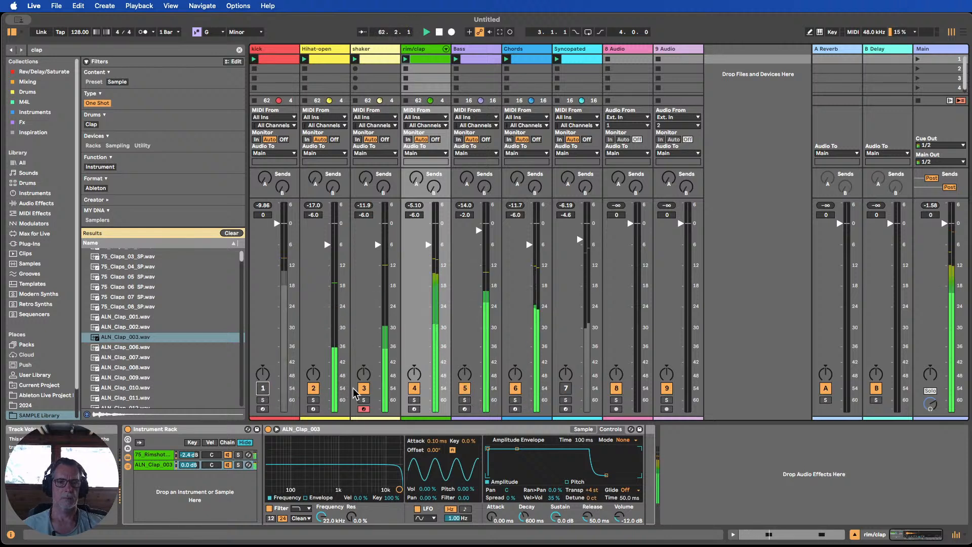
click(314, 388)
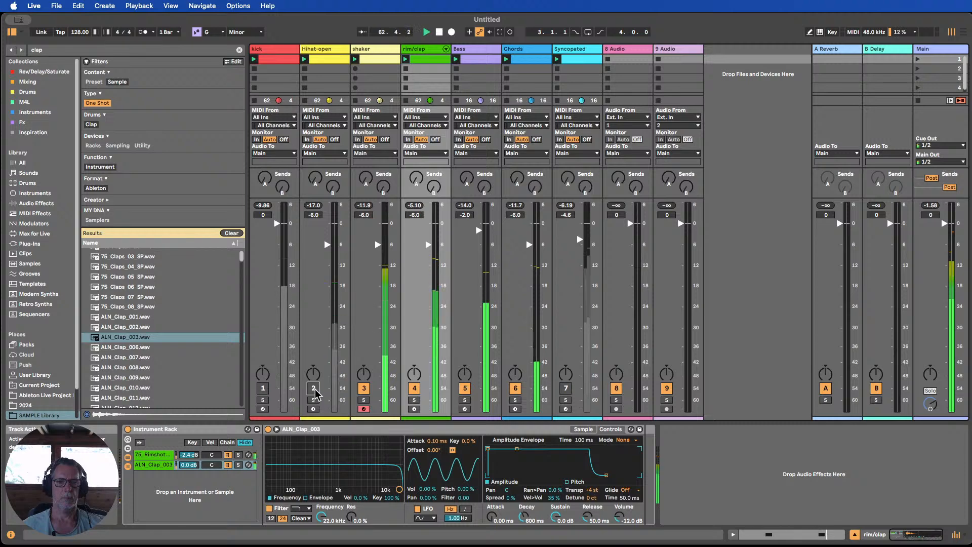
click(263, 388)
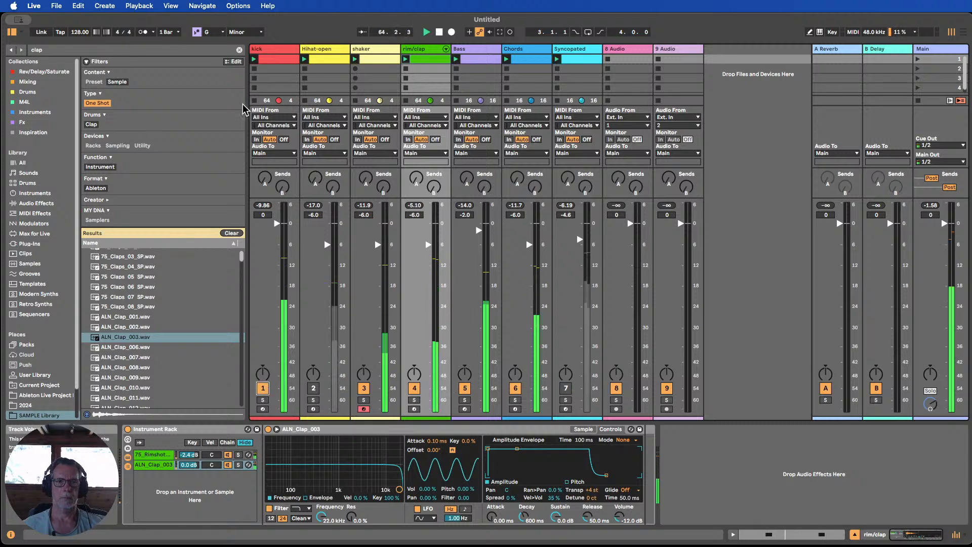
On the kick track, set Roar's Dry/Wet to 60 % and the attack of Operator's pitch envelope to 5.49 ms.
click(264, 49)
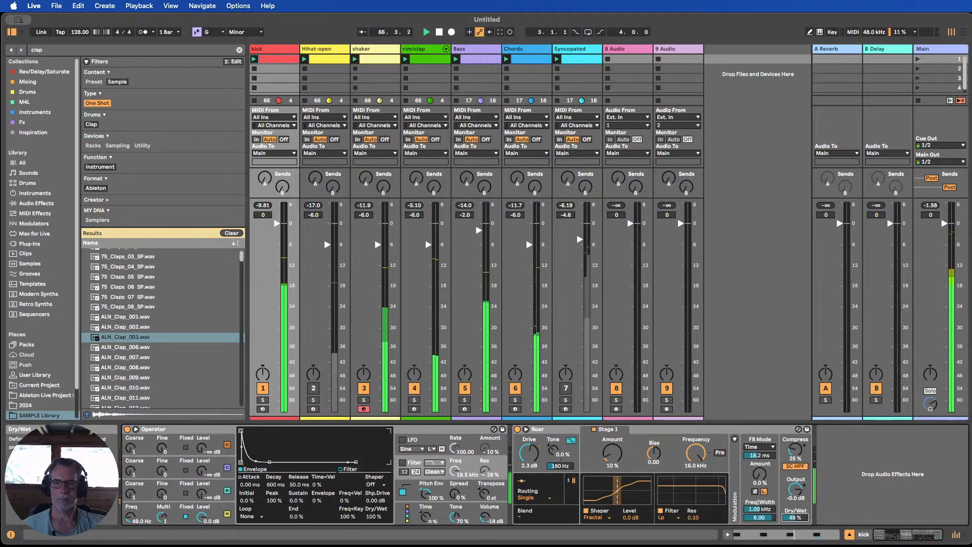
drag(795, 517, 795, 516)
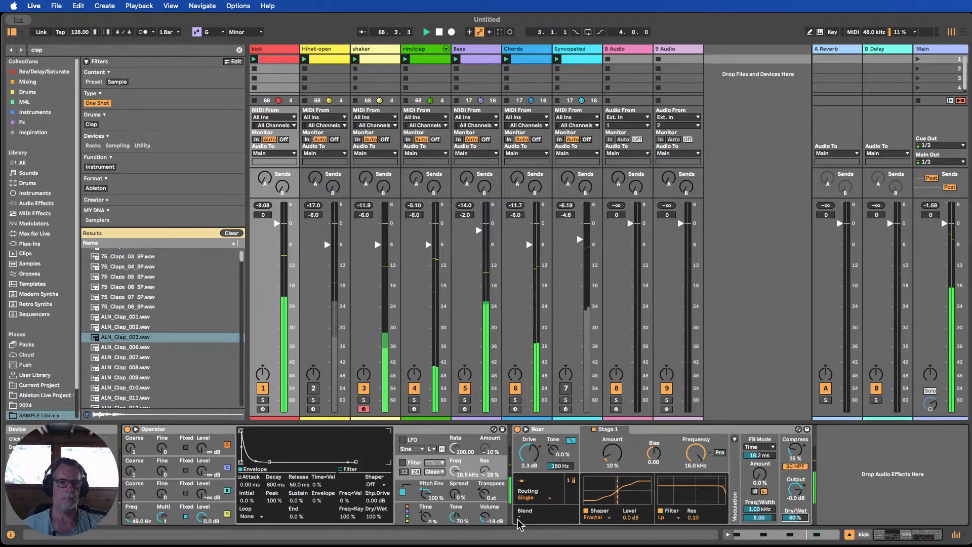
click(175, 514)
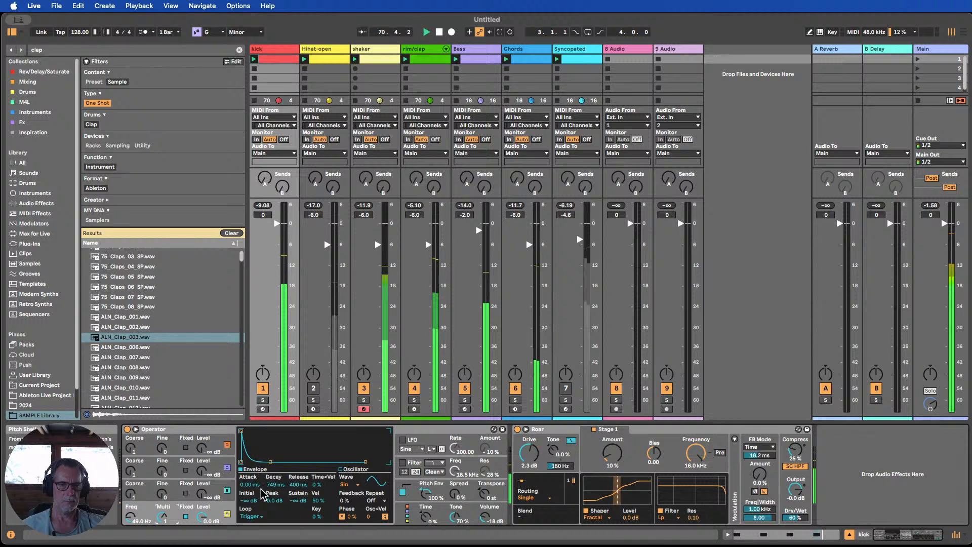
click(448, 499)
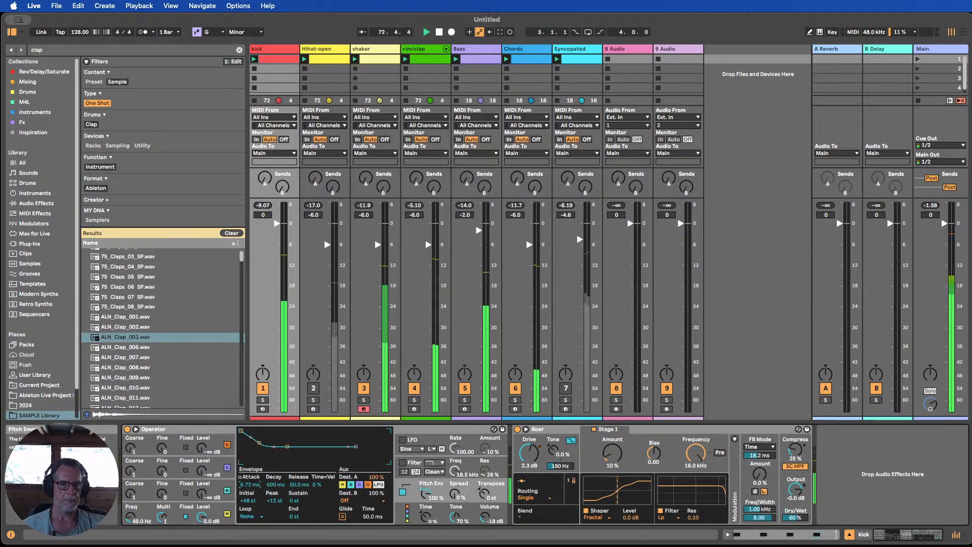
drag(250, 484, 250, 494)
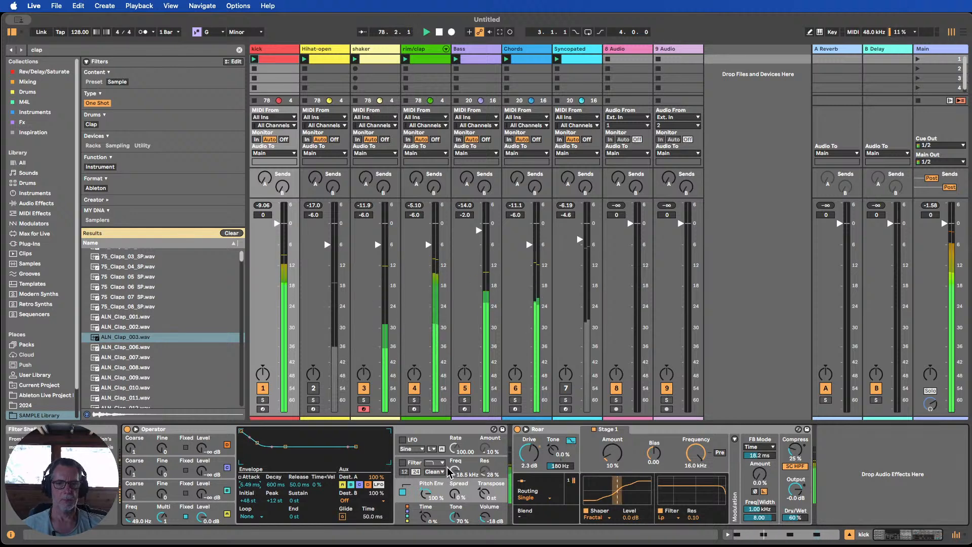
Compare the kick with Roar off and on while Chords and shaker are muted and Hihat-open is active.
double_click(551, 430)
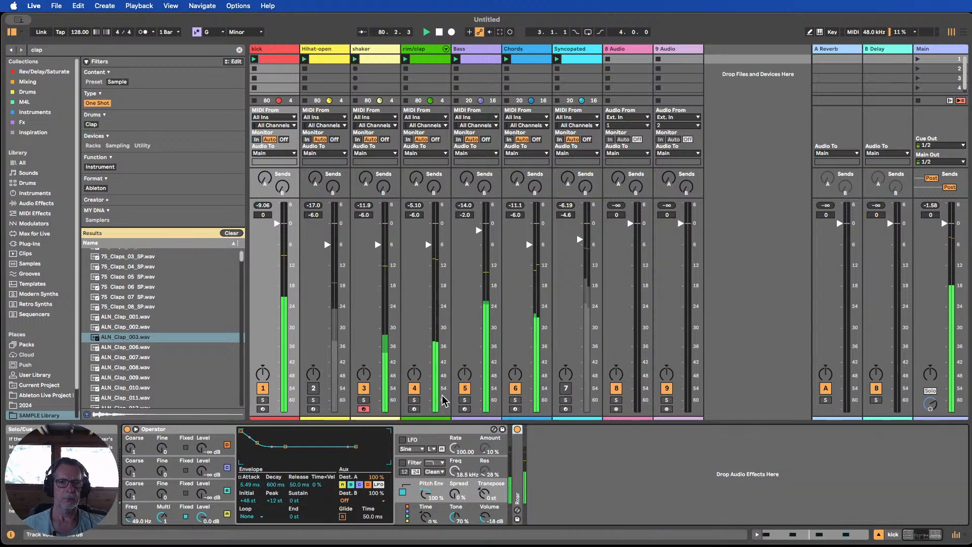
click(515, 388)
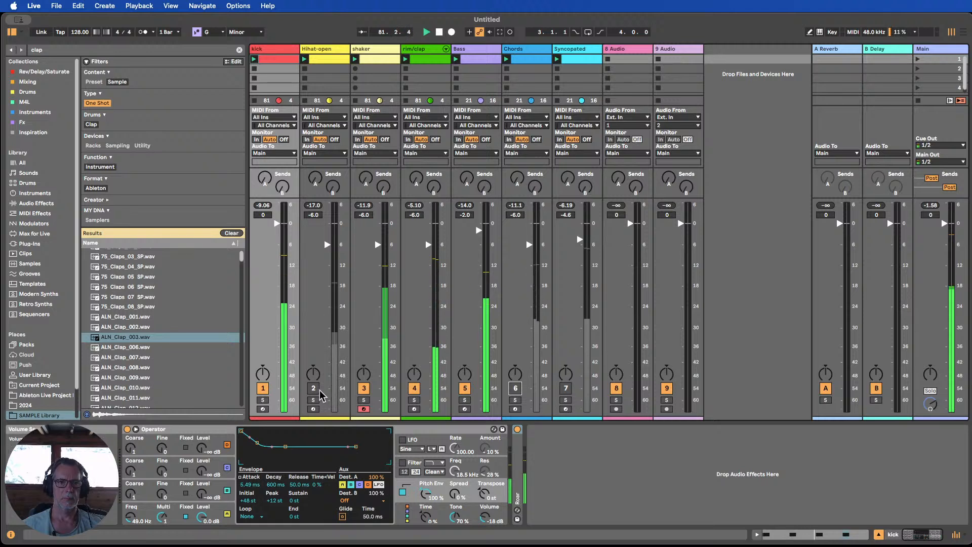
click(364, 388)
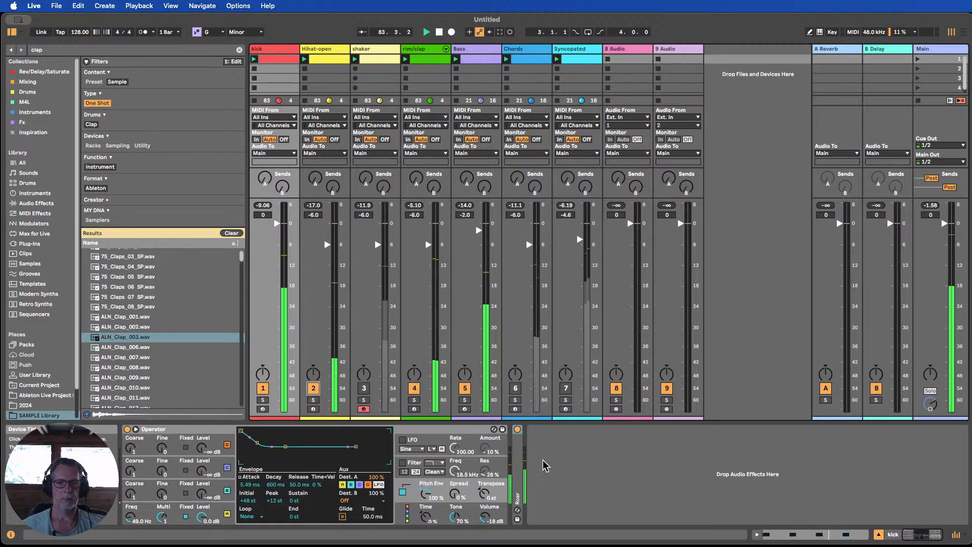
click(517, 429)
click(518, 429)
double_click(517, 453)
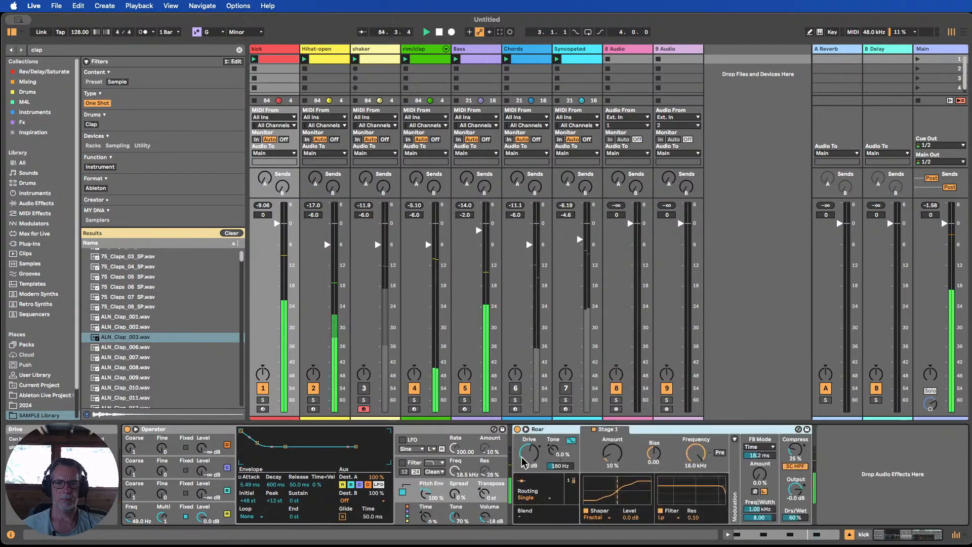
Try the Soft shaper type in the kick's Roar device and settle on Diode.
click(547, 498)
click(548, 501)
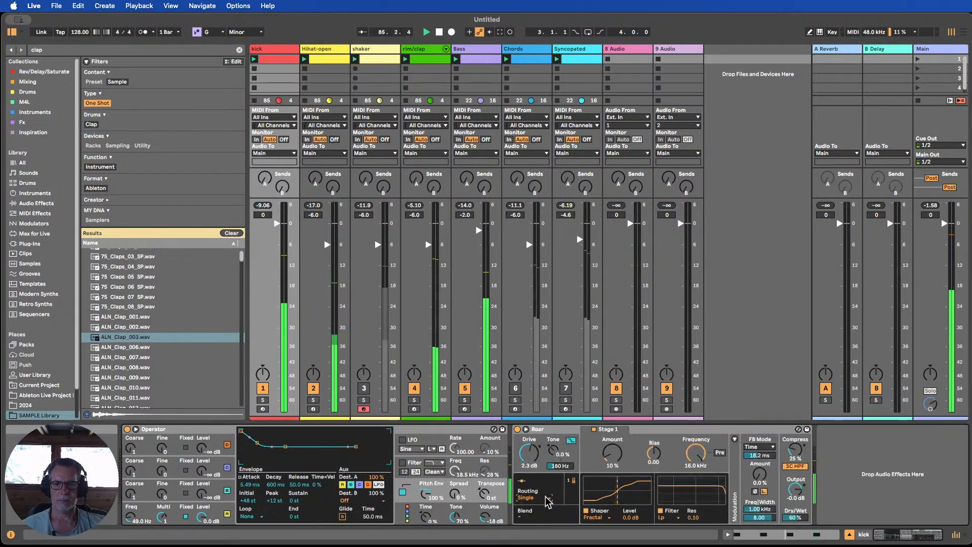
click(596, 517)
click(596, 422)
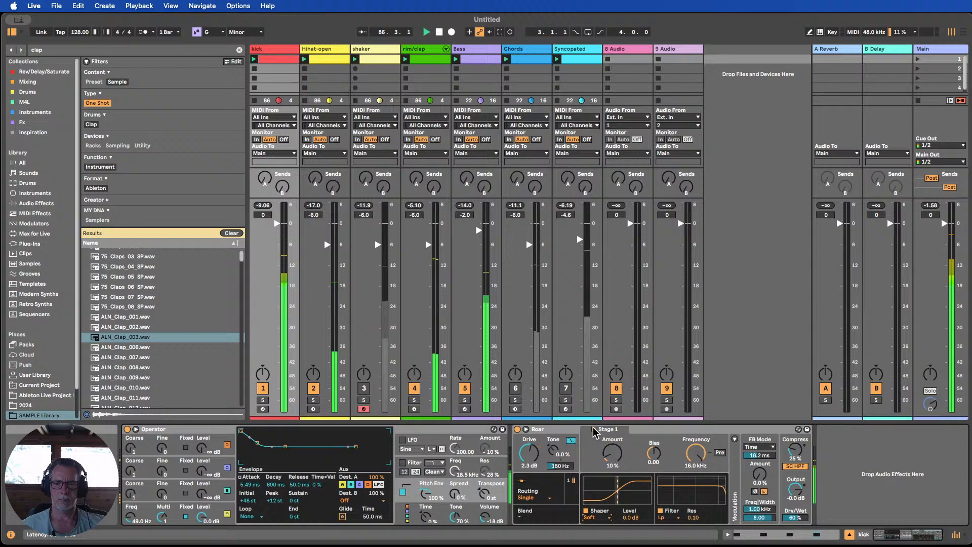
click(604, 517)
click(605, 446)
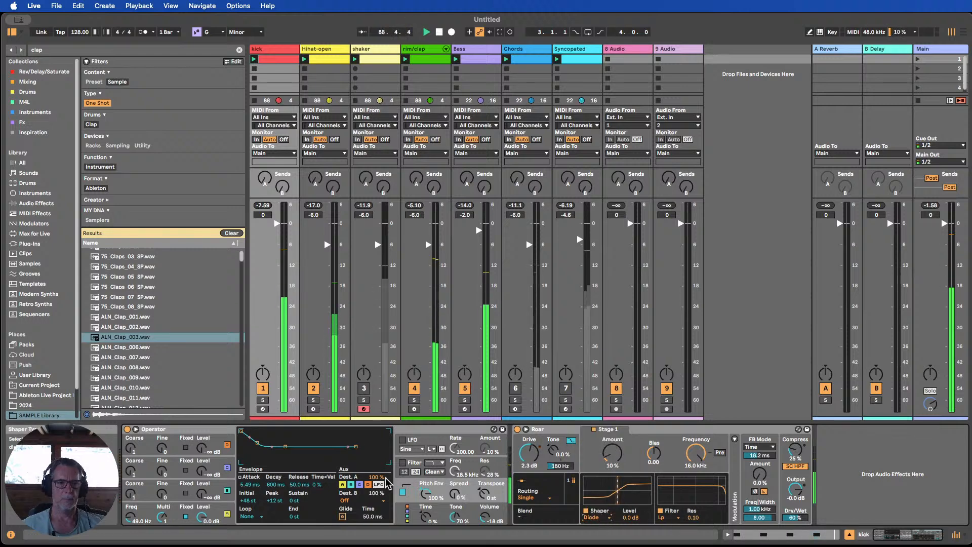
Insert the Overdrive audio effect between Operator and Roar on the kick track and set its Dry/Wet to 6 %.
click(30, 204)
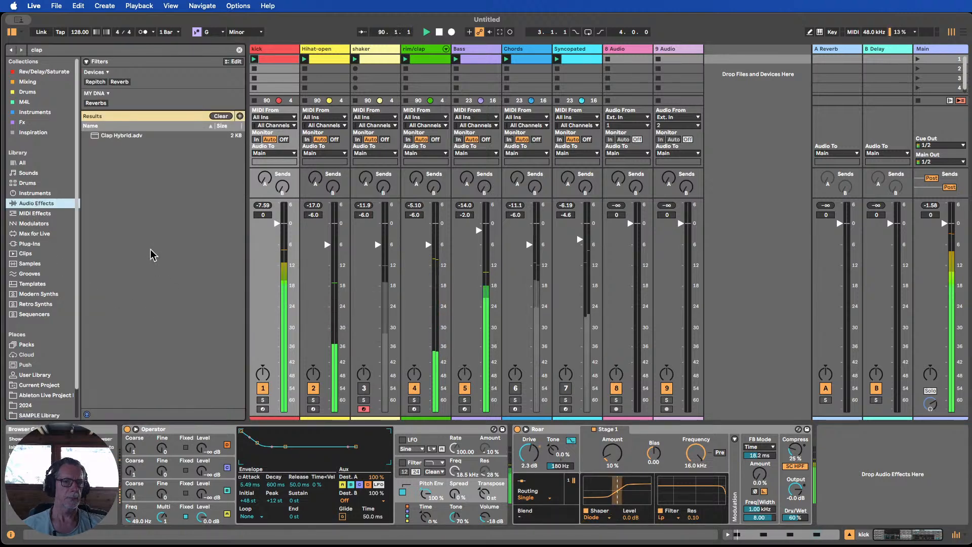
click(217, 120)
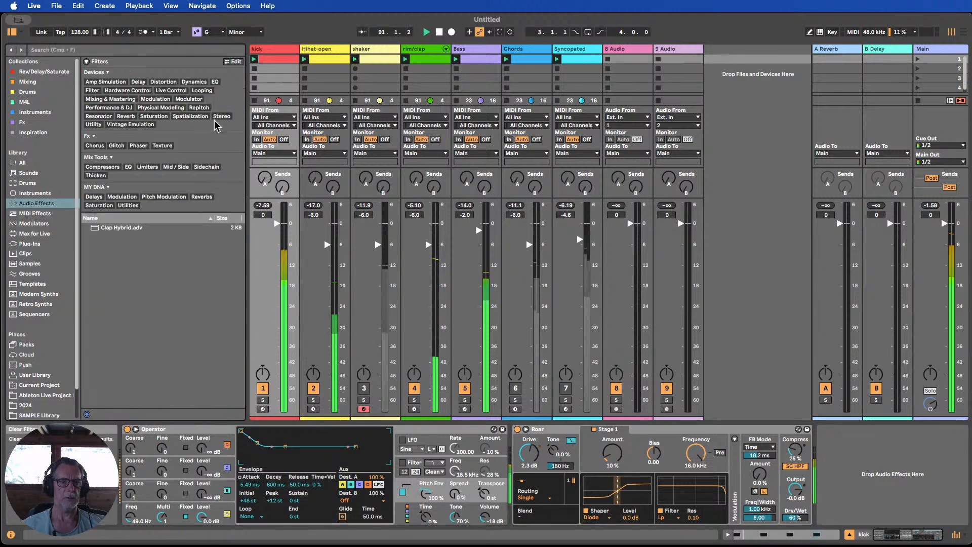
scroll(142, 313, down, 3)
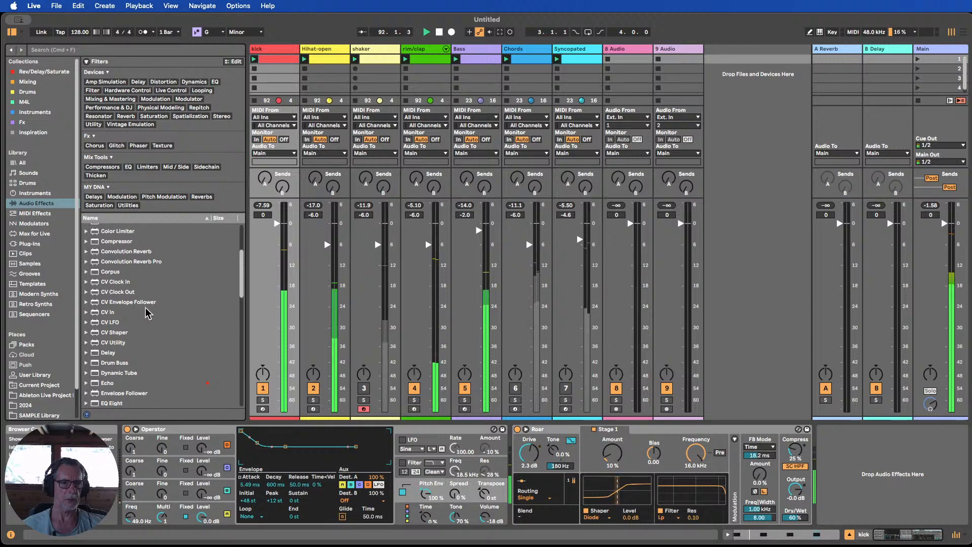
scroll(147, 313, up, 3)
scroll(145, 312, down, 12)
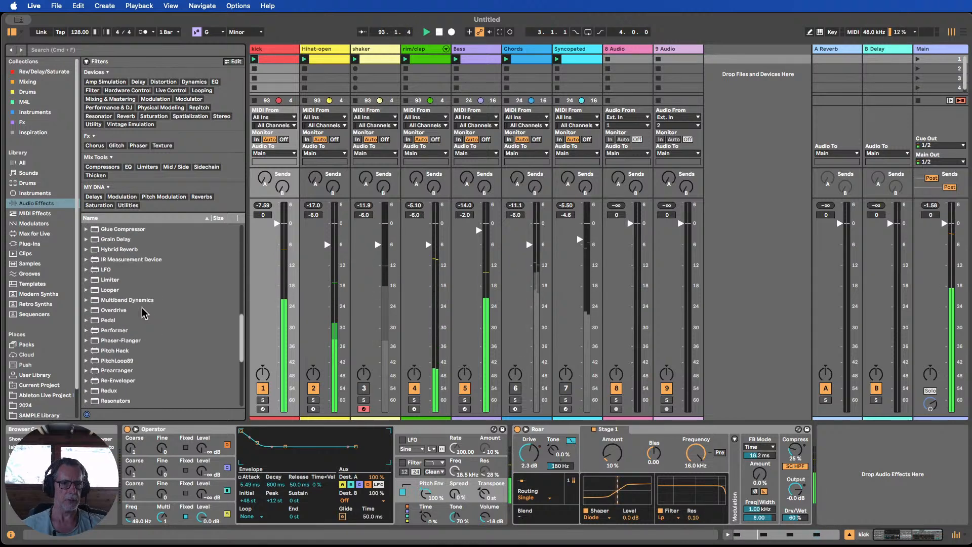
drag(114, 311, 510, 468)
drag(556, 518, 555, 539)
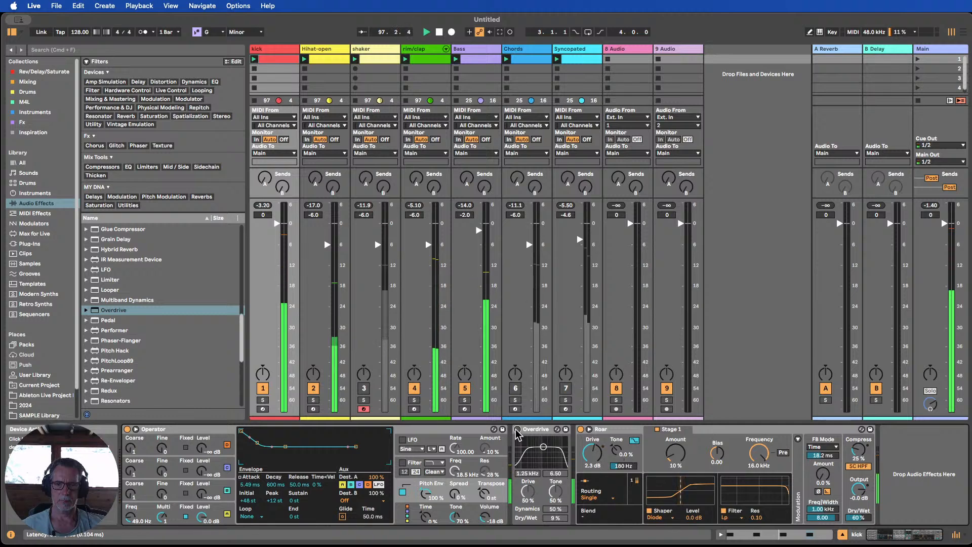
drag(552, 518, 552, 520)
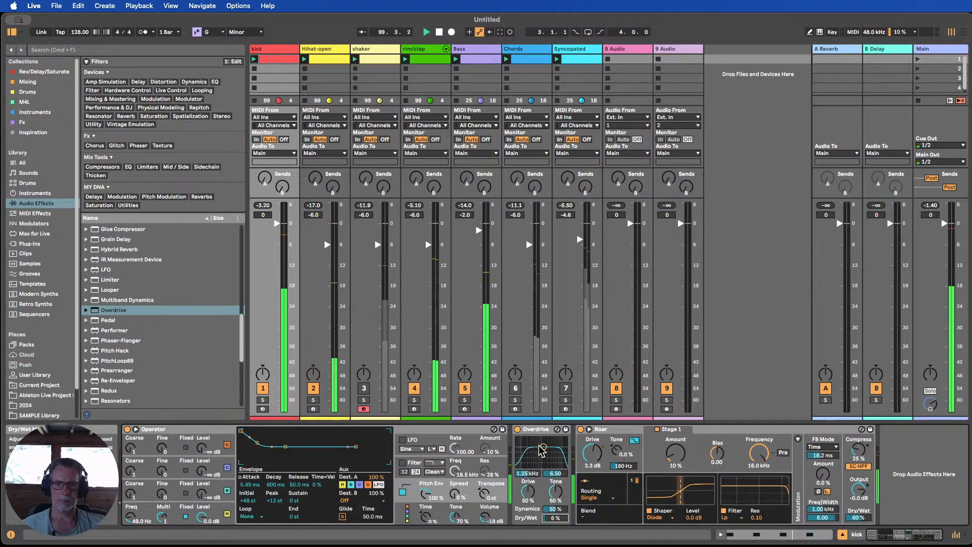
Collapse Overdrive and compare the kick with it off and on, then unmute the Chords and shaker tracks.
double_click(522, 429)
click(518, 429)
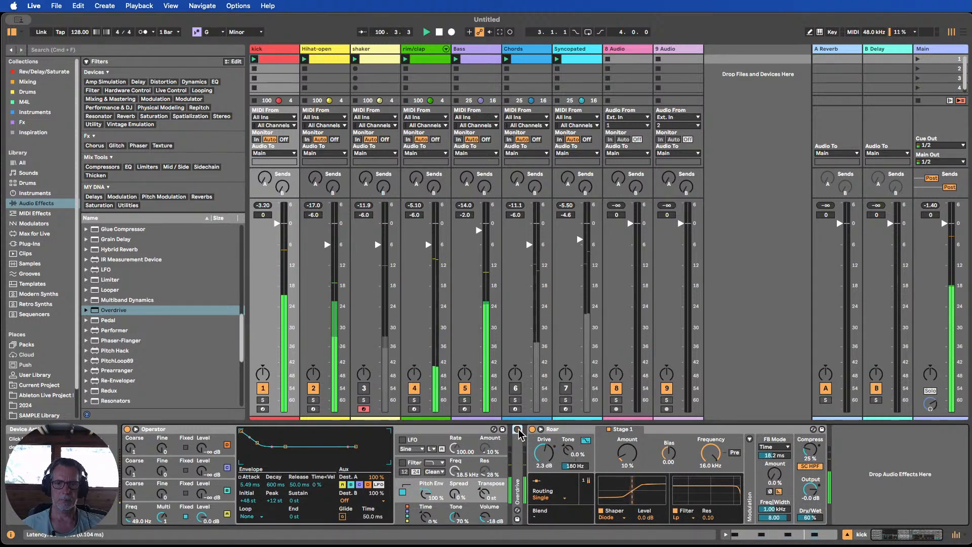
click(517, 429)
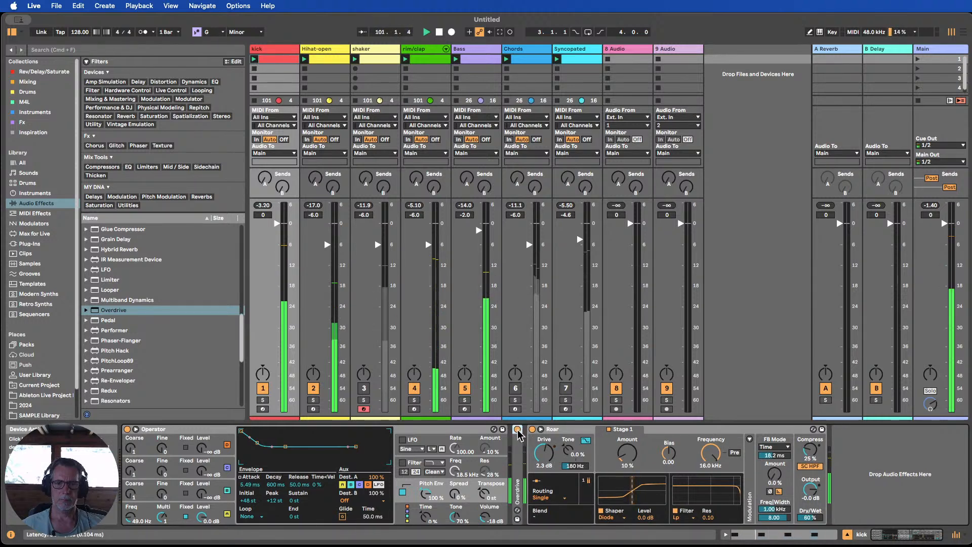
click(515, 388)
click(366, 388)
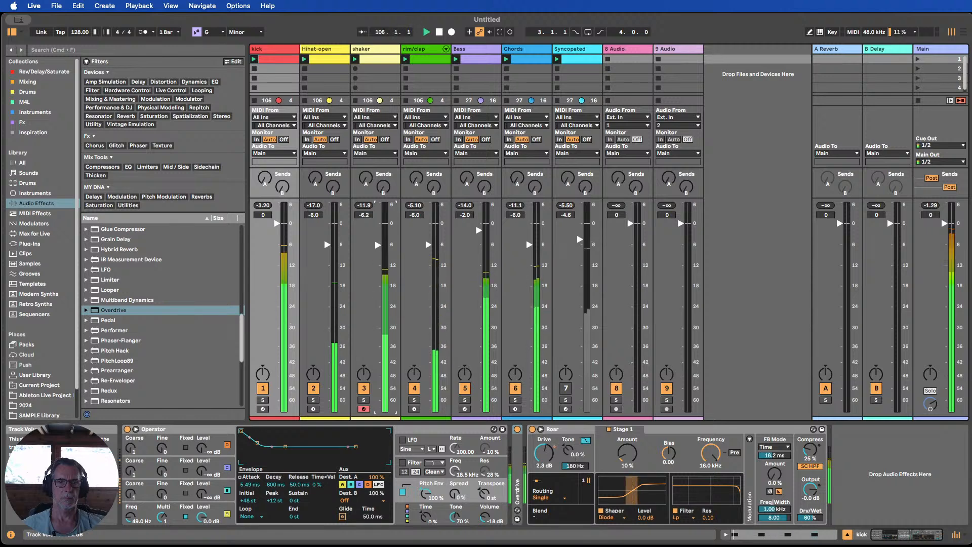
Tighten the shaker's amplitude envelope with Sustain at -inf dB, Attack at 0.00 ms and Decay at 1.53 s.
click(363, 59)
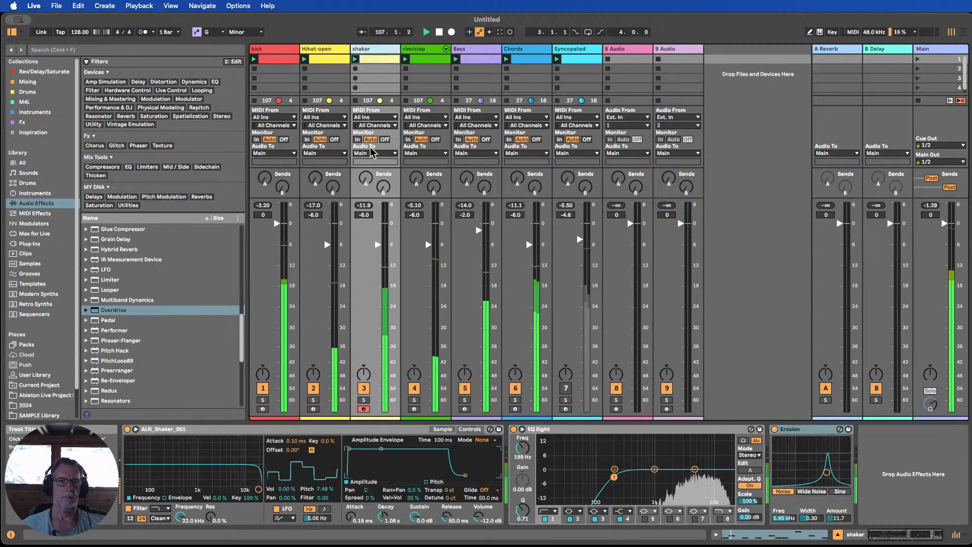
drag(415, 517, 415, 546)
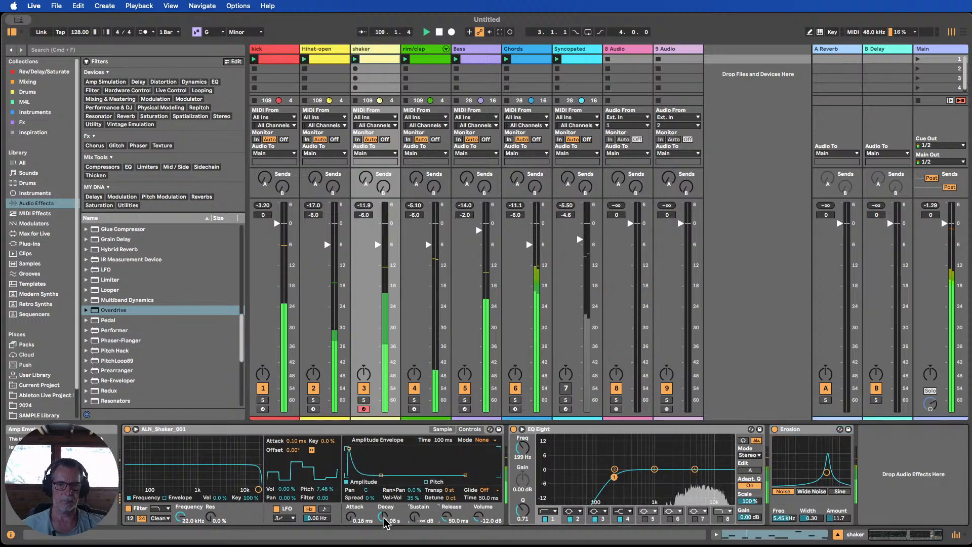
drag(353, 524, 381, 509)
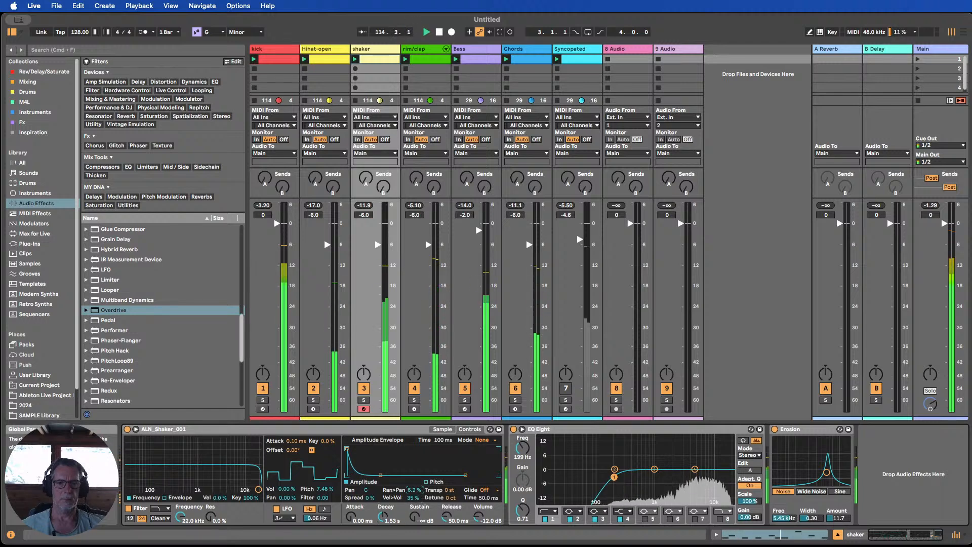
Set the shaker's Ran>Pan to 7.8 % and shorten its Decay to 990 ms, keeping Release at 50.0 ms.
drag(415, 491, 415, 486)
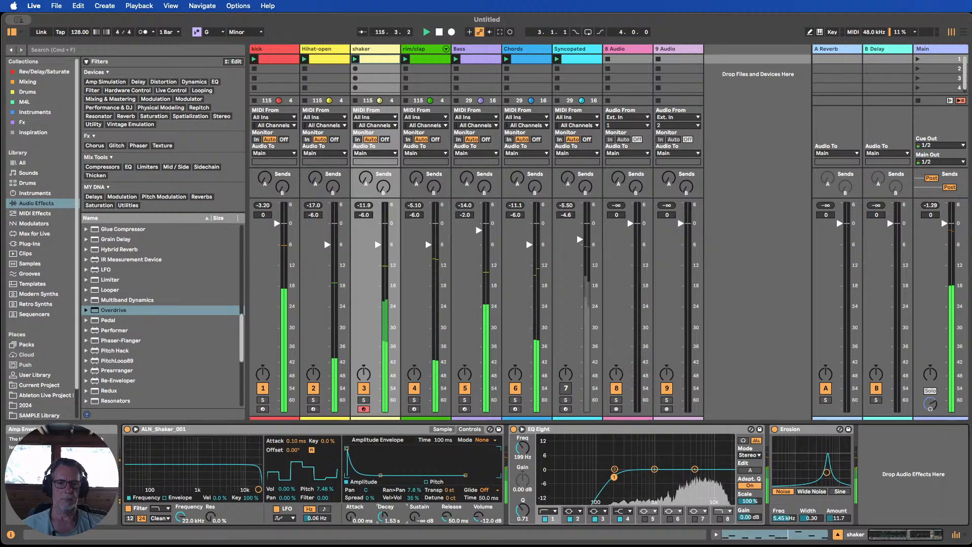
drag(449, 515, 448, 537)
double_click(448, 516)
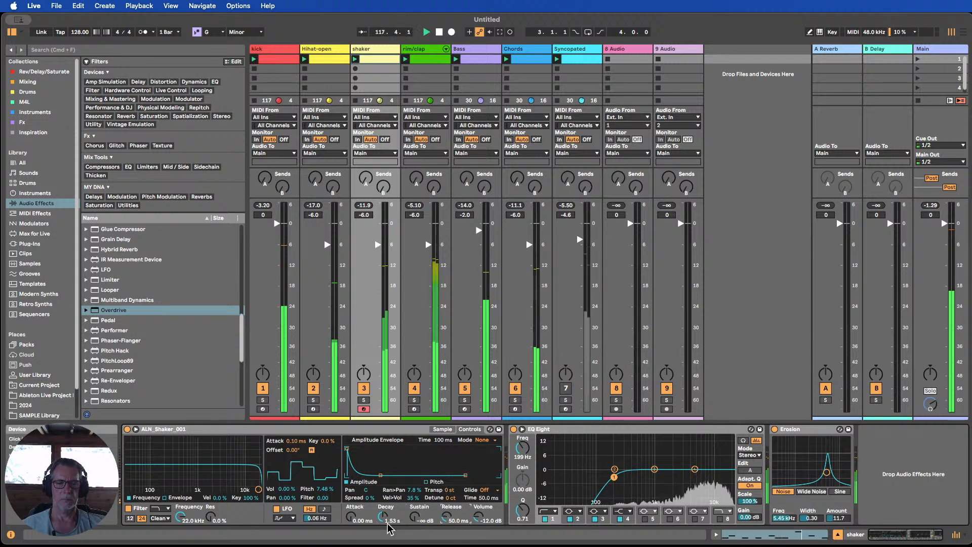
drag(382, 519, 383, 521)
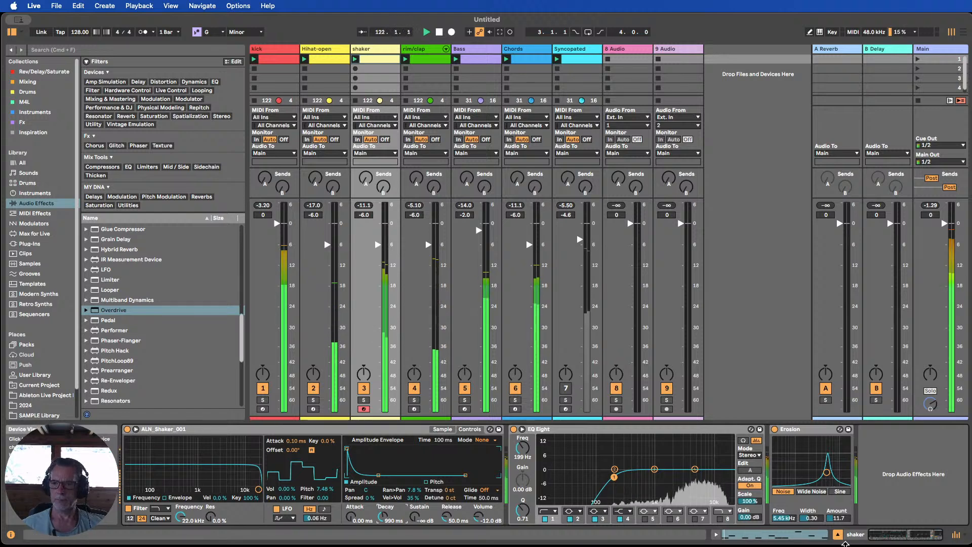
click(838, 536)
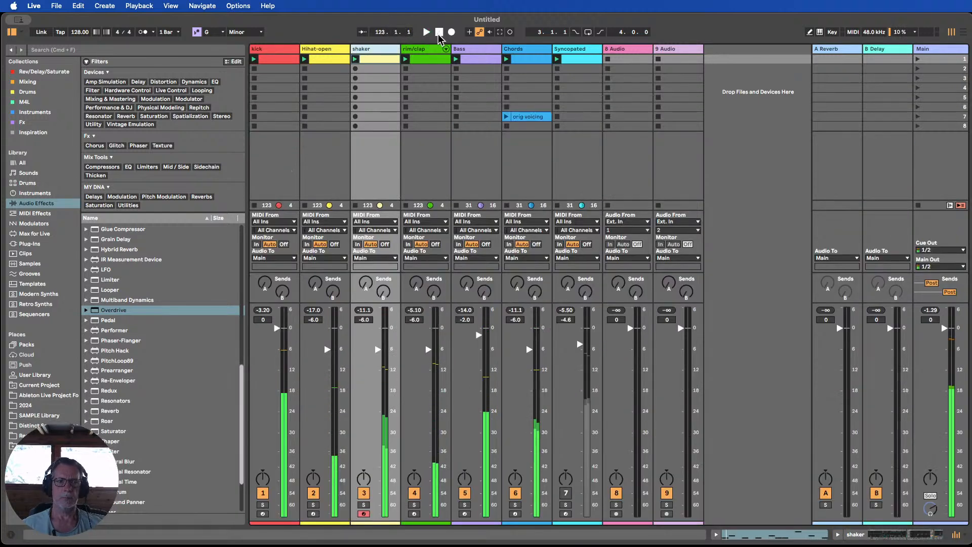
Search the SAMPLE Library for one-shot samples matching "layer", and clear the search and its filters.
click(42, 415)
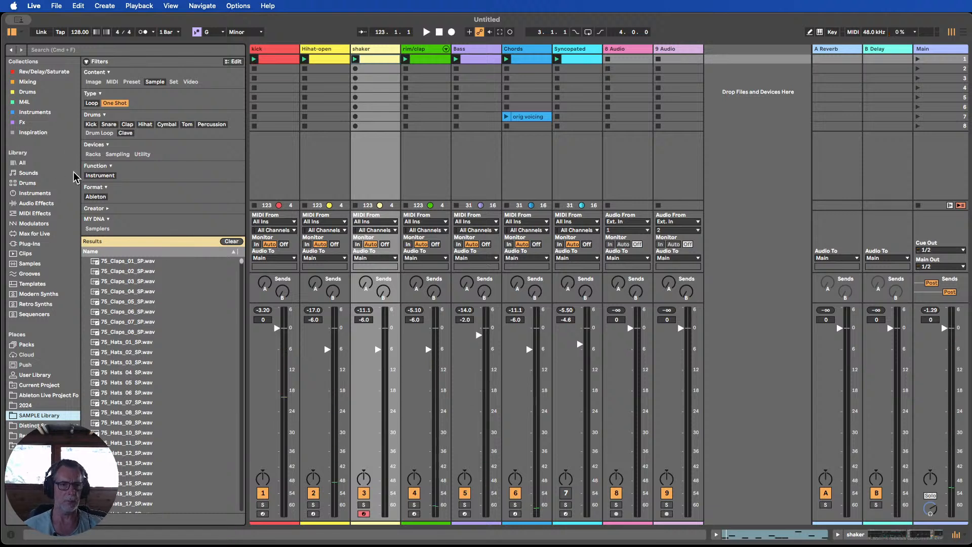
click(61, 51)
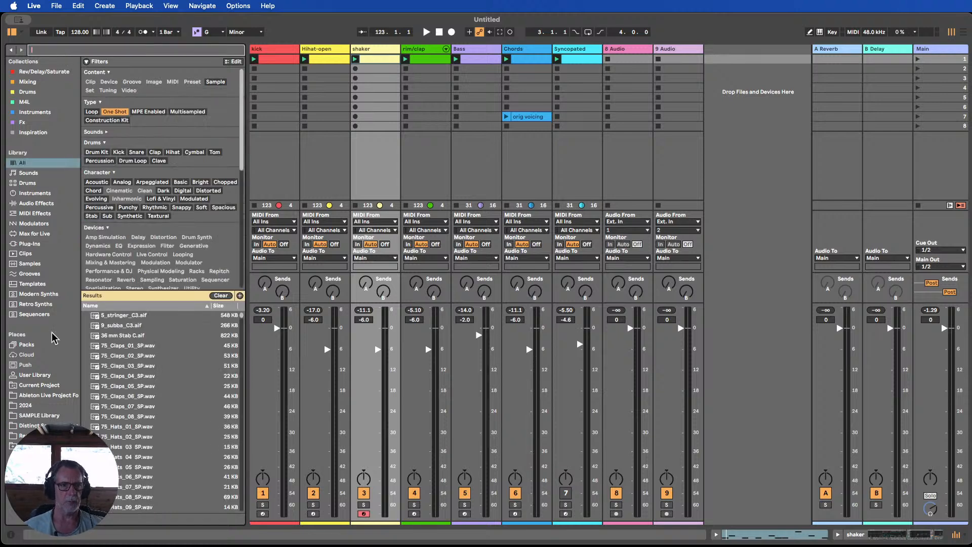
click(36, 416)
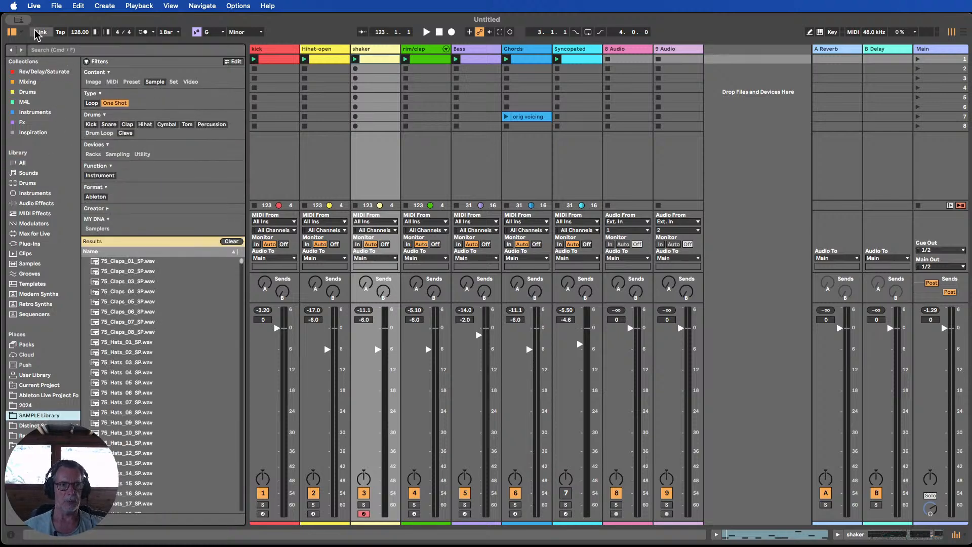
click(49, 50)
text(lay)
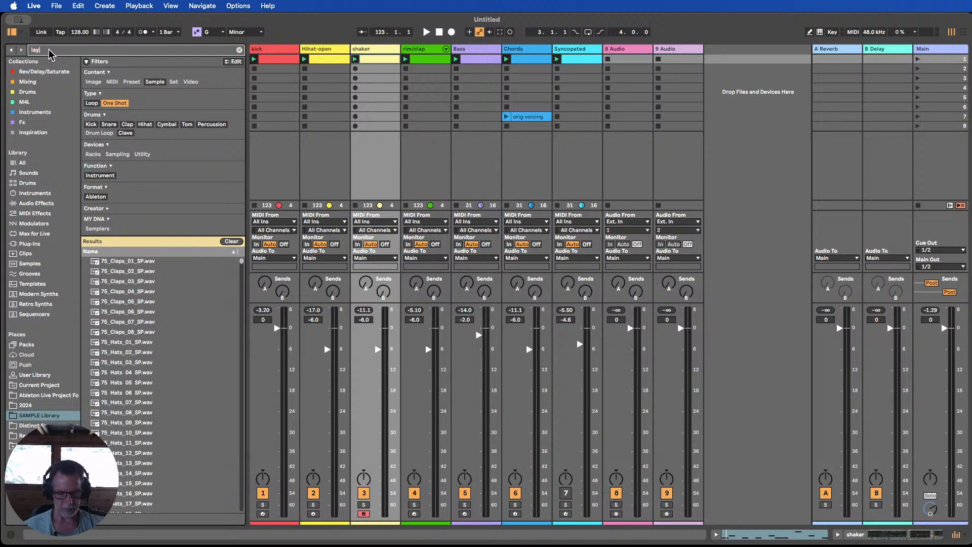
text(er)
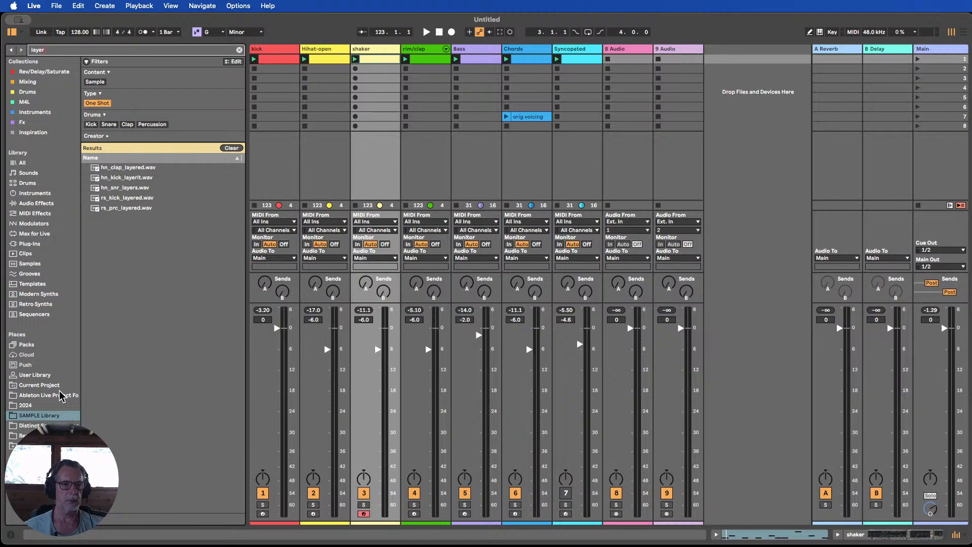
click(231, 148)
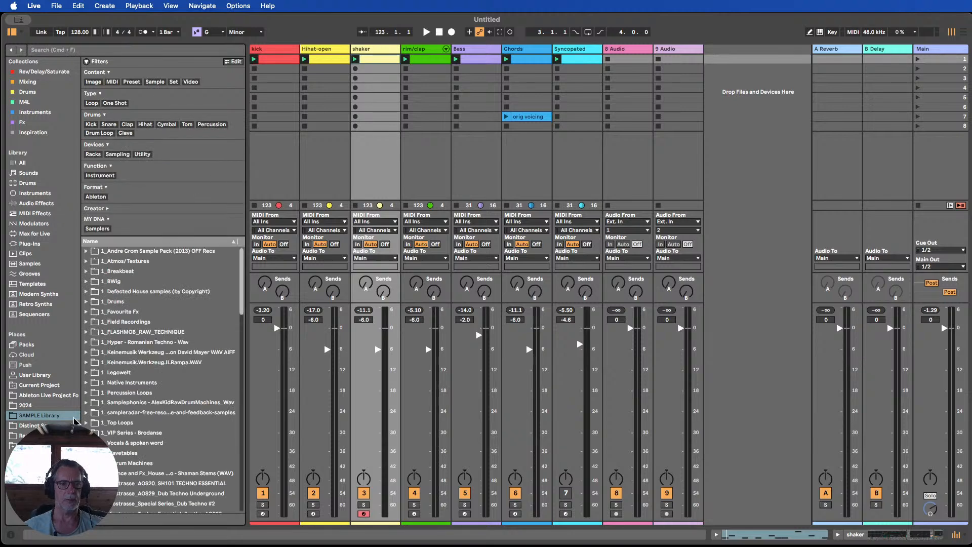
Search the browser for "layer", replacing the One Shot filter with Loop, and list the matching folders in the SAMPLE Library.
click(47, 51)
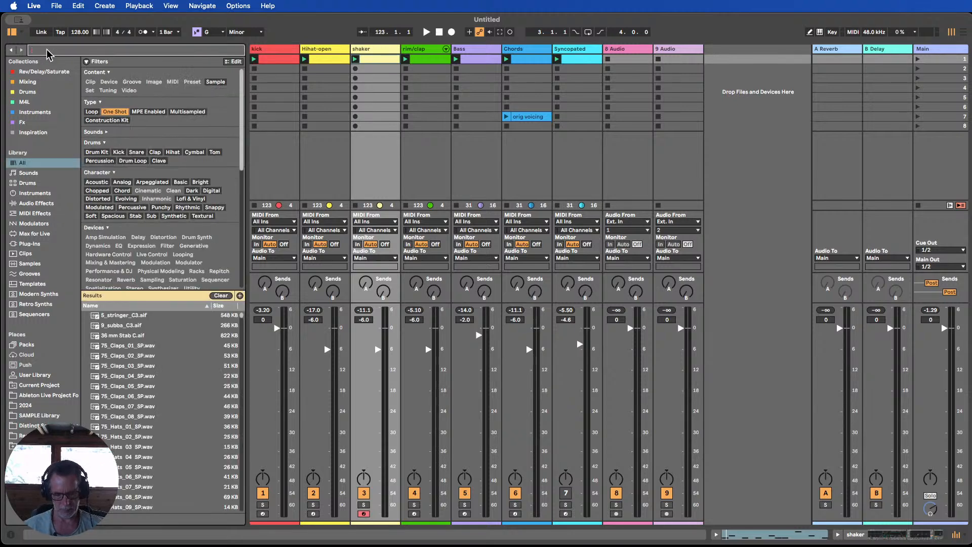
text(layer)
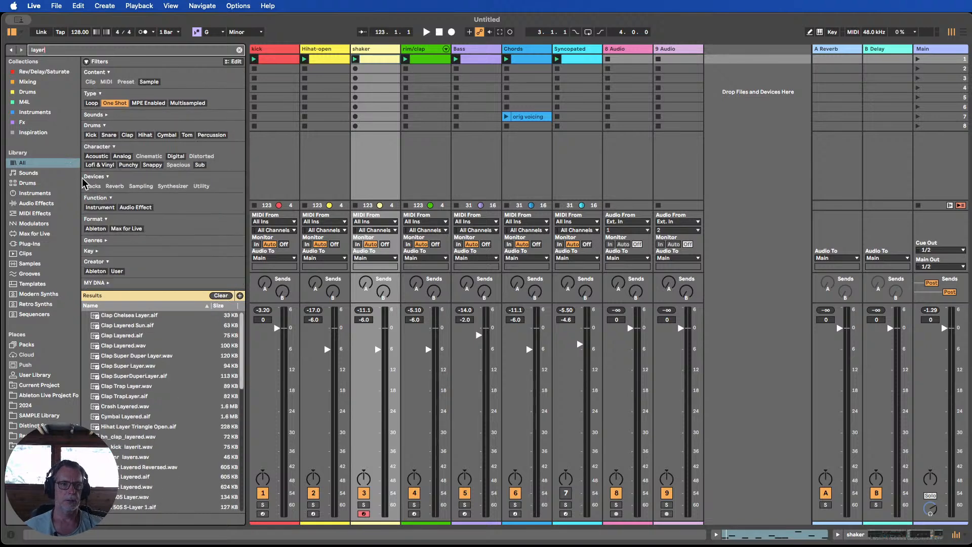
click(91, 103)
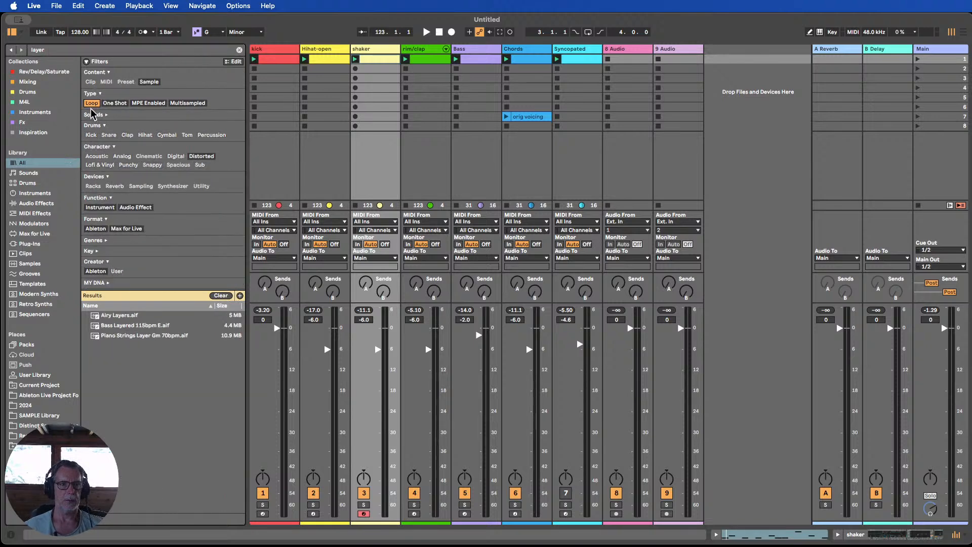
click(53, 415)
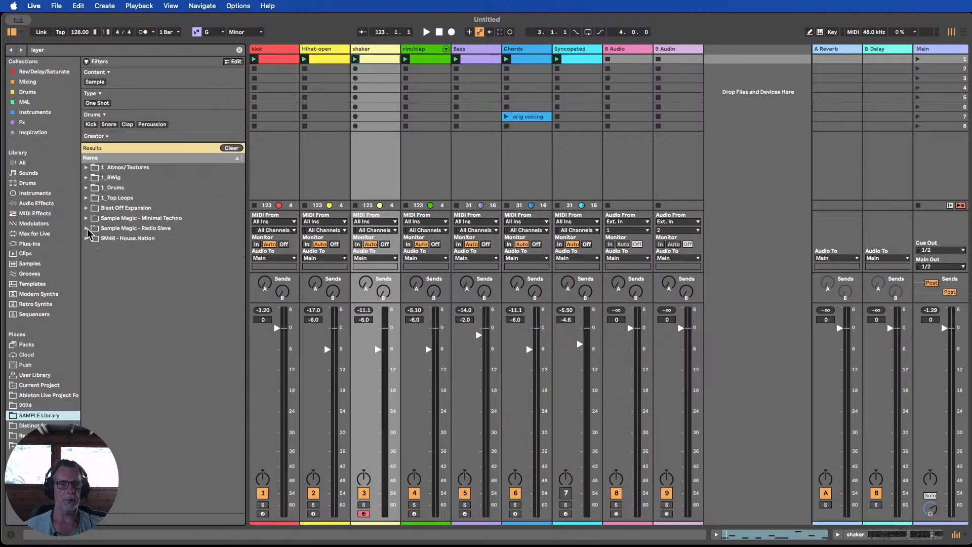
Open the Full folder of SM101 - Layers & Textures under 1_Atmos/Textures and audition sm_lt_125_mulerider.wav.
click(86, 168)
click(93, 178)
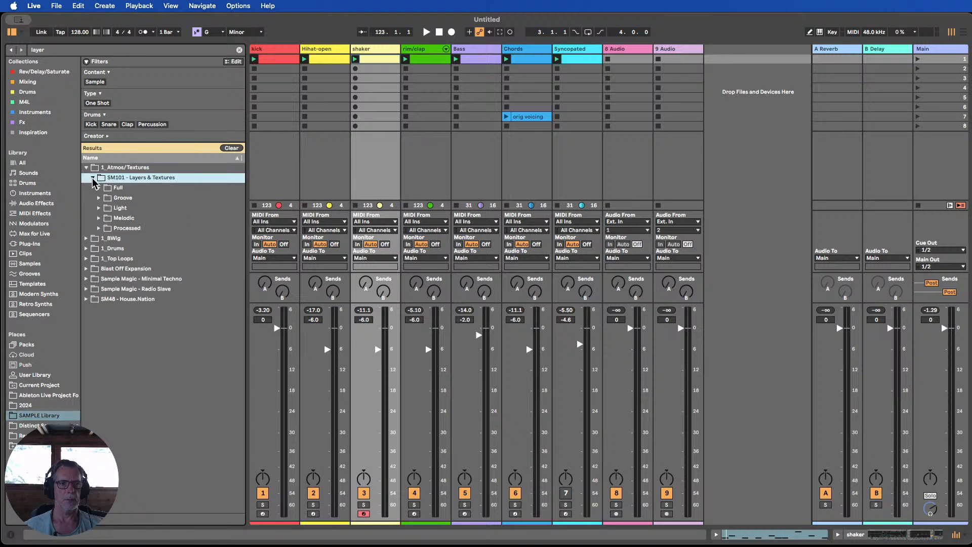
click(98, 188)
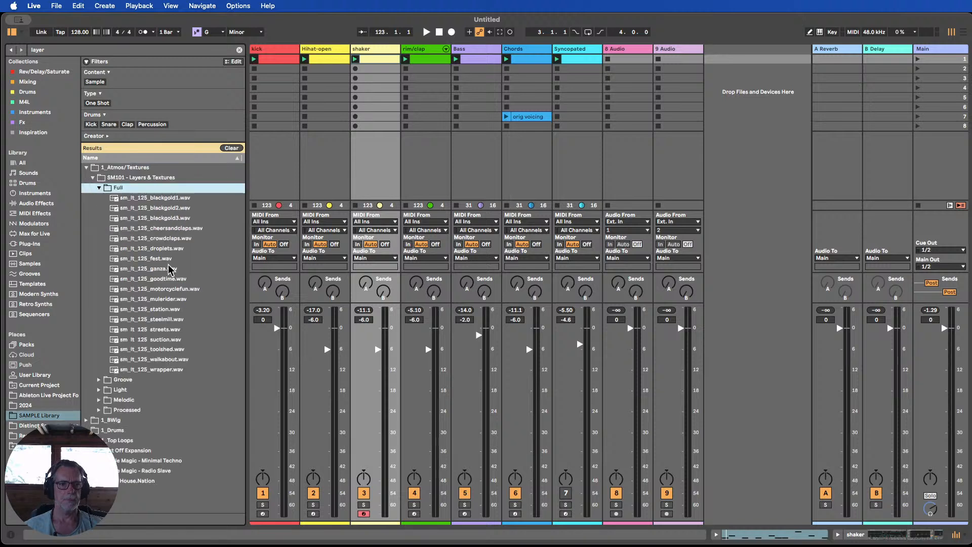
click(158, 299)
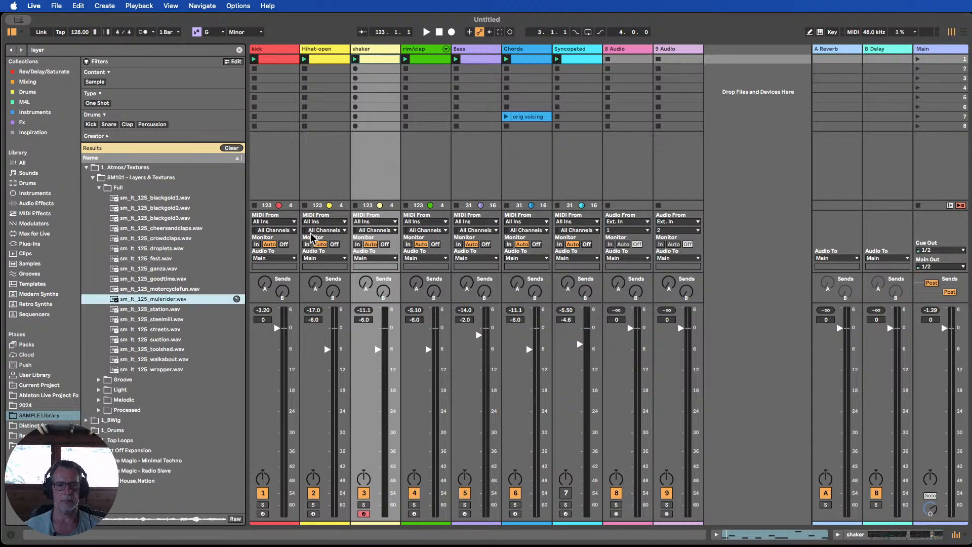
With the set playing, load sm_lt_125_mulerider.wav into the first clip slot of track 8 and lower its volume to -7.0 dB.
key(space)
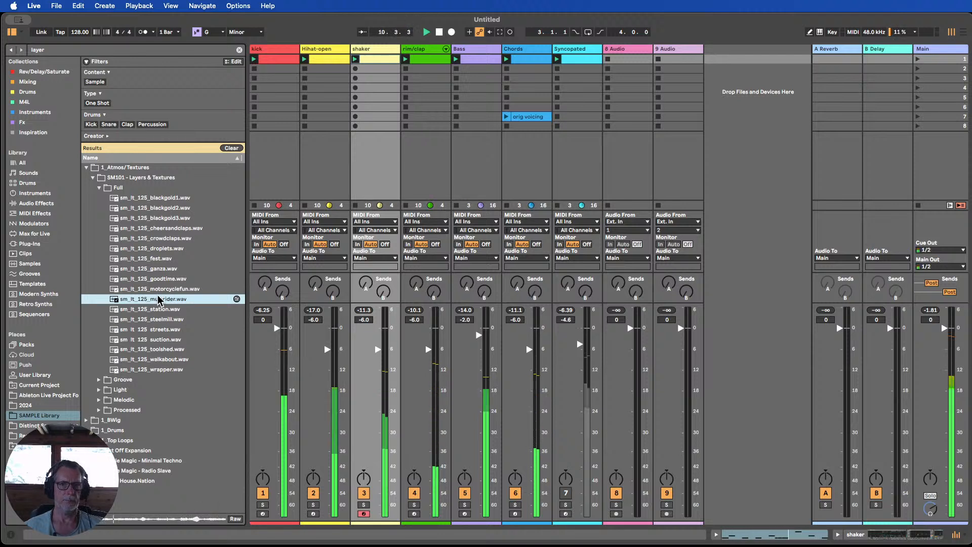
drag(158, 299, 610, 65)
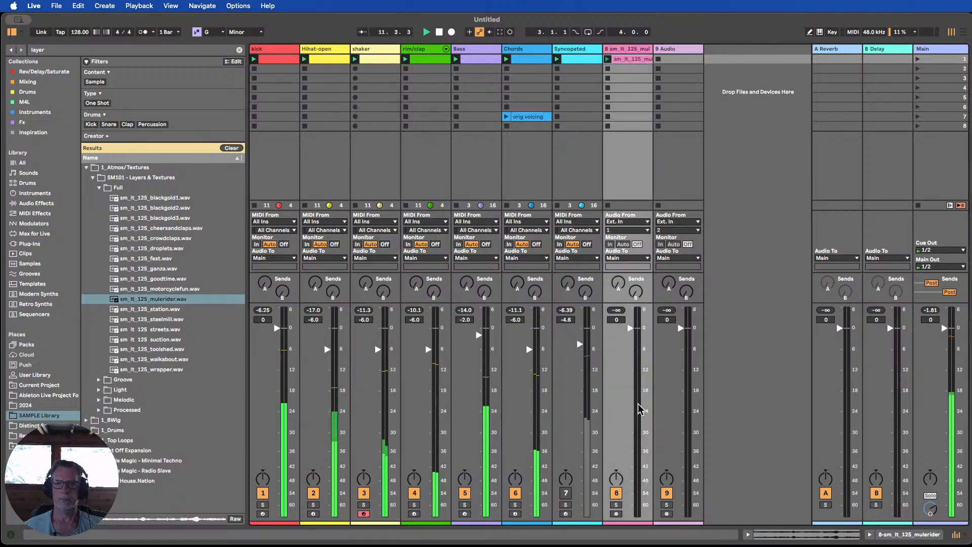
drag(631, 328, 630, 354)
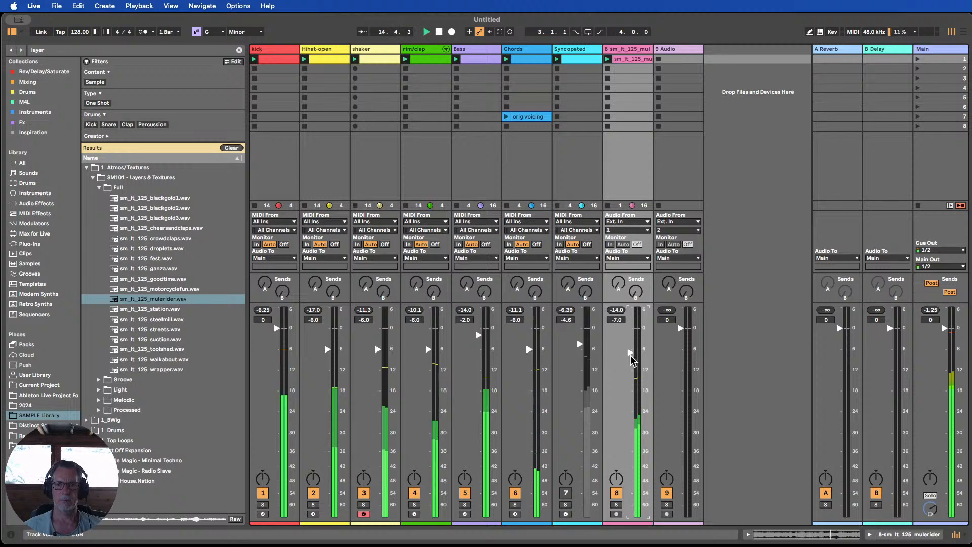
Check the mulerider clip's waveform, close the clip view and unmute the Syncopated track.
double_click(641, 60)
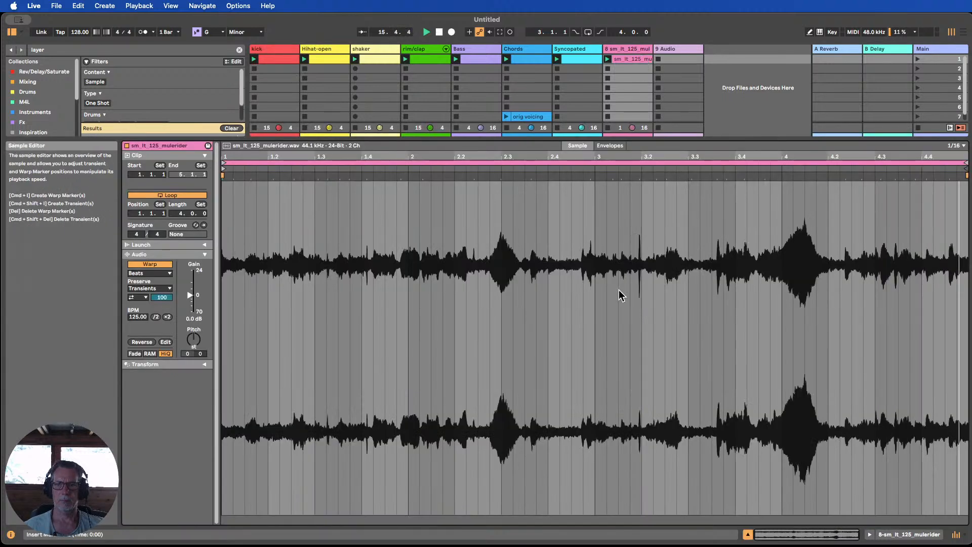
click(749, 535)
click(566, 492)
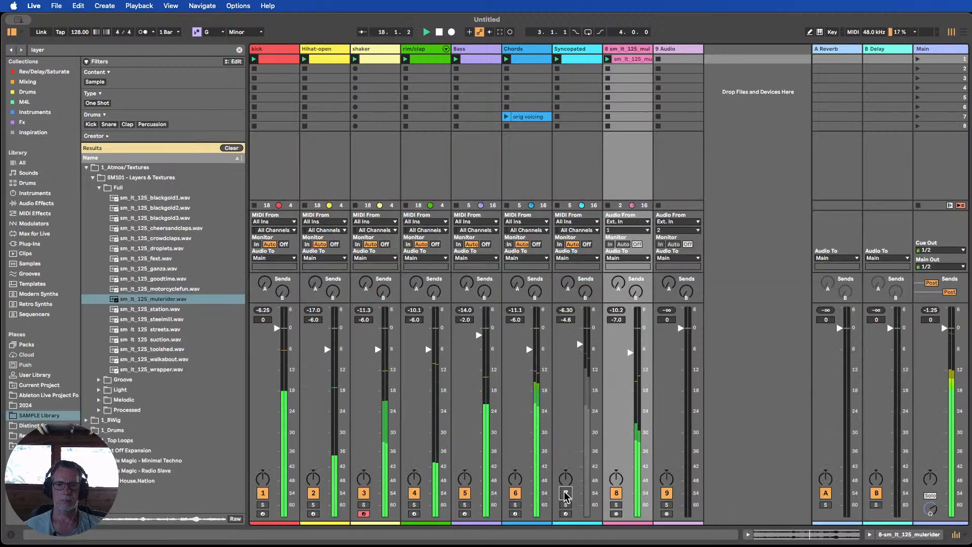
click(566, 493)
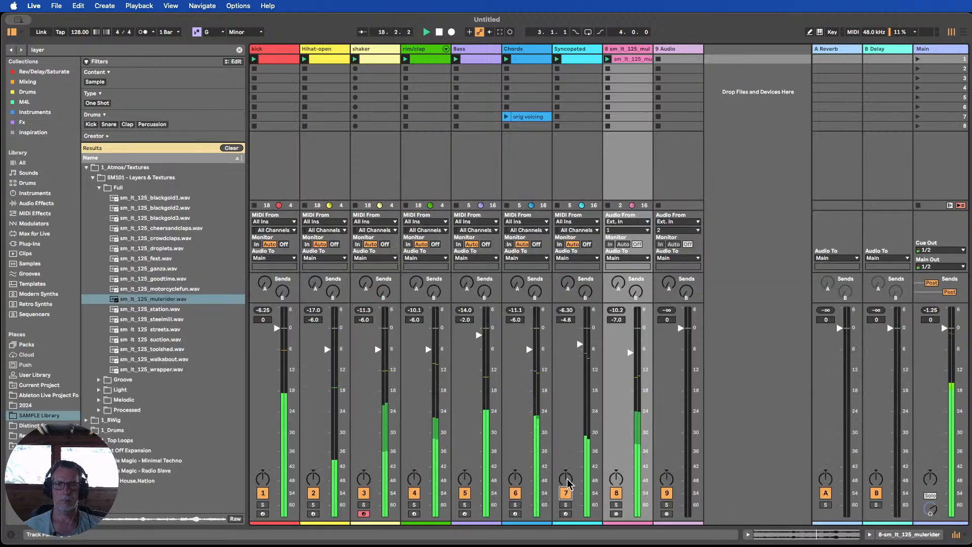
Insert EQ Eight on the mulerider track and narrow its range with a low cut on band 1 and a high cut at 2.68 kHz.
double_click(629, 50)
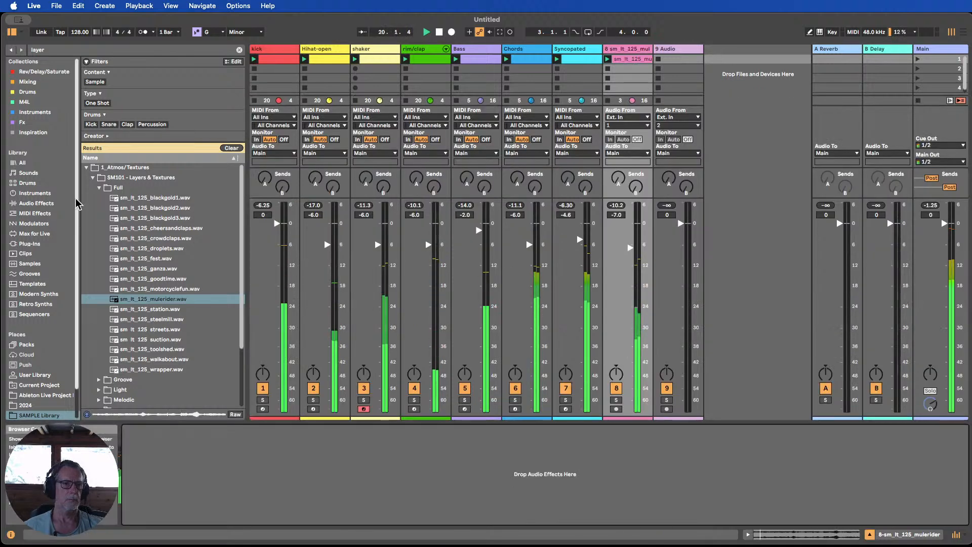
click(34, 203)
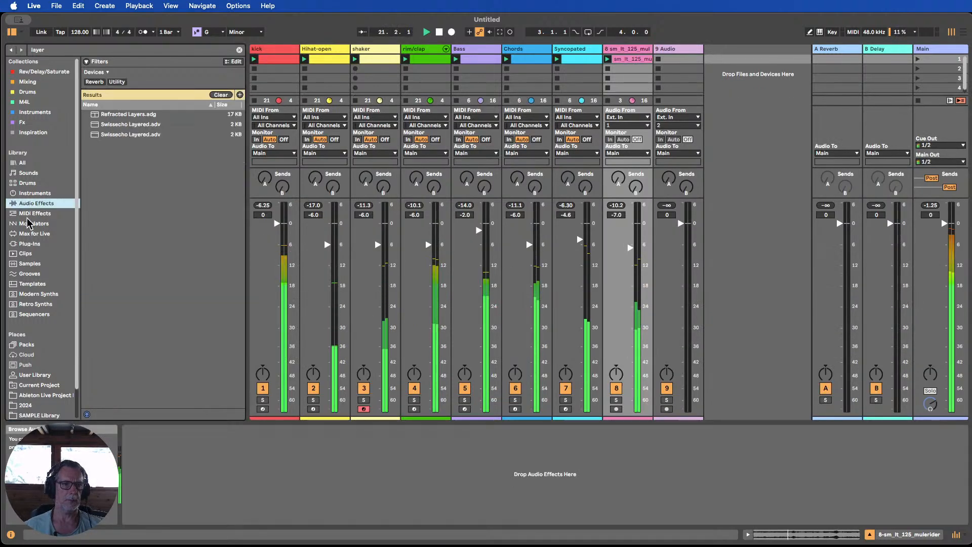
click(221, 95)
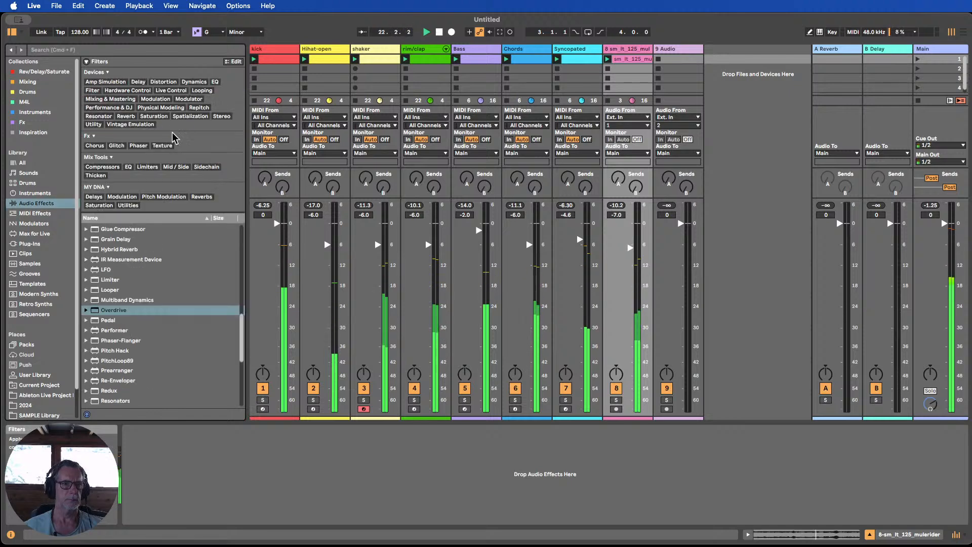
scroll(132, 283, down, 5)
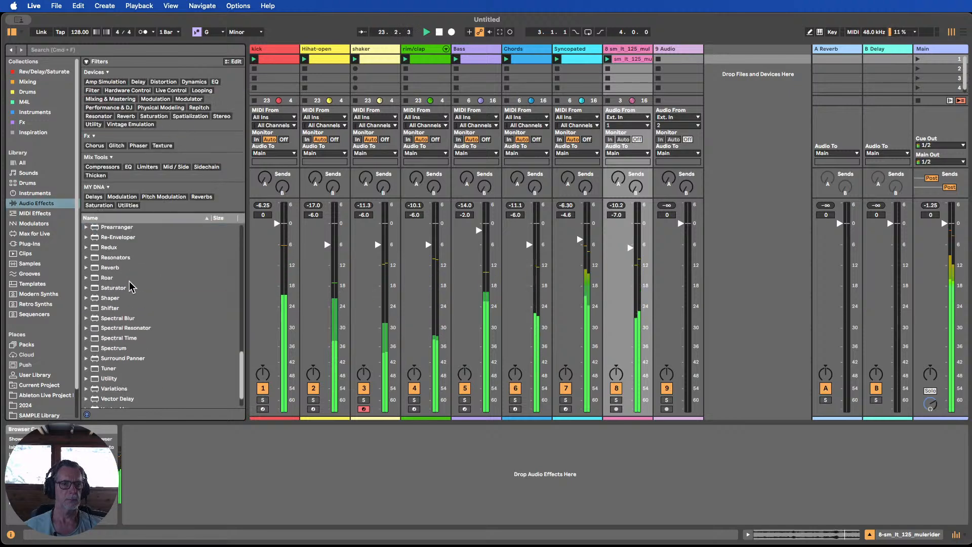
scroll(112, 329, down, 1)
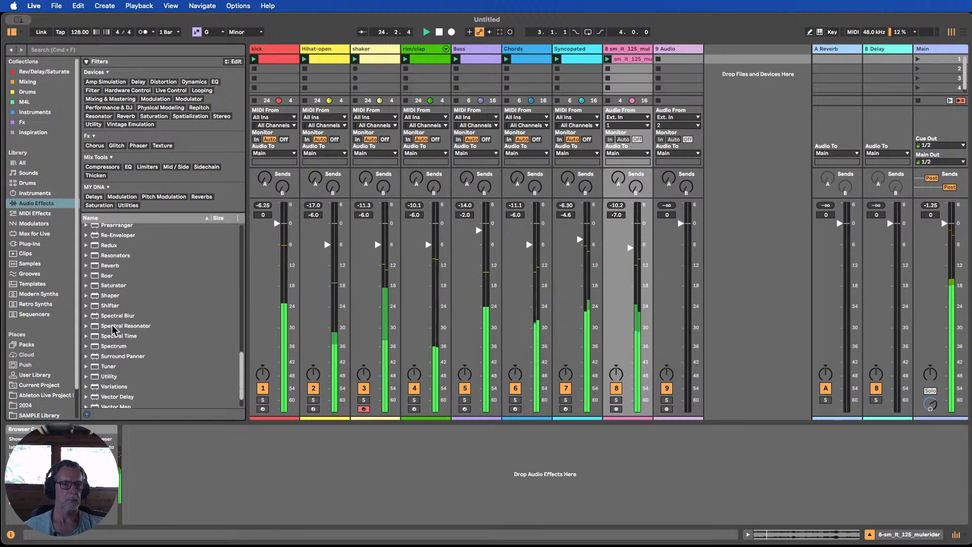
scroll(115, 328, up, 6)
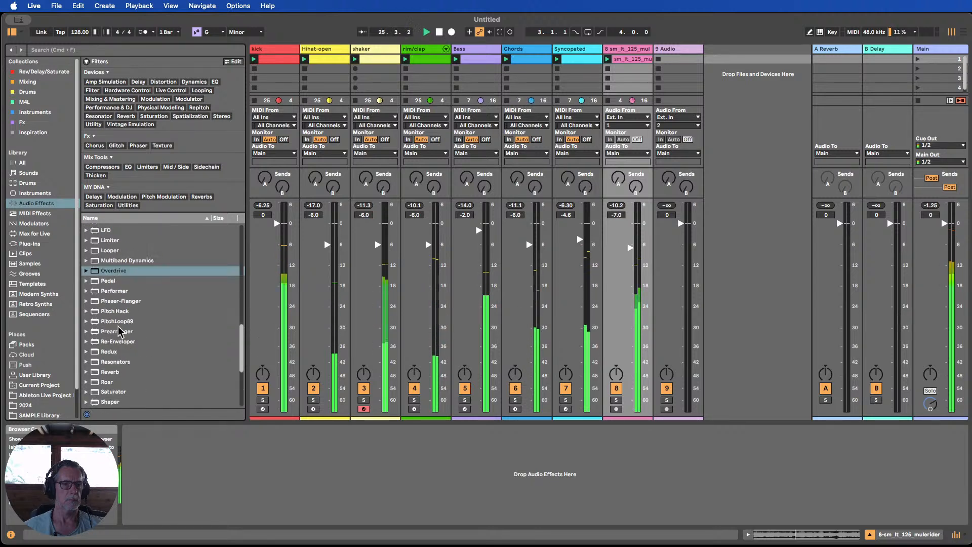
scroll(121, 330, up, 2)
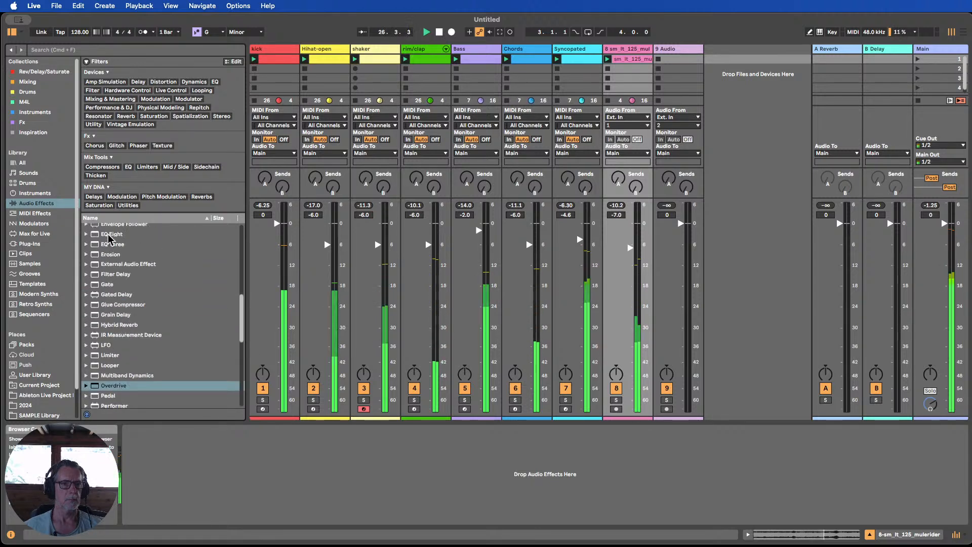
drag(110, 235, 205, 482)
click(168, 511)
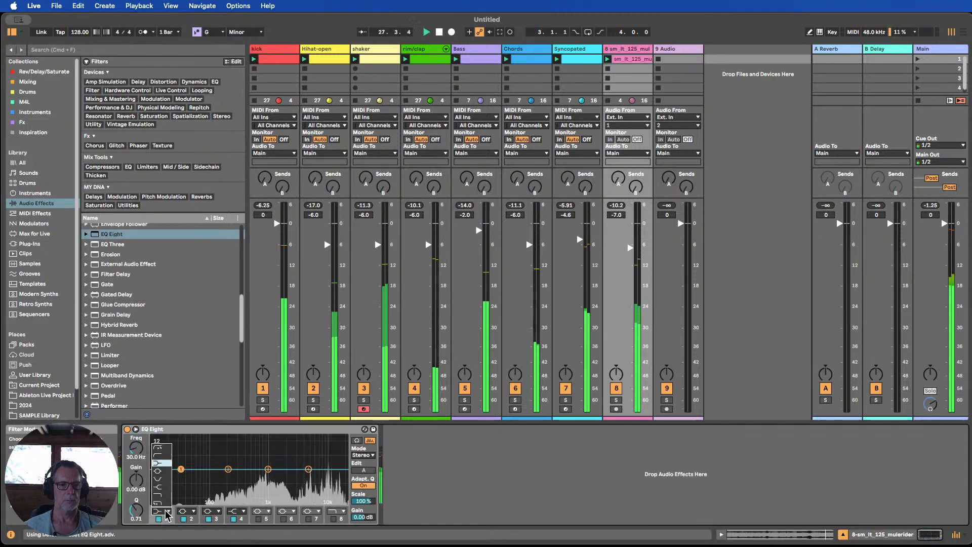
click(158, 463)
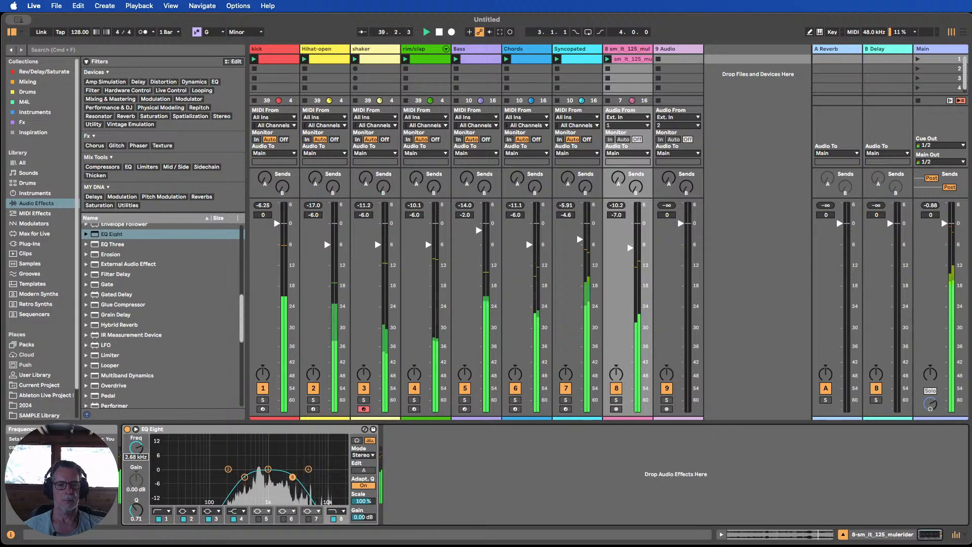
Mute the kick, shaker and Syncopated tracks and add a Glue Compressor to the mulerider track with a threshold of -12.4 dB.
click(262, 390)
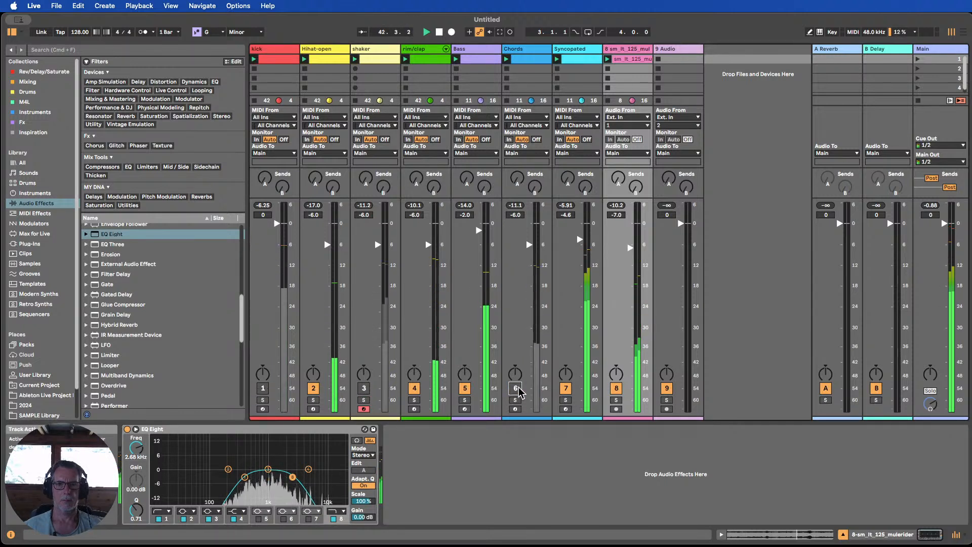
click(569, 390)
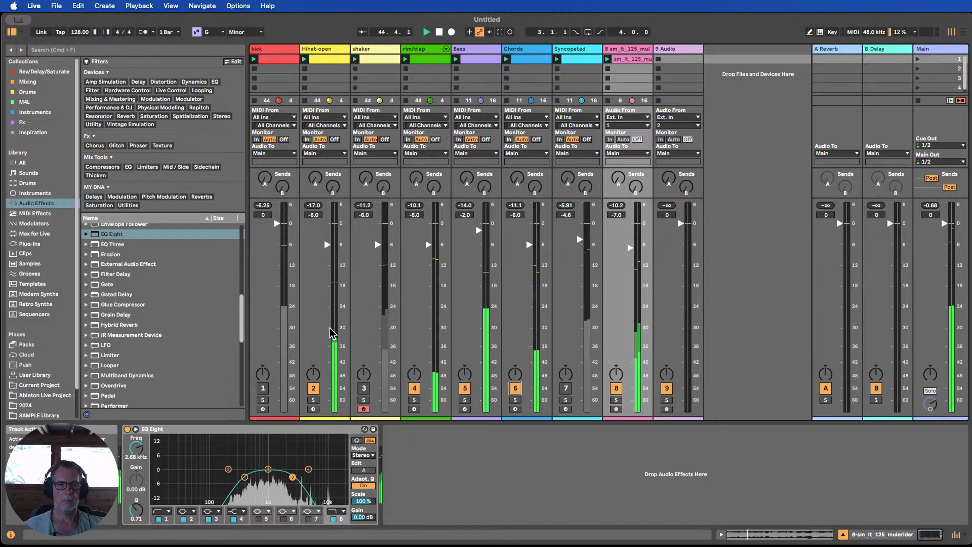
drag(109, 306, 405, 474)
drag(441, 503, 441, 522)
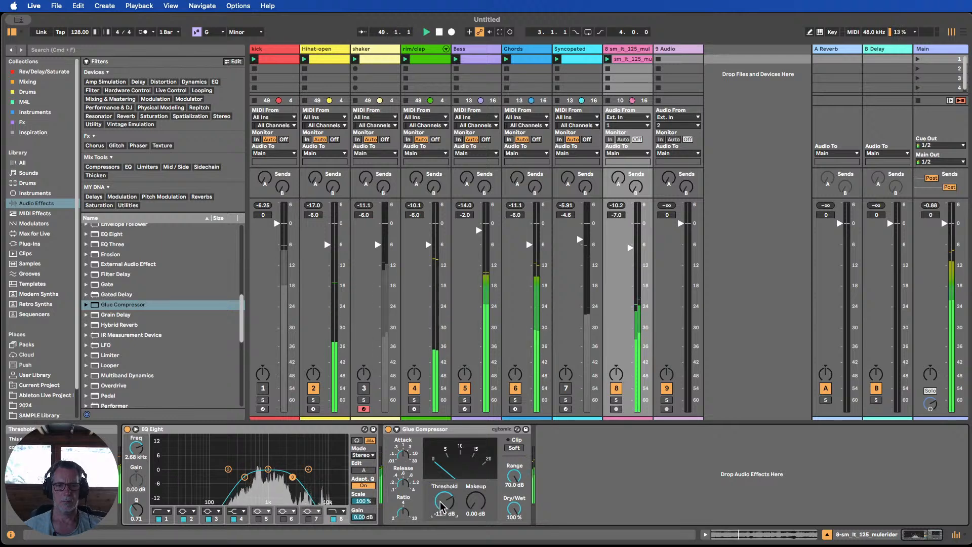
drag(442, 505, 442, 505)
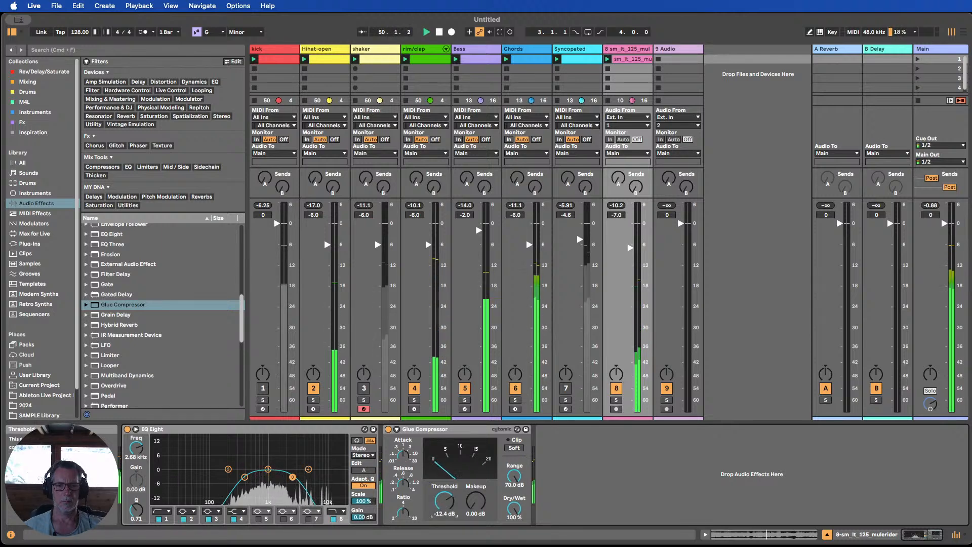
Loop the mulerider clip from 3.3.1 with a length of 1.0.0 and transpose it by -1 semitone.
click(636, 59)
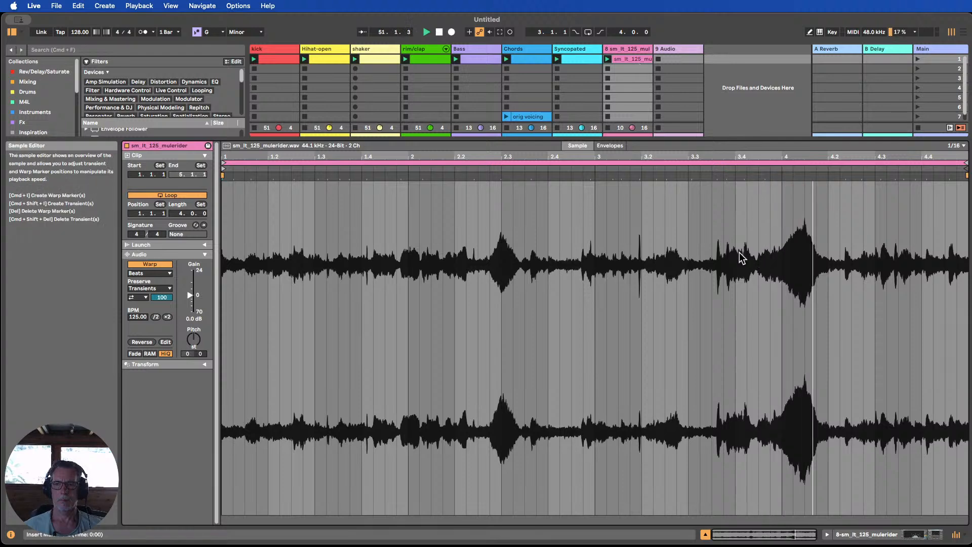
drag(738, 219, 830, 219)
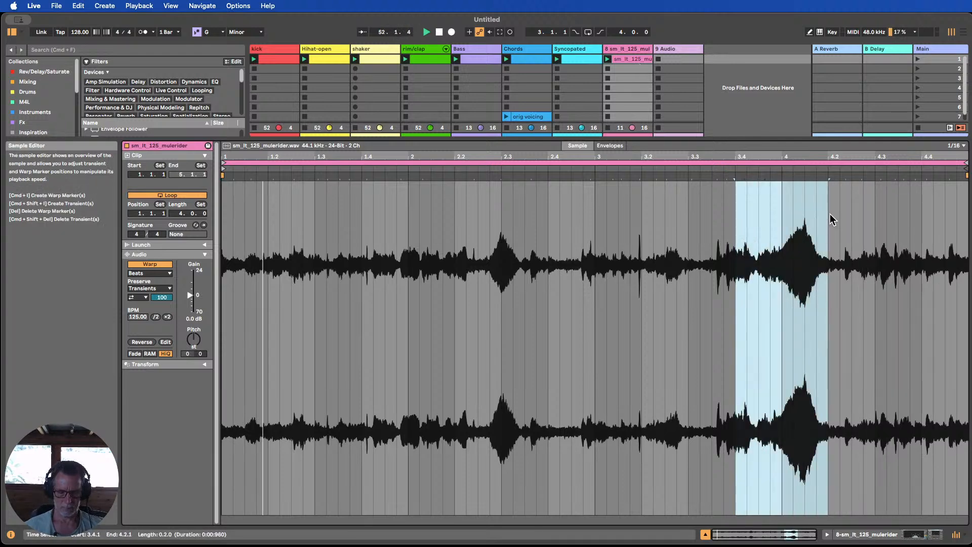
key(super+l)
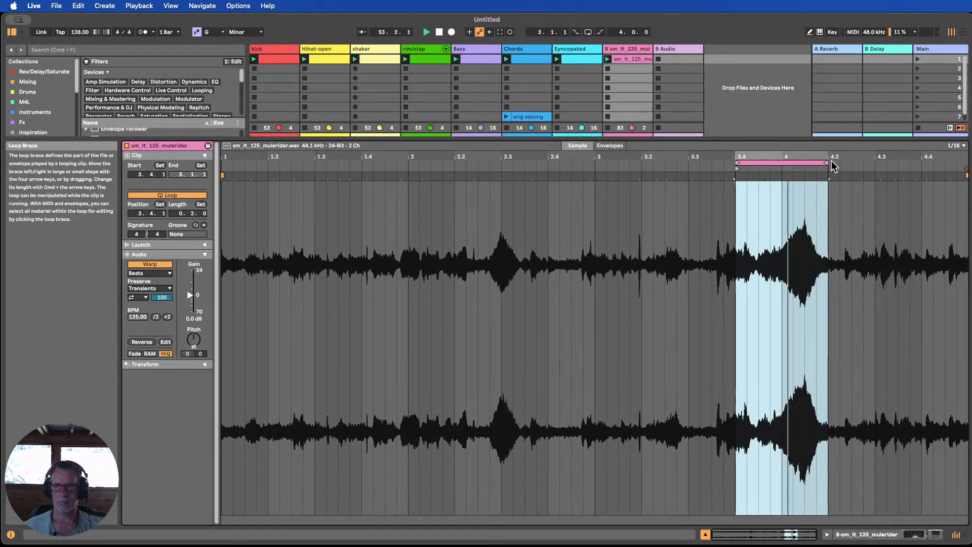
mouse_move(823, 163)
mouse_down()
mouse_move(924, 163)
mouse_move(822, 162)
mouse_up()
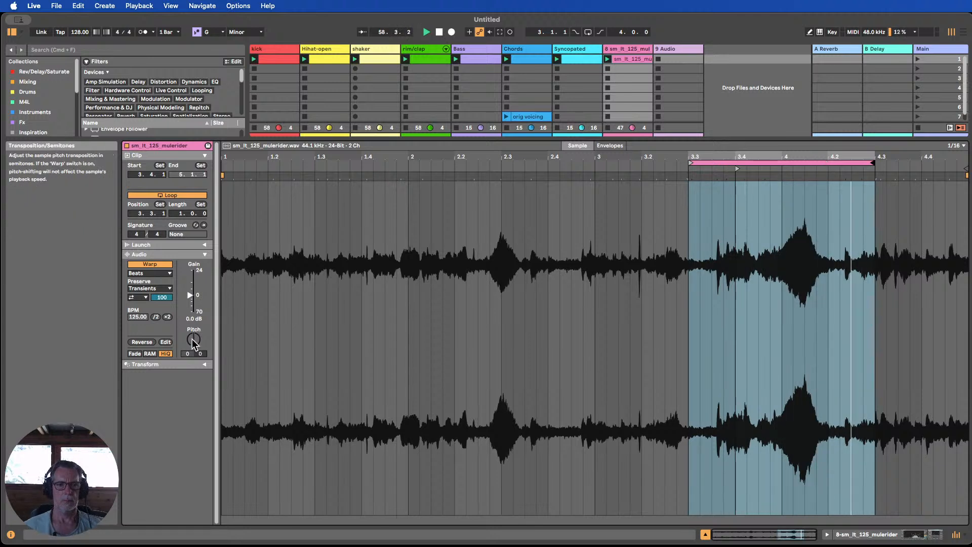
drag(194, 339, 194, 347)
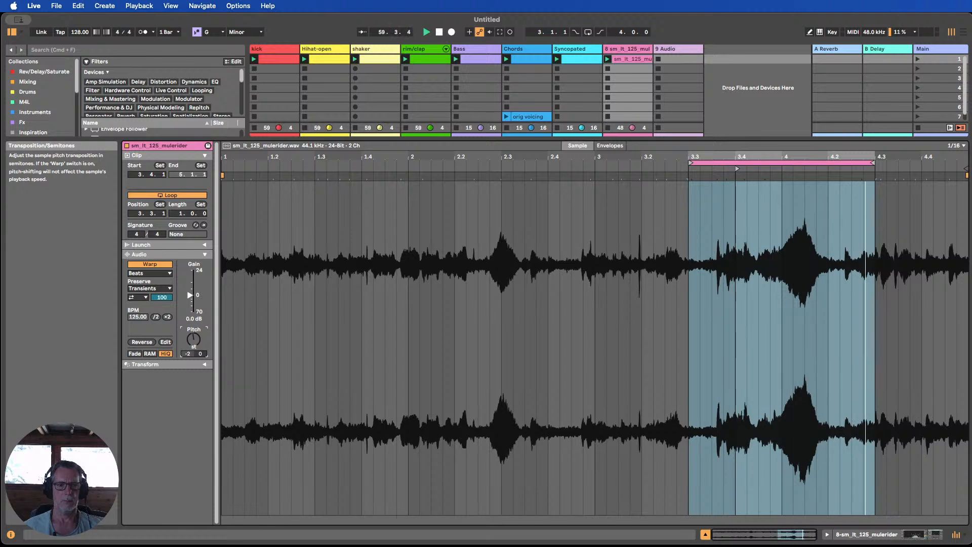
drag(194, 347, 194, 343)
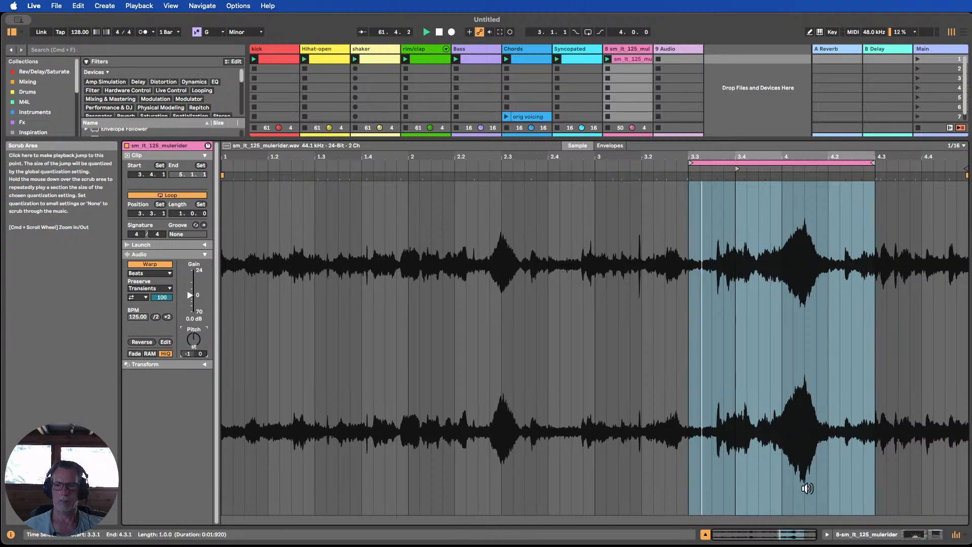
Close the clip view, unmute Syncopated, shaker and kick, and lower the mulerider track's volume to -13.0 dB.
click(704, 535)
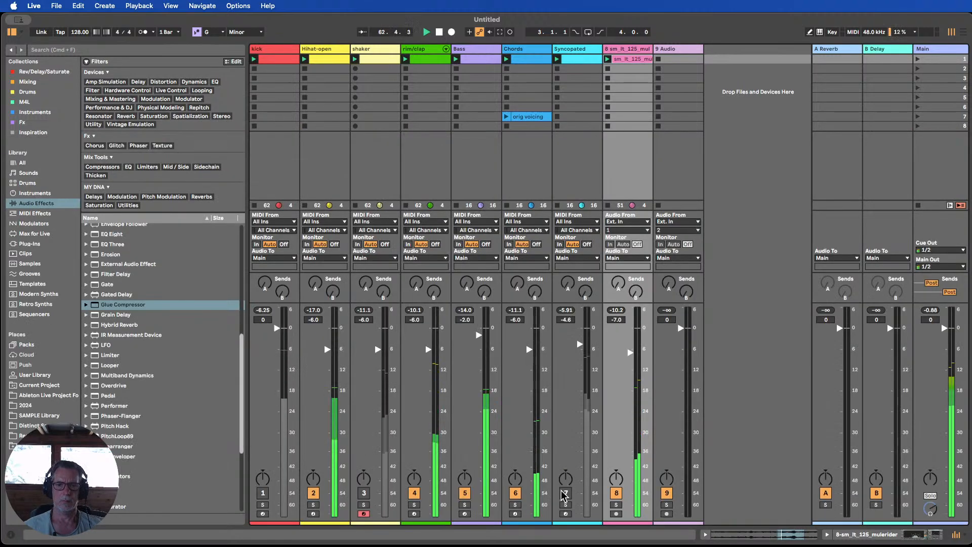
click(364, 493)
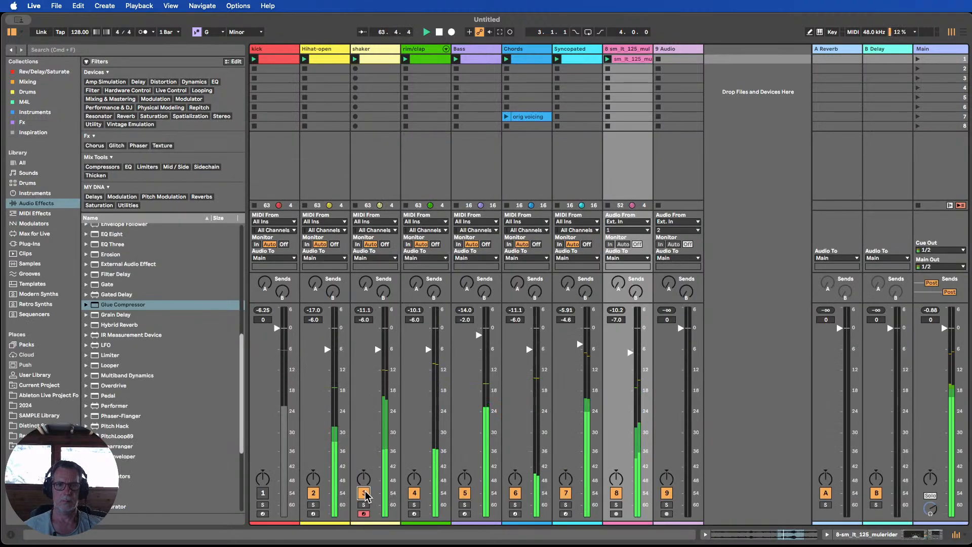
click(263, 492)
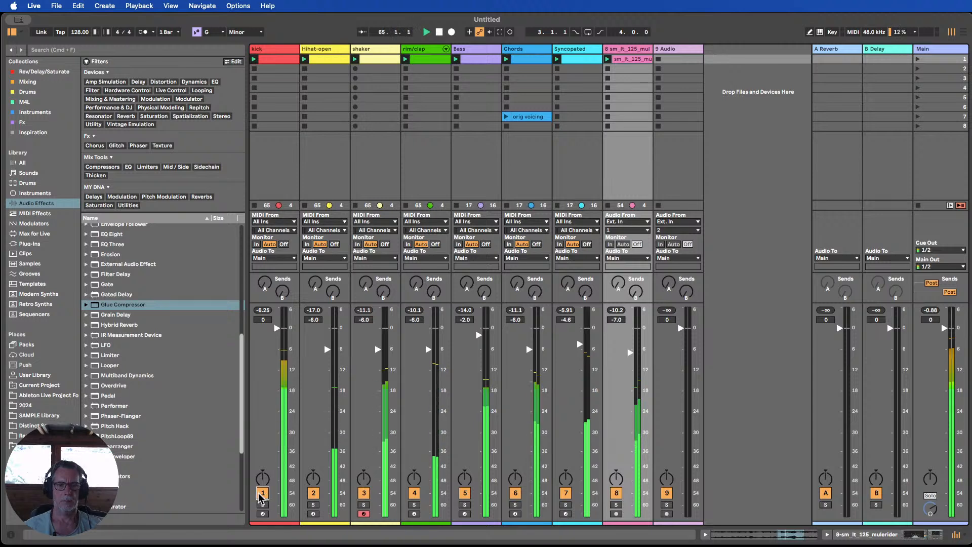
drag(631, 353, 631, 373)
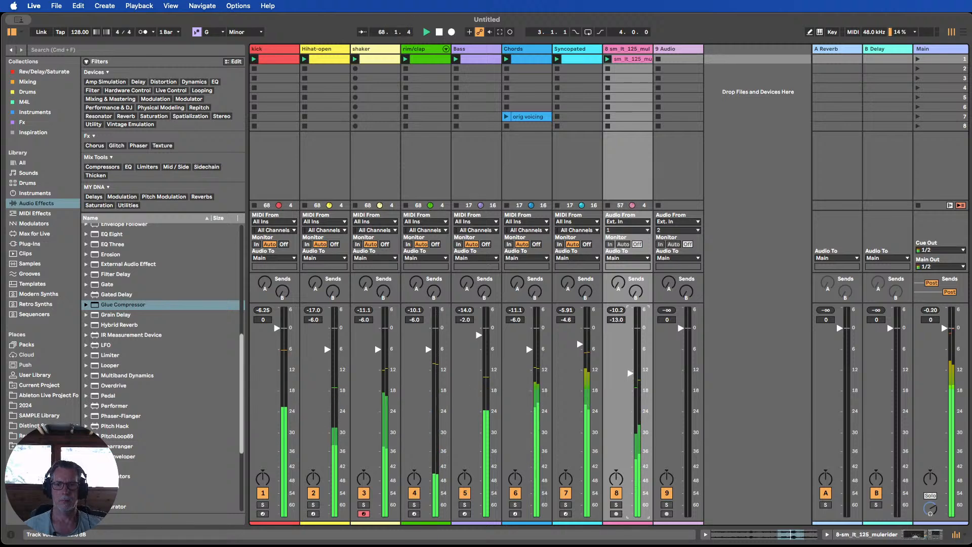
Reopen the mulerider clip and shift its one-bar loop earlier, trying positions 2.3.1, 2.4.1 and 1.2.1.
double_click(629, 60)
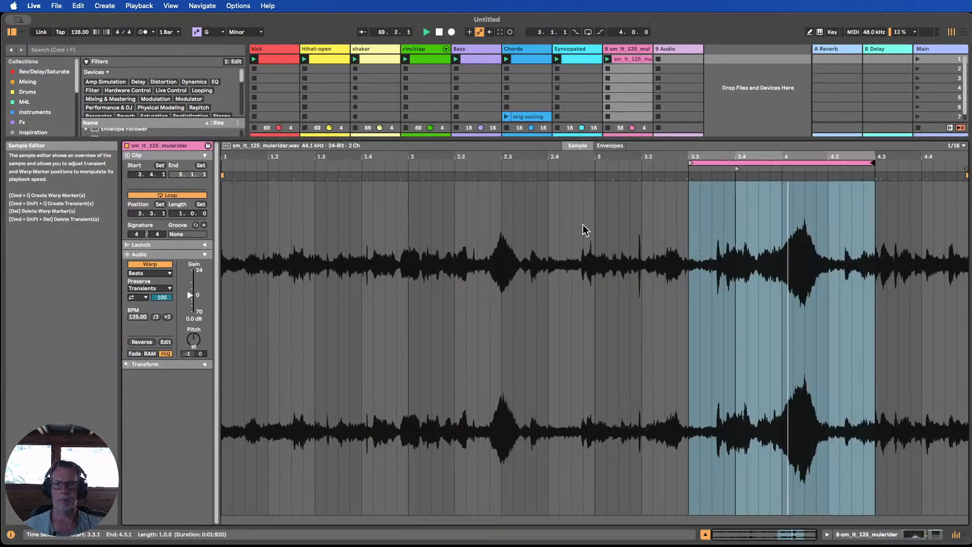
drag(757, 162, 566, 166)
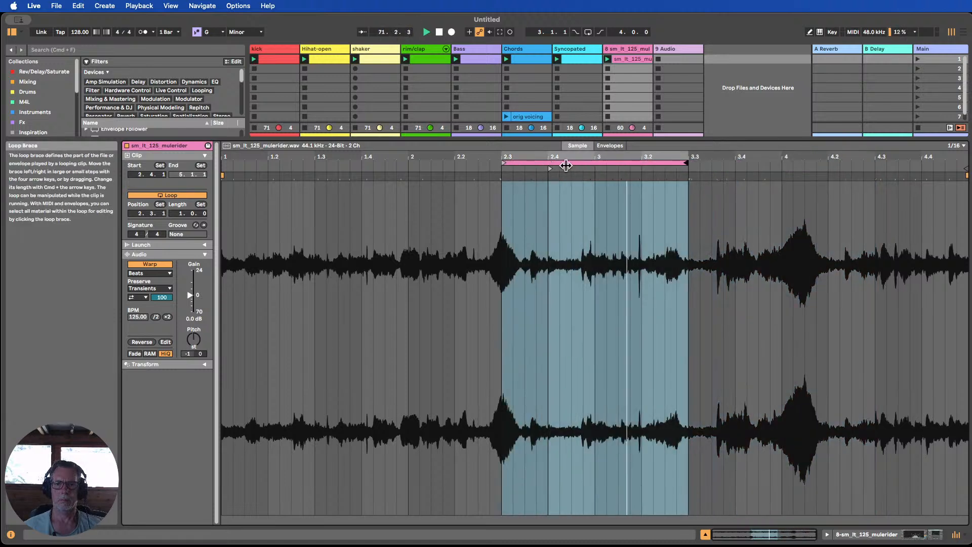
drag(566, 165, 613, 167)
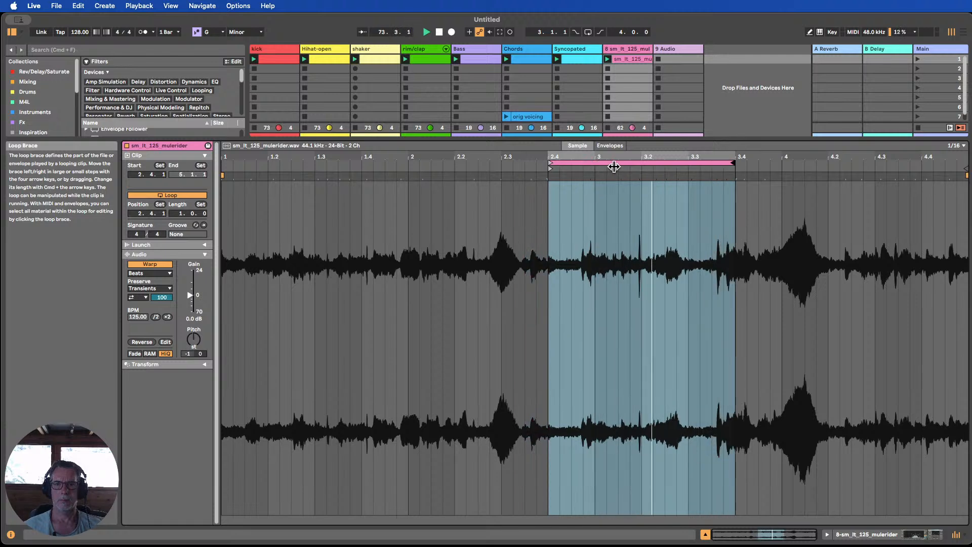
drag(614, 167, 337, 189)
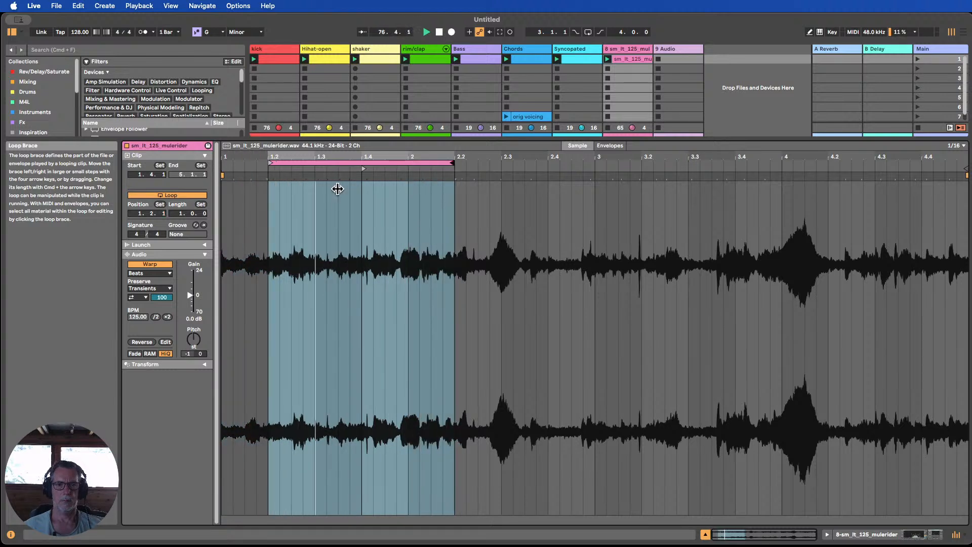
Resize the mulerider clip's loop to start at 1.1.1 with a length of 0.3.0, with the clip start at 1.1.1.
drag(450, 162, 358, 162)
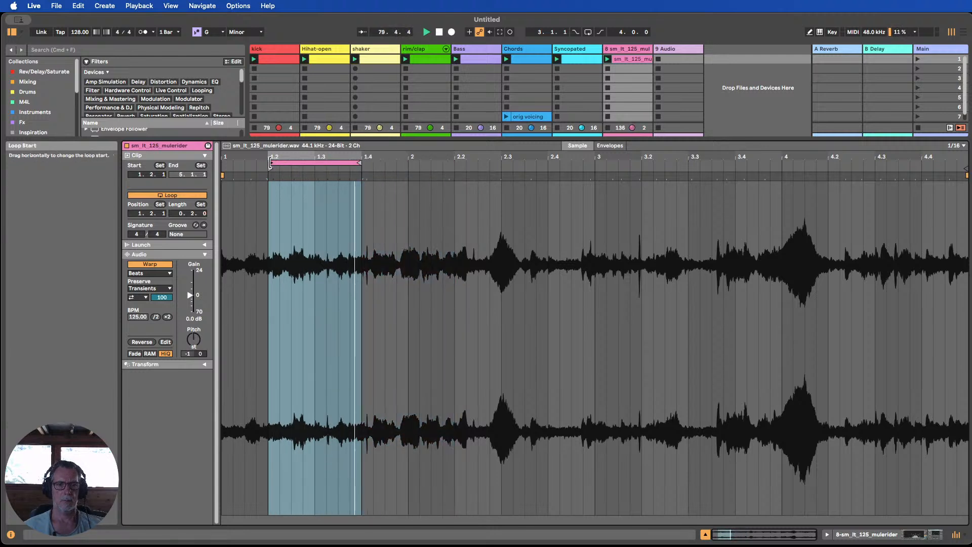
drag(270, 162, 223, 162)
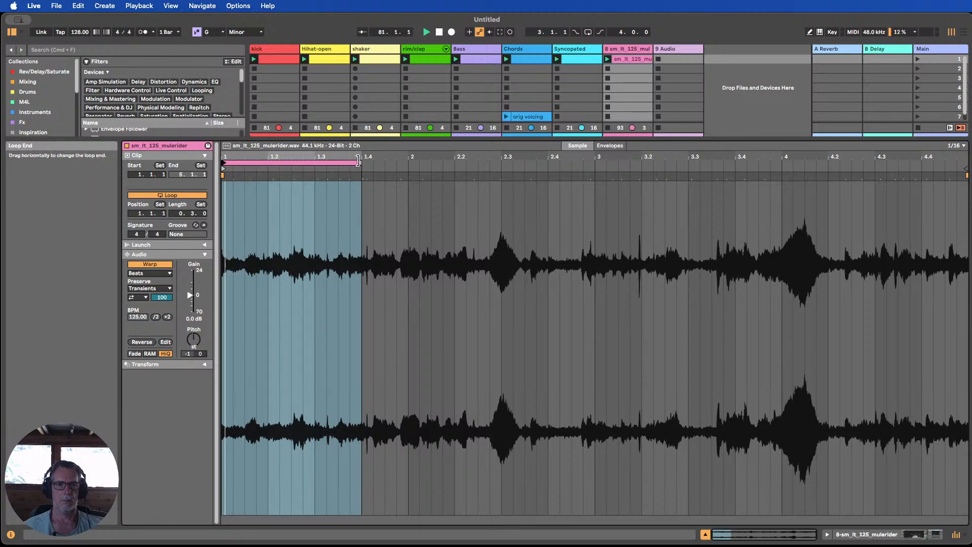
drag(358, 160, 405, 162)
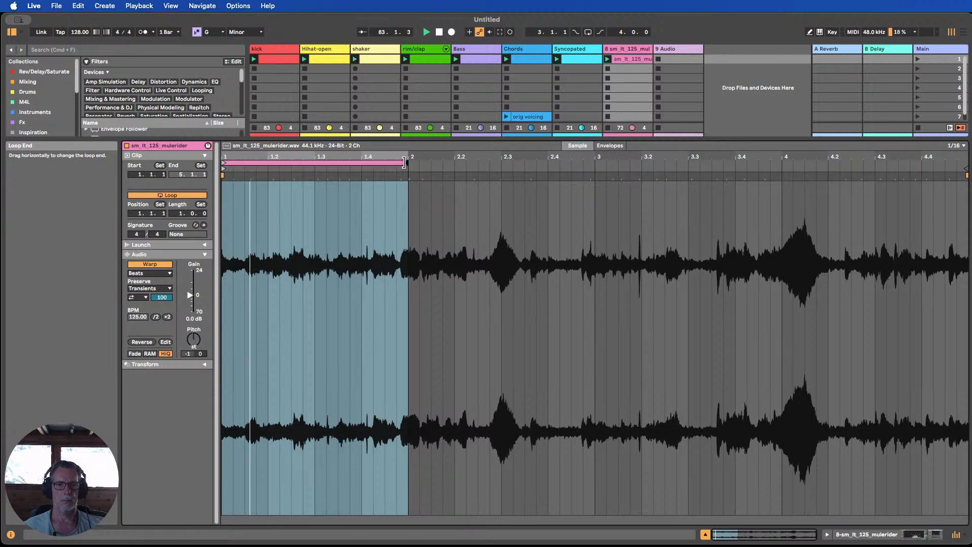
drag(404, 162, 362, 162)
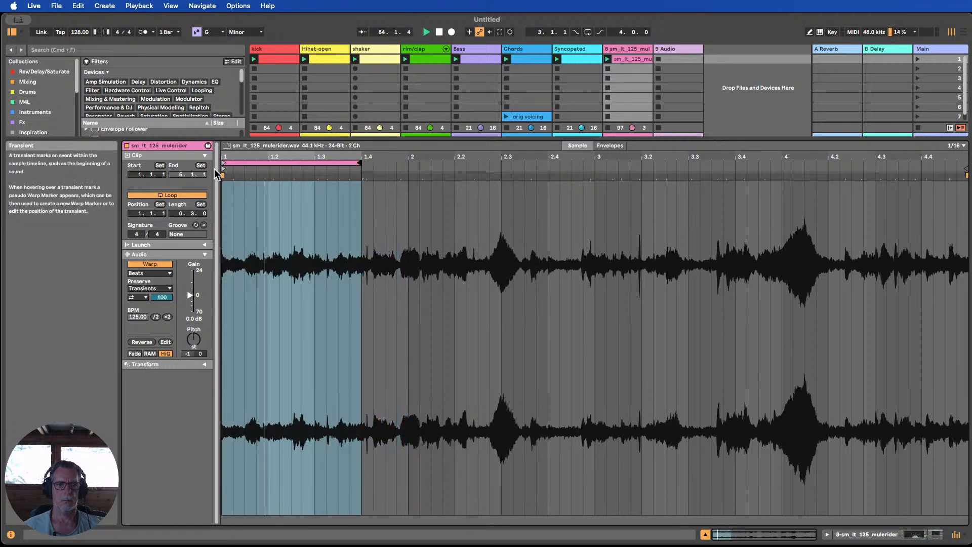
mouse_move(222, 167)
mouse_down()
mouse_move(318, 164)
mouse_move(208, 172)
mouse_up()
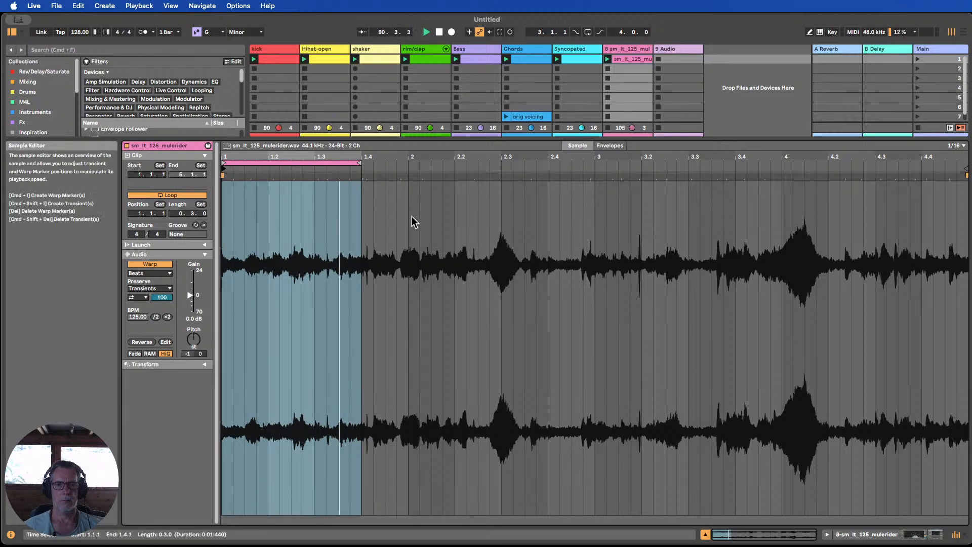
Close the clip view, solo the mulerider track briefly to hear the loop, and raise its volume to -9.0 dB in the full mix.
click(706, 535)
click(616, 505)
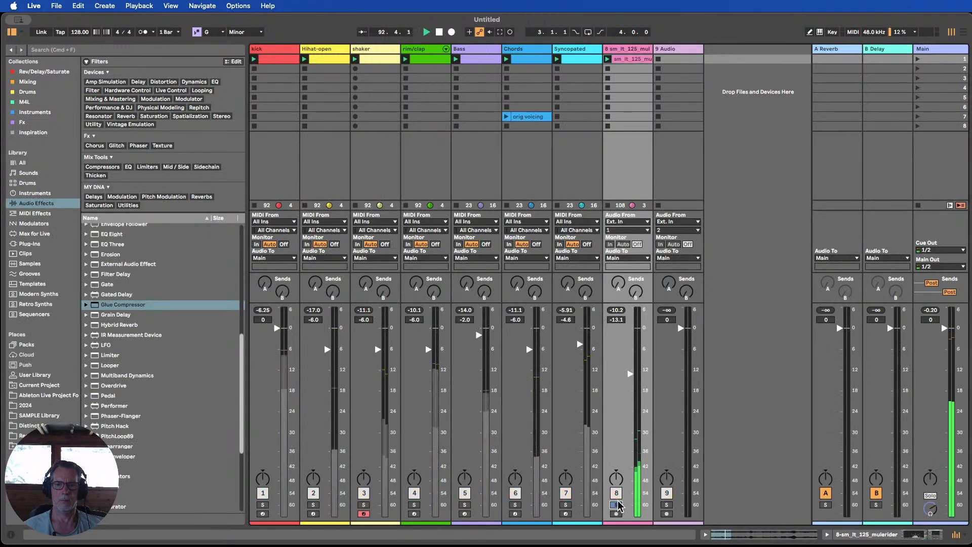
click(616, 505)
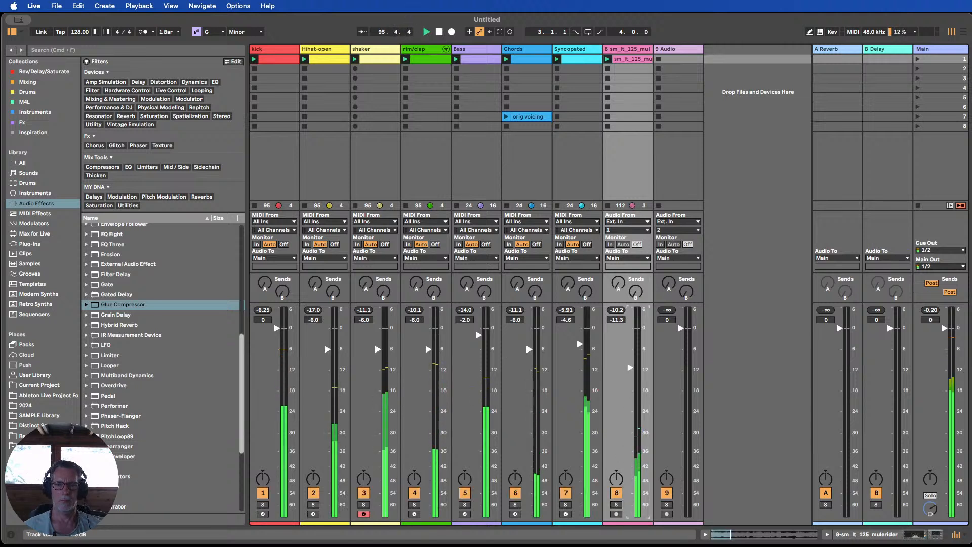
drag(630, 363, 630, 361)
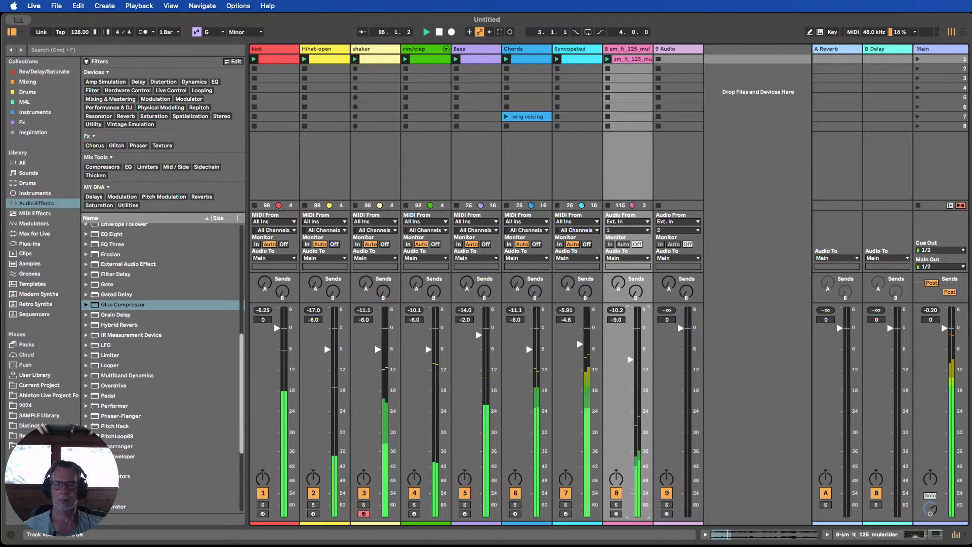
Check the mix briefly without the kick, and mute the Chords and Syncopated tracks.
click(263, 494)
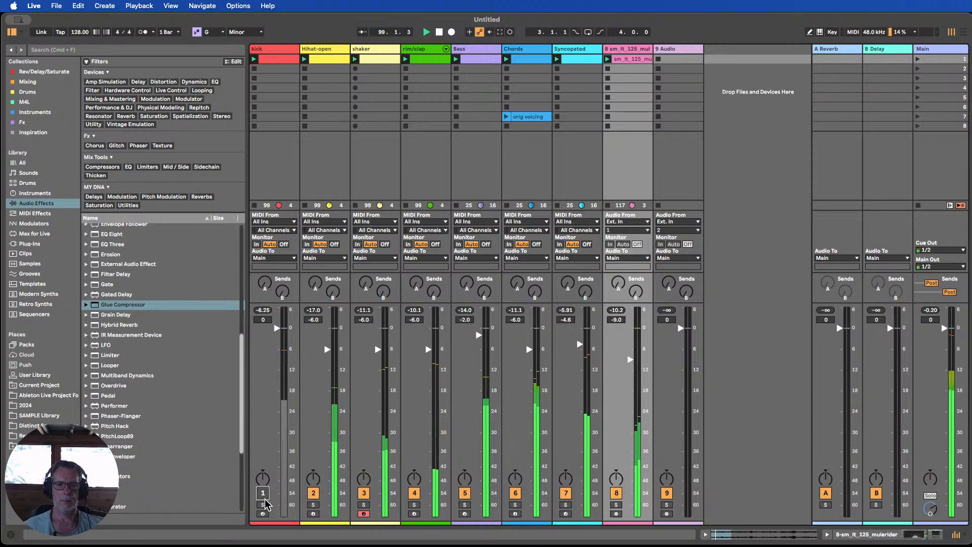
click(263, 493)
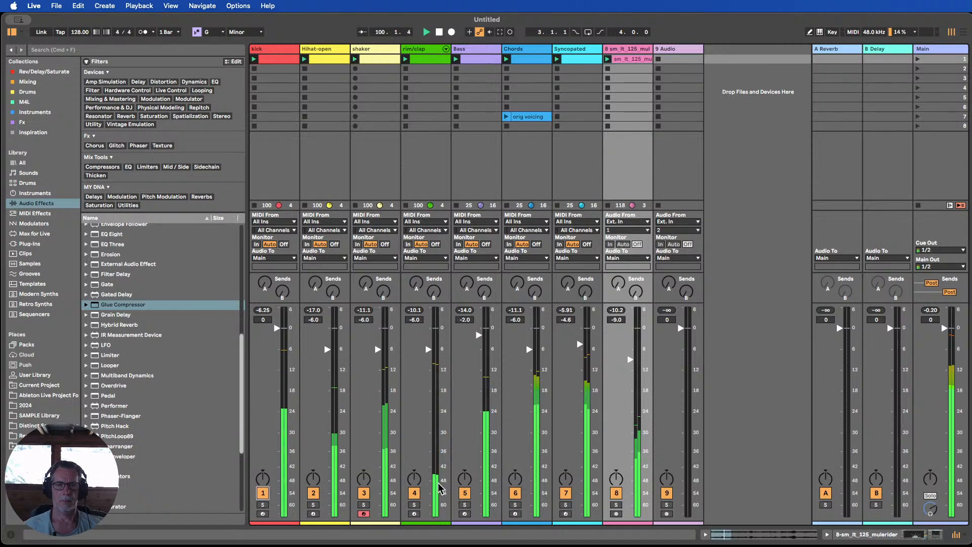
click(519, 494)
click(568, 495)
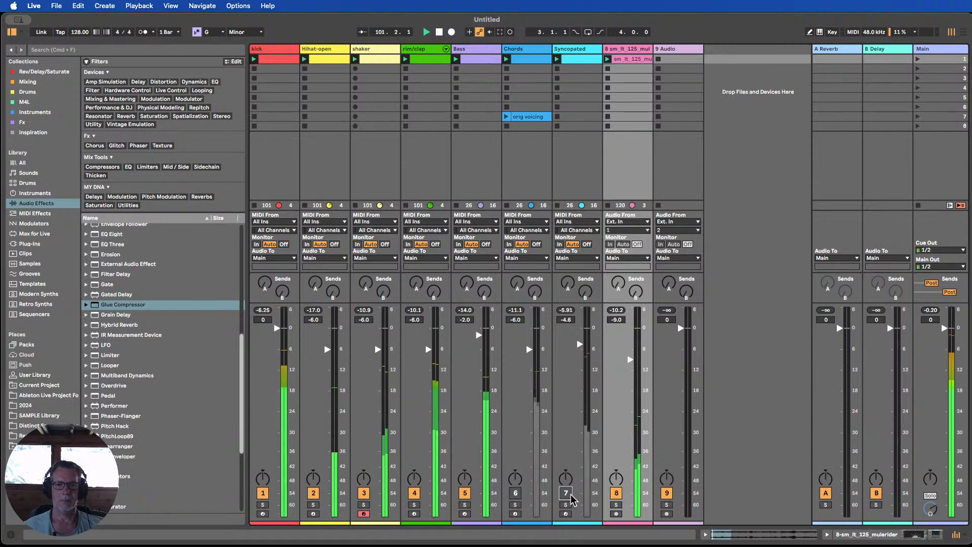
Duplicate the mulerider clip into the slot below and rename the two clips 1 and 2.
click(628, 57)
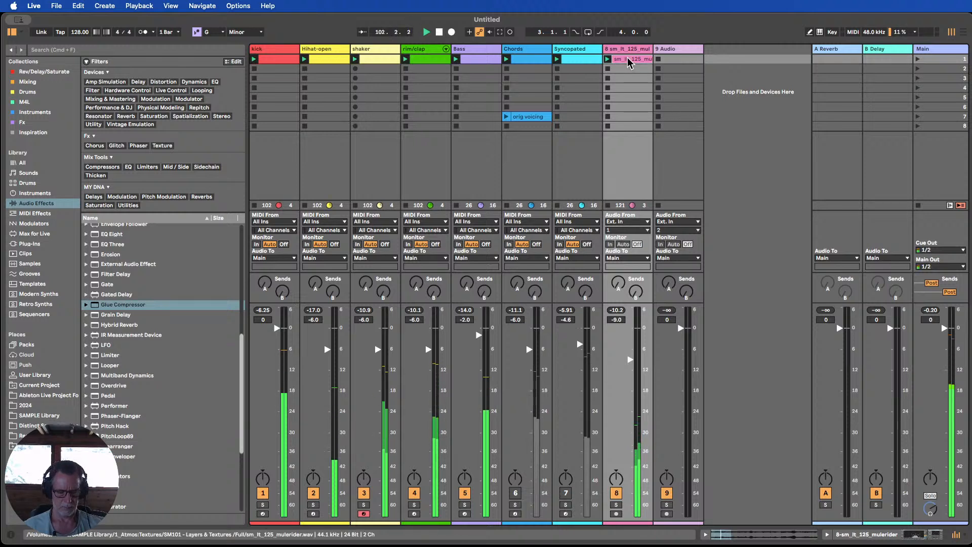
key(super+d)
click(626, 58)
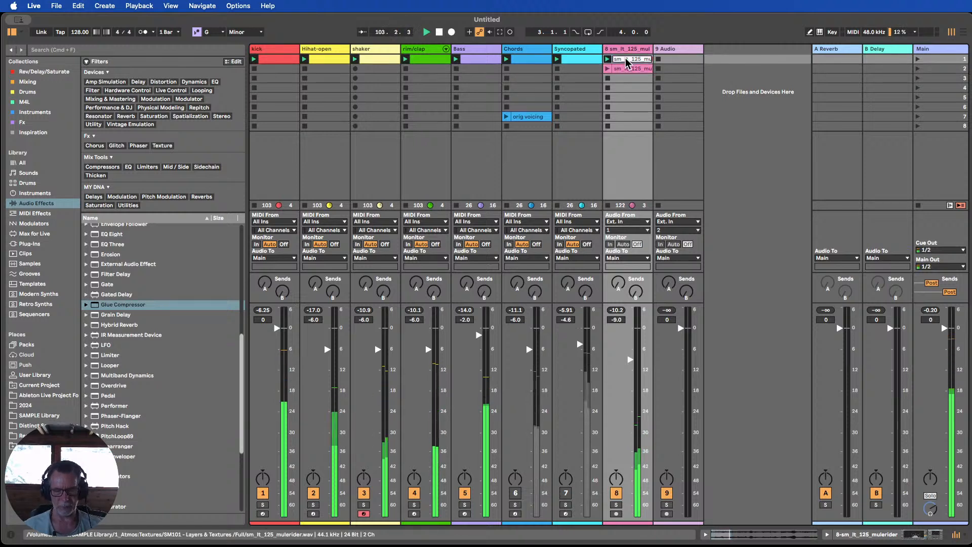
text(1)
key(Return)
click(630, 76)
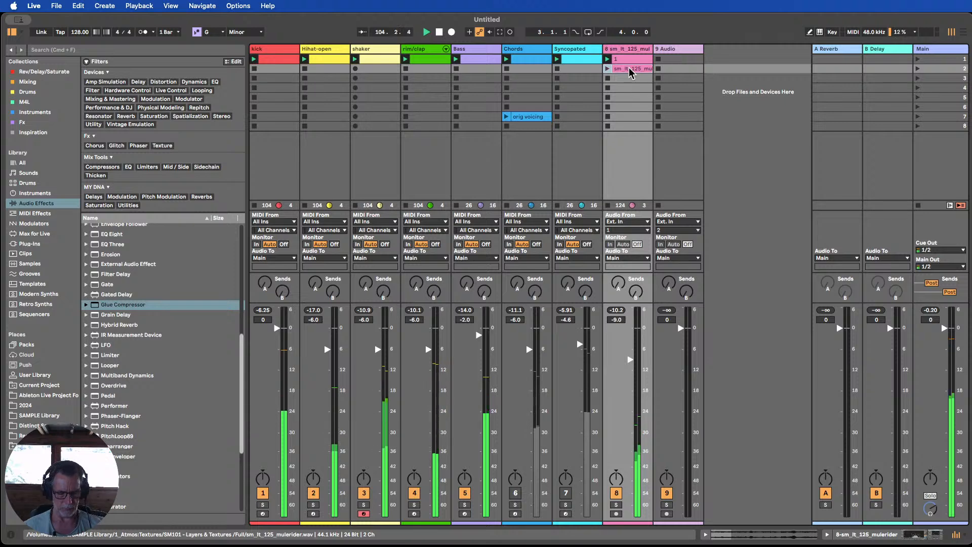
text(2)
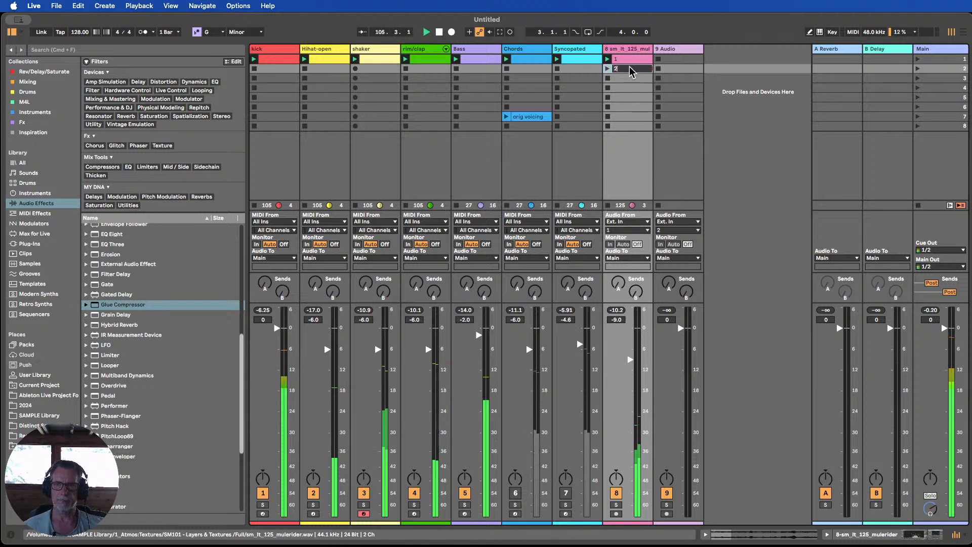
key(Return)
Open clip 2 and set its loop to start at 3.3.1 with a length of 1.0.0.
double_click(628, 68)
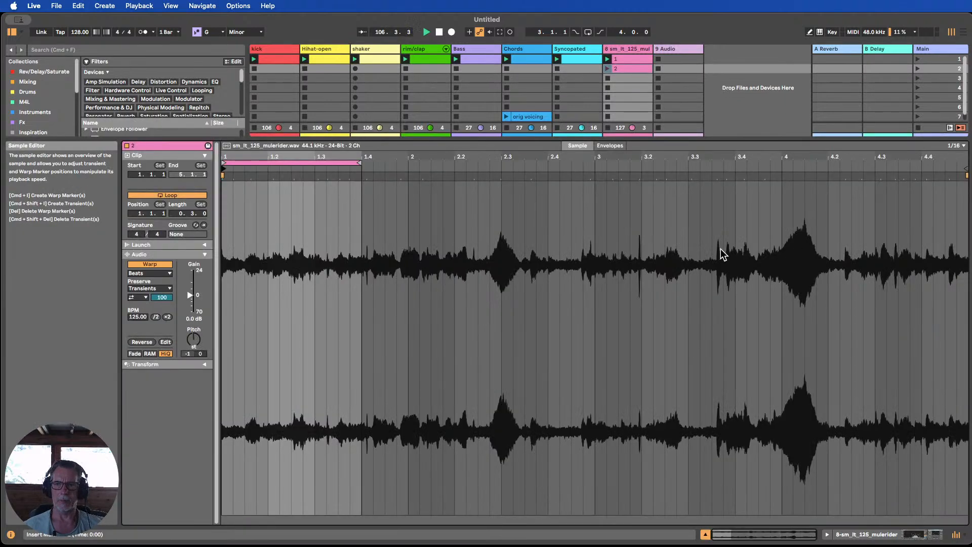
drag(320, 163, 870, 161)
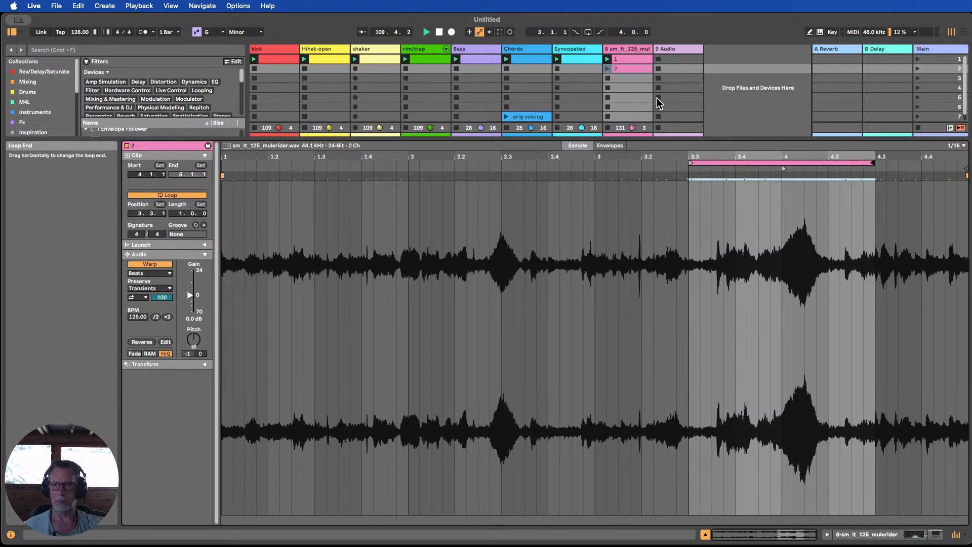
Play mulerider clip 2 and set its Beats warping to preserve 1/16 divisions.
click(607, 69)
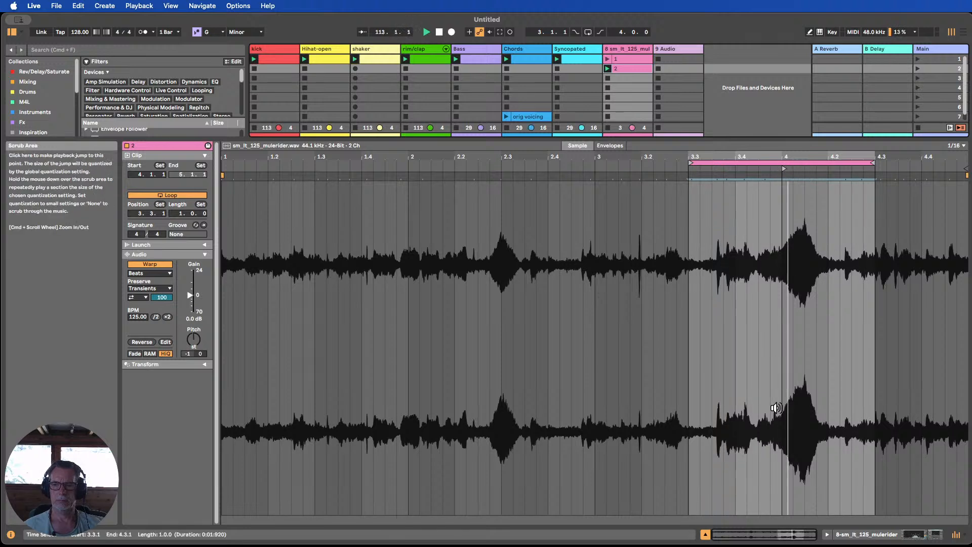
click(155, 288)
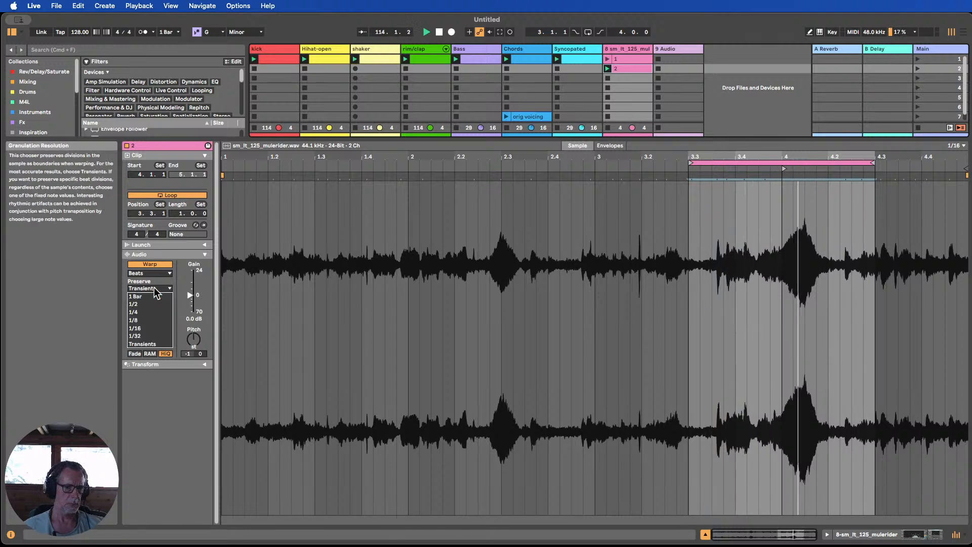
click(152, 295)
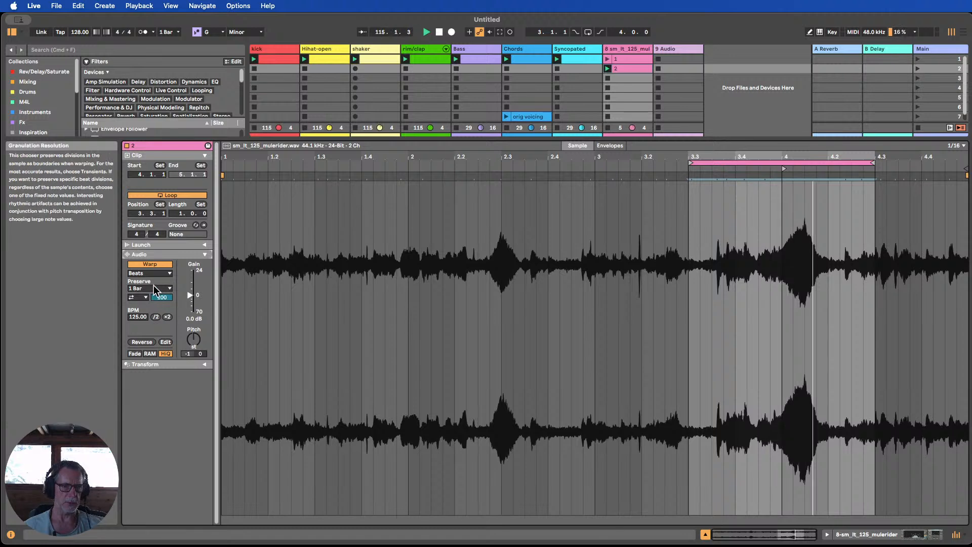
click(153, 289)
click(150, 328)
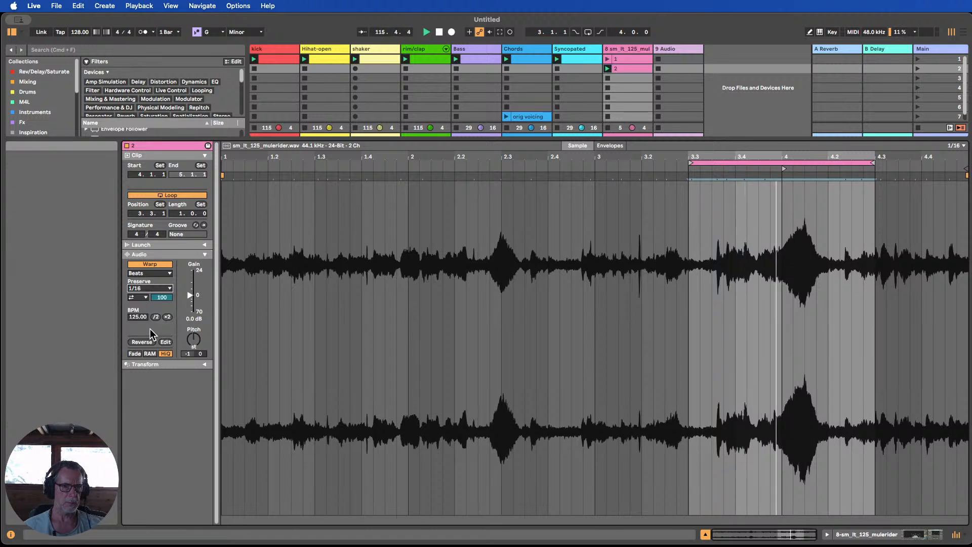
Turn off the transient loop mode of clip 2 and set its transient envelope to 70.
click(140, 298)
click(139, 306)
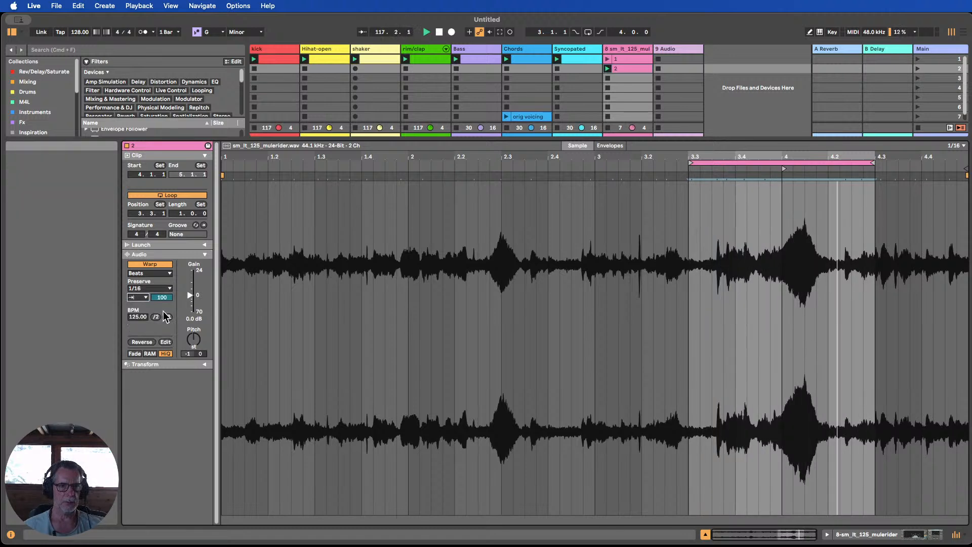
mouse_move(169, 297)
mouse_down()
mouse_move(169, 347)
mouse_move(169, 313)
mouse_up()
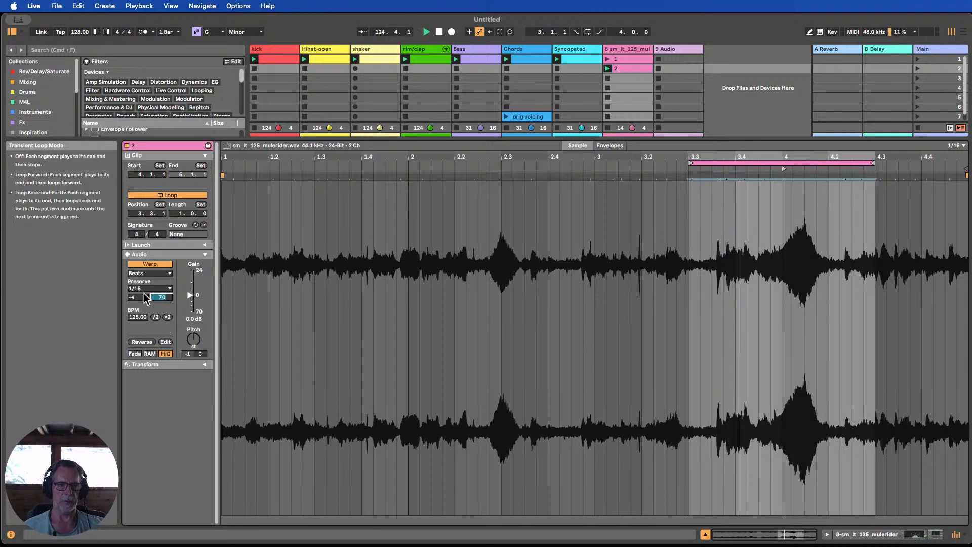
Close the clip view and unmute the Chords and Syncopated tracks to hear the full mix.
click(706, 535)
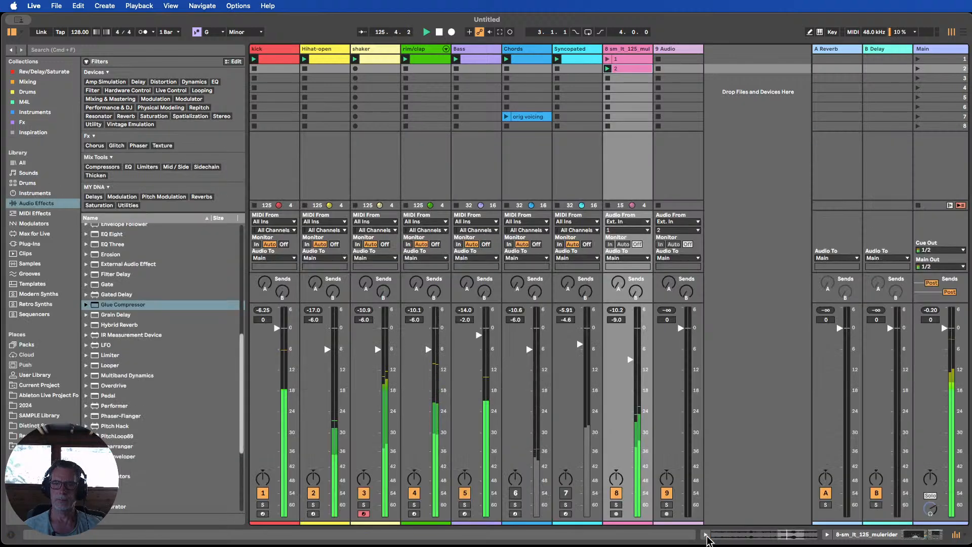
click(515, 493)
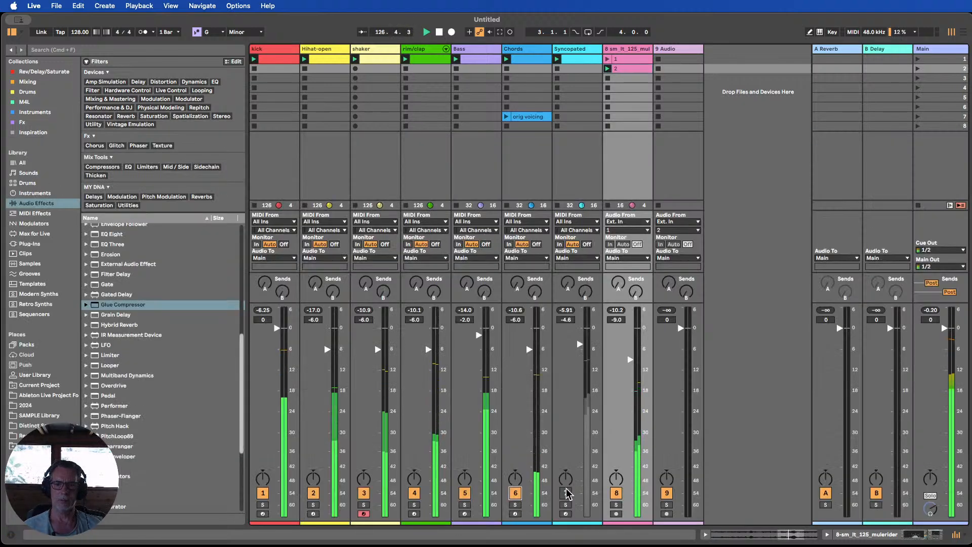
click(566, 493)
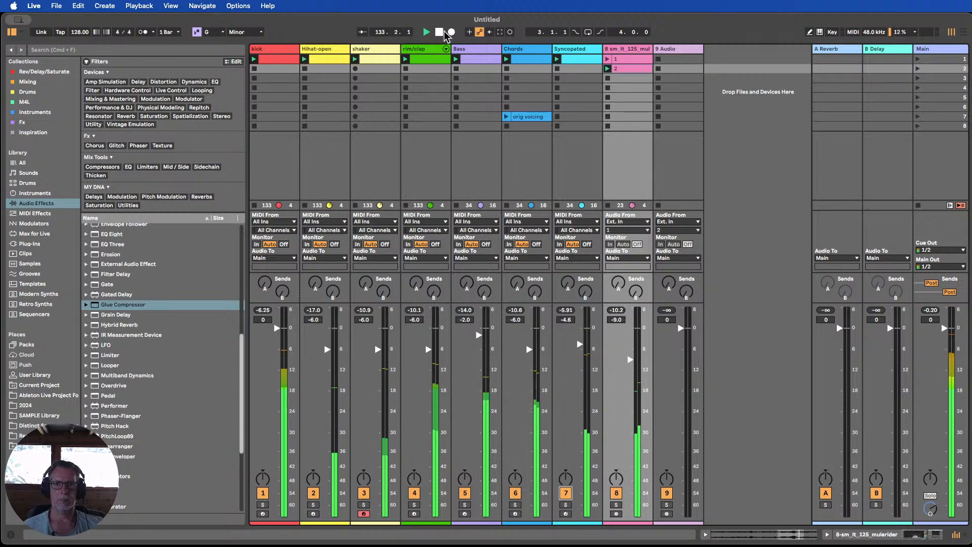
Stop playback, duplicate the Syncopated track, and place the copy ahead of the original.
click(571, 49)
double_click(571, 49)
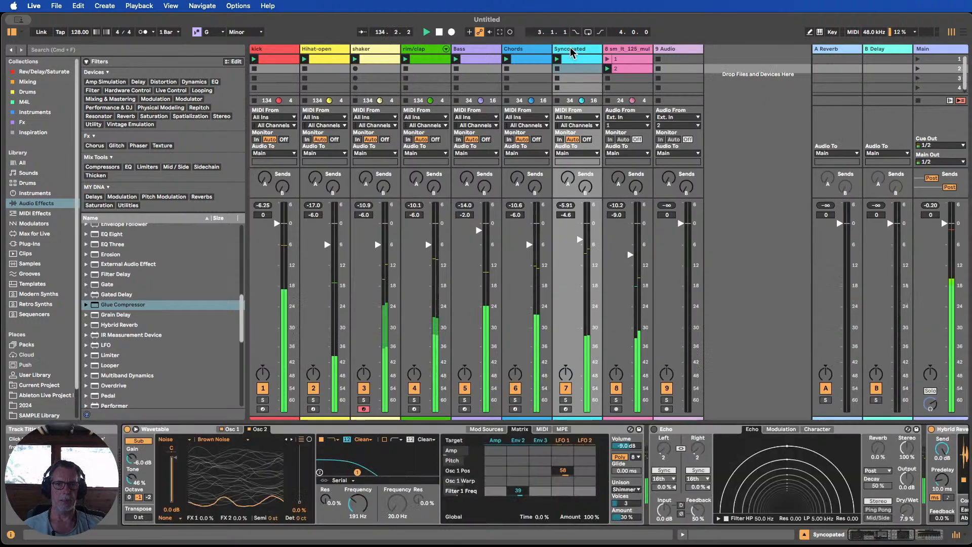
click(440, 33)
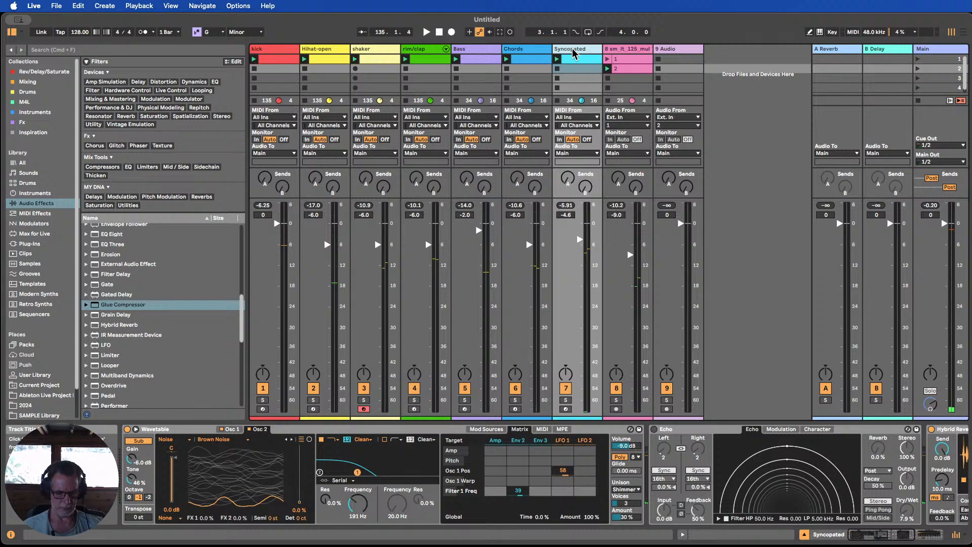
key(super+d)
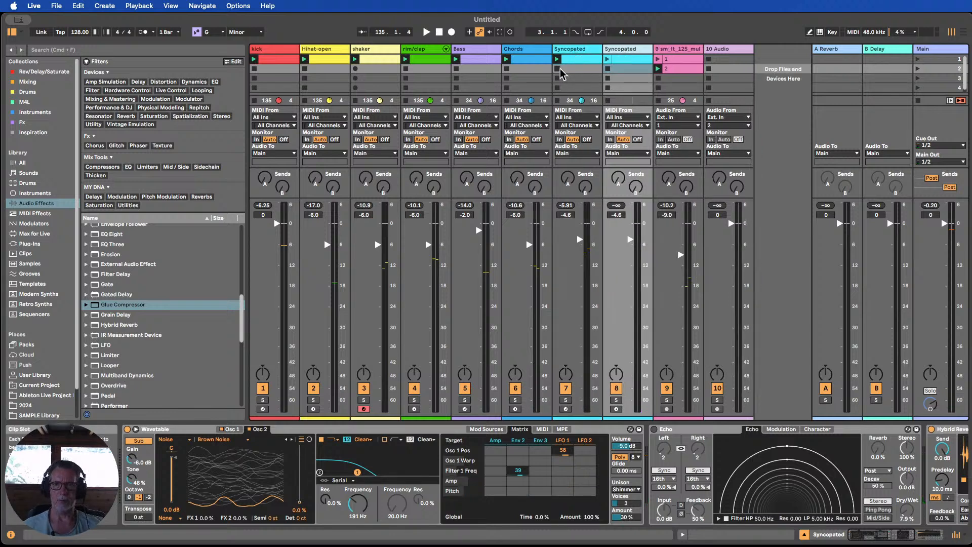
click(557, 57)
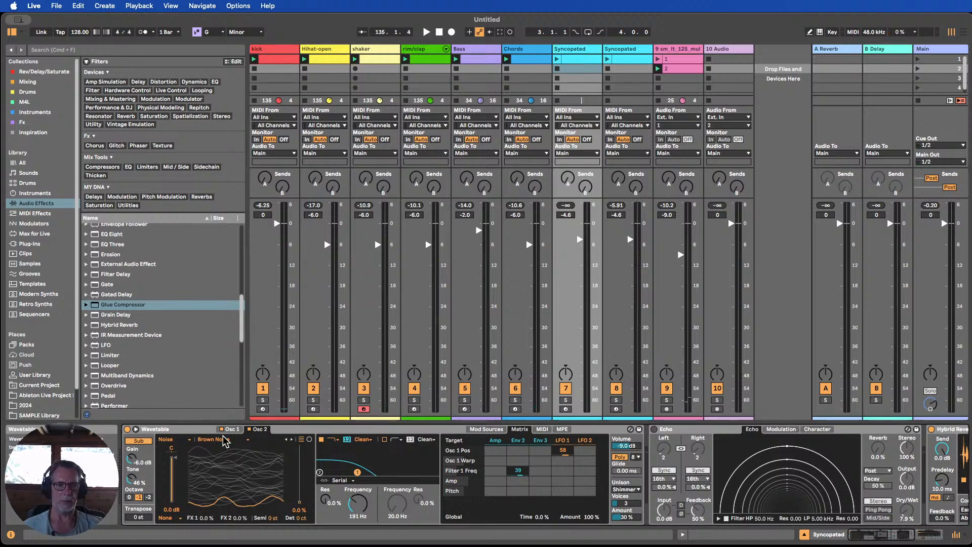
Replace the Wavetable instrument on the copied Syncopated track with Analog, keeping the Echo and Hybrid Reverb effects.
click(185, 431)
key(Delete)
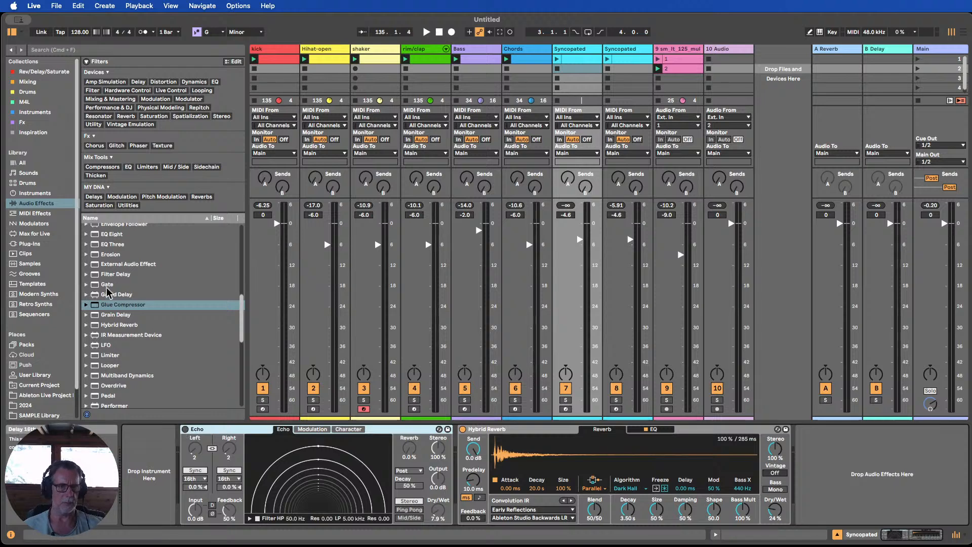
scroll(108, 291, up, 10)
scroll(116, 266, down, 15)
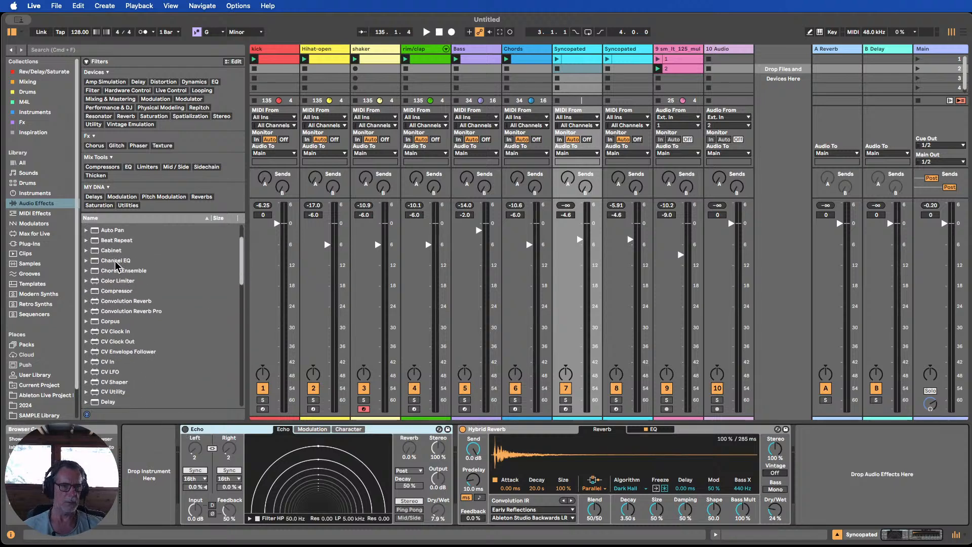
scroll(120, 271, down, 10)
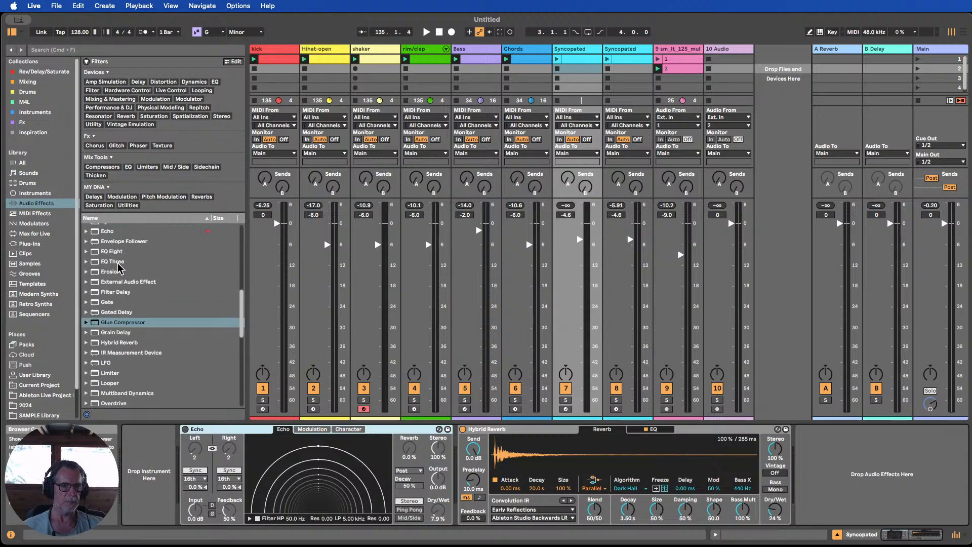
scroll(140, 277, up, 12)
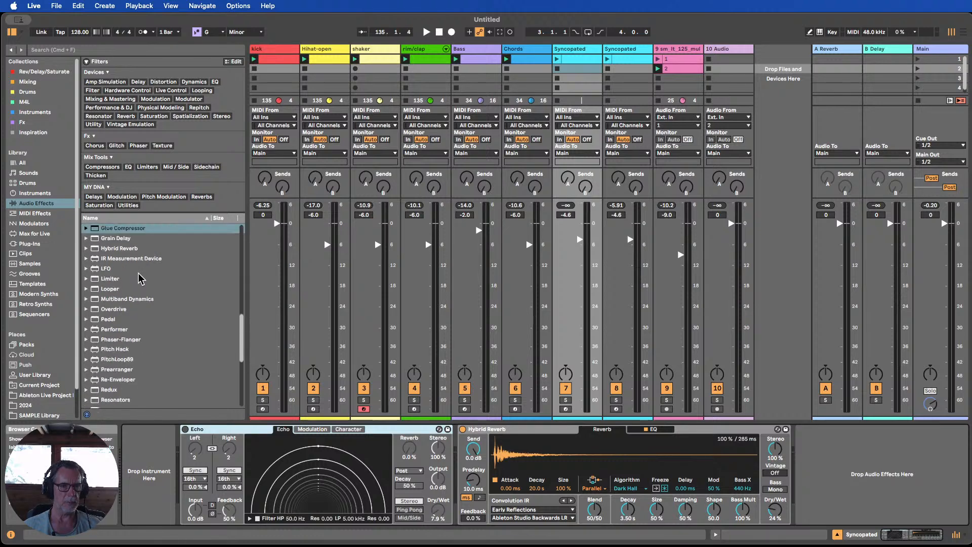
click(35, 193)
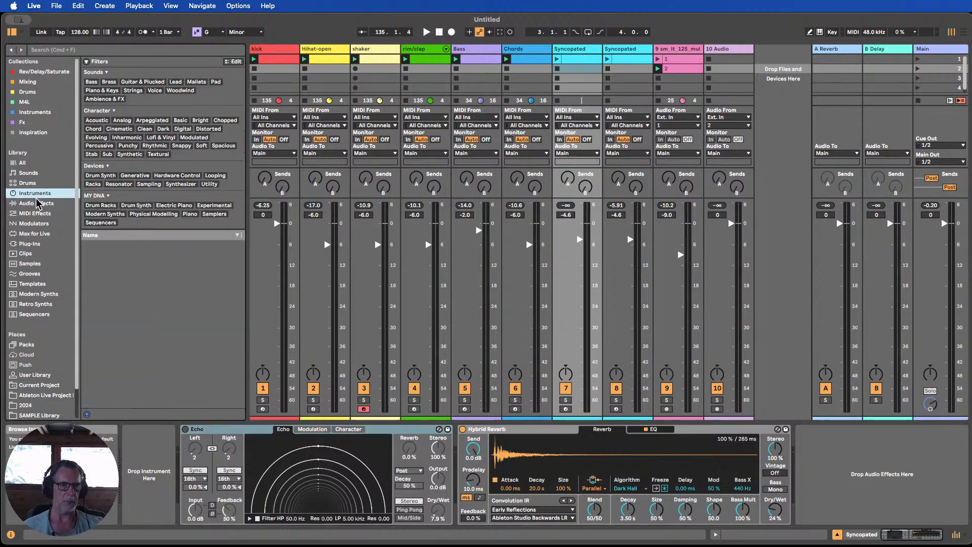
scroll(121, 280, up, 3)
scroll(120, 277, down, 5)
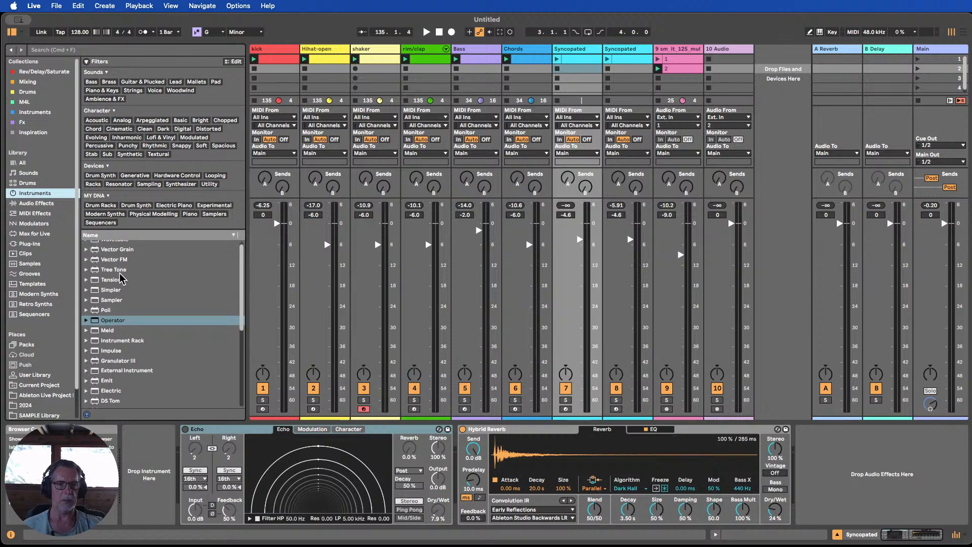
drag(110, 402, 148, 473)
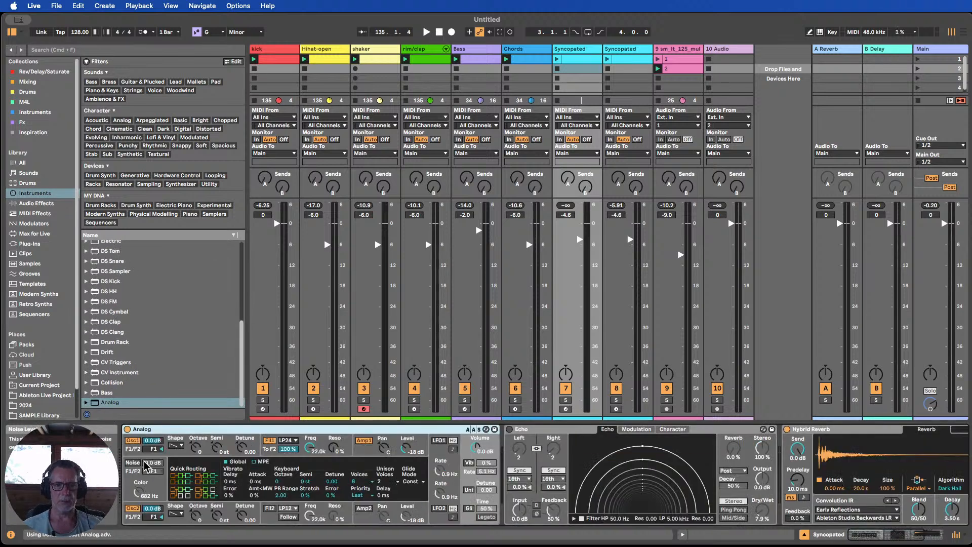
Play the copied Syncopated clip and give Analog zero Amp 1 sustain, about 171 ms decay, and a sine wave on Osc 1.
click(556, 60)
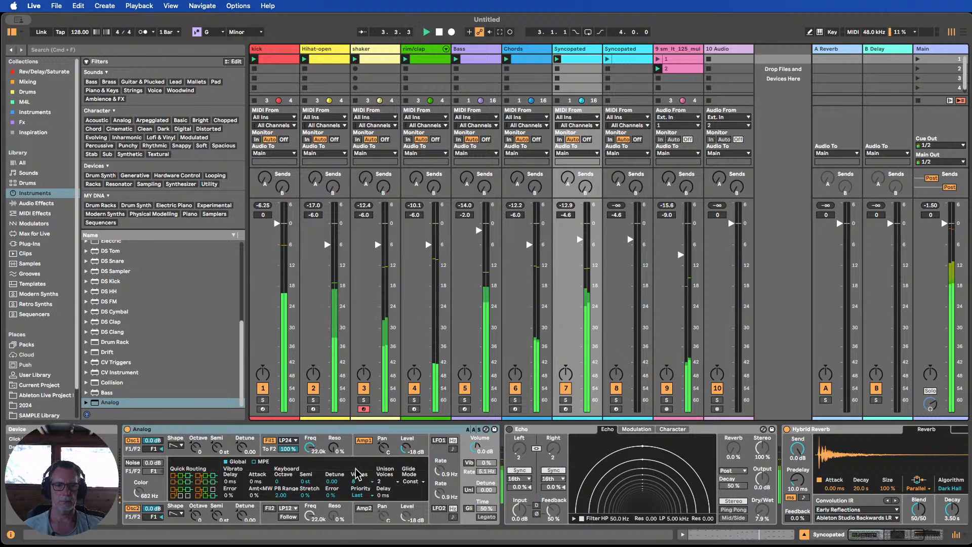
click(368, 452)
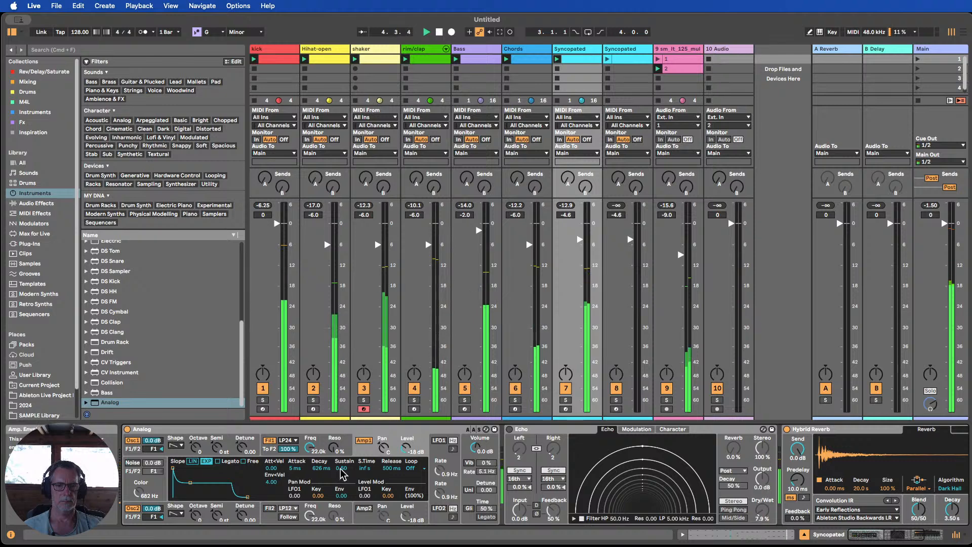
drag(342, 469, 320, 509)
drag(321, 468, 321, 462)
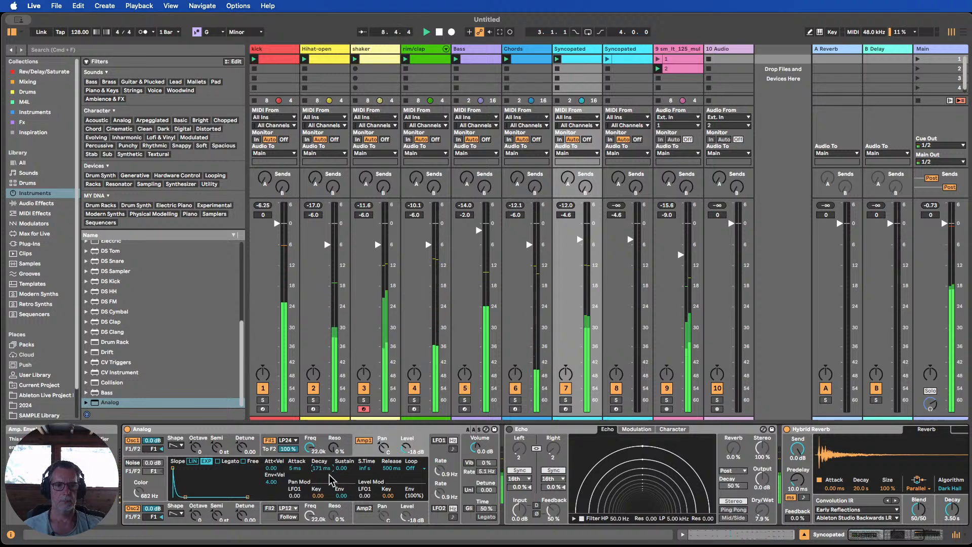
click(176, 445)
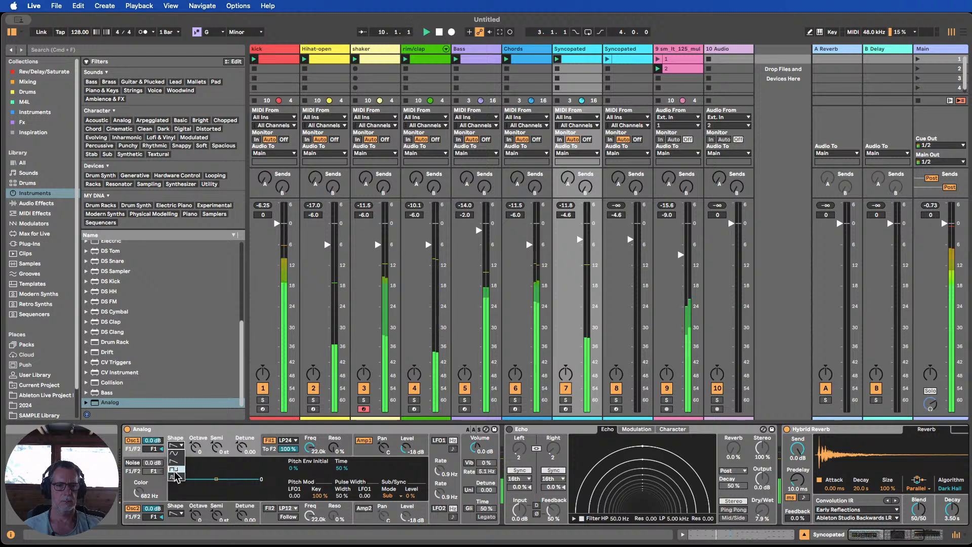
click(174, 453)
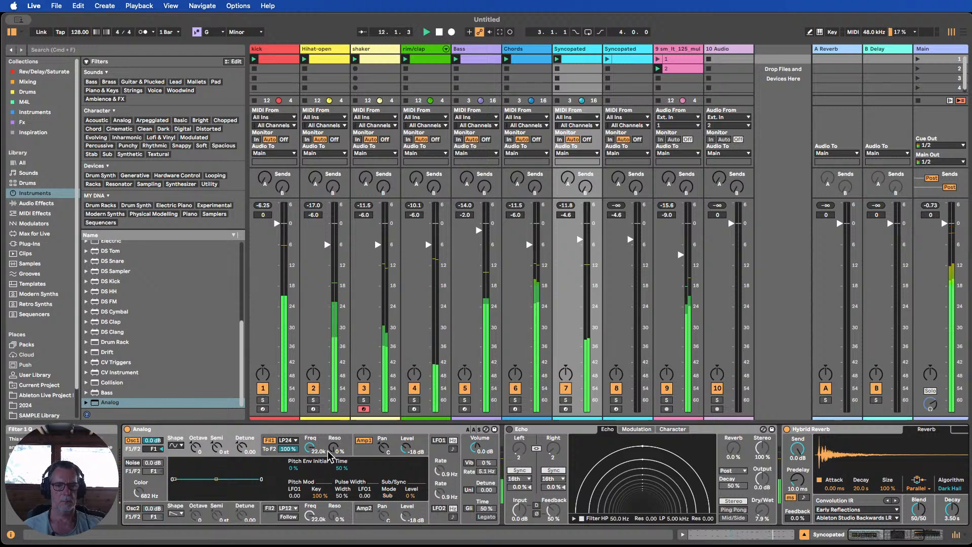
Enable Analog's unison with a detune of 11.72 and set Filter 1 to about 750 Hz with 49% resonance.
drag(329, 455, 333, 446)
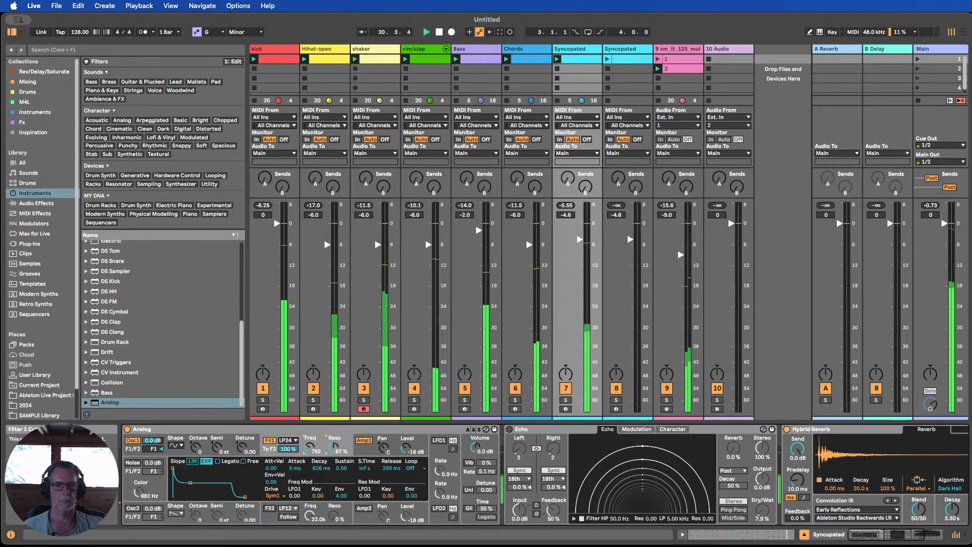
click(470, 491)
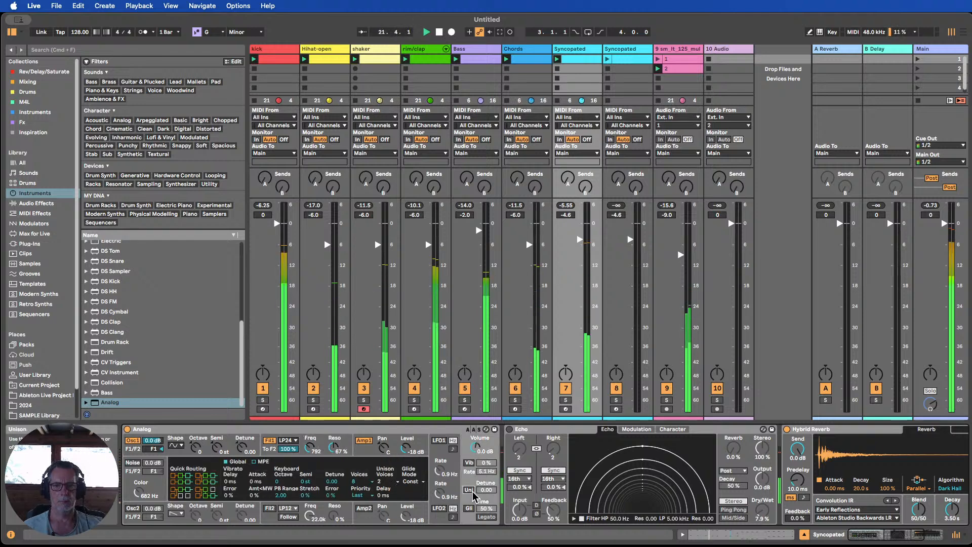
drag(481, 493, 481, 469)
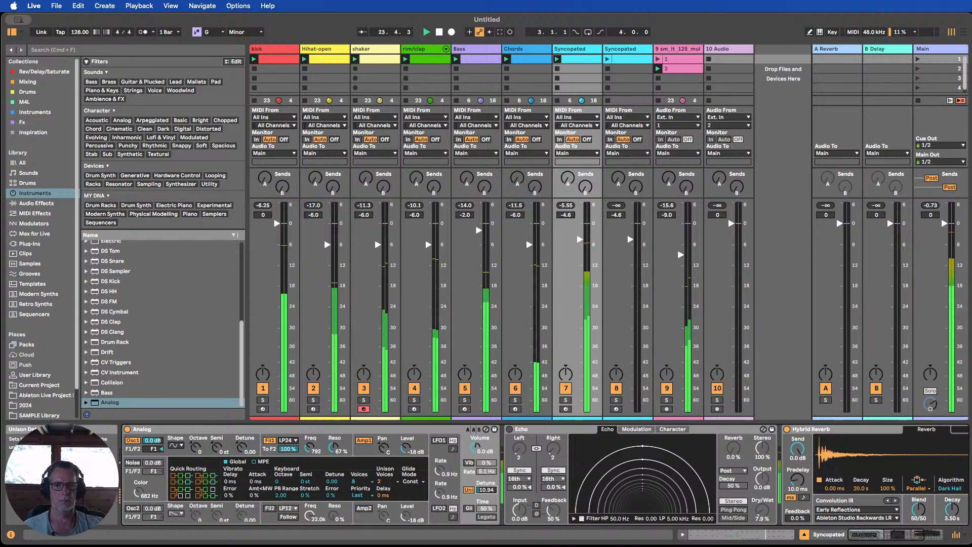
drag(333, 449, 308, 451)
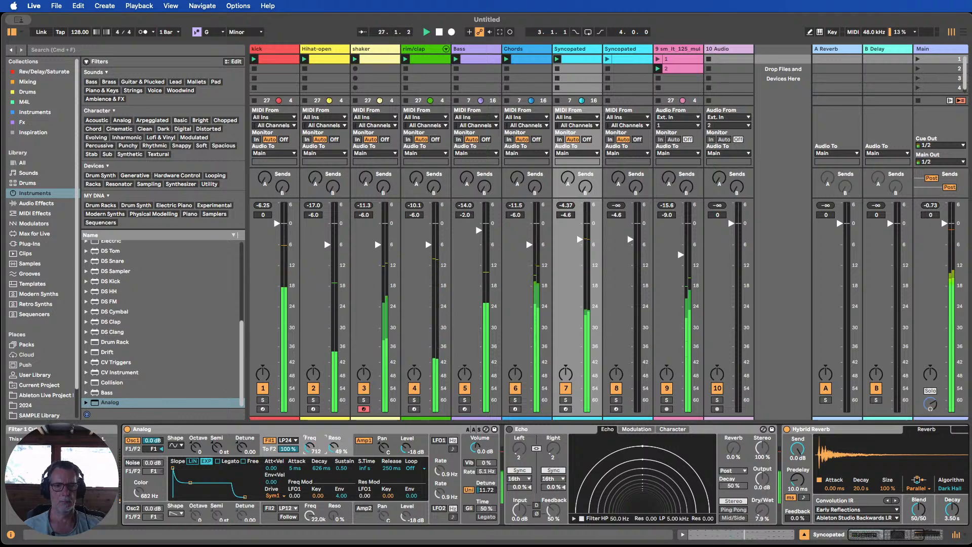
Try adding Analog's second oscillator and its noise generator to the sound.
click(133, 511)
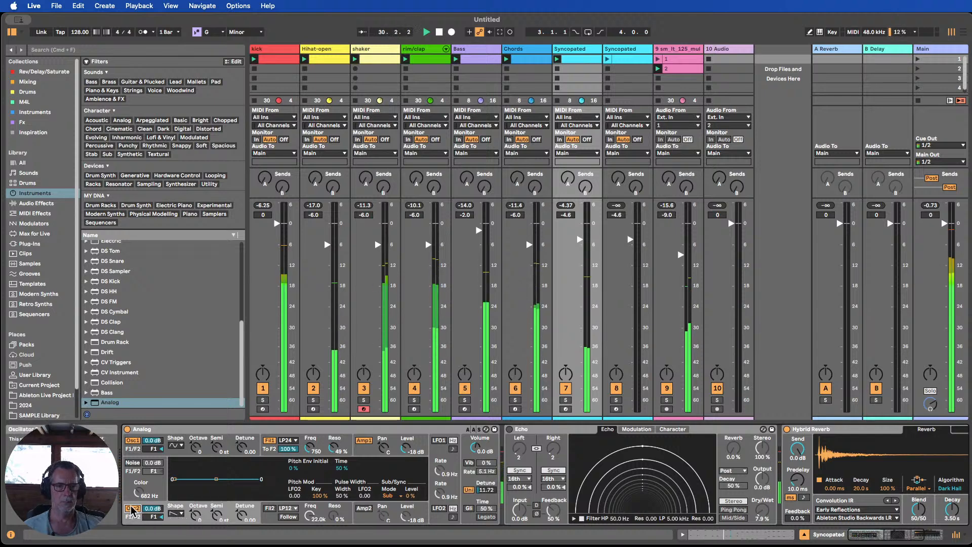
click(132, 462)
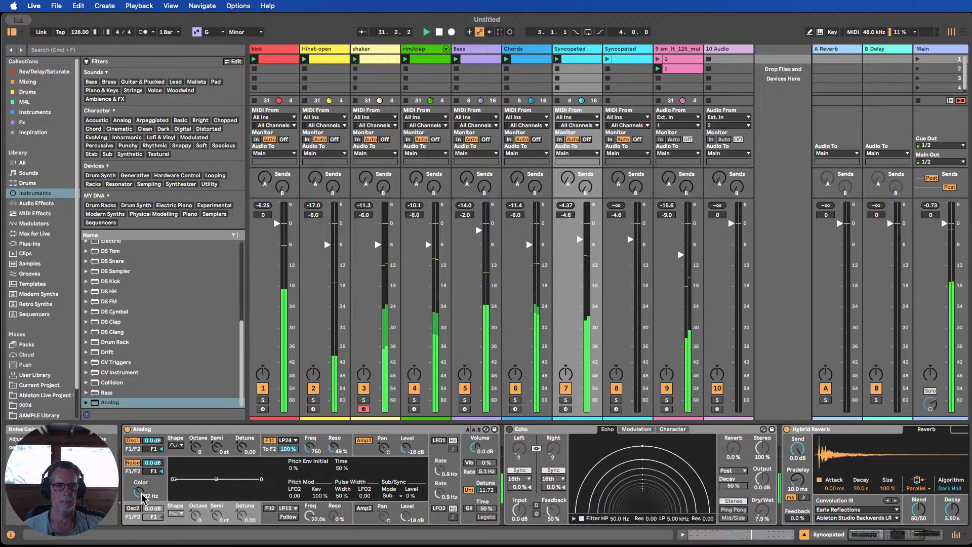
click(135, 462)
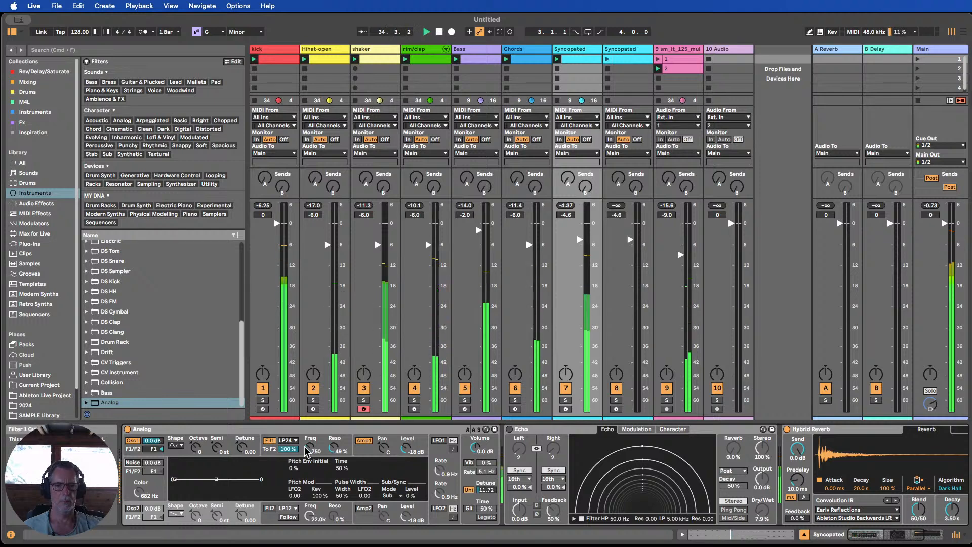
Set Analog's Filter 1 frequency to about 1.0 kHz, mute Chords, and raise the copied Syncopated track to -4.0 dB.
mouse_move(306, 449)
mouse_down()
mouse_move(307, 431)
mouse_move(307, 454)
mouse_up()
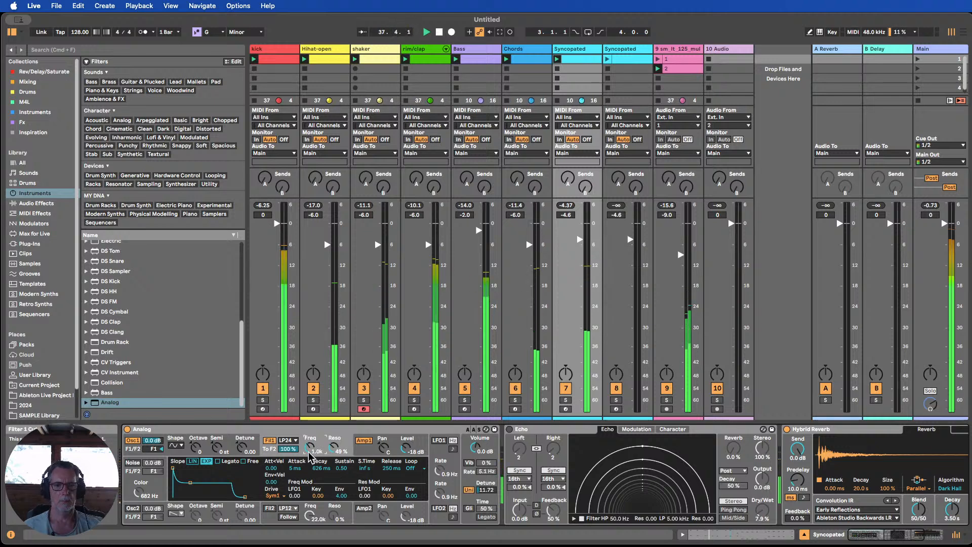
click(516, 389)
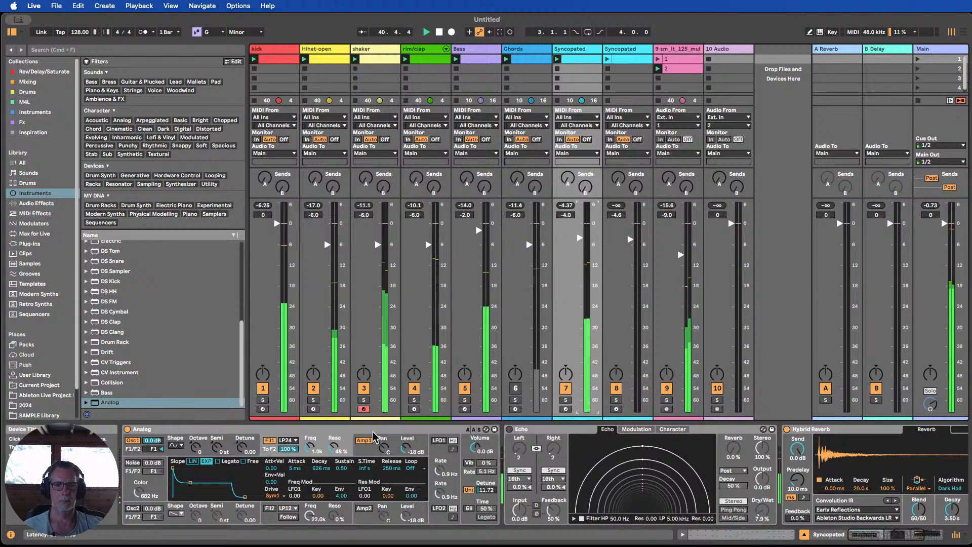
click(470, 490)
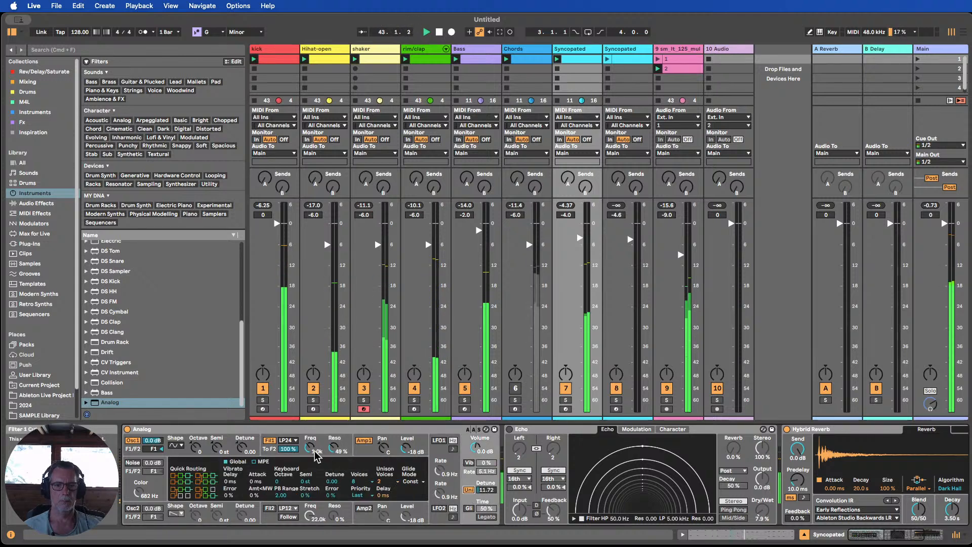
Set Analog's Filter 1 frequency to about 1.3 kHz and enable Osc 2 at -5.0 dB with a sawtooth wave.
drag(310, 447, 311, 442)
click(132, 508)
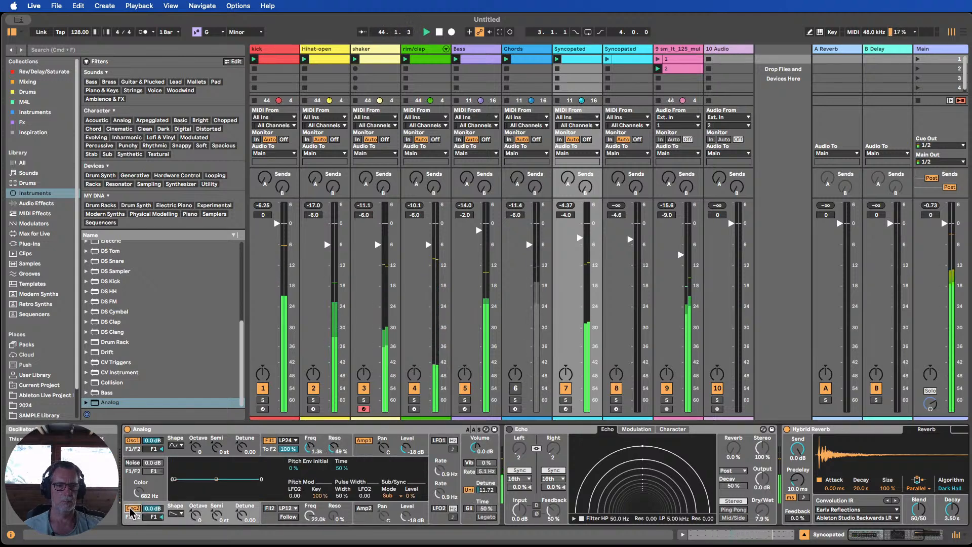
drag(156, 509, 156, 518)
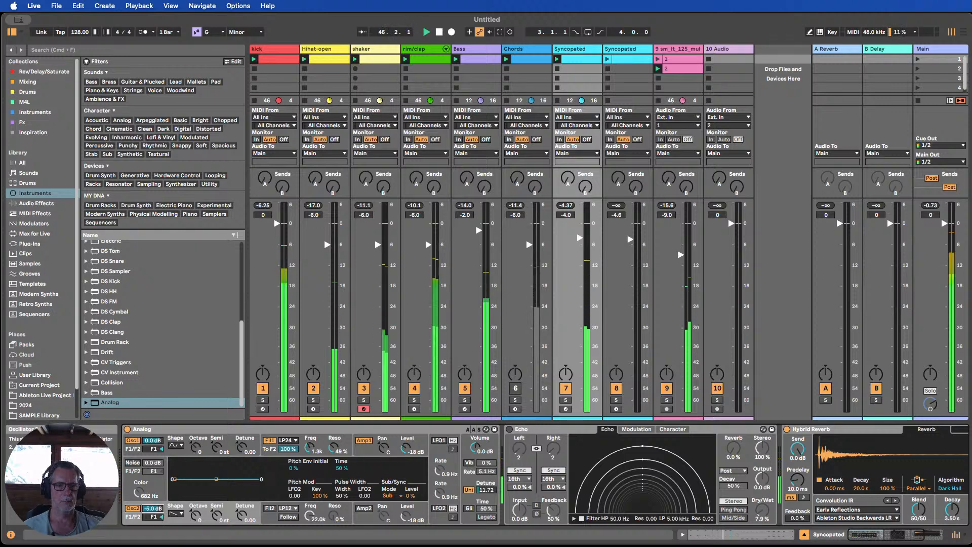
click(176, 513)
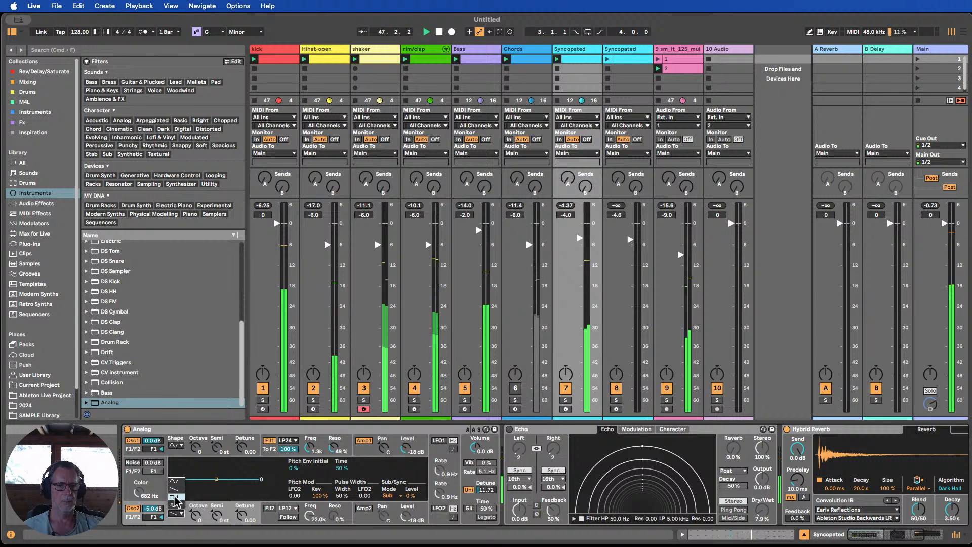
click(175, 497)
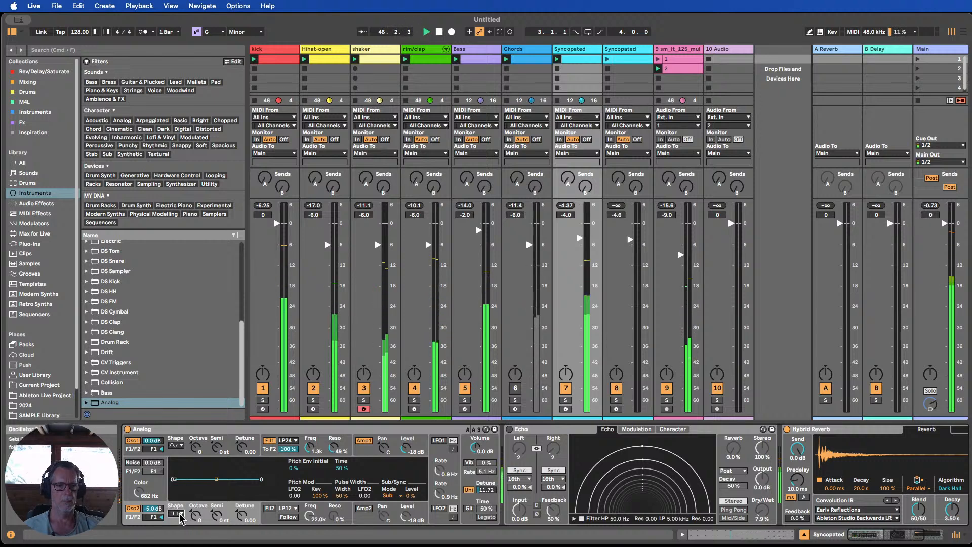
click(180, 516)
click(176, 491)
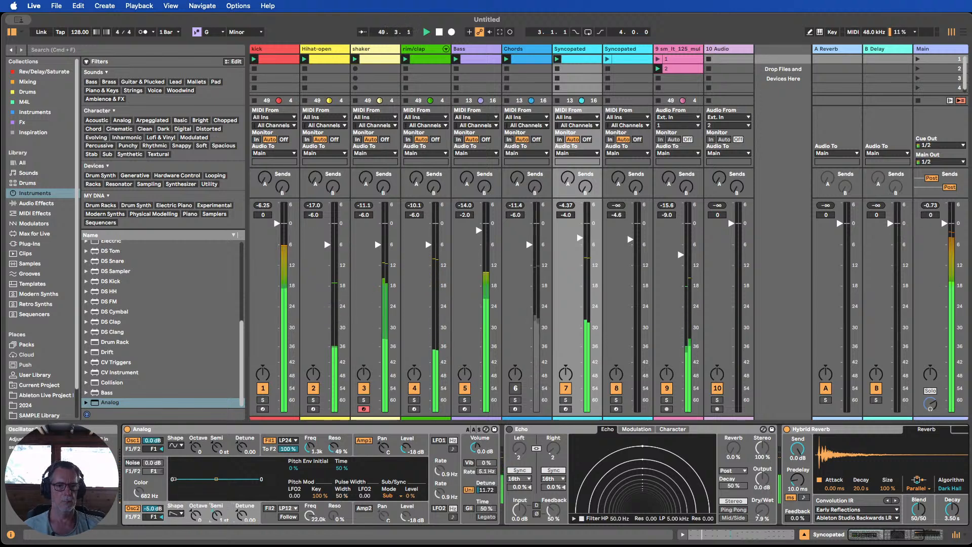
Detune Analog's Osc 2 to 0.09 and Osc 1 to -0.13, keeping Osc 2's semitone offset at its default.
mouse_move(216, 515)
mouse_down()
mouse_move(217, 491)
mouse_move(216, 537)
mouse_move(217, 516)
mouse_up()
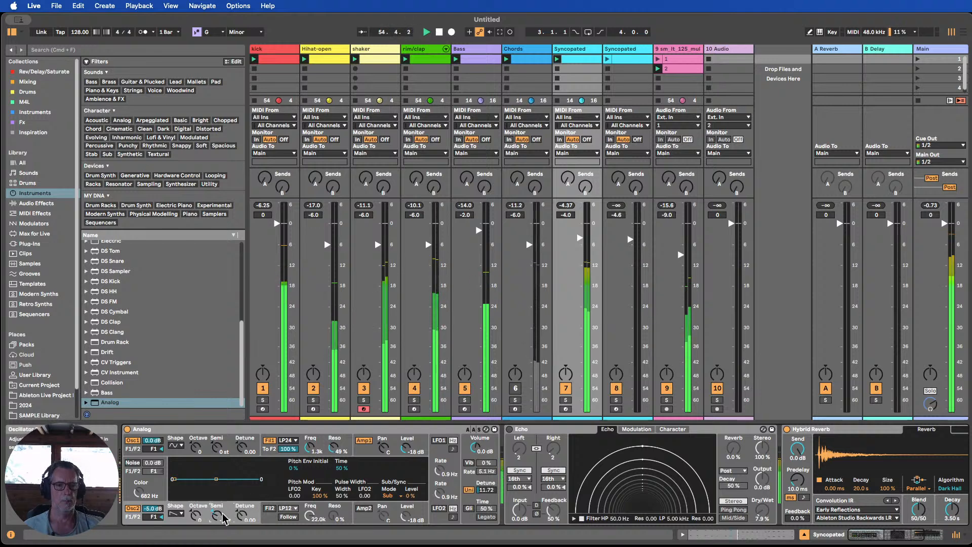
drag(217, 516, 242, 510)
double_click(215, 517)
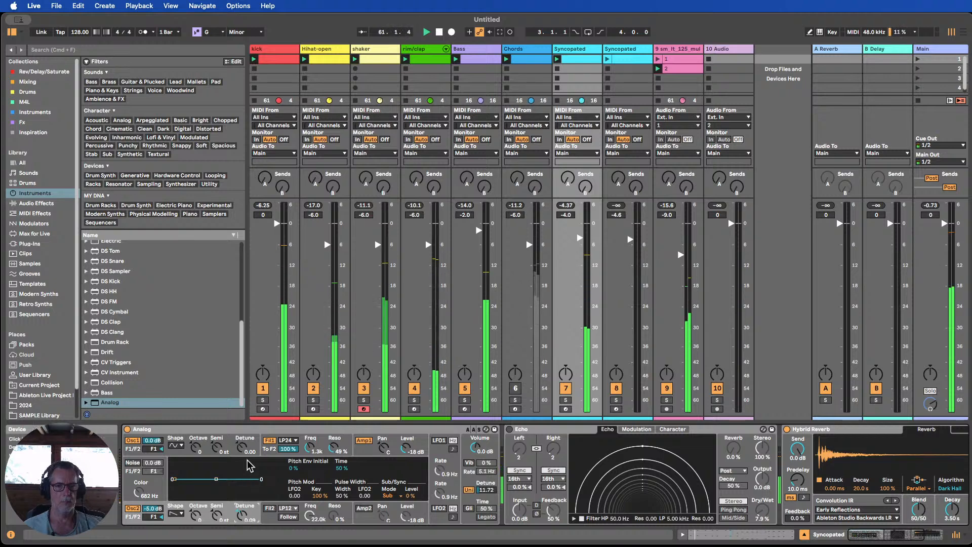
drag(243, 447, 243, 454)
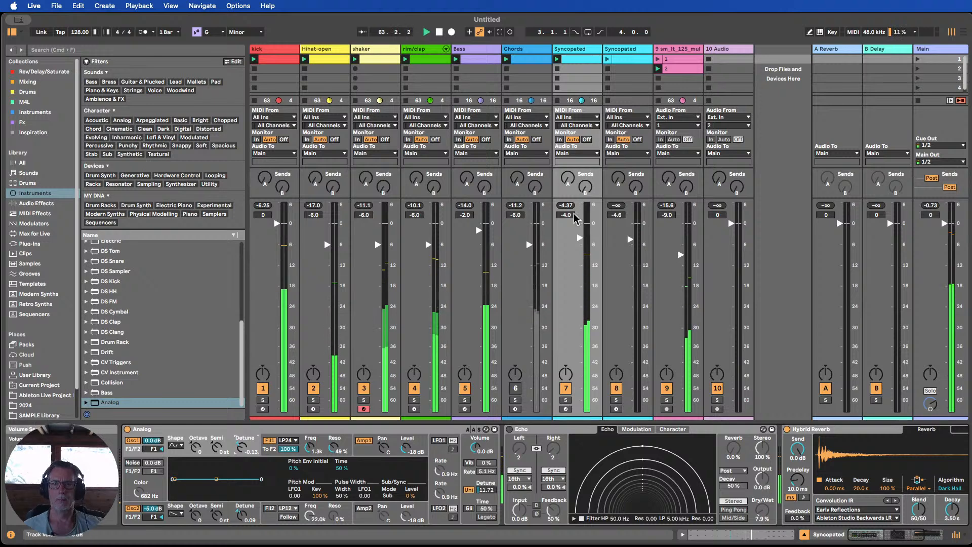
Raise the copied Syncopated track to -1.2 dB and collapse its Echo device.
double_click(579, 237)
drag(580, 236, 580, 227)
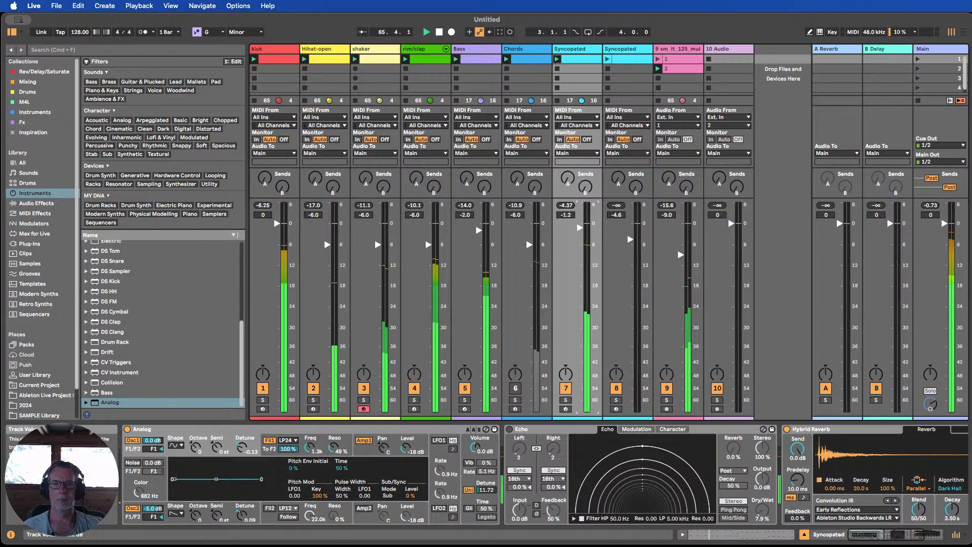
double_click(540, 430)
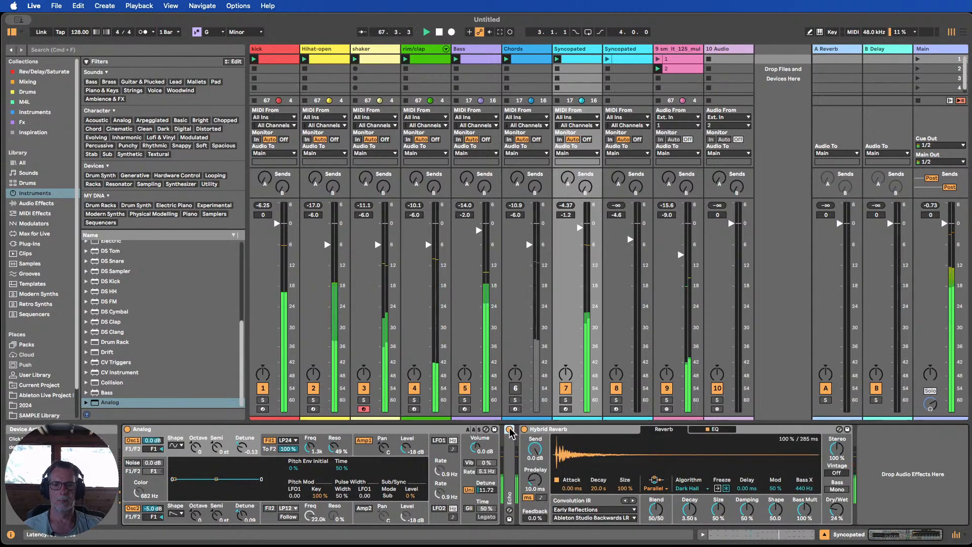
click(543, 430)
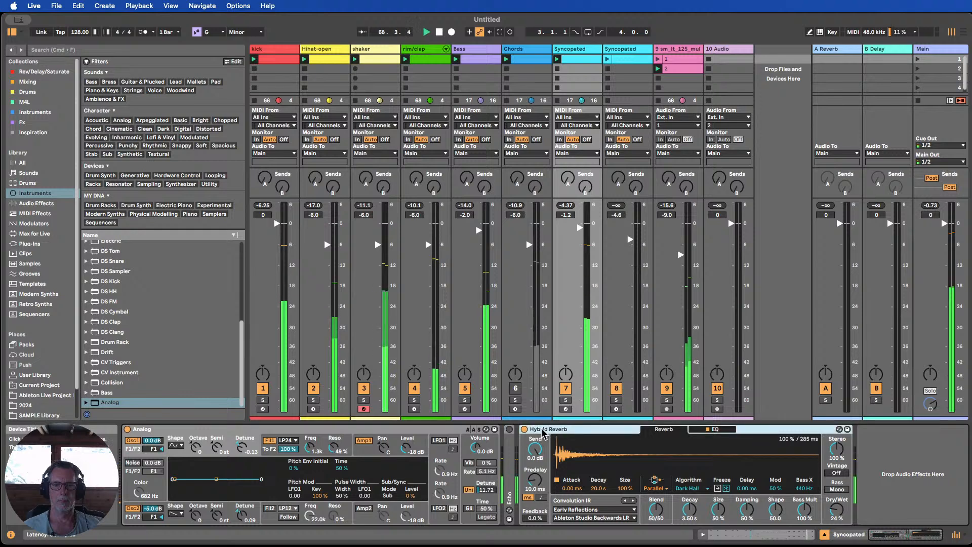
Set the drive of Analog's Filter 1 to Asym2.
click(318, 446)
click(283, 499)
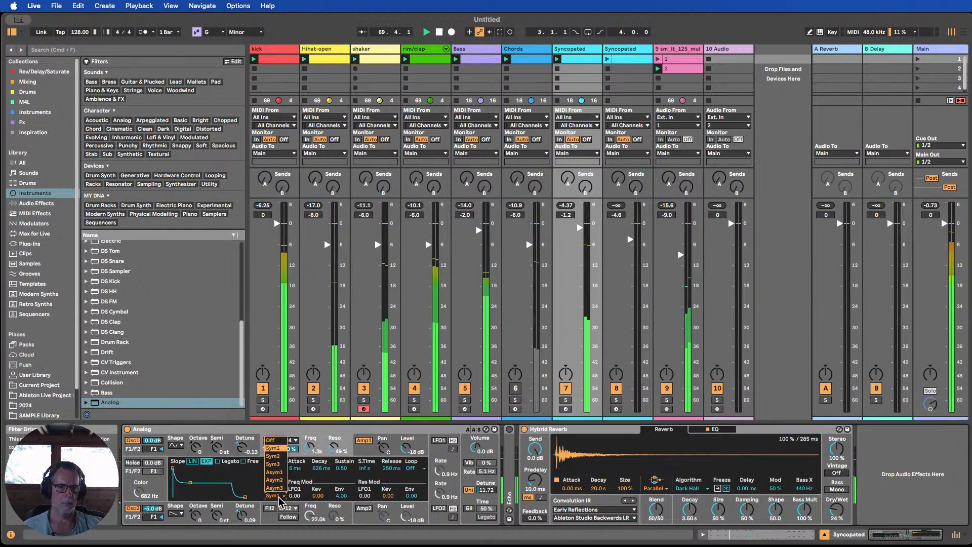
click(276, 489)
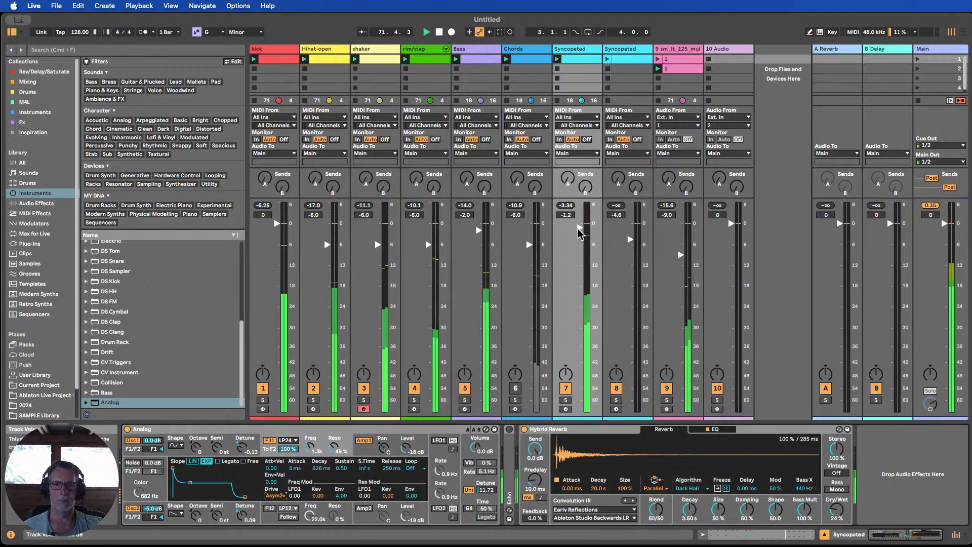
Lower the copied Syncopated track to -3.0 dB, mute the texture sample track, and unmute Chords.
drag(590, 226, 590, 229)
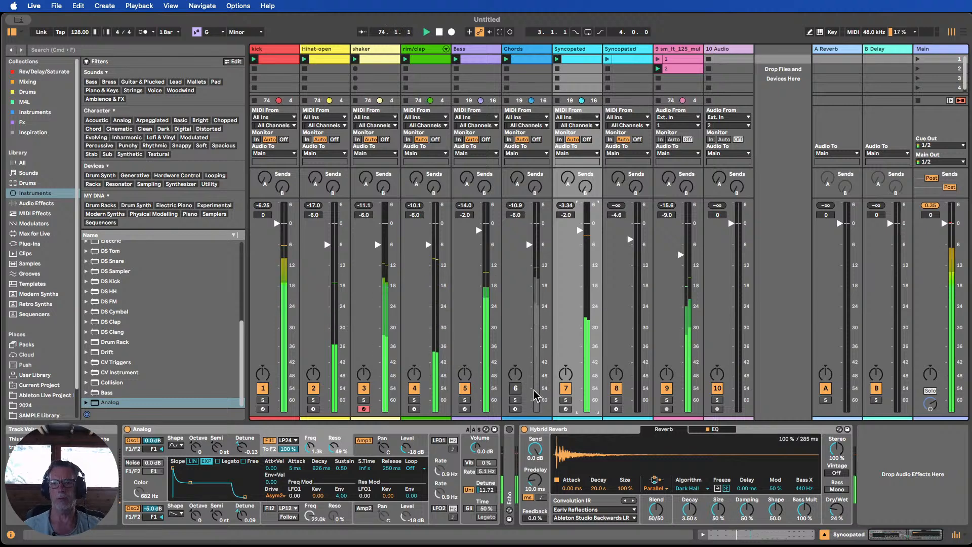
click(668, 388)
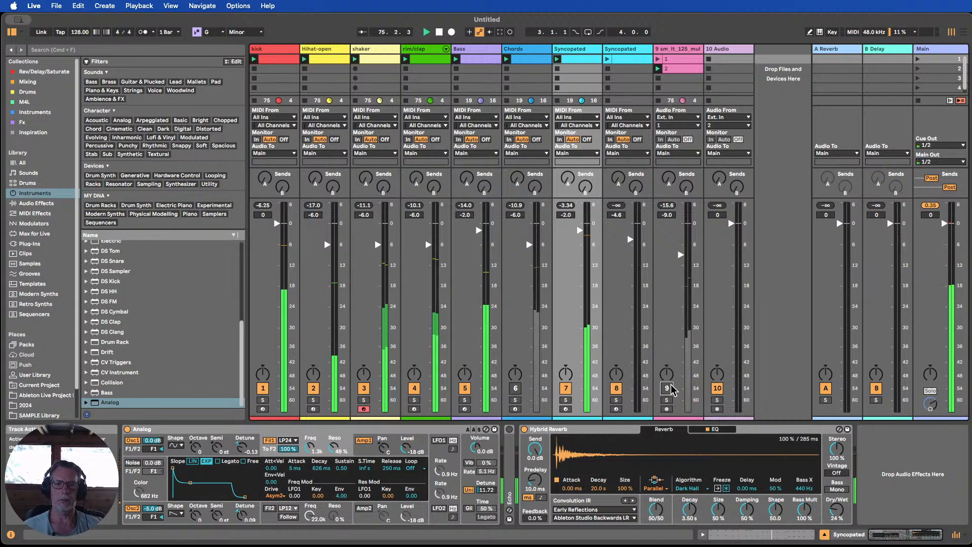
click(517, 389)
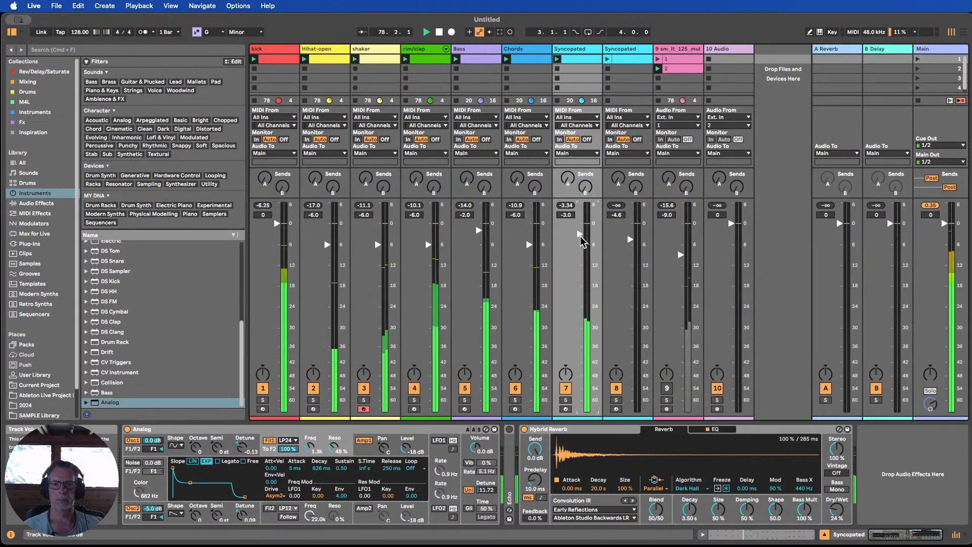
Check Echo's settings, and collapse both Echo and Hybrid Reverb in the device chain.
double_click(512, 452)
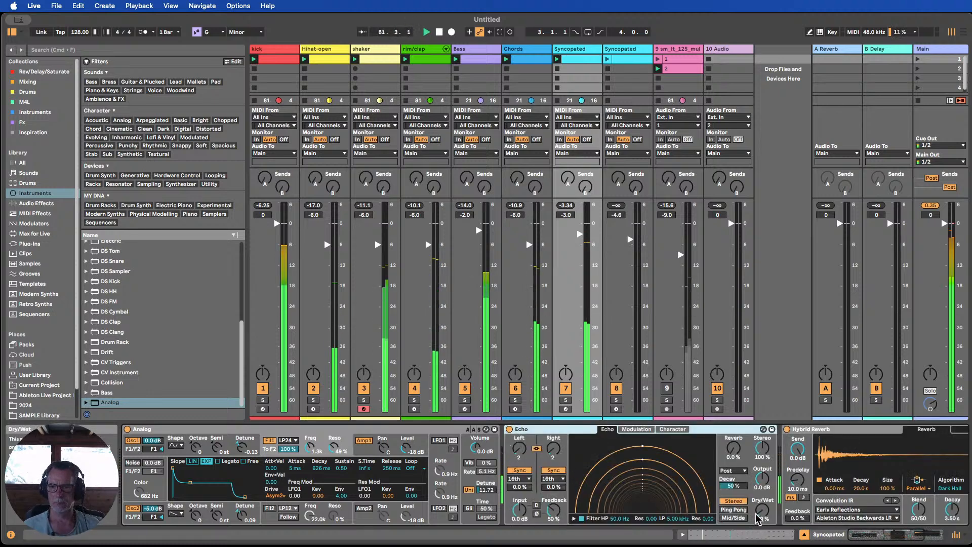
double_click(558, 430)
double_click(603, 431)
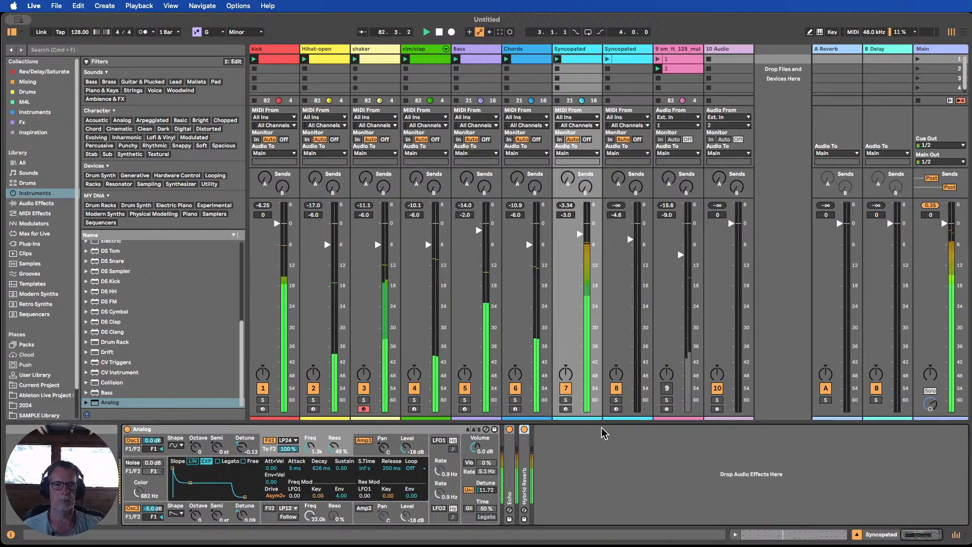
Insert the Roar audio effect between Analog and Echo, and set its shaper amount to 10%.
click(36, 203)
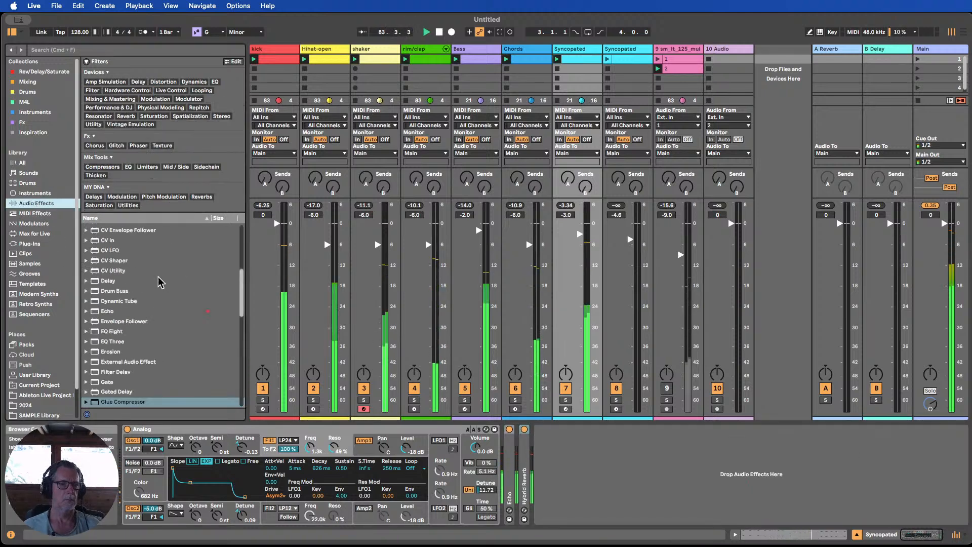
scroll(158, 282, down, 5)
scroll(133, 319, down, 2)
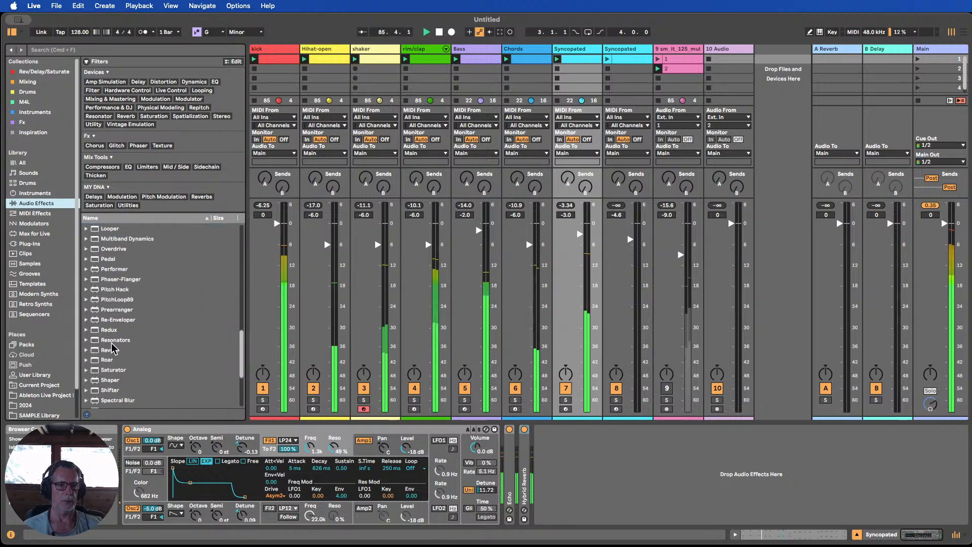
drag(107, 359, 499, 456)
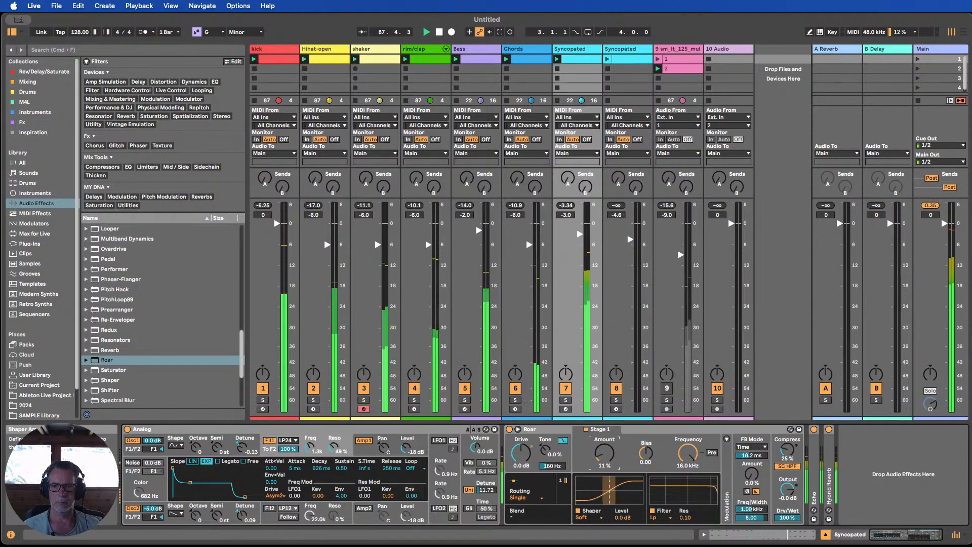
drag(605, 452, 604, 449)
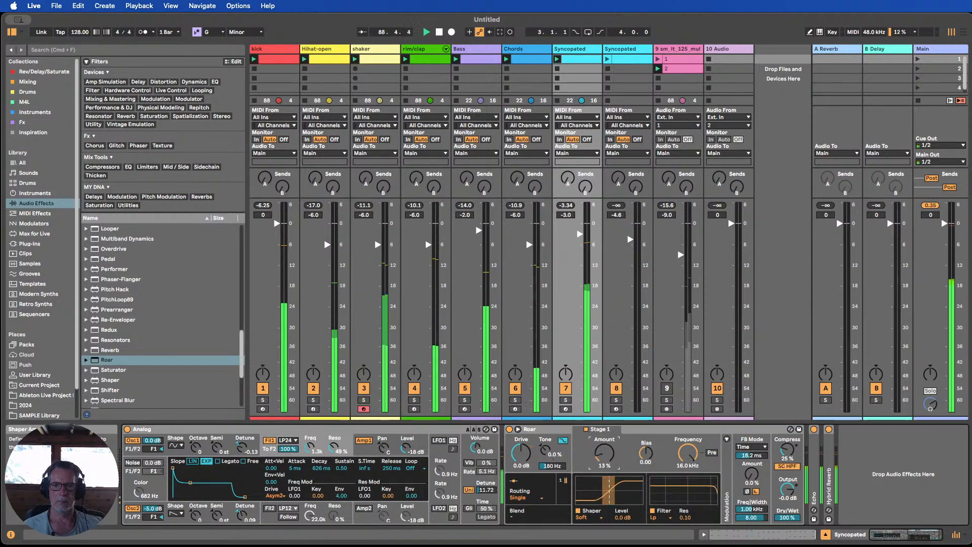
drag(604, 452, 604, 452)
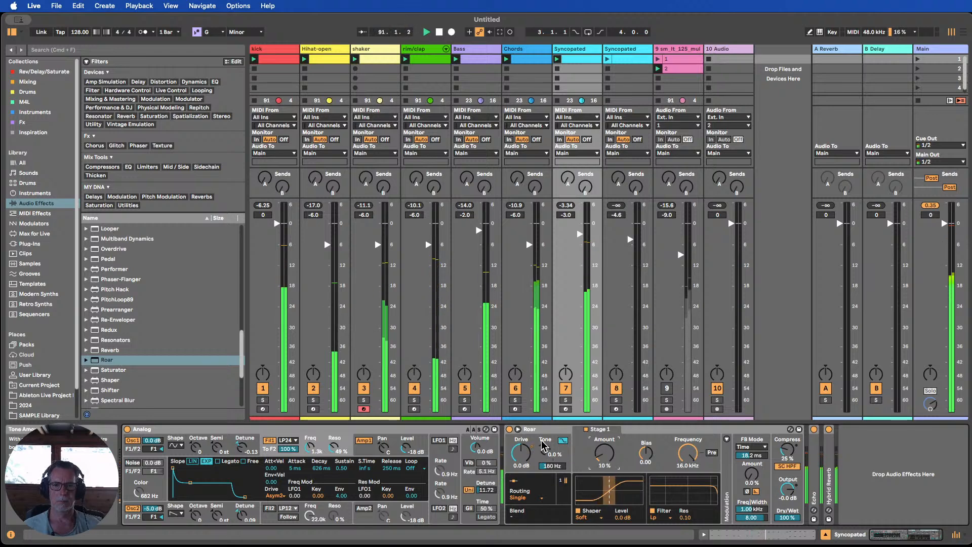
Audition the Digital, Poly, Noise, and Shards shaper types in Roar.
click(597, 517)
click(591, 429)
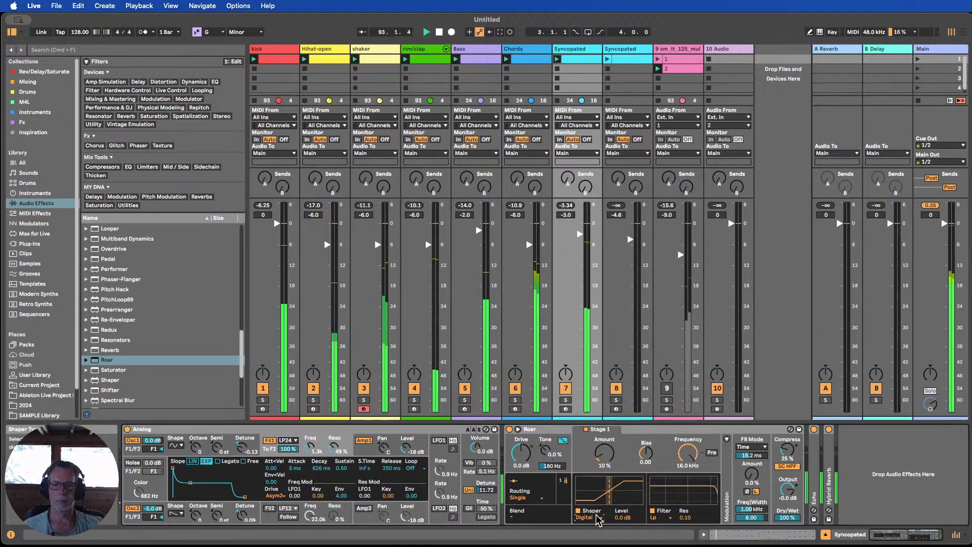
click(599, 517)
click(590, 478)
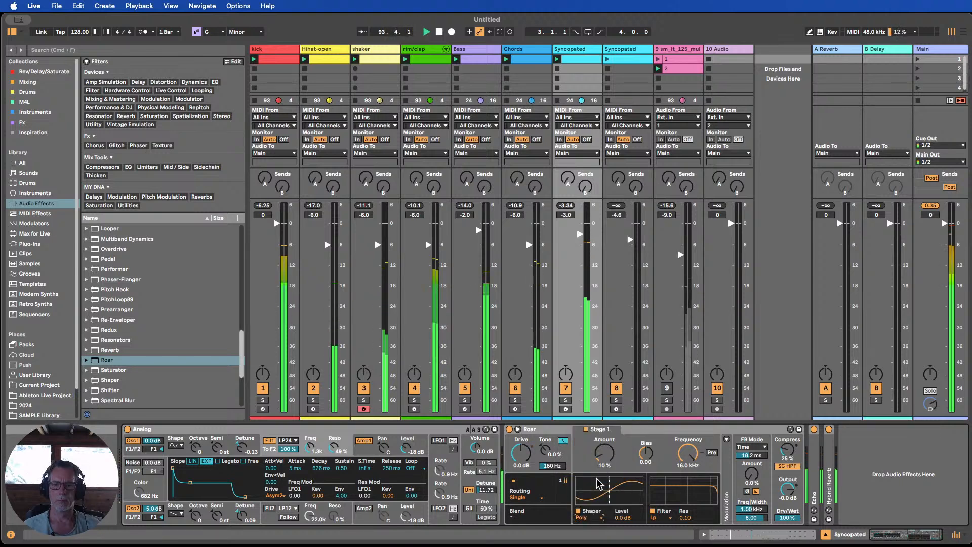
click(589, 517)
click(591, 507)
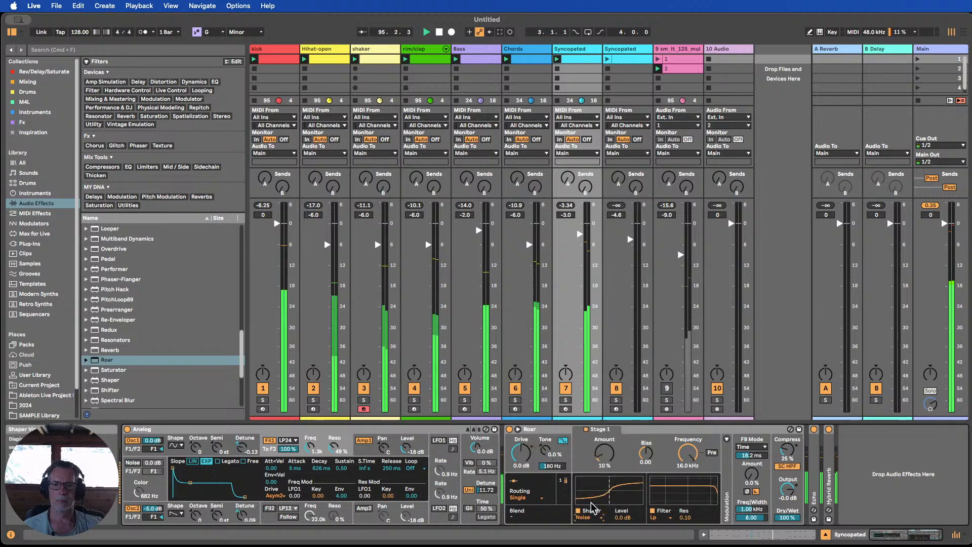
click(589, 517)
click(590, 512)
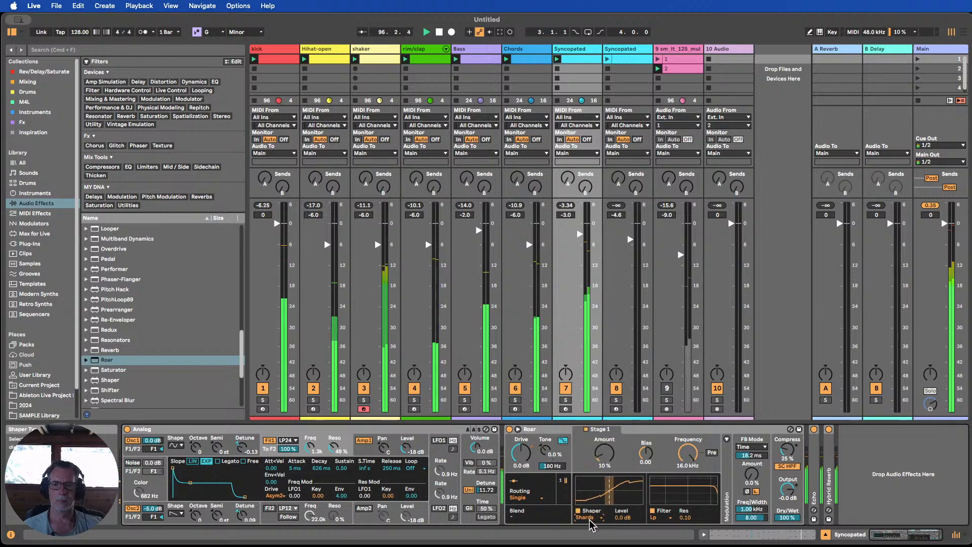
Set Roar's shaper type to Noise with a bias of about 0.46.
click(589, 517)
click(591, 506)
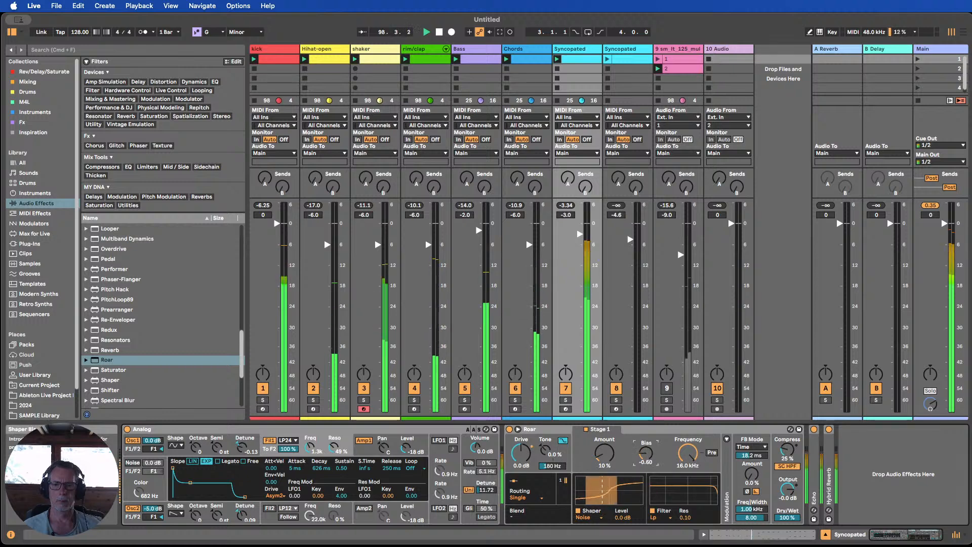
mouse_move(646, 453)
mouse_down()
mouse_move(646, 474)
mouse_move(646, 408)
mouse_up()
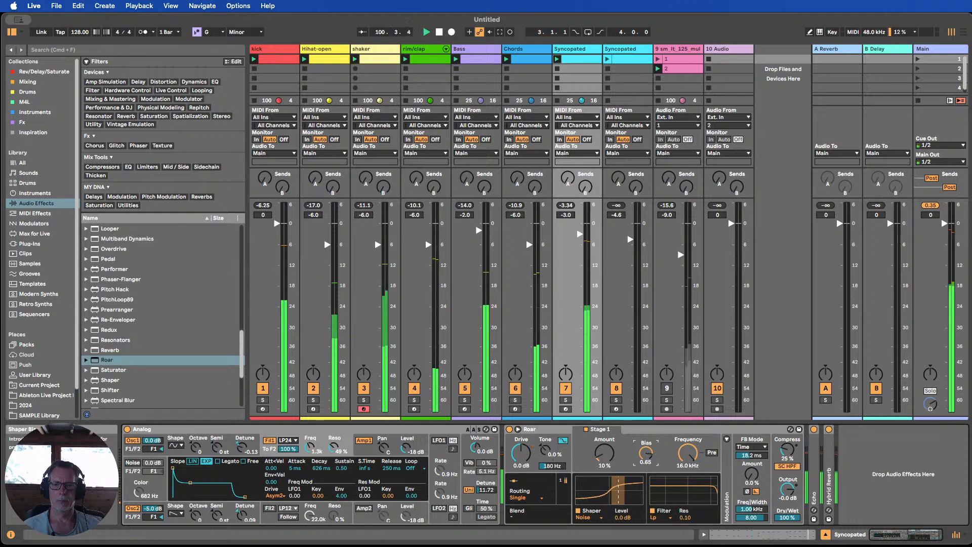
drag(646, 453, 645, 459)
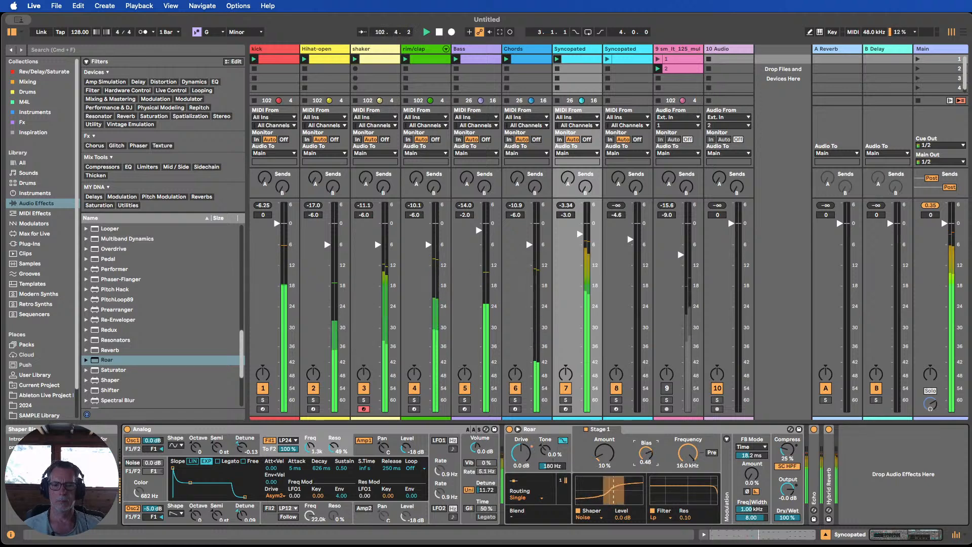
Lower Analog's Filter 1 frequency to about 396 Hz and adjust its envelope modulation of the filter frequency.
drag(310, 436, 325, 501)
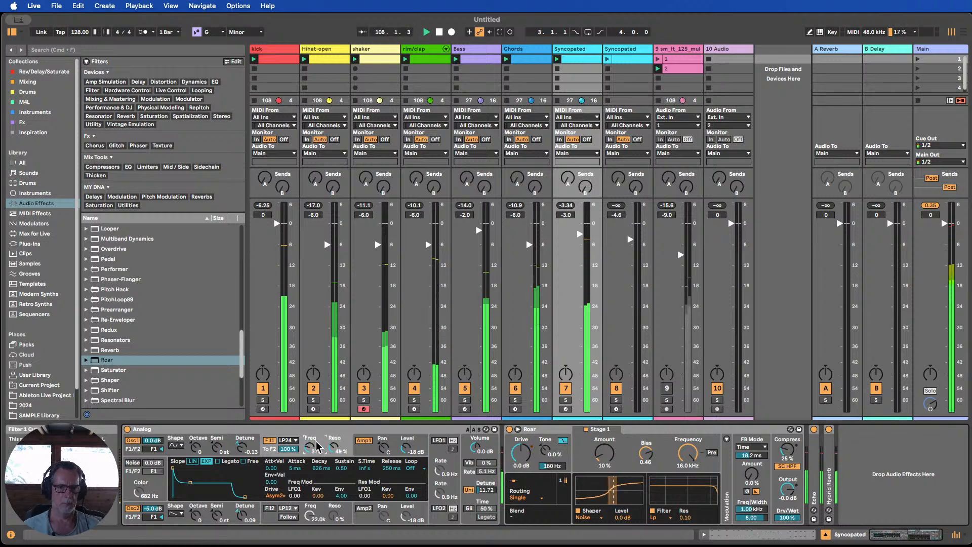
drag(335, 491, 334, 486)
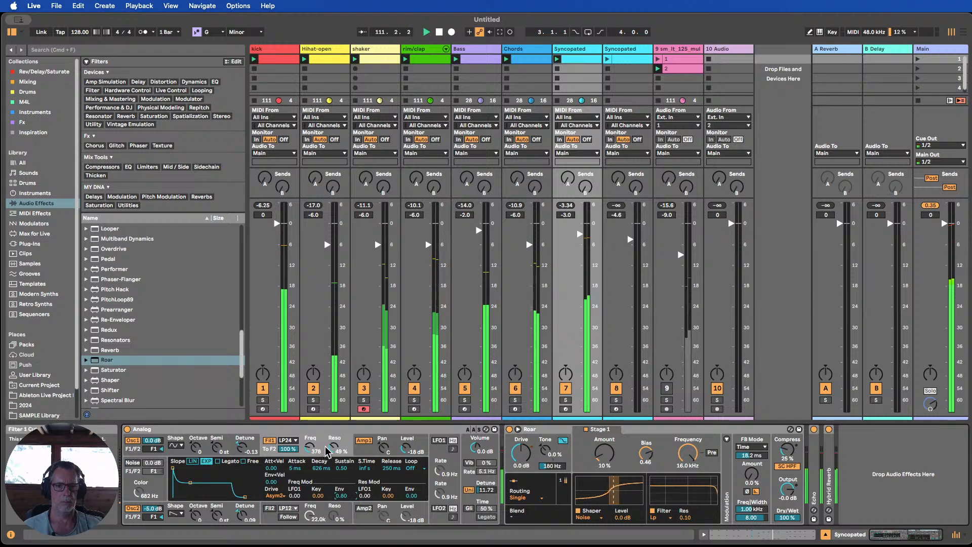
drag(308, 458, 307, 459)
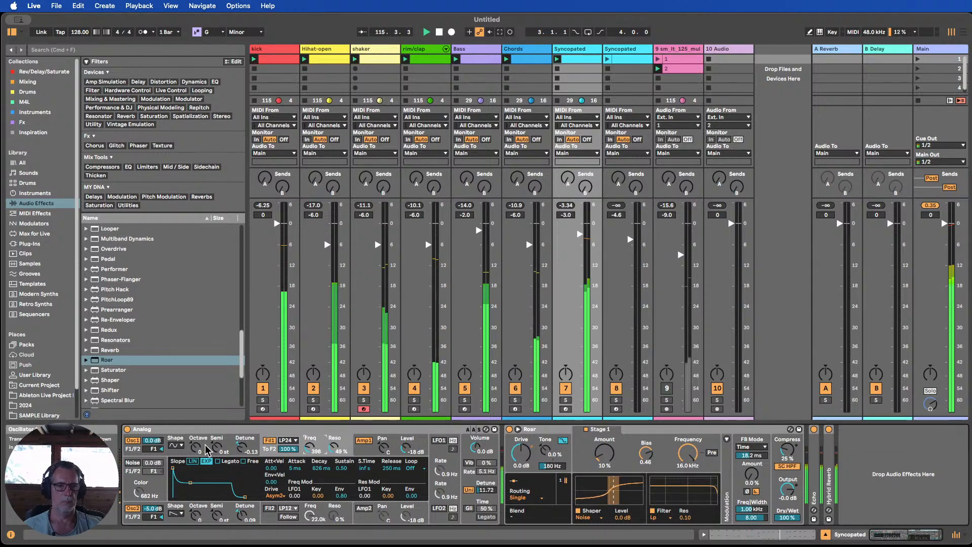
Raise the detune of Analog's Osc 2 to 0.13 and mute Chords.
drag(243, 516, 243, 514)
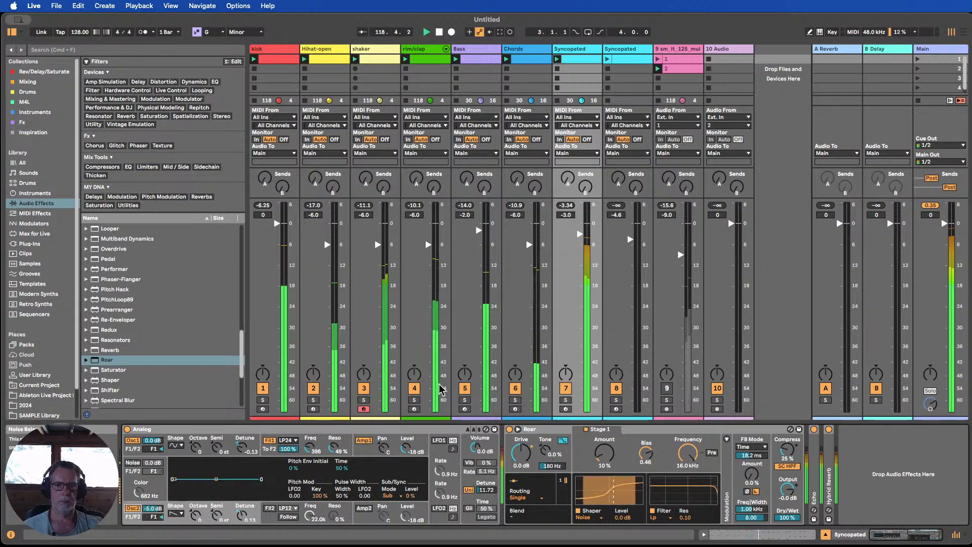
click(519, 386)
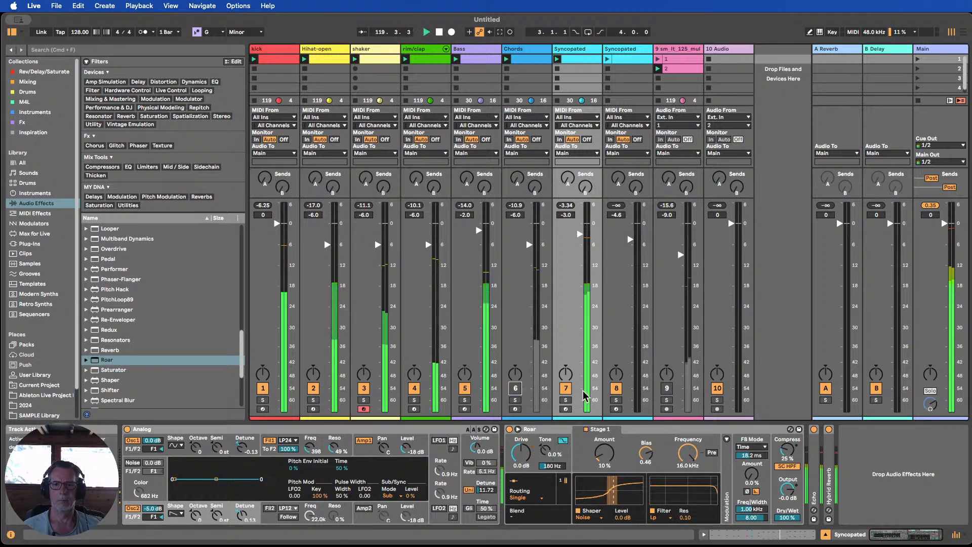
Unmute the sm_lt_125_mulerider track and compare the first Syncopated track with Roar, Echo and Hybrid Reverb bypassed in turn.
click(666, 389)
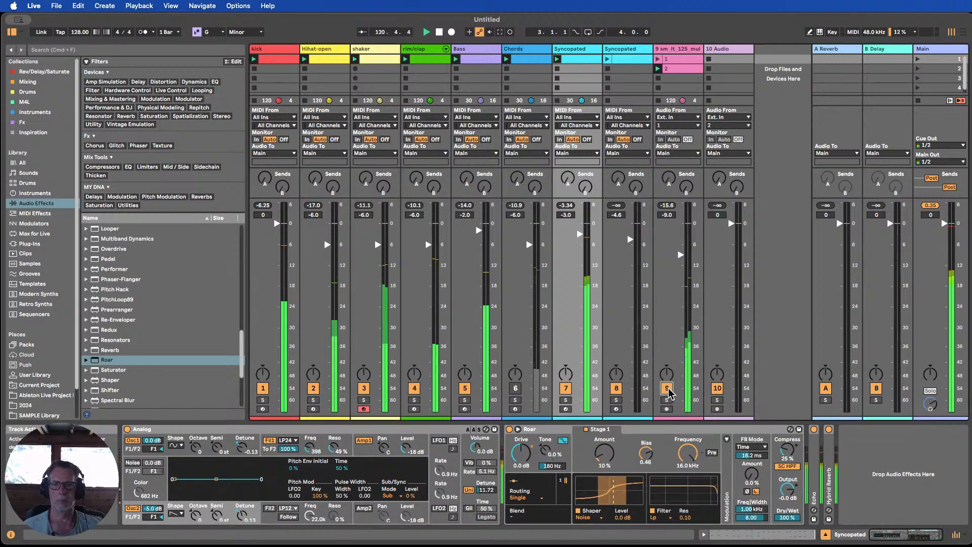
double_click(545, 430)
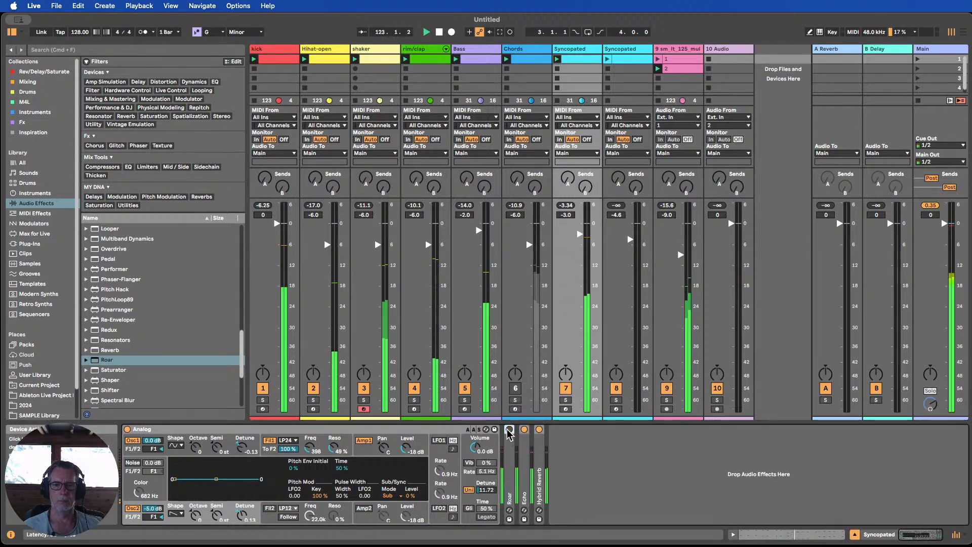
click(524, 429)
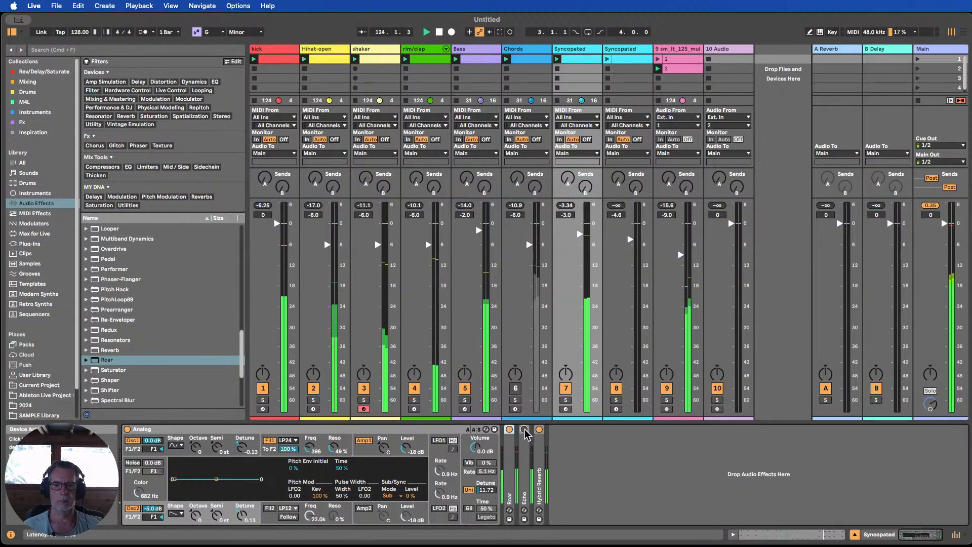
click(539, 430)
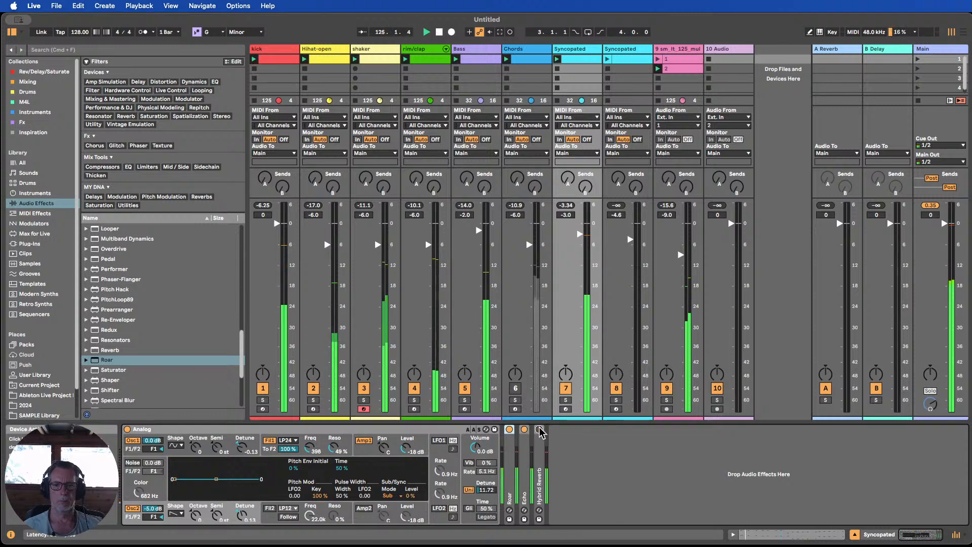
double_click(540, 432)
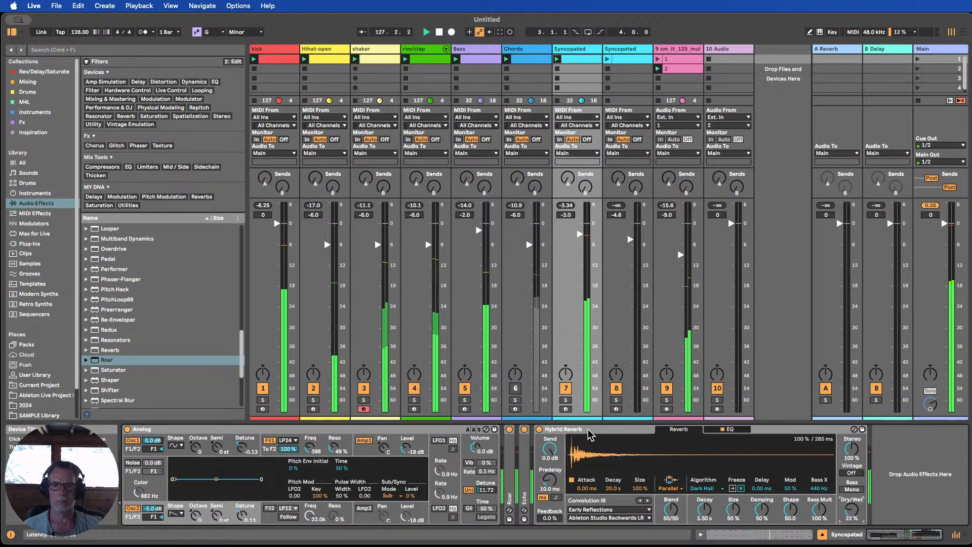
double_click(589, 431)
Launch the first clip on the sm_lt_125_mulerider track and expand Echo on the first Syncopated track.
click(658, 61)
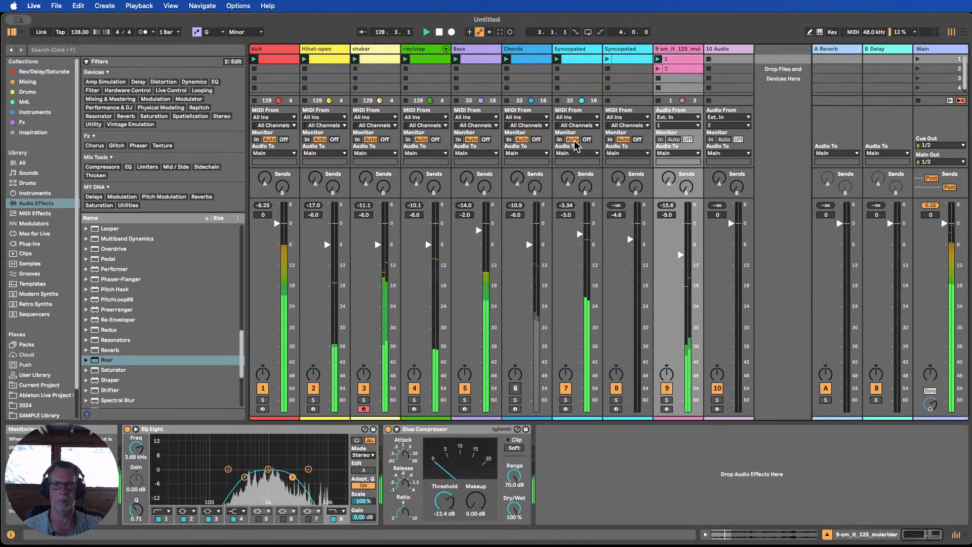
click(571, 49)
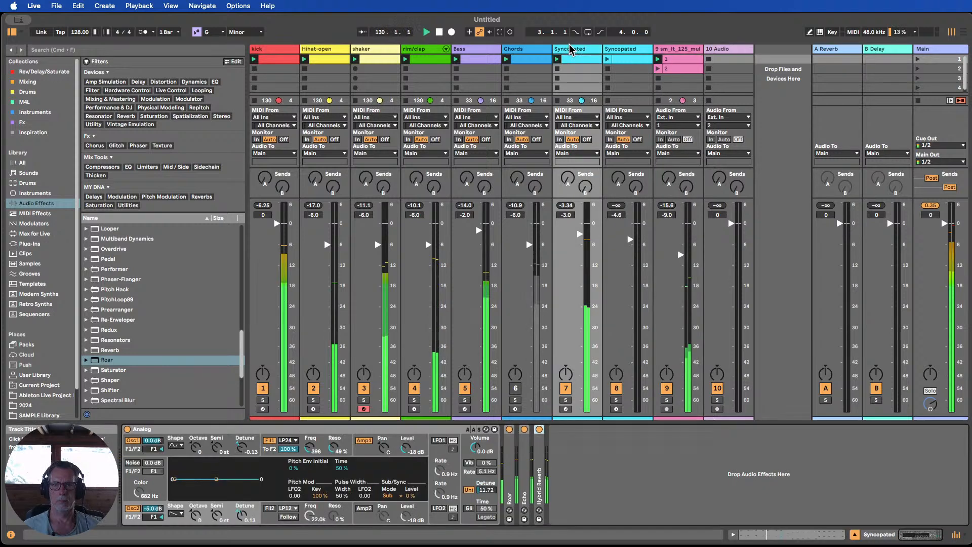
double_click(524, 456)
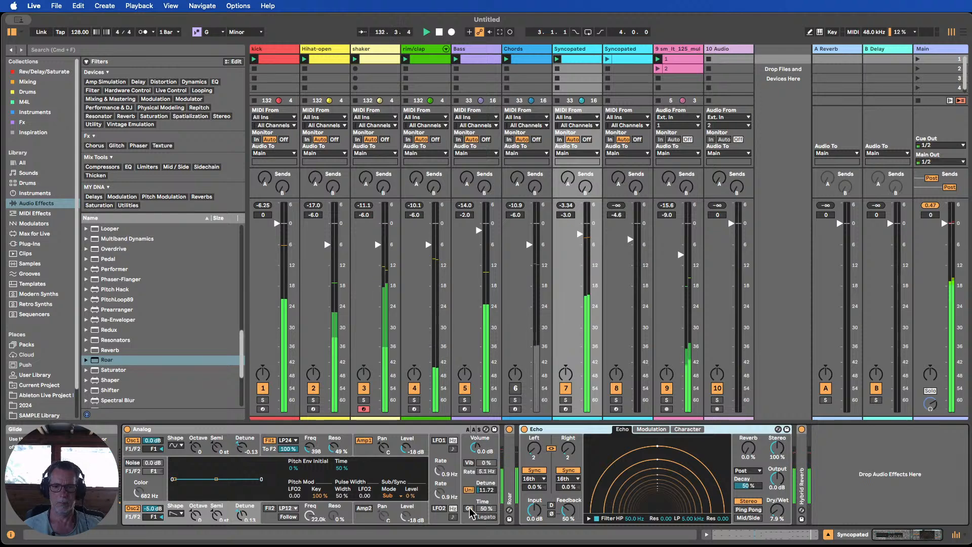
Enable Analog's glide with a 42 % time and set the Filter 1 frequency to about 640 Hz.
click(469, 509)
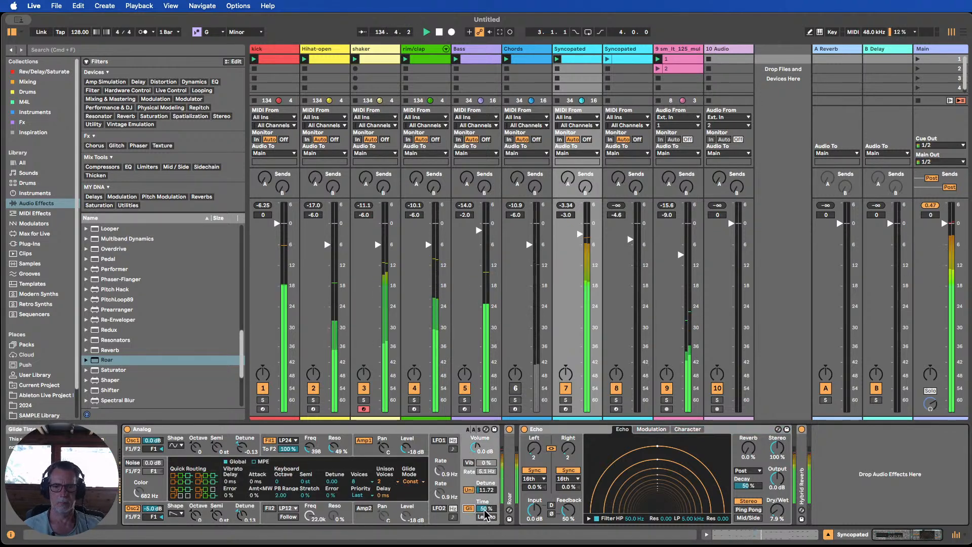
drag(487, 509, 487, 511)
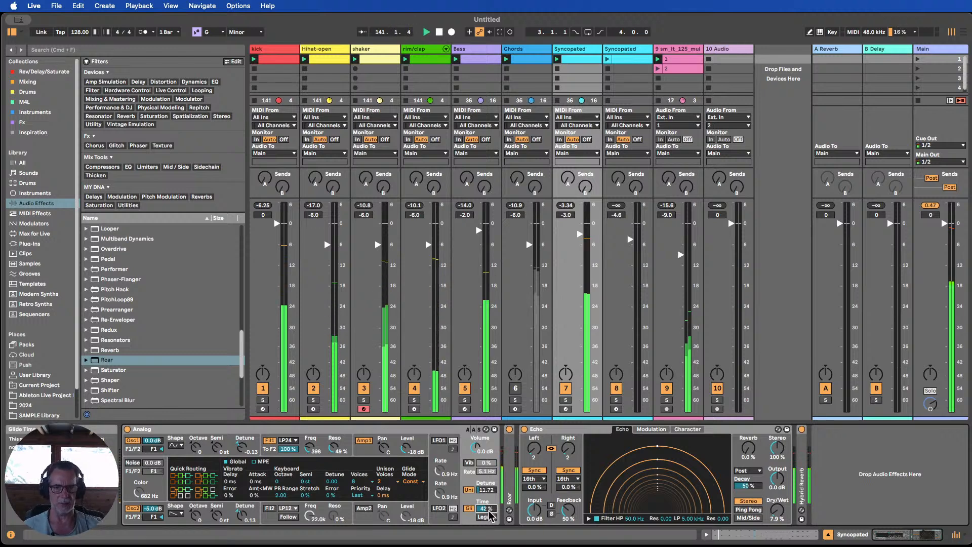
drag(310, 447, 309, 397)
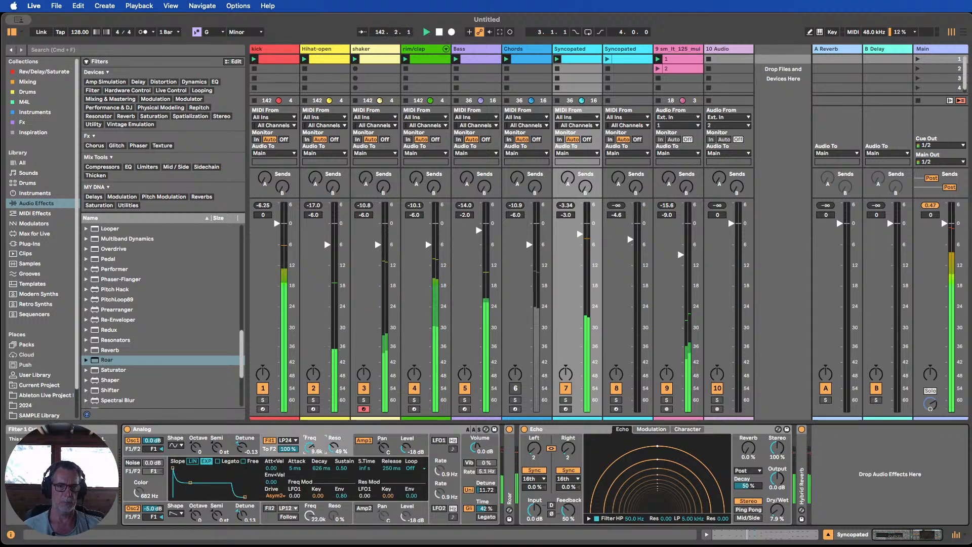
drag(310, 448, 310, 454)
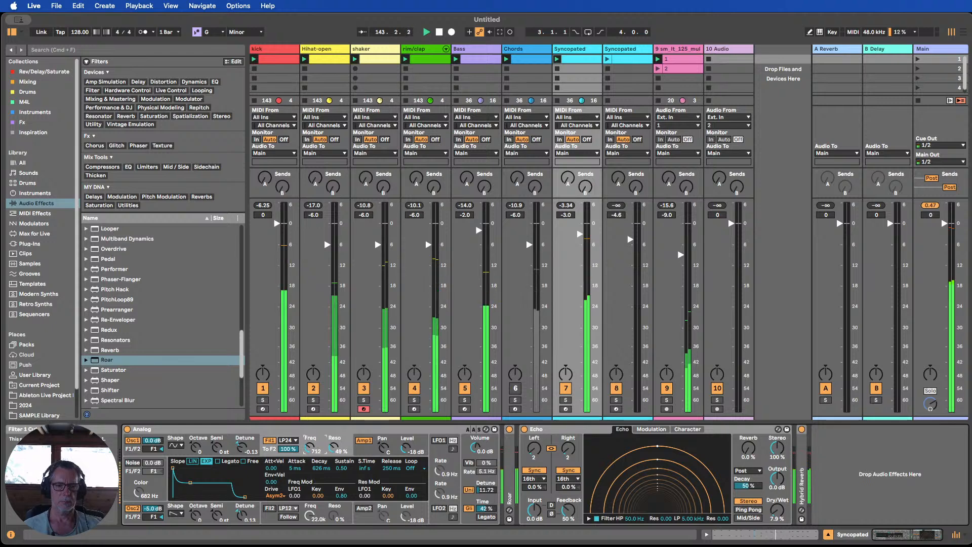
Try Analog in Mono voice mode with a glide time of 20 %.
click(466, 482)
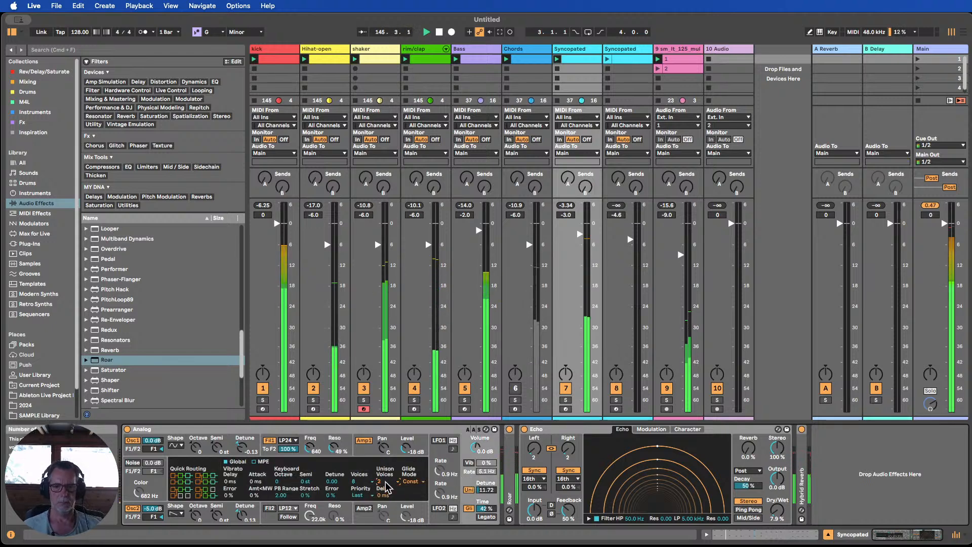
click(357, 482)
click(359, 401)
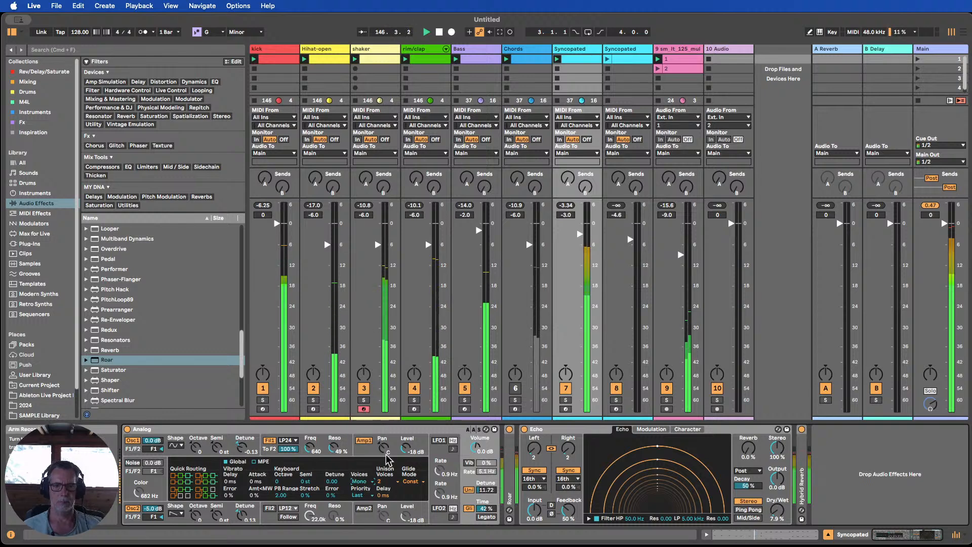
drag(485, 509, 485, 521)
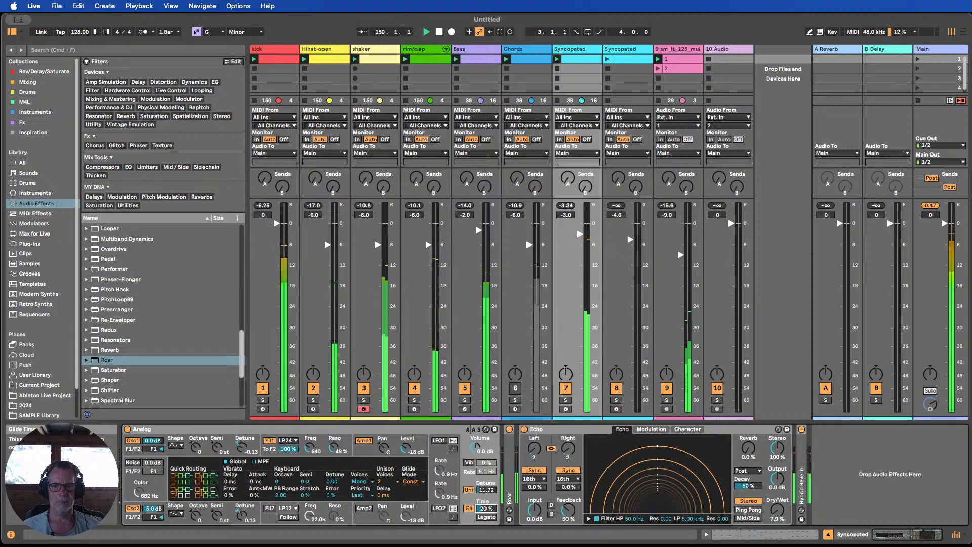
Set Analog back to 8 voices and its glide time to 40 %.
click(360, 482)
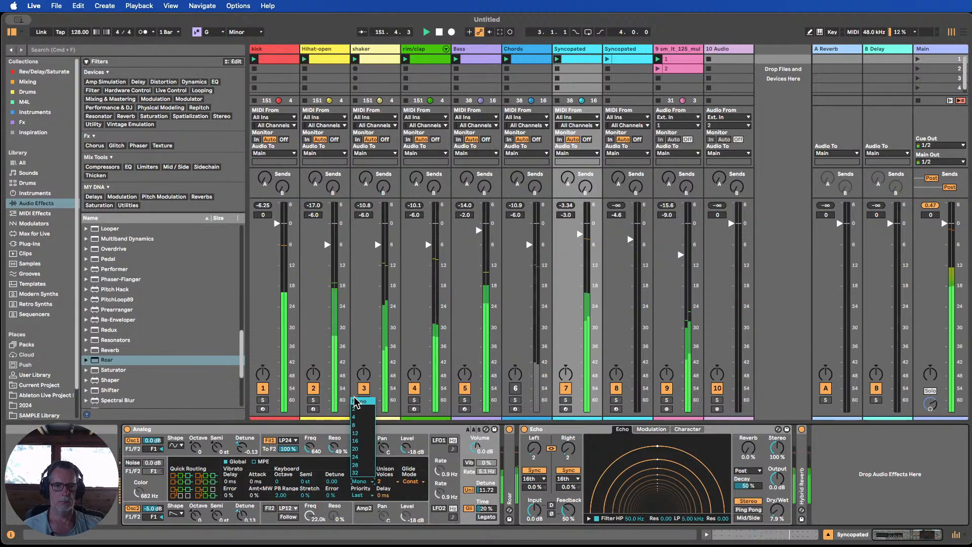
click(357, 433)
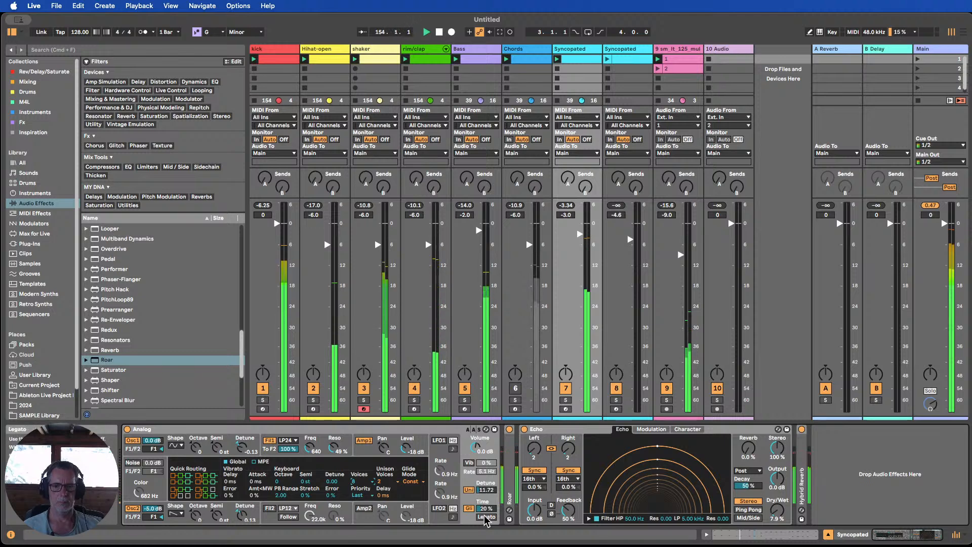
drag(486, 508, 486, 498)
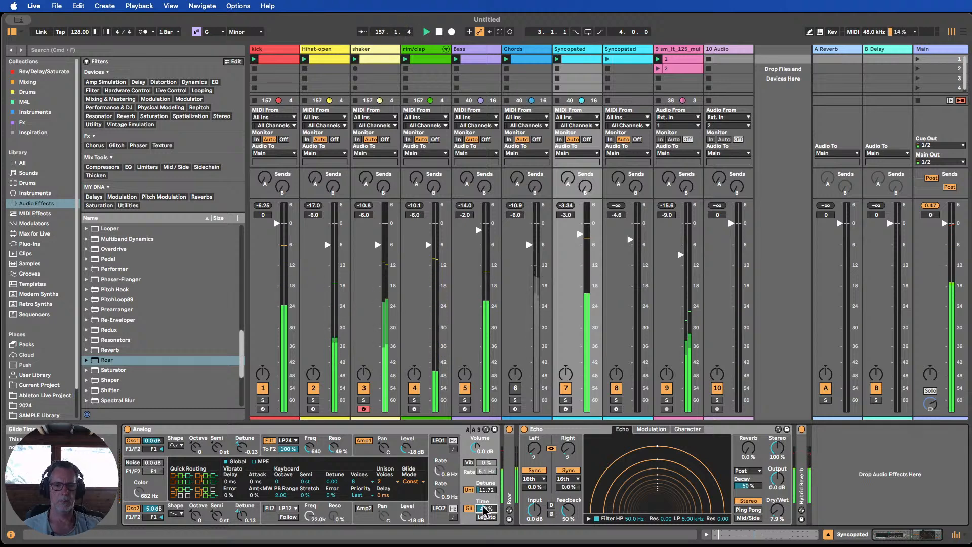
Sweep Analog's Filter 1 frequency down to about 323 Hz and set its resonance to 65 %.
drag(310, 446, 310, 390)
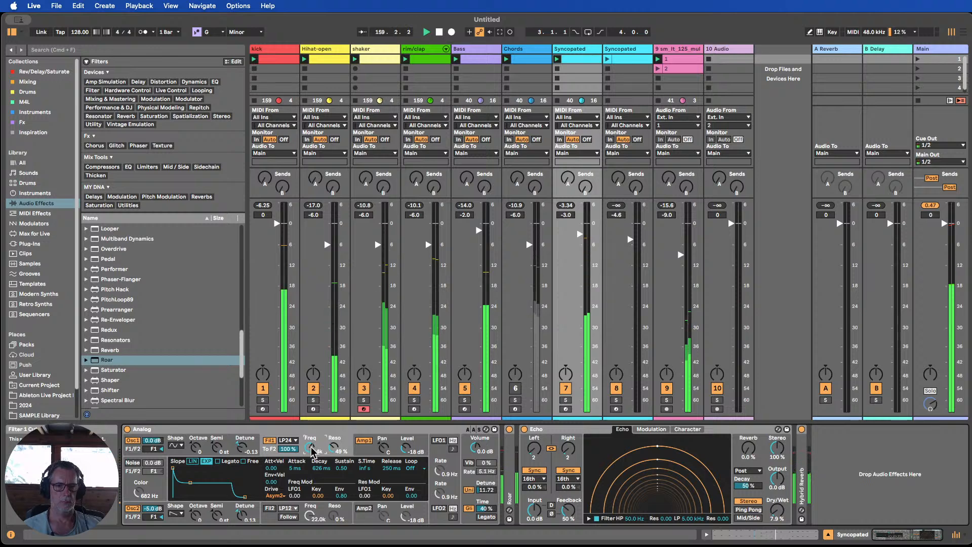
drag(332, 448, 331, 433)
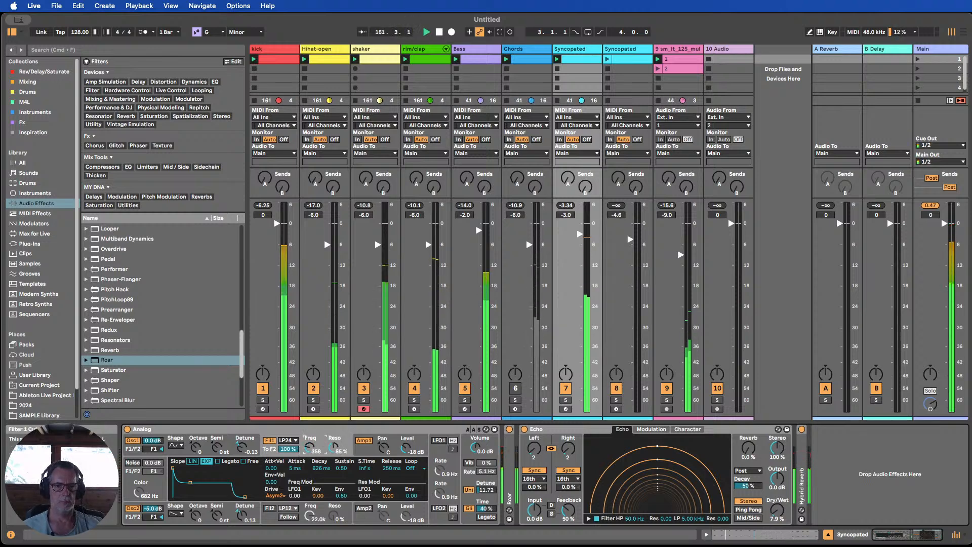
drag(310, 447, 311, 451)
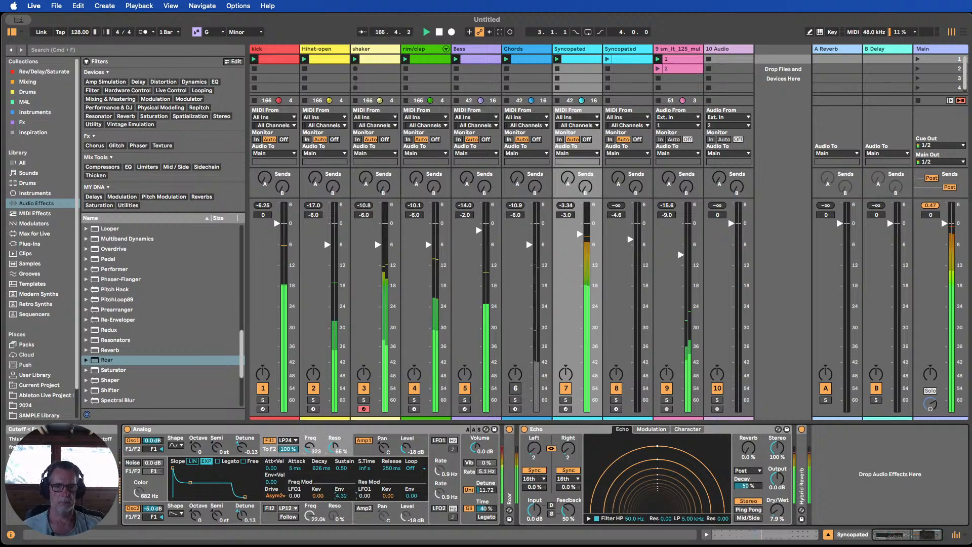
Try Filter 1 with envelope modulation at 0.08, key modulation at zero, and a 15 s envelope attack.
drag(340, 496, 341, 475)
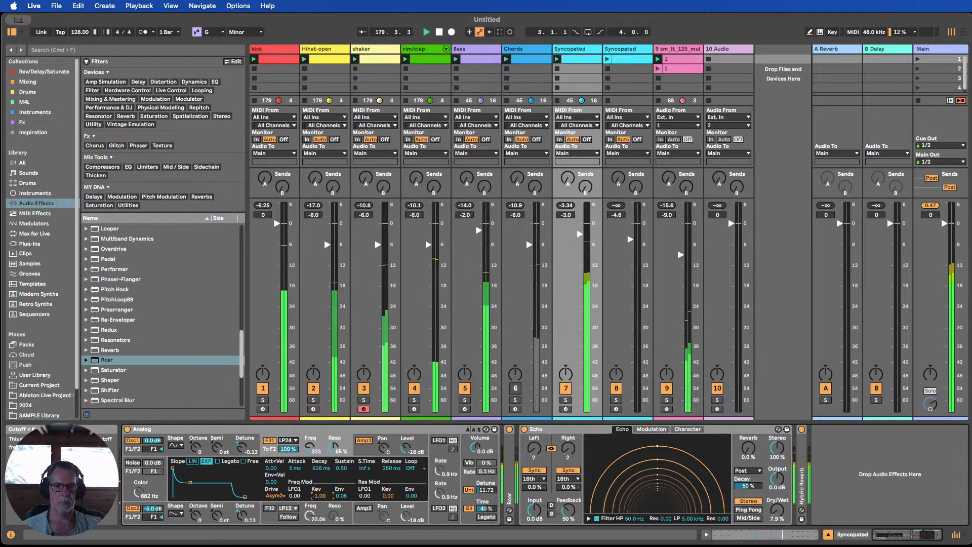
double_click(316, 497)
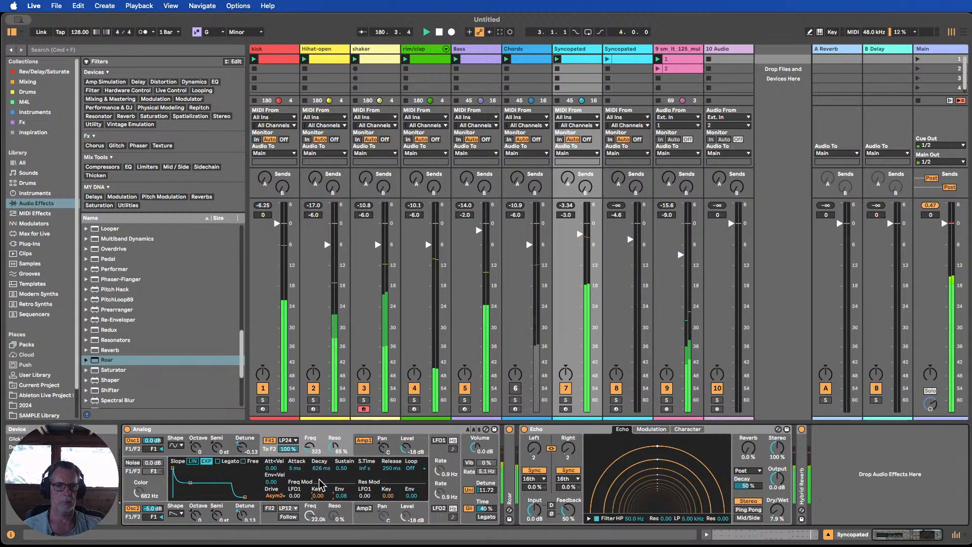
drag(295, 468, 295, 405)
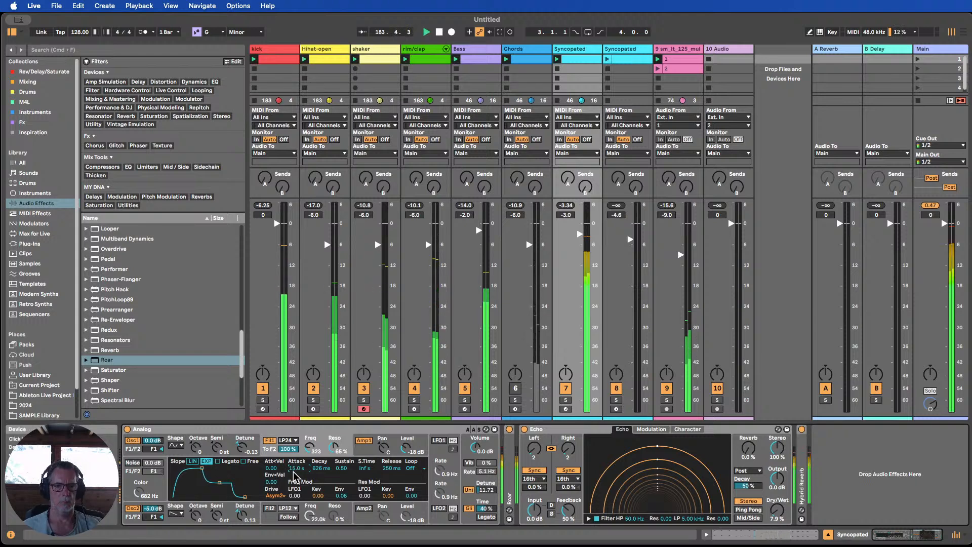
drag(298, 470, 299, 526)
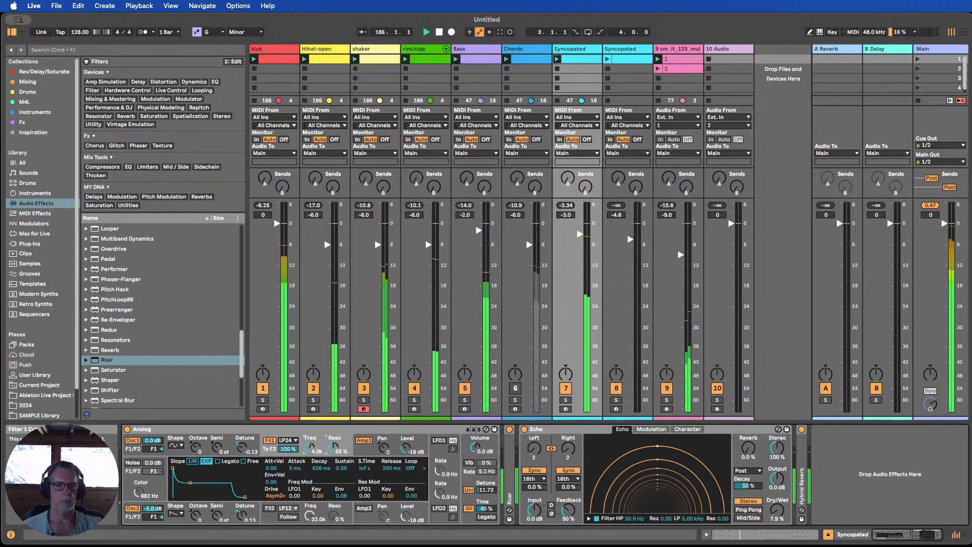
Set Analog's Filter 1 to about 580 Hz with 39 % resonance and 0.33 envelope modulation of the frequency.
drag(310, 447, 310, 413)
mouse_move(310, 448)
mouse_down()
mouse_move(310, 458)
mouse_move(310, 449)
mouse_up()
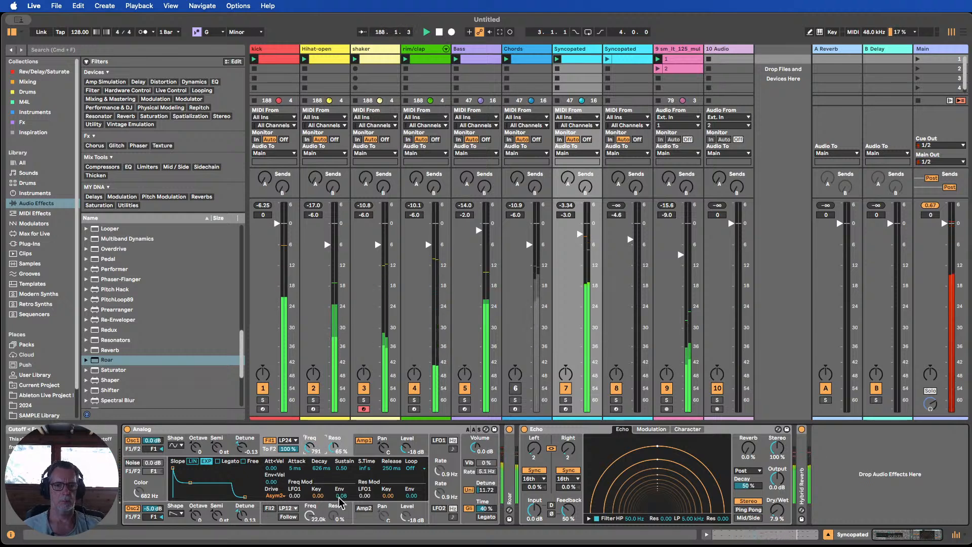
drag(341, 497, 340, 478)
drag(310, 447, 310, 454)
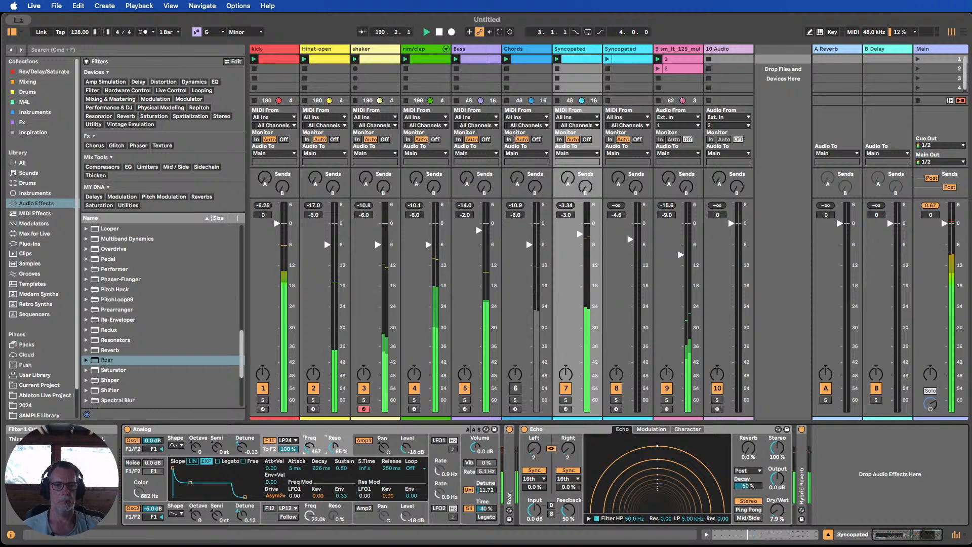
mouse_move(310, 447)
mouse_down()
mouse_move(310, 420)
mouse_move(333, 457)
mouse_move(310, 433)
mouse_move(310, 456)
mouse_up()
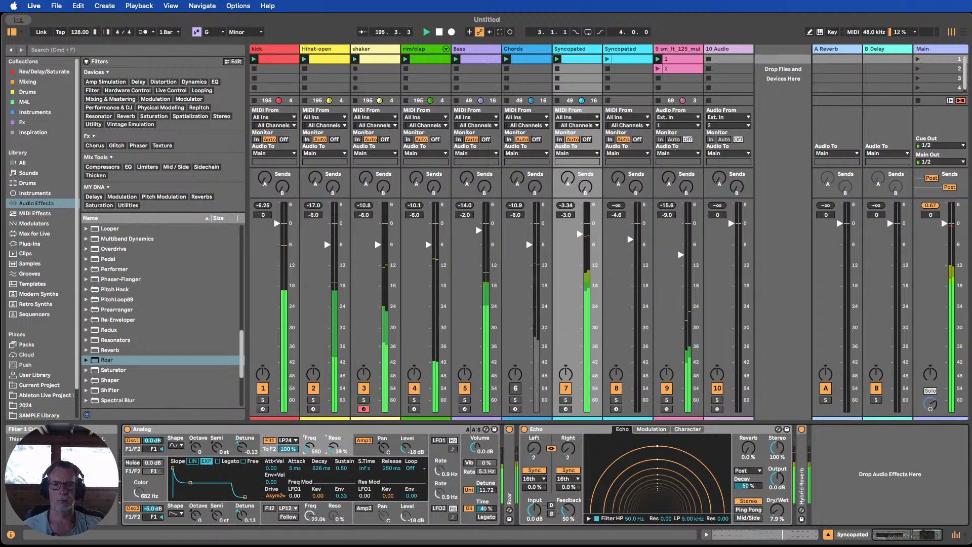
Unmute Chords and change Meld's engine A to Swarm Triangle with Motion at 25.4.
click(515, 389)
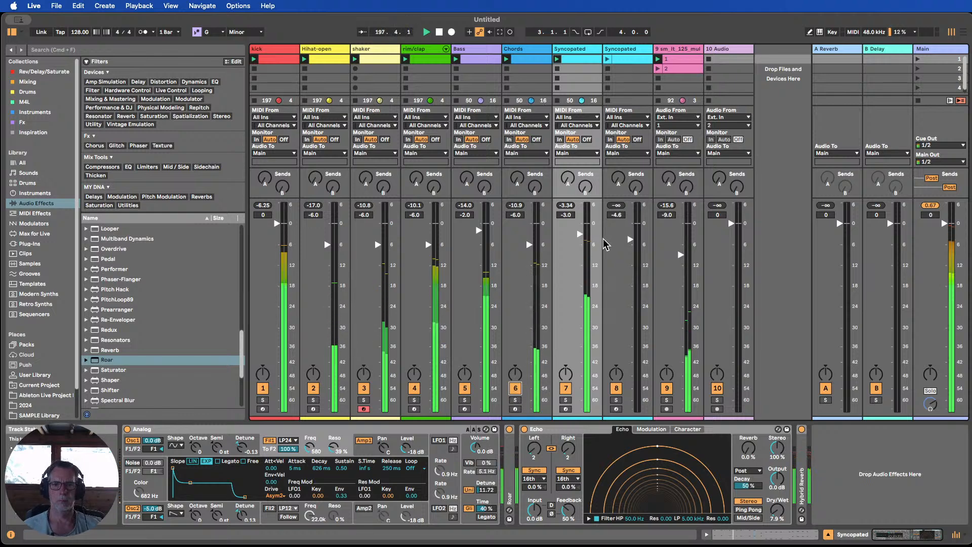
click(524, 53)
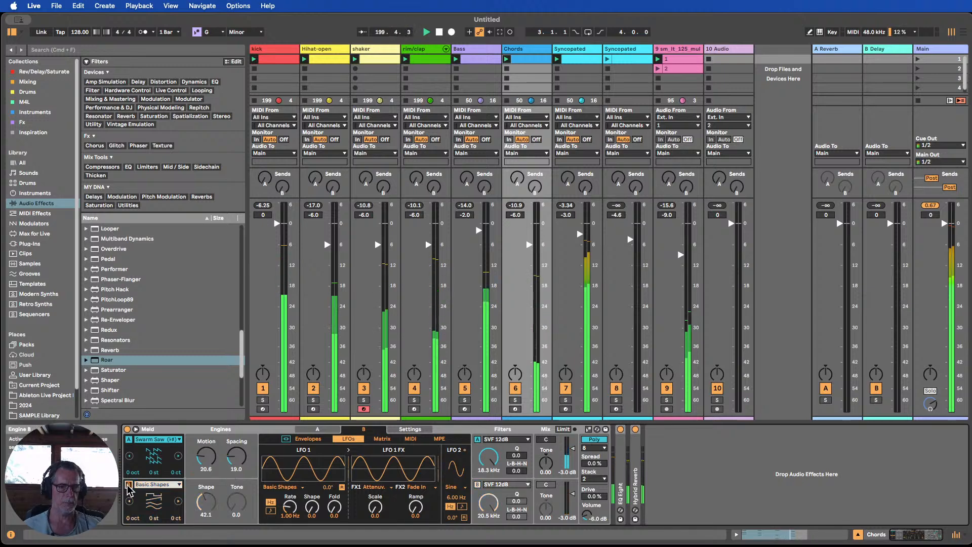
mouse_move(201, 471)
mouse_down()
mouse_move(201, 449)
mouse_move(201, 474)
mouse_up()
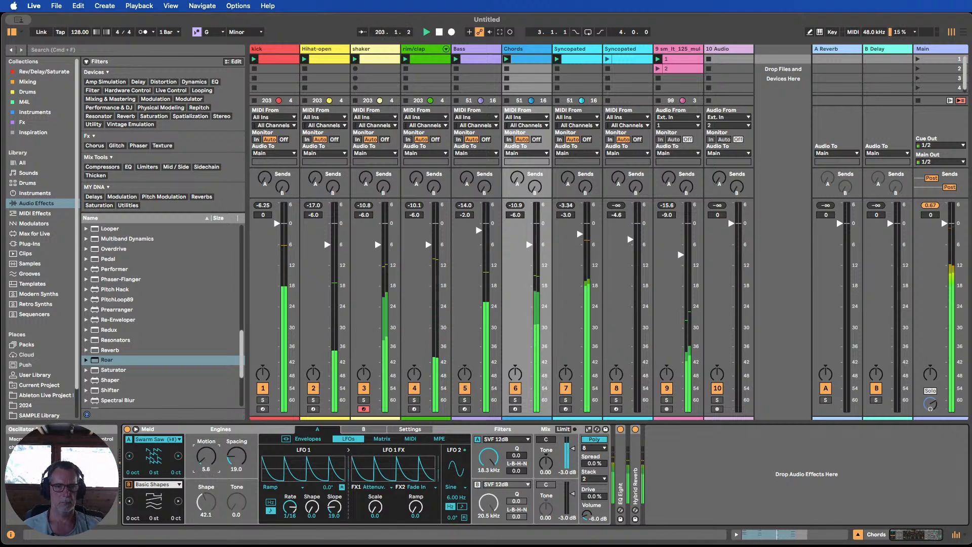
click(130, 456)
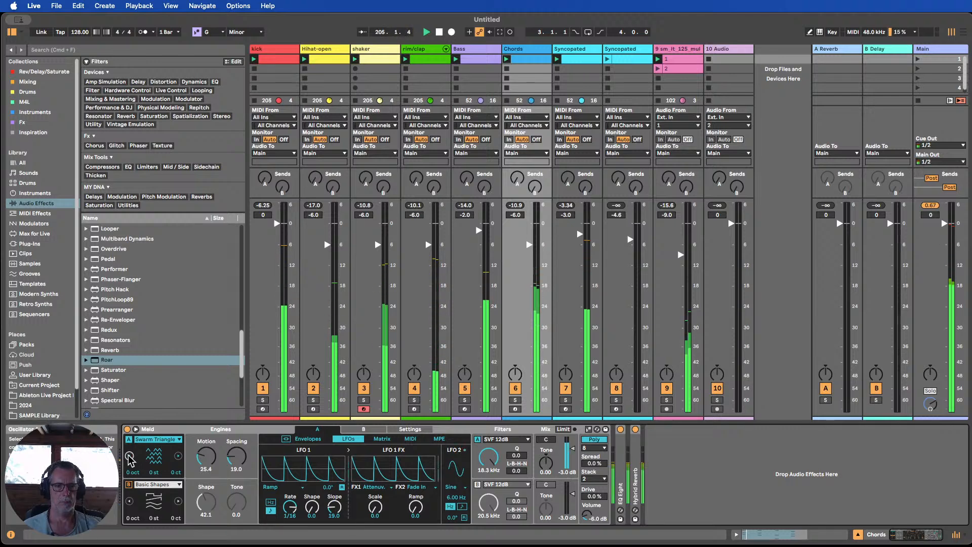
Mute the kick, sm_lt_125_mulerider and Bass tracks.
click(261, 388)
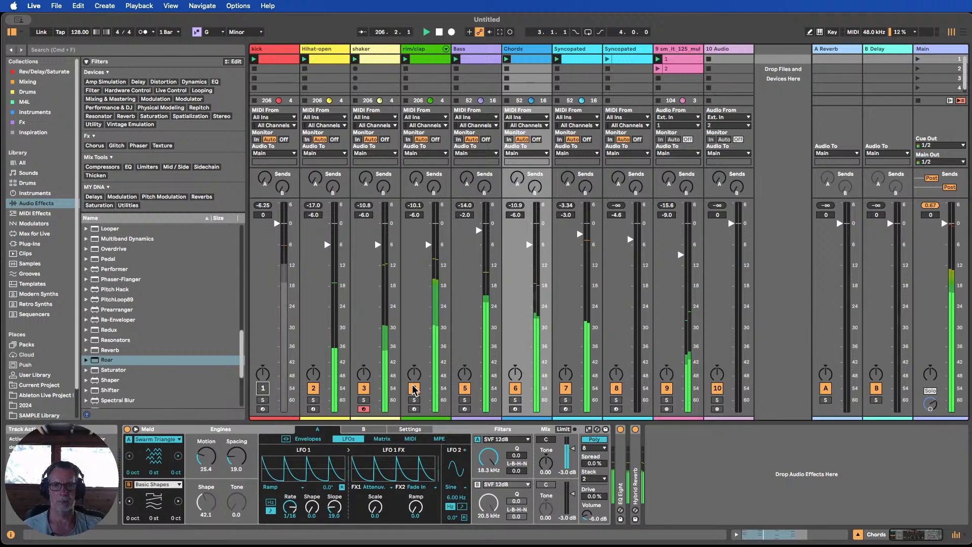
click(667, 389)
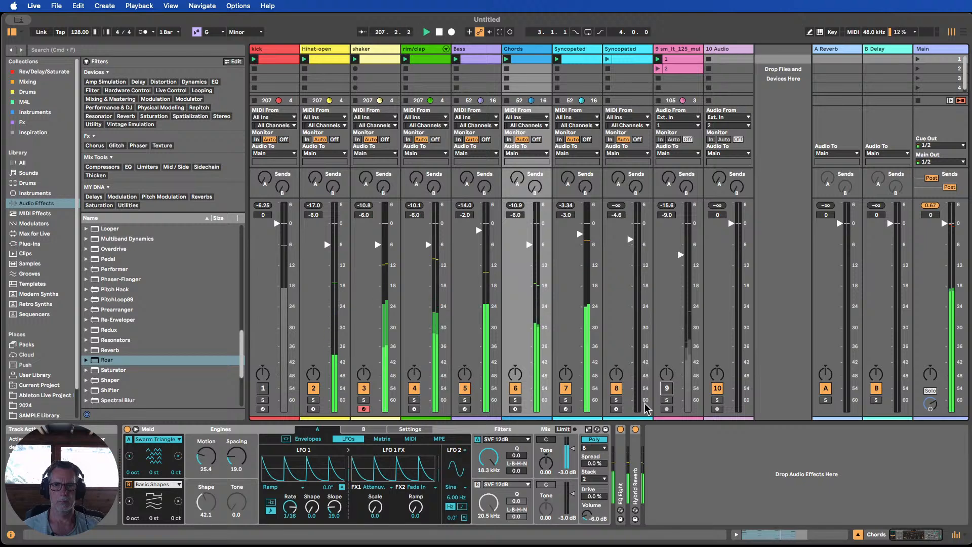
click(466, 389)
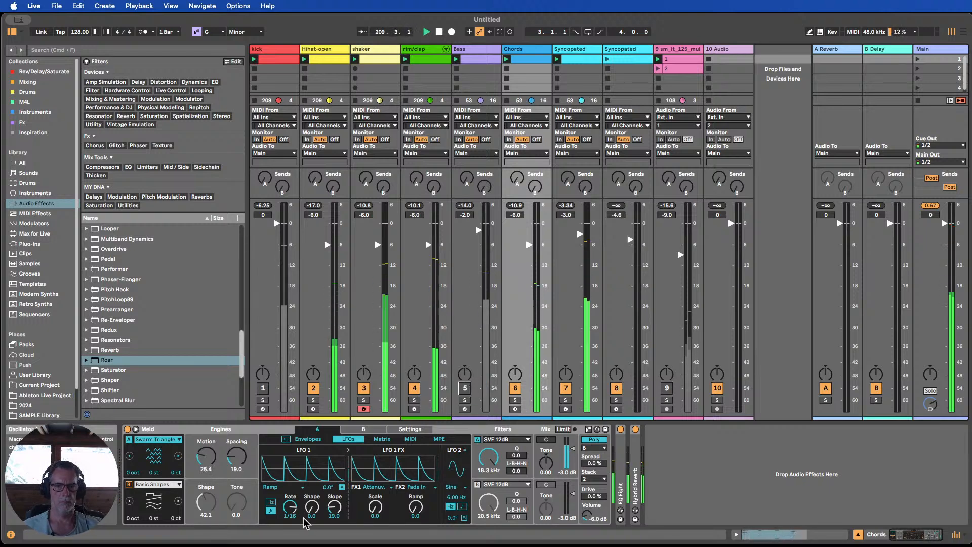
Expand Meld's modulation matrix, modulate engine A's pan by 30 from LFO 2, and slow LFO 2 to 0.22 Hz.
click(135, 430)
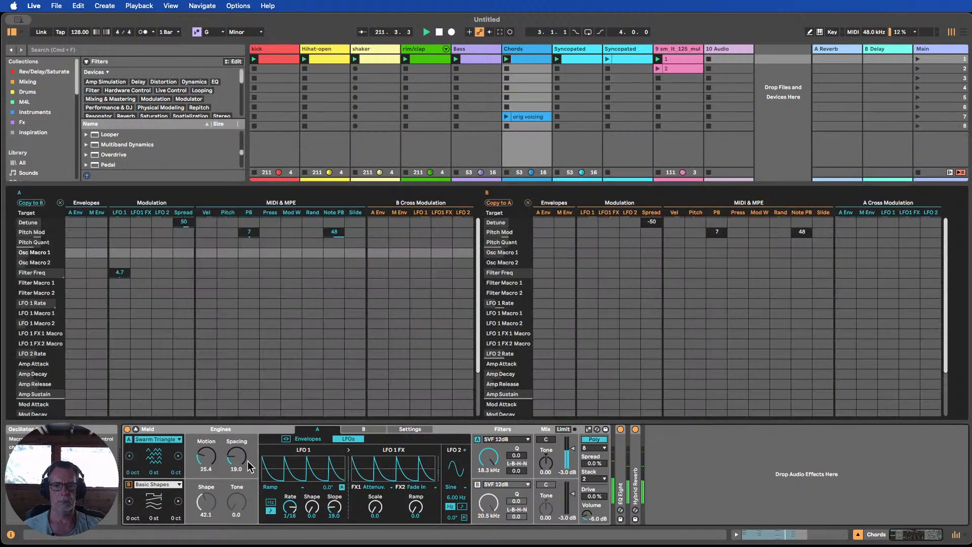
click(549, 439)
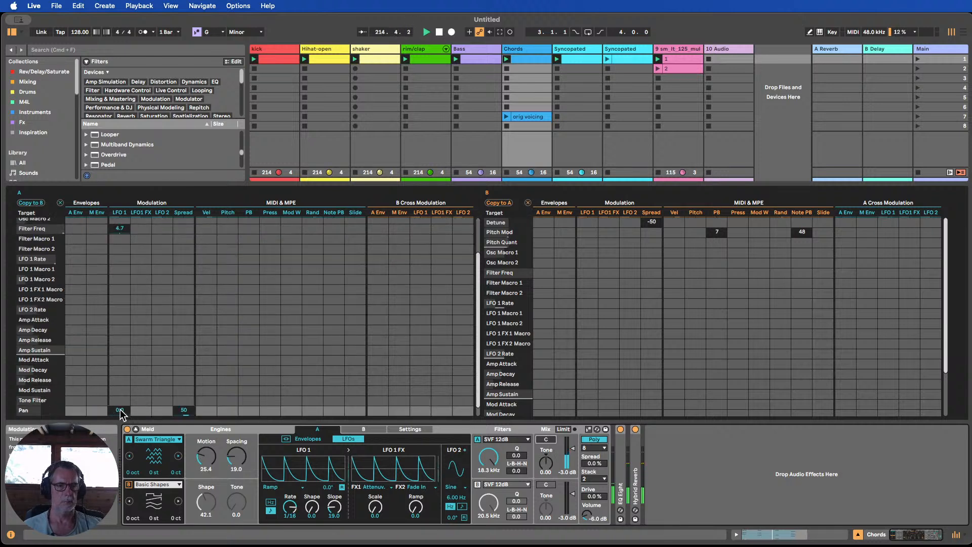
drag(120, 411, 120, 393)
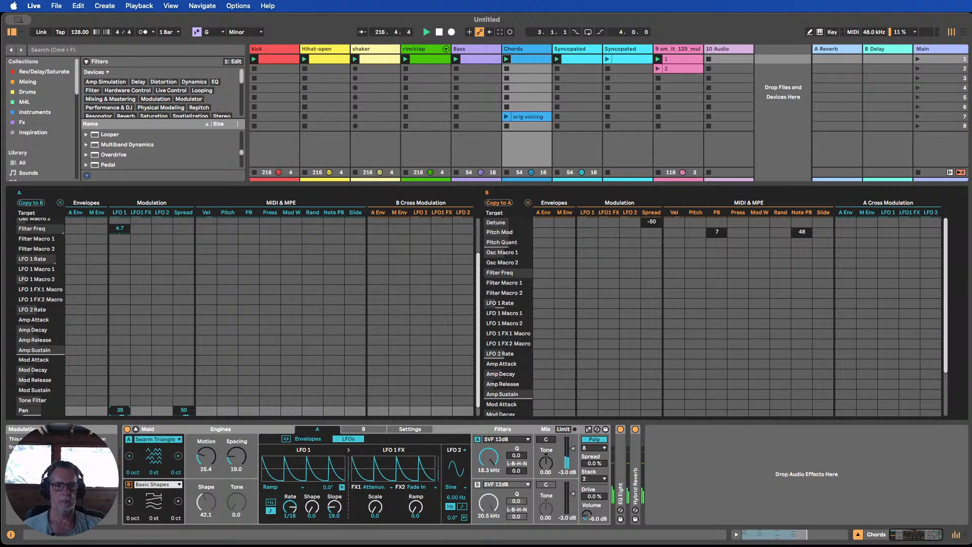
double_click(122, 411)
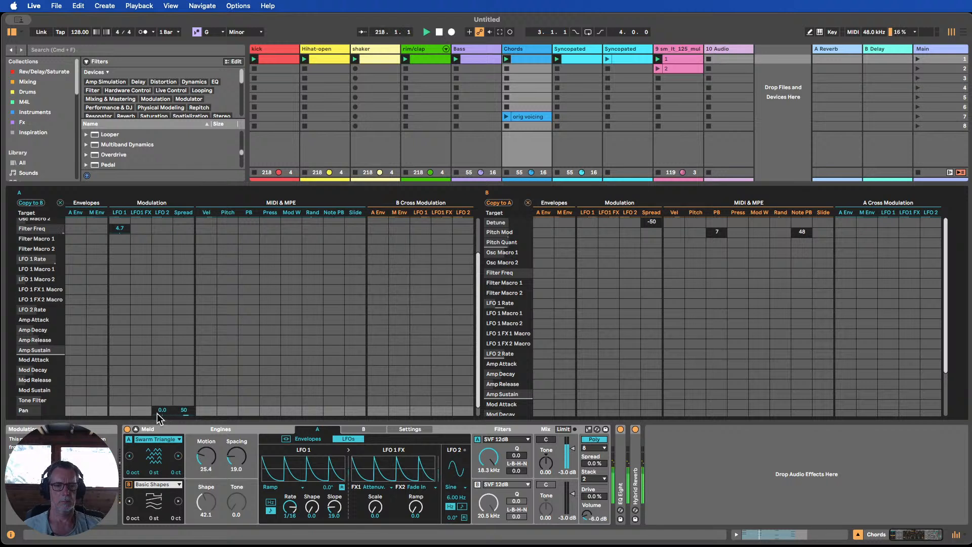
drag(159, 414, 162, 411)
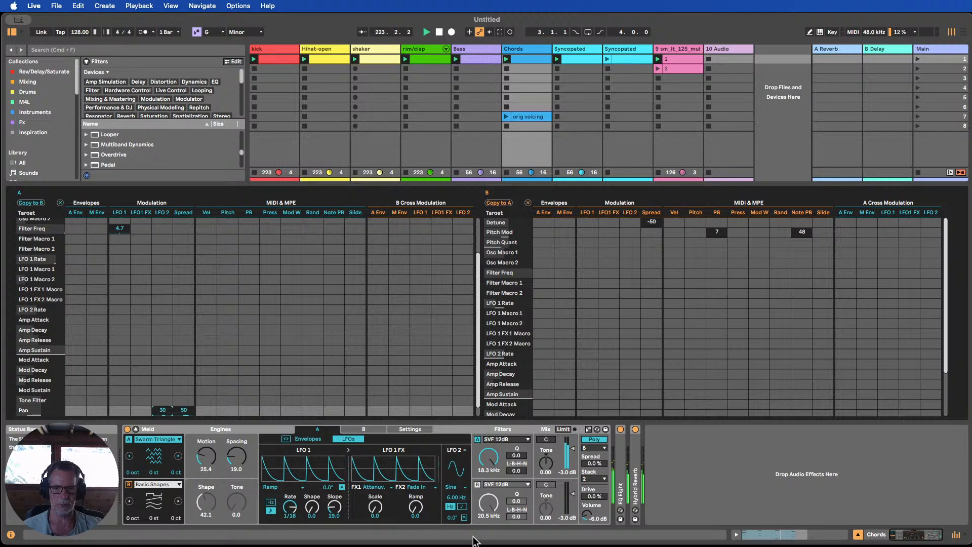
drag(462, 502, 462, 520)
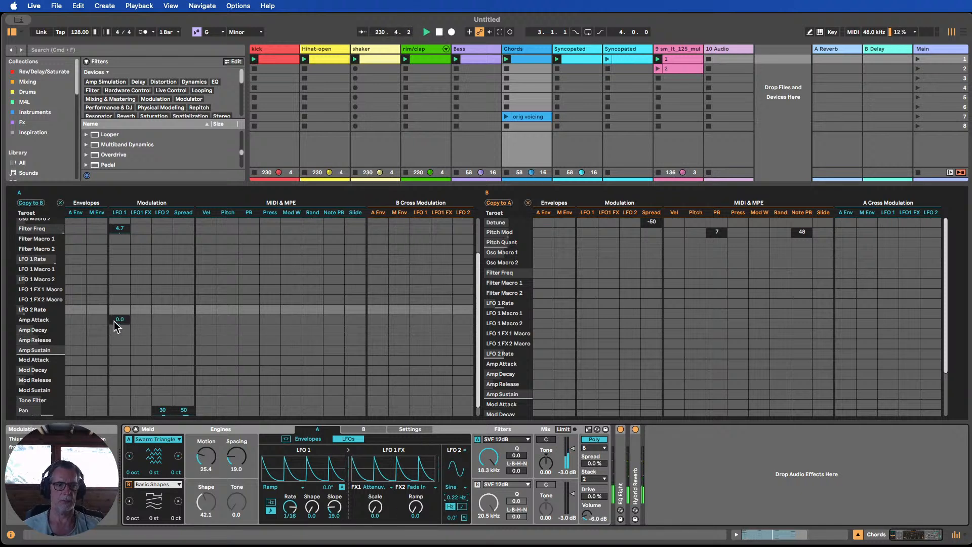
Set engine A's LFO 1 modulation to 100 for Osc Macro 1 and 1.6 for Filter Freq, with filter A at 20.5 kHz.
scroll(97, 319, up, 4)
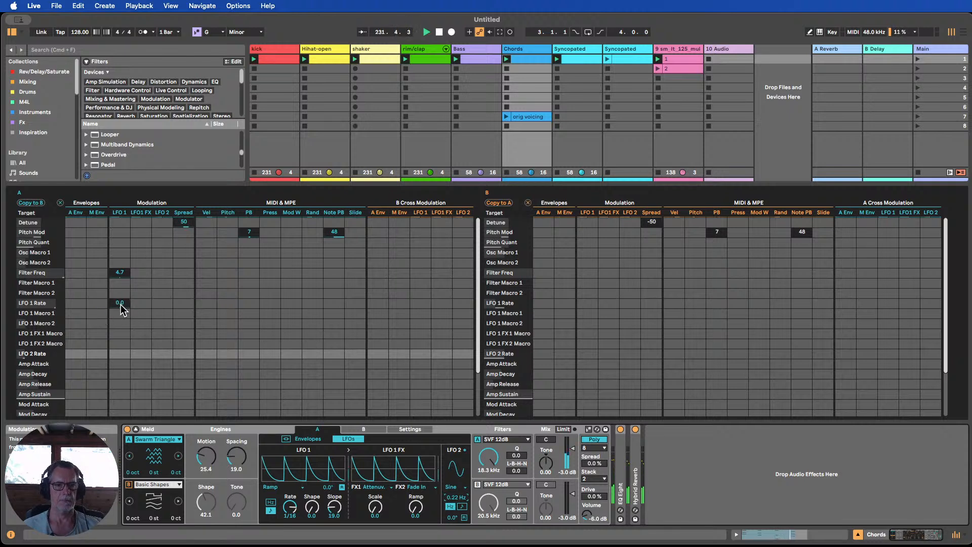
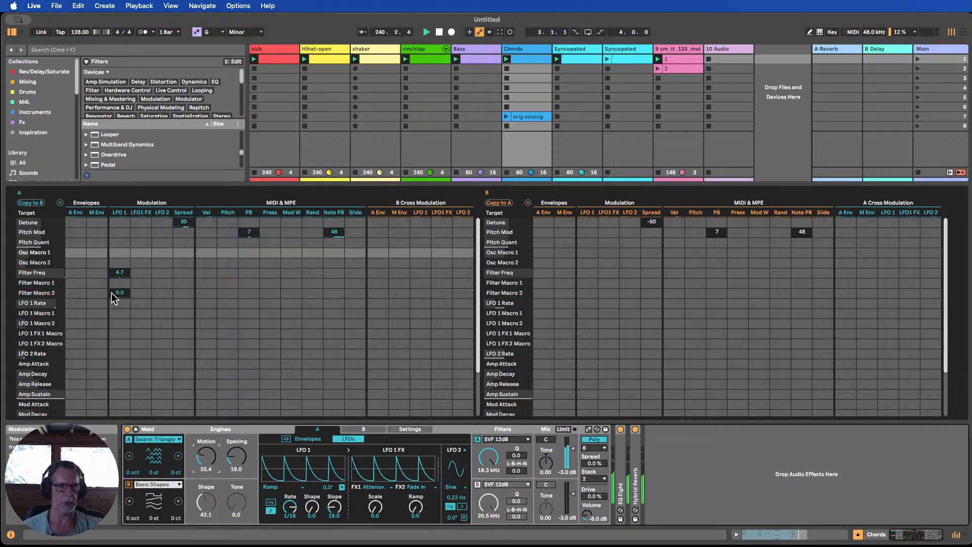
drag(121, 255, 120, 222)
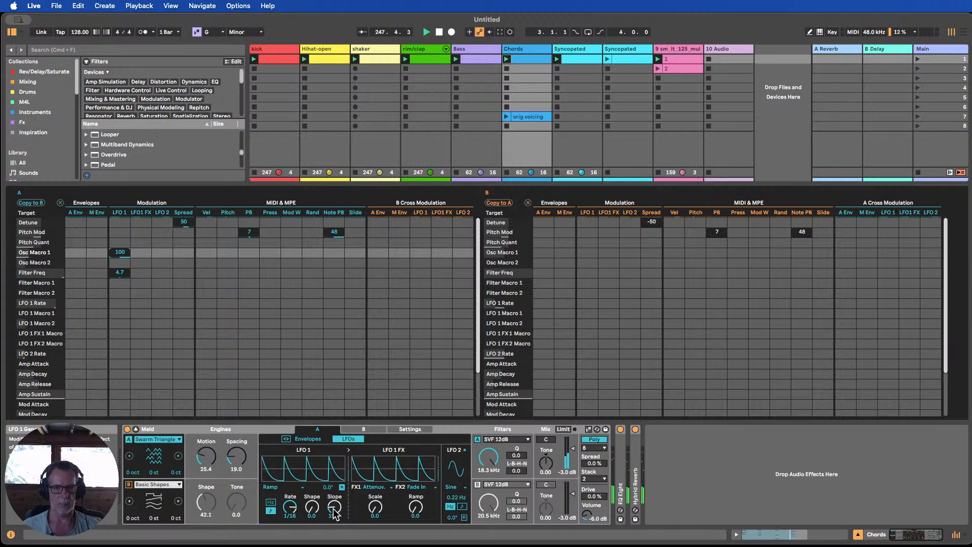
mouse_move(120, 273)
mouse_down()
mouse_move(120, 256)
mouse_move(120, 279)
mouse_move(120, 267)
mouse_up()
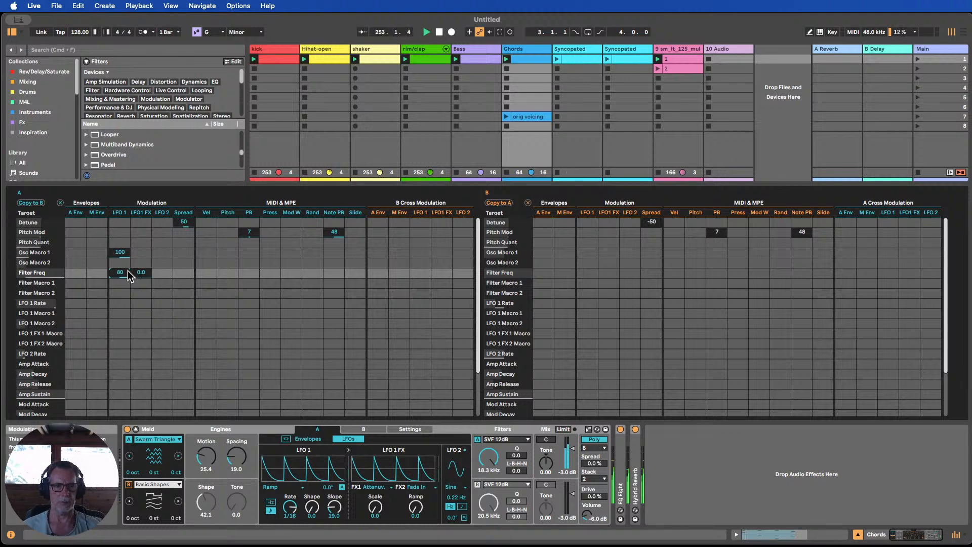
mouse_move(480, 475)
mouse_down()
mouse_move(480, 504)
mouse_move(479, 466)
mouse_up()
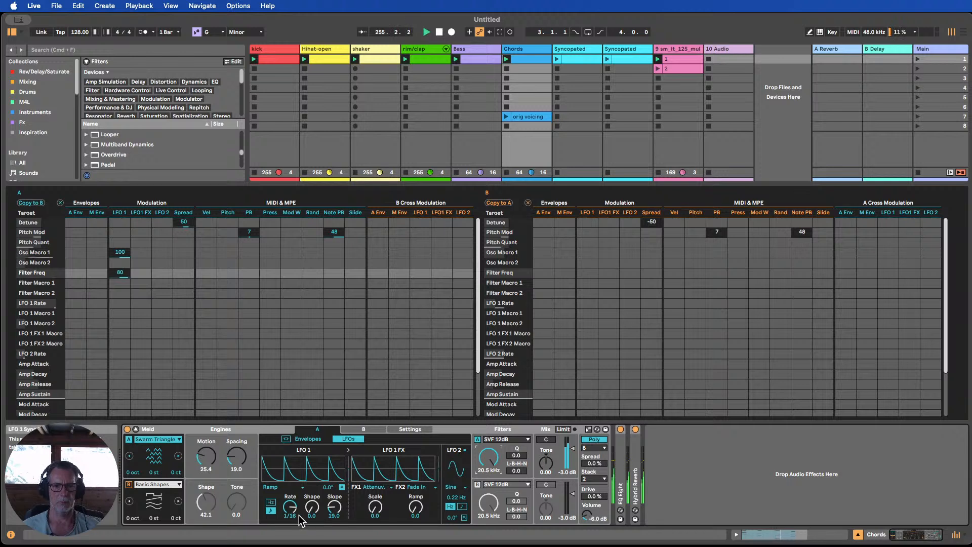
drag(127, 274, 120, 275)
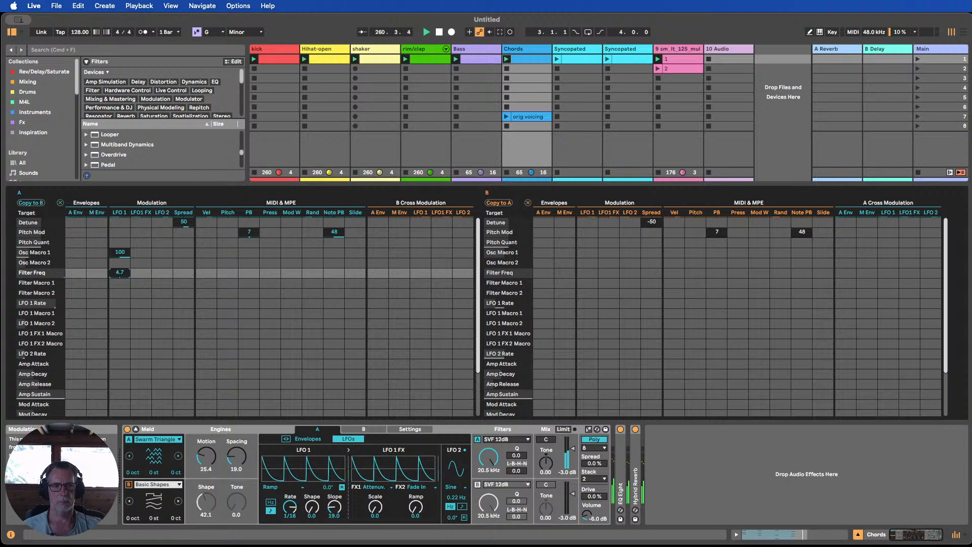
drag(120, 272, 120, 273)
Enable Meld's engine B with its Shape at 65.1 and set the output Drive to 20 %.
click(129, 485)
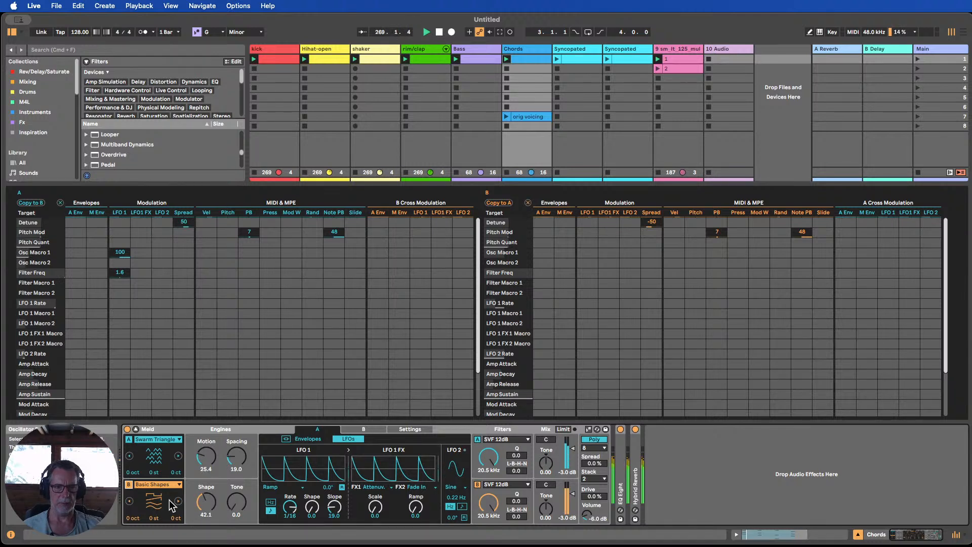
mouse_move(205, 505)
mouse_down()
mouse_move(205, 458)
mouse_move(206, 499)
mouse_up()
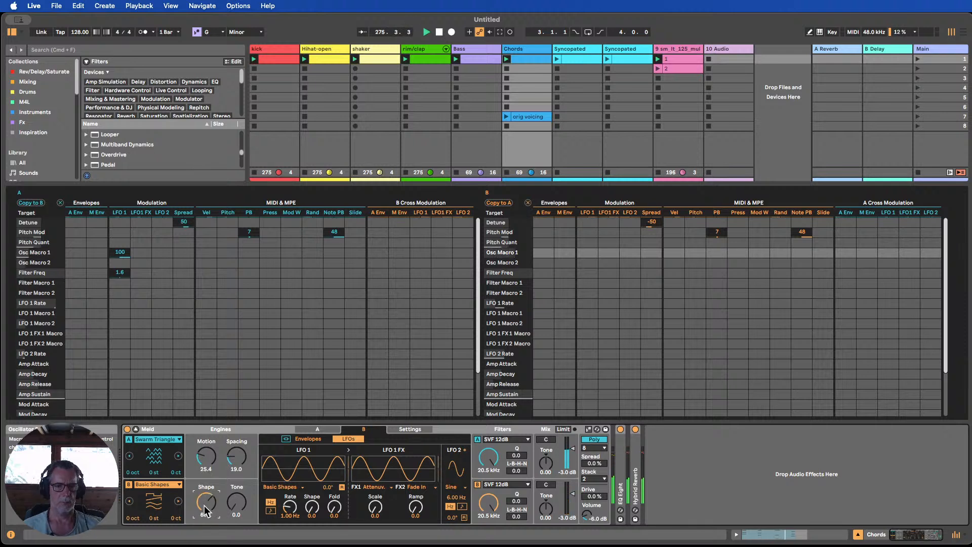
click(550, 496)
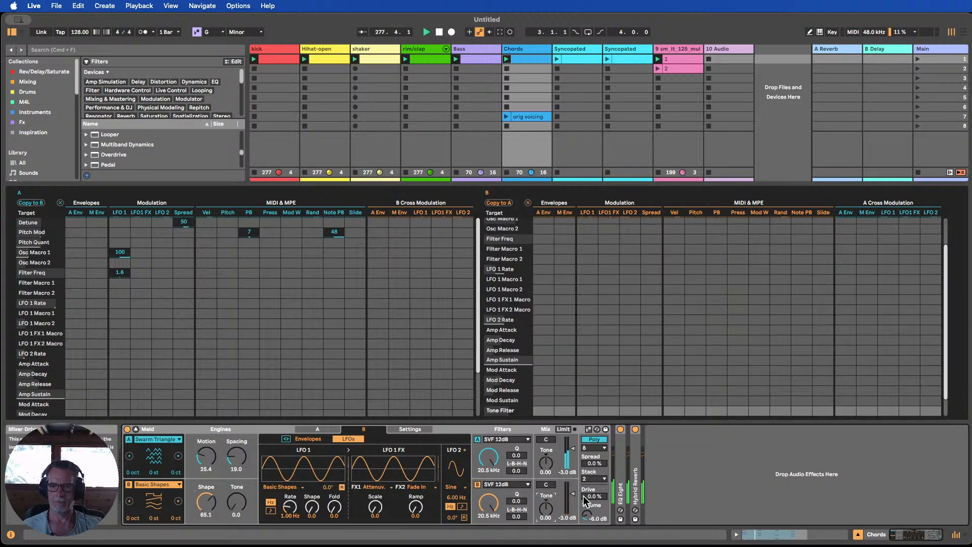
drag(591, 497, 591, 488)
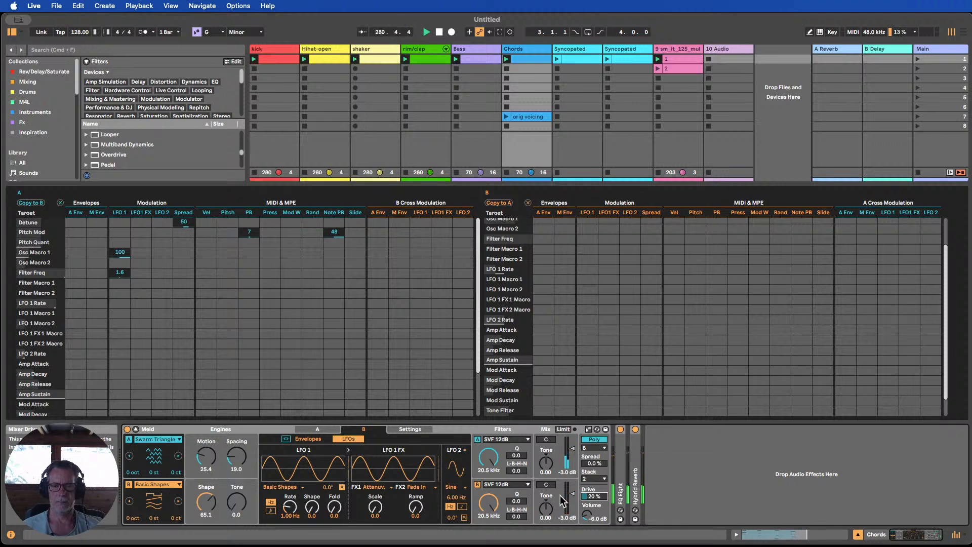
Audition engine B oscillator types from Dual Basic Shapes, Noisy Shapes and Square 5th through the Swarm types.
click(178, 503)
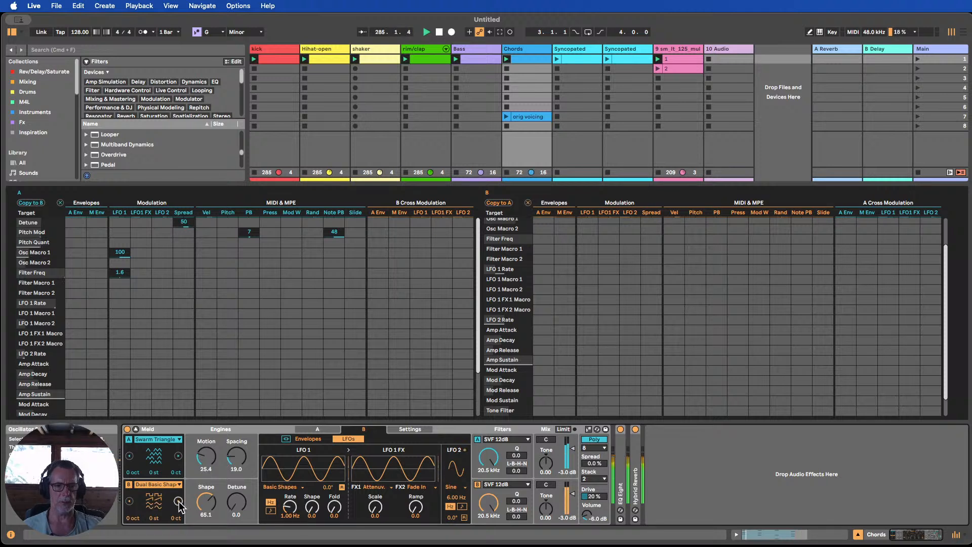
click(178, 502)
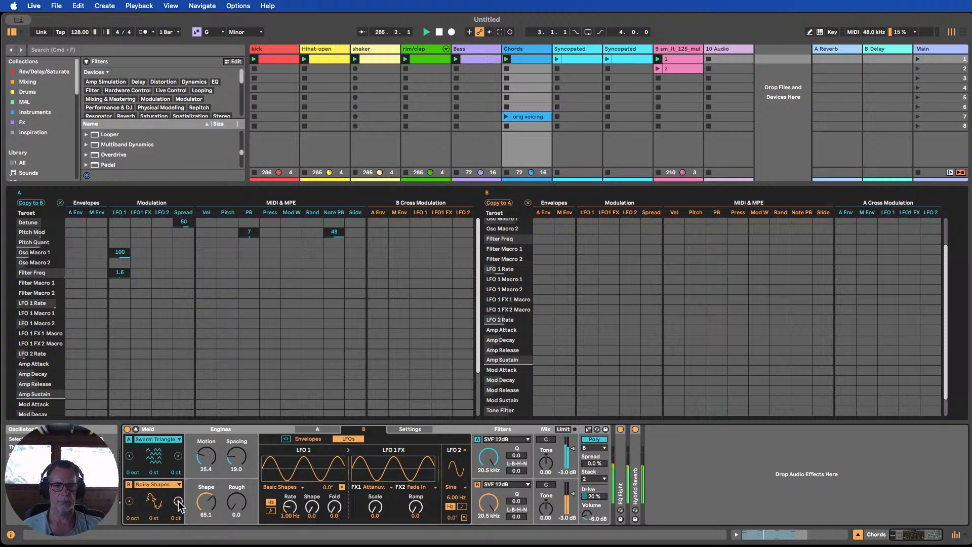
click(178, 503)
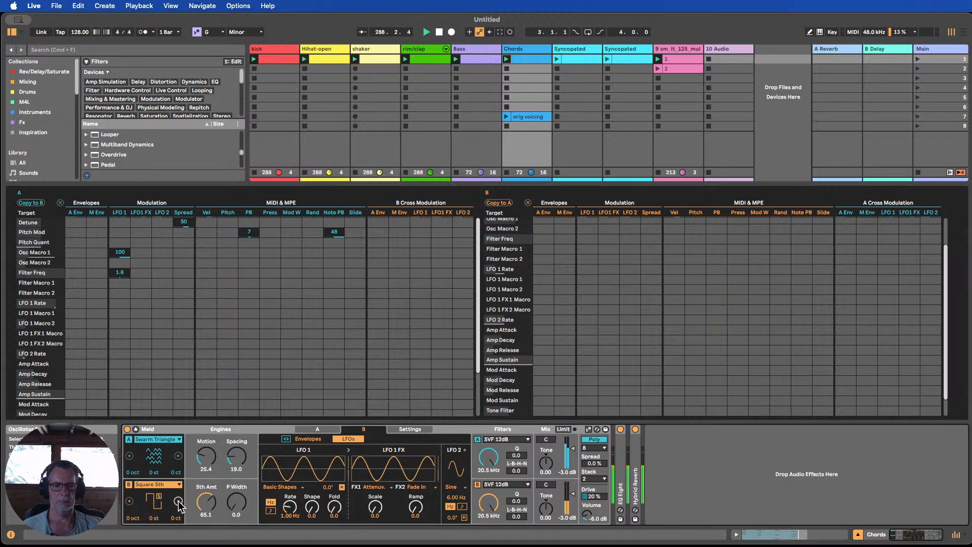
click(178, 502)
click(178, 502)
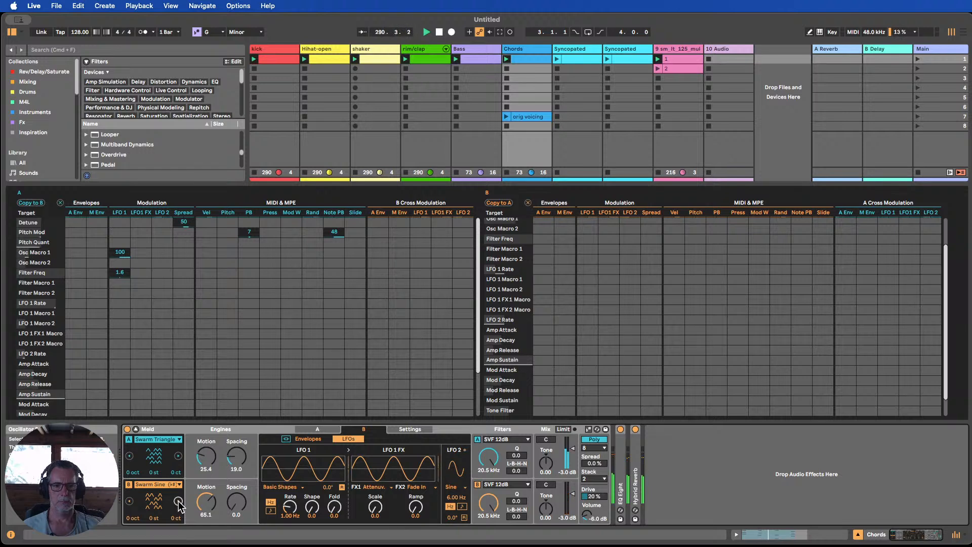
click(178, 503)
click(178, 502)
click(178, 502)
click(130, 501)
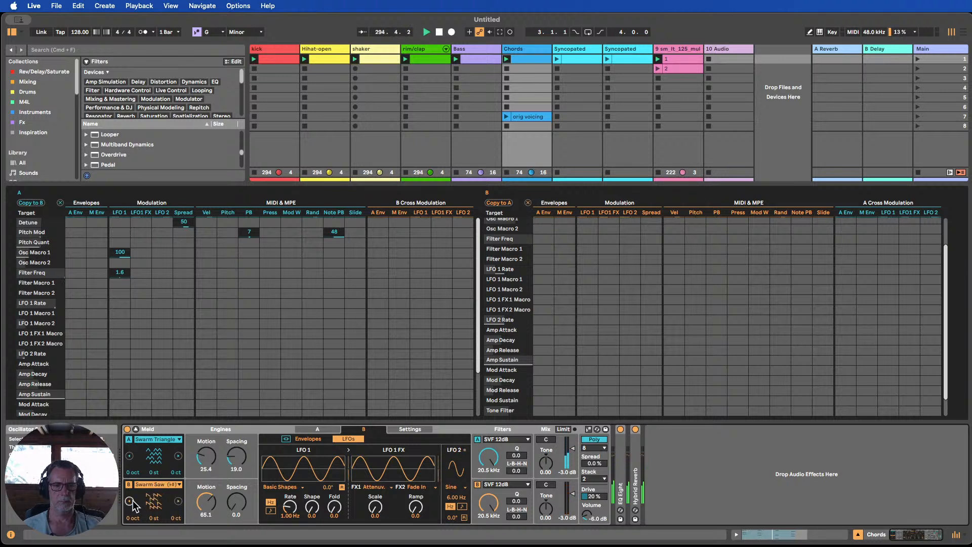
click(129, 501)
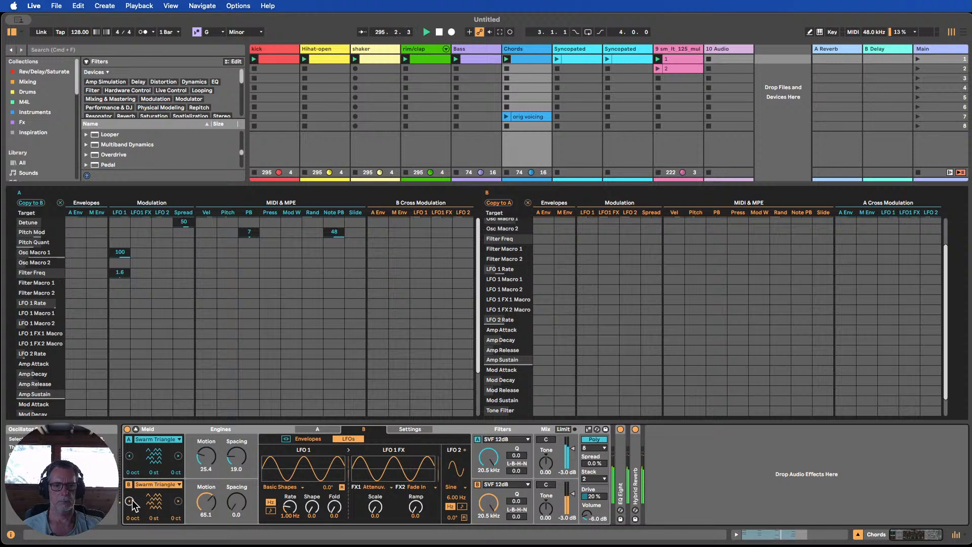
Try engine B as Swarm Saw, Swarm Square, Simple Fm with Ratio at 28.6, Chip and Tarp.
click(178, 503)
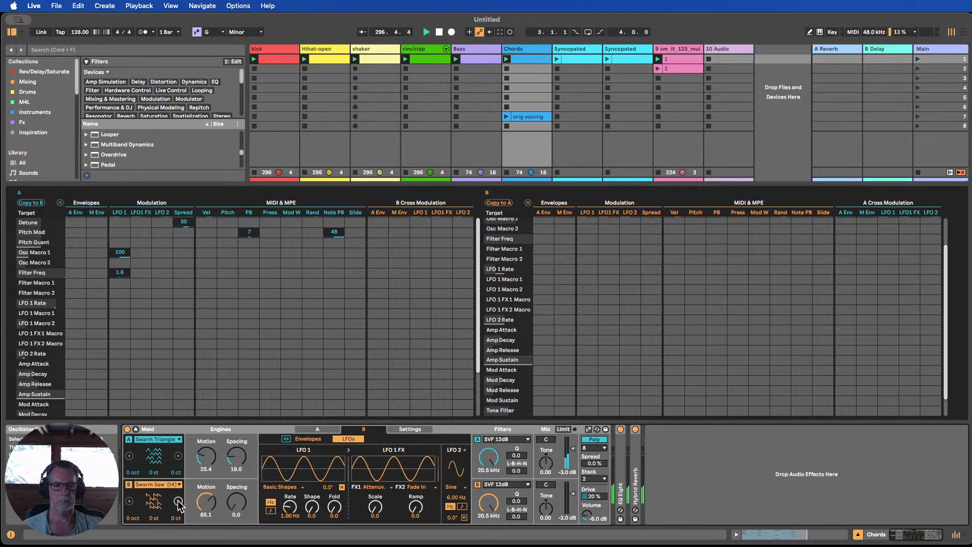
click(178, 501)
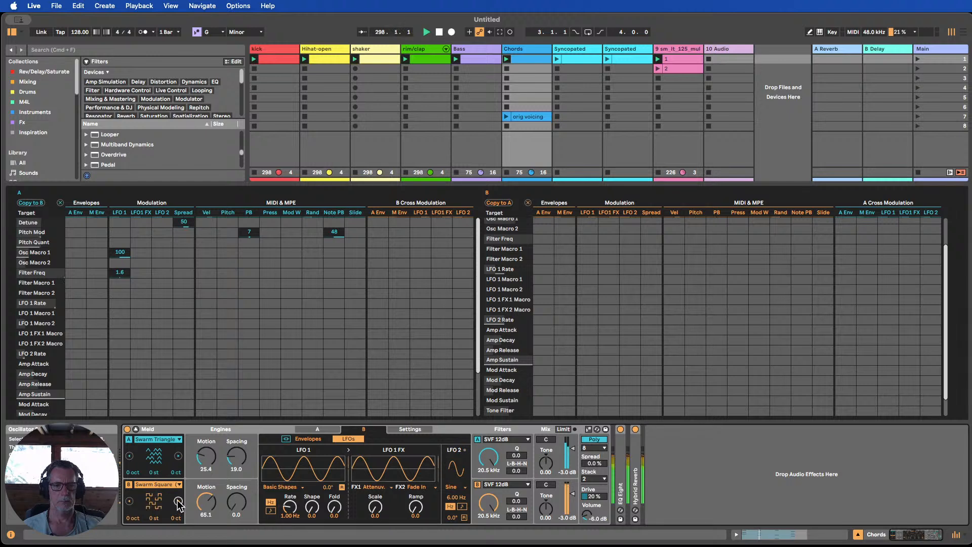
click(178, 502)
click(177, 501)
click(178, 501)
click(178, 501)
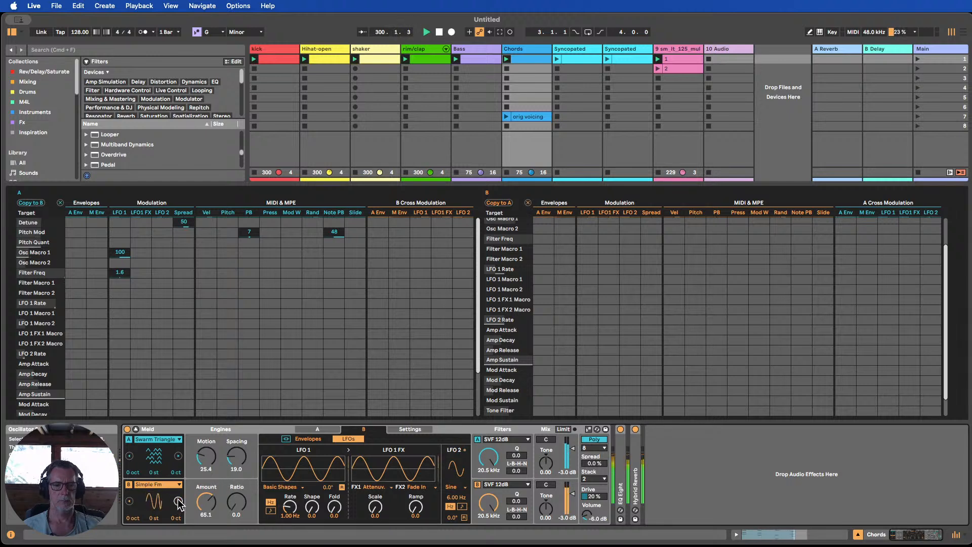
drag(236, 503, 236, 491)
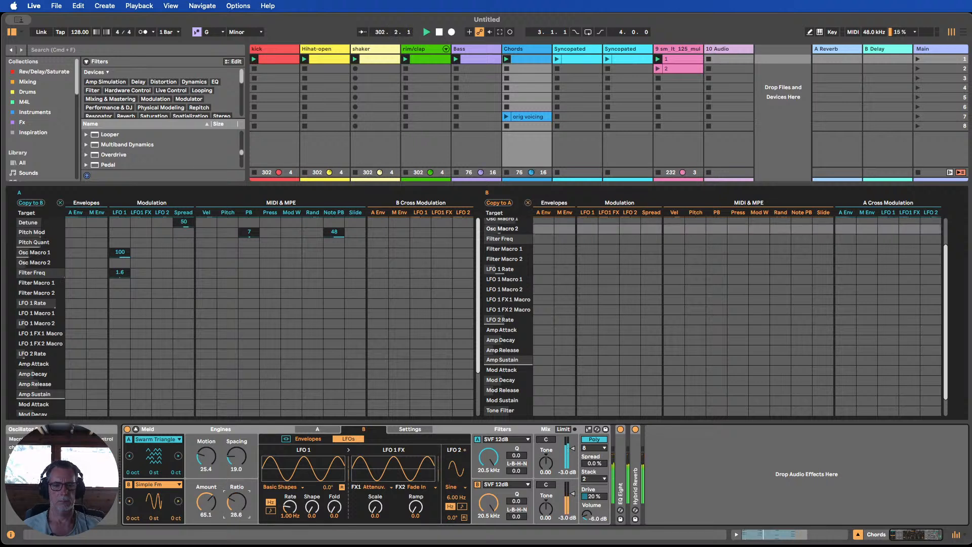
click(178, 501)
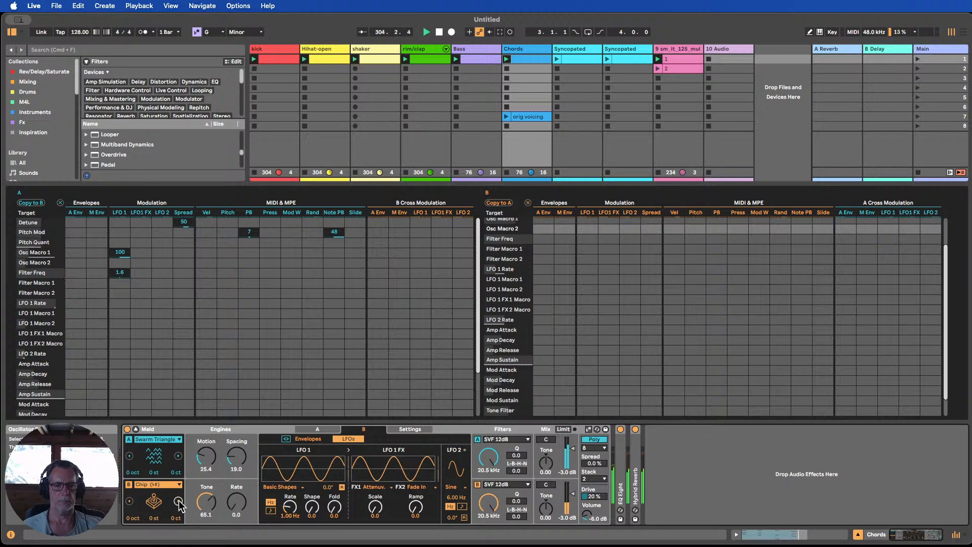
click(178, 502)
click(178, 501)
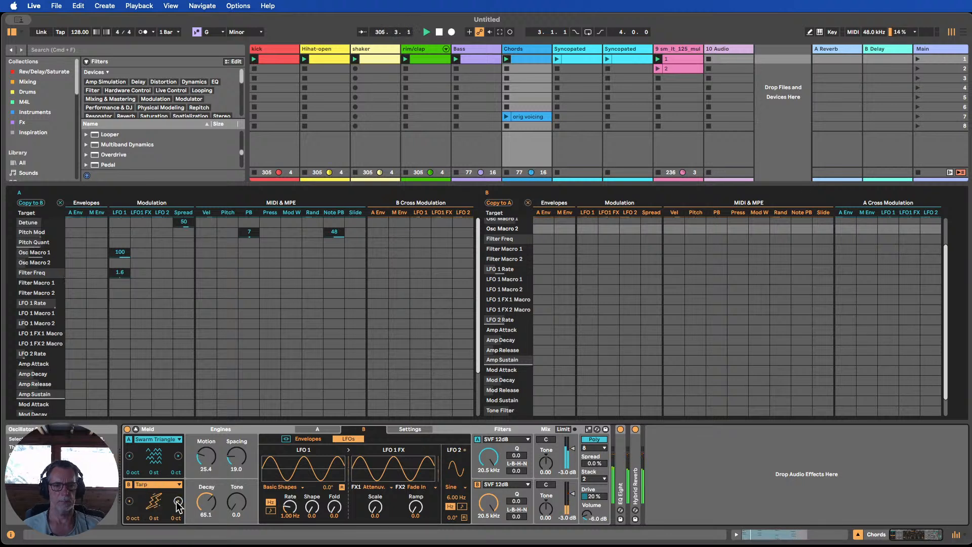
Step engine B back through the oscillator types to Swarm Saw and set its Motion to 40.5.
click(130, 500)
click(130, 500)
click(130, 500)
click(130, 501)
click(130, 501)
click(130, 500)
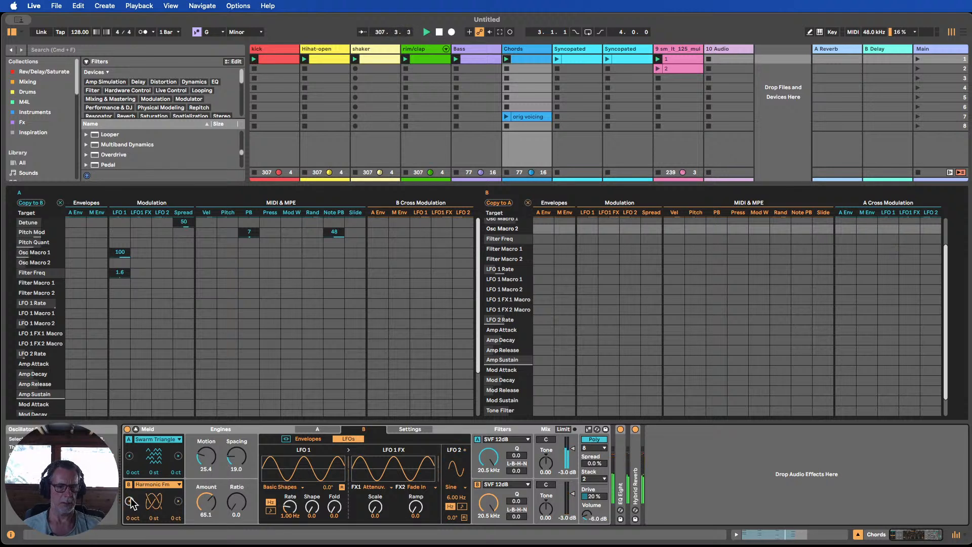
click(130, 501)
click(130, 501)
click(130, 501)
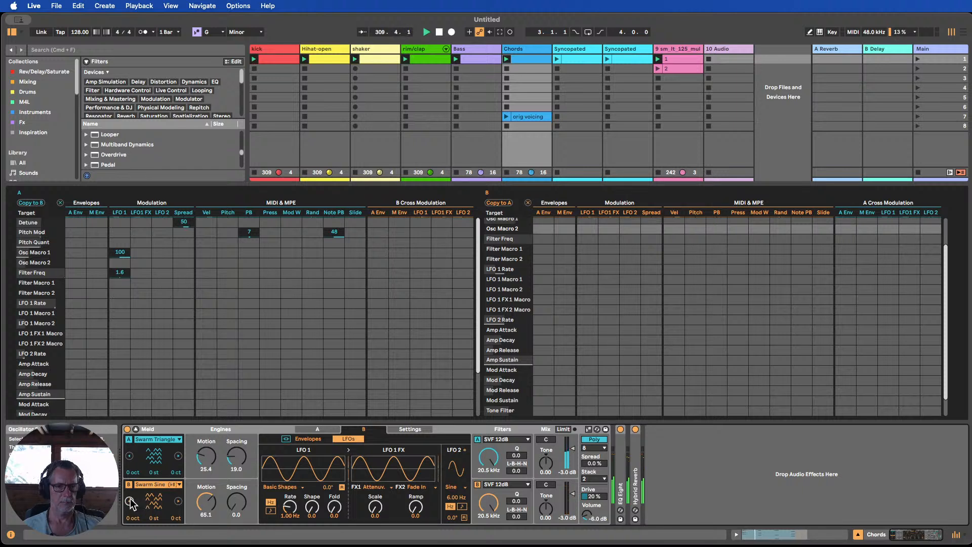
click(131, 500)
click(178, 501)
click(178, 501)
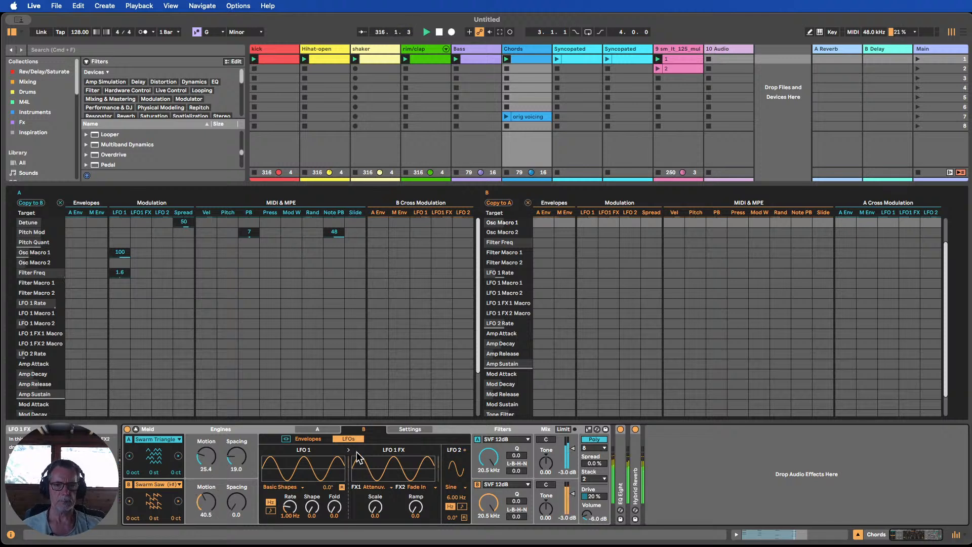
Set engine B's amp envelope to a sustain of -5.2 dB and a release of 423 ms.
click(309, 439)
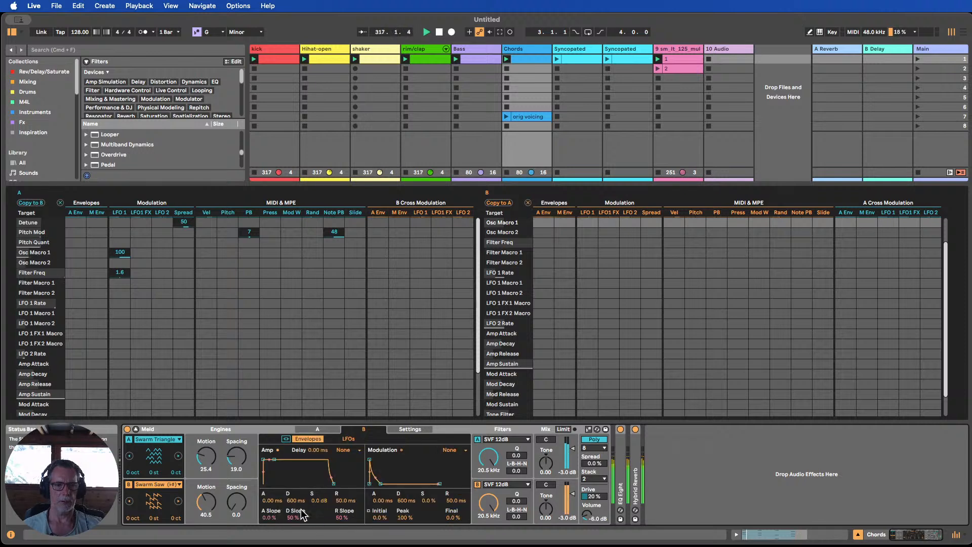
drag(315, 504, 318, 492)
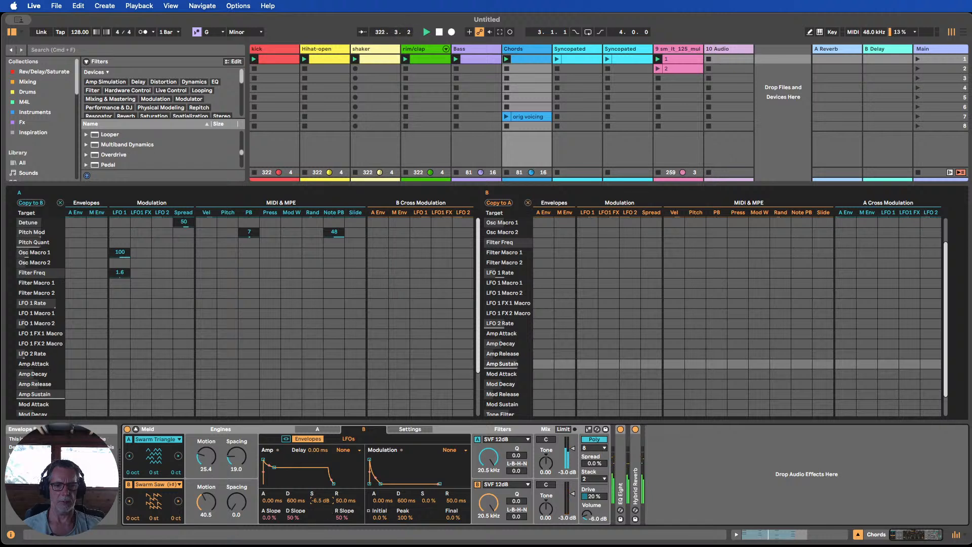
drag(337, 503, 337, 494)
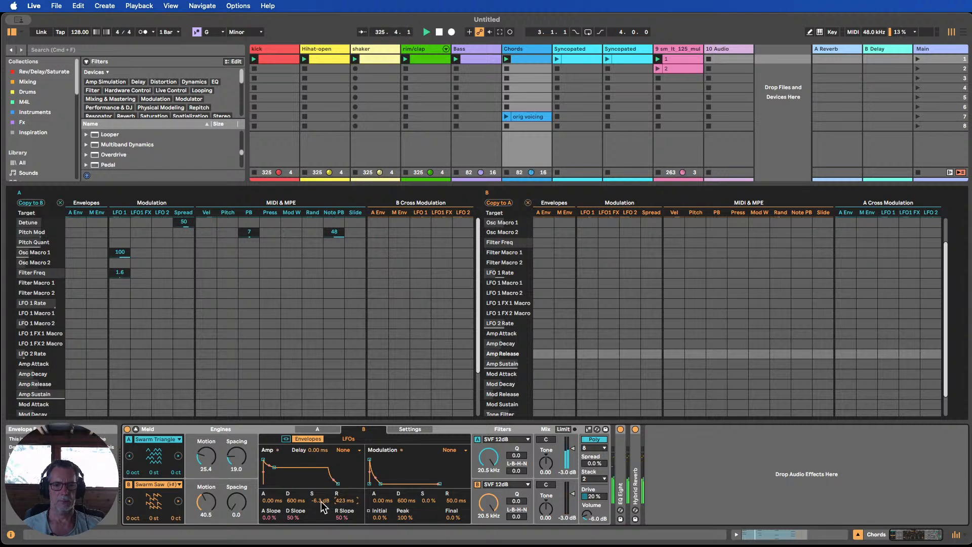
drag(321, 501, 321, 496)
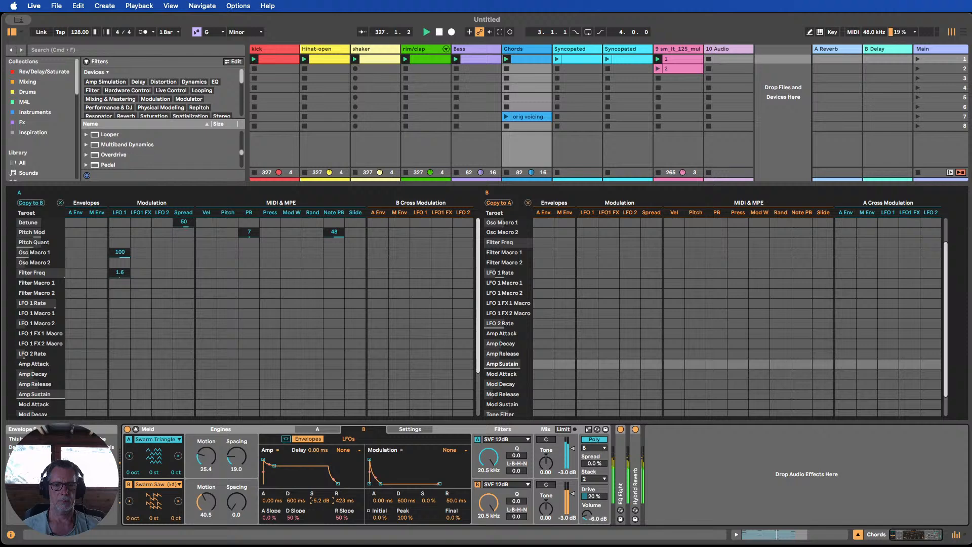
Hide the device view, launch the first Syncopated track's clip, reactivate the Bass track and mute the Hihat-open and shaker tracks.
click(856, 535)
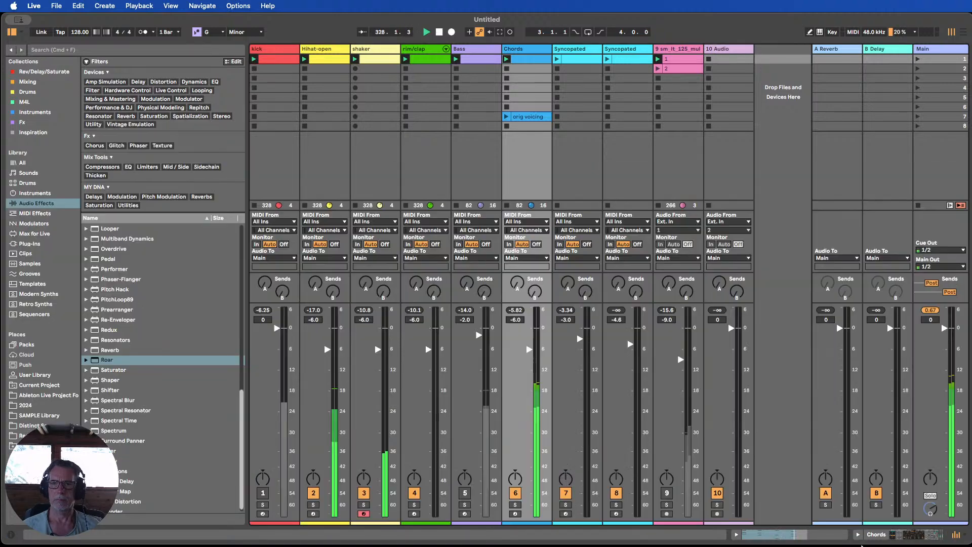
click(558, 59)
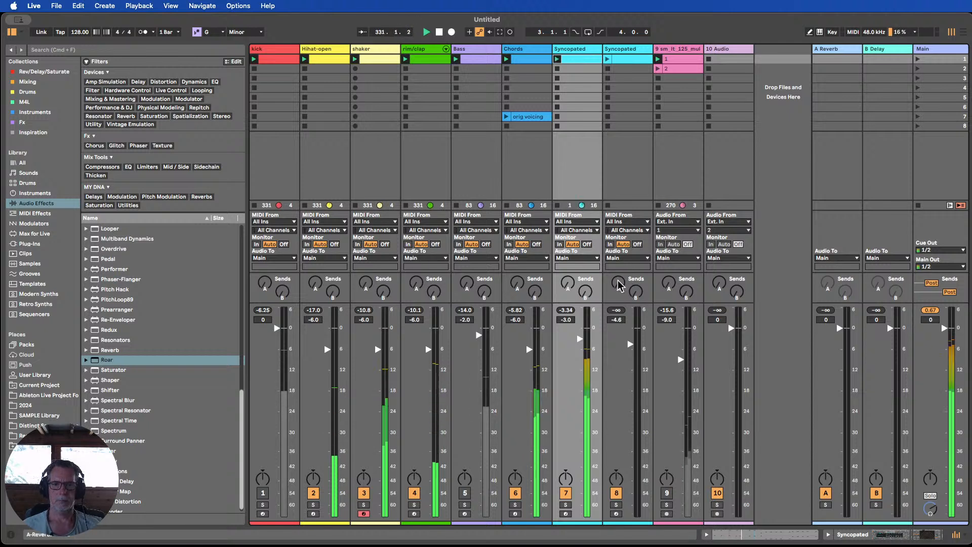
click(465, 492)
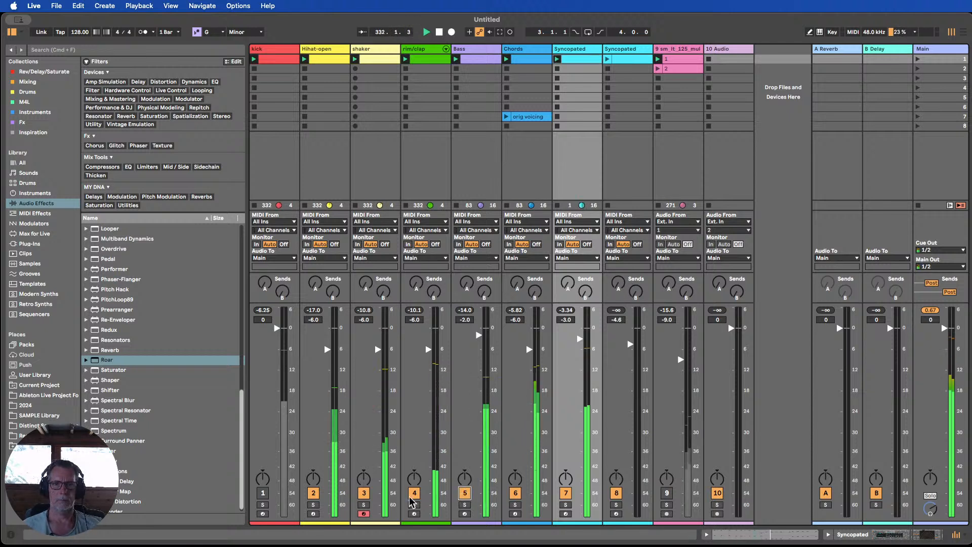
click(313, 492)
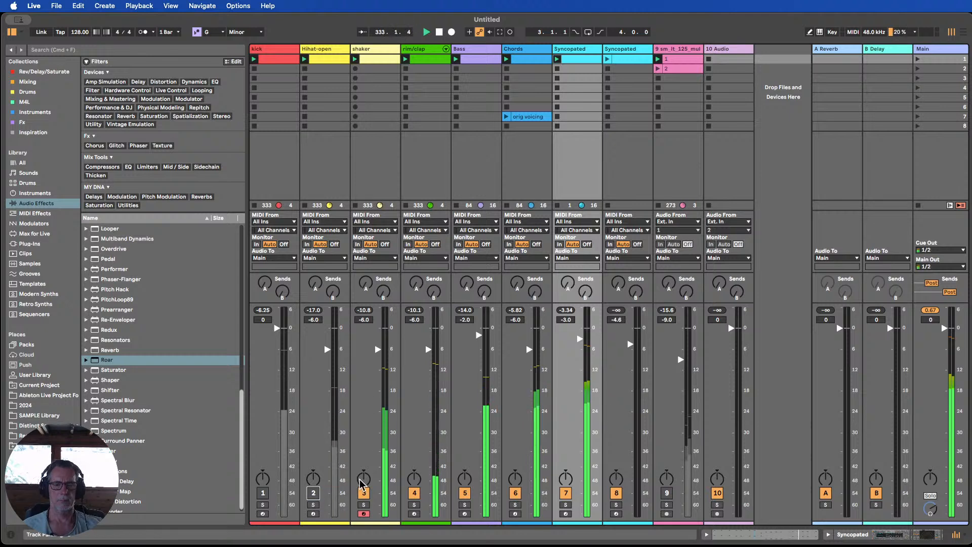
click(363, 493)
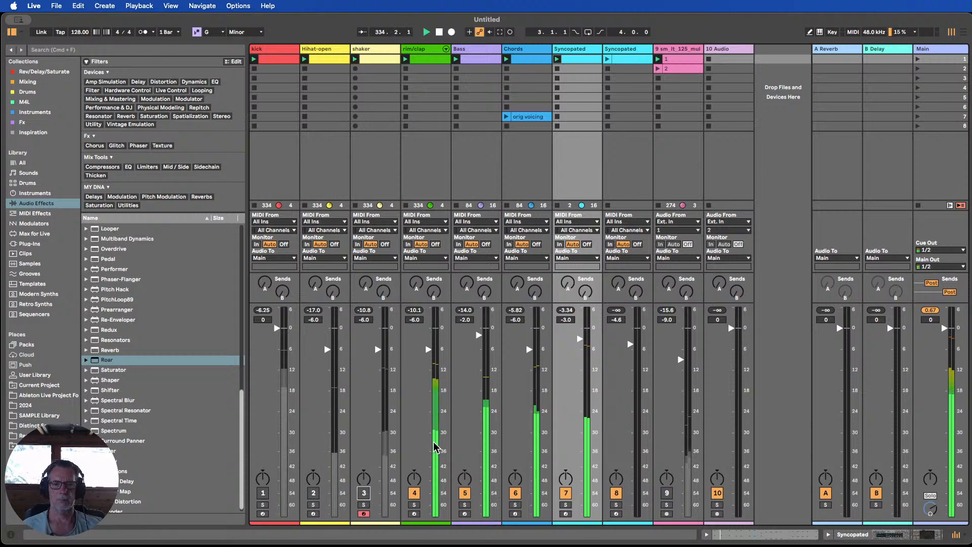
Fold the Echo on the first Syncopated track and insert an EQ Eight directly after its Analog.
double_click(572, 51)
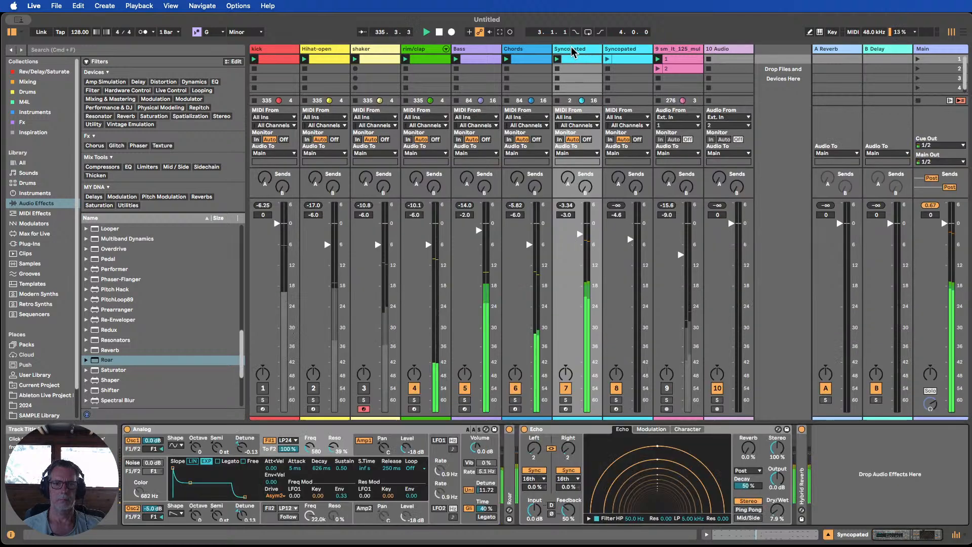
double_click(569, 430)
scroll(122, 334, down, 5)
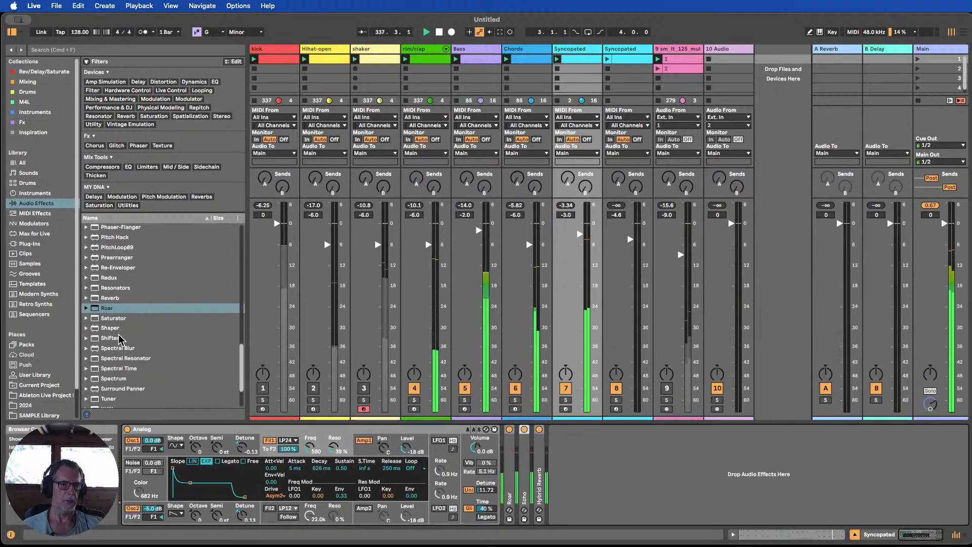
scroll(120, 341, up, 10)
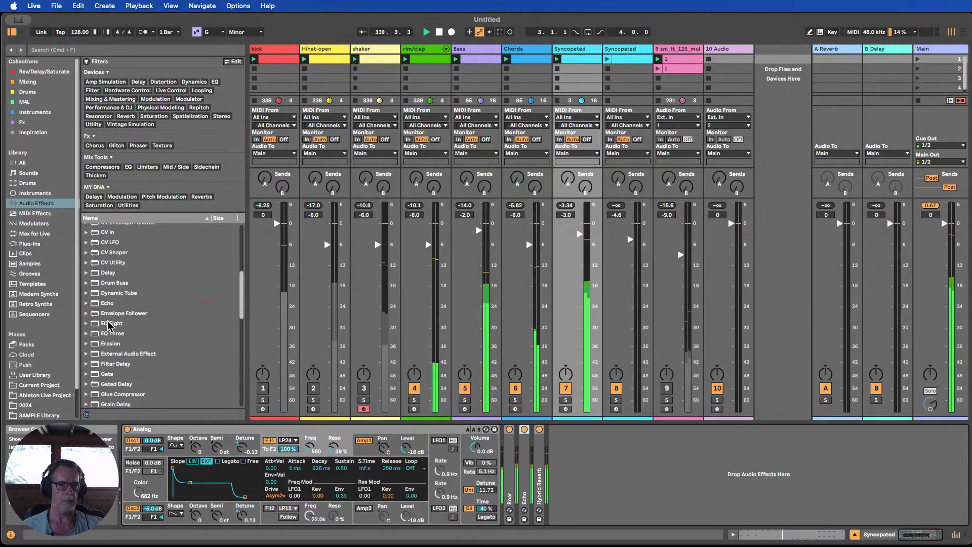
drag(109, 324, 507, 452)
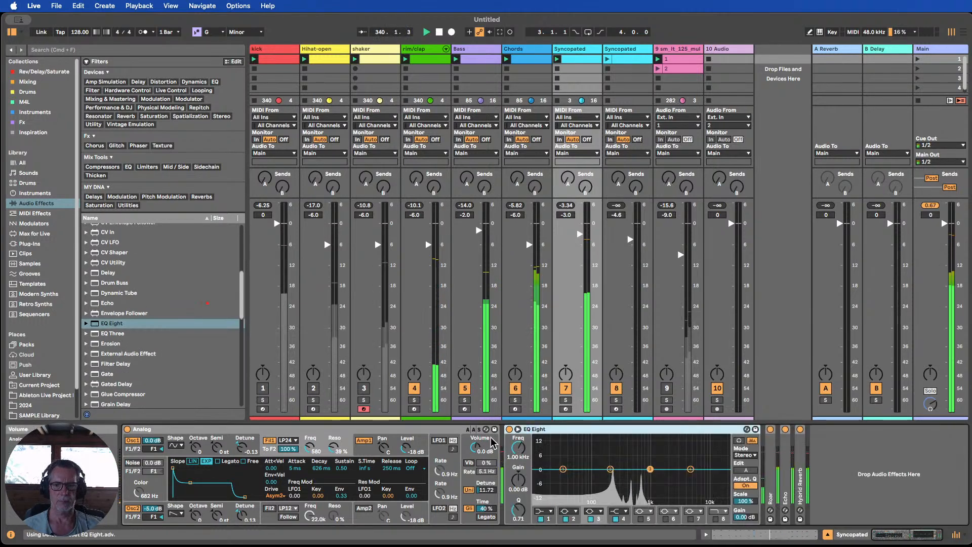
Make band 1 of the new EQ Eight a low cut and set its frequency to 255 Hz.
click(549, 511)
click(543, 456)
click(518, 448)
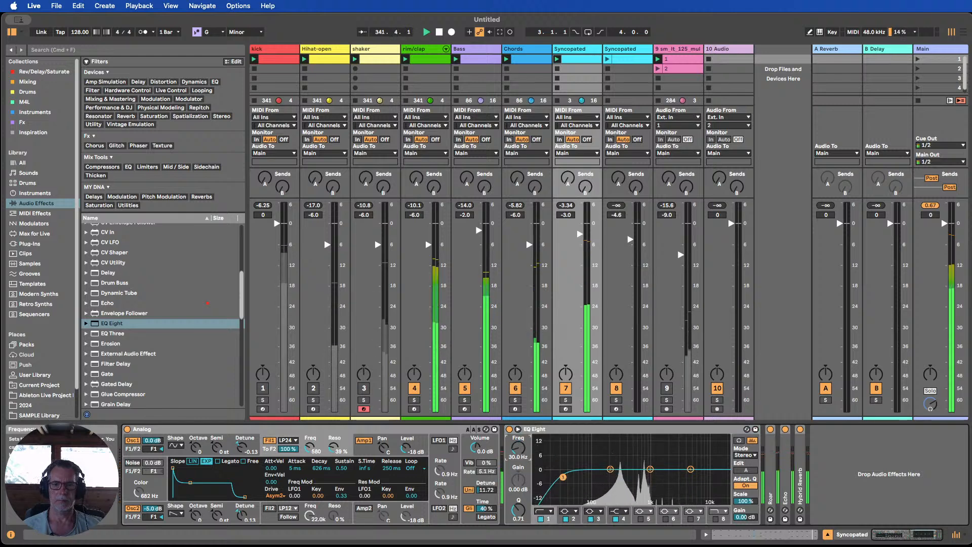
drag(518, 448, 518, 422)
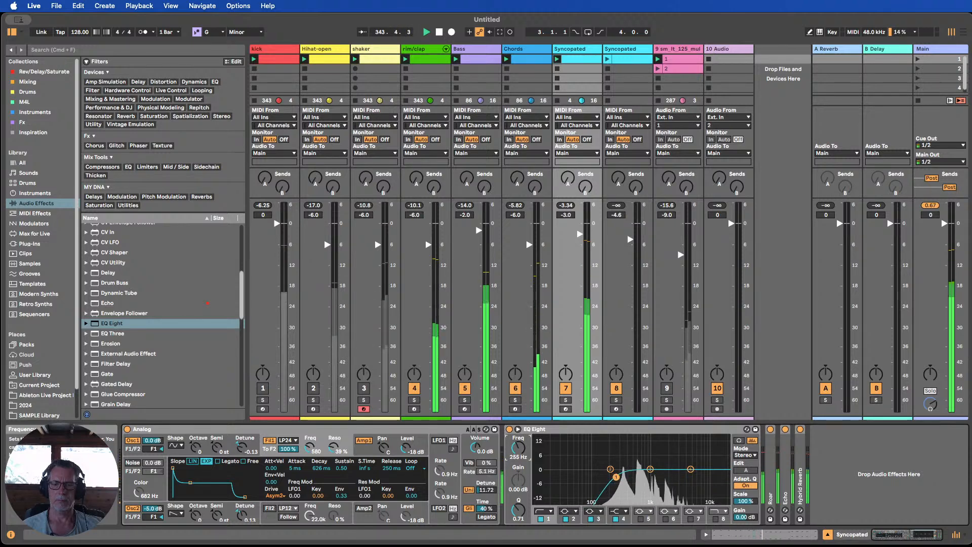
Set the filter envelope amount of the Bass track's Operator to 49%.
click(494, 52)
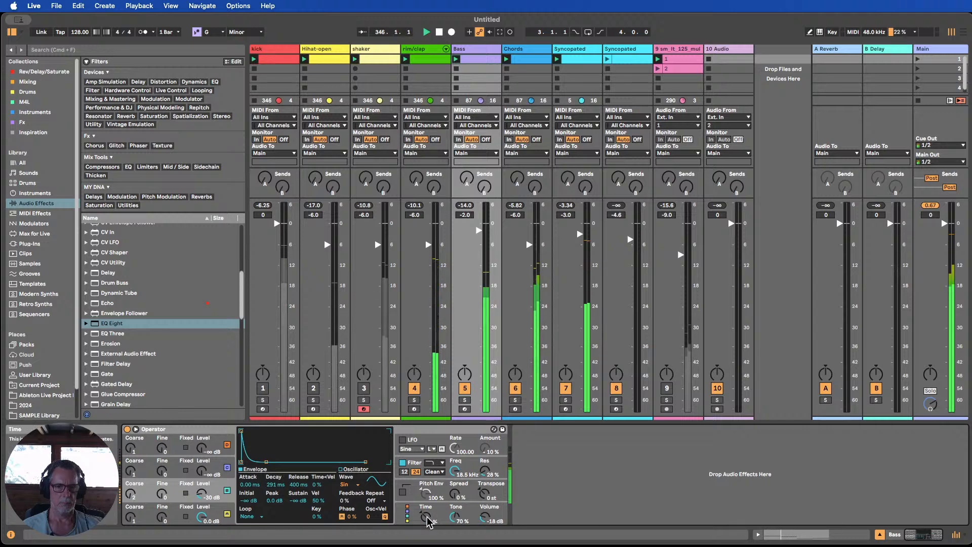
click(436, 467)
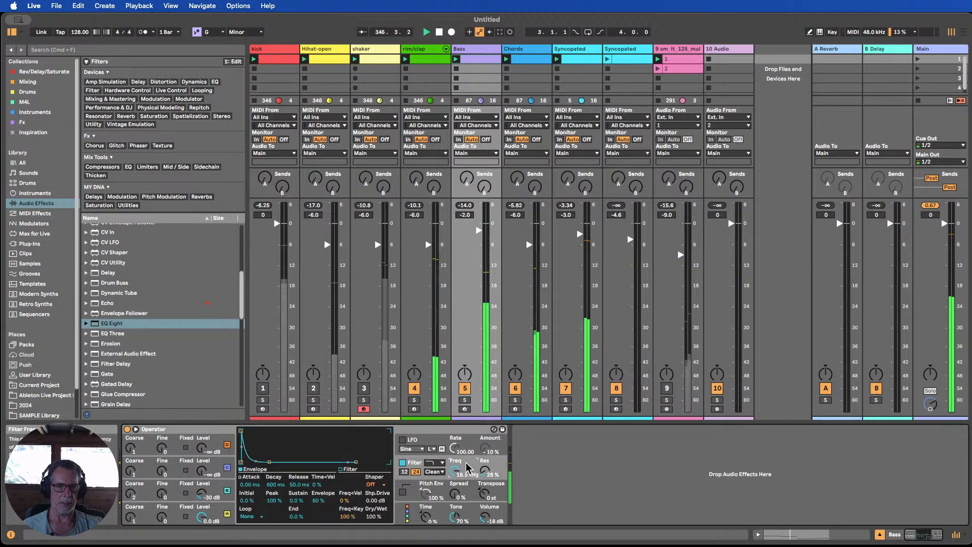
double_click(315, 503)
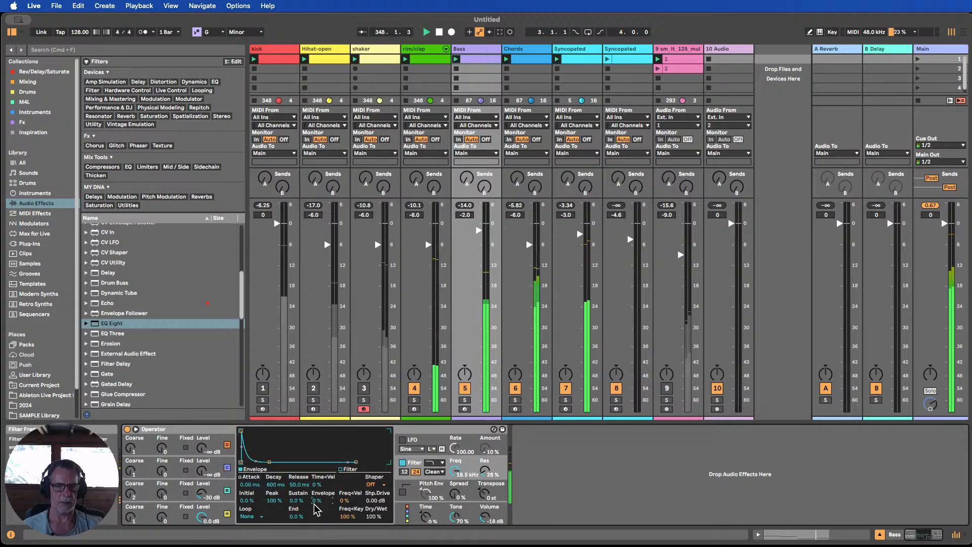
drag(314, 504, 314, 497)
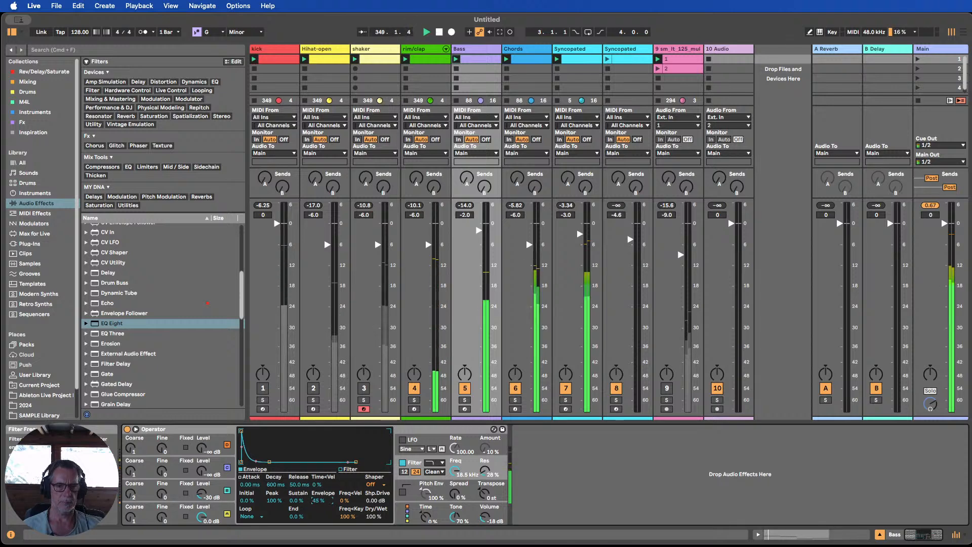
drag(319, 500, 319, 500)
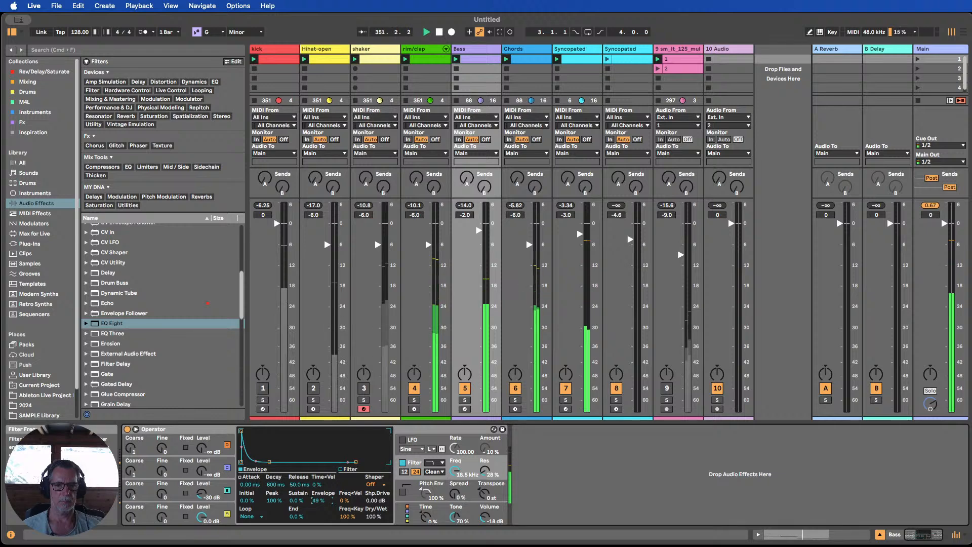
Set Operator's filter shaper to Soft with 6 dB drive and compare the bass with the filter off and on.
click(376, 485)
click(375, 501)
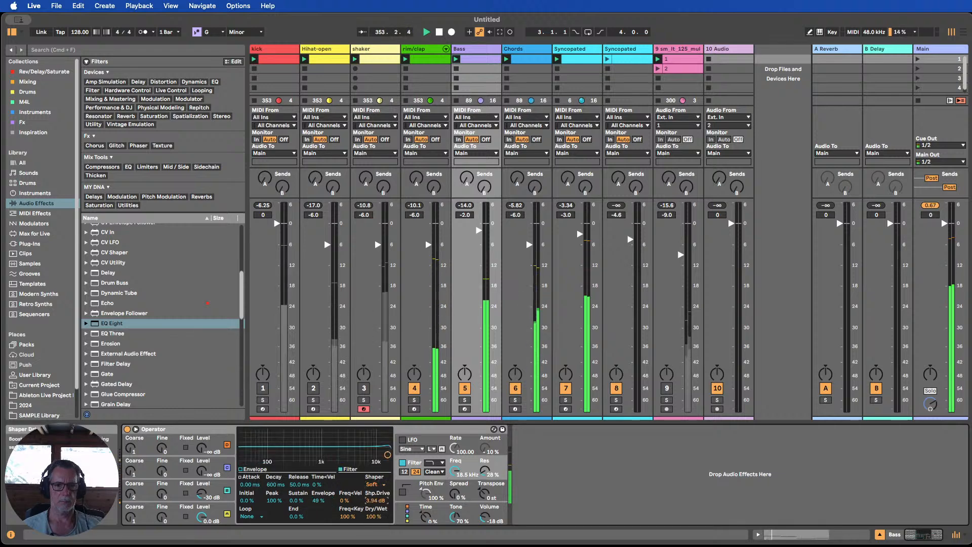
mouse_move(375, 501)
mouse_down()
mouse_move(375, 486)
mouse_move(375, 502)
mouse_up()
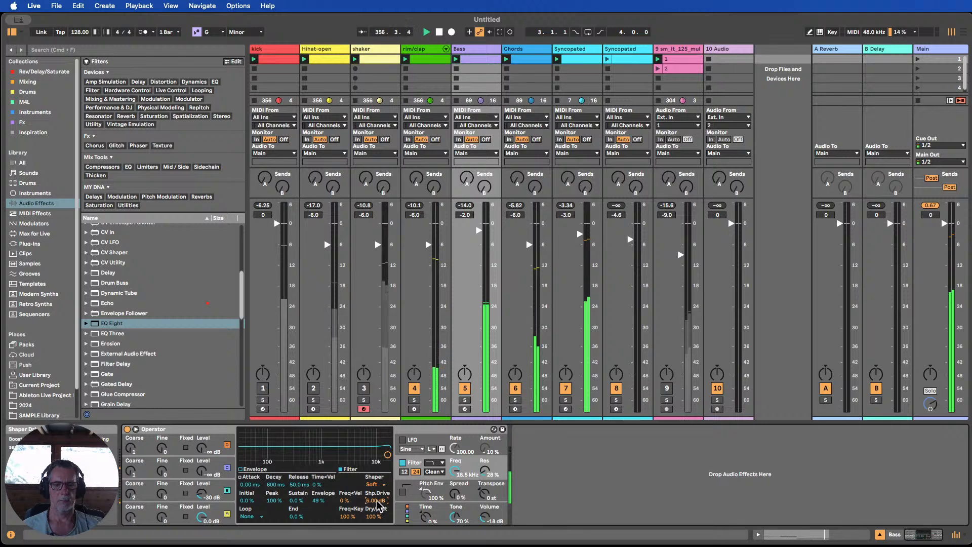
click(402, 463)
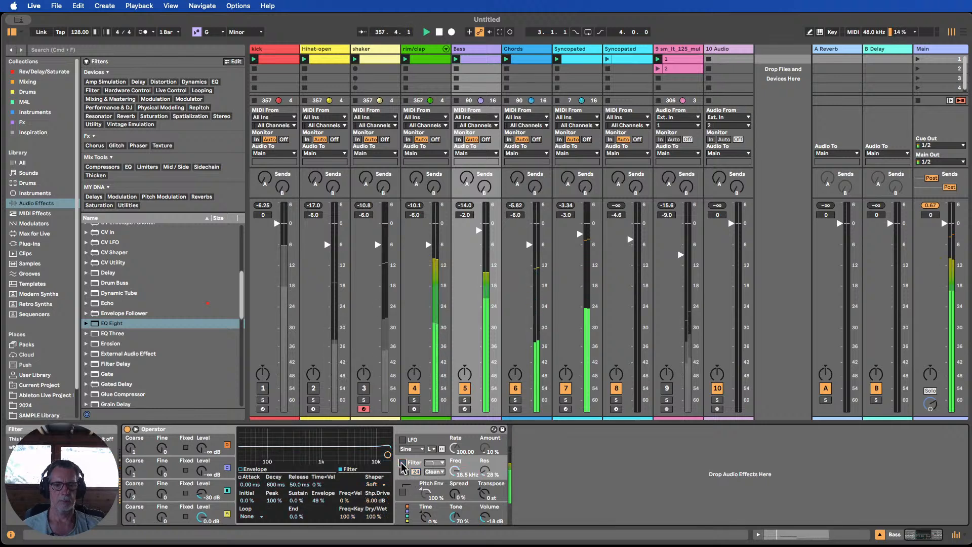
click(403, 463)
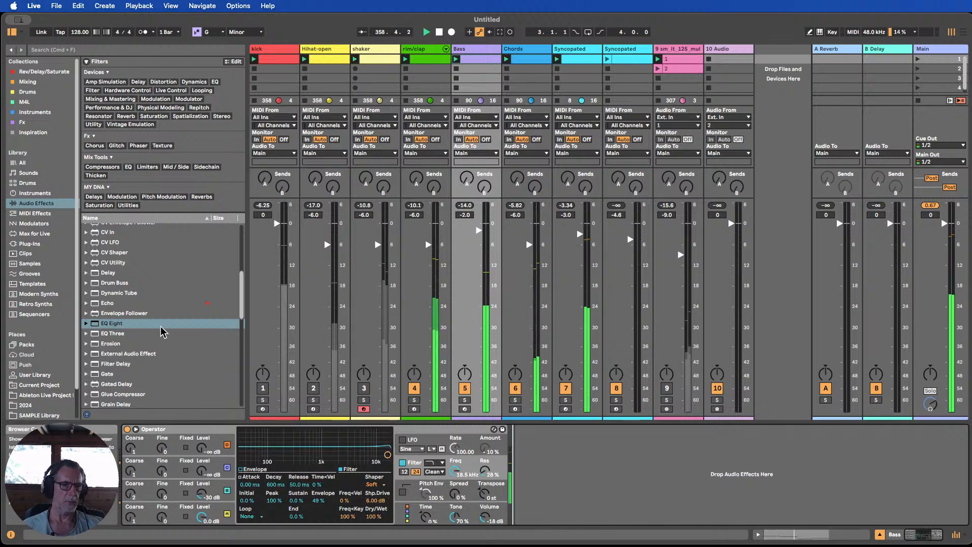
Add an Amp after the Bass track's Operator and audition the Boost, Clean, Blues, Lead, Rock, Bass and Heavy types.
scroll(162, 332, up, 5)
drag(108, 237, 541, 452)
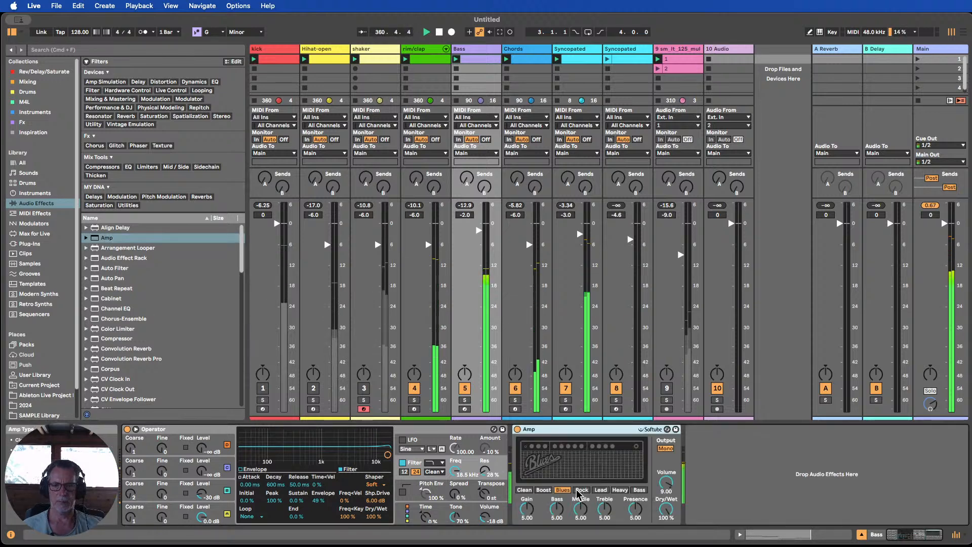
click(543, 490)
click(524, 490)
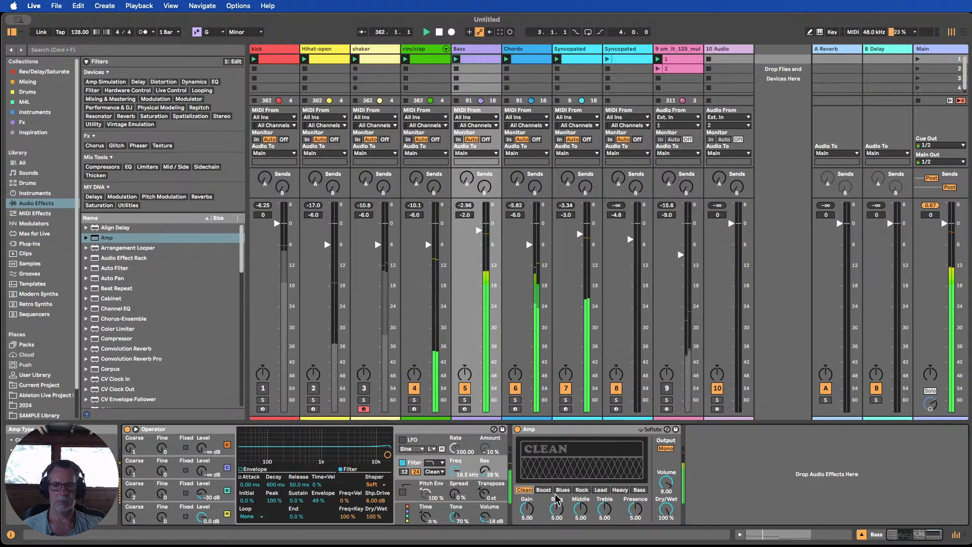
click(562, 490)
click(603, 490)
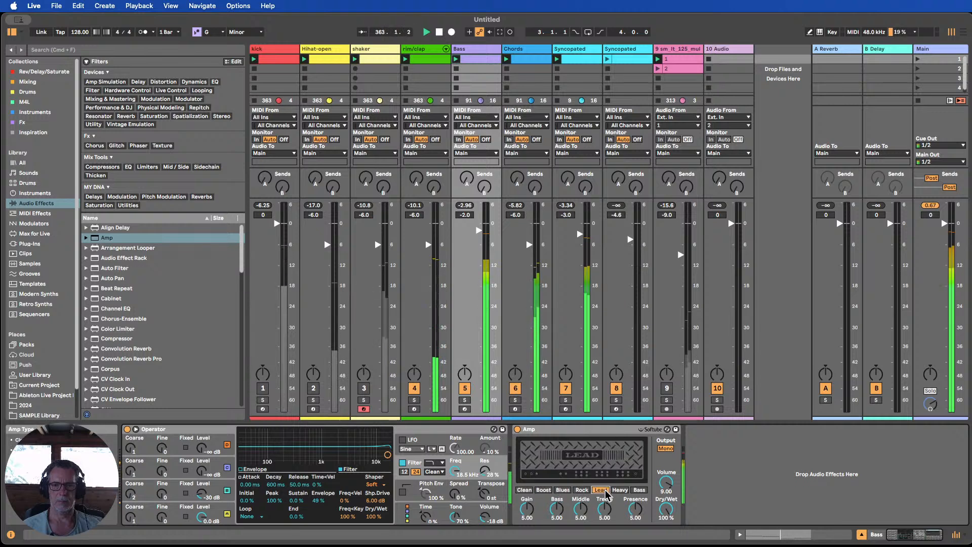
click(582, 490)
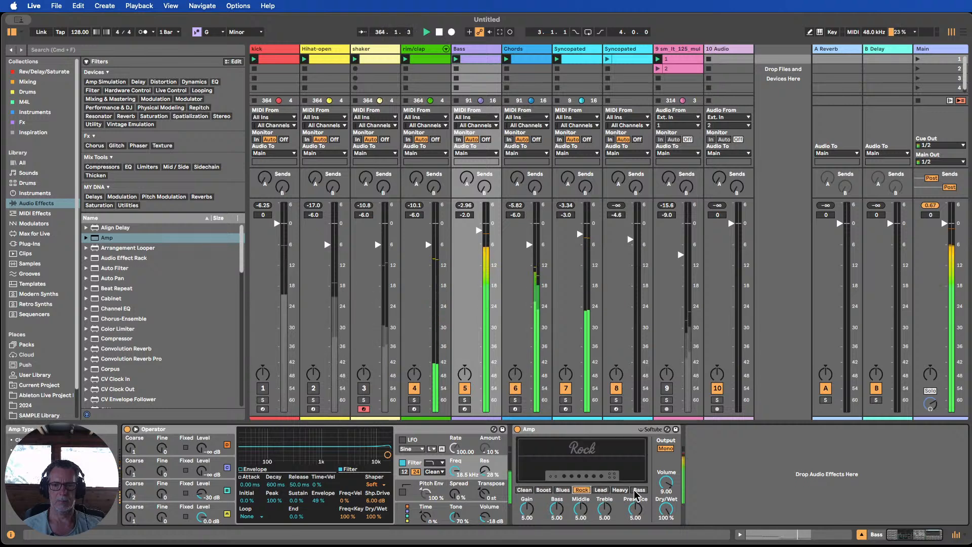
click(639, 490)
click(620, 491)
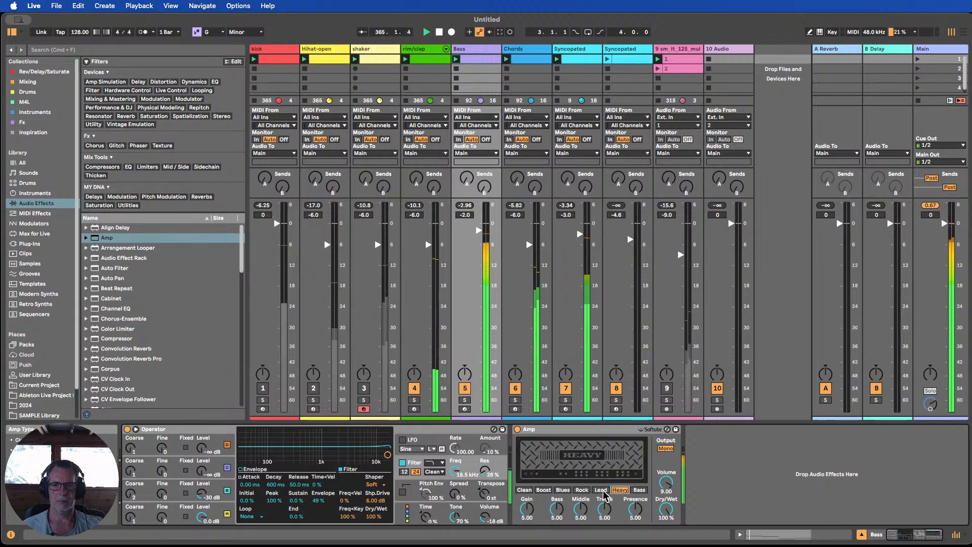
Compare the Lead, Rock, Blues and Boost amp types and settle on Blues.
click(601, 491)
click(583, 490)
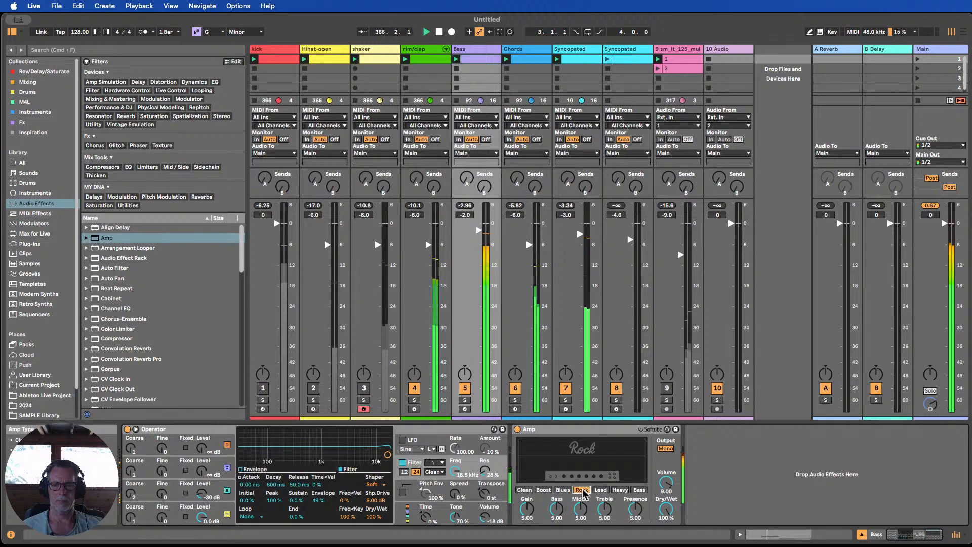
click(562, 491)
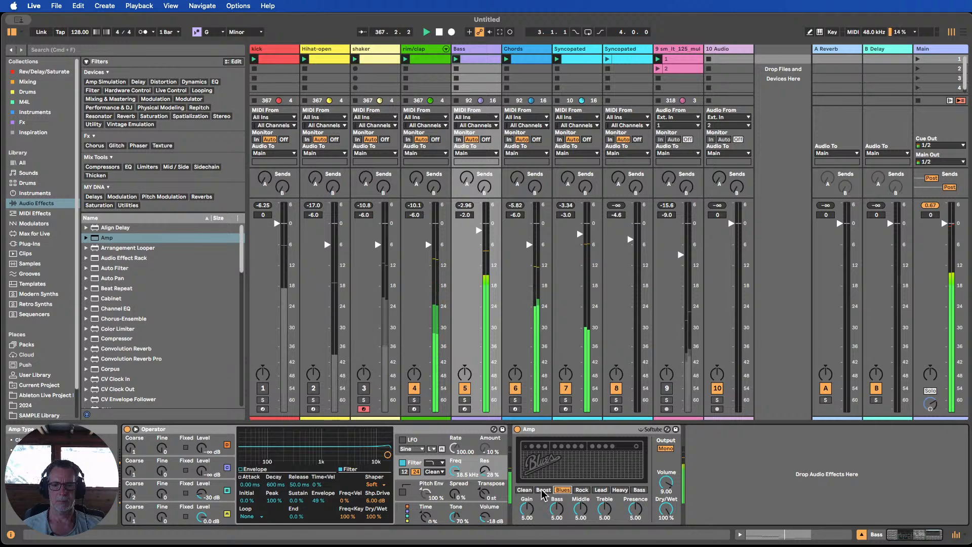
click(543, 490)
click(563, 490)
Compare the Amp against bypass, set its Dry/Wet to 10.2% and fold the device.
mouse_move(666, 508)
mouse_down()
mouse_move(667, 537)
mouse_move(667, 509)
mouse_up()
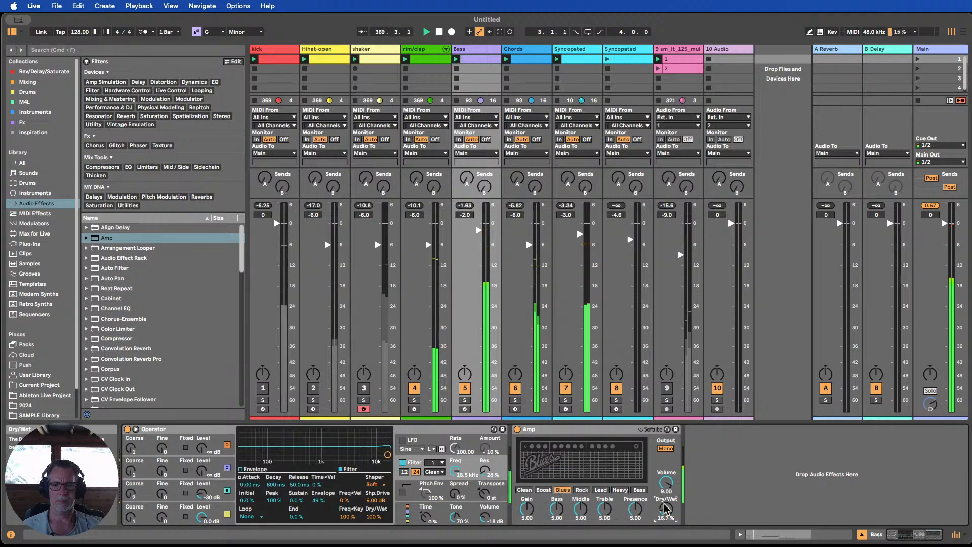
click(518, 430)
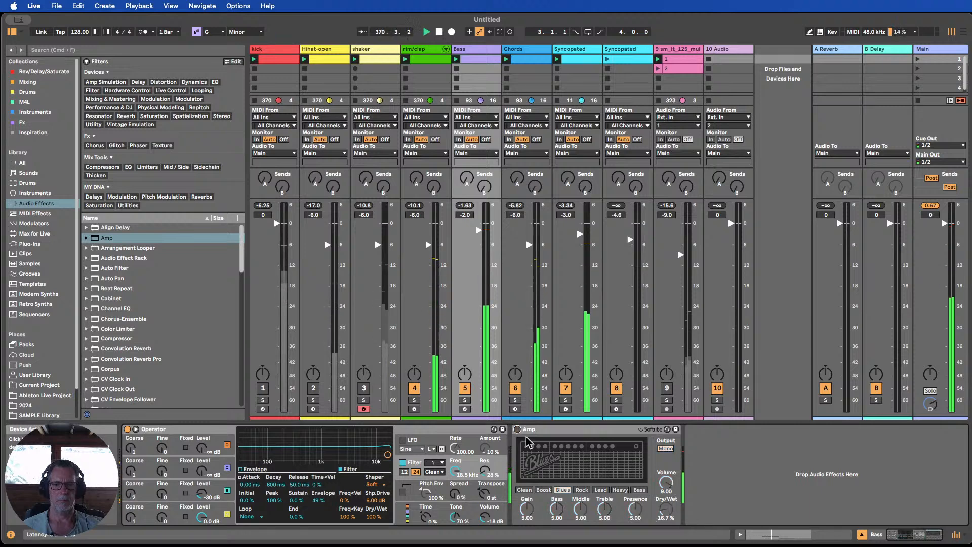
drag(666, 509, 666, 513)
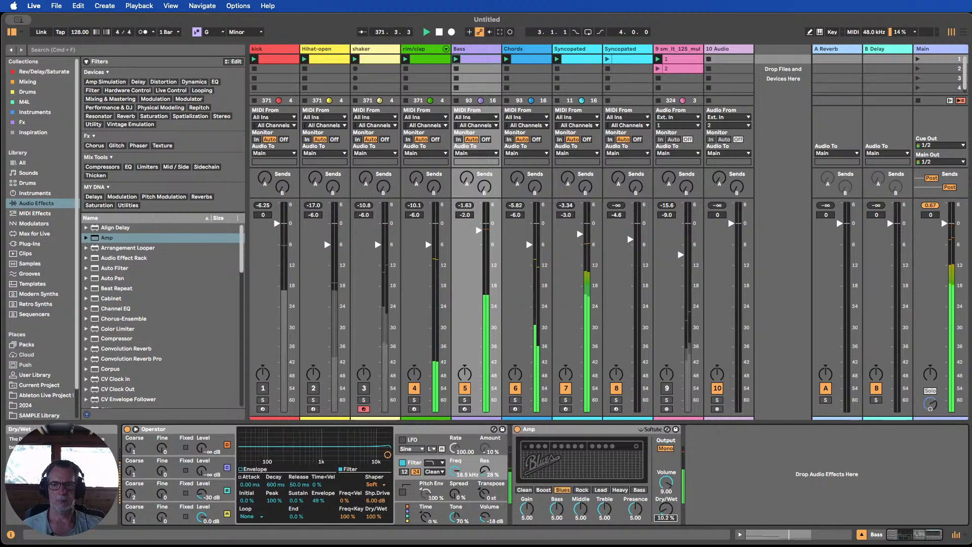
double_click(541, 430)
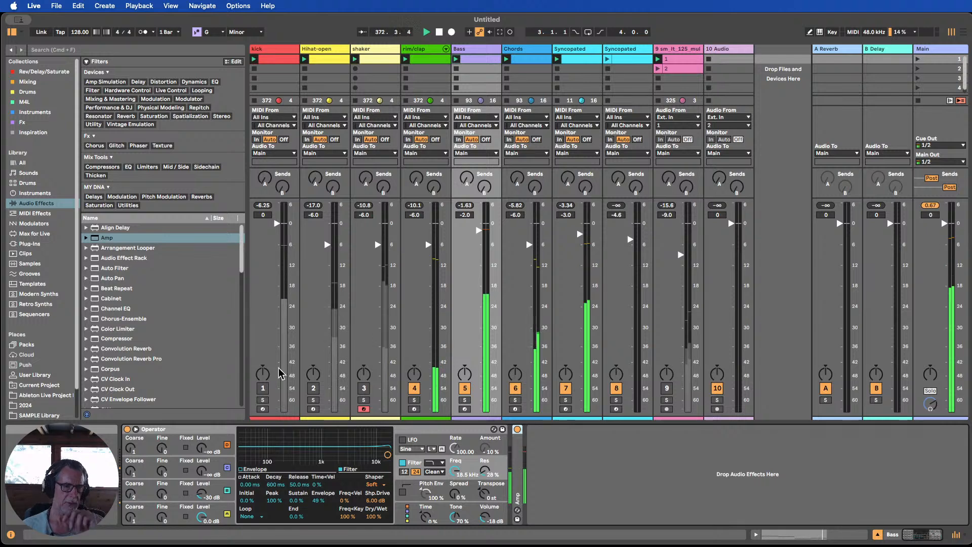
Add a Roar after the Amp on the Bass track and set its Stage 1 shaper Amount to 16%.
scroll(131, 362, down, 10)
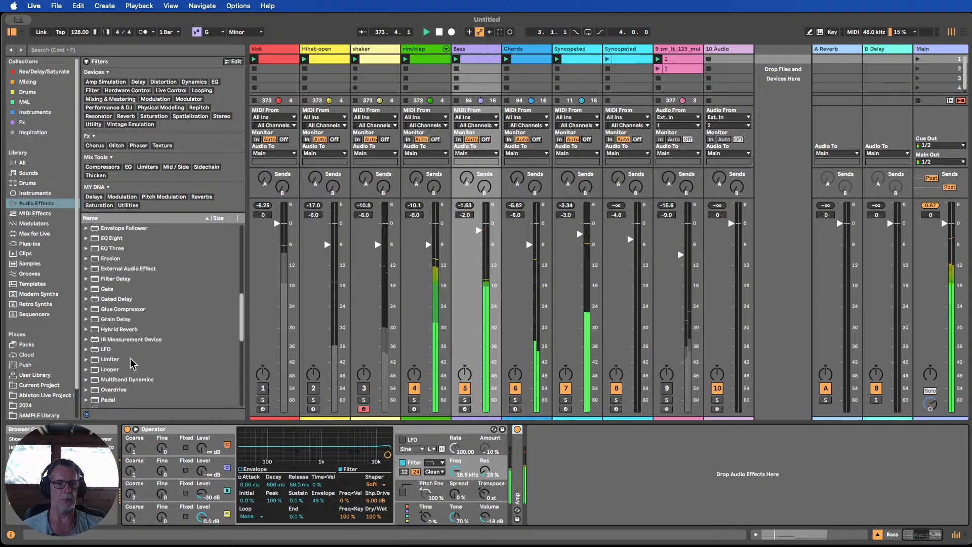
scroll(131, 361, down, 8)
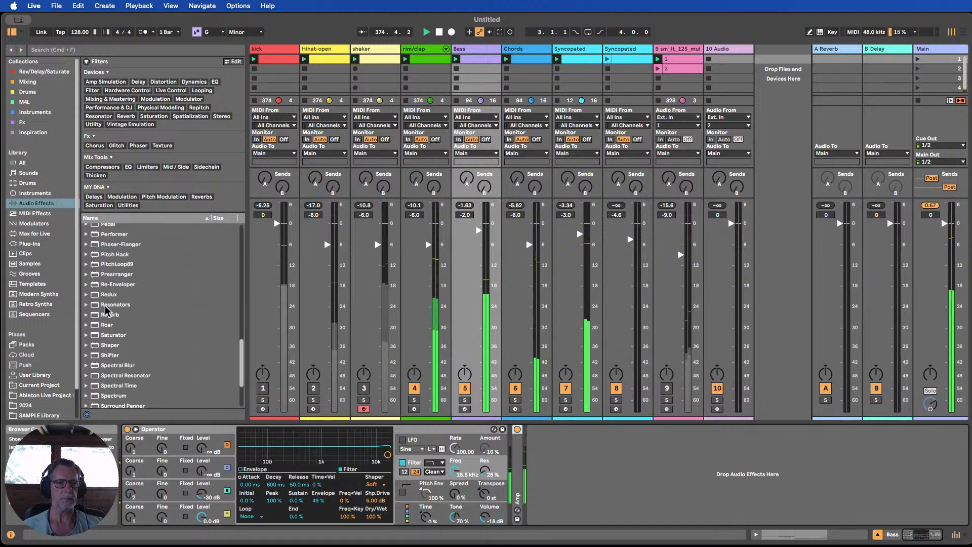
drag(107, 325, 543, 500)
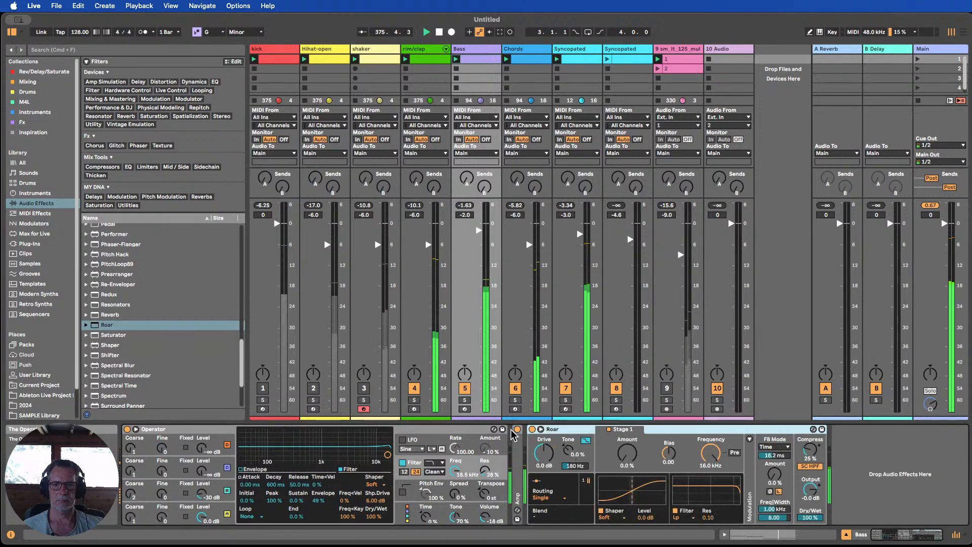
drag(627, 454, 626, 438)
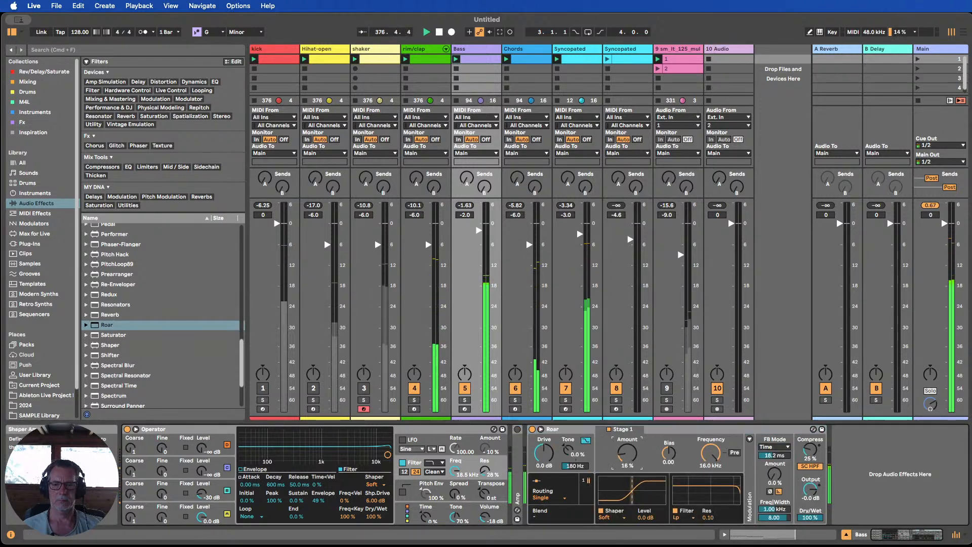
Set the Bass track's Roar to 1.9 dB Drive, -35% Tone and 40% Dry/Wet.
drag(544, 452, 544, 445)
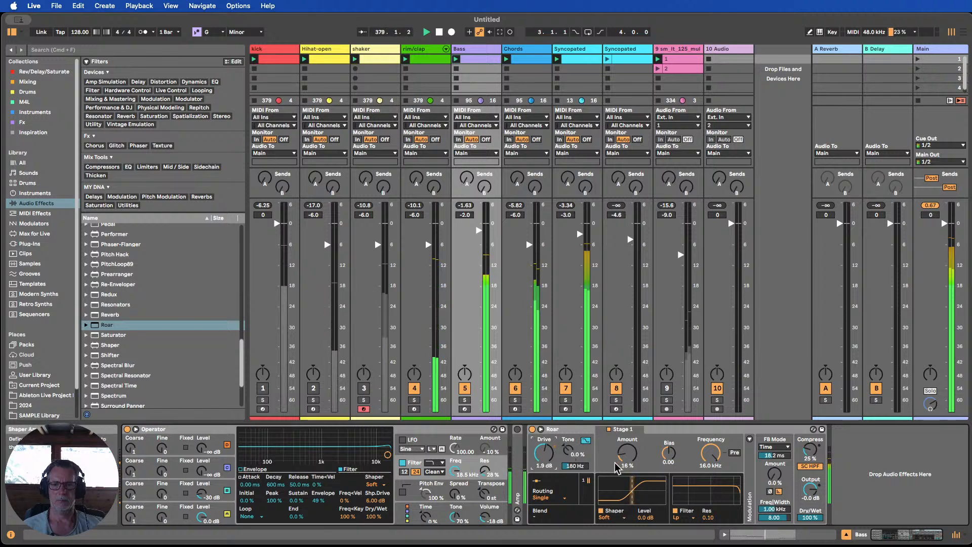
drag(576, 461, 569, 504)
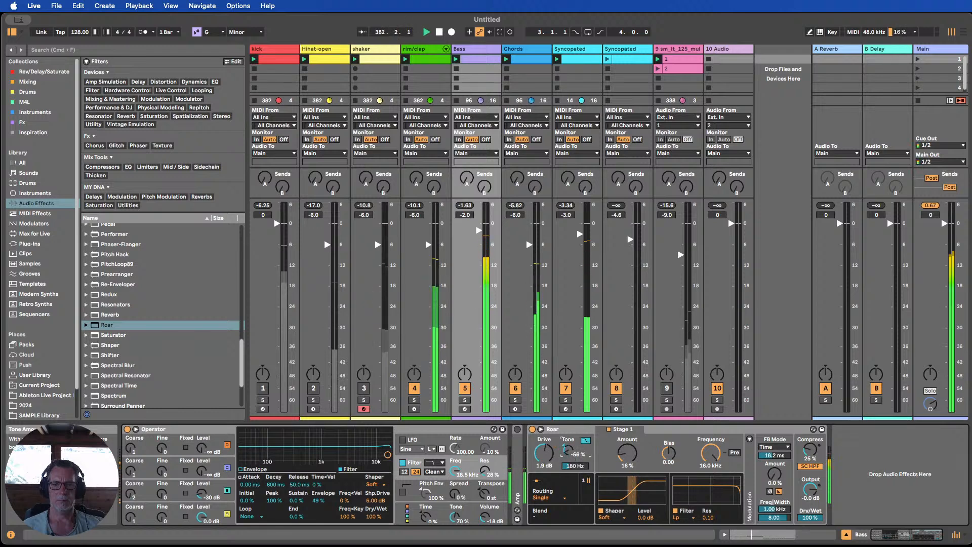
drag(568, 451, 568, 450)
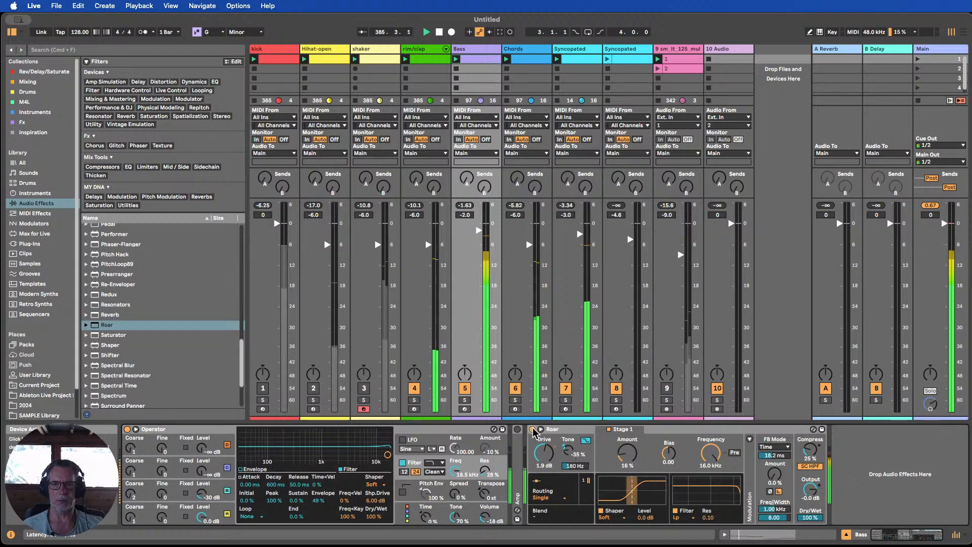
drag(815, 516, 816, 538)
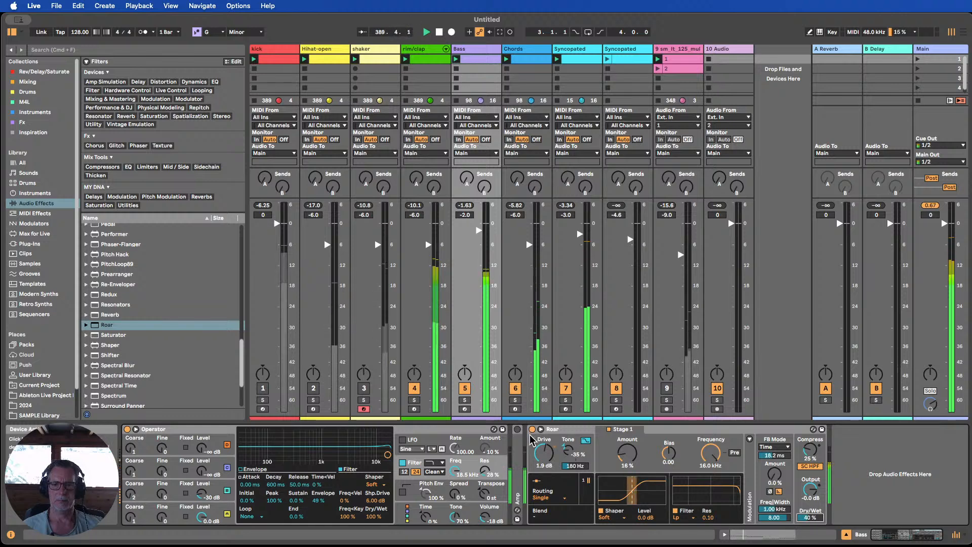
Unmute the shaker, Hihat-open, kick and track 9 loop, setting the shaker to -9.0 dB, rim/clap to -4.0 dB and Hihat-open to -5.9 dB.
click(364, 388)
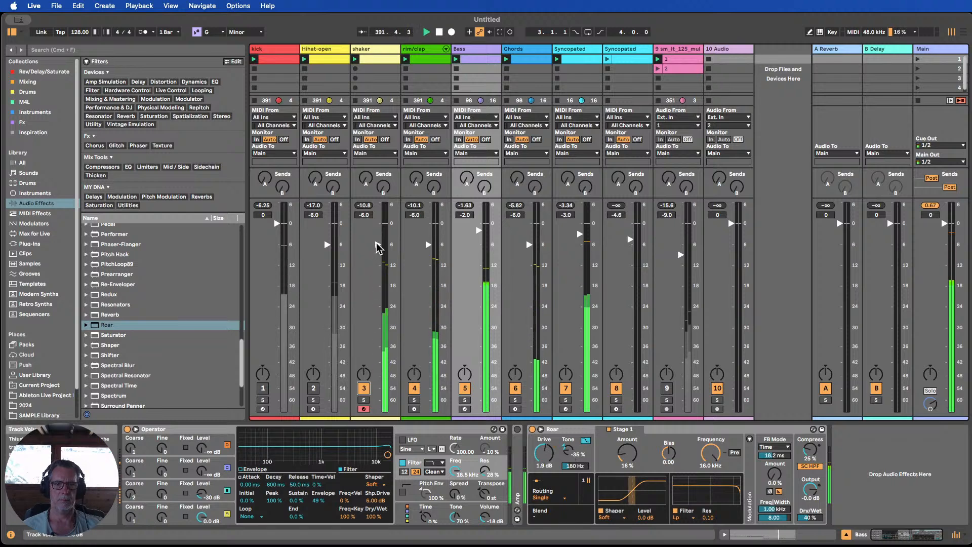
drag(379, 245, 428, 238)
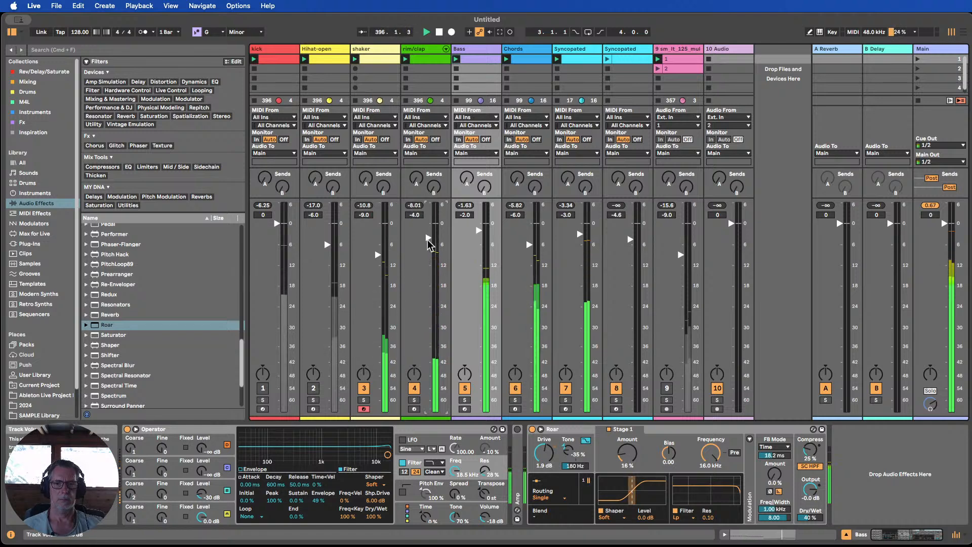
click(314, 388)
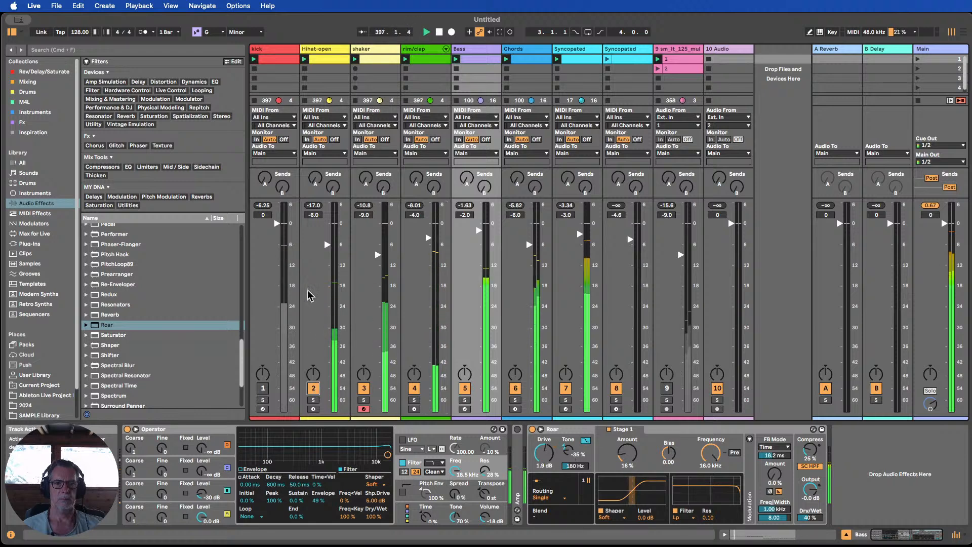
drag(326, 245, 327, 245)
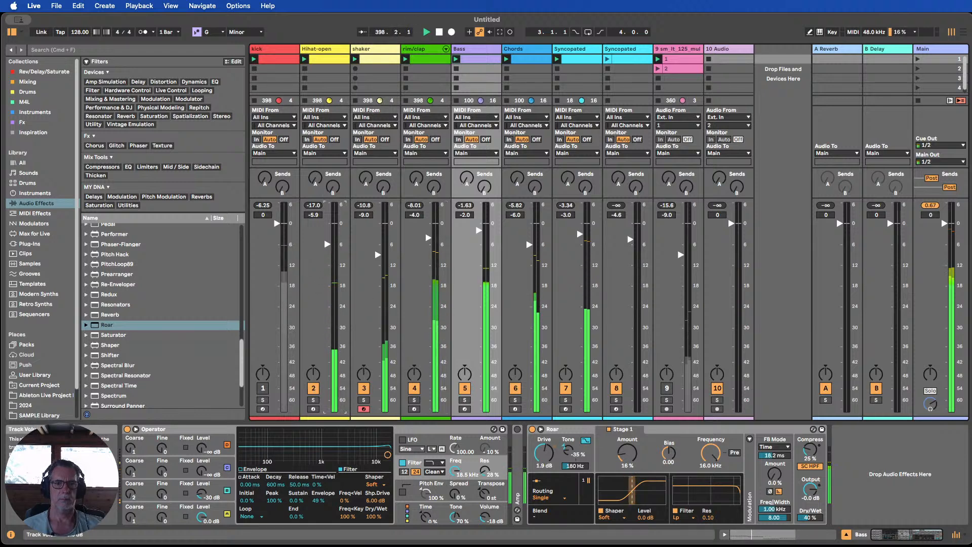
click(263, 388)
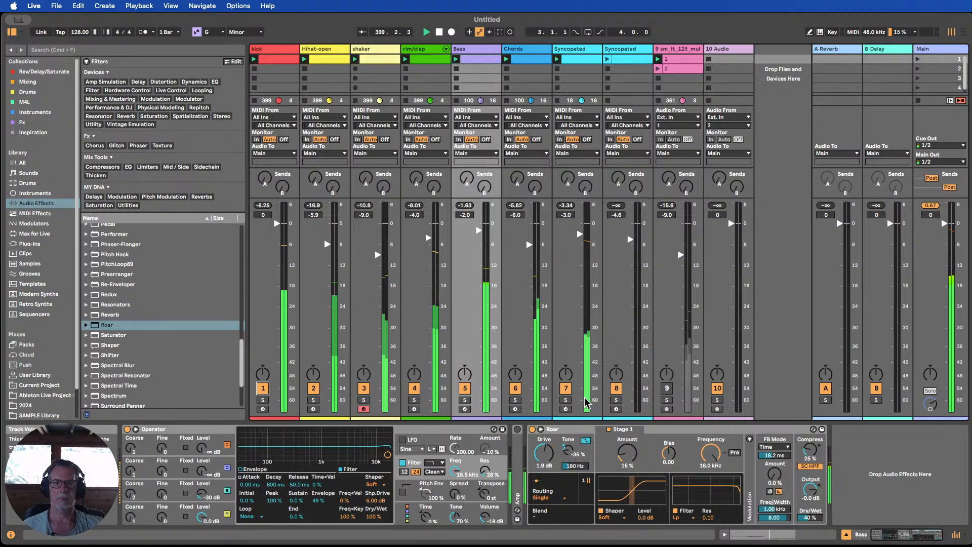
click(667, 388)
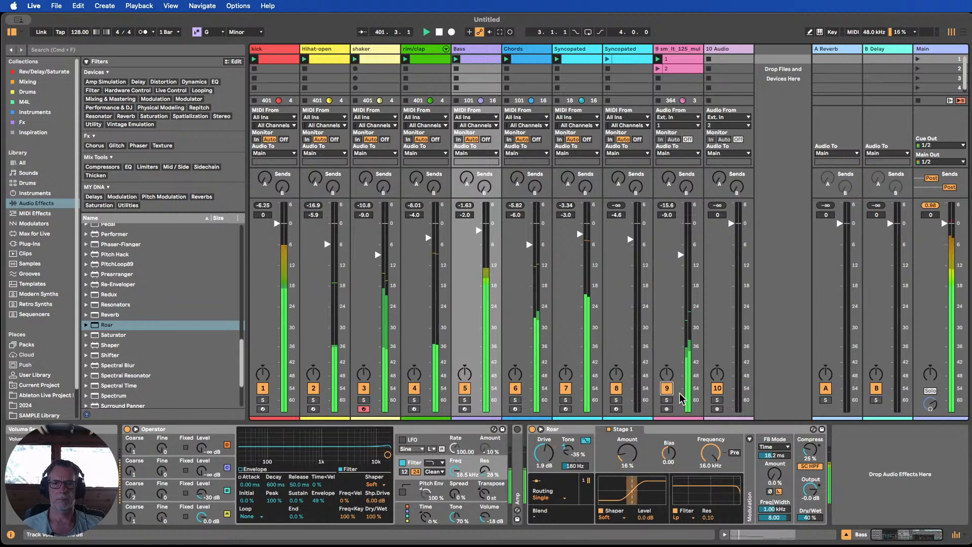
Delete the second Syncopated track, select the remaining Syncopated track and stop playback.
click(622, 64)
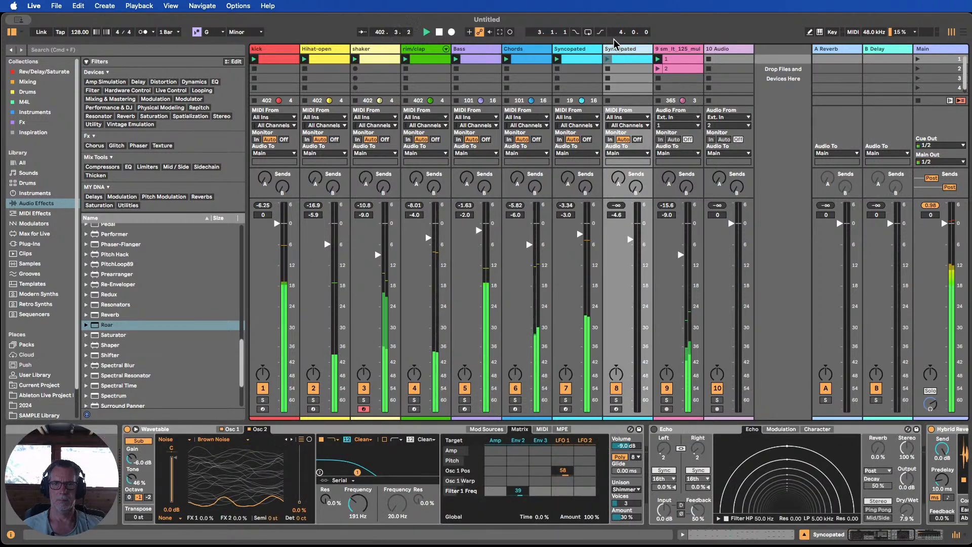
key(Delete)
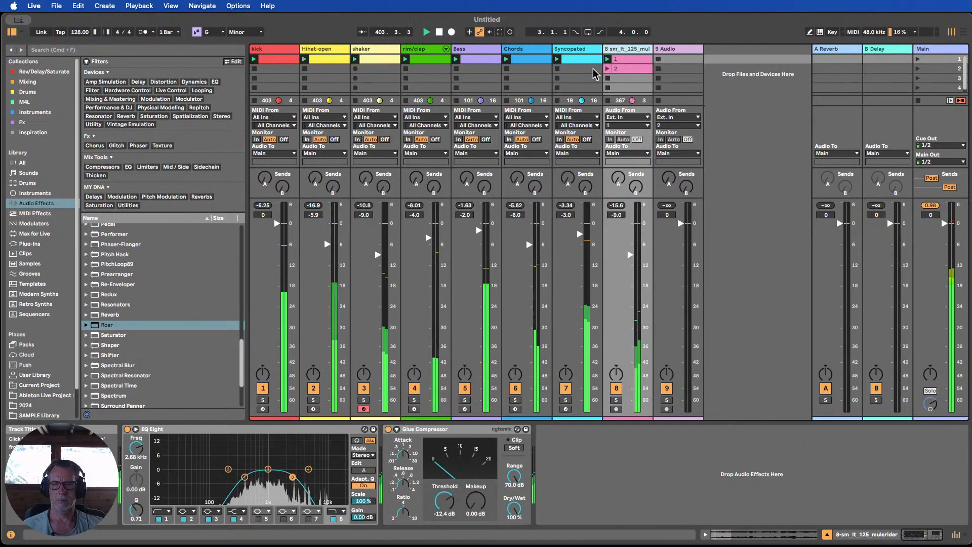
click(567, 49)
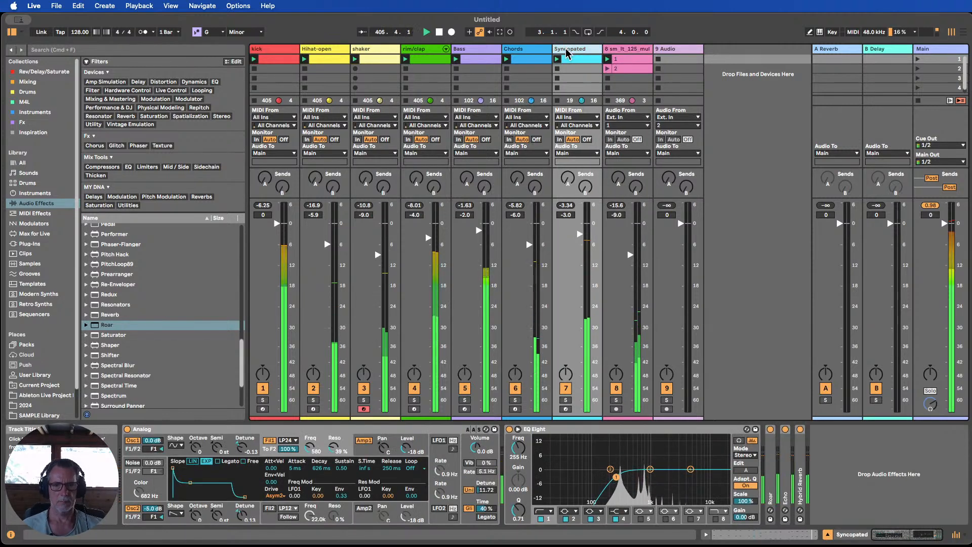
click(439, 32)
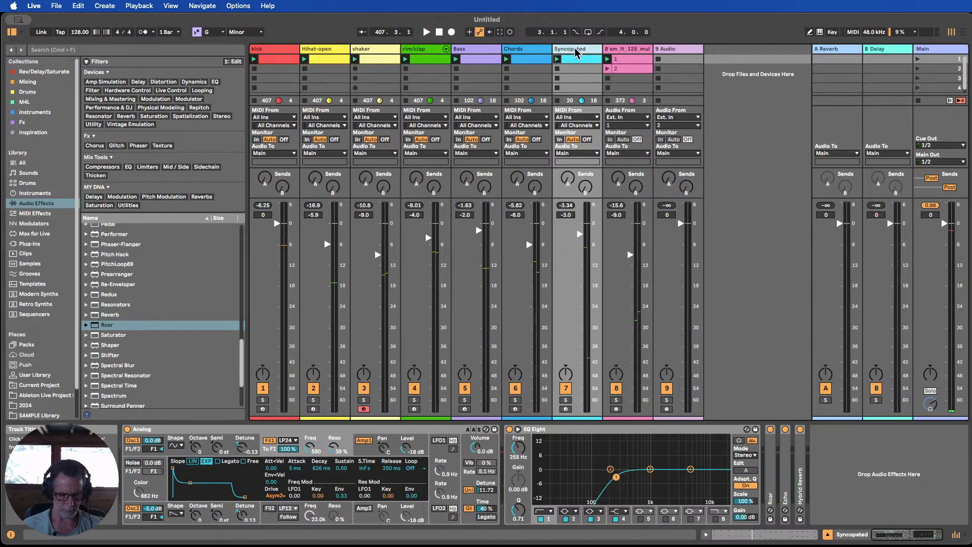
Insert a new MIDI track after the Syncopated track and undo the insertion.
key(shift+super+t)
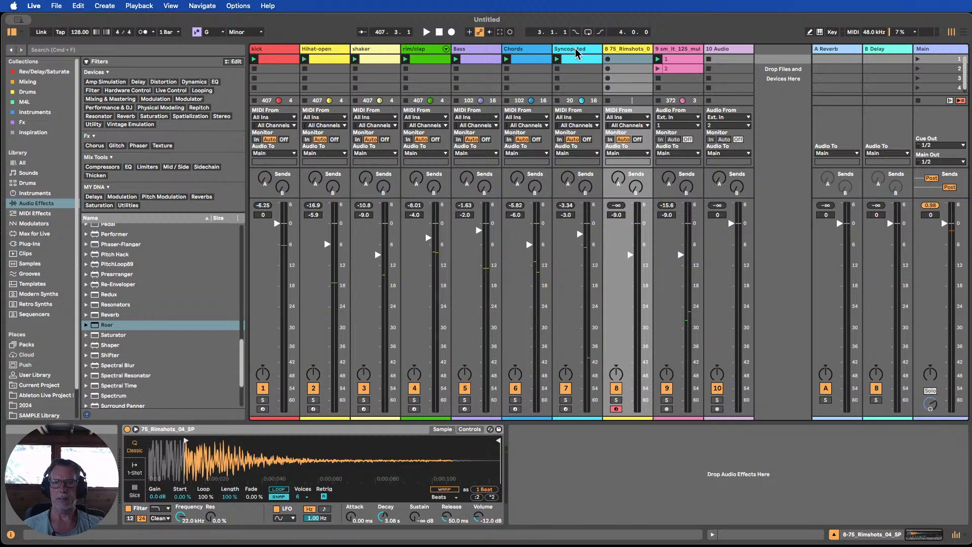
key(super+z)
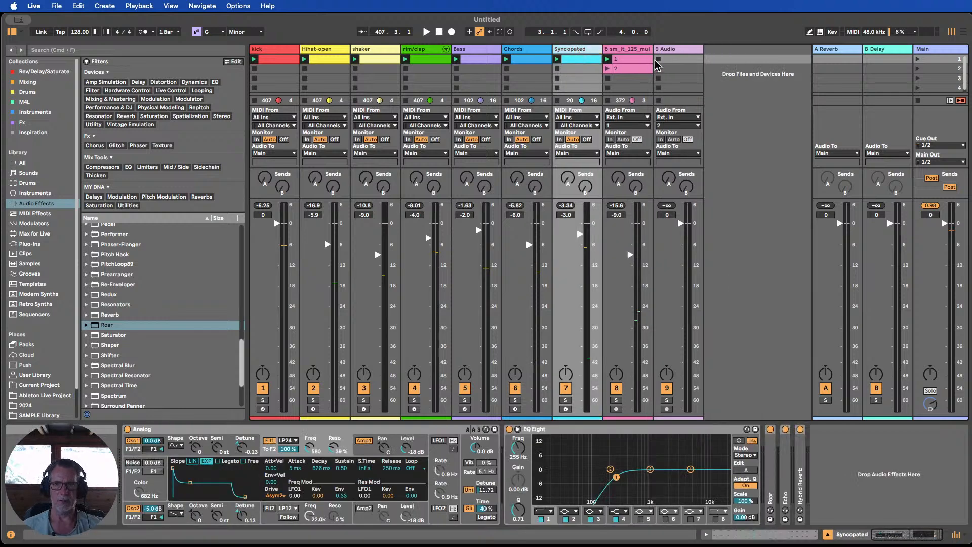
Delete the empty 9 Audio track and insert a new MIDI track after the Syncopated track.
click(682, 50)
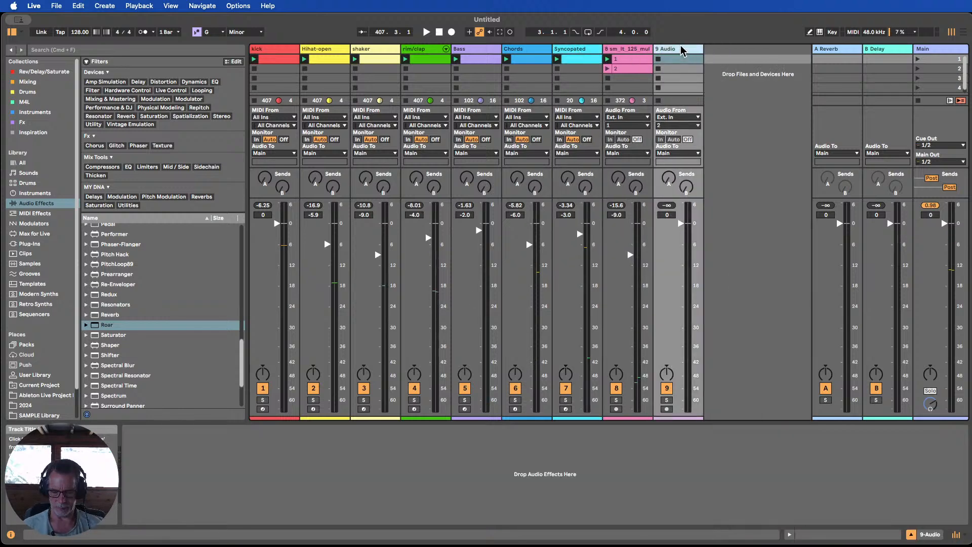
key(Delete)
click(573, 51)
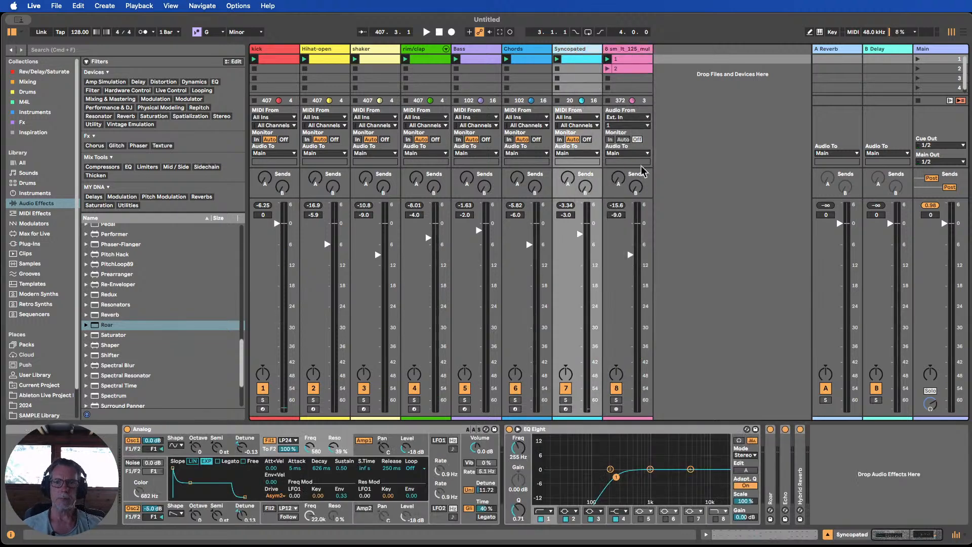
right_click(573, 51)
click(607, 143)
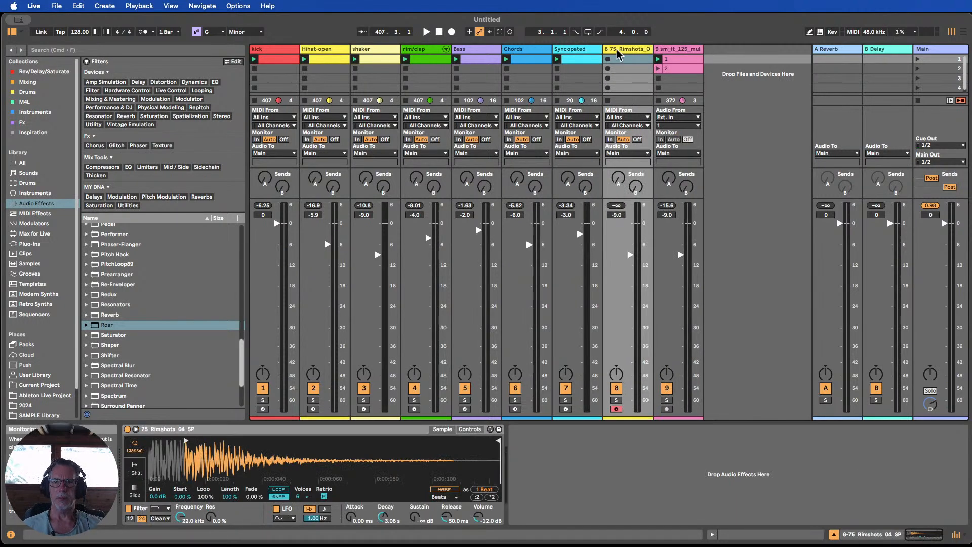
Replace the 75_Rimshots_04_SP sampler on the new MIDI track with the Collision instrument.
click(256, 431)
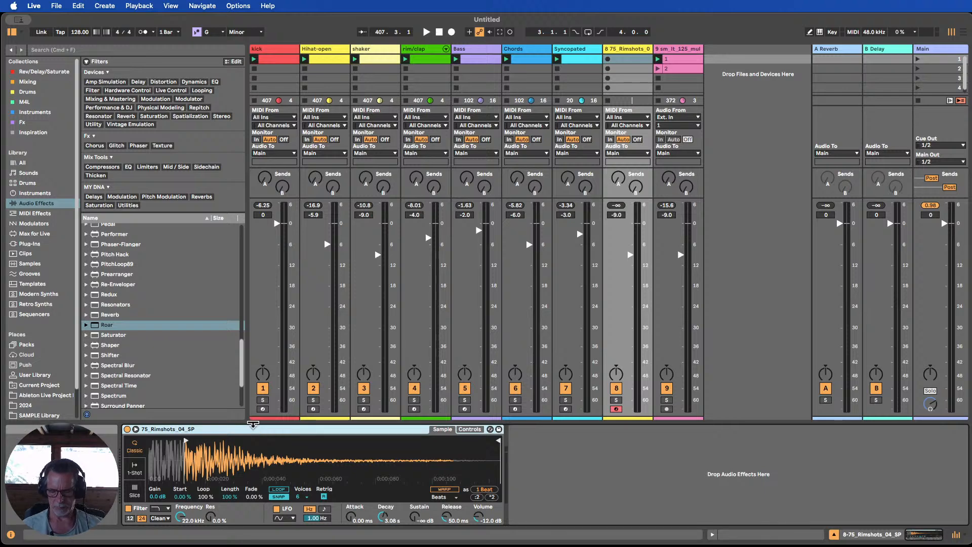
key(Delete)
scroll(131, 314, up, 7)
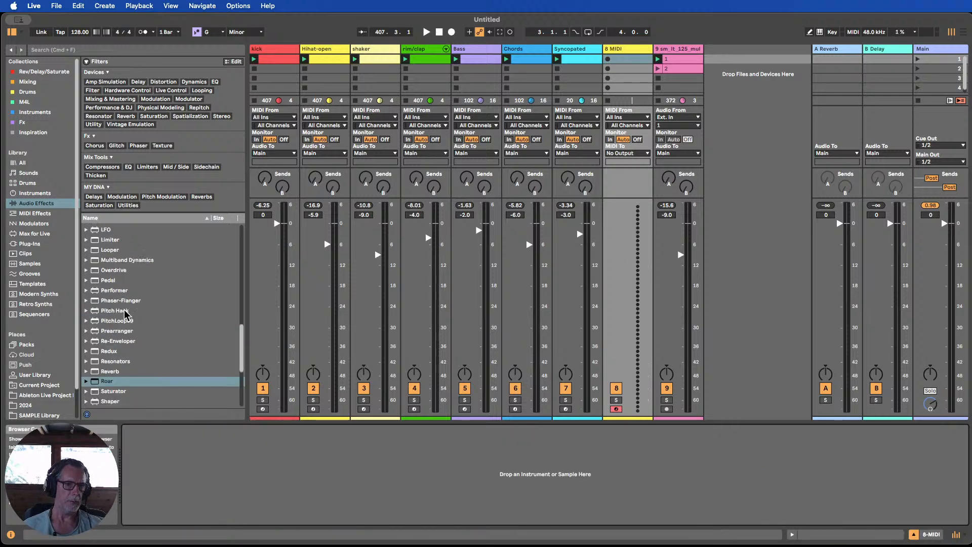
scroll(126, 314, up, 5)
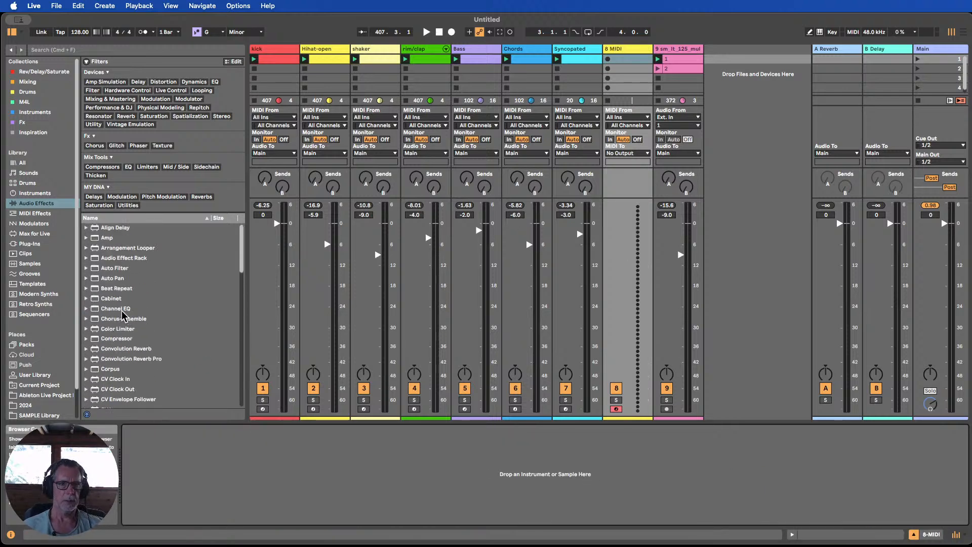
click(36, 193)
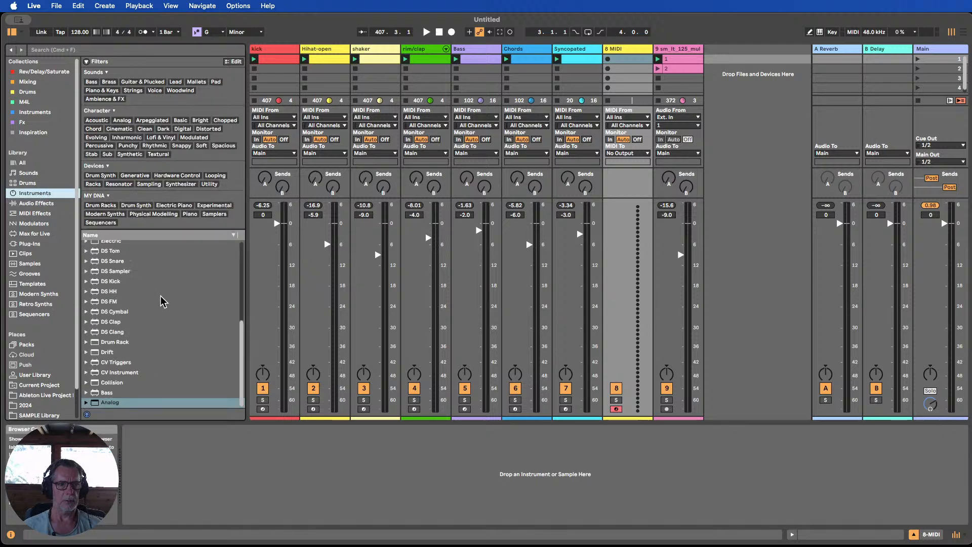
scroll(157, 299, up, 5)
scroll(124, 282, down, 2)
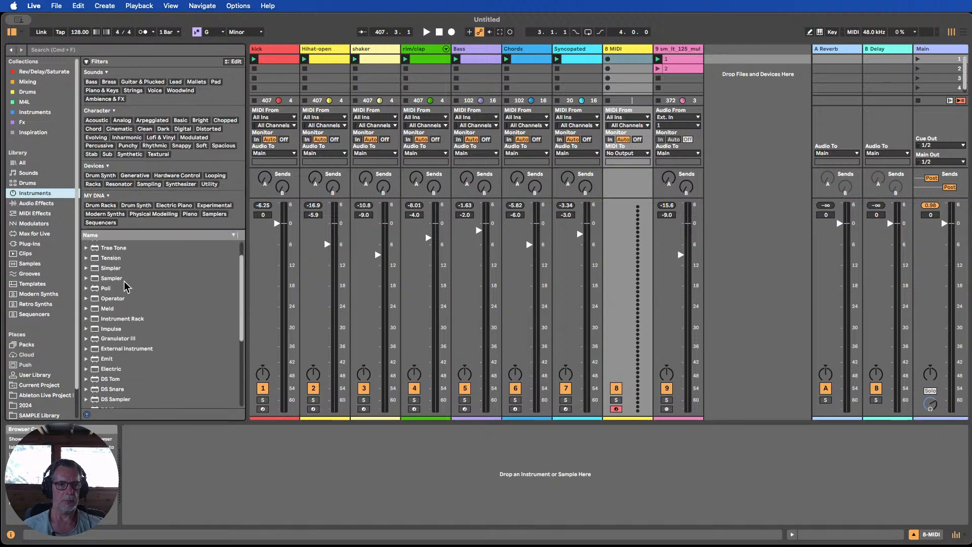
scroll(126, 281, up, 2)
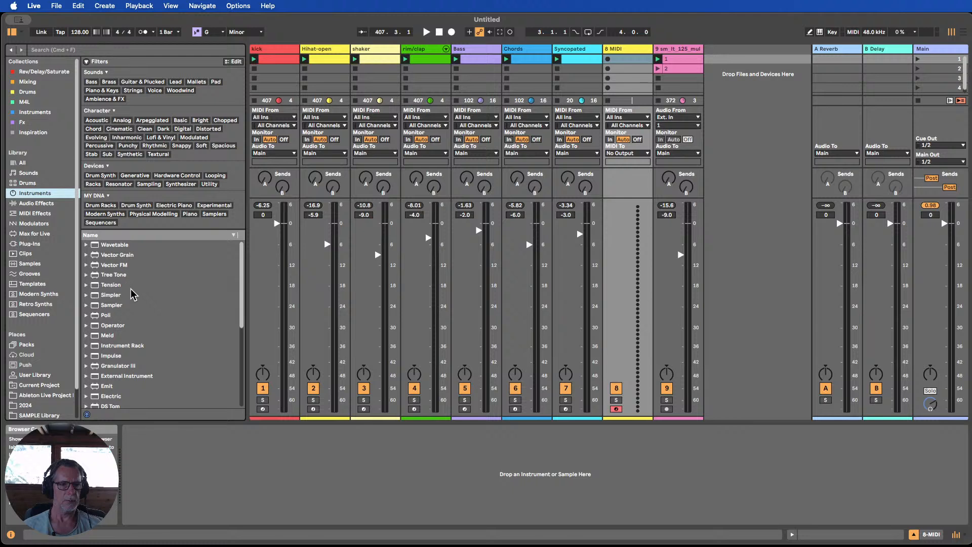
scroll(133, 291, down, 5)
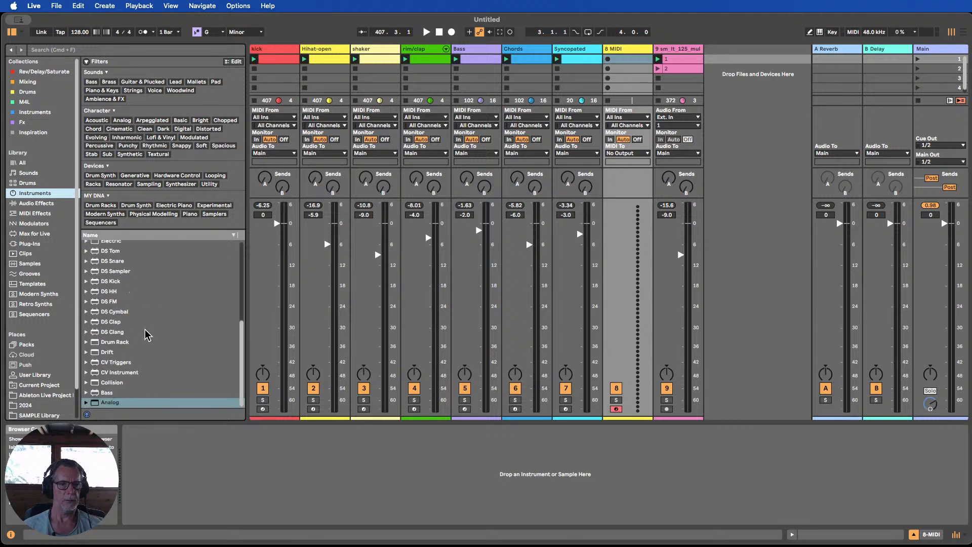
scroll(147, 325, up, 3)
scroll(145, 319, down, 3)
drag(111, 383, 193, 450)
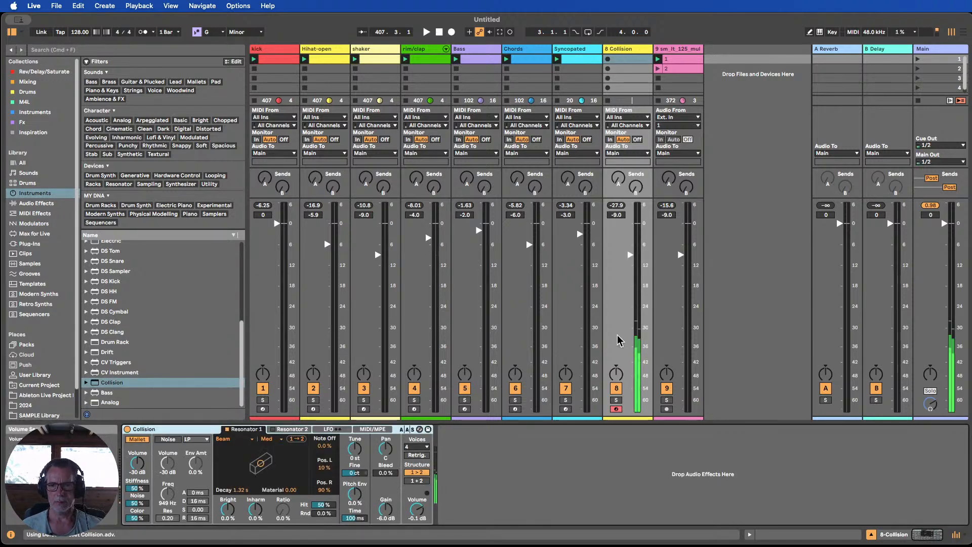
Create an empty one-bar MIDI clip in the Collision track's first slot and launch scene 1.
double_click(622, 59)
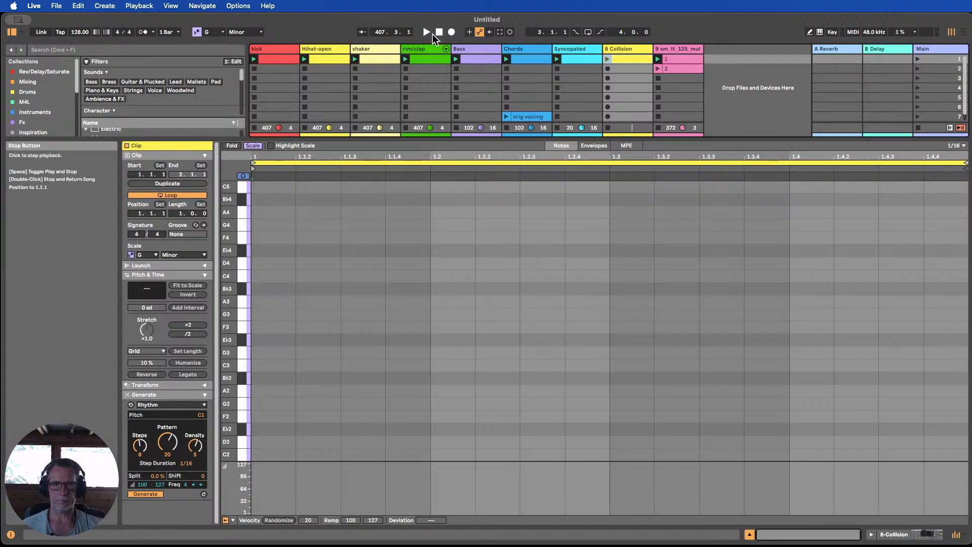
click(919, 60)
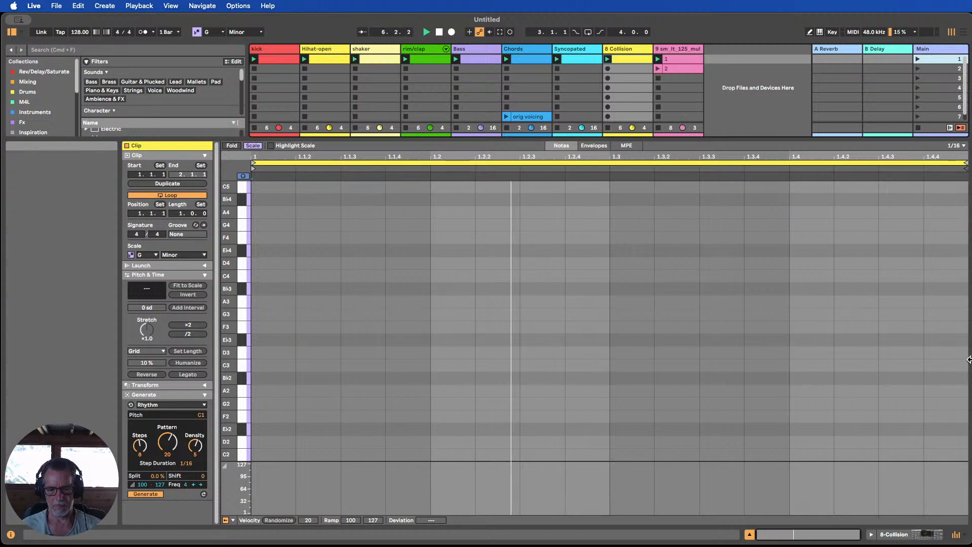
click(750, 534)
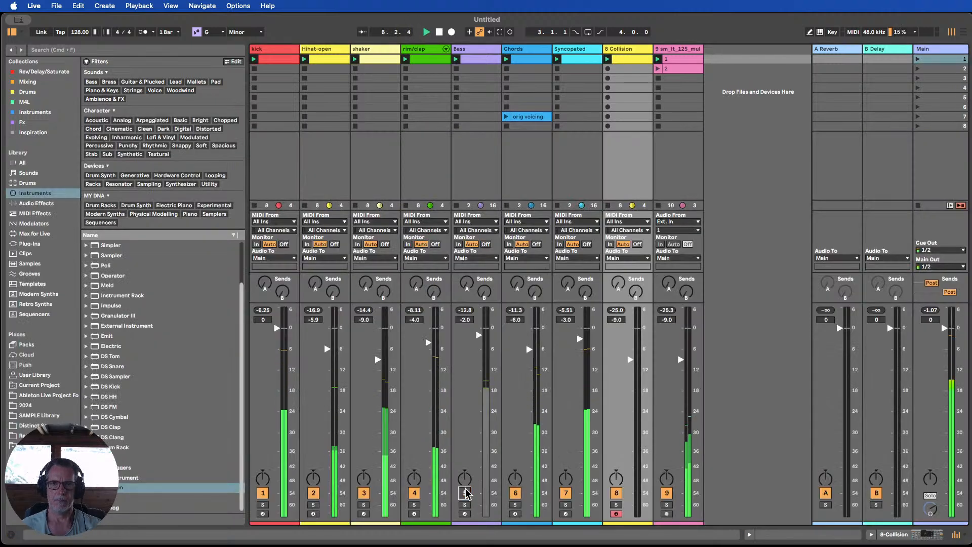
Mute the Chords track and set the Collision track's volume to 0 dB, stopping playback at the end.
click(515, 493)
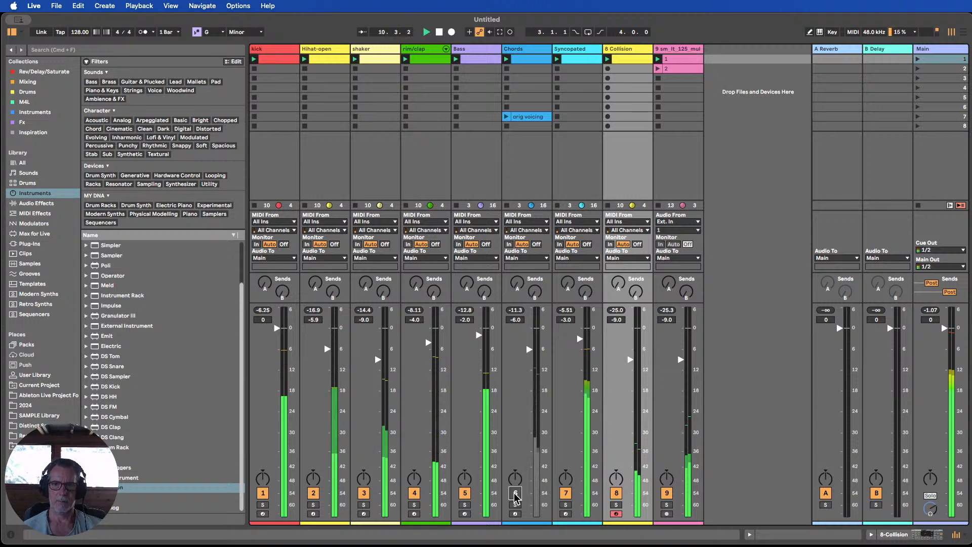
double_click(631, 360)
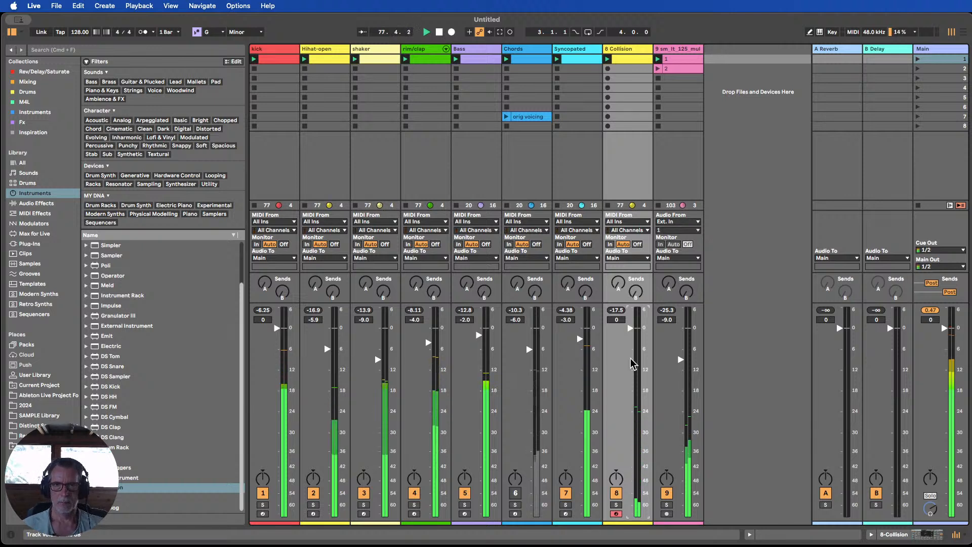
click(439, 32)
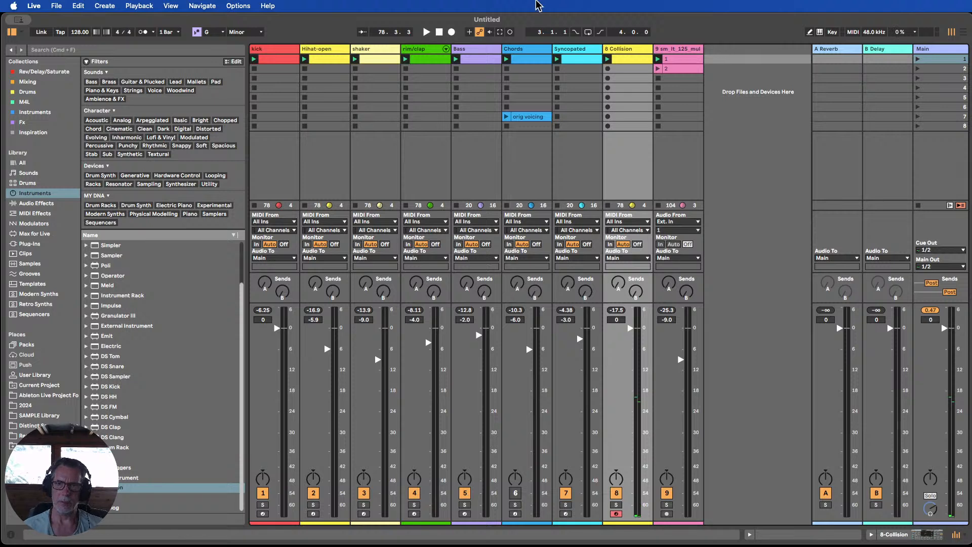
Play scene 1, stop playback and capture the MIDI just played on the armed Collision track.
click(916, 59)
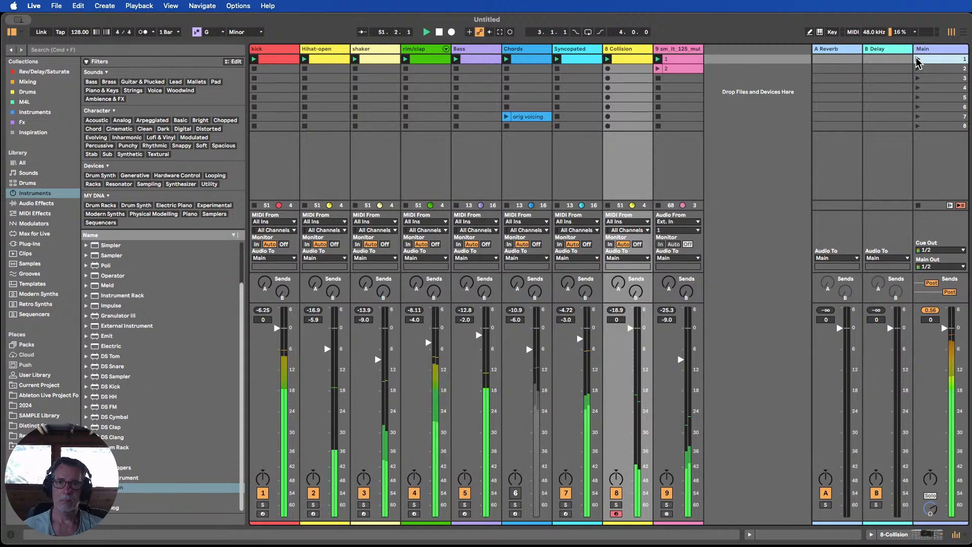
click(439, 33)
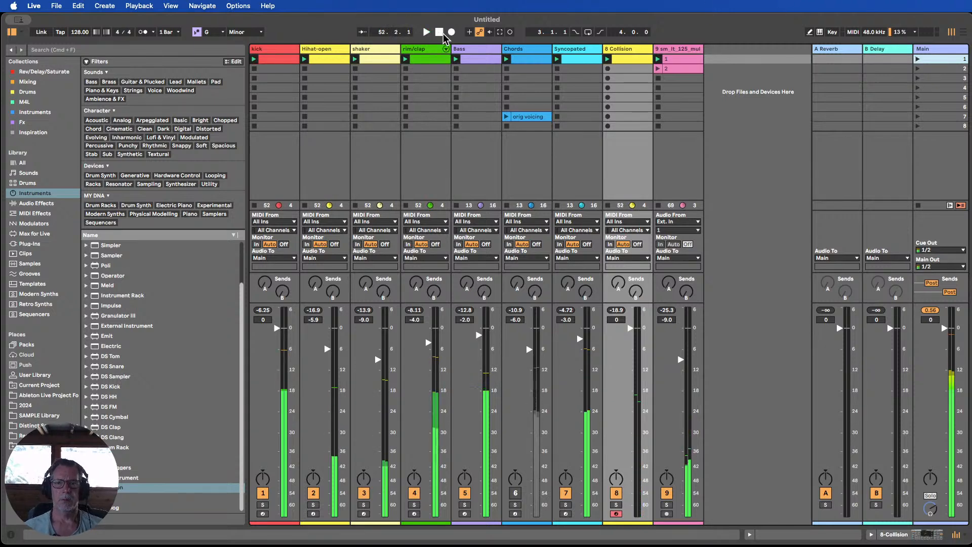
click(500, 33)
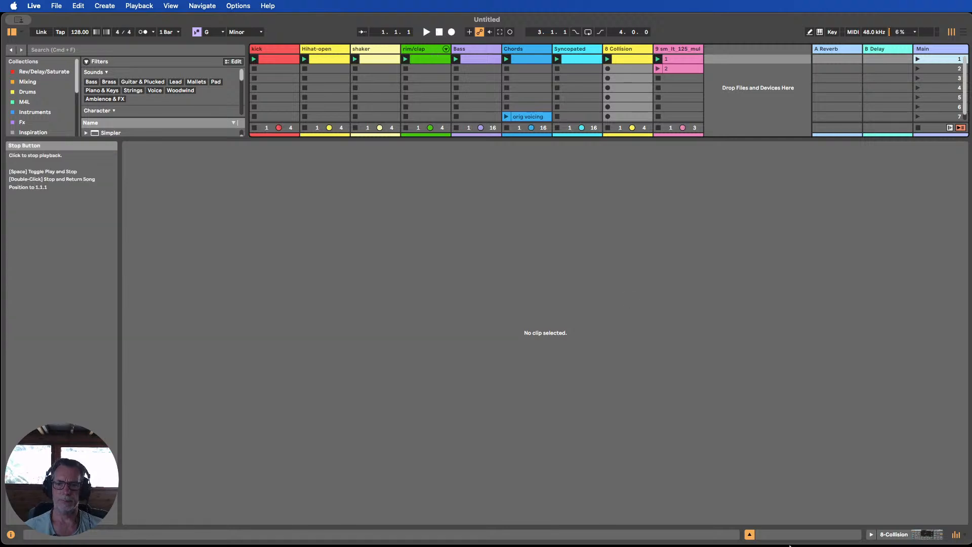
click(750, 534)
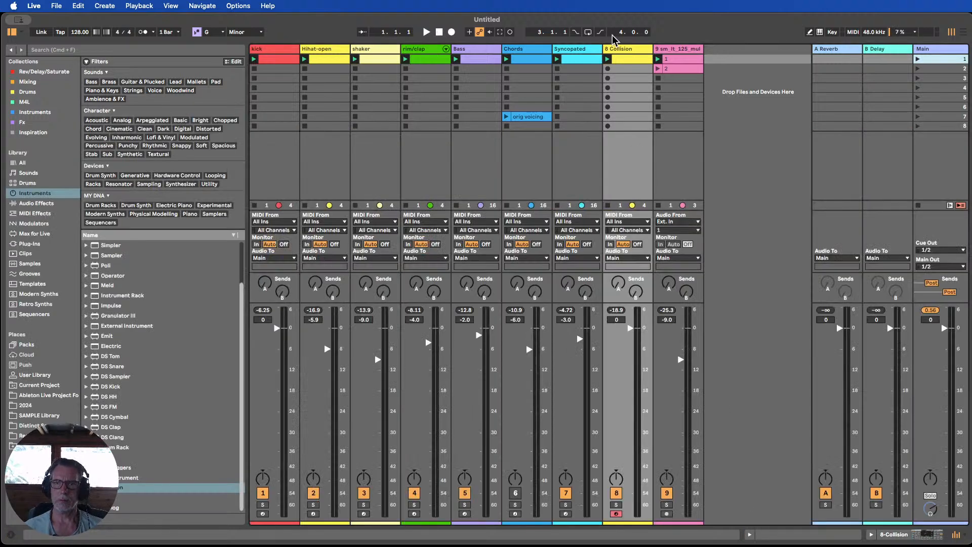
Open the captured Collision clip and set its loop to start at 47.1.1 with a length of two bars.
double_click(627, 60)
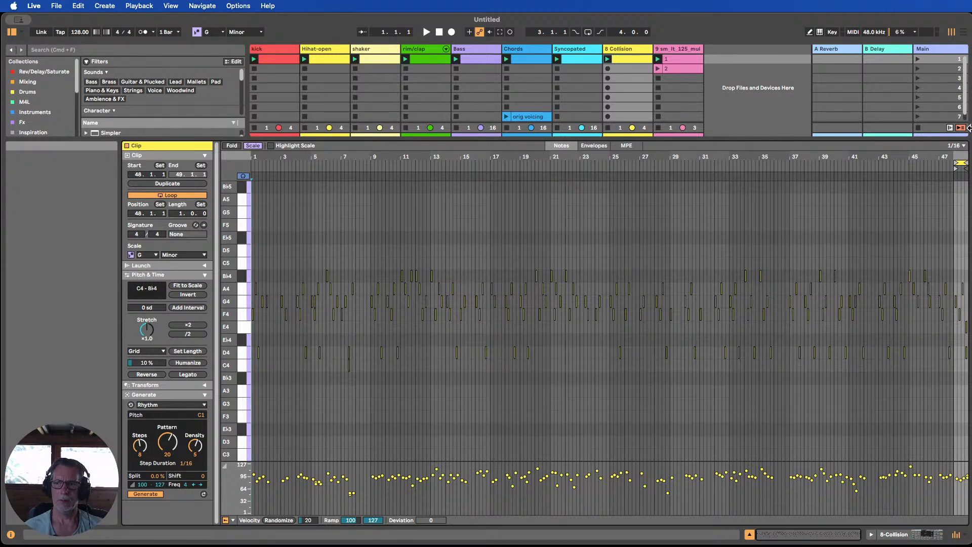
drag(966, 155, 967, 153)
drag(886, 161, 736, 157)
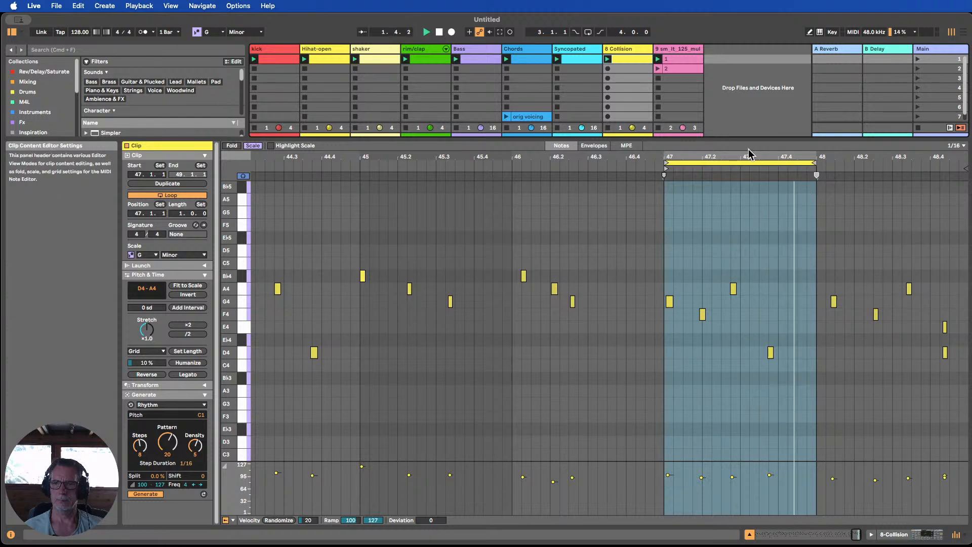
drag(753, 155, 906, 156)
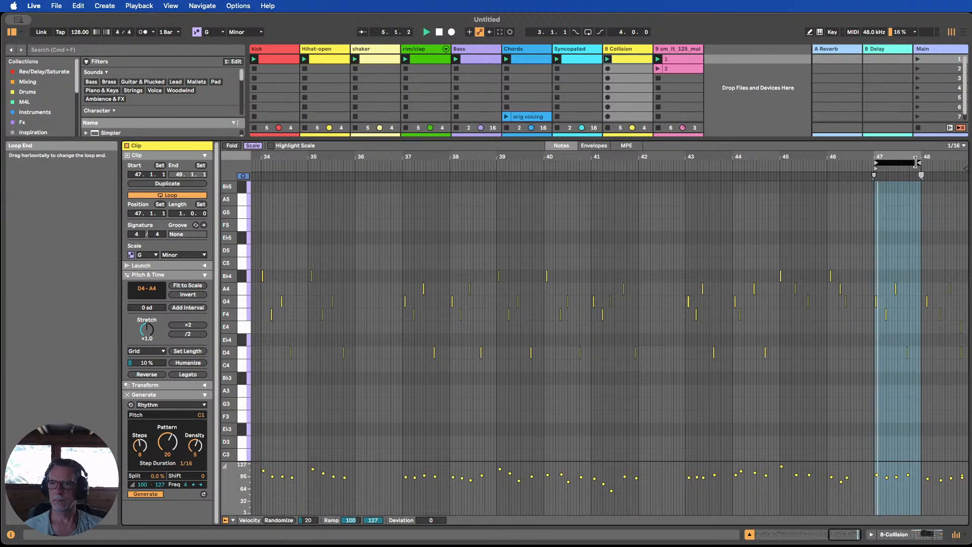
mouse_move(915, 162)
mouse_down()
mouse_move(926, 162)
mouse_move(918, 163)
mouse_up()
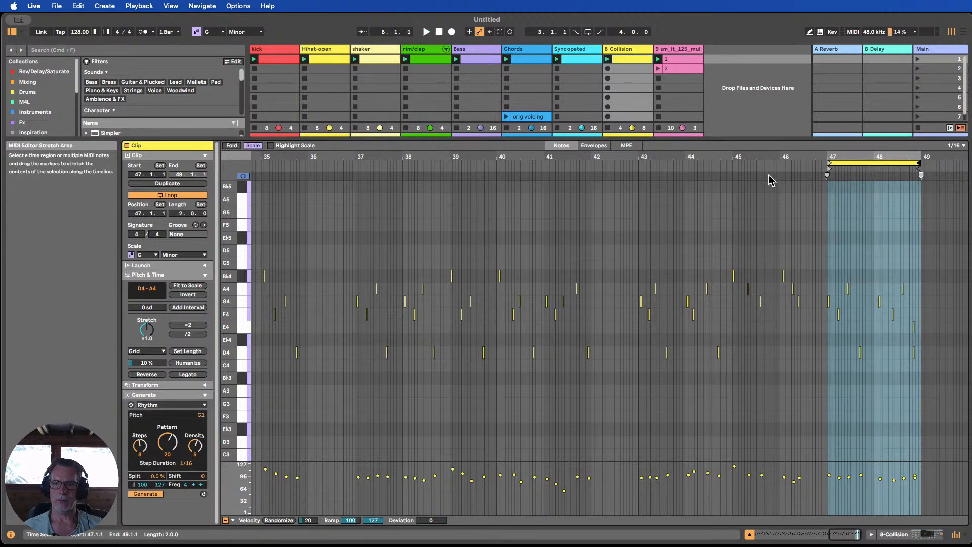
Select bar 47 in the Collision clip and set the loop to that one-bar selection.
click(871, 301)
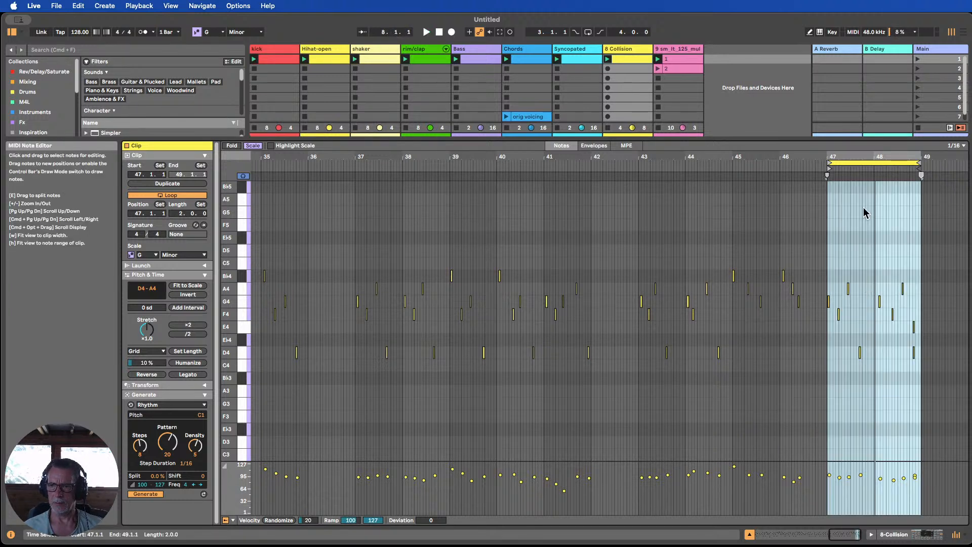
drag(875, 153, 850, 195)
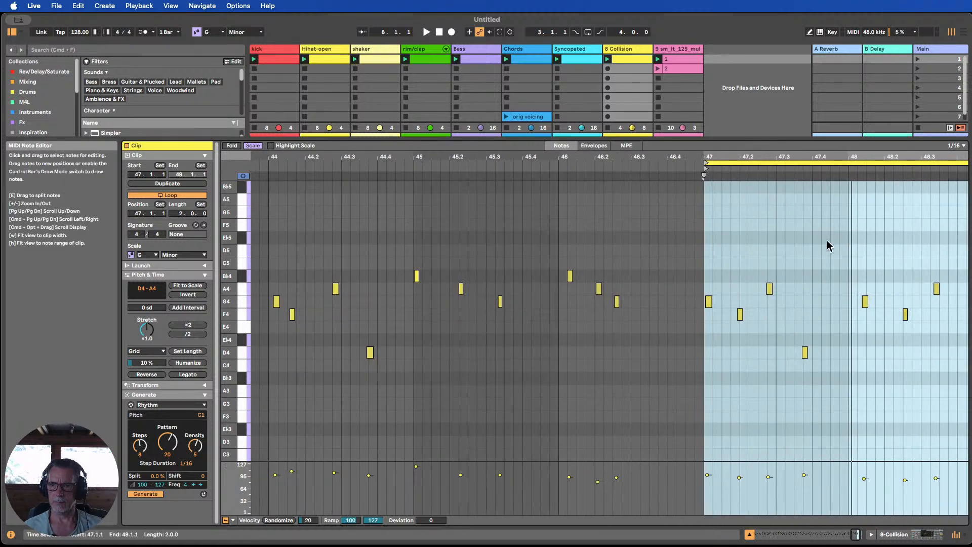
click(830, 243)
drag(849, 234, 704, 209)
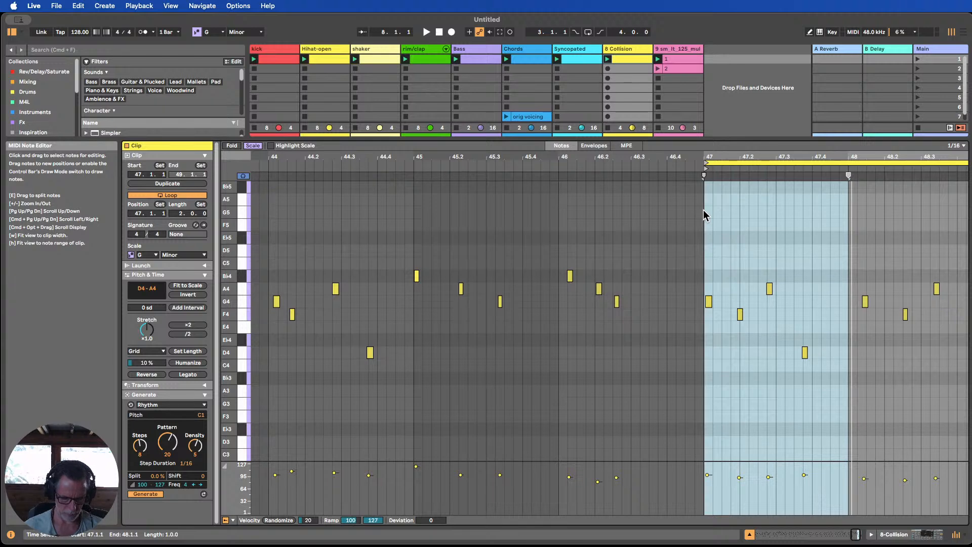
key(super+l)
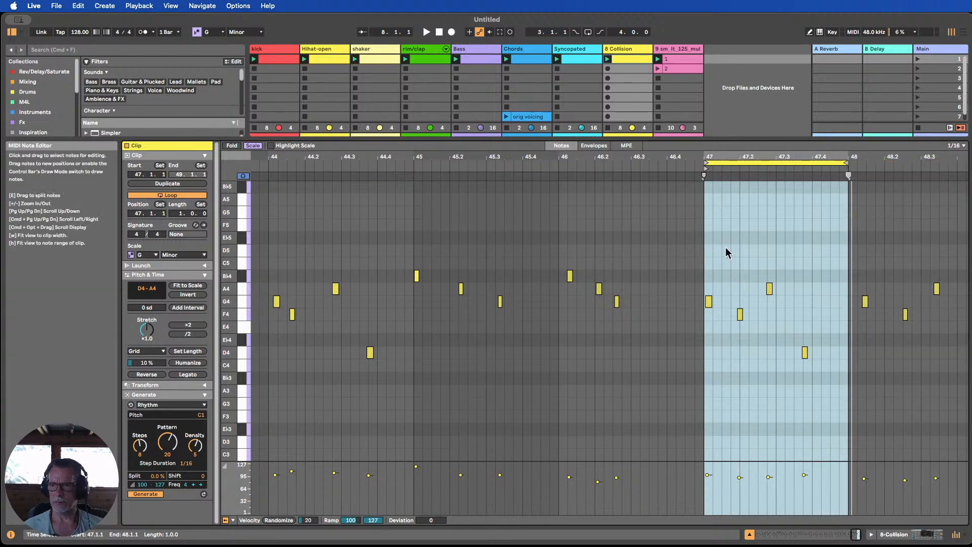
Duplicate the Collision clip in the first slot and move the copy to the track's fifth slot.
click(749, 534)
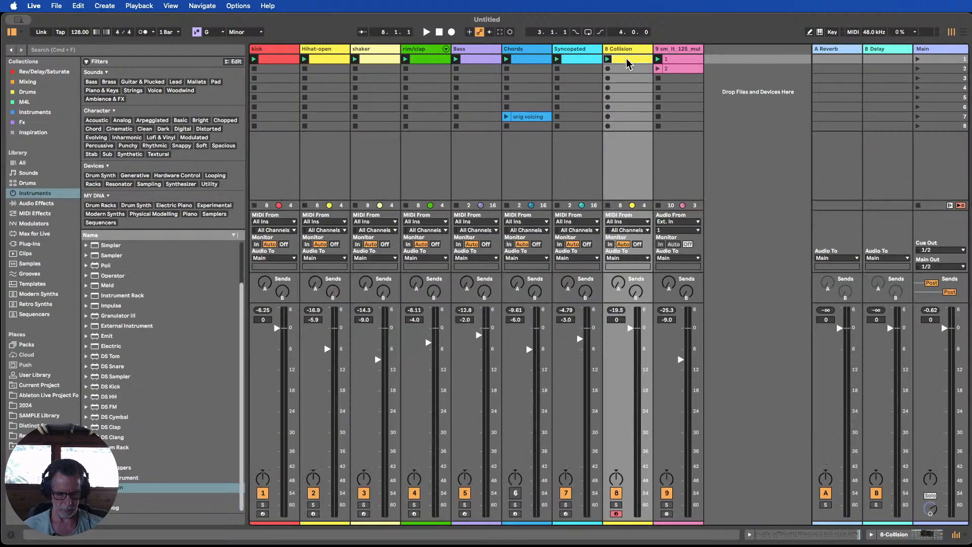
key(Down)
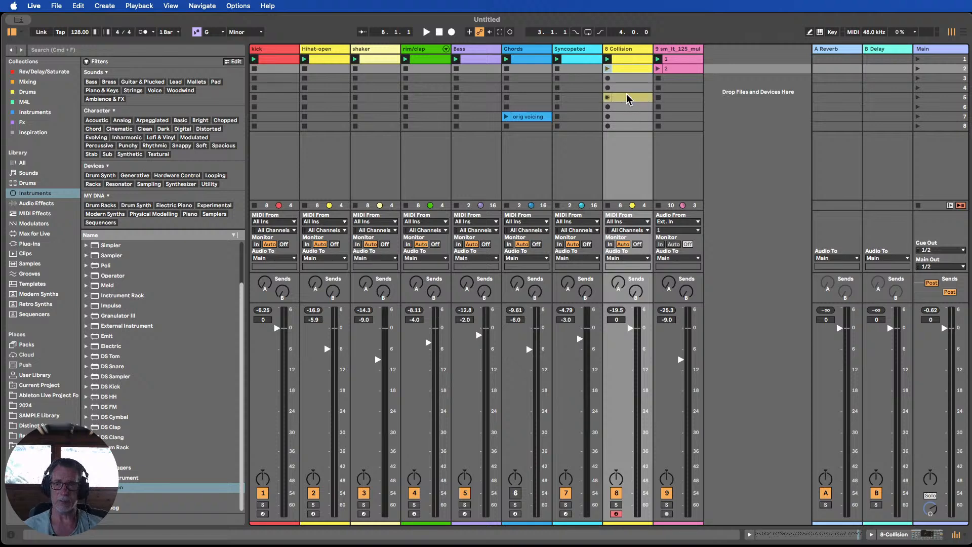
click(628, 98)
Crop the copied Collision clip in slot 5 to the selected bar 47.
double_click(624, 98)
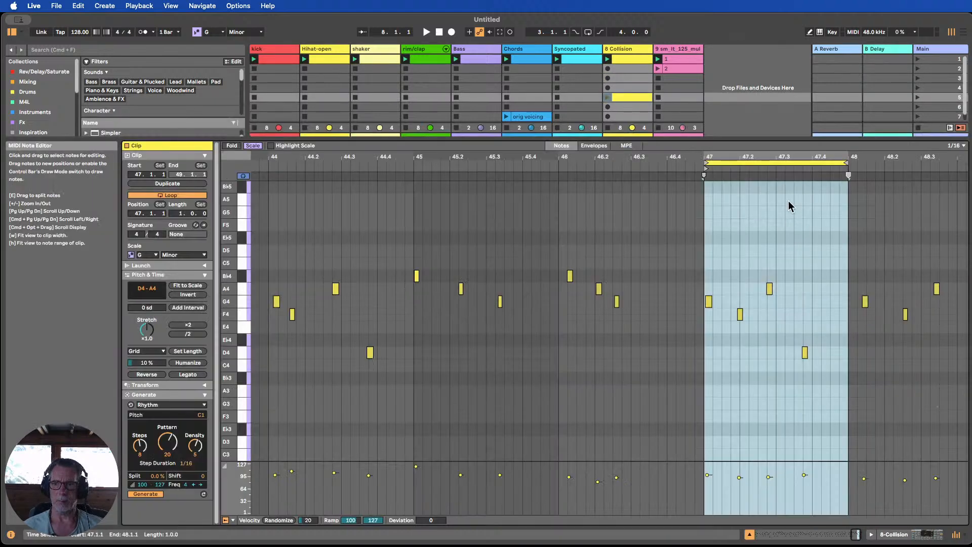
drag(766, 154, 811, 156)
right_click(819, 213)
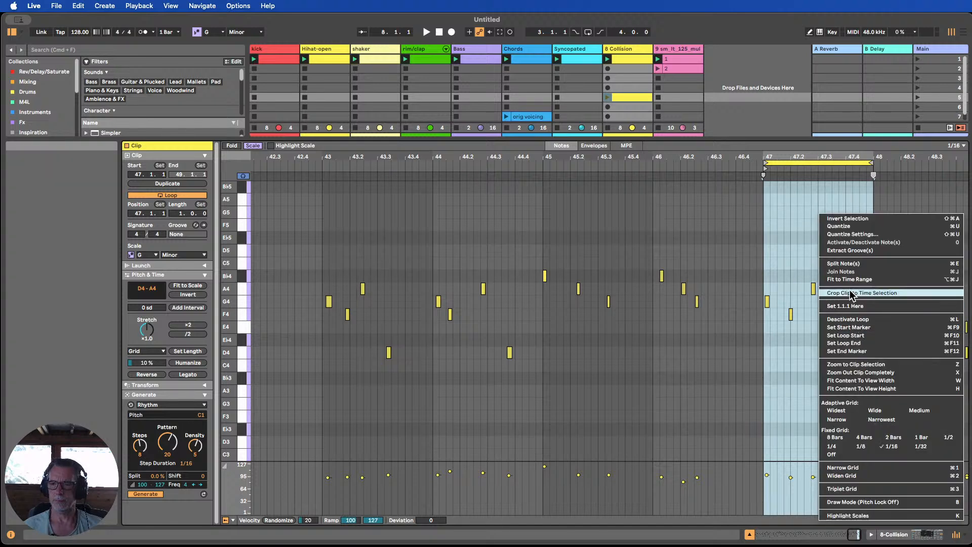
click(853, 293)
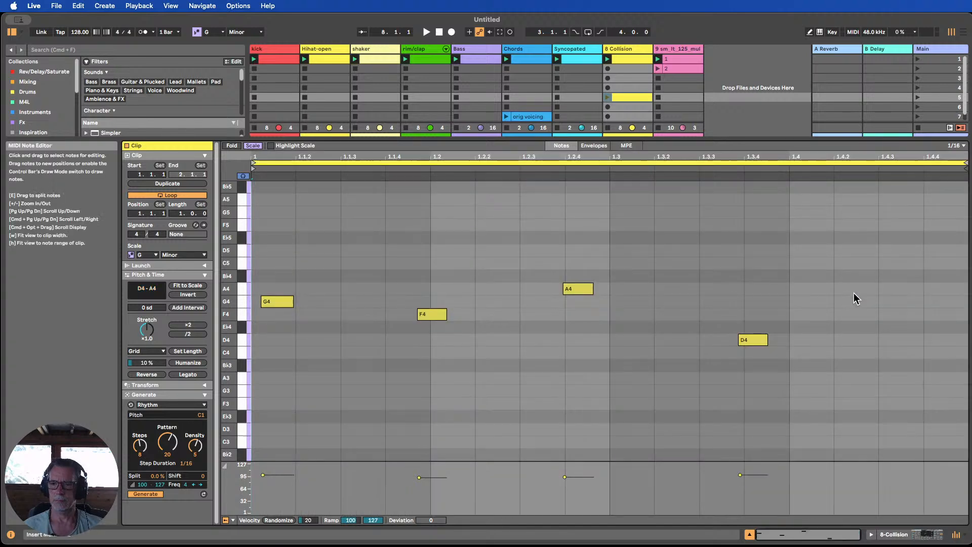
Open the captured Collision clip in the first slot, move its one-bar loop to 44.1.1 and start playback.
click(750, 535)
double_click(626, 60)
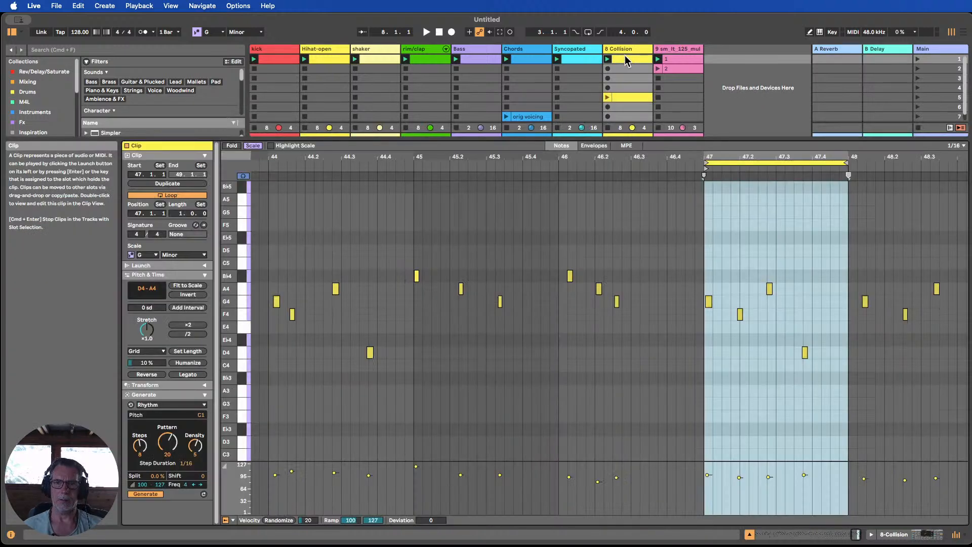
mouse_move(767, 157)
mouse_down()
mouse_move(908, 158)
mouse_move(778, 162)
mouse_up()
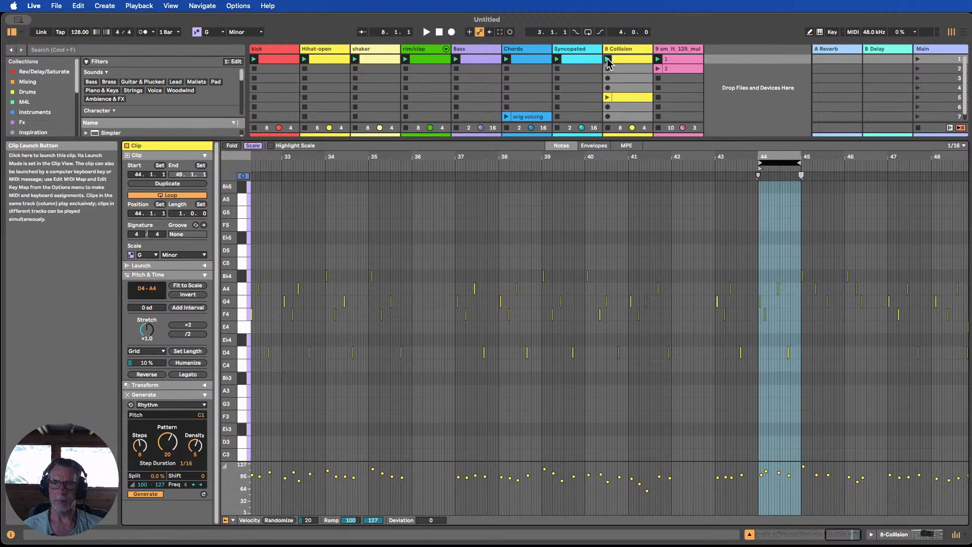
key(space)
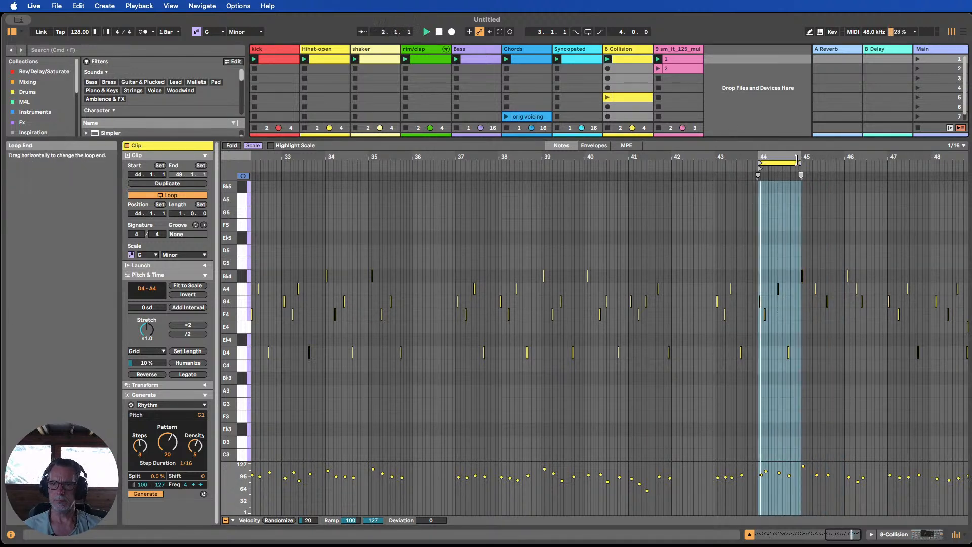
Extend the loop to two bars, audition it at 46.1.1 and 40.1.1, leave it at 38.1.1 and stop playback.
drag(800, 163, 844, 163)
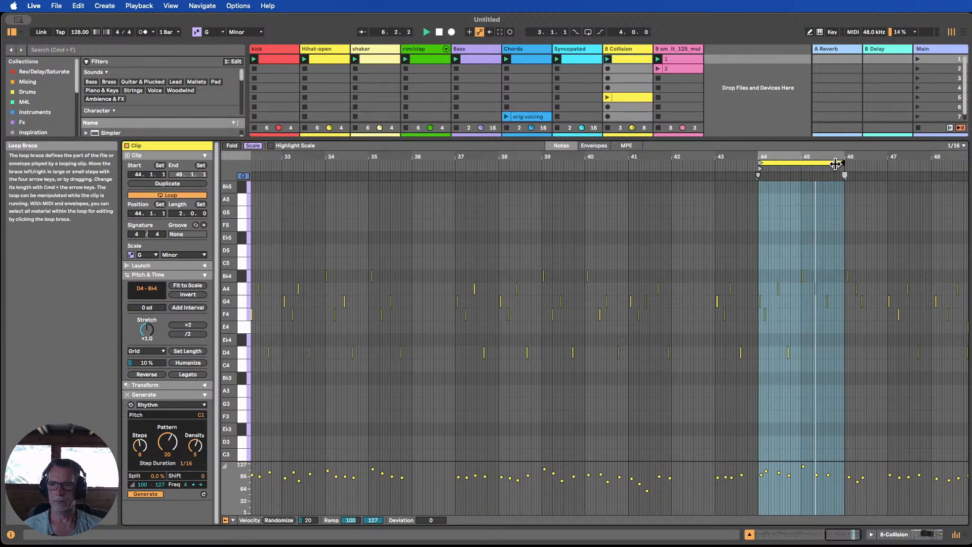
drag(836, 163, 907, 161)
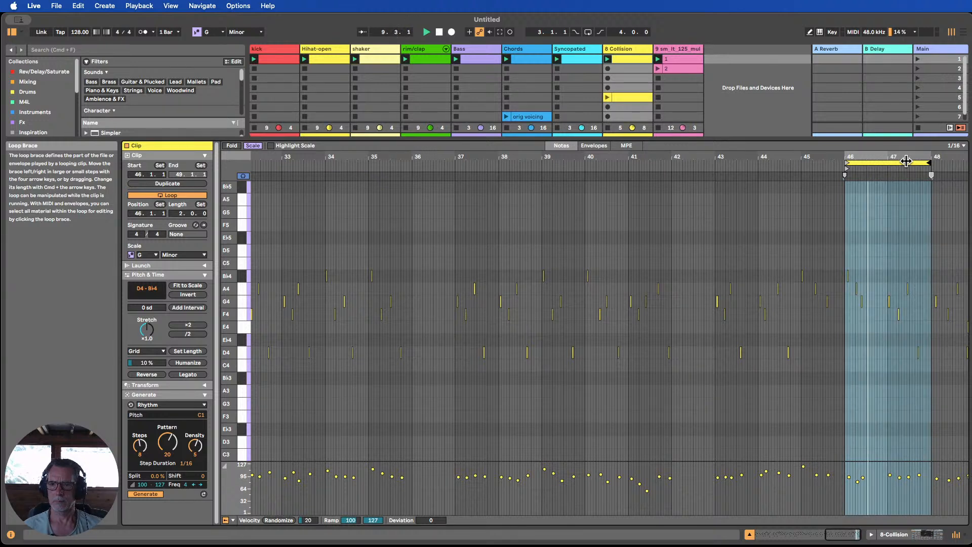
drag(905, 162, 646, 162)
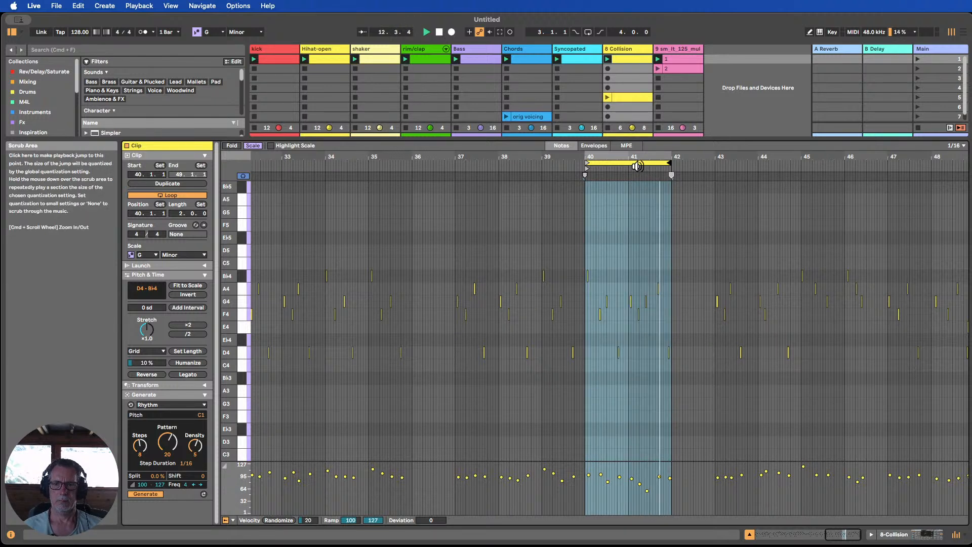
drag(637, 165, 551, 162)
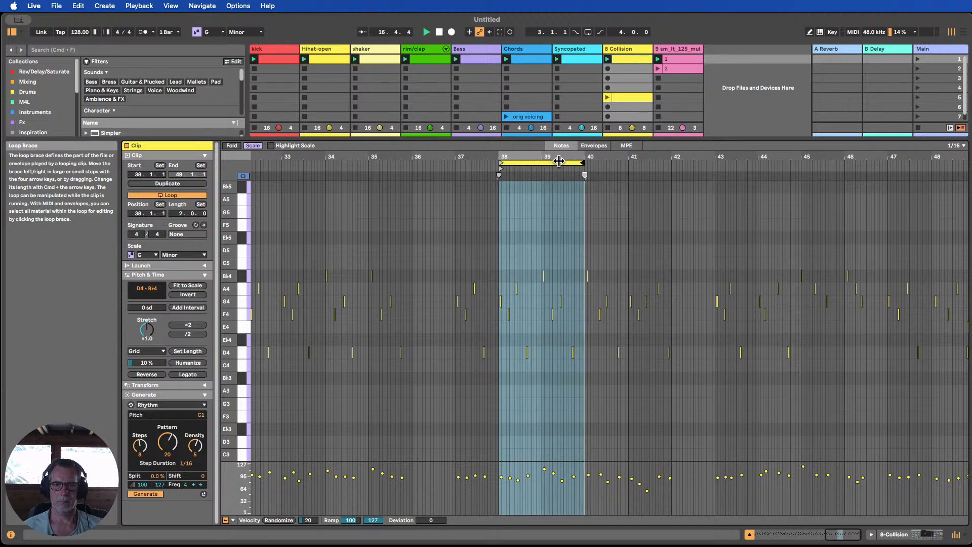
drag(525, 157, 611, 154)
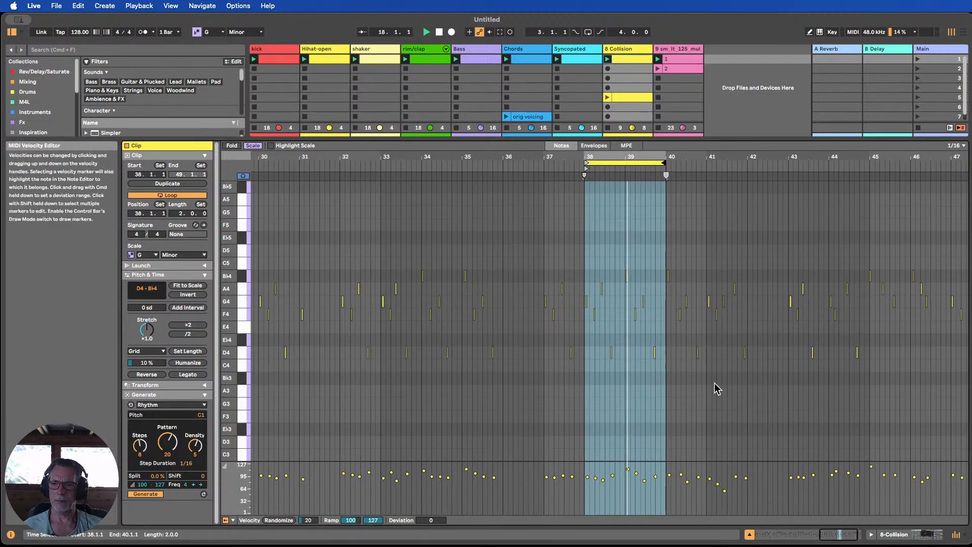
click(438, 33)
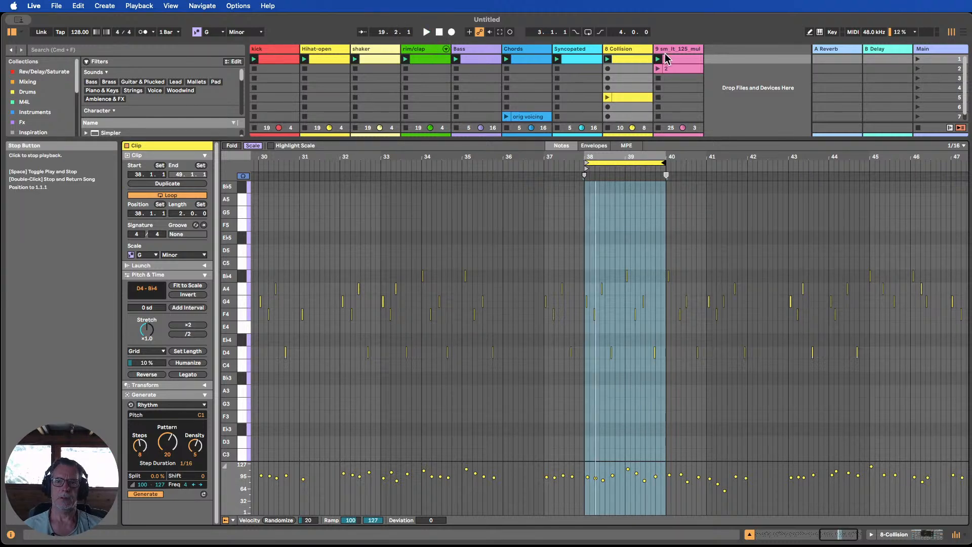
Duplicate the Collision clip from the first slot to the track's fourth slot and name the copy 2.
right_click(626, 224)
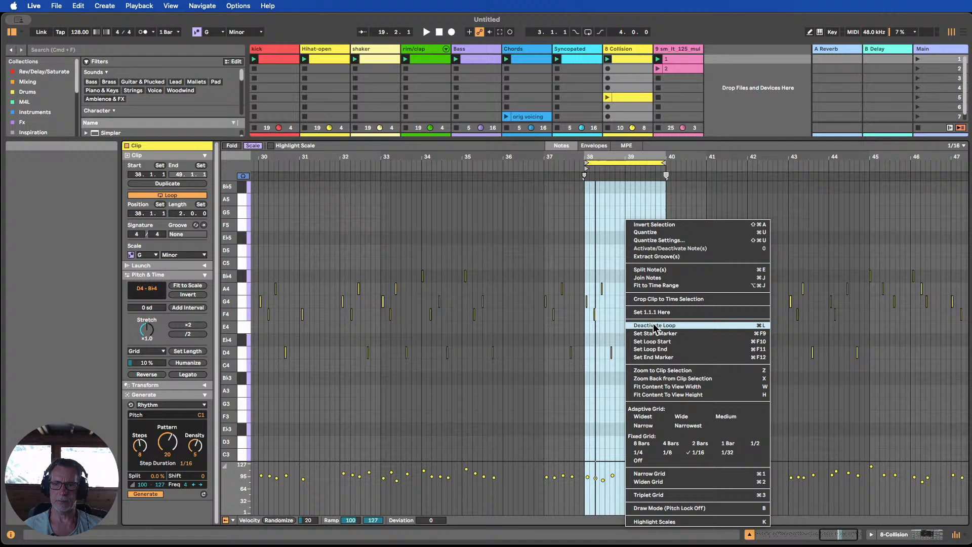
click(611, 186)
click(622, 60)
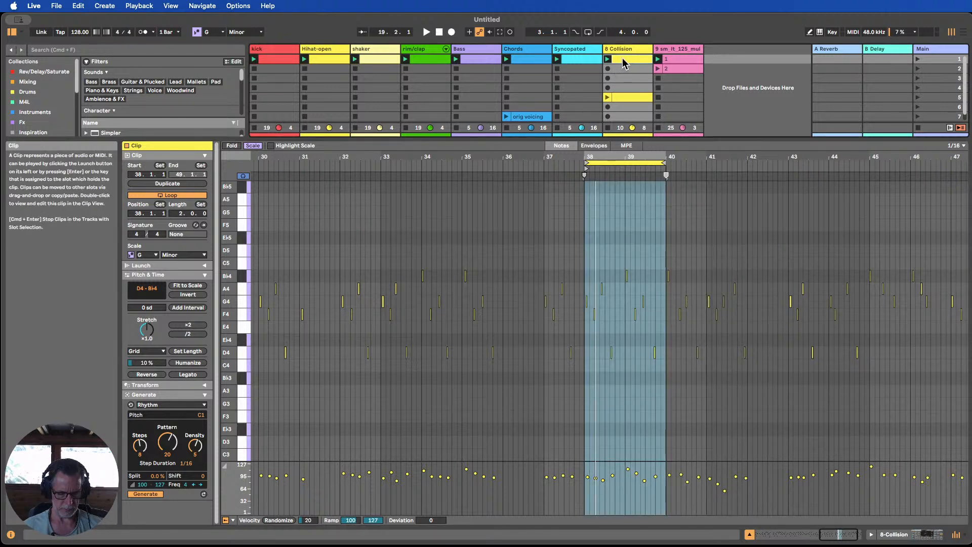
click(628, 69)
drag(625, 88, 627, 90)
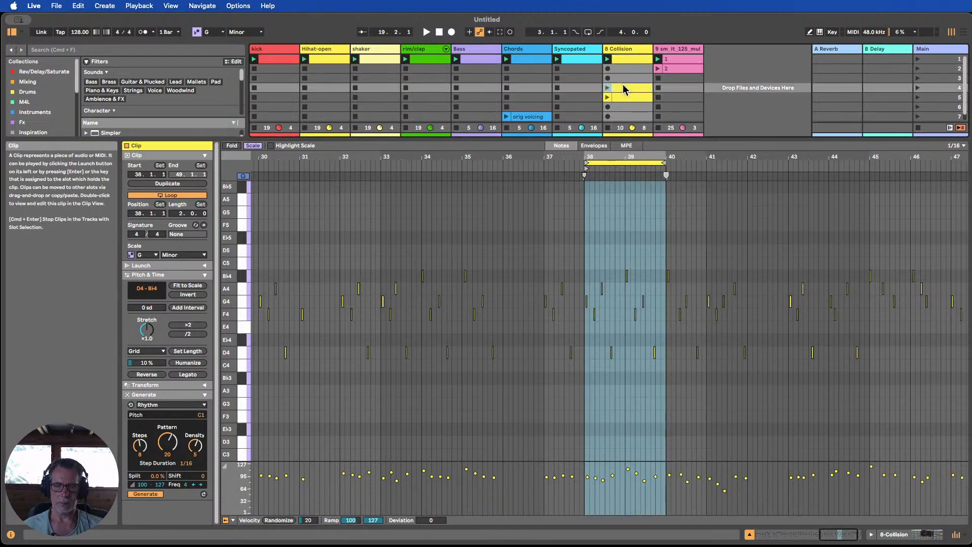
Rename the cropped Collision clip in the fifth slot as 1.
click(629, 96)
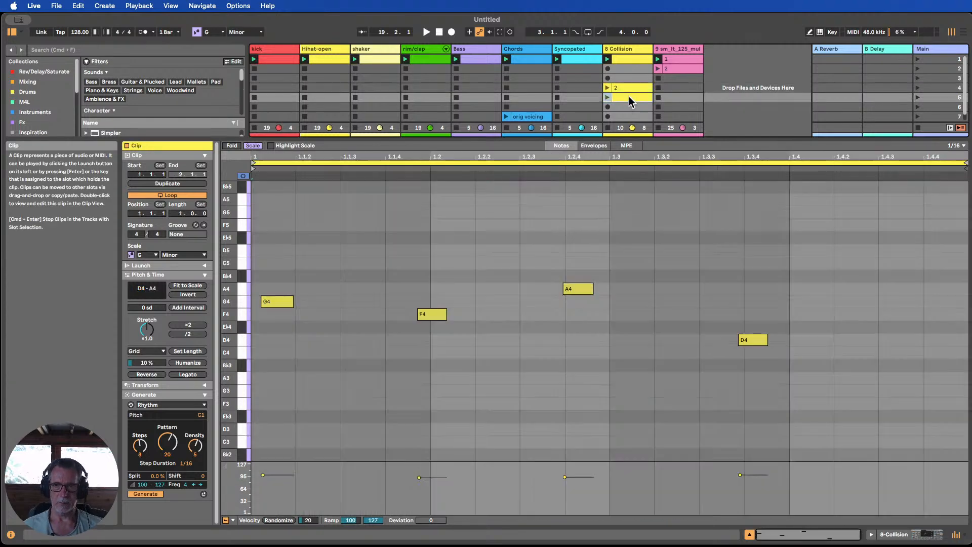
key(super+r)
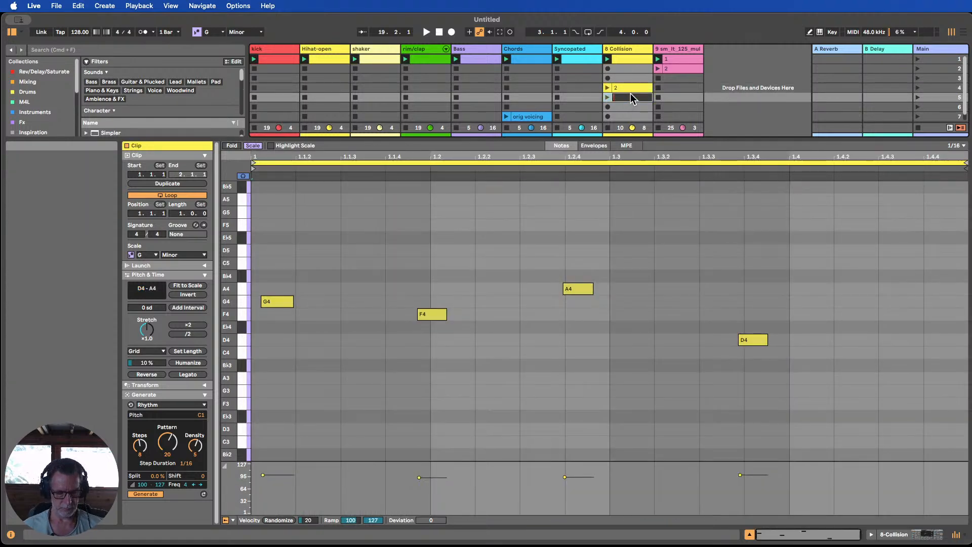
text(1)
click(631, 68)
Move the two-bar loop of the first-slot Collision clip to 33.1.1 and launch the clip.
click(627, 60)
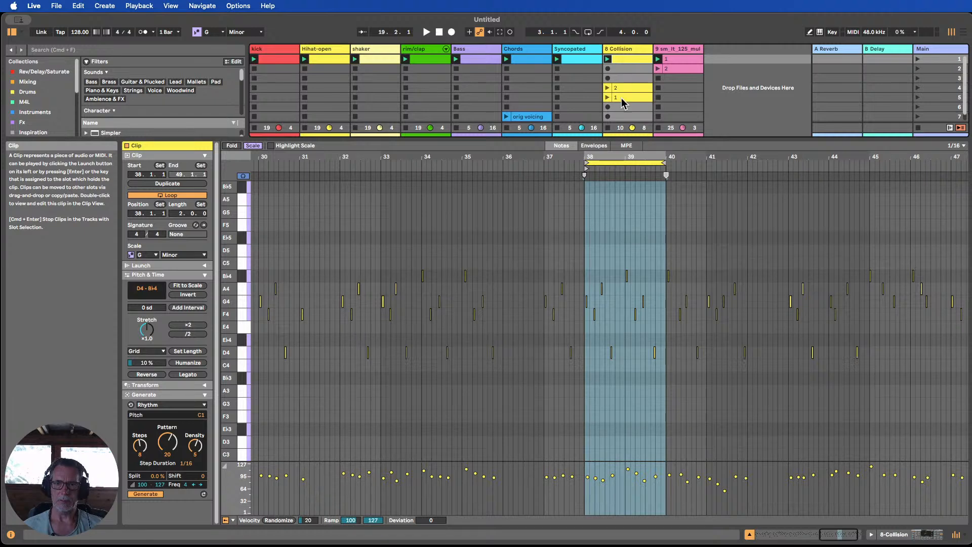
drag(613, 156, 551, 167)
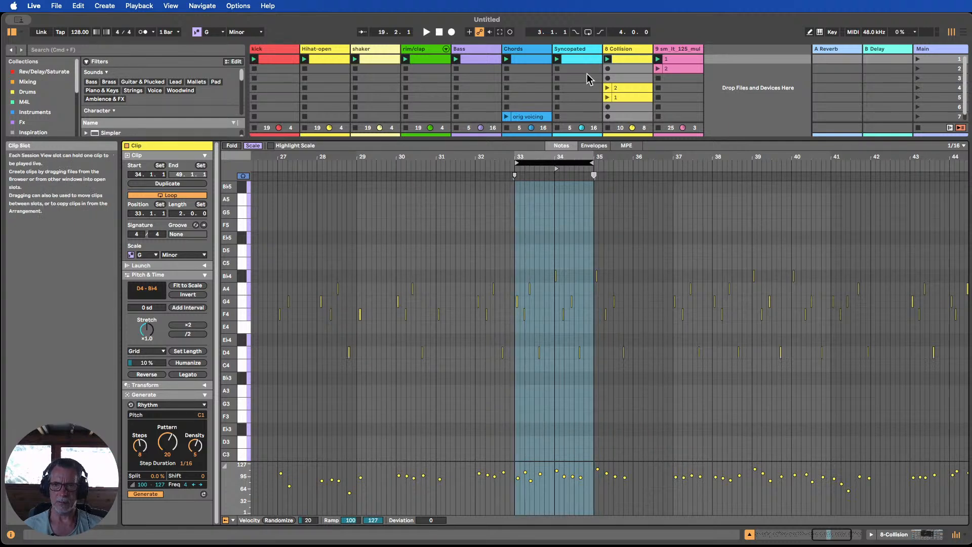
click(607, 59)
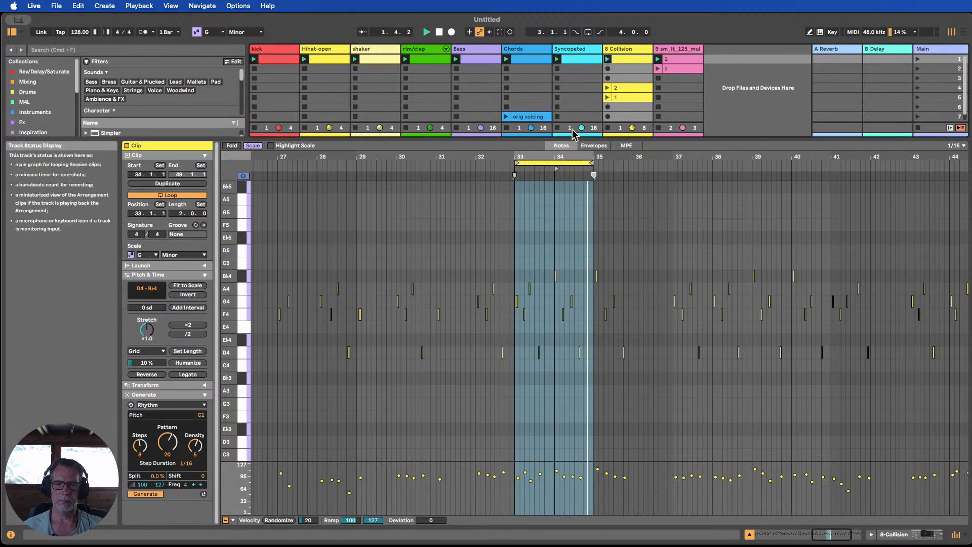
Audition the Collision clip's two-bar loop at 22.1.1, 19.1.1 and 11.1.1.
drag(549, 157, 549, 180)
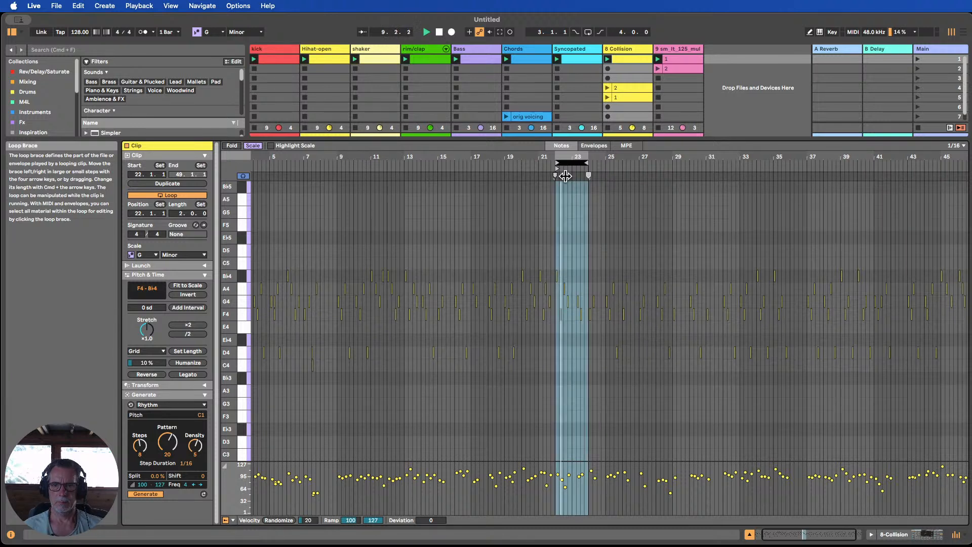
drag(565, 176, 515, 173)
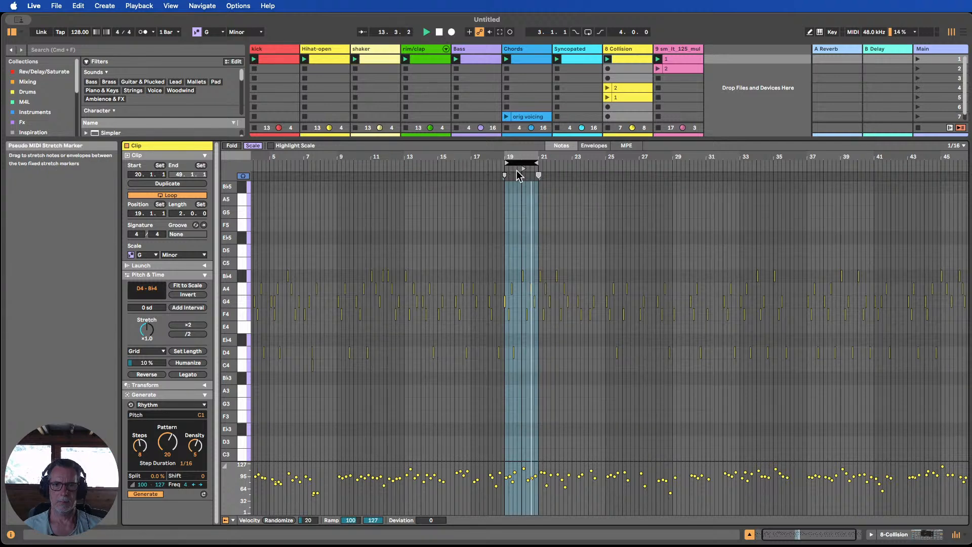
drag(515, 157, 434, 161)
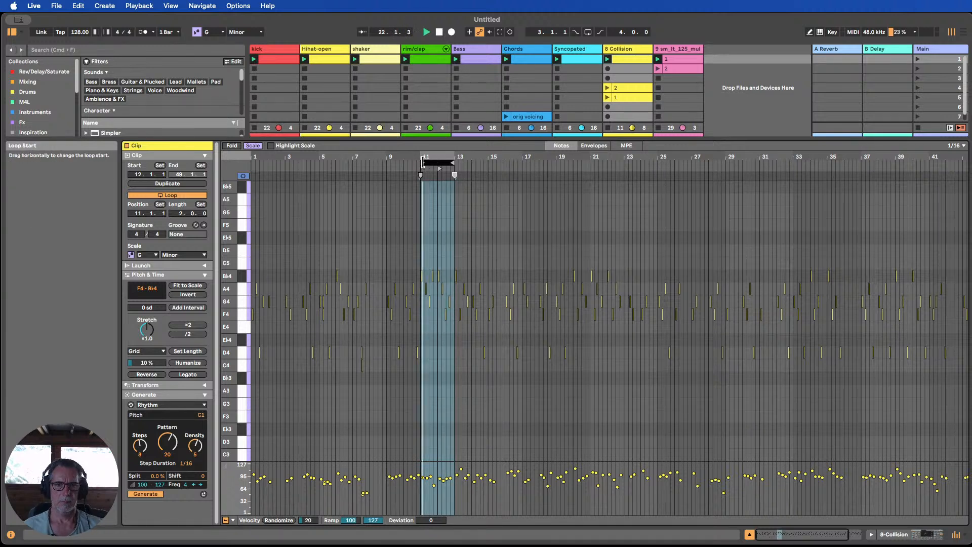
Adjust the Collision loop's start and end so that it spans four bars from 10.1.1.
drag(423, 162, 389, 163)
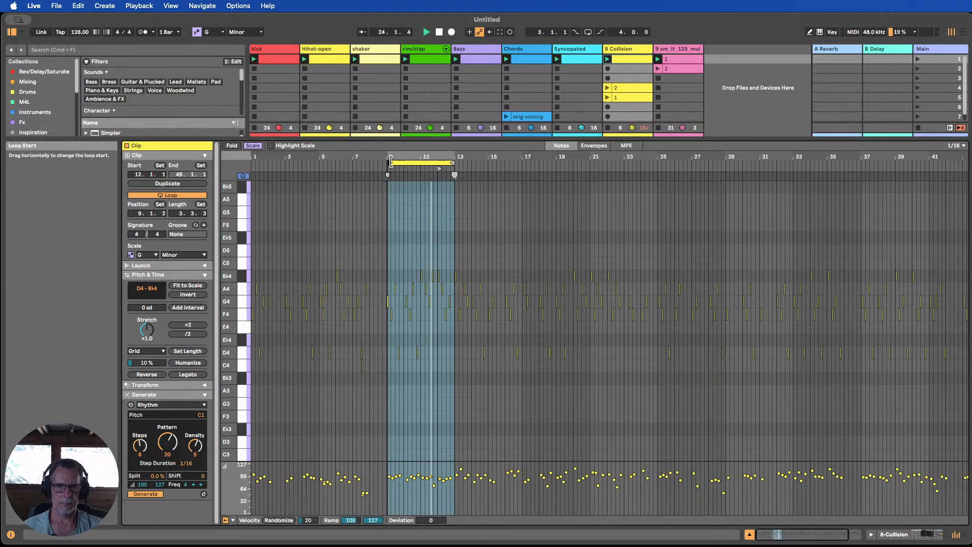
drag(422, 157, 457, 160)
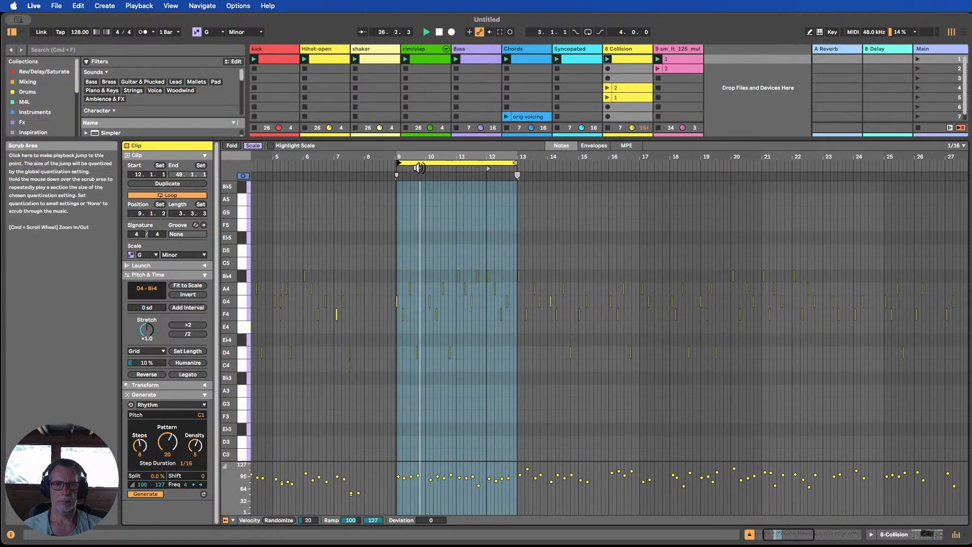
drag(399, 162, 425, 161)
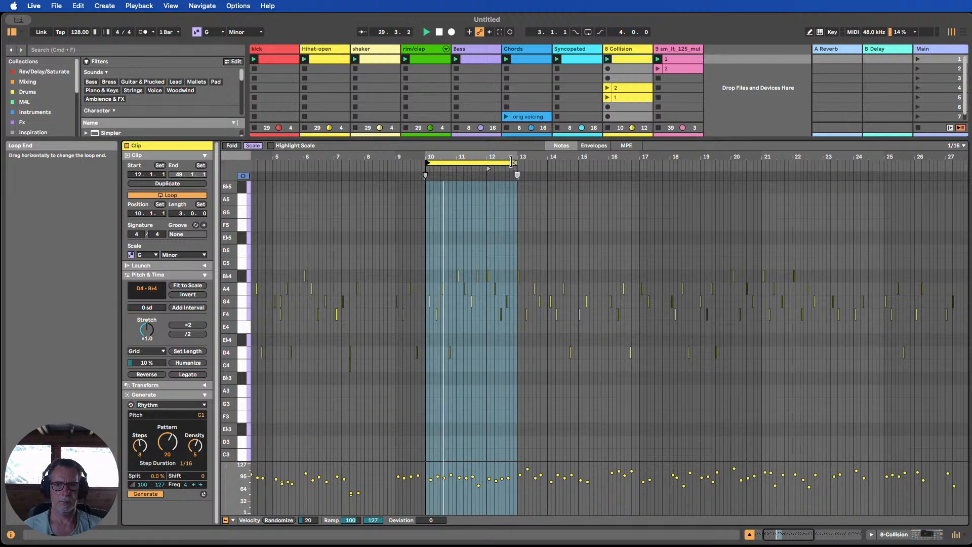
drag(514, 165, 547, 161)
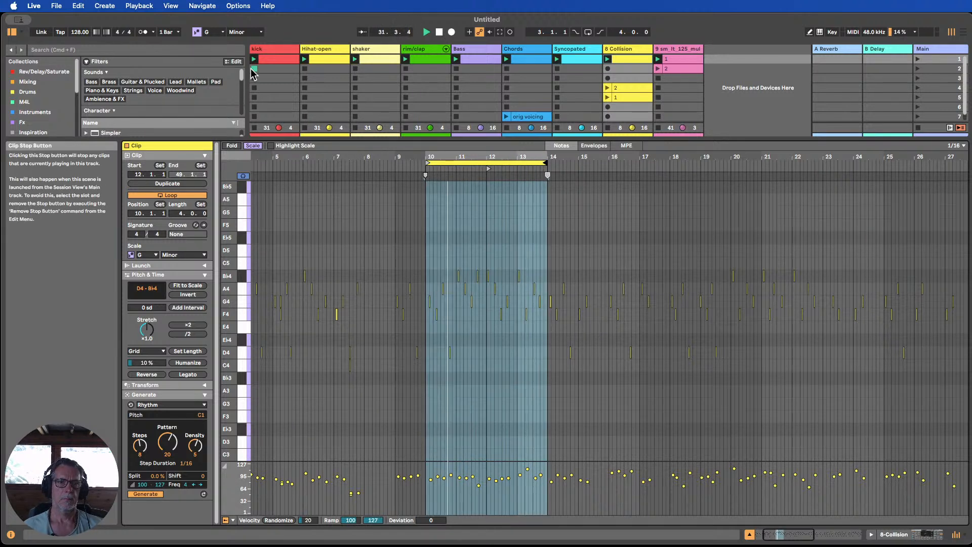
Stop the kick, hi-hat and shaker clips, shorten the Collision loop to two bars from 10.1.1 and stop playback.
click(254, 69)
click(355, 69)
click(305, 69)
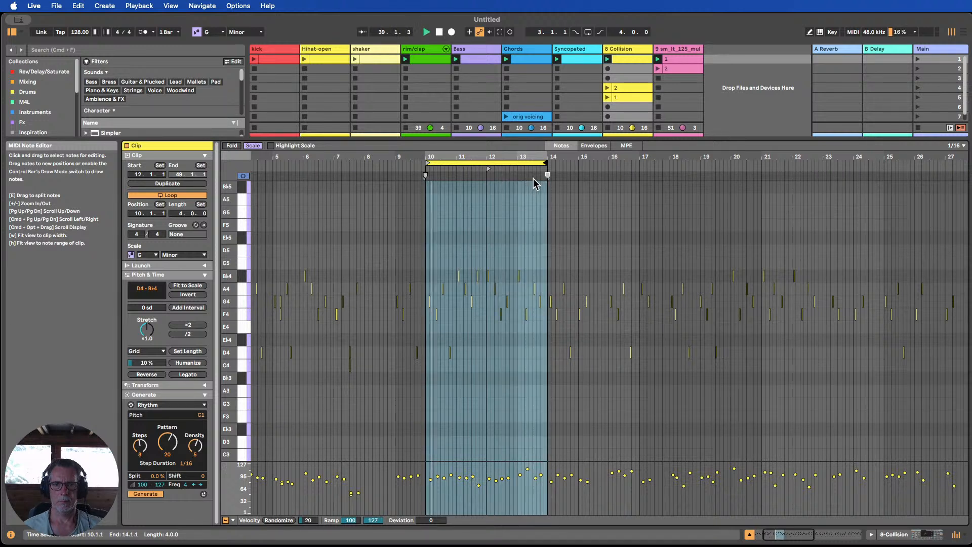
mouse_move(546, 163)
mouse_down()
mouse_move(475, 163)
mouse_move(485, 163)
mouse_up()
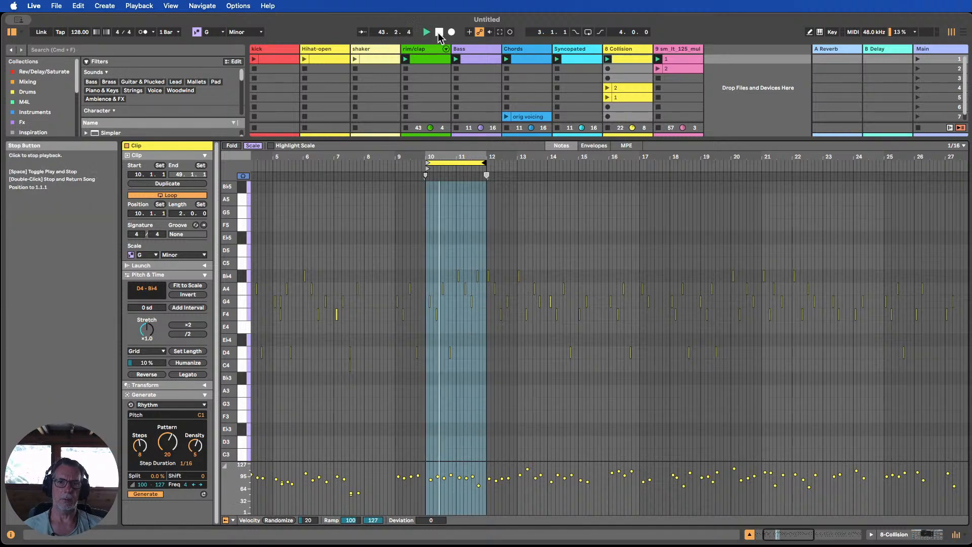
click(749, 535)
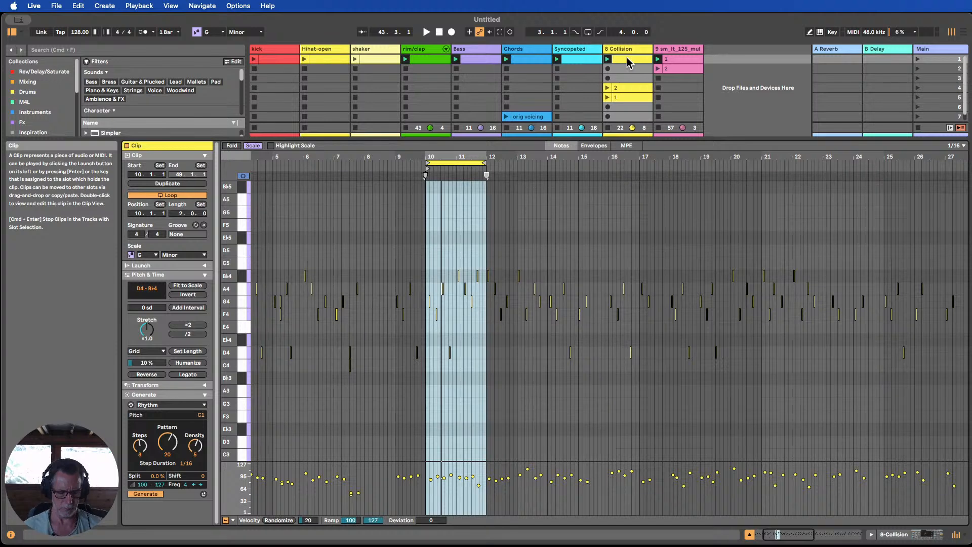
Copy the first-slot Collision clip to the second slot and rename the original as 3.
key(super+d)
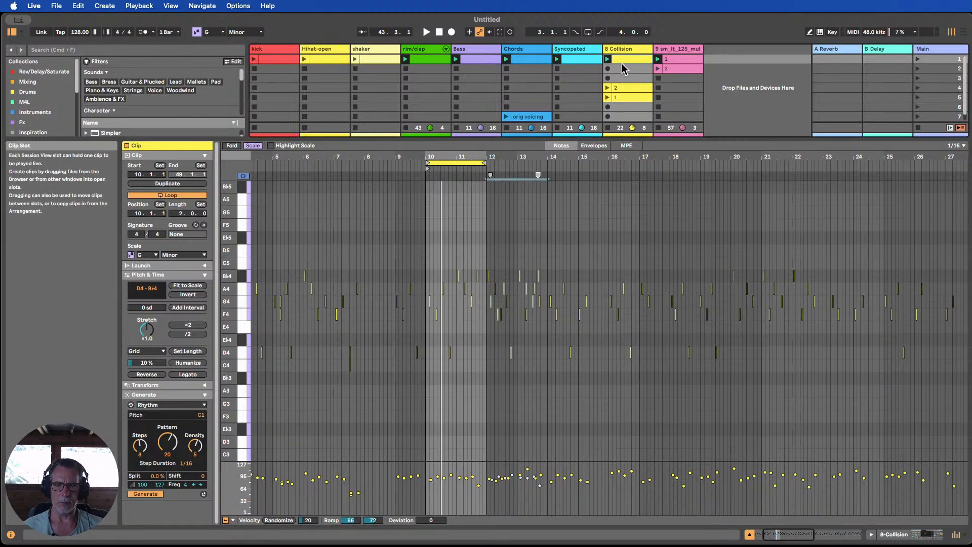
alt+drag(622, 61, 623, 70)
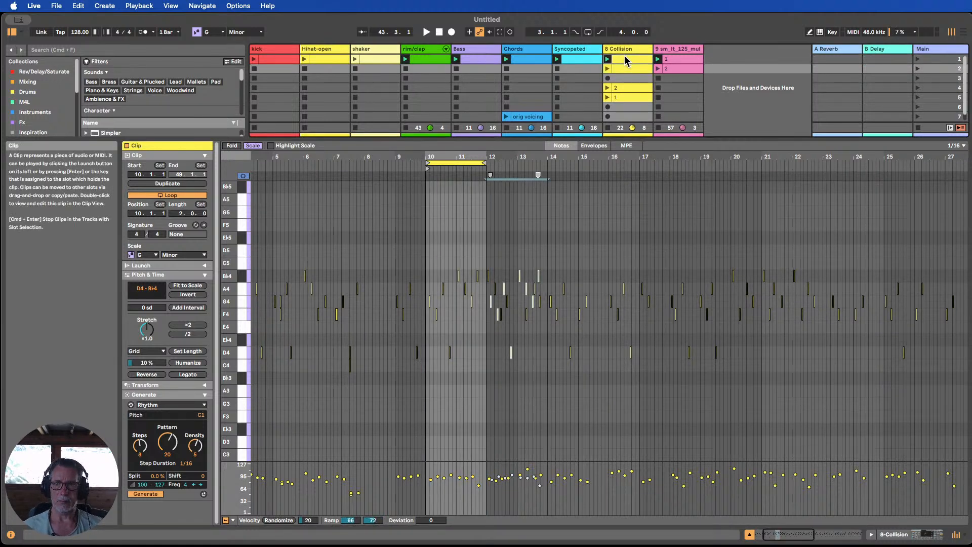
click(626, 59)
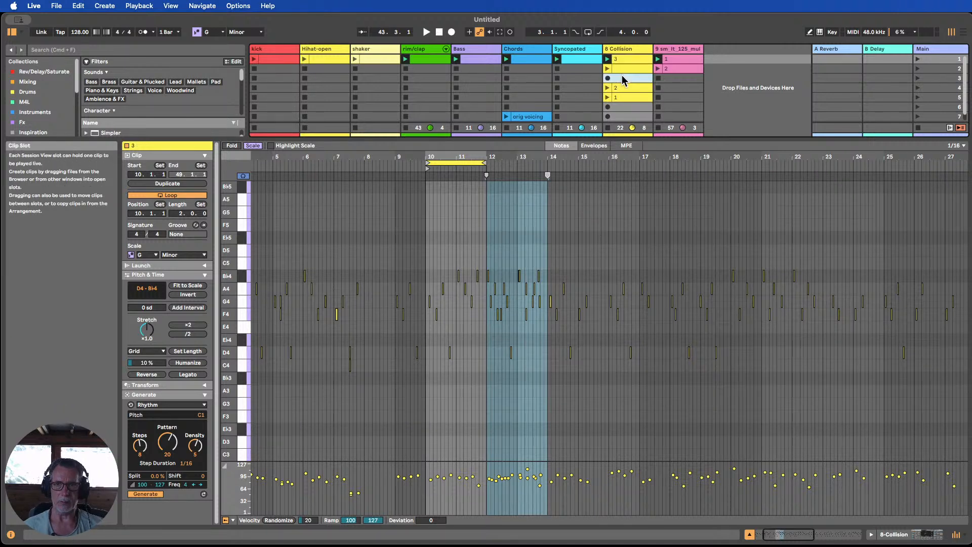
Move the unnamed Collision copy from the second slot to the track's seventh slot.
click(628, 78)
click(749, 536)
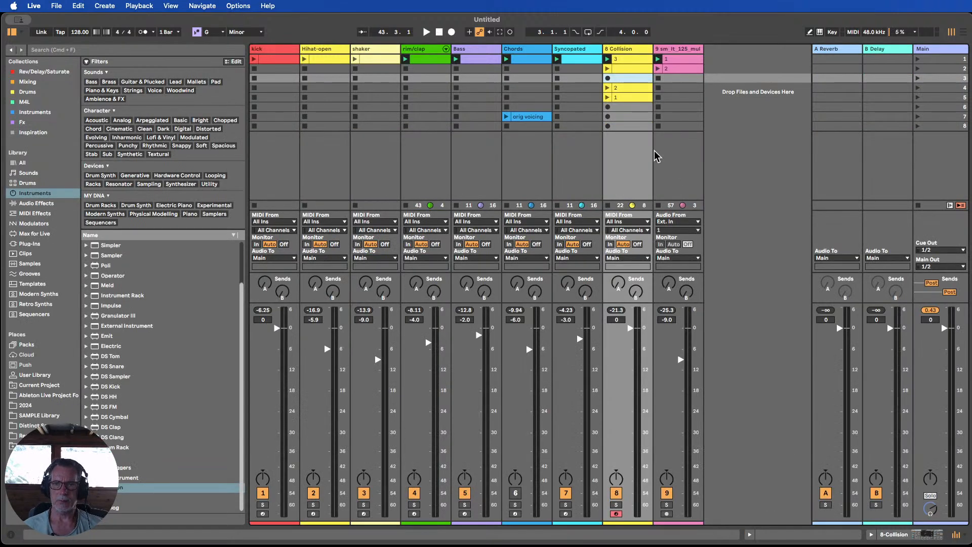
drag(627, 115, 628, 116)
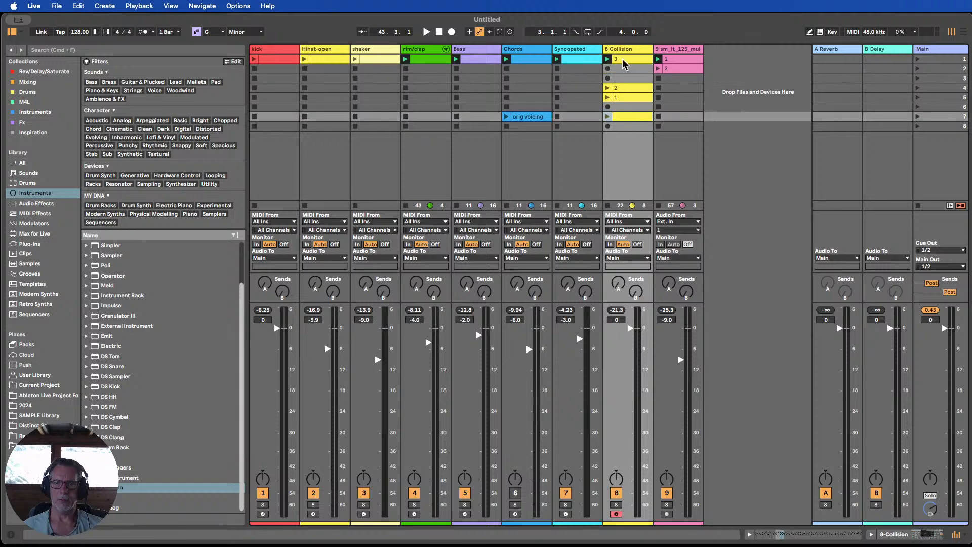
Crop Collision clip 3 to its two-bar loop and return to the full Session mixer.
double_click(624, 60)
click(460, 205)
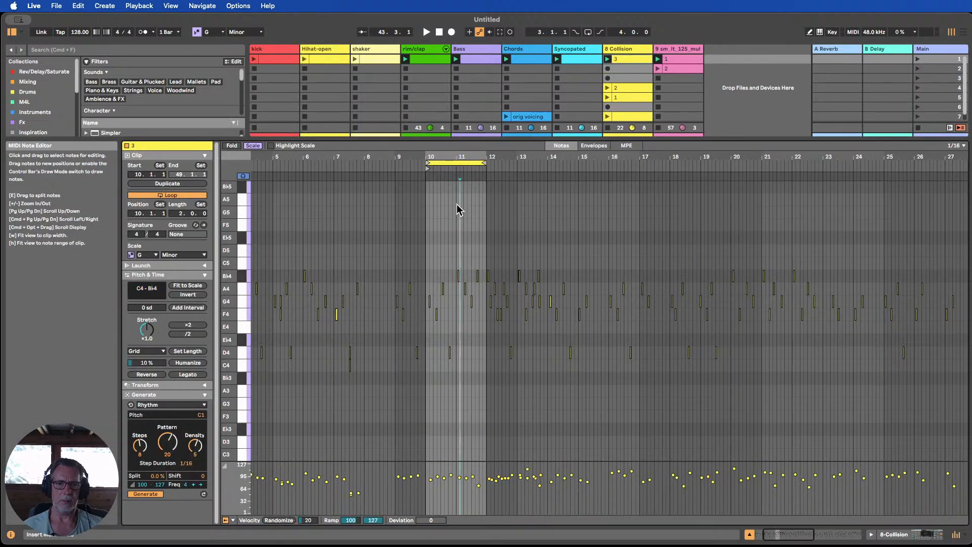
right_click(449, 202)
click(483, 283)
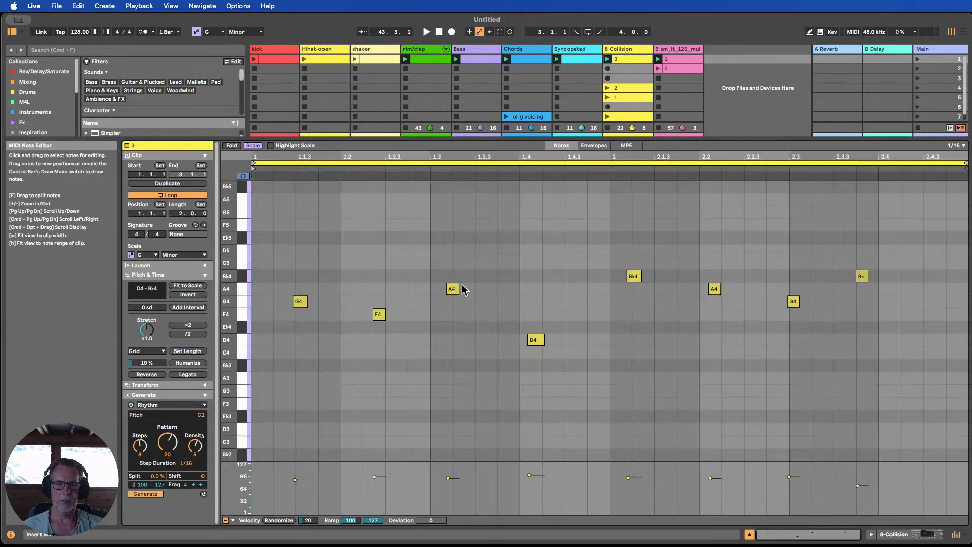
click(749, 534)
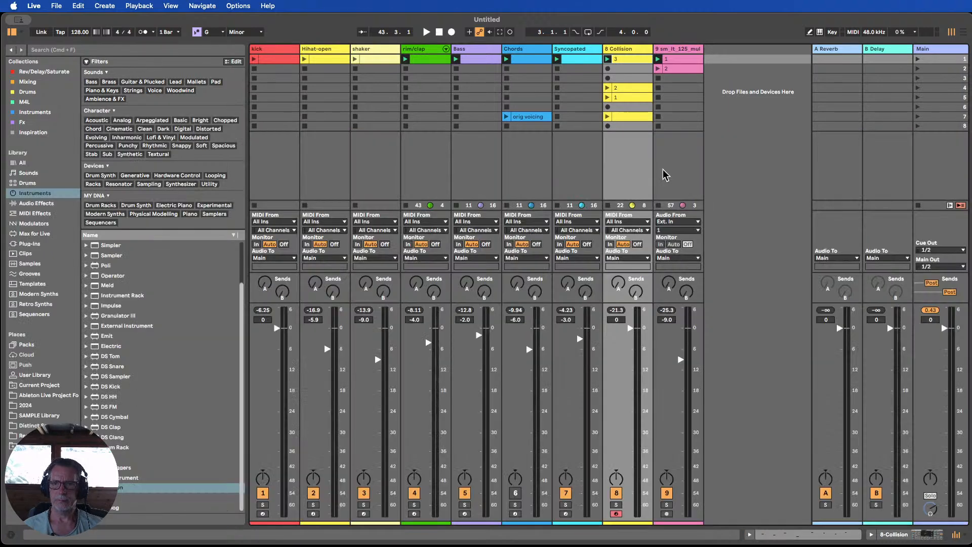
Move Collision clips 2 and 1 up to the track's second and third slots and launch clip 3.
drag(624, 96, 623, 82)
double_click(623, 59)
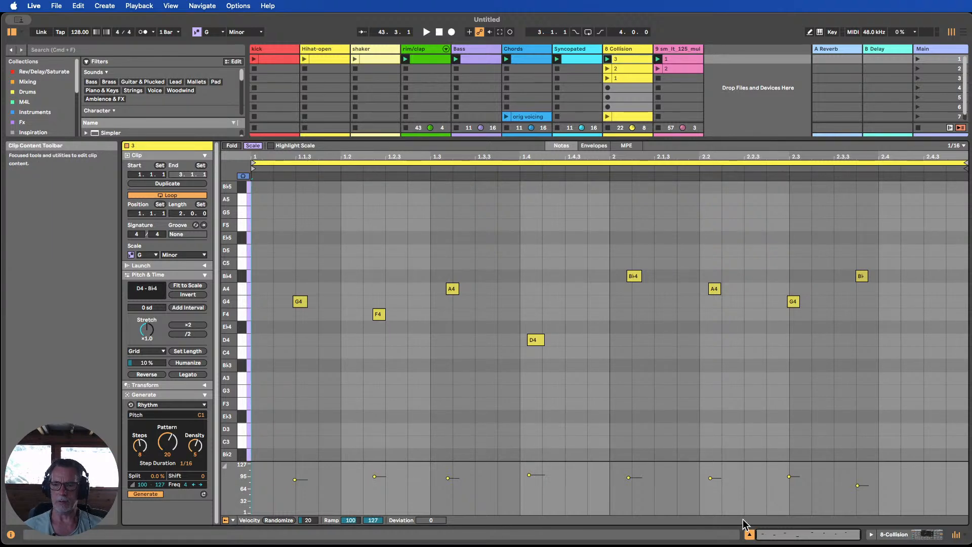
click(749, 534)
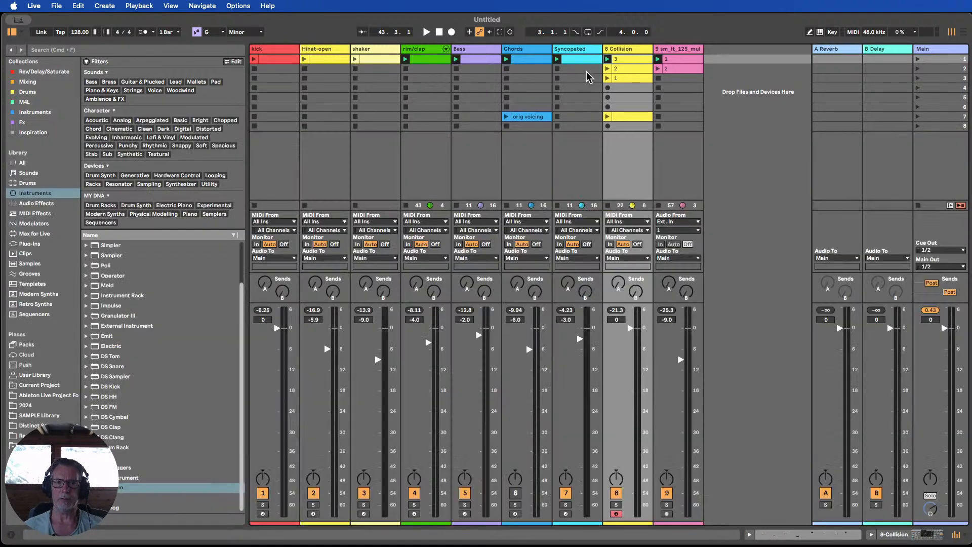
click(607, 59)
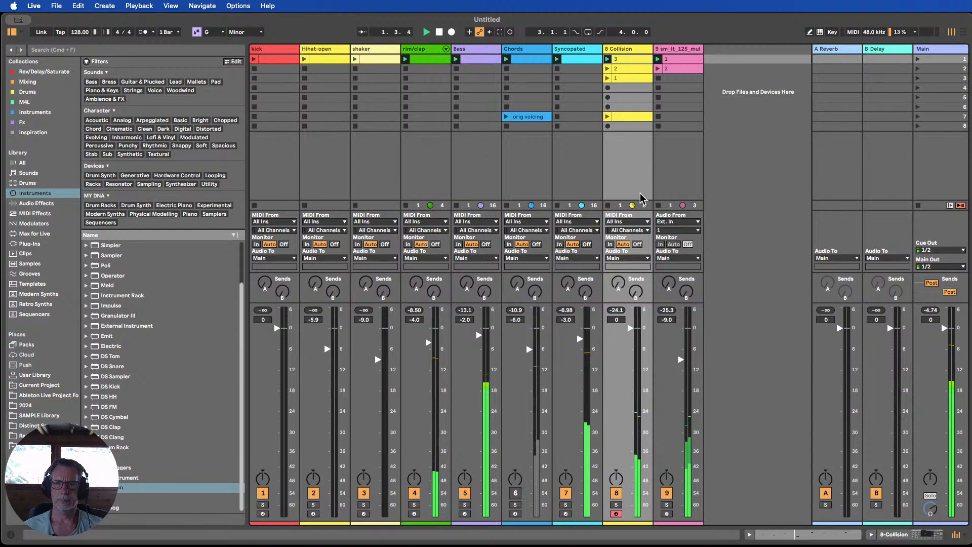
Quantize all notes of Collision clip 3 to the current grid with a 90% amount and return to the full Session mixer.
double_click(628, 59)
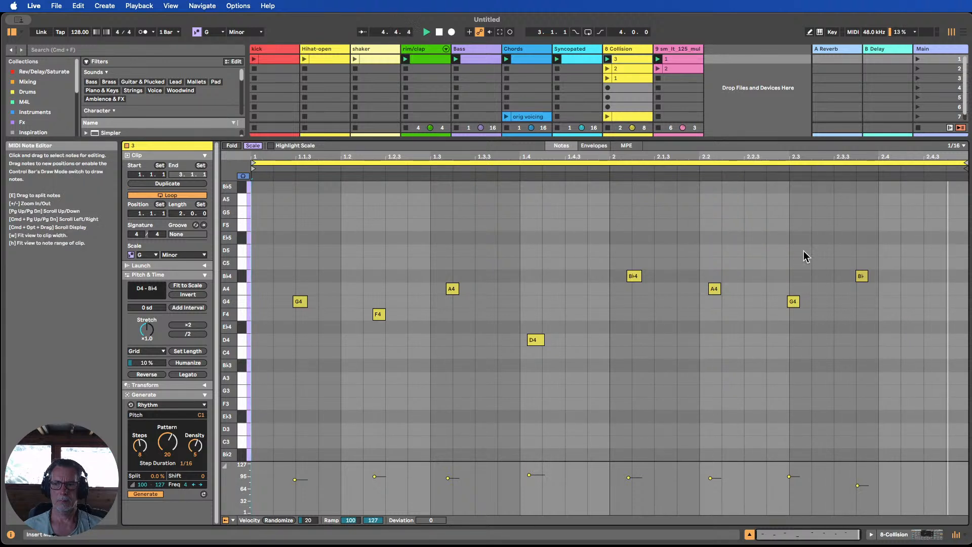
drag(919, 408, 279, 239)
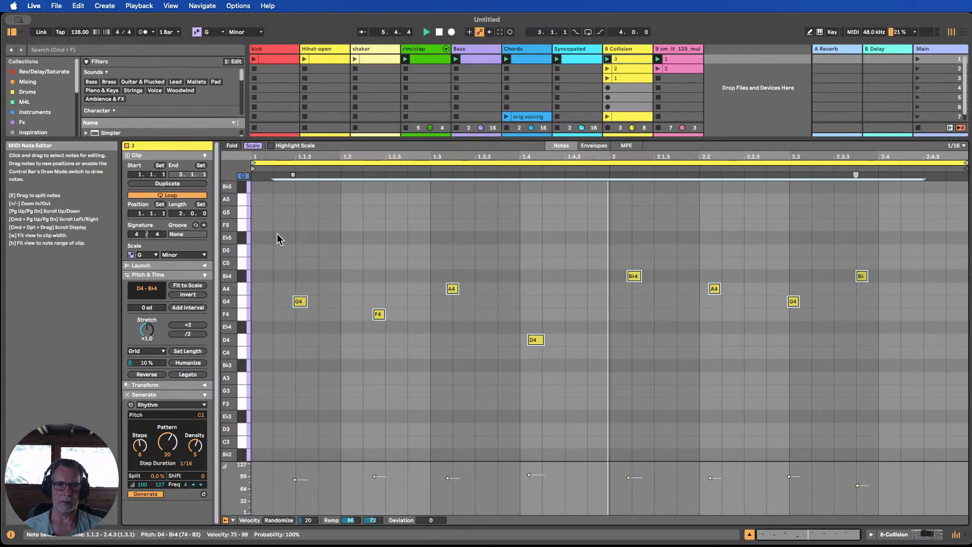
click(204, 386)
click(203, 395)
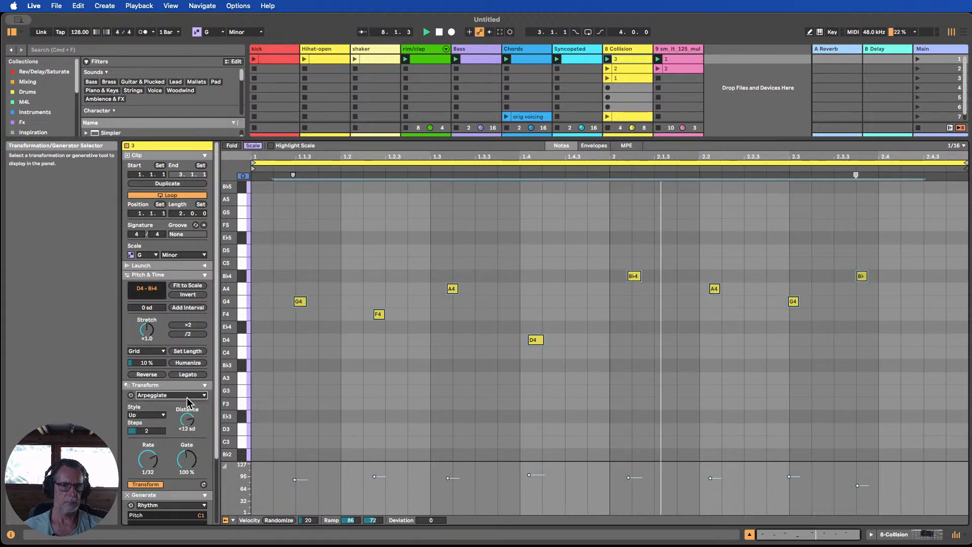
click(152, 435)
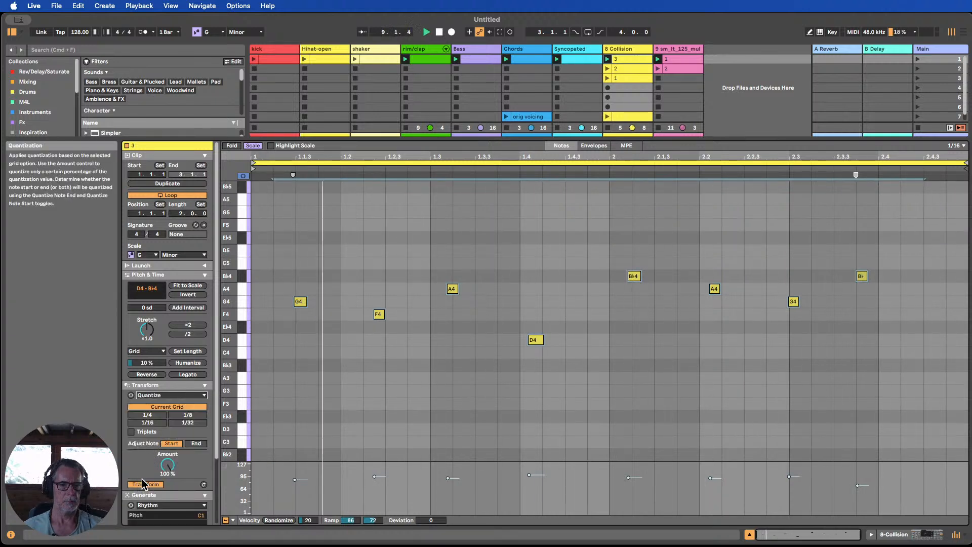
drag(170, 471, 170, 478)
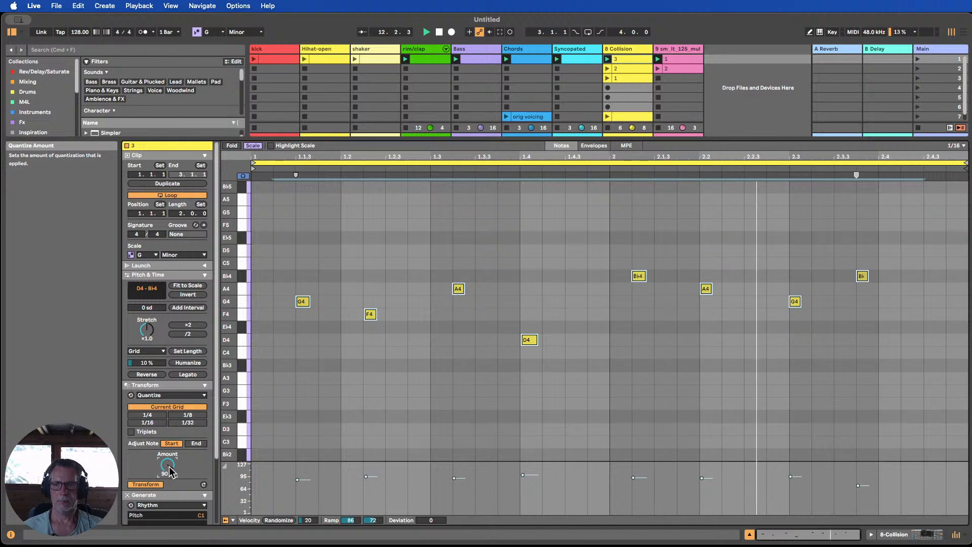
click(749, 534)
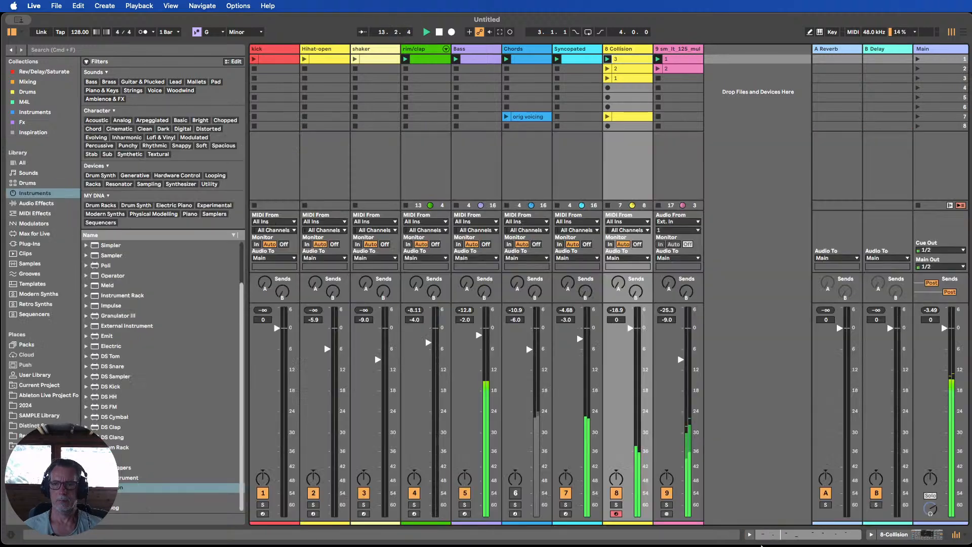
Audition Collision clips 2 and 1, and move them to the track's fifth and sixth slots respectively.
double_click(629, 70)
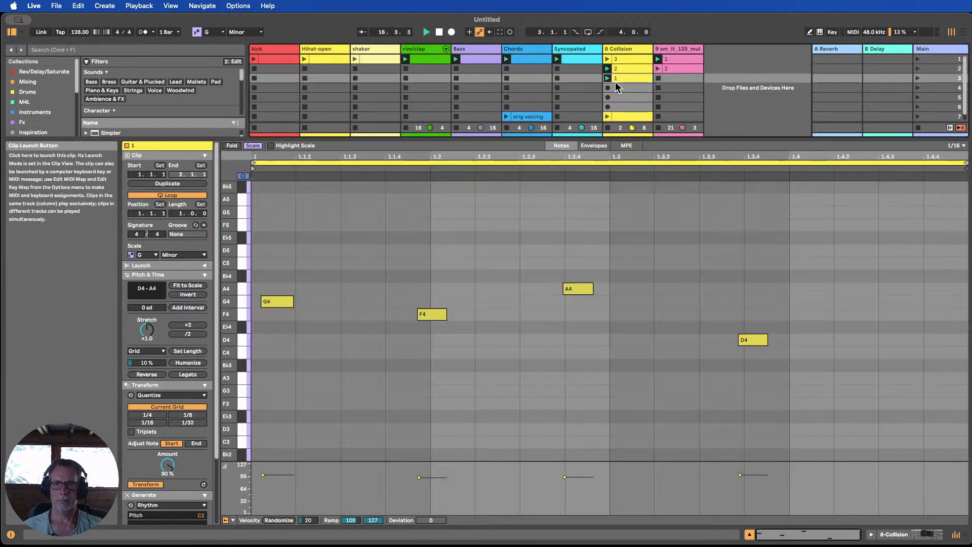
click(615, 79)
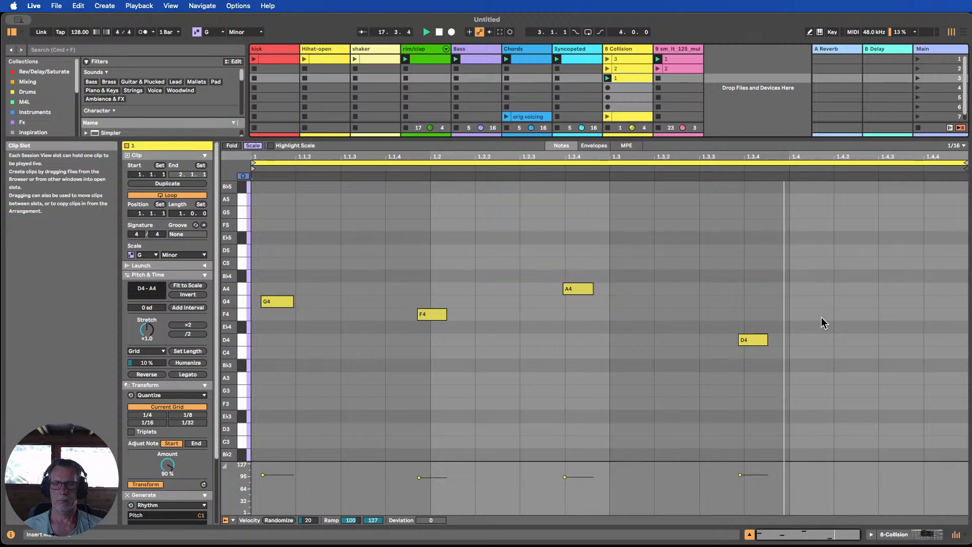
click(750, 535)
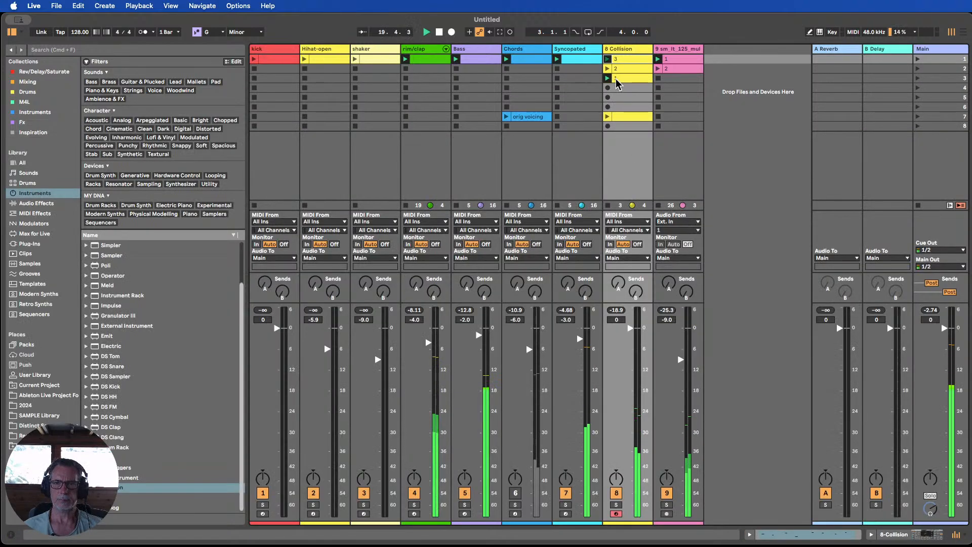
drag(616, 80, 618, 107)
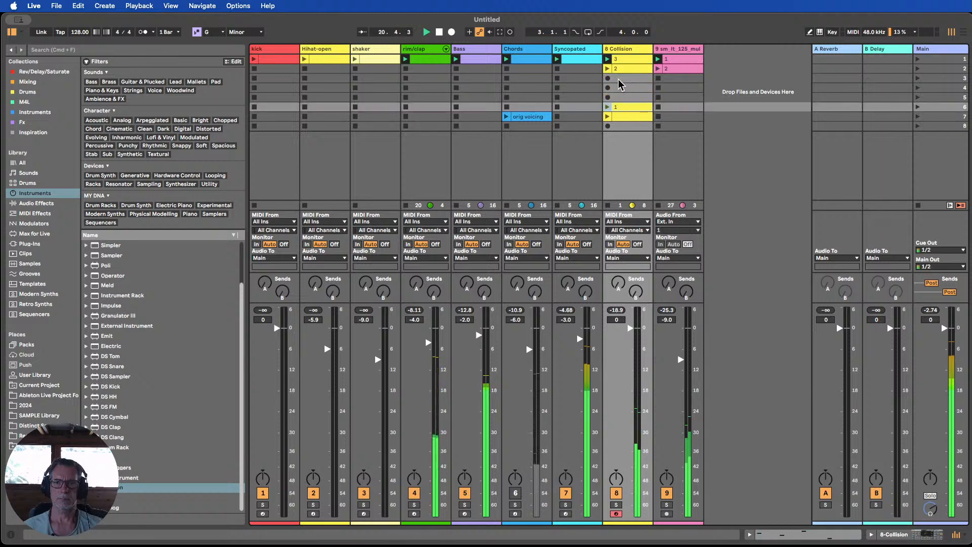
drag(617, 69, 622, 98)
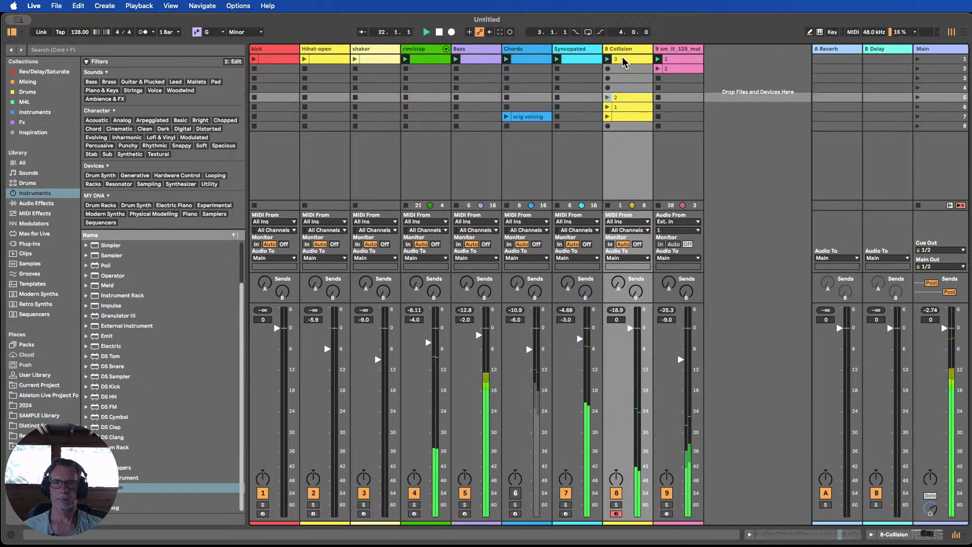
Duplicate the loop of Collision clip 3 to four bars and deactivate all the copied notes in bars 3 and 4.
double_click(624, 61)
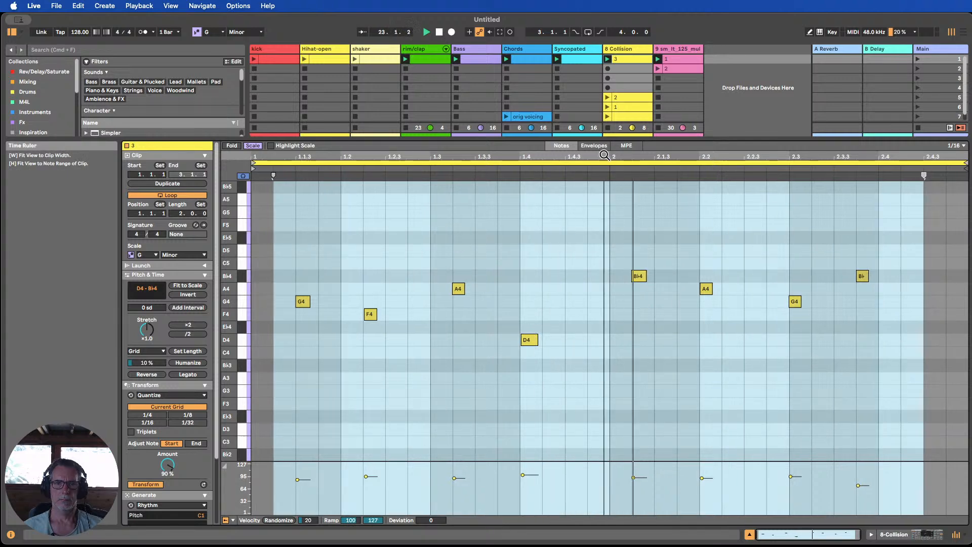
click(175, 184)
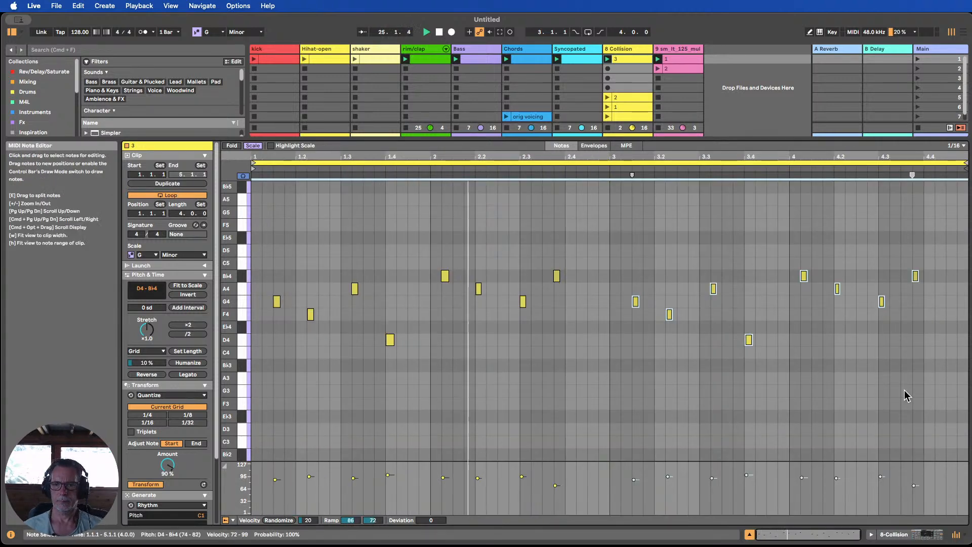
drag(944, 378, 627, 237)
key(0)
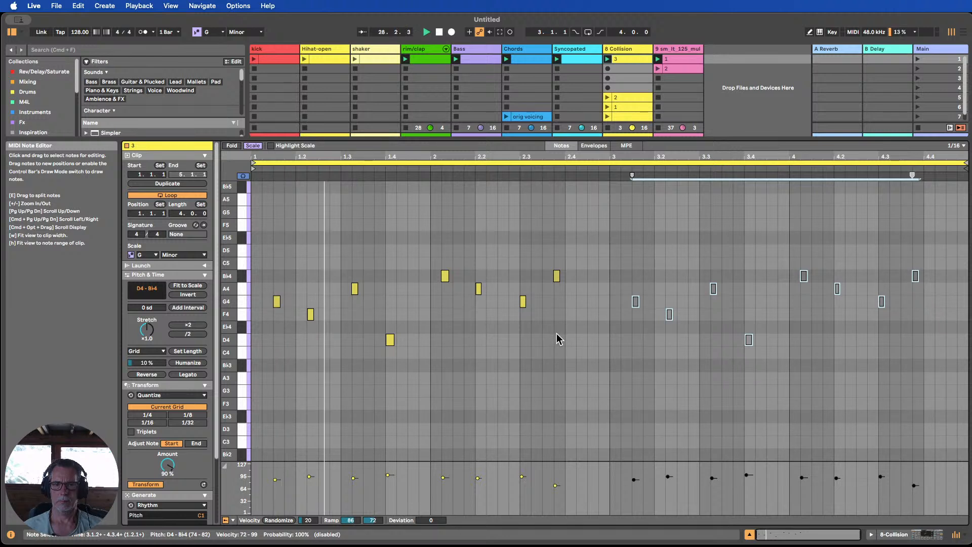
Deactivate the four notes in bar 2 of Collision clip 3 and reactivate the four notes in bar 4.
drag(585, 338, 433, 239)
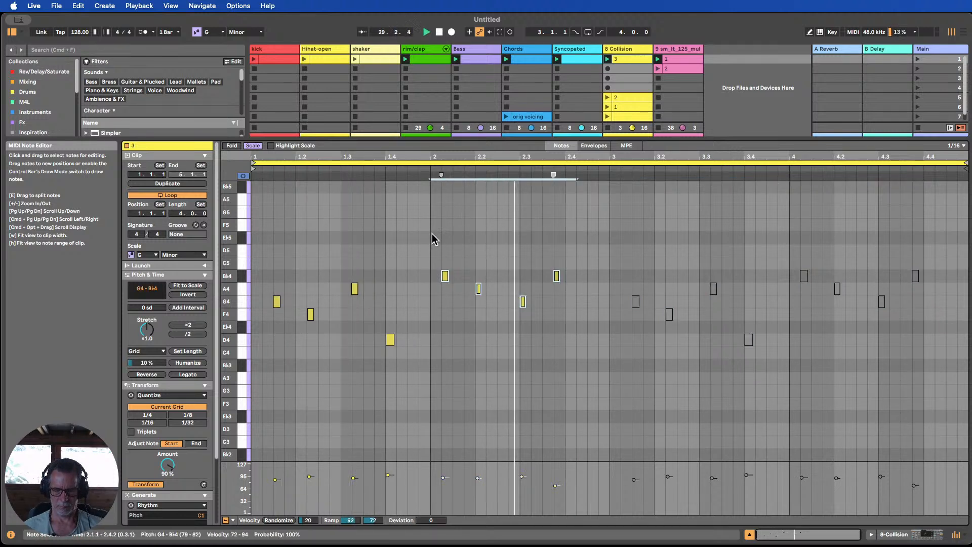
drag(932, 345, 802, 220)
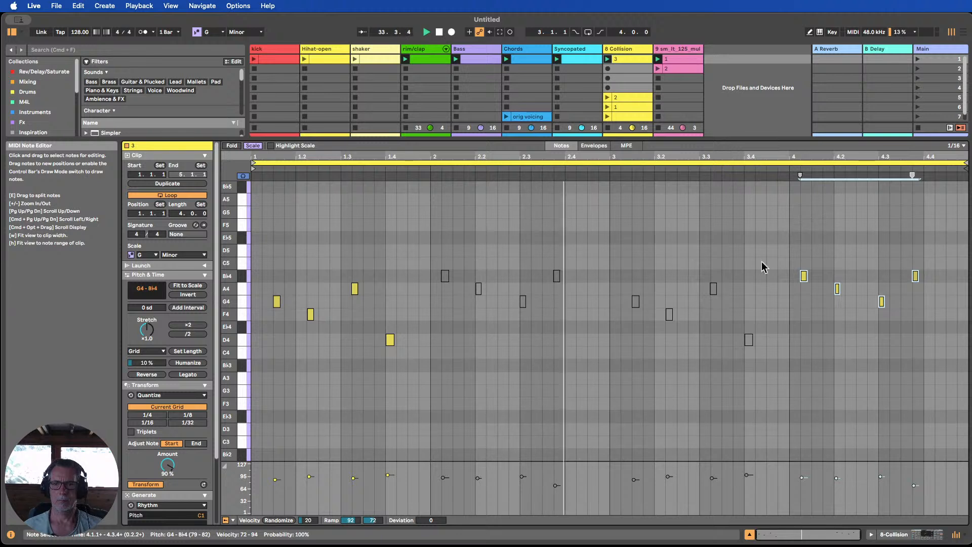
Reactivate the last three notes of bar 2 and first two of bar 3, and deactivate all four notes in bar 4.
drag(681, 342, 467, 238)
key(0)
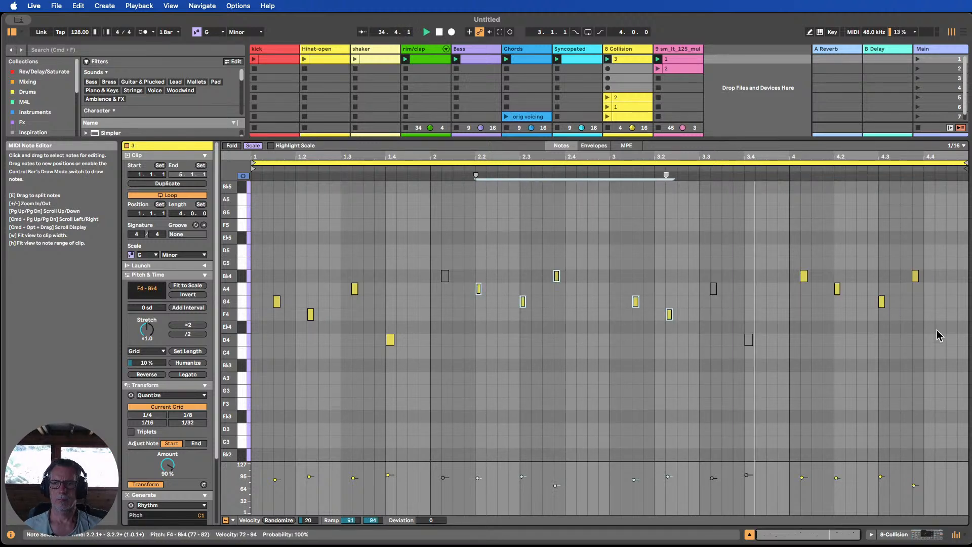
drag(938, 331, 755, 222)
key(0)
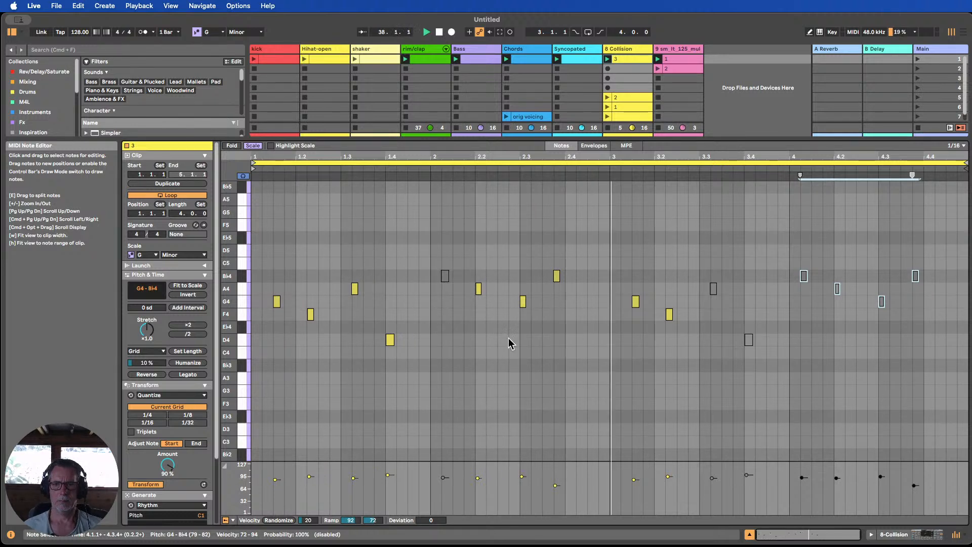
Deactivate the last three notes of bar 2 and reactivate the A4 and D4 notes in bar 3.
click(477, 288)
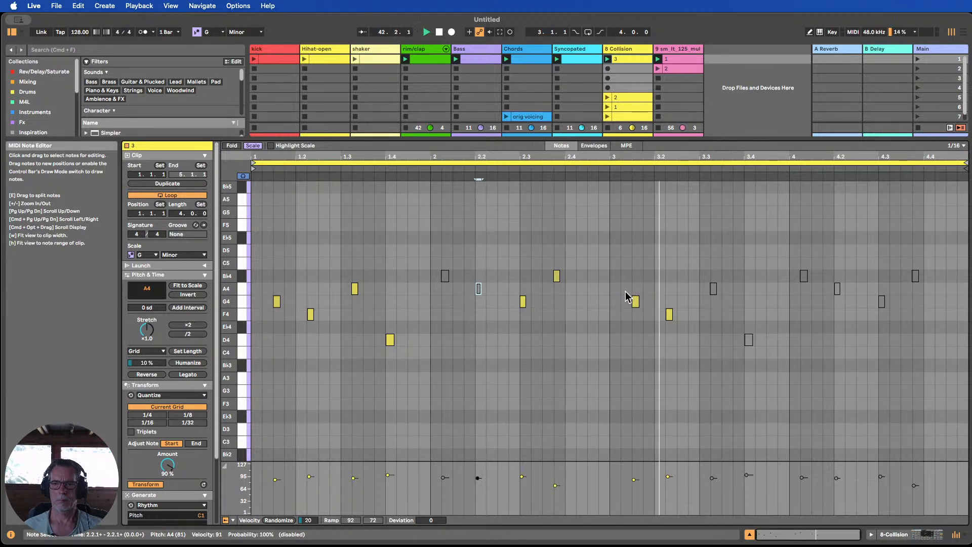
drag(576, 311, 498, 257)
key(0)
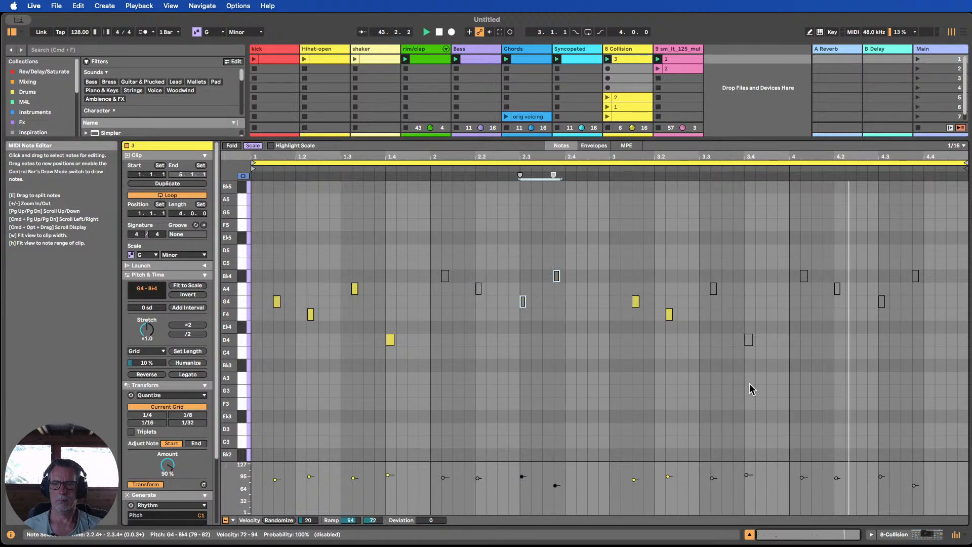
click(757, 379)
drag(760, 383, 701, 261)
key(0)
click(689, 378)
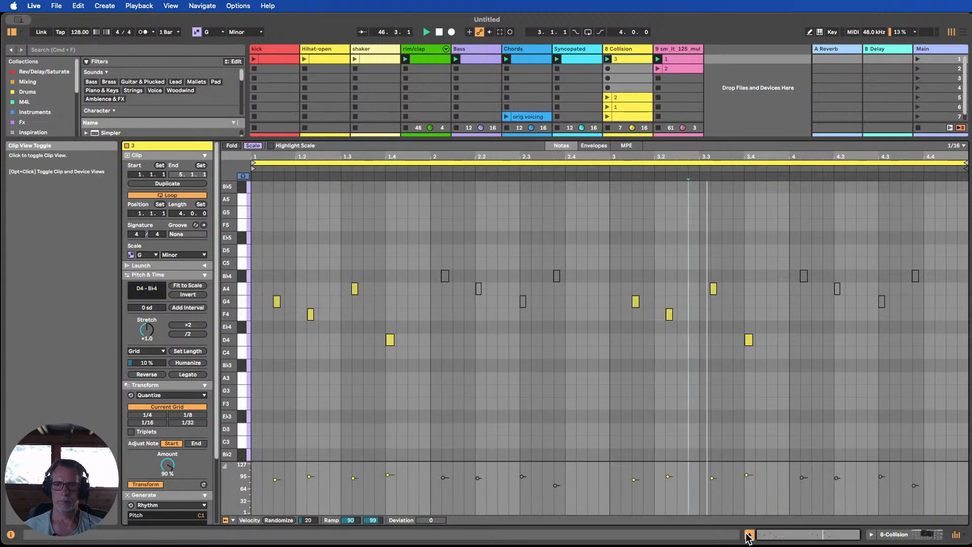
Try the four bar 3 notes one octave lower, and transpose them back up.
click(765, 367)
drag(769, 368, 632, 242)
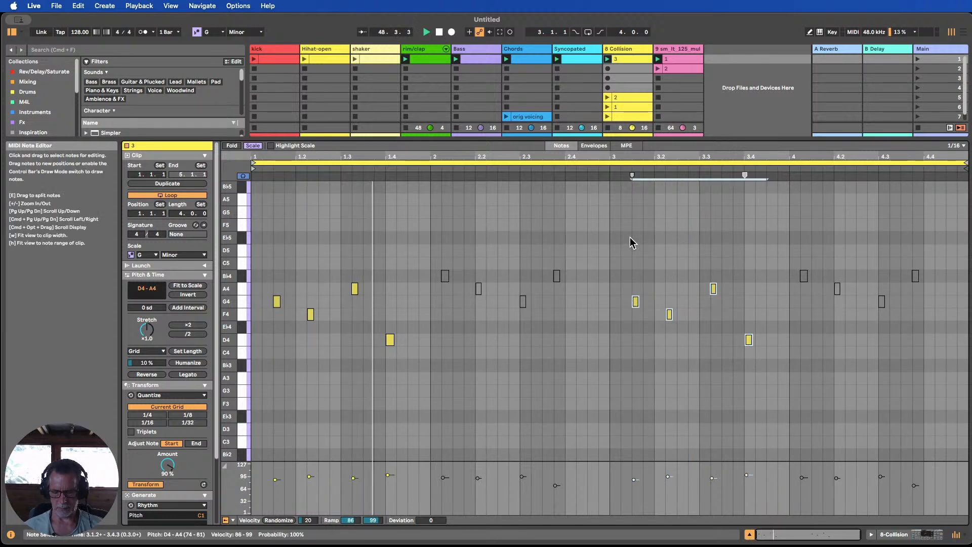
key(shift+Down)
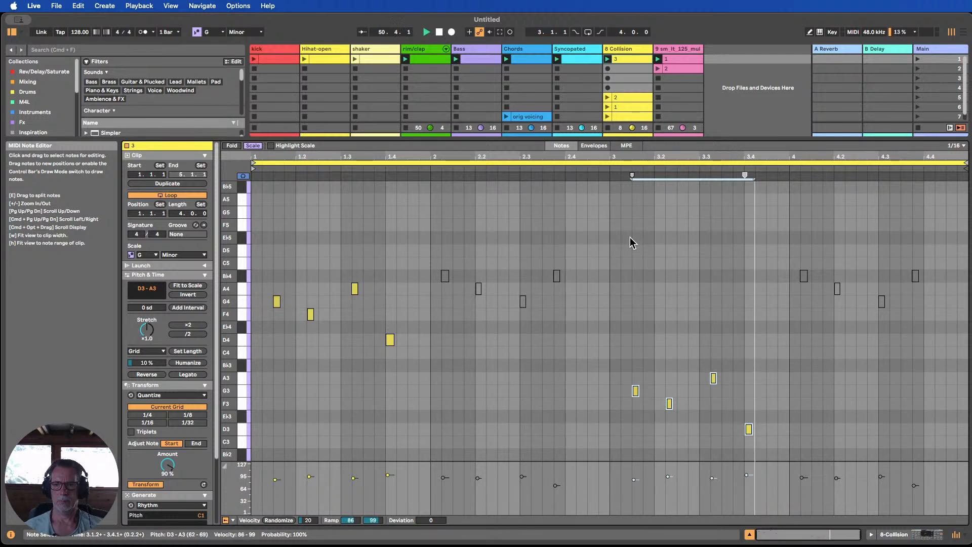
key(shift+Up)
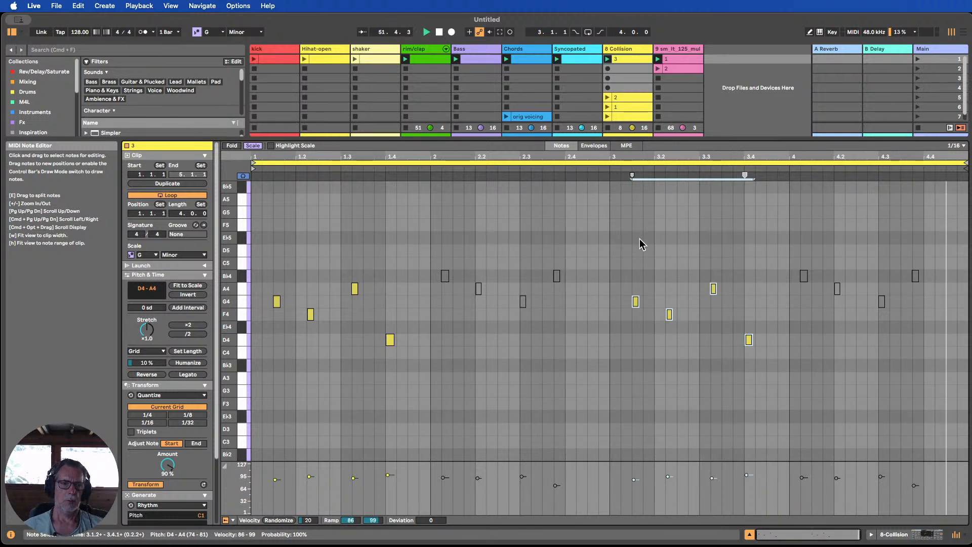
Try inverting the four bar 3 notes and undo the inversion.
click(189, 296)
click(444, 367)
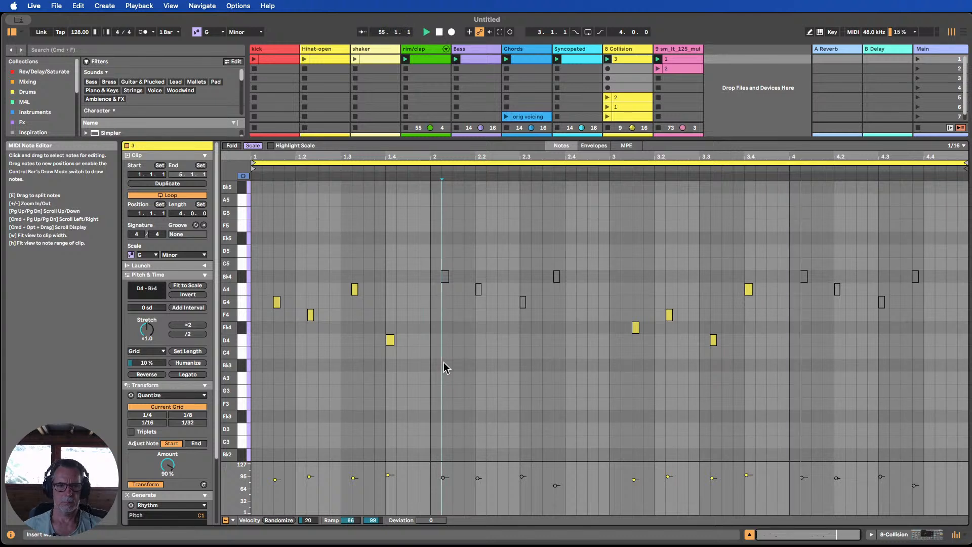
key(super+z)
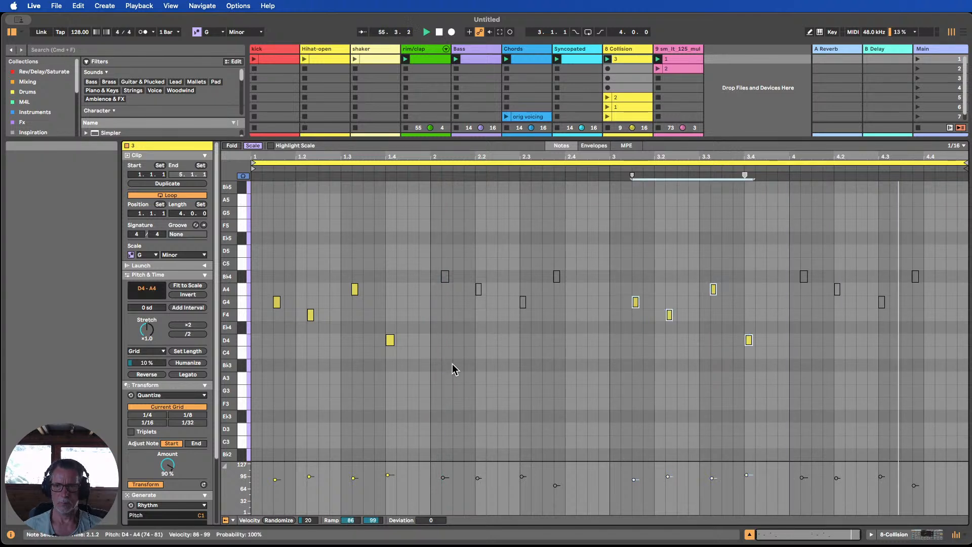
Try reversing the order of the four bar 3 notes and undo the reversal.
click(146, 374)
click(381, 394)
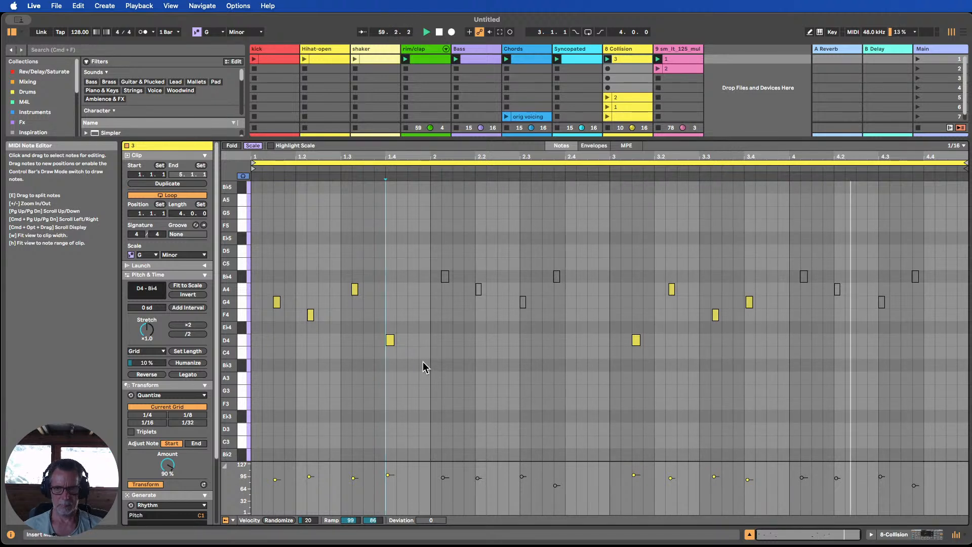
key(super+z)
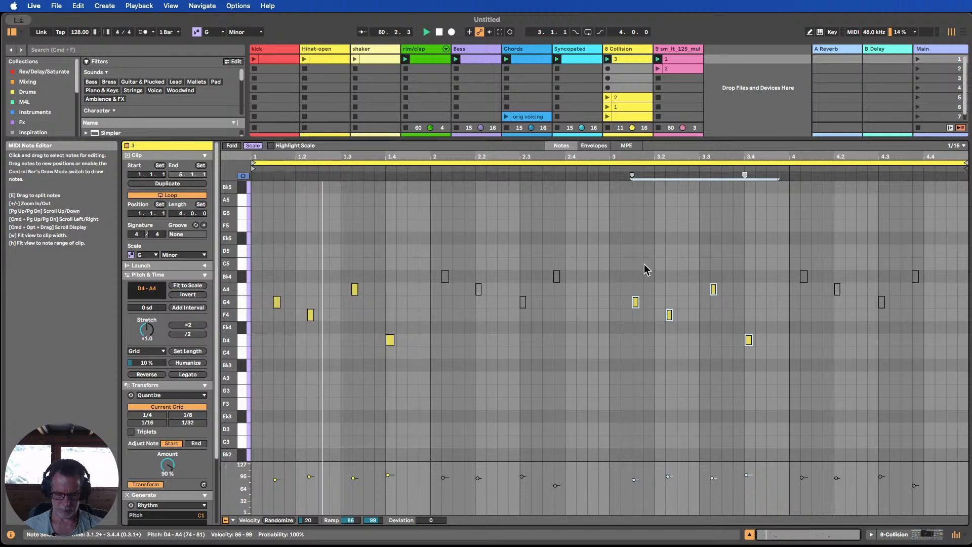
Deactivate the four bar 3 notes and transpose them down one octave.
key(0)
key(shift+Down)
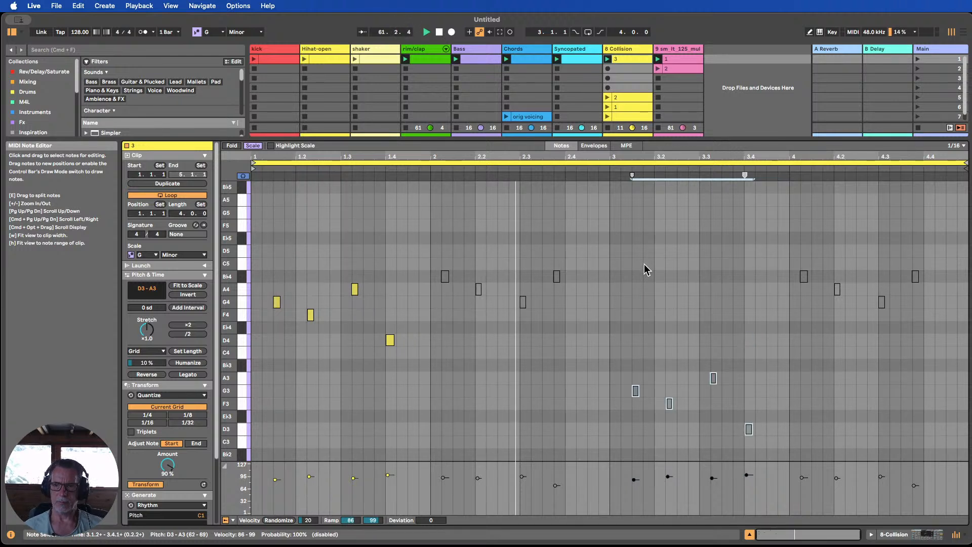
Shift the four deactivated bar 4 notes fourteen sixteenths earlier so they start at 3.1.4, among the bar 3 notes.
drag(934, 333, 774, 242)
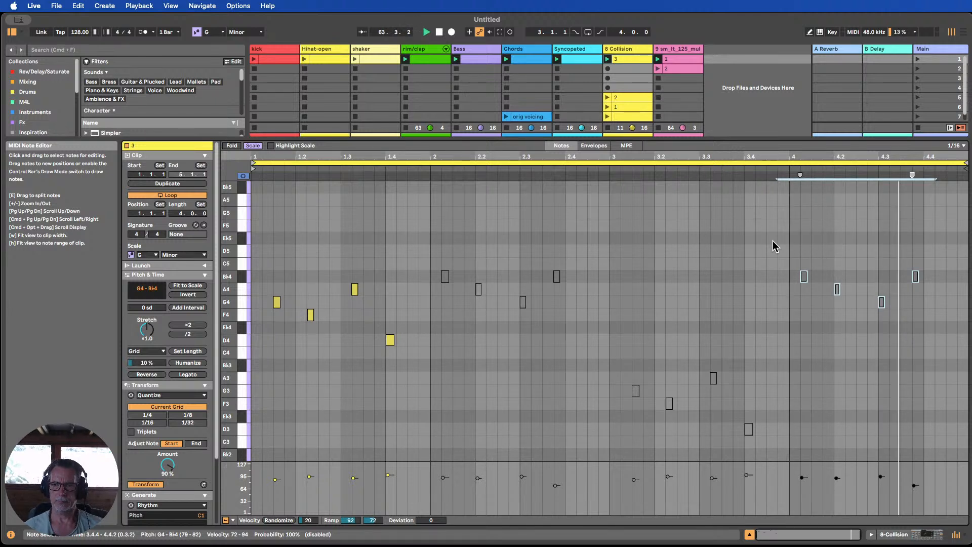
key(Left)
key(Left)
key(Left)
key(Left)
key(Left)
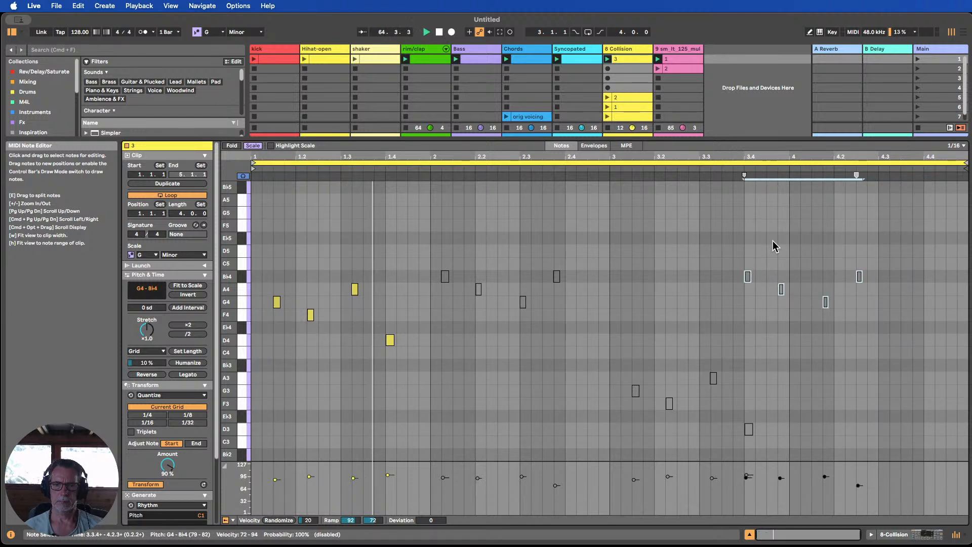
key(Left)
key(Left)
key(Left)
key(Left)
key(Left)
key(Left)
key(Left)
key(Left)
key(Left)
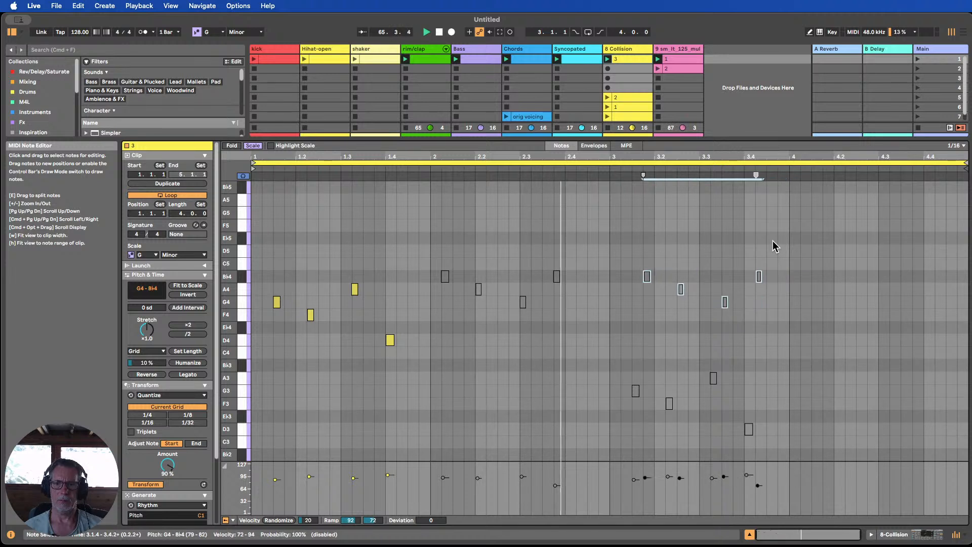
Shift the four deactivated upper notes in bar 3 two sixteenths earlier and reactivate them.
key(Left)
key(Left)
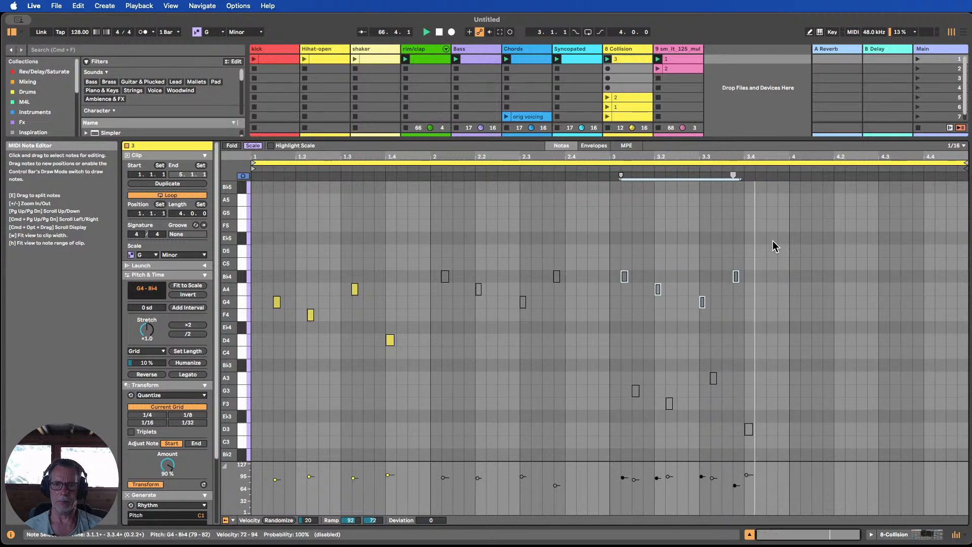
key(0)
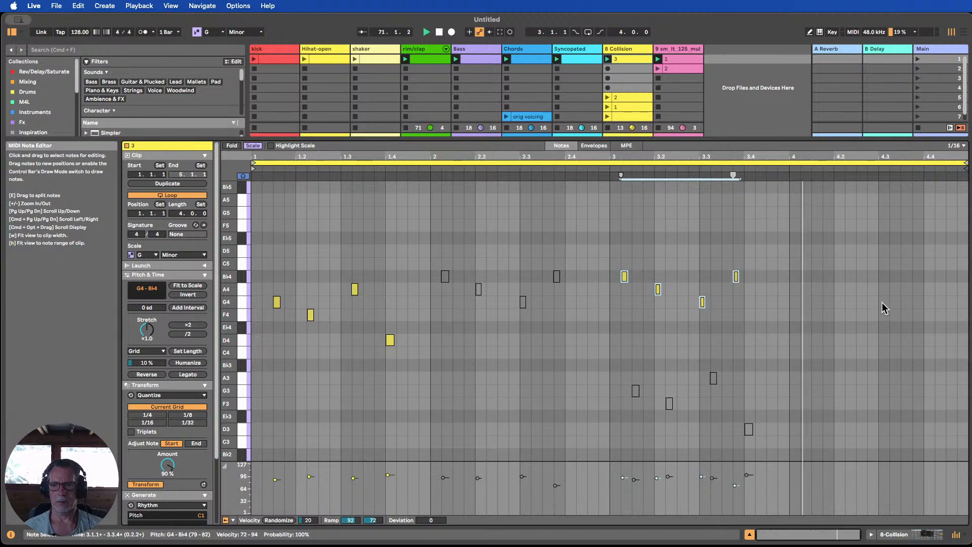
Unmute the Chords track, mute the Bass track, and launch the shaker and kick clips.
click(749, 535)
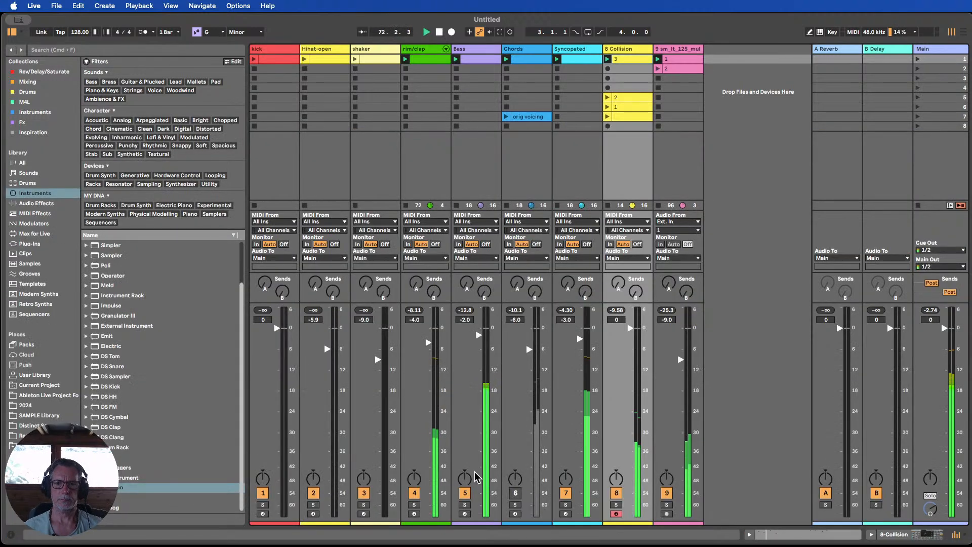
click(516, 493)
click(464, 493)
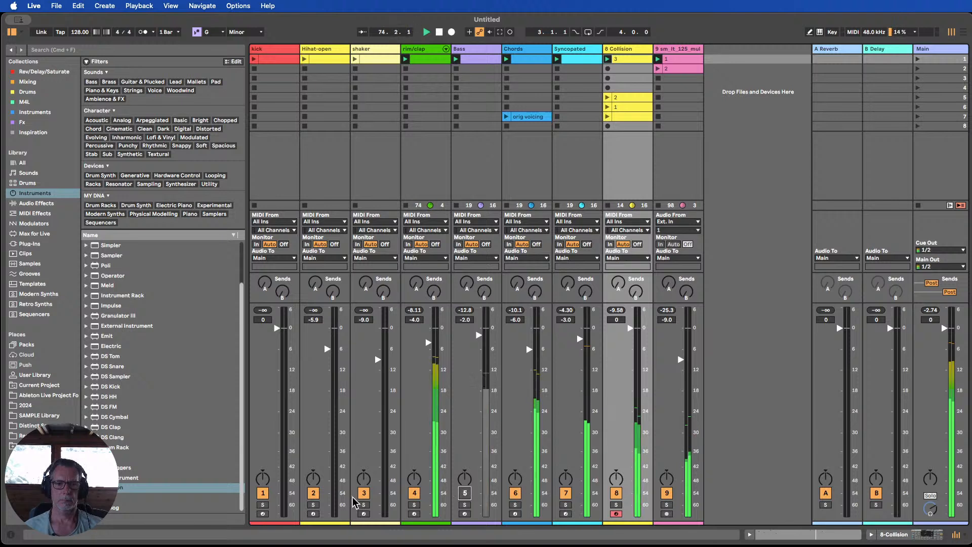
click(353, 63)
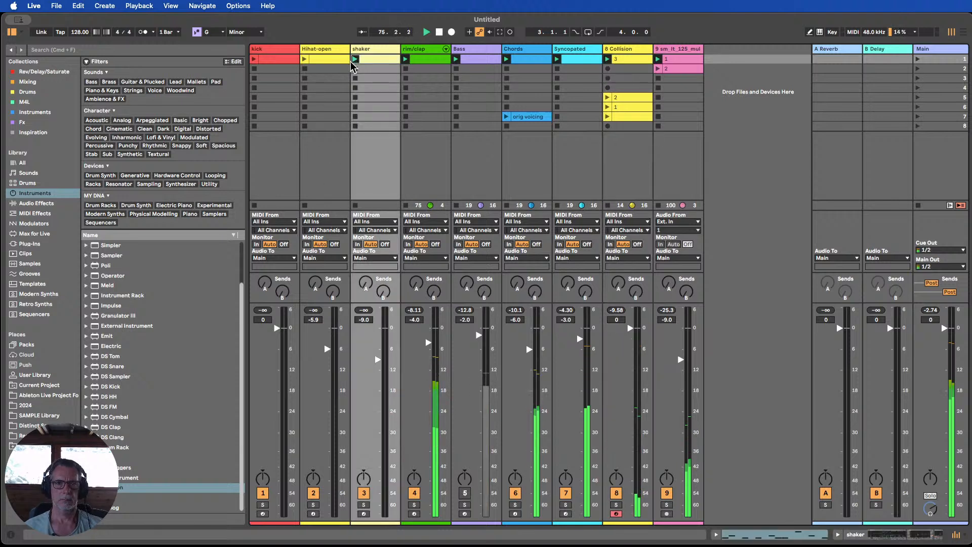
click(255, 61)
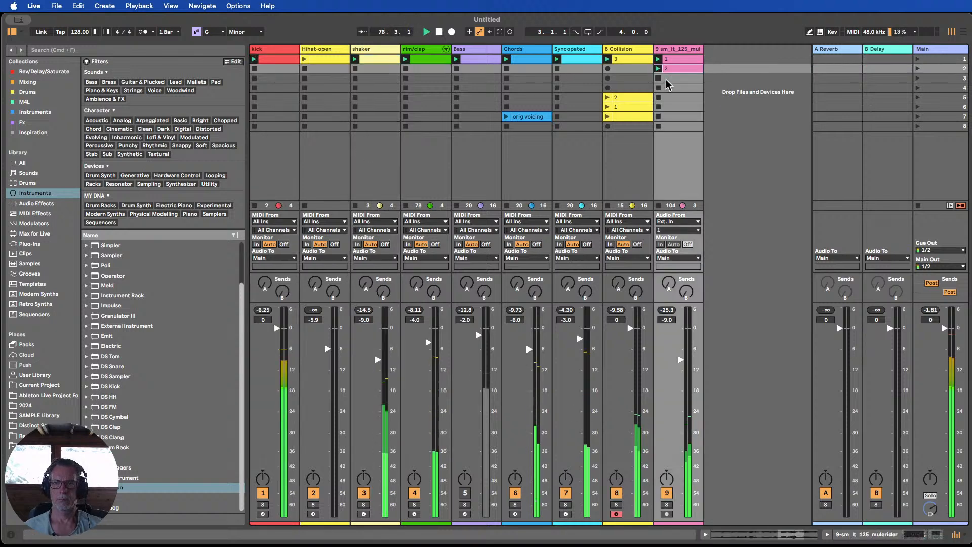
Launch clip 2 on audio track 9 and lower that track's volume to about -12 dB.
click(681, 68)
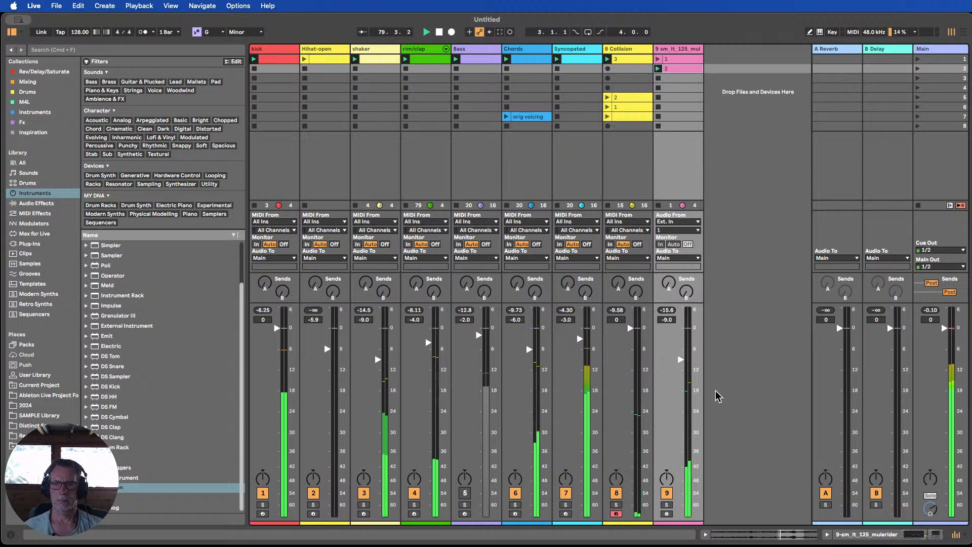
drag(680, 360, 680, 370)
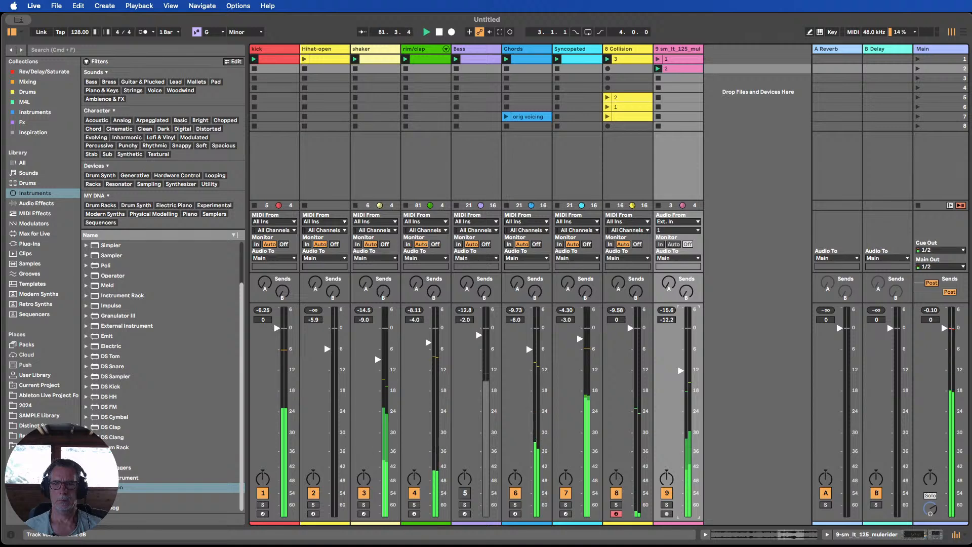
Duplicate clip 2 on audio track 9 and make the copy start at 1.1.1 with a four-bar loop from 1.1.1.
double_click(679, 65)
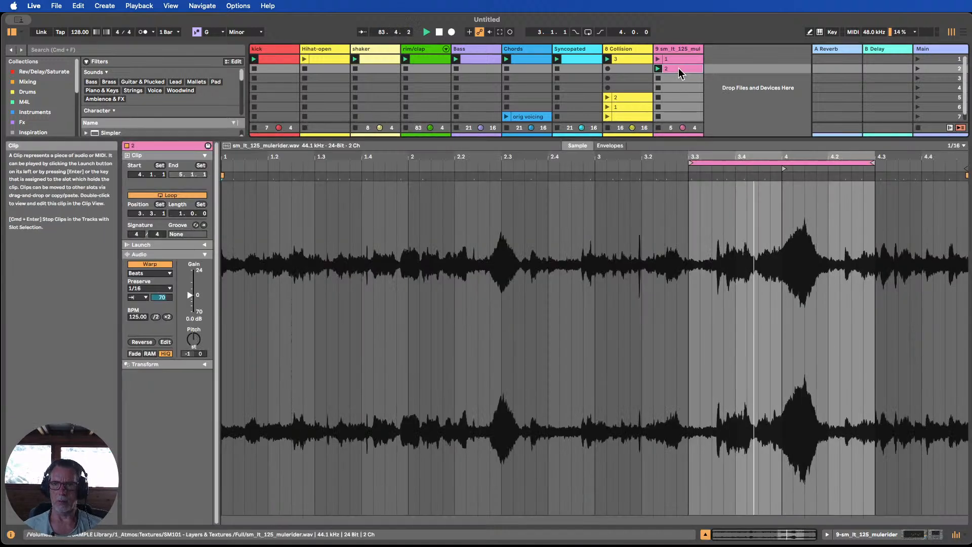
key(super+d)
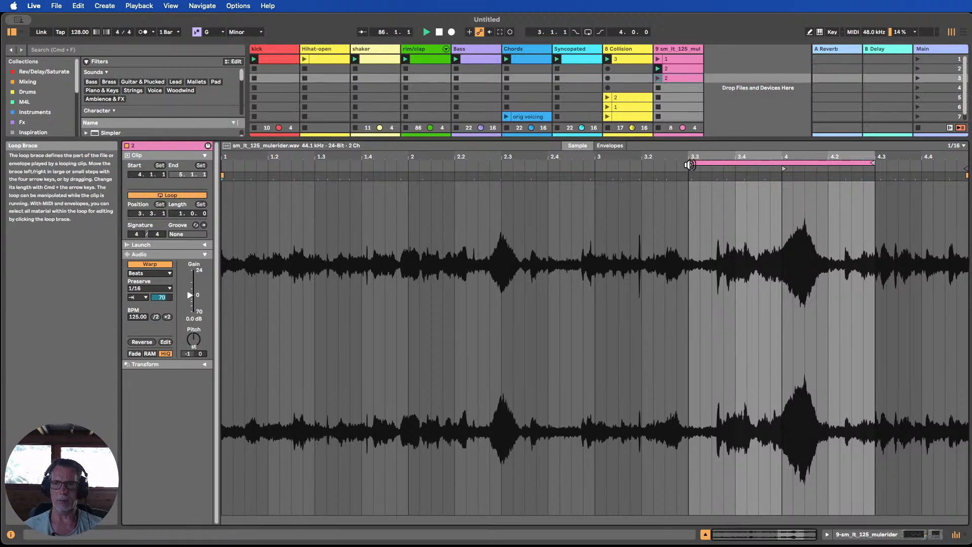
drag(690, 164, 224, 163)
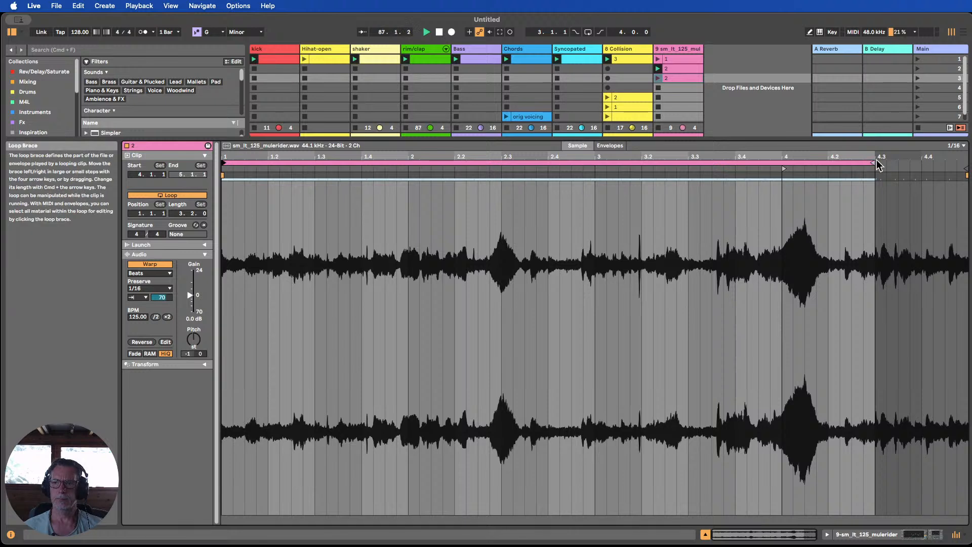
drag(875, 163, 967, 164)
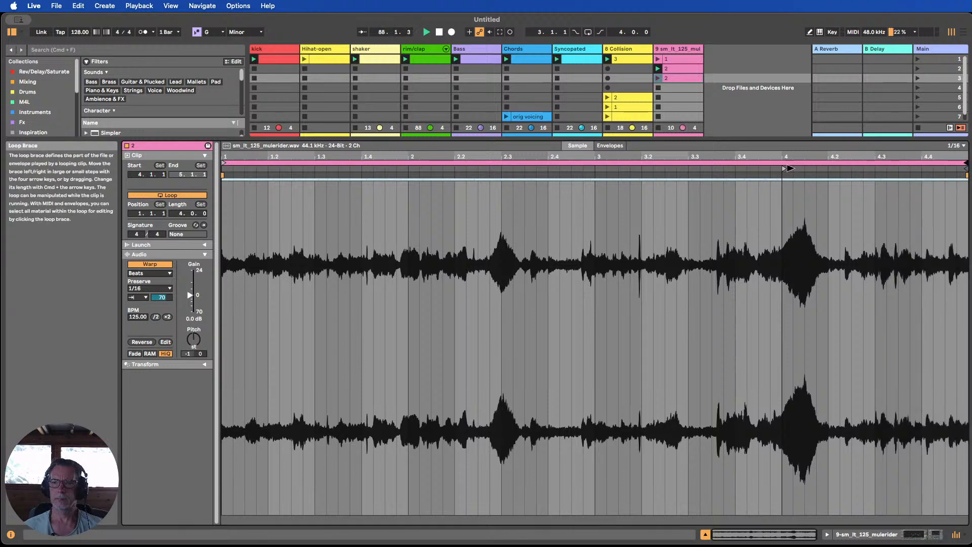
drag(784, 169, 223, 169)
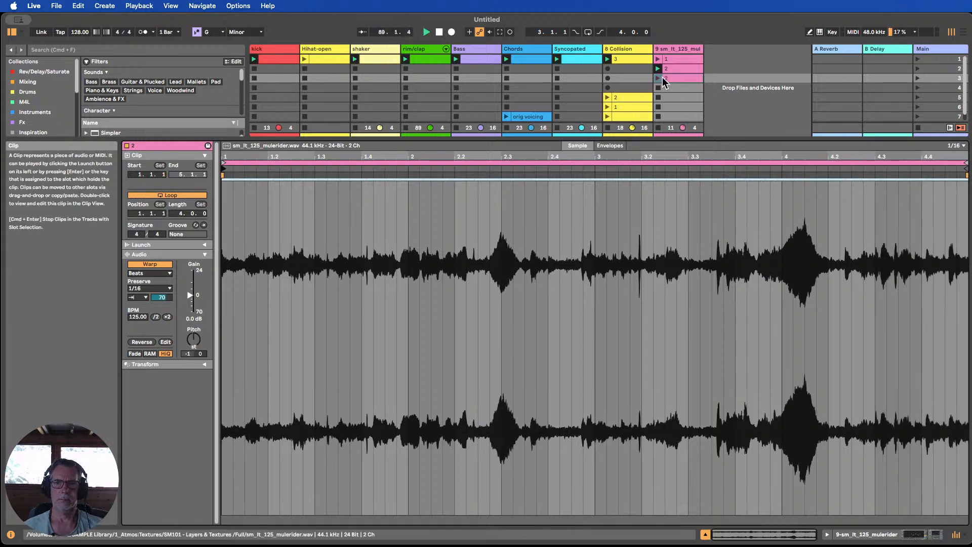
Launch the duplicated audio clip and rename it 3.
click(675, 79)
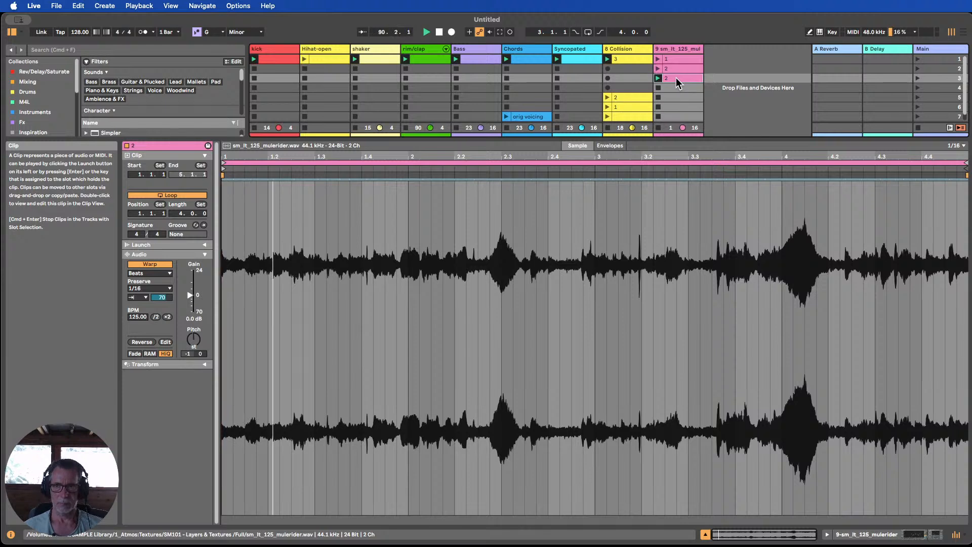
key(super+r)
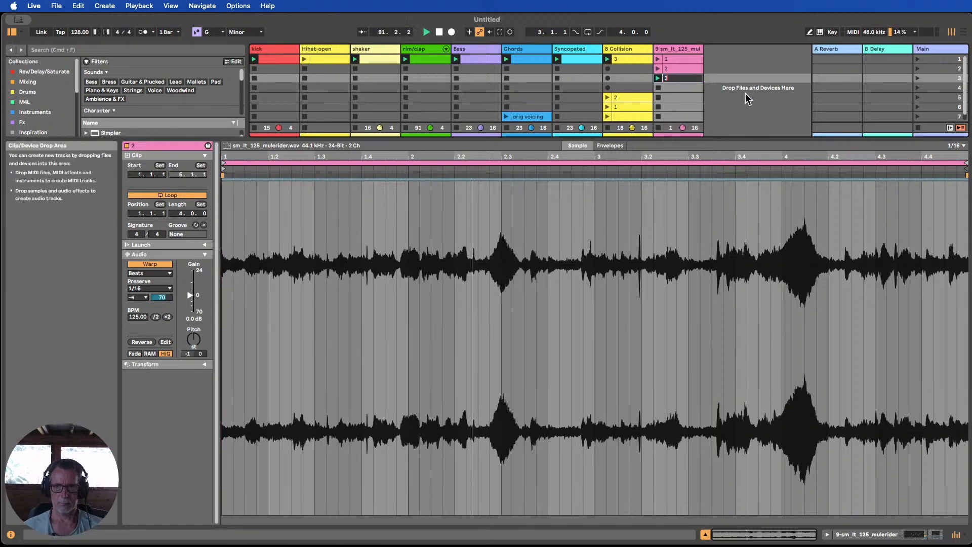
text(3)
click(739, 98)
Shorten the loop of audio clip 3 to two bars, ending at 3.1.1.
click(682, 78)
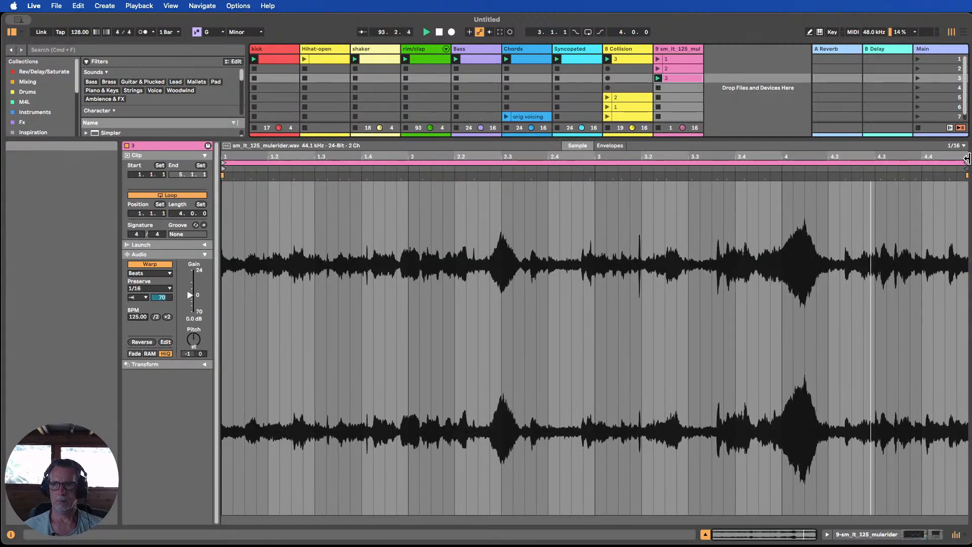
drag(957, 161, 597, 184)
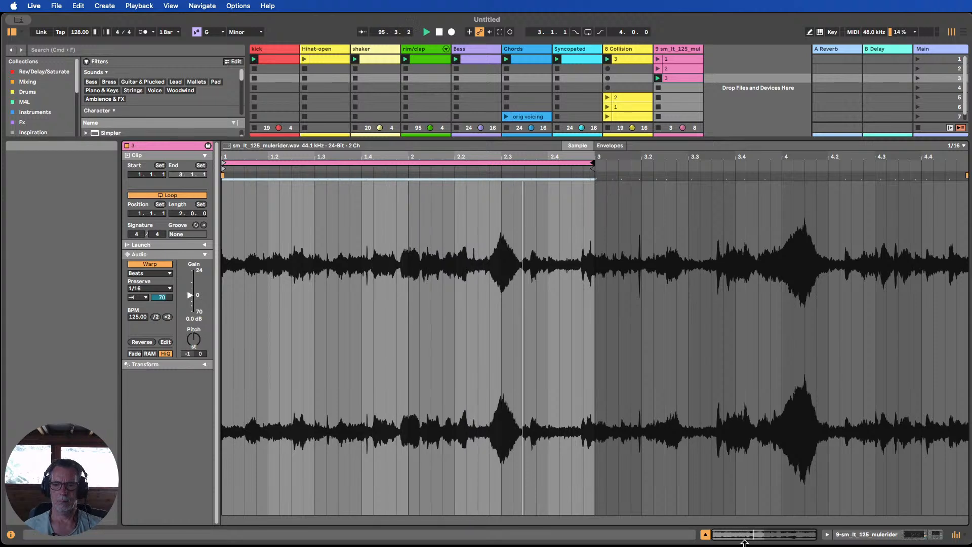
Return to the mixer, unmute the Bass track and launch the Hihat-open clip.
click(706, 534)
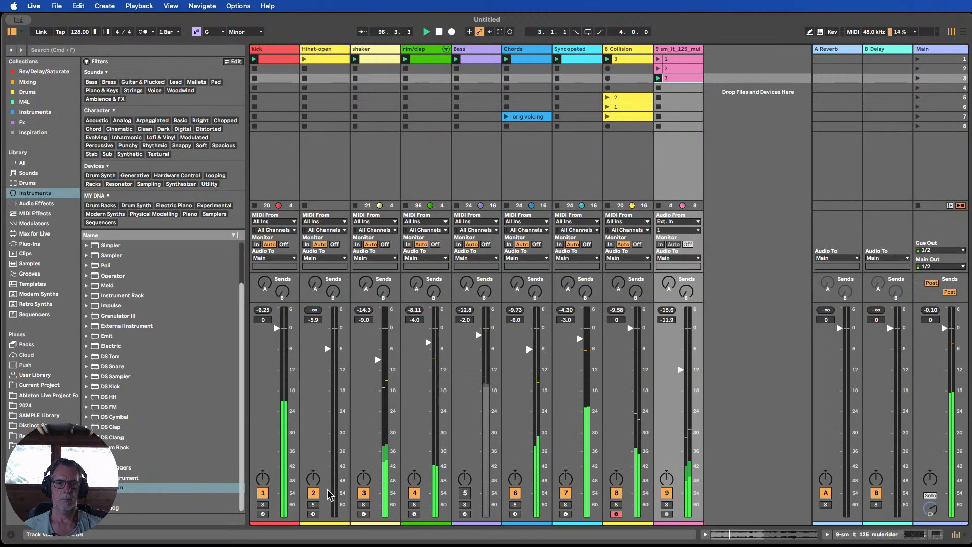
click(465, 493)
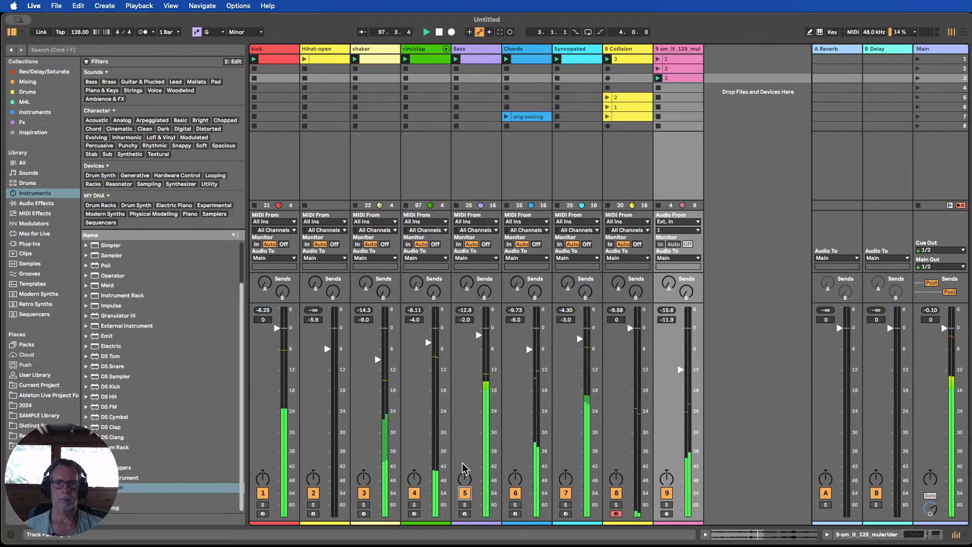
click(304, 59)
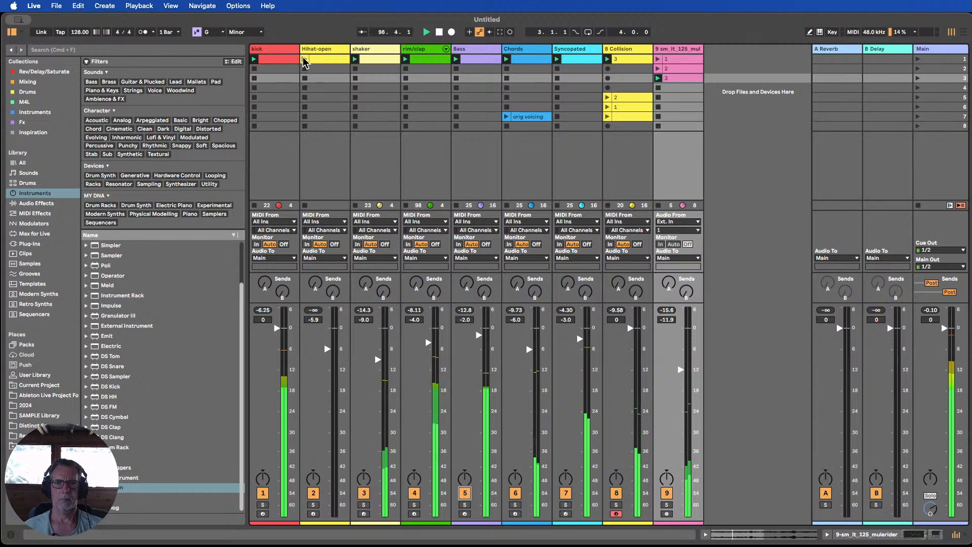
Stop the Bass and Chords clips, and relaunch the Bass clip without the chords.
click(456, 68)
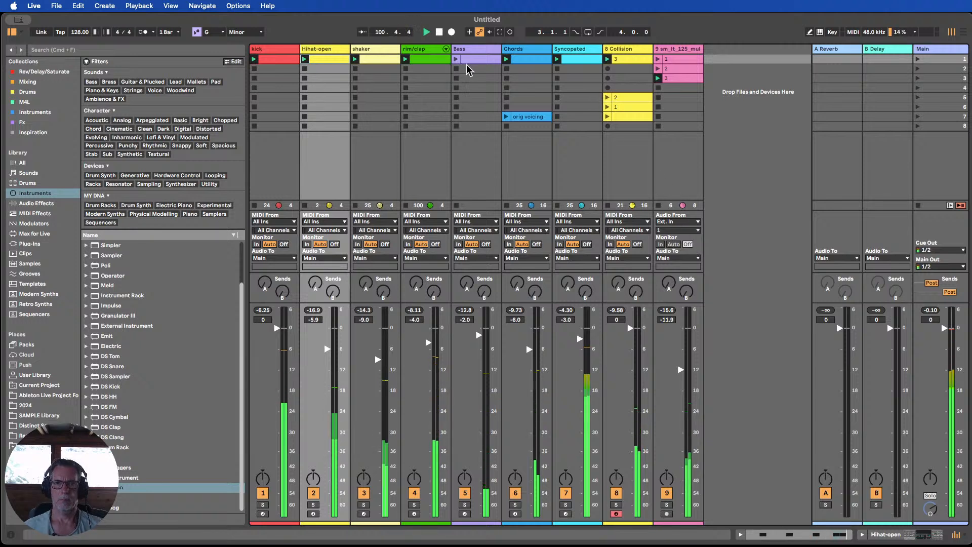
click(507, 69)
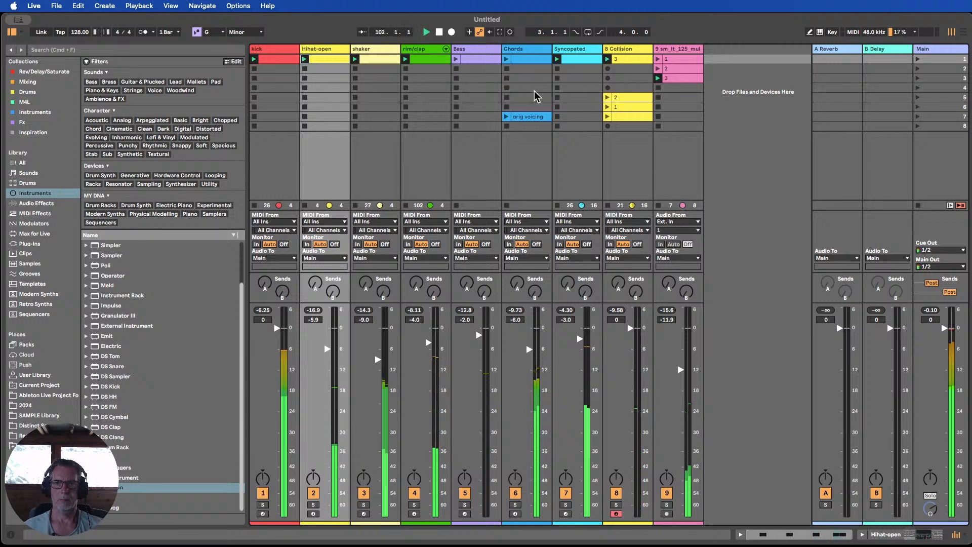
click(456, 59)
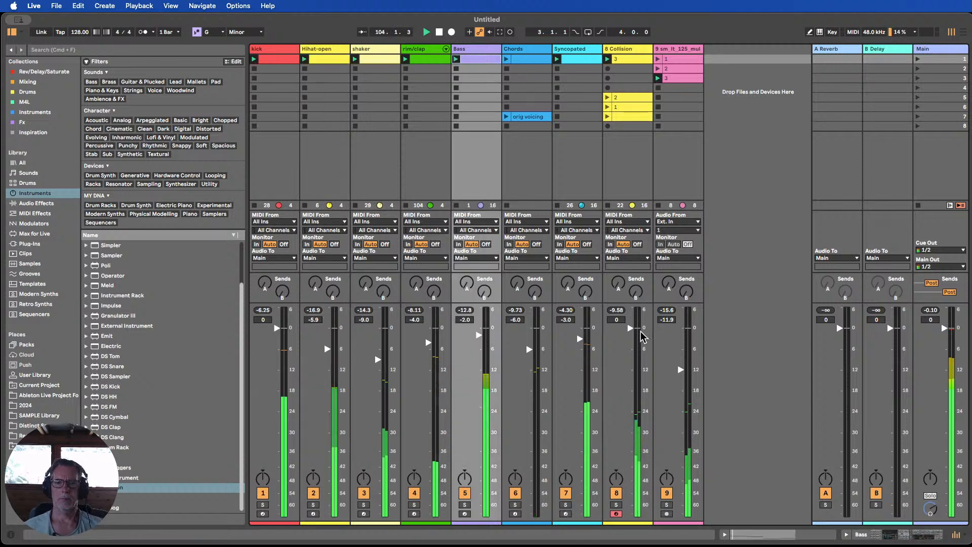
Mute the Syncopated track and set the Collision track's volume to -1.0 dB.
drag(630, 328, 631, 342)
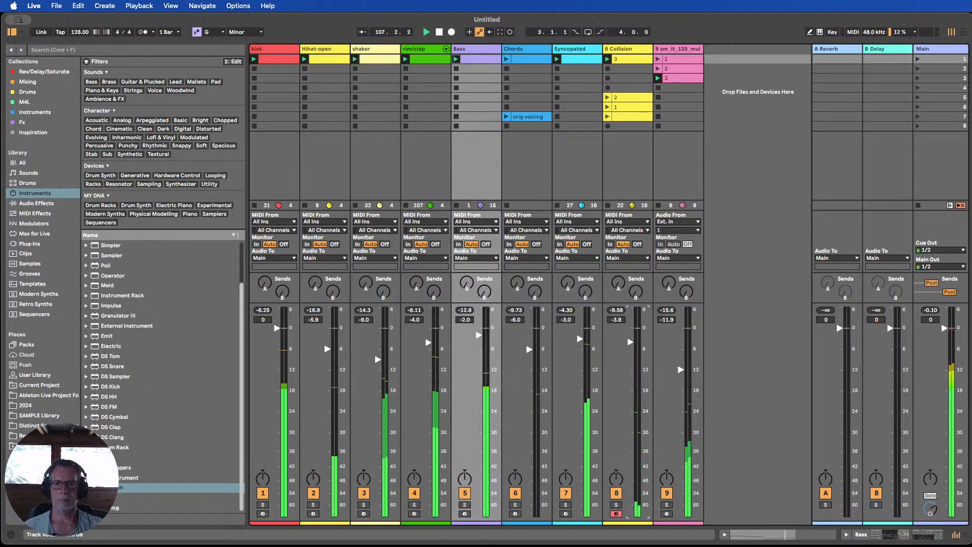
drag(631, 339, 631, 338)
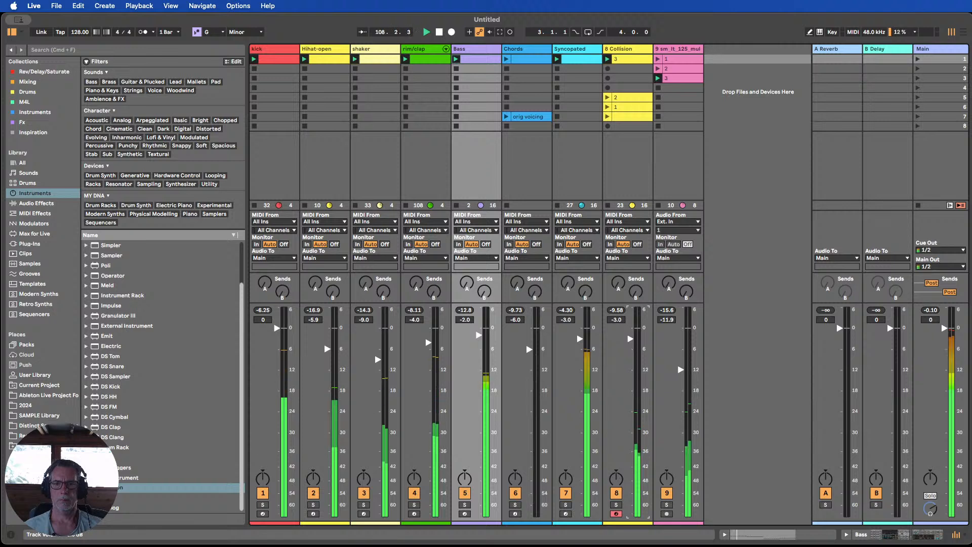
click(570, 494)
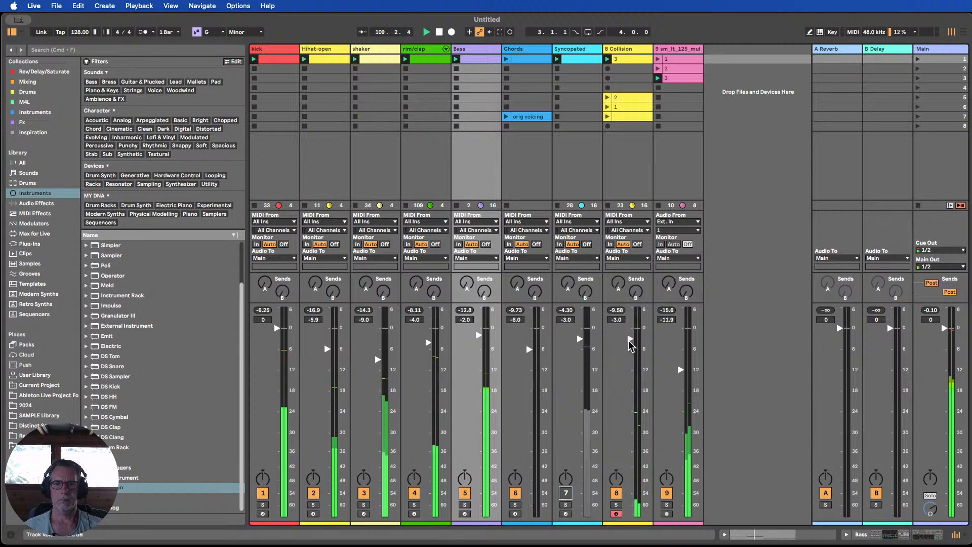
drag(630, 338, 631, 332)
Show the Collision instrument's device controls and mute the shaker, Hihat-open and kick tracks.
double_click(631, 49)
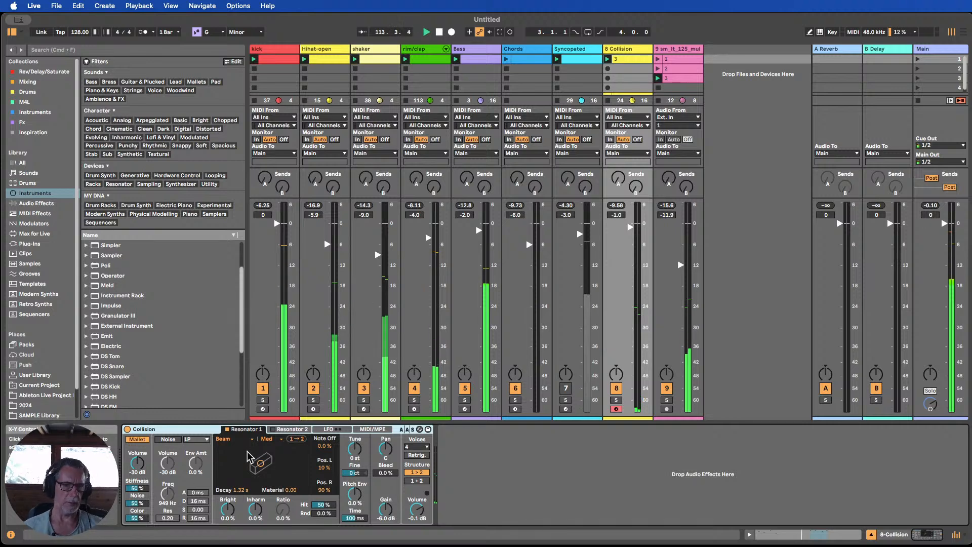
click(364, 389)
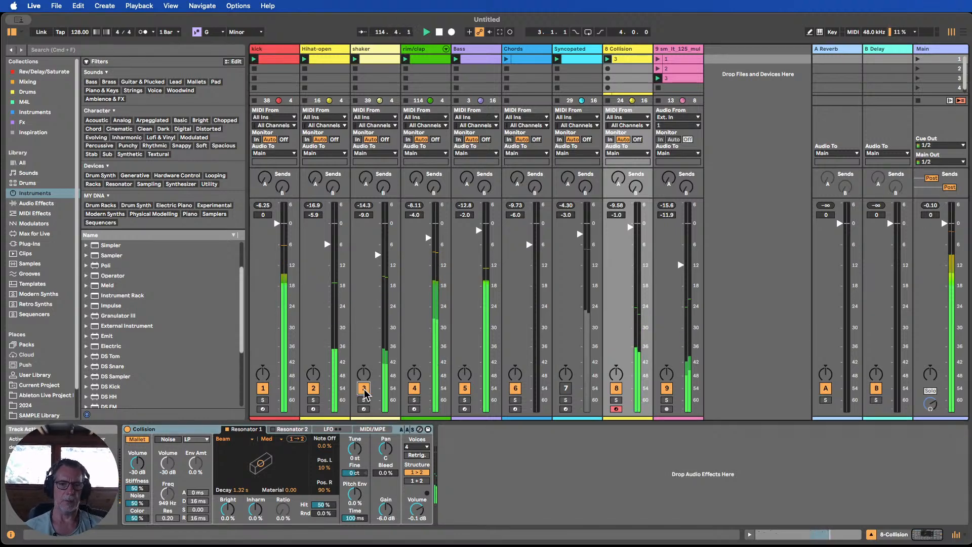
click(313, 388)
click(263, 389)
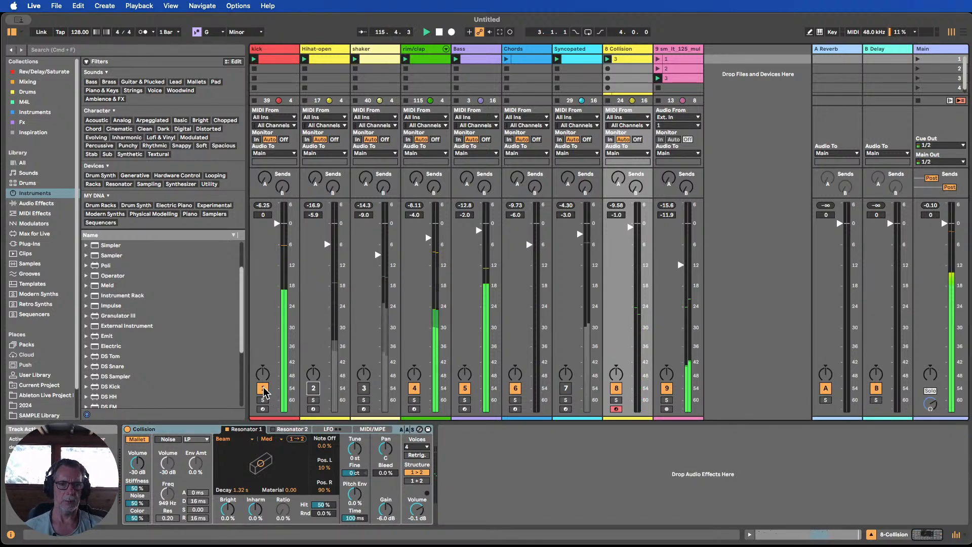
Audition the Pipe and Tube types for Collision's Resonator 1, settle on Plate, and set the Collision track's volume to -0.4 dB.
click(246, 440)
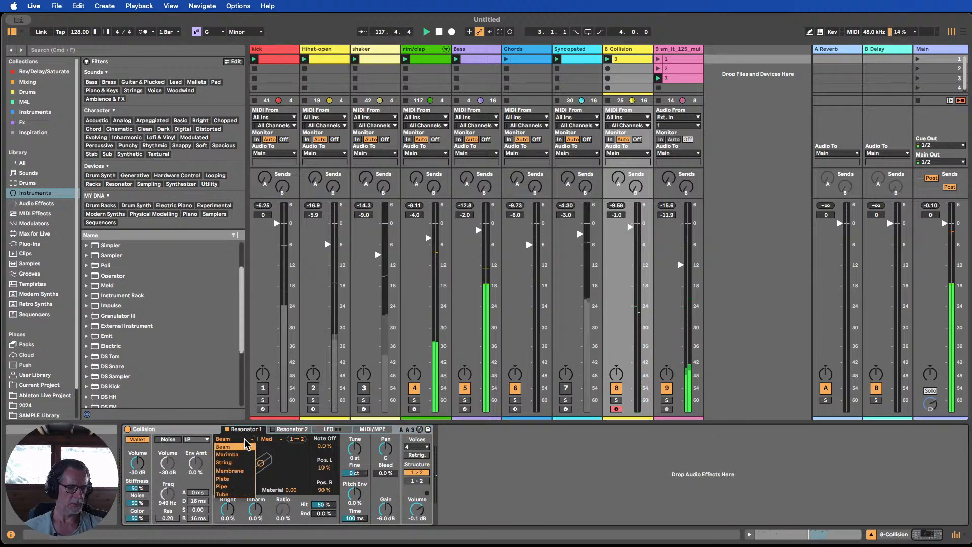
click(238, 487)
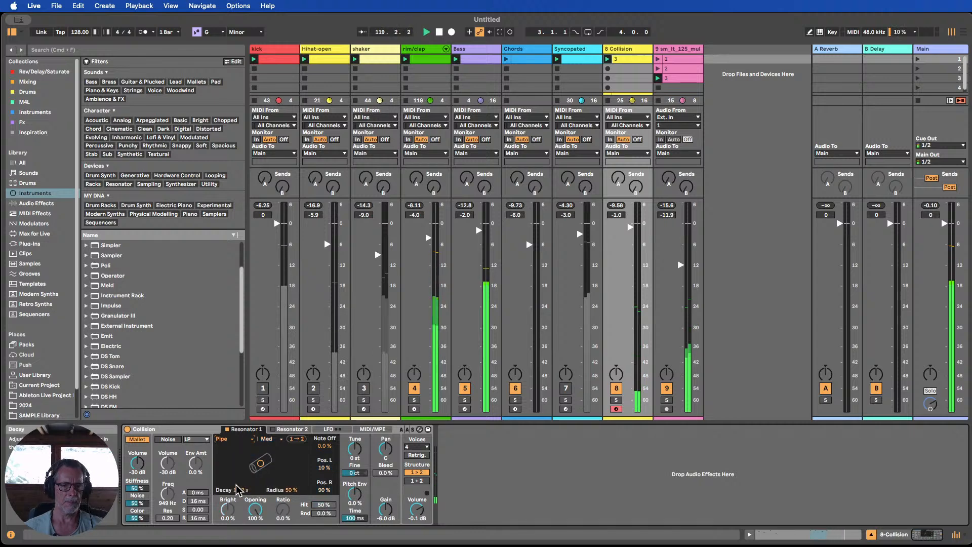
click(238, 439)
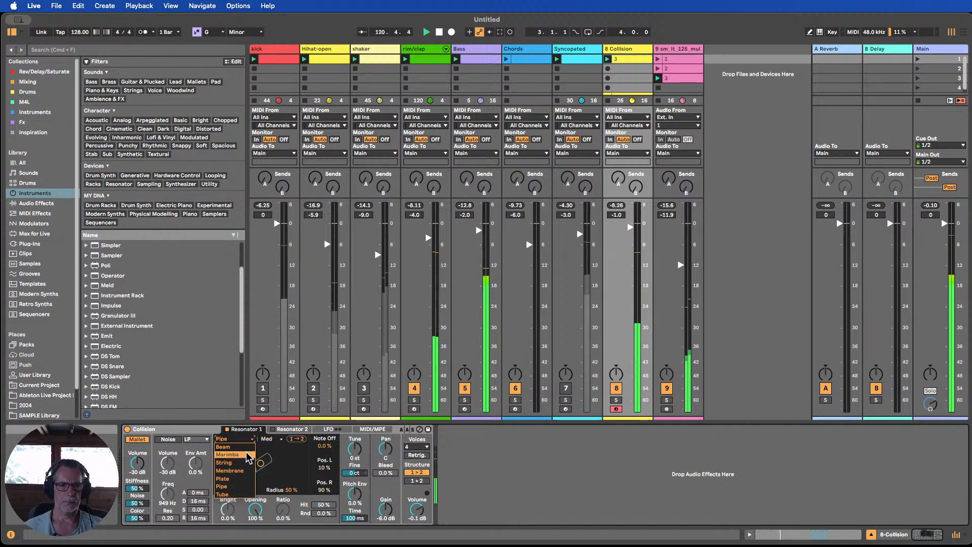
click(236, 495)
click(248, 440)
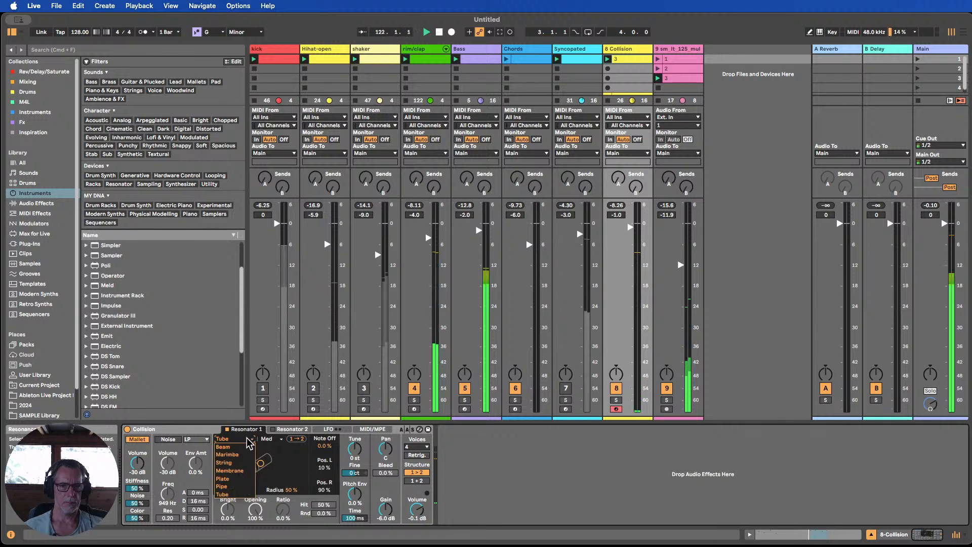
click(234, 479)
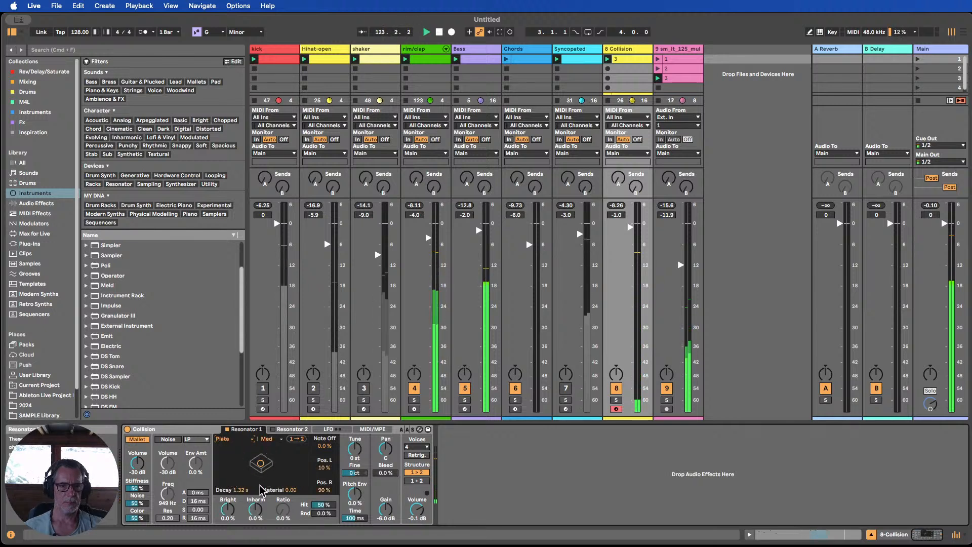
click(235, 440)
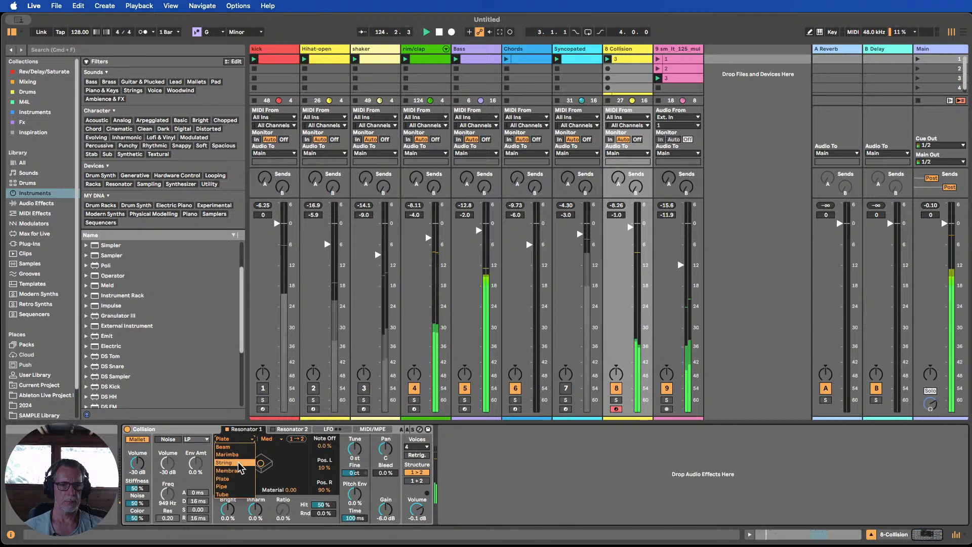
click(619, 468)
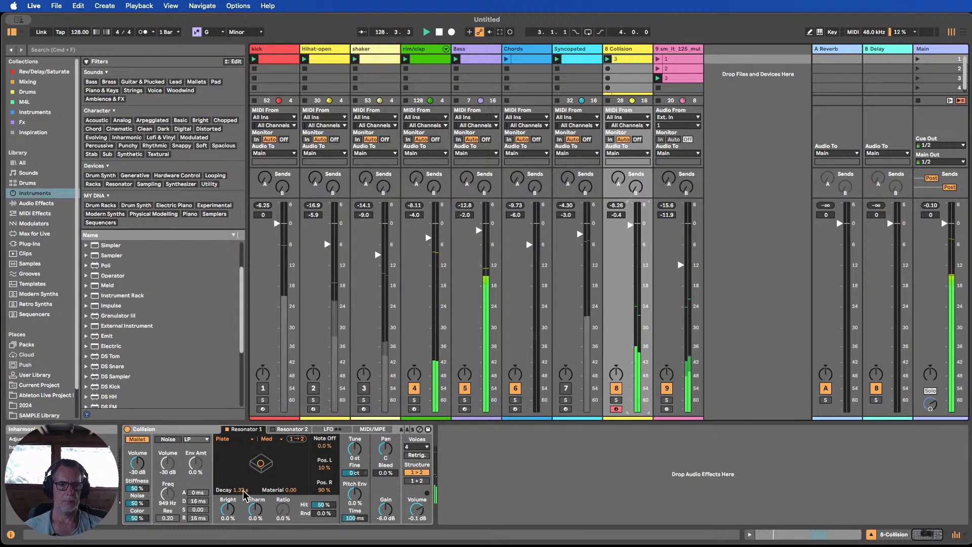
Set Resonator 1's Decay to 5.01 s and Material to -68.75, with the Syncopated track unmuted.
drag(244, 491, 244, 471)
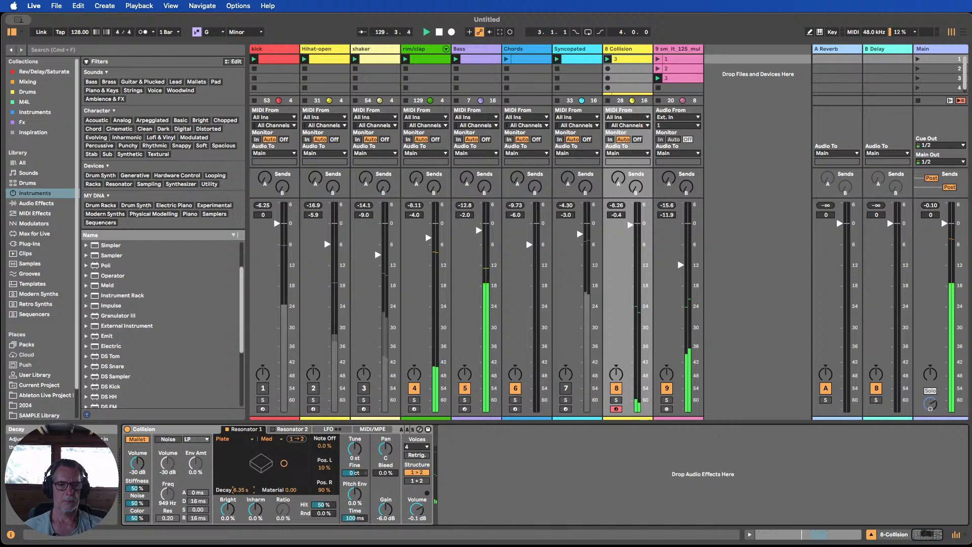
drag(244, 491, 244, 511)
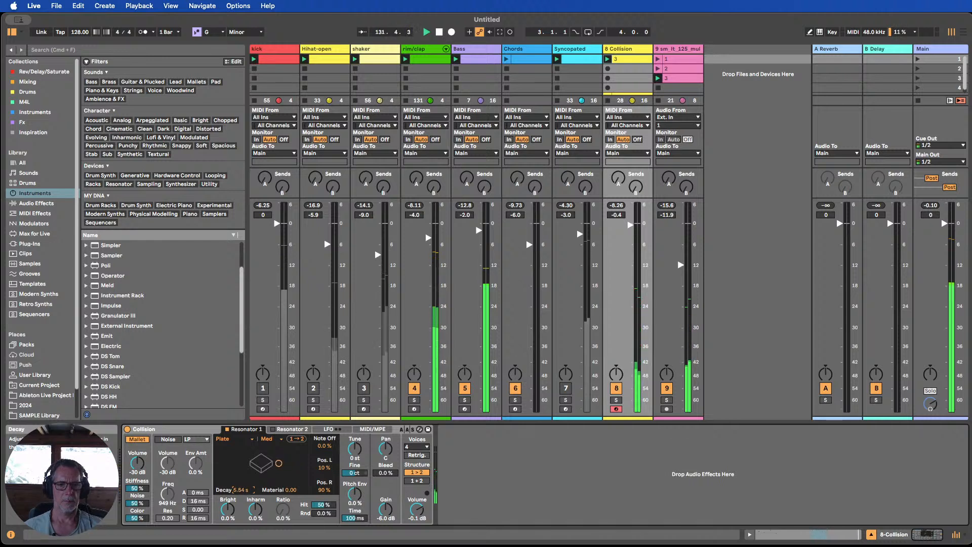
drag(244, 490, 243, 498)
click(614, 387)
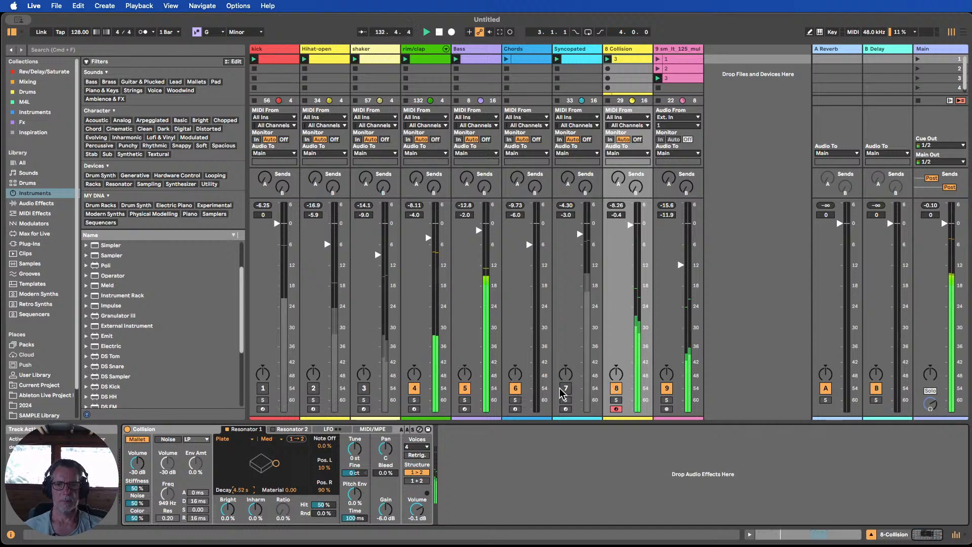
click(567, 389)
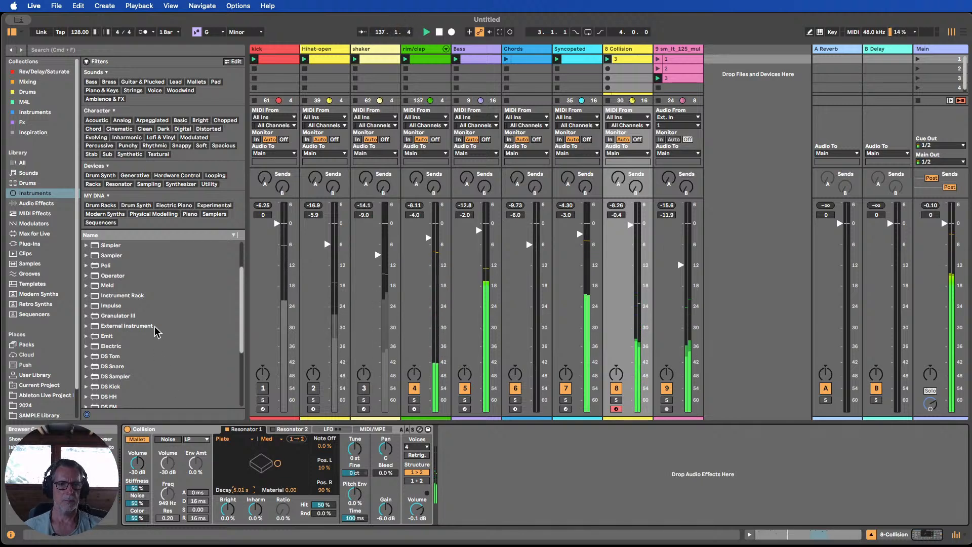
drag(290, 491, 290, 440)
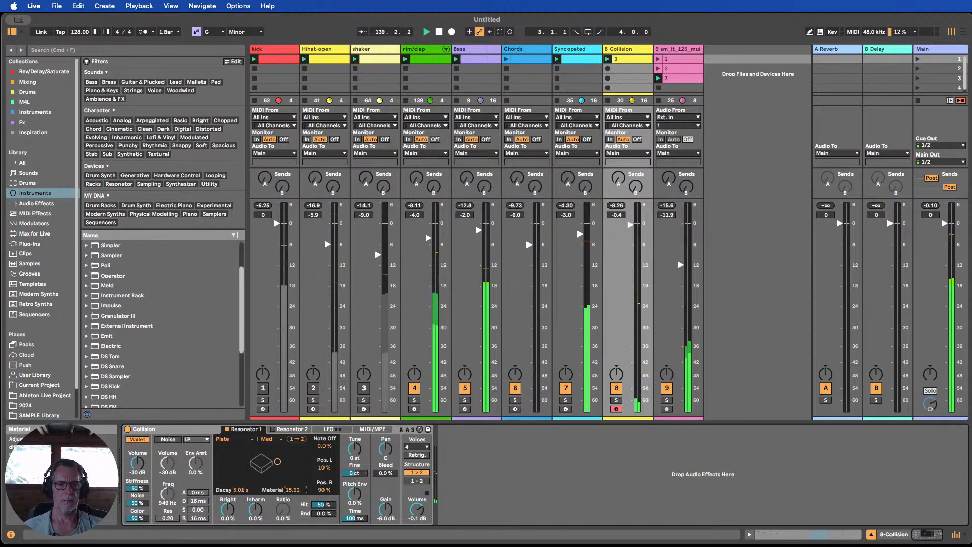
drag(290, 492, 290, 496)
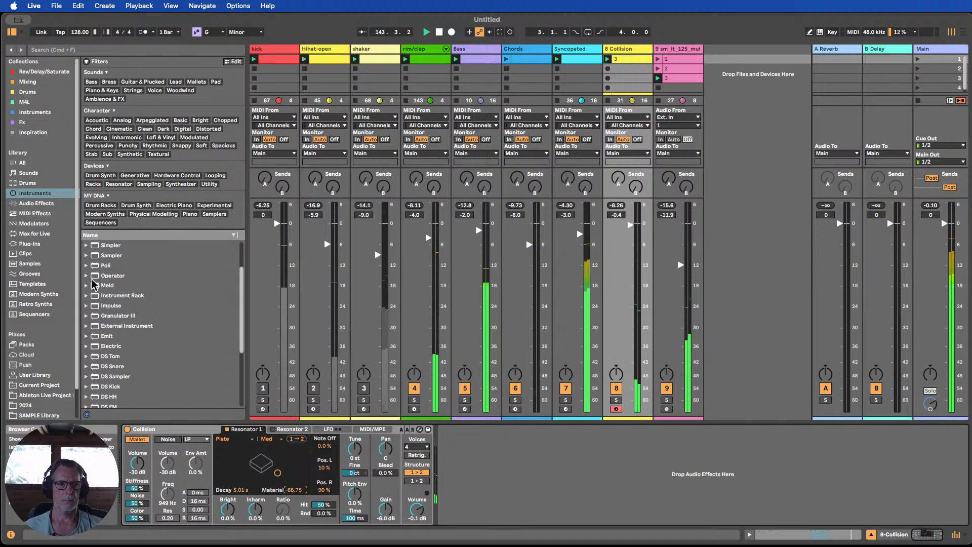
Add an EQ Eight after Collision, make its first band a low cut at about 288 Hz, and fold the device.
click(42, 204)
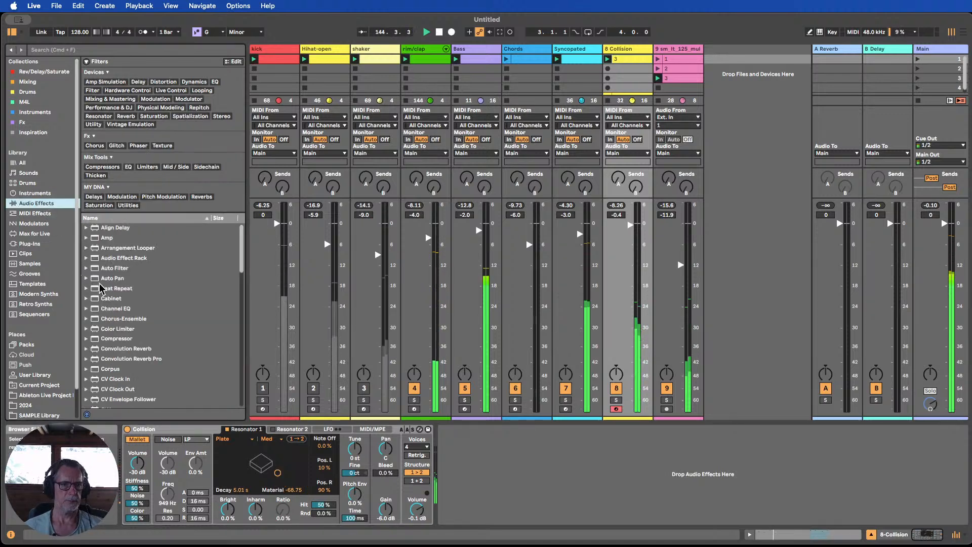
scroll(150, 287, down, 9)
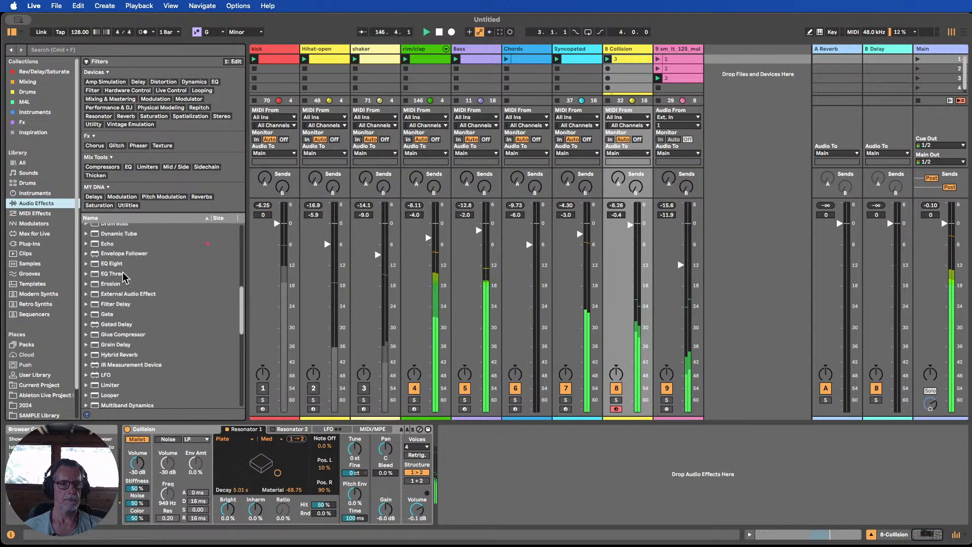
drag(111, 264, 517, 466)
click(477, 511)
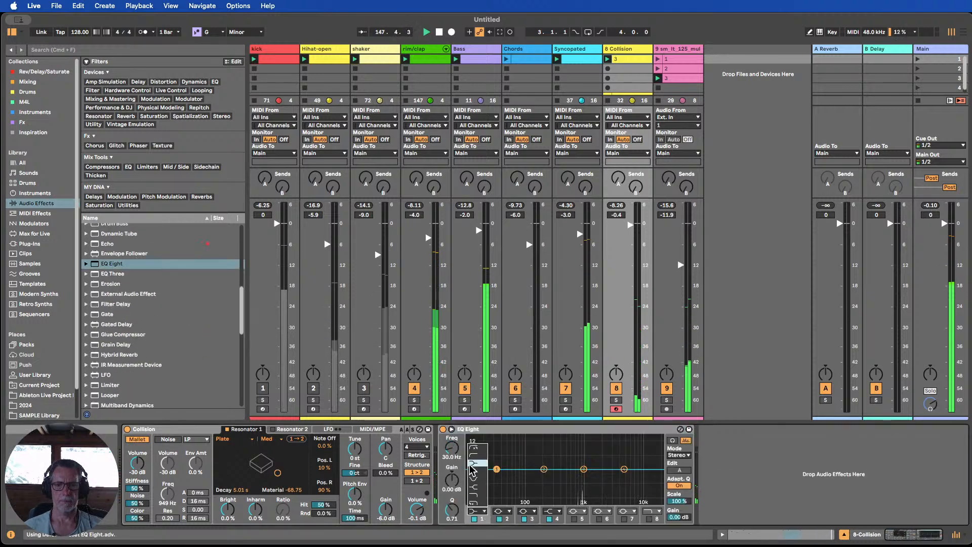
click(473, 455)
drag(451, 448, 451, 418)
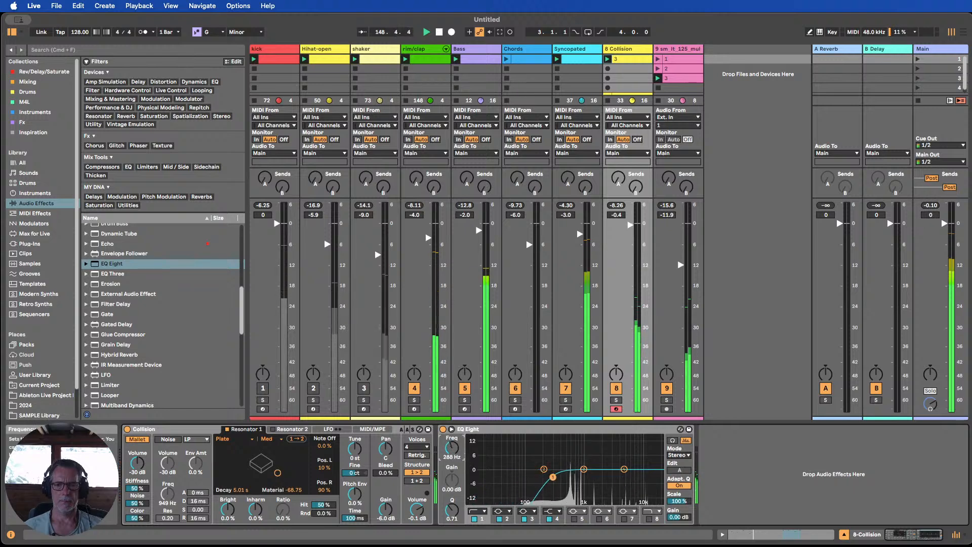
double_click(475, 429)
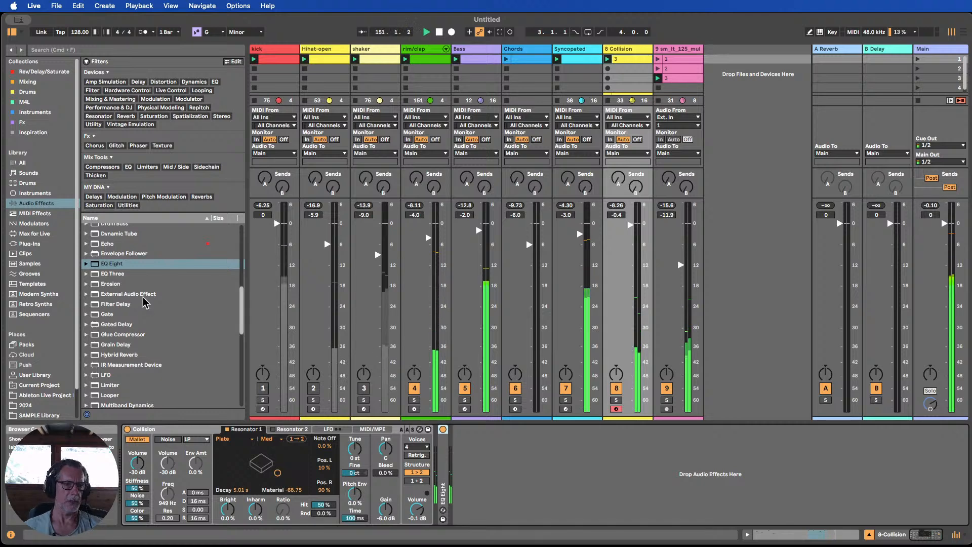
Add a Hybrid Reverb after the EQ Eight on the Collision track and set its Dry/Wet to 25%.
scroll(146, 303, down, 3)
scroll(148, 301, down, 5)
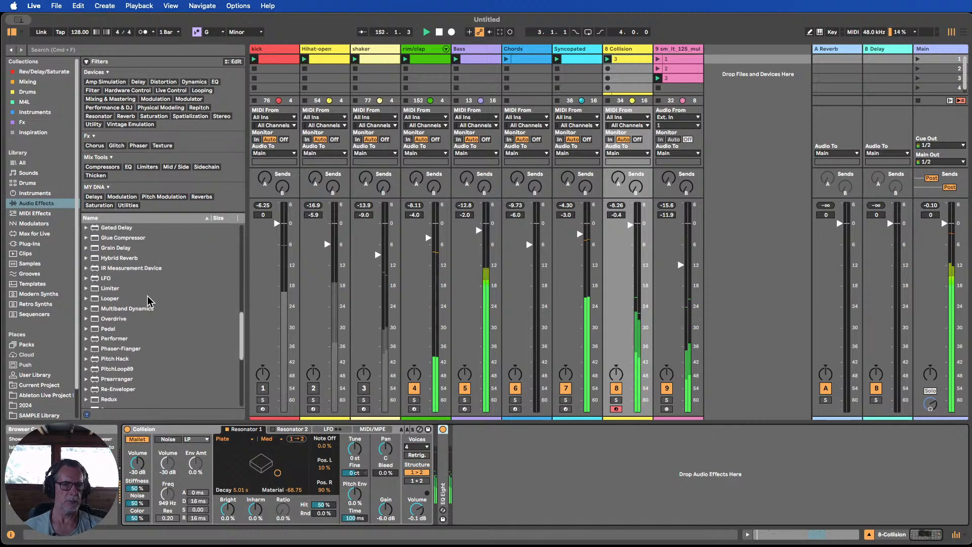
scroll(146, 324, up, 10)
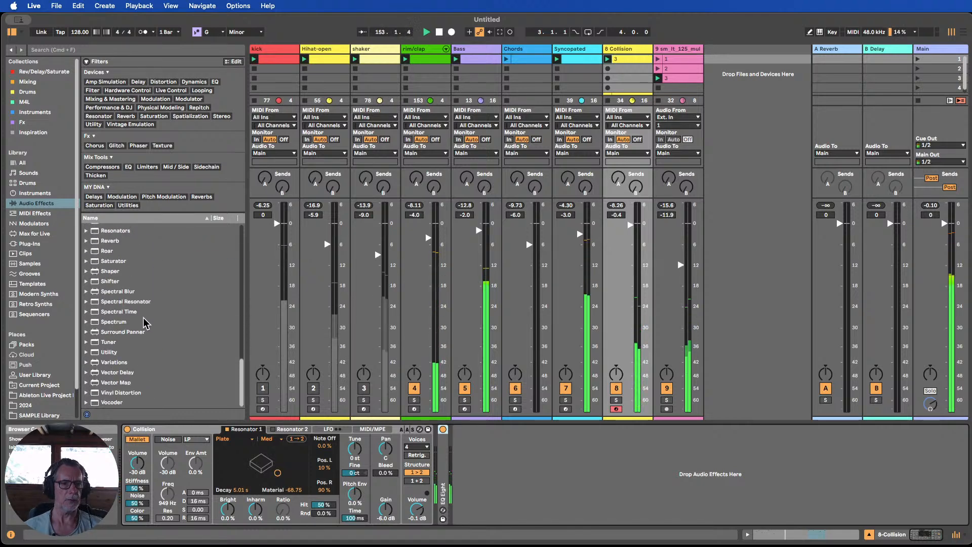
scroll(139, 324, down, 5)
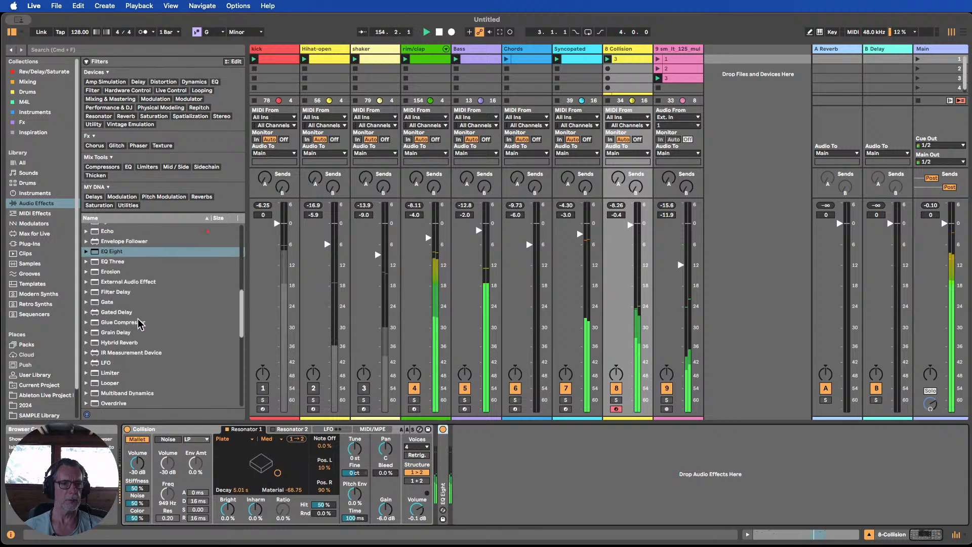
drag(118, 320, 496, 474)
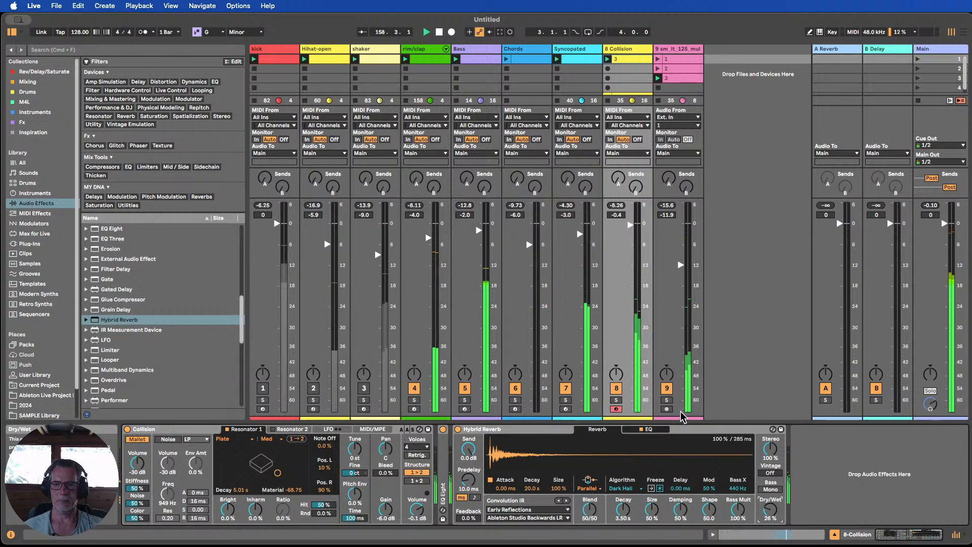
Mute the texture loop track, then launch the Chords clip and collapse Meld's expanded modulation view.
click(668, 387)
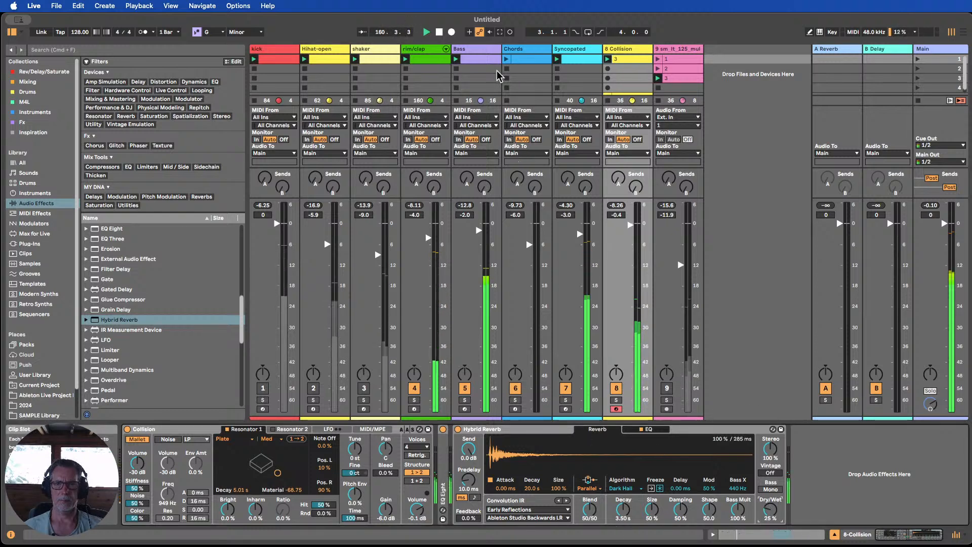
click(507, 59)
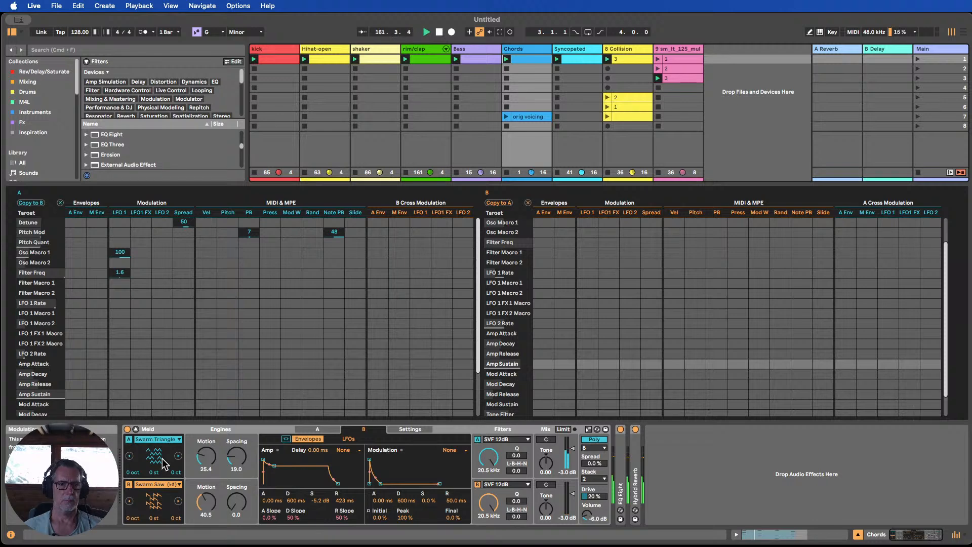
click(136, 430)
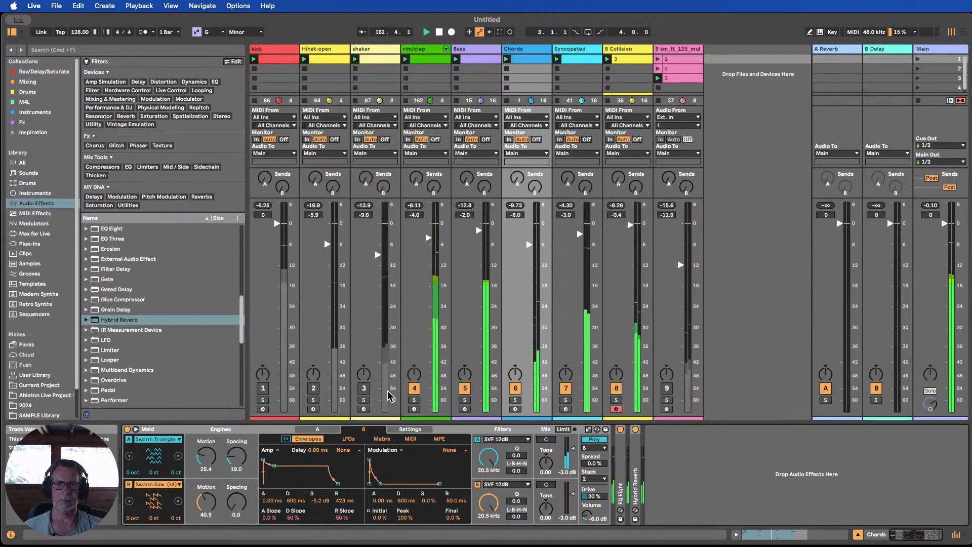
With the Syncopated track muted, set the Chords track's volume to -5.3 dB and turn Meld's engine A back on.
click(566, 388)
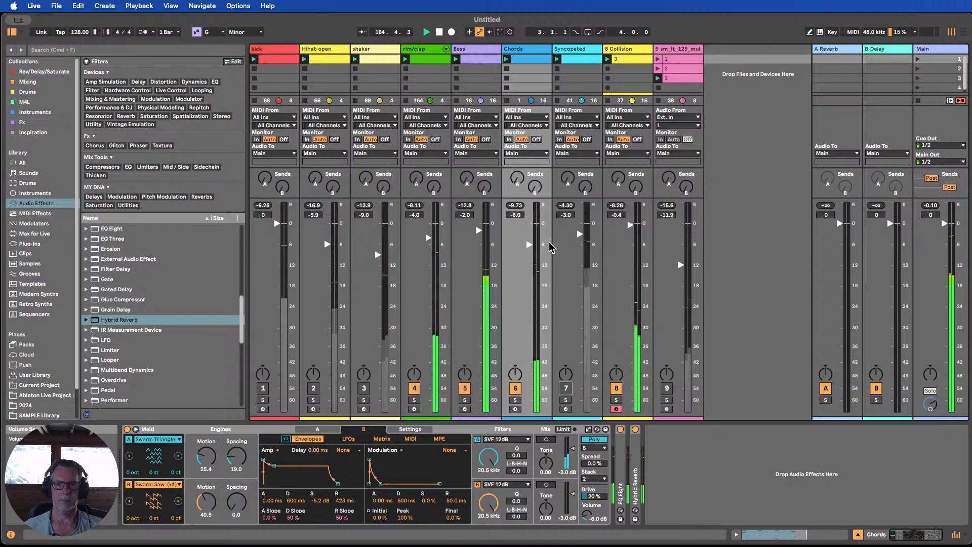
click(529, 246)
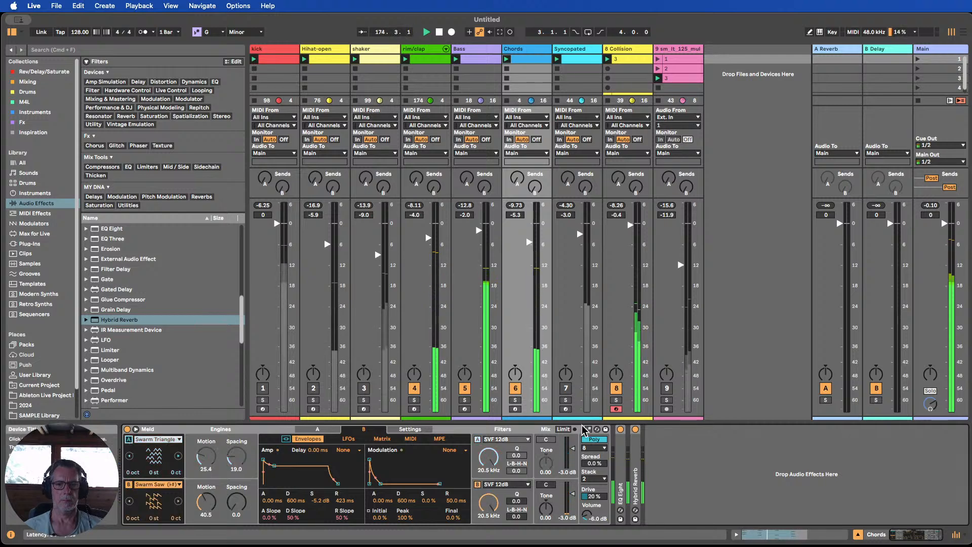
click(130, 439)
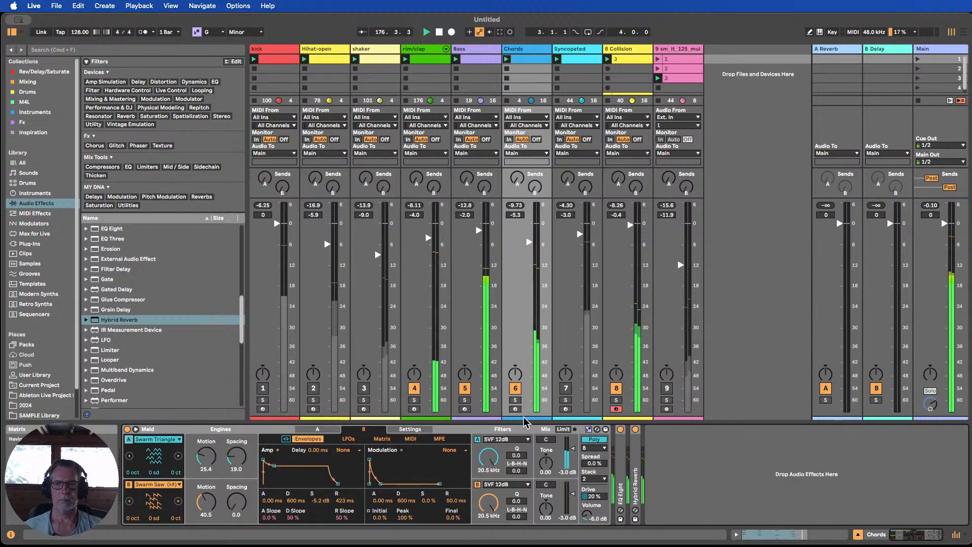
Unmute the Syncopated, shaker, kick and Hihat-open tracks.
click(570, 390)
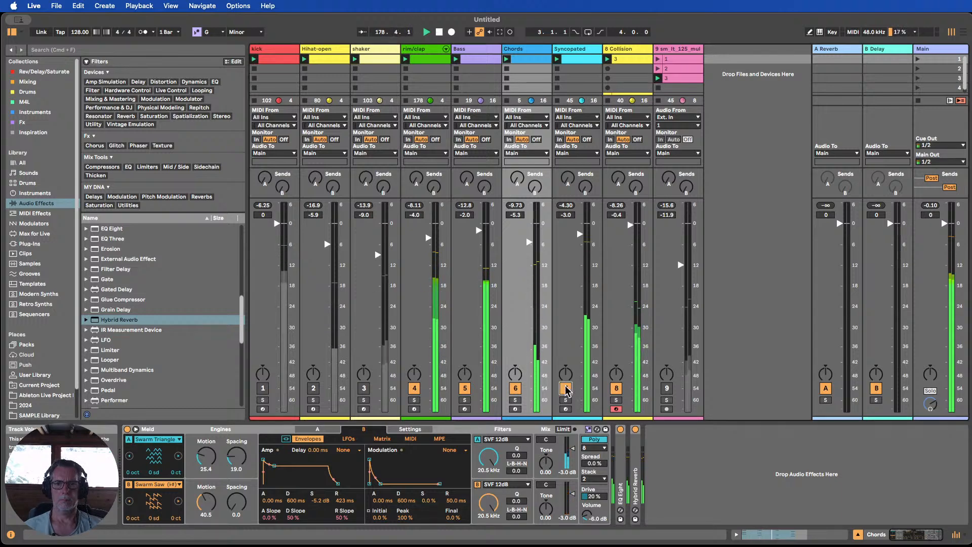
click(364, 388)
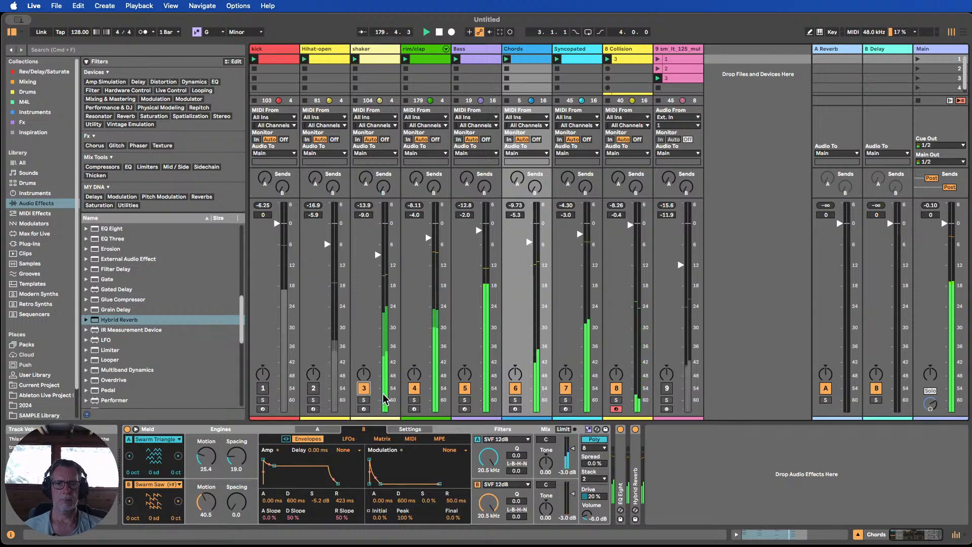
click(267, 388)
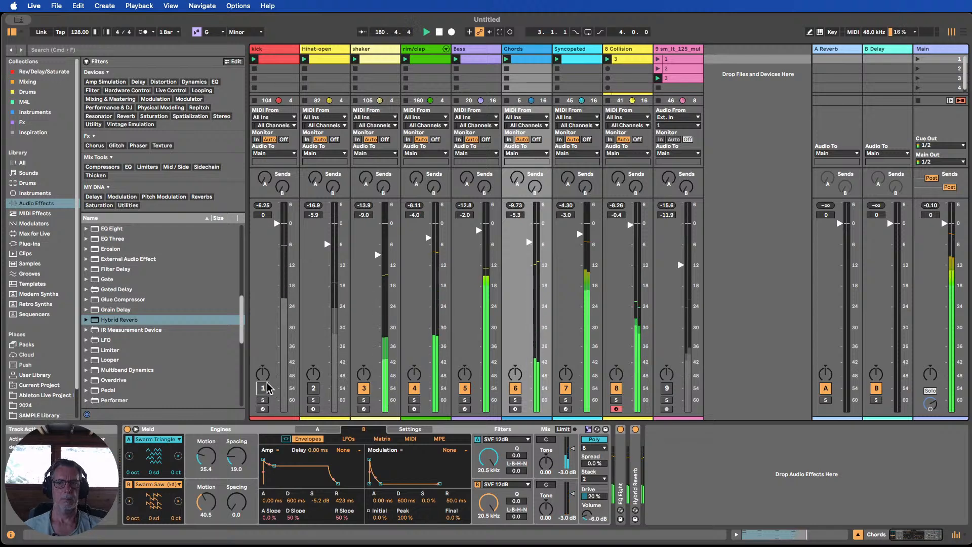
click(317, 388)
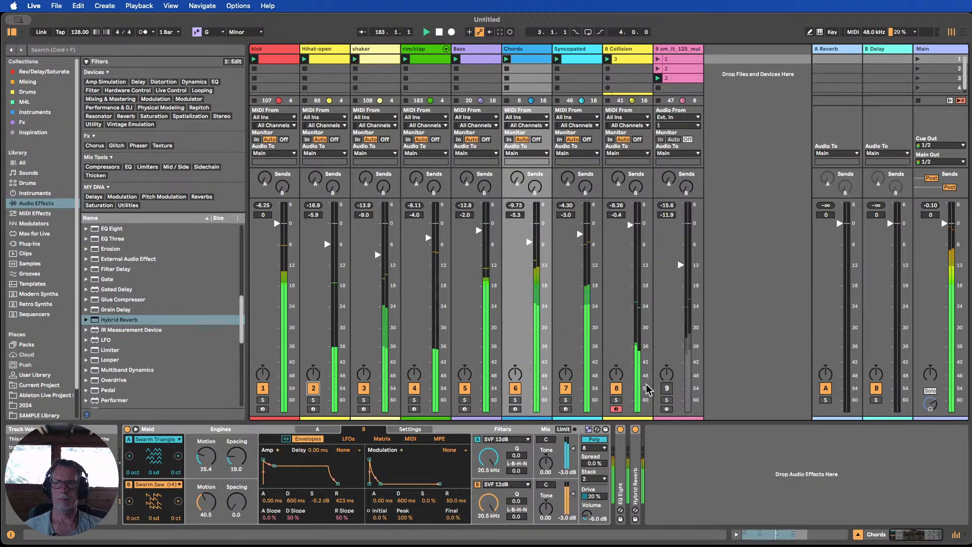
Unmute the texture loop track at -10.0 dB, mute the Chords track, and set the rim/clap volume to -3.0 dB.
click(672, 388)
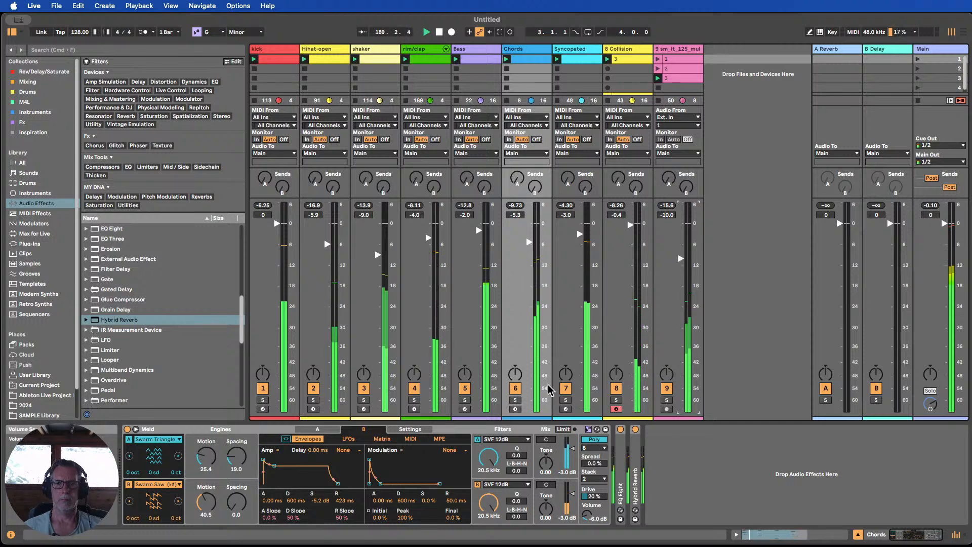
click(515, 389)
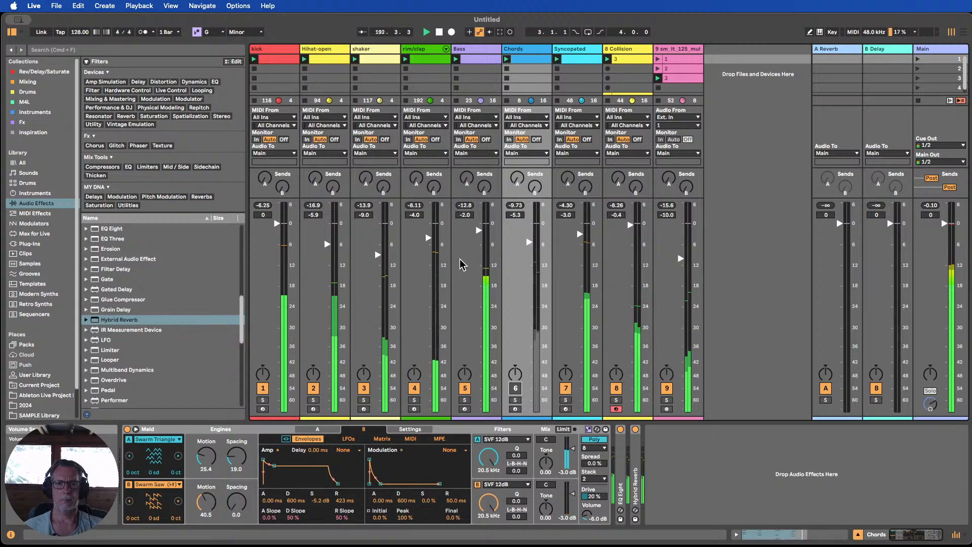
drag(426, 239, 428, 235)
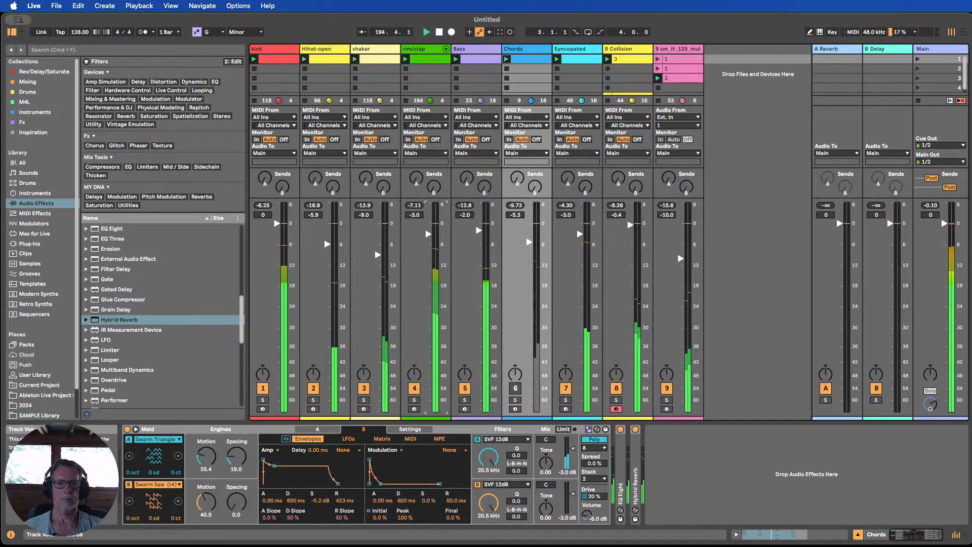
Unmute the Chords track and set its volume to -5.0 dB with the Syncopated track muted, then unmute Syncopated.
click(517, 388)
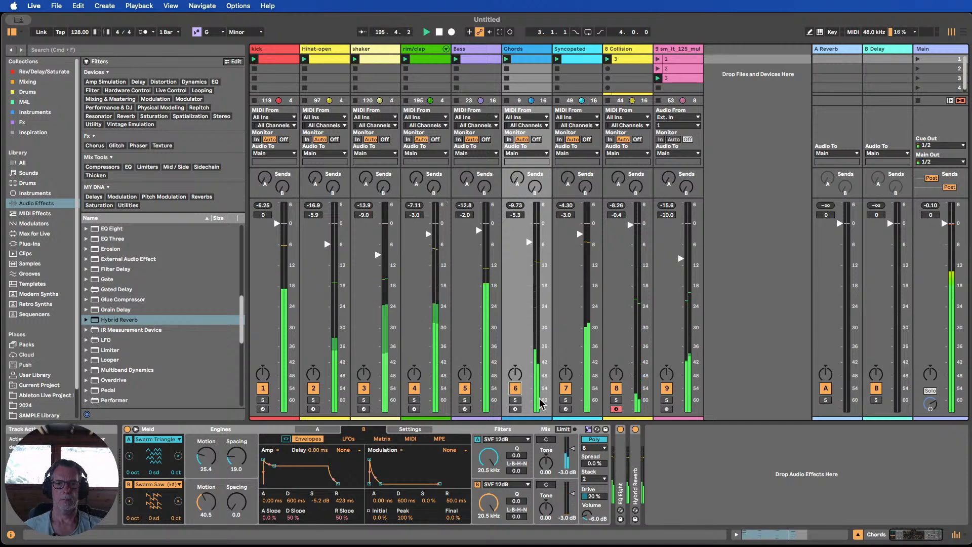
click(567, 389)
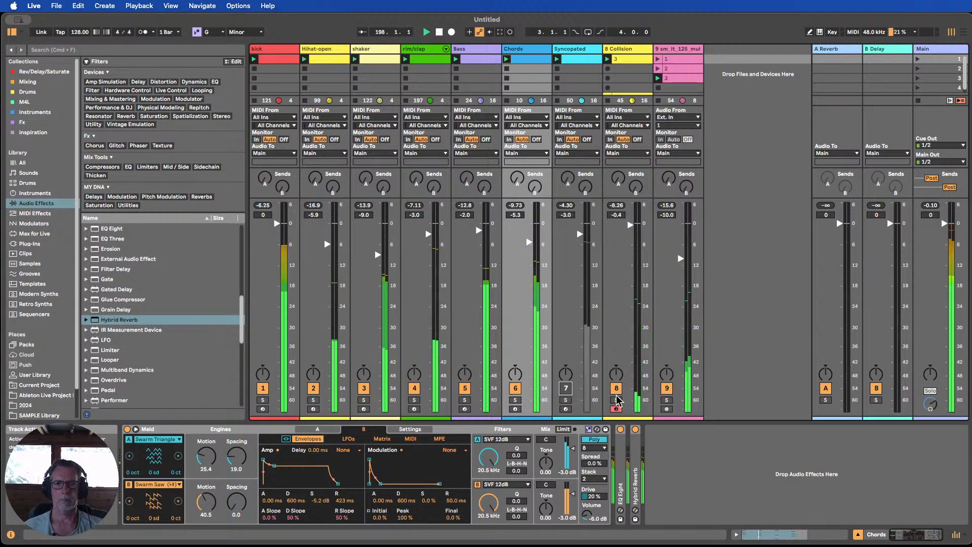
drag(527, 246, 527, 246)
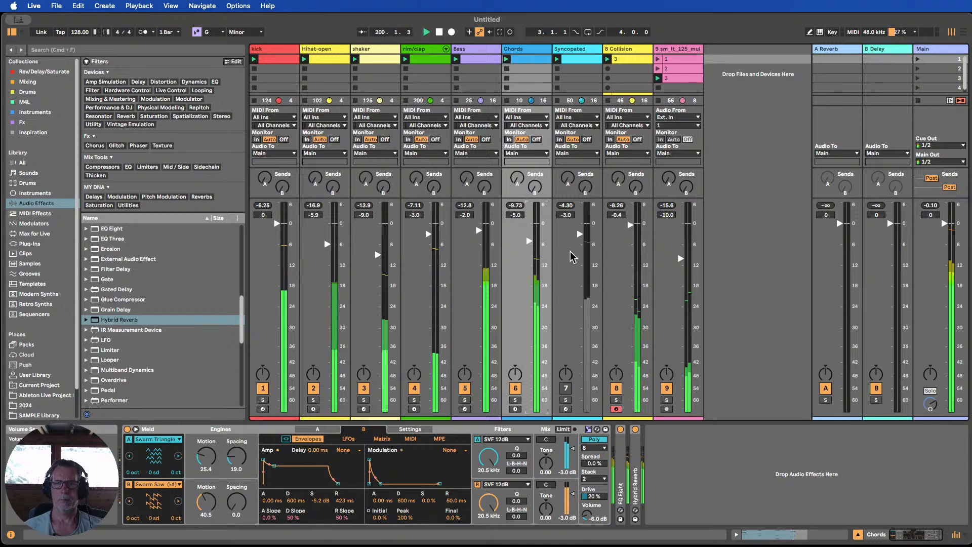
click(570, 390)
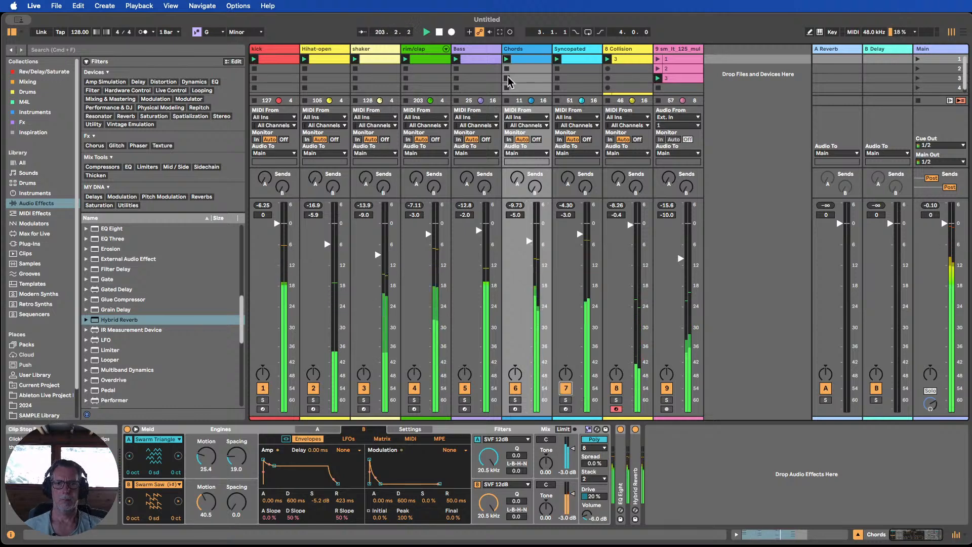
Open the first Chords clip and the Bass clip together in the note editor.
double_click(522, 60)
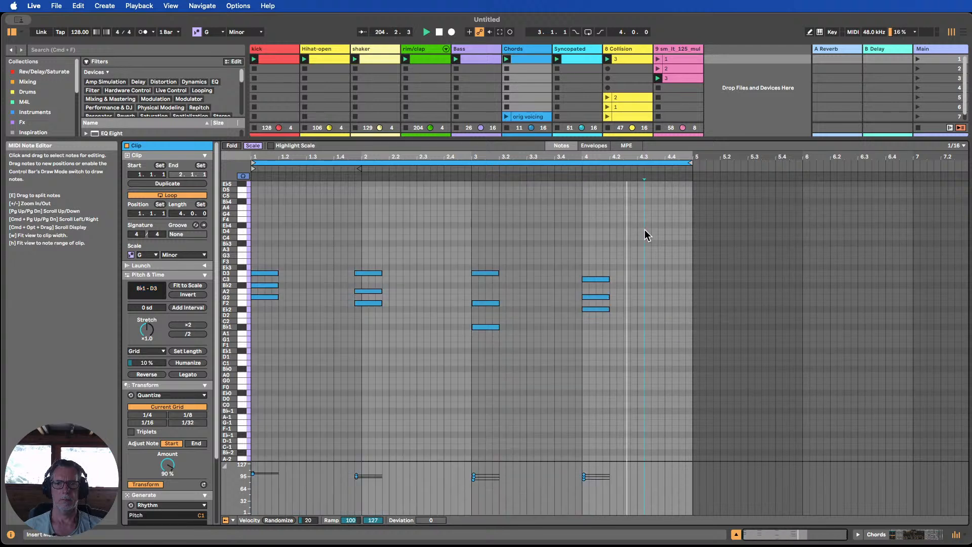
click(645, 234)
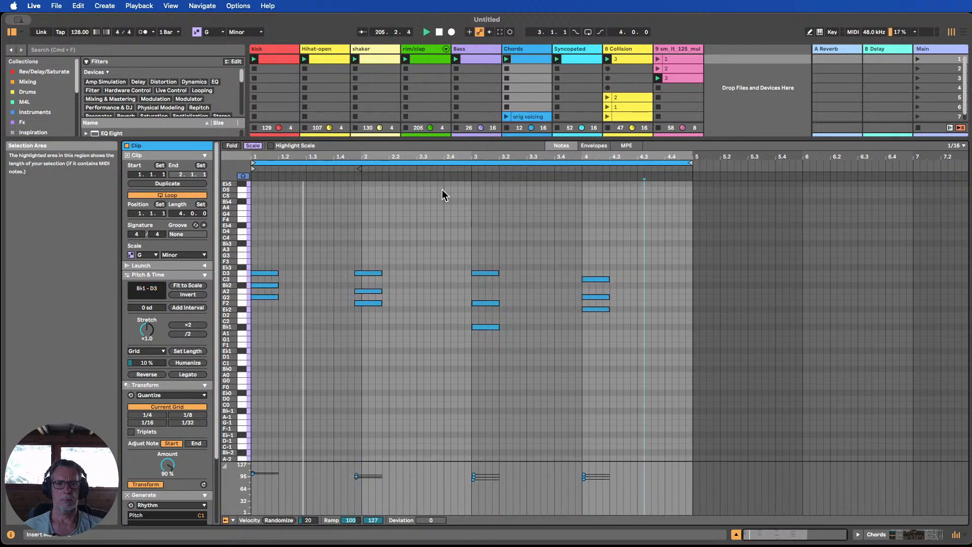
shift+click(479, 61)
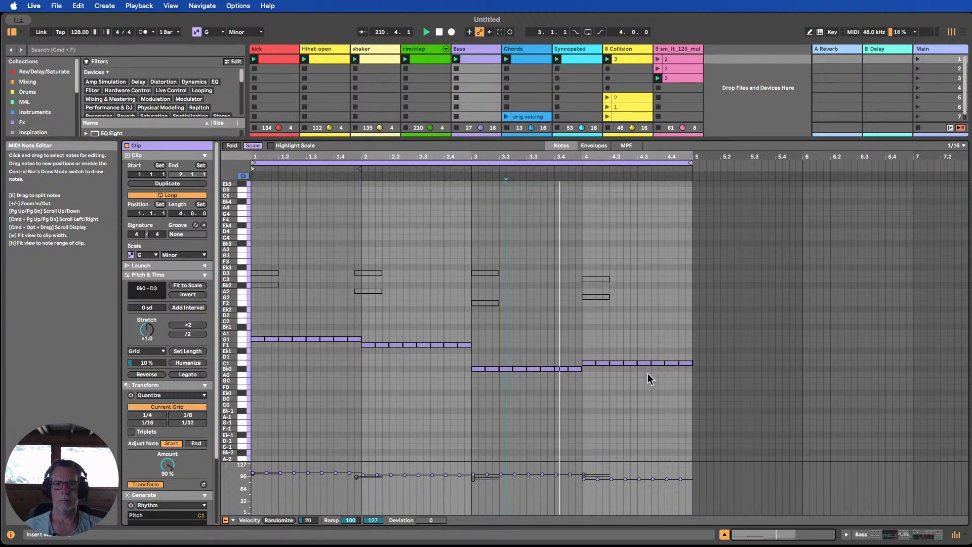
With the Syncopated clip stopped, transpose the bass notes in bar 4 up to E♭1.
drag(688, 372, 591, 353)
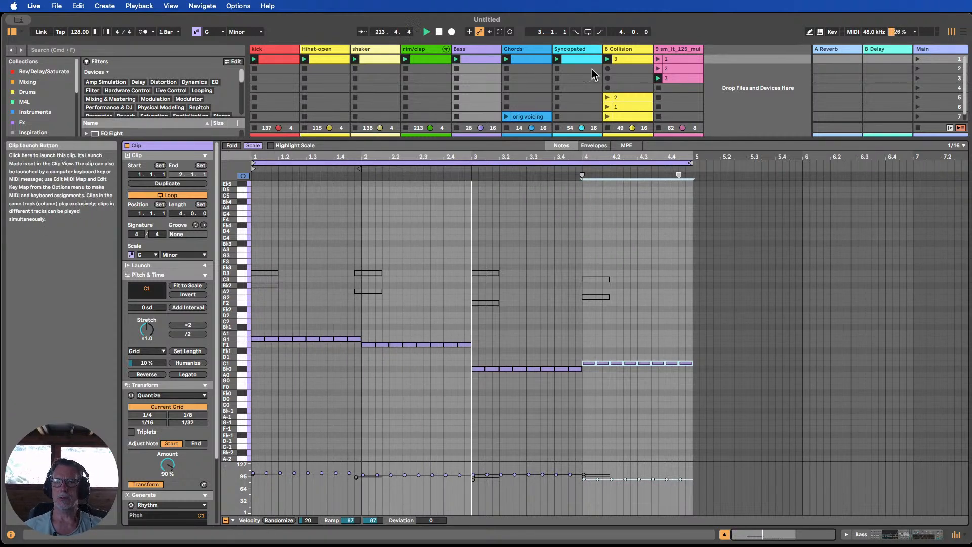
click(559, 69)
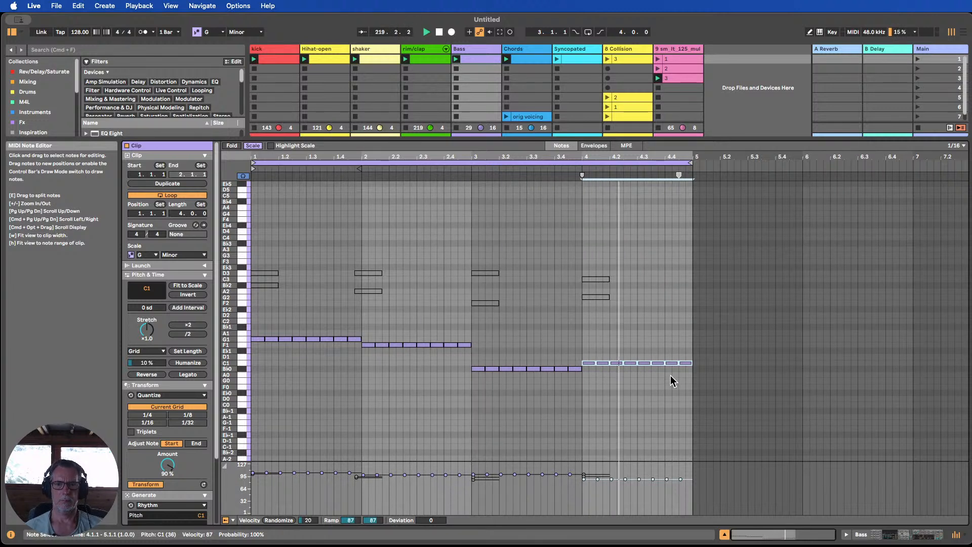
key(Up)
key(Up)
key(Up)
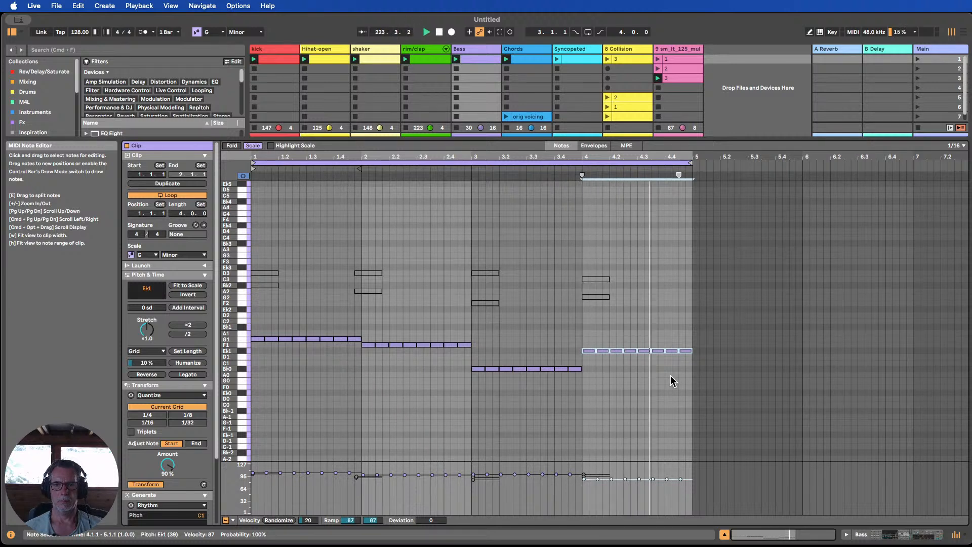
Try the bar 4 bass notes on A0, G0, G1 and A1.
key(Down)
key(Down)
key(Down)
key(Down)
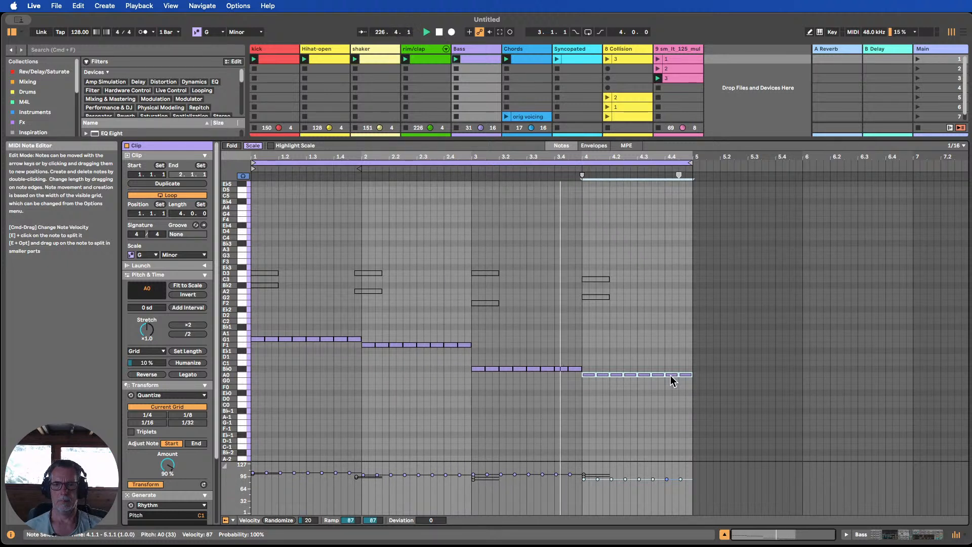
key(Down)
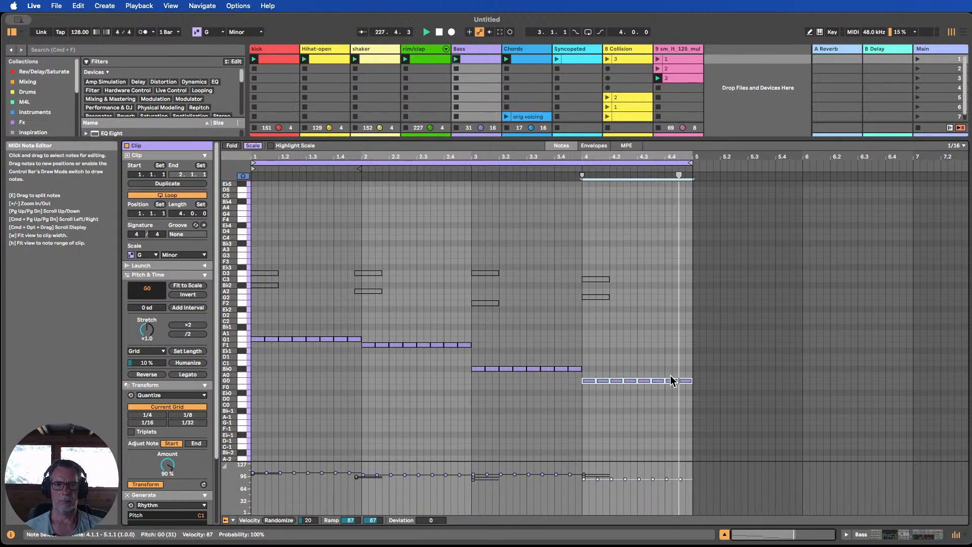
key(shift+Up)
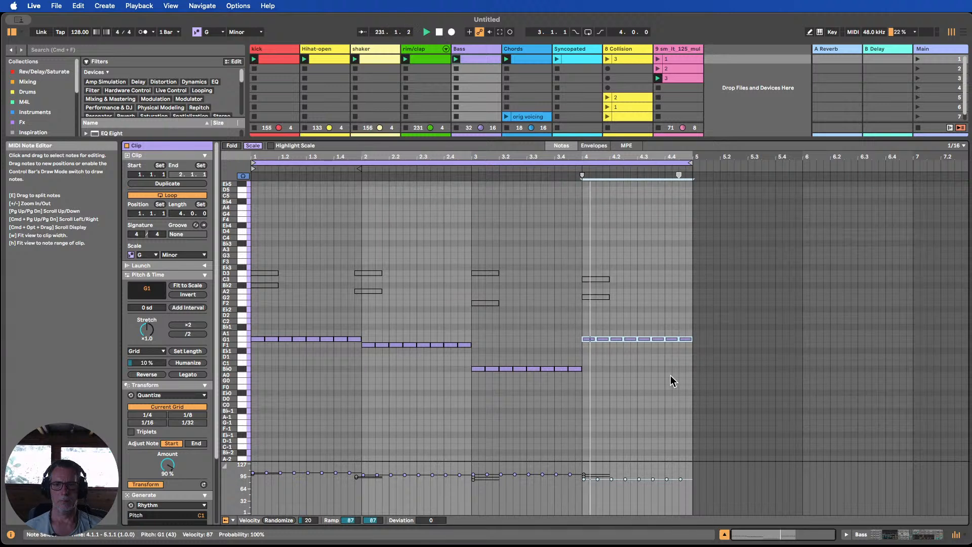
key(Up)
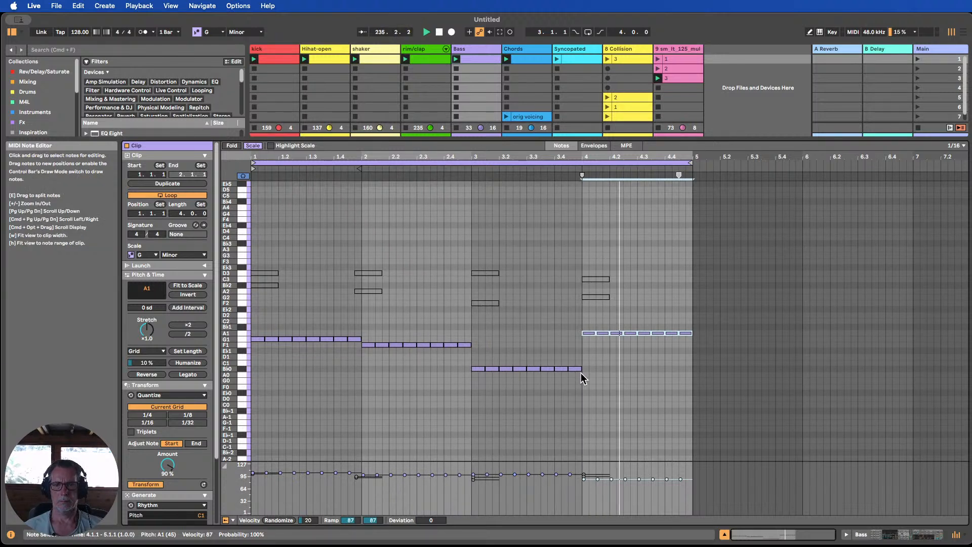
Return the bar 4 bass notes to E♭1 and close the note editor.
key(Down)
key(Down)
key(Down)
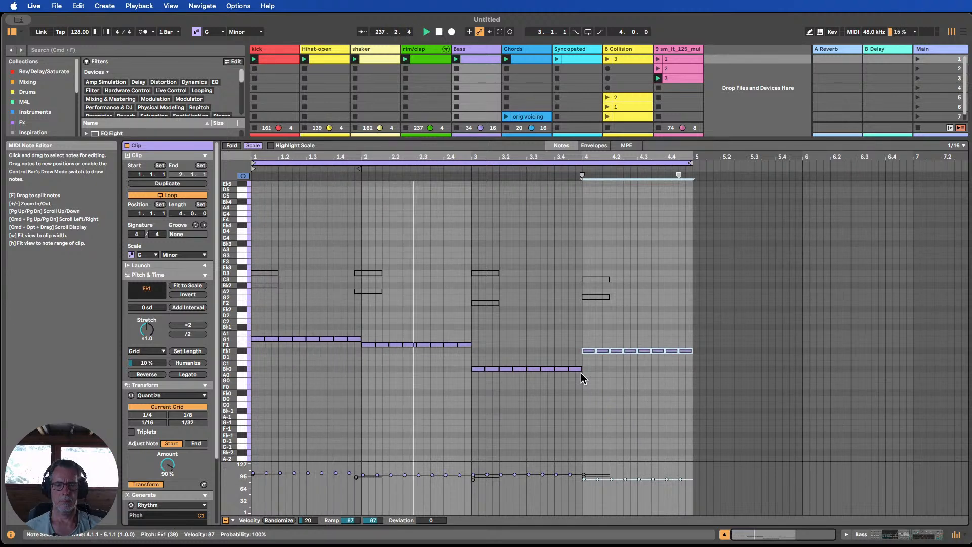
scroll(581, 373, down, 1)
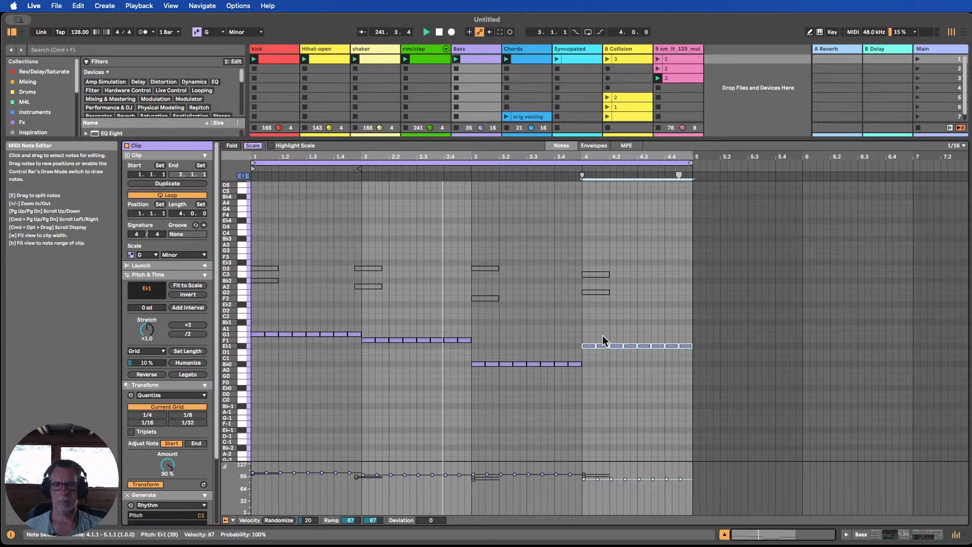
click(724, 535)
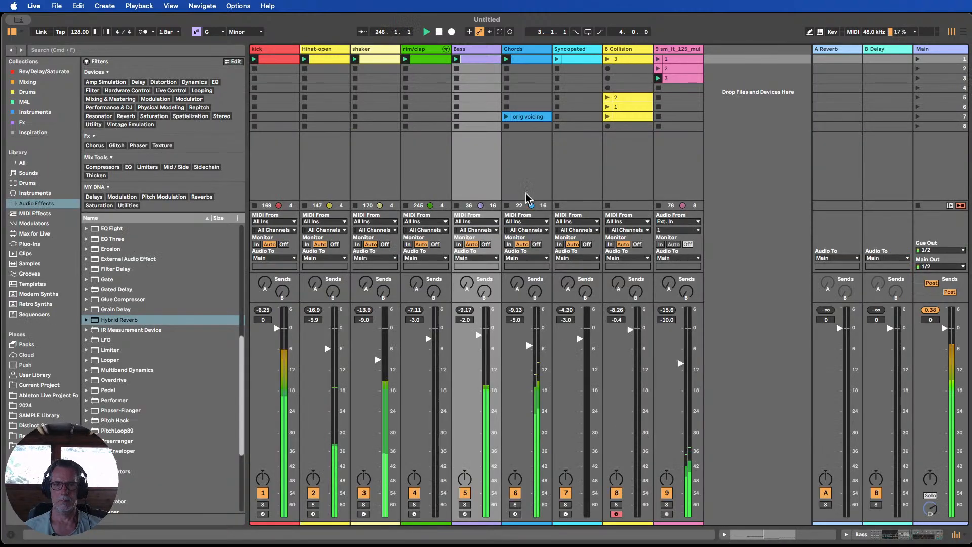
Launch the Syncopated clip and mute the shaker, Hihat-open and kick tracks.
click(557, 60)
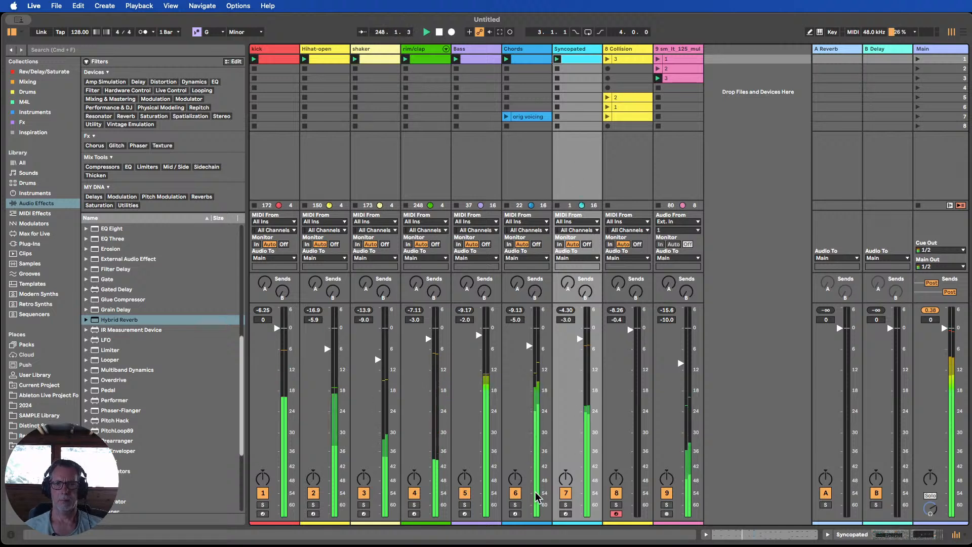
click(366, 495)
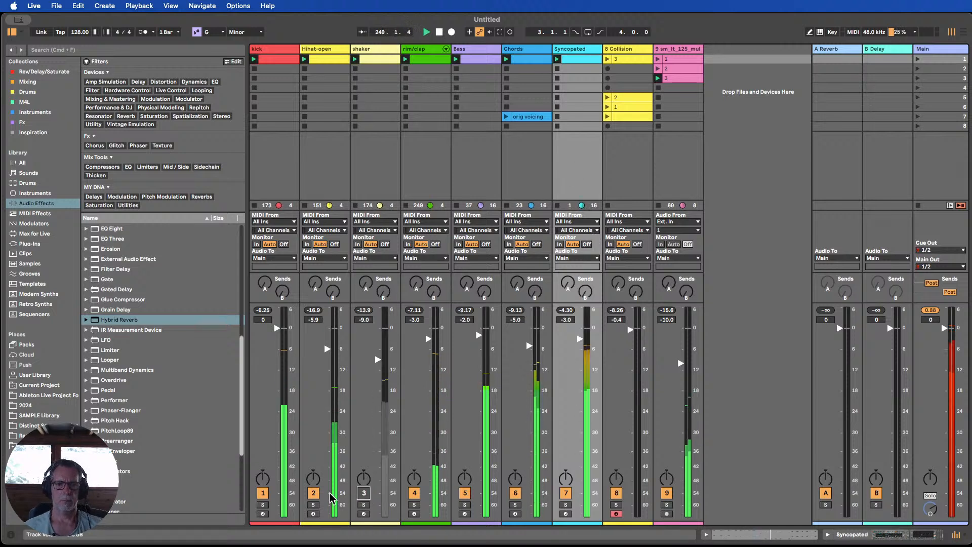
click(313, 493)
click(263, 493)
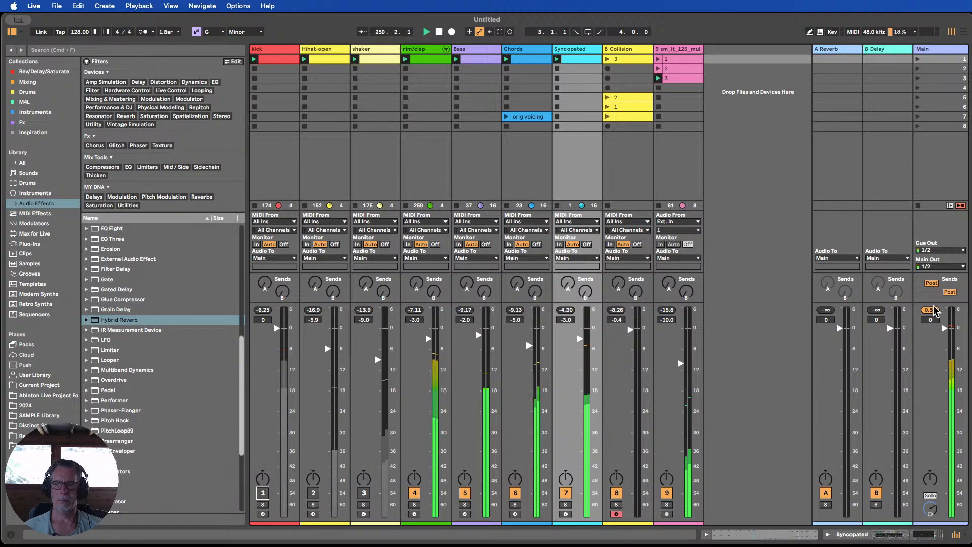
Select all nine tracks, lower their volumes together by 1 dB, and unmute the kick, Hihat-open and shaker.
click(684, 50)
click(265, 50)
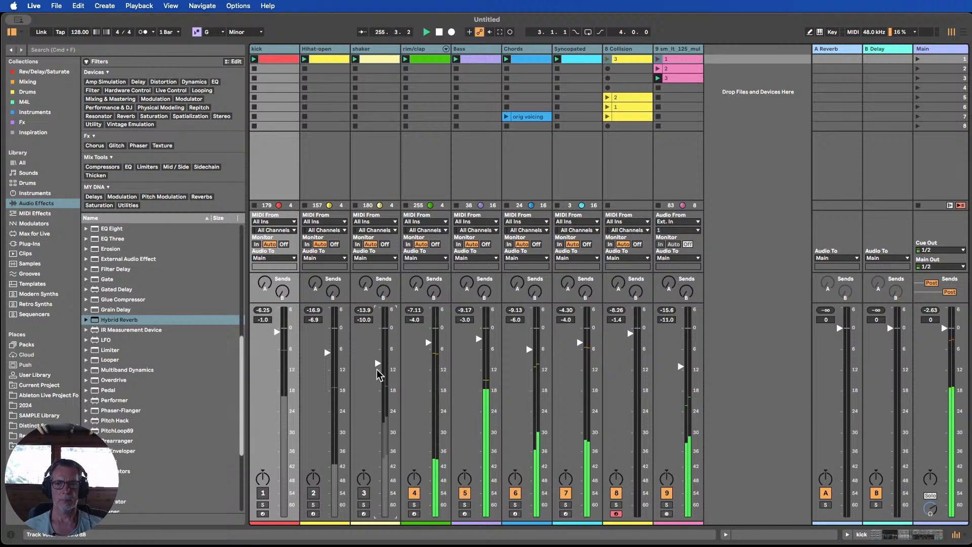
click(263, 493)
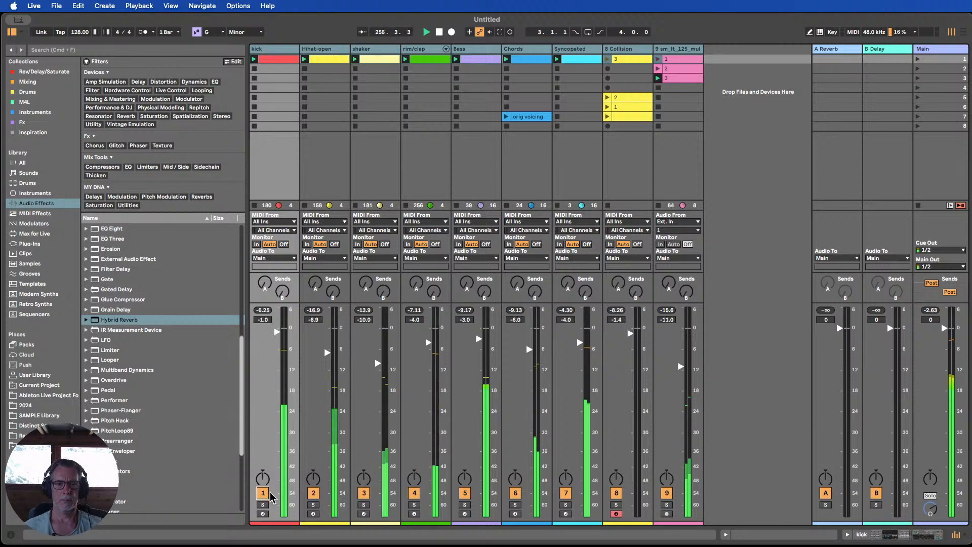
Stop all clips and launch scene 1.
click(959, 153)
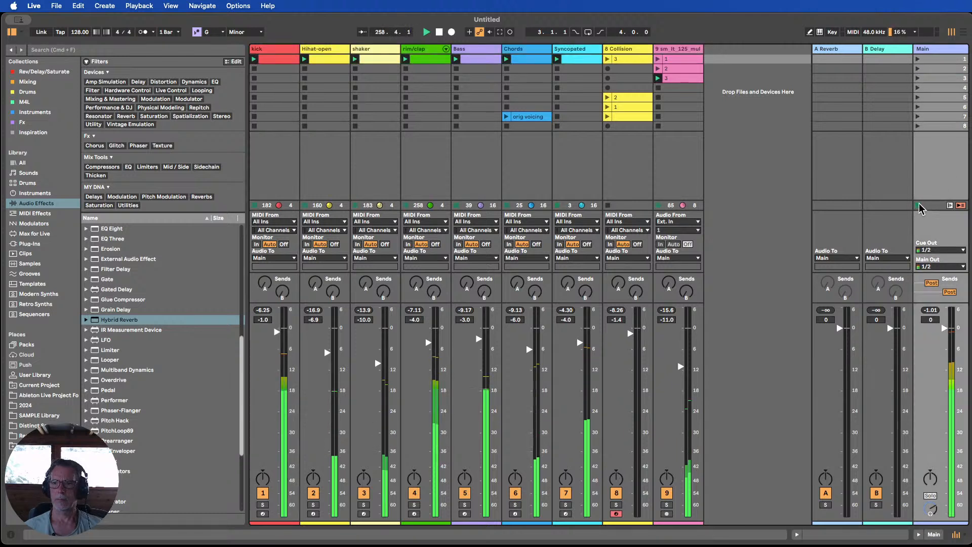
click(919, 206)
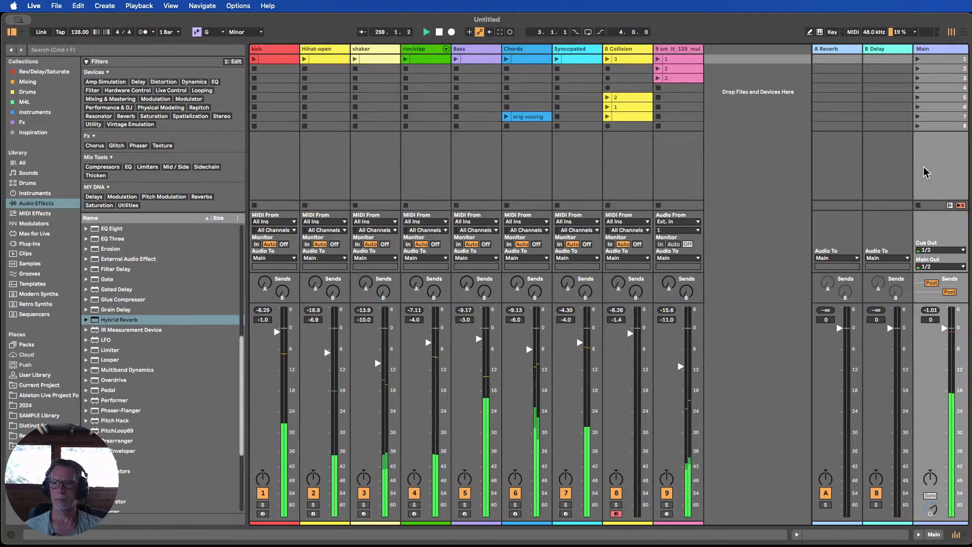
click(918, 60)
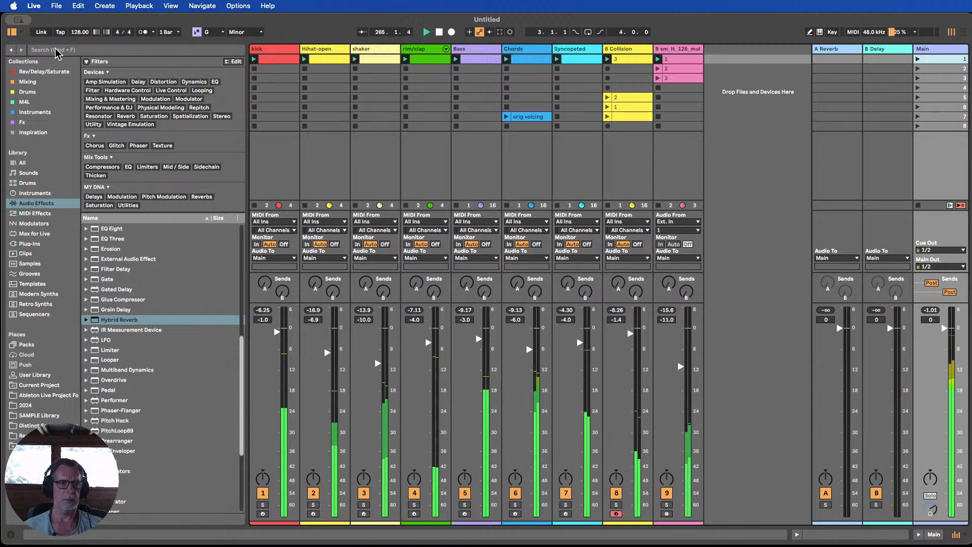
Hide the browser, then recolor the Collision track and all its clips mint green.
click(11, 31)
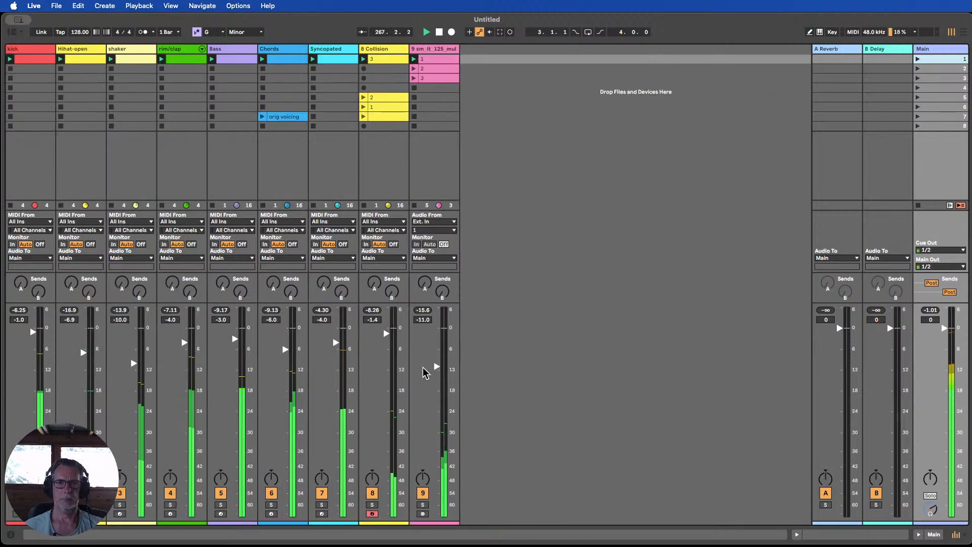
right_click(386, 48)
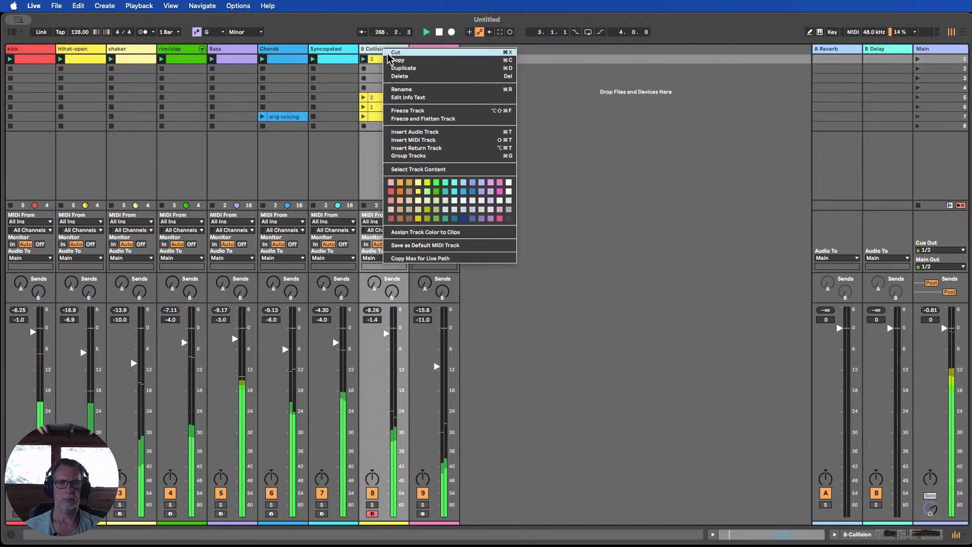
click(446, 183)
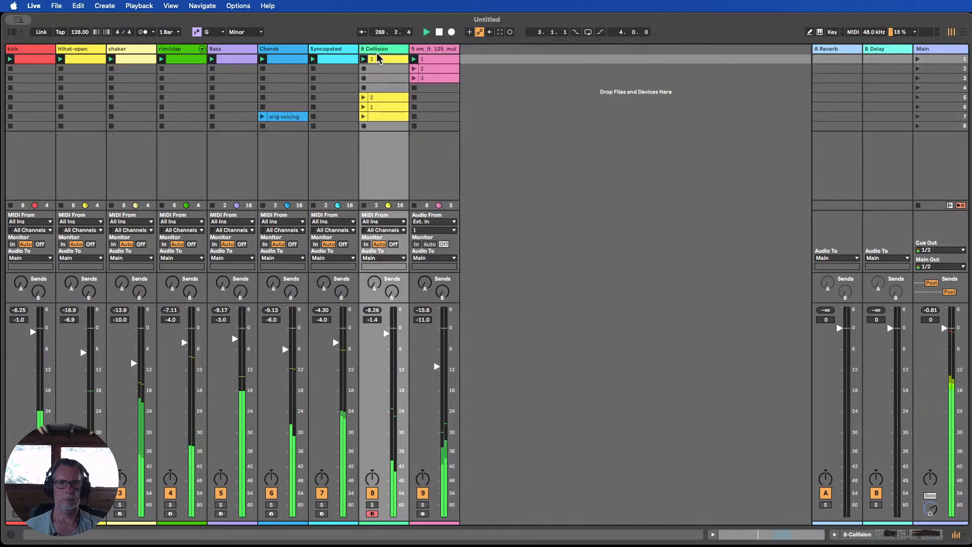
right_click(378, 49)
click(420, 233)
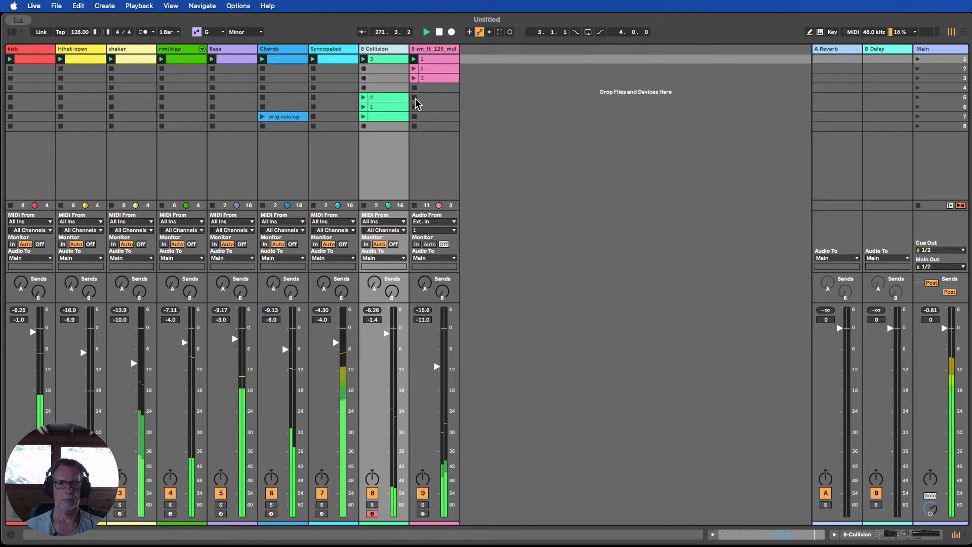
Rename the texture loop track to voices and move the Bass track directly after the kick track.
click(422, 51)
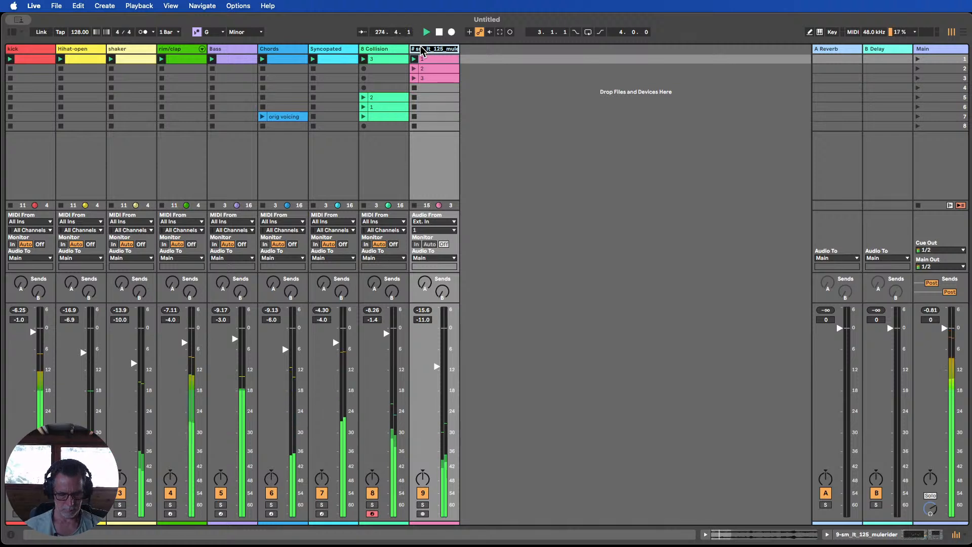
click(542, 115)
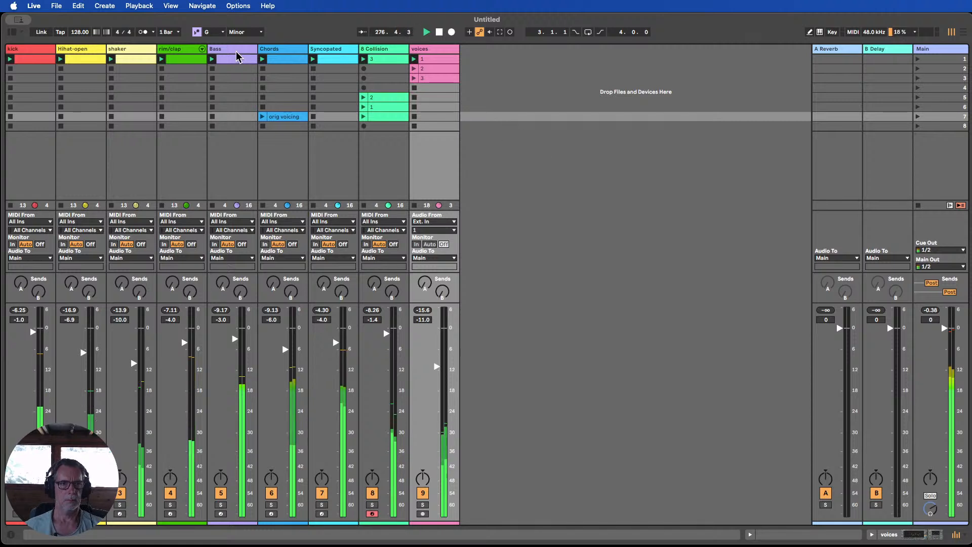
drag(237, 49, 68, 55)
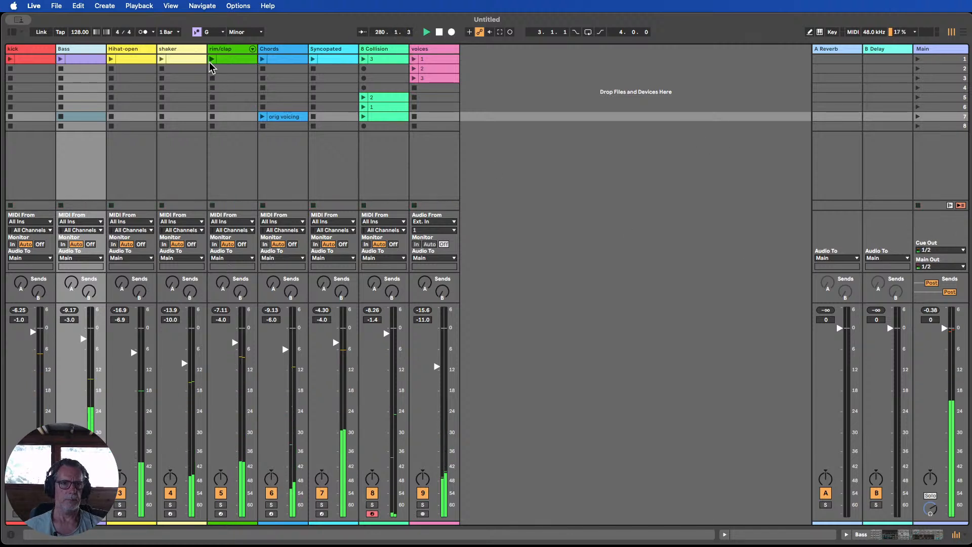
Open the Chords track's first clip in the note editor to examine its chord voicings.
click(274, 70)
click(289, 60)
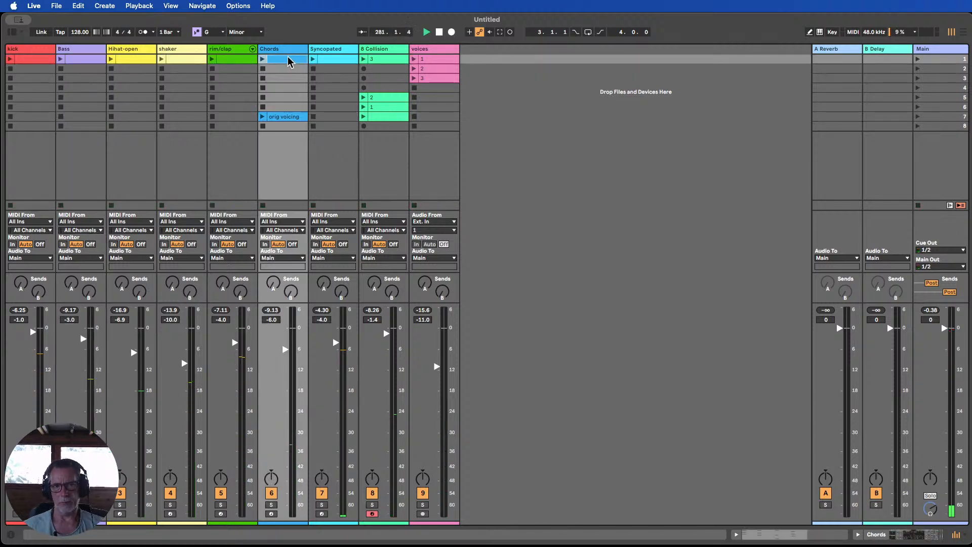
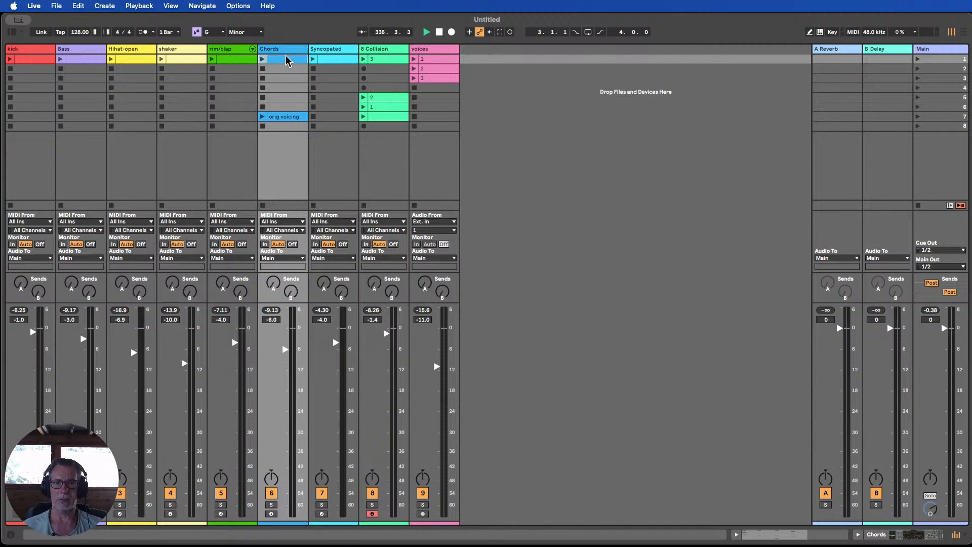
double_click(287, 61)
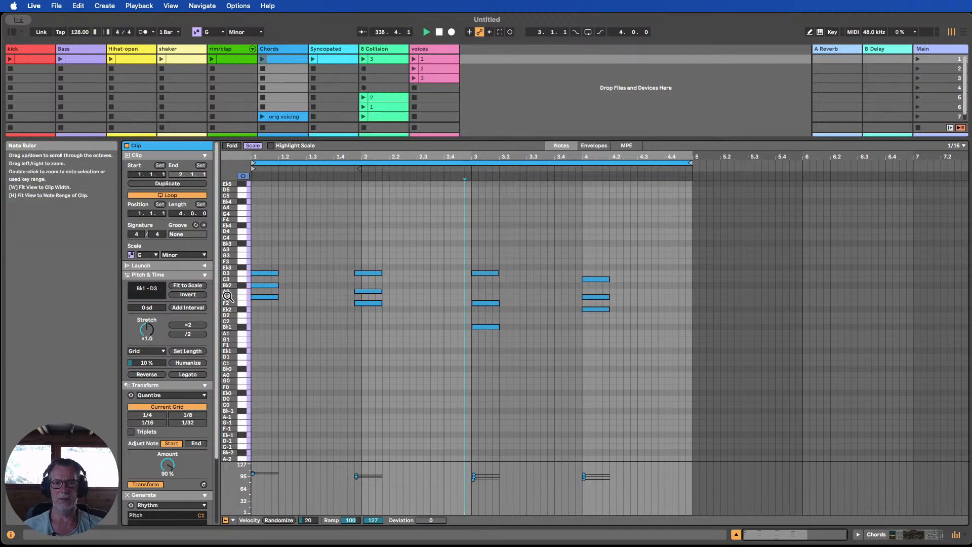
Compare the voicings in the Chords track's first clip with those in the orig voicing clip.
drag(229, 297, 233, 317)
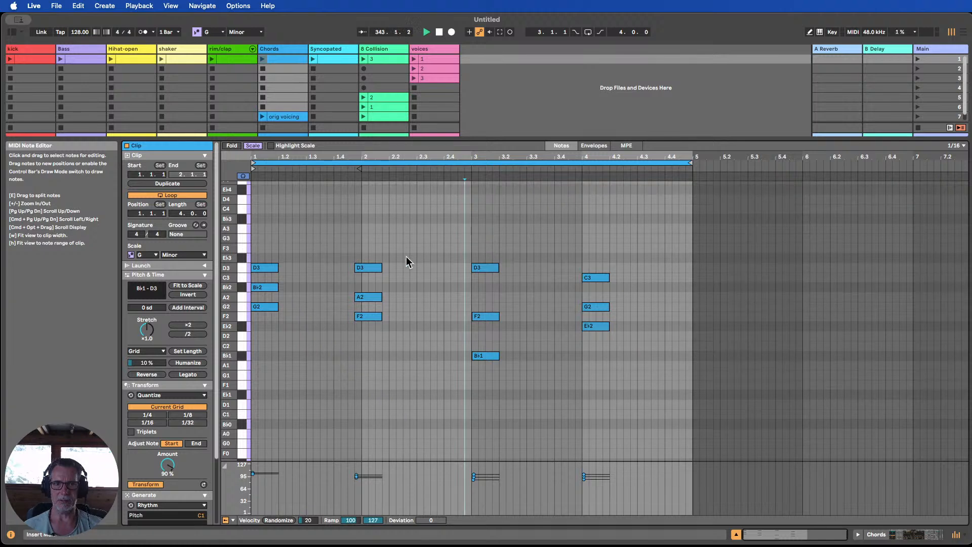
click(291, 118)
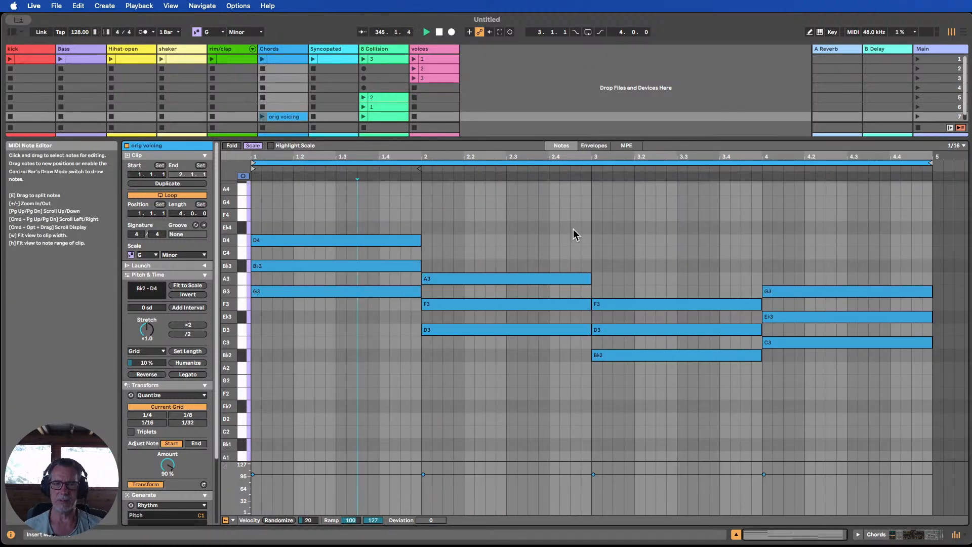
click(282, 58)
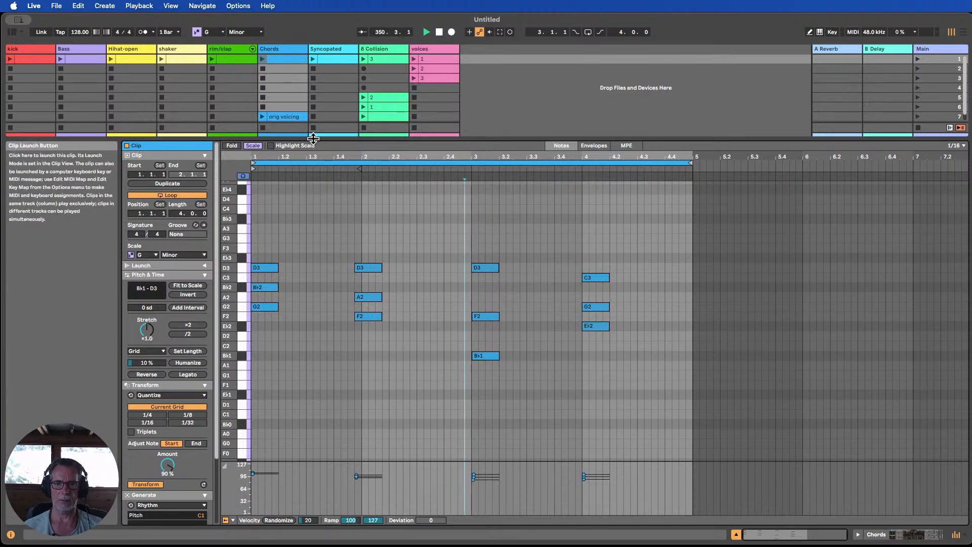
Solo the Chords track and launch its first clip.
drag(646, 138, 659, 401)
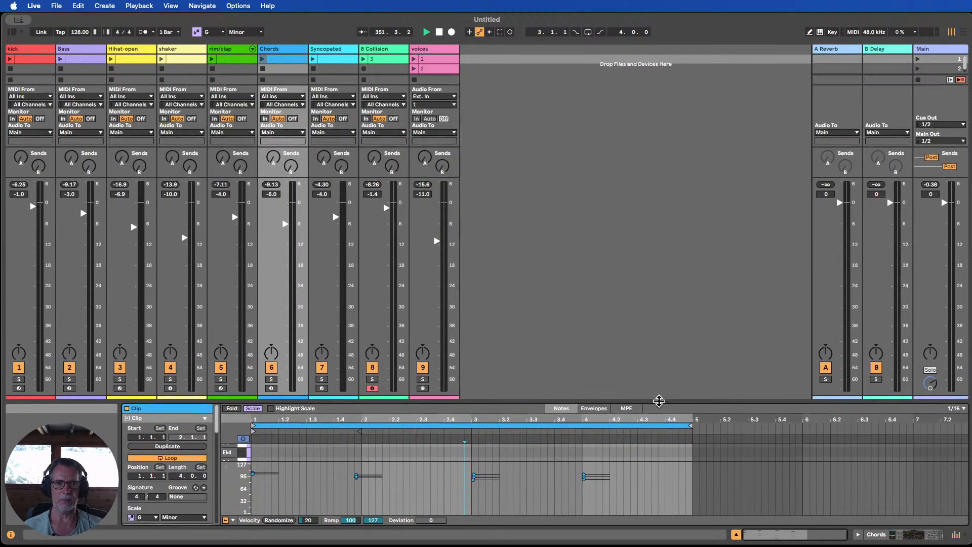
click(271, 379)
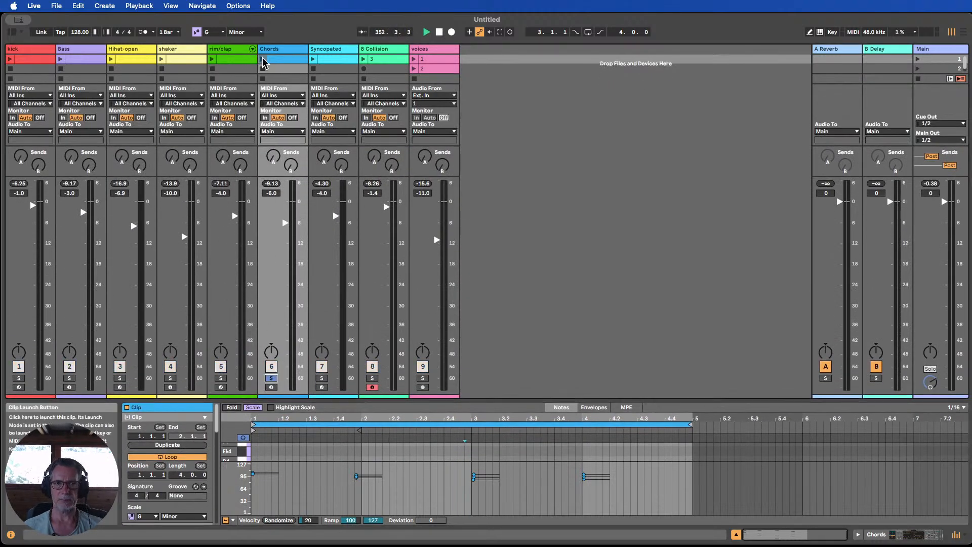
click(263, 60)
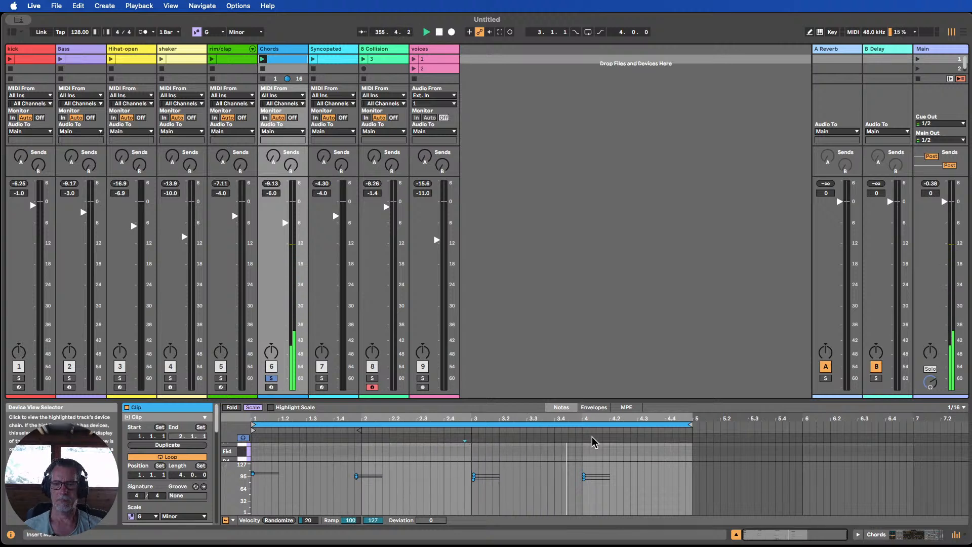
Display the Chords track's device chain while it plays, and stop playback.
drag(579, 401, 582, 210)
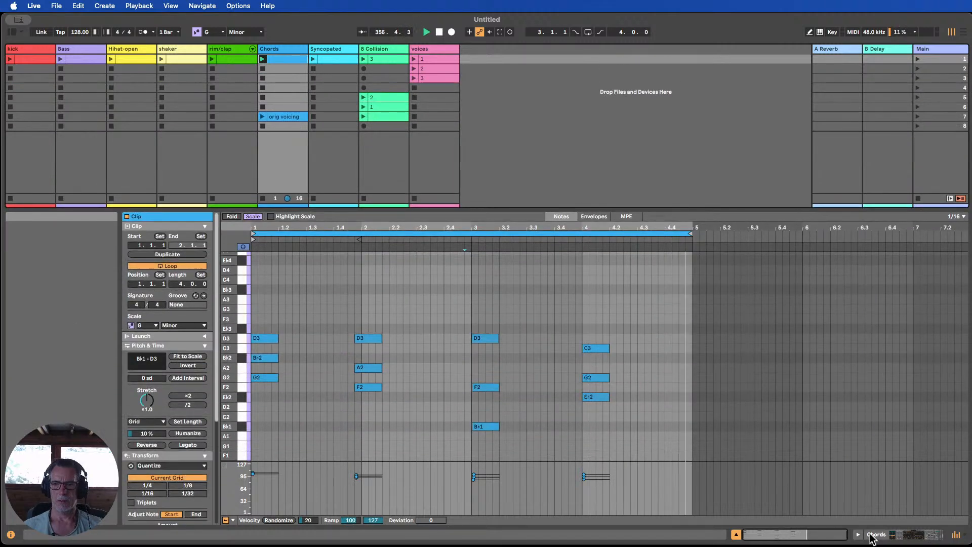
click(871, 537)
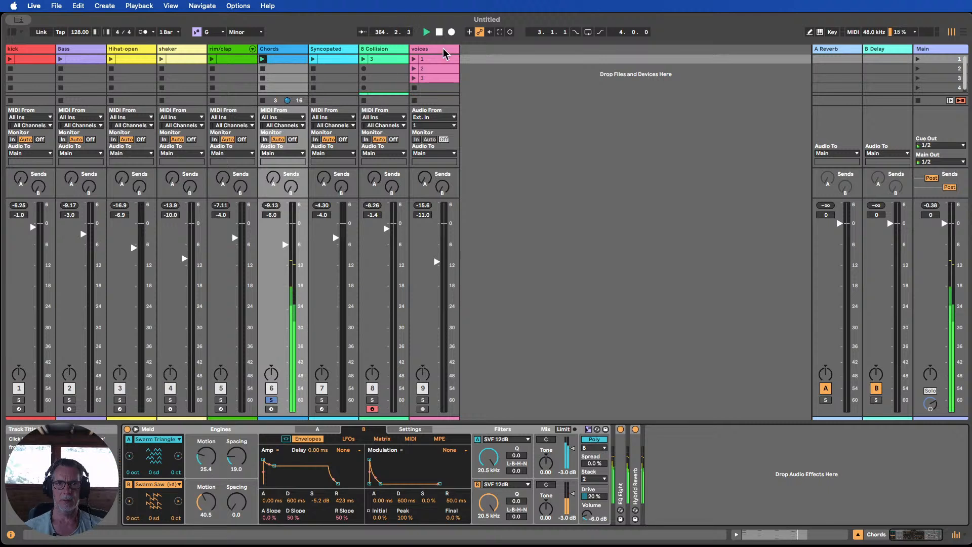
key(space)
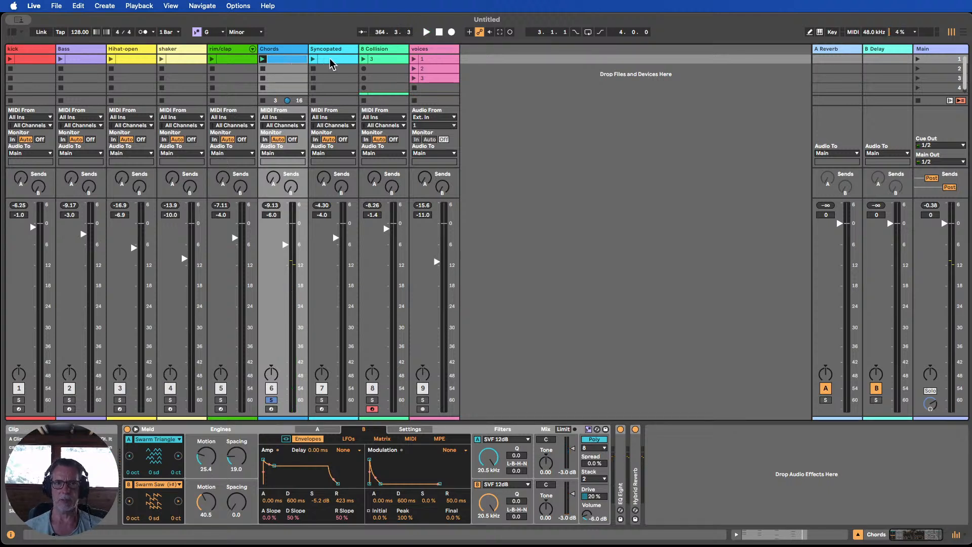
Open the Bass clip in the note editor and examine the repeated bass notes bar by bar.
double_click(88, 56)
click(397, 312)
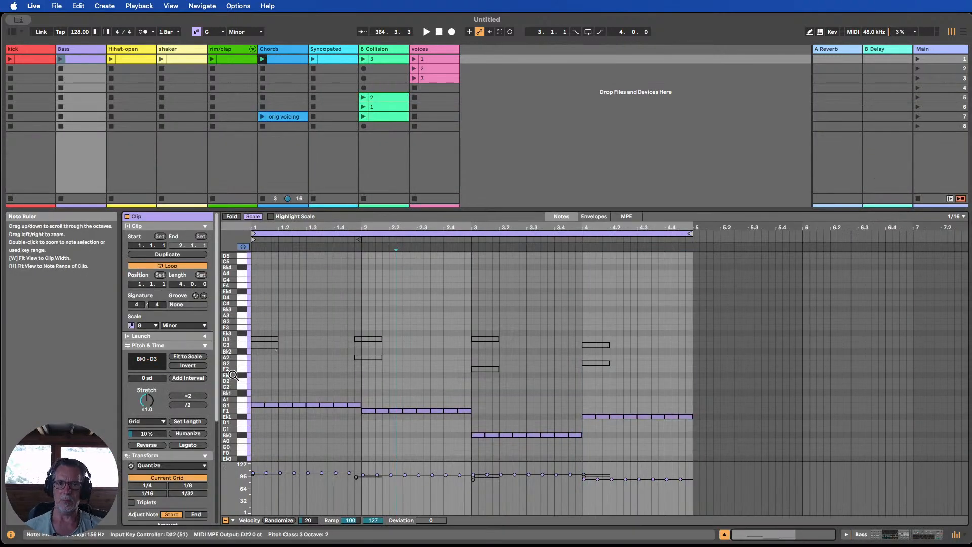
drag(246, 373, 269, 314)
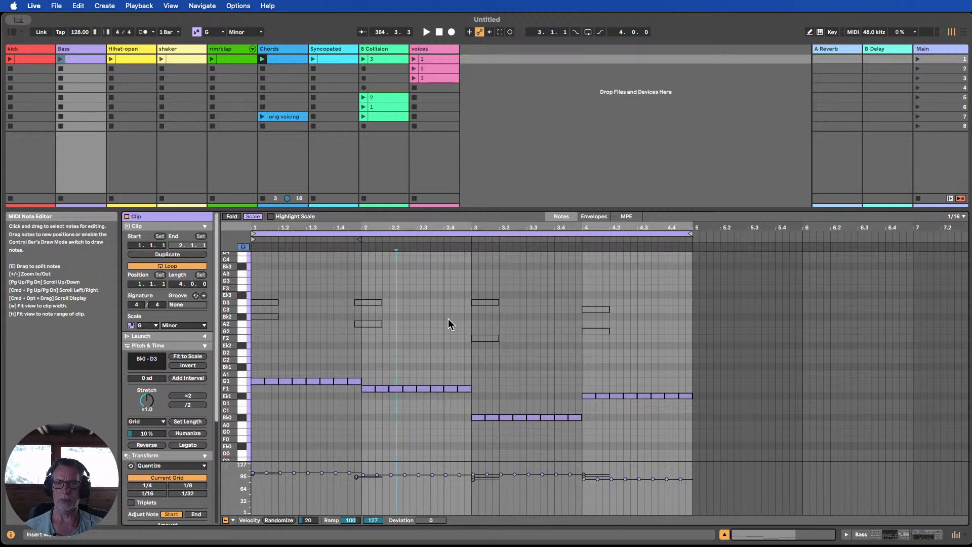
scroll(593, 324, up, 3)
scroll(588, 324, down, 5)
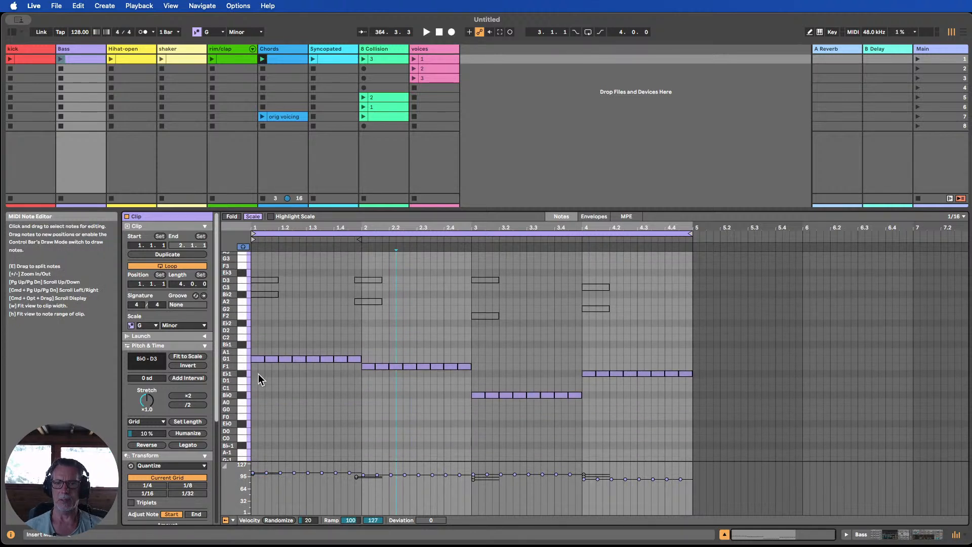
drag(352, 380, 246, 361)
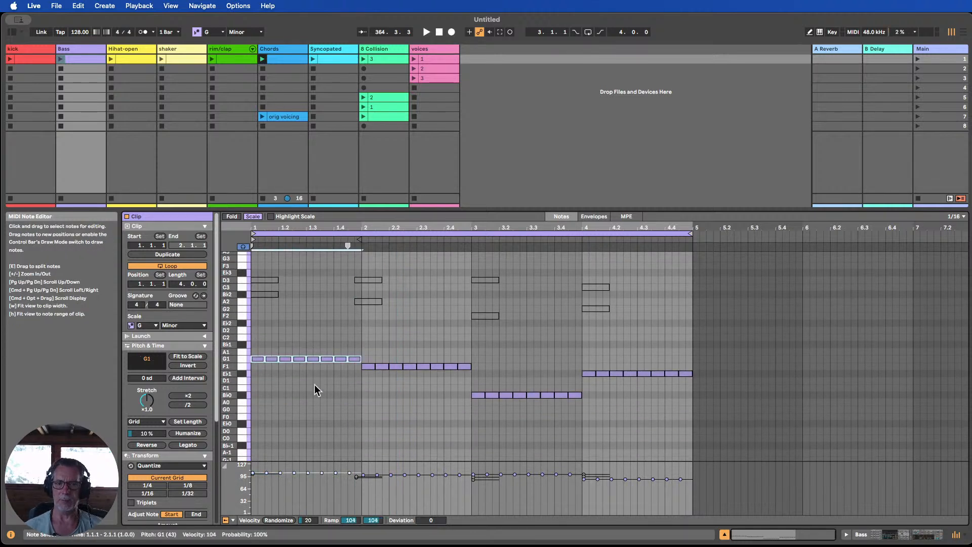
drag(474, 382, 360, 349)
click(413, 400)
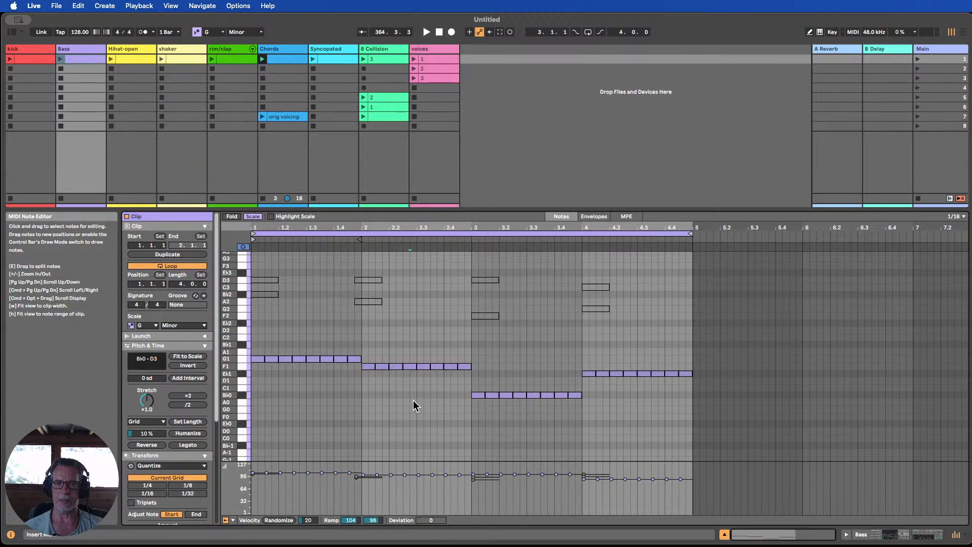
drag(583, 407, 474, 374)
drag(691, 383, 591, 357)
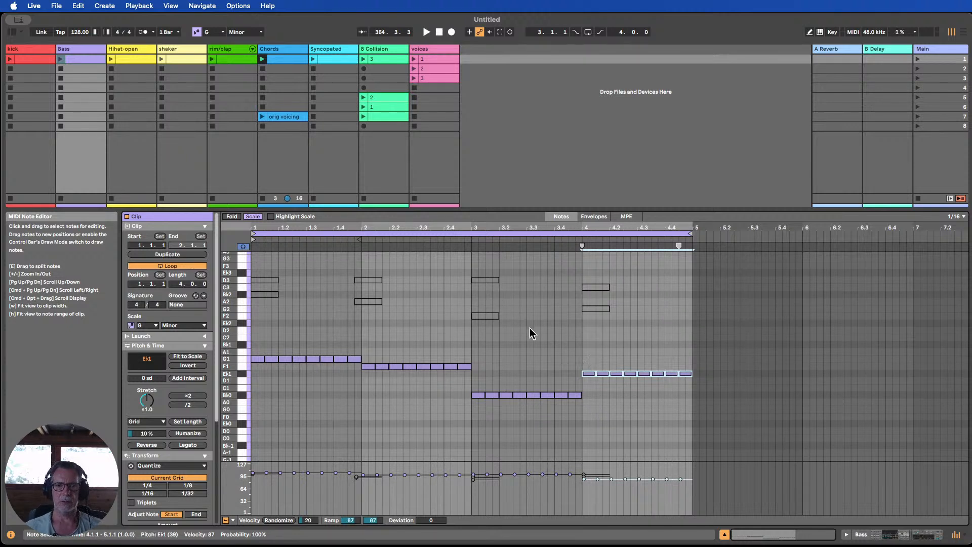
Open the Syncopated and Chords clips together in the note editor to compare where their notes overlap.
click(329, 61)
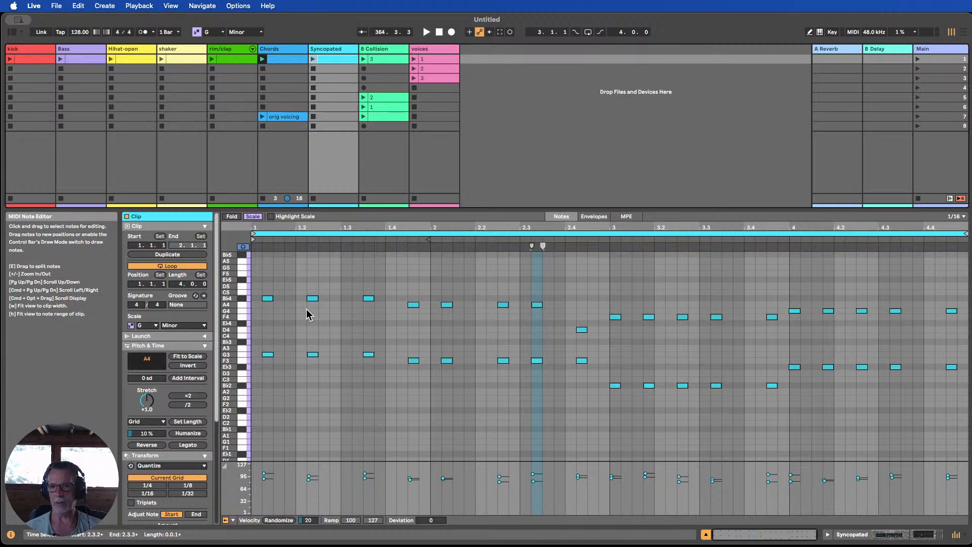
shift+click(283, 60)
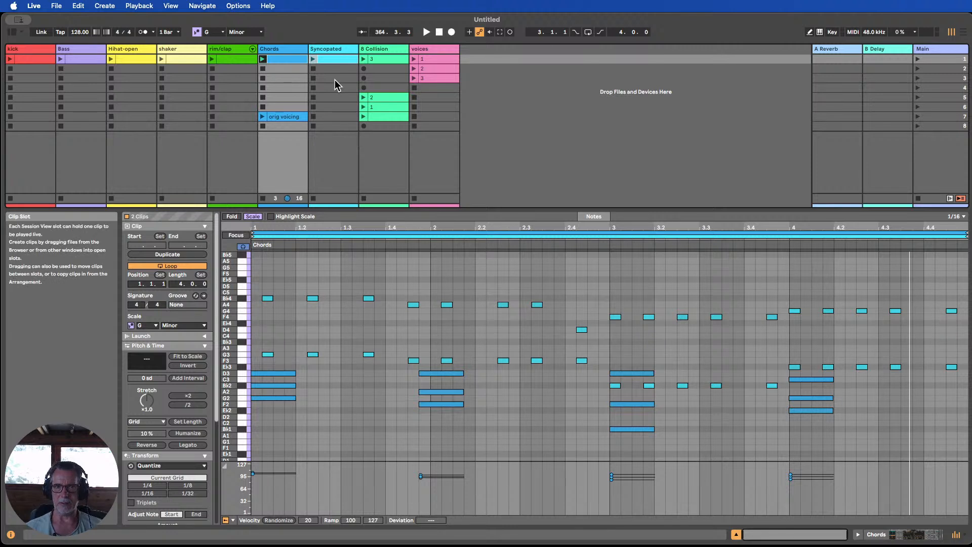
Duplicate the Syncopated clip into the slot below and color the copy white.
click(334, 59)
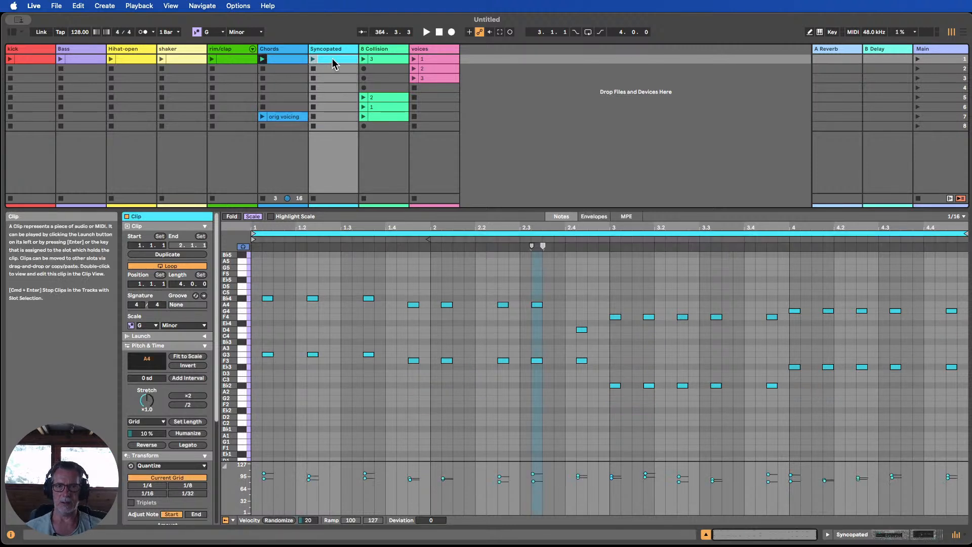
key(super+d)
right_click(328, 69)
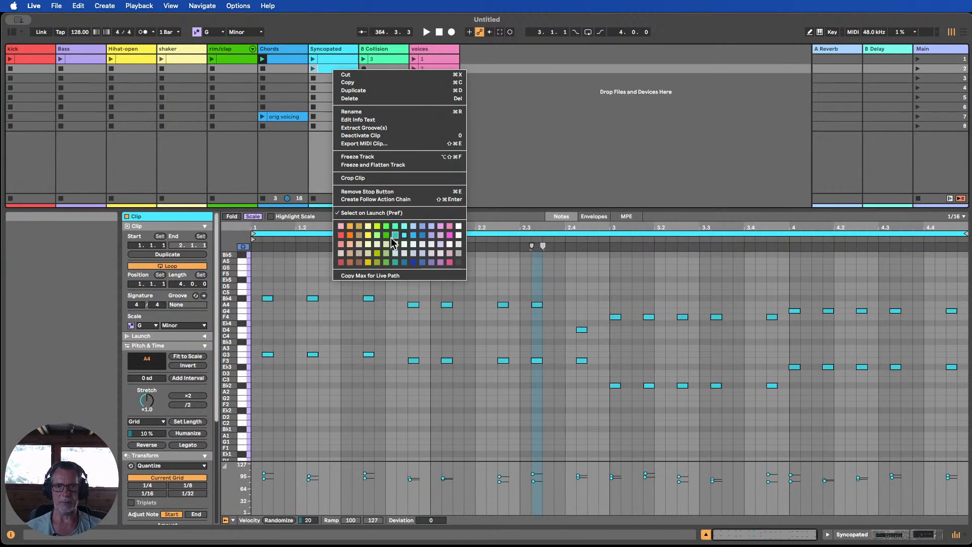
click(459, 226)
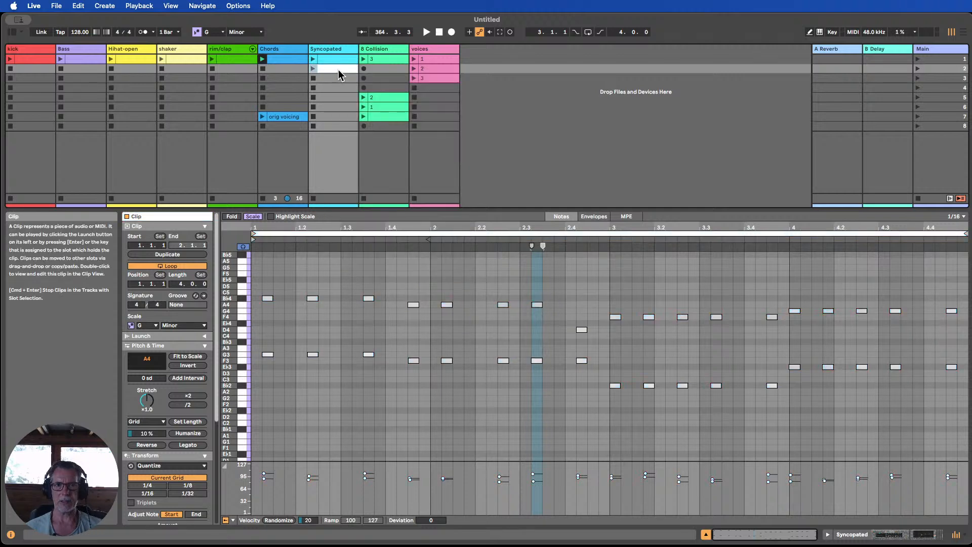
Move the Chords clip into the second slot and show it together with the white Syncopated copy in the note editor.
drag(286, 61, 286, 69)
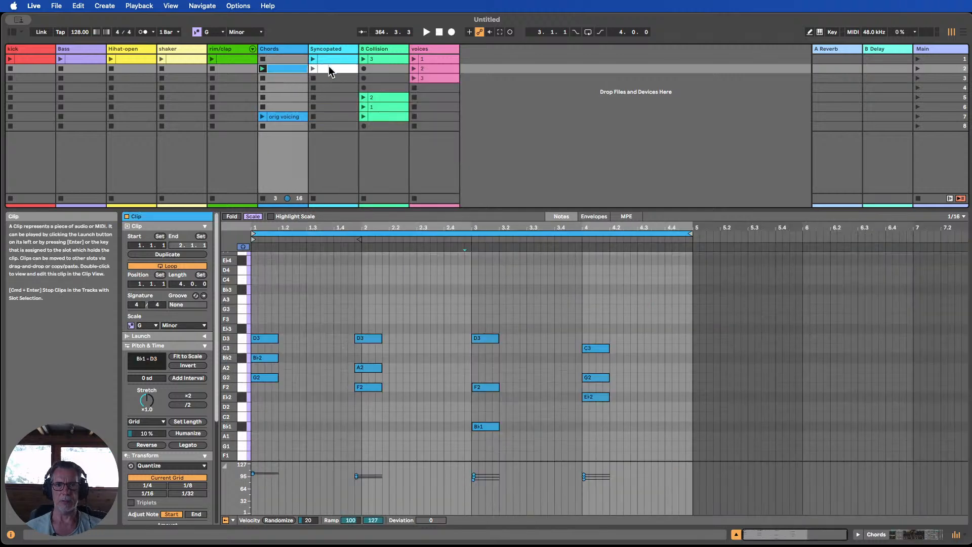
shift+click(332, 70)
scroll(299, 315, up, 3)
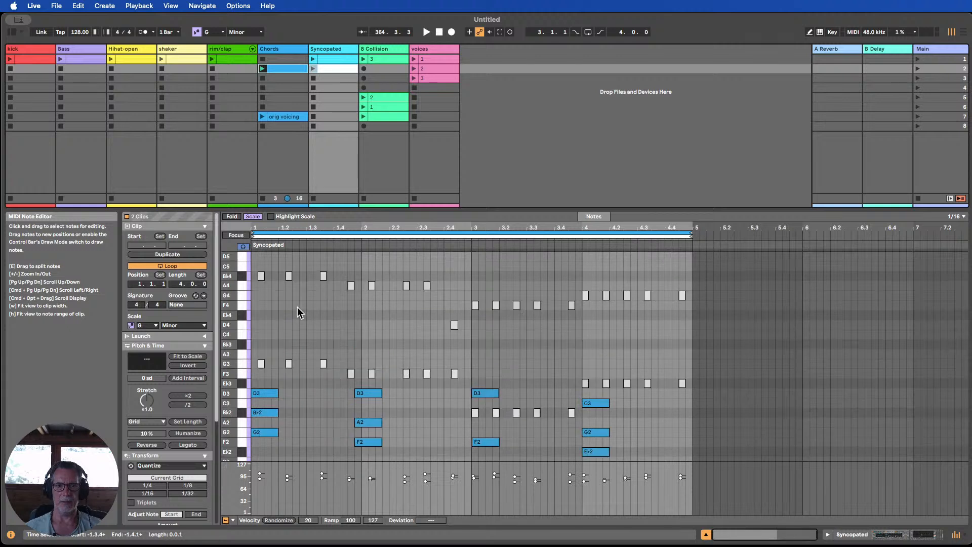
Deactivate the white Syncopated clip's notes that coincide with the chords: the first pair in bars 1 and 2's downbeat, and the first two pairs in bars 3 and 4.
drag(274, 367, 247, 263)
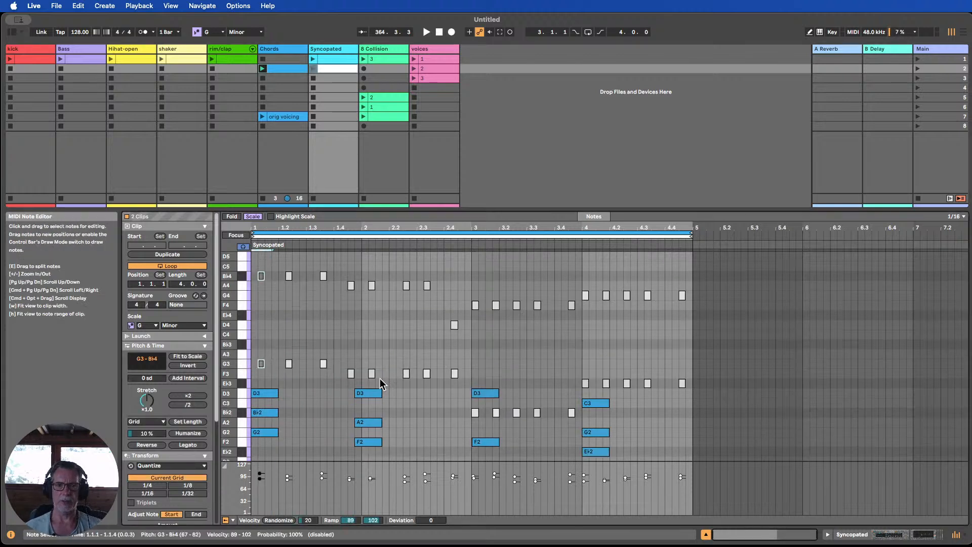
drag(382, 381, 367, 265)
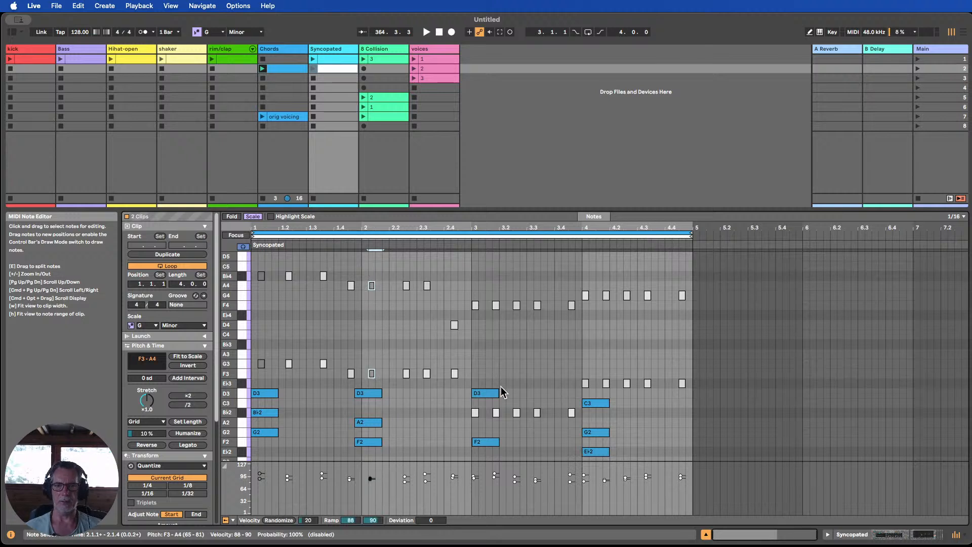
drag(497, 424, 469, 405)
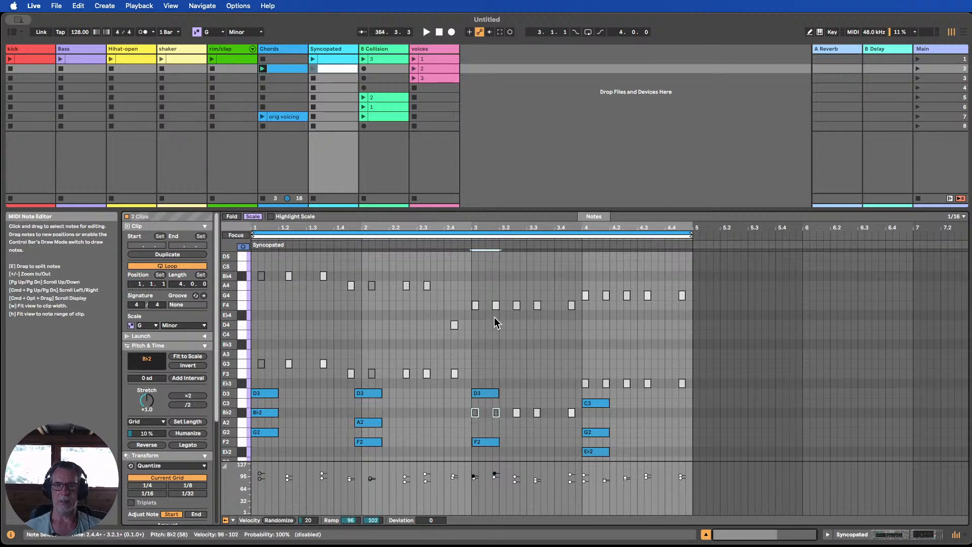
drag(495, 317, 475, 291)
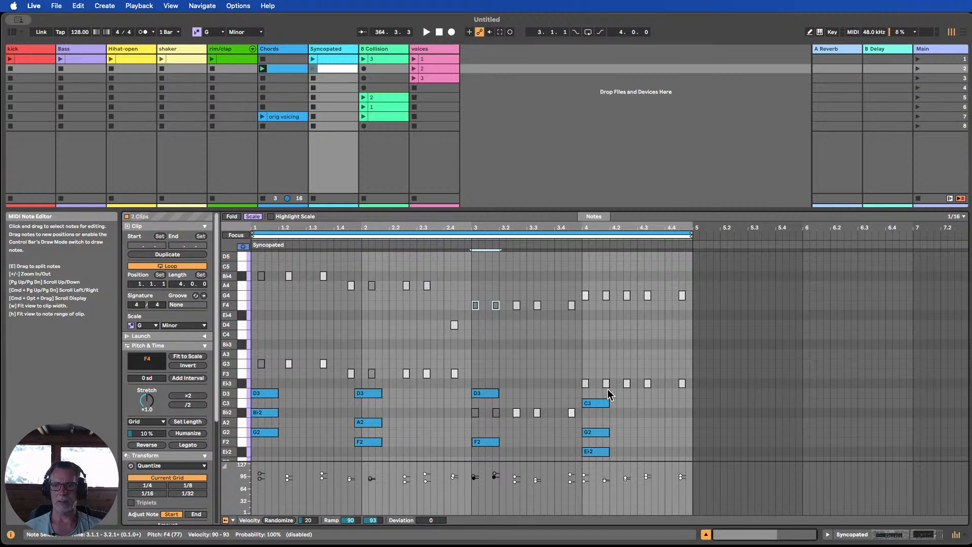
drag(608, 389, 584, 264)
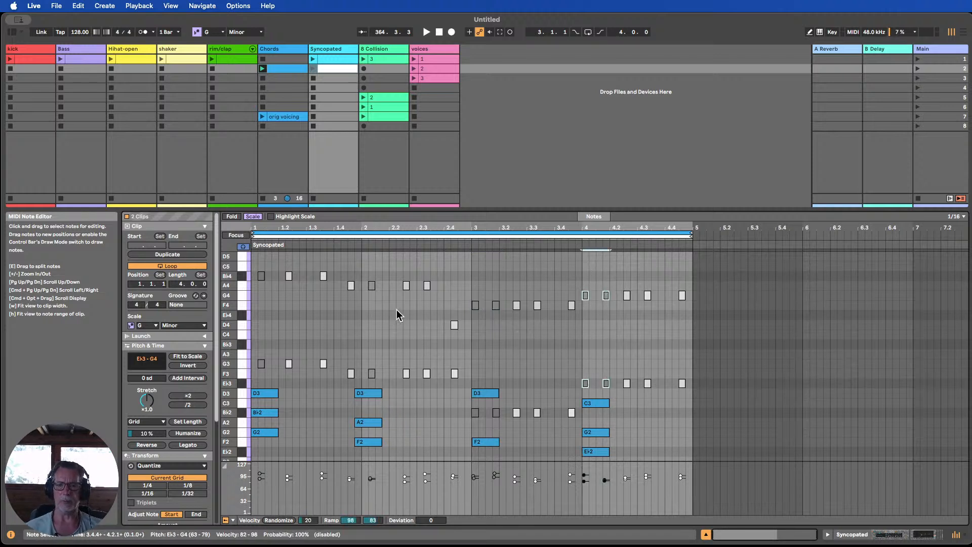
Launch the white Syncopated clip and solo its track to audition it alongside the chords.
click(313, 68)
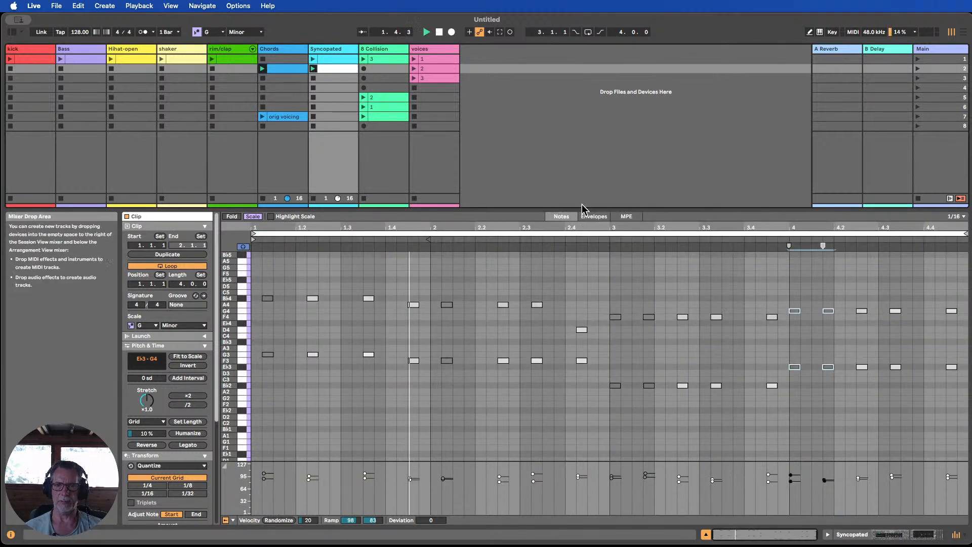
drag(642, 211, 587, 436)
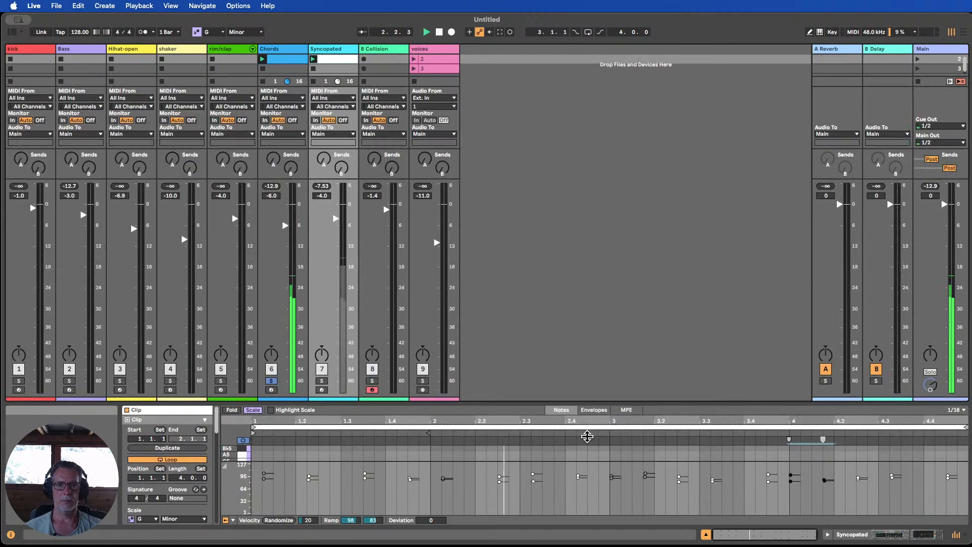
click(321, 381)
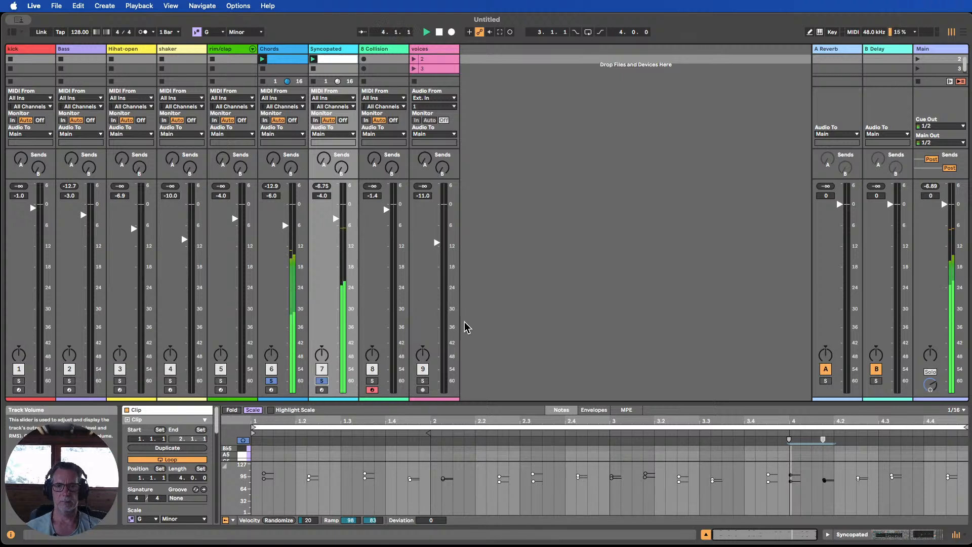
drag(547, 404, 550, 325)
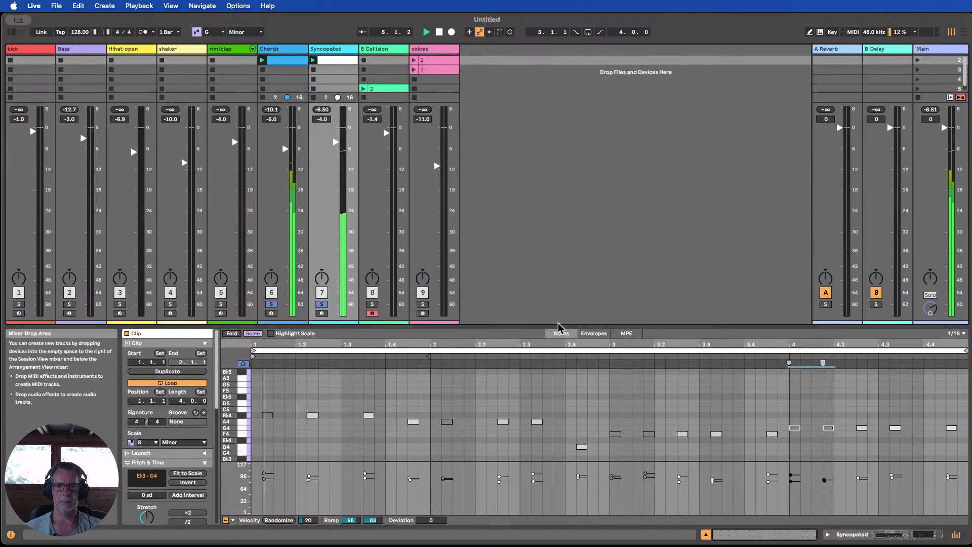
scroll(546, 302, down, 5)
scroll(546, 300, up, 6)
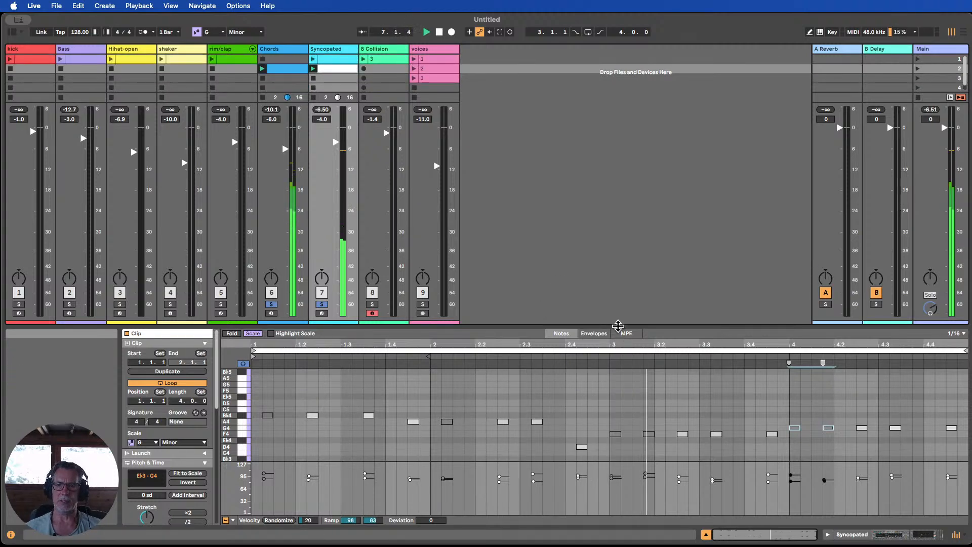
drag(614, 327, 610, 201)
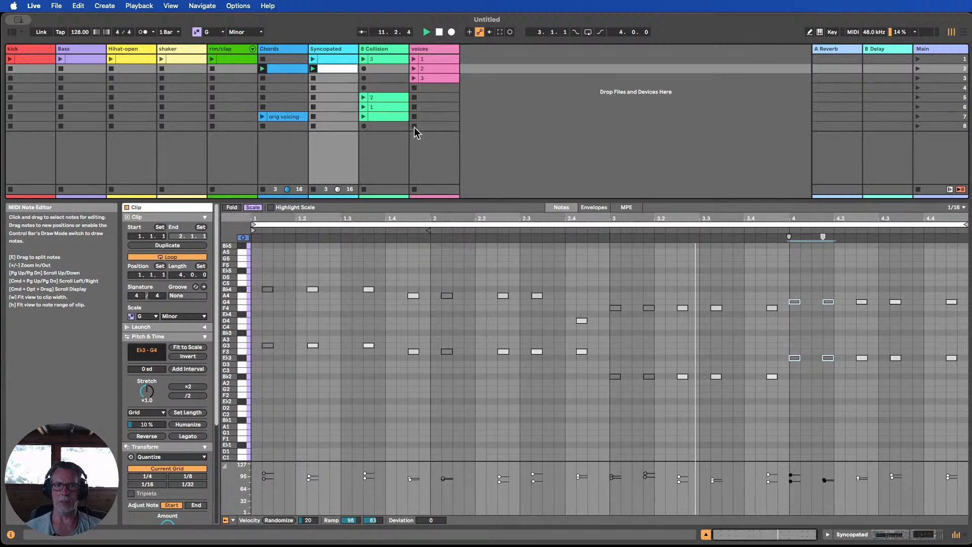
Launch the original Syncopated clip for comparison and rename the white copy as 1.
click(313, 59)
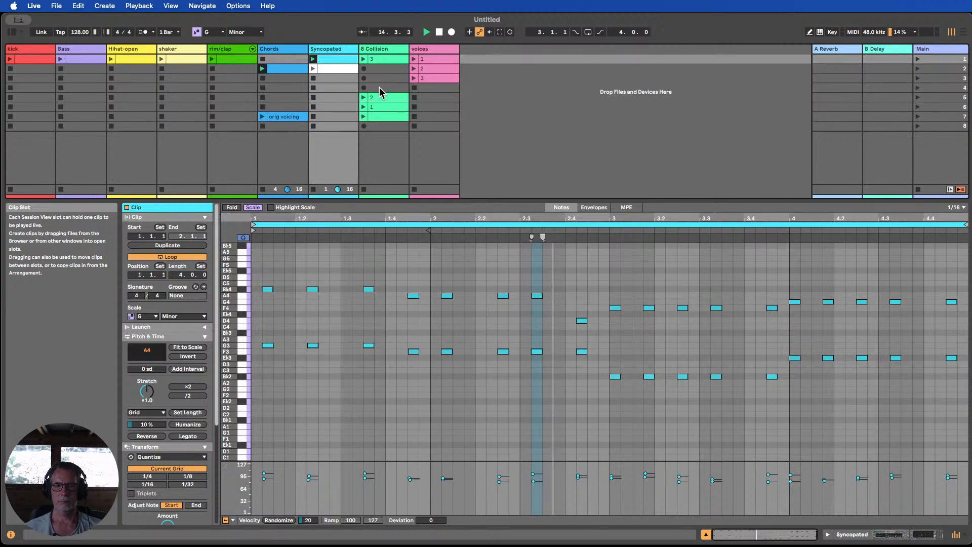
click(334, 71)
key(Return)
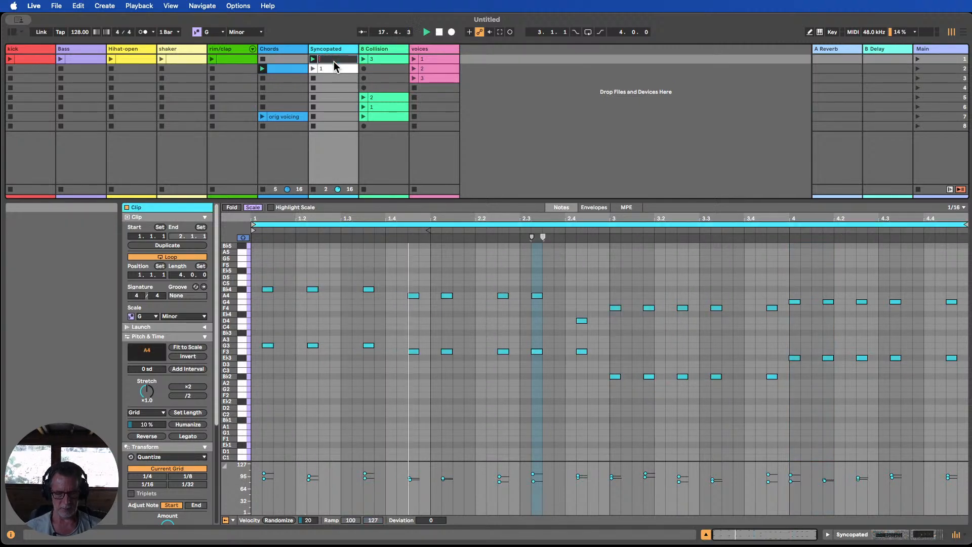
Rename the original Syncopated clip as 2, launch the white clip 1 for comparison, and stop the Syncopated track.
click(333, 75)
click(334, 70)
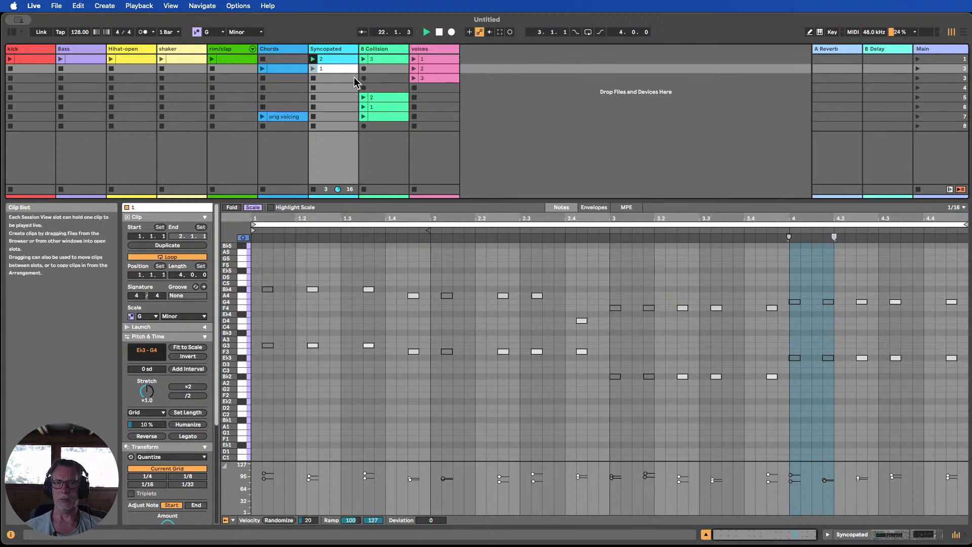
click(315, 68)
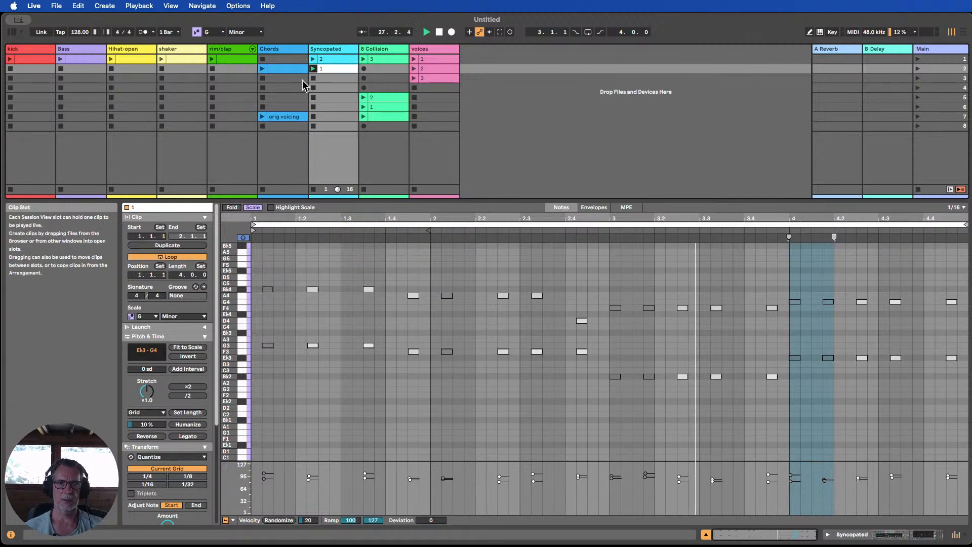
click(314, 79)
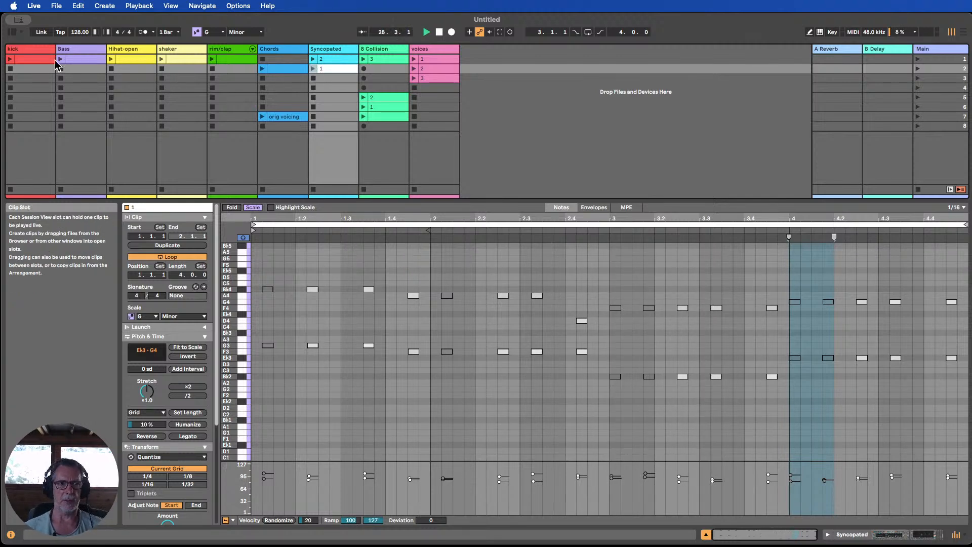
Review the devices on the kick, Hihat-open and shaker tracks, including the shaker's sample and its clip's note pattern.
double_click(26, 49)
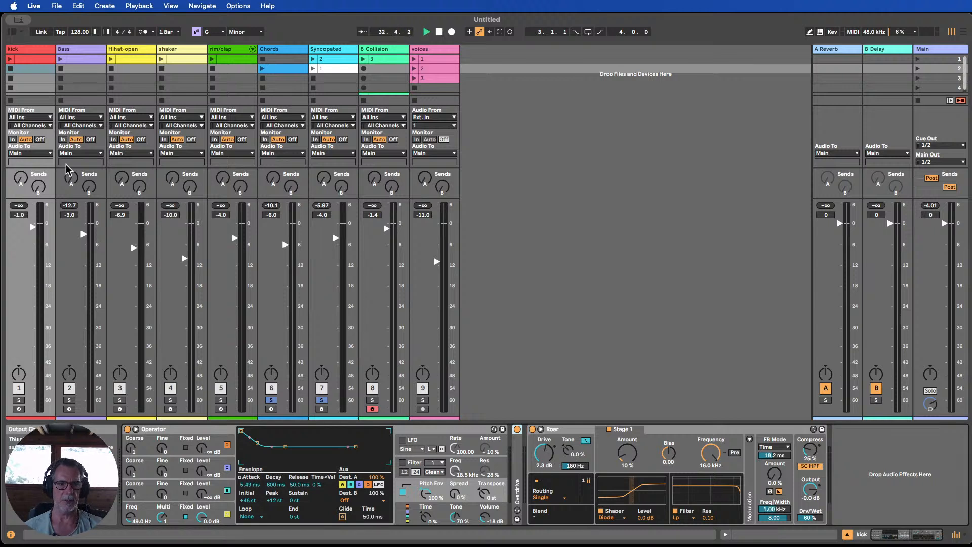
click(126, 49)
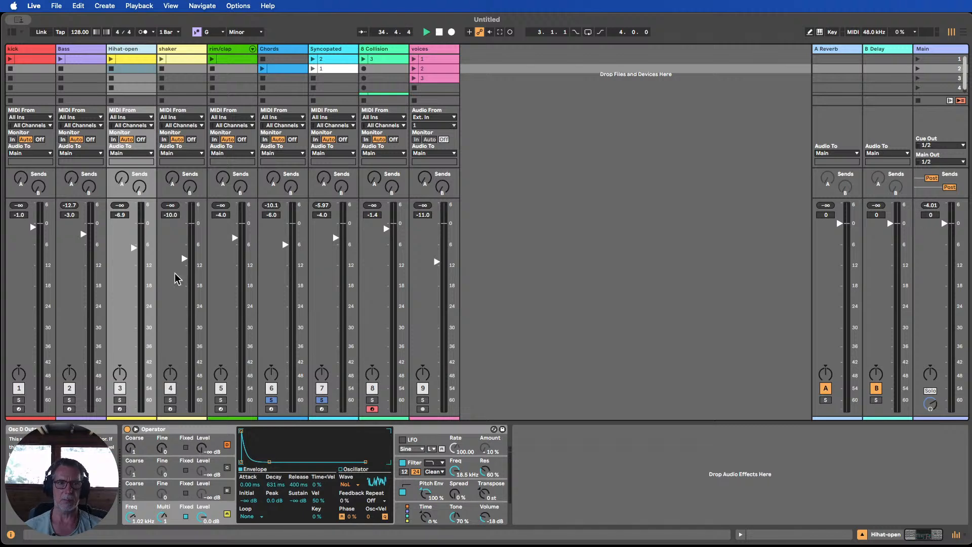
click(174, 51)
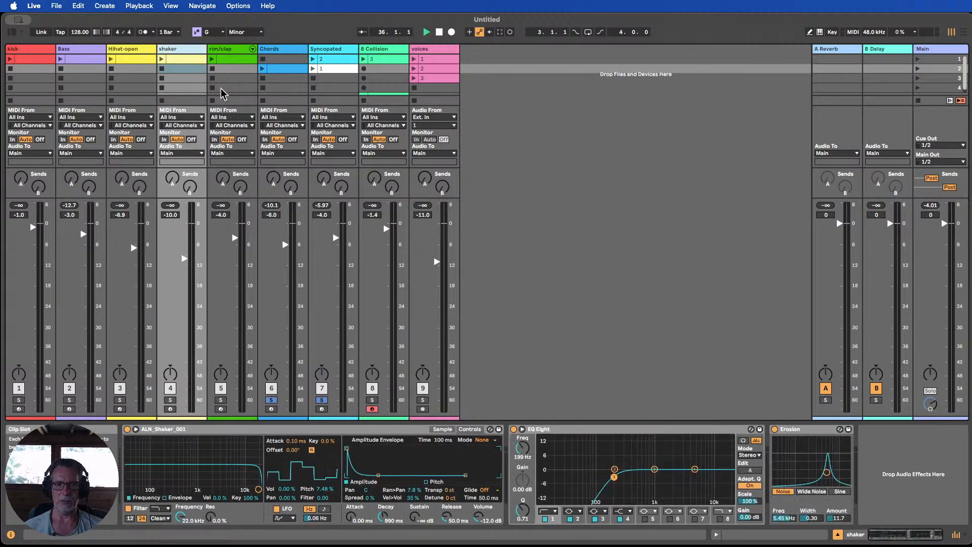
click(442, 429)
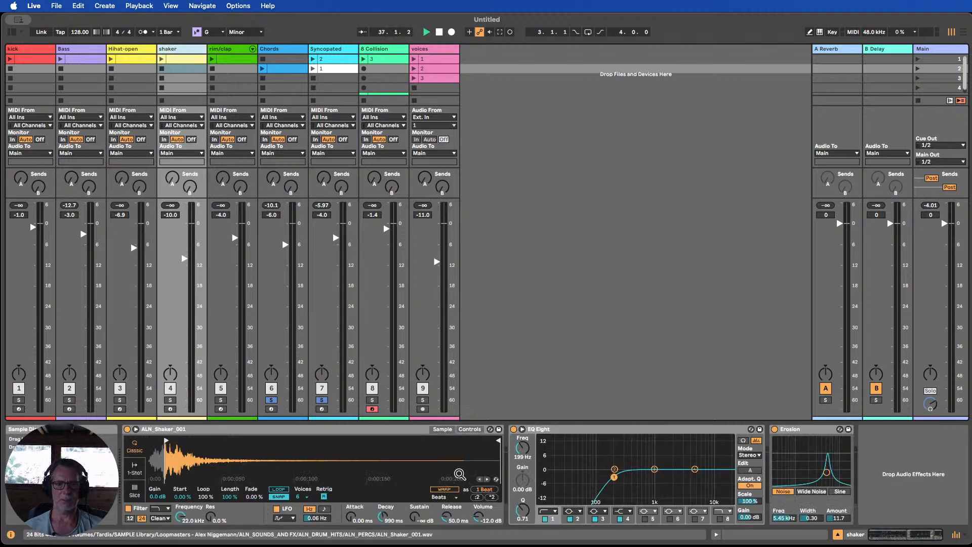
click(193, 61)
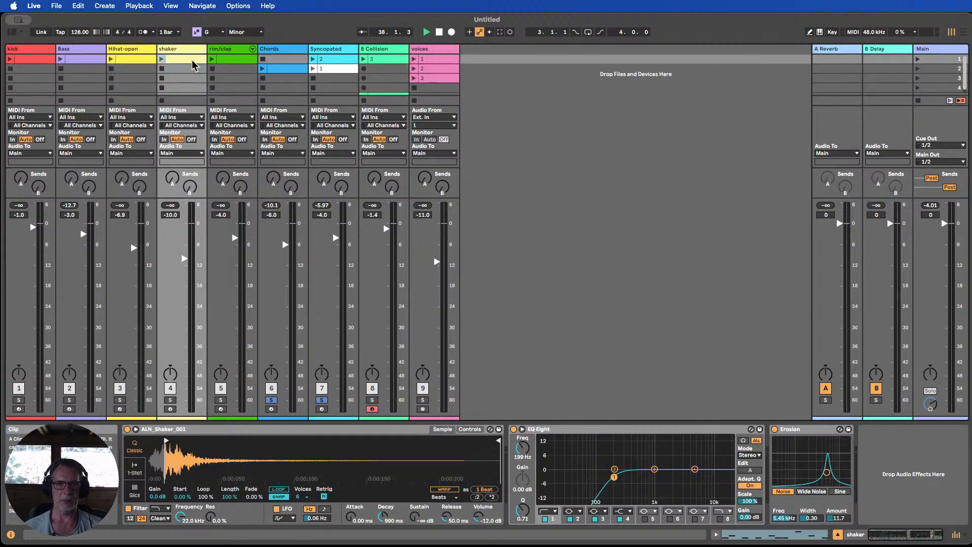
double_click(178, 62)
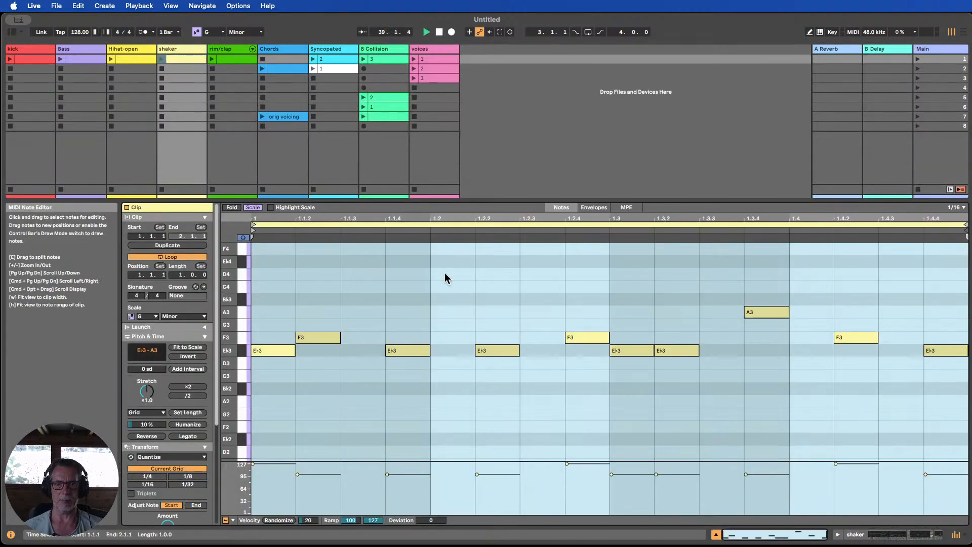
Examine the rim/clap clip's notes and its instrument rack, and close the detail view with playback stopped.
click(234, 60)
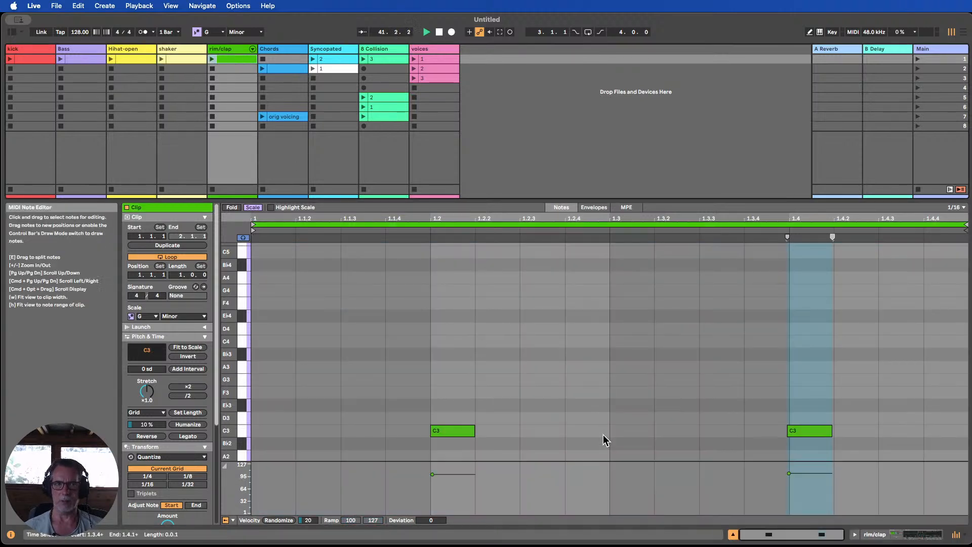
click(874, 535)
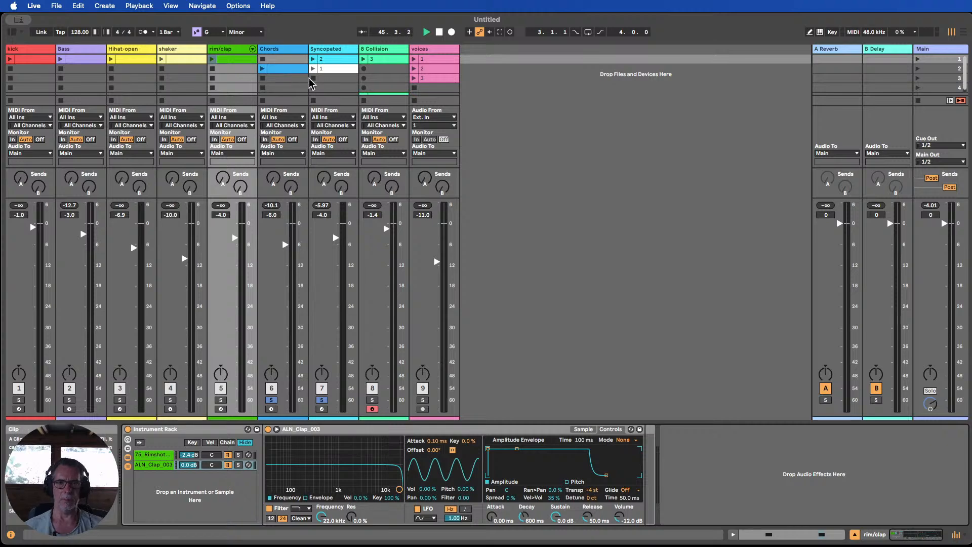
click(856, 534)
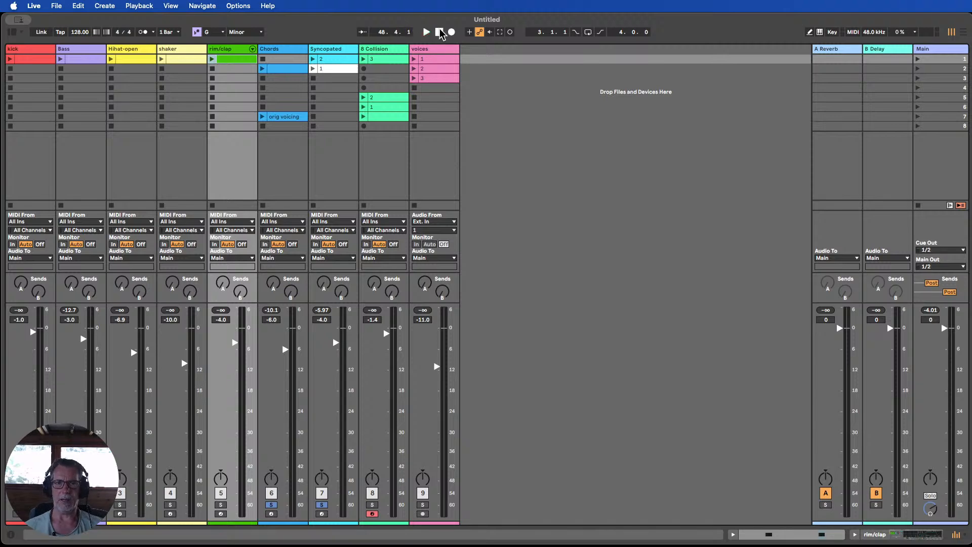
Open the voices track's clip 3, audition it soloed with the mixer enlarged, and stop playback.
double_click(439, 79)
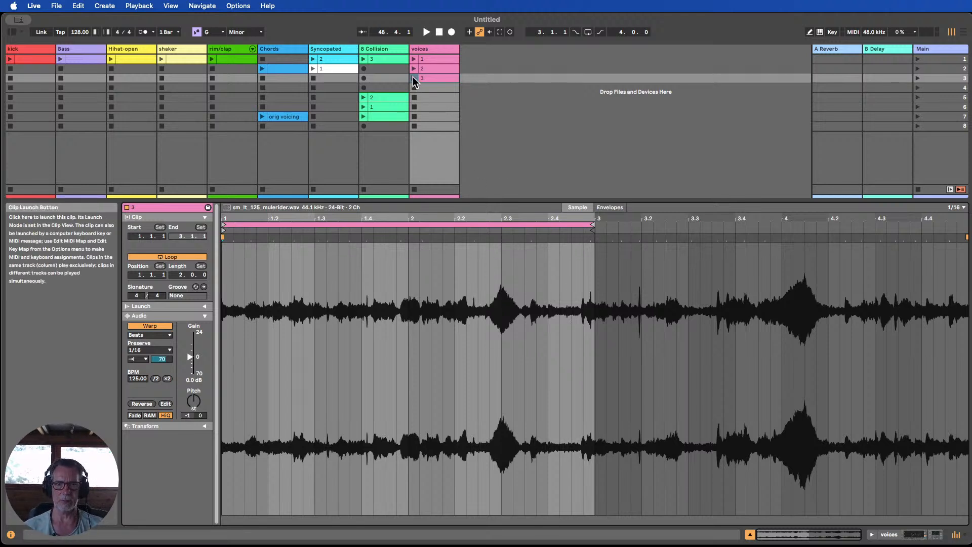
key(Return)
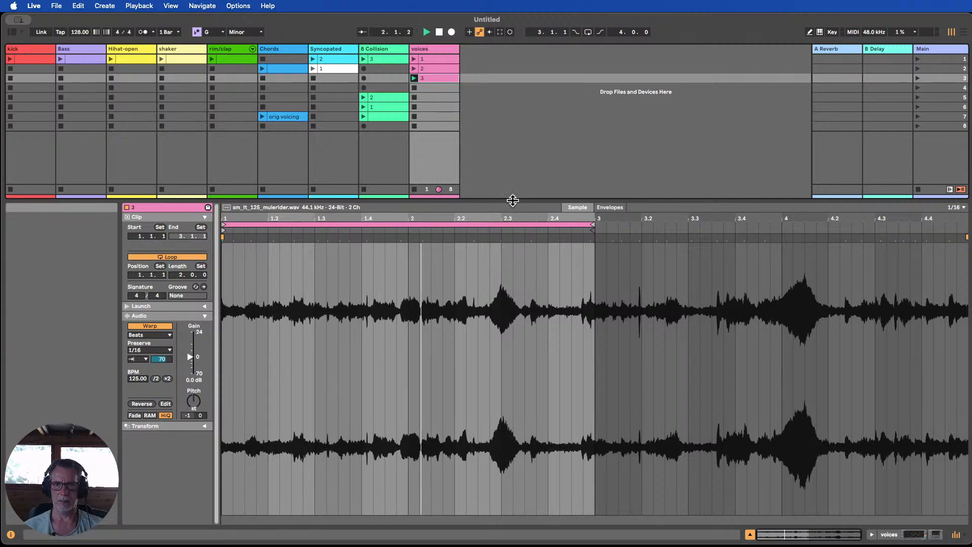
drag(513, 202, 511, 413)
click(423, 381)
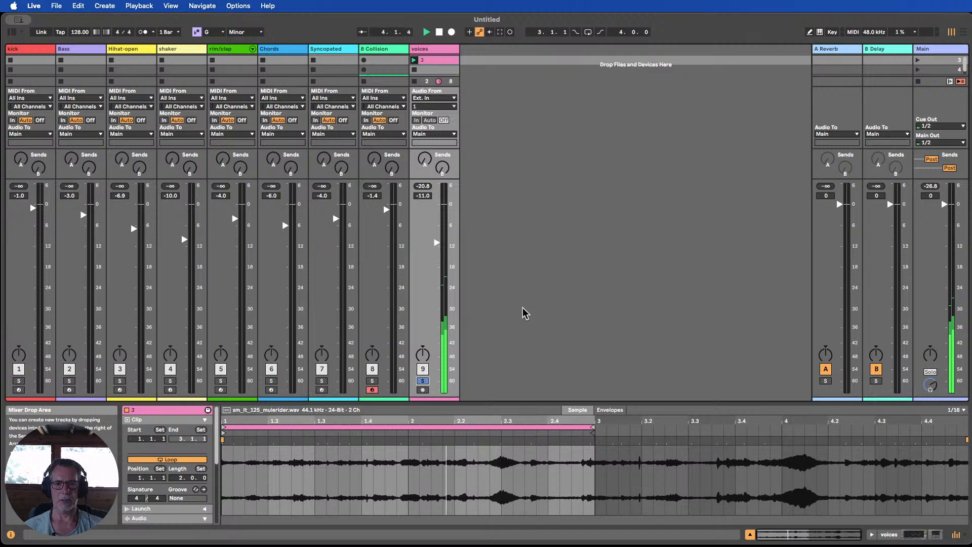
click(439, 32)
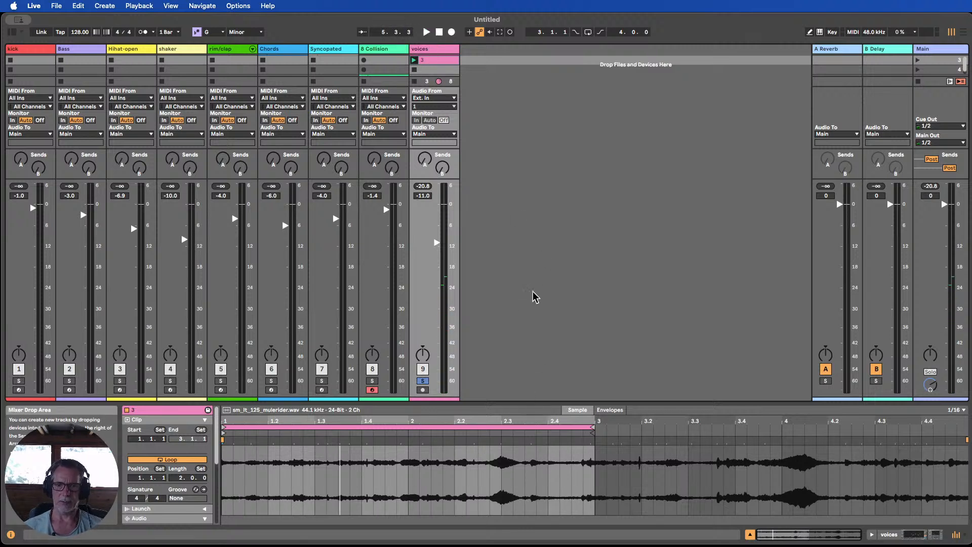
Examine the notes of 8-Collision's clip 3 and of the full-length unnamed clip in its seventh slot, and close the clip view.
scroll(403, 280, up, 2)
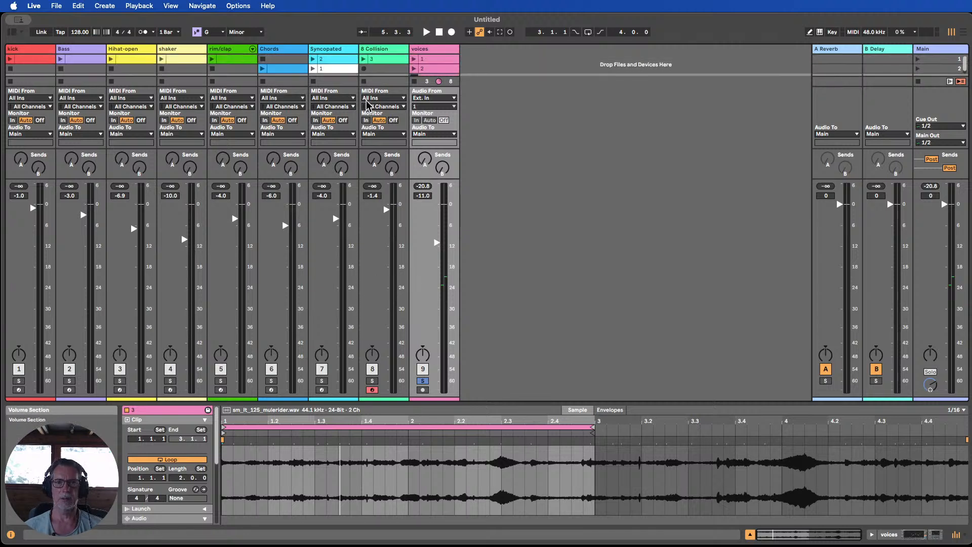
scroll(390, 69, down, 1)
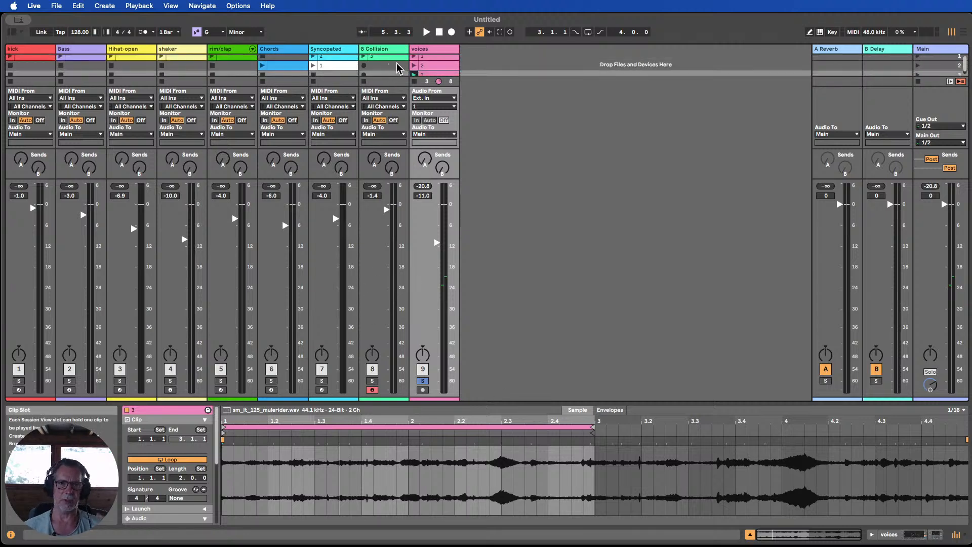
scroll(397, 69, down, 2)
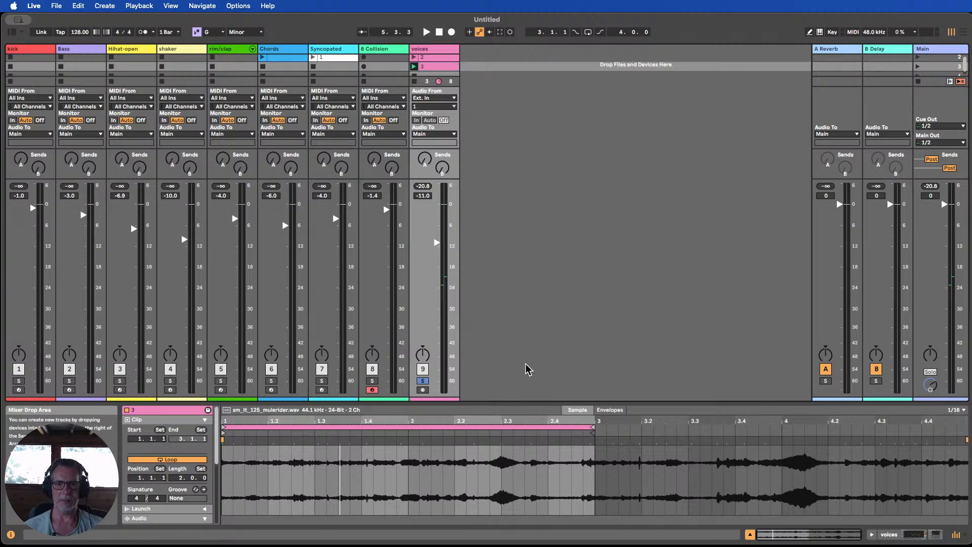
drag(408, 179, 411, 321)
click(381, 60)
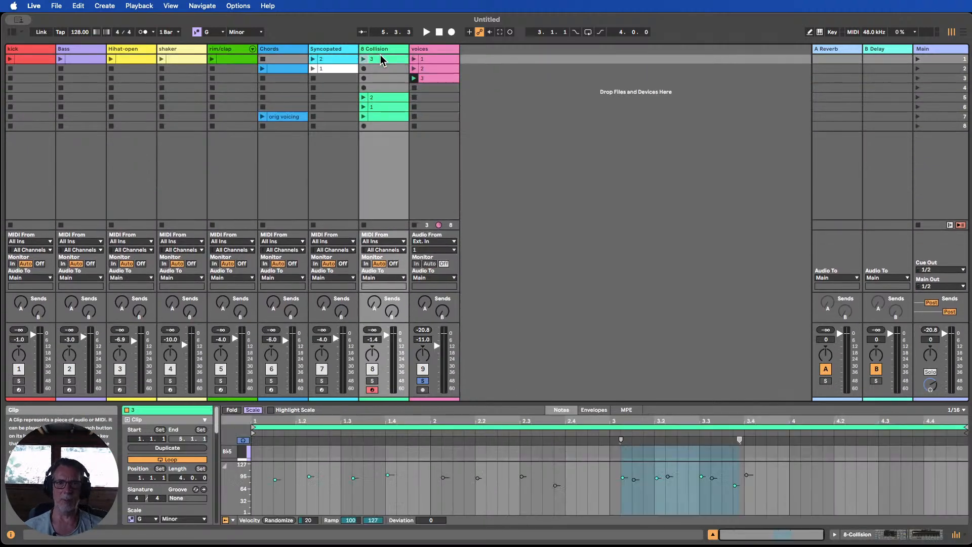
click(390, 115)
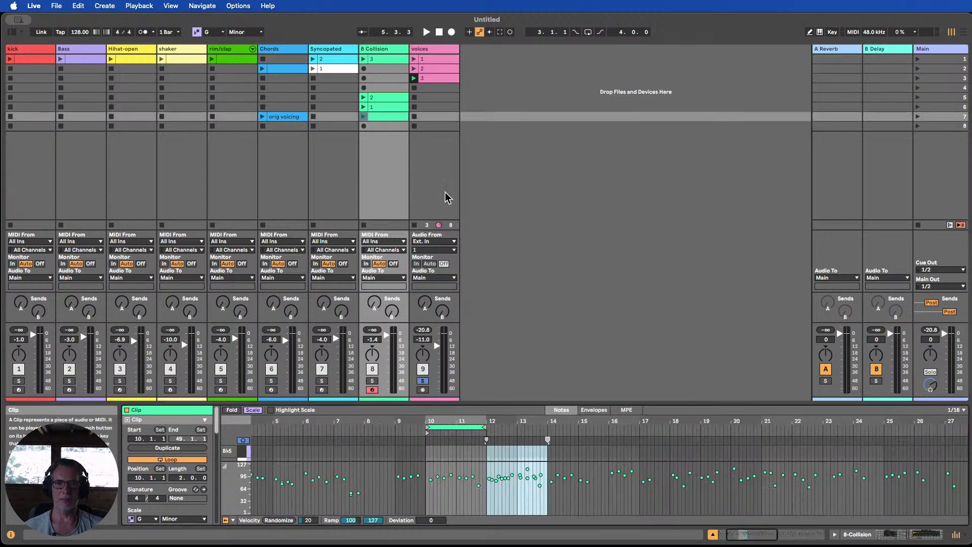
drag(512, 403, 512, 156)
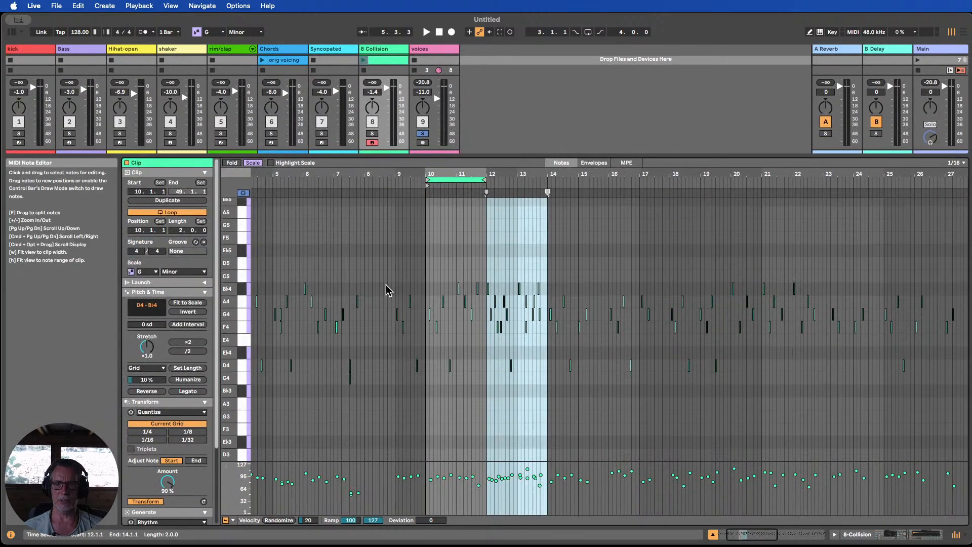
double_click(401, 174)
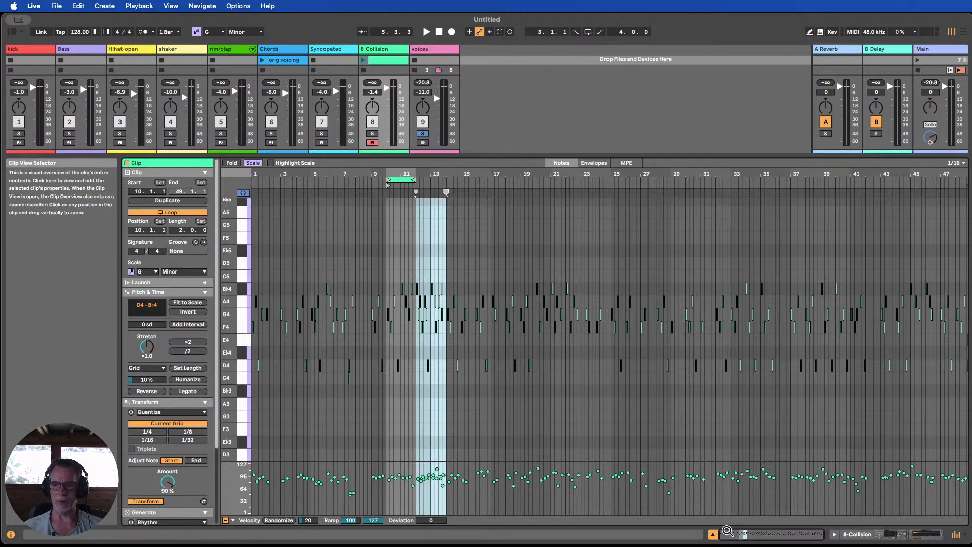
click(712, 536)
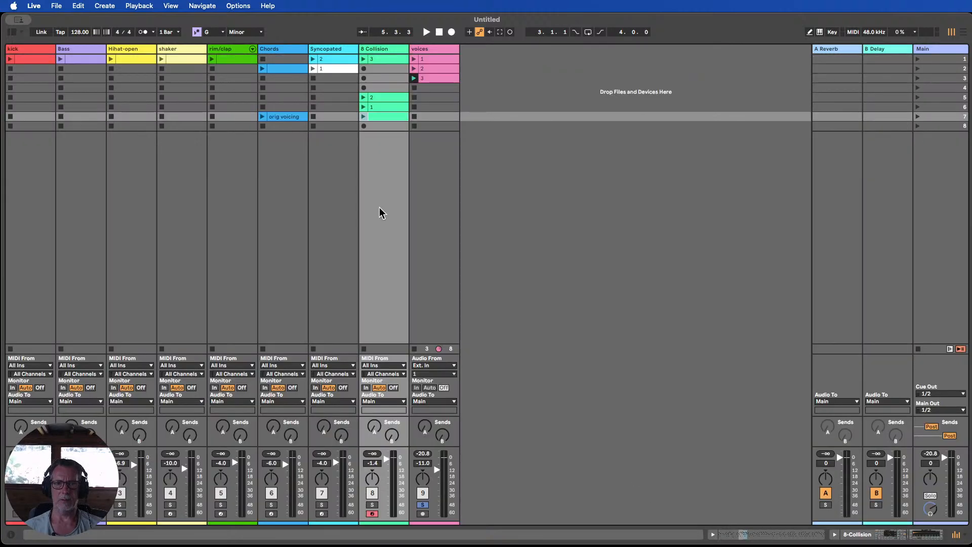
Launch 8-Collision clip 3, the white Syncopated clip 1 and the blue Chords clip in slot two, with only those three tracks soloed.
click(365, 59)
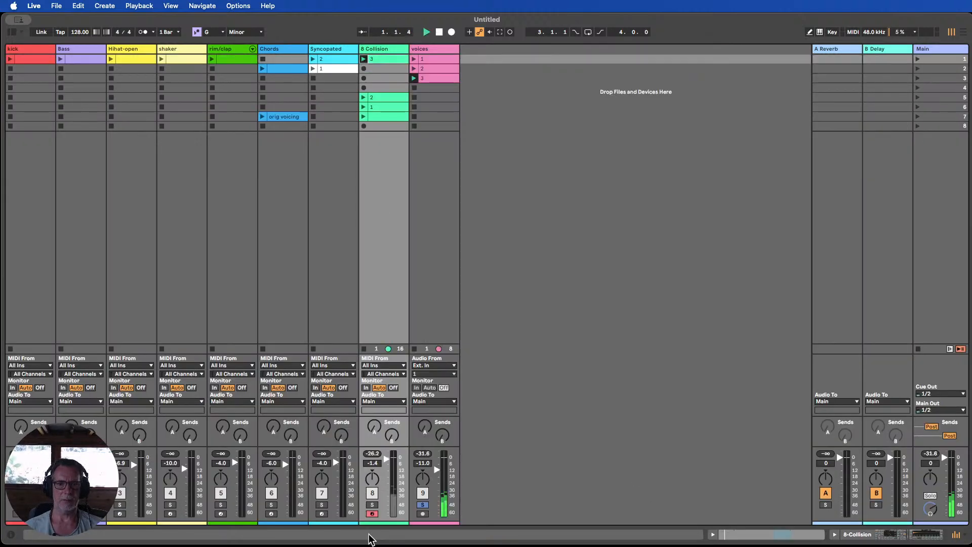
click(375, 504)
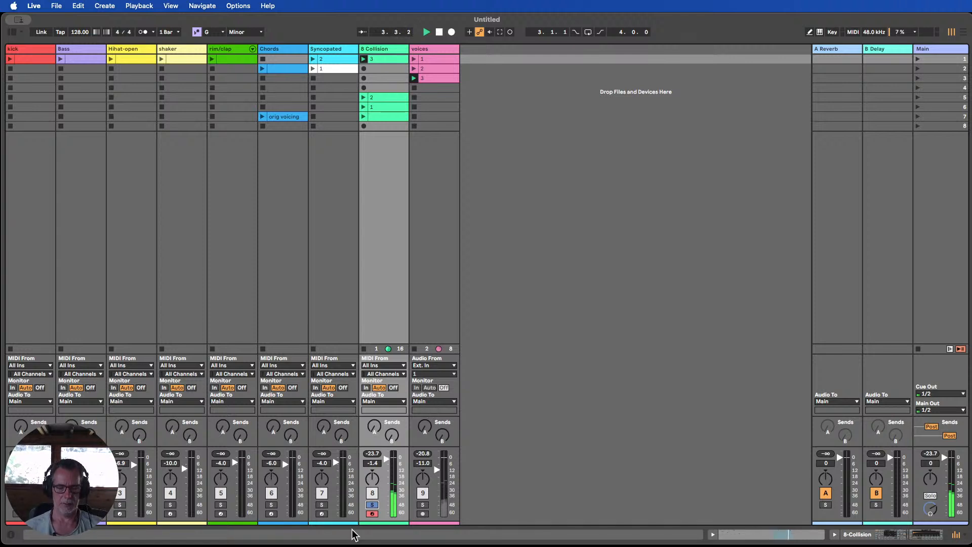
click(320, 505)
click(271, 505)
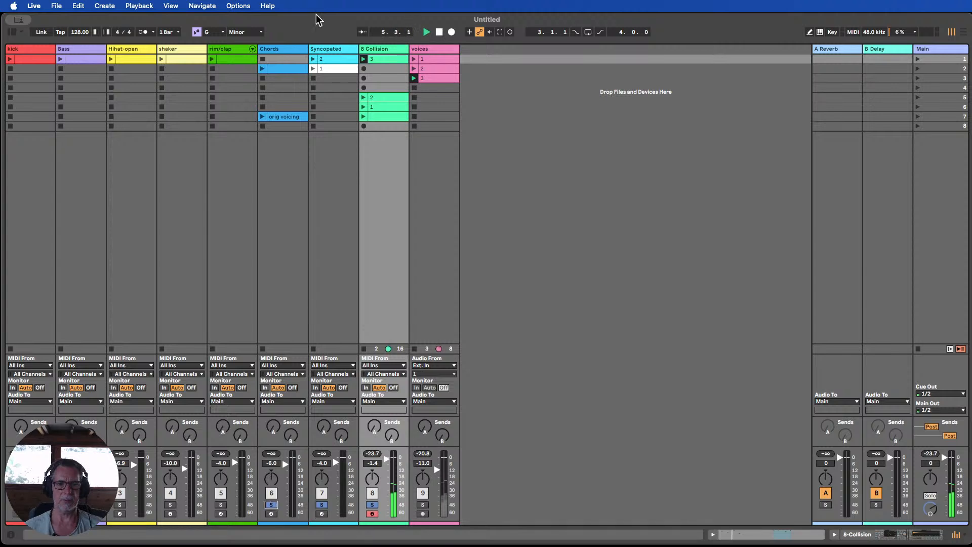
click(312, 67)
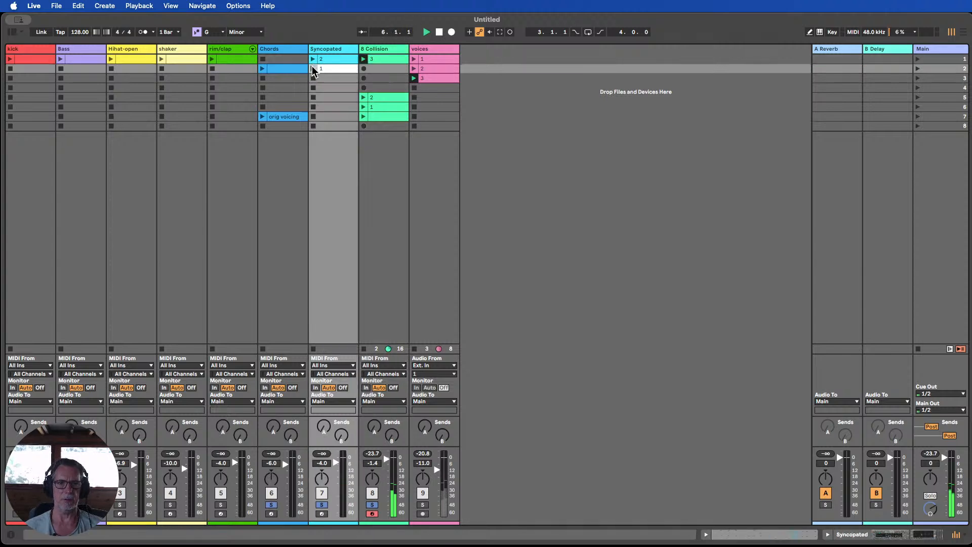
click(262, 69)
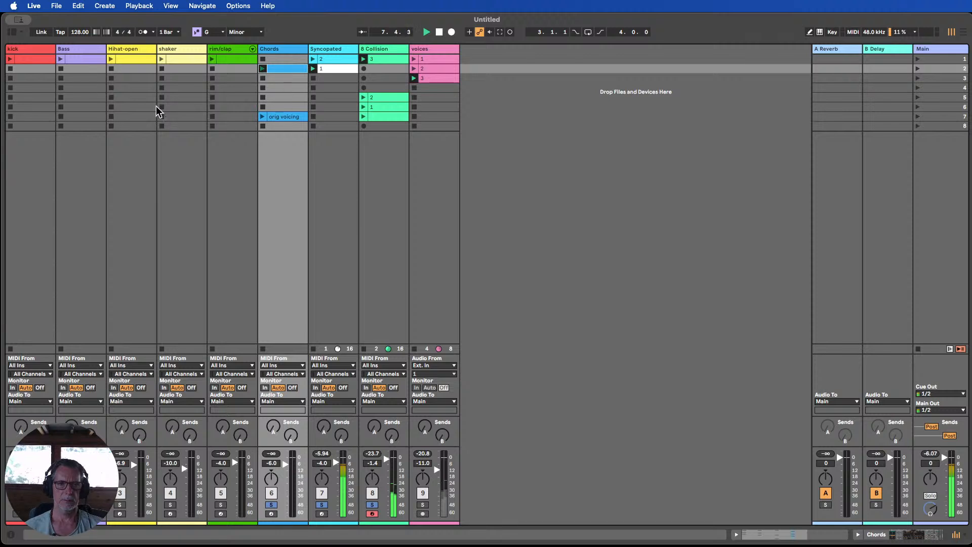
Launch the Bass, rim/clap, shaker, Hihat-open and kick clips one by one with all solos off, and enlarge the mixer's level meters.
click(61, 59)
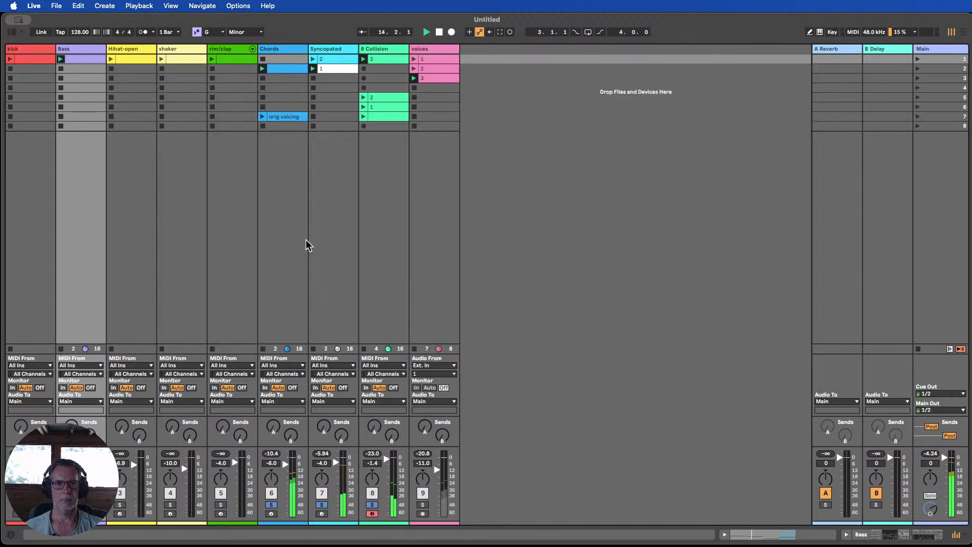
click(212, 59)
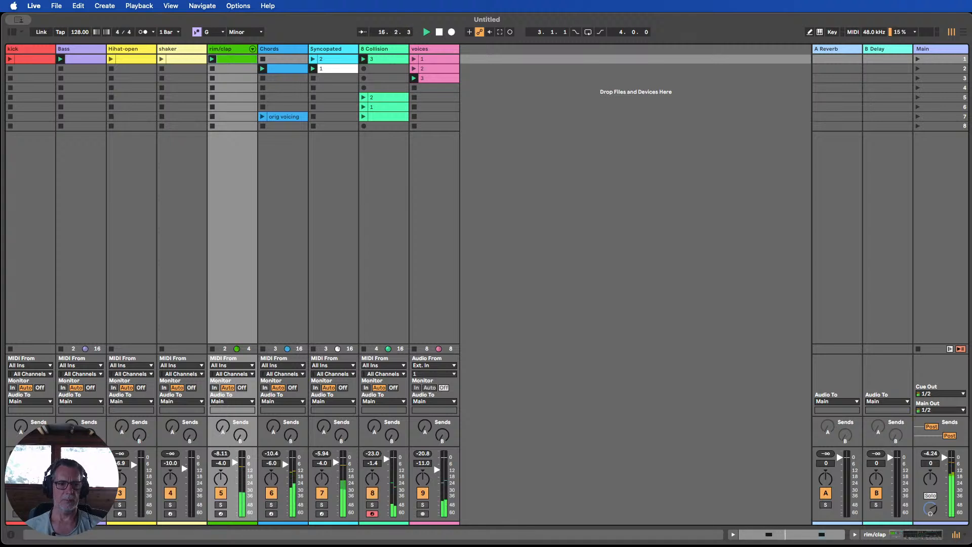
click(156, 58)
click(161, 59)
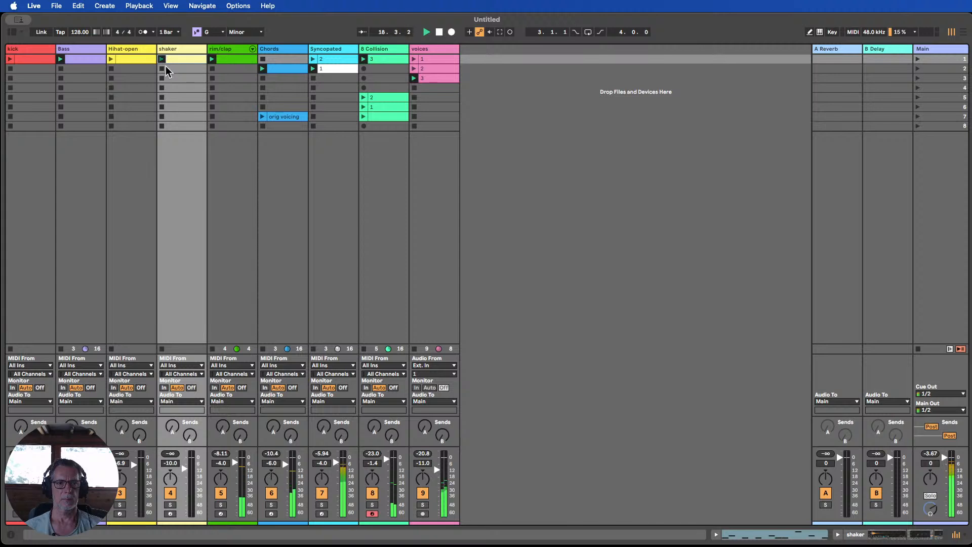
click(111, 59)
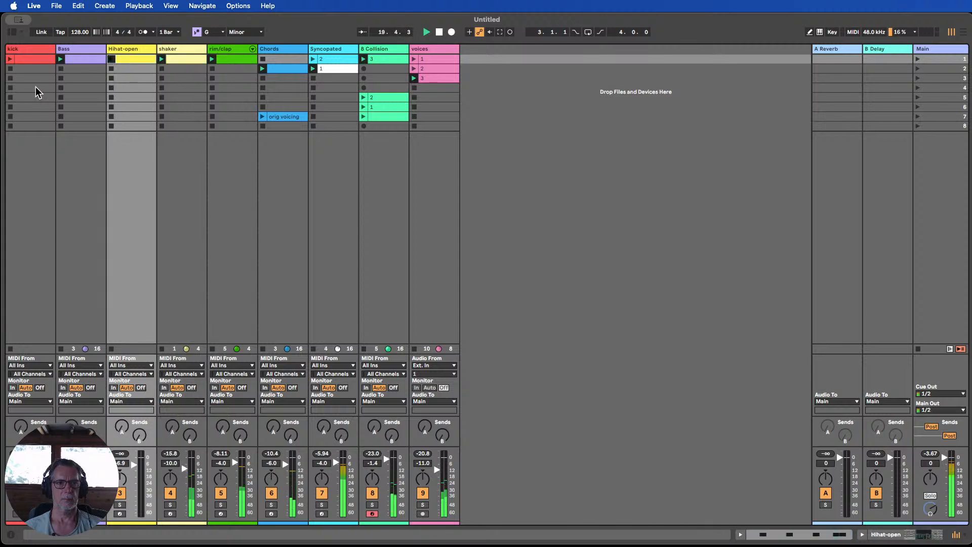
click(11, 59)
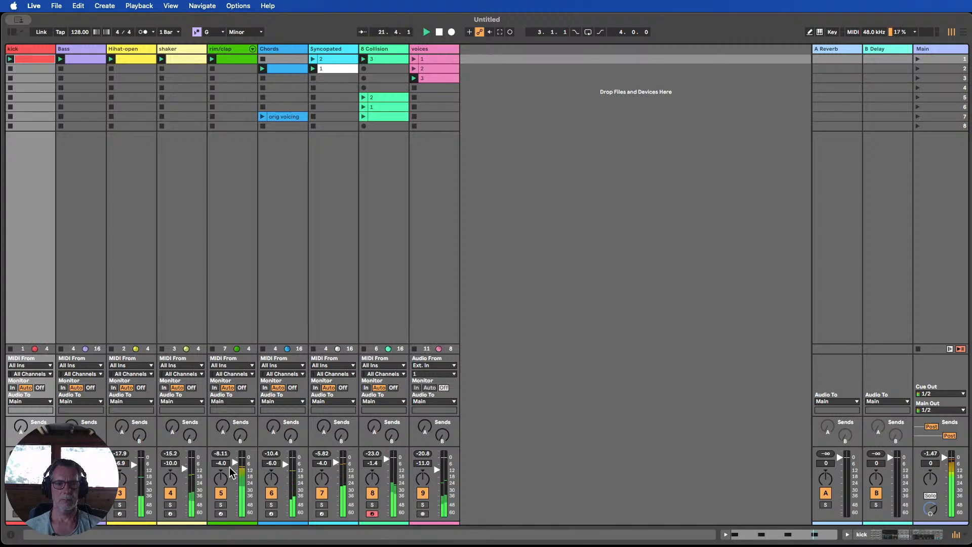
drag(233, 447, 242, 380)
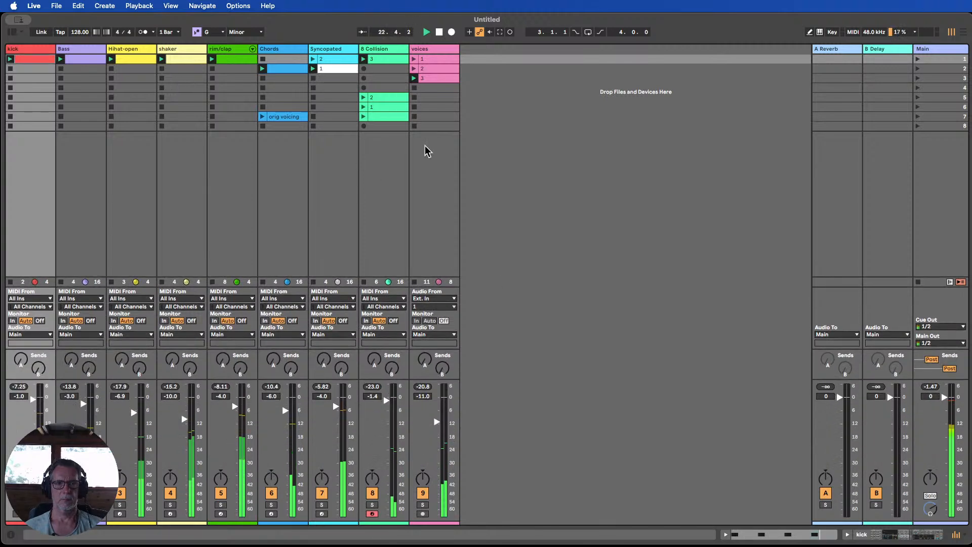
Launch voices clip 2 followed by voices clip 1, and move the blue Chords clip up into the first slot.
click(422, 70)
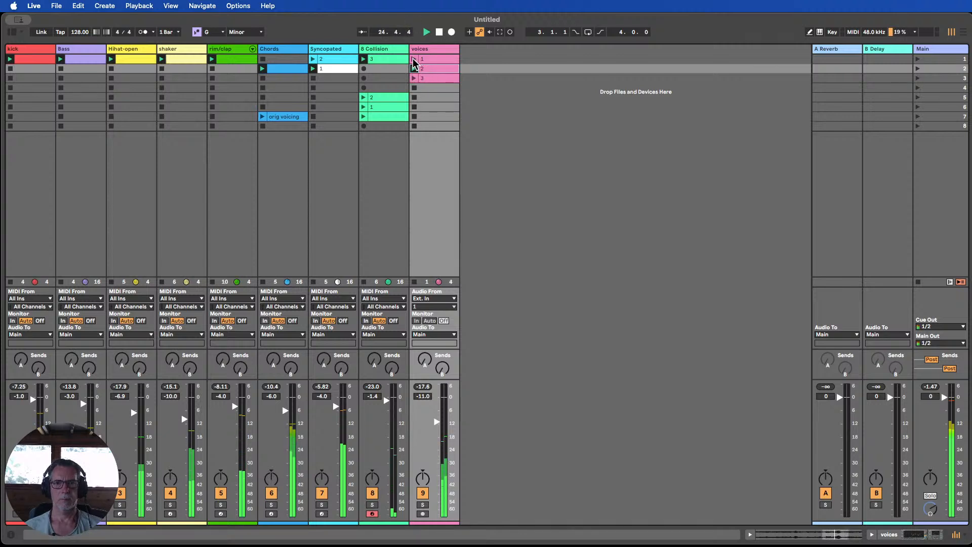
click(414, 59)
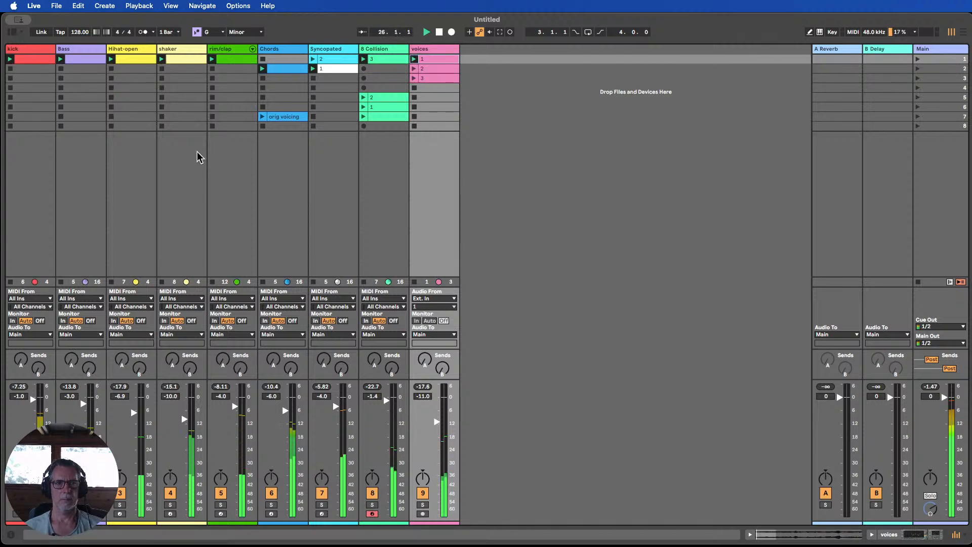
drag(278, 74, 278, 60)
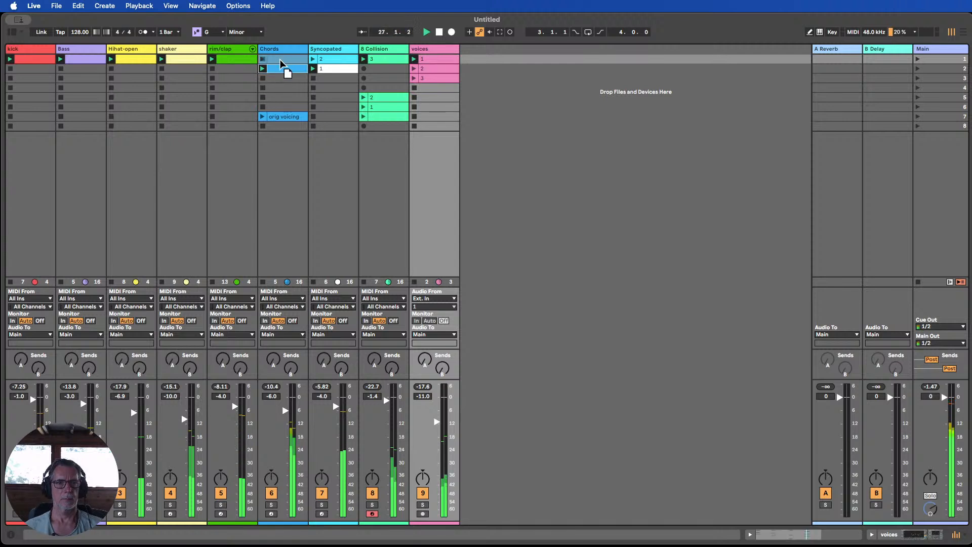
Stop the Bass track's clip and launch Syncopated clip 2.
click(61, 68)
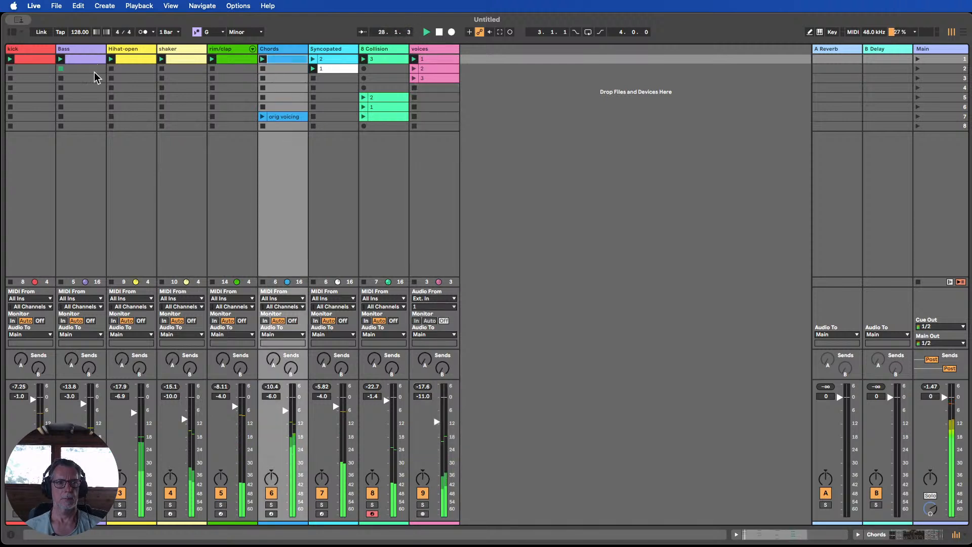
click(313, 59)
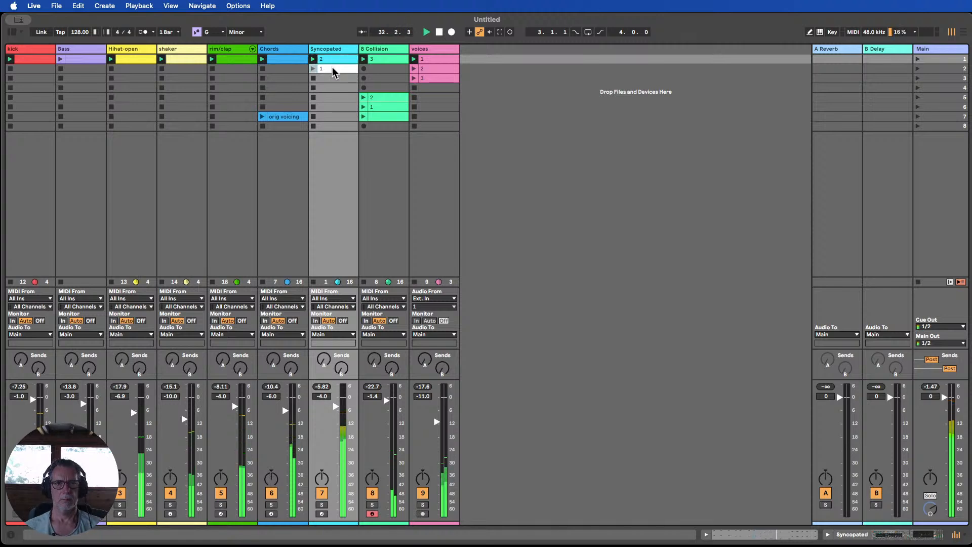
Copy the white Syncopated clip 1 into the Bass track's second slot and open the copy's notes.
click(332, 71)
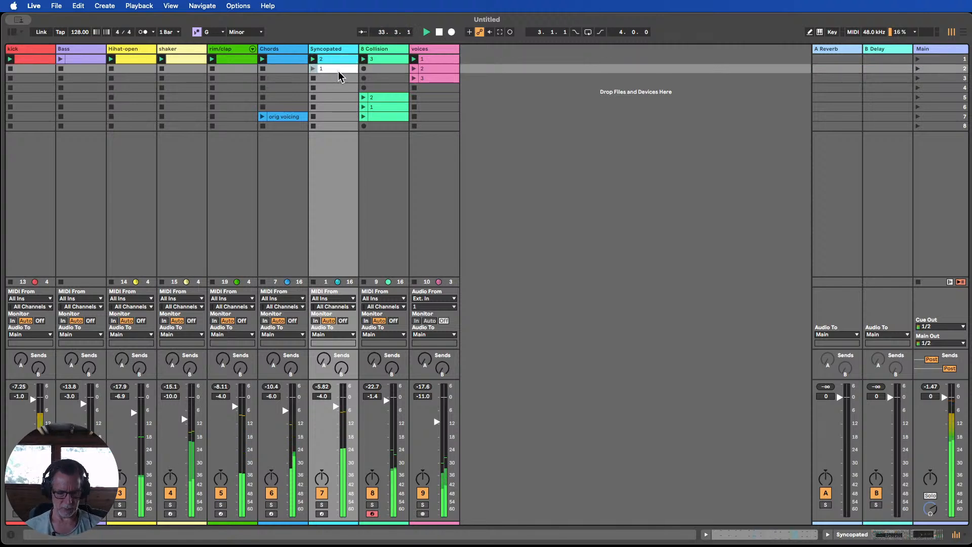
drag(340, 72, 79, 69)
double_click(80, 69)
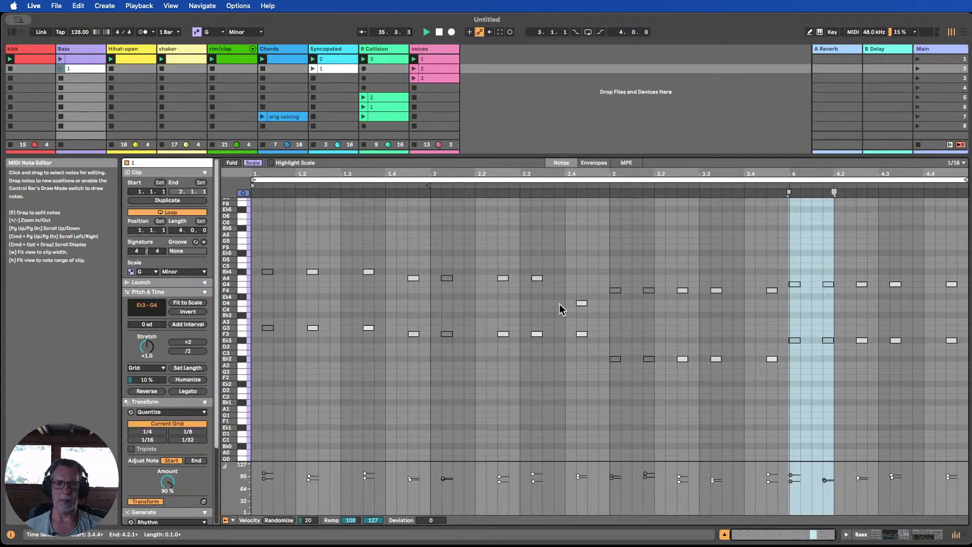
Deactivate the upper notes of Bass clip 1, lower its bottom notes by one octave, and launch the clip.
drag(257, 244, 967, 313)
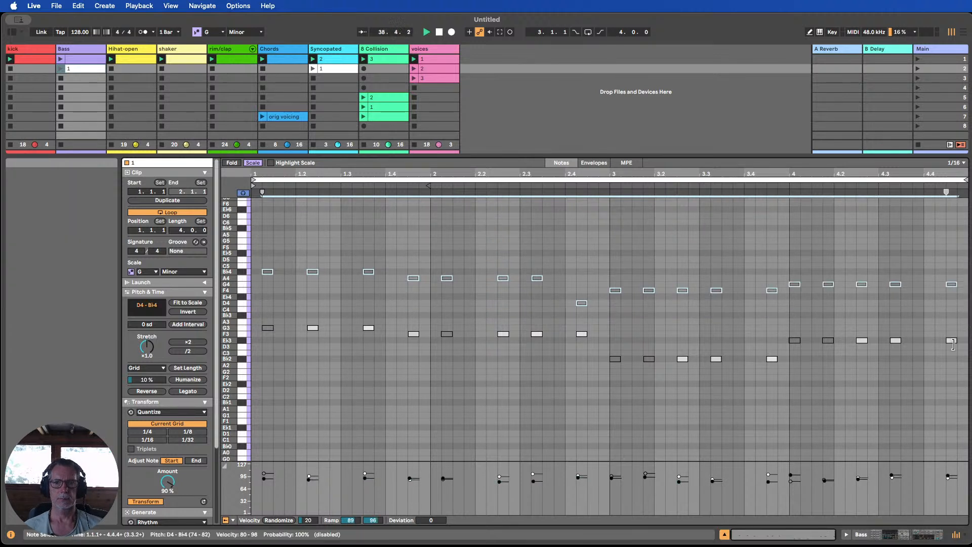
drag(957, 377, 261, 324)
key(shift+Down)
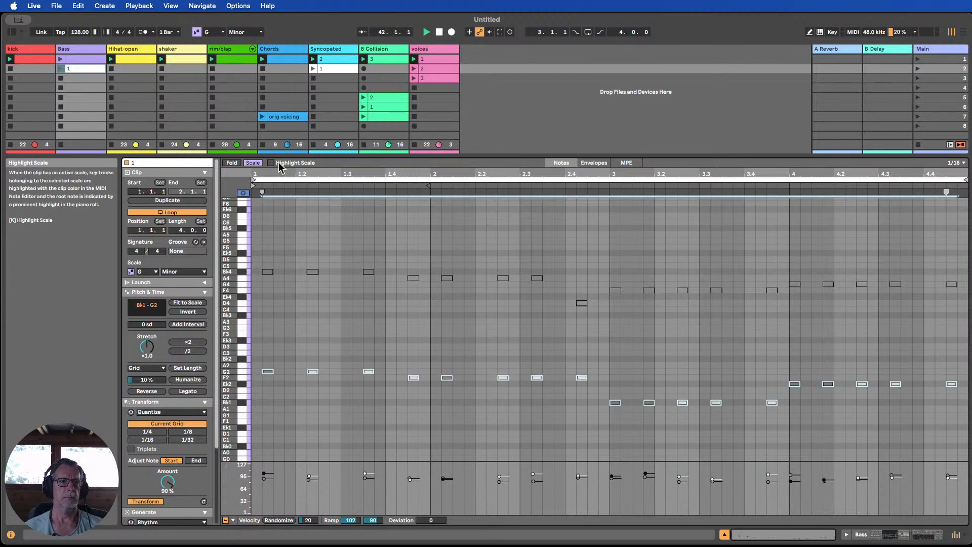
click(60, 69)
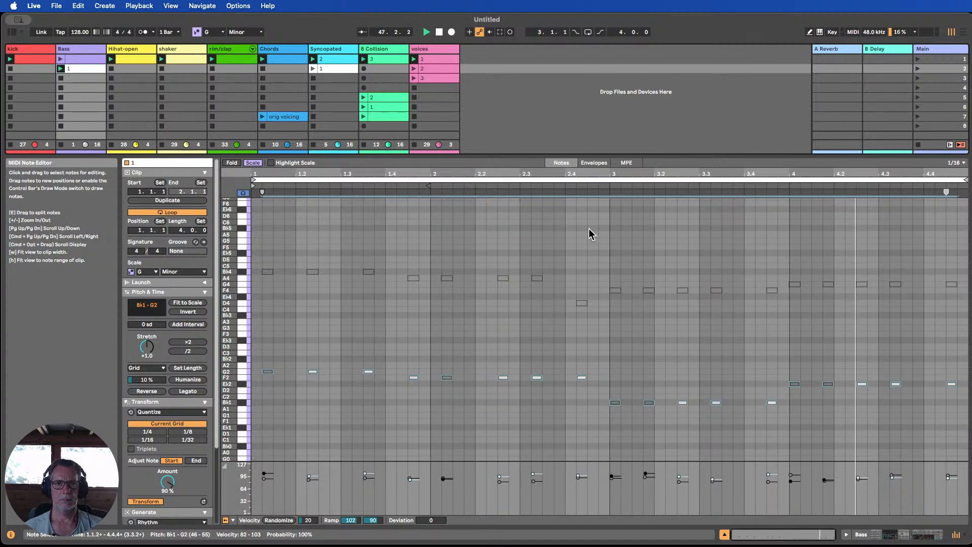
Copy Syncopated clip 2 into the Bass track's third slot and deactivate the copy's upper row of notes.
click(338, 61)
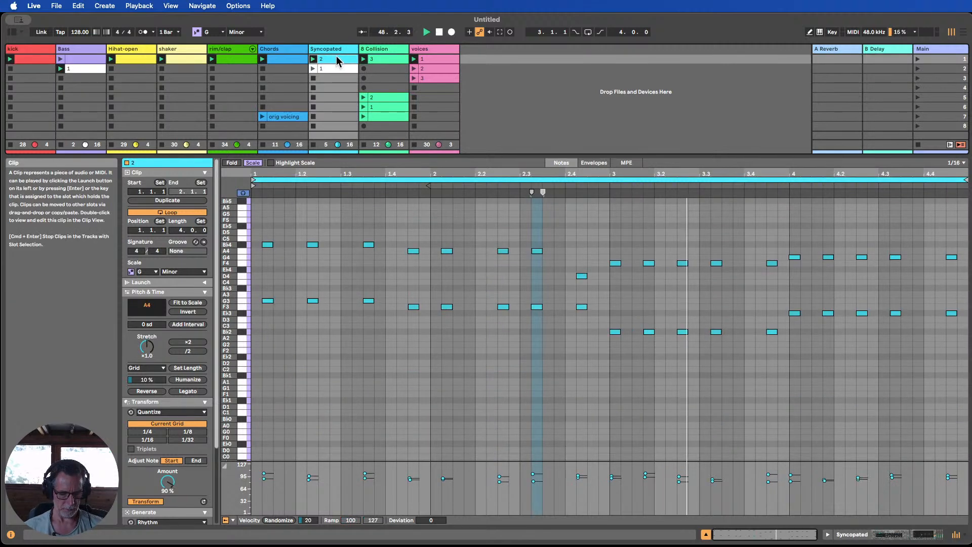
drag(338, 60, 81, 78)
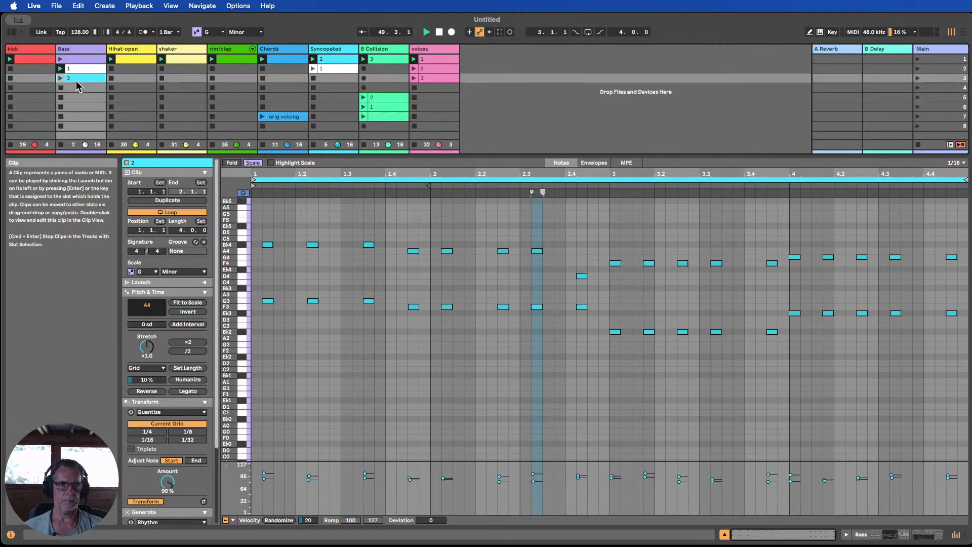
click(943, 281)
drag(909, 290, 252, 228)
key(0)
key(0)
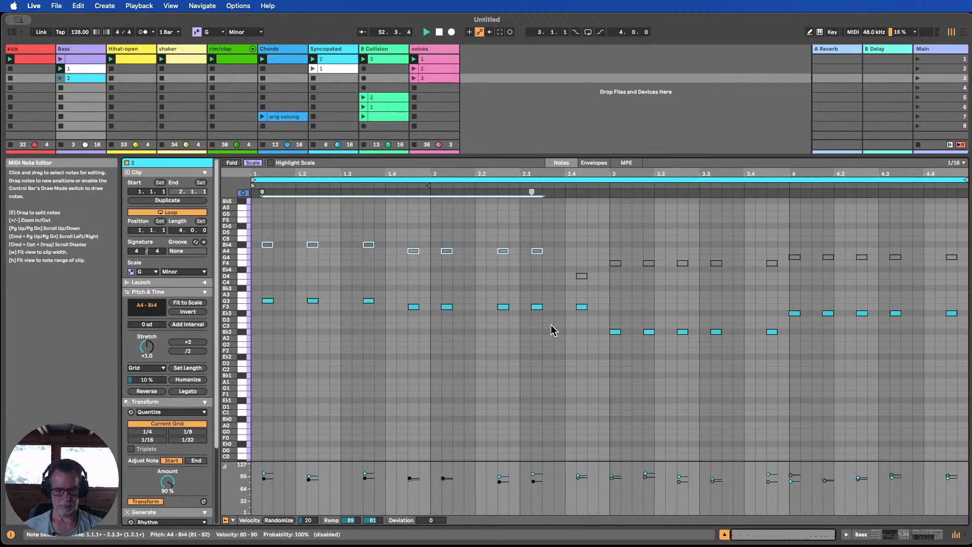
Transpose all notes of Bass clip 2 down two octaves and launch the clip.
key(super+a)
key(shift+Down)
key(shift+Down)
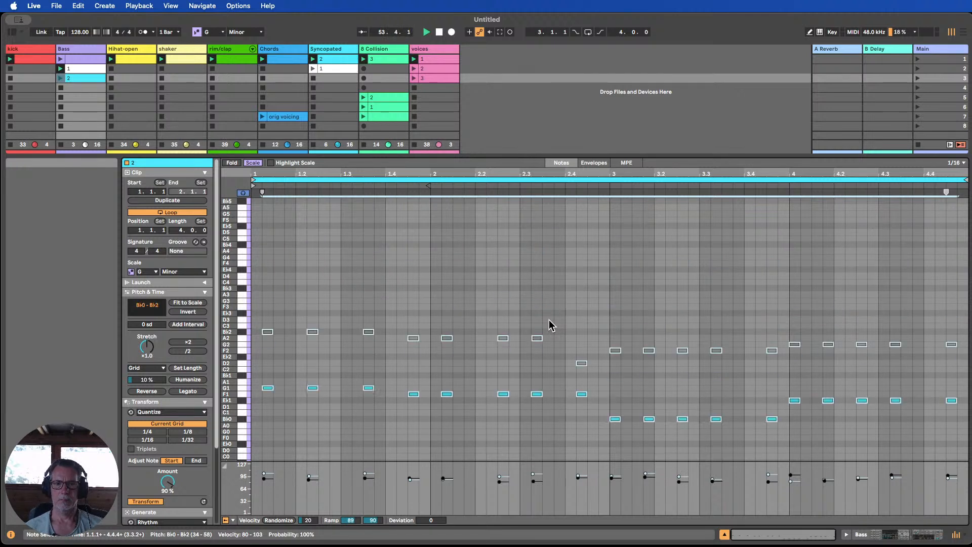
click(60, 78)
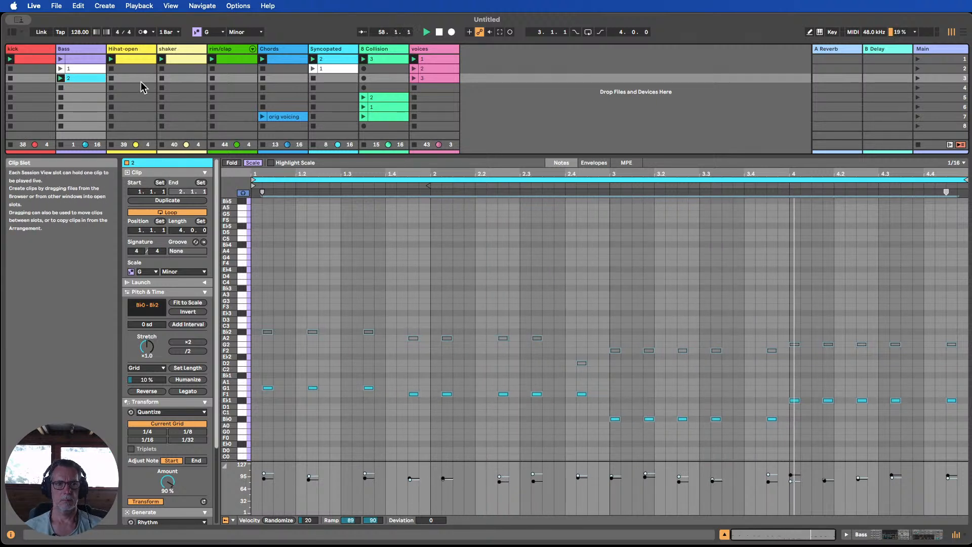
Try Bass clip 2's notes one octave higher, and transpose them all back down an octave.
key(shift+Up)
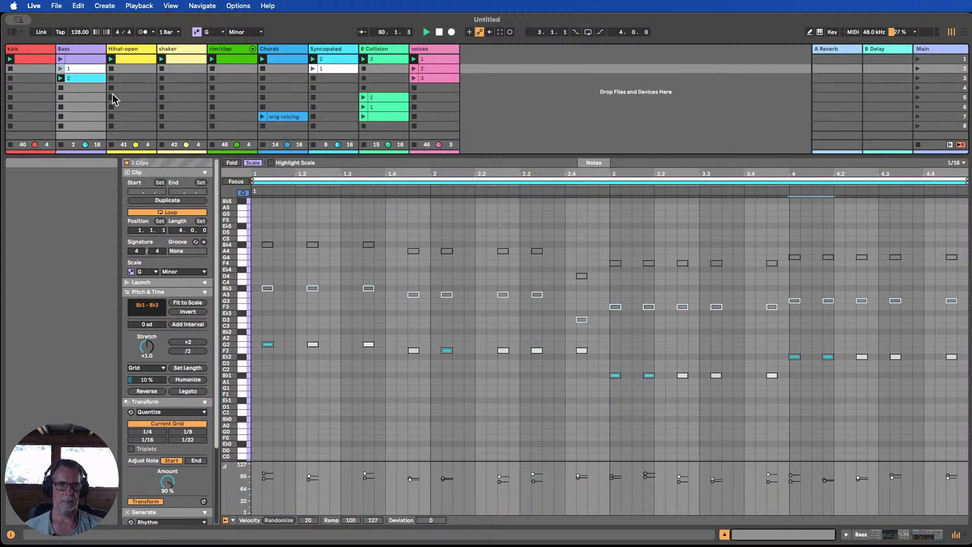
click(79, 79)
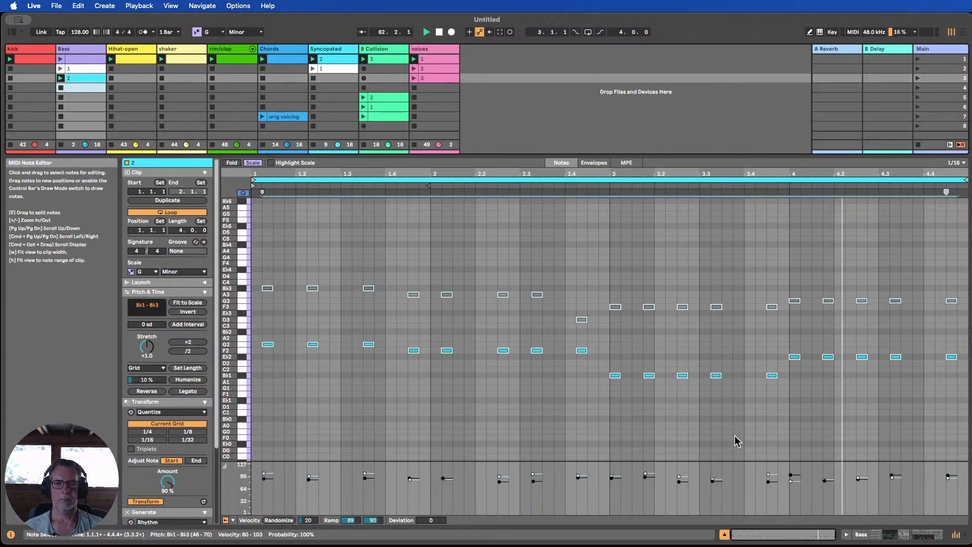
click(700, 415)
key(super+a)
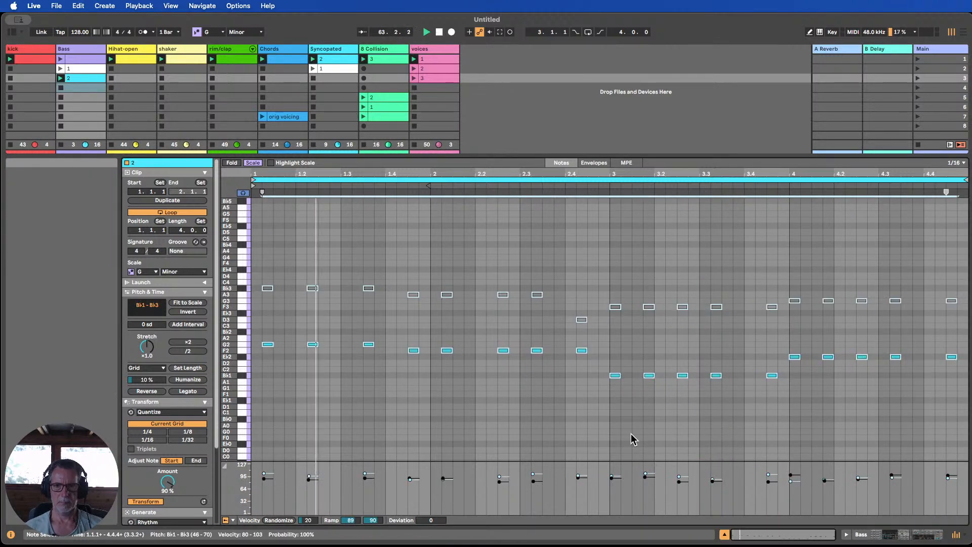
key(shift+Down)
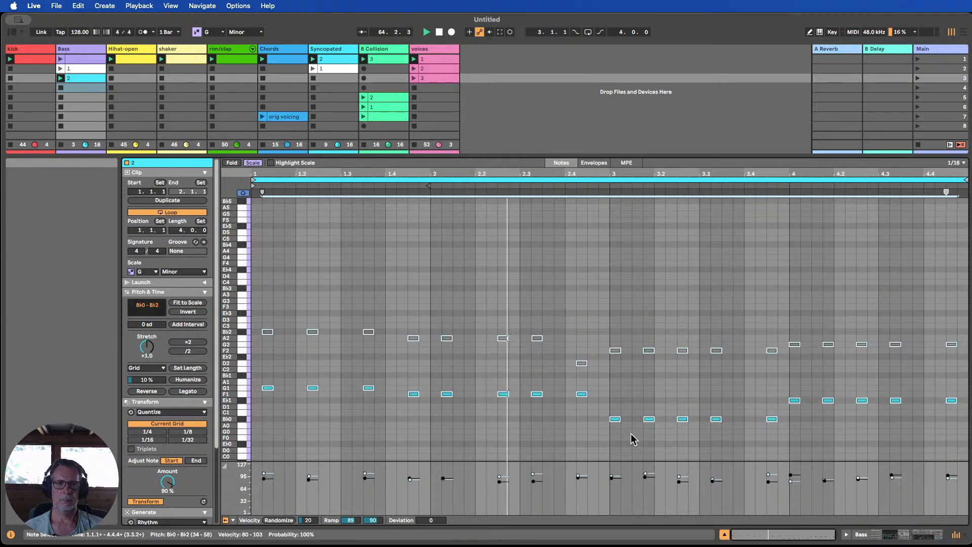
Close the clip view and compare the original purple Bass clip with Bass clip 2 by launching one after the other.
click(725, 534)
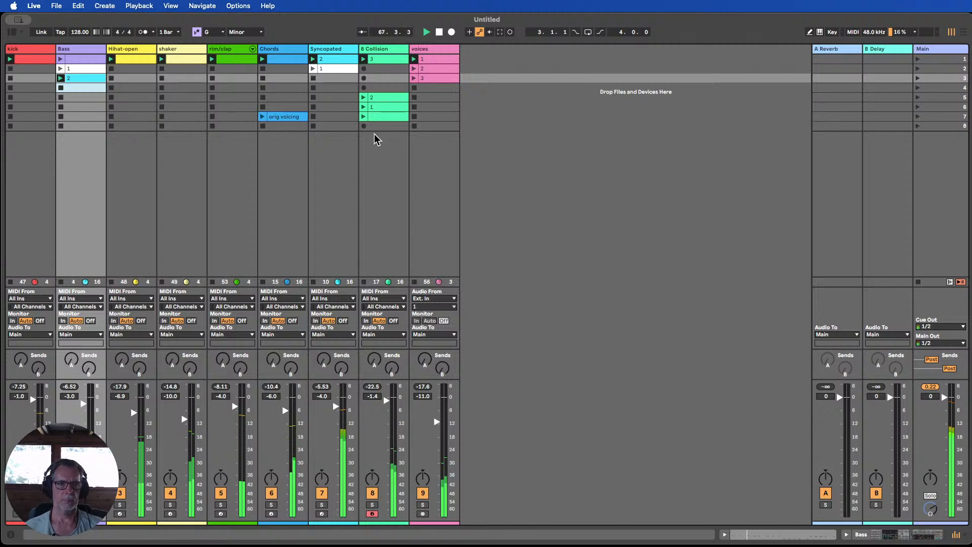
click(76, 86)
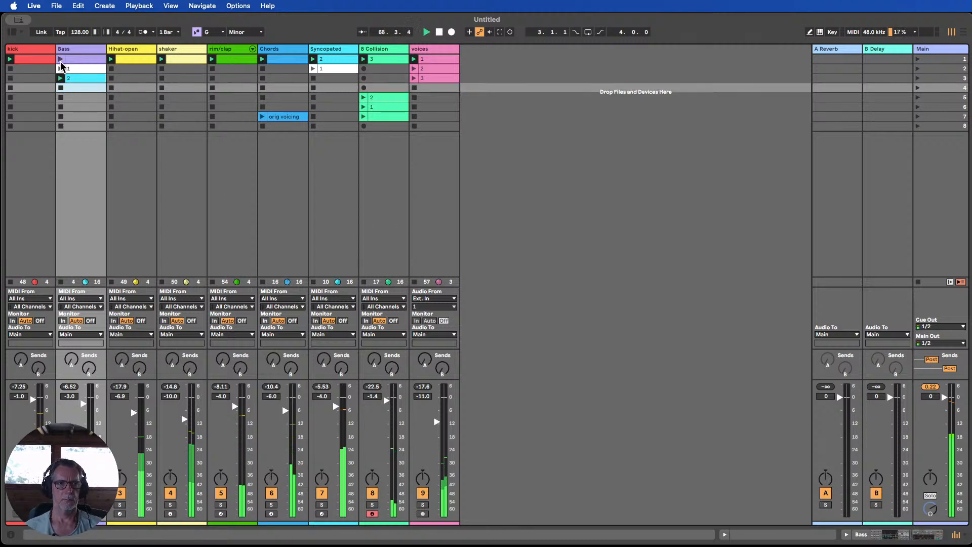
click(60, 60)
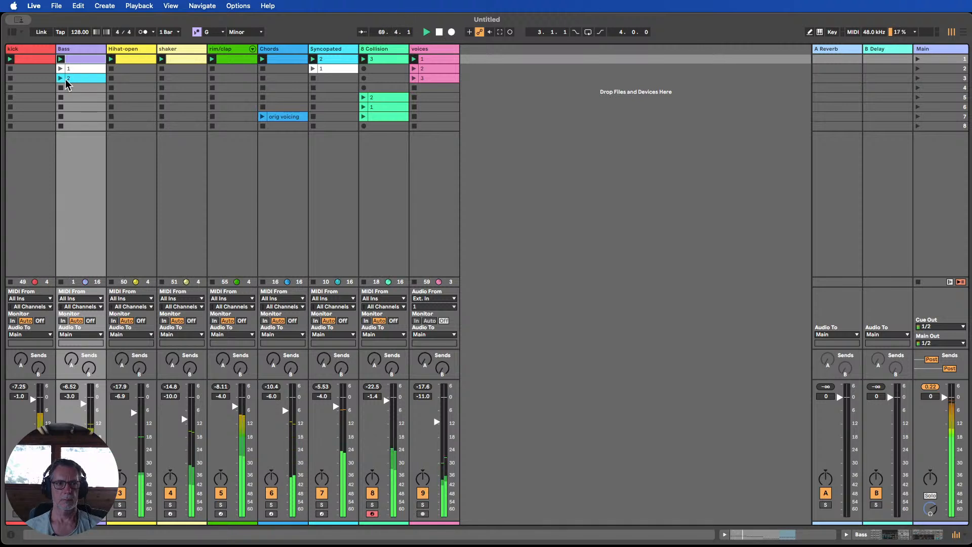
click(61, 79)
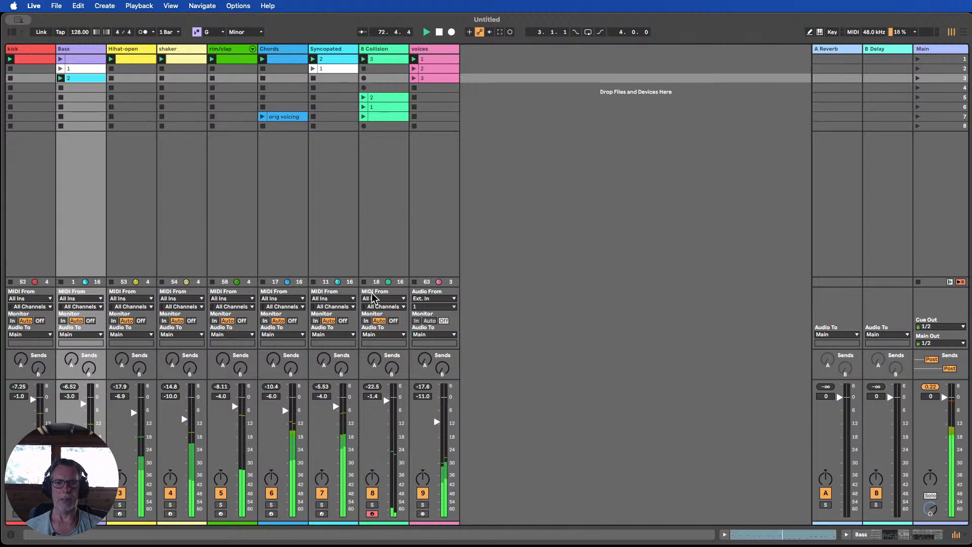
Stop the 8-Collision clip and mute the Chords and Hihat-open tracks.
click(364, 282)
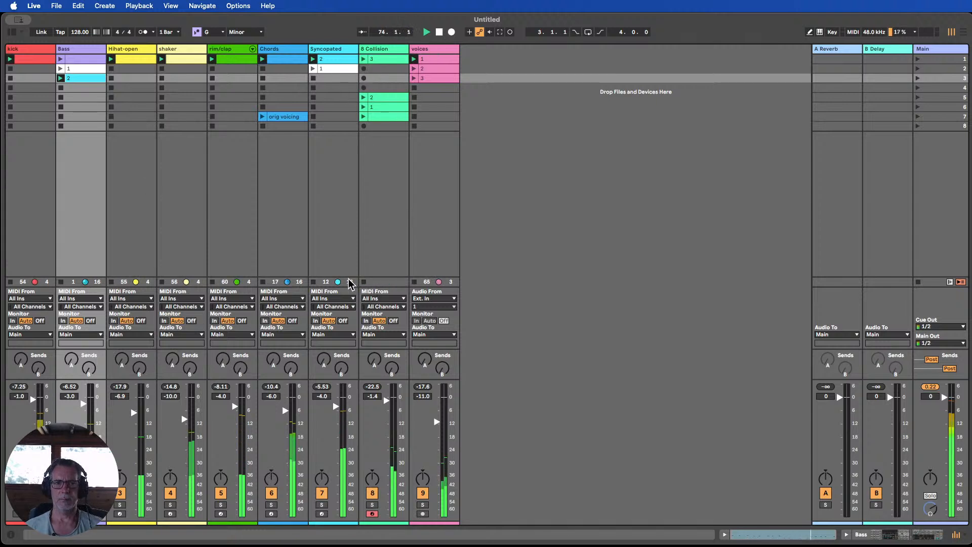
click(274, 495)
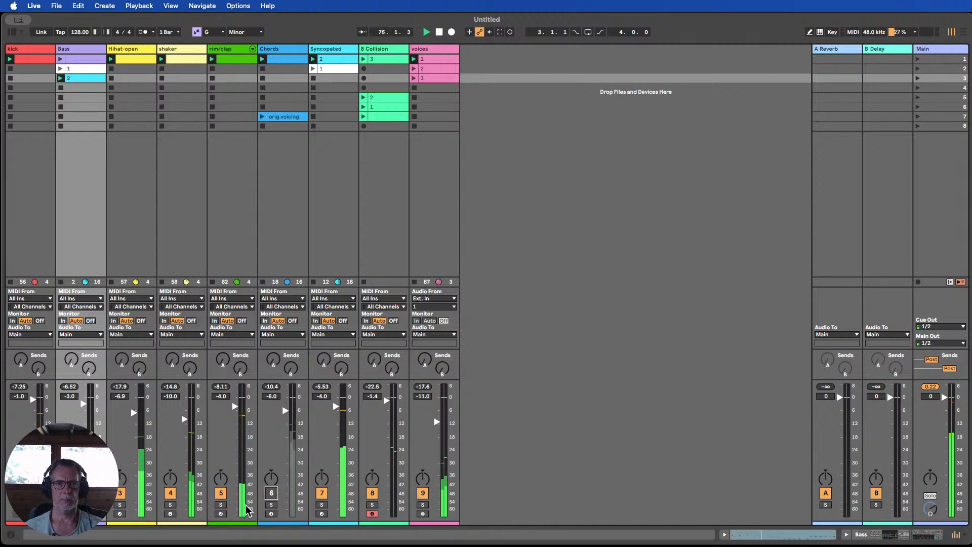
click(120, 493)
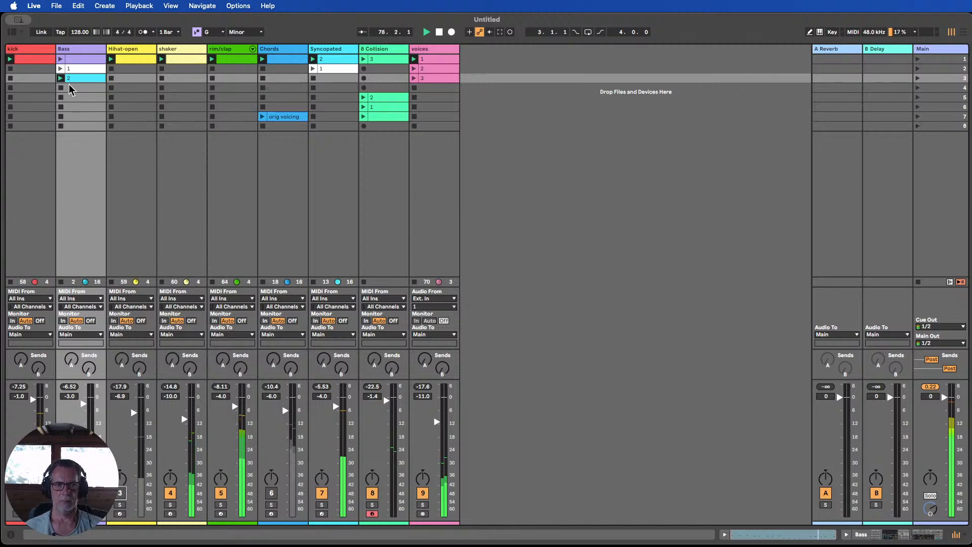
Launch Bass clip 1 after checking it against Syncopated clip 1, and transpose all its notes down one octave.
double_click(76, 69)
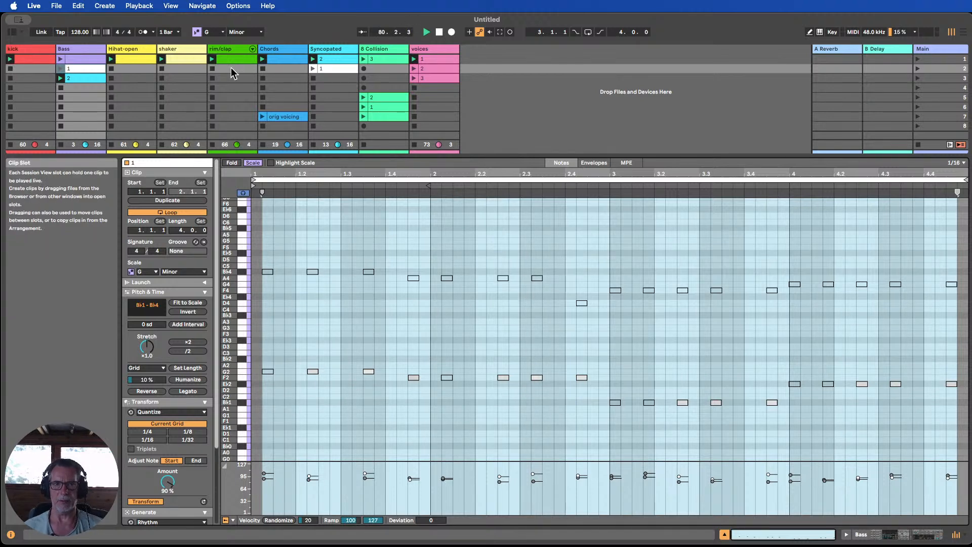
click(331, 68)
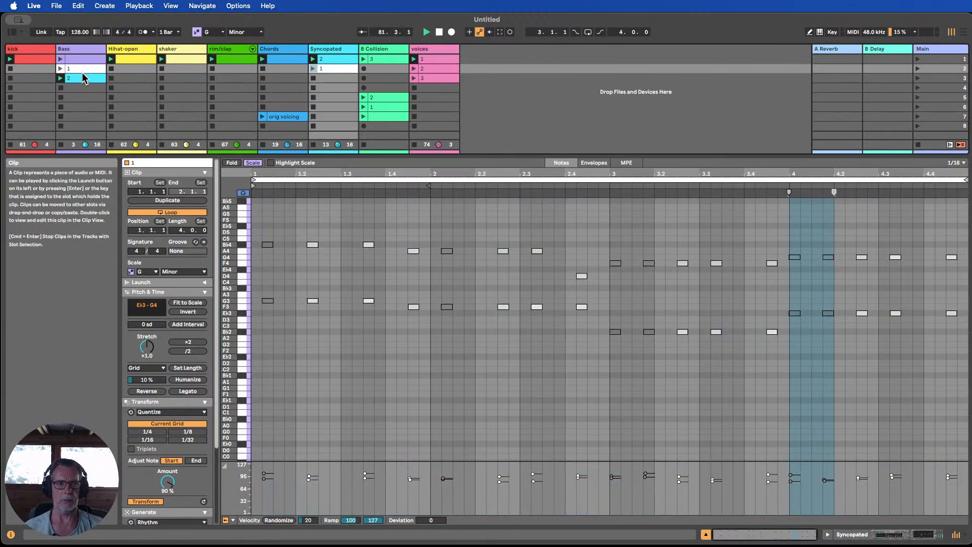
click(62, 69)
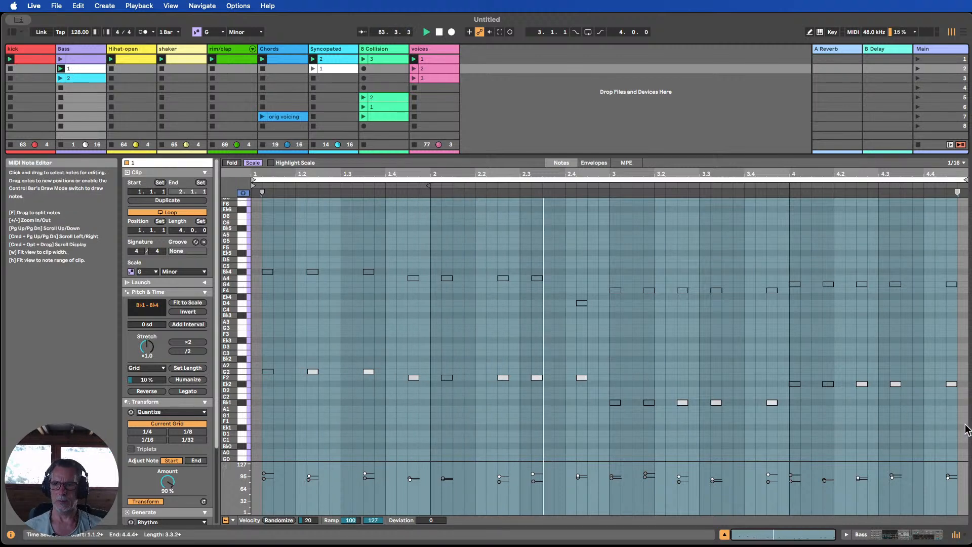
drag(966, 429, 256, 240)
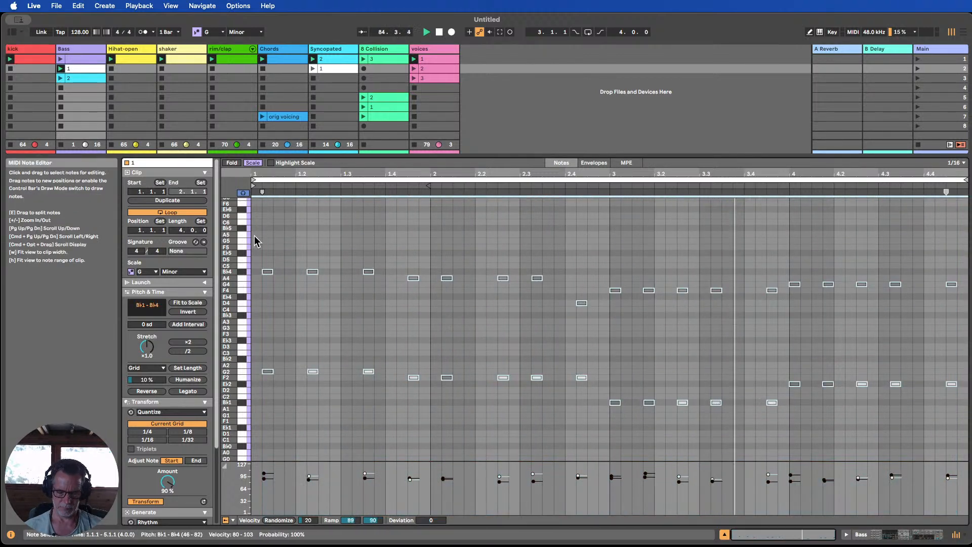
key(shift+Down)
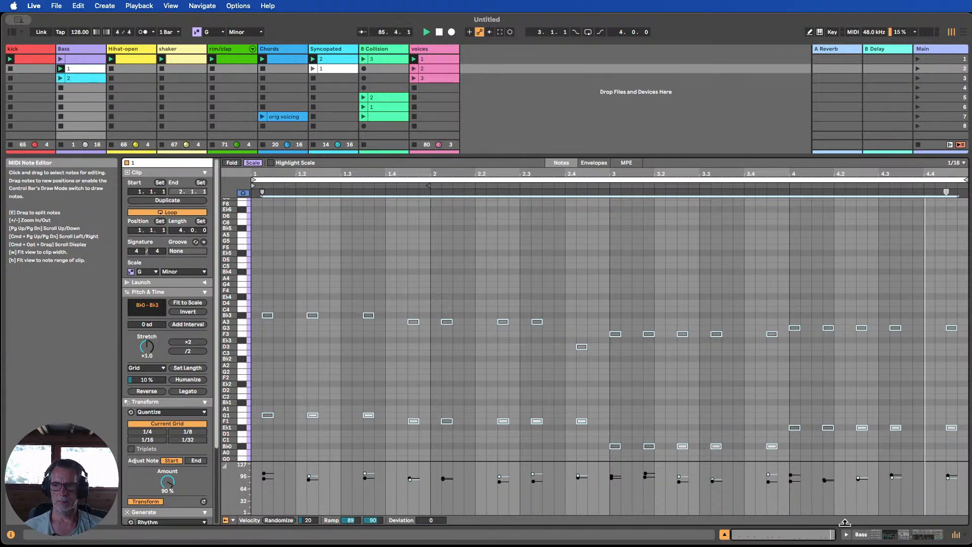
With the Bass track's devices shown, launch Bass clip 2, mute shaker and voices, and unmute Hihat-open and Chords.
click(863, 535)
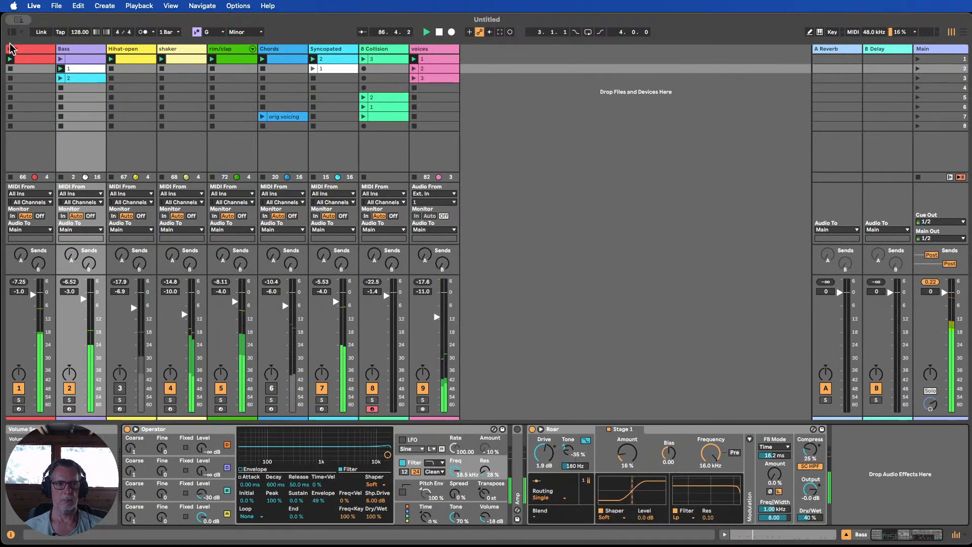
click(60, 78)
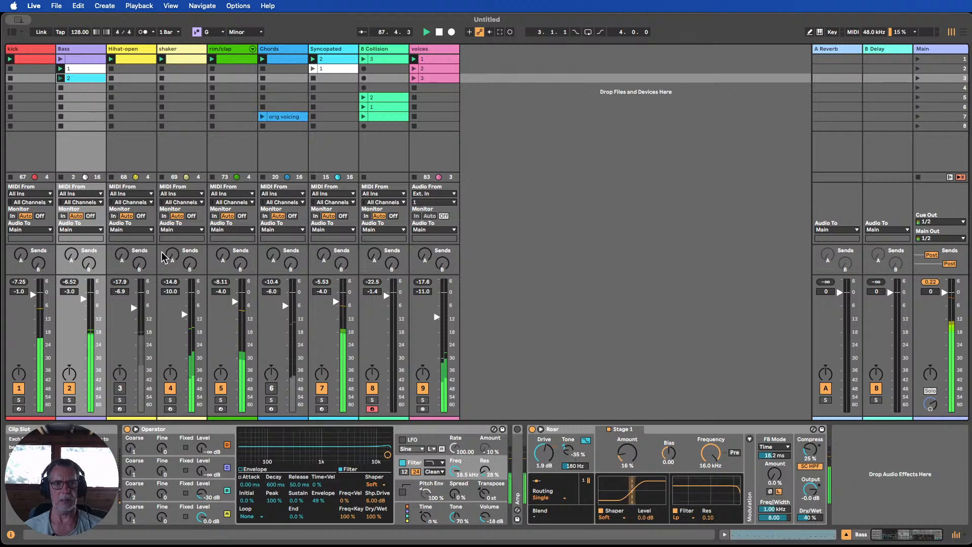
click(170, 392)
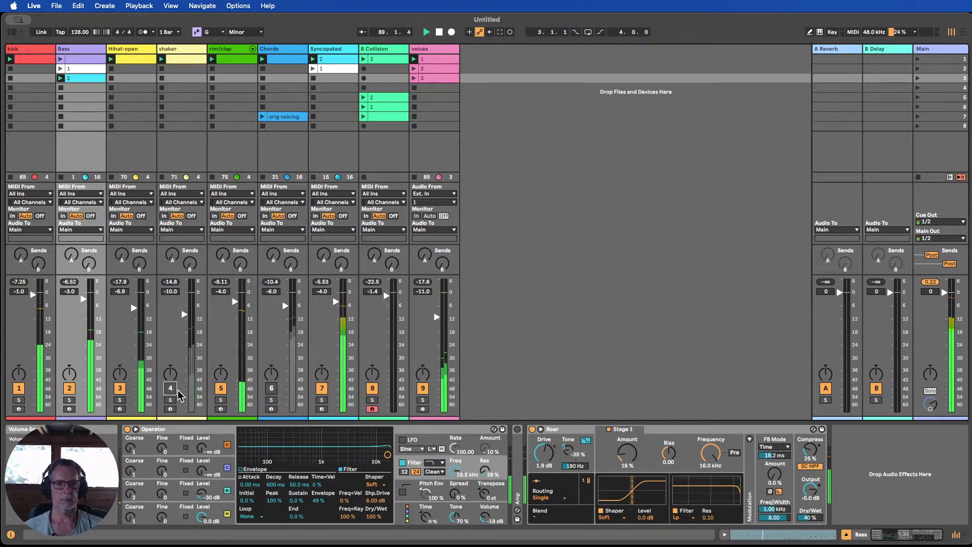
click(423, 390)
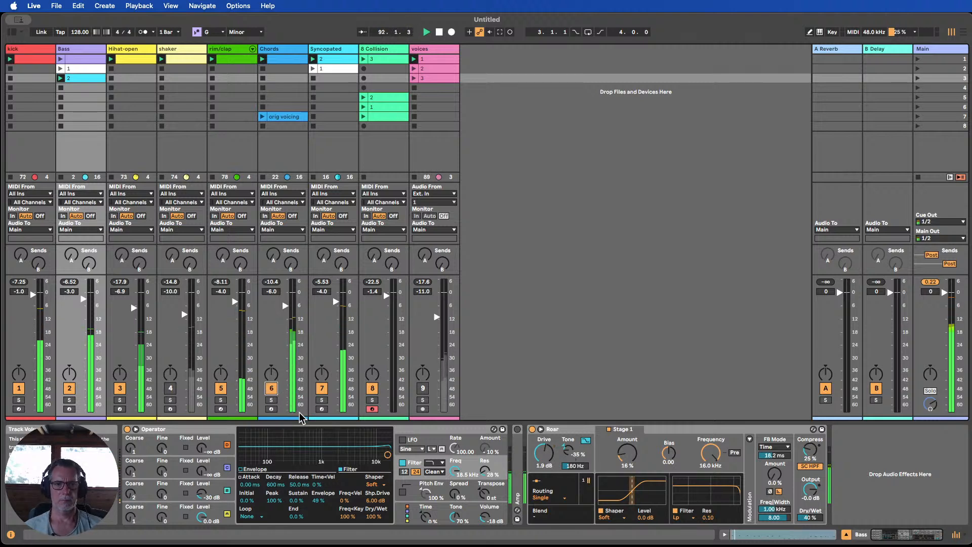
Unmute the shaker track and lower its volume to -16 dB.
click(171, 389)
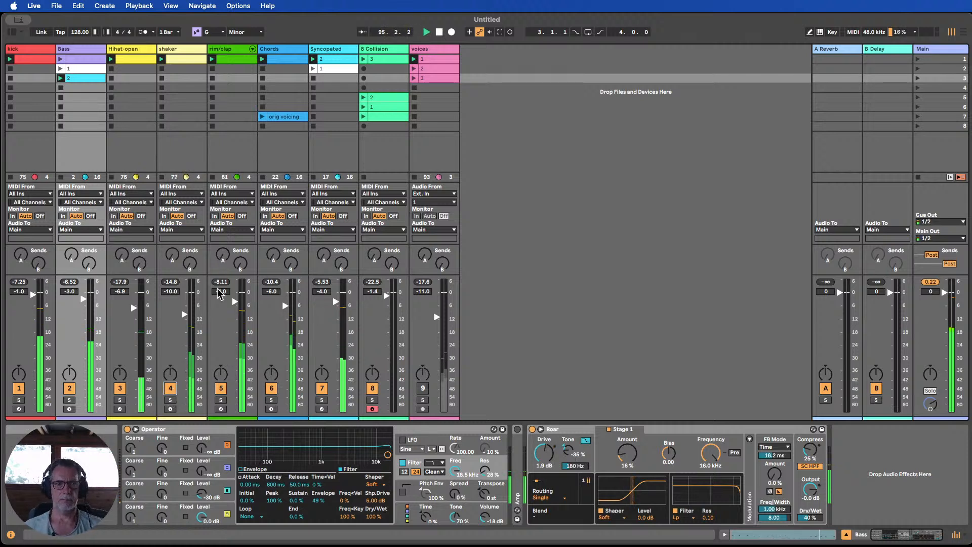
drag(185, 314, 184, 411)
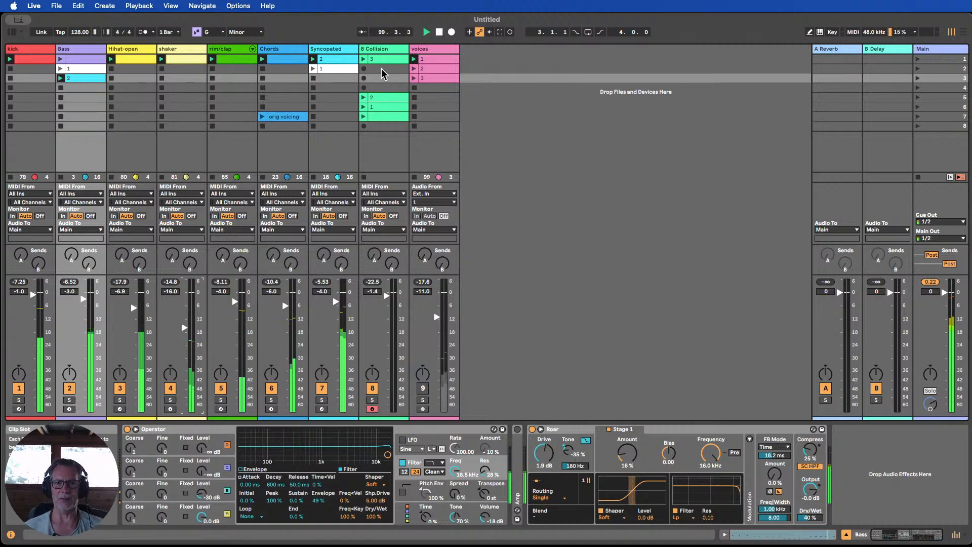
Launch 8-Collision clip 3, lower its track volume to about -3.6 dB, and audition it with Chords and Syncopated temporarily muted.
click(363, 60)
drag(385, 296, 386, 299)
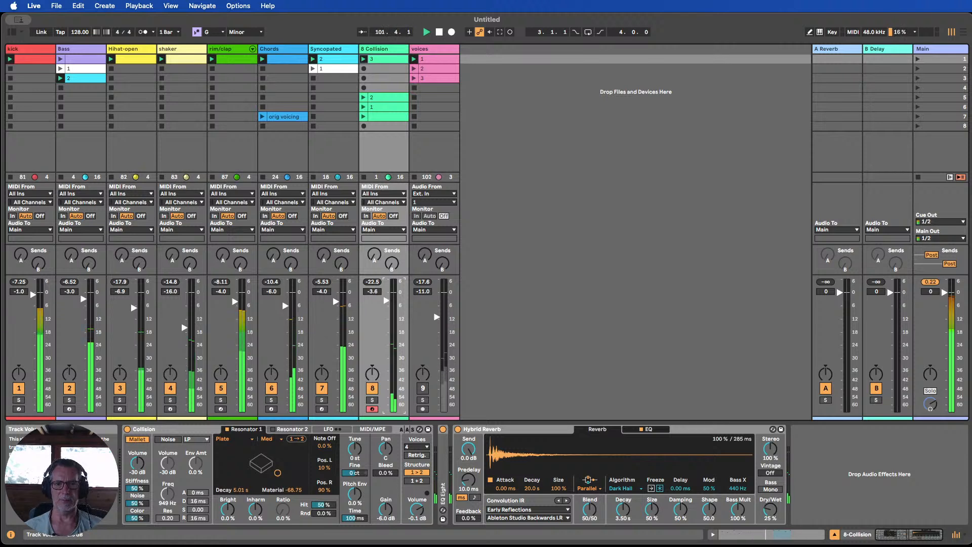
click(323, 388)
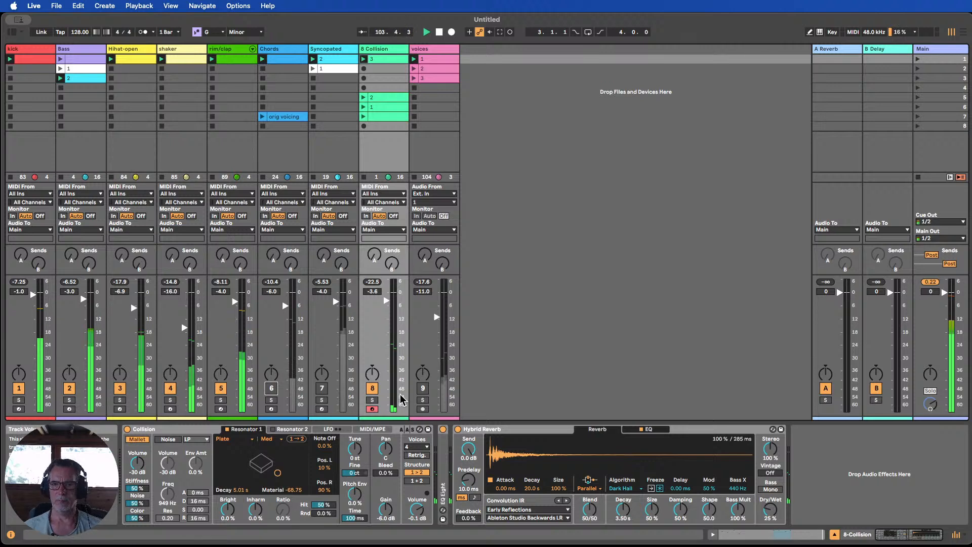
click(321, 389)
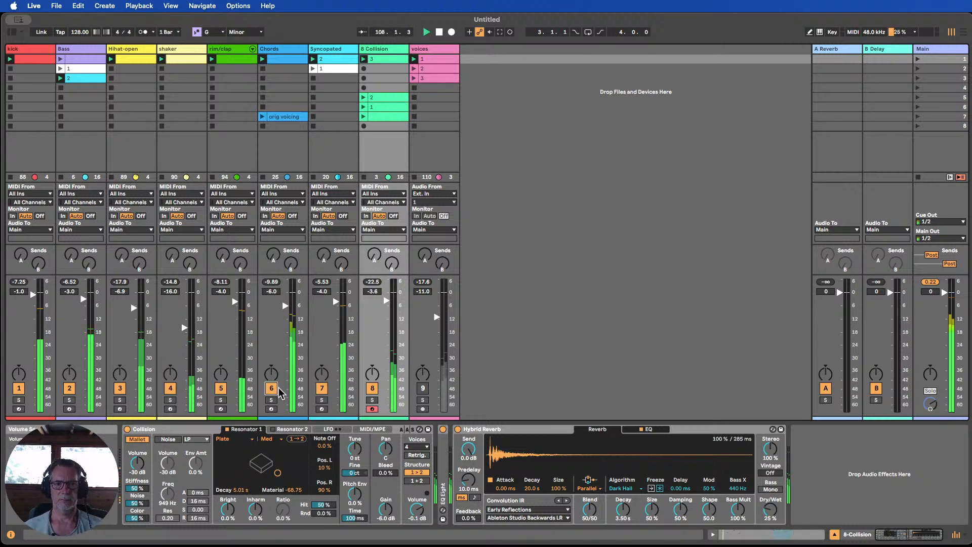
With Chords muted, raise the Filter 1 frequency of the Syncopated track's Analog synth to 925 Hz.
click(343, 51)
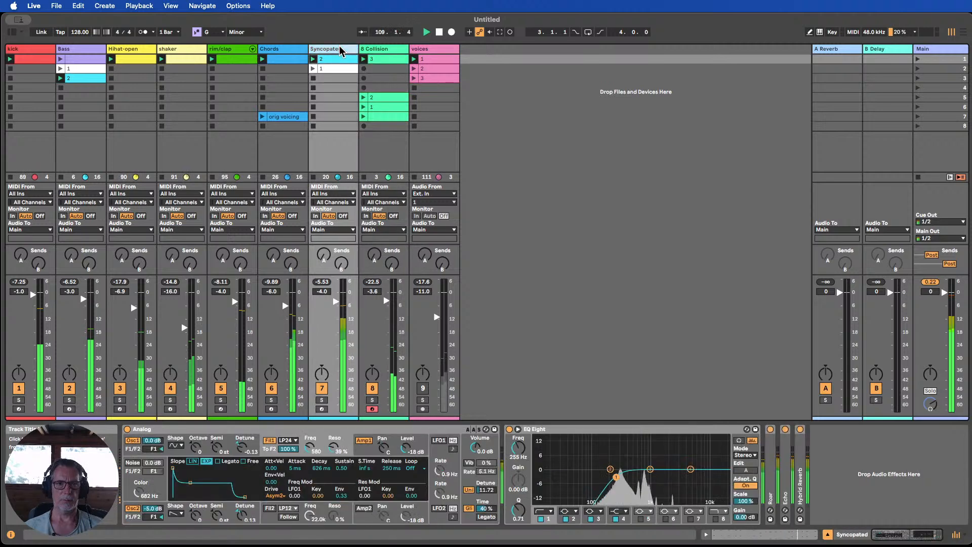
click(272, 388)
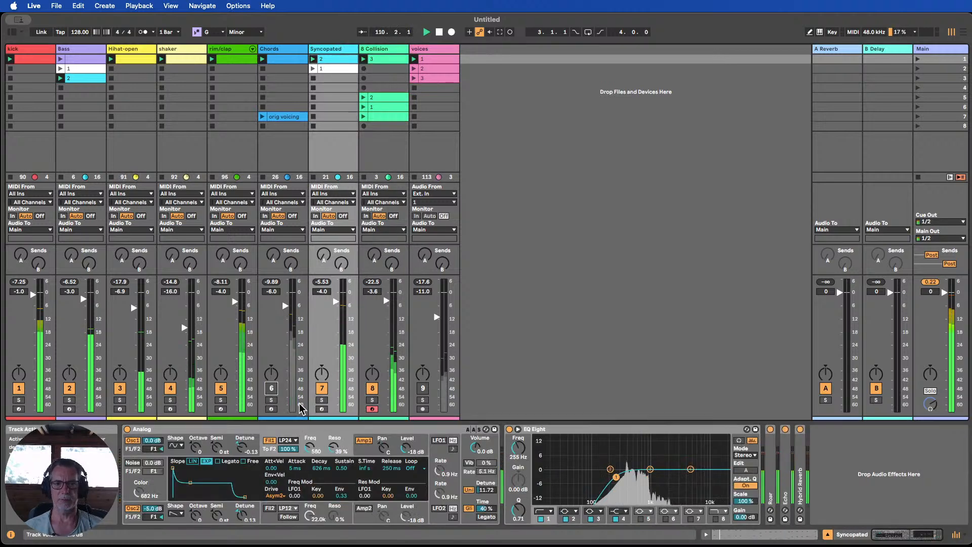
mouse_move(310, 447)
mouse_down()
mouse_move(310, 422)
mouse_move(310, 440)
mouse_up()
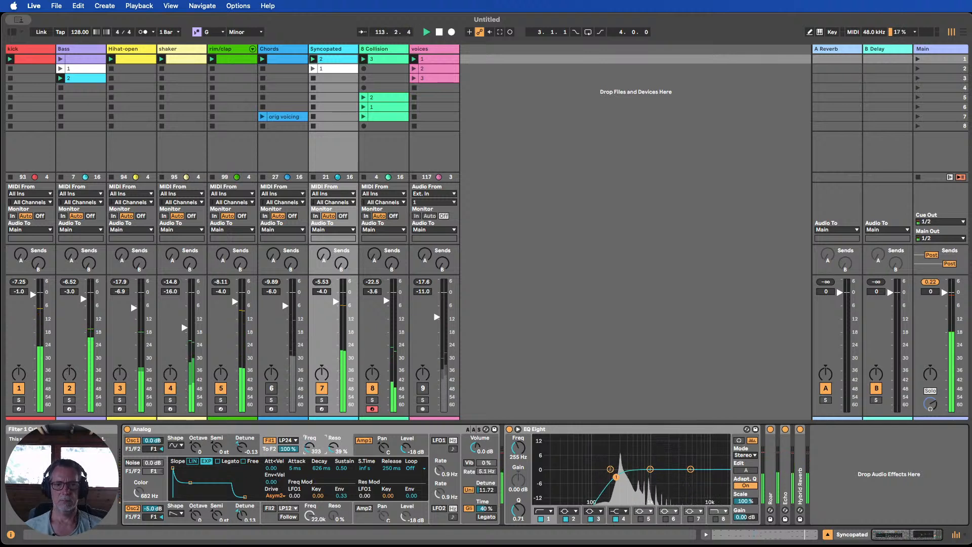
drag(310, 441, 310, 438)
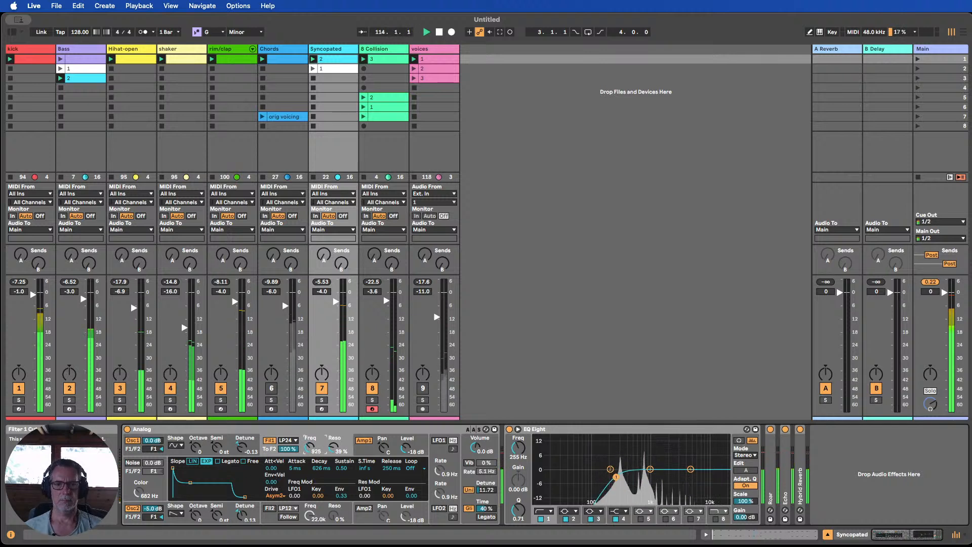
Mute the 8-Collision track, and bring the Chords track back in at a volume of -11 dB.
click(272, 389)
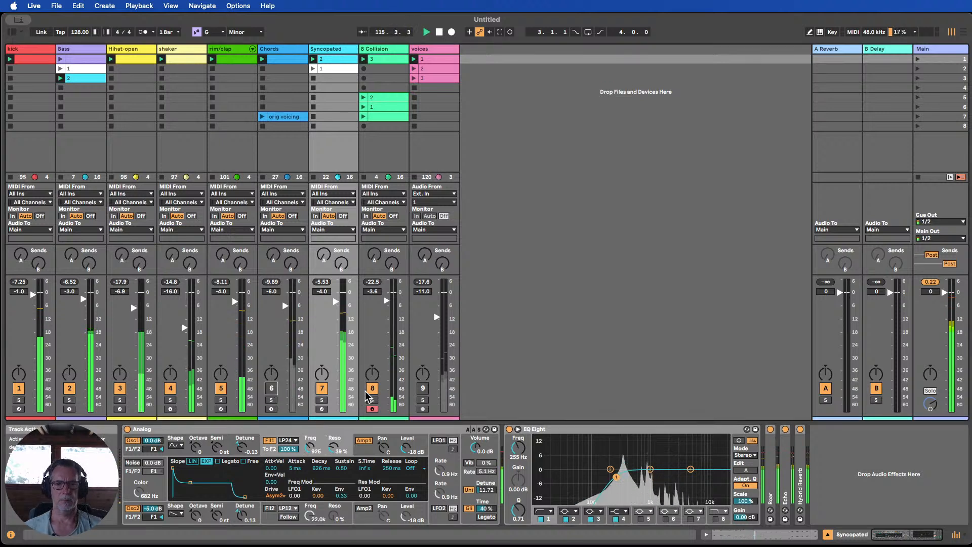
click(367, 391)
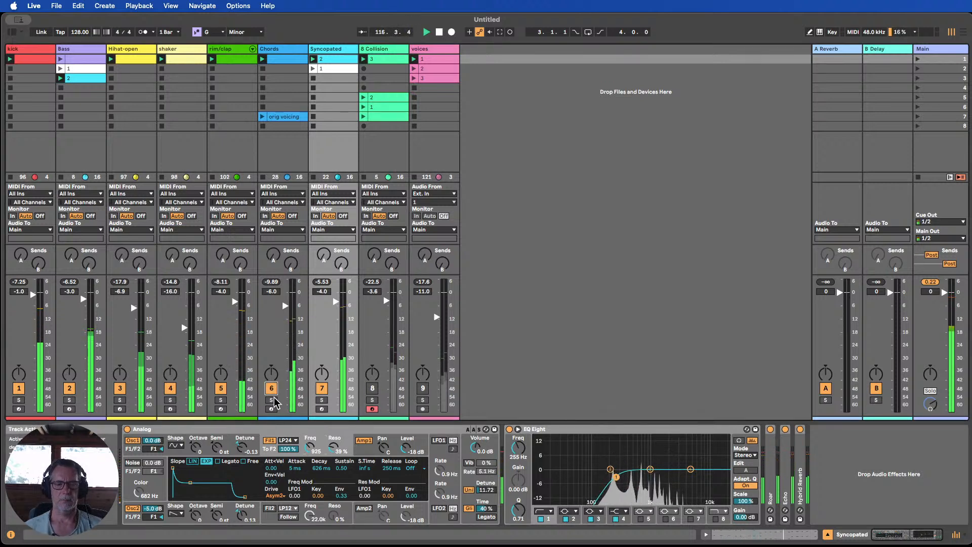
drag(296, 315, 297, 331)
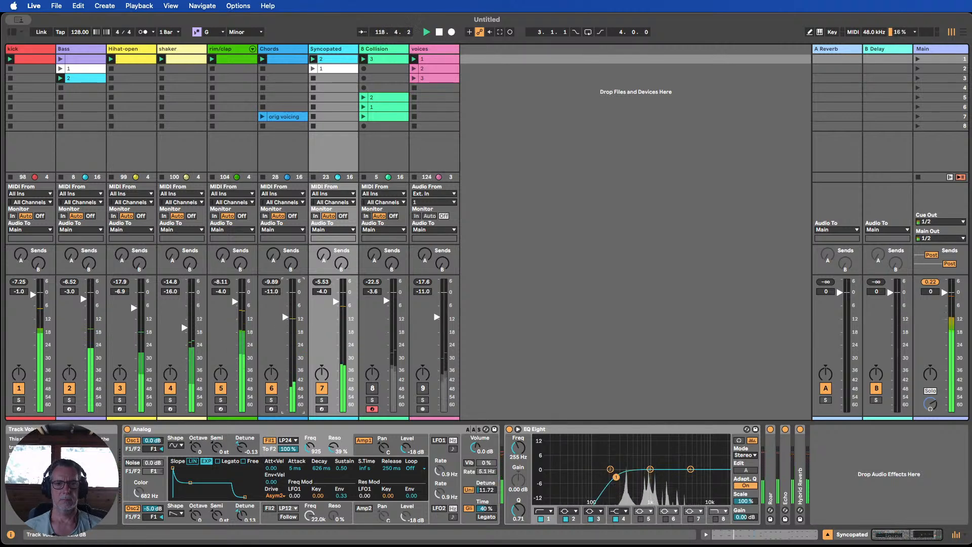
In the Chords track's Meld synth, lower filter A's frequency to about 5.1 kHz and filter B's to 676 Hz.
click(276, 51)
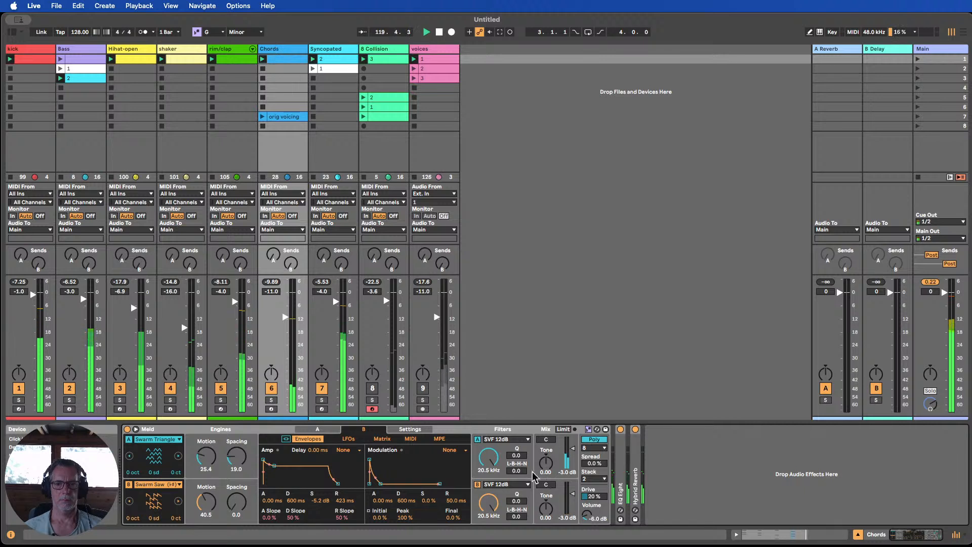
drag(489, 458, 489, 462)
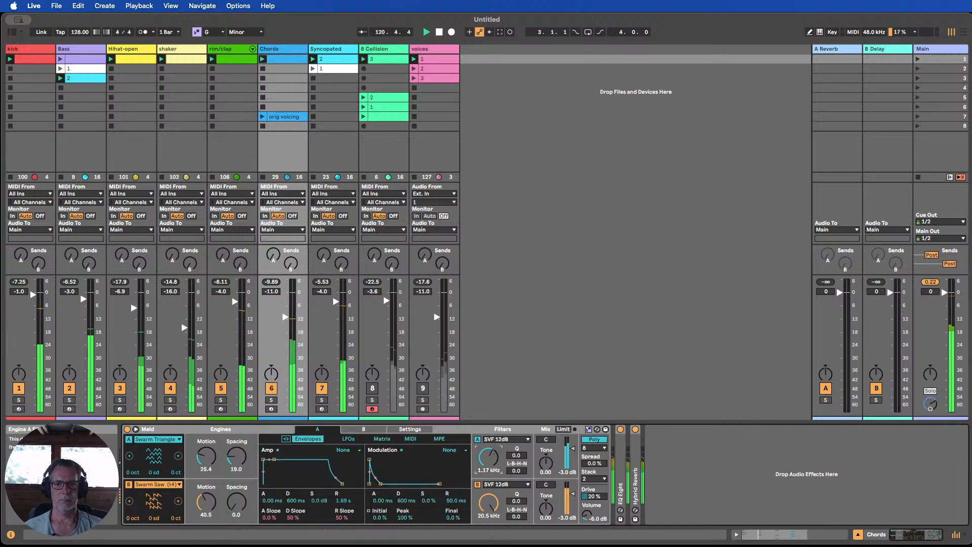
drag(490, 458, 489, 459)
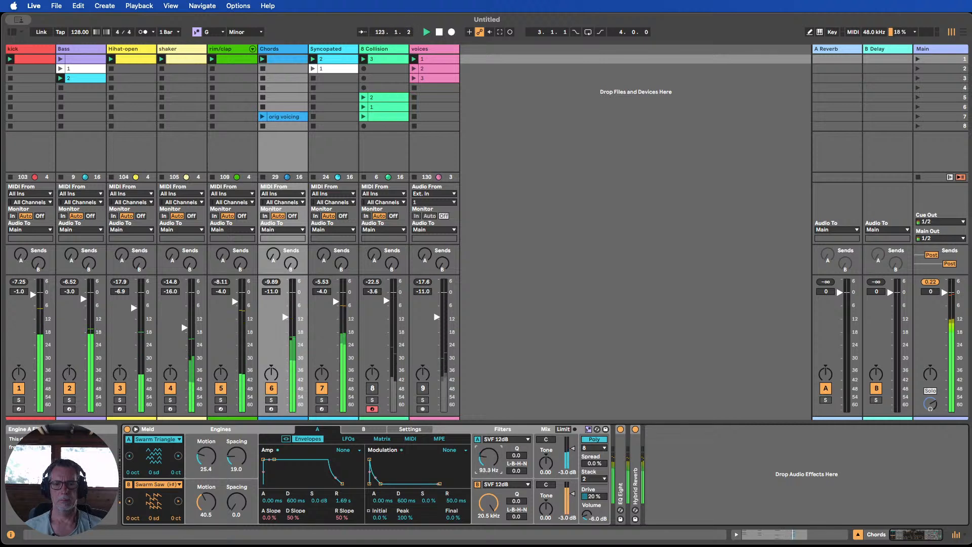
drag(491, 501, 490, 539)
drag(489, 502, 489, 496)
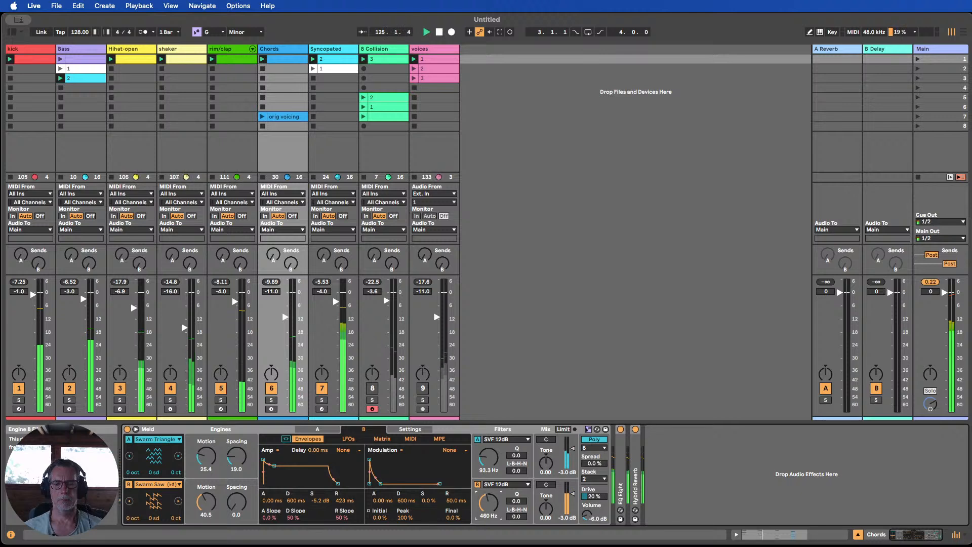
drag(488, 462, 488, 415)
drag(489, 506, 489, 501)
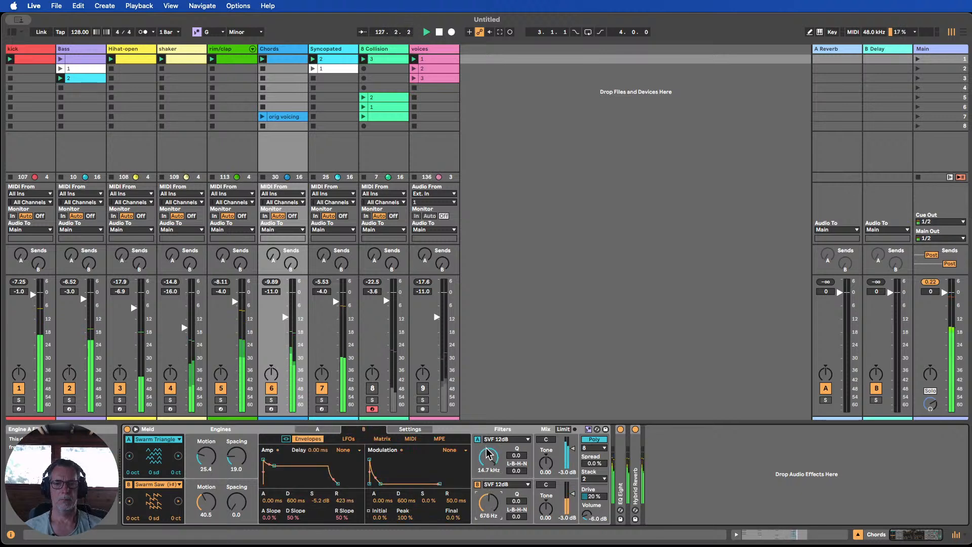
drag(487, 454, 490, 466)
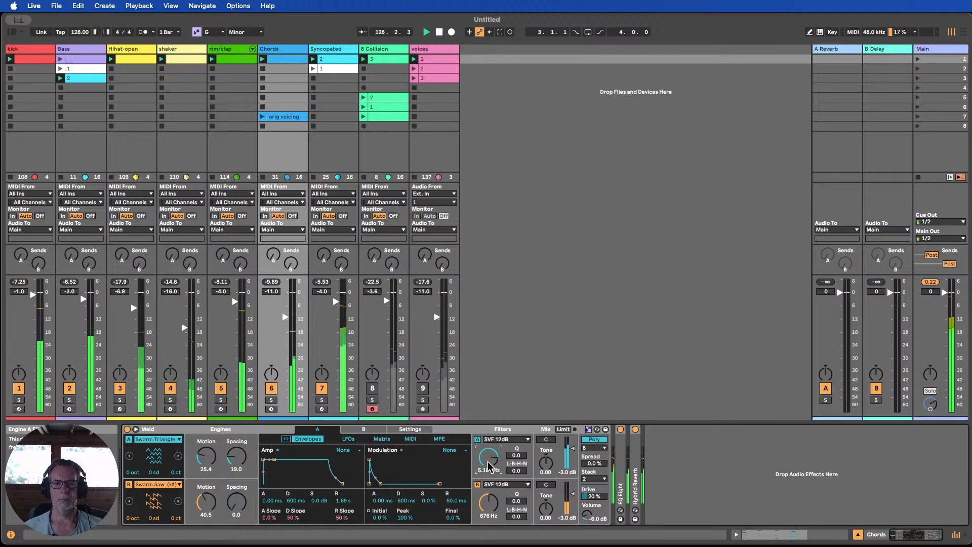